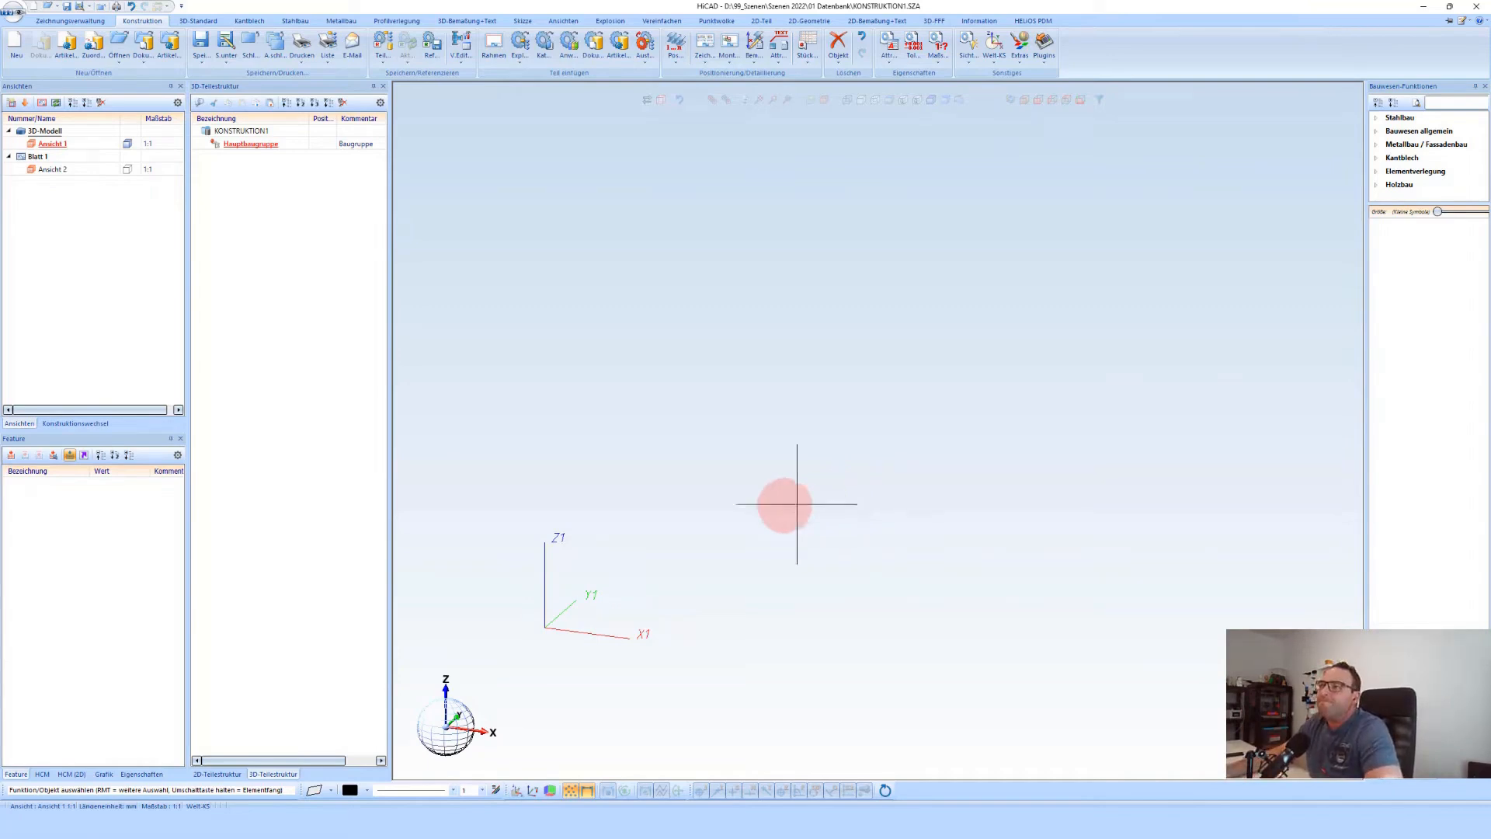
Start a new project with project number 4121 and assign it to the 05 Webinar folder
{"action": "left_click", "coordinate": [88, 23]}
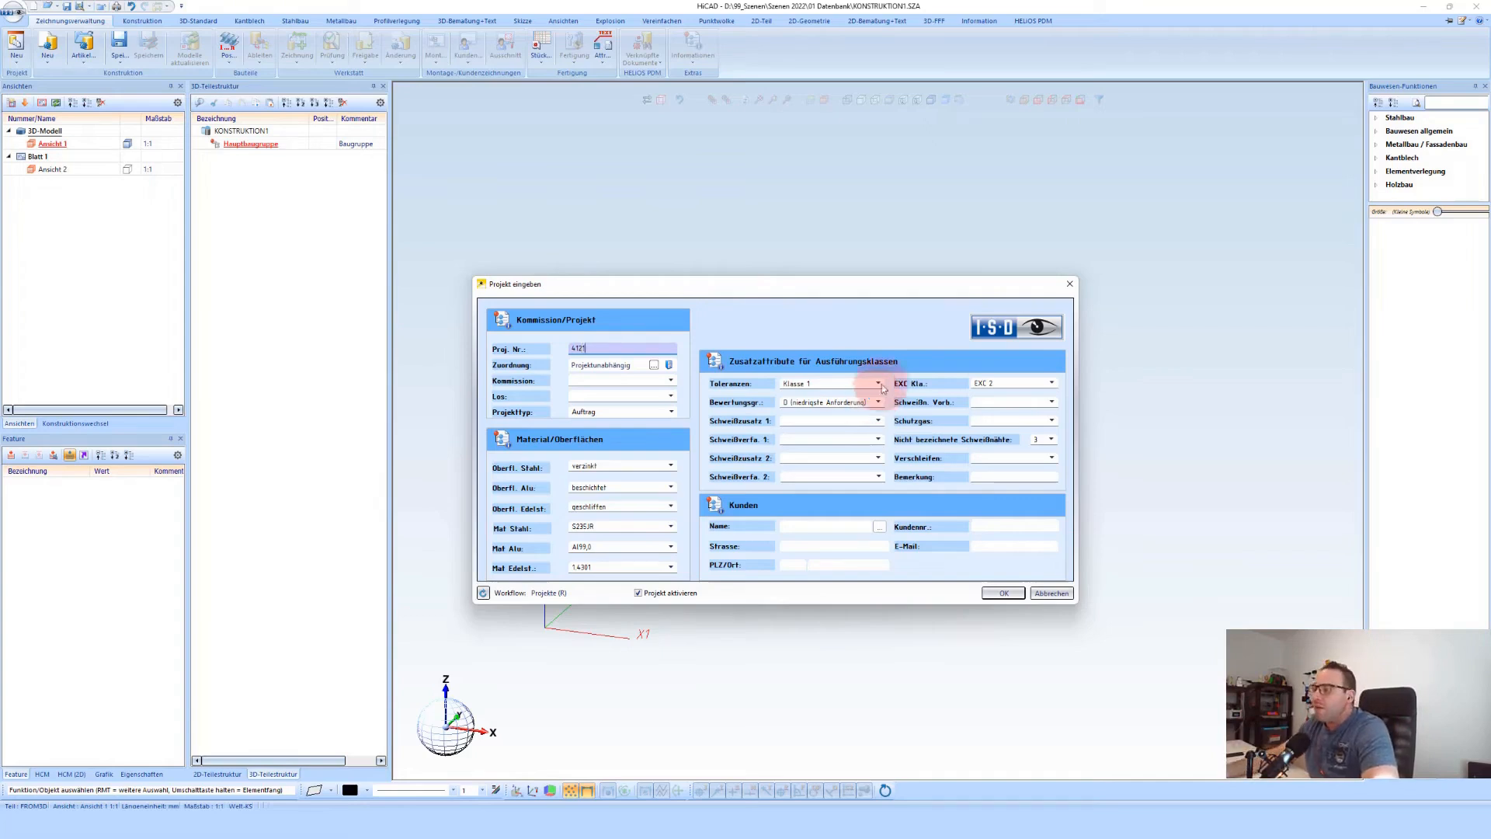
{"action": "left_click", "coordinate": [655, 366]}
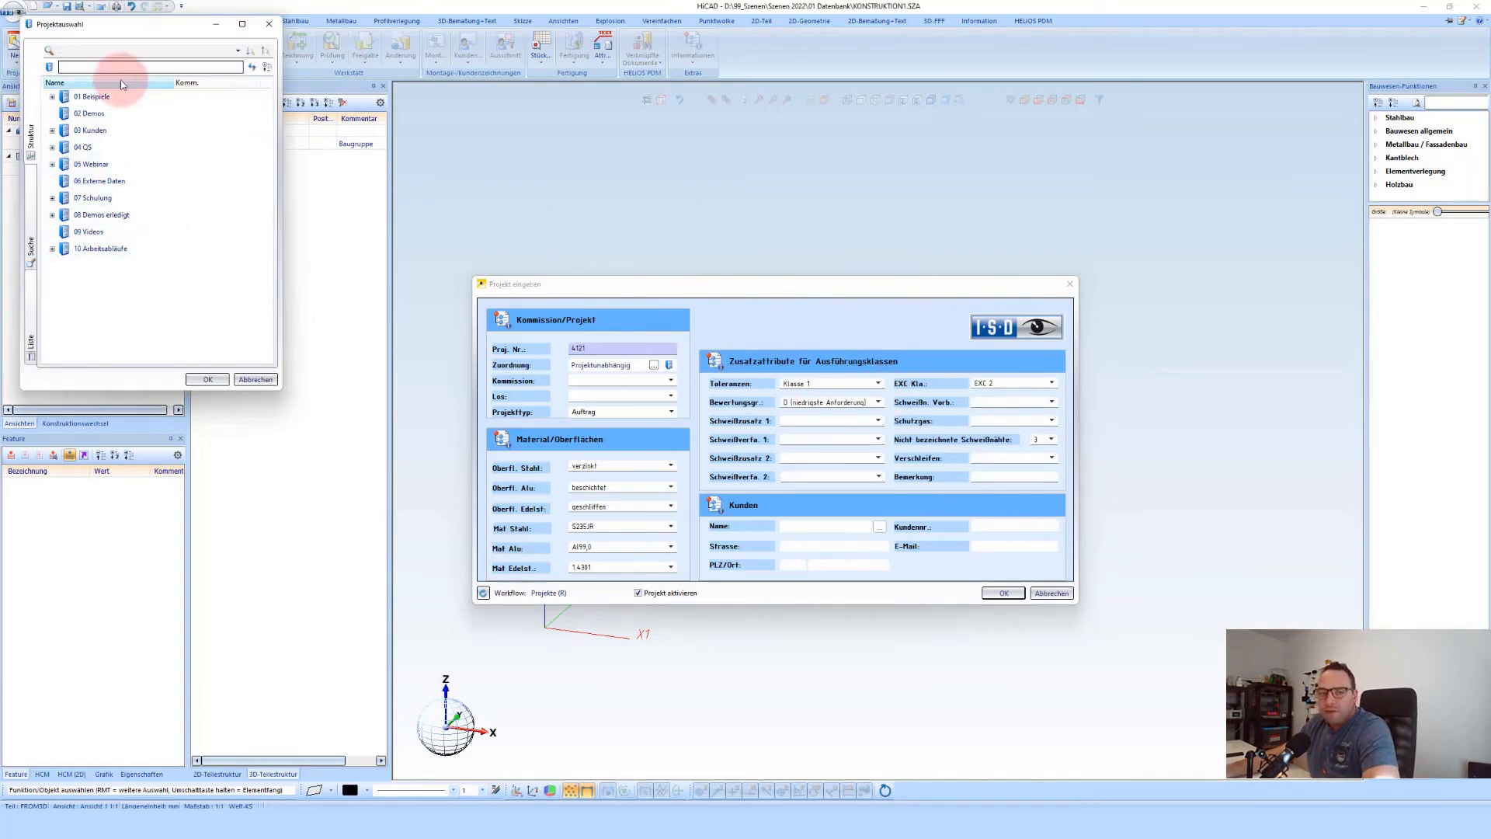
{"action": "left_click", "coordinate": [101, 165]}
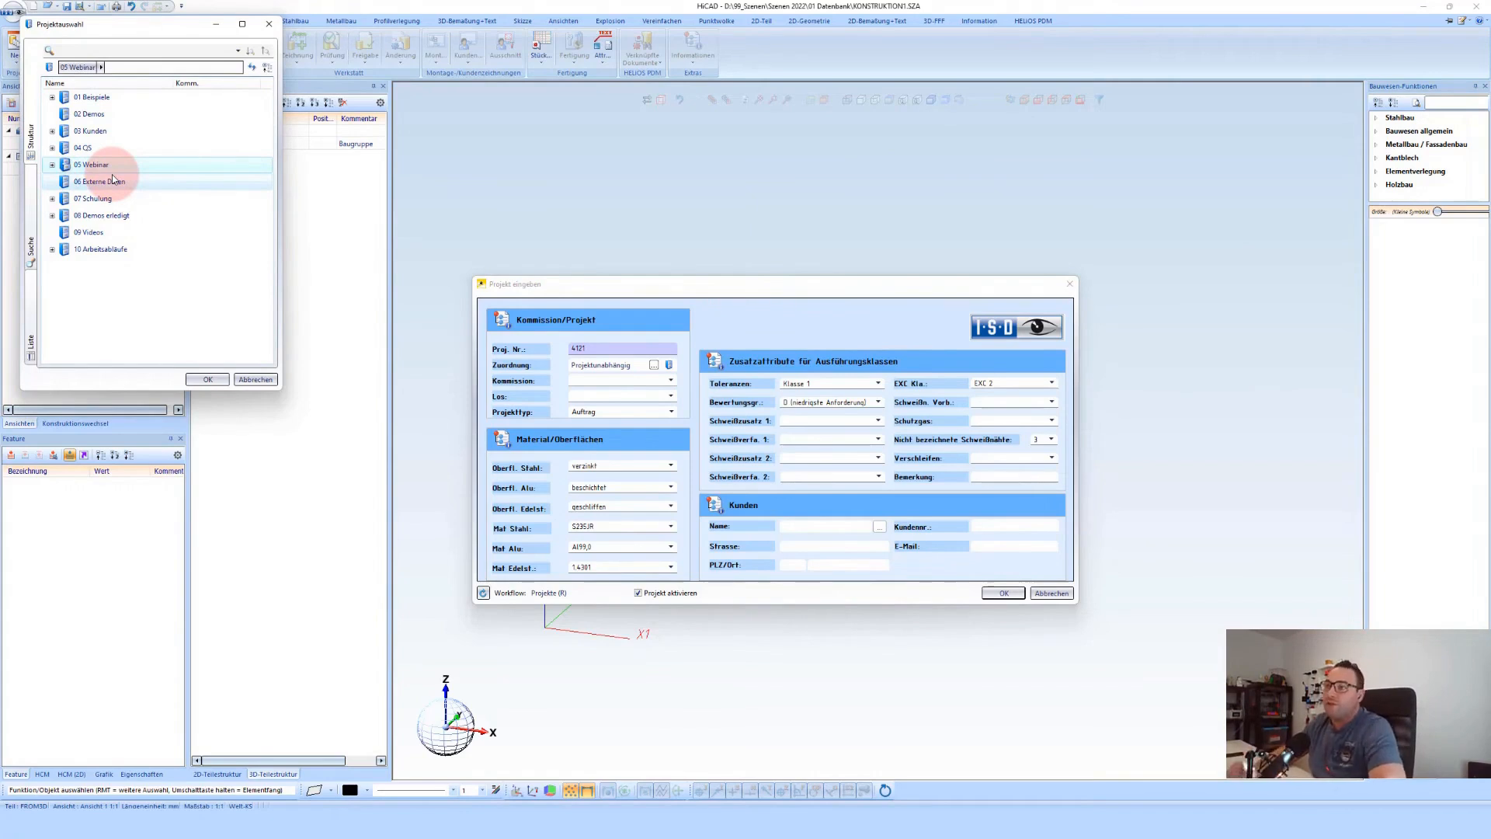
{"action": "left_click", "coordinate": [208, 379]}
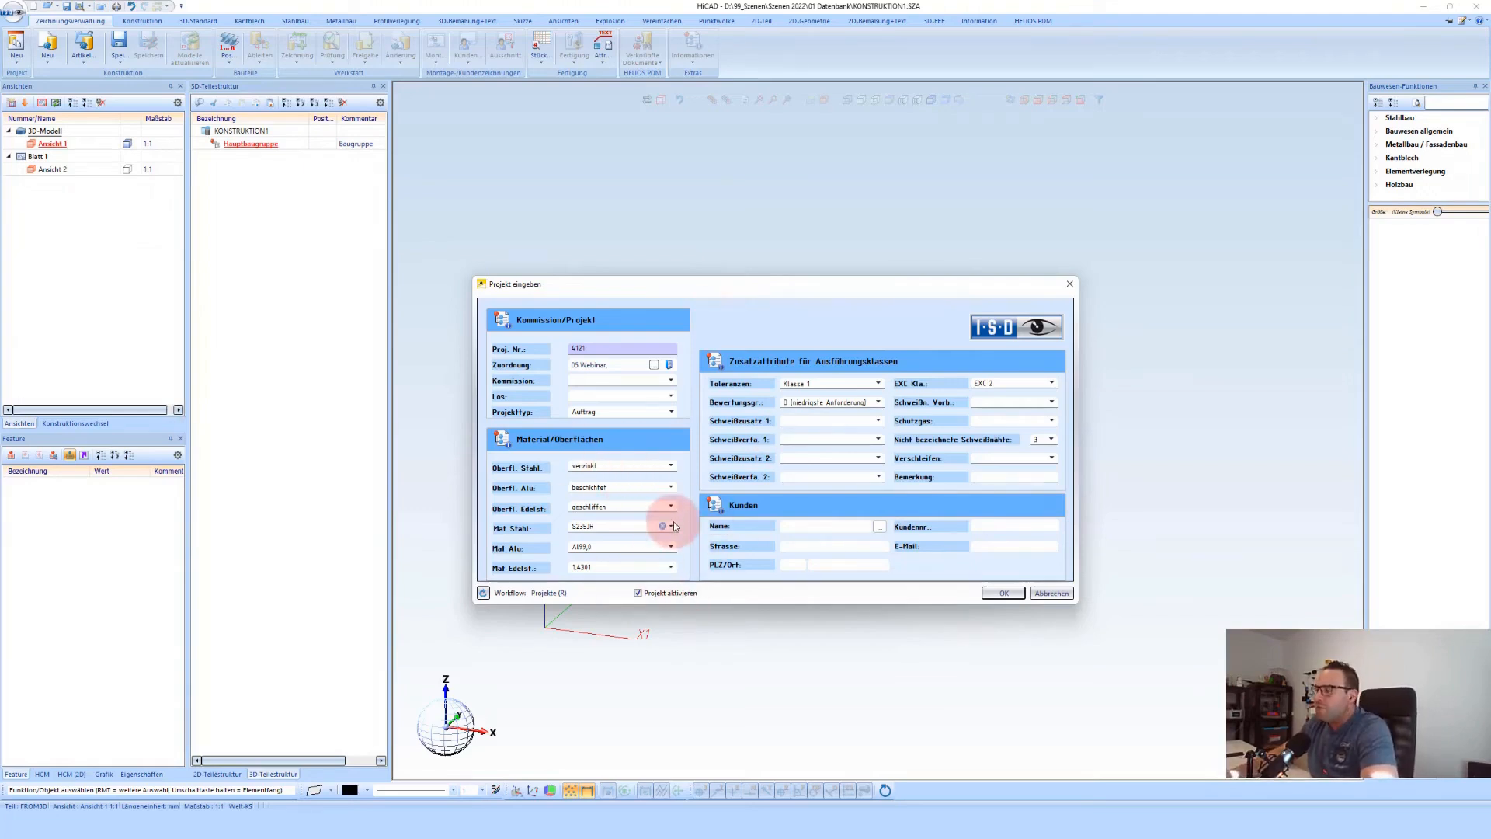
{"action": "left_click", "coordinate": [672, 489]}
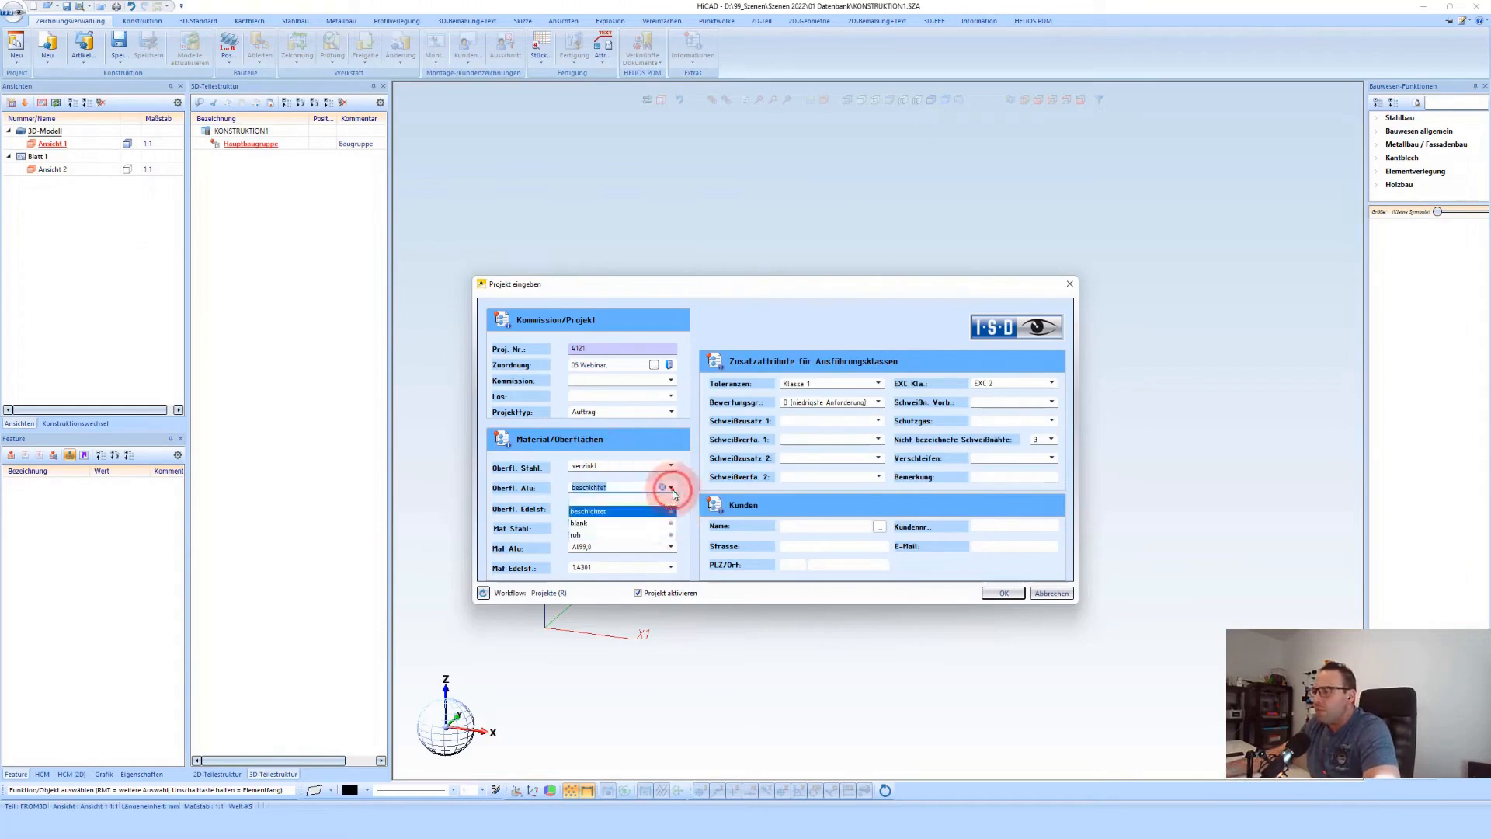
{"action": "left_click", "coordinate": [672, 488]}
{"action": "left_click", "coordinate": [825, 422]}
{"action": "left_click", "coordinate": [878, 421]}
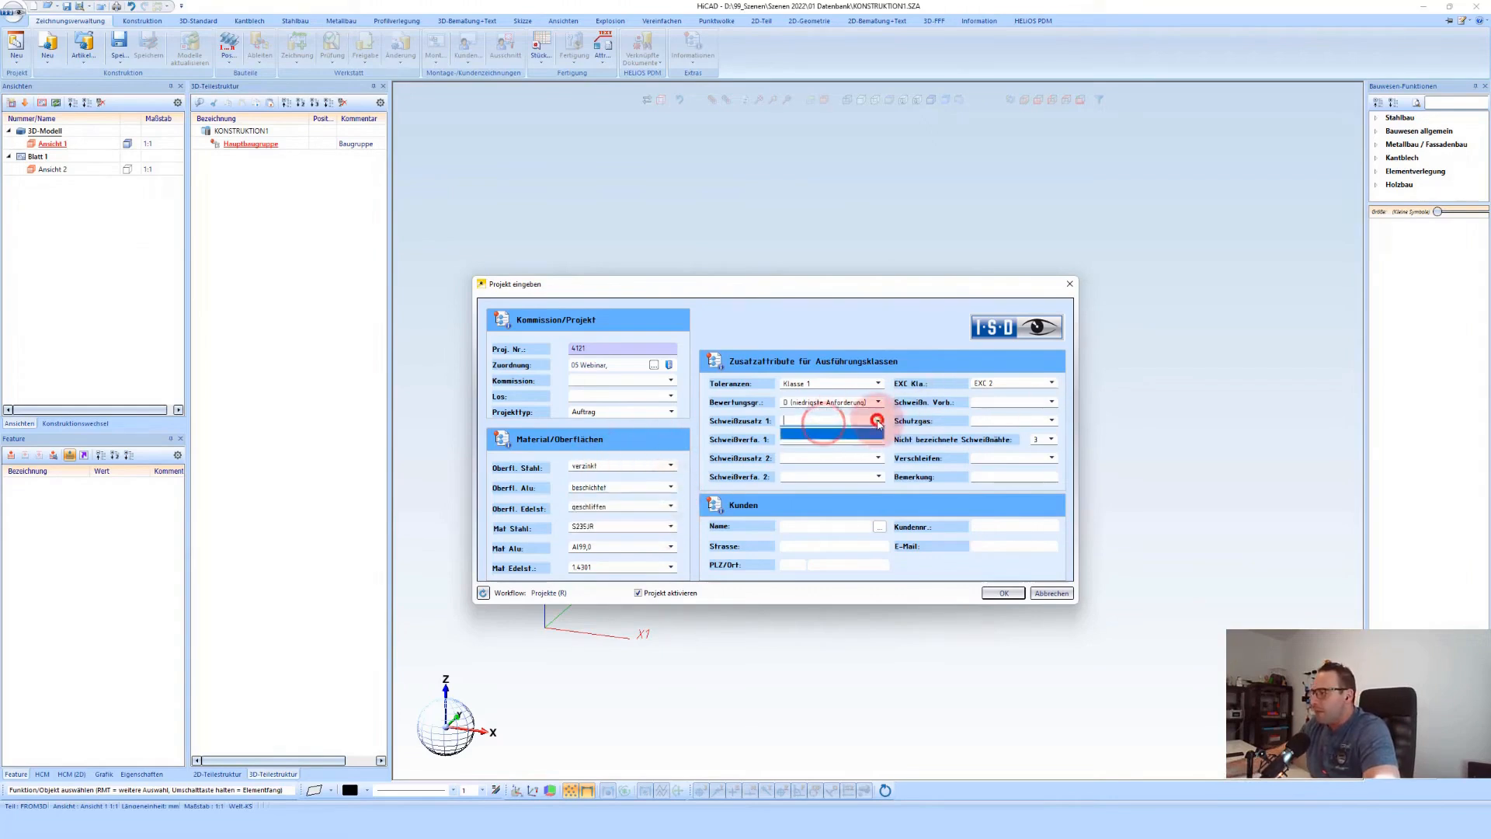
{"action": "left_click", "coordinate": [878, 420]}
Fill in the customer details by choosing ISD Software und Systeme as the customer, and create the project
{"action": "left_click", "coordinate": [880, 527]}
{"action": "left_click", "coordinate": [327, 551]}
{"action": "left_click", "coordinate": [510, 662]}
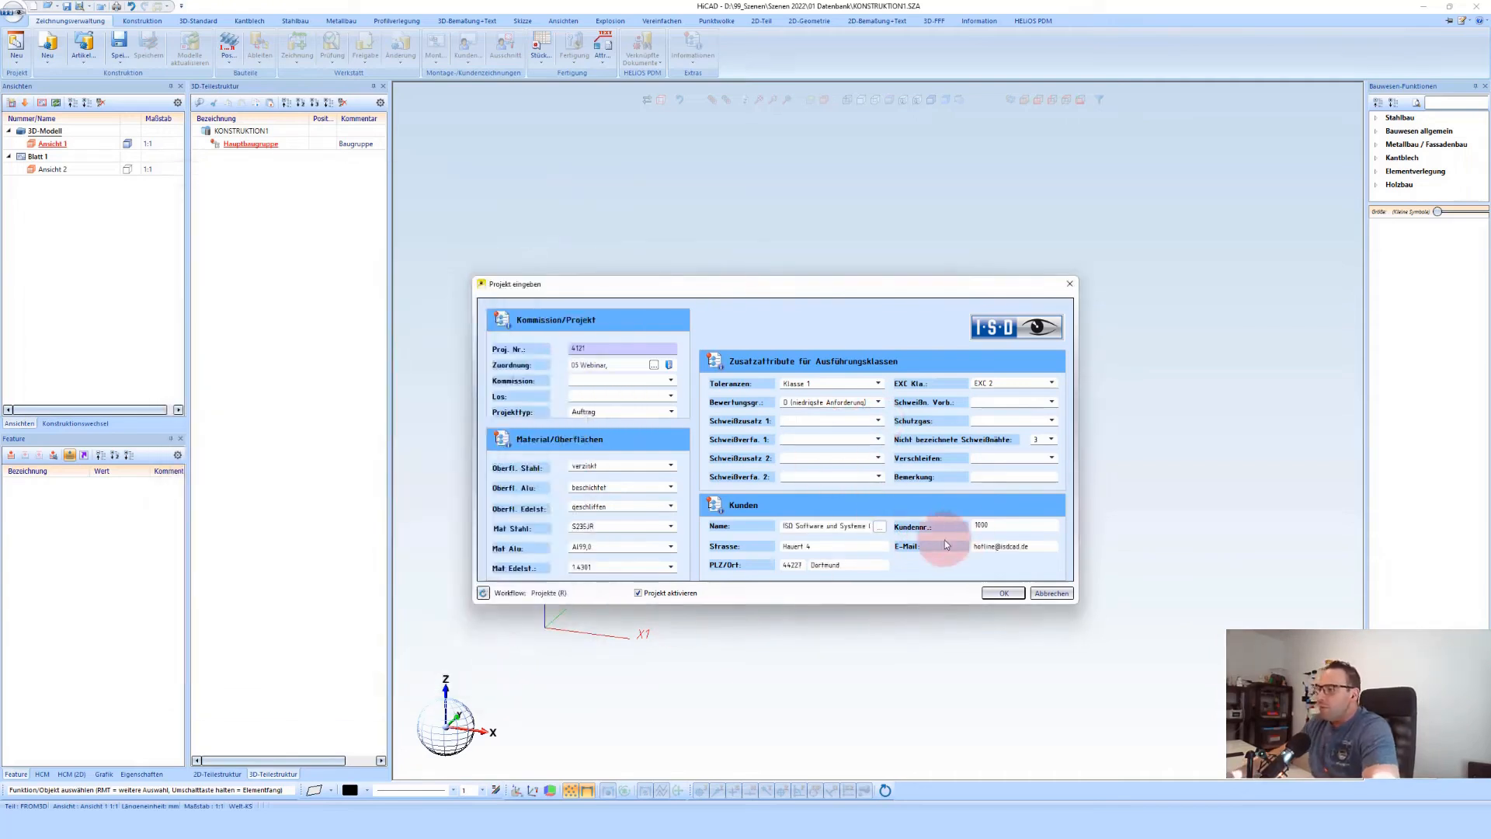
{"action": "left_click", "coordinate": [1008, 595]}
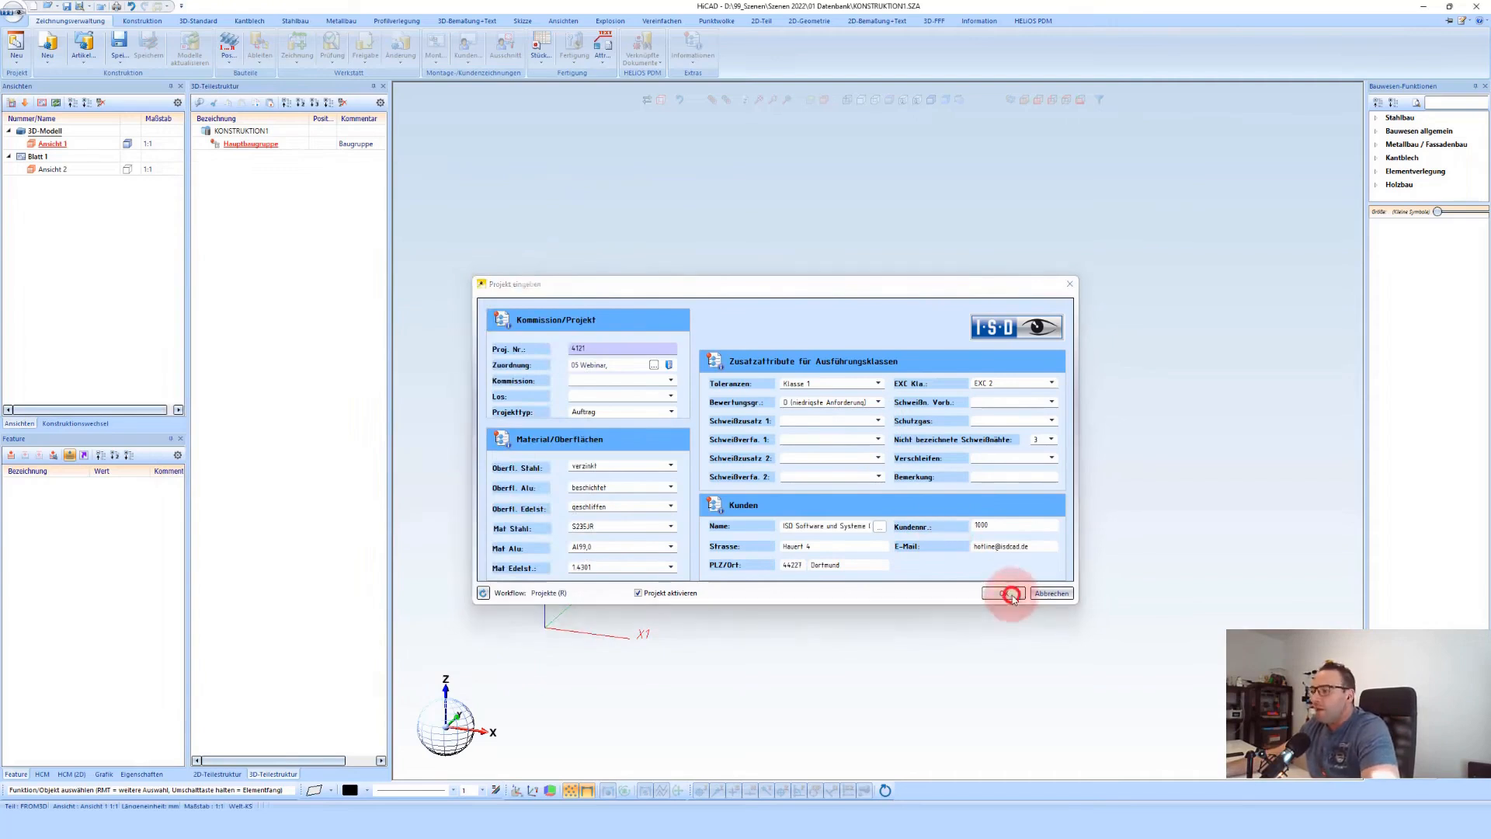
Start a new construction without saving the active one, and accept the default article master data for it
{"action": "left_click", "coordinate": [49, 145]}
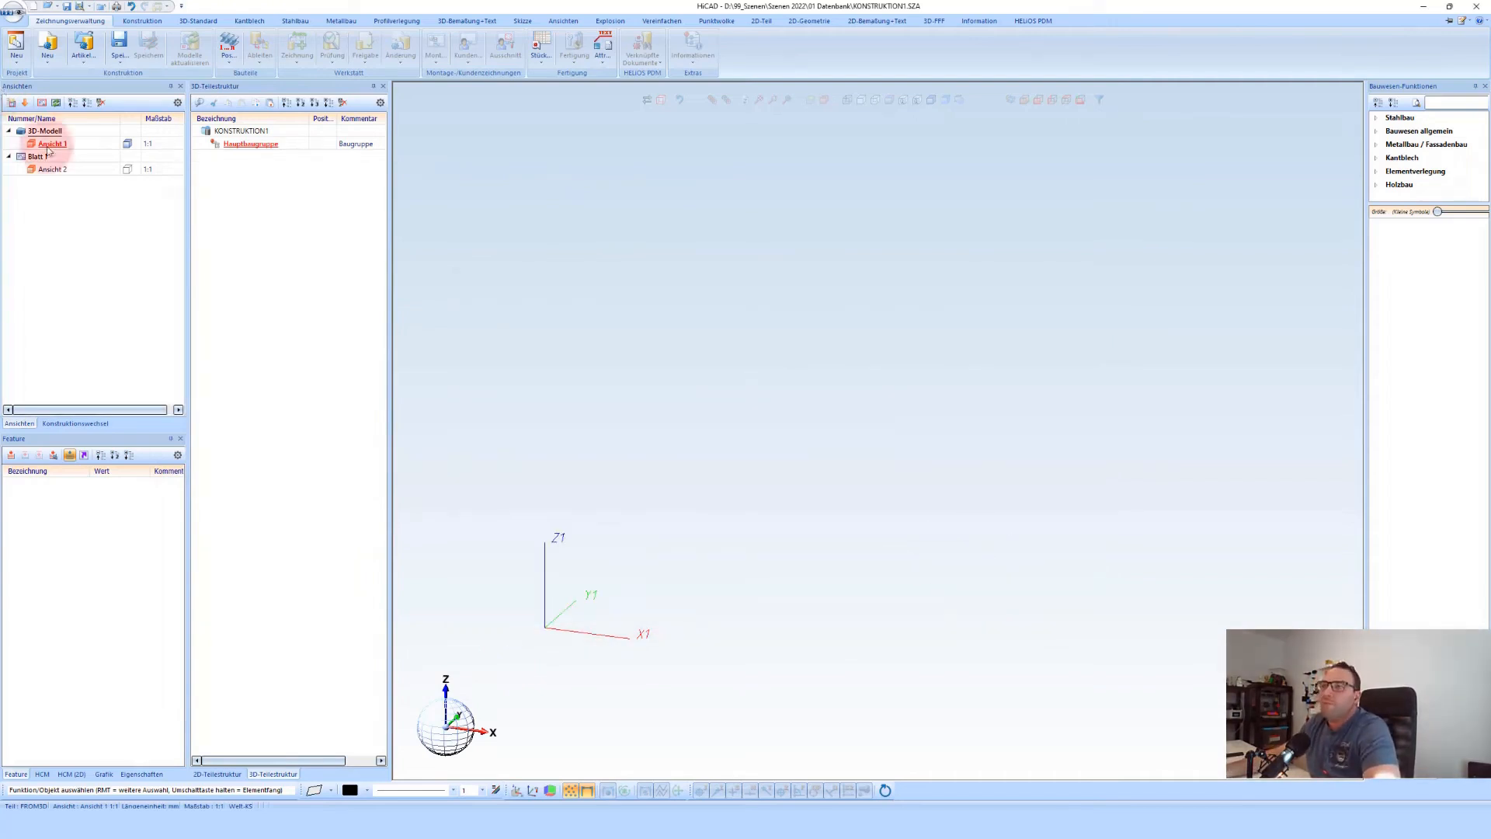
{"action": "left_click", "coordinate": [48, 44]}
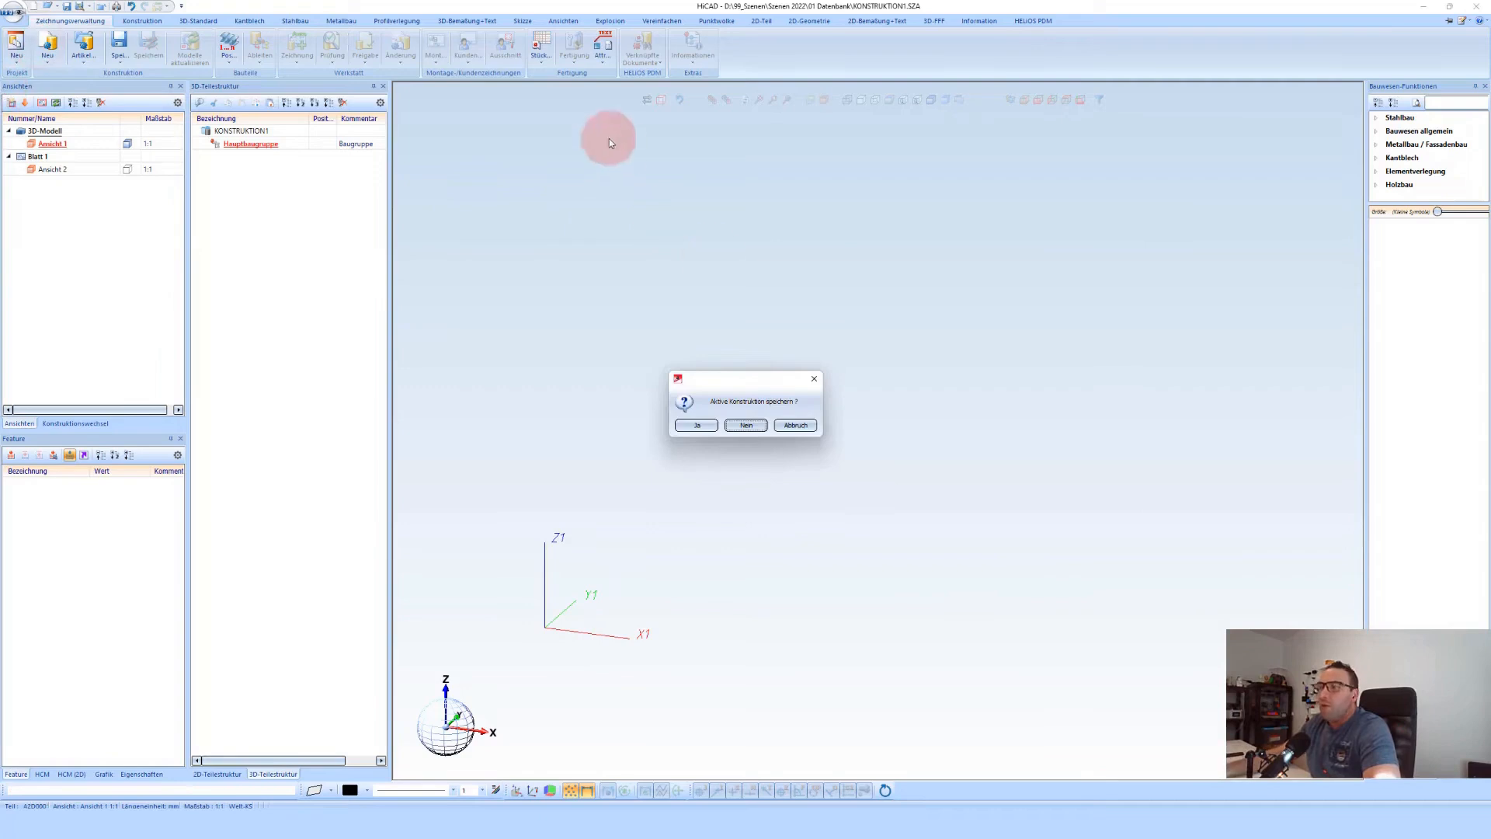
{"action": "left_click", "coordinate": [746, 425]}
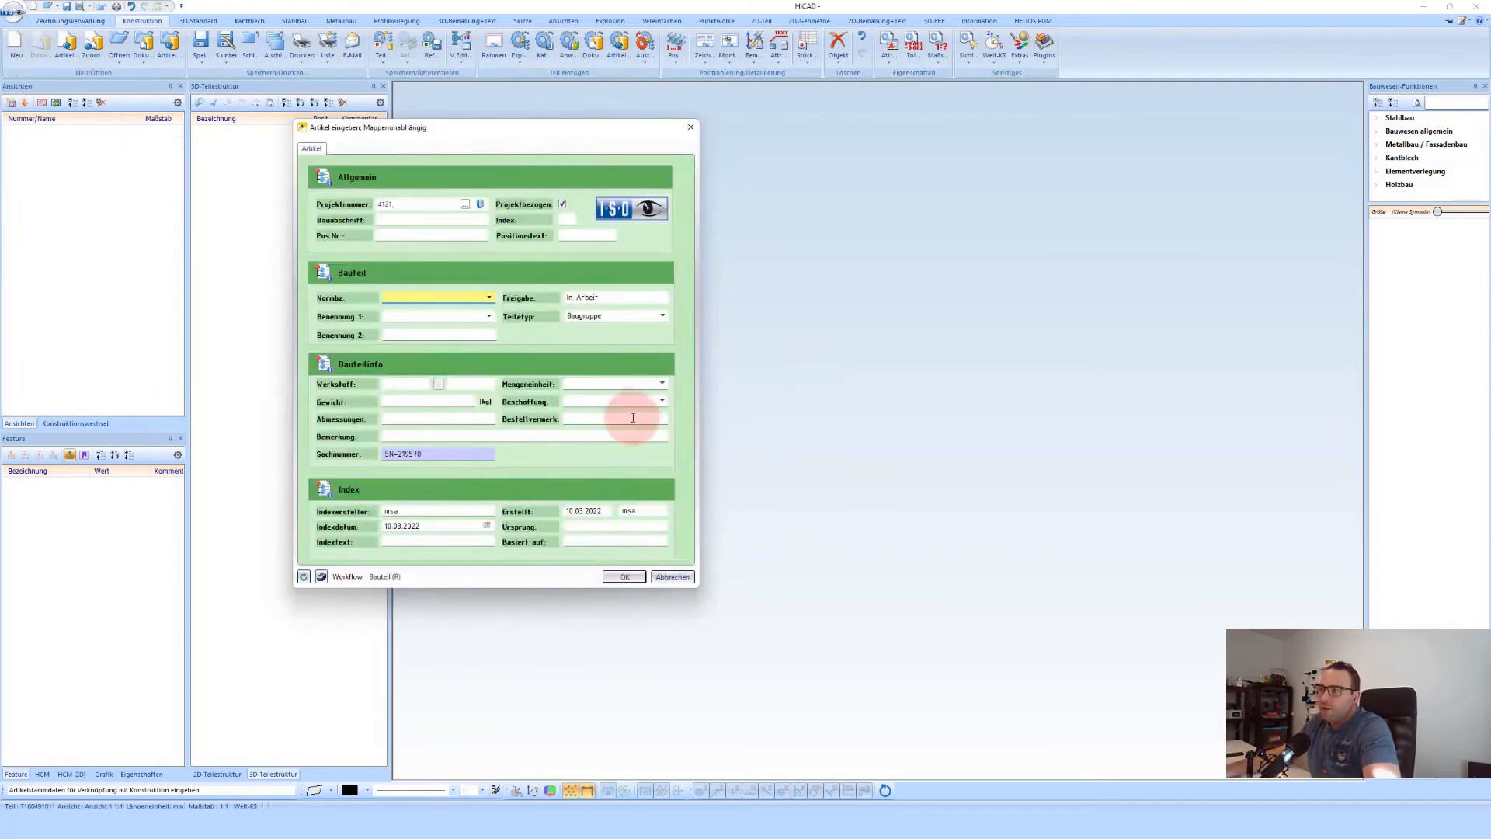
{"action": "left_click", "coordinate": [626, 576]}
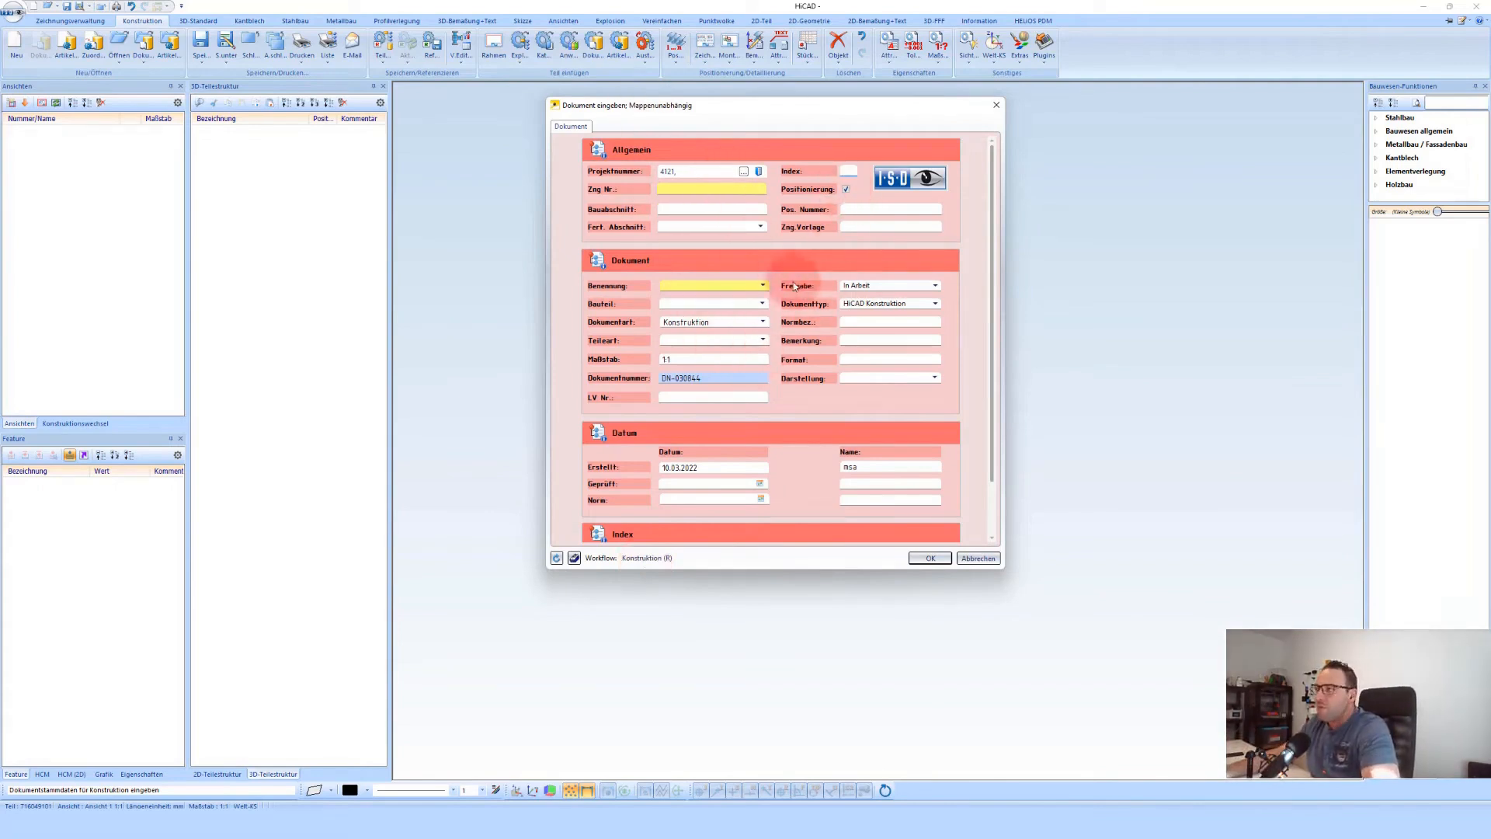
Set the document designation to 3D-Modell and create the construction document
{"action": "left_click", "coordinate": [759, 285]}
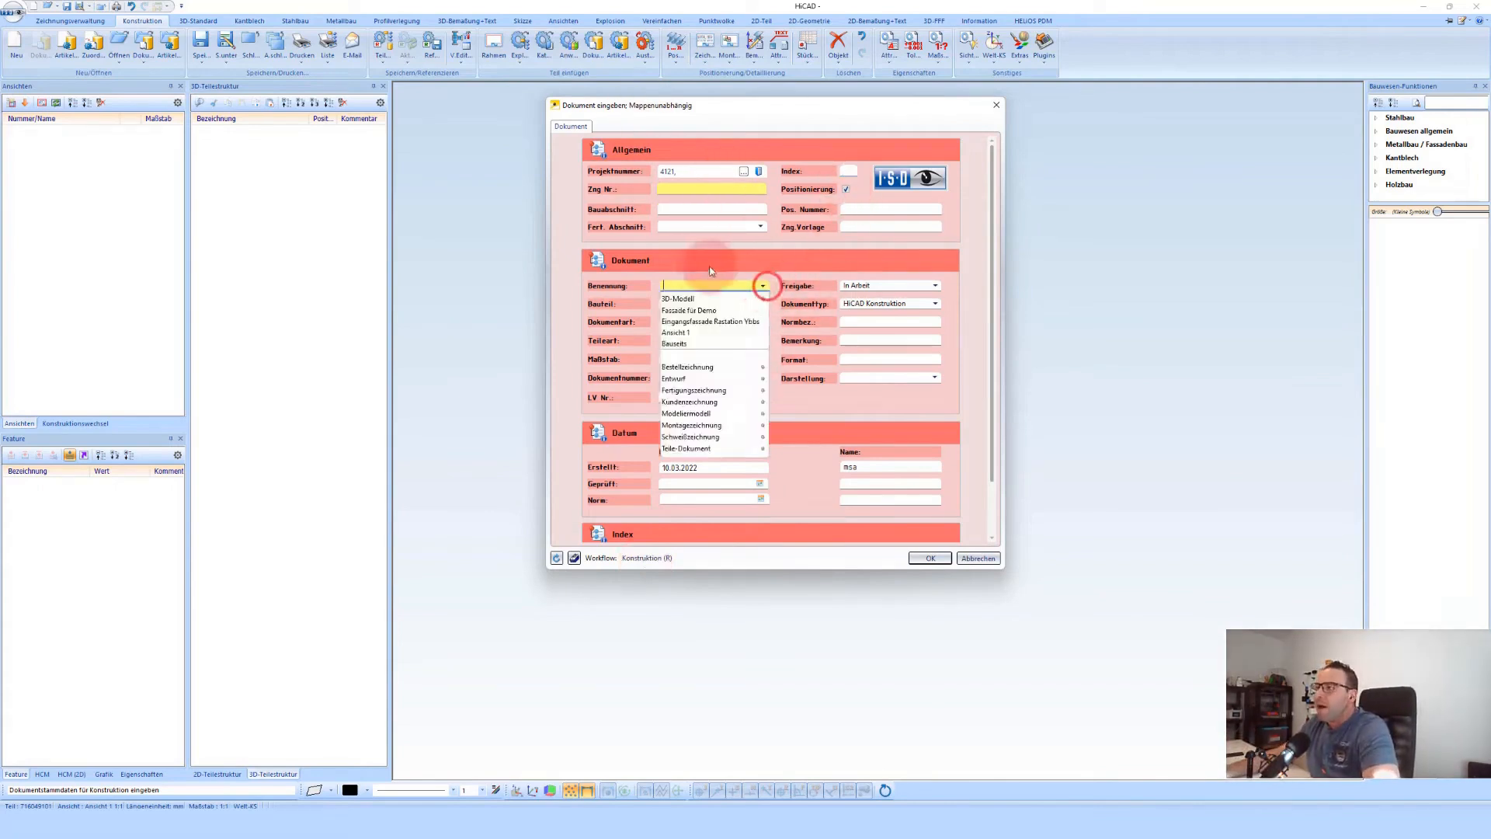
{"action": "left_click", "coordinate": [676, 299]}
{"action": "left_click", "coordinate": [930, 558]}
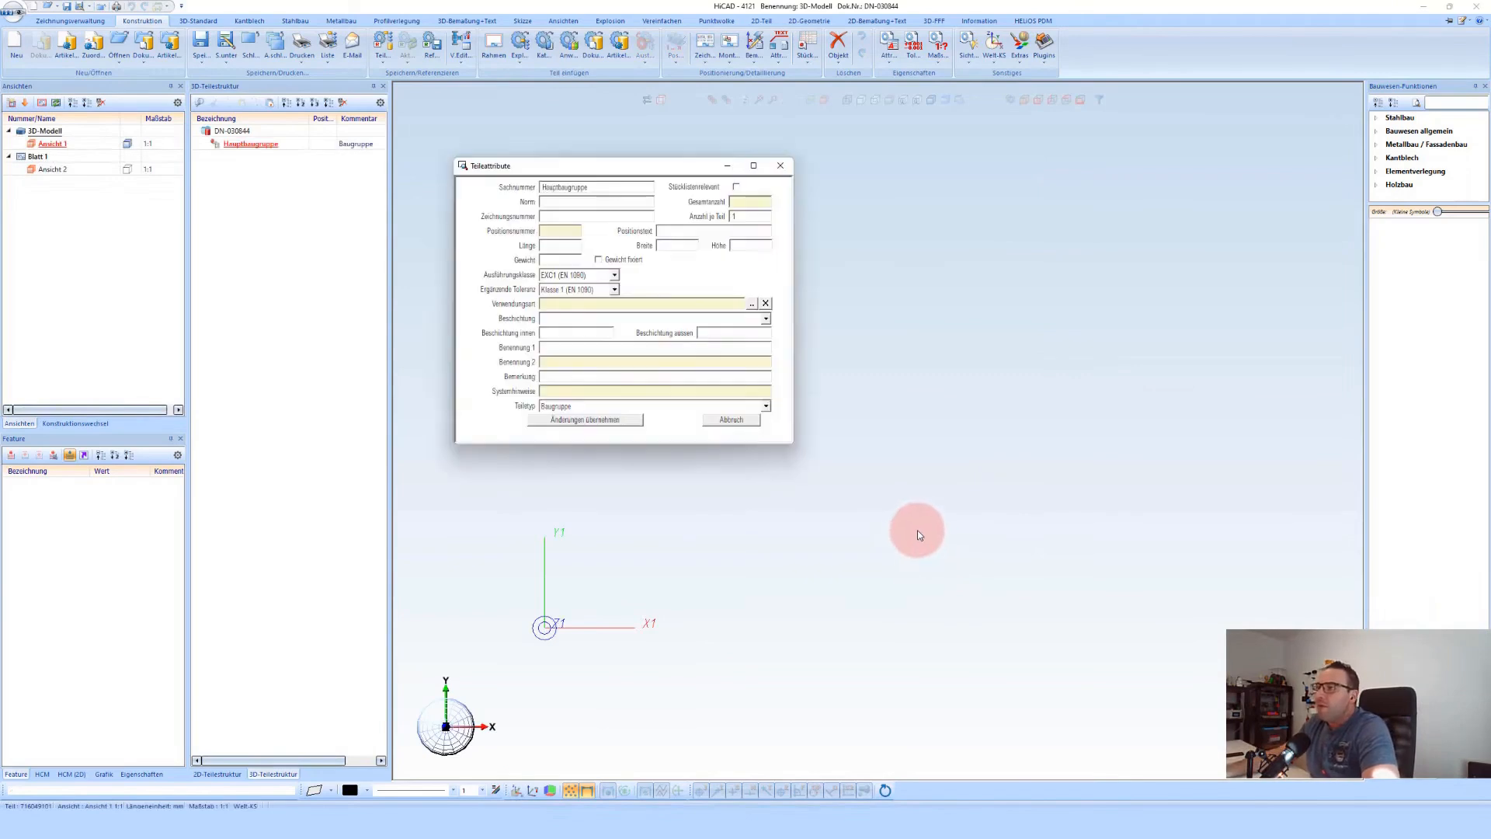
Set the main assembly's item number (Sachnummer) to Gesamtmodell and apply the part attributes
{"action": "double_click", "coordinate": [607, 188]}
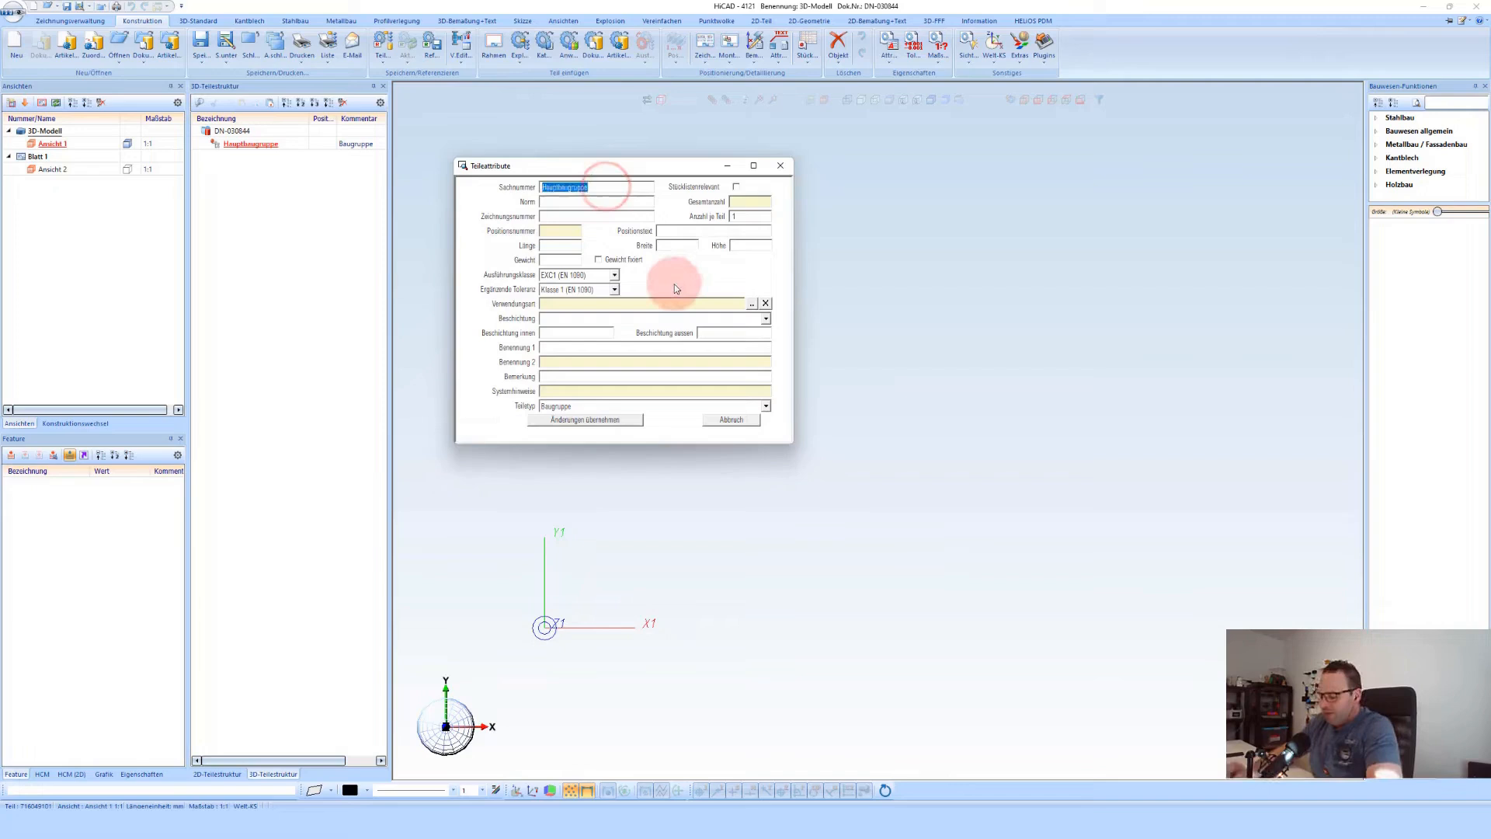
{"action": "type", "text": "Gesamtmodell"}
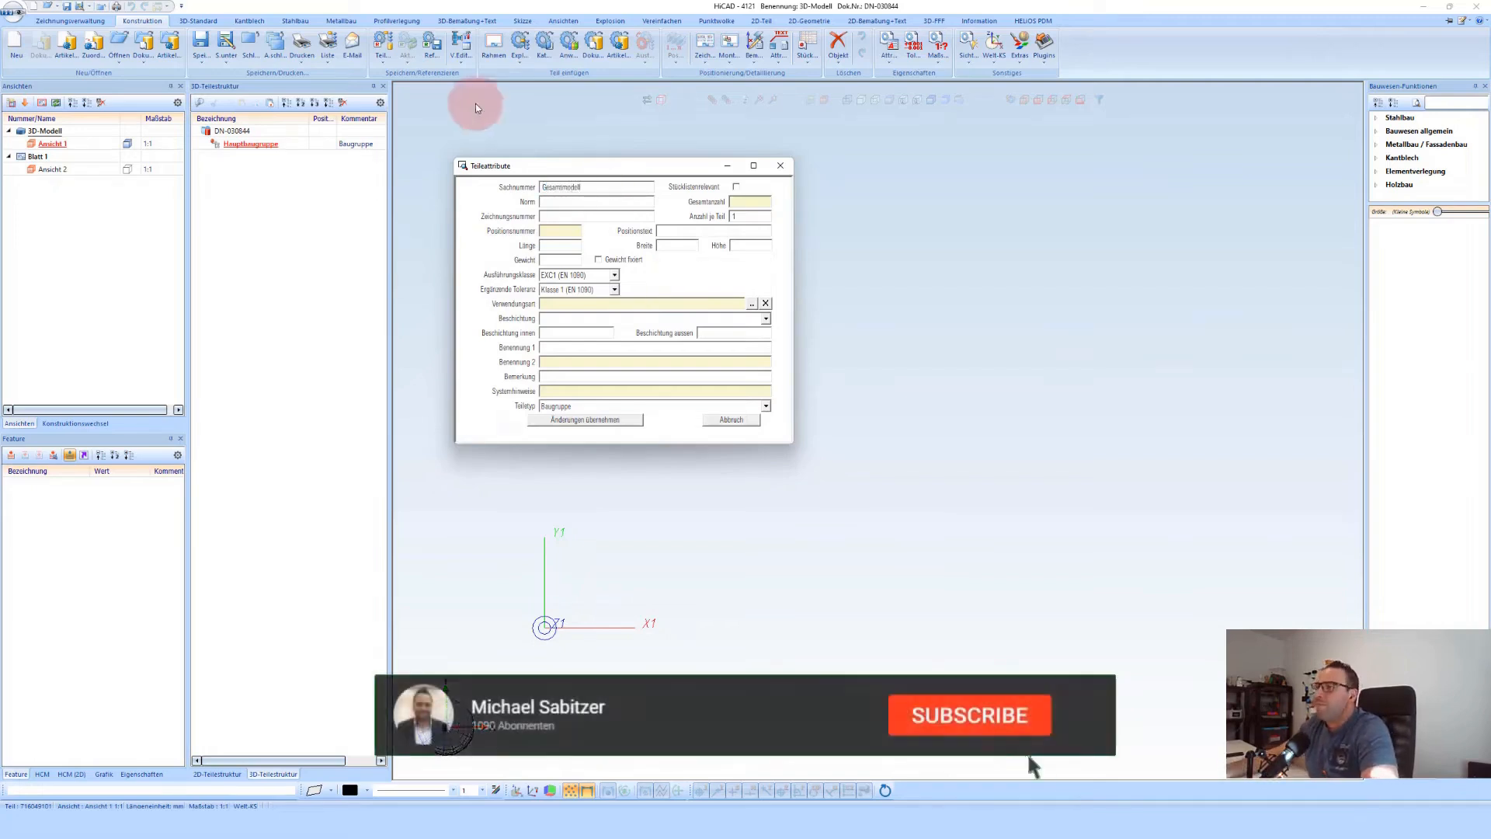
{"action": "left_click", "coordinate": [626, 422]}
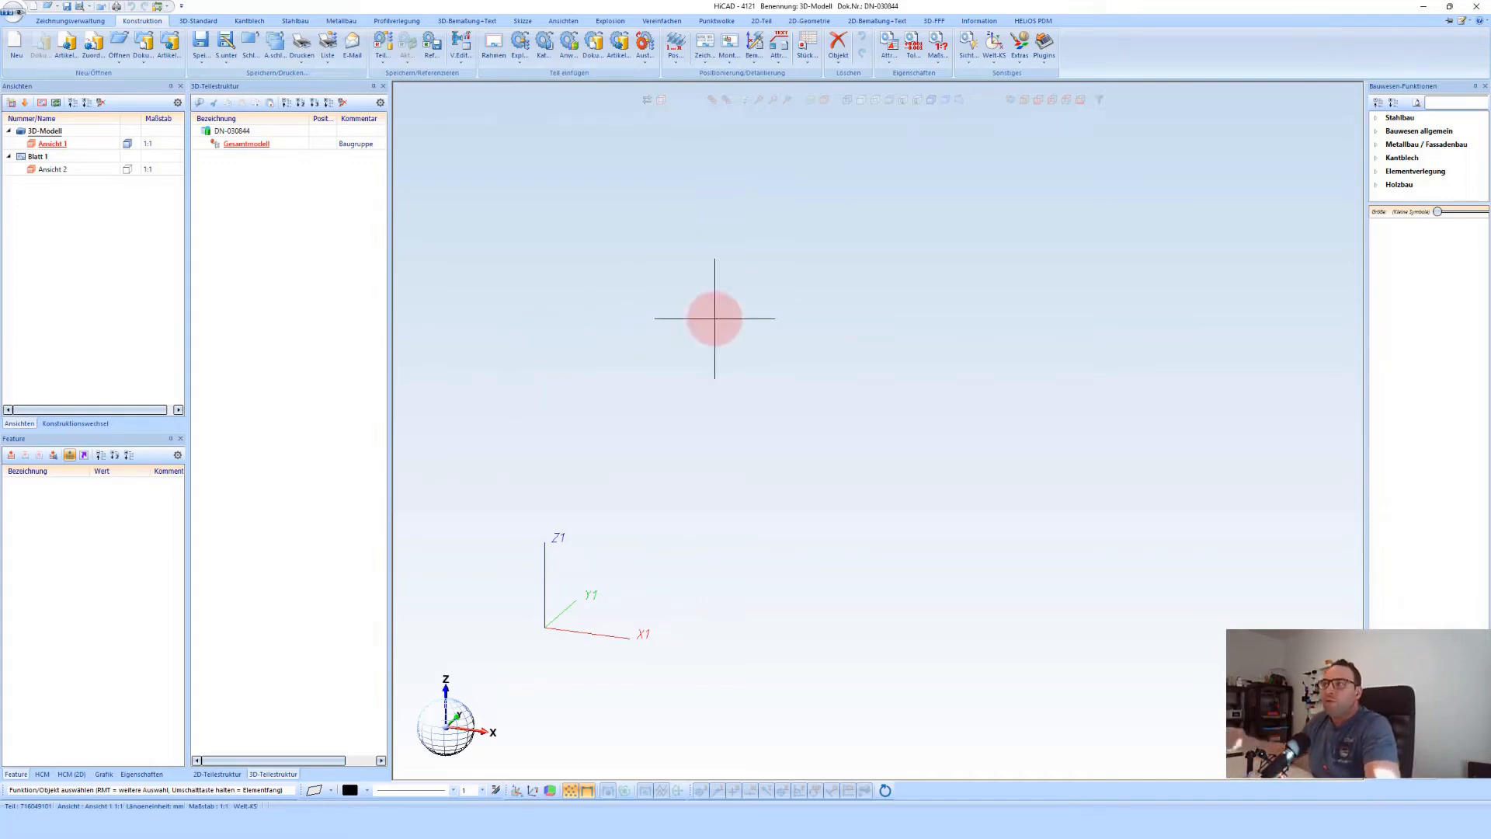
Load the exterior stair railing's .lsproj point cloud from the Punktwolke Arbeitsverzeichnis folder on the Kundendaten (E:) drive
{"action": "left_click", "coordinate": [713, 21]}
{"action": "left_click", "coordinate": [101, 42]}
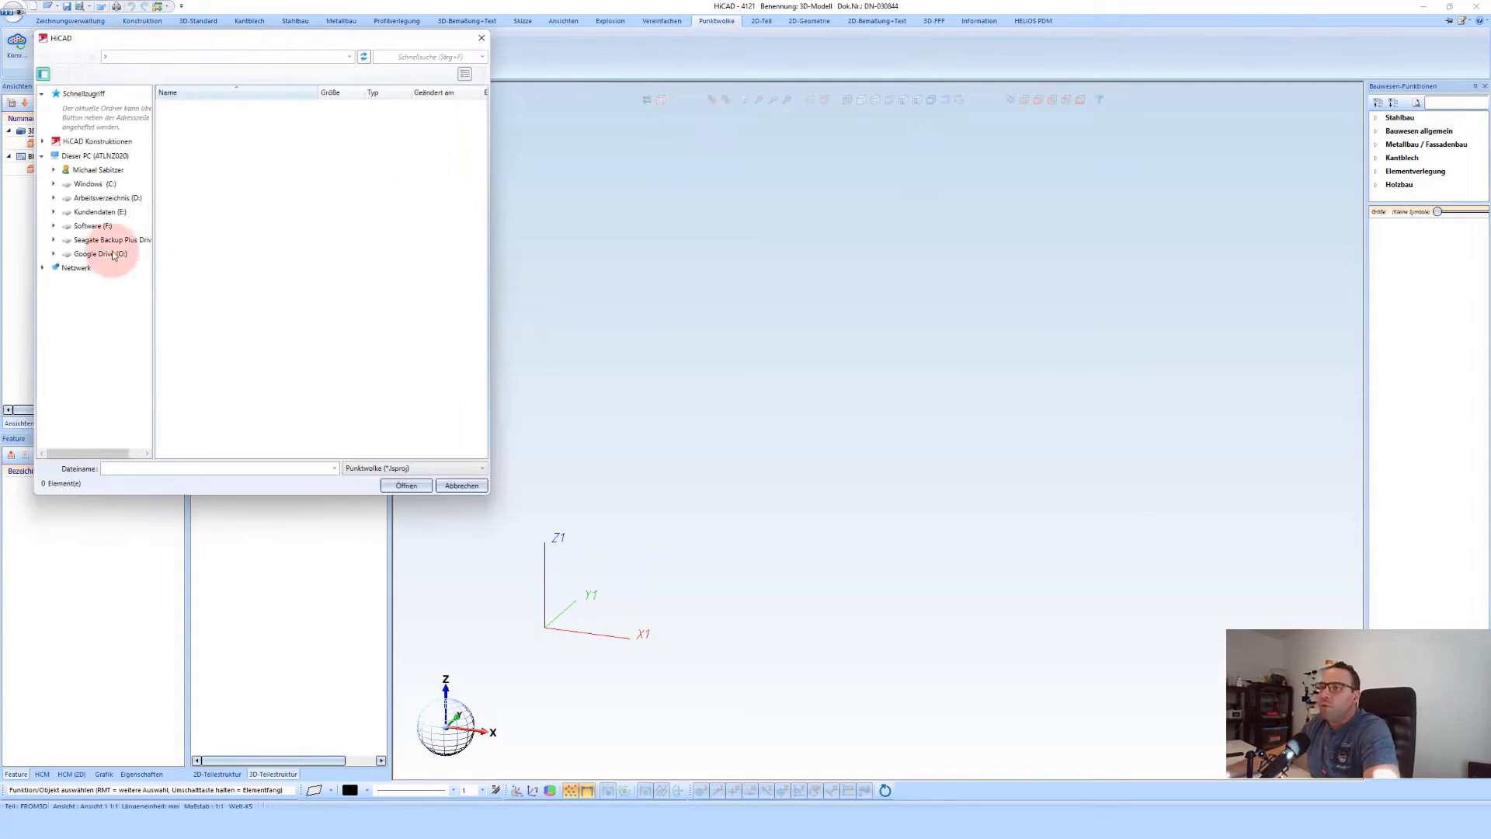
{"action": "left_click", "coordinate": [88, 386]}
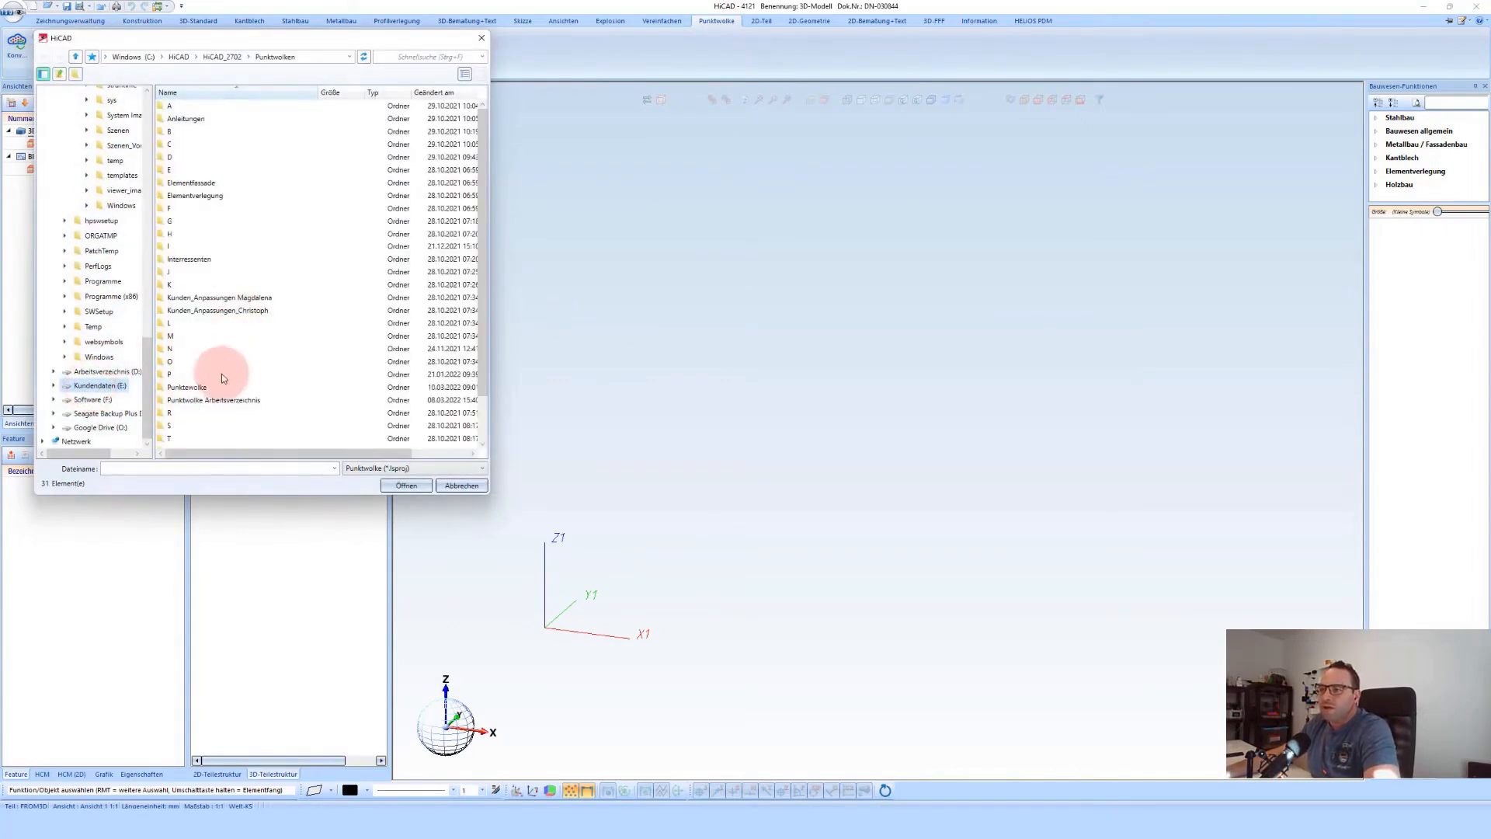
{"action": "double_click", "coordinate": [207, 350]}
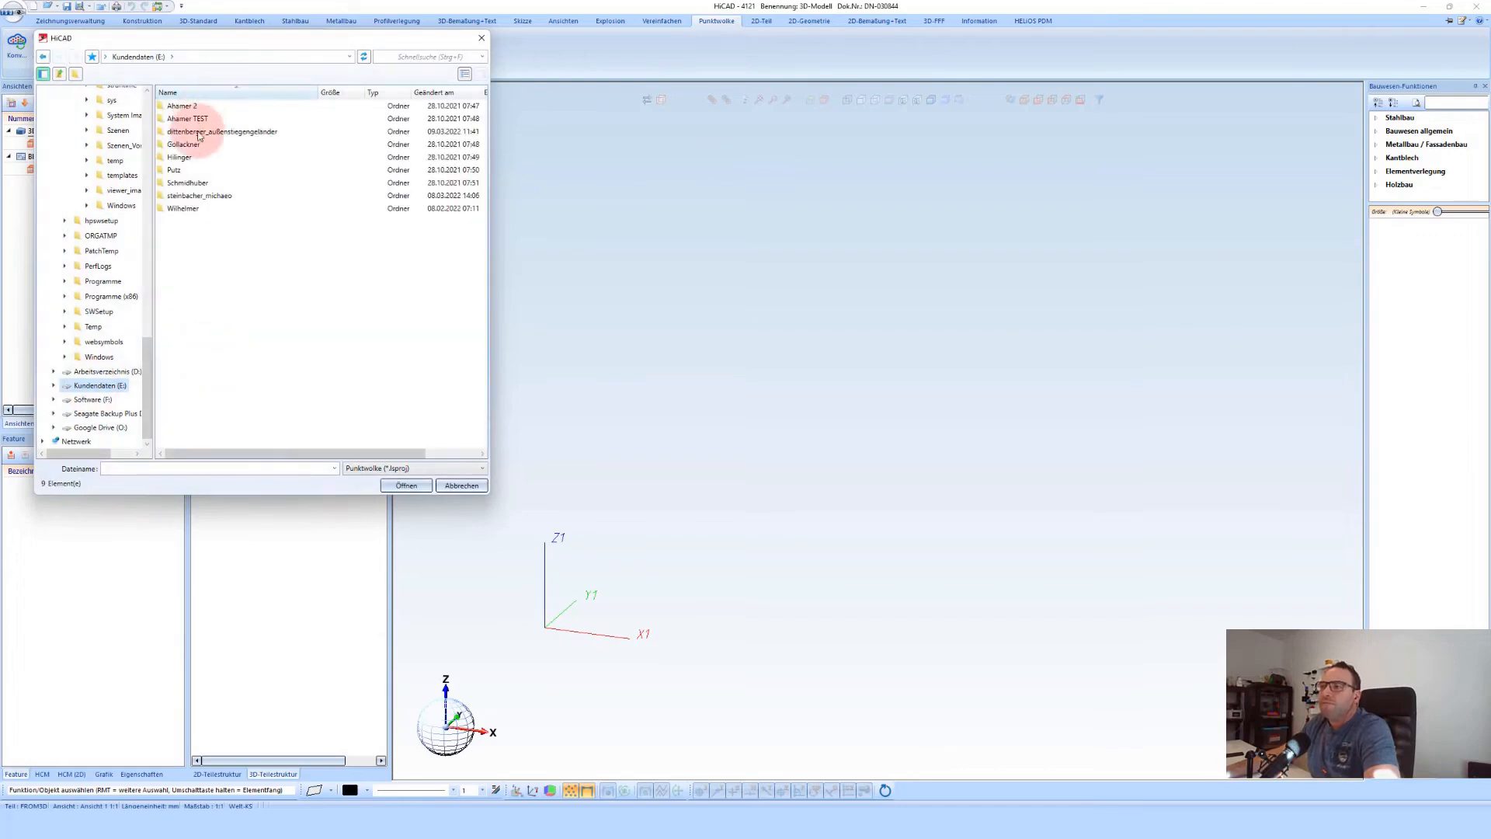
{"action": "double_click", "coordinate": [199, 132]}
{"action": "left_click", "coordinate": [189, 159]}
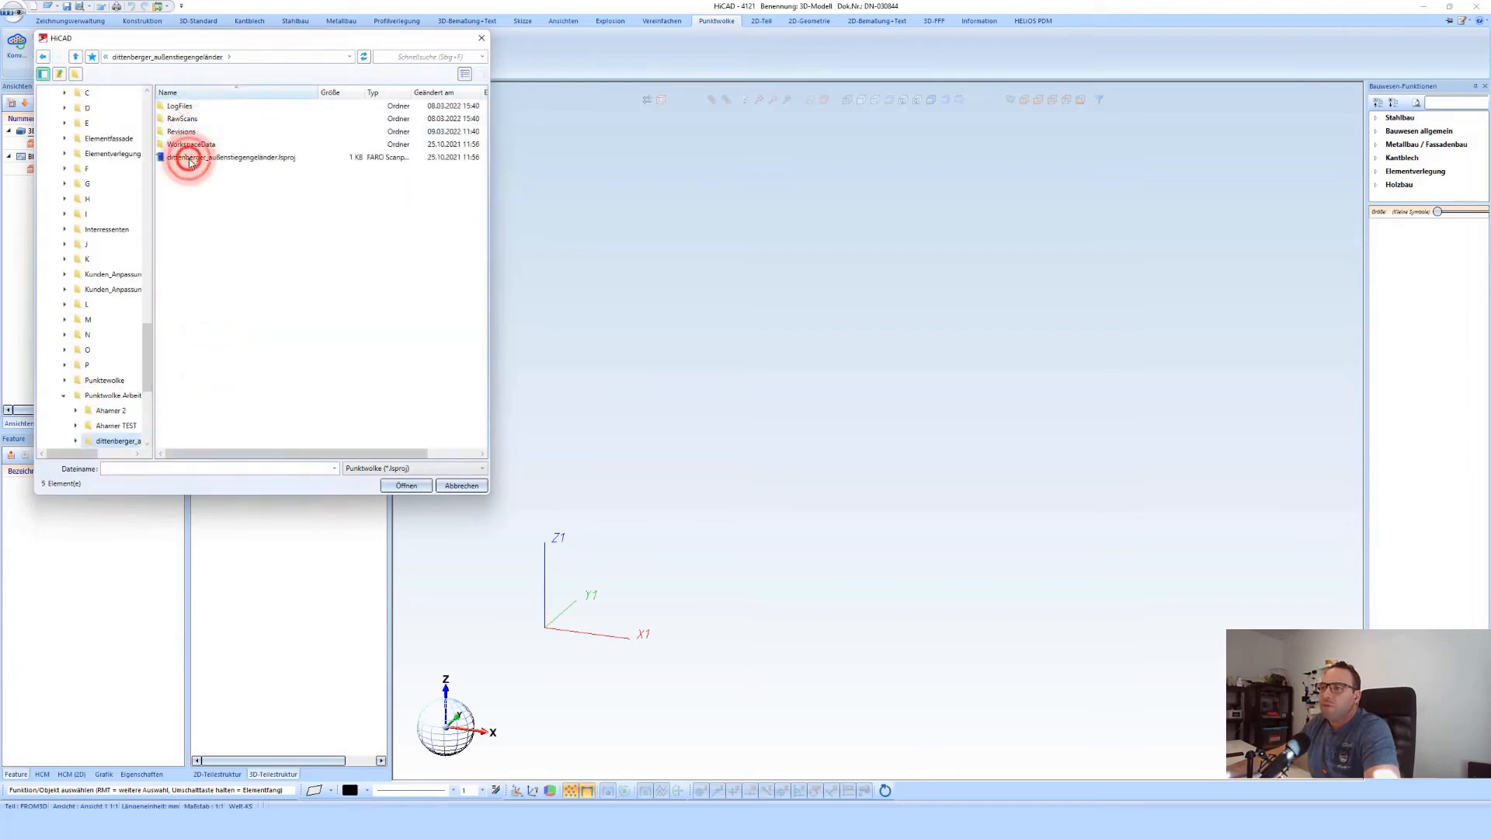
{"action": "left_click", "coordinate": [189, 159]}
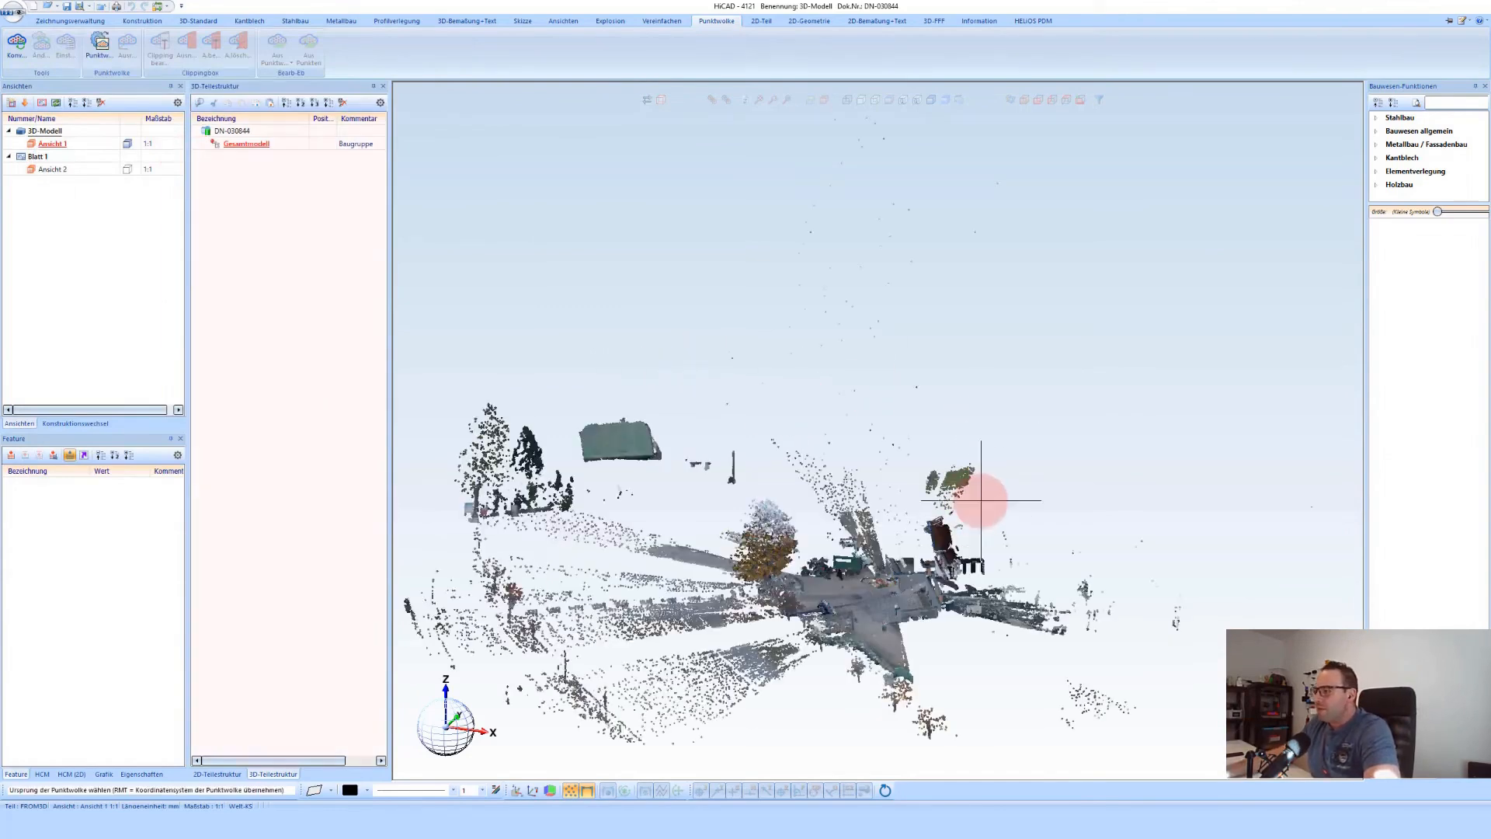
Place the point cloud by picking its origin at the building wall beside the exterior staircase
{"action": "scroll", "coordinate": [952, 598], "scroll_direction": "up", "scroll_amount": 5}
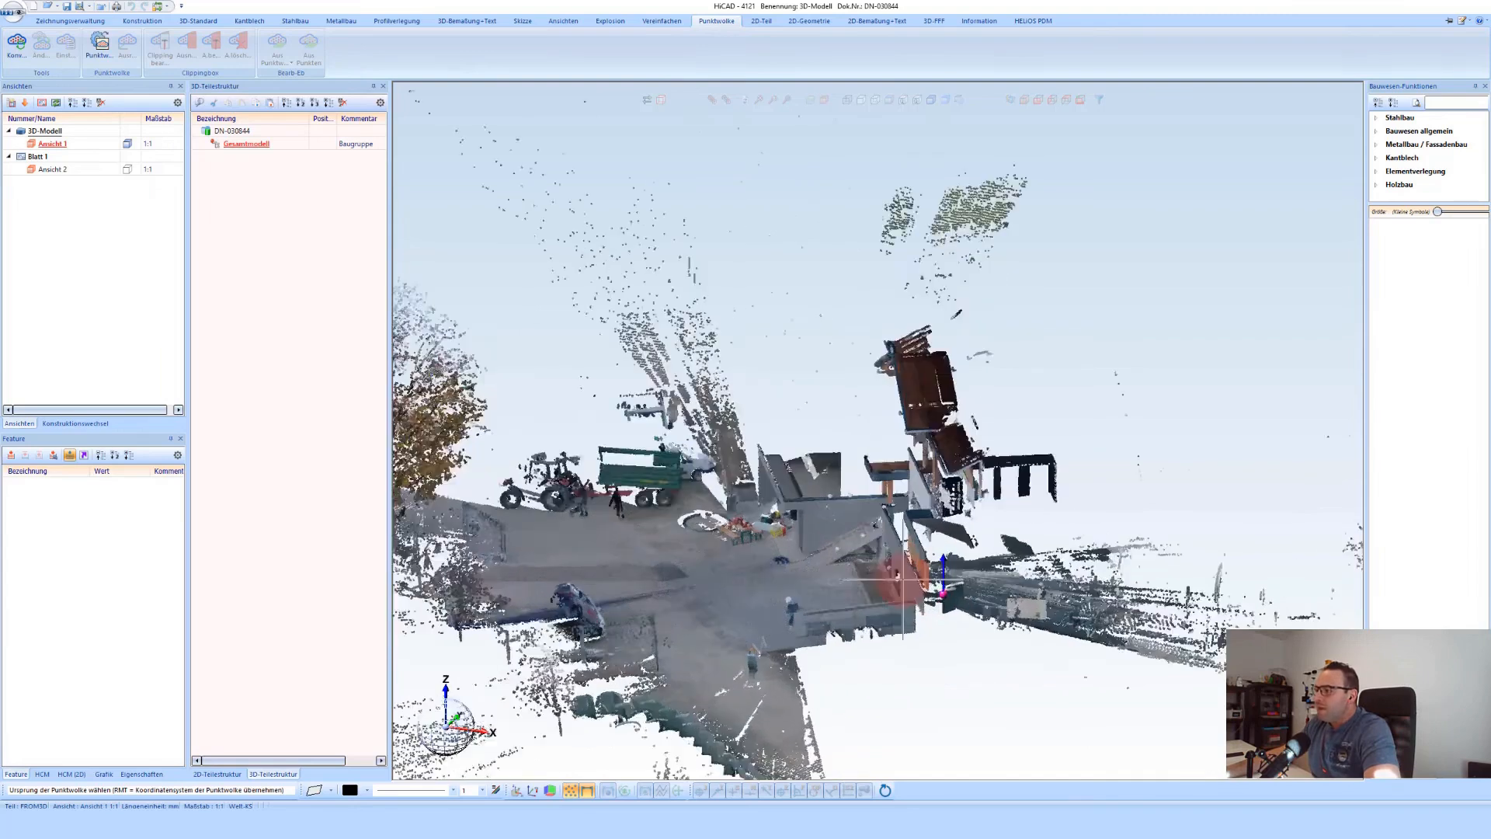
{"action": "scroll", "coordinate": [903, 578], "scroll_direction": "up", "scroll_amount": 8}
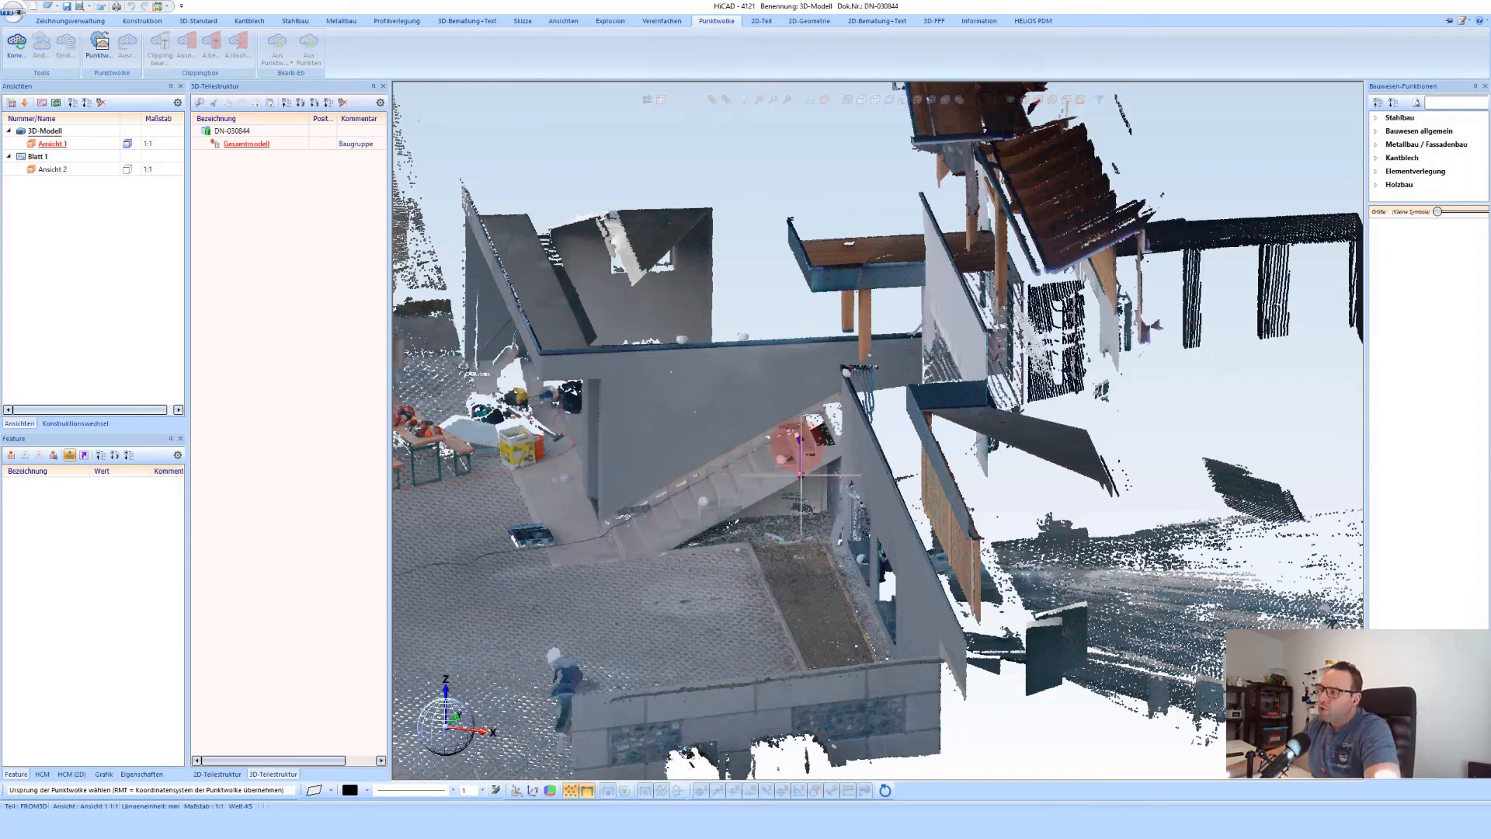
{"action": "left_click", "coordinate": [864, 460]}
{"action": "left_click", "coordinate": [893, 527]}
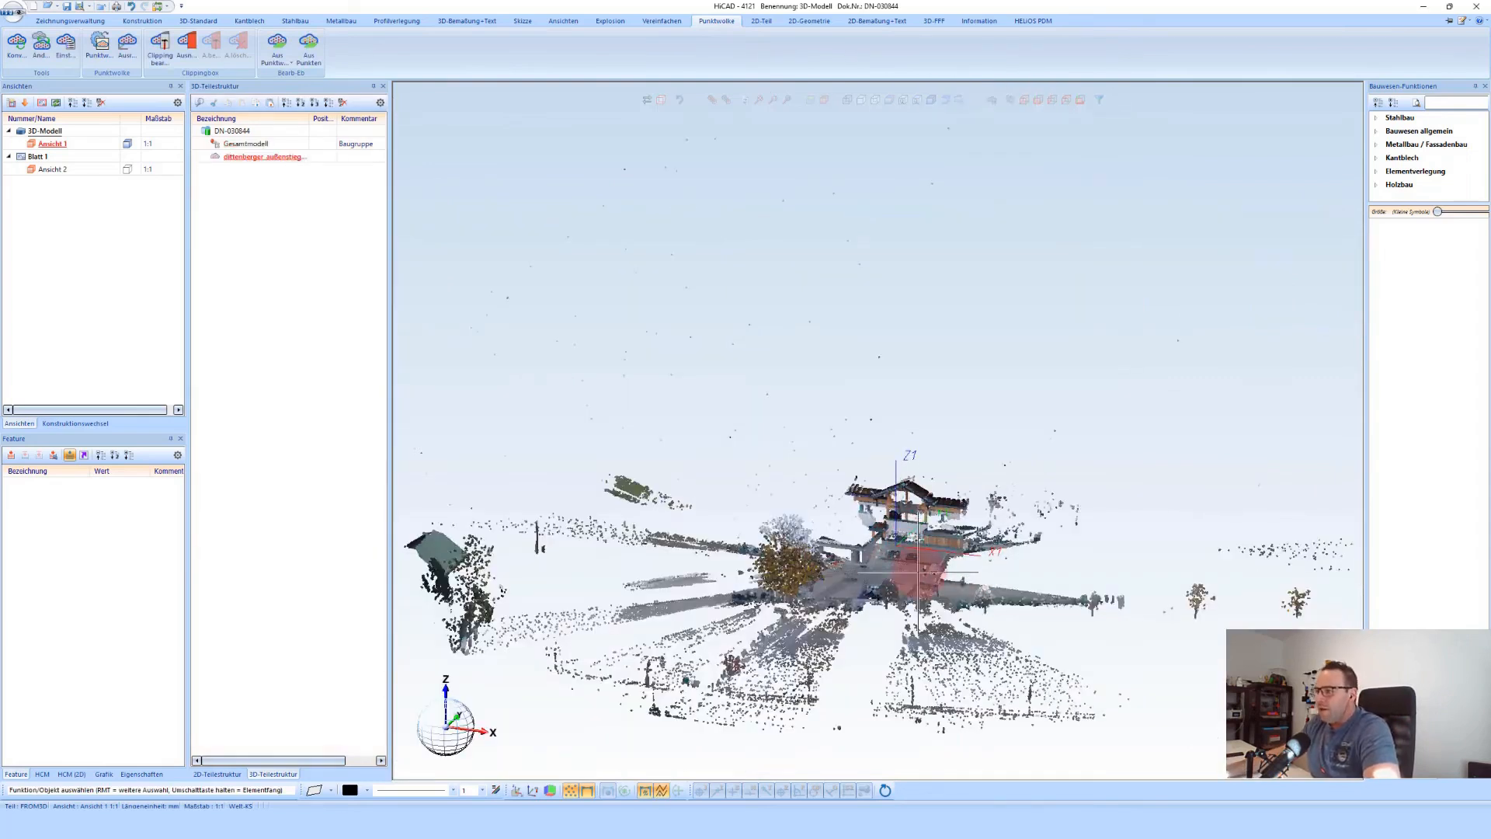
{"action": "mouse_move", "coordinate": [919, 572]}
{"action": "middle_mouse_down"}
{"action": "mouse_move", "coordinate": [896, 570]}
{"action": "mouse_move", "coordinate": [938, 548]}
{"action": "mouse_move", "coordinate": [906, 592]}
{"action": "mouse_move", "coordinate": [922, 567]}
{"action": "middle_mouse_up"}
{"action": "scroll", "coordinate": [942, 515], "scroll_direction": "down", "scroll_amount": 2}
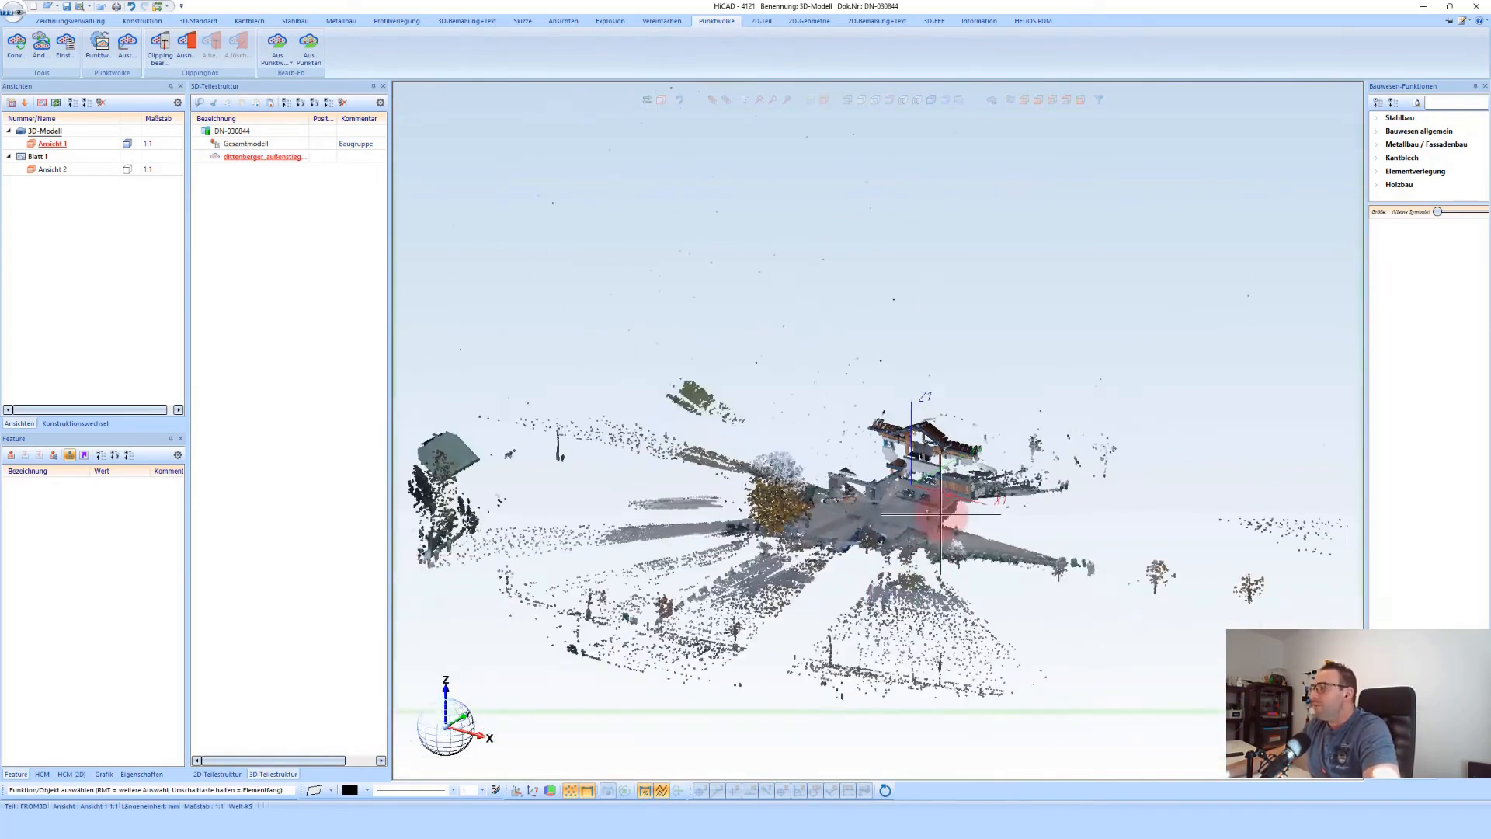
{"action": "scroll", "coordinate": [976, 497], "scroll_direction": "down", "scroll_amount": 2}
{"action": "scroll", "coordinate": [956, 516], "scroll_direction": "up", "scroll_amount": 8}
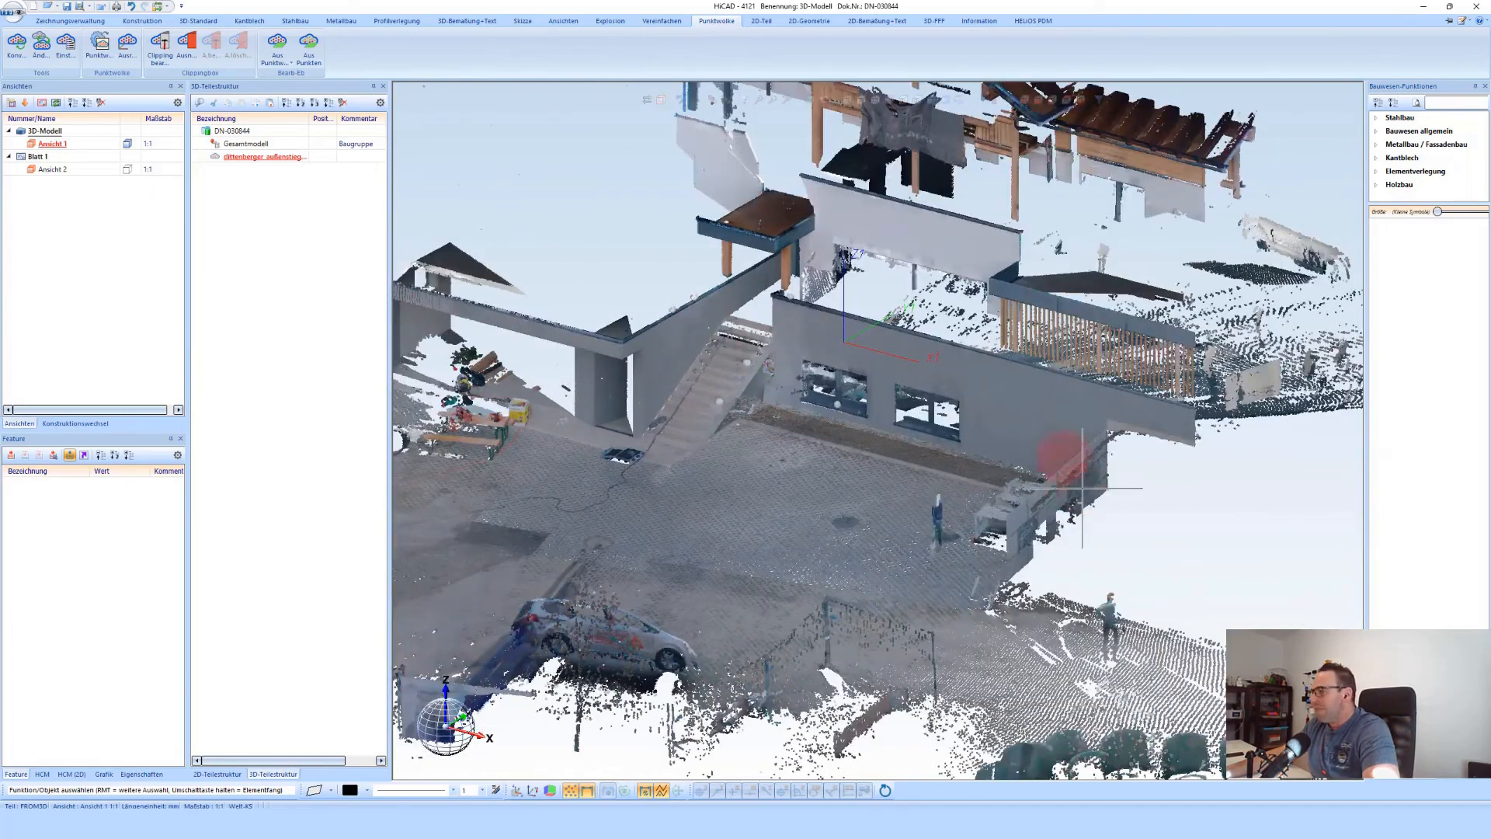
{"action": "scroll", "coordinate": [873, 423], "scroll_direction": "down", "scroll_amount": 5}
{"action": "scroll", "coordinate": [886, 454], "scroll_direction": "down", "scroll_amount": 2}
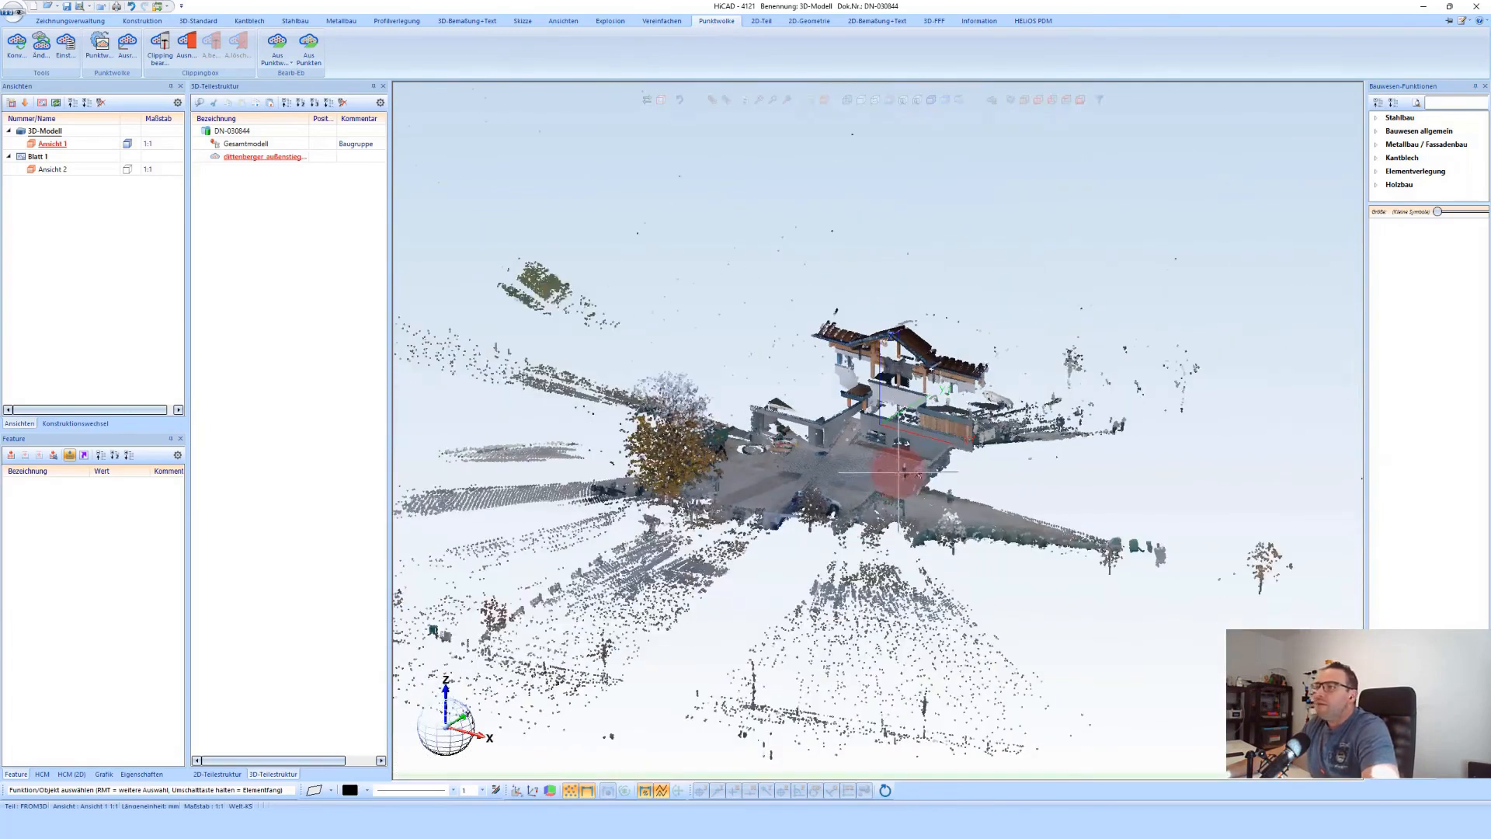
Edit the point cloud's clipping box and shift its front face outward, away from the building
{"action": "right_click", "coordinate": [260, 161]}
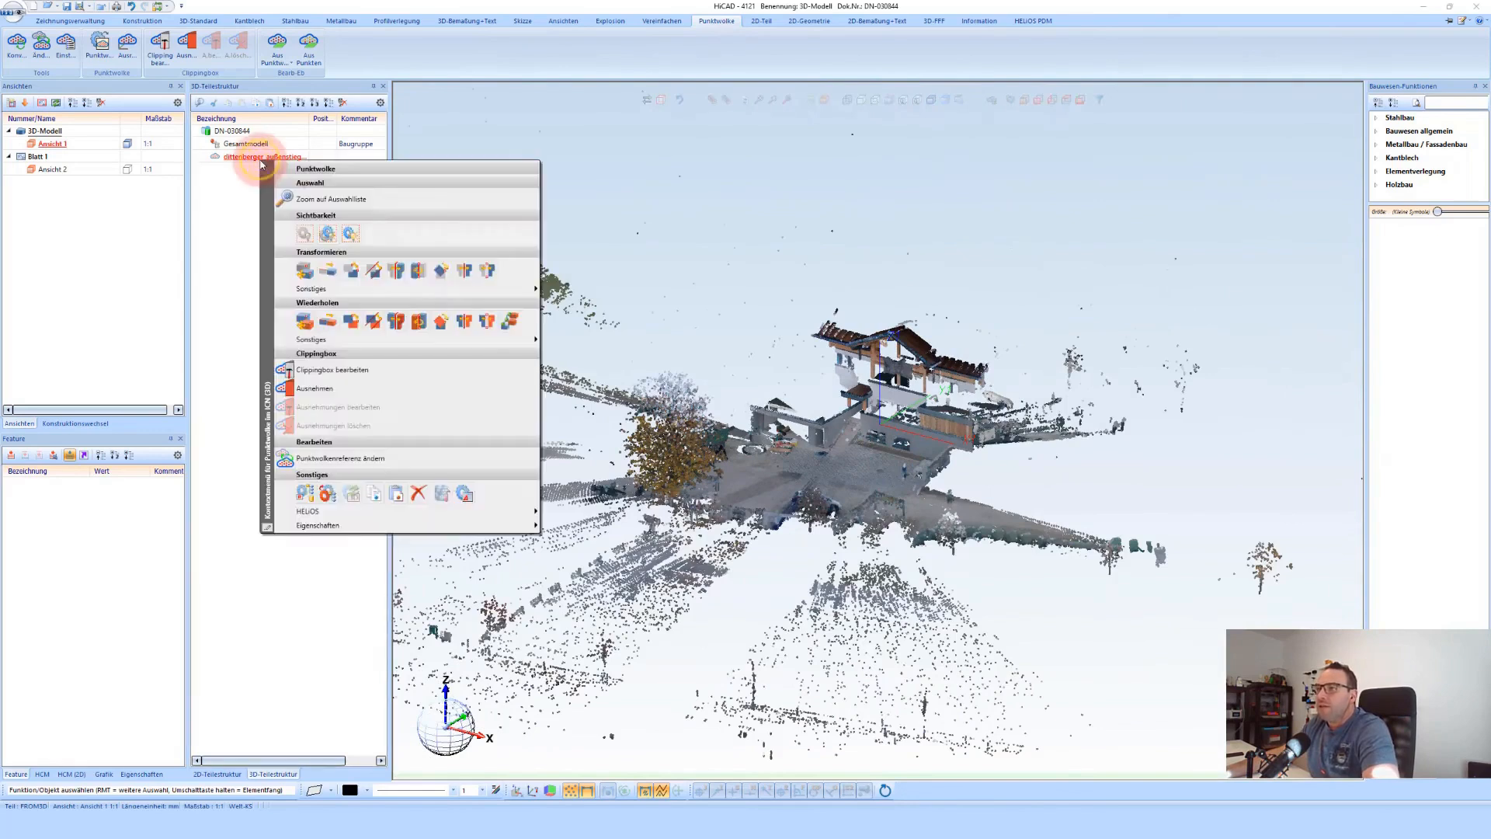
{"action": "left_click", "coordinate": [384, 367]}
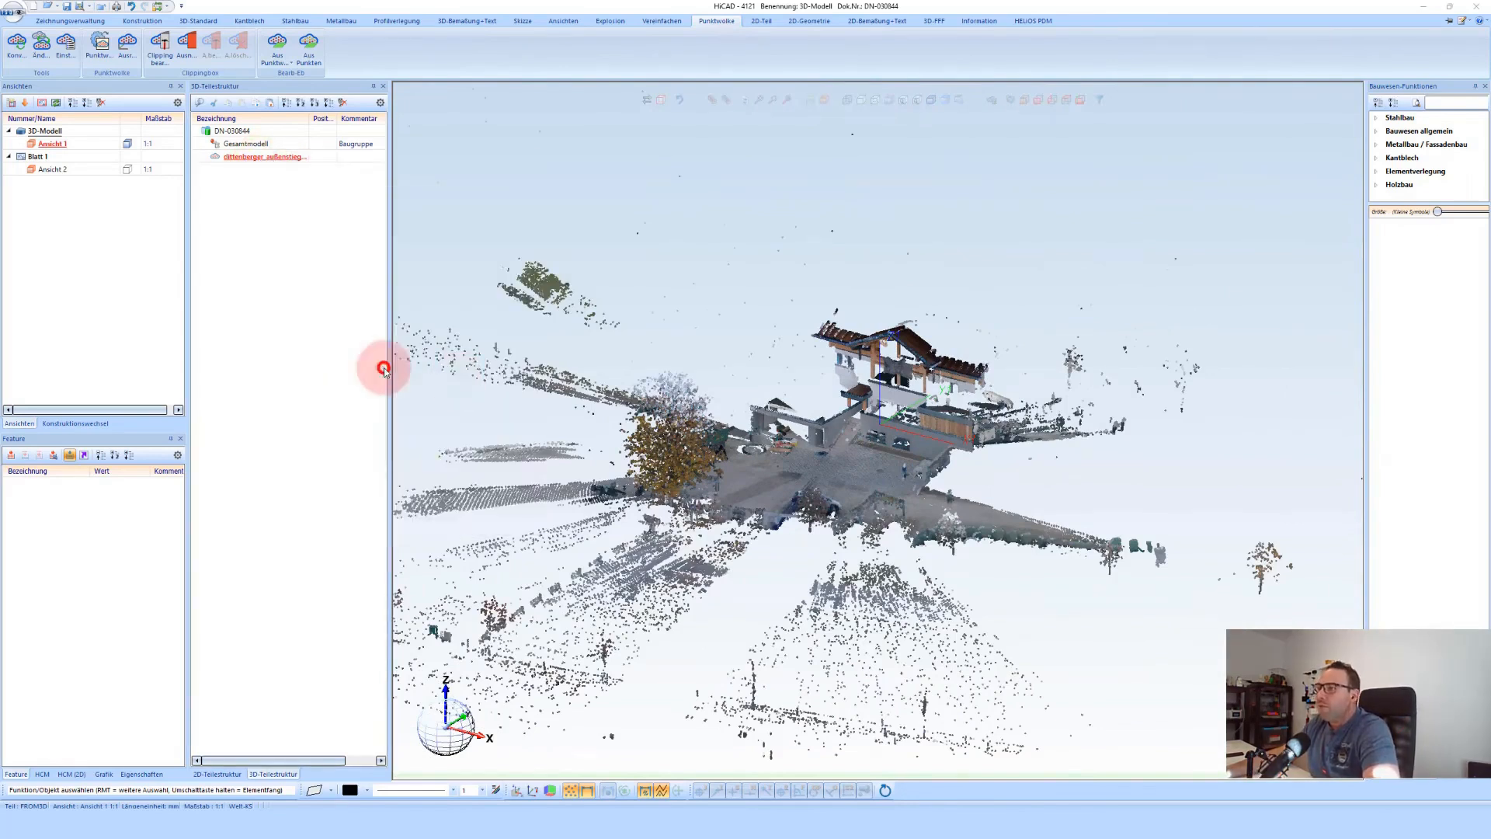
{"action": "left_click", "coordinate": [993, 302]}
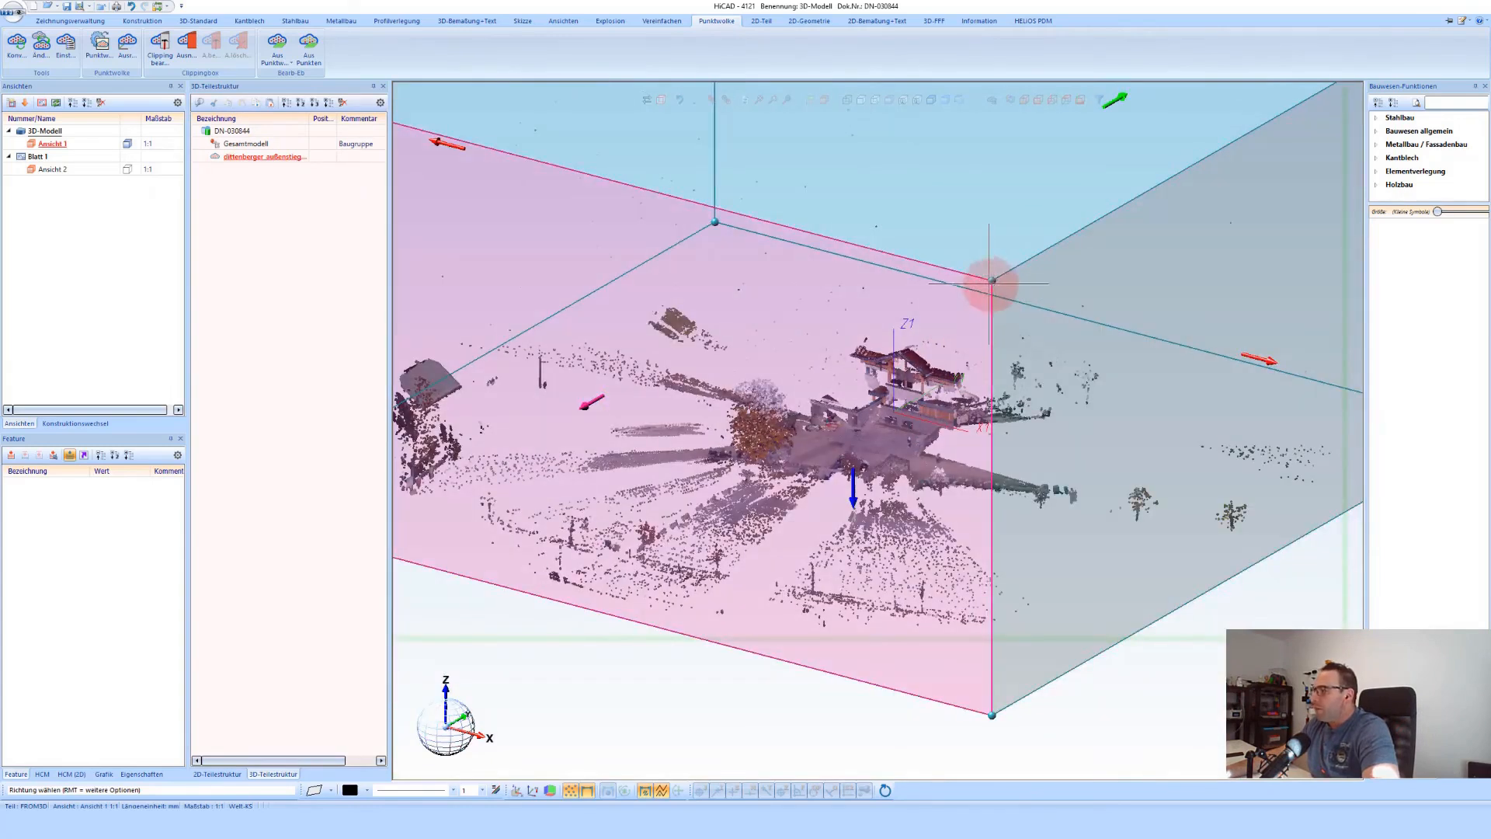
{"action": "left_click", "coordinate": [992, 281]}
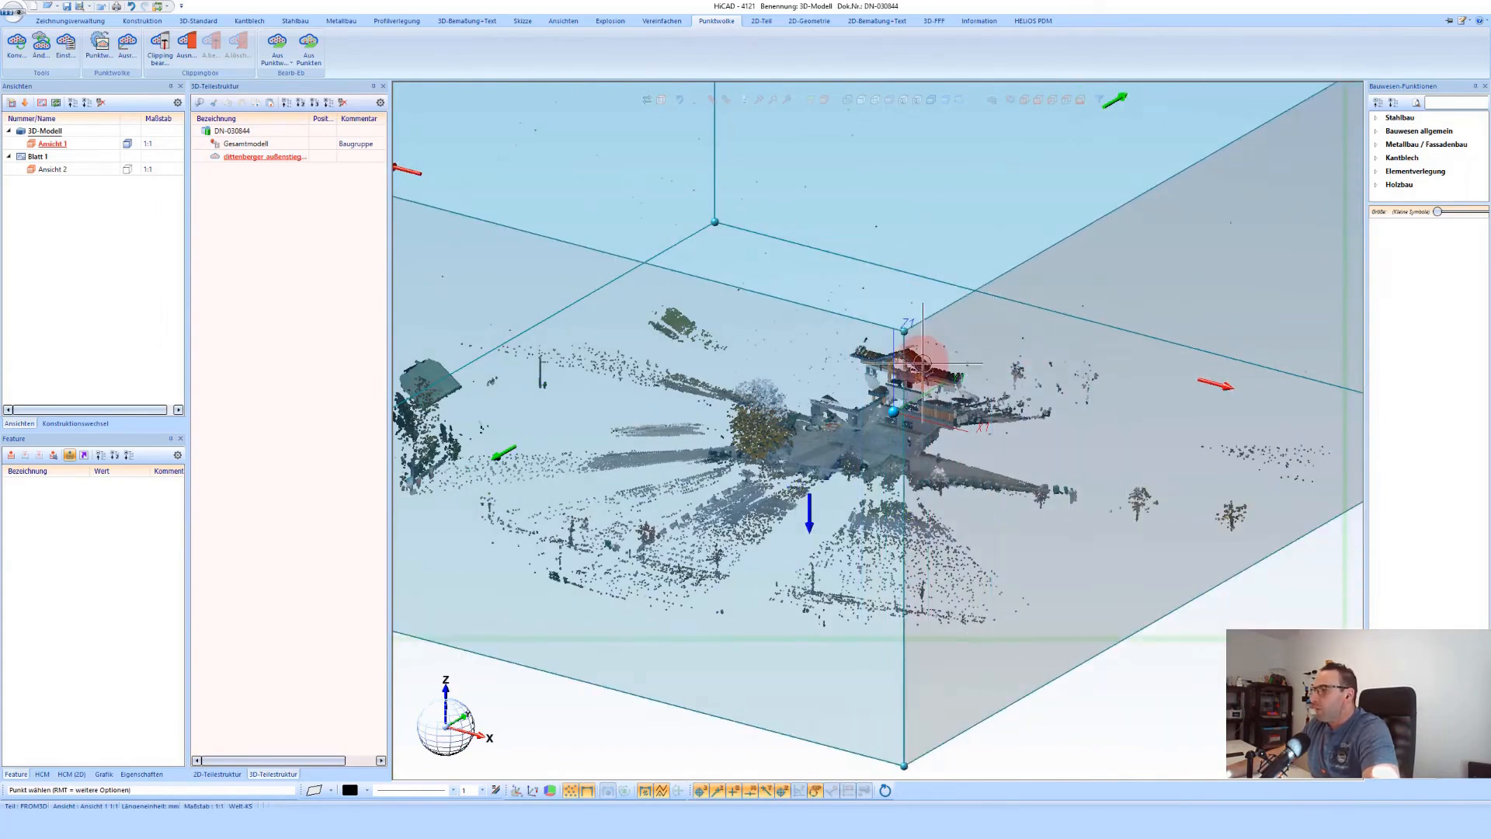
{"action": "middle_click", "coordinate": [925, 354]}
{"action": "scroll", "coordinate": [821, 407], "scroll_direction": "down", "scroll_amount": 1}
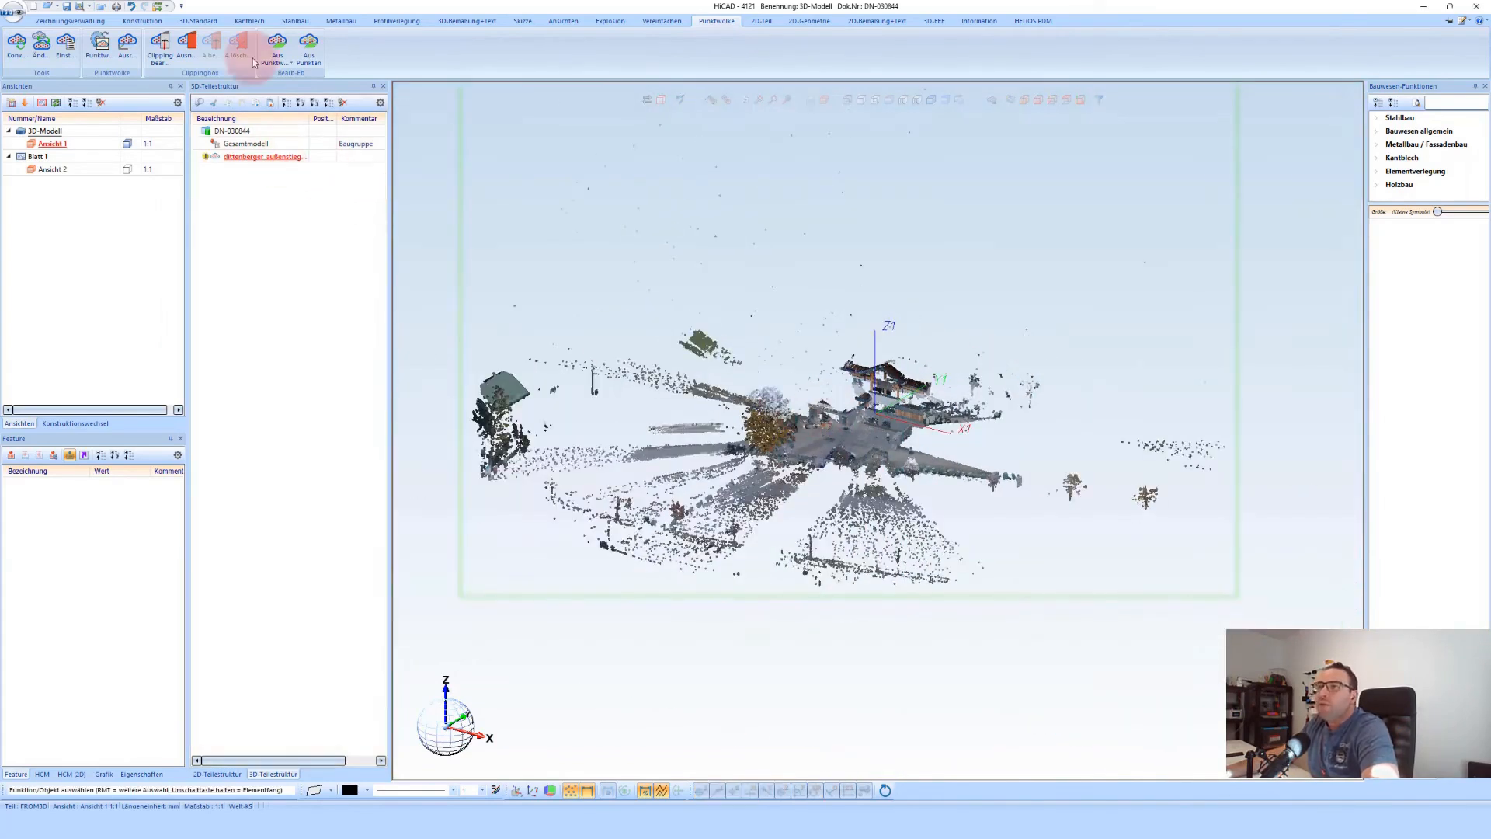
Edit the point cloud's clipping box, moving its front face in toward the building and its positive-X side face inward
{"action": "left_click", "coordinate": [159, 43]}
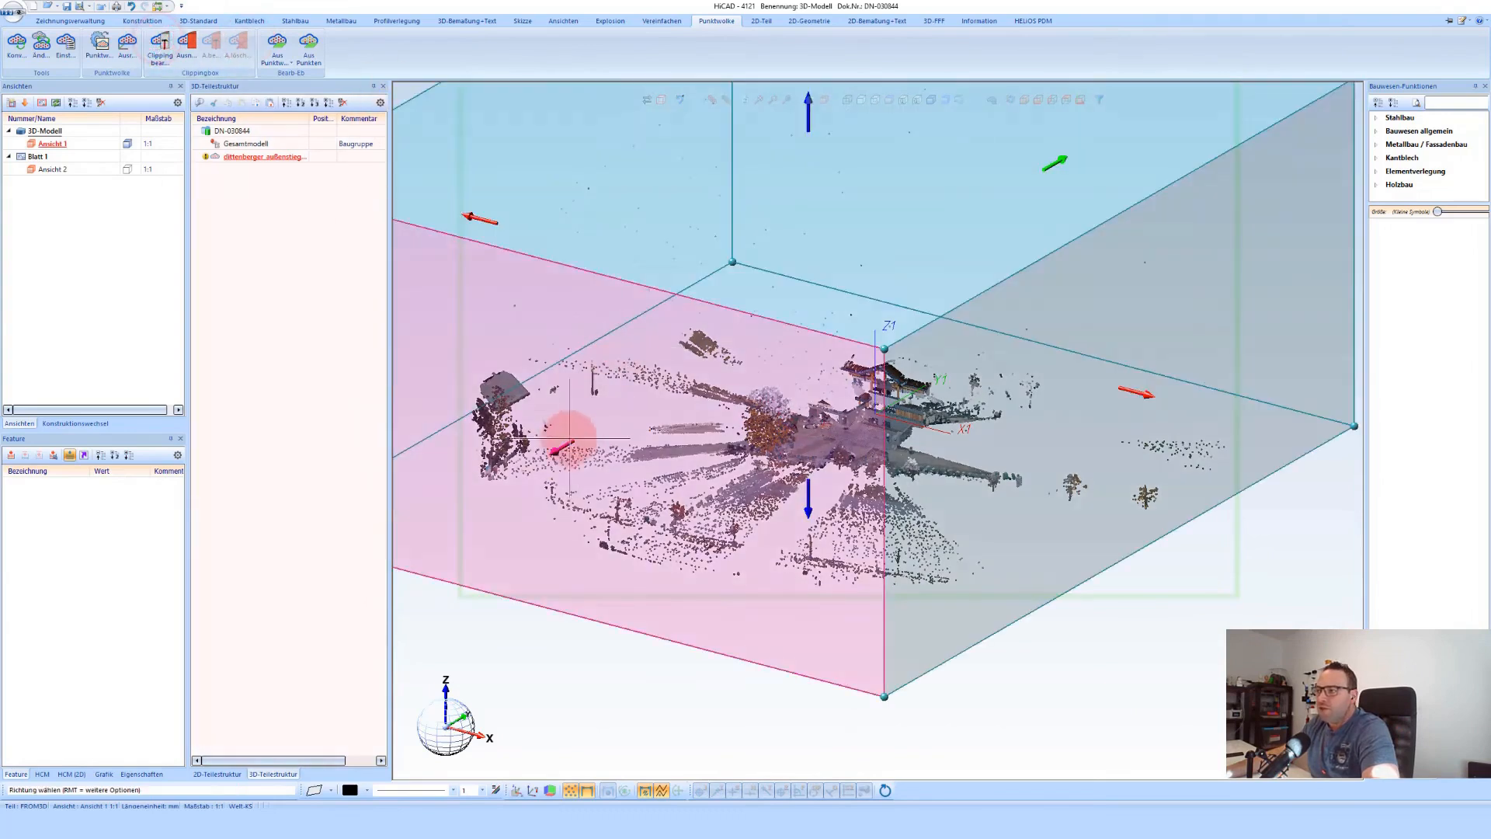
{"action": "left_click", "coordinate": [557, 448]}
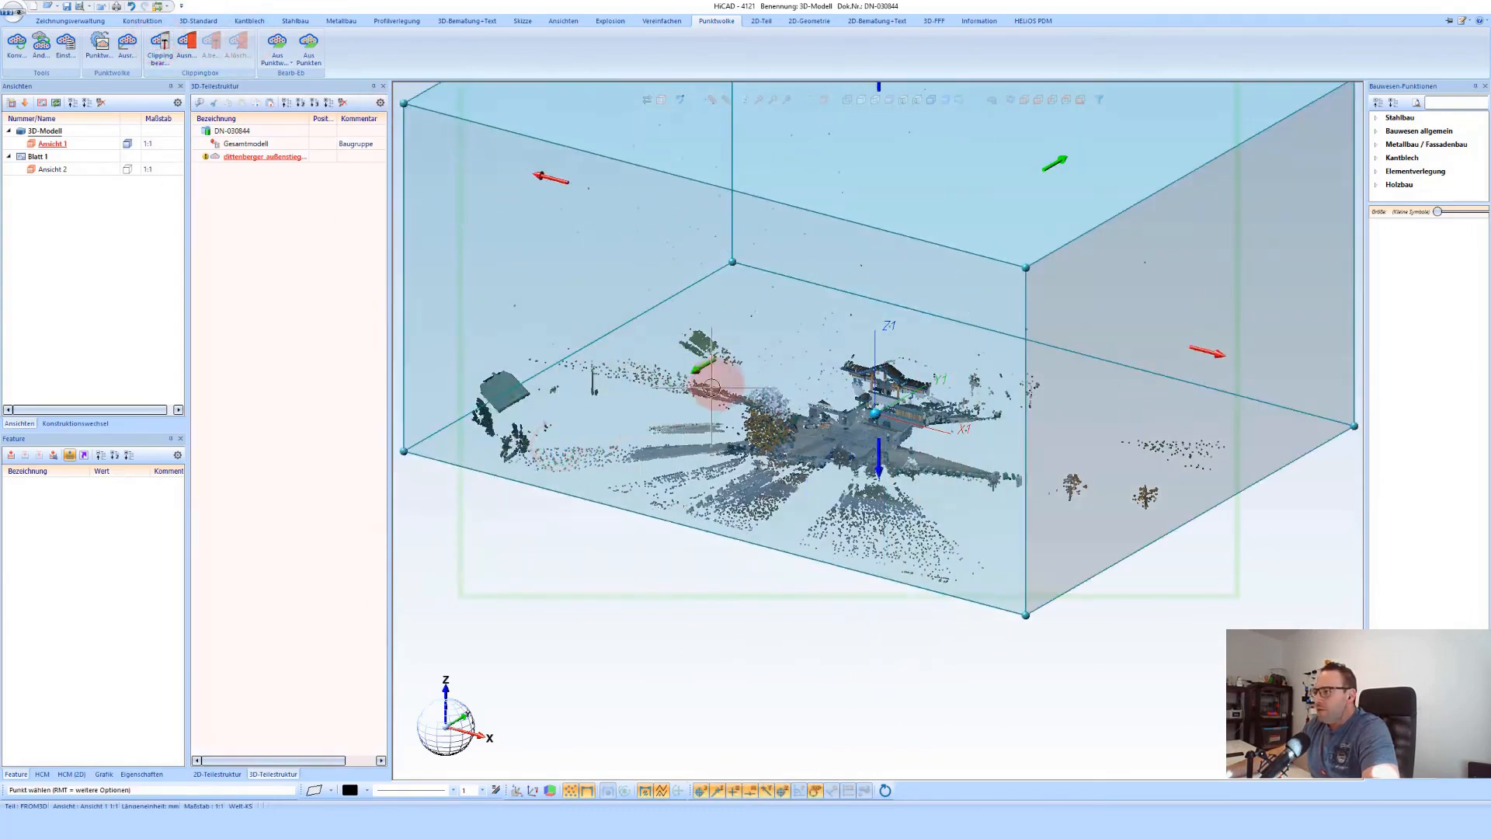
{"action": "left_click", "coordinate": [845, 325]}
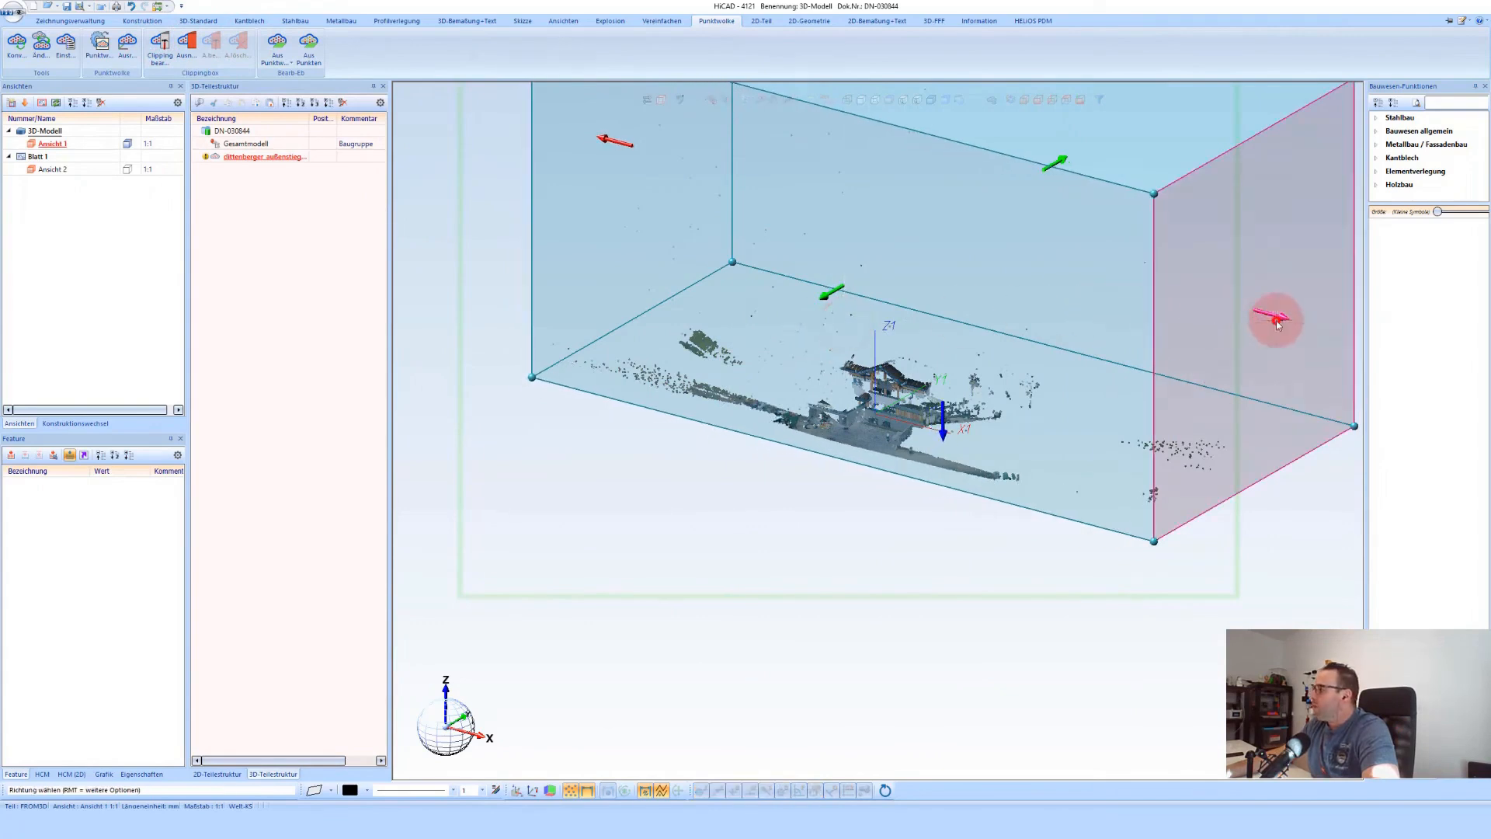
{"action": "left_click", "coordinate": [1277, 325]}
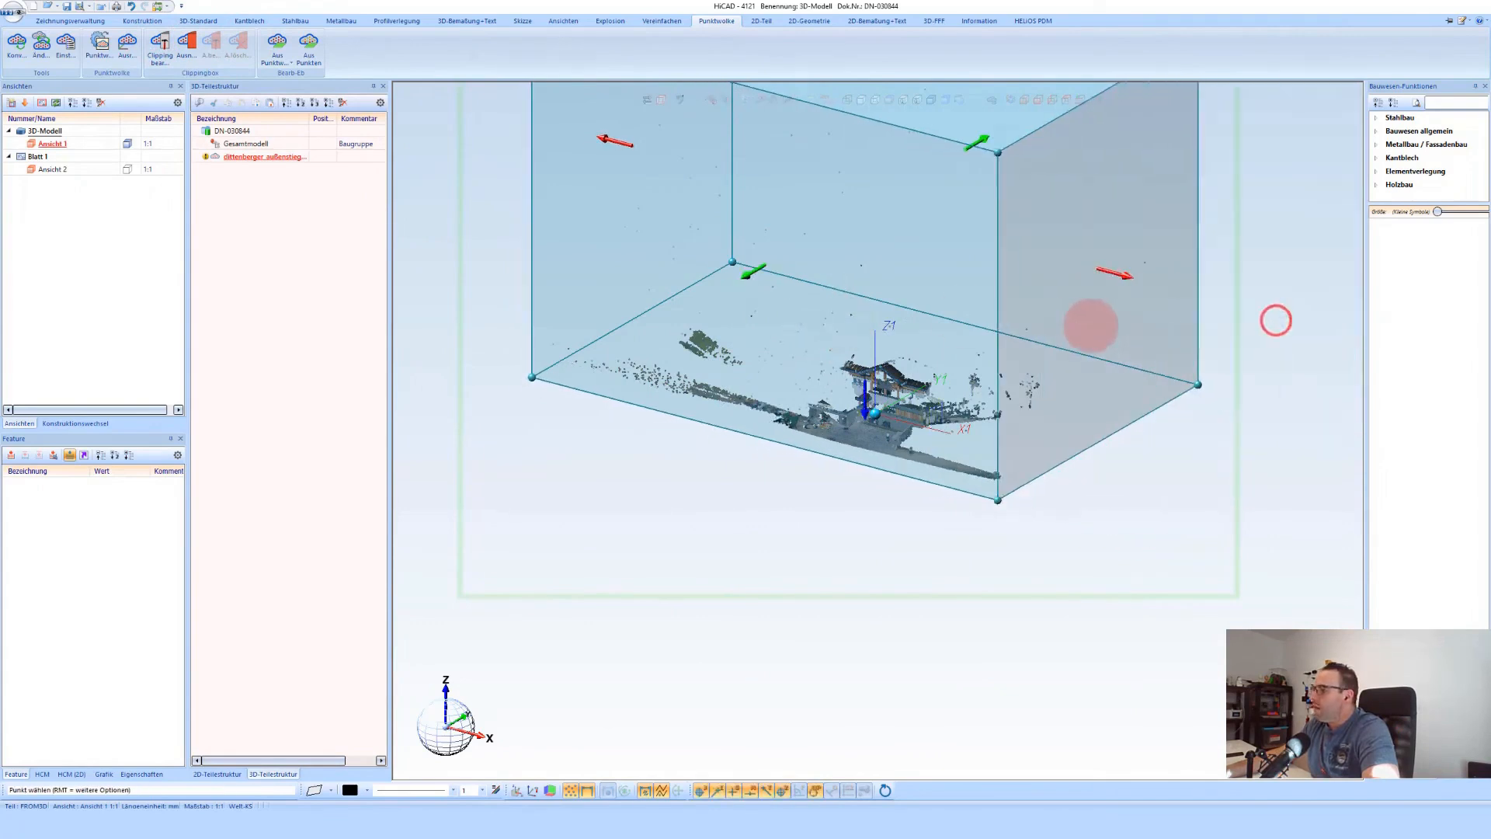
{"action": "left_click", "coordinate": [971, 336]}
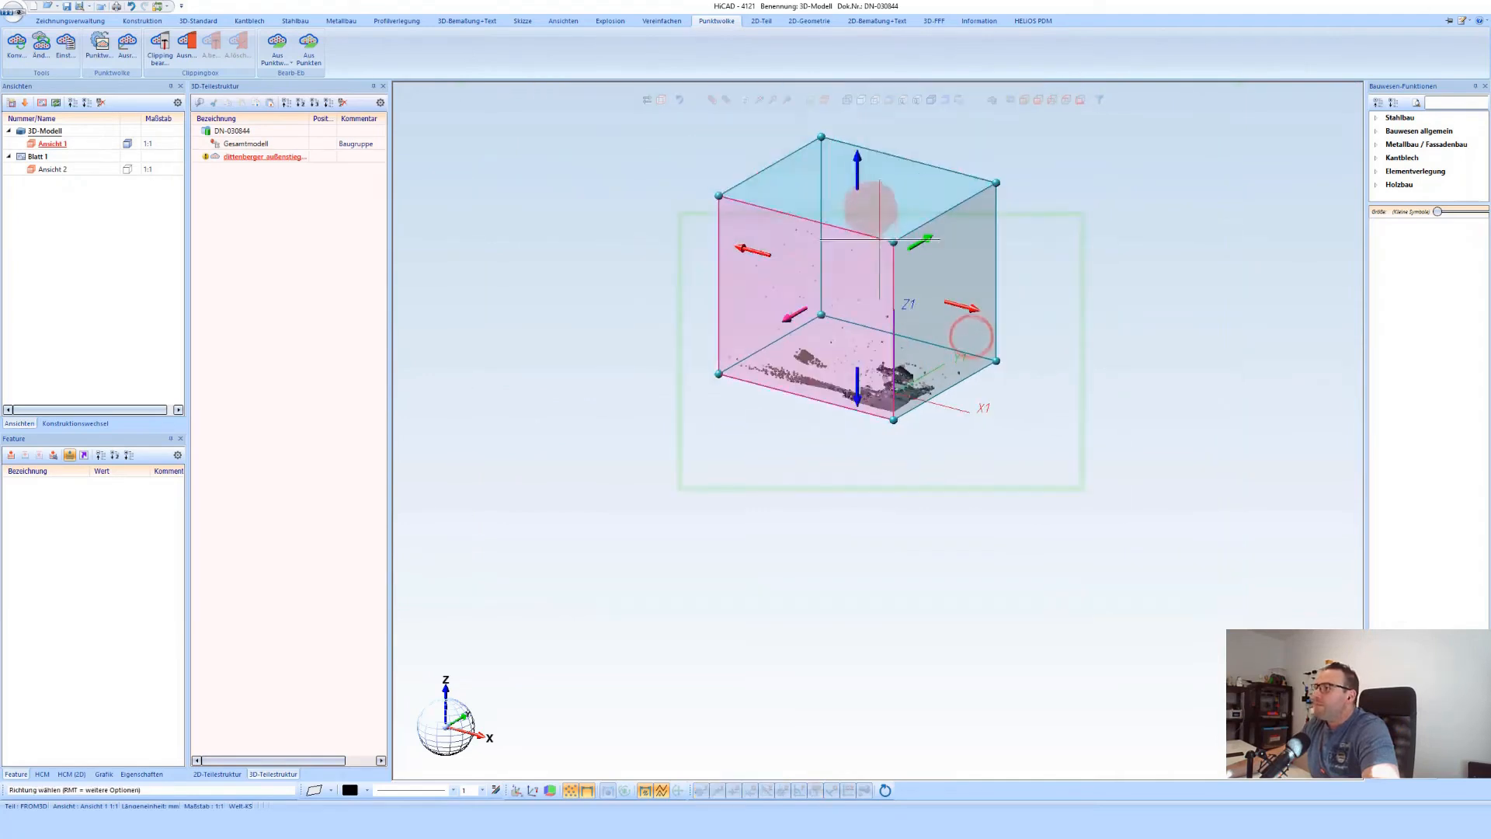
Lower the clipping box's top face to just above the building and pull its negative-X side face inward
{"action": "left_click", "coordinate": [855, 173]}
{"action": "left_click", "coordinate": [935, 328]}
{"action": "left_click", "coordinate": [742, 325]}
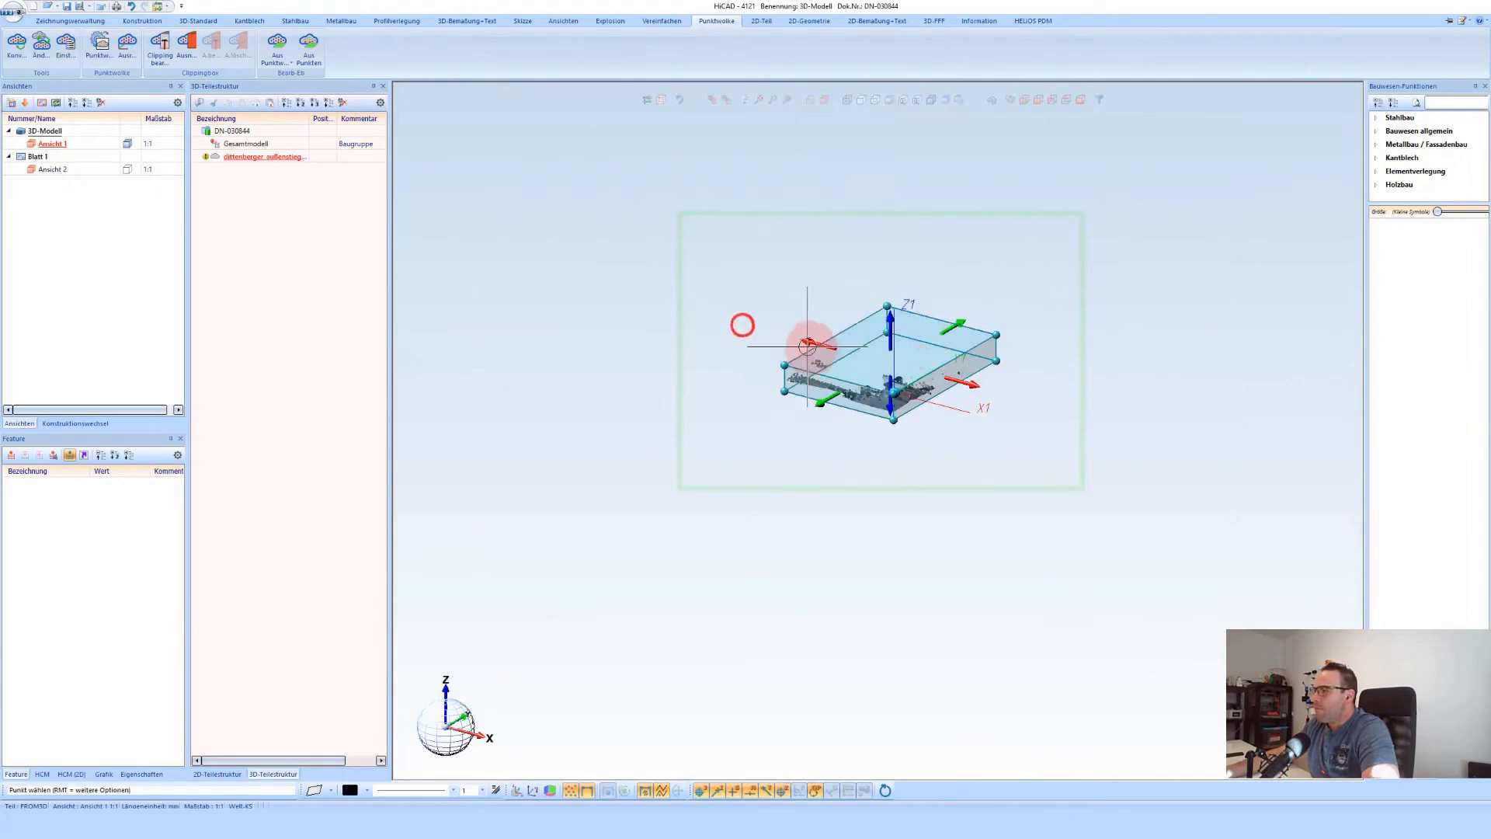
{"action": "left_click", "coordinate": [863, 374]}
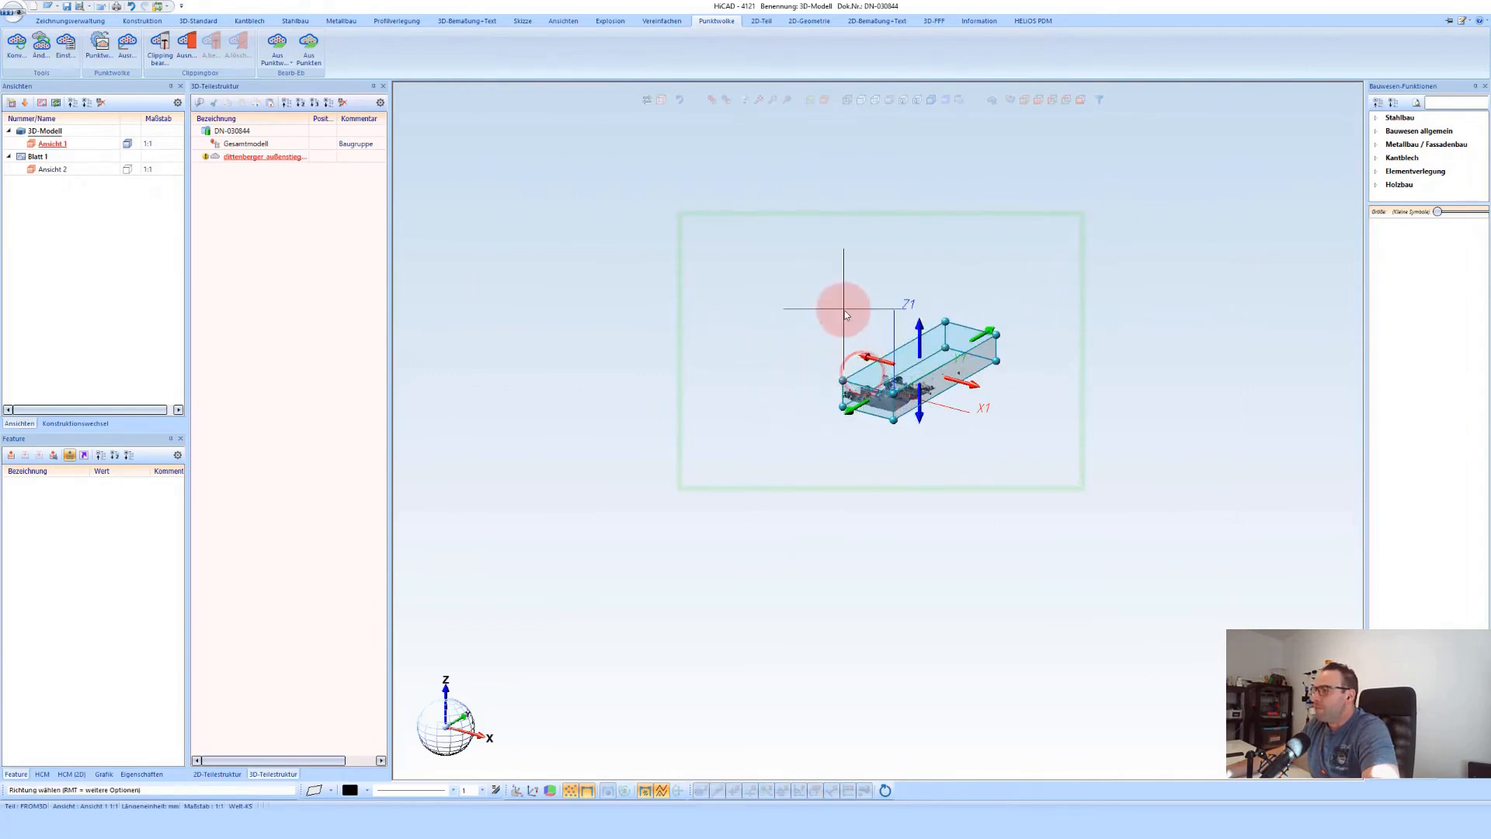
{"action": "middle_click", "coordinate": [844, 310]}
{"action": "key", "text": "Home"}
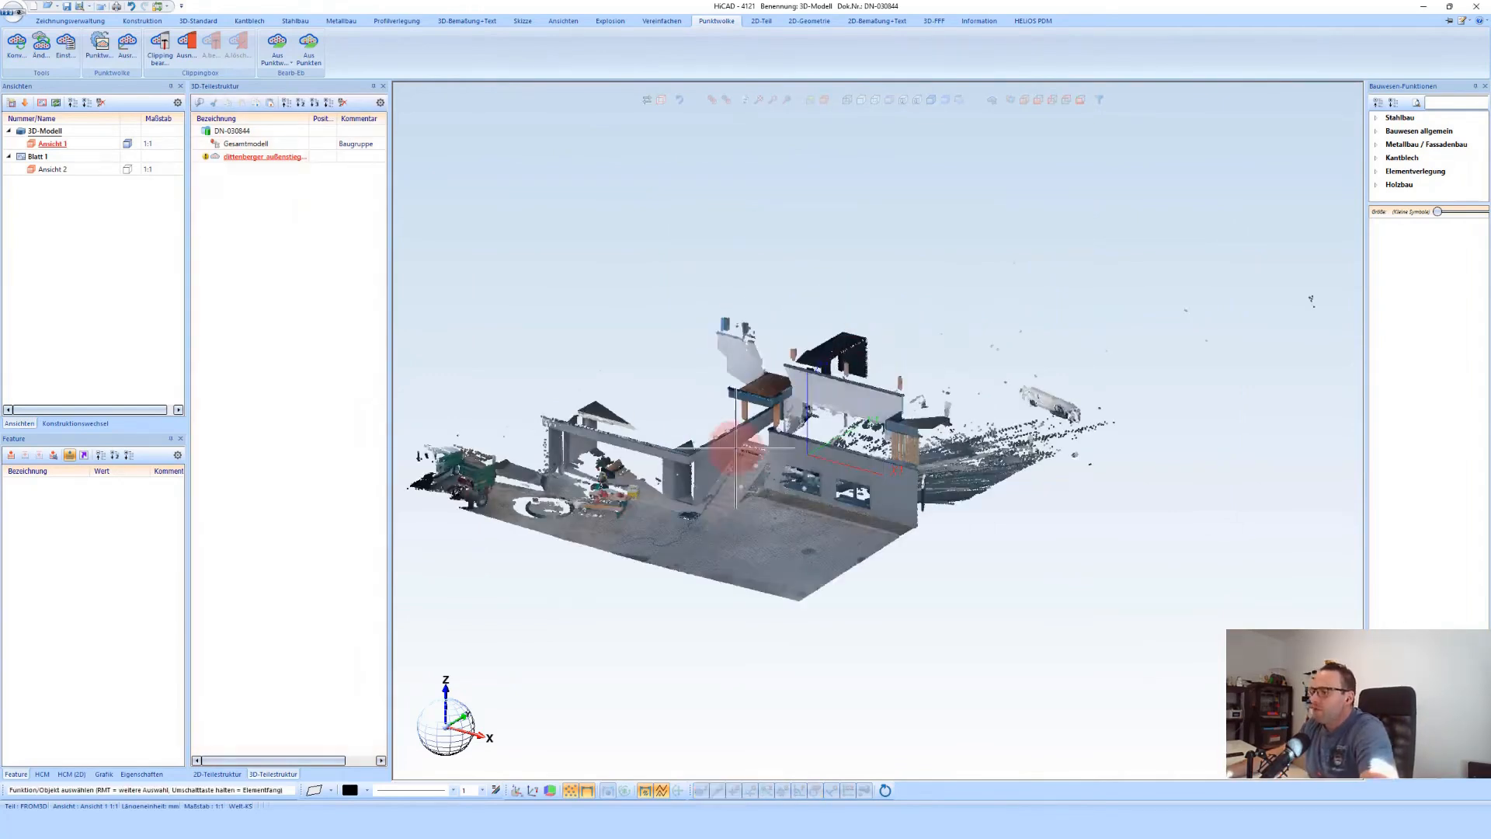
Reopen the clipping box and move its rear face and negative-X side face in close around the staircase area
{"action": "left_click", "coordinate": [160, 45]}
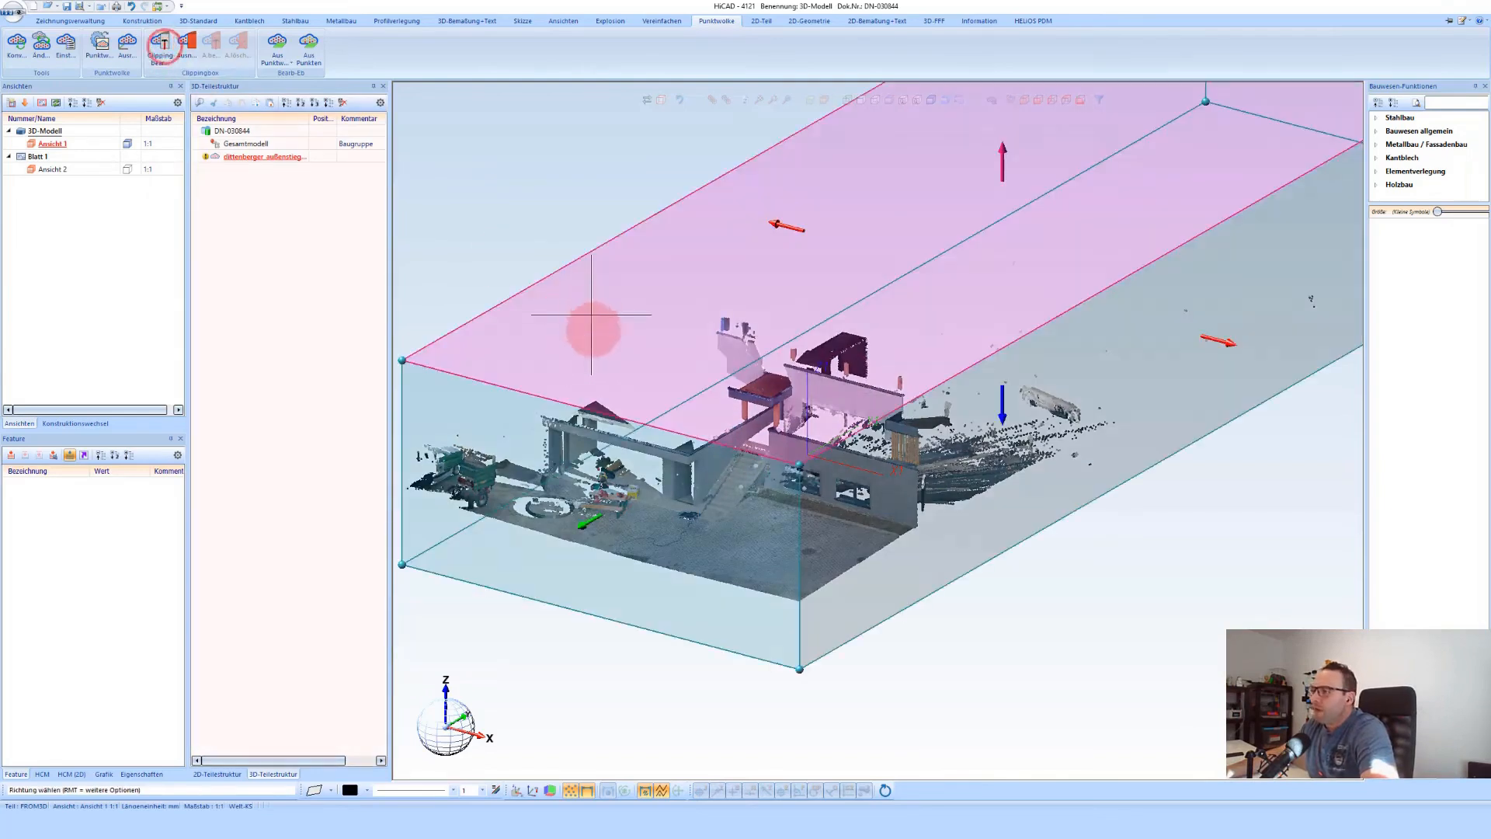
{"action": "scroll", "coordinate": [1219, 218], "scroll_direction": "down", "scroll_amount": 2}
{"action": "left_click", "coordinate": [1255, 128]}
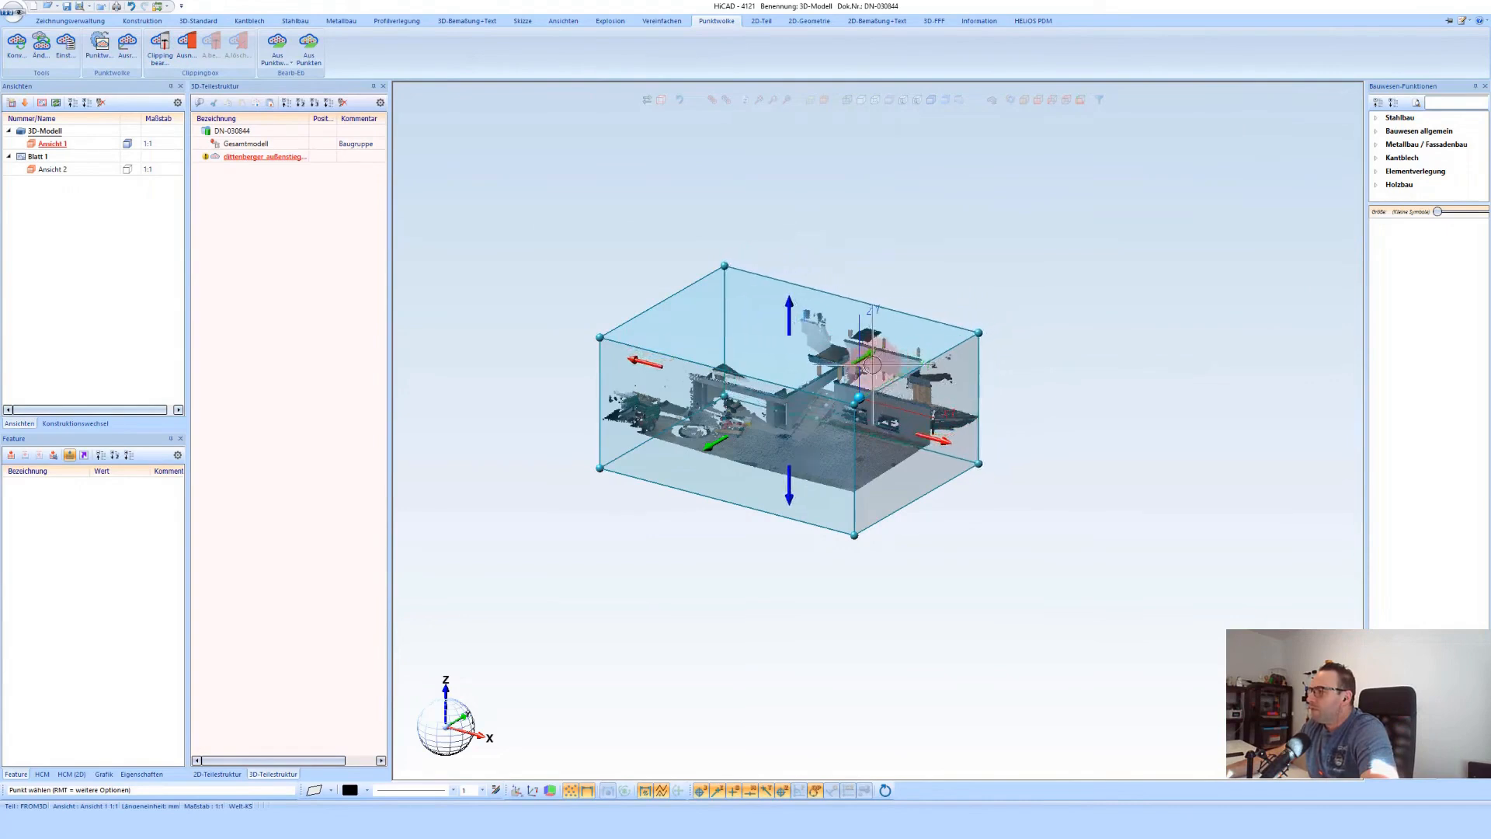
{"action": "left_click", "coordinate": [866, 369]}
{"action": "left_click", "coordinate": [631, 363]}
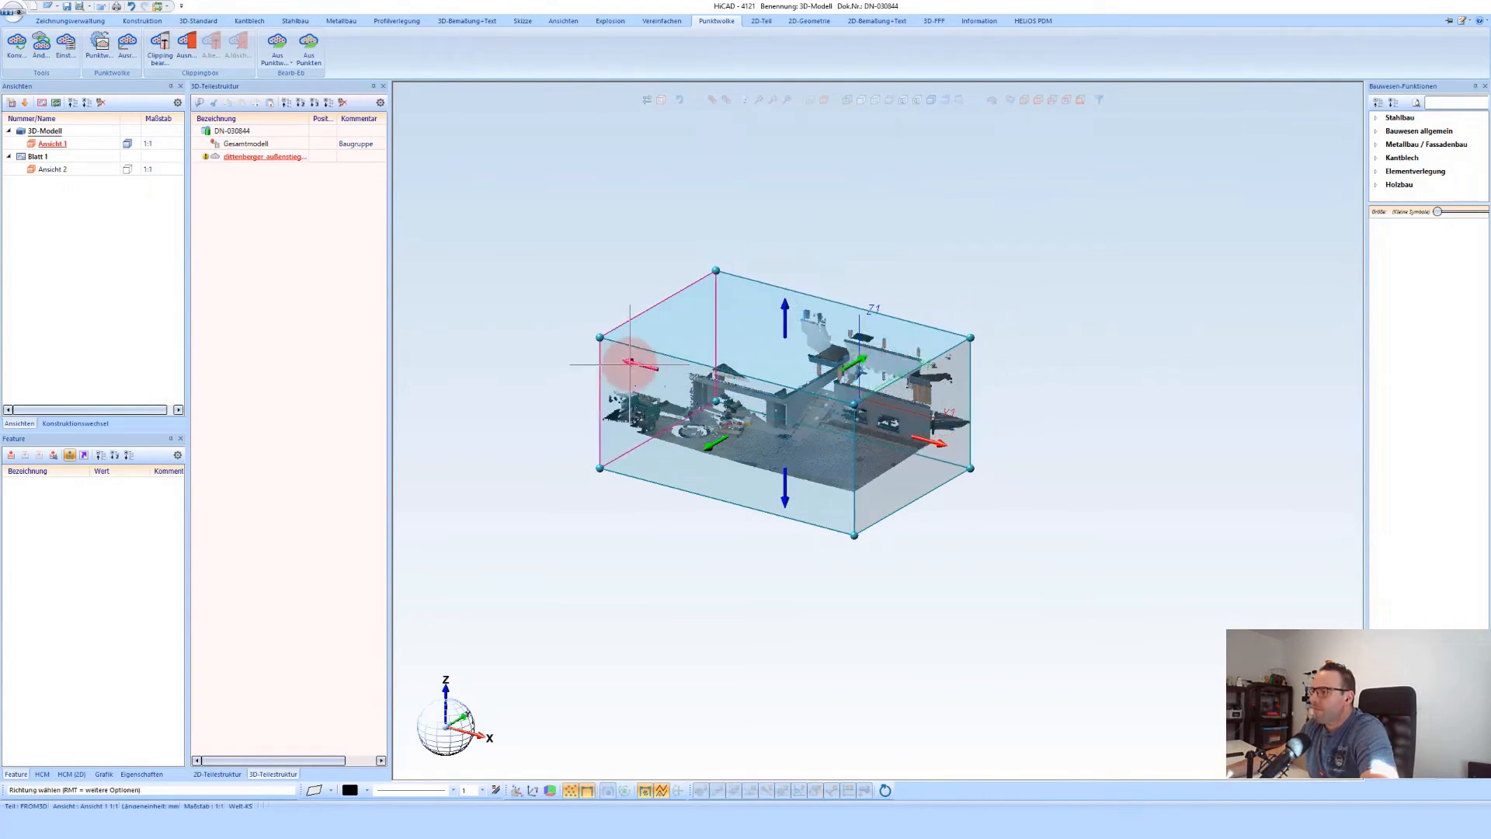
{"action": "left_click", "coordinate": [630, 364]}
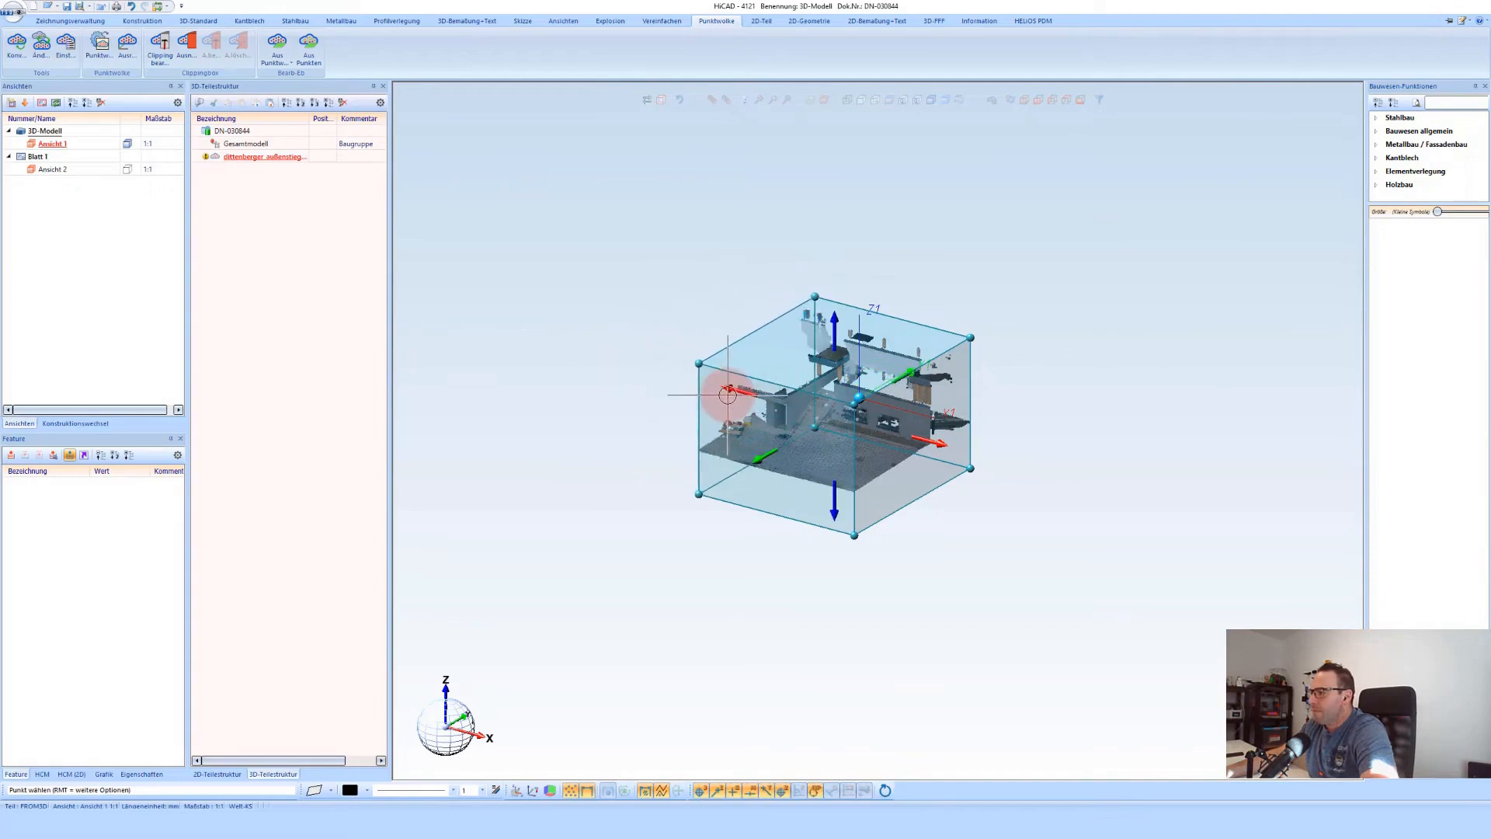
{"action": "left_click", "coordinate": [959, 240]}
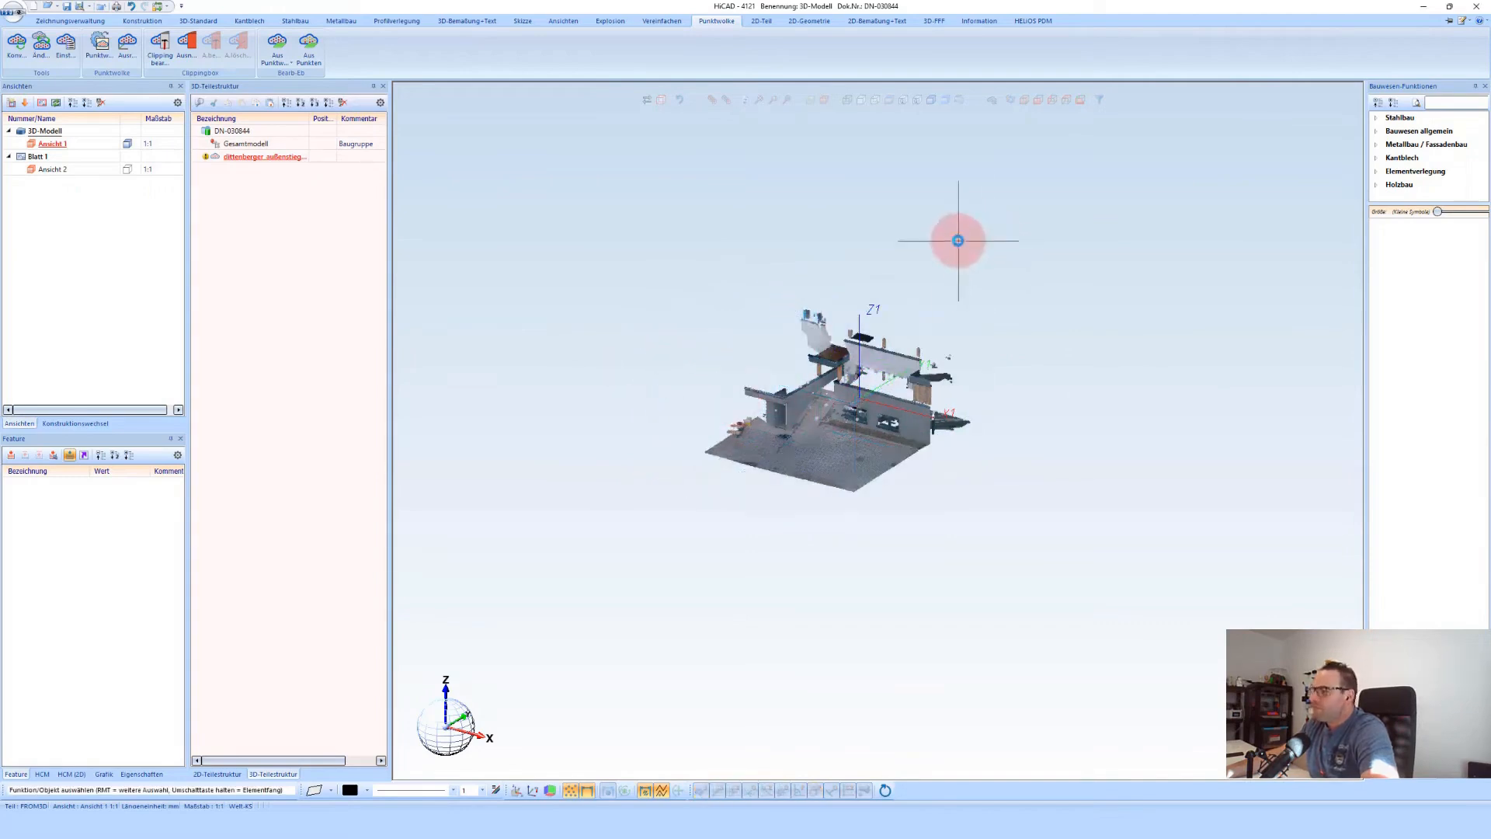
{"action": "middle_click", "coordinate": [959, 241]}
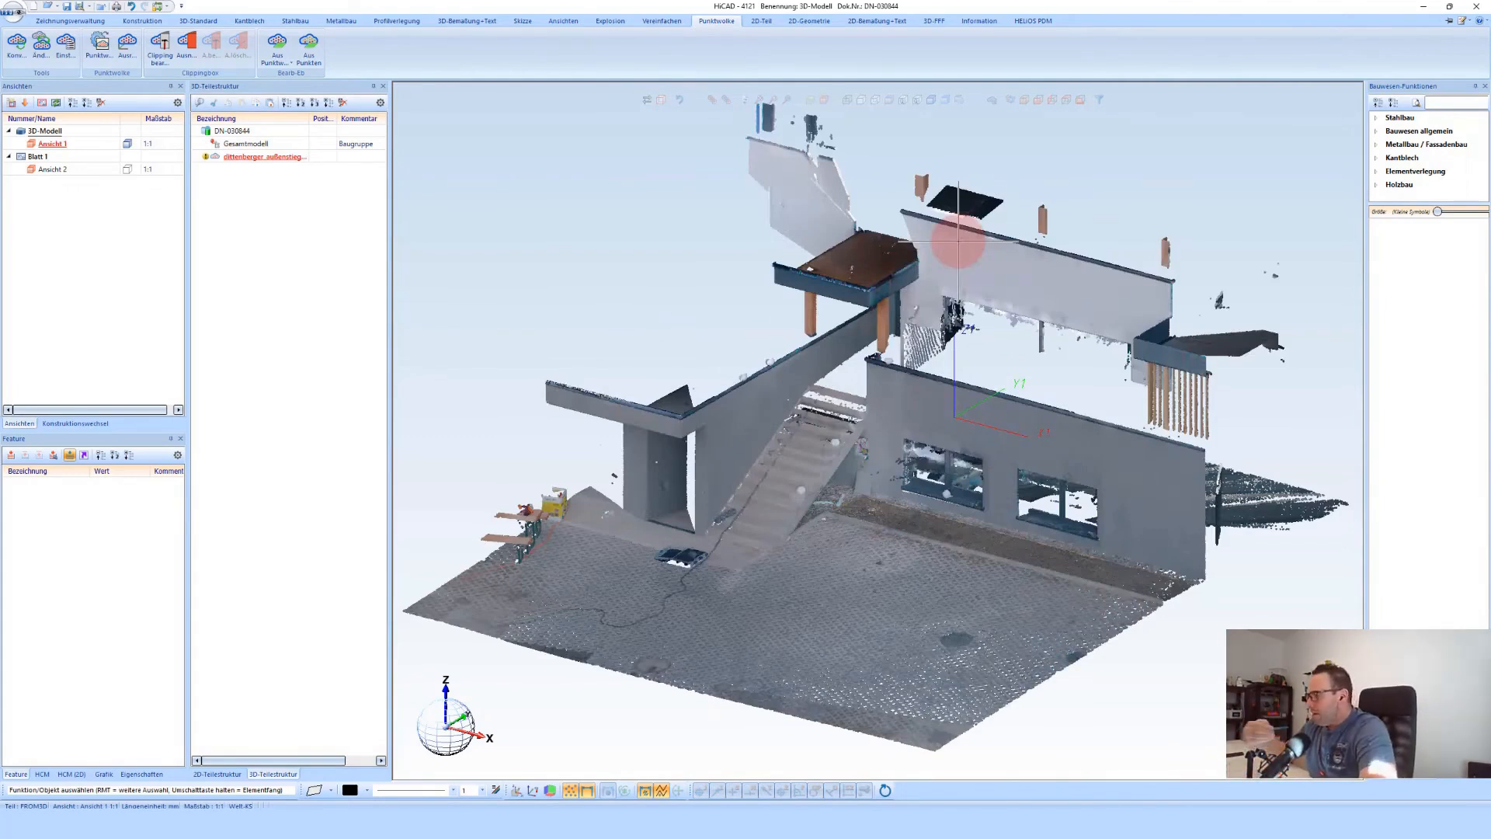
Edit the clipping box again and extend its positive-X side face outward to include the wall's end and the slatted railing
{"action": "scroll", "coordinate": [958, 241], "scroll_direction": "down", "scroll_amount": 2}
{"action": "left_click", "coordinate": [282, 175]}
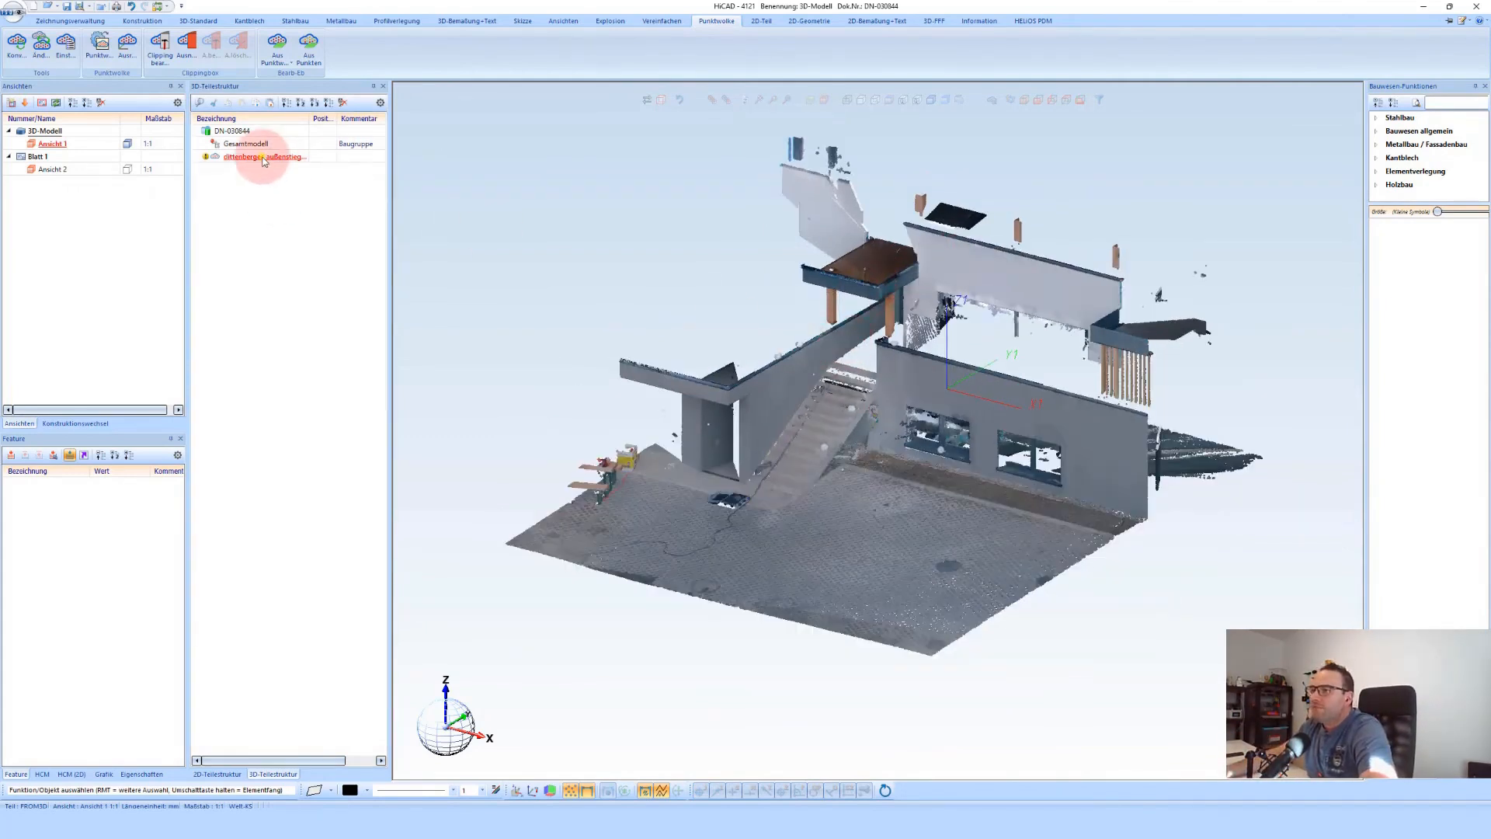
{"action": "right_click", "coordinate": [264, 159]}
{"action": "left_click", "coordinate": [376, 383]}
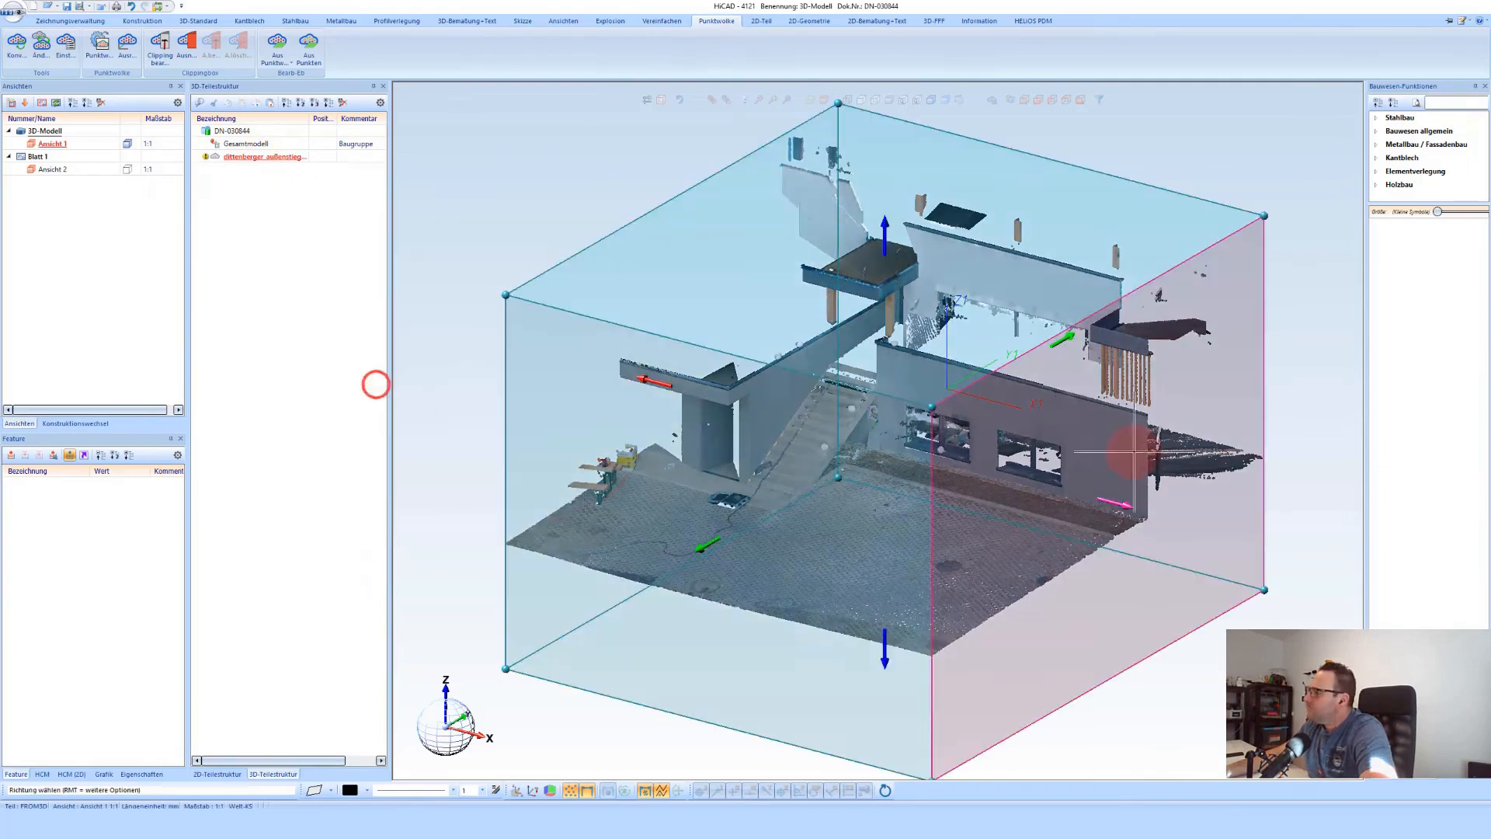
{"action": "left_click_drag", "start_coordinate": [1121, 507], "coordinate": [1240, 565]}
{"action": "left_click", "coordinate": [1240, 564]}
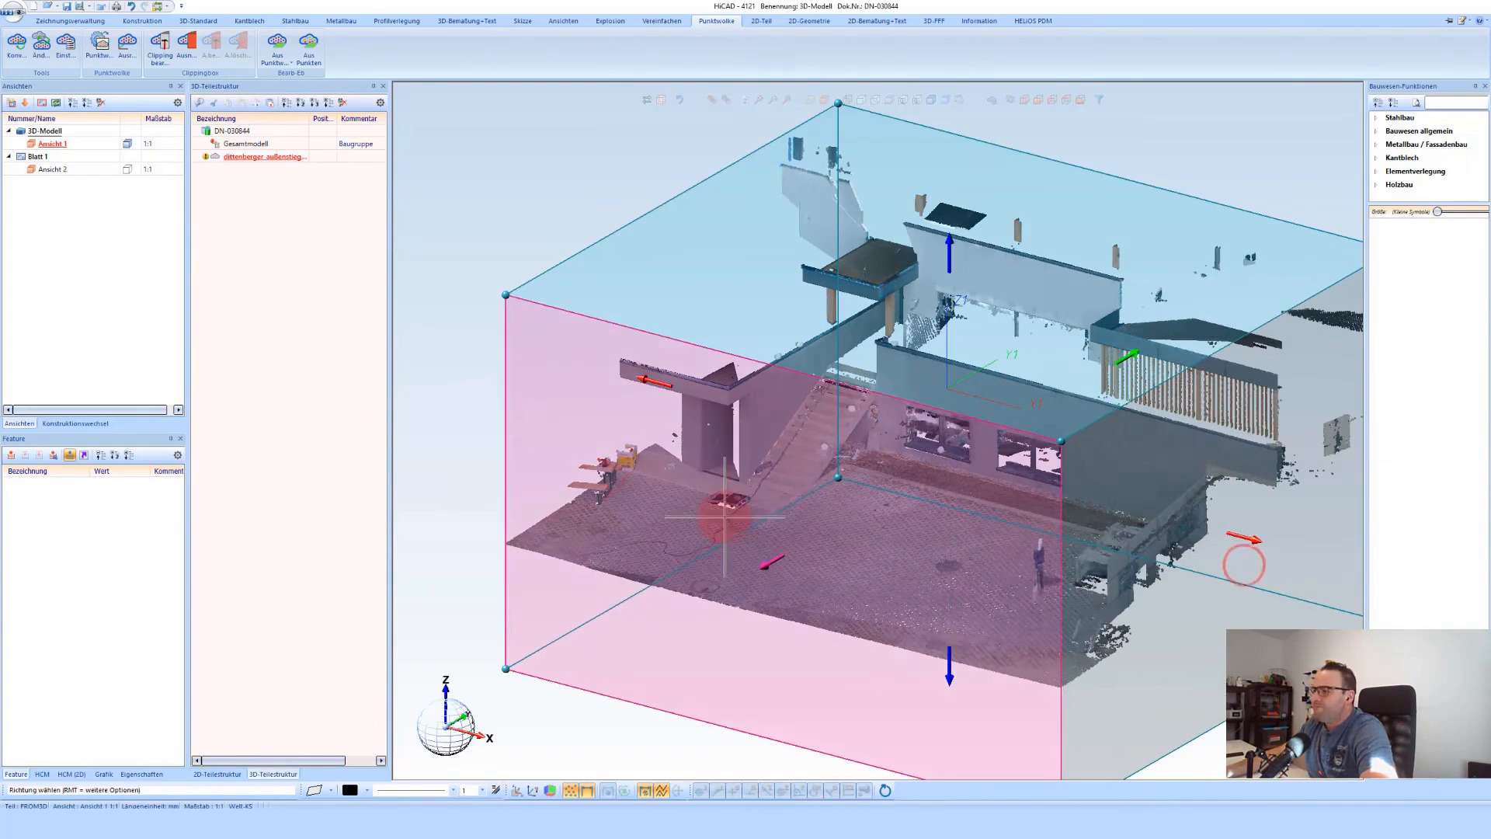
{"action": "middle_click", "coordinate": [725, 516]}
{"action": "scroll", "coordinate": [725, 517], "scroll_direction": "down", "scroll_amount": 2}
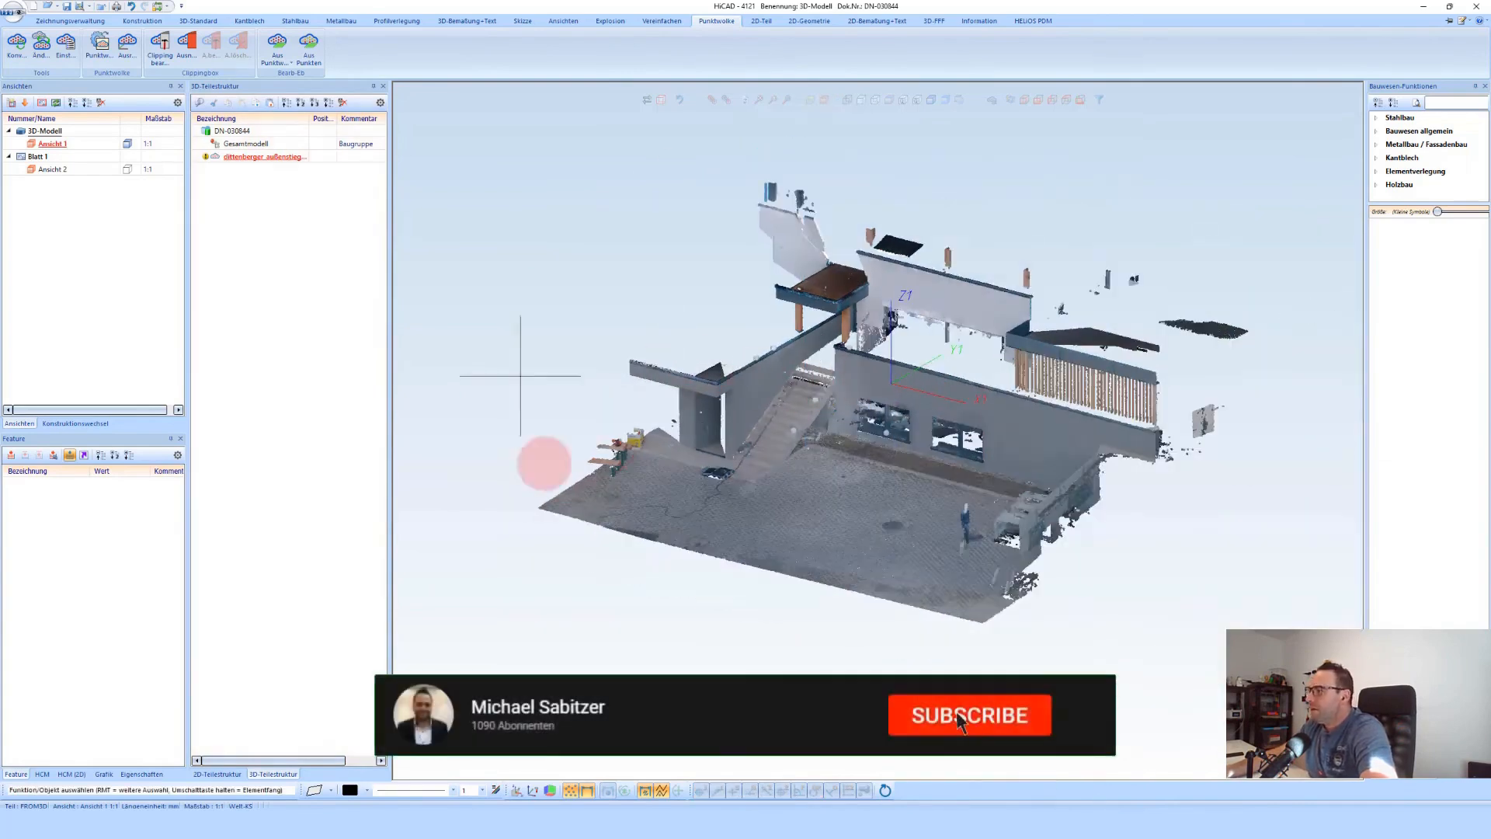
Examine the scanned points at the capped upper corner of the wall beside the staircase
{"action": "scroll", "coordinate": [856, 381], "scroll_direction": "up", "scroll_amount": 5}
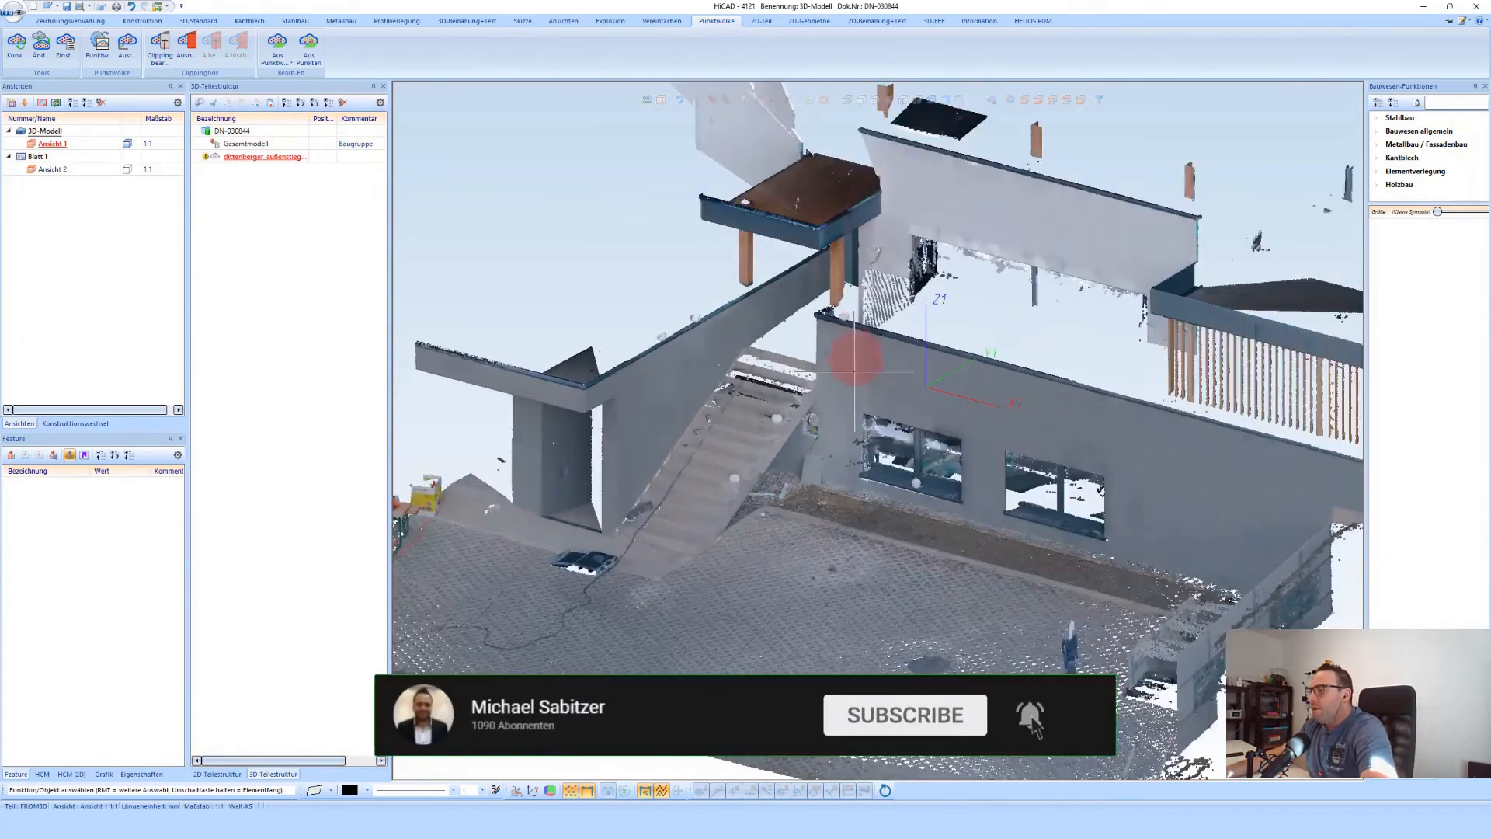
{"action": "scroll", "coordinate": [816, 289], "scroll_direction": "up", "scroll_amount": 5}
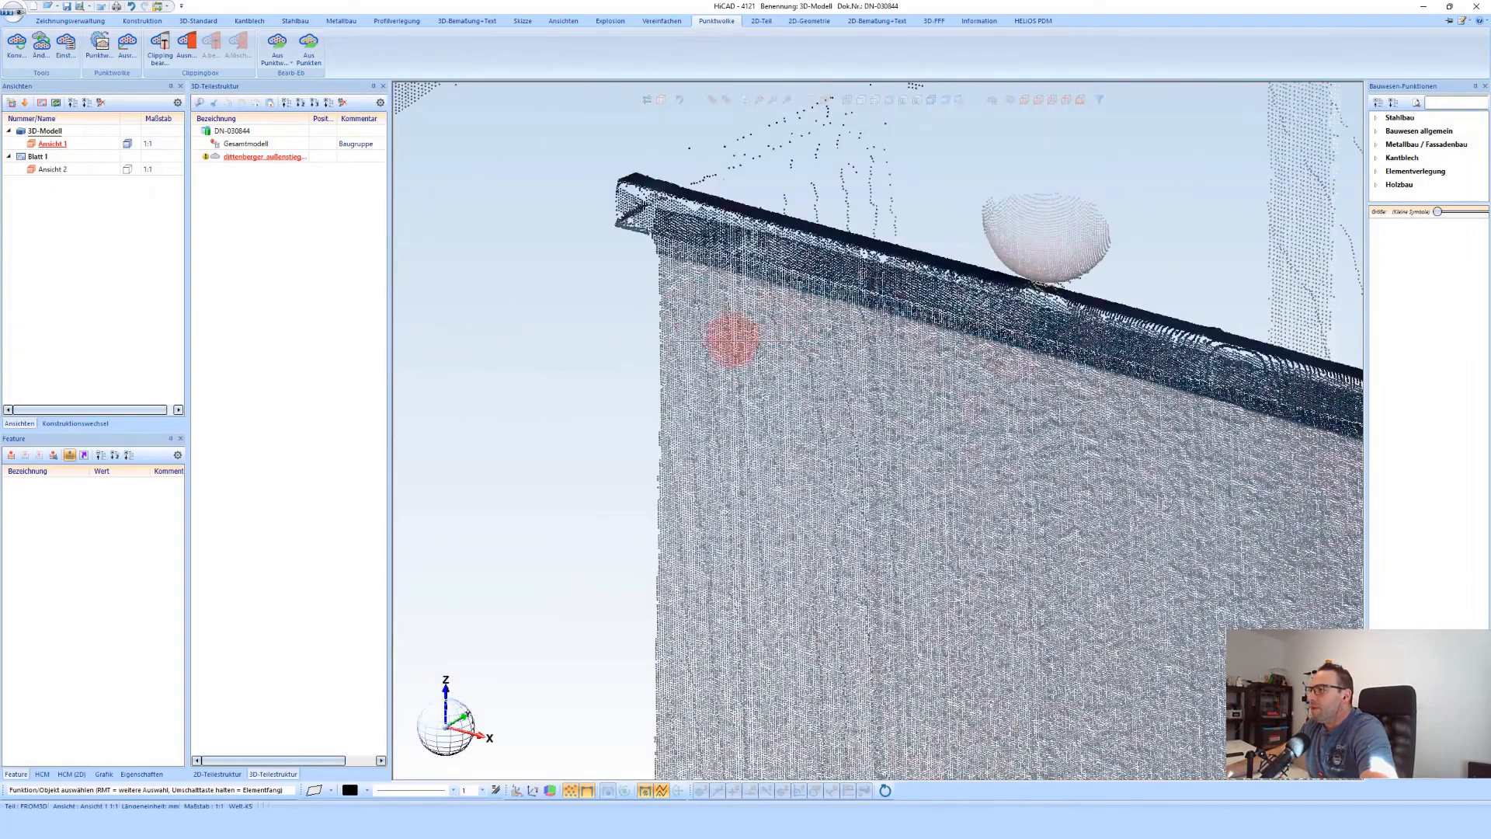
{"action": "scroll", "coordinate": [749, 323], "scroll_direction": "up", "scroll_amount": 1}
{"action": "scroll", "coordinate": [715, 339], "scroll_direction": "down", "scroll_amount": 1}
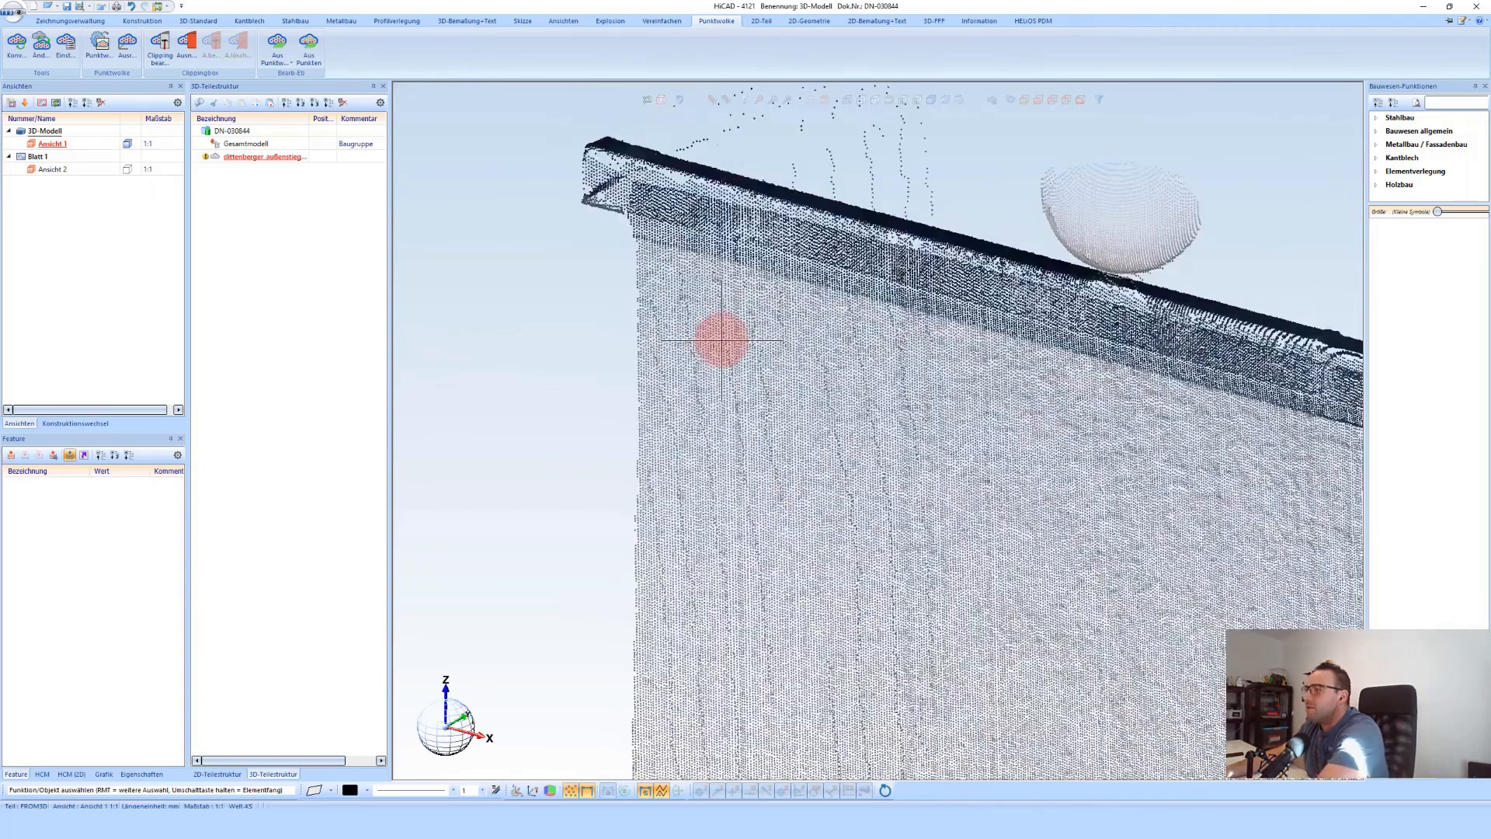
{"action": "middle_click", "coordinate": [721, 341]}
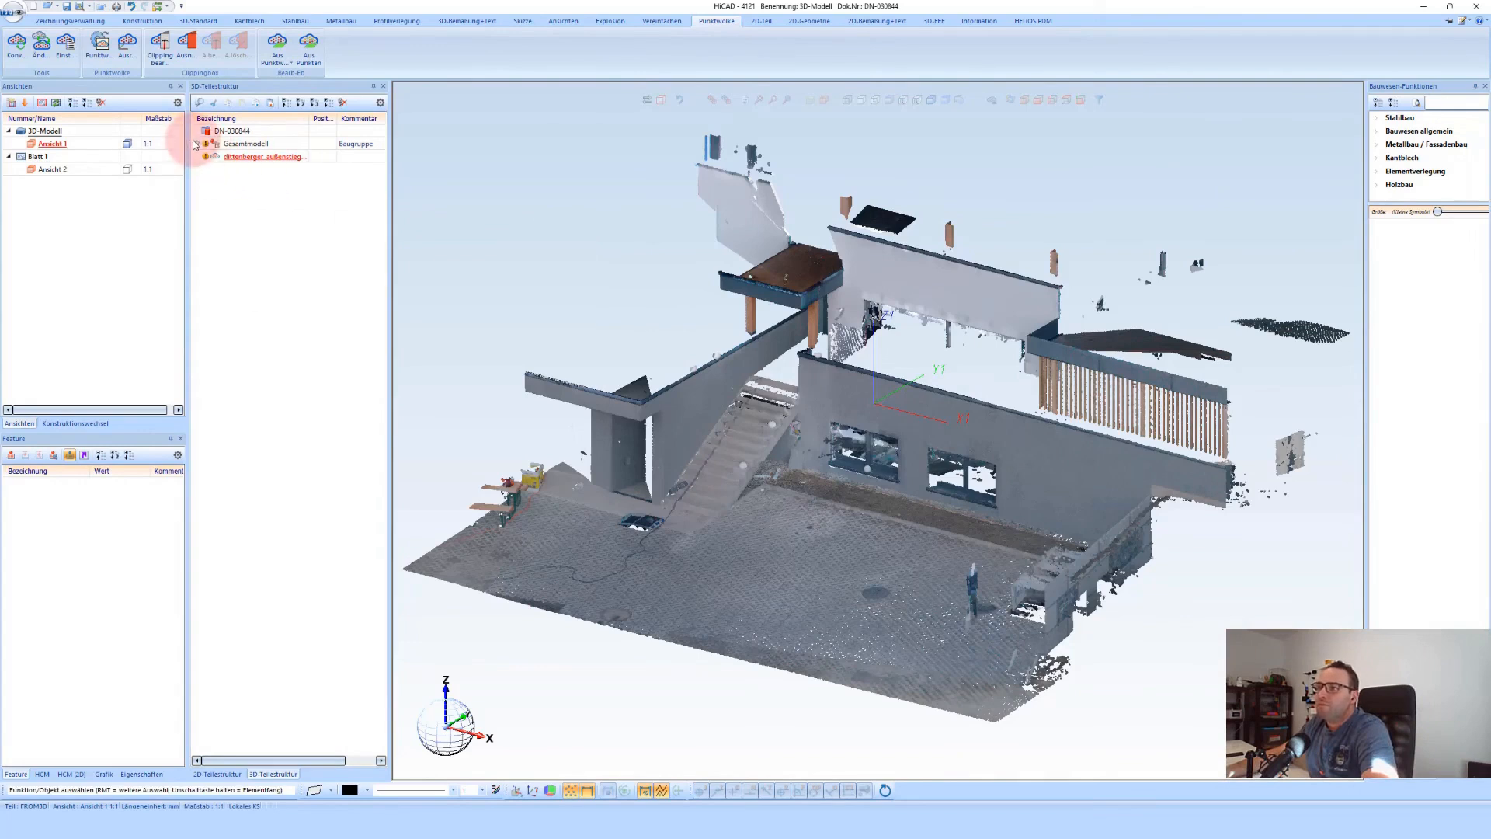
Set the Sachnummer of a new structure assembly under Gesamtmodell to PW and move the point cloud into it
{"action": "left_click", "coordinate": [196, 143]}
{"action": "double_click", "coordinate": [235, 157]}
{"action": "left_click_drag", "start_coordinate": [552, 190], "coordinate": [502, 202]}
{"action": "type", "text": "PW"}
{"action": "key", "text": "Return"}
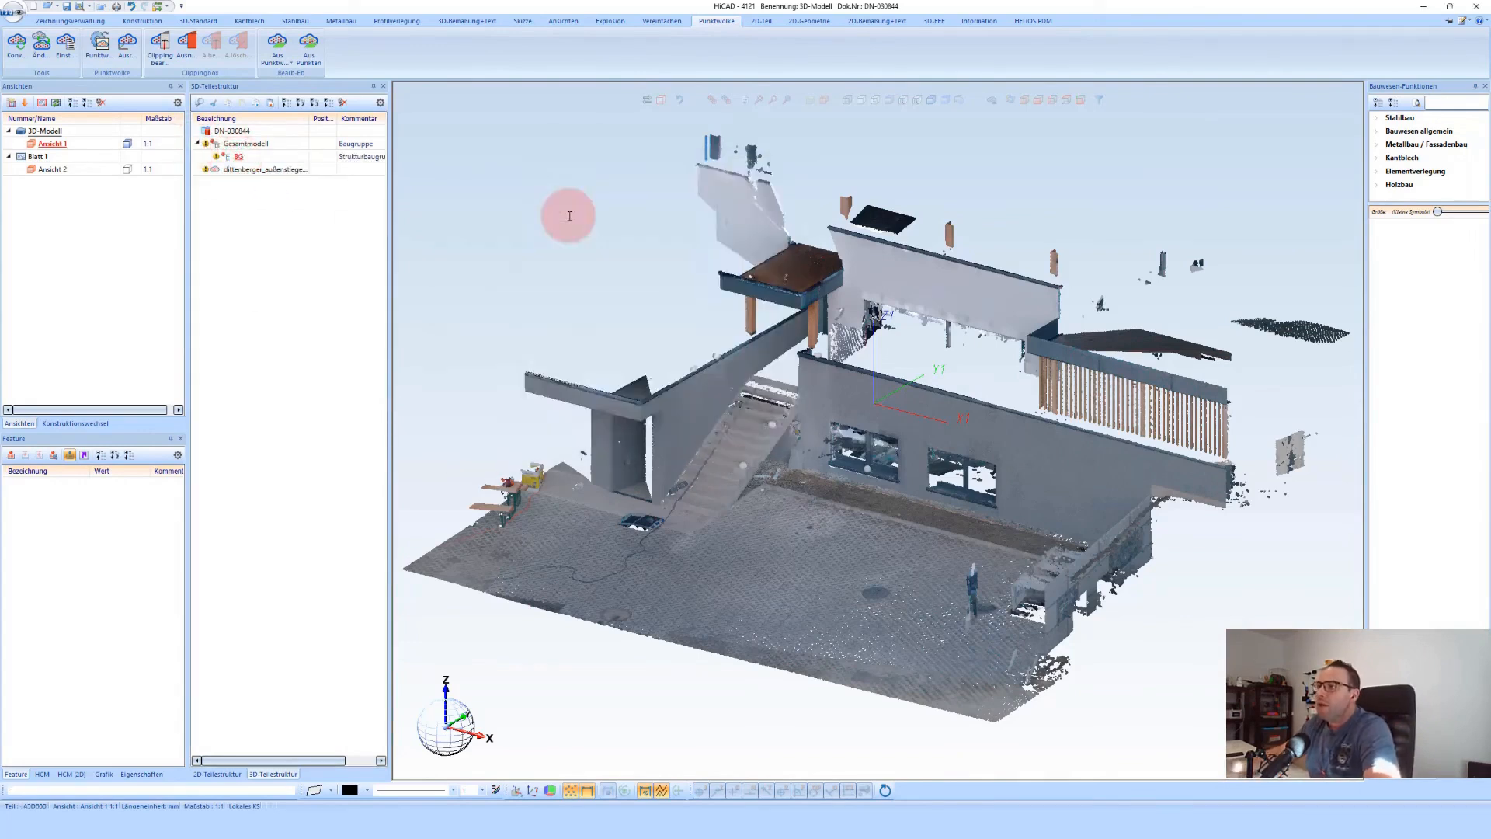
{"action": "left_click_drag", "start_coordinate": [235, 168], "coordinate": [240, 158]}
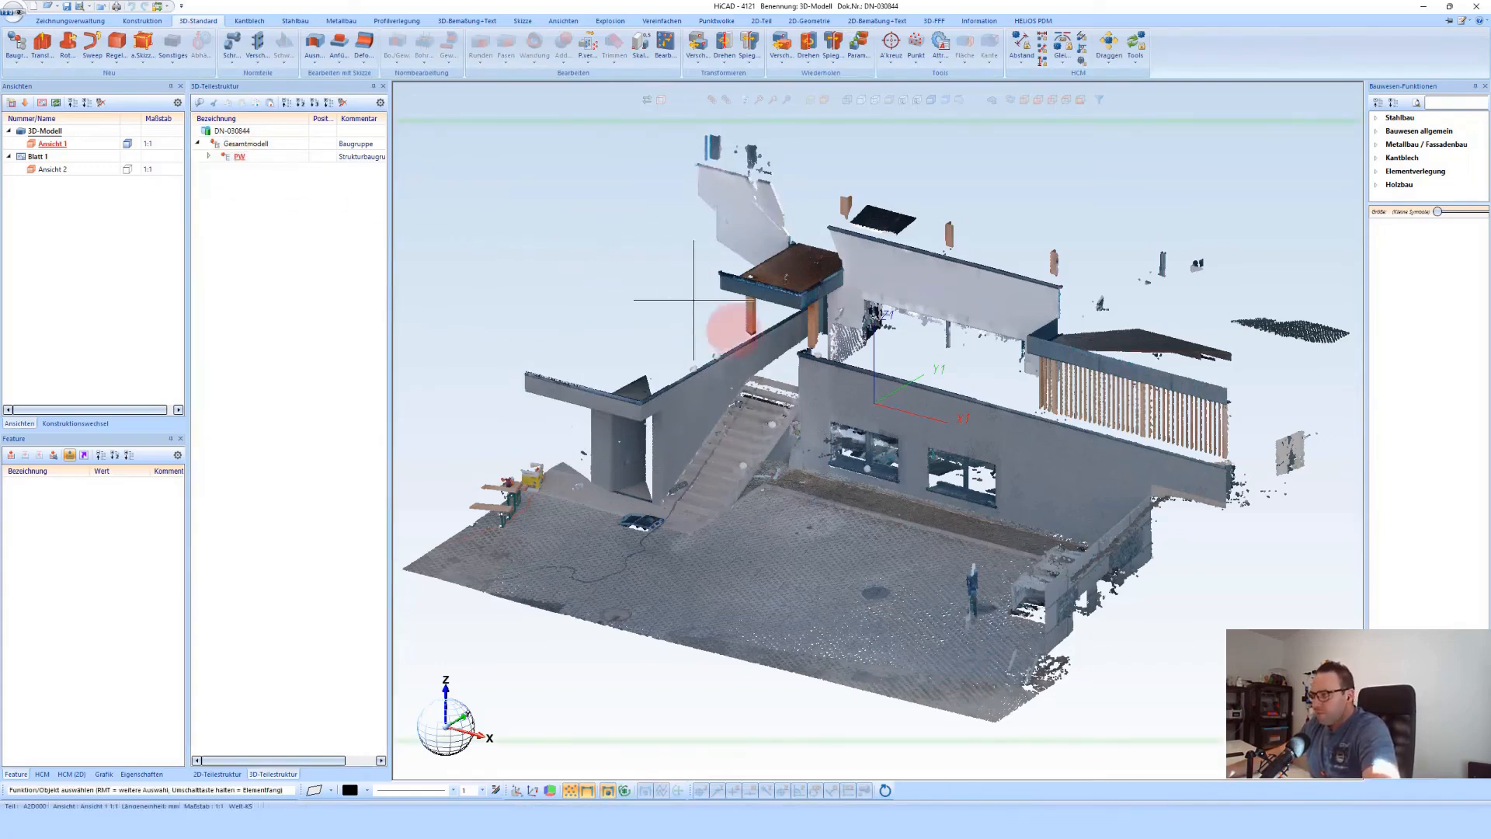
{"action": "scroll", "coordinate": [736, 470], "scroll_direction": "up", "scroll_amount": 2}
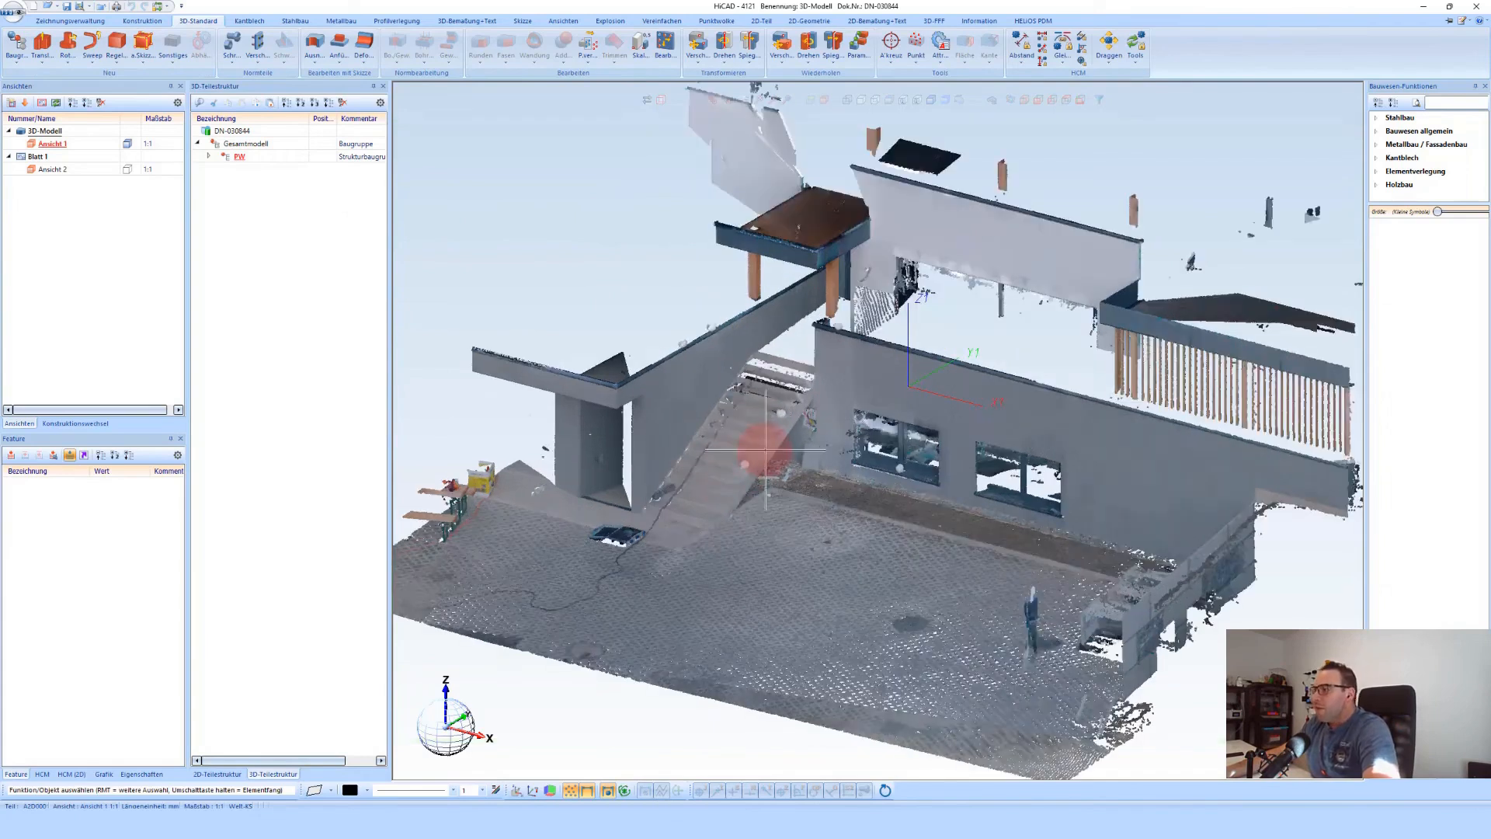
{"action": "middle_click_drag", "start_coordinate": [765, 451], "coordinate": [749, 456]}
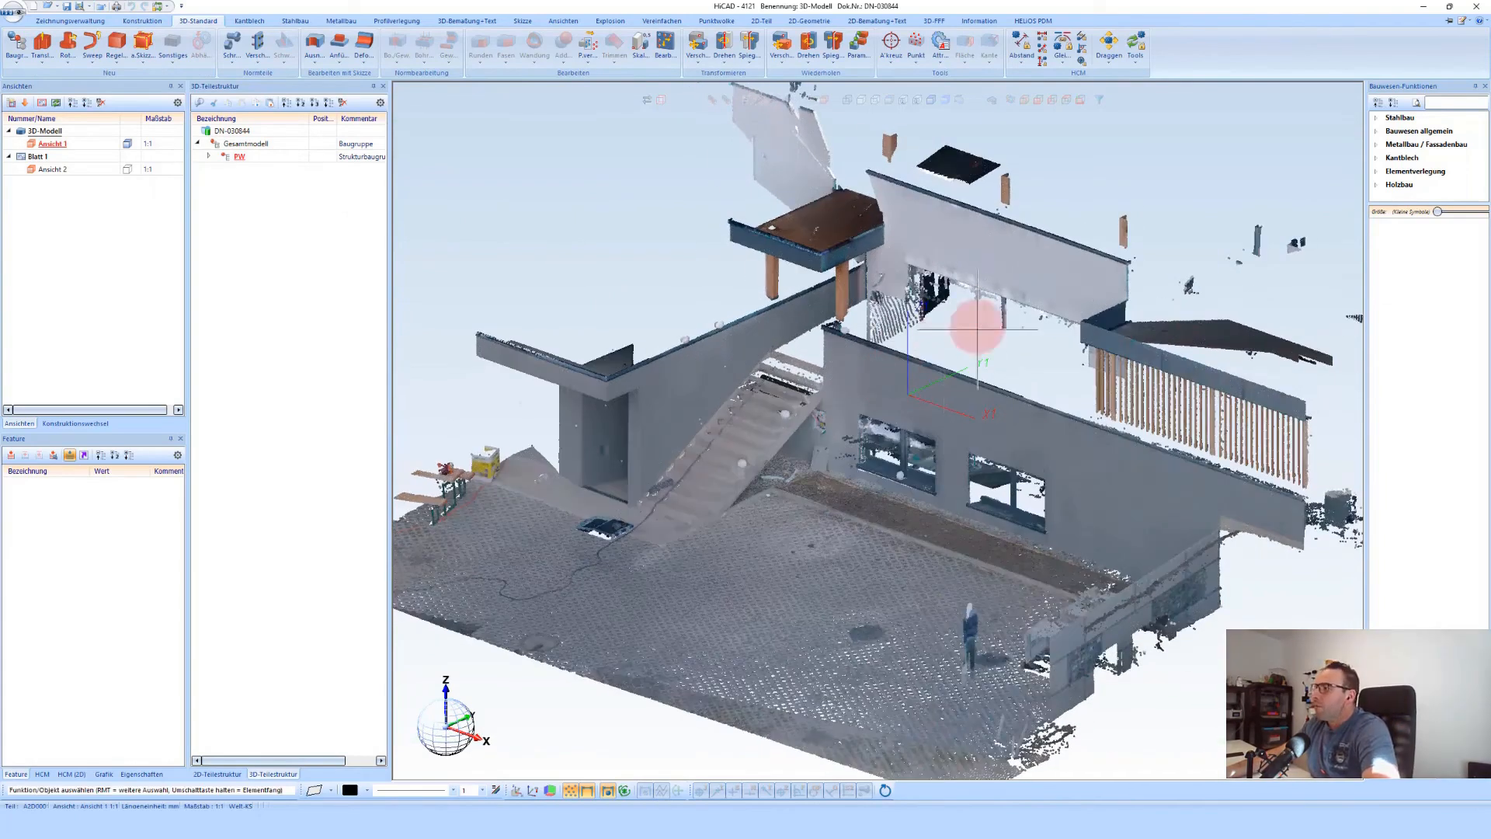
{"action": "scroll", "coordinate": [671, 277], "scroll_direction": "up", "scroll_amount": 1}
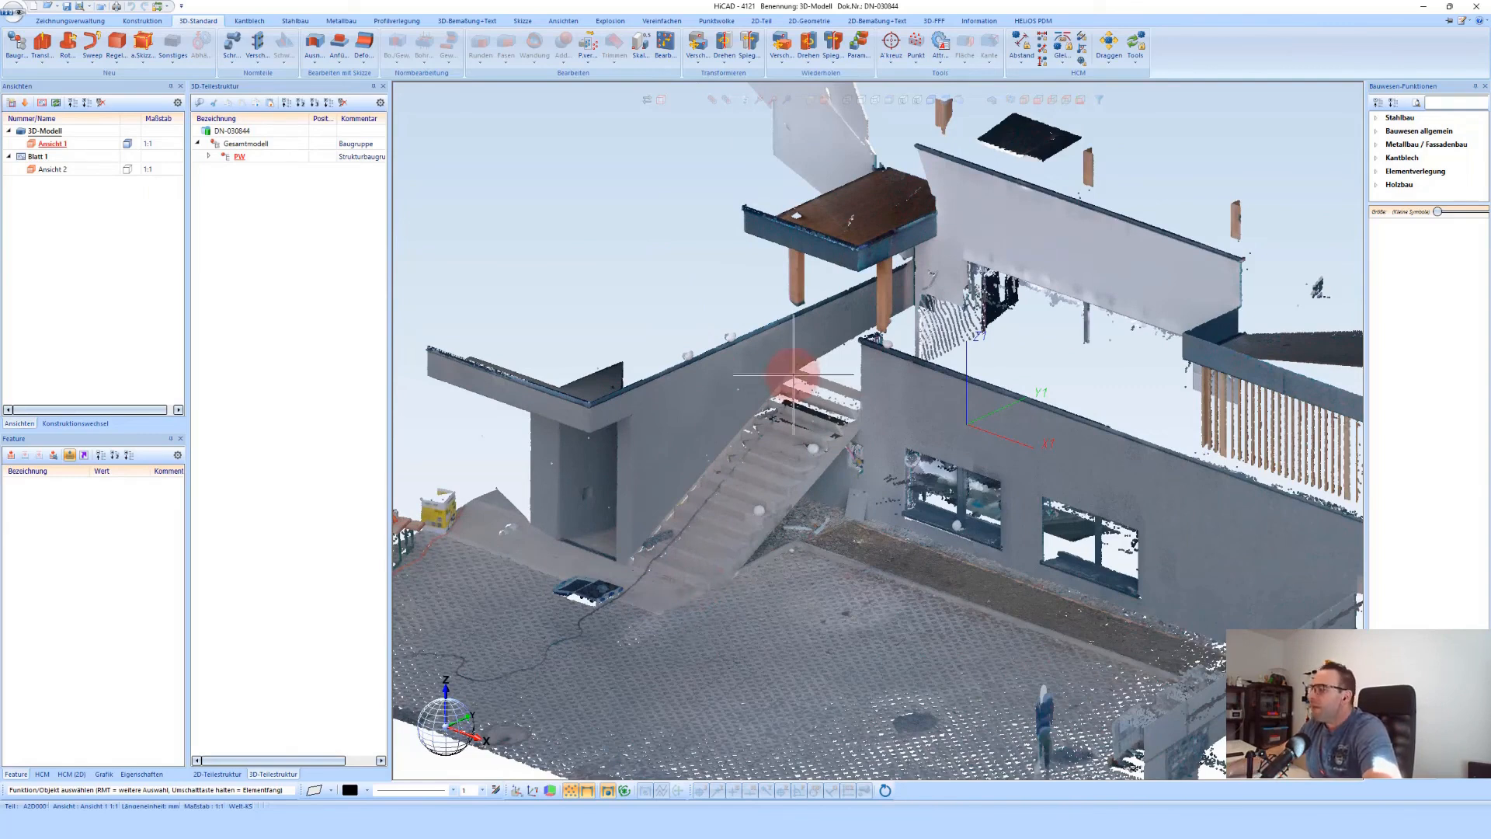
{"action": "scroll", "coordinate": [794, 374], "scroll_direction": "down", "scroll_amount": 1}
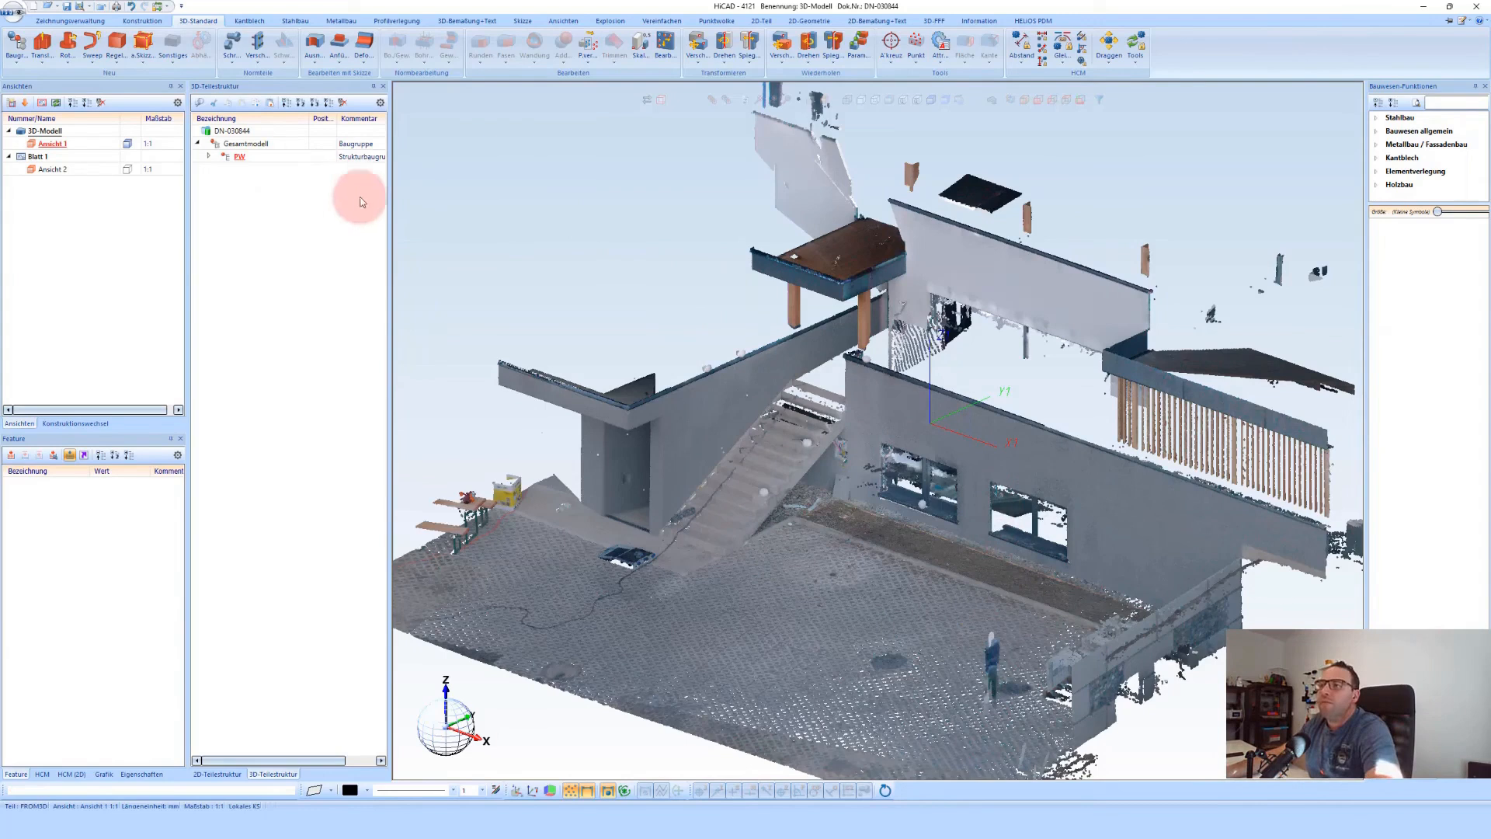
Set the Sachnummer of a second structure assembly under Gesamtmodell to Geländer and apply the part attributes
{"action": "double_click", "coordinate": [240, 171]}
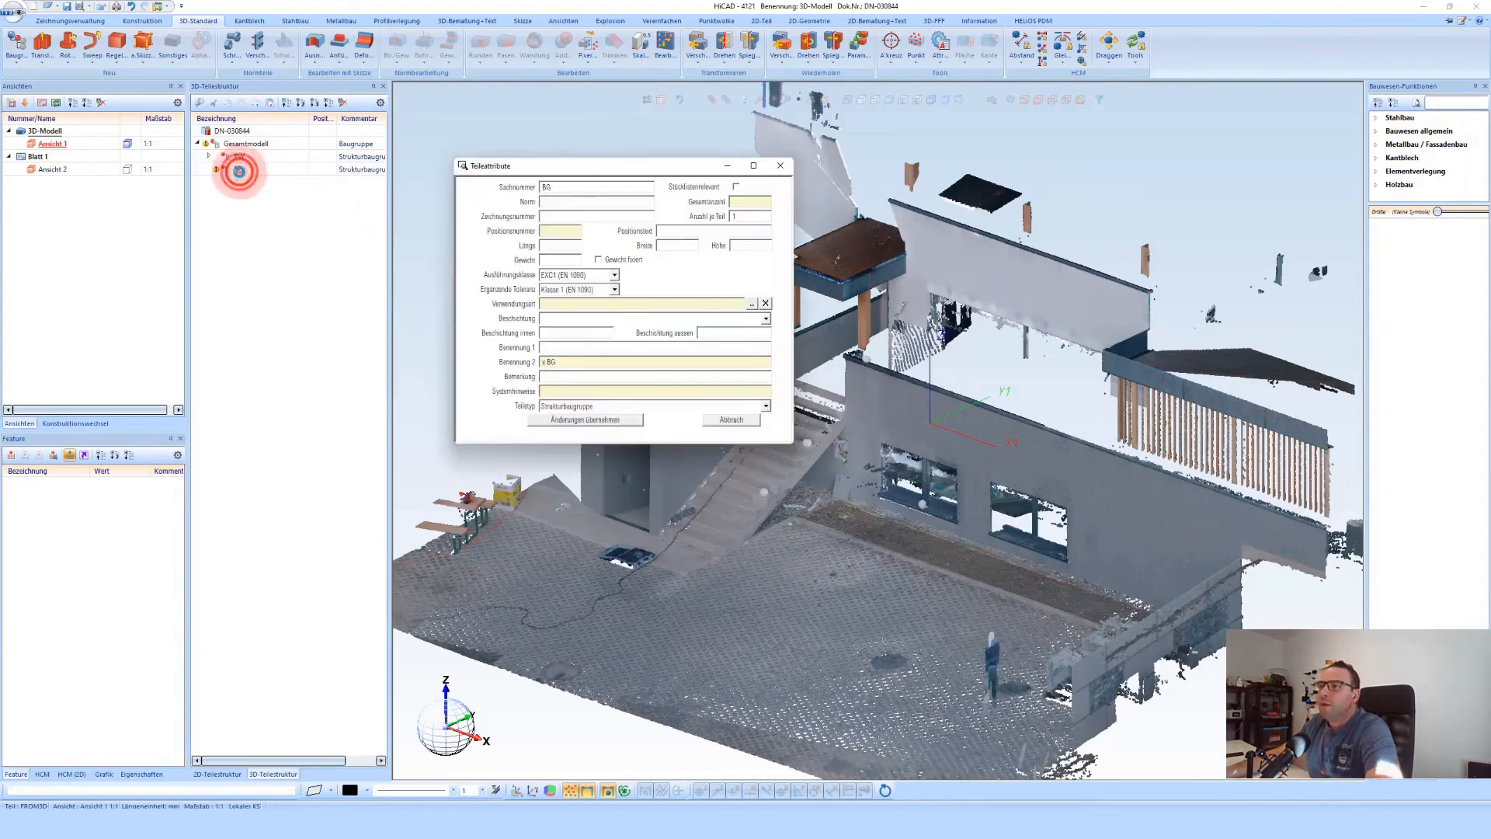
{"action": "left_click_drag", "start_coordinate": [574, 193], "coordinate": [499, 205]}
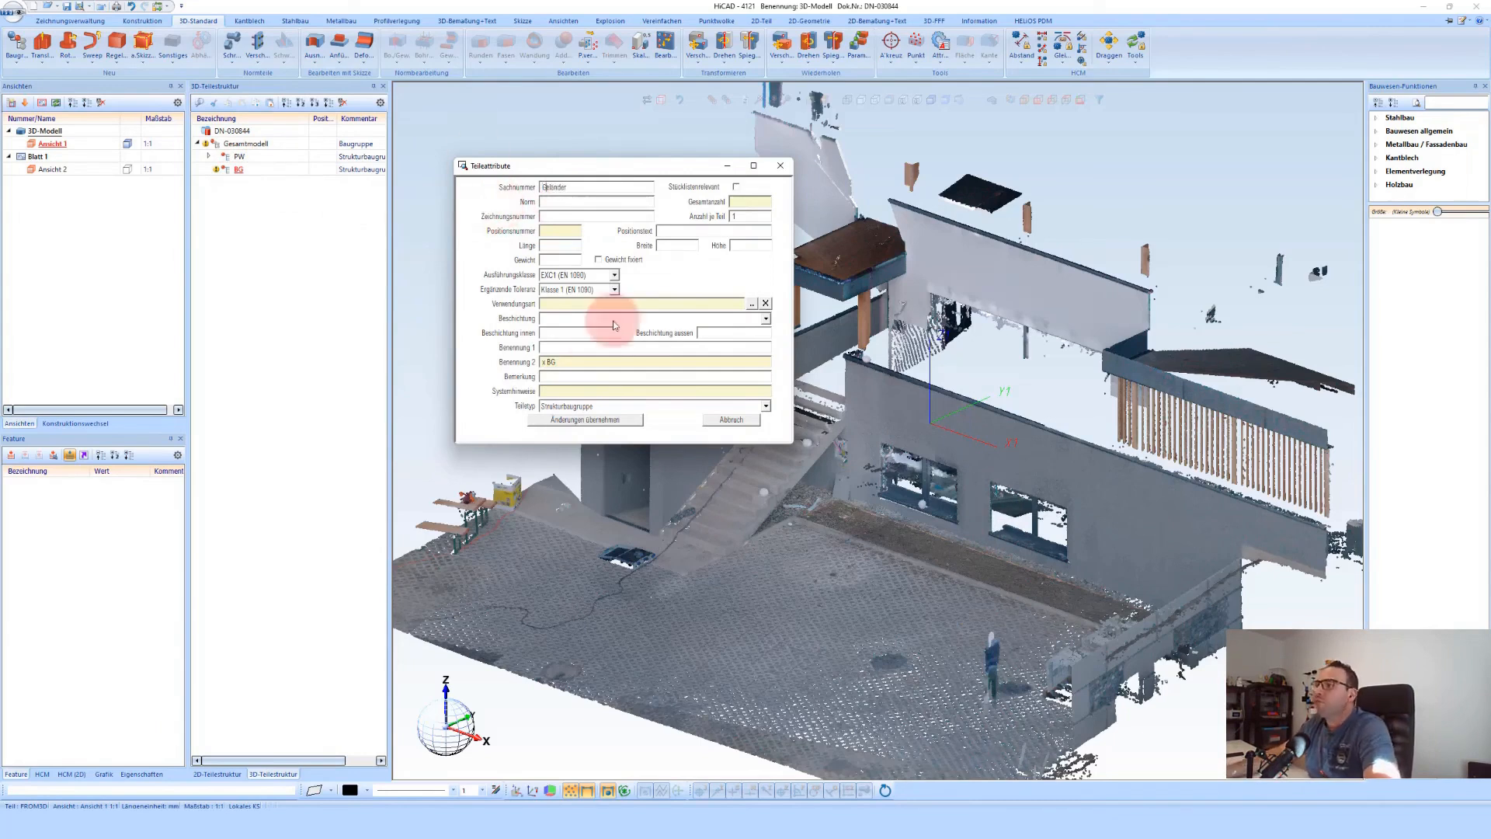
{"action": "left_click", "coordinate": [585, 419]}
{"action": "middle_click", "coordinate": [576, 202]}
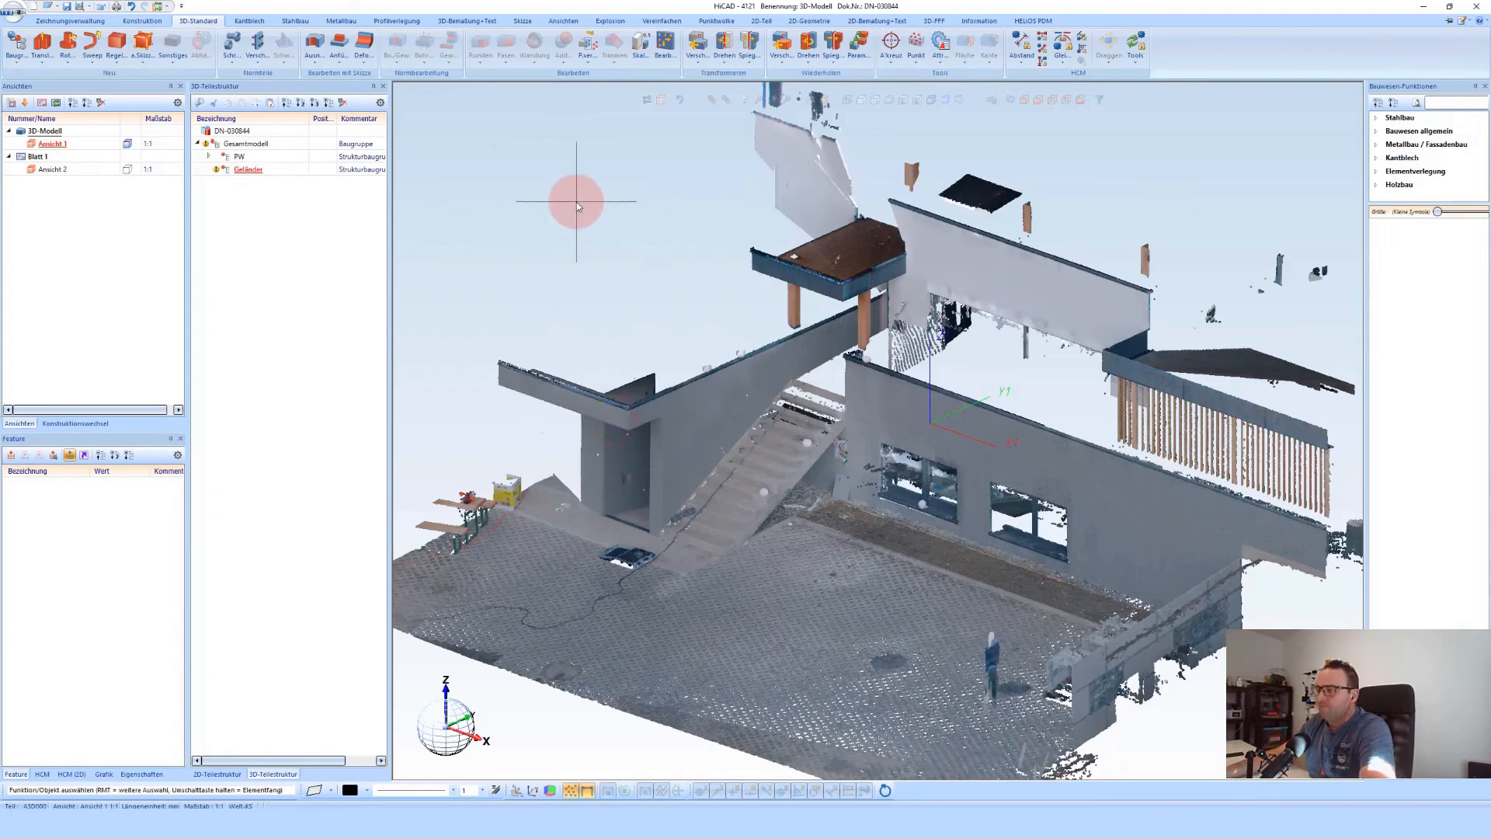
Set the Sachnummer of a third structure assembly under Gesamtmodell to Vordach and apply the part attributes
{"action": "double_click", "coordinate": [241, 184]}
{"action": "left_click_drag", "start_coordinate": [565, 186], "coordinate": [456, 205]}
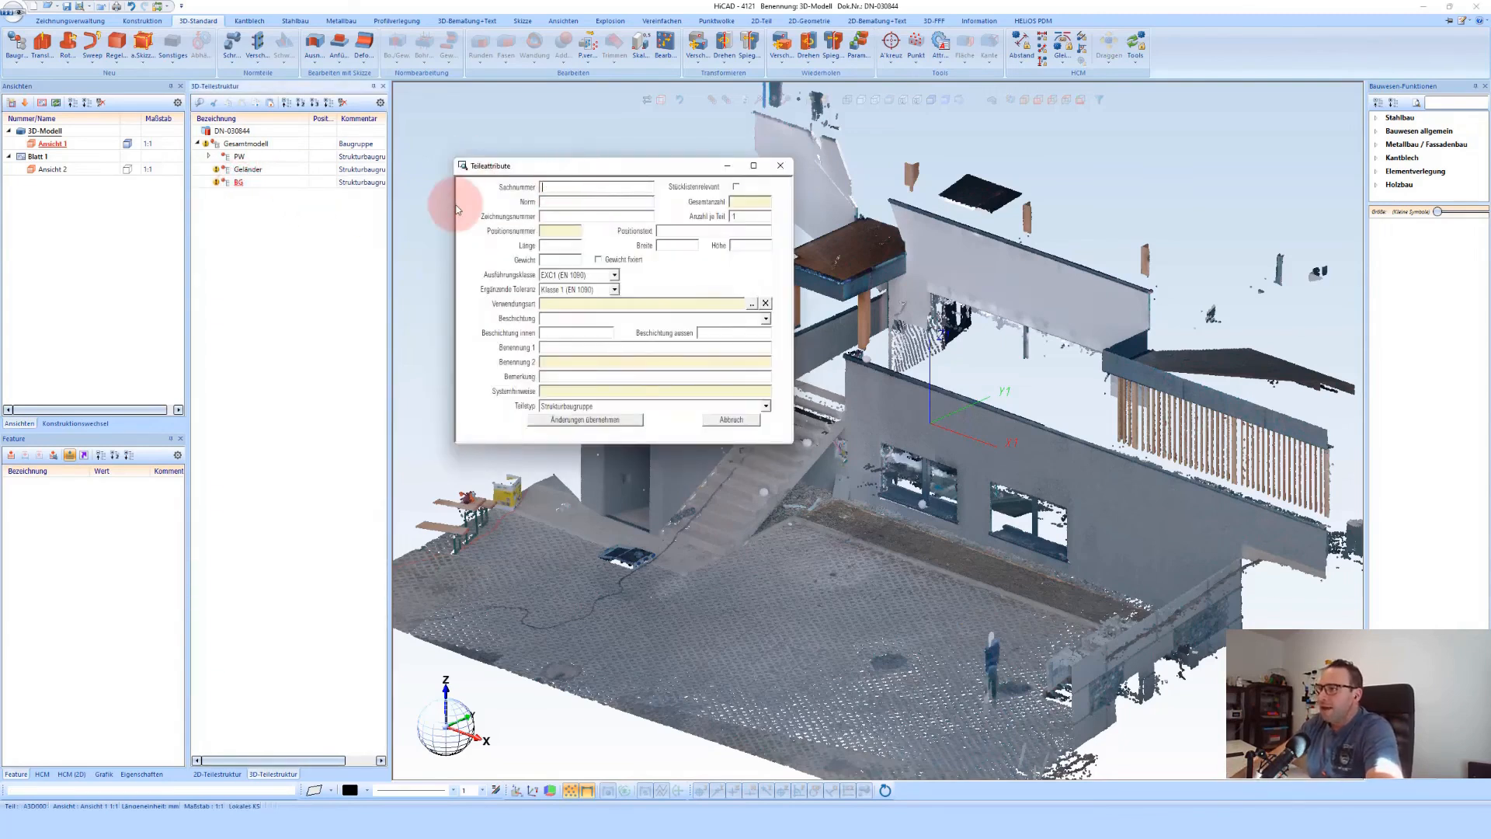
{"action": "type", "text": "Vordach"}
{"action": "key", "text": "Return"}
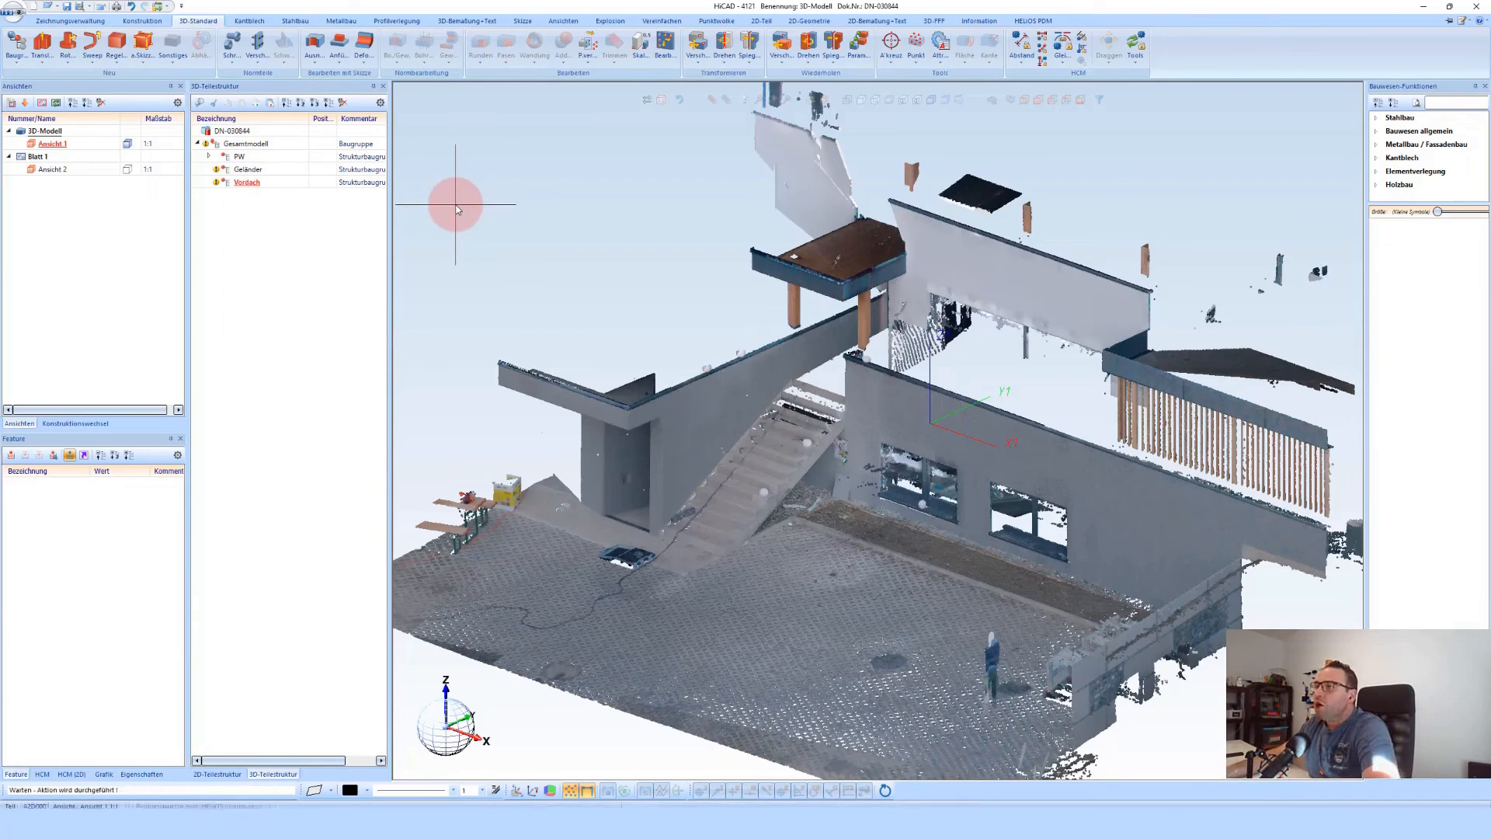
{"action": "scroll", "coordinate": [802, 400], "scroll_direction": "up", "scroll_amount": 3}
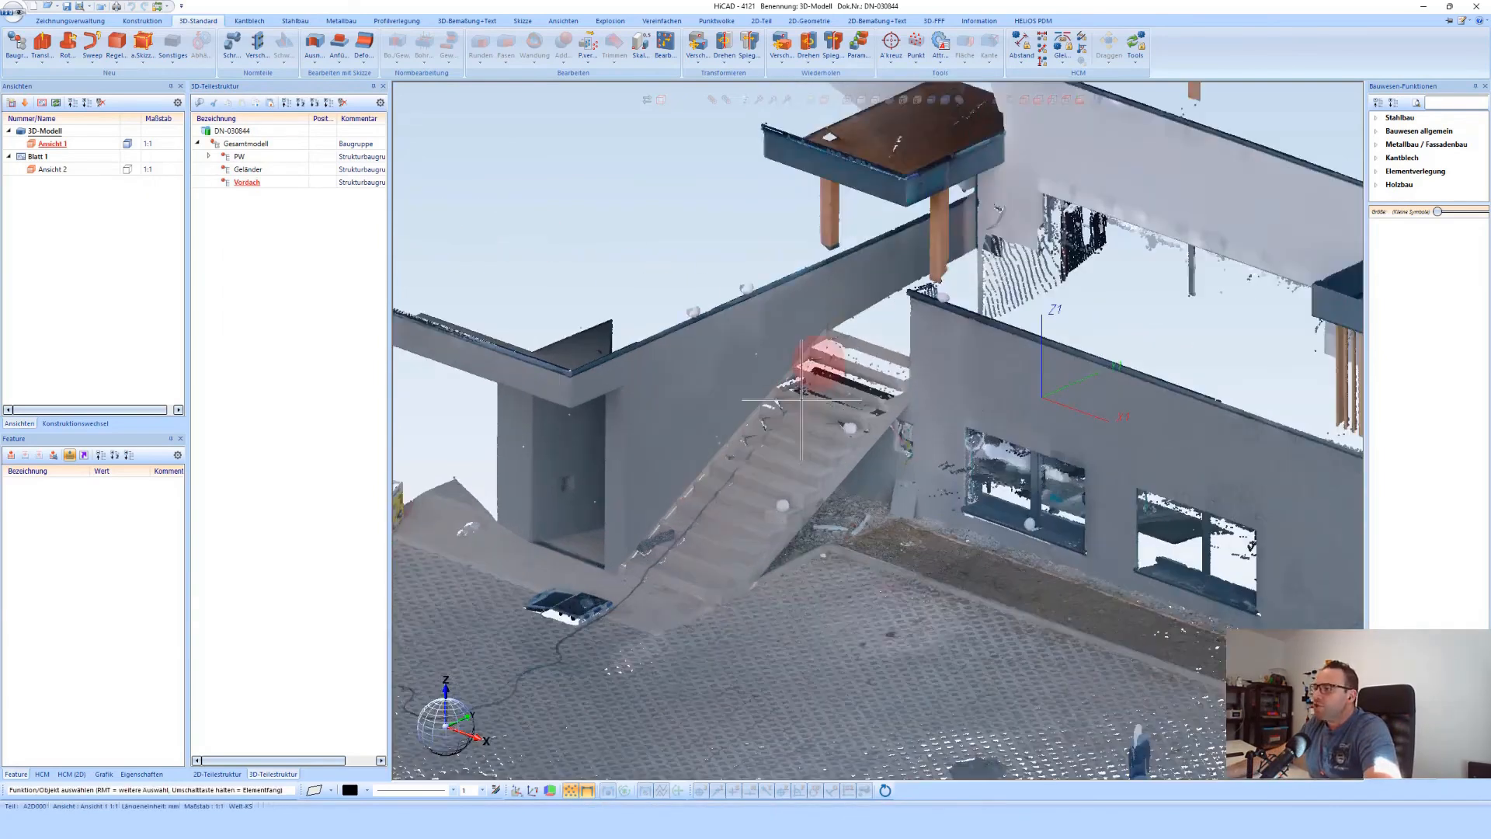
{"action": "scroll", "coordinate": [668, 529], "scroll_direction": "up", "scroll_amount": 2}
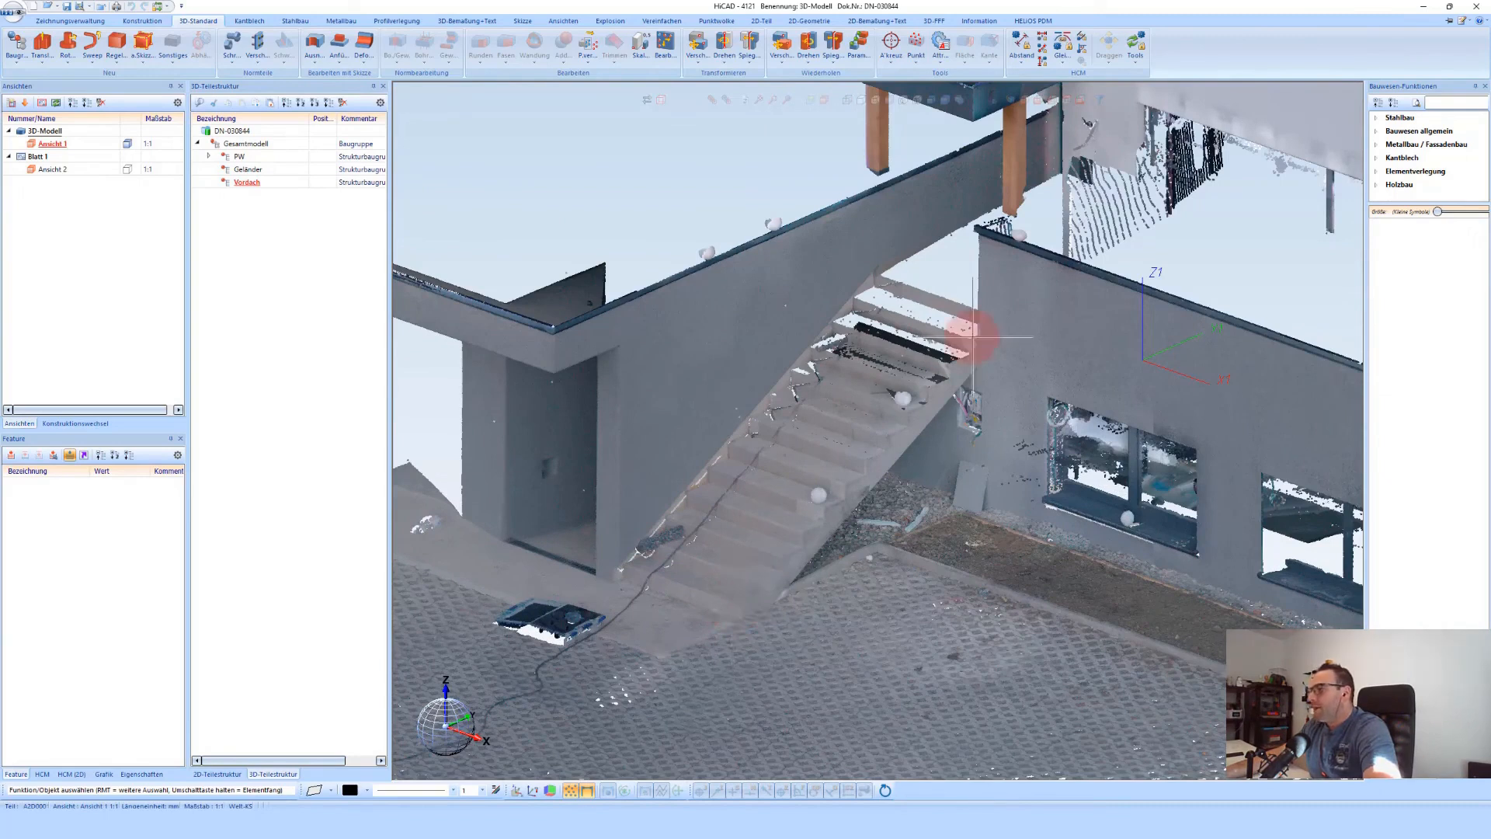
Show the Stahlbau functions and start a 3D sketch on a vertical coordinate plane
{"action": "left_click", "coordinate": [1400, 118]}
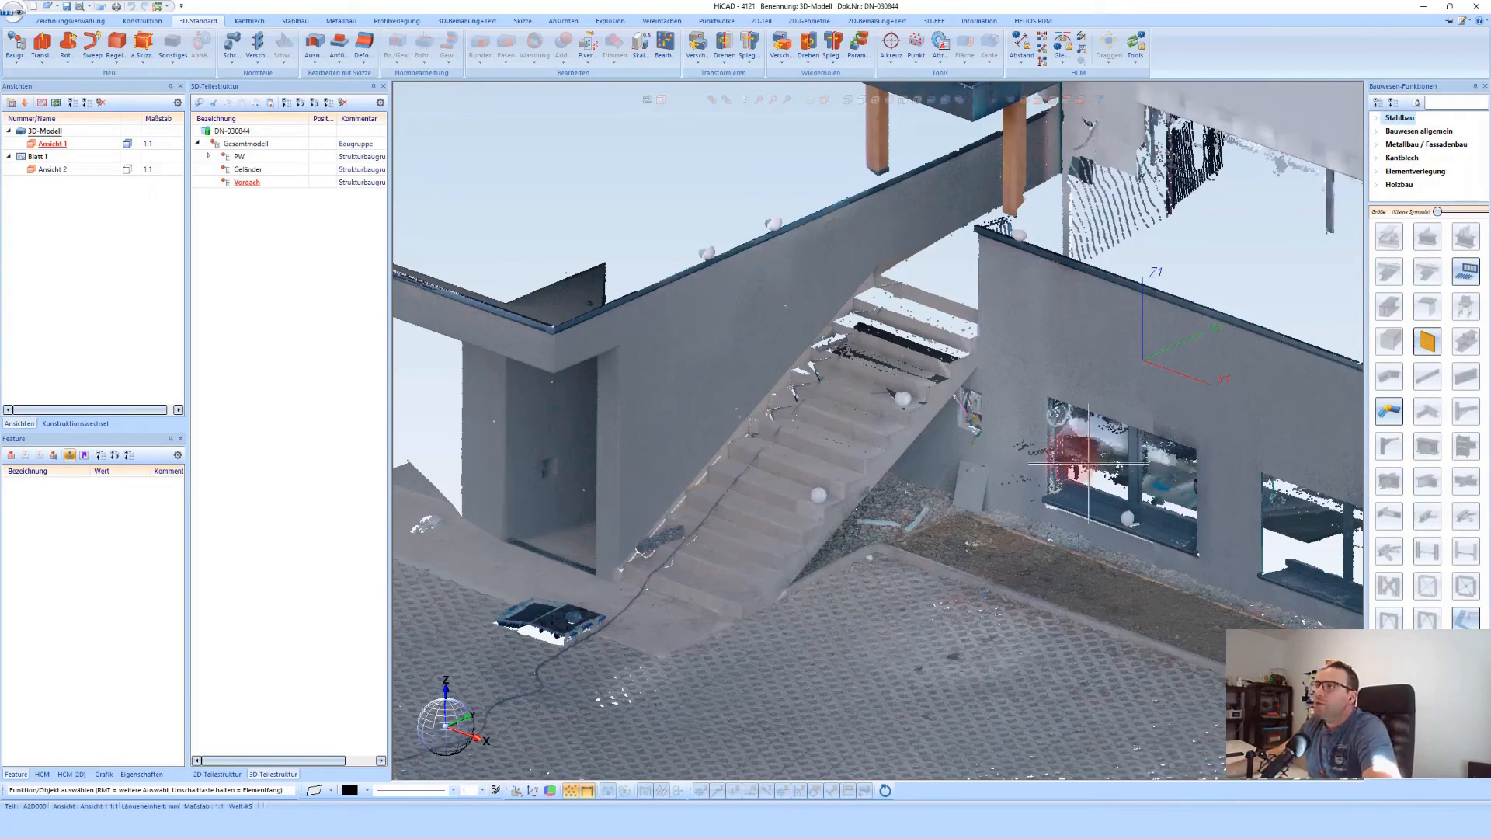
{"action": "left_click", "coordinate": [515, 21]}
{"action": "left_click", "coordinate": [44, 45]}
{"action": "scroll", "coordinate": [723, 285], "scroll_direction": "down", "scroll_amount": 2}
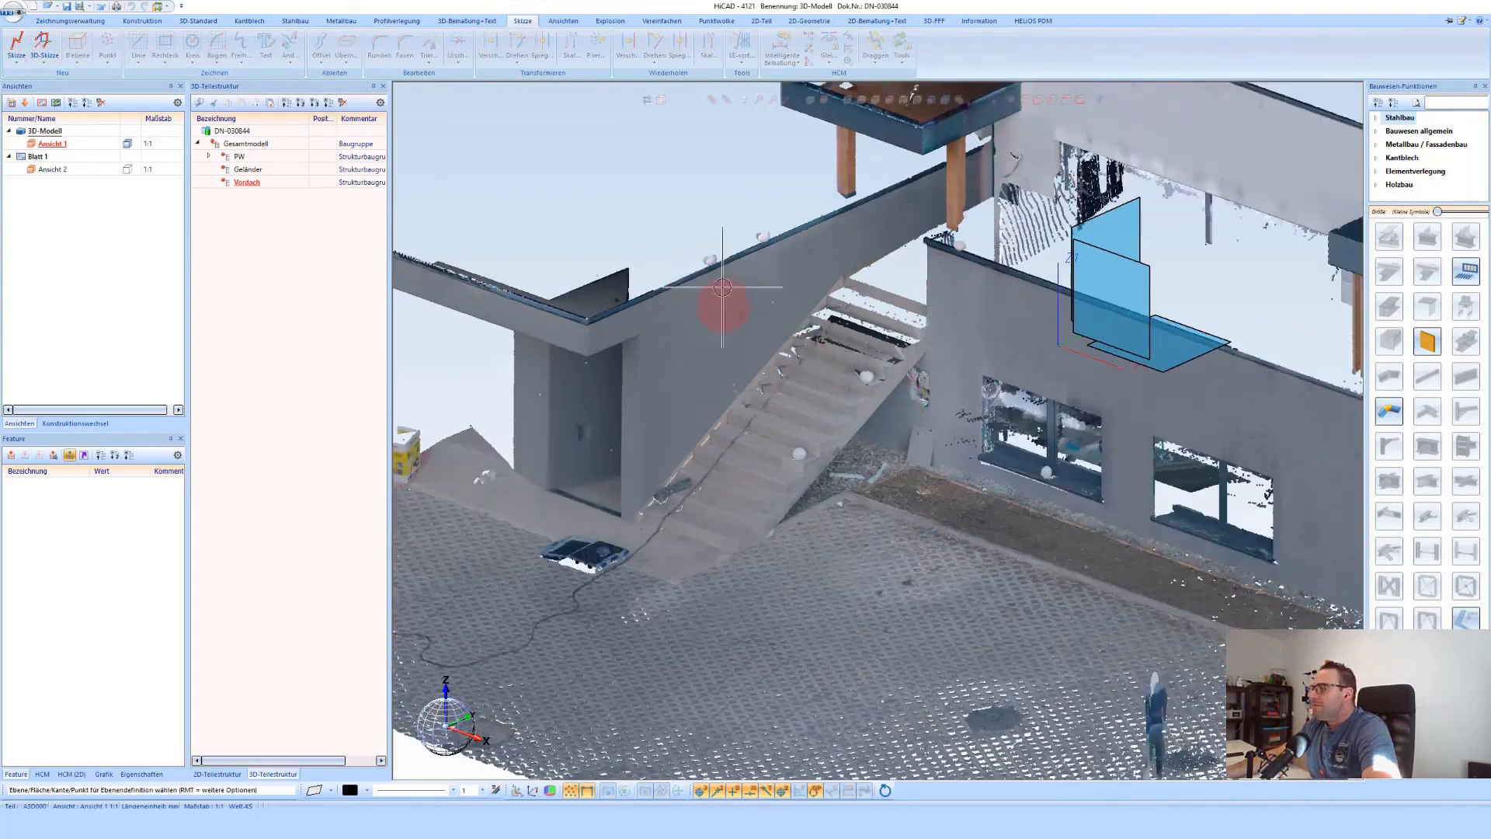
{"action": "left_click", "coordinate": [1102, 248]}
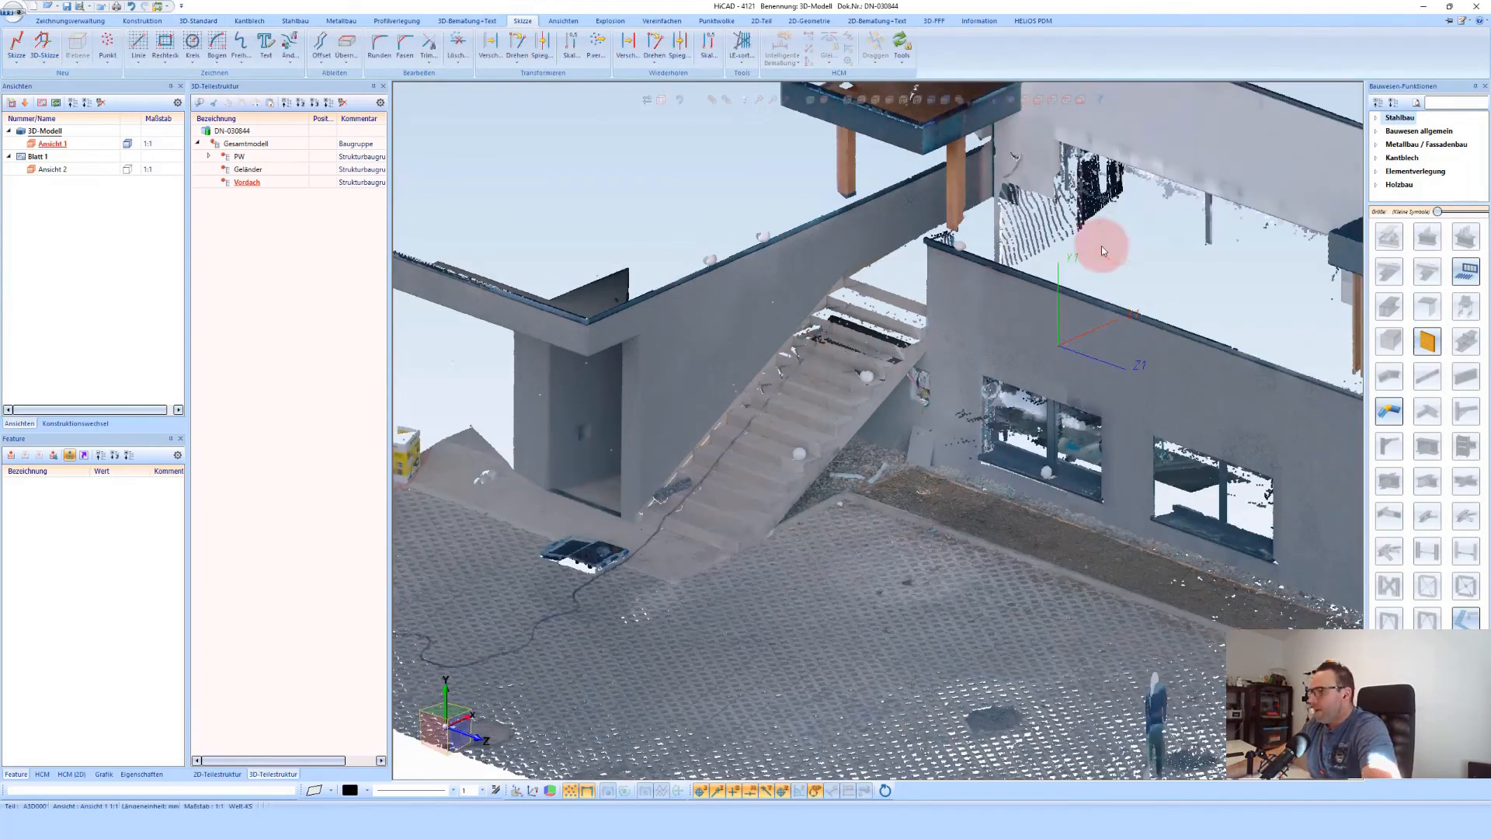
Start a Linienzug at the point-cloud point on the outer front corner of the lowest stair step
{"action": "left_click", "coordinate": [139, 43]}
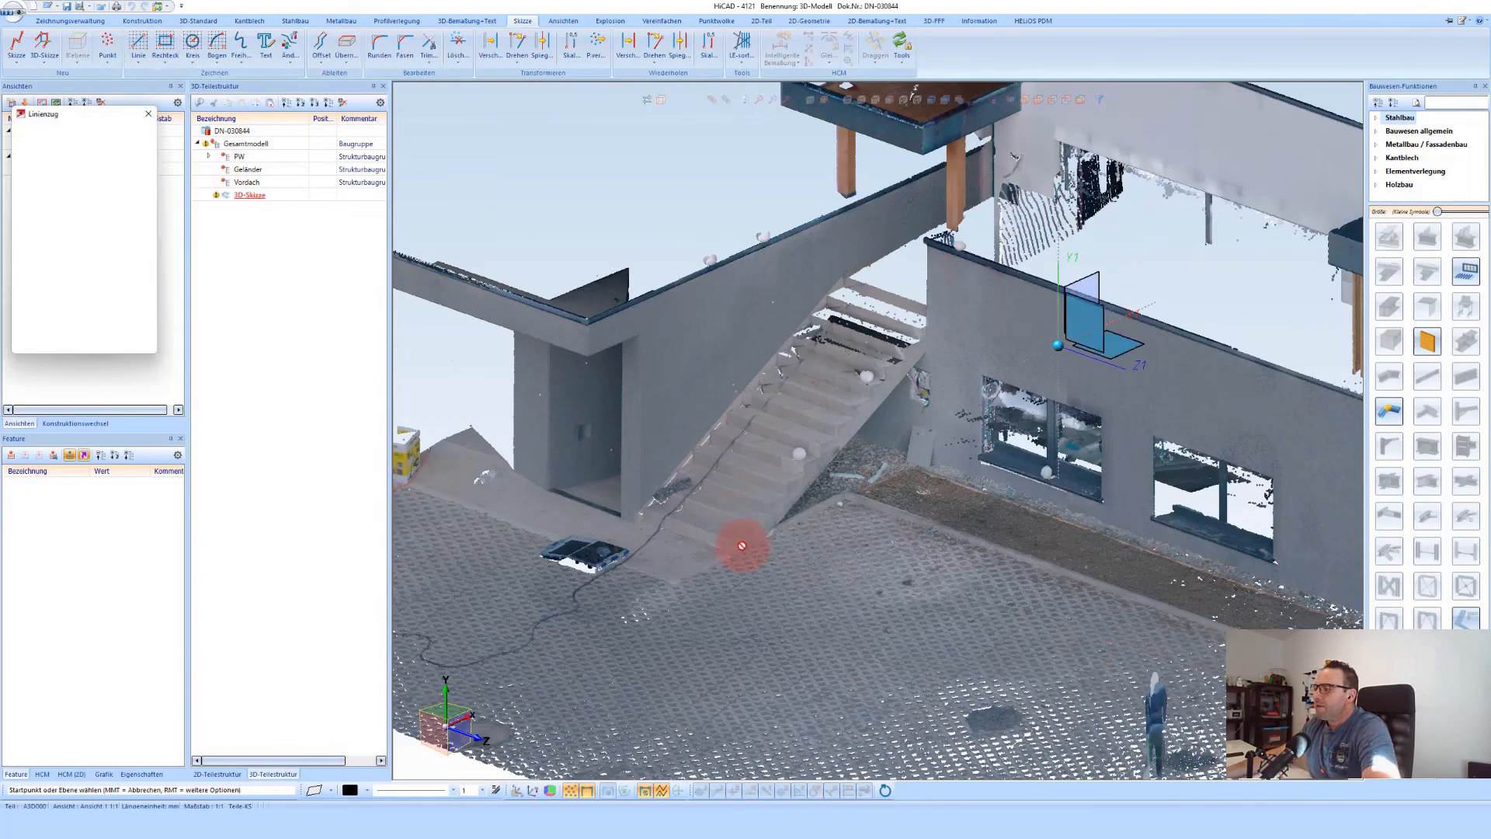
{"action": "scroll", "coordinate": [746, 544], "scroll_direction": "up", "scroll_amount": 2}
{"action": "scroll", "coordinate": [722, 536], "scroll_direction": "up", "scroll_amount": 5}
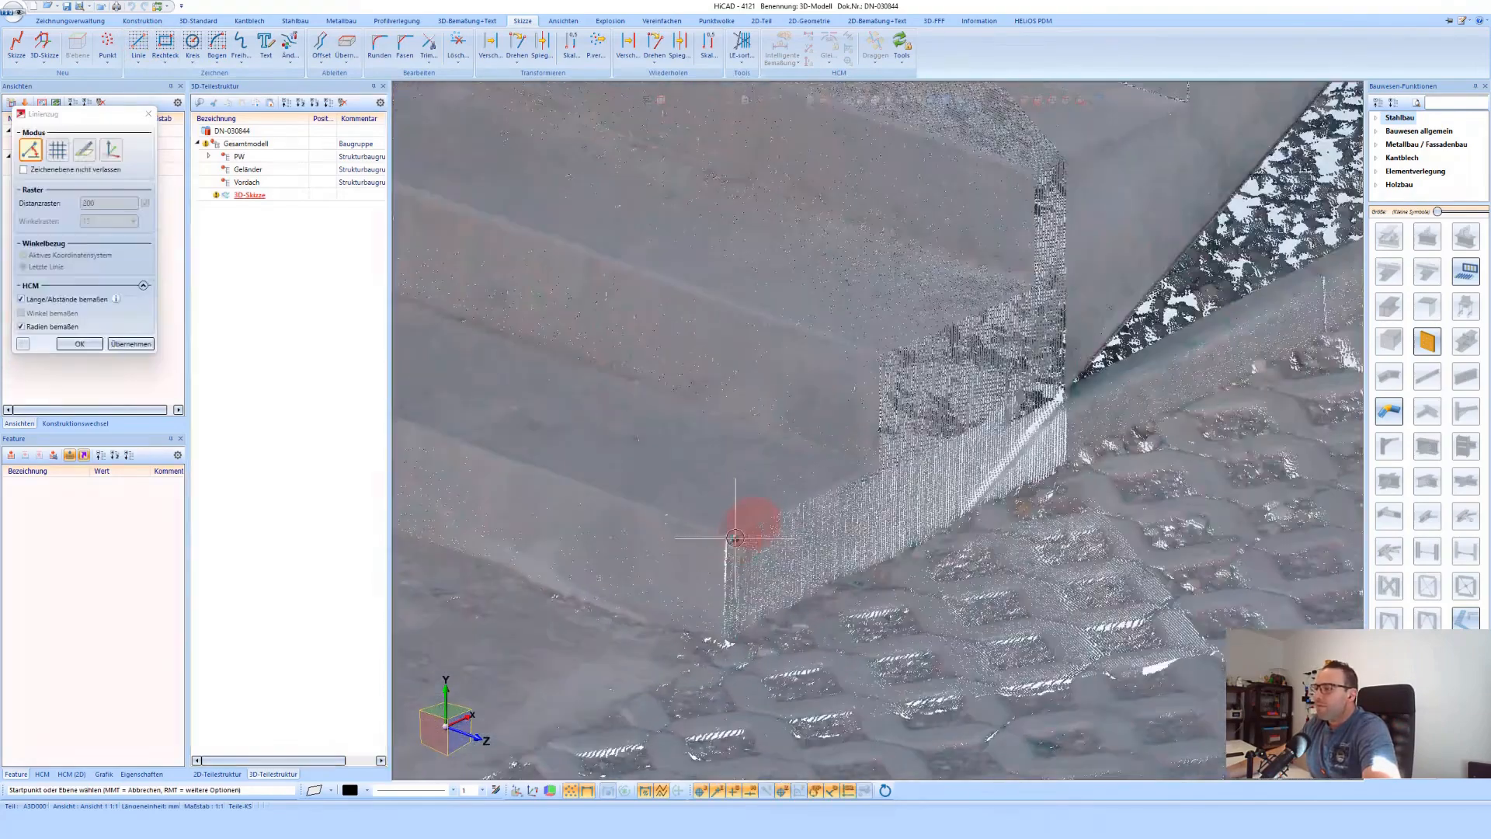
{"action": "scroll", "coordinate": [730, 536], "scroll_direction": "up", "scroll_amount": 2}
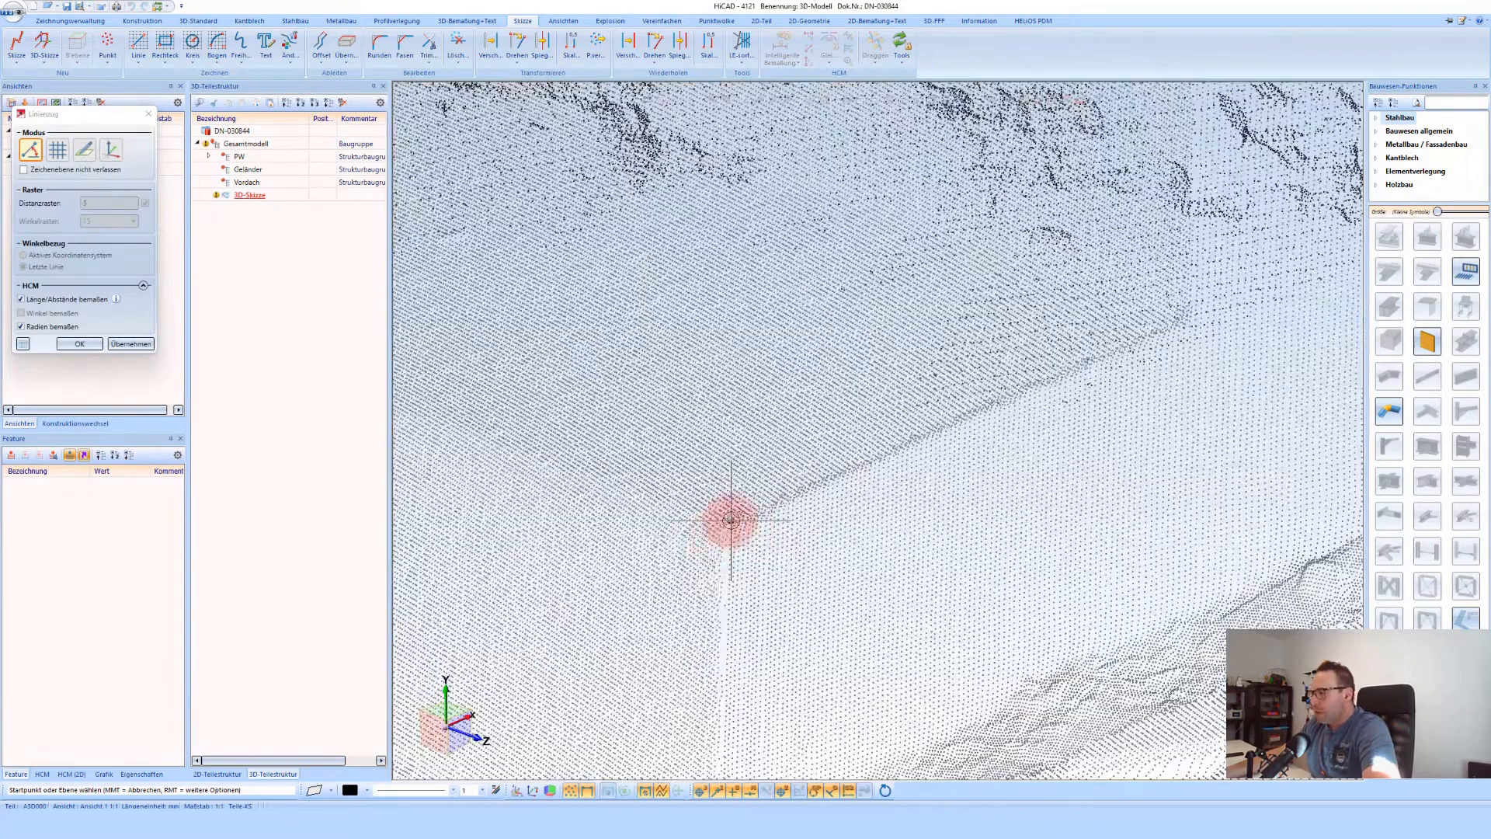
{"action": "scroll", "coordinate": [730, 520], "scroll_direction": "down", "scroll_amount": 3}
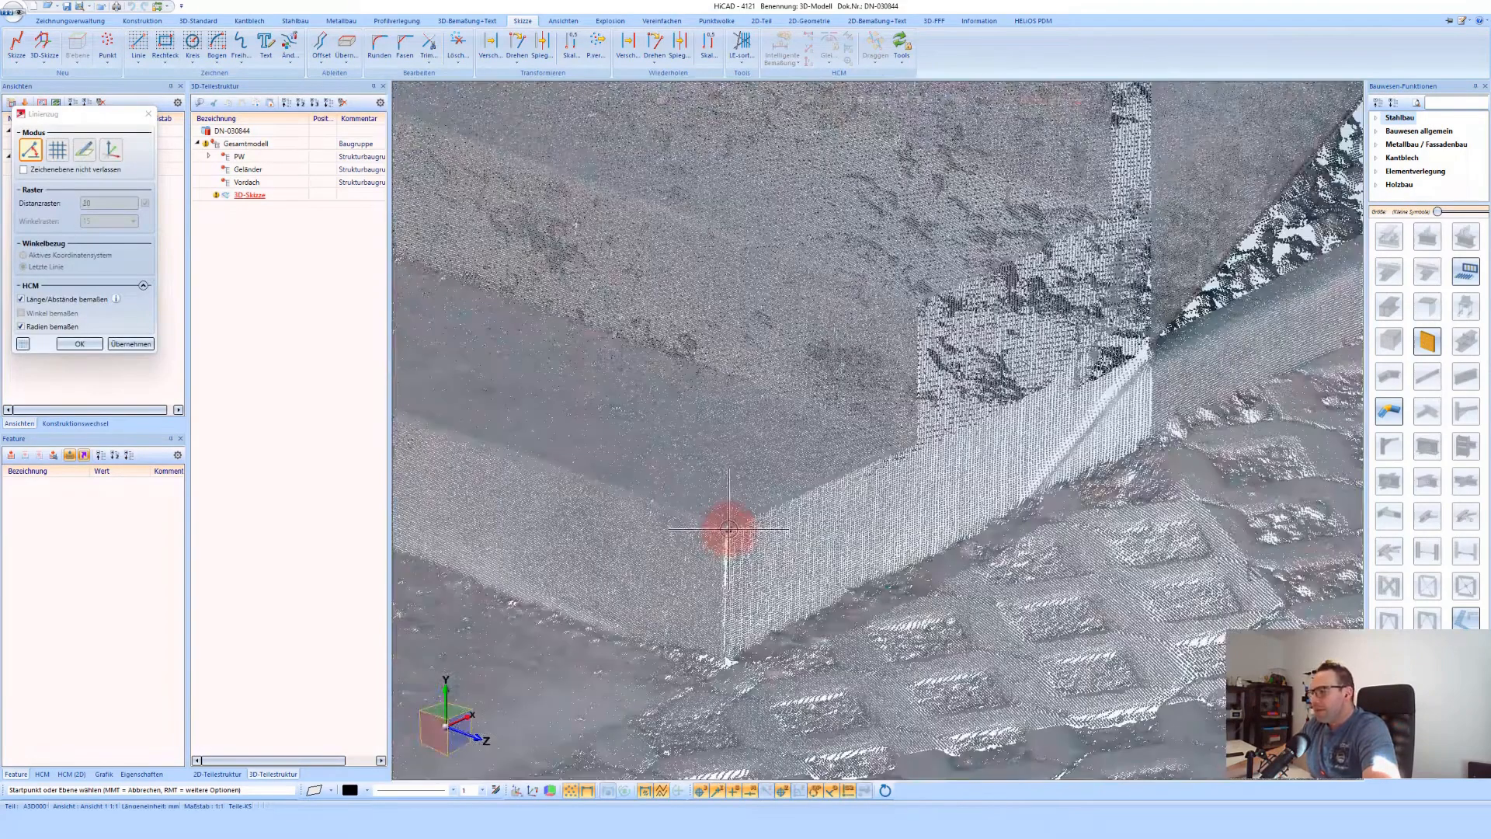
{"action": "scroll", "coordinate": [728, 529], "scroll_direction": "up", "scroll_amount": 2}
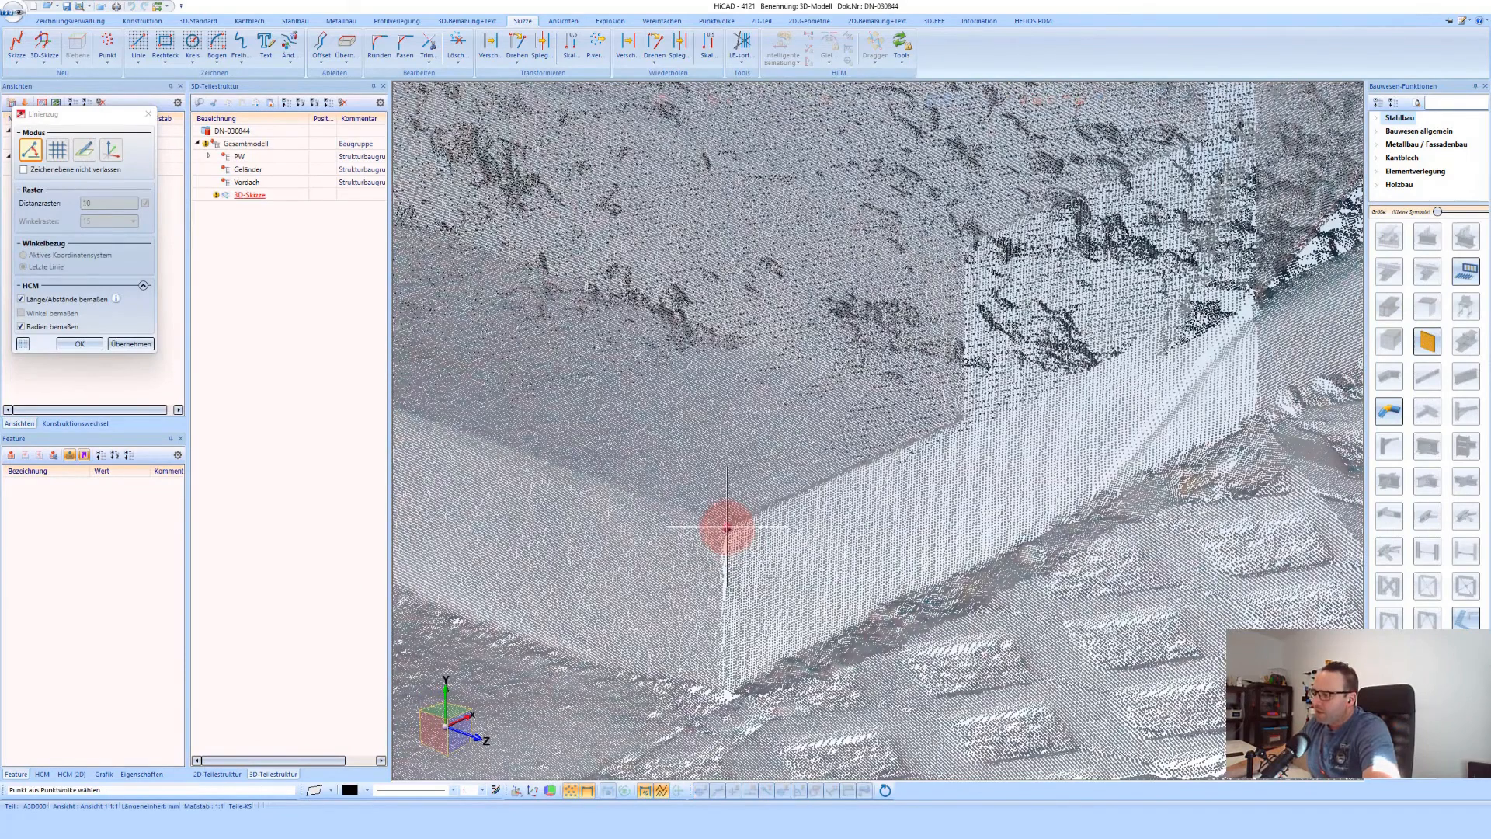
{"action": "left_click", "coordinate": [727, 526]}
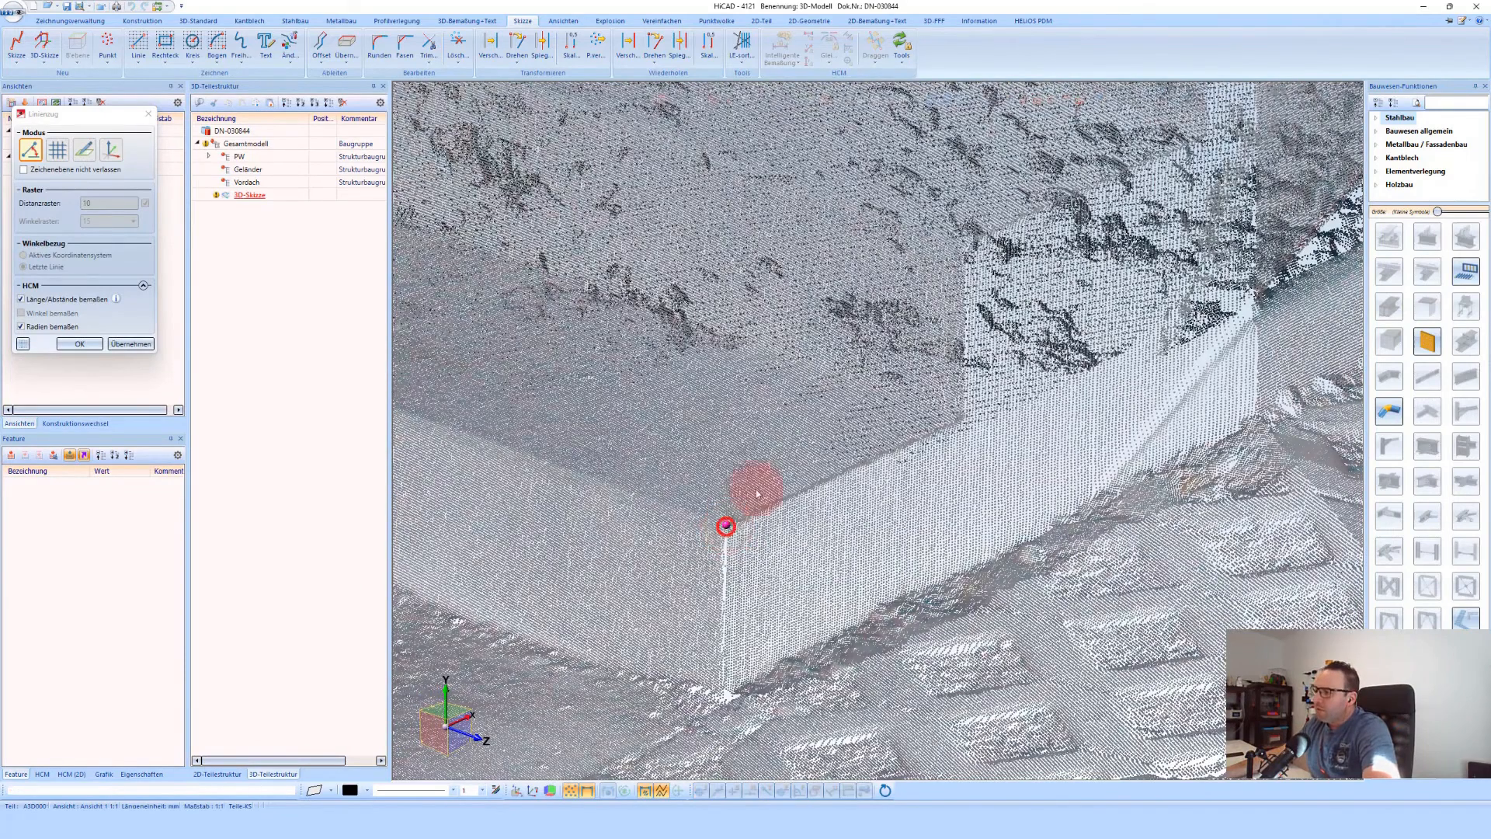
End the line at the outer front corner of the upper step with the dark tread, short of the wall
{"action": "scroll", "coordinate": [633, 533], "scroll_direction": "up", "scroll_amount": 3}
{"action": "scroll", "coordinate": [615, 557], "scroll_direction": "down", "scroll_amount": 5}
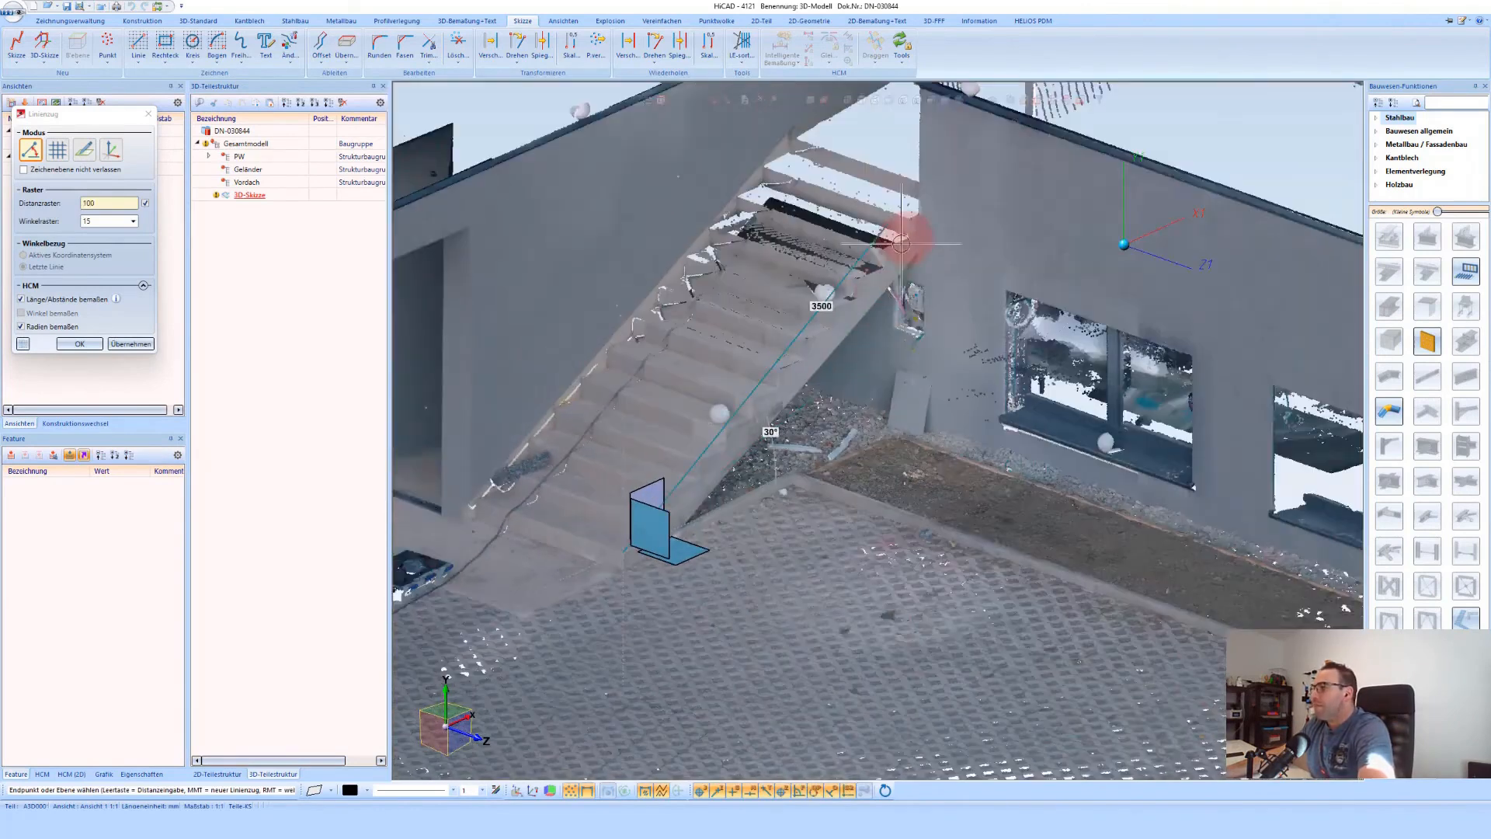
{"action": "scroll", "coordinate": [913, 194], "scroll_direction": "up", "scroll_amount": 5}
{"action": "scroll", "coordinate": [909, 216], "scroll_direction": "up", "scroll_amount": 5}
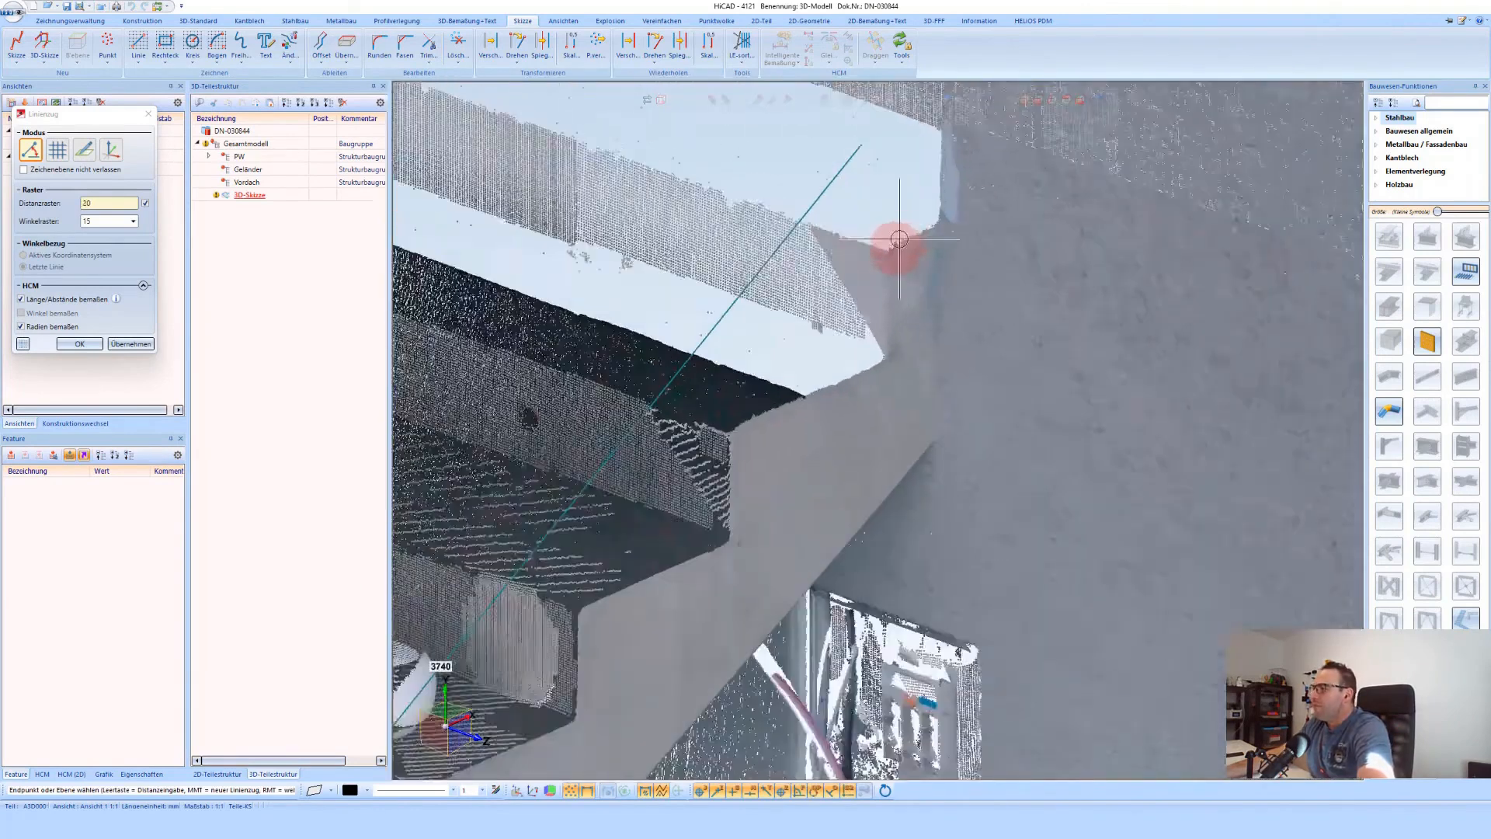
{"action": "scroll", "coordinate": [713, 467], "scroll_direction": "down", "scroll_amount": 3}
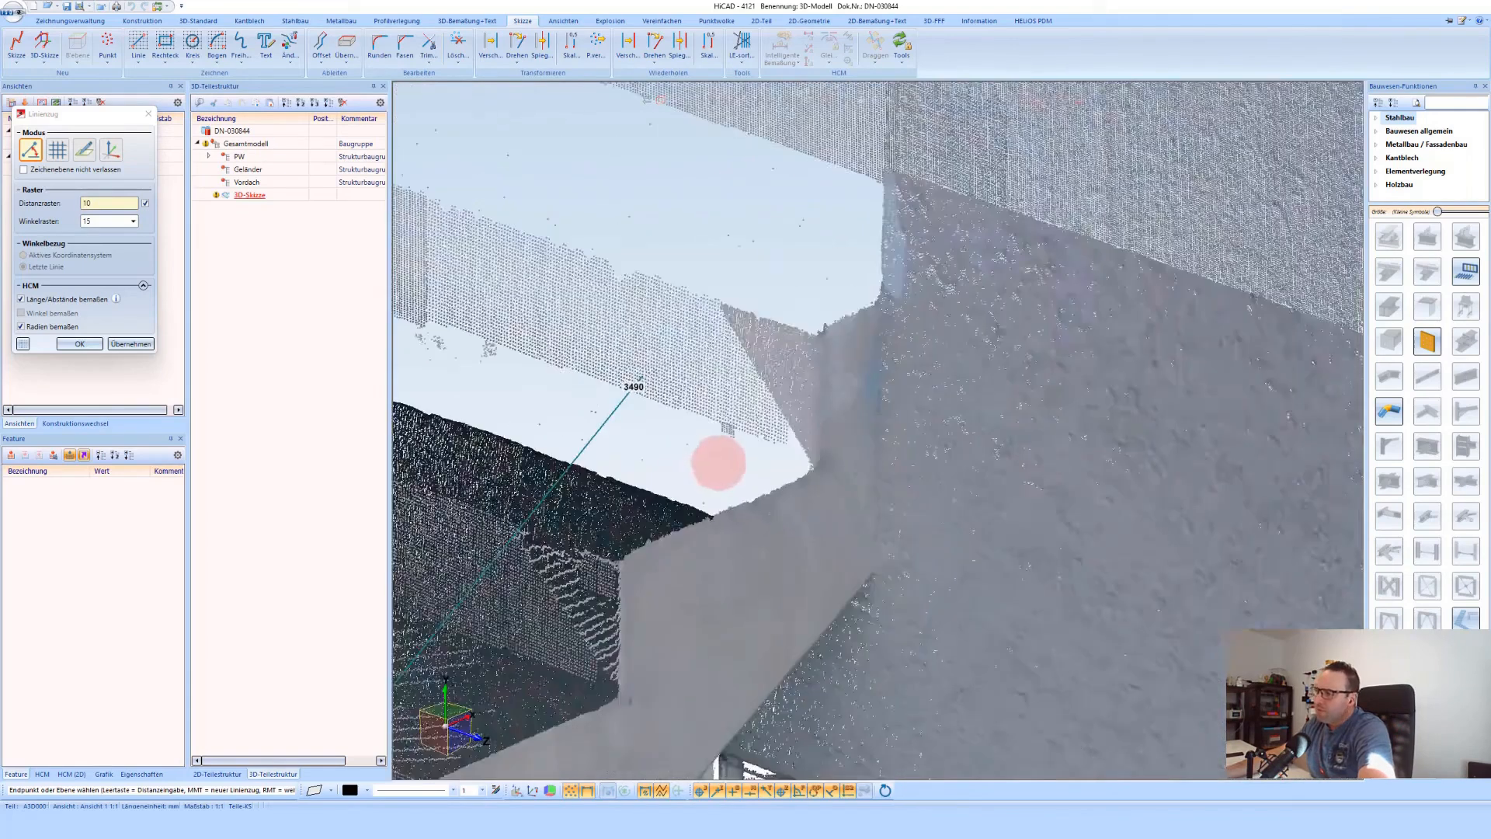
{"action": "left_click", "coordinate": [641, 540]}
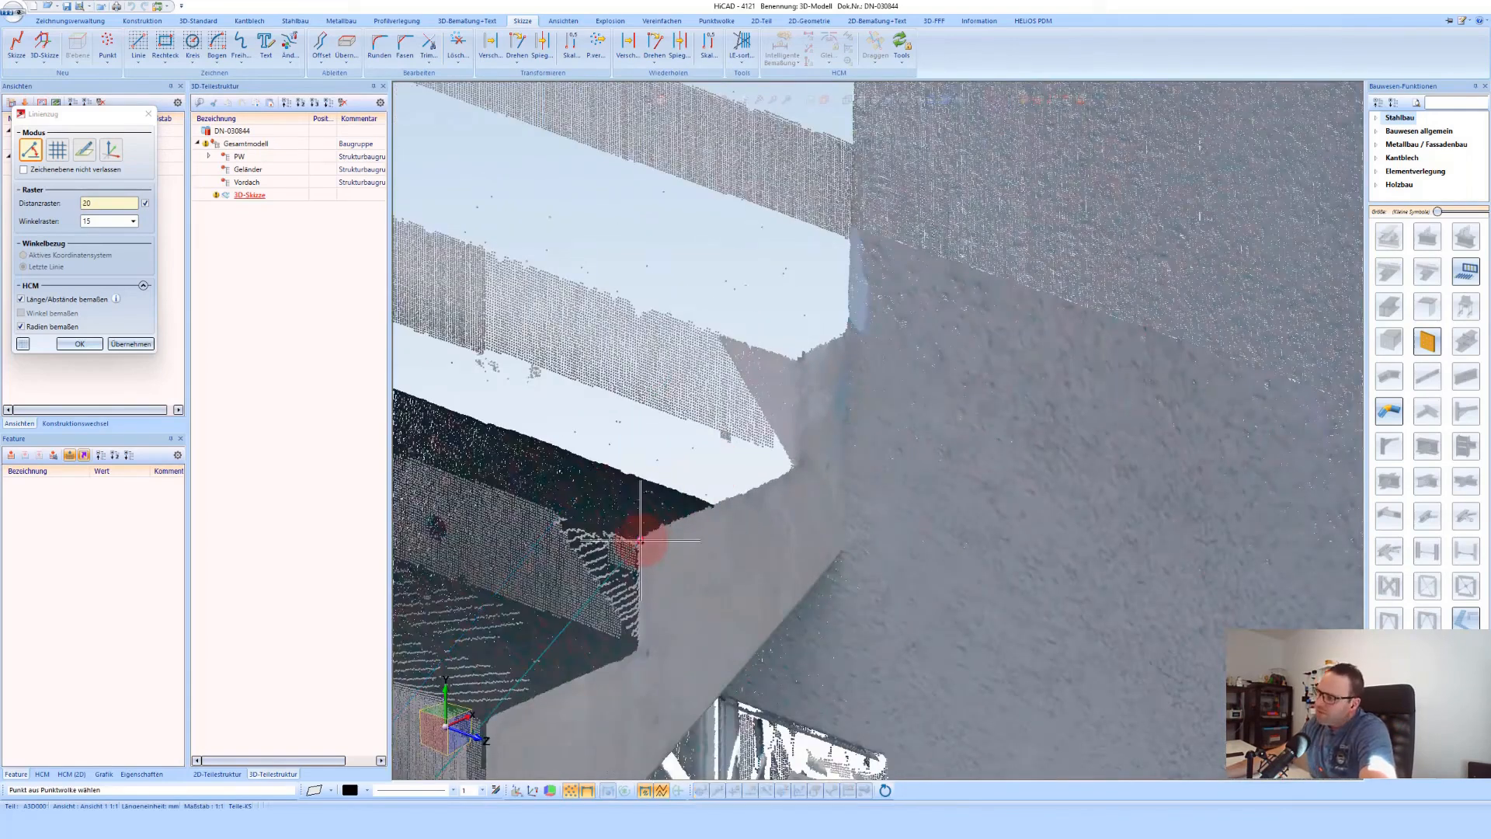
{"action": "left_click", "coordinate": [642, 538]}
{"action": "middle_click", "coordinate": [697, 502]}
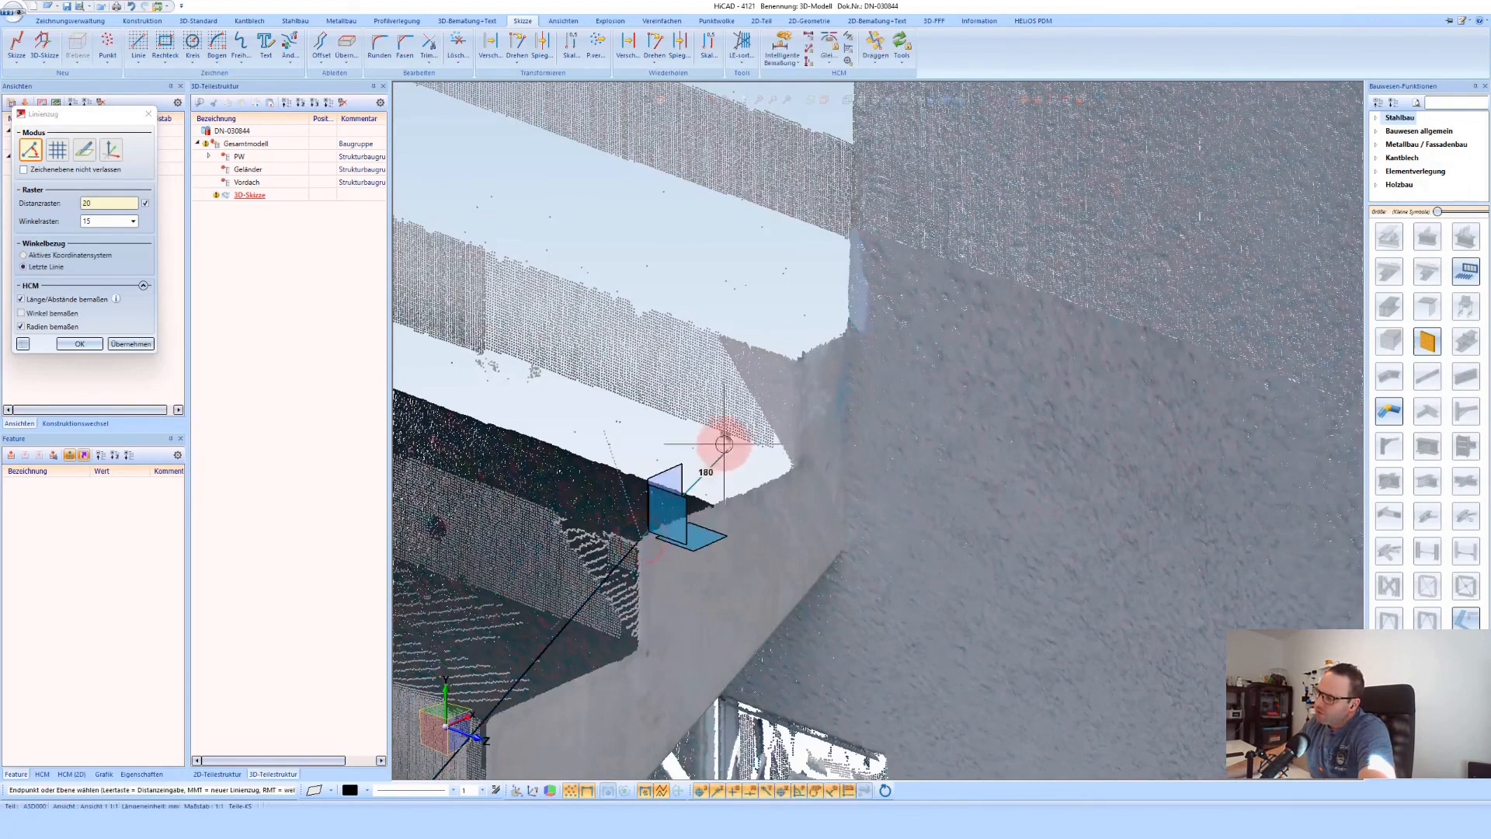
{"action": "scroll", "coordinate": [735, 440], "scroll_direction": "down", "scroll_amount": 2}
{"action": "middle_click", "coordinate": [740, 485]}
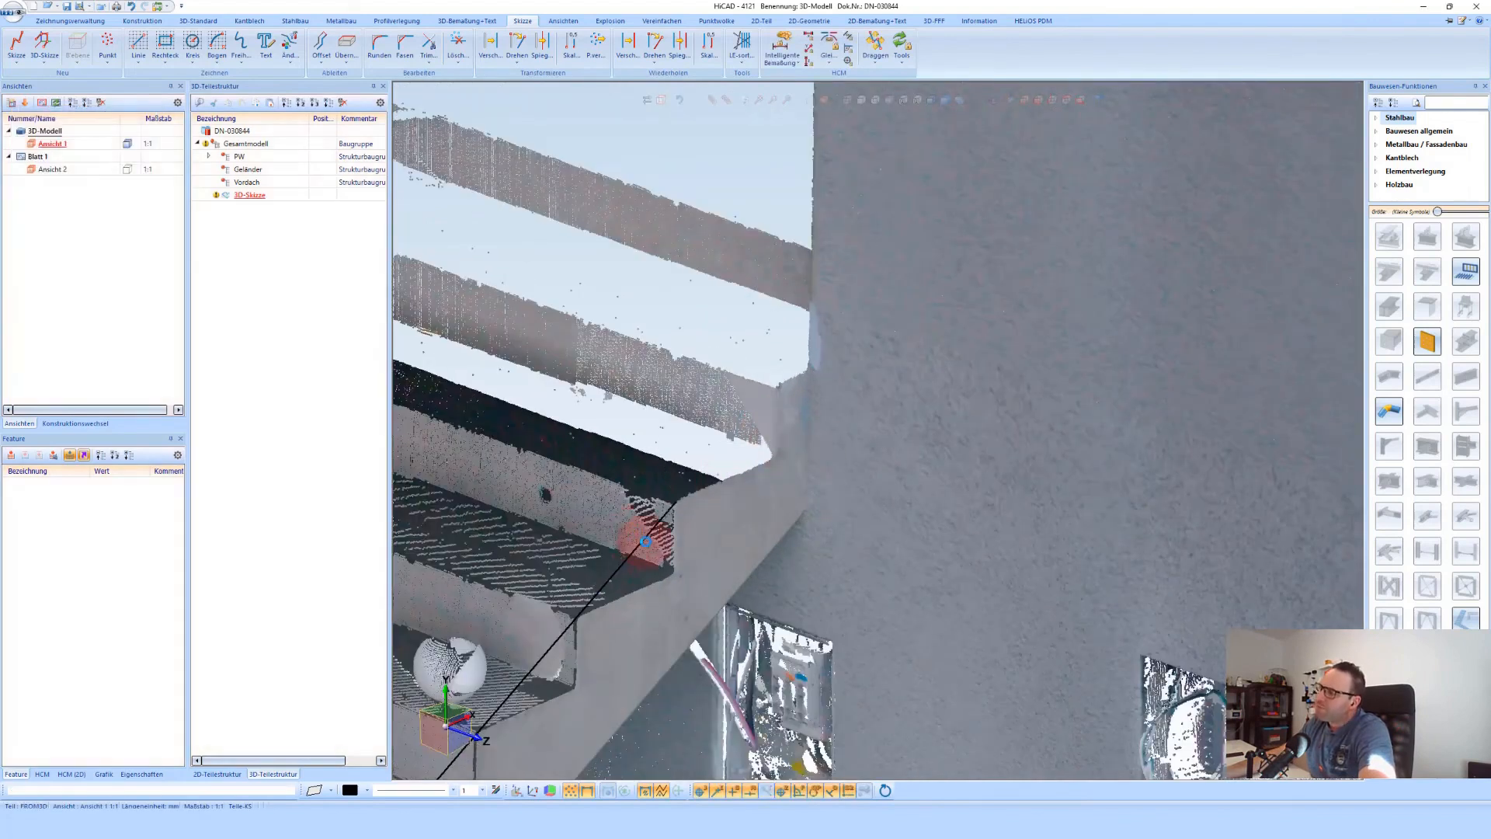
Try to extend the stair line to a point on the adjoining building wall
{"action": "left_click", "coordinate": [429, 46]}
{"action": "left_click", "coordinate": [466, 166]}
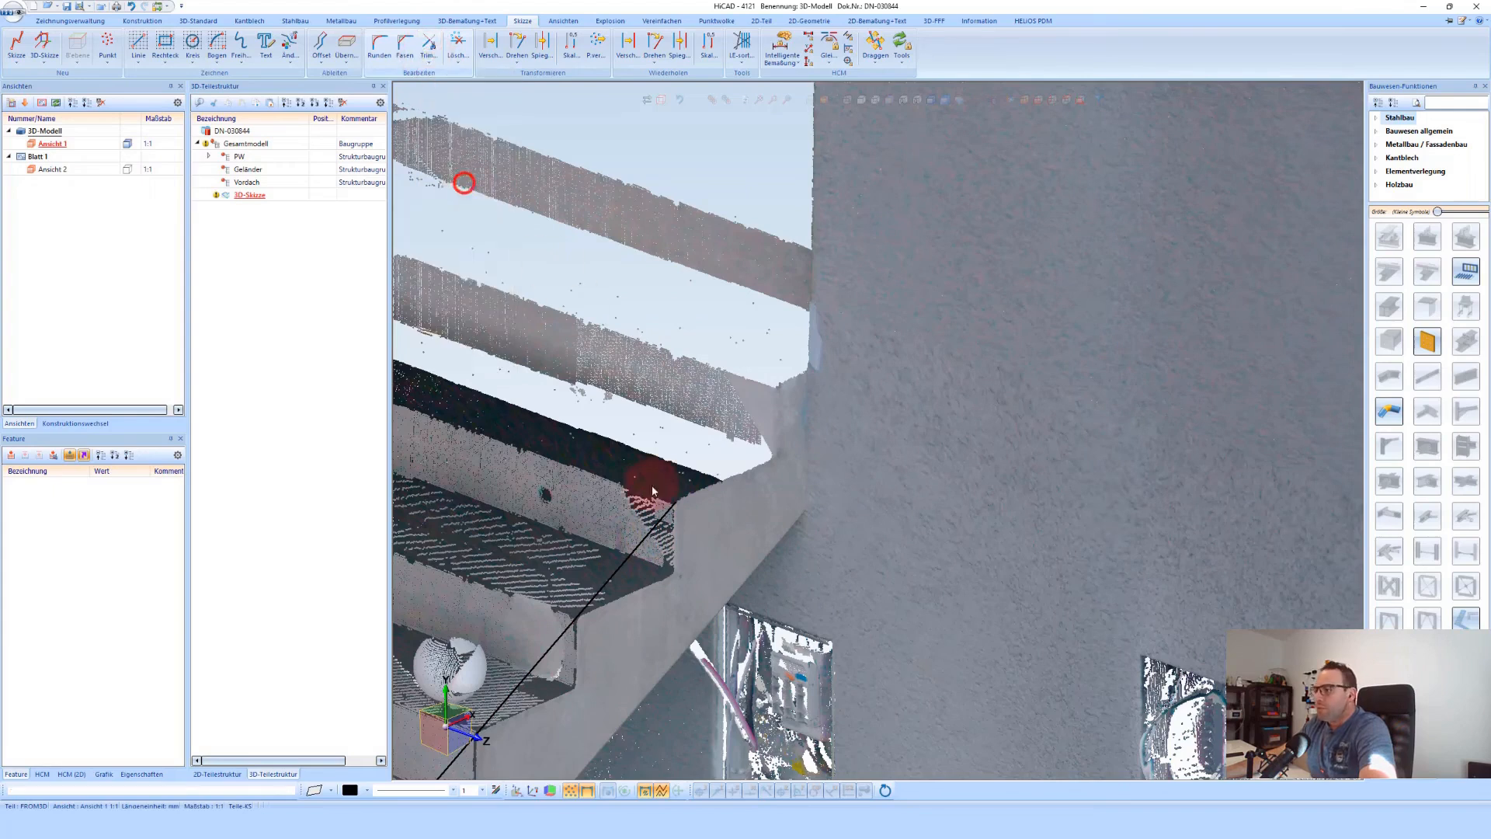
{"action": "left_click", "coordinate": [782, 395]}
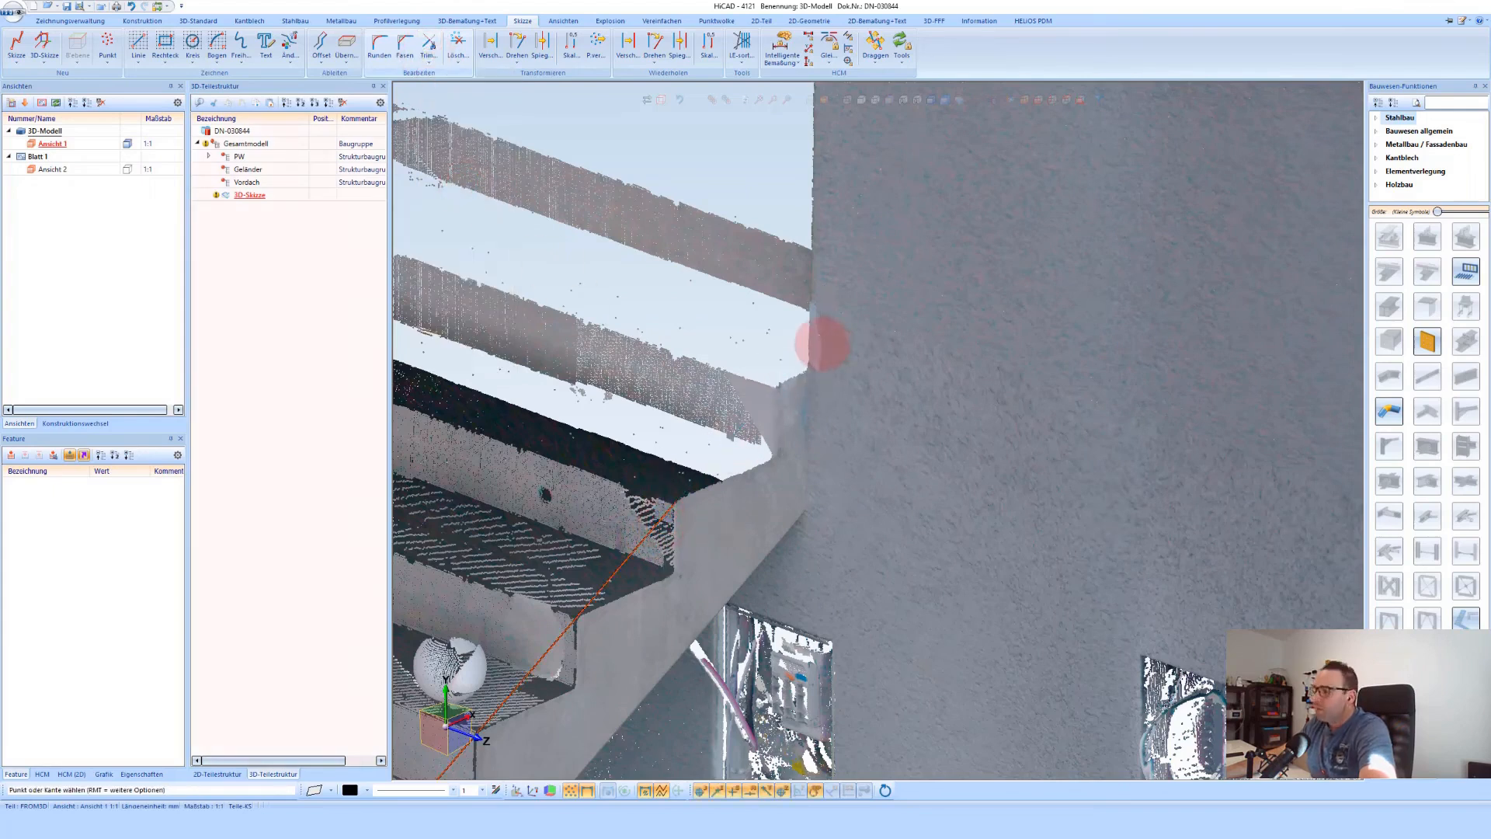
{"action": "left_click", "coordinate": [822, 340]}
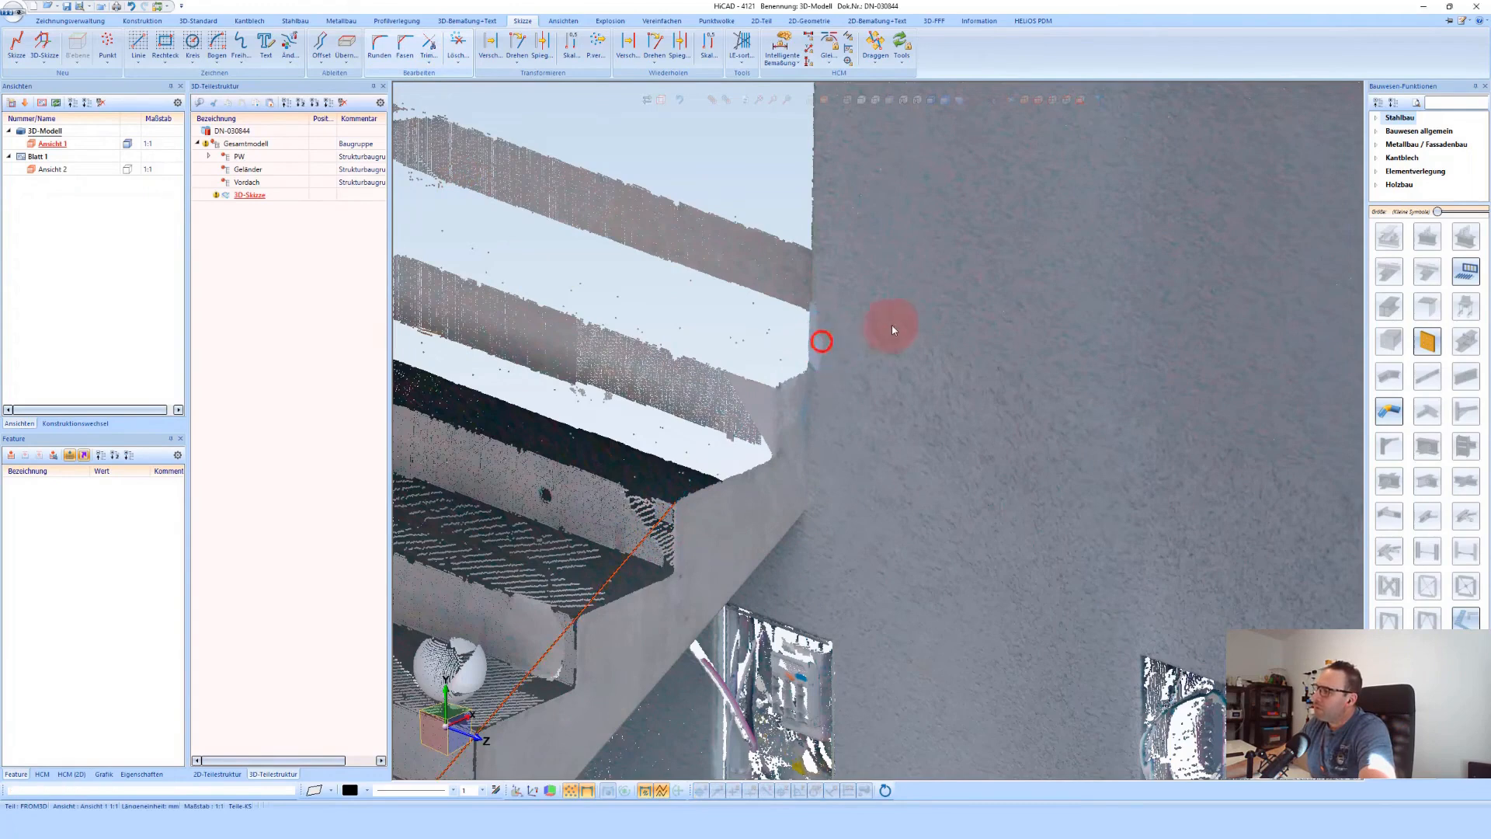
{"action": "middle_click_drag", "start_coordinate": [807, 404], "coordinate": [582, 610]}
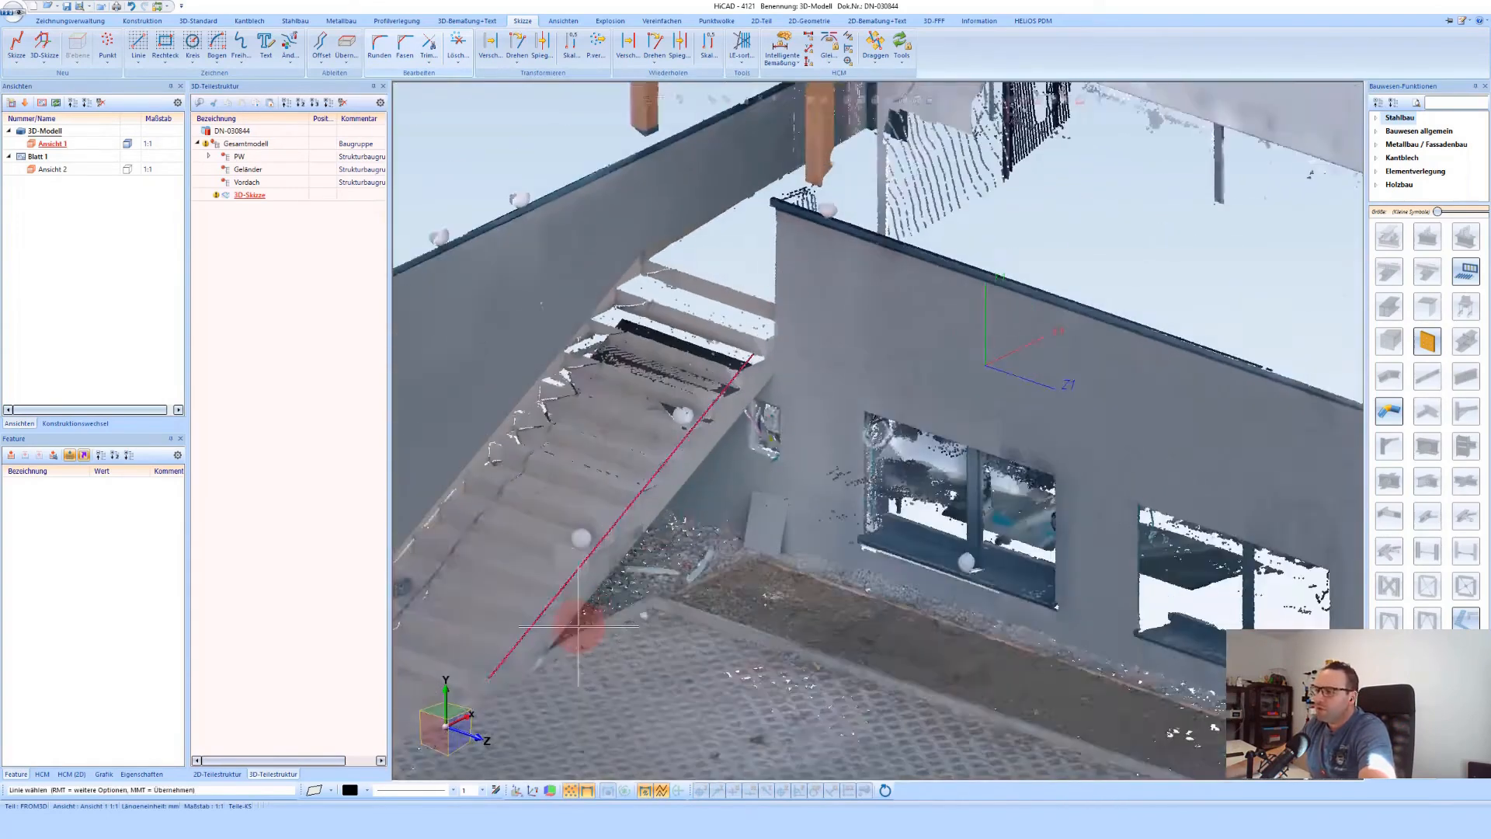
Delete the line drawn along the outer edge of the staircase
{"action": "scroll", "coordinate": [512, 656], "scroll_direction": "up", "scroll_amount": 3}
{"action": "left_click", "coordinate": [457, 45]}
{"action": "left_click", "coordinate": [593, 533]}
{"action": "middle_click", "coordinate": [761, 432]}
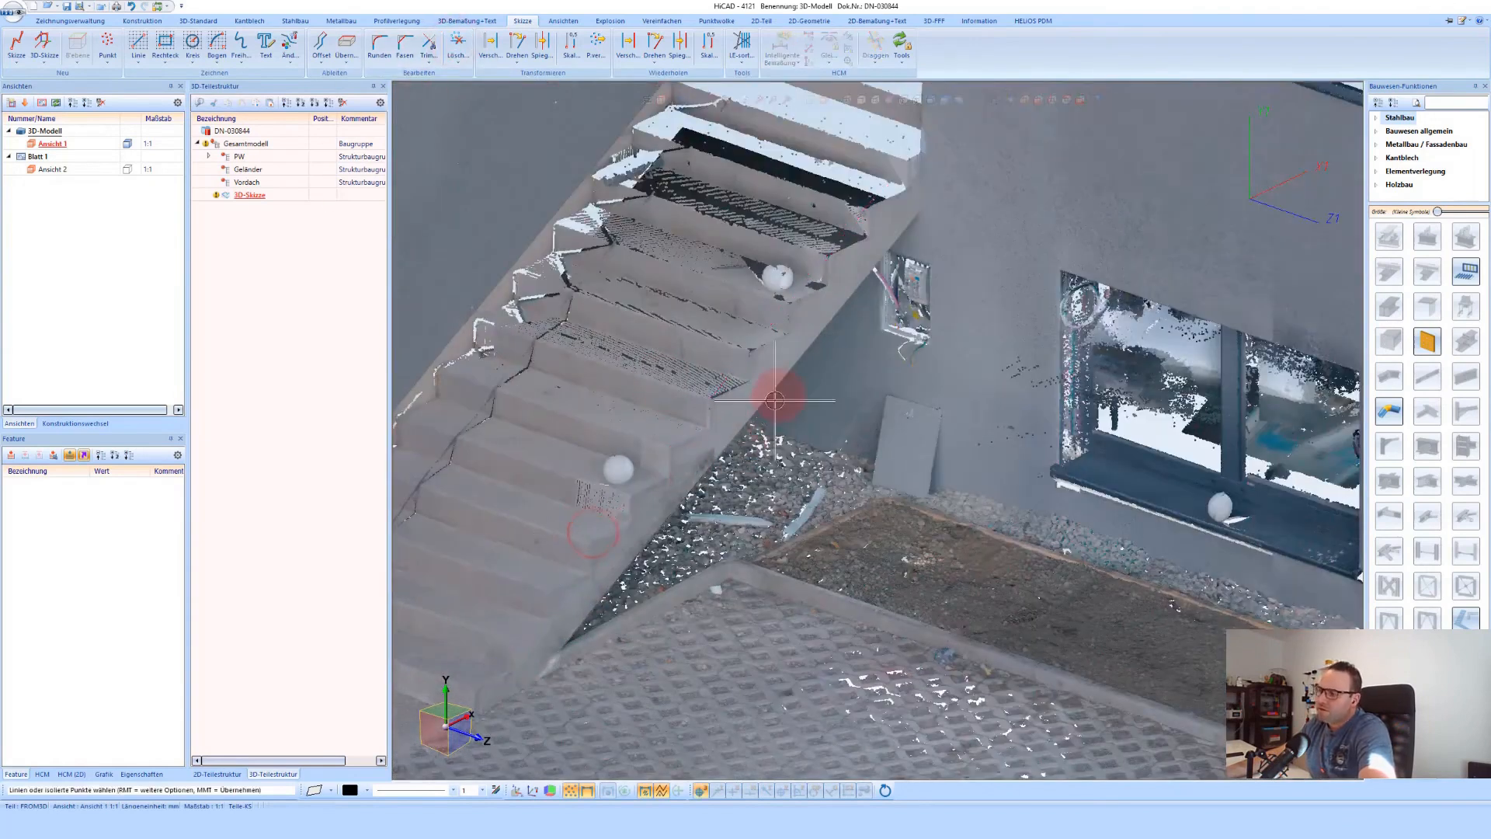
Start a new Linienzug at the scanned point on the outer front corner of the lowest stair step
{"action": "scroll", "coordinate": [779, 397], "scroll_direction": "down", "scroll_amount": 2}
{"action": "left_click", "coordinate": [145, 39]}
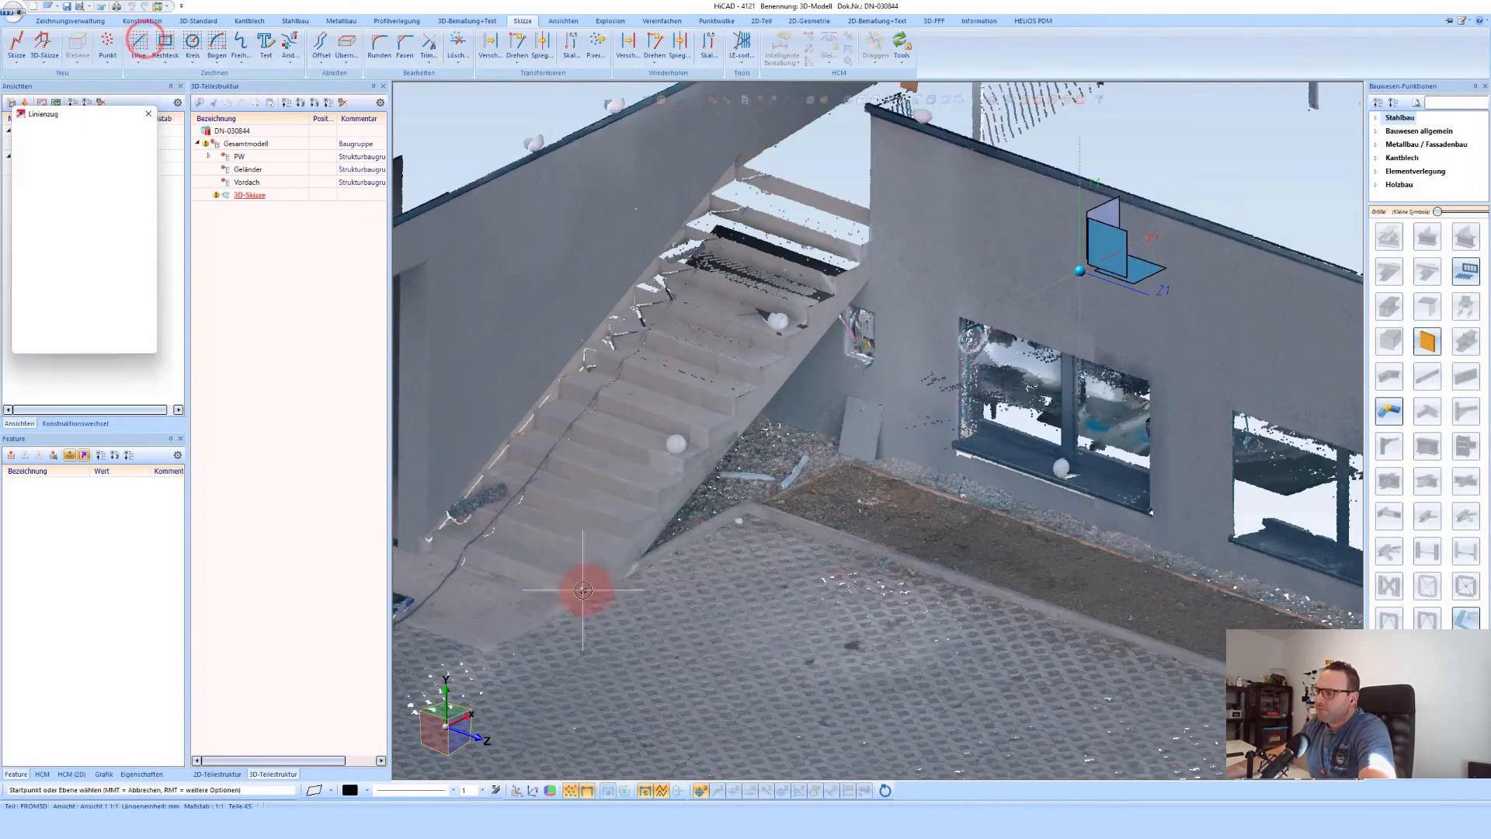
{"action": "scroll", "coordinate": [575, 588], "scroll_direction": "up", "scroll_amount": 5}
{"action": "scroll", "coordinate": [585, 587], "scroll_direction": "up", "scroll_amount": 5}
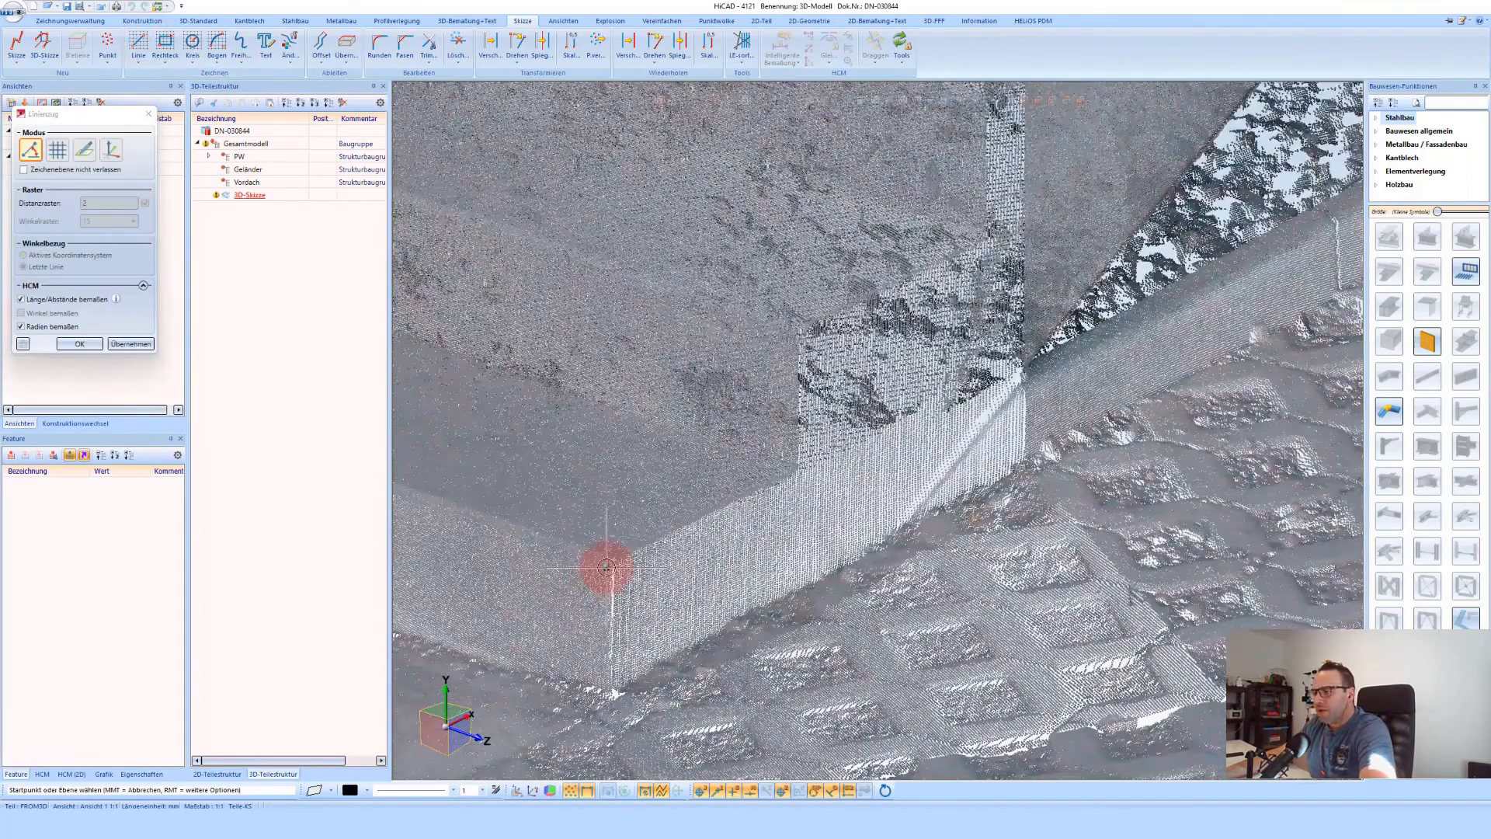
{"action": "left_click", "coordinate": [615, 553]}
{"action": "scroll", "coordinate": [559, 616], "scroll_direction": "up", "scroll_amount": 5}
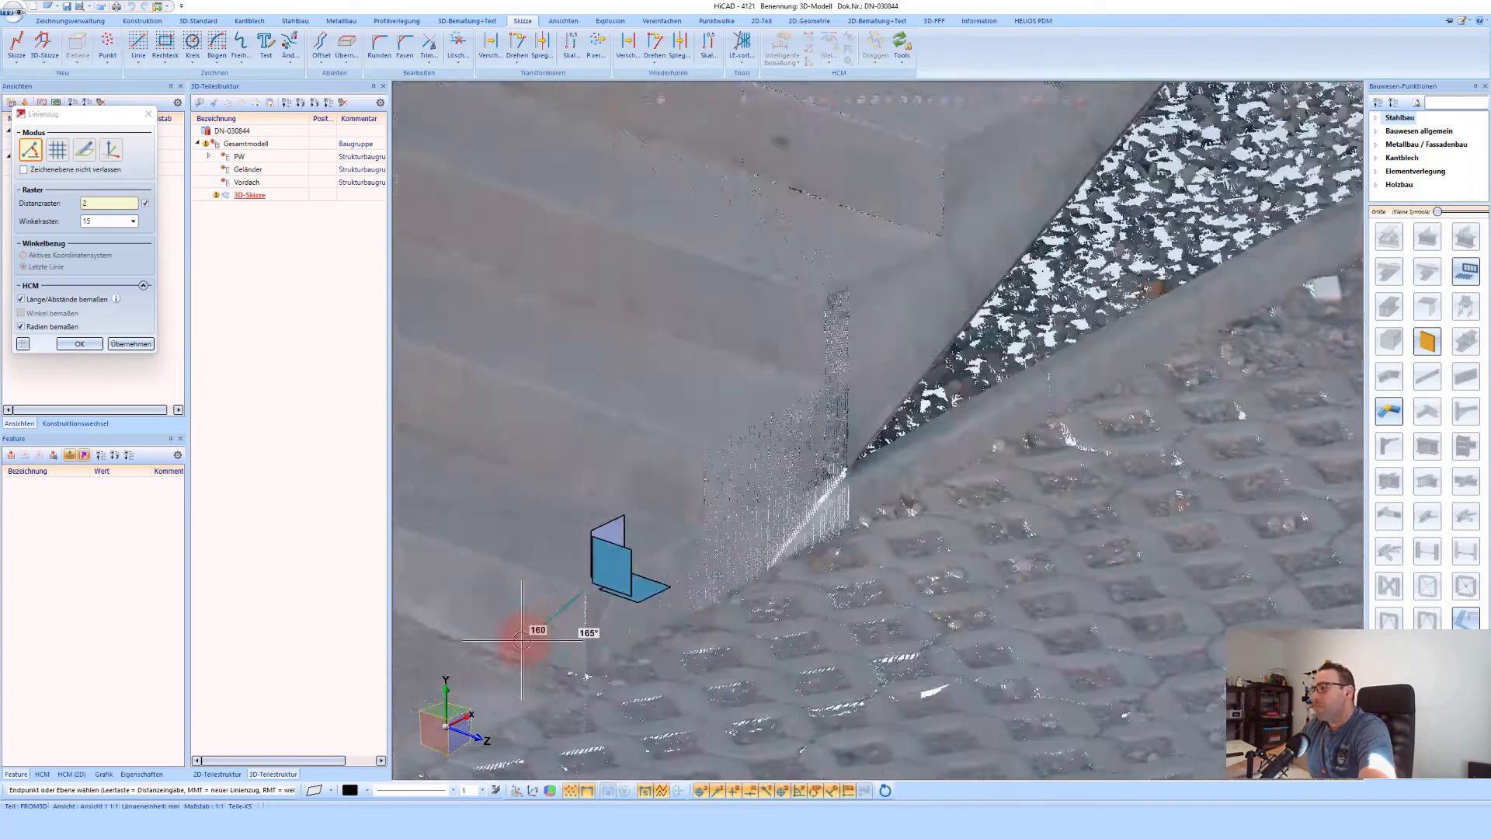
{"action": "type", "text": "0"}
End the line at the outer front corner of the step closest to the adjoining building wall
{"action": "scroll", "coordinate": [559, 619], "scroll_direction": "down", "scroll_amount": 10}
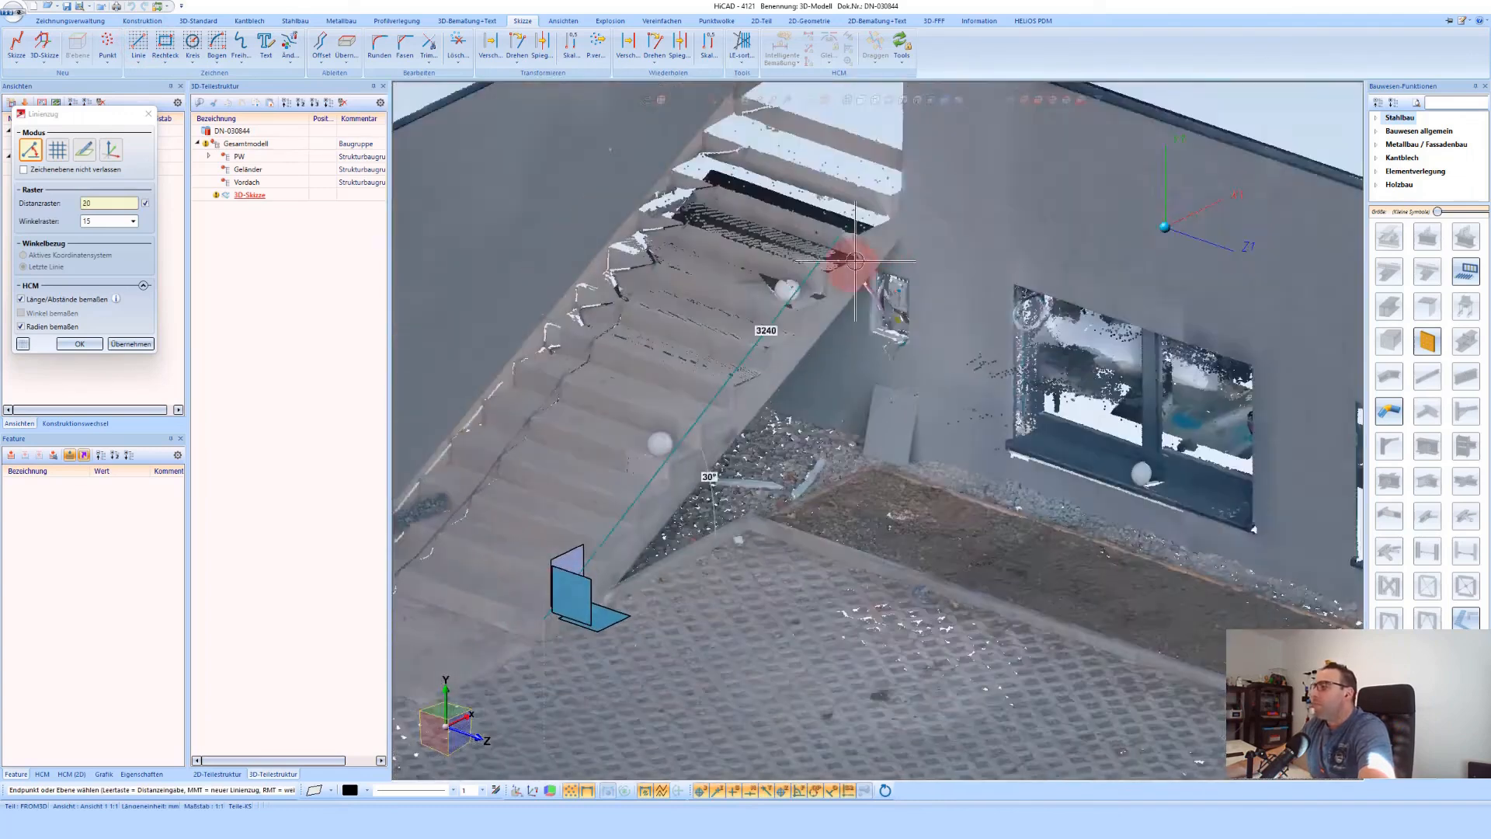
{"action": "scroll", "coordinate": [892, 193], "scroll_direction": "up", "scroll_amount": 6}
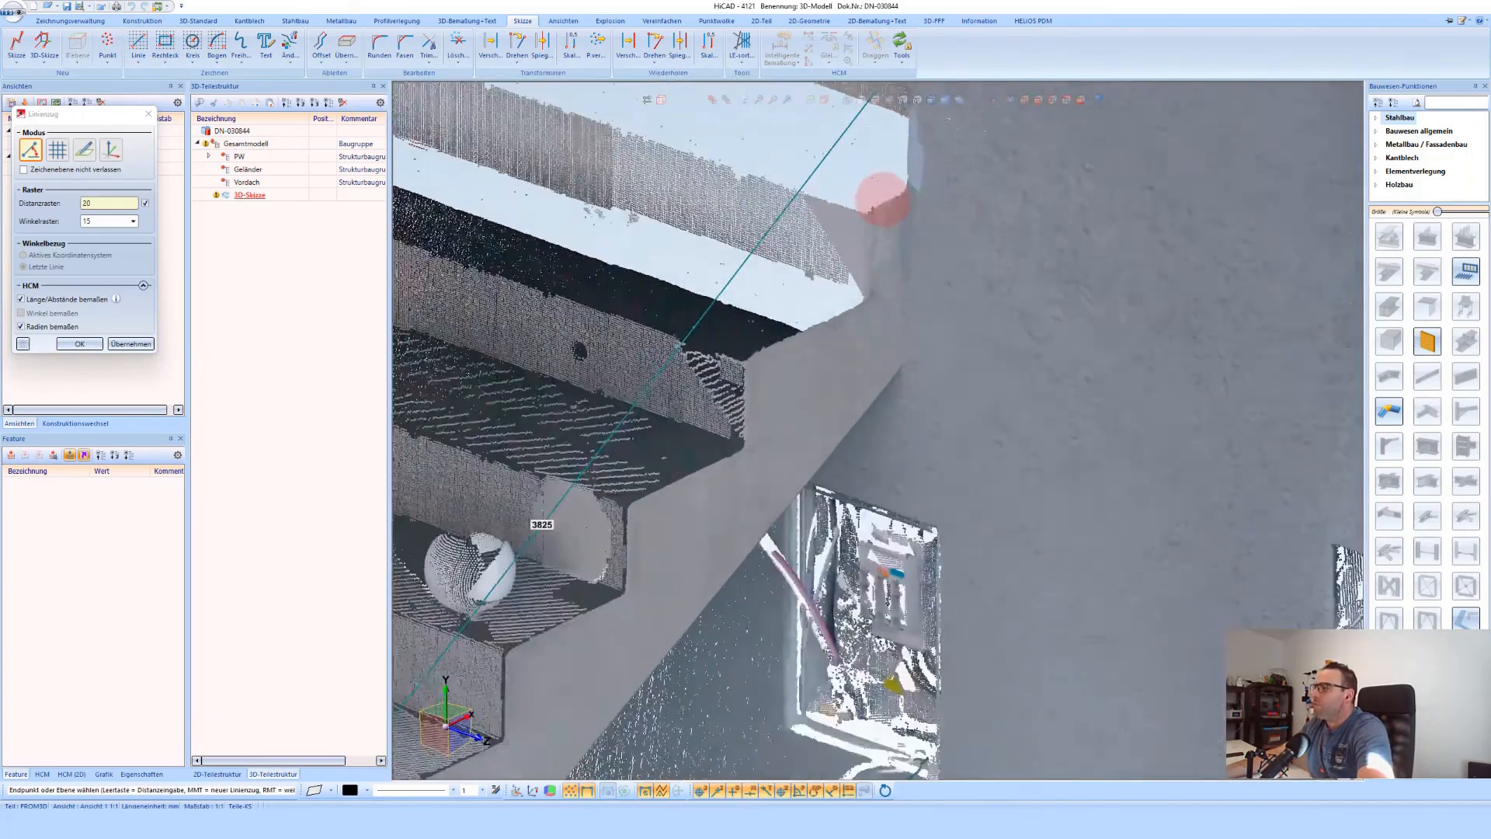
{"action": "scroll", "coordinate": [883, 199], "scroll_direction": "up", "scroll_amount": 5}
{"action": "key", "text": "BackSpace"}
{"action": "left_click", "coordinate": [852, 228]}
{"action": "left_click", "coordinate": [852, 228]}
{"action": "scroll", "coordinate": [796, 243], "scroll_direction": "up", "scroll_amount": 3}
{"action": "middle_click", "coordinate": [845, 289]}
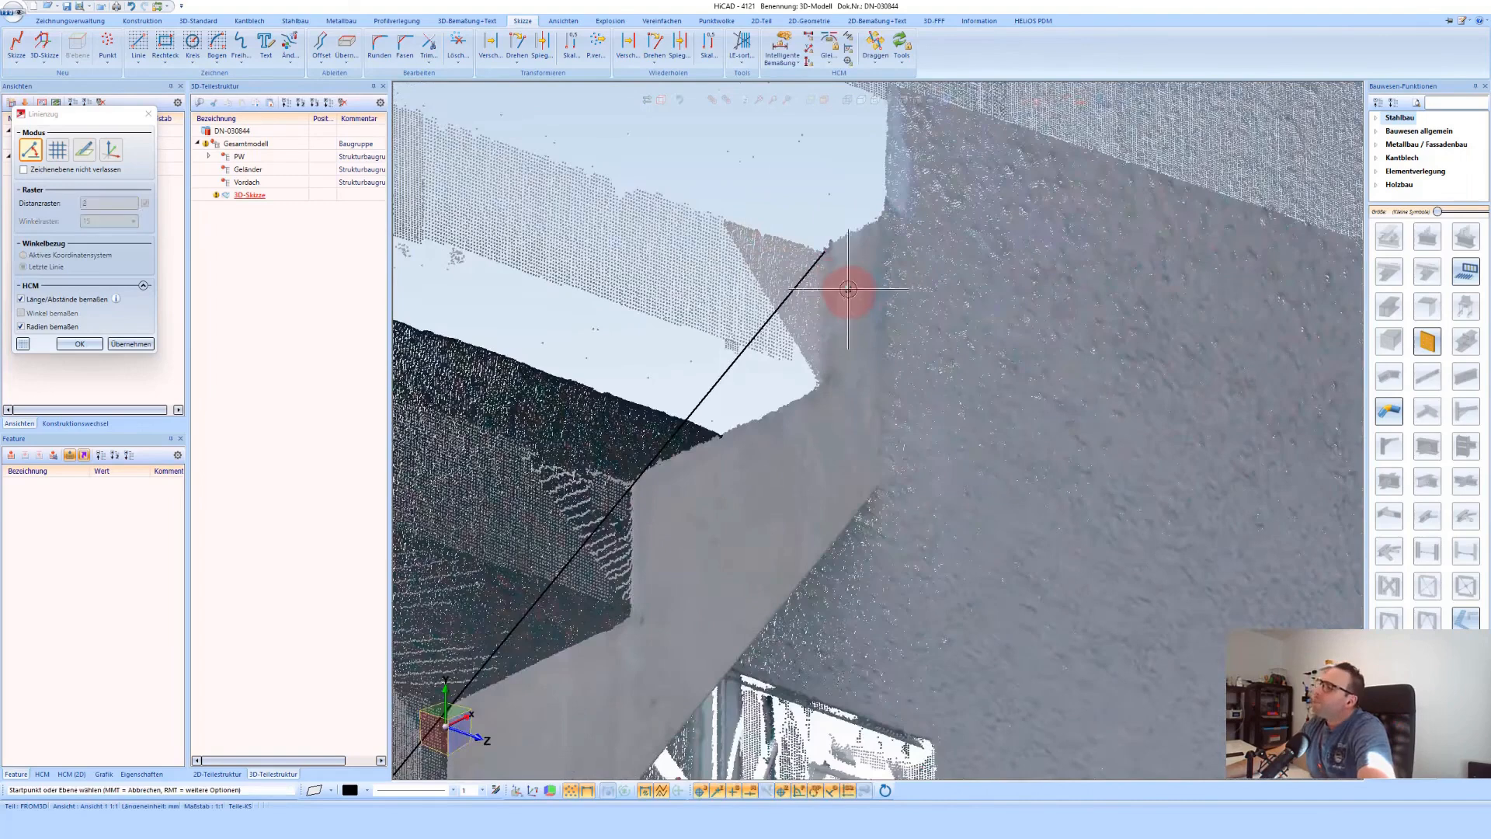
Extend the upper end of the stair line to a point-cloud point on the edge of the adjoining wall
{"action": "middle_click_drag", "start_coordinate": [846, 292], "coordinate": [787, 176]}
{"action": "middle_click", "coordinate": [788, 176]}
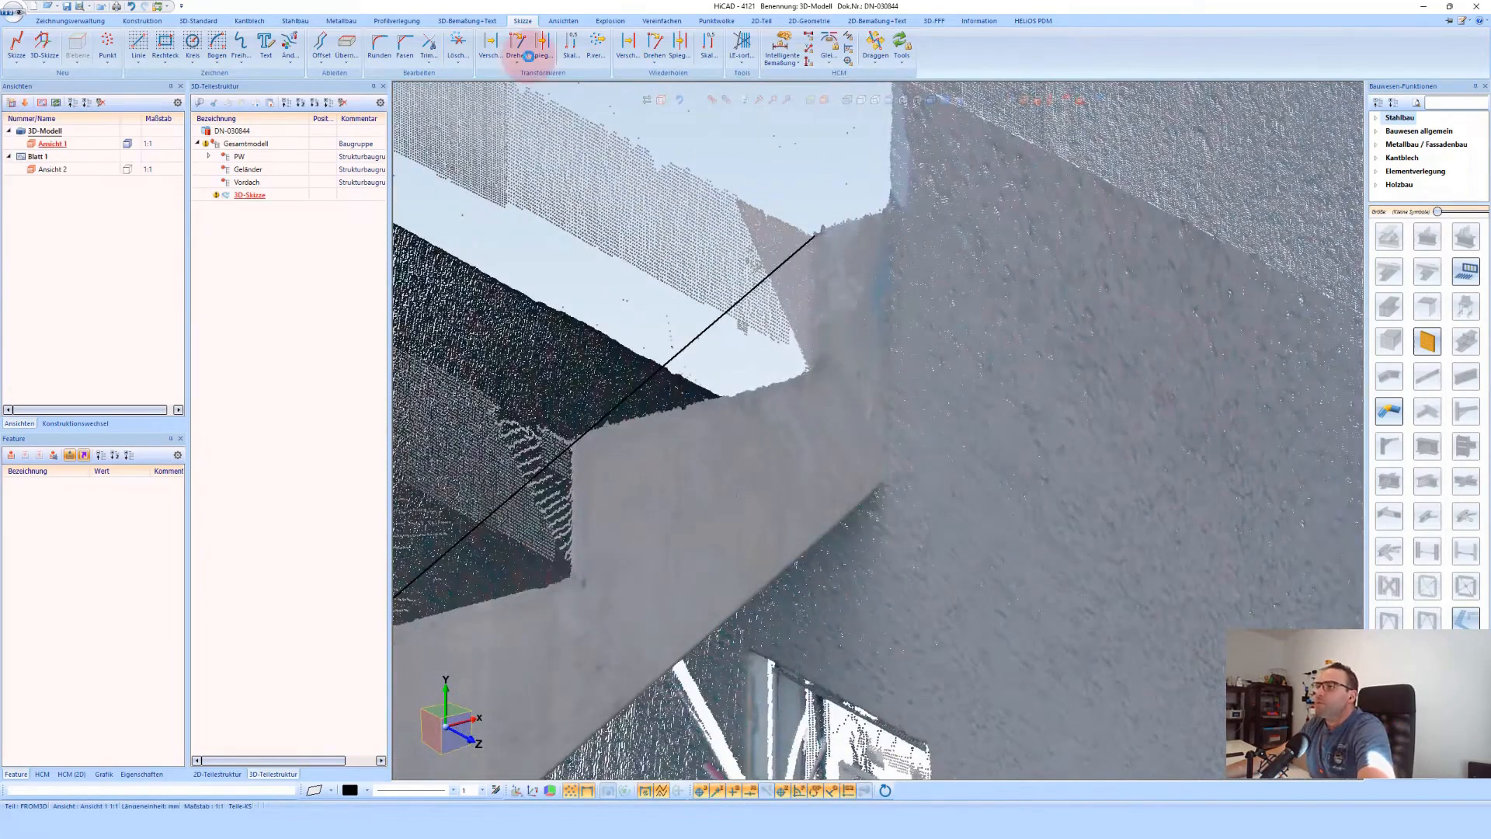
{"action": "left_click", "coordinate": [429, 48]}
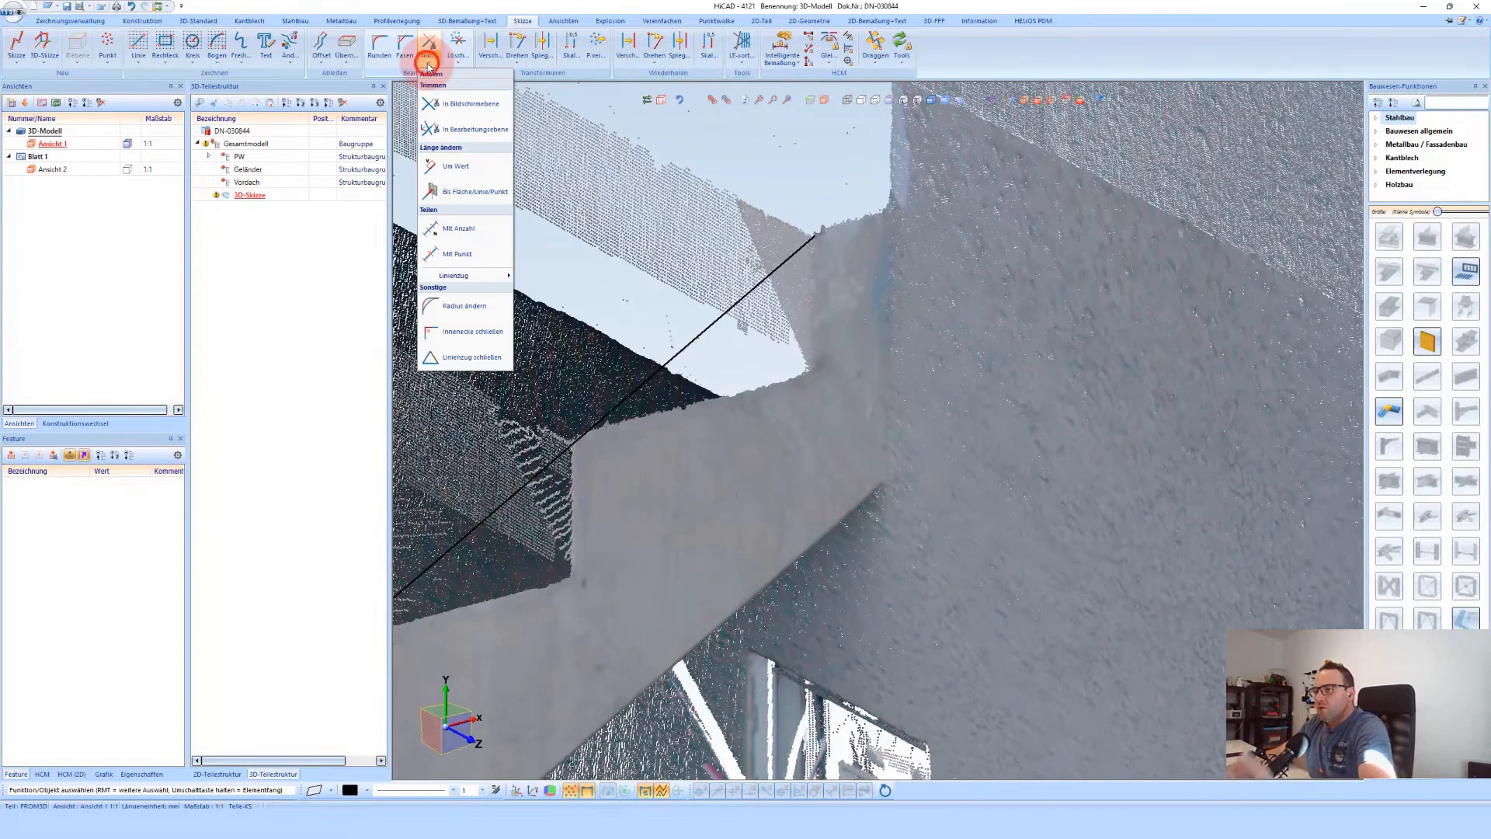
{"action": "left_click", "coordinate": [460, 189]}
{"action": "left_click", "coordinate": [790, 251]}
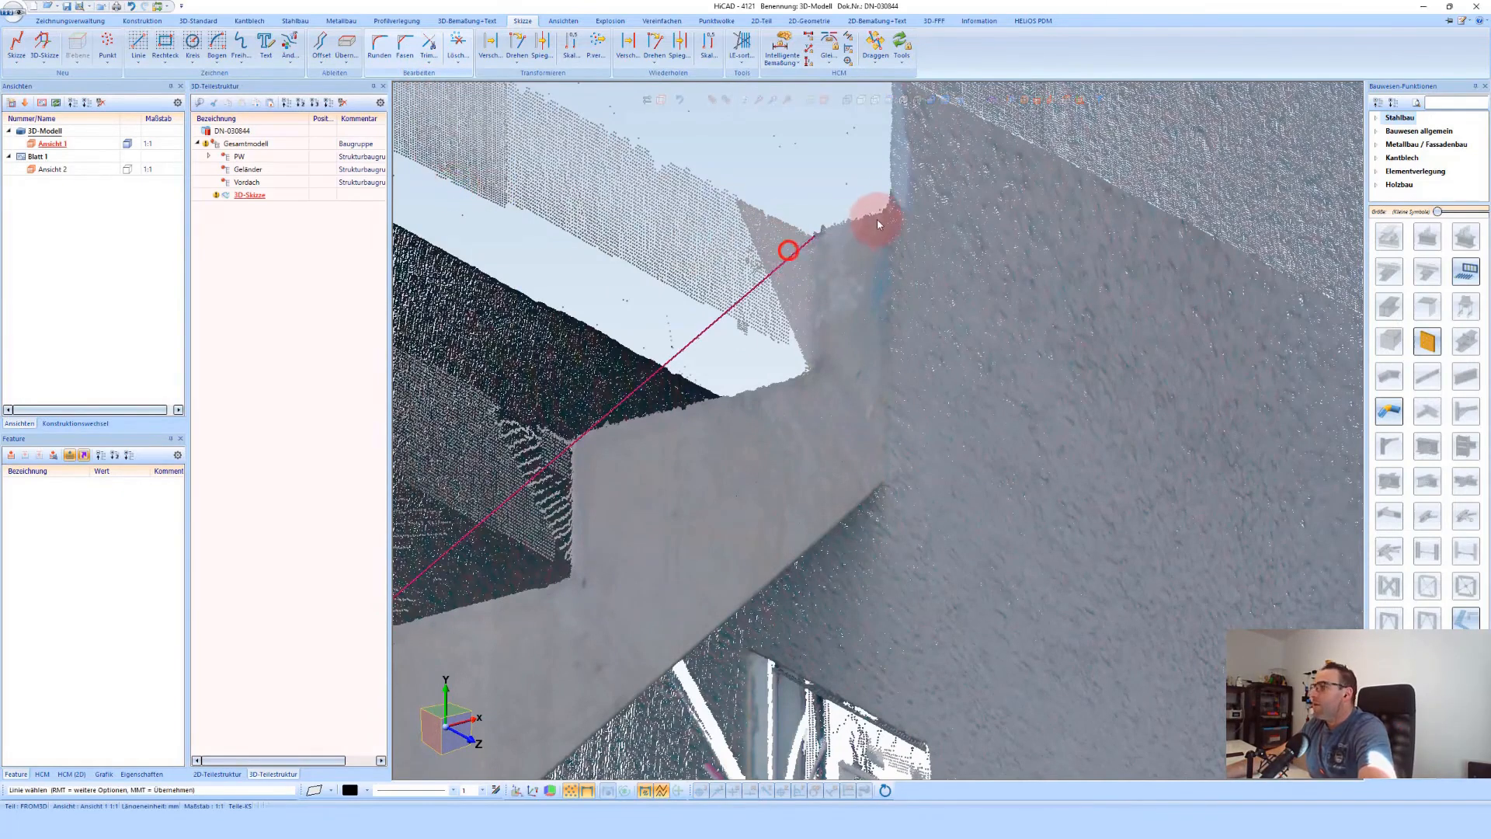
{"action": "left_click", "coordinate": [902, 185]}
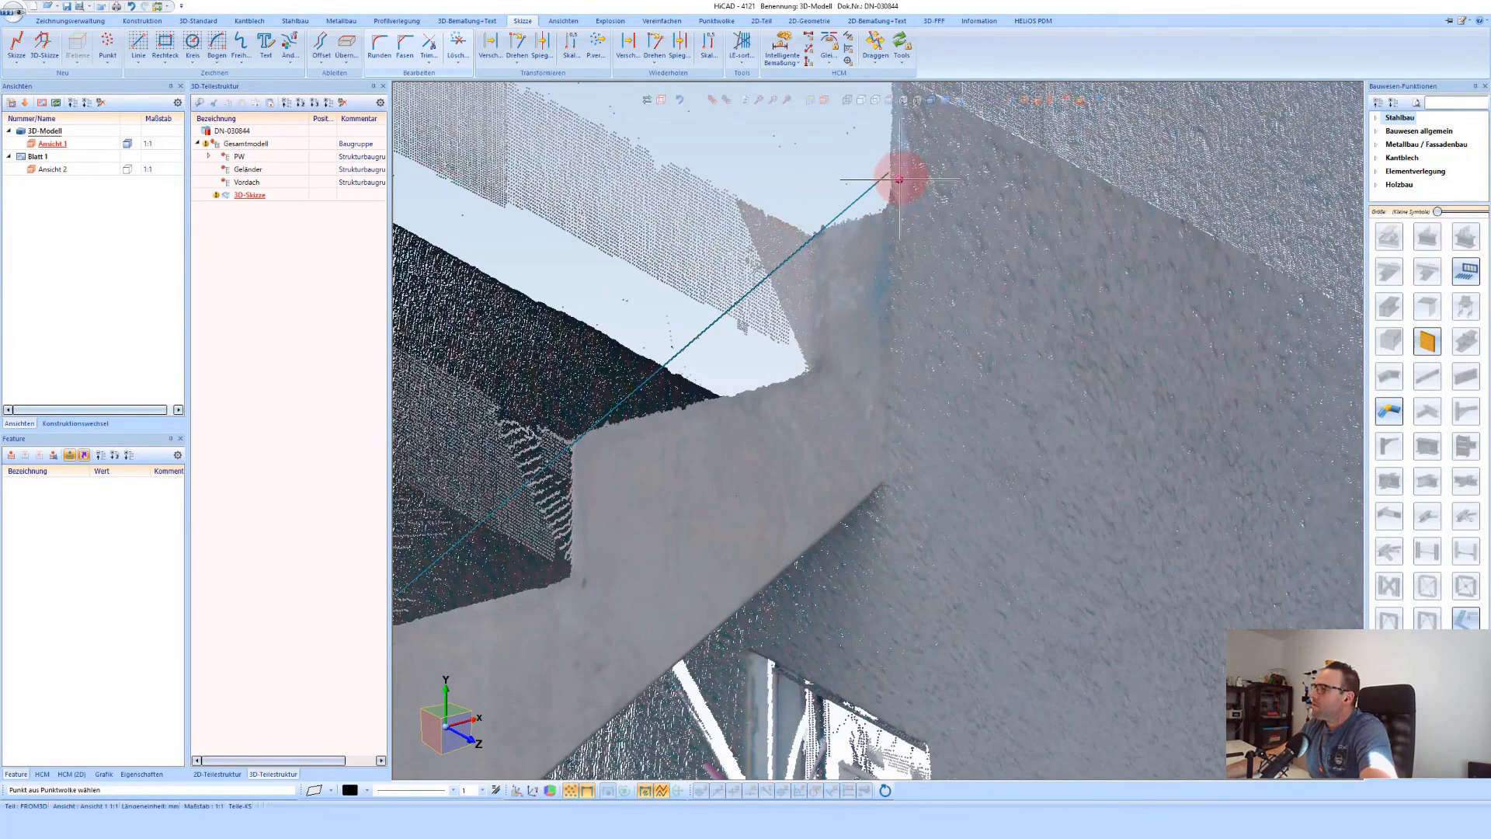
{"action": "left_click", "coordinate": [897, 183]}
{"action": "scroll", "coordinate": [916, 205], "scroll_direction": "down", "scroll_amount": 4}
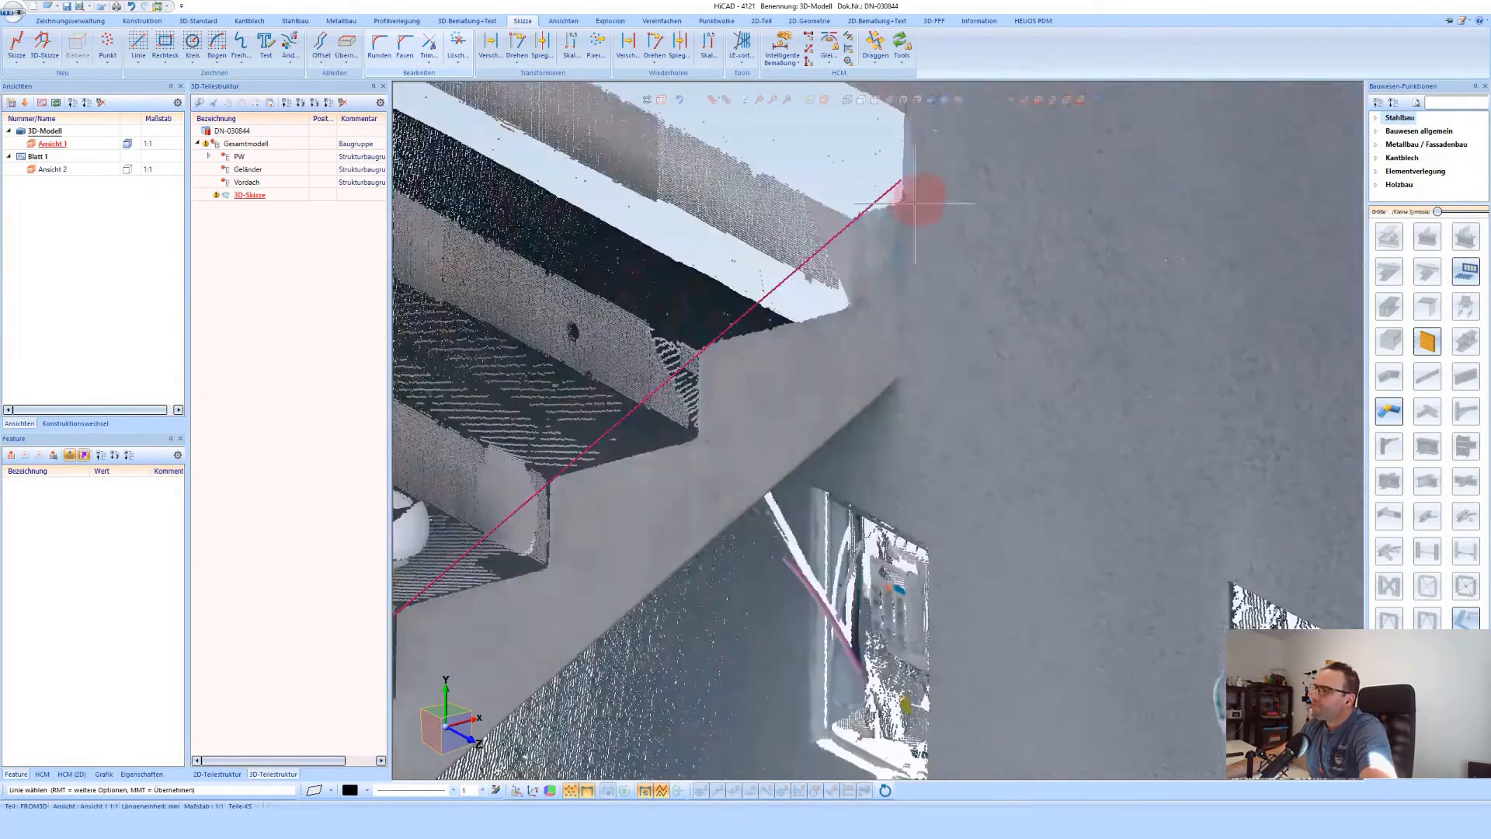
{"action": "scroll", "coordinate": [936, 244], "scroll_direction": "down", "scroll_amount": 5}
{"action": "middle_click", "coordinate": [643, 446]}
{"action": "middle_click_drag", "start_coordinate": [643, 446], "coordinate": [731, 332]}
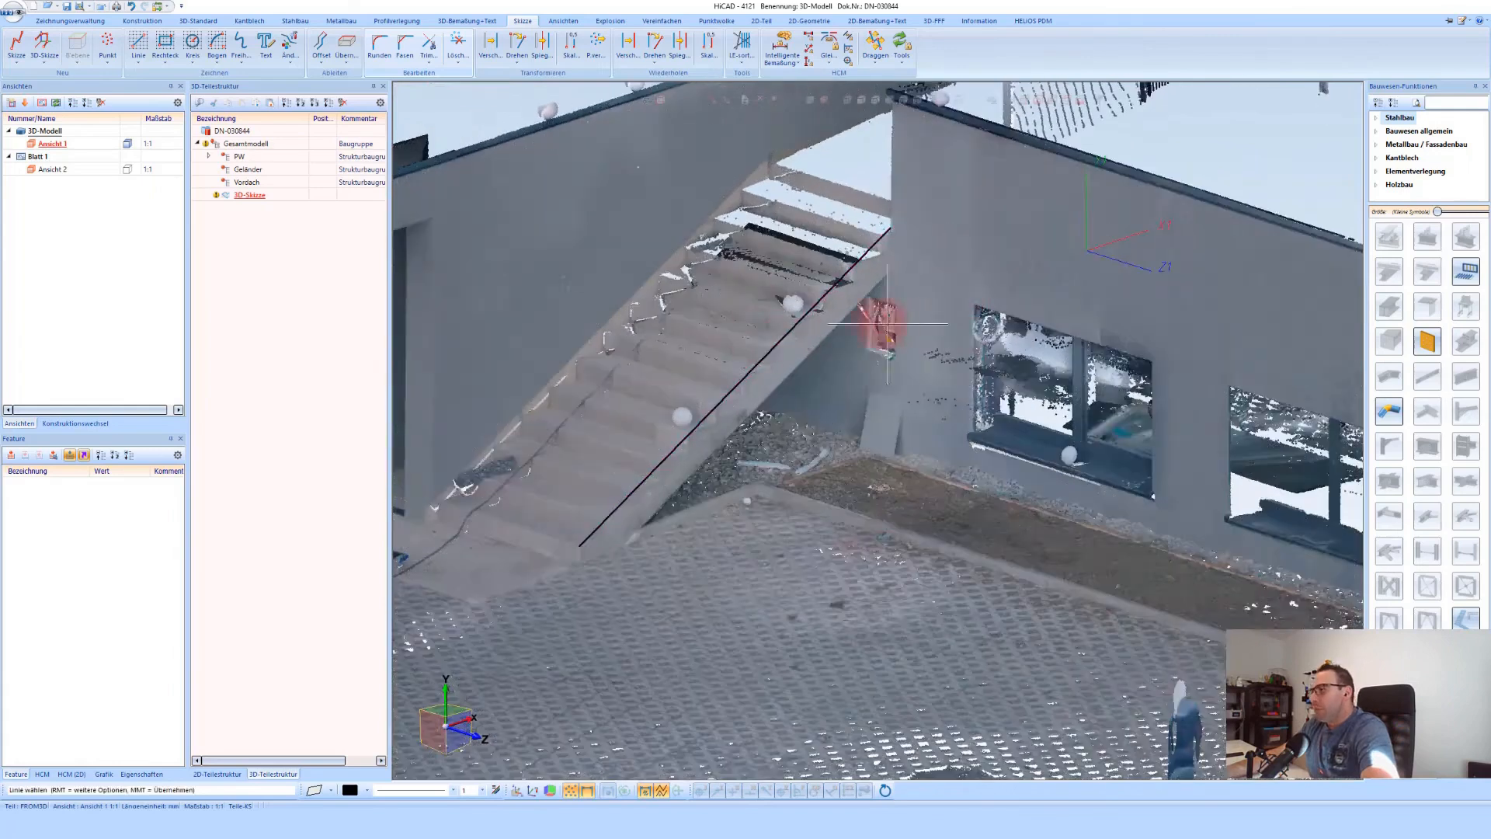
{"action": "middle_click_drag", "start_coordinate": [888, 324], "coordinate": [597, 449]}
{"action": "scroll", "coordinate": [540, 464], "scroll_direction": "up", "scroll_amount": 1}
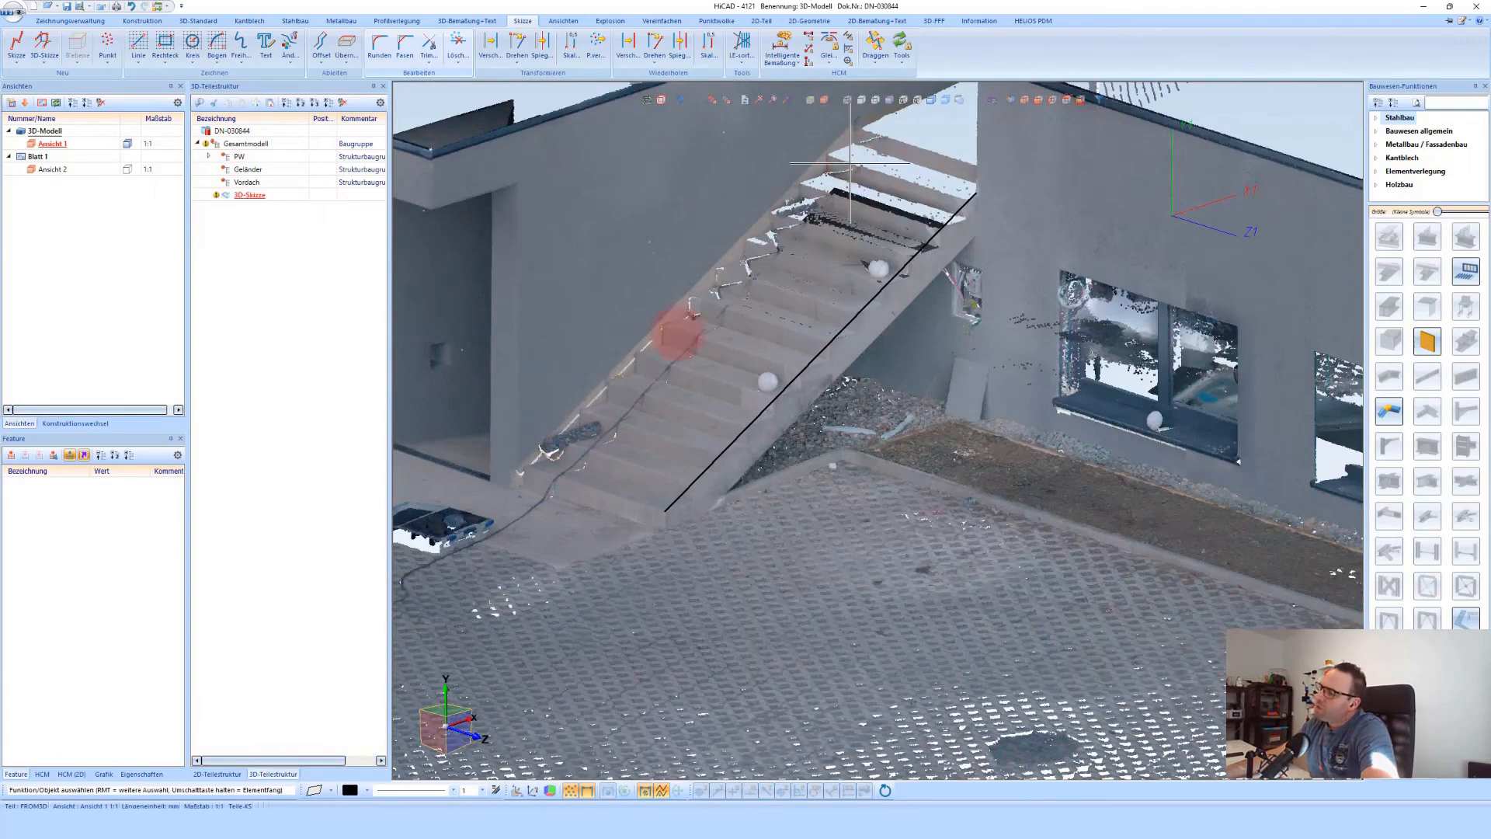
Copy the 3D sketch with the stair line from the lowest step's outer front corner to the same step's front corner at the opposite wall
{"action": "scroll", "coordinate": [850, 164], "scroll_direction": "down", "scroll_amount": 2}
{"action": "scroll", "coordinate": [572, 410], "scroll_direction": "up", "scroll_amount": 3}
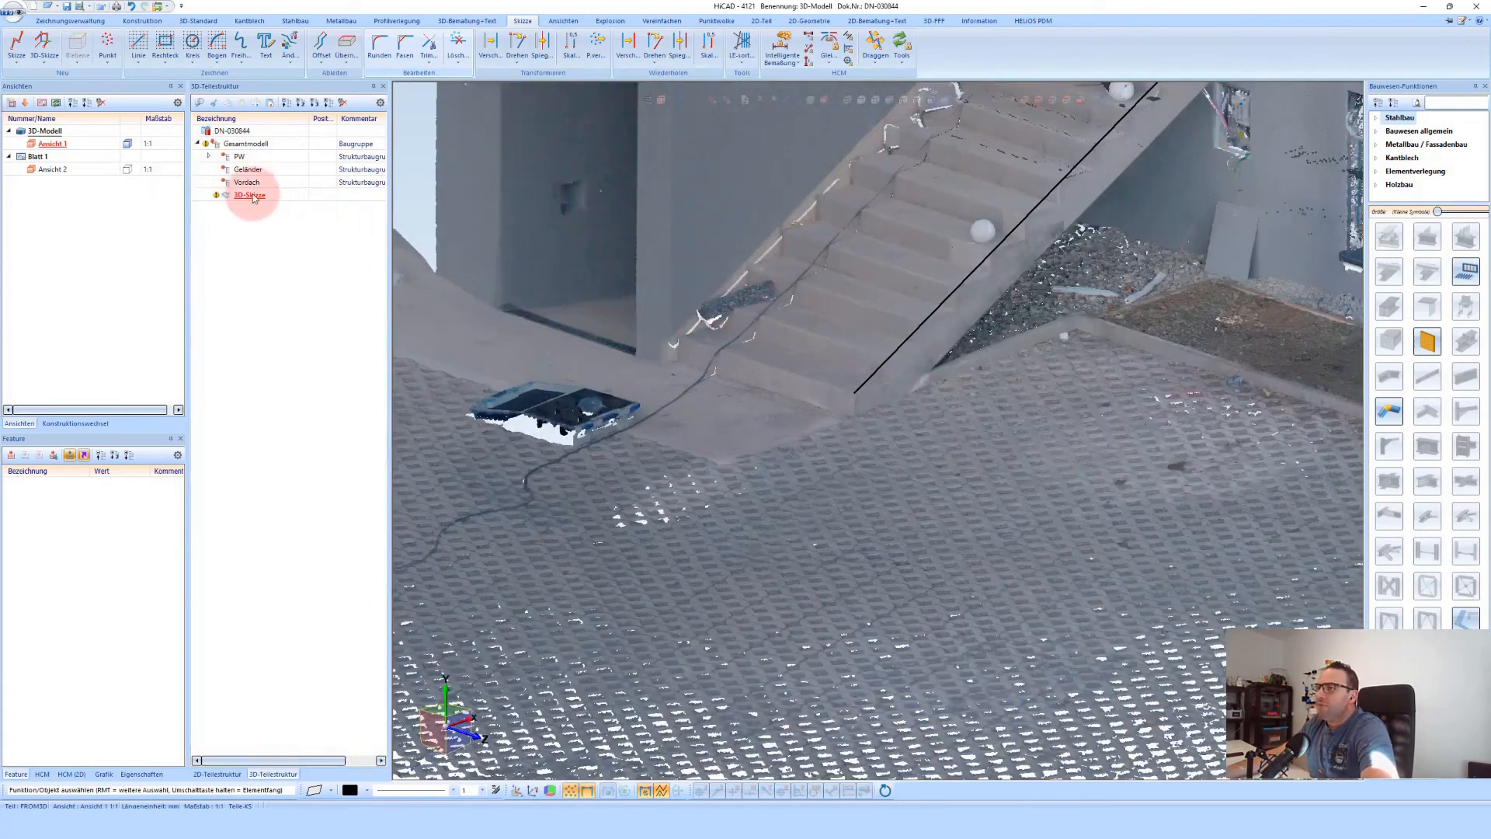
{"action": "right_click", "coordinate": [253, 195]}
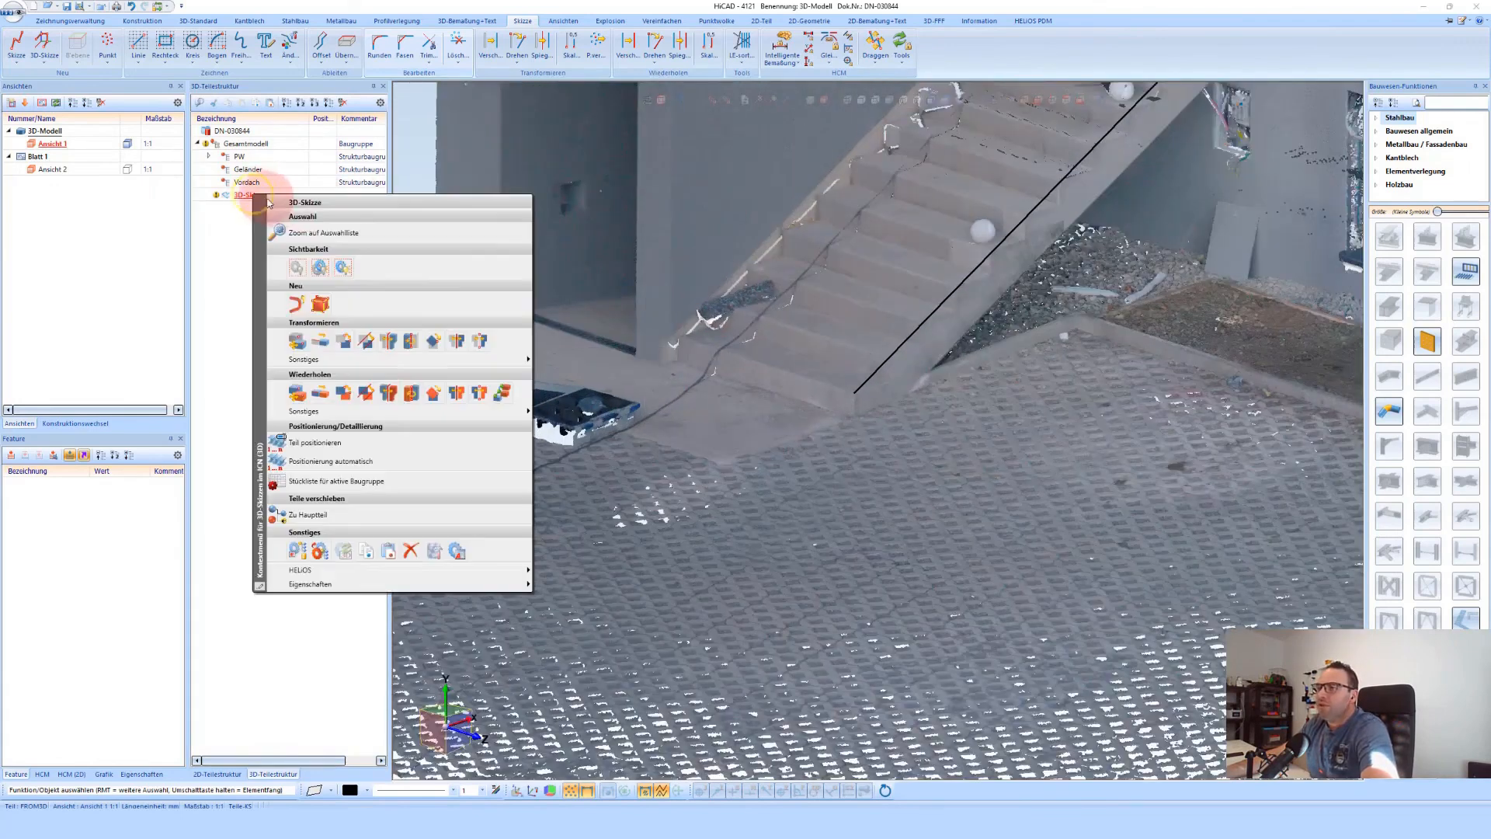
{"action": "left_click", "coordinate": [294, 397]}
{"action": "left_click", "coordinate": [859, 397]}
{"action": "left_click", "coordinate": [897, 501]}
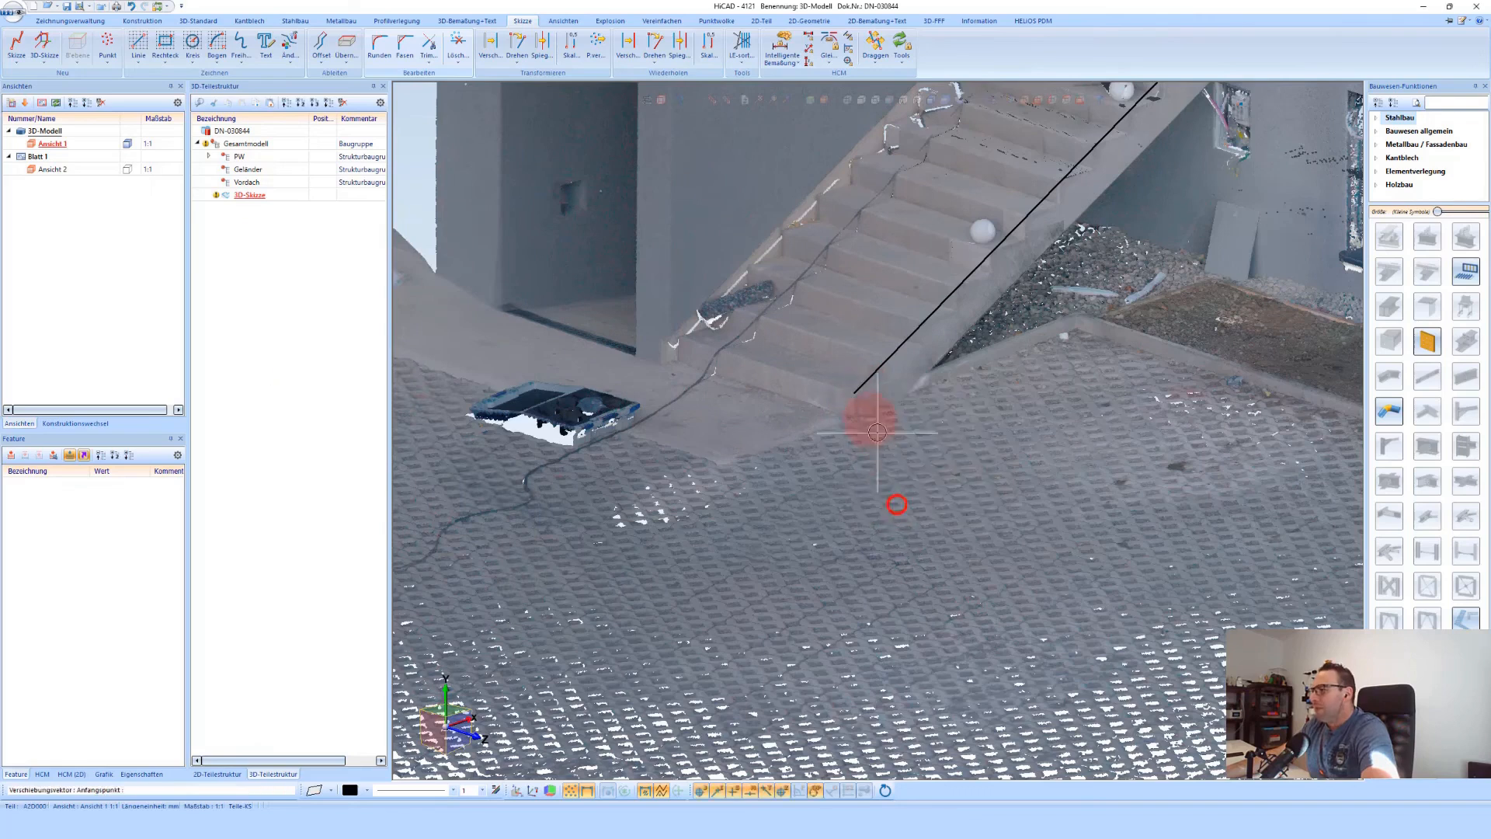
{"action": "left_click", "coordinate": [858, 398]}
{"action": "scroll", "coordinate": [716, 334], "scroll_direction": "up", "scroll_amount": 4}
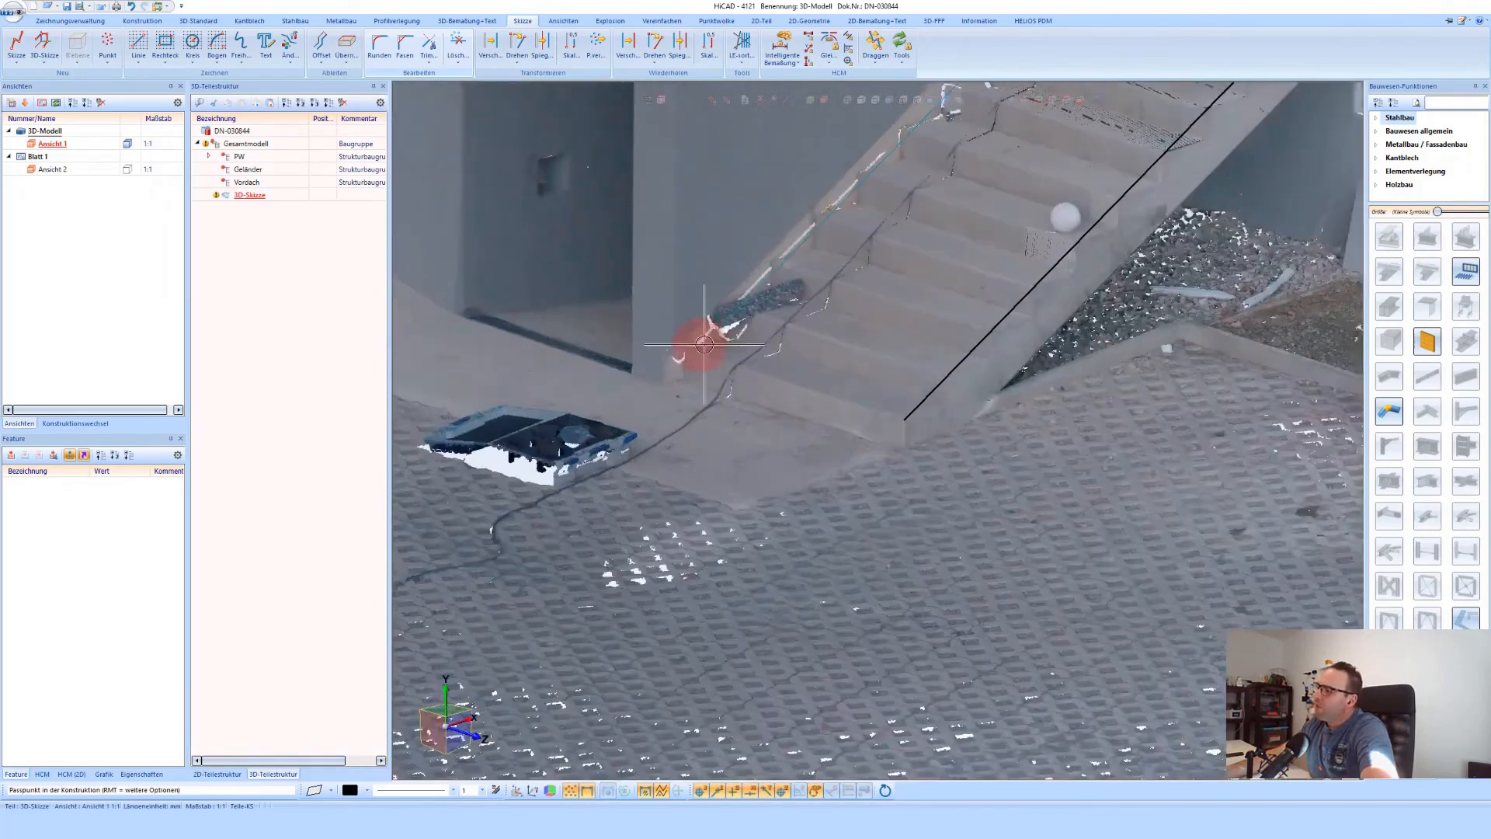
{"action": "scroll", "coordinate": [680, 349], "scroll_direction": "up", "scroll_amount": 5}
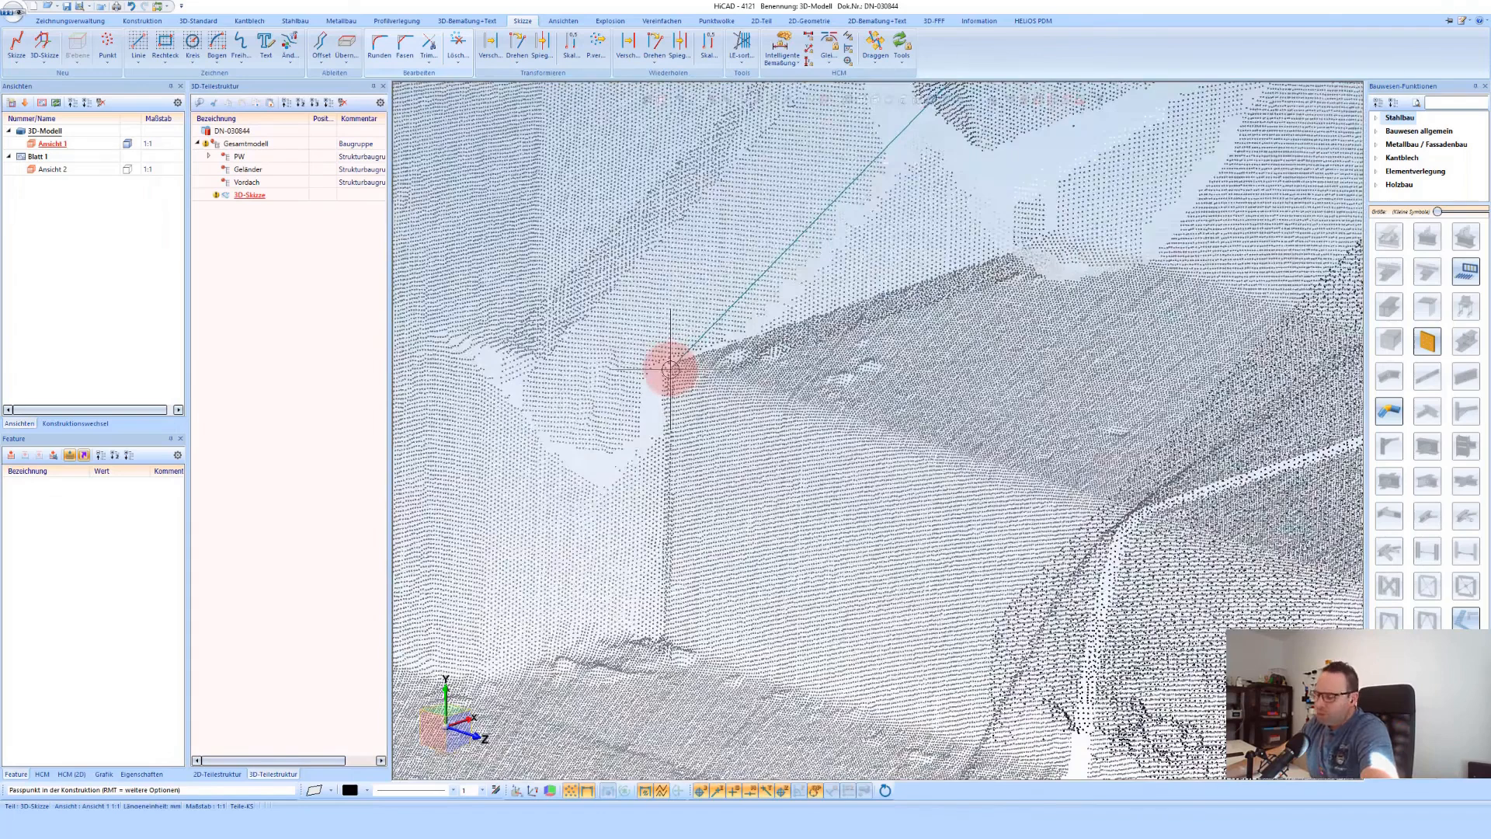
{"action": "left_click", "coordinate": [672, 370]}
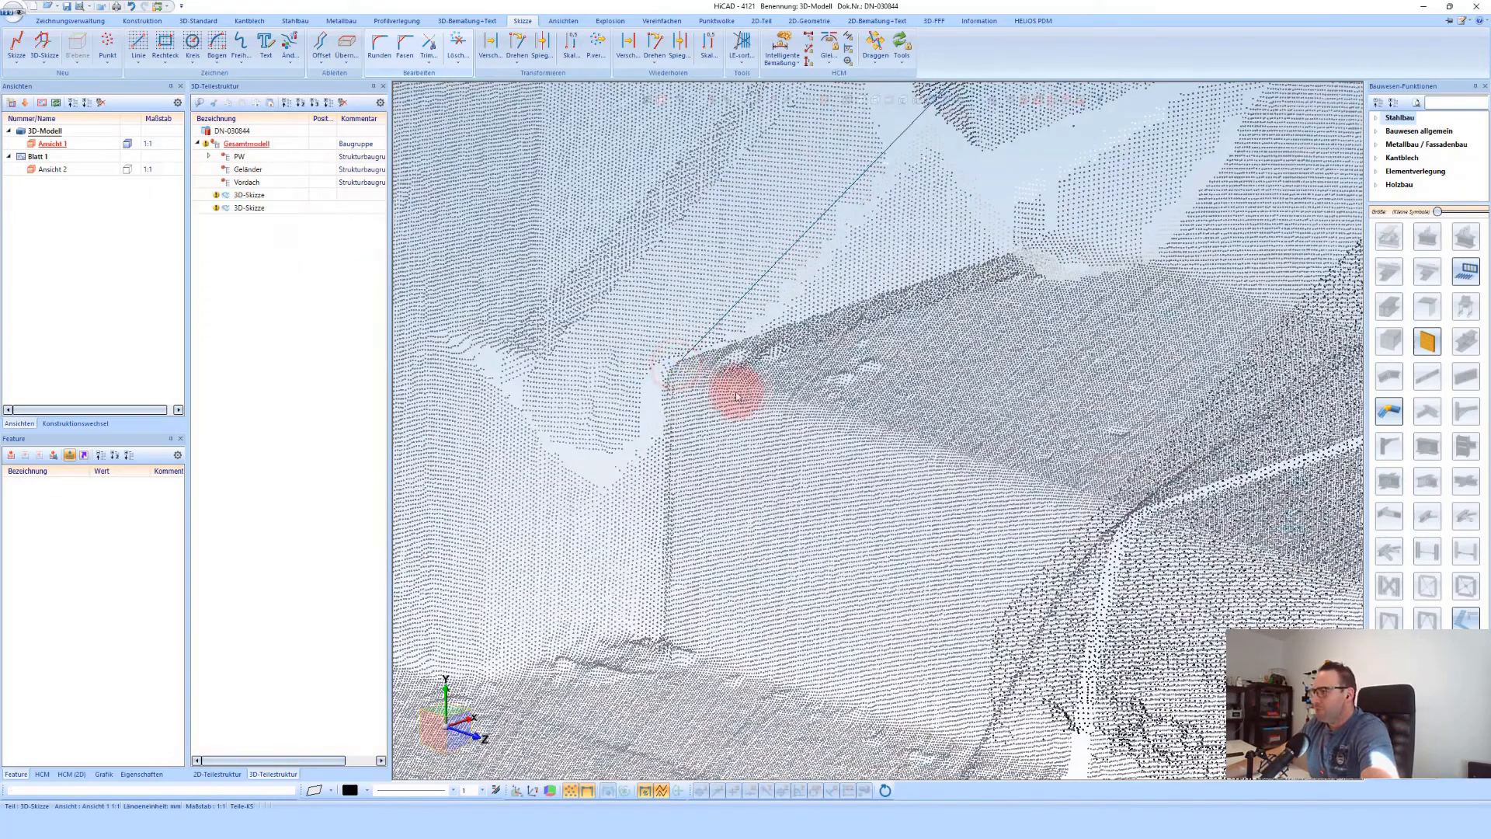
{"action": "scroll", "coordinate": [745, 398], "scroll_direction": "down", "scroll_amount": 8}
{"action": "mouse_move", "coordinate": [745, 397]}
{"action": "middle_mouse_down"}
{"action": "mouse_move", "coordinate": [709, 407]}
{"action": "mouse_move", "coordinate": [766, 376]}
{"action": "mouse_move", "coordinate": [780, 385]}
{"action": "mouse_move", "coordinate": [785, 364]}
{"action": "mouse_move", "coordinate": [818, 379]}
{"action": "mouse_move", "coordinate": [773, 393]}
{"action": "mouse_move", "coordinate": [768, 365]}
{"action": "middle_mouse_up"}
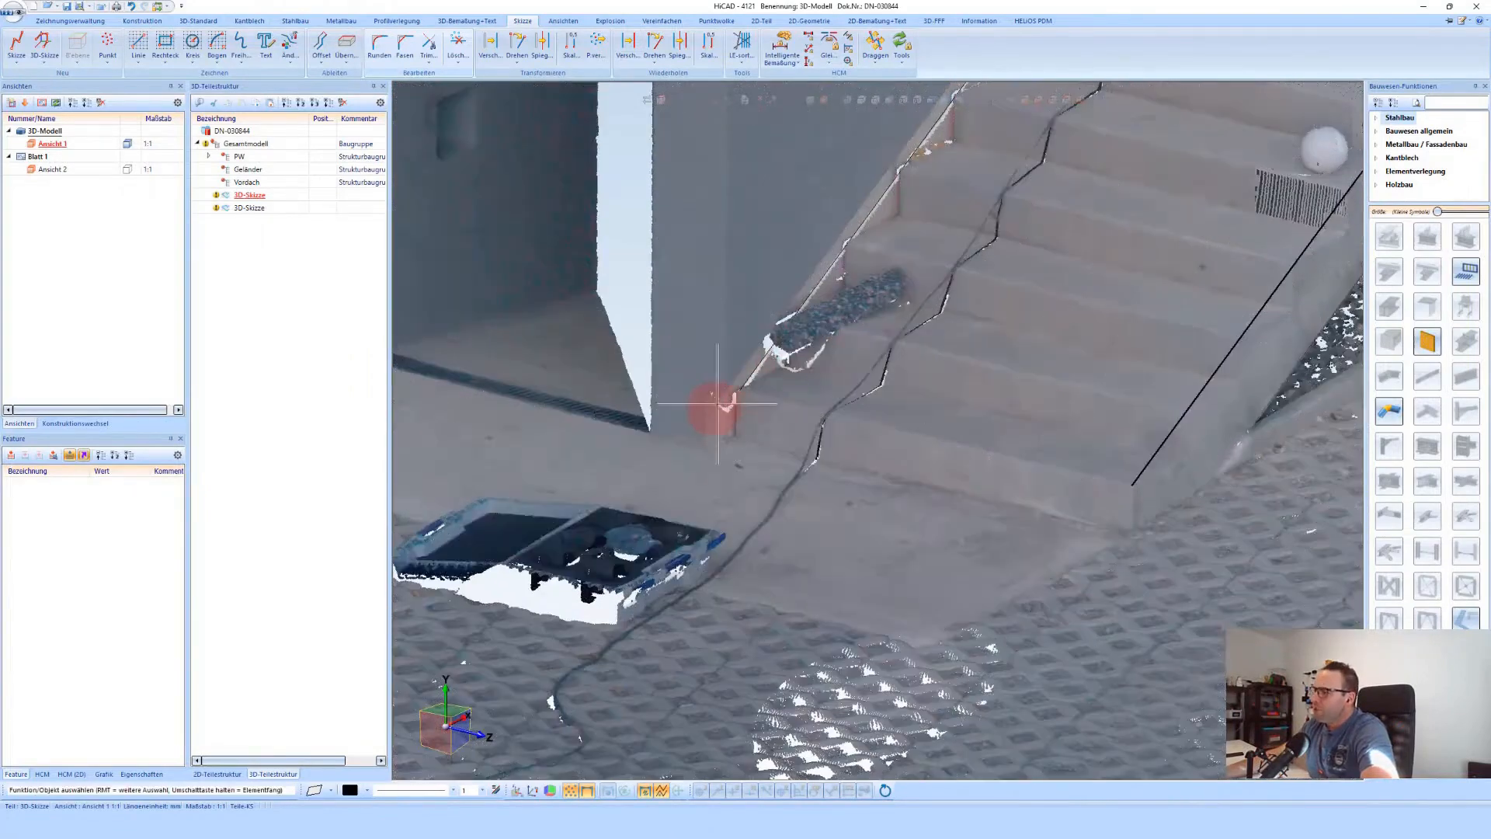
{"action": "scroll", "coordinate": [717, 403], "scroll_direction": "down", "scroll_amount": 8}
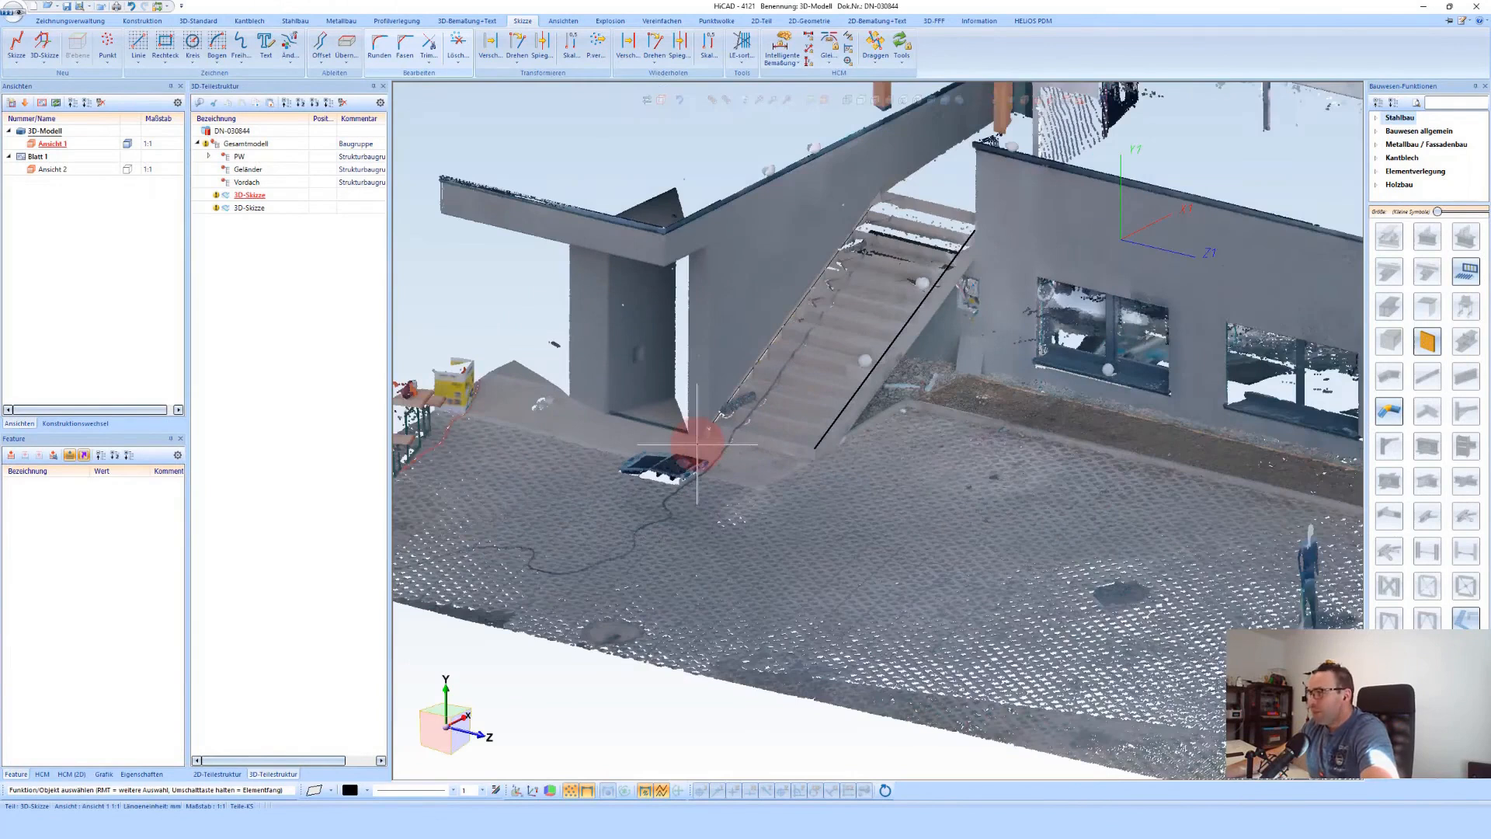
{"action": "scroll", "coordinate": [905, 171], "scroll_direction": "up", "scroll_amount": 5}
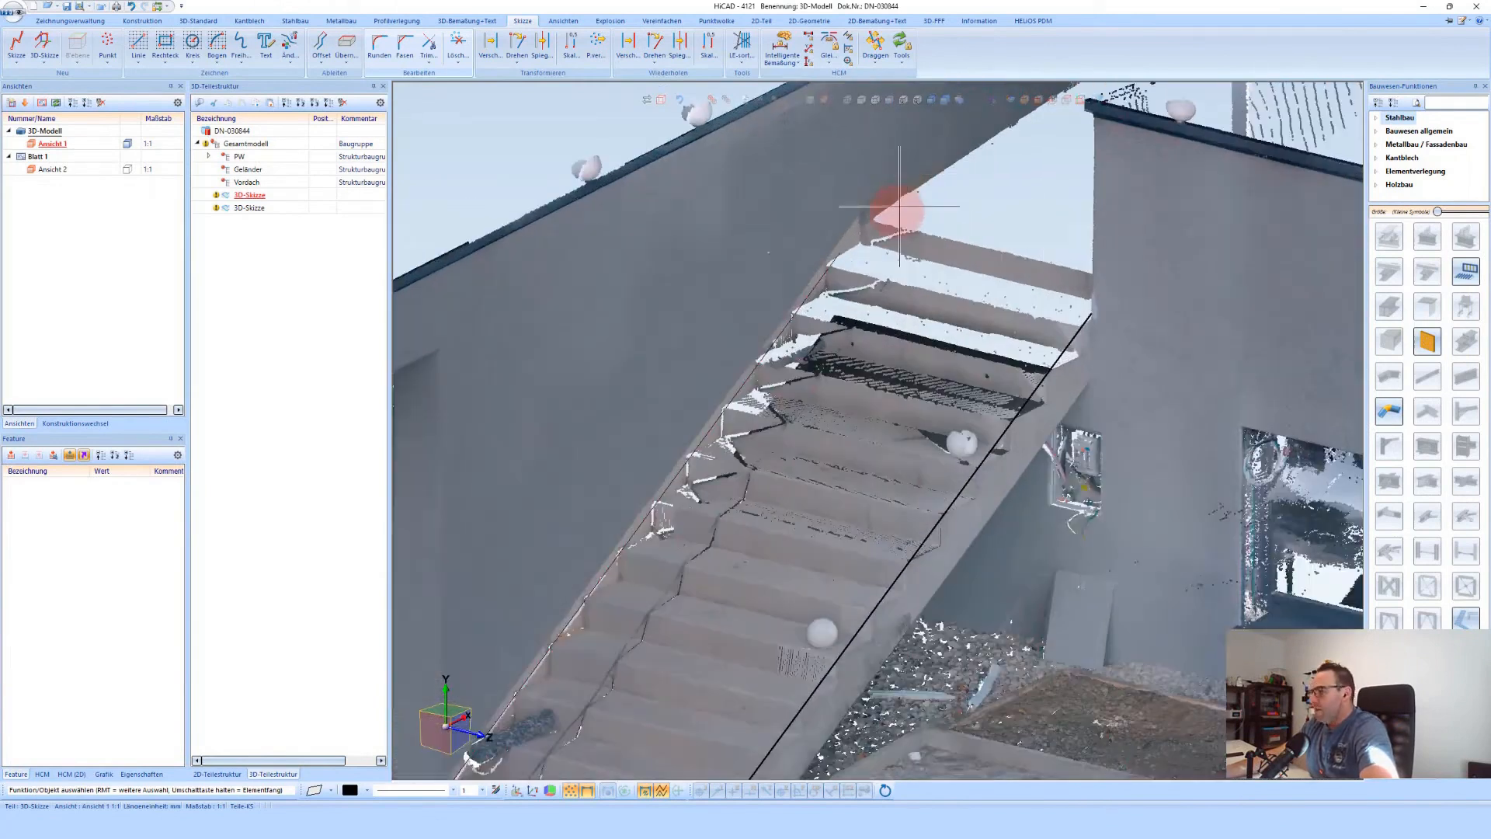
{"action": "scroll", "coordinate": [748, 380], "scroll_direction": "down", "scroll_amount": 4}
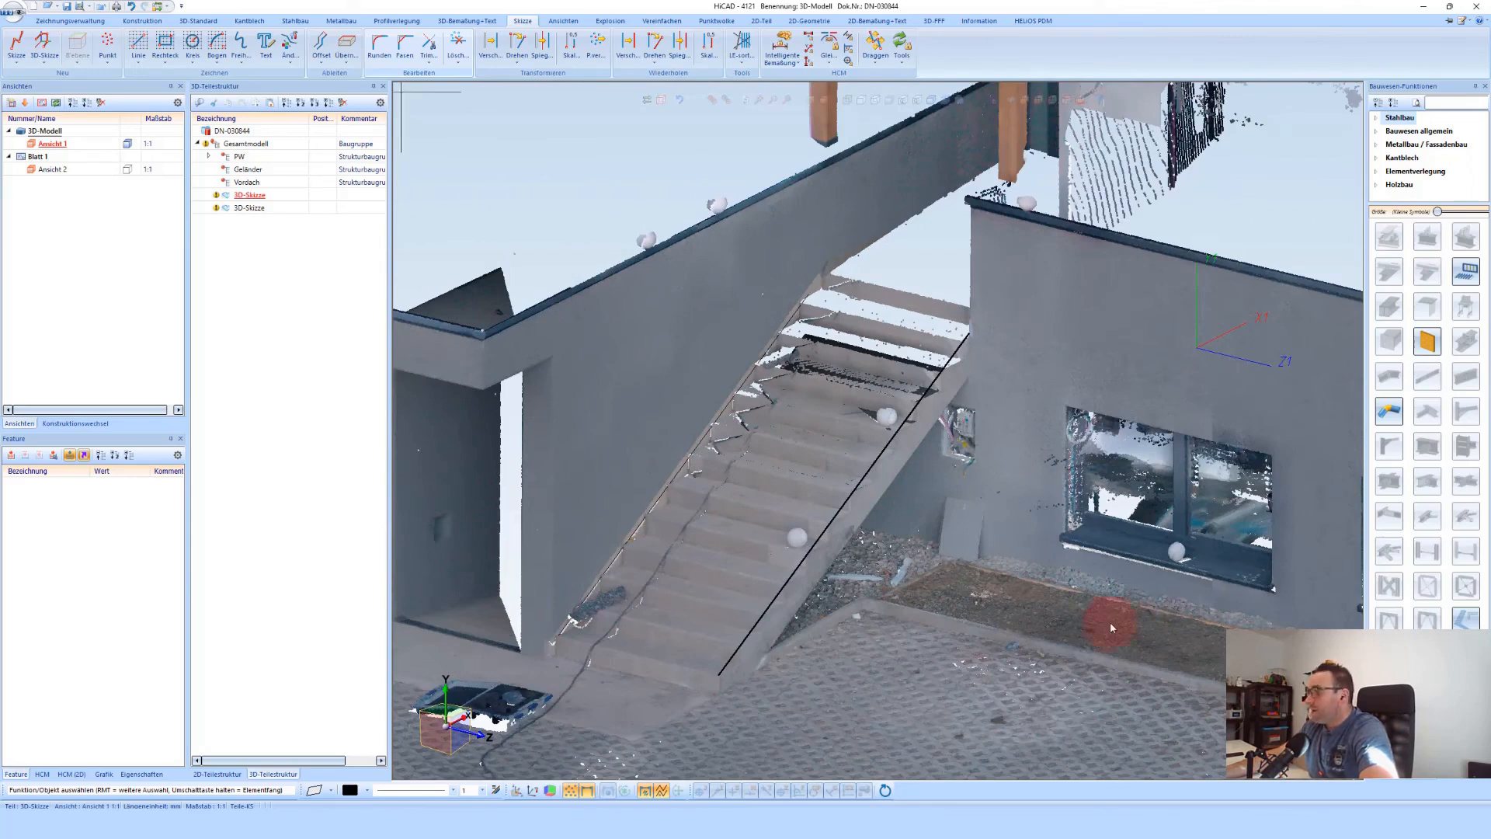
{"action": "middle_click", "coordinate": [884, 453]}
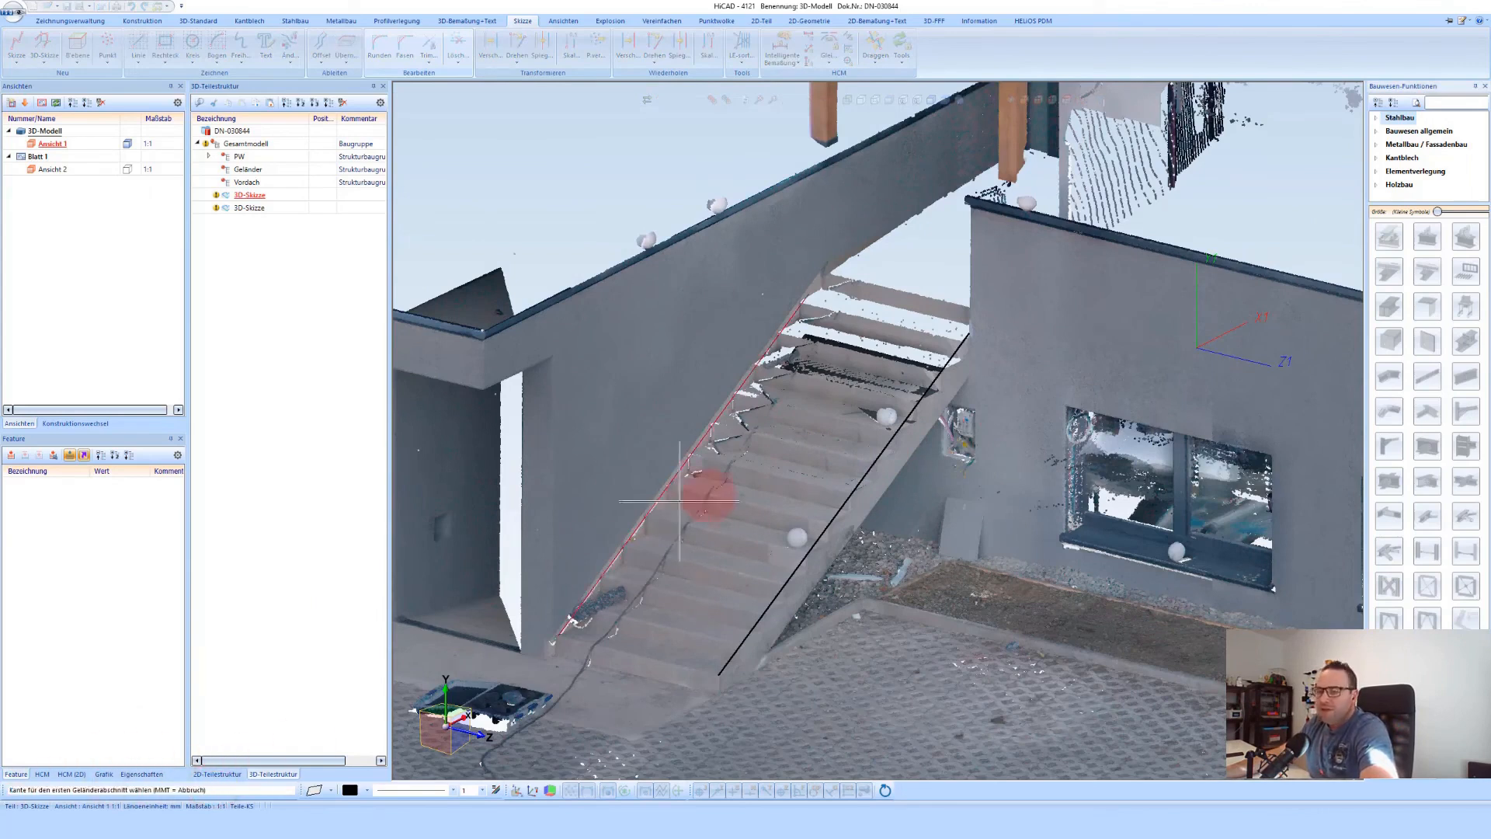
{"action": "left_click", "coordinate": [733, 652]}
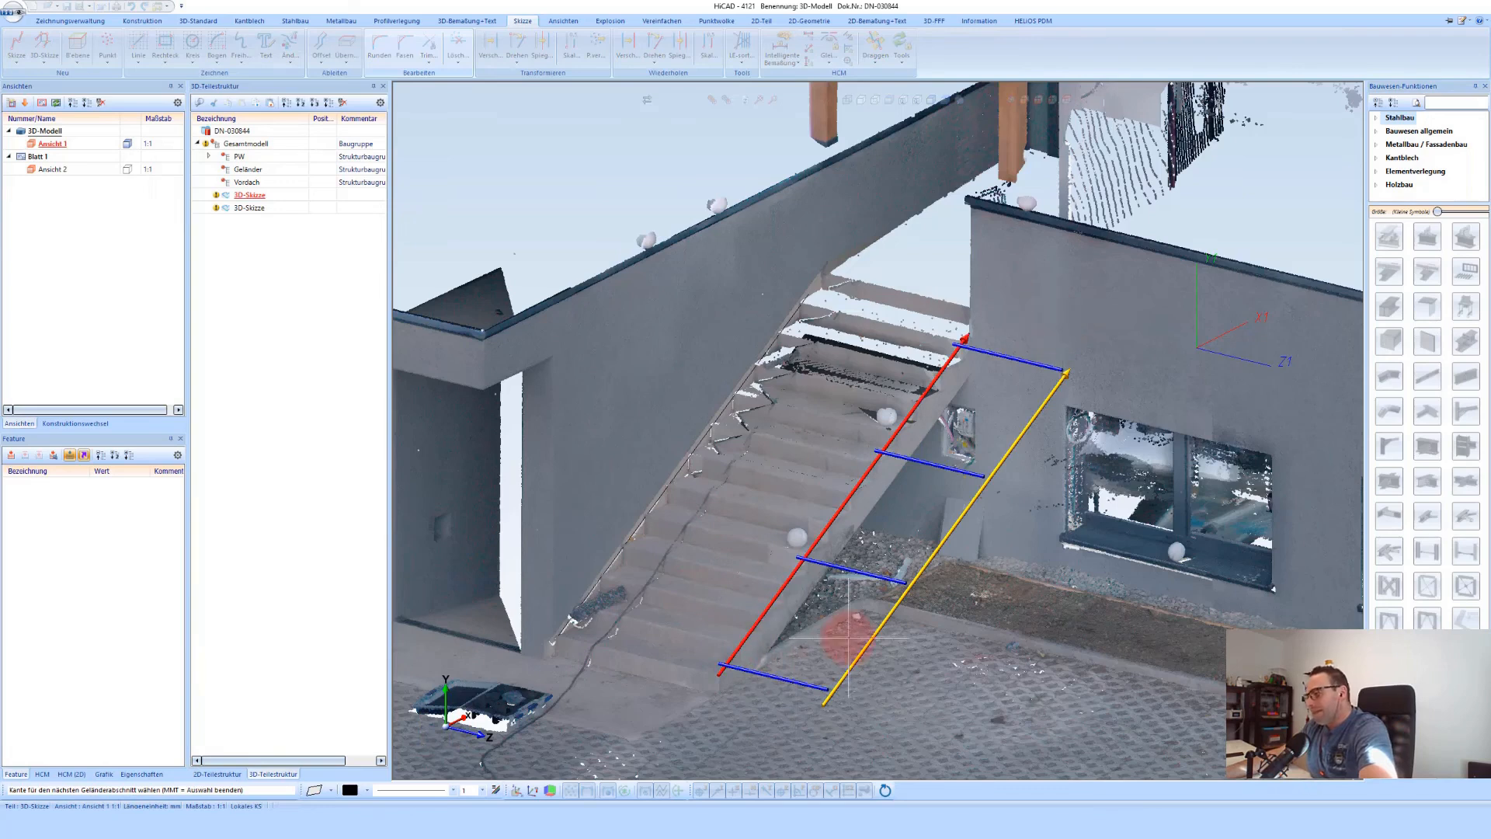
{"action": "middle_click", "coordinate": [867, 503]}
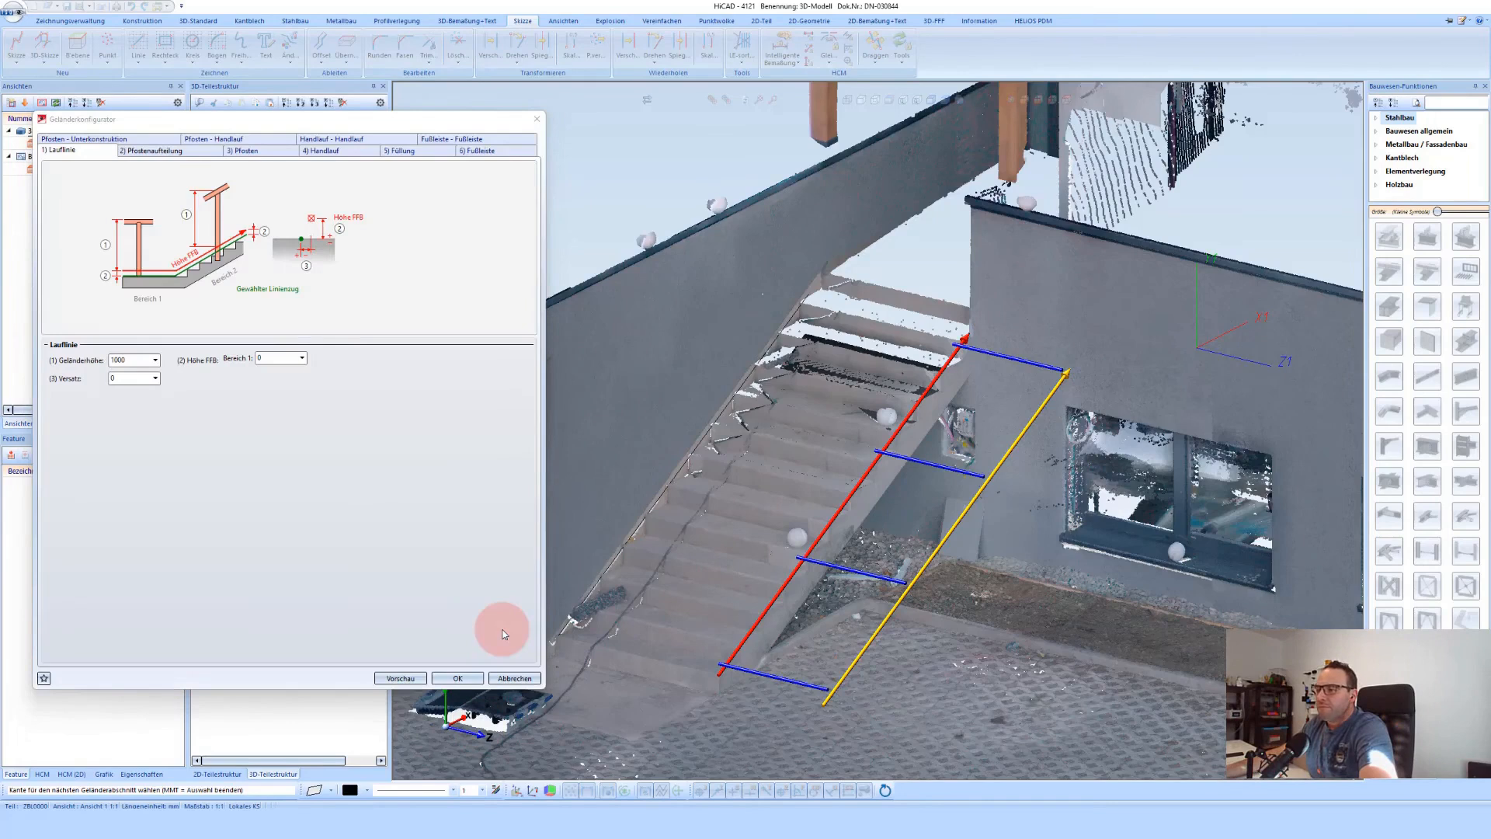
{"action": "left_click", "coordinate": [516, 679]}
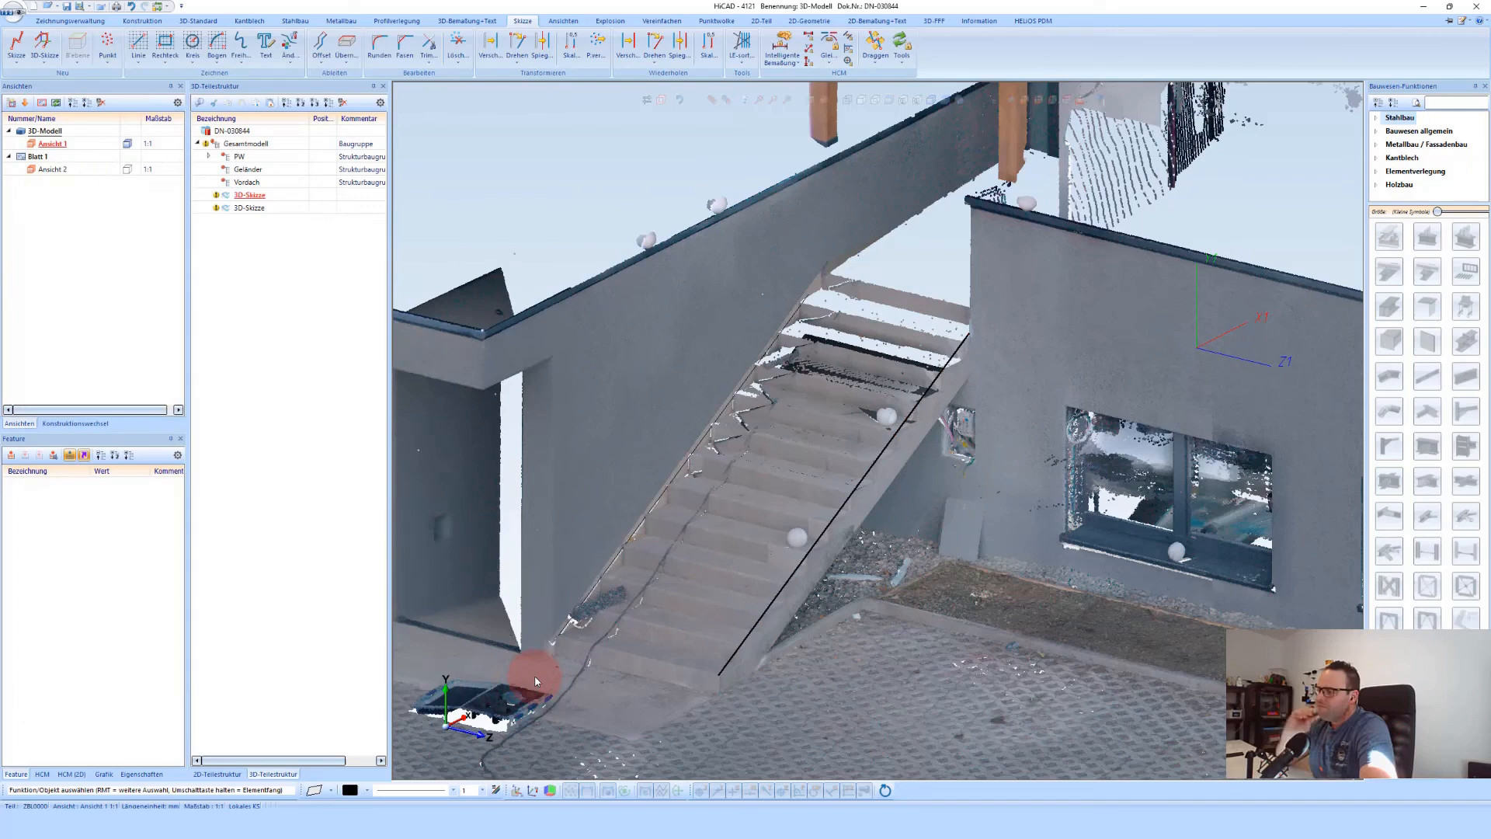
Switch the active coordinate system so that its Z axis points vertically upward
{"action": "scroll", "coordinate": [675, 605], "scroll_direction": "down", "scroll_amount": 1}
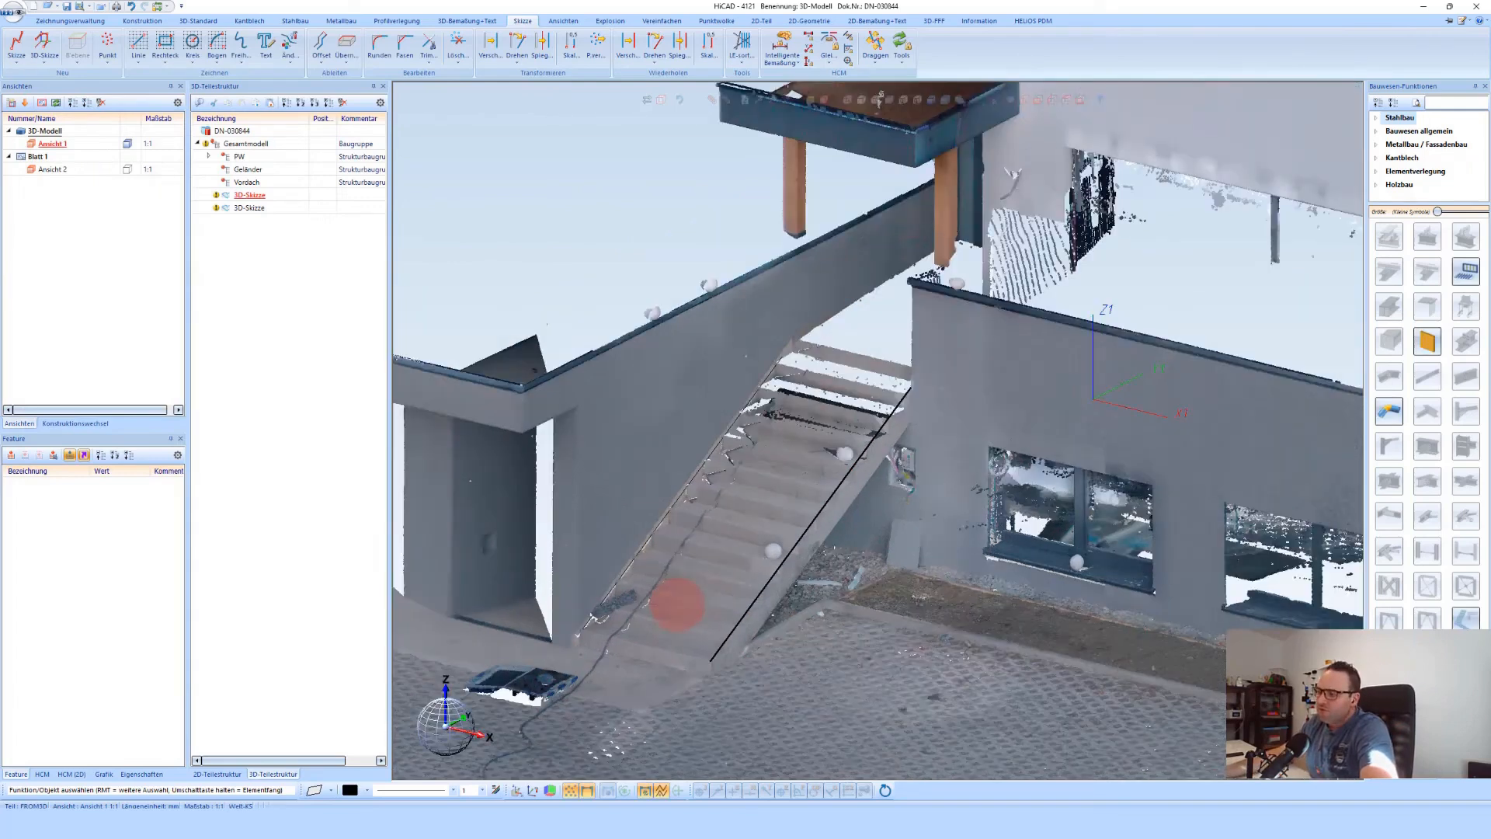
{"action": "left_click", "coordinate": [581, 203]}
{"action": "right_click", "coordinate": [640, 239]}
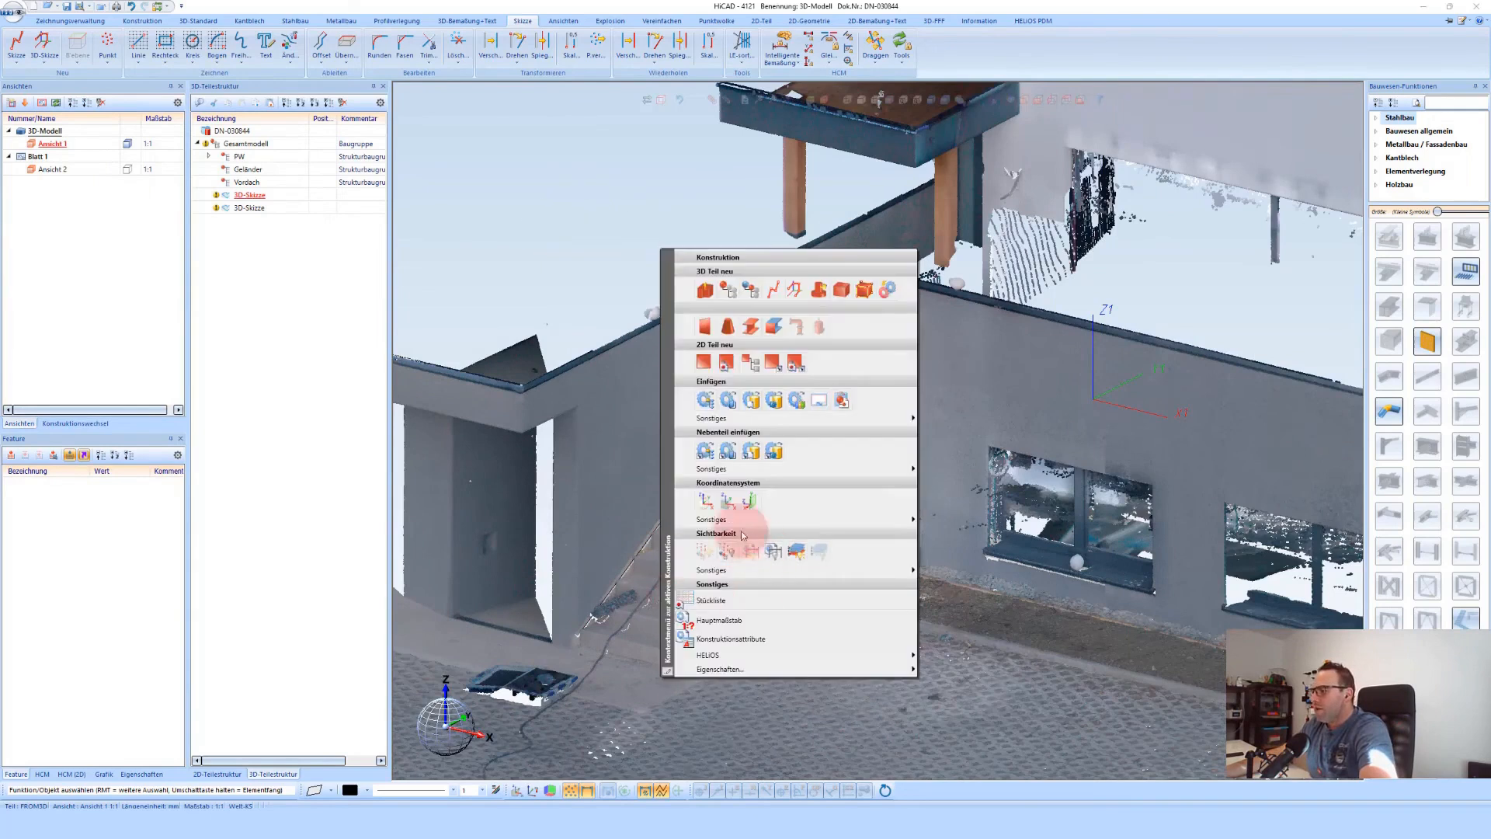
{"action": "left_click", "coordinate": [588, 245]}
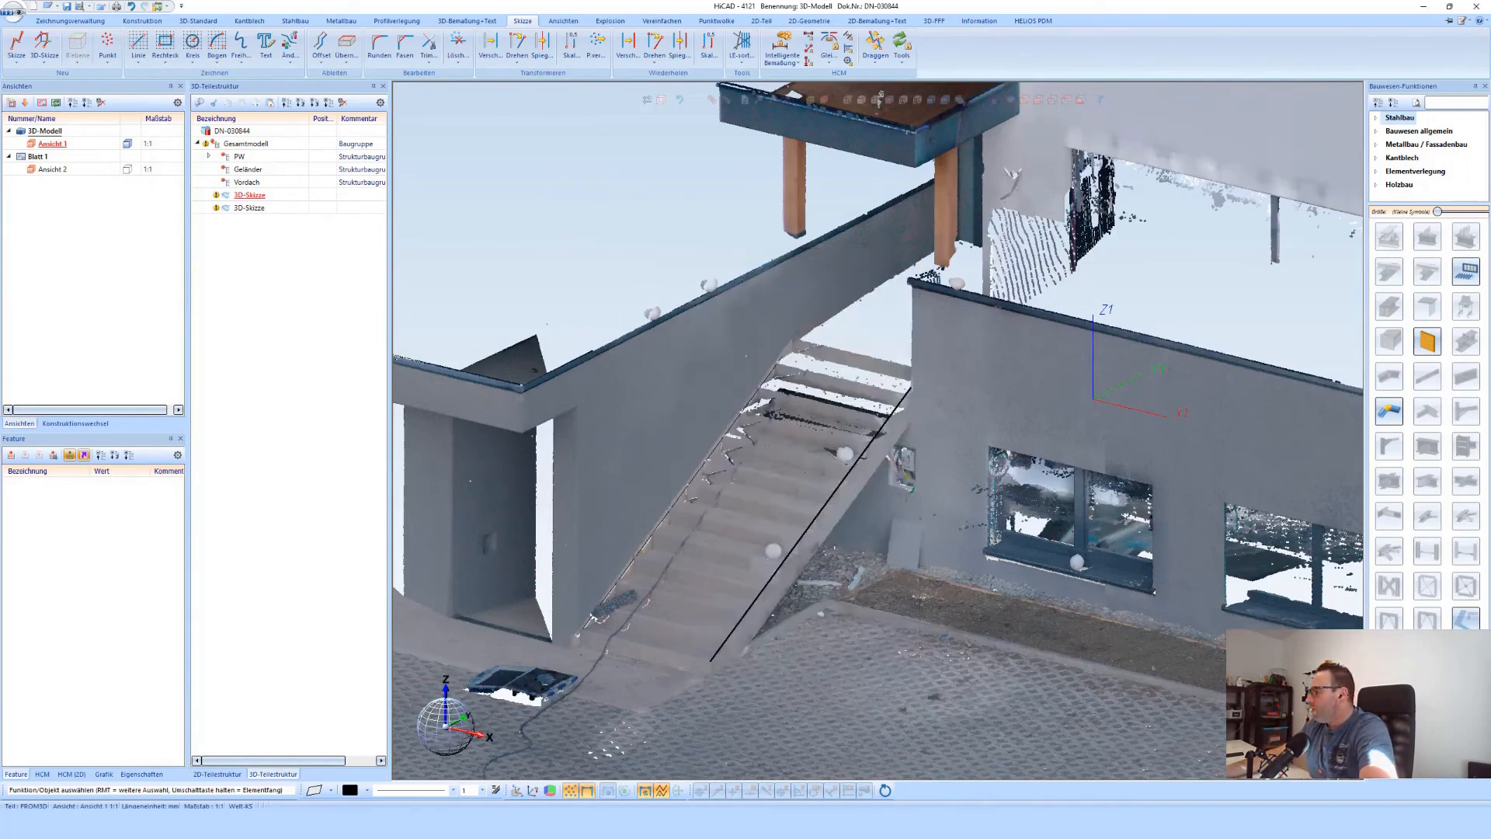
Open the railing configurator with the line along the outer stair edge as the only railing section
{"action": "left_click", "coordinate": [1466, 272]}
{"action": "left_click", "coordinate": [729, 633]}
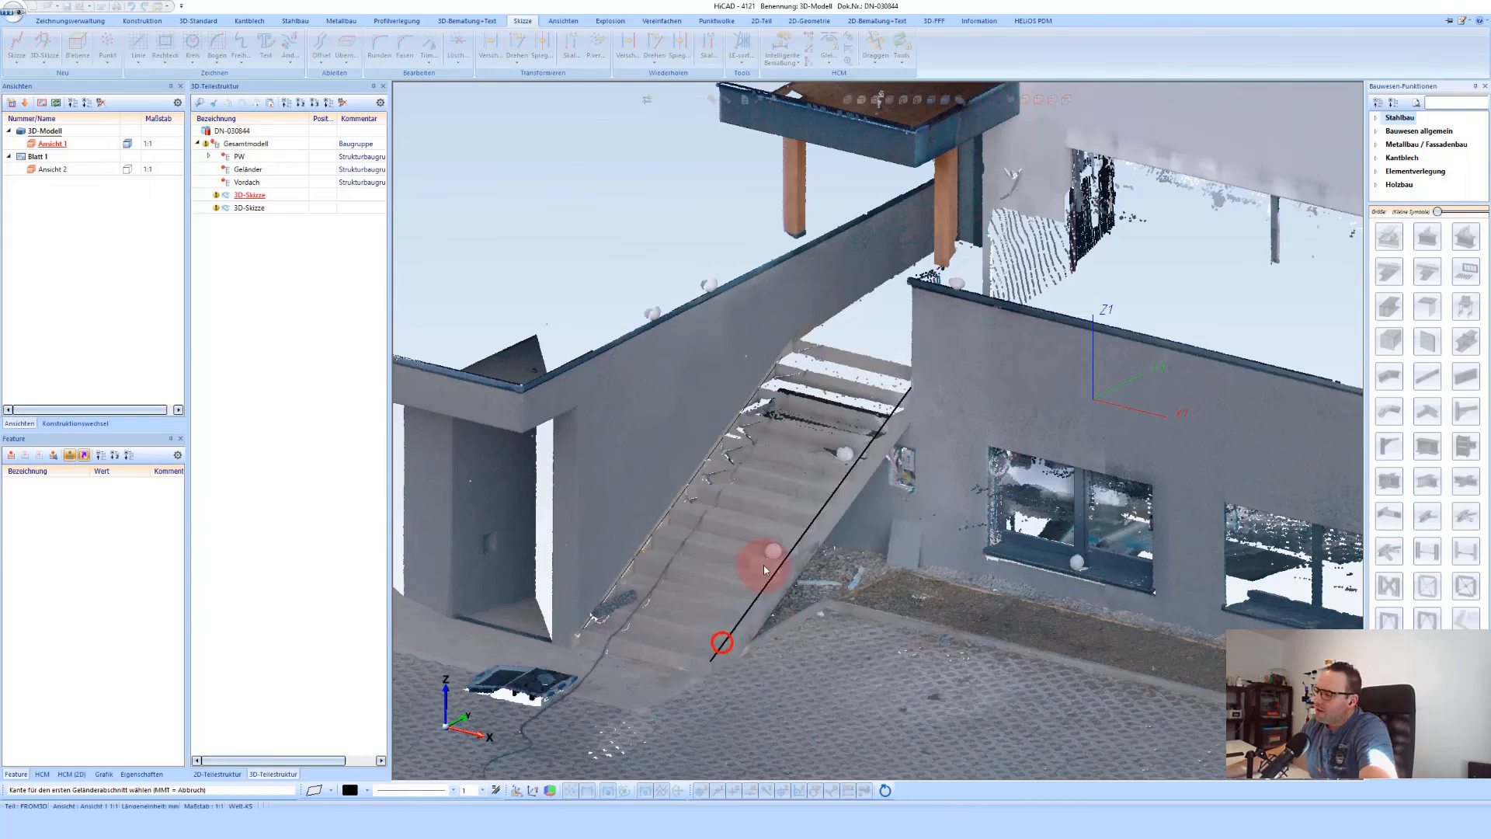
{"action": "scroll", "coordinate": [734, 633], "scroll_direction": "up", "scroll_amount": 3}
{"action": "scroll", "coordinate": [716, 633], "scroll_direction": "up", "scroll_amount": 2}
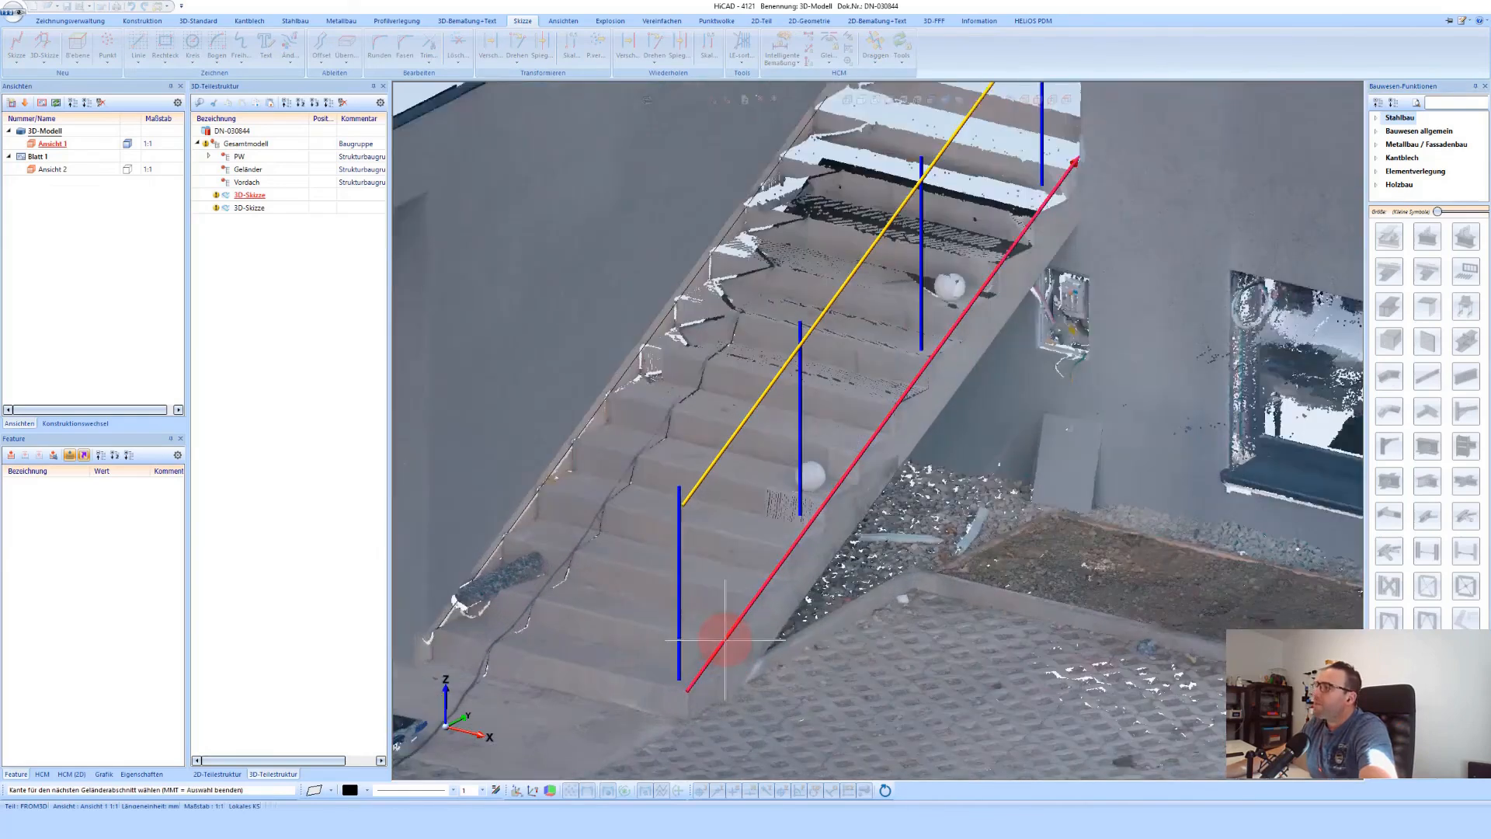
{"action": "scroll", "coordinate": [717, 633], "scroll_direction": "down", "scroll_amount": 2}
{"action": "middle_click", "coordinate": [825, 643]}
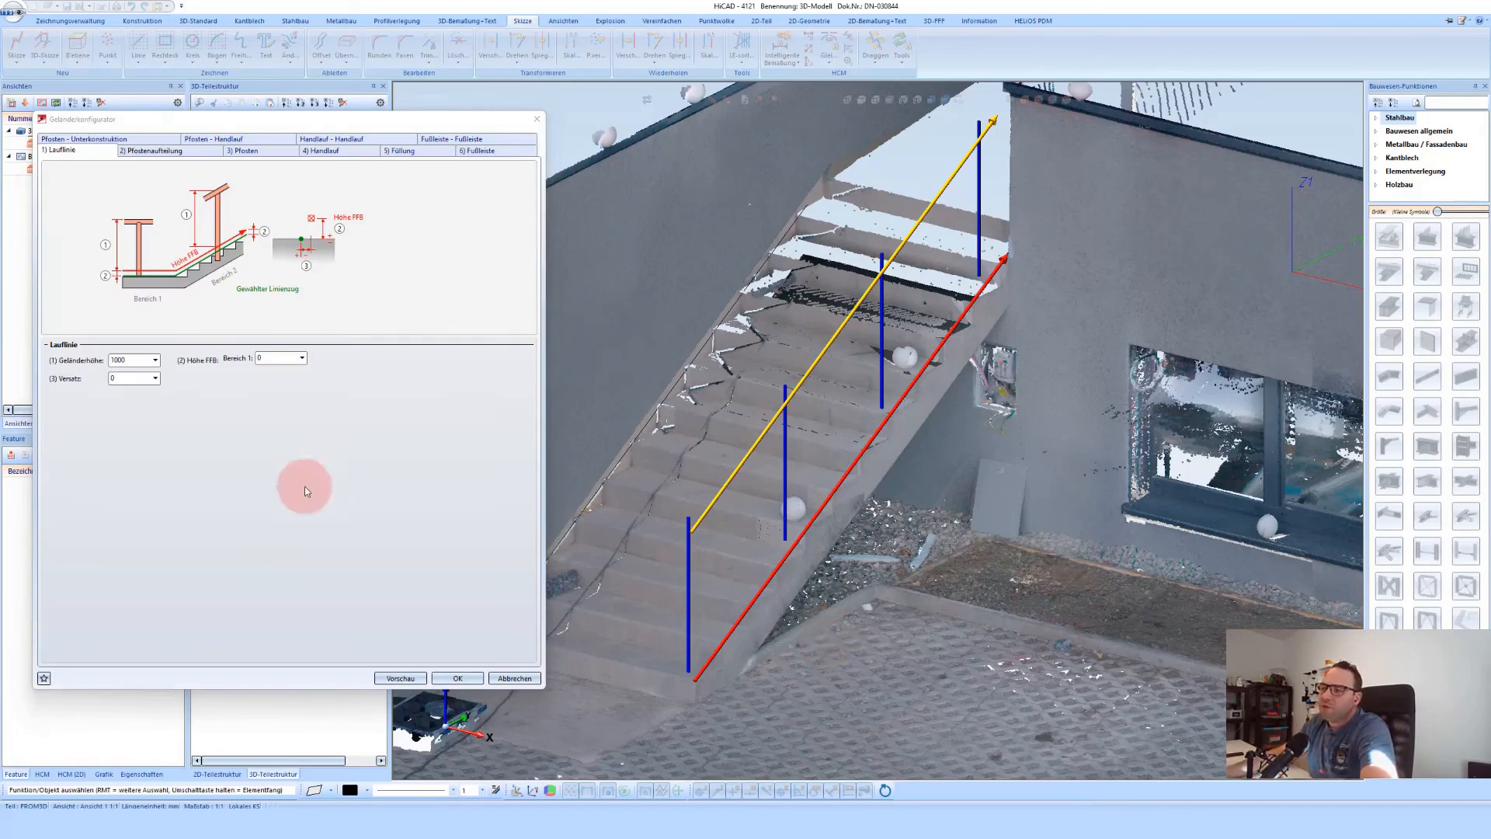
Load the saved favourite "Geländer Seitlich Treppe Beton" into the railing configuration
{"action": "left_click", "coordinate": [44, 680]}
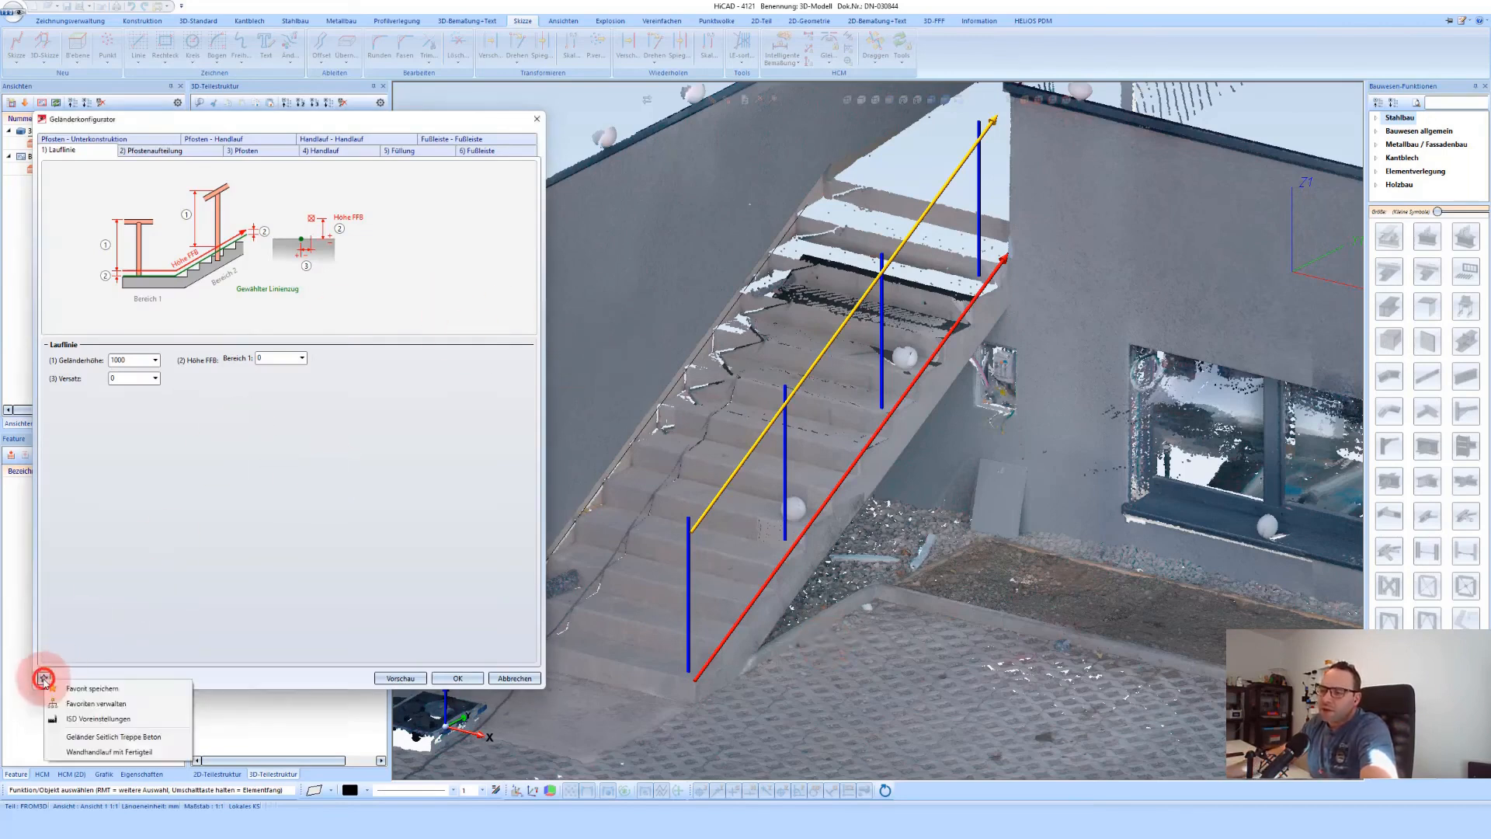
{"action": "left_click", "coordinate": [136, 740]}
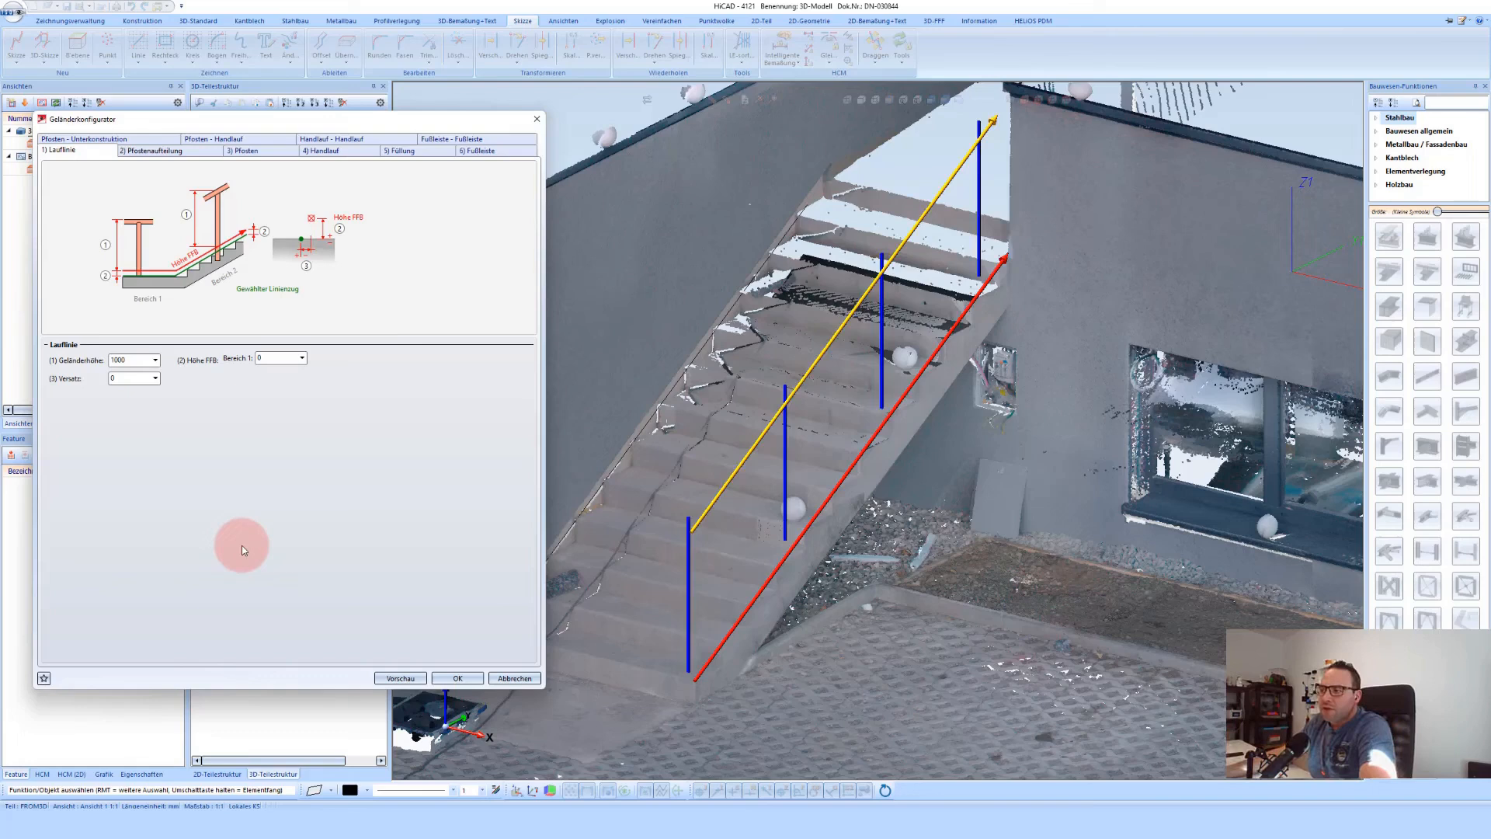
{"action": "scroll", "coordinate": [727, 698], "scroll_direction": "up", "scroll_amount": 2}
{"action": "scroll", "coordinate": [717, 695], "scroll_direction": "up", "scroll_amount": 1}
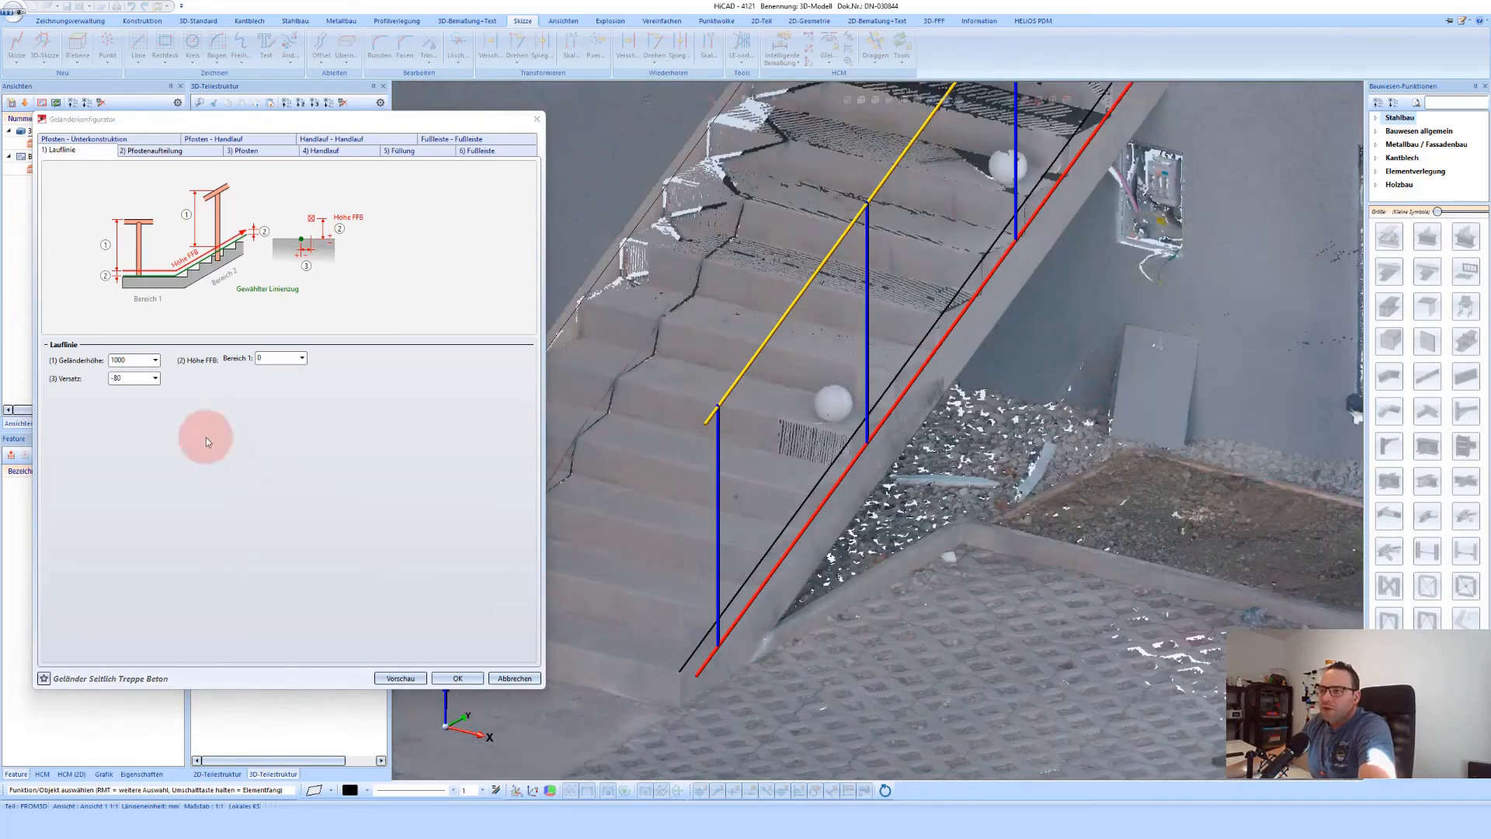
Review the railing's offset, lateral post base plate, infill variants and post-to-handrail connection settings
{"action": "double_click", "coordinate": [128, 378]}
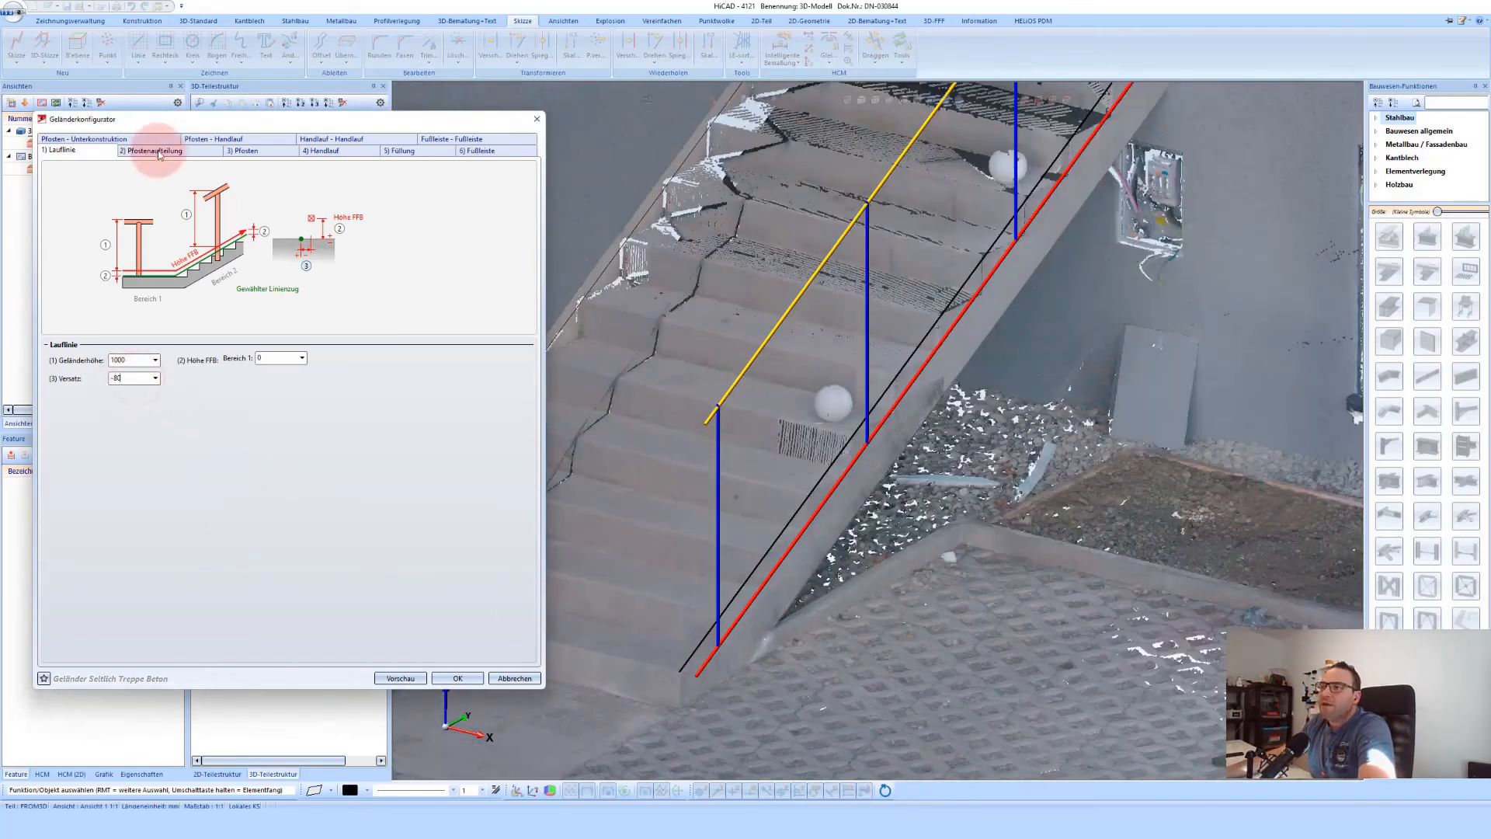
{"action": "left_click", "coordinate": [97, 139]}
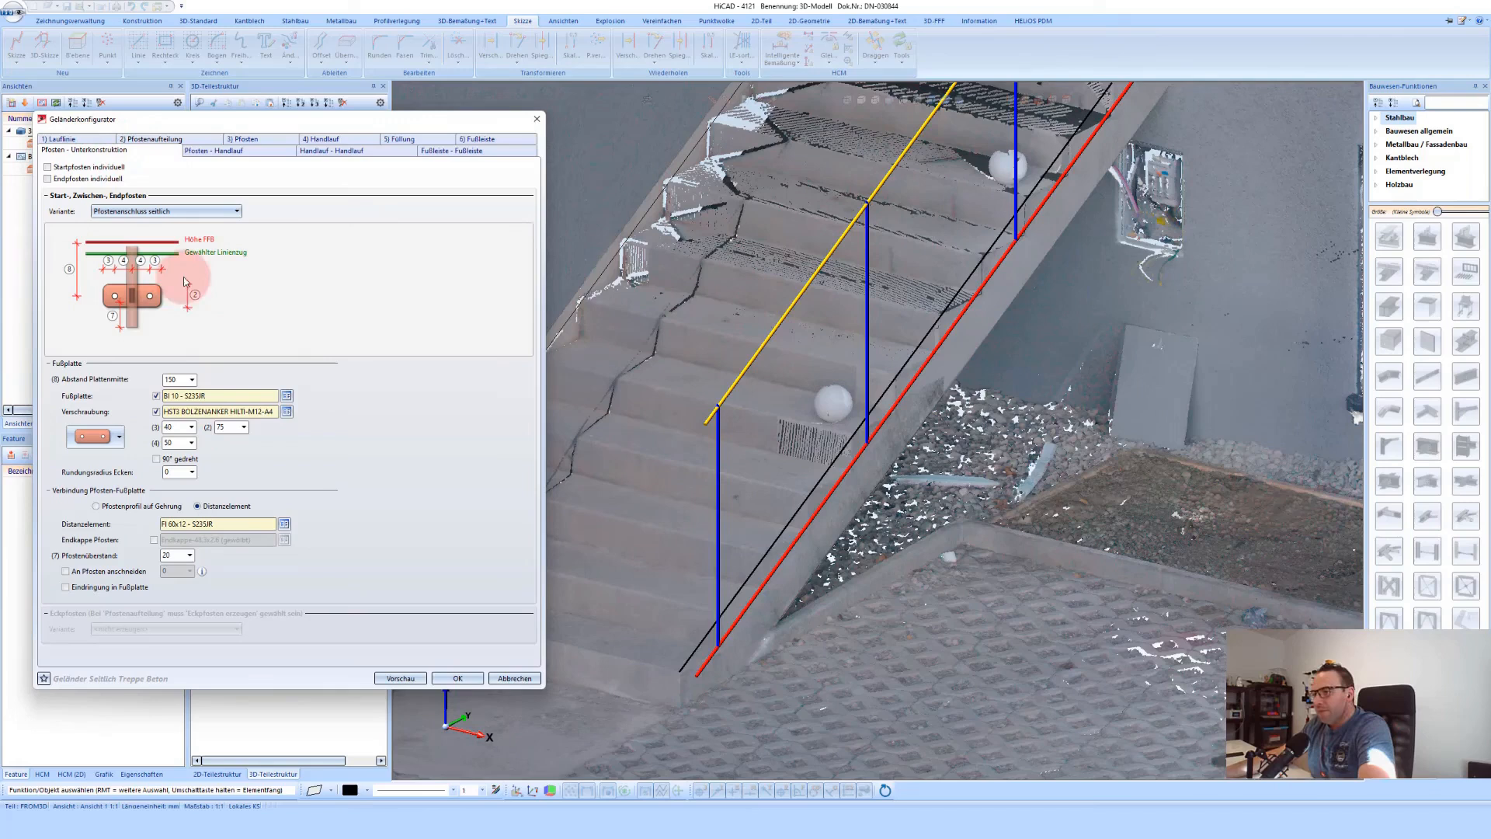
{"action": "double_click", "coordinate": [173, 427]}
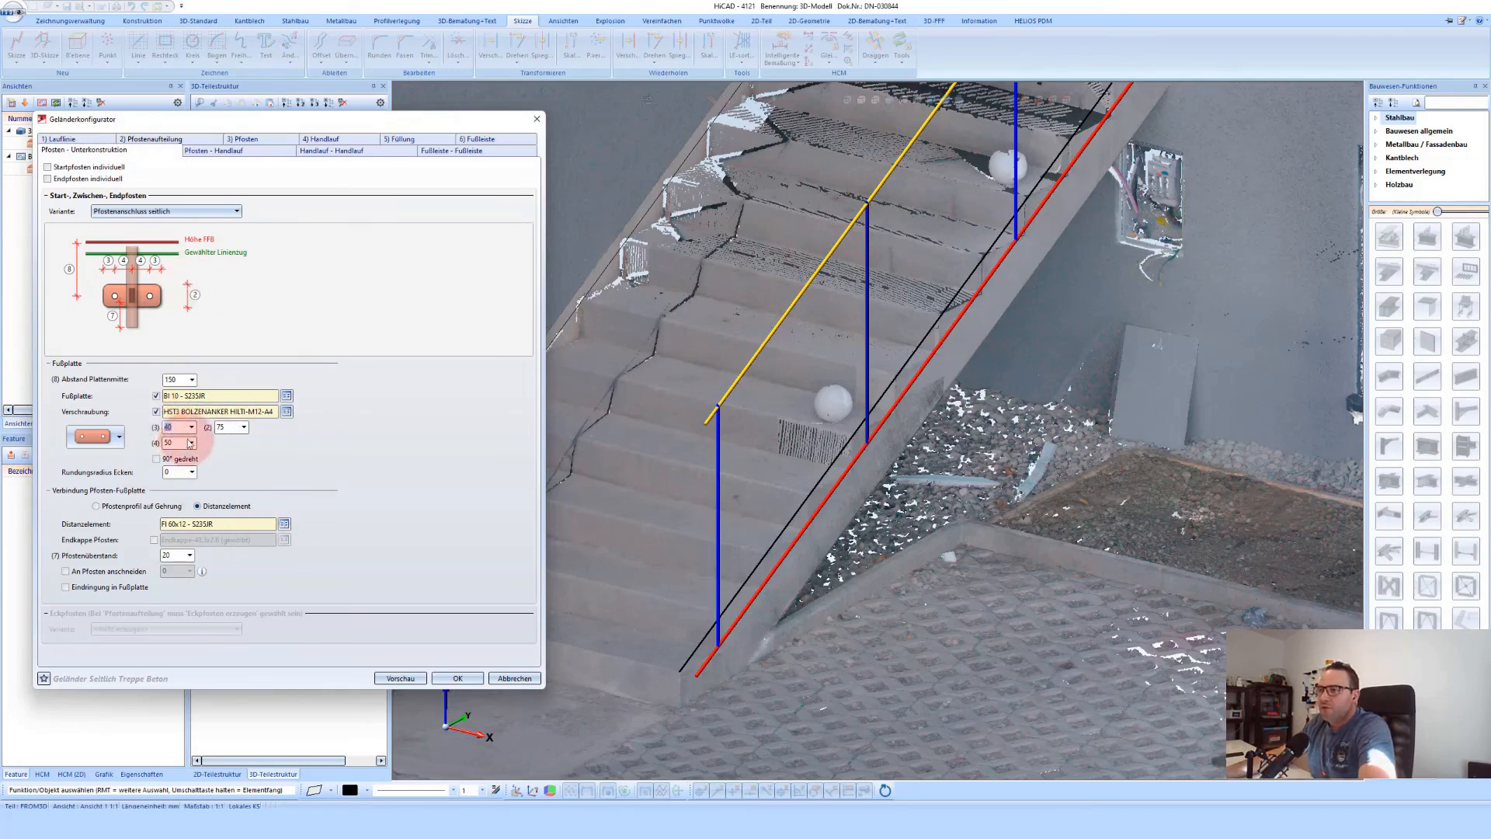
{"action": "left_click", "coordinate": [402, 139]}
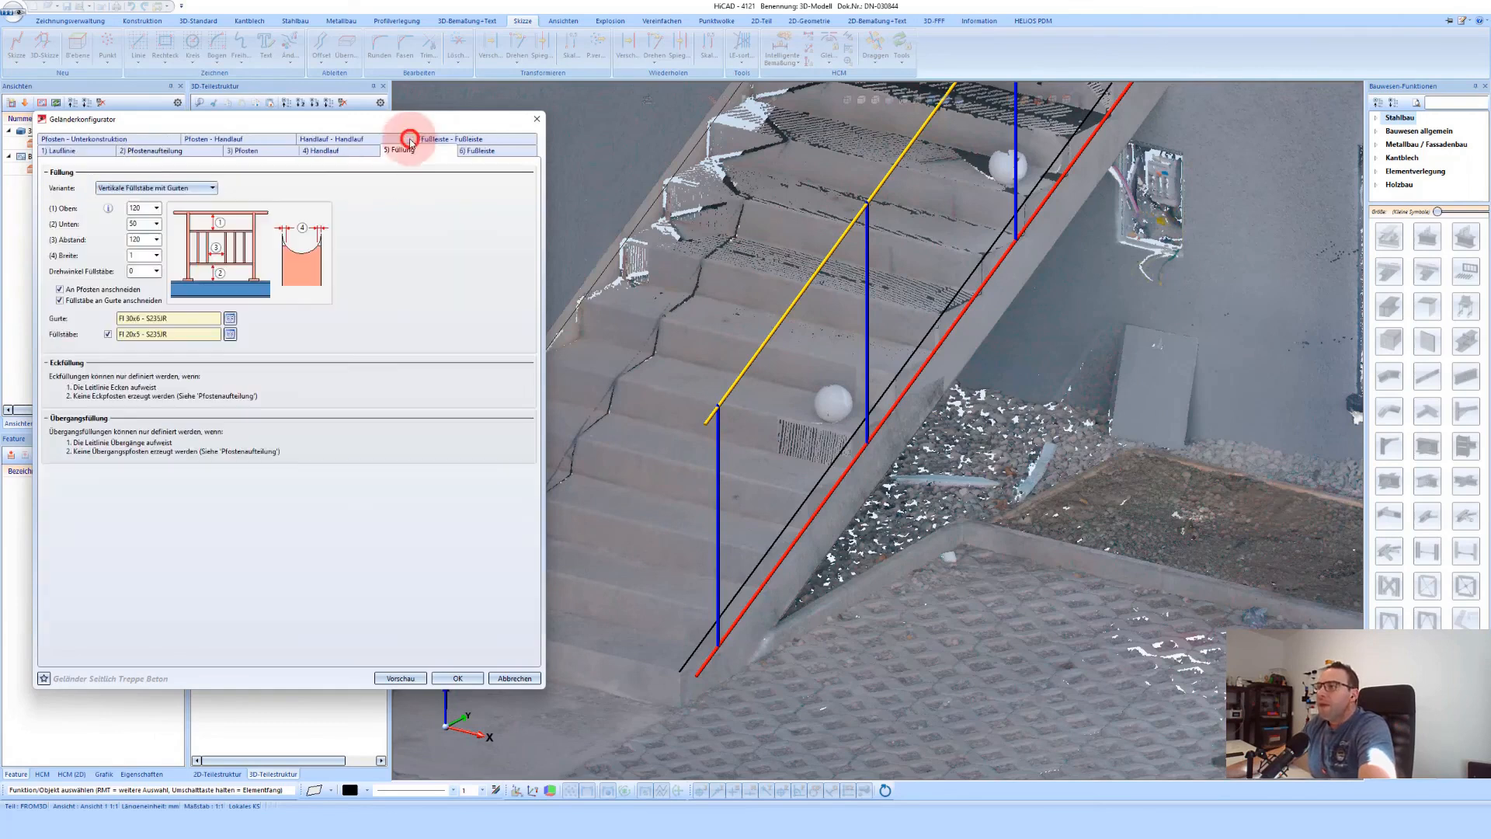
{"action": "left_click", "coordinate": [156, 188]}
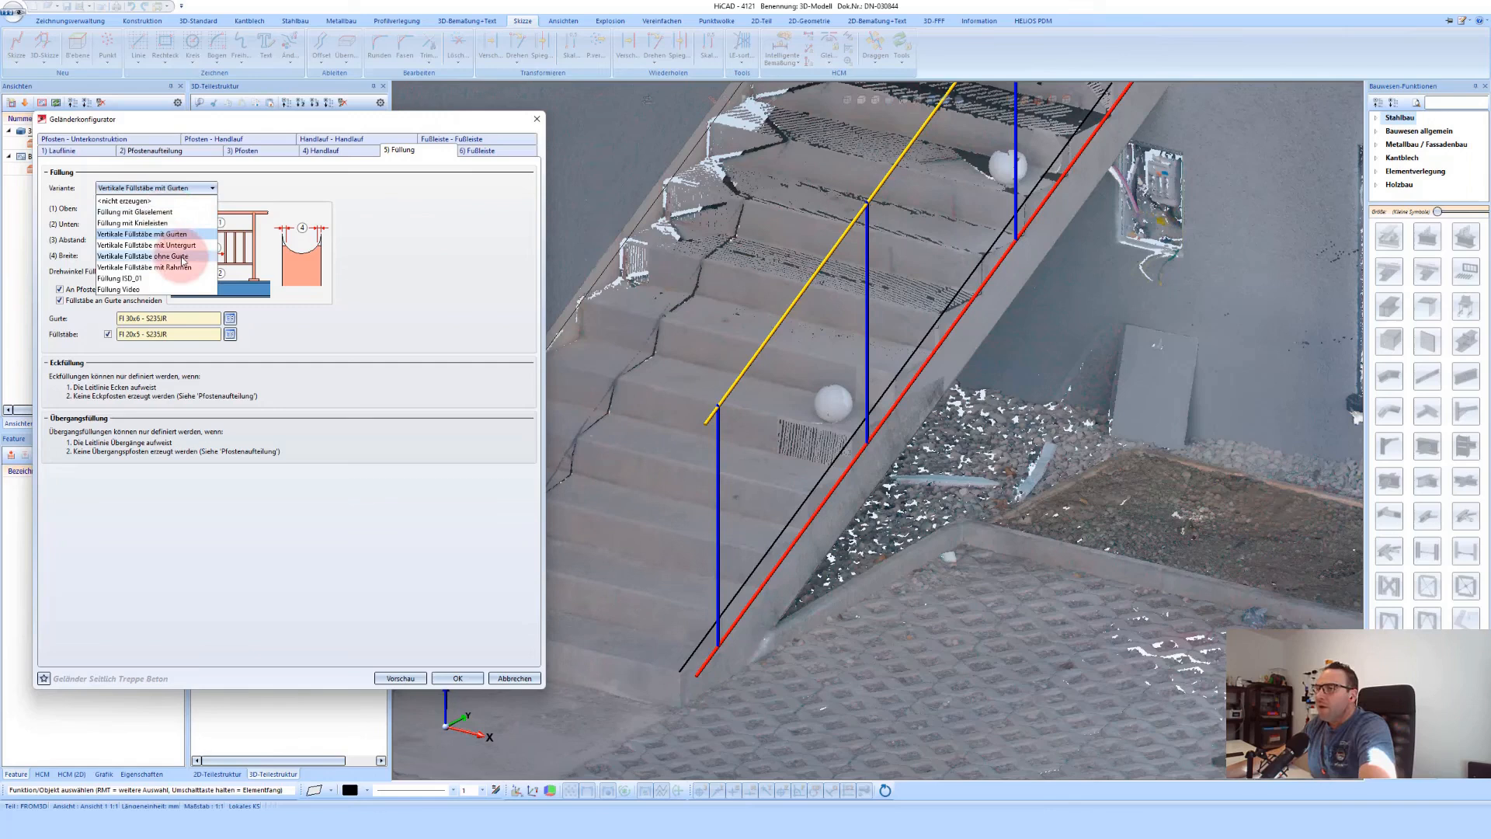
{"action": "left_click", "coordinate": [417, 233]}
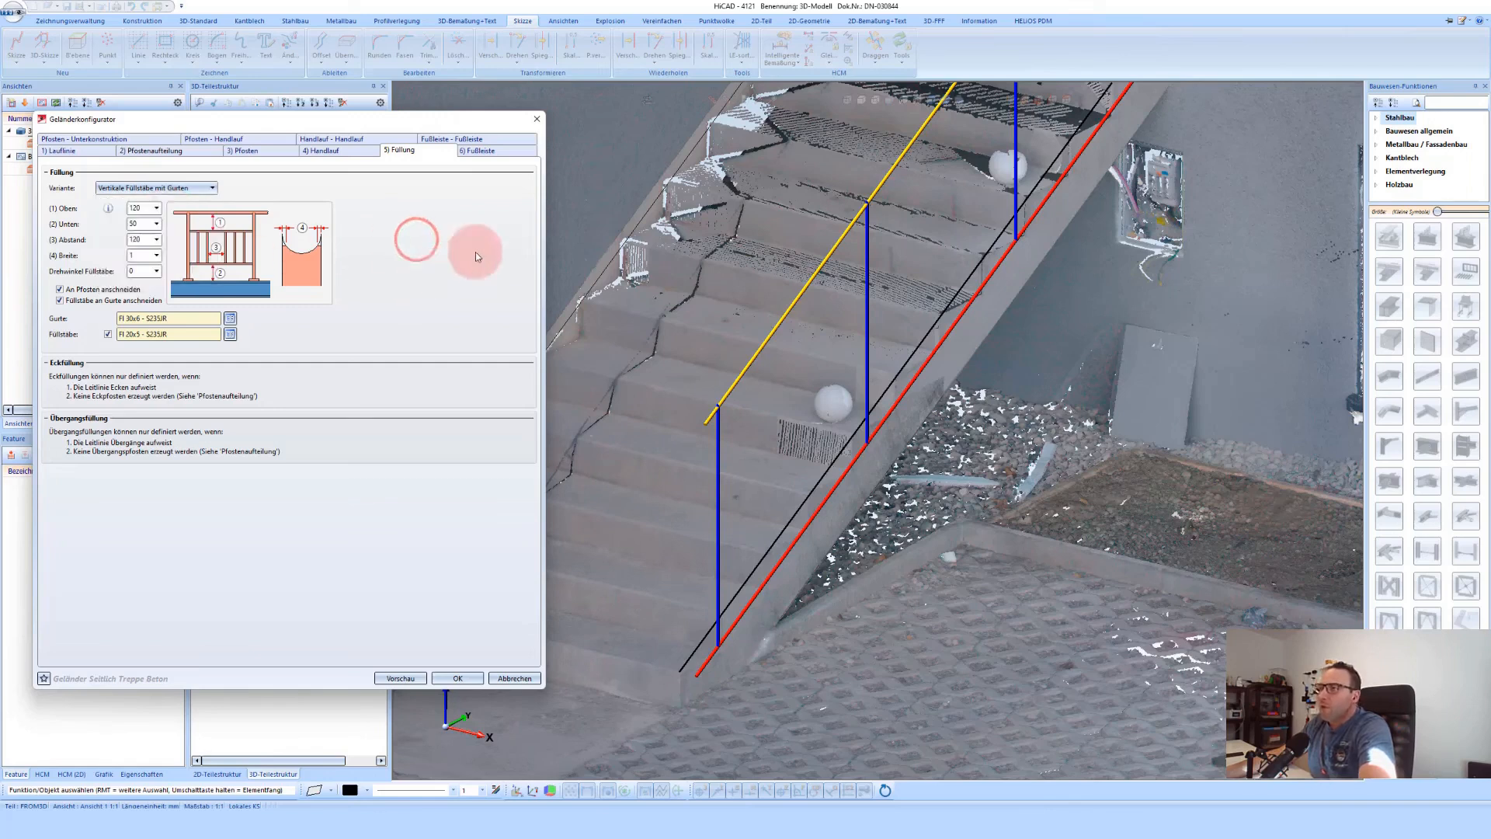
{"action": "left_click", "coordinate": [248, 142]}
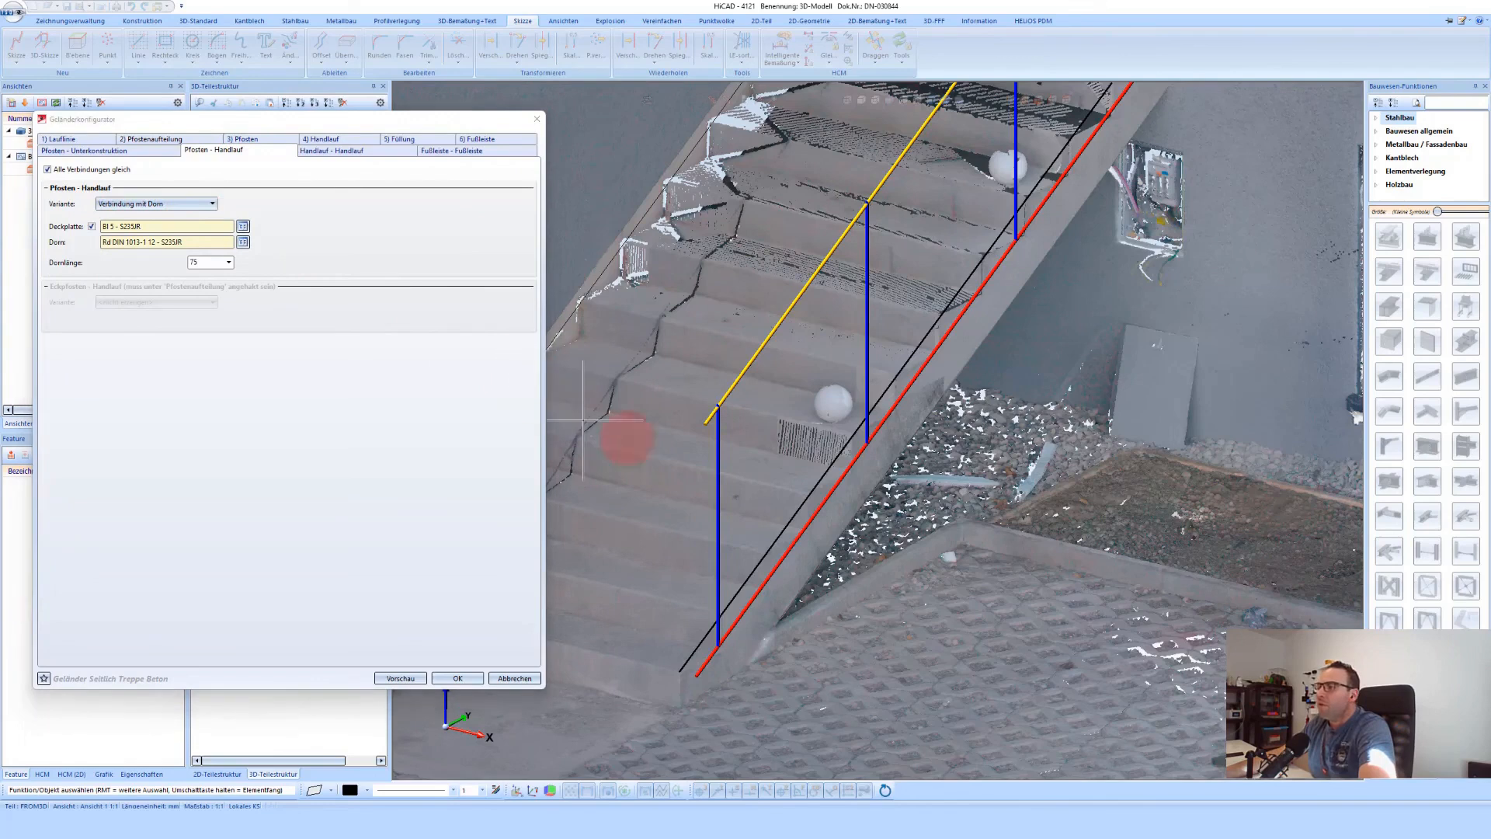
{"action": "middle_click_drag", "start_coordinate": [689, 456], "coordinate": [706, 501]}
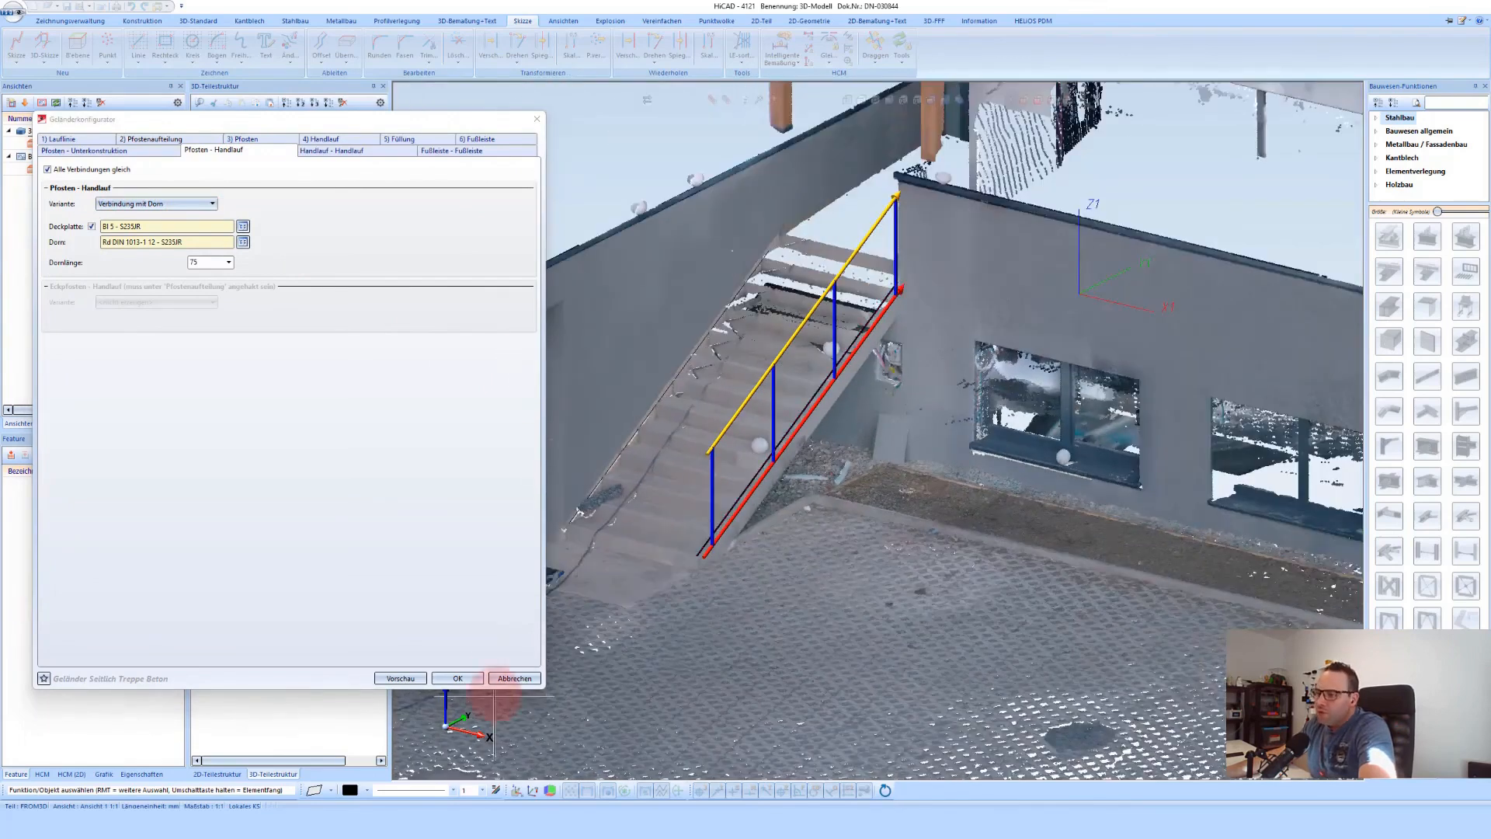
Generate the stair railing from the loaded configuration and check its posts, infill and base plates against the scanned staircase
{"action": "left_click", "coordinate": [473, 679]}
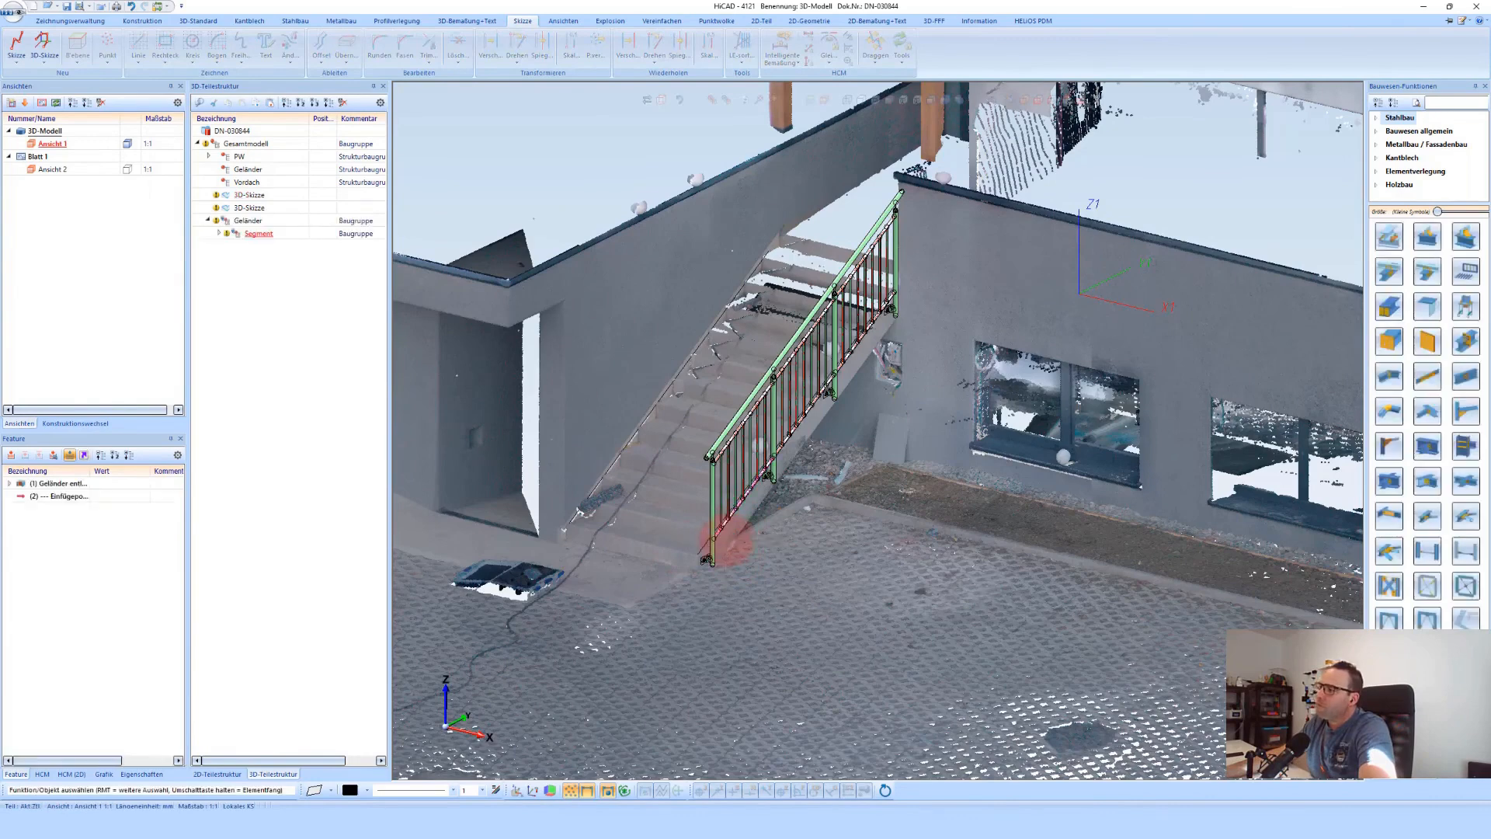
{"action": "scroll", "coordinate": [726, 544], "scroll_direction": "up", "scroll_amount": 3}
{"action": "scroll", "coordinate": [723, 542], "scroll_direction": "up", "scroll_amount": 2}
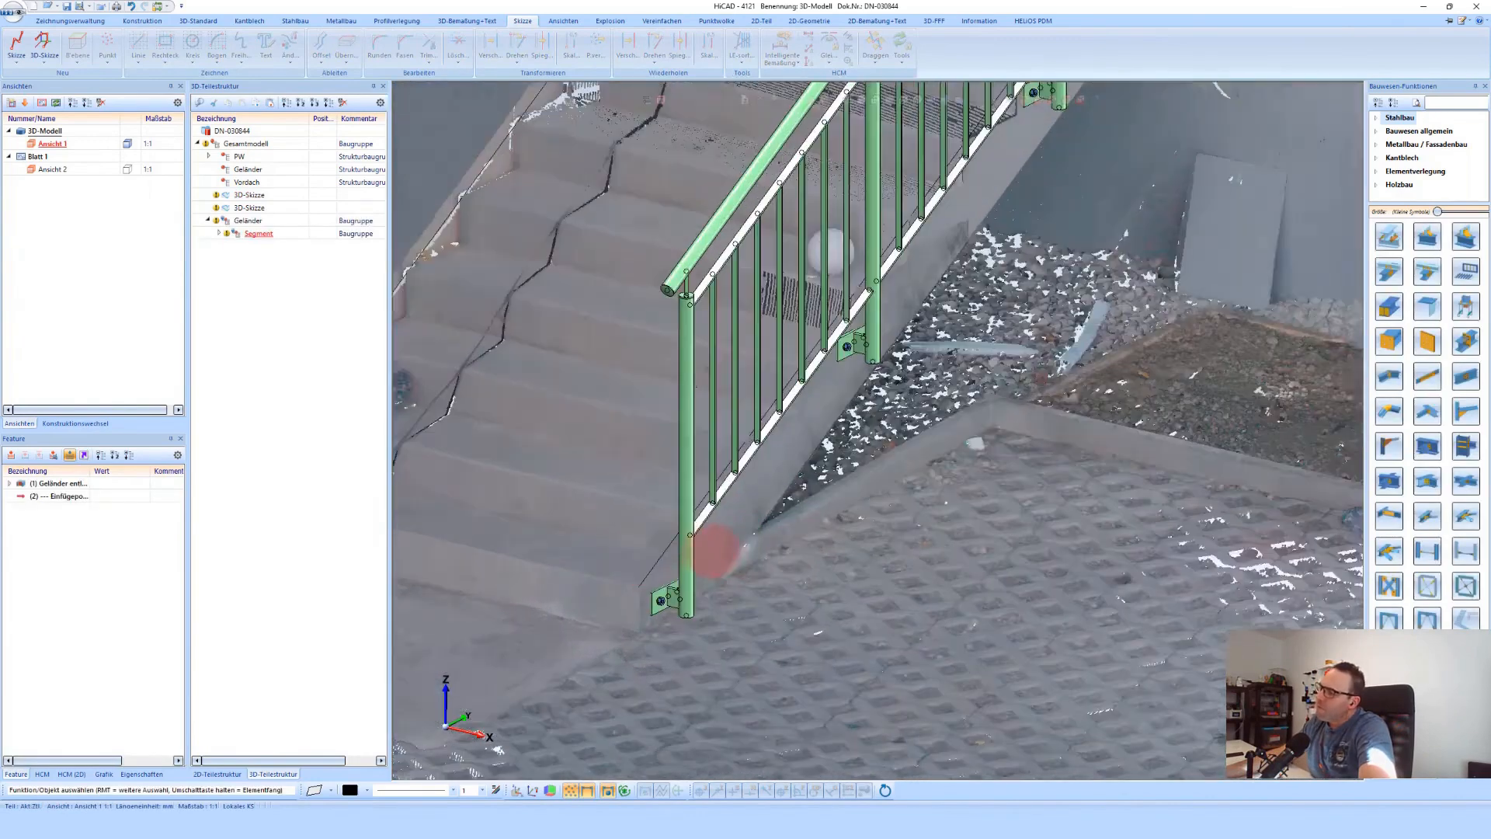
{"action": "middle_click_drag", "start_coordinate": [729, 514], "coordinate": [683, 508]}
{"action": "scroll", "coordinate": [902, 381], "scroll_direction": "up", "scroll_amount": 2}
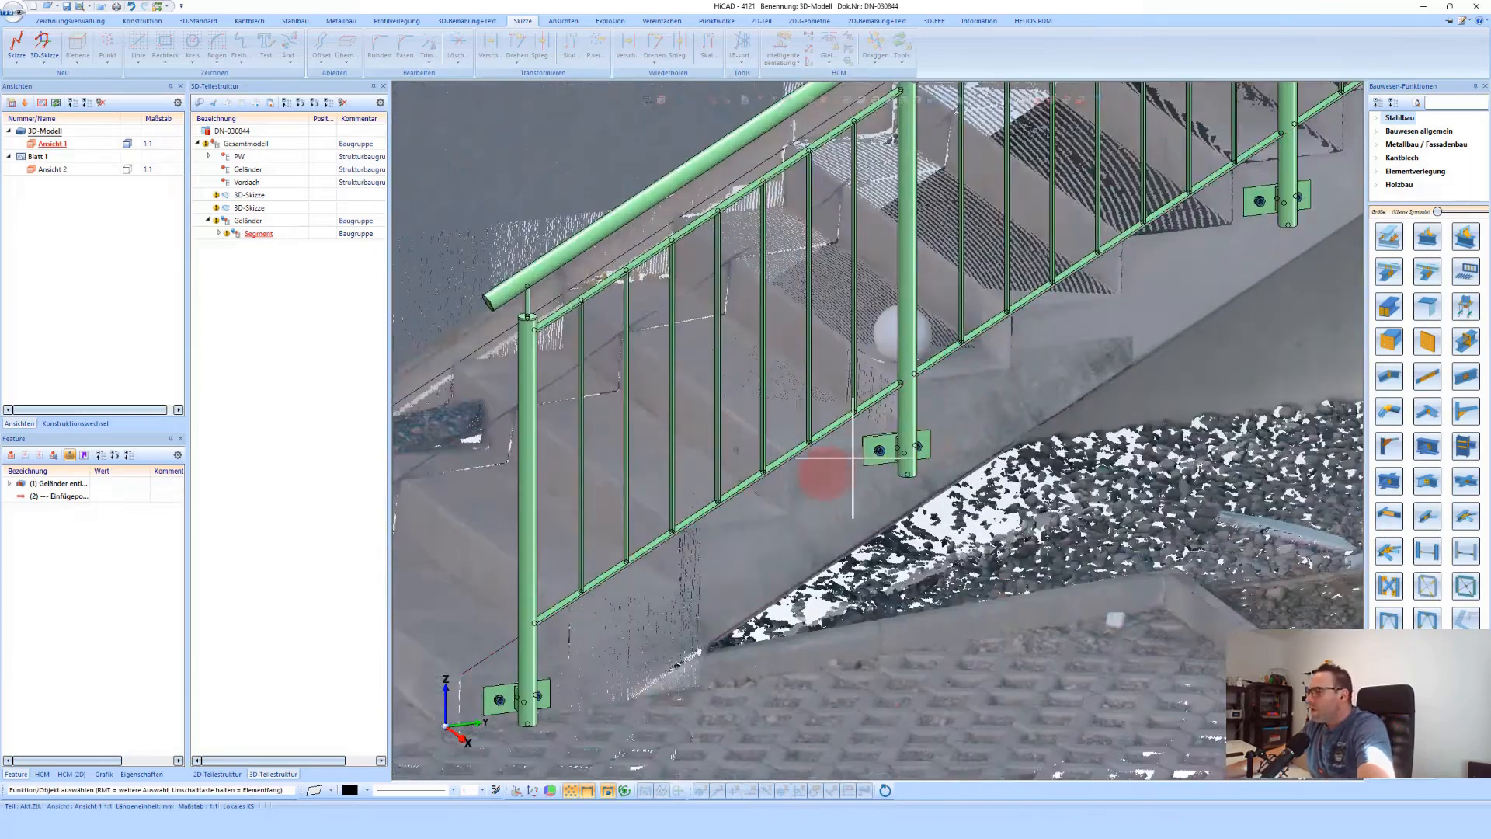
{"action": "scroll", "coordinate": [812, 487], "scroll_direction": "down", "scroll_amount": 1}
{"action": "scroll", "coordinate": [819, 435], "scroll_direction": "down", "scroll_amount": 1}
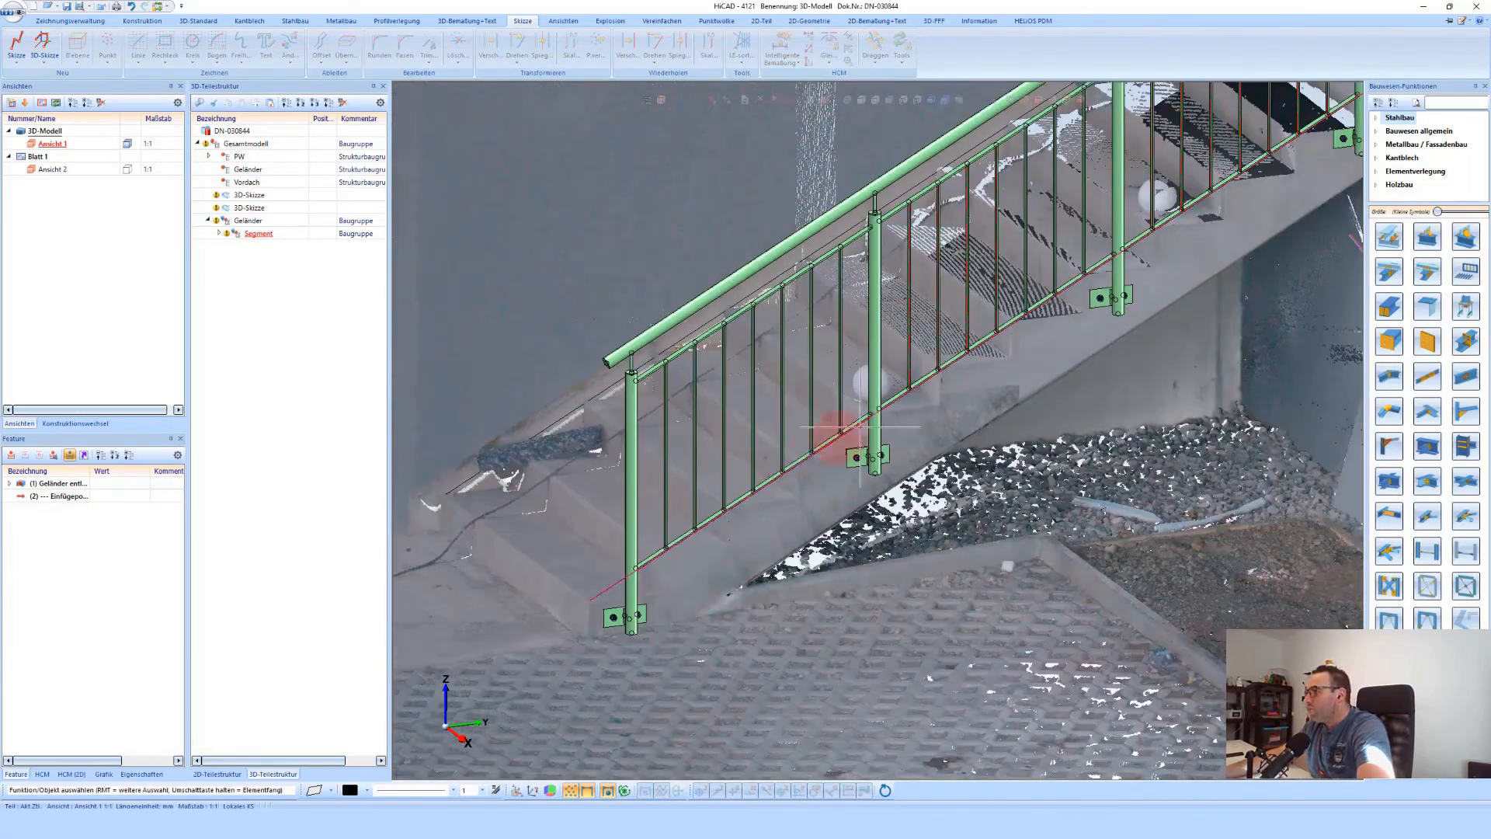
Reopen the stair railing's configuration and switch its post distribution to individual spacing
{"action": "scroll", "coordinate": [1058, 240], "scroll_direction": "down", "scroll_amount": 2}
{"action": "scroll", "coordinate": [1146, 241], "scroll_direction": "up", "scroll_amount": 2}
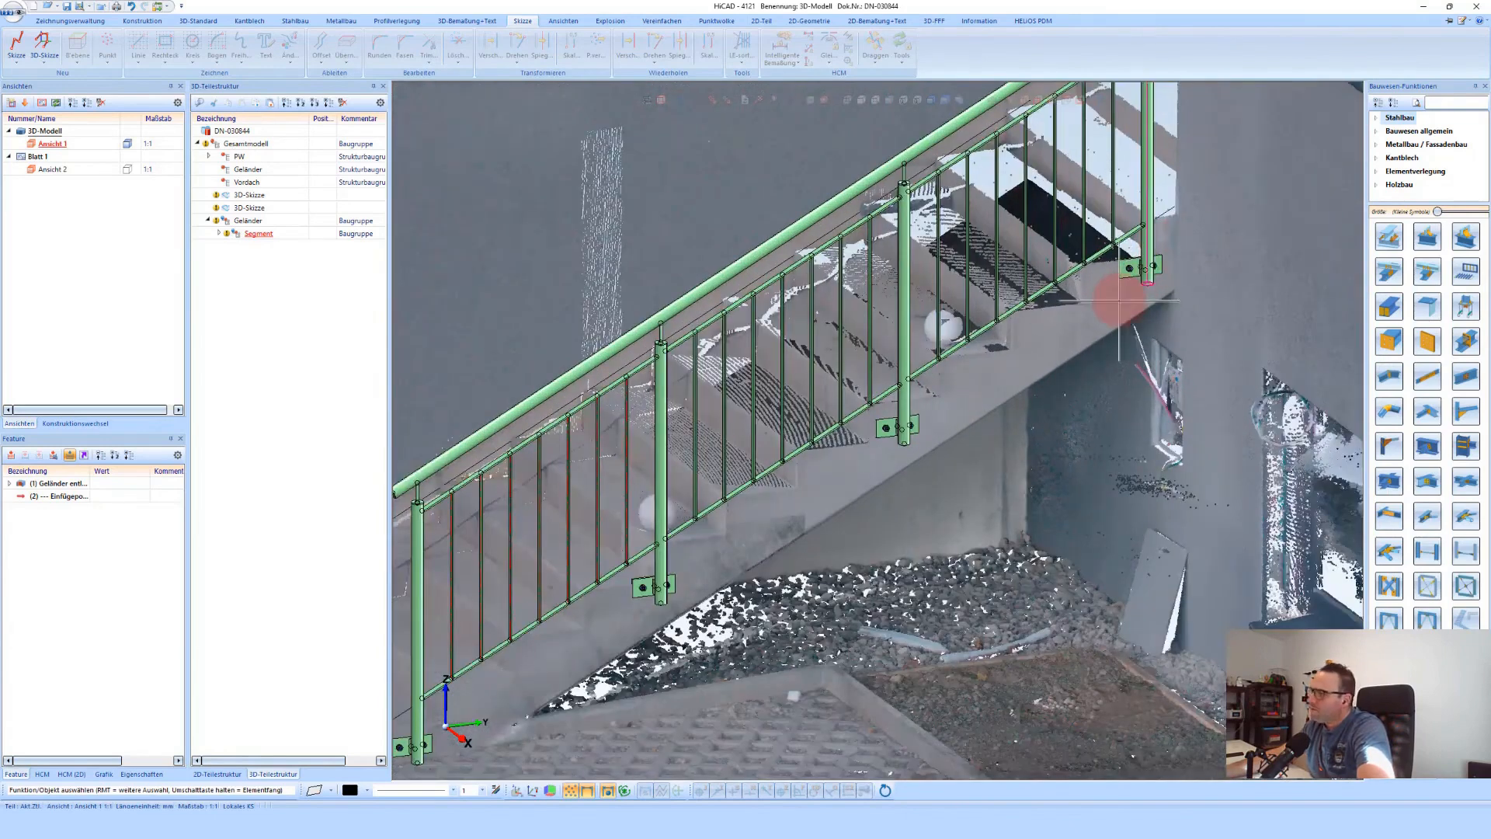
{"action": "scroll", "coordinate": [1148, 267], "scroll_direction": "down", "scroll_amount": 2}
{"action": "left_click", "coordinate": [65, 485]}
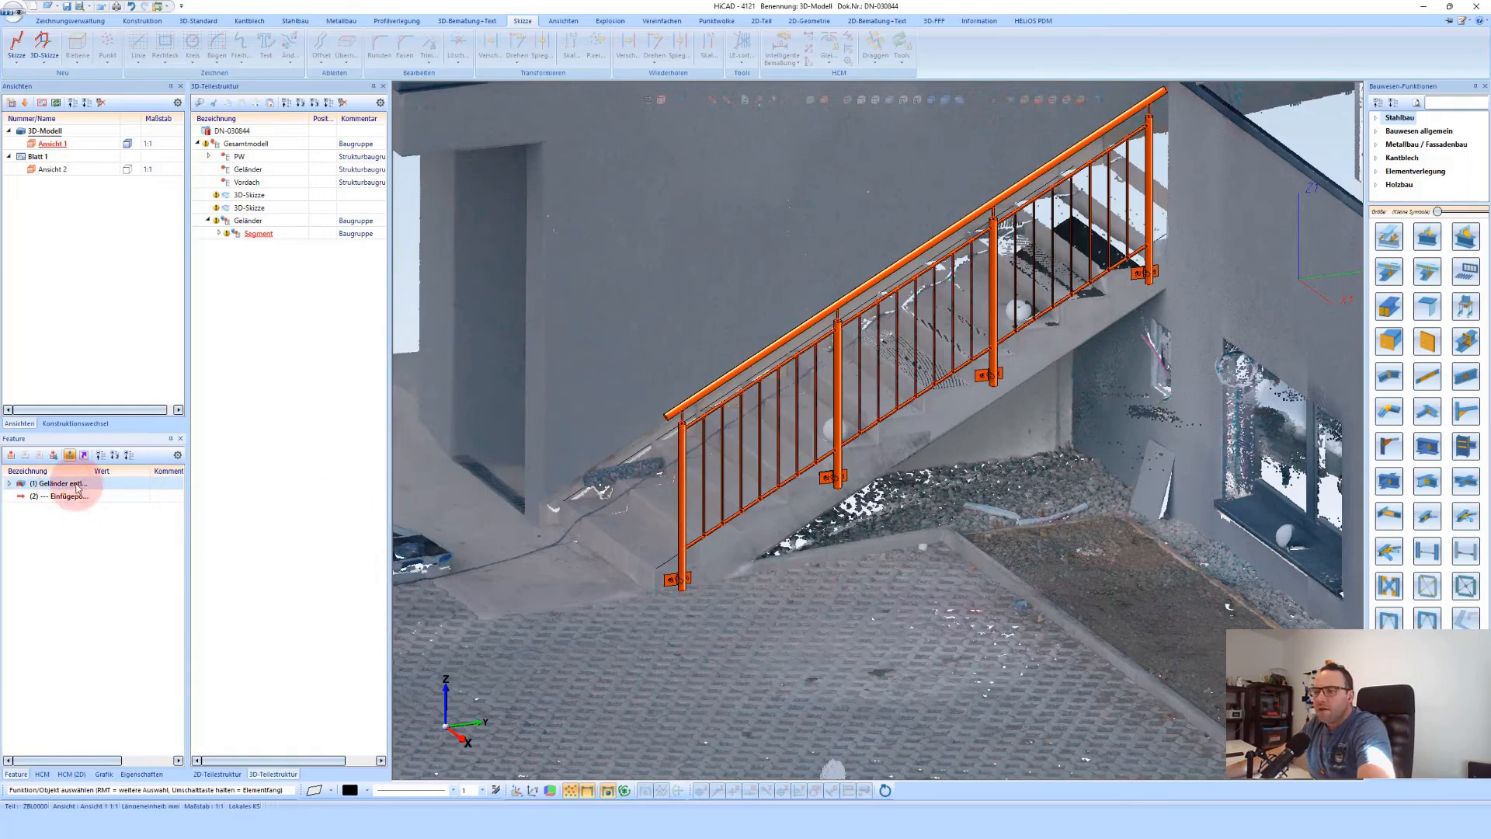
{"action": "double_click", "coordinate": [75, 483]}
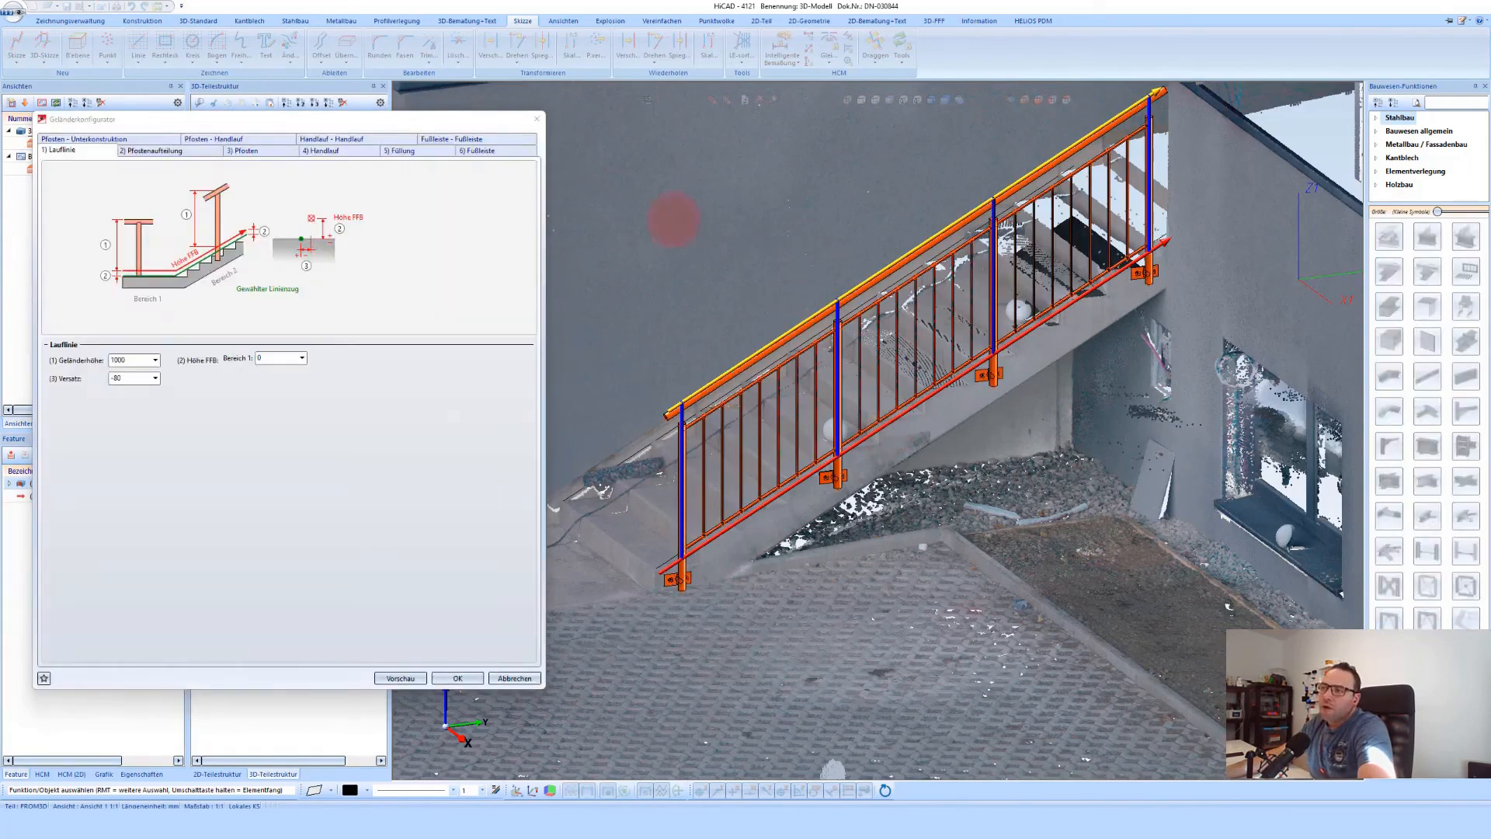
{"action": "left_click", "coordinate": [172, 154]}
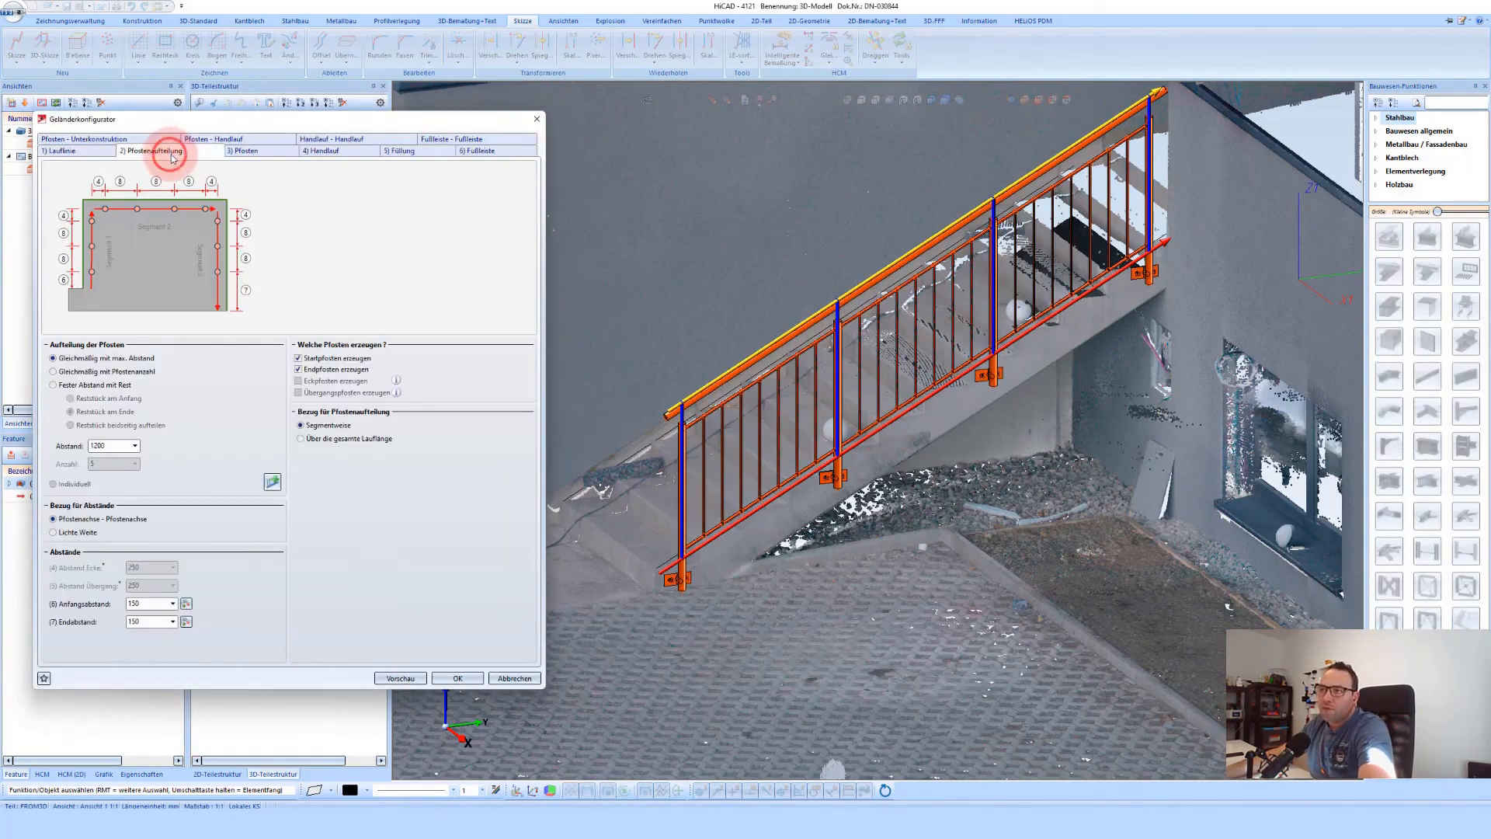
{"action": "left_click", "coordinate": [272, 484]}
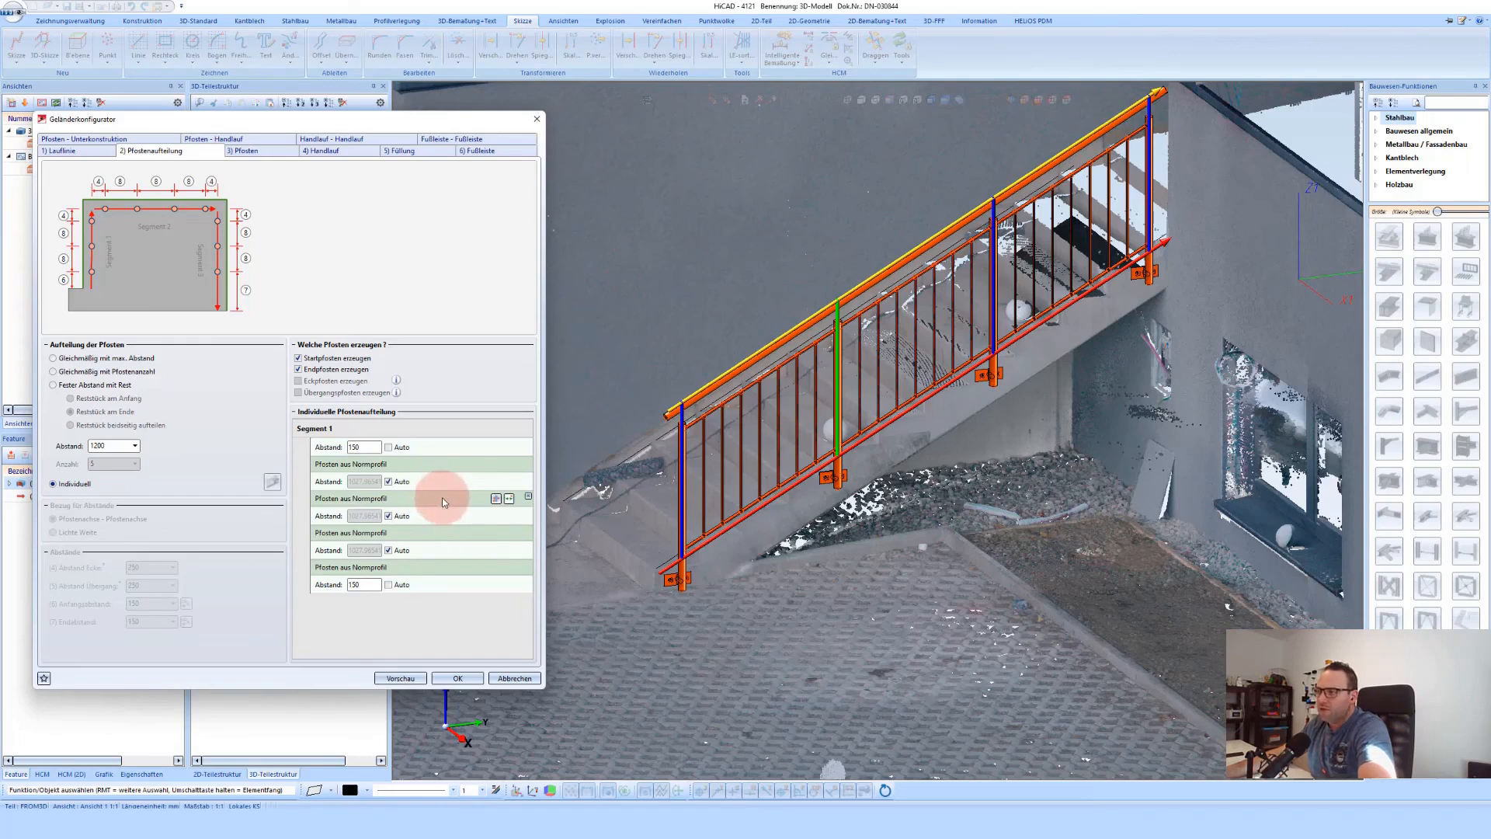
Try to reposition the railing's second post by picking a location on the stair side beside its base plate
{"action": "scroll", "coordinate": [848, 469], "scroll_direction": "up", "scroll_amount": 4}
{"action": "scroll", "coordinate": [848, 468], "scroll_direction": "up", "scroll_amount": 4}
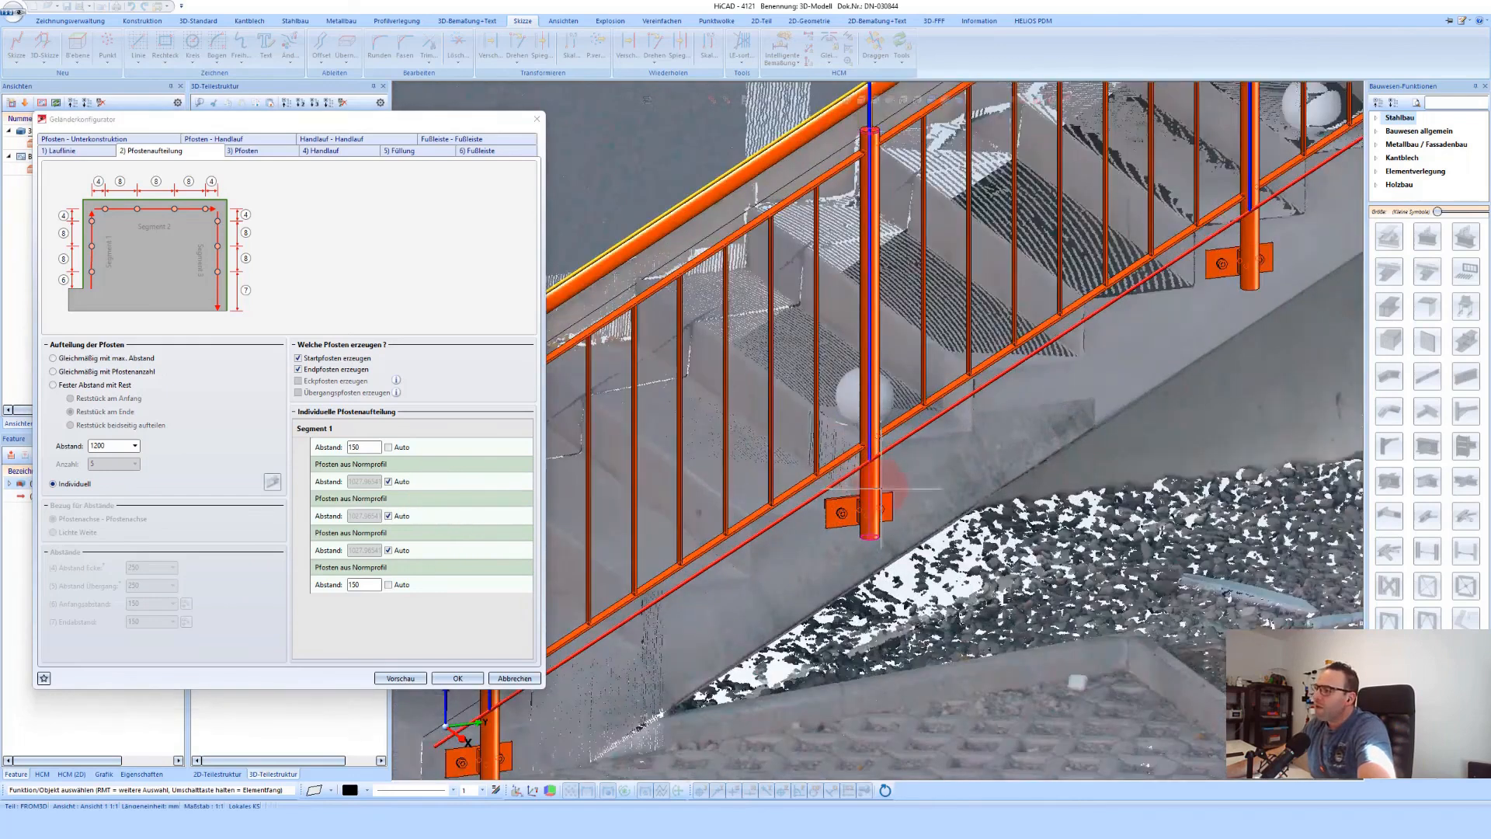
{"action": "scroll", "coordinate": [863, 480], "scroll_direction": "down", "scroll_amount": 3}
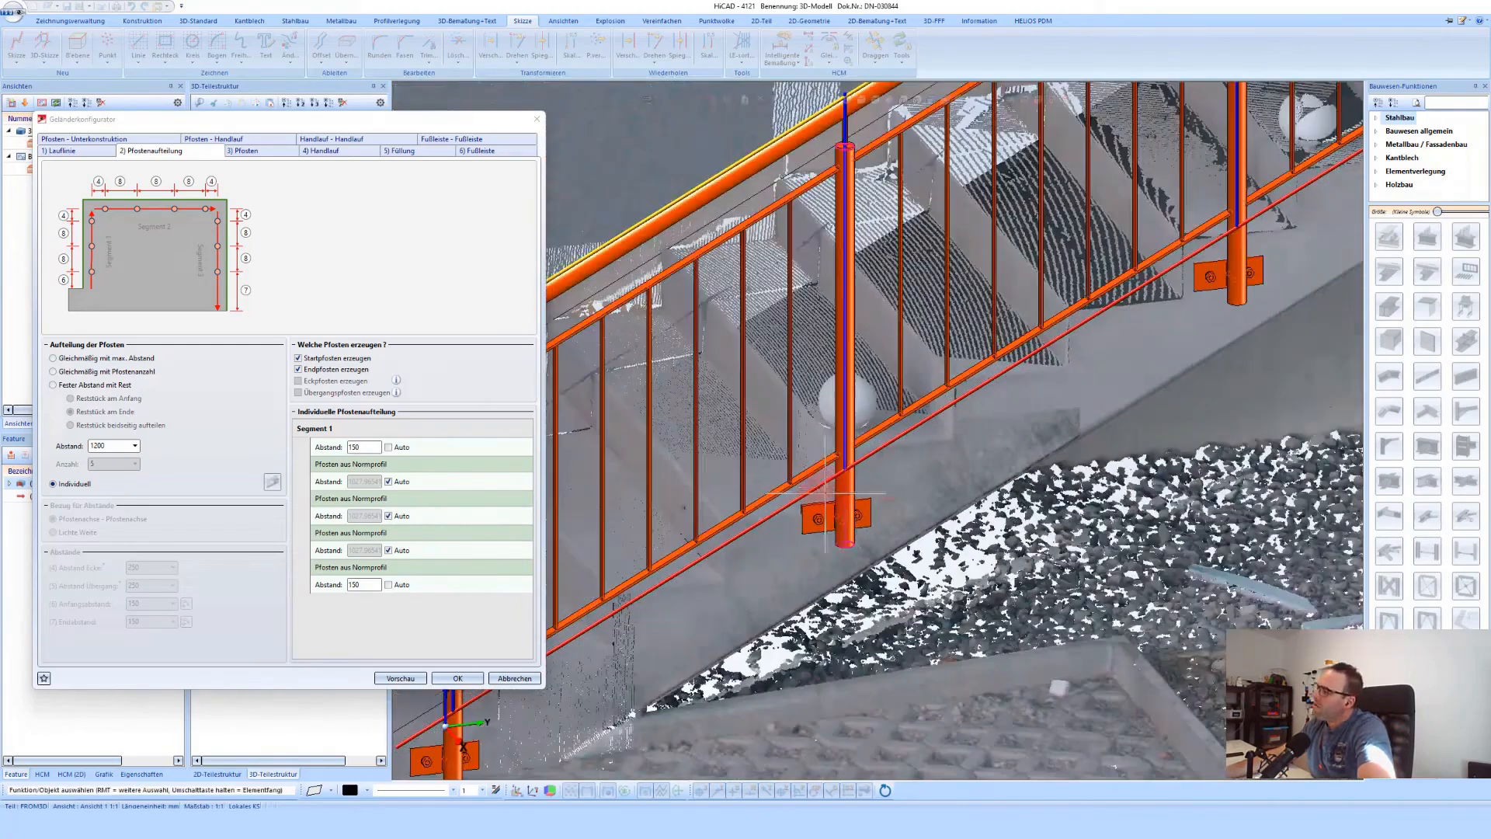
{"action": "scroll", "coordinate": [880, 460], "scroll_direction": "up", "scroll_amount": 2}
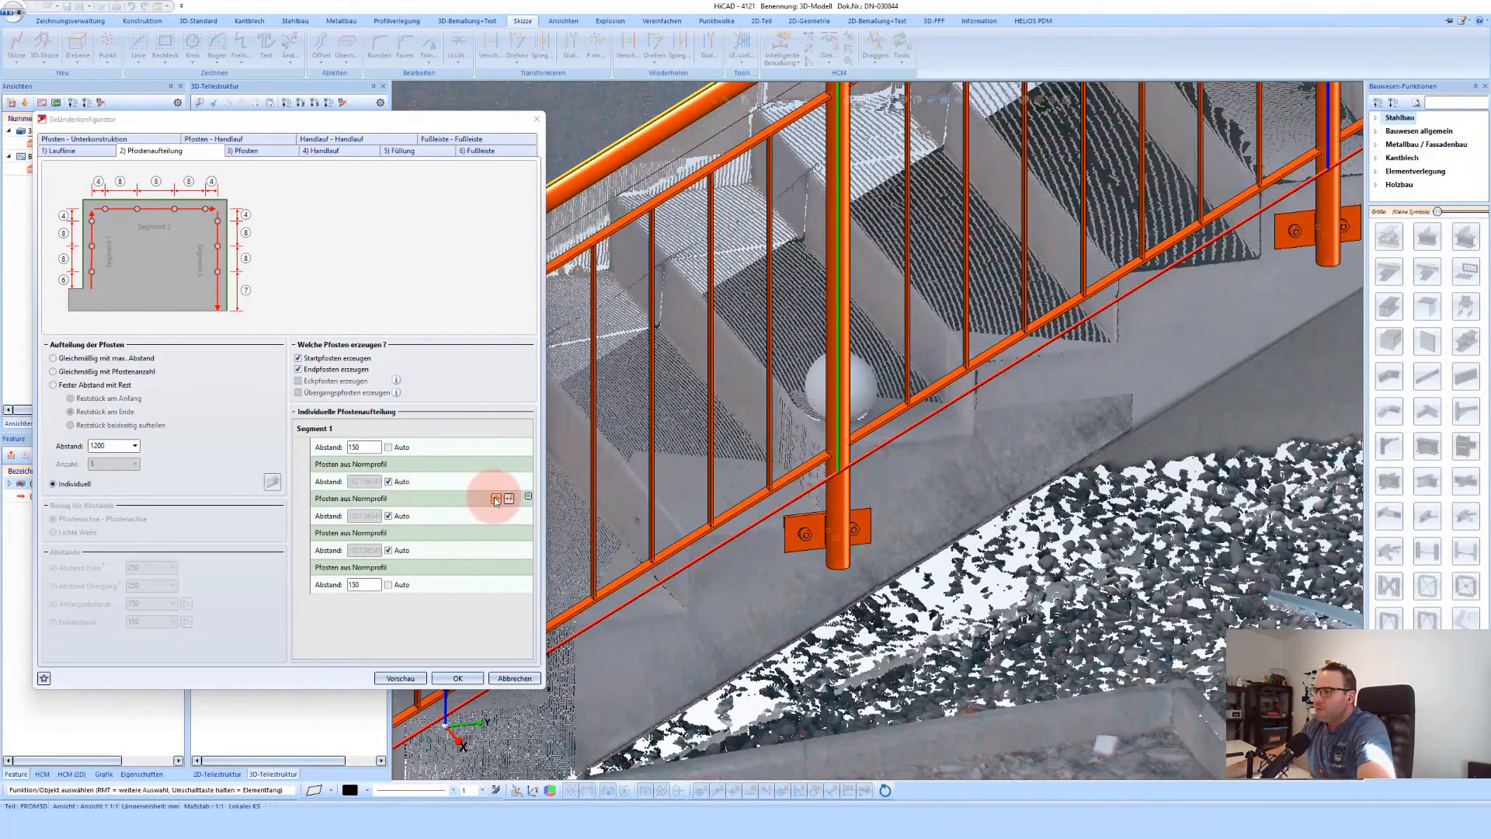
{"action": "left_click", "coordinate": [497, 500]}
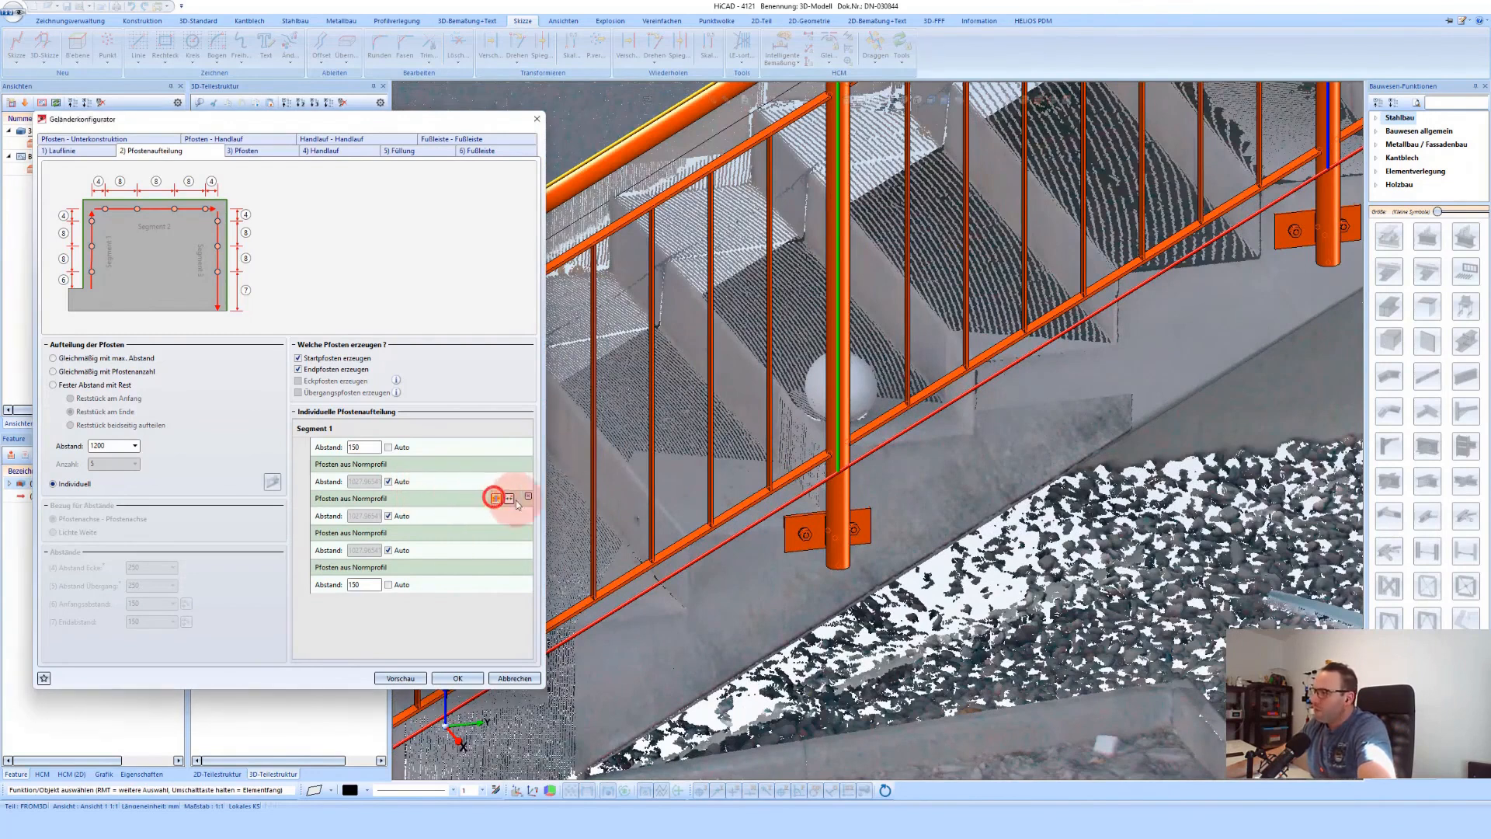
{"action": "scroll", "coordinate": [907, 443], "scroll_direction": "up", "scroll_amount": 4}
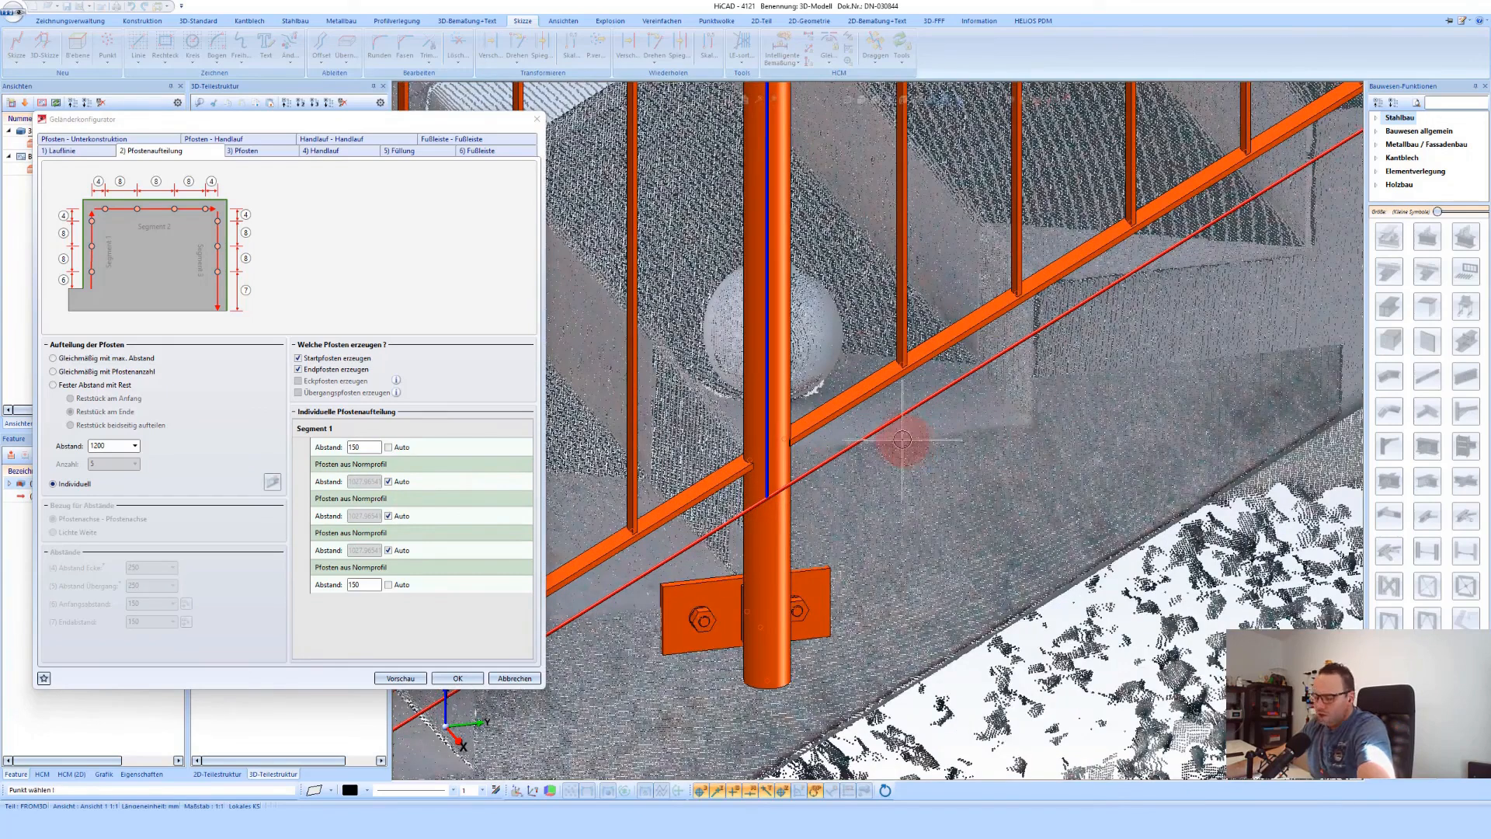
{"action": "left_click", "coordinate": [903, 440]}
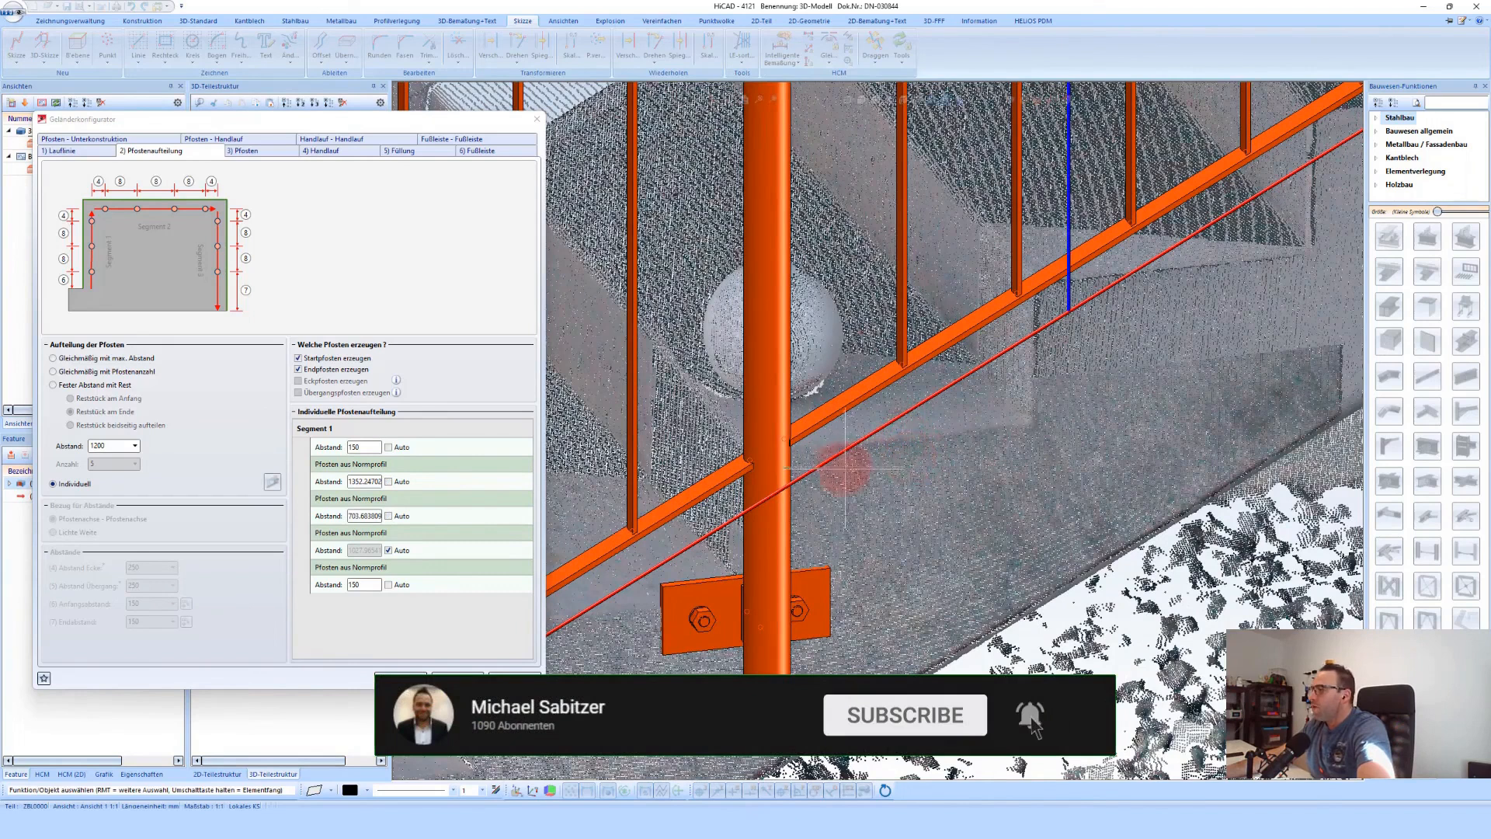
Reposition the second post by picking a point from the point cloud on the stair side, just up-slope of its current base plate
{"action": "scroll", "coordinate": [891, 458], "scroll_direction": "down", "scroll_amount": 2}
{"action": "scroll", "coordinate": [890, 452], "scroll_direction": "up", "scroll_amount": 1}
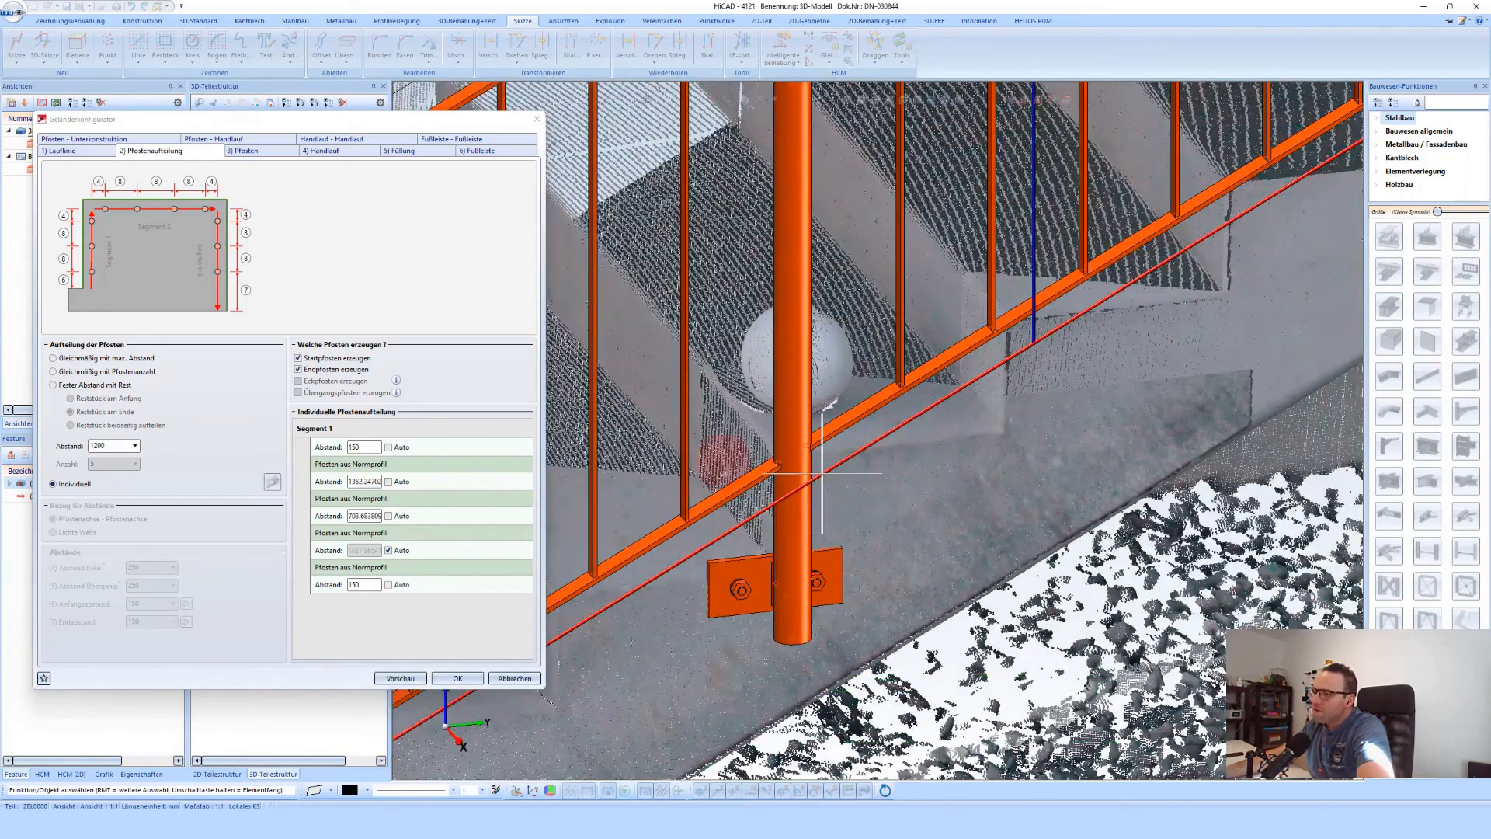
{"action": "mouse_move", "coordinate": [497, 535]}
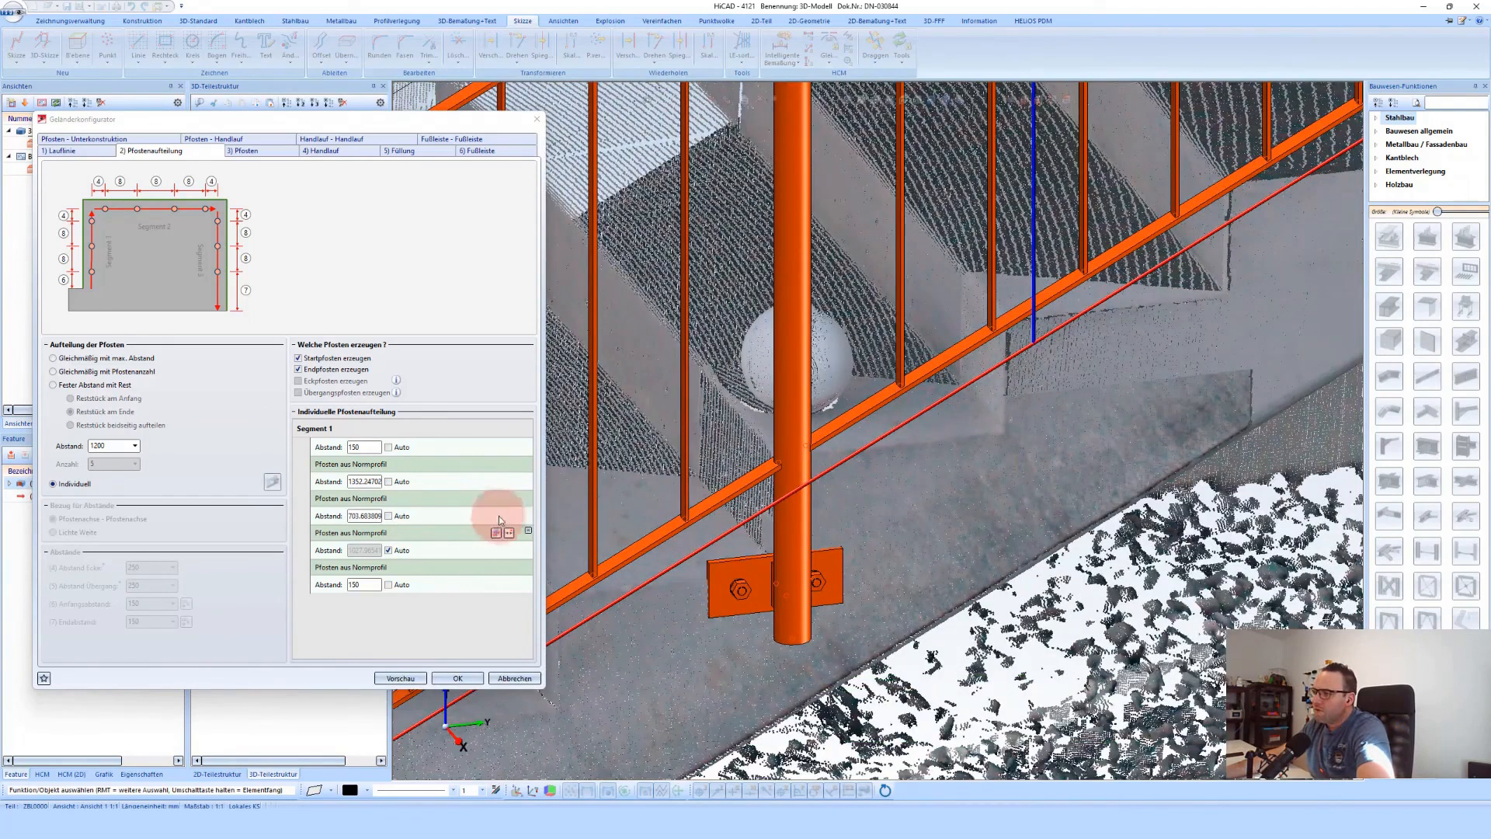
{"action": "left_click", "coordinate": [497, 499]}
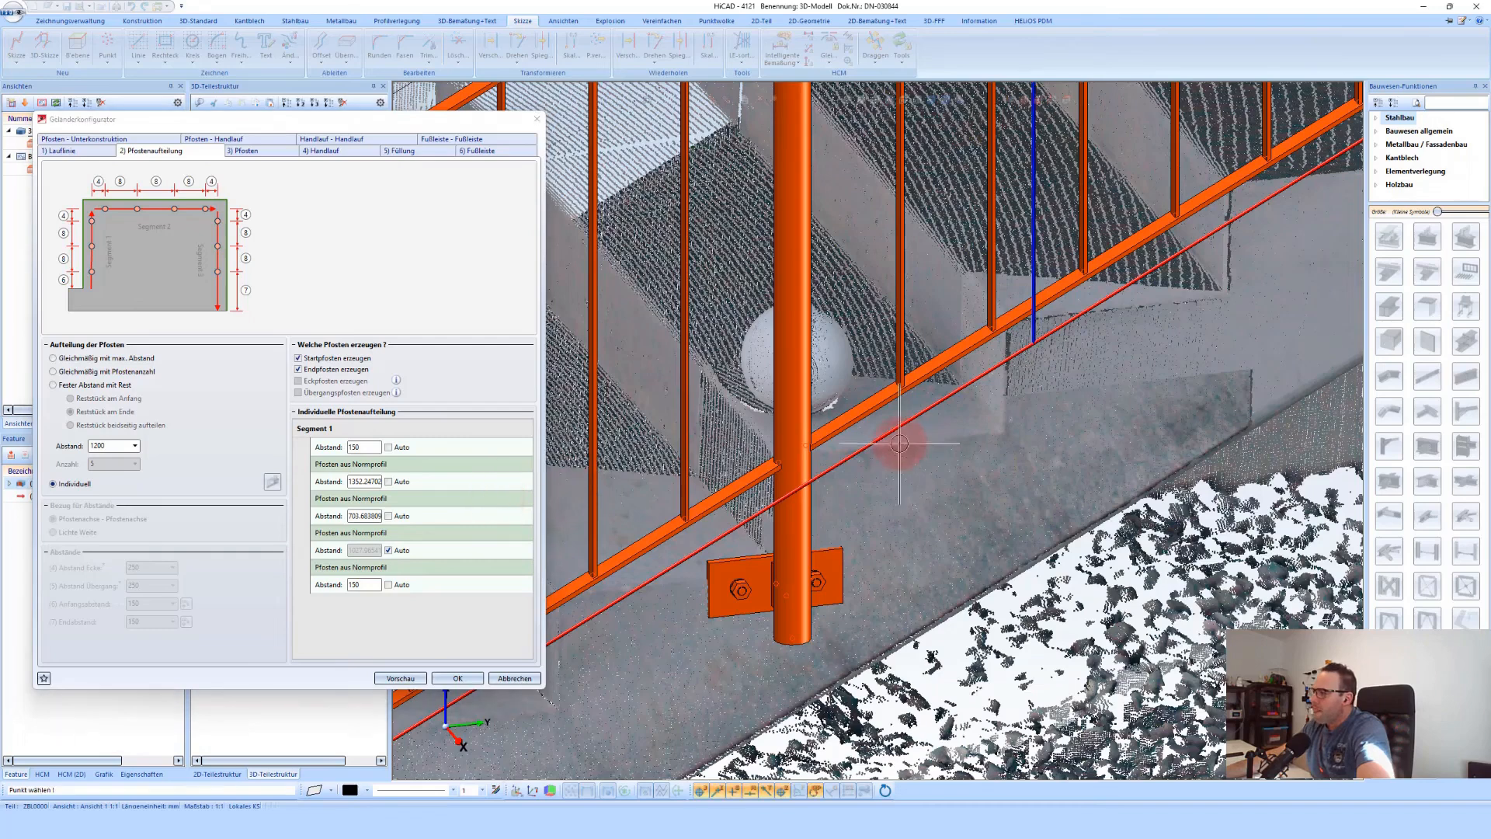
{"action": "middle_click_drag", "start_coordinate": [899, 445], "coordinate": [894, 445]}
{"action": "key", "text": "p"}
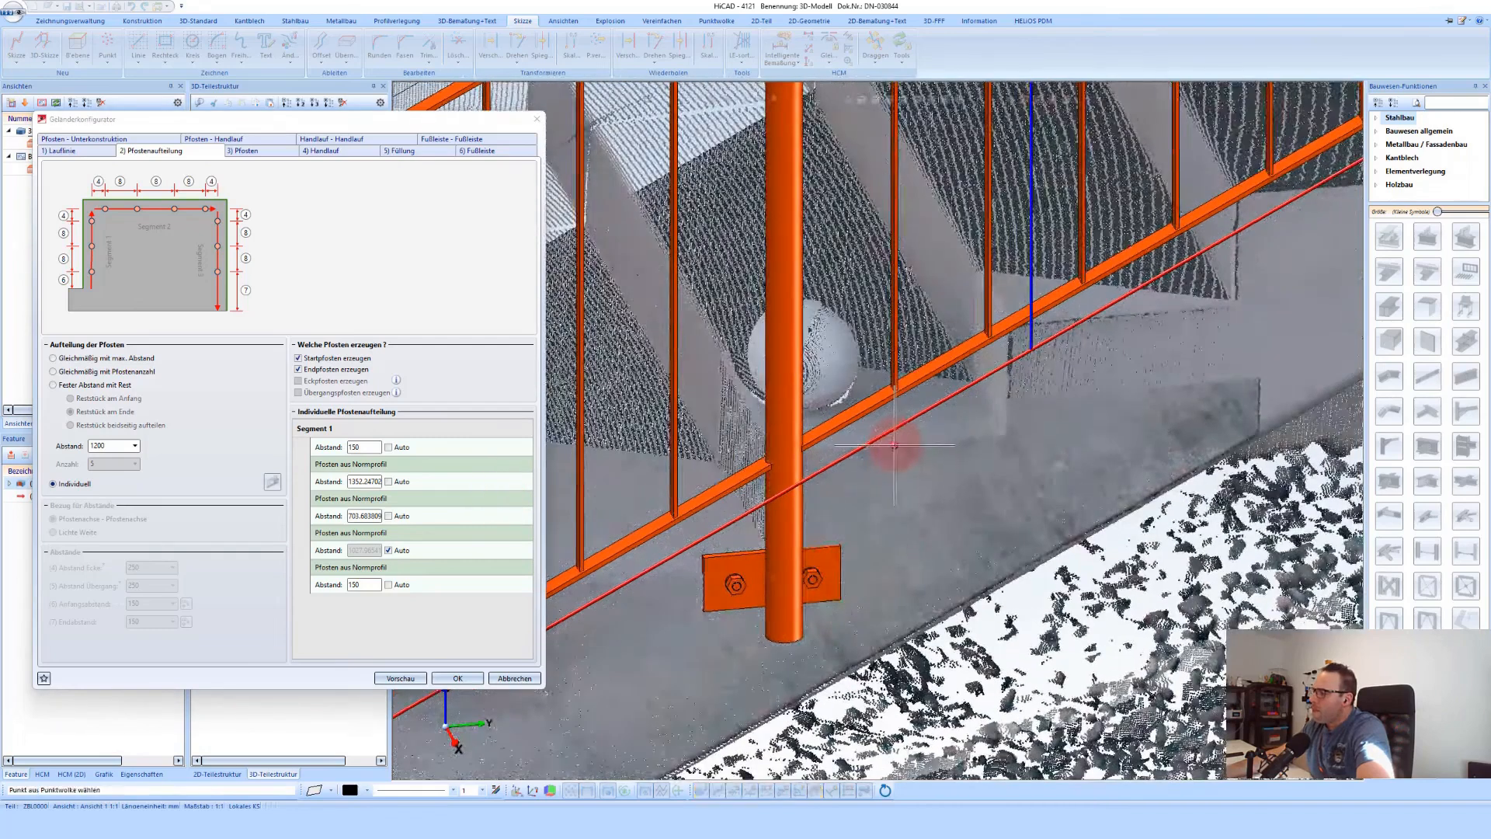
{"action": "left_click", "coordinate": [889, 444]}
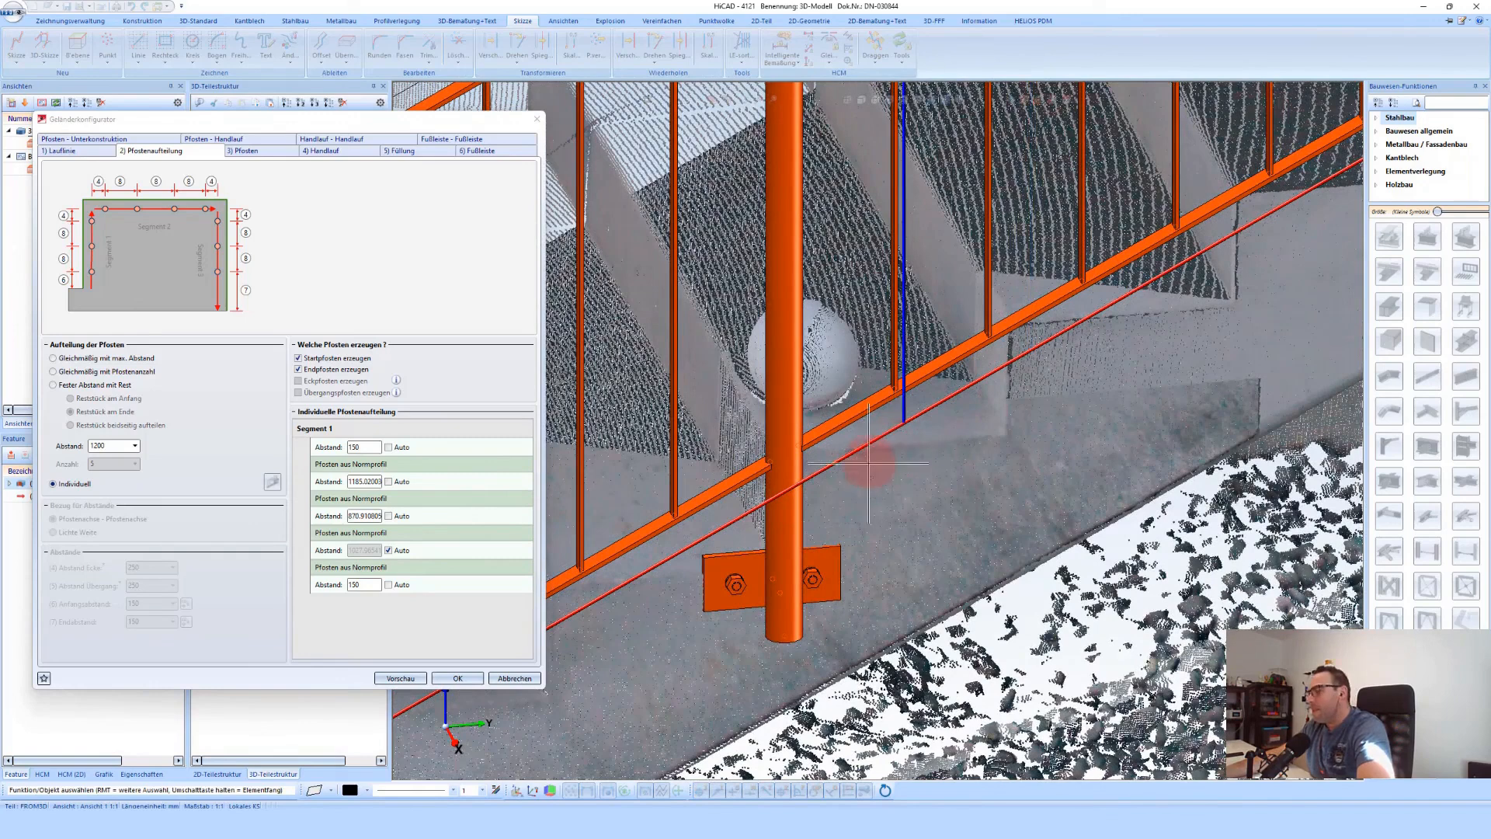
Set the end distance behind the uppermost post to 200 mm in the individual post distribution
{"action": "scroll", "coordinate": [864, 465], "scroll_direction": "down", "scroll_amount": 5}
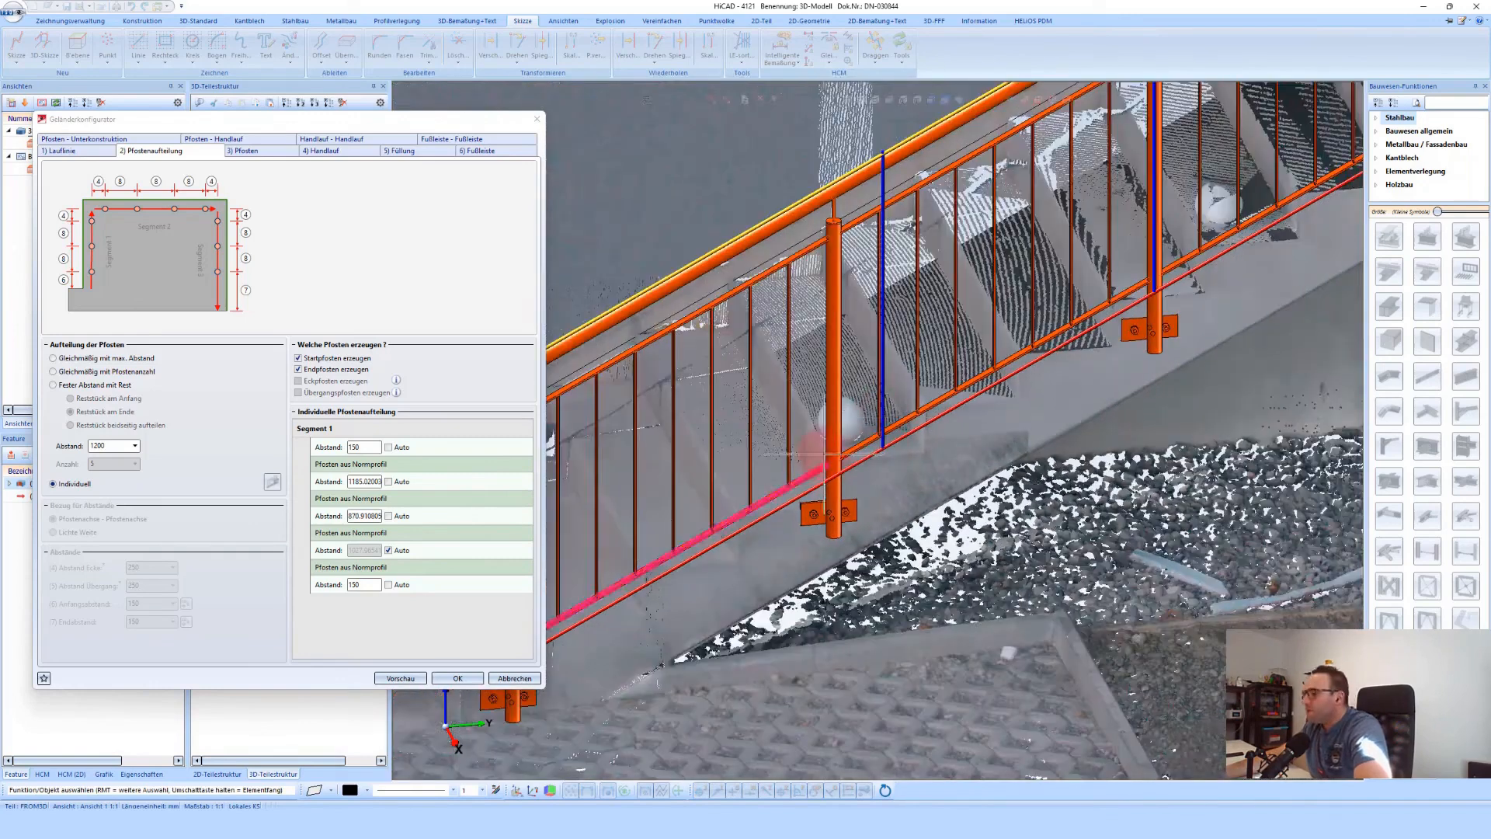
{"action": "scroll", "coordinate": [1010, 416], "scroll_direction": "up", "scroll_amount": 5}
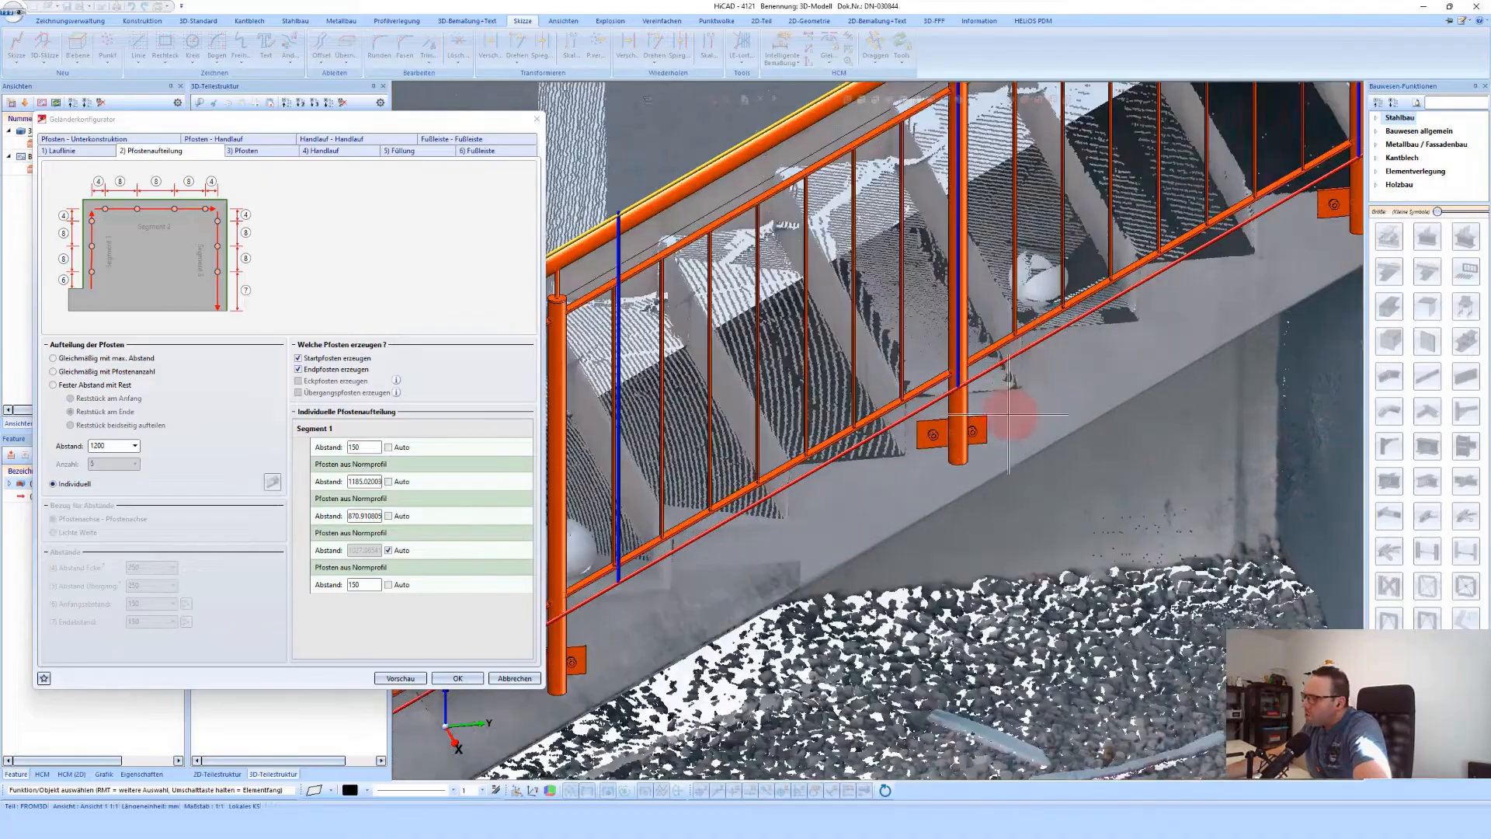
{"action": "middle_click_drag", "start_coordinate": [1018, 407], "coordinate": [1013, 404]}
{"action": "scroll", "coordinate": [1014, 403], "scroll_direction": "down", "scroll_amount": 3}
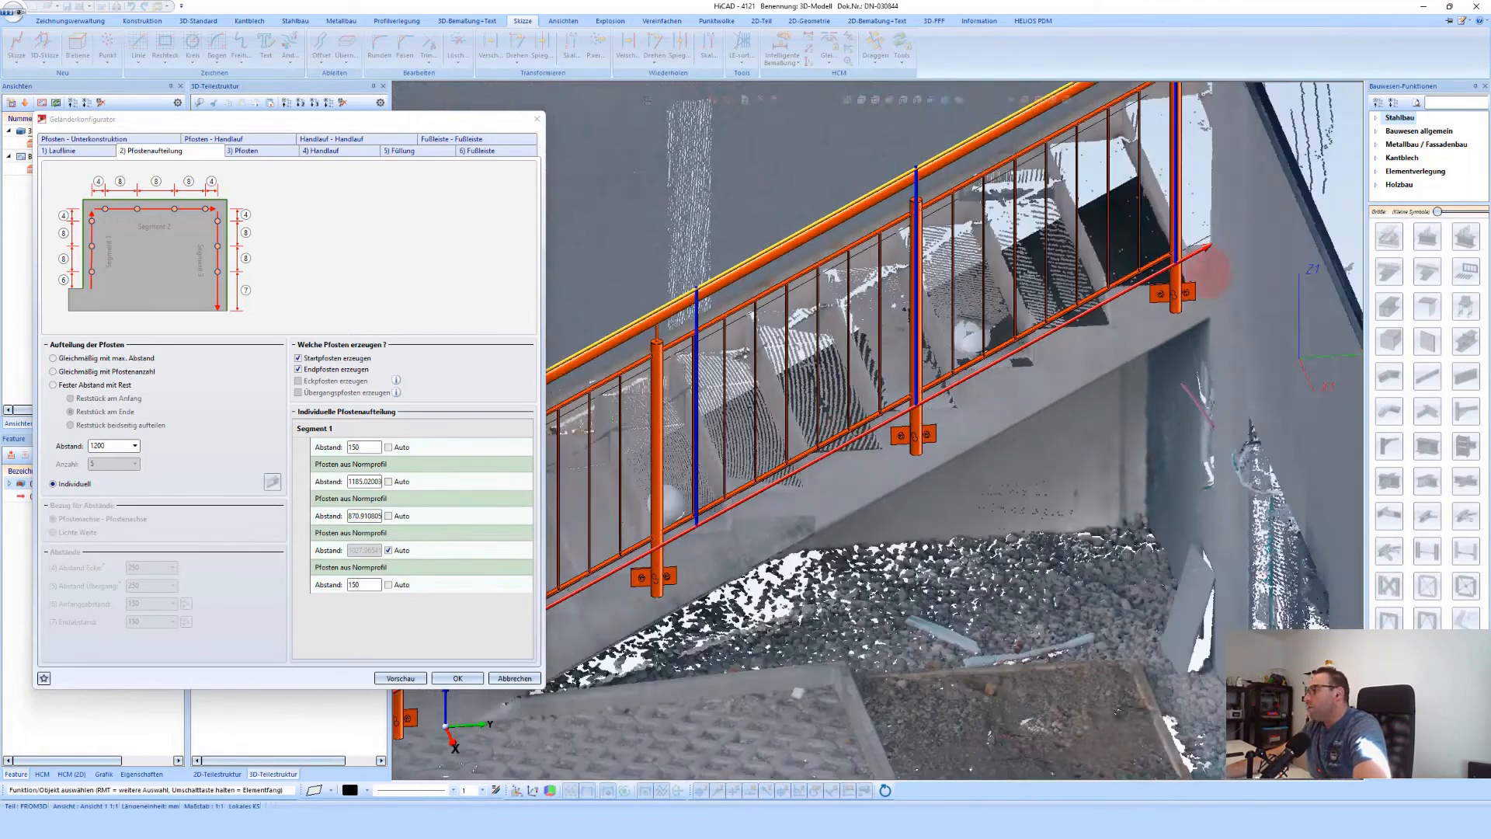
{"action": "scroll", "coordinate": [1204, 280], "scroll_direction": "up", "scroll_amount": 4}
{"action": "scroll", "coordinate": [1200, 280], "scroll_direction": "up", "scroll_amount": 2}
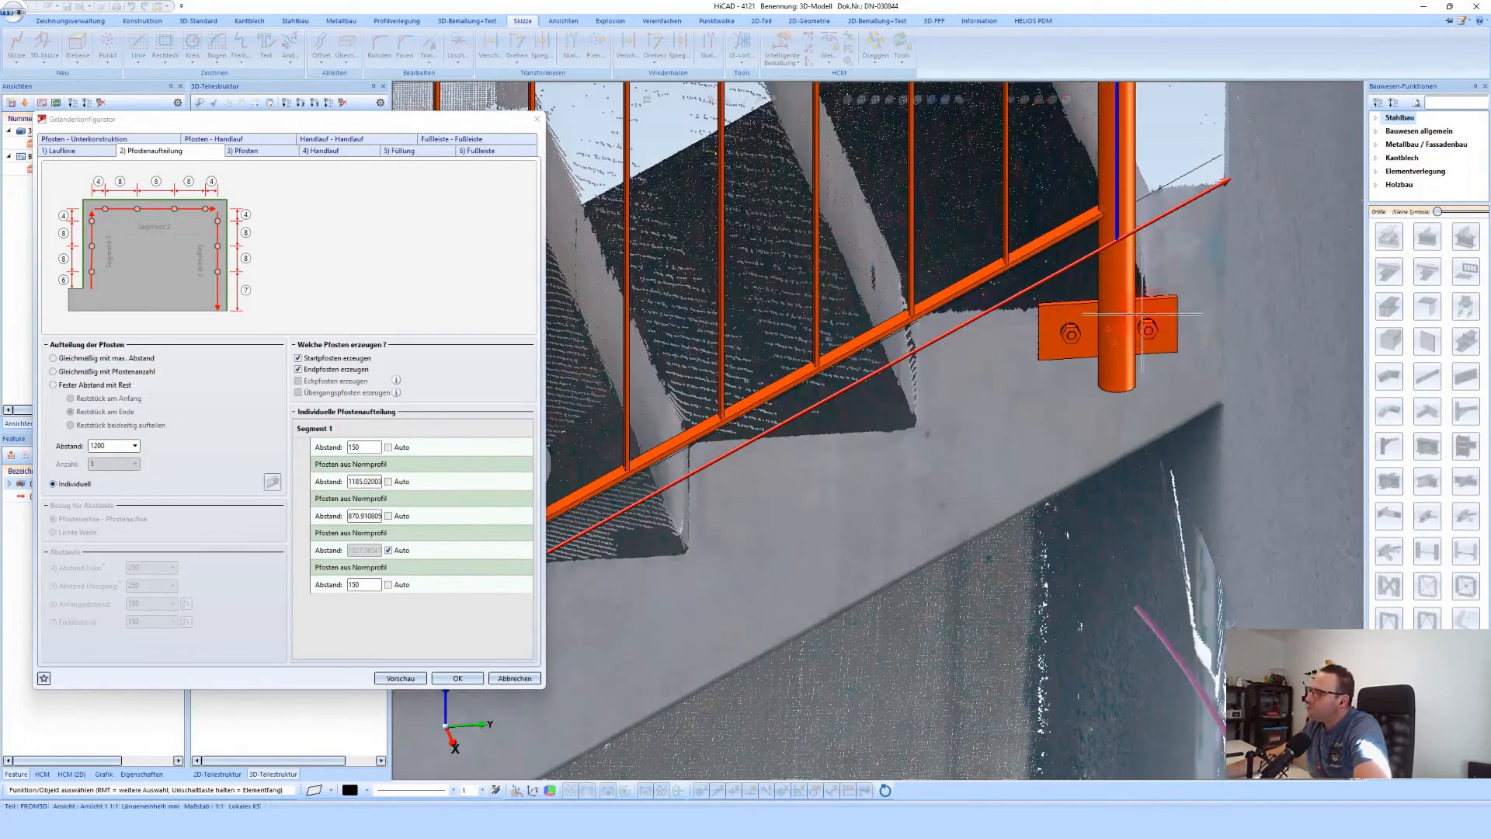
{"action": "scroll", "coordinate": [1142, 314], "scroll_direction": "down", "scroll_amount": 2}
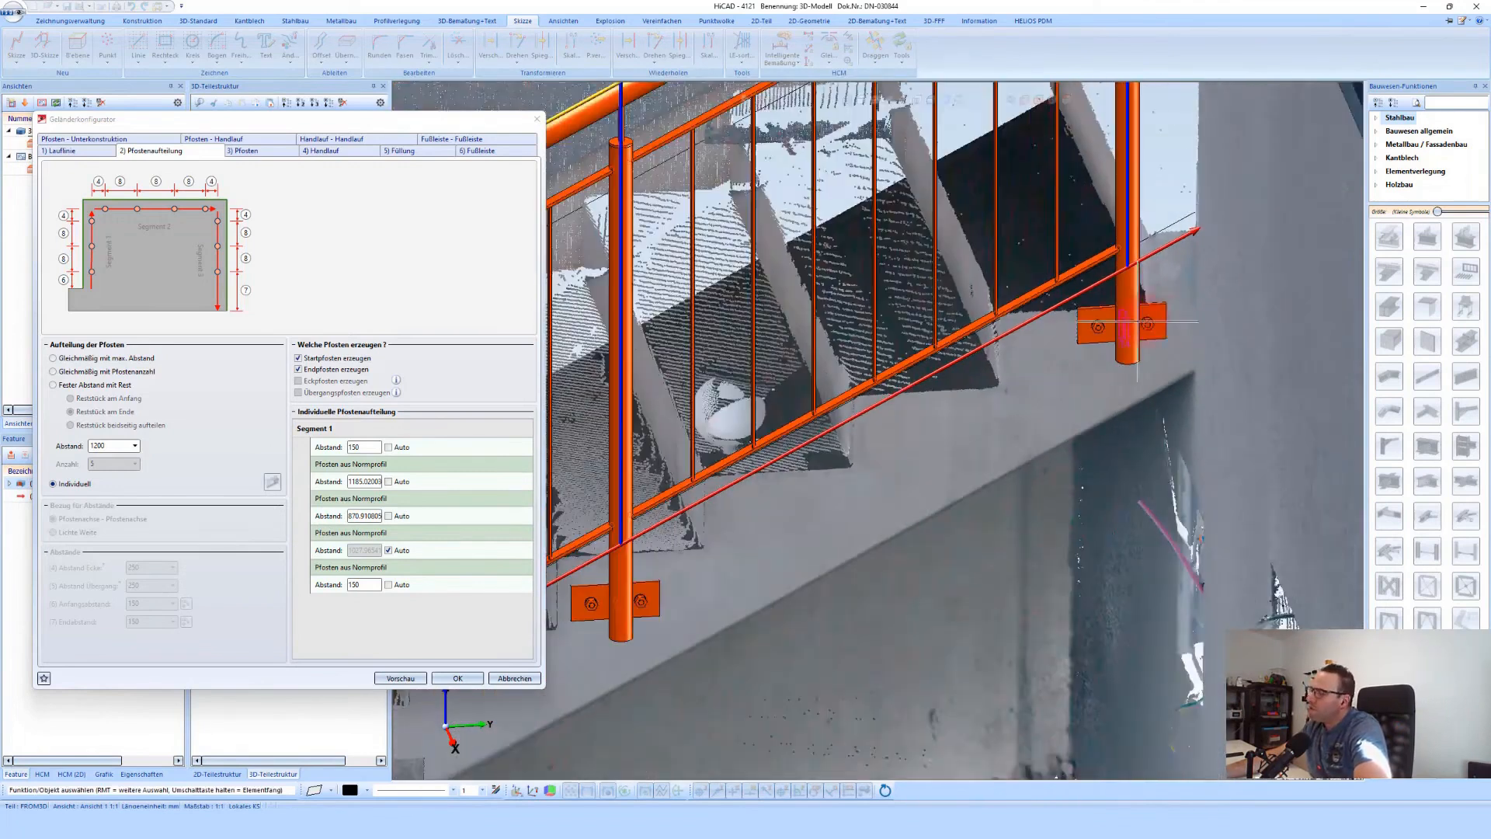
{"action": "left_click", "coordinate": [356, 588]}
{"action": "double_click", "coordinate": [347, 589]}
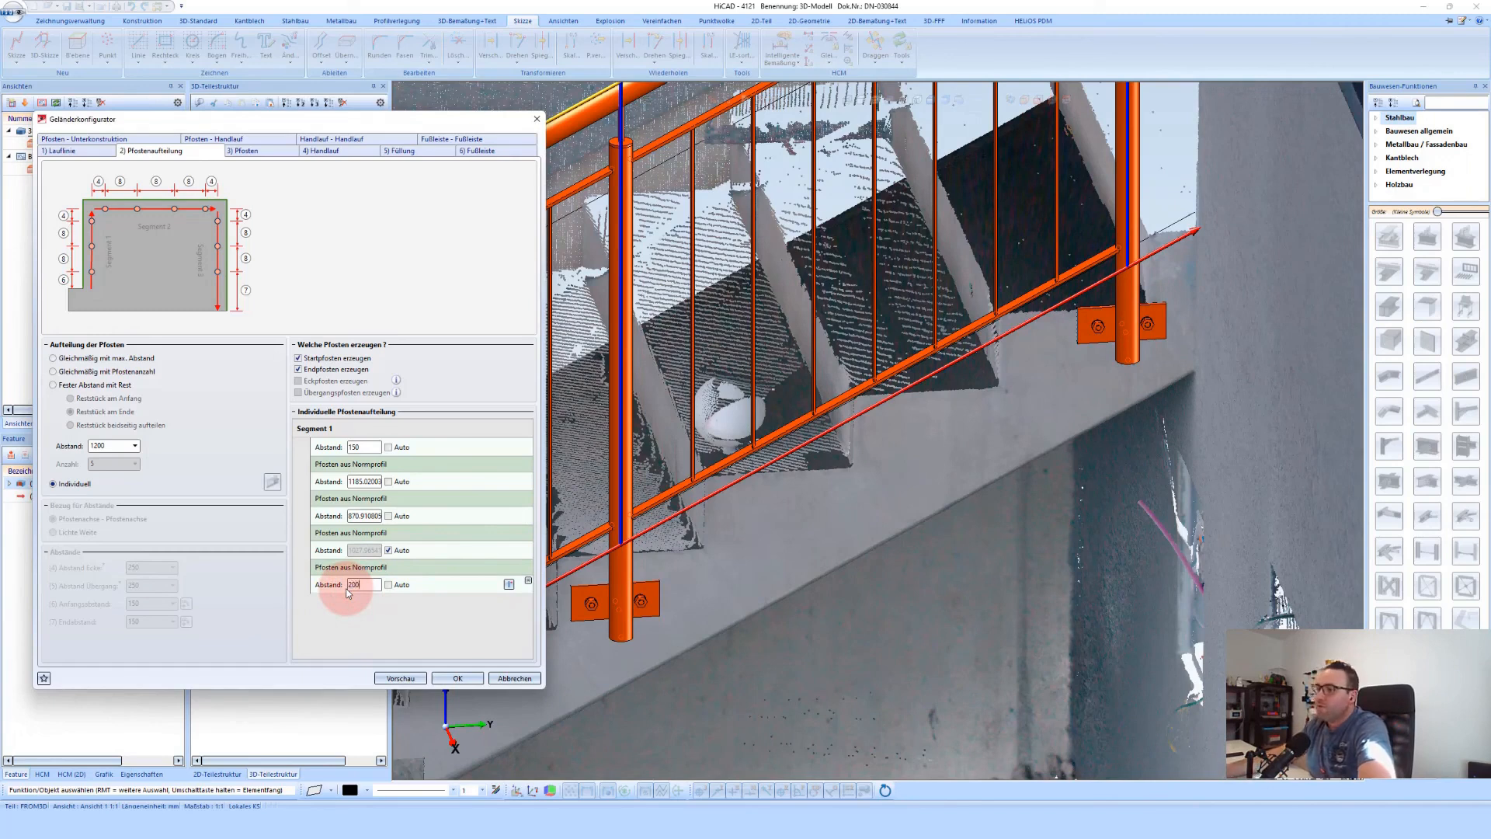
{"action": "left_click", "coordinate": [368, 448]}
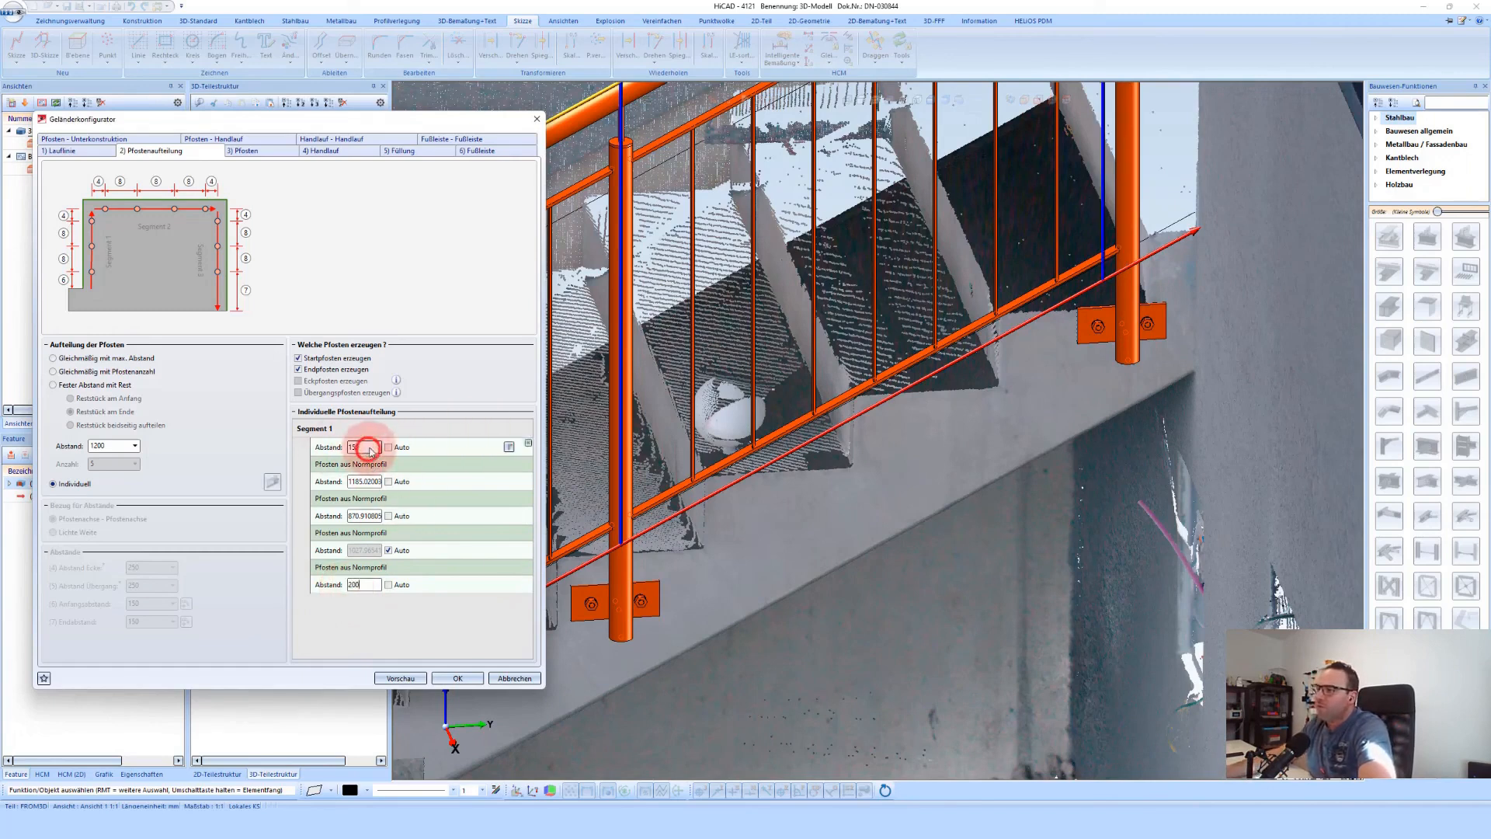
Set the end distance behind the uppermost post to 250 mm and regenerate the railing with the individual post distribution
{"action": "double_click", "coordinate": [358, 585]}
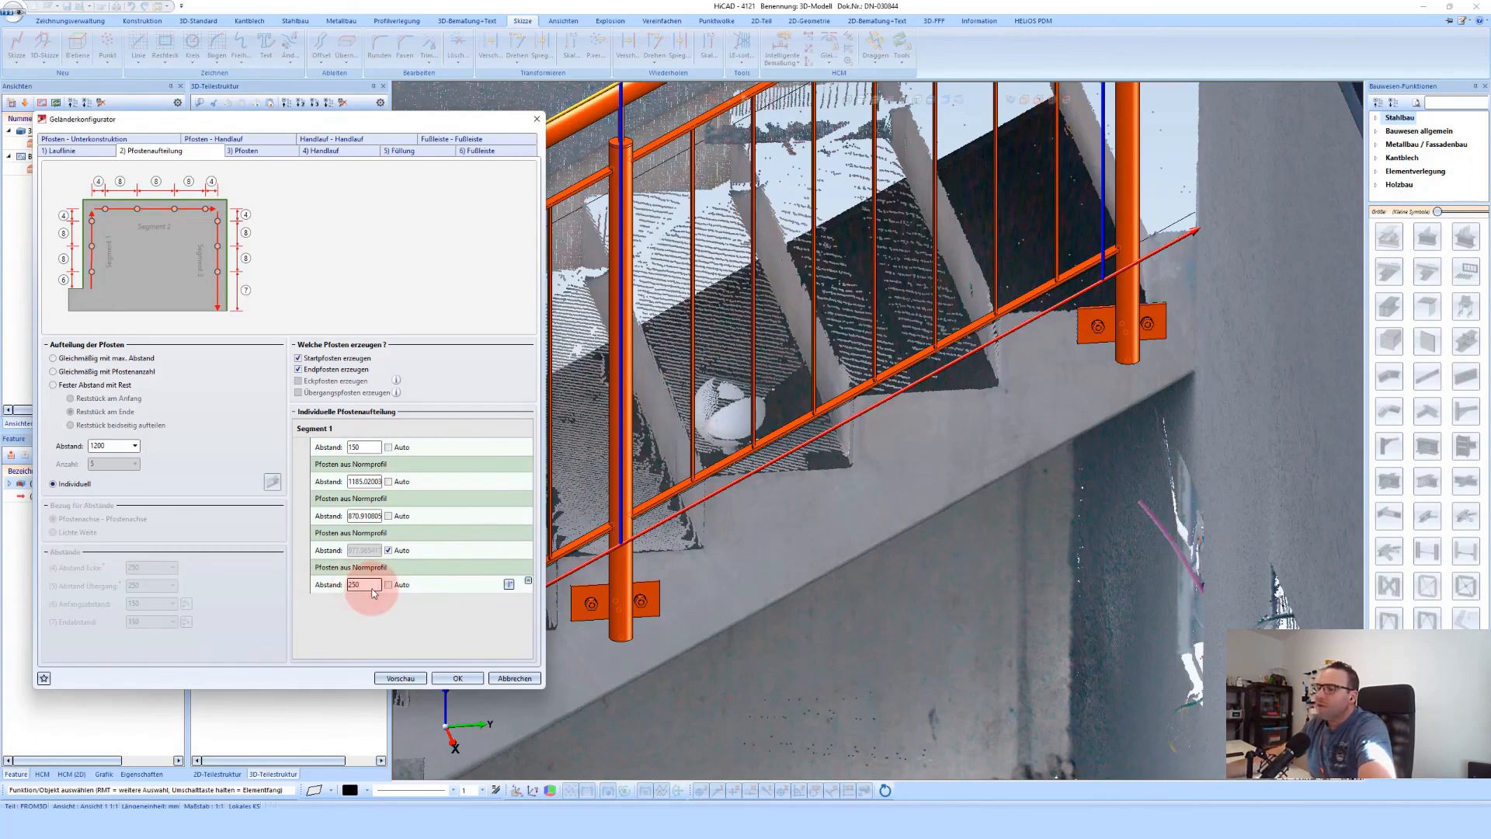
{"action": "scroll", "coordinate": [1041, 408], "scroll_direction": "down", "scroll_amount": 1}
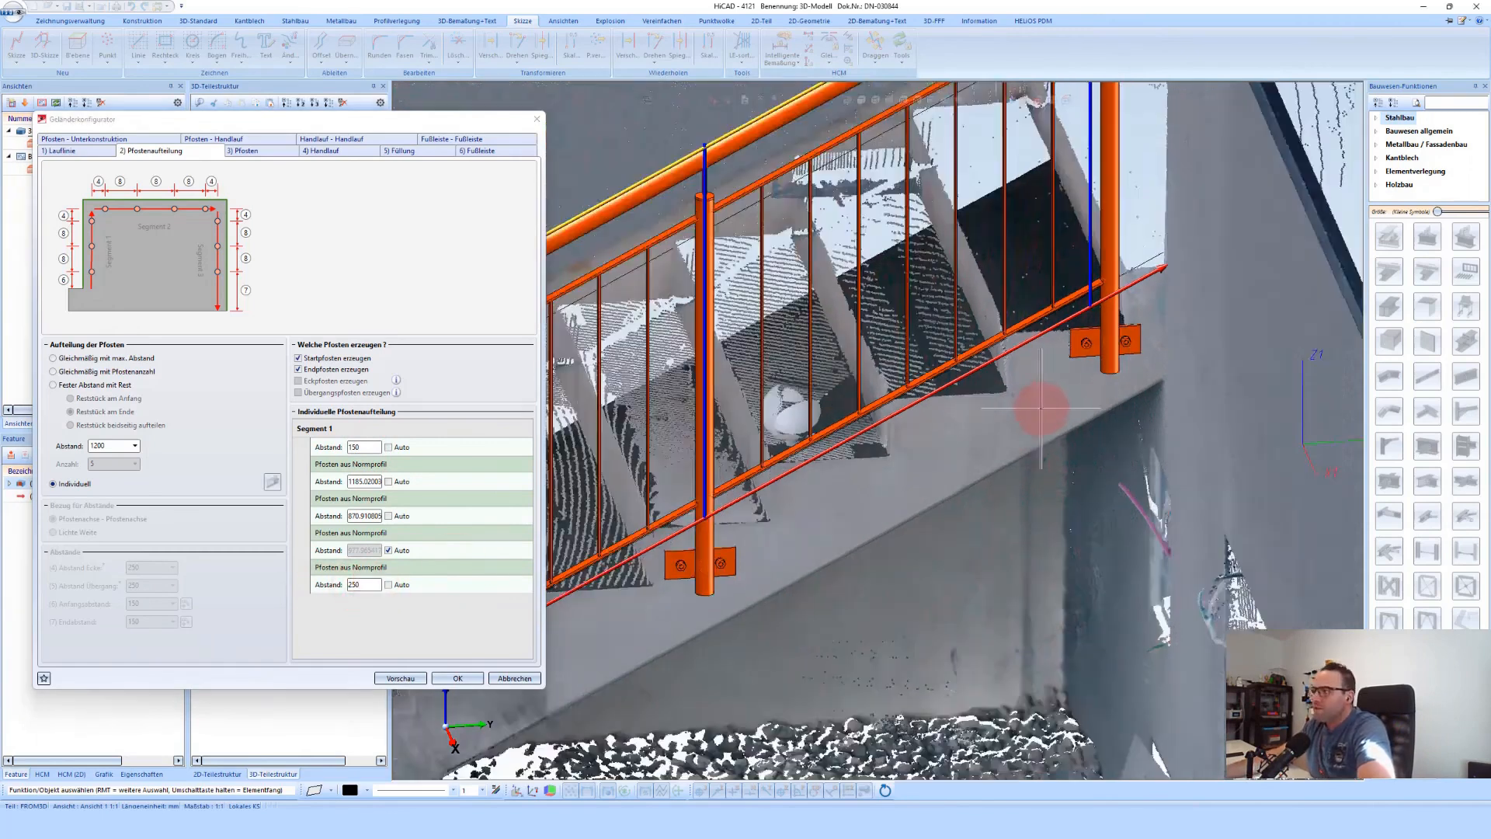
{"action": "scroll", "coordinate": [1041, 409], "scroll_direction": "down", "scroll_amount": 1}
{"action": "left_click", "coordinate": [360, 585]}
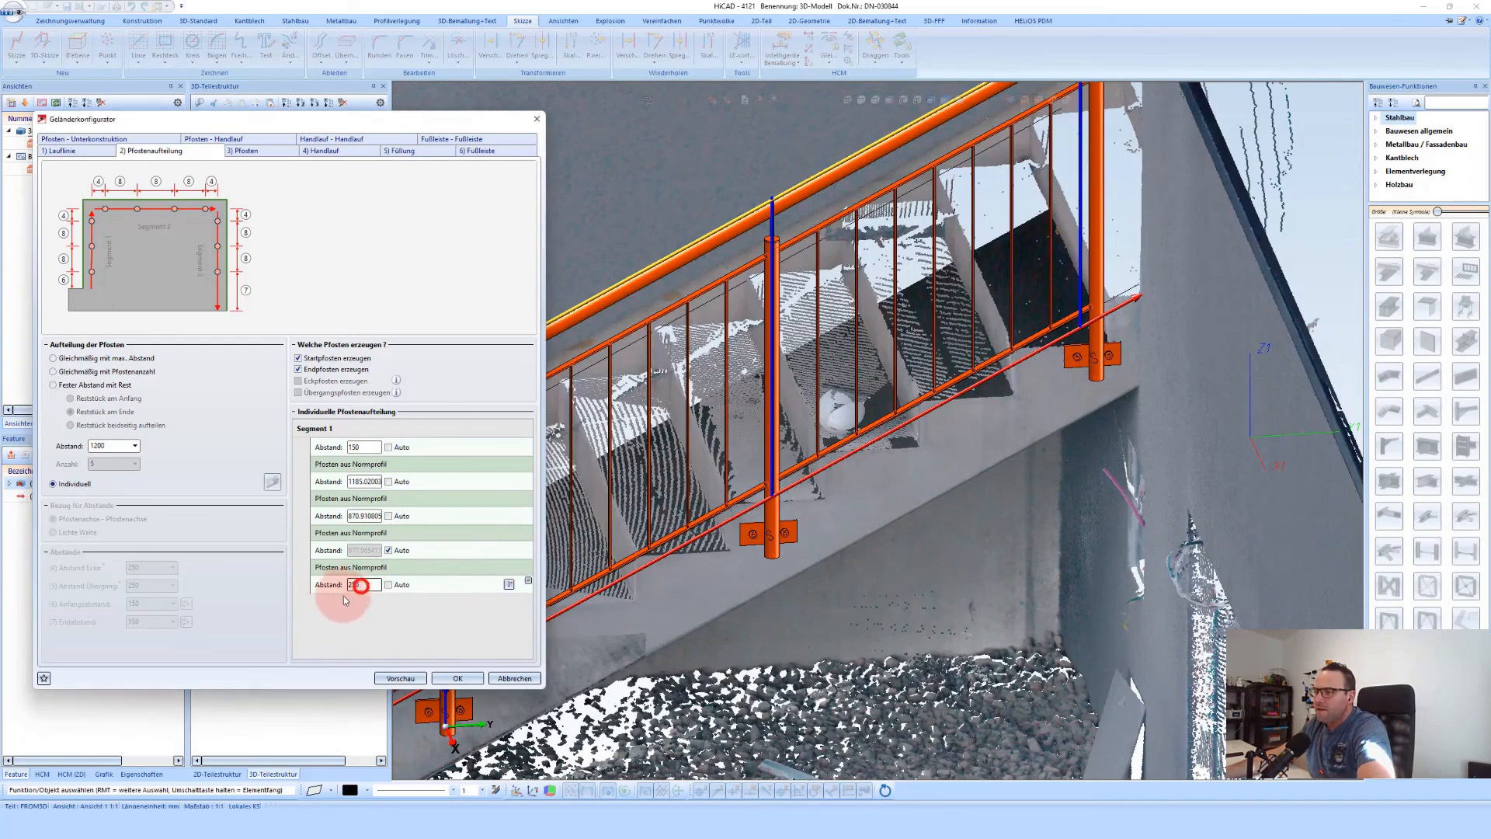
{"action": "scroll", "coordinate": [725, 599], "scroll_direction": "down", "scroll_amount": 5}
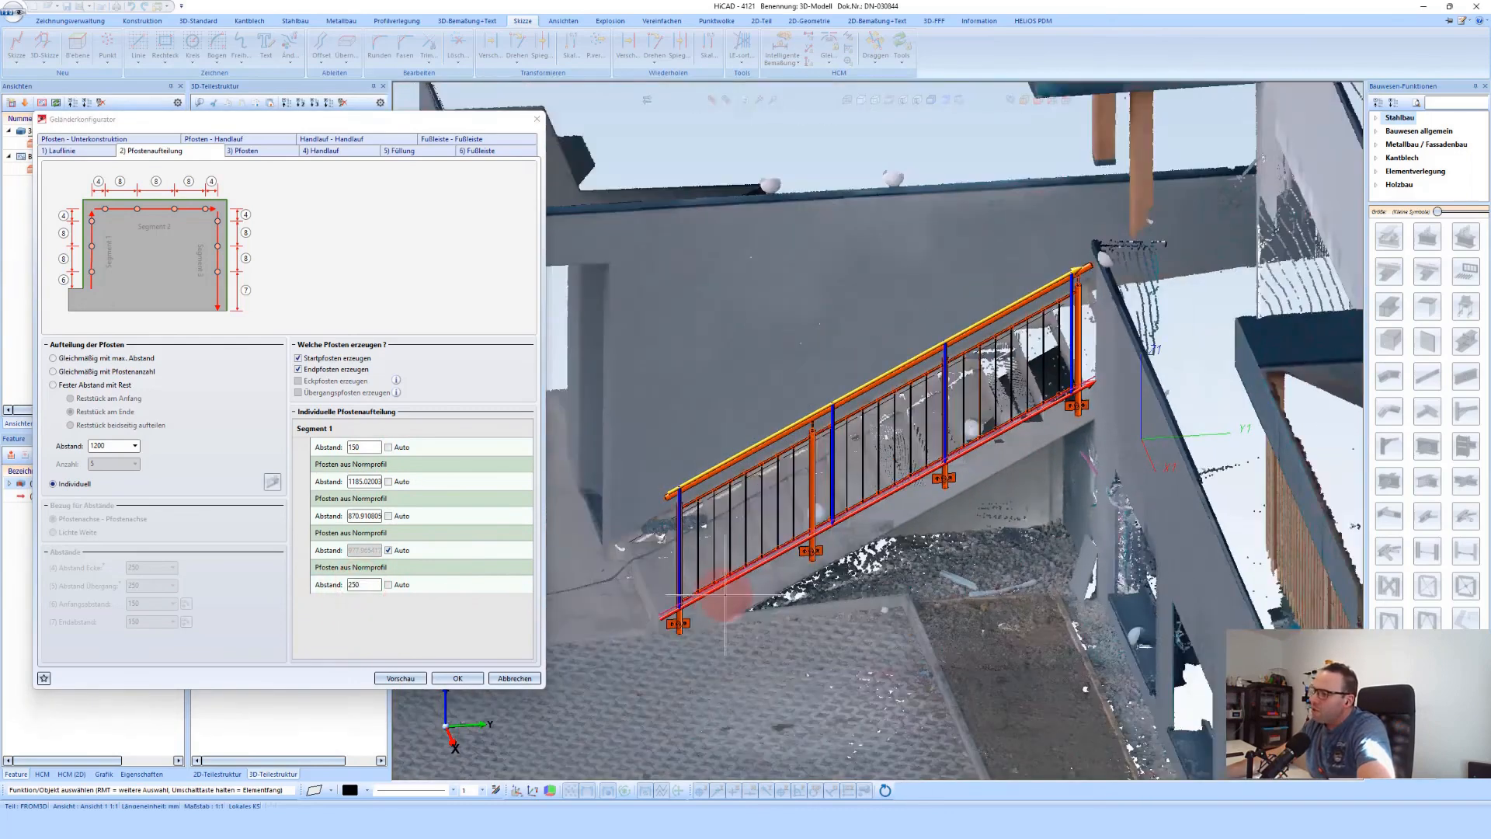
{"action": "middle_click_drag", "start_coordinate": [731, 593], "coordinate": [686, 463]}
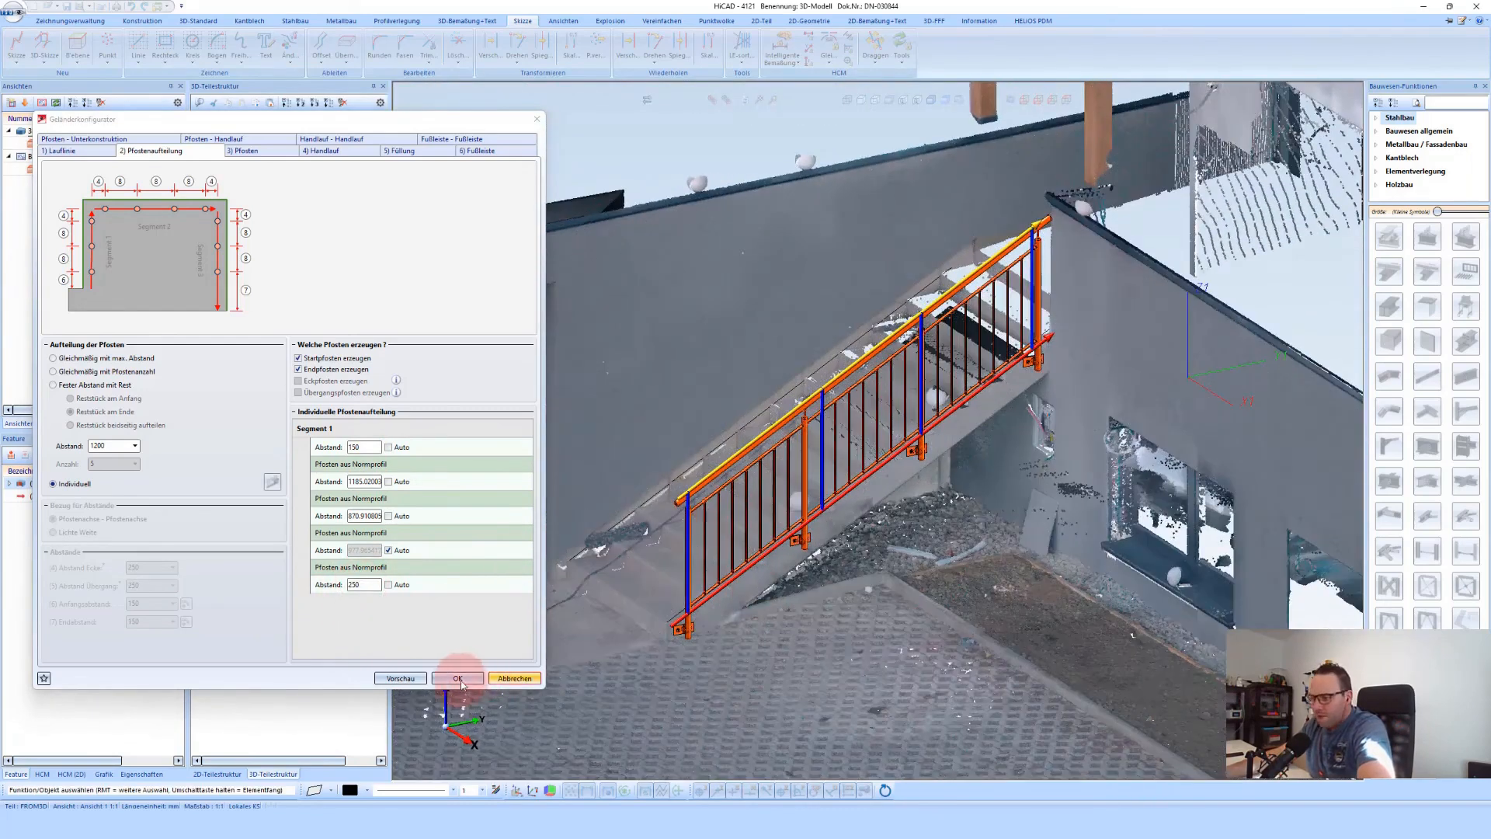
{"action": "left_click", "coordinate": [458, 678]}
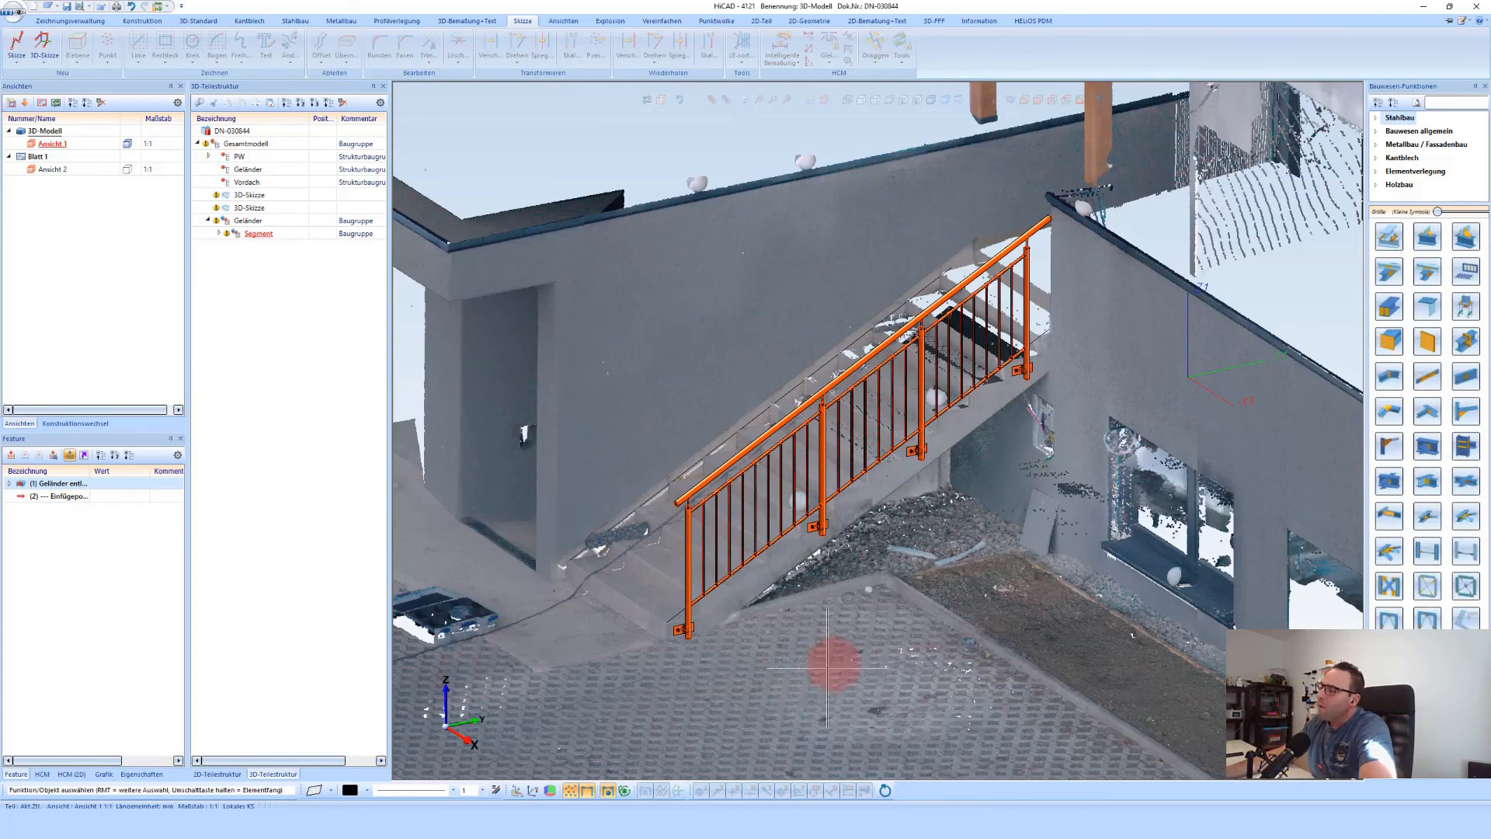
Examine the regenerated railing's posts and base plates against the scanned stair side, closing in on the second post's plate
{"action": "scroll", "coordinate": [1025, 400], "scroll_direction": "up", "scroll_amount": 3}
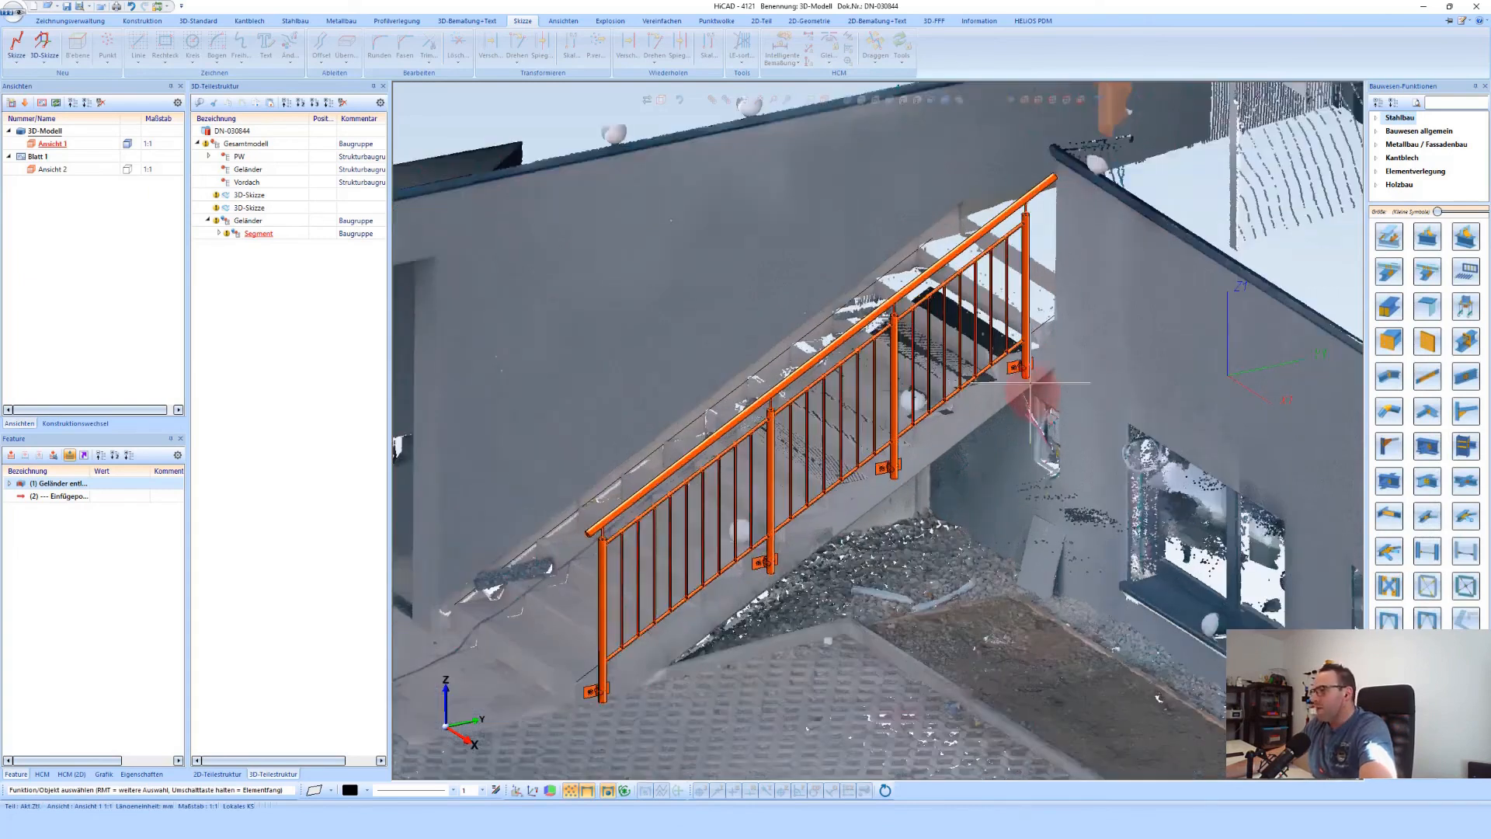
{"action": "scroll", "coordinate": [855, 509], "scroll_direction": "up", "scroll_amount": 2}
{"action": "scroll", "coordinate": [850, 501], "scroll_direction": "up", "scroll_amount": 3}
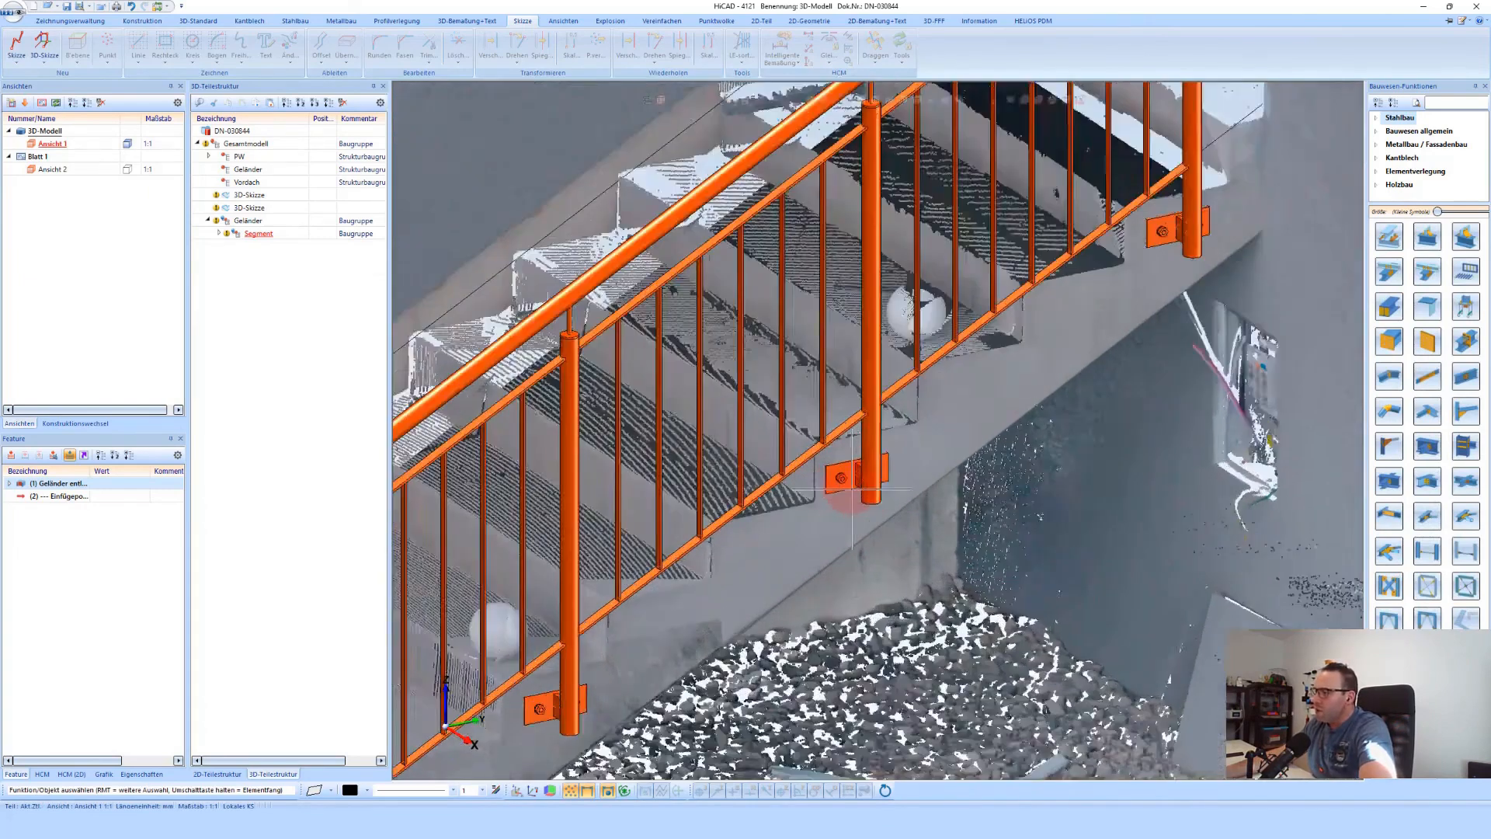
{"action": "scroll", "coordinate": [955, 435], "scroll_direction": "down", "scroll_amount": 2}
{"action": "scroll", "coordinate": [839, 466], "scroll_direction": "down", "scroll_amount": 2}
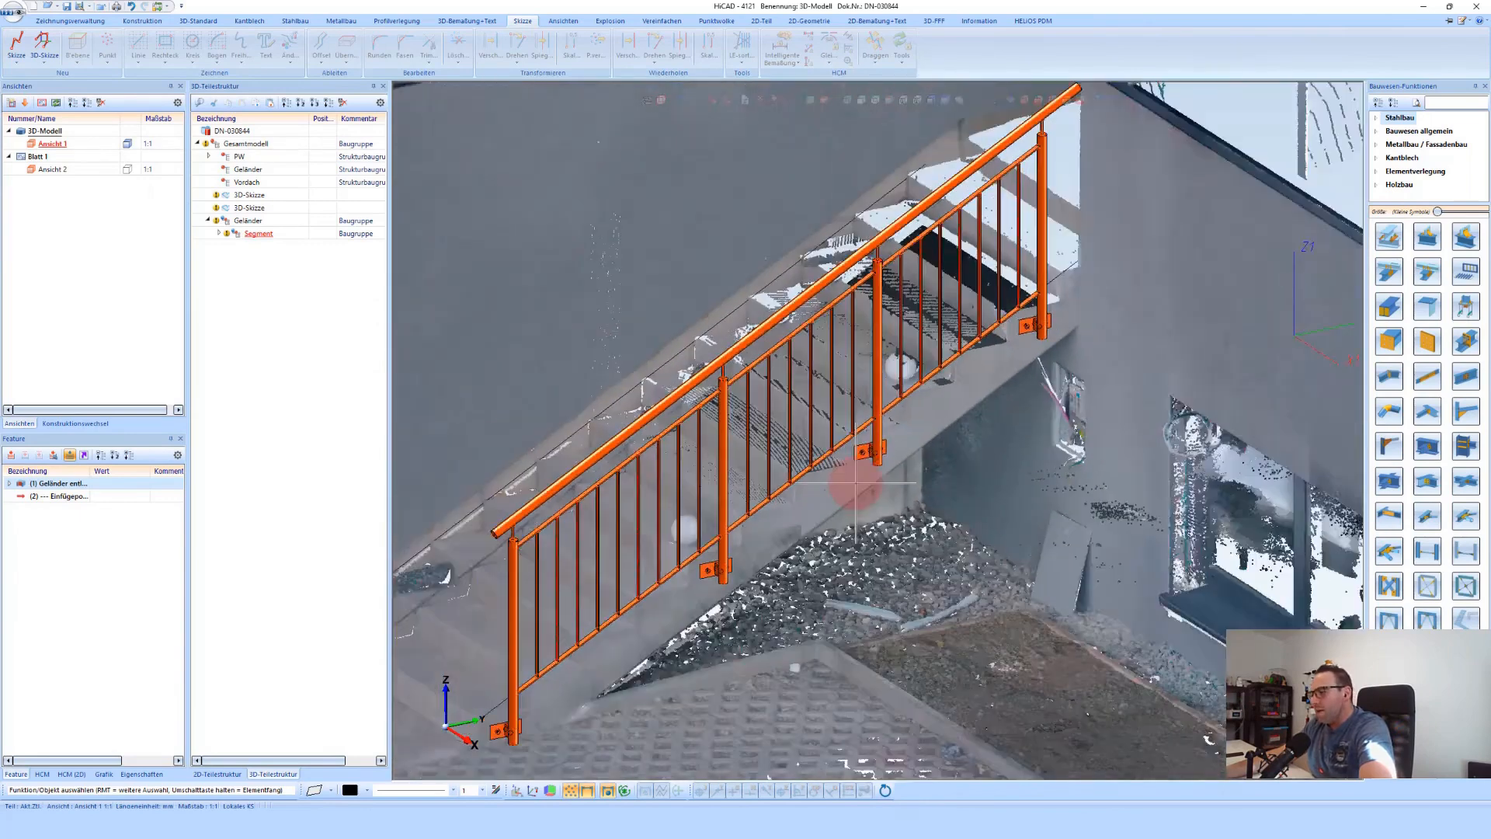
{"action": "scroll", "coordinate": [589, 683], "scroll_direction": "up", "scroll_amount": 2}
{"action": "scroll", "coordinate": [589, 683], "scroll_direction": "down", "scroll_amount": 2}
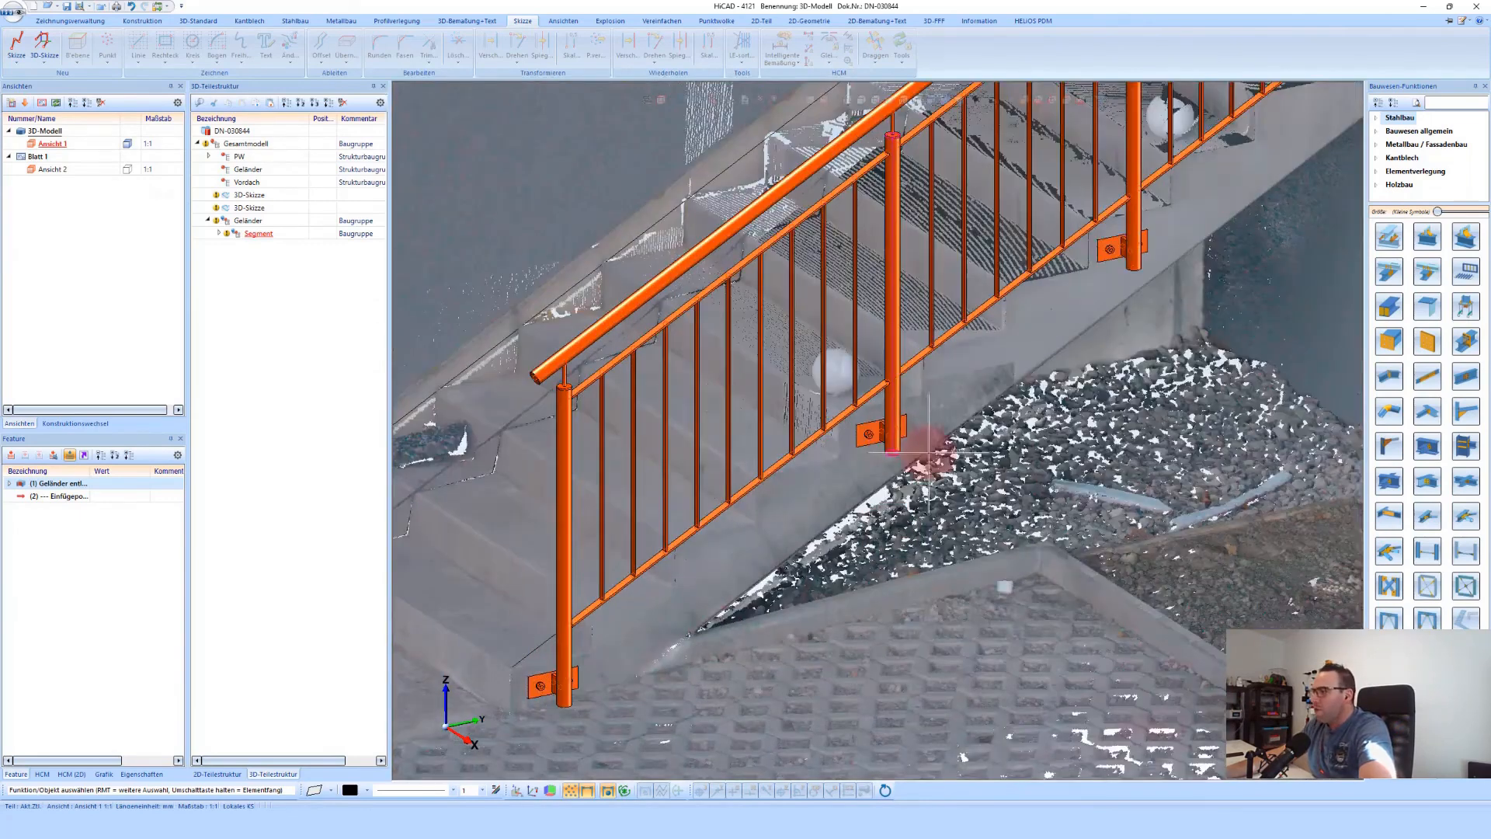
{"action": "scroll", "coordinate": [893, 435], "scroll_direction": "up", "scroll_amount": 4}
{"action": "scroll", "coordinate": [889, 400], "scroll_direction": "up", "scroll_amount": 1}
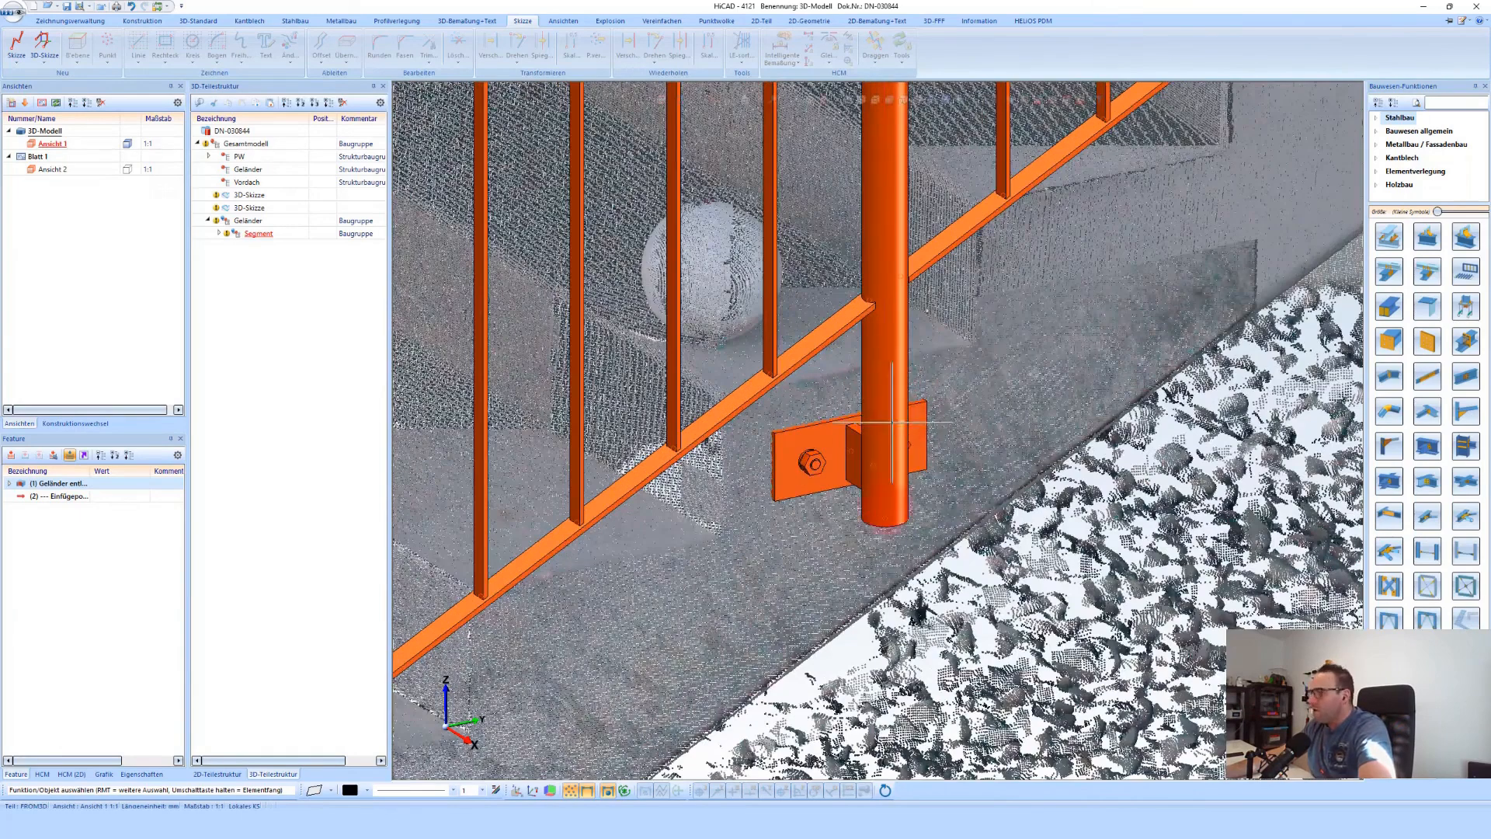
{"action": "middle_click_drag", "start_coordinate": [888, 435], "coordinate": [851, 407]}
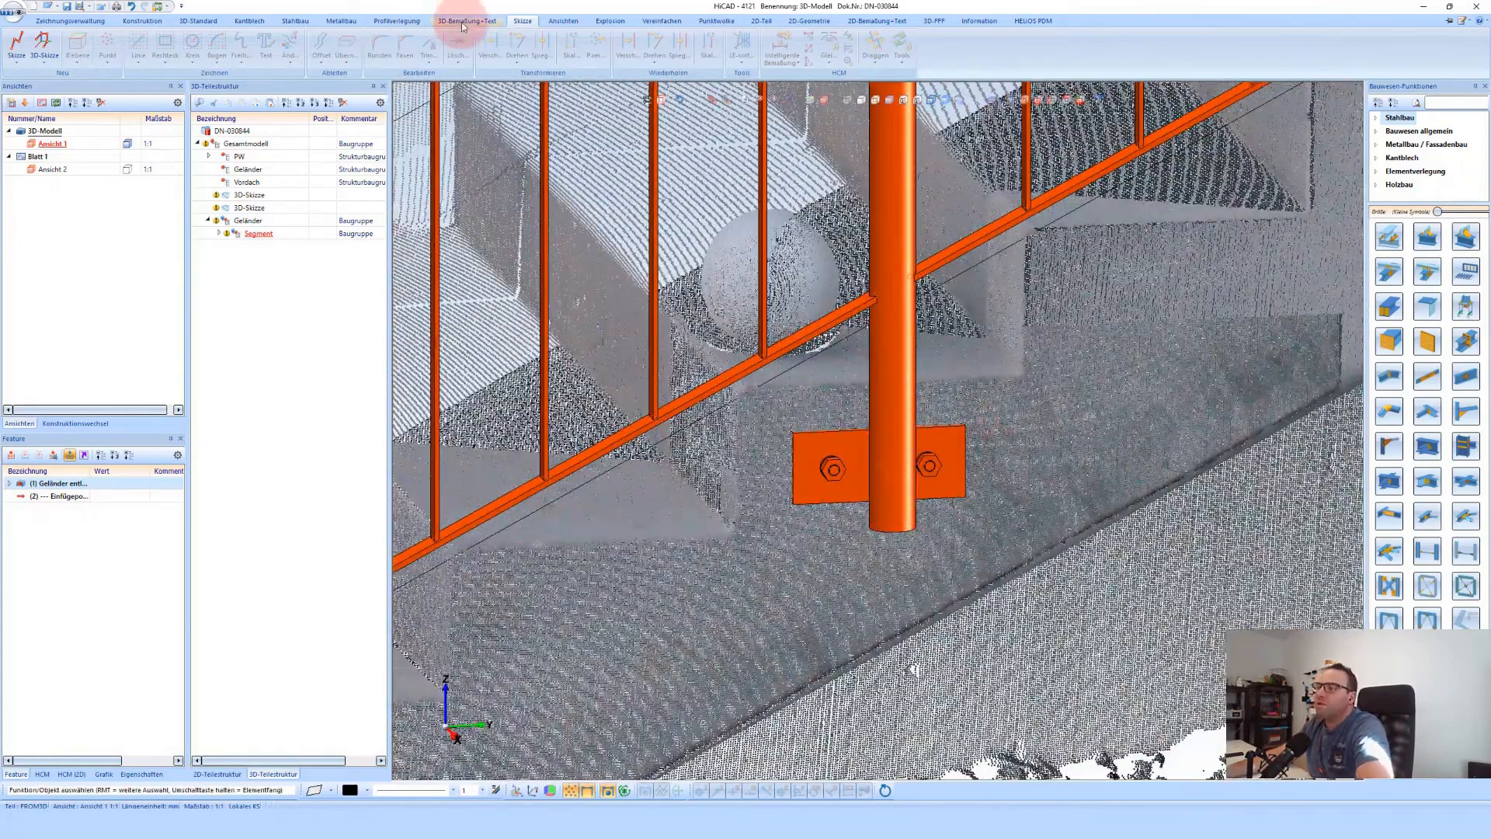
Move the points of the second post's lower end and base plate down by 50 mm along the plate's vertical edge
{"action": "left_click", "coordinate": [200, 21]}
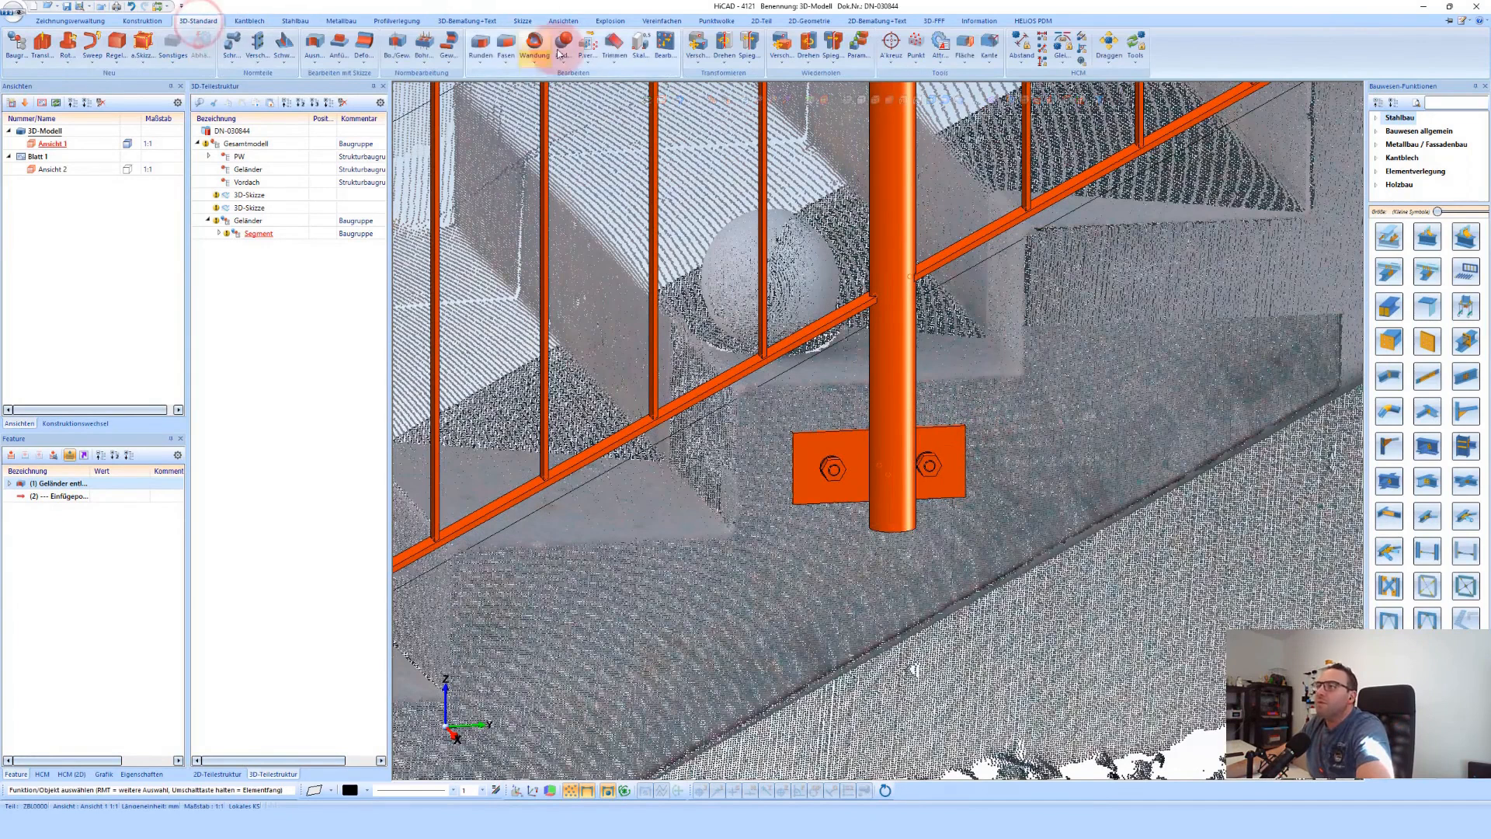
{"action": "left_click", "coordinate": [587, 56]}
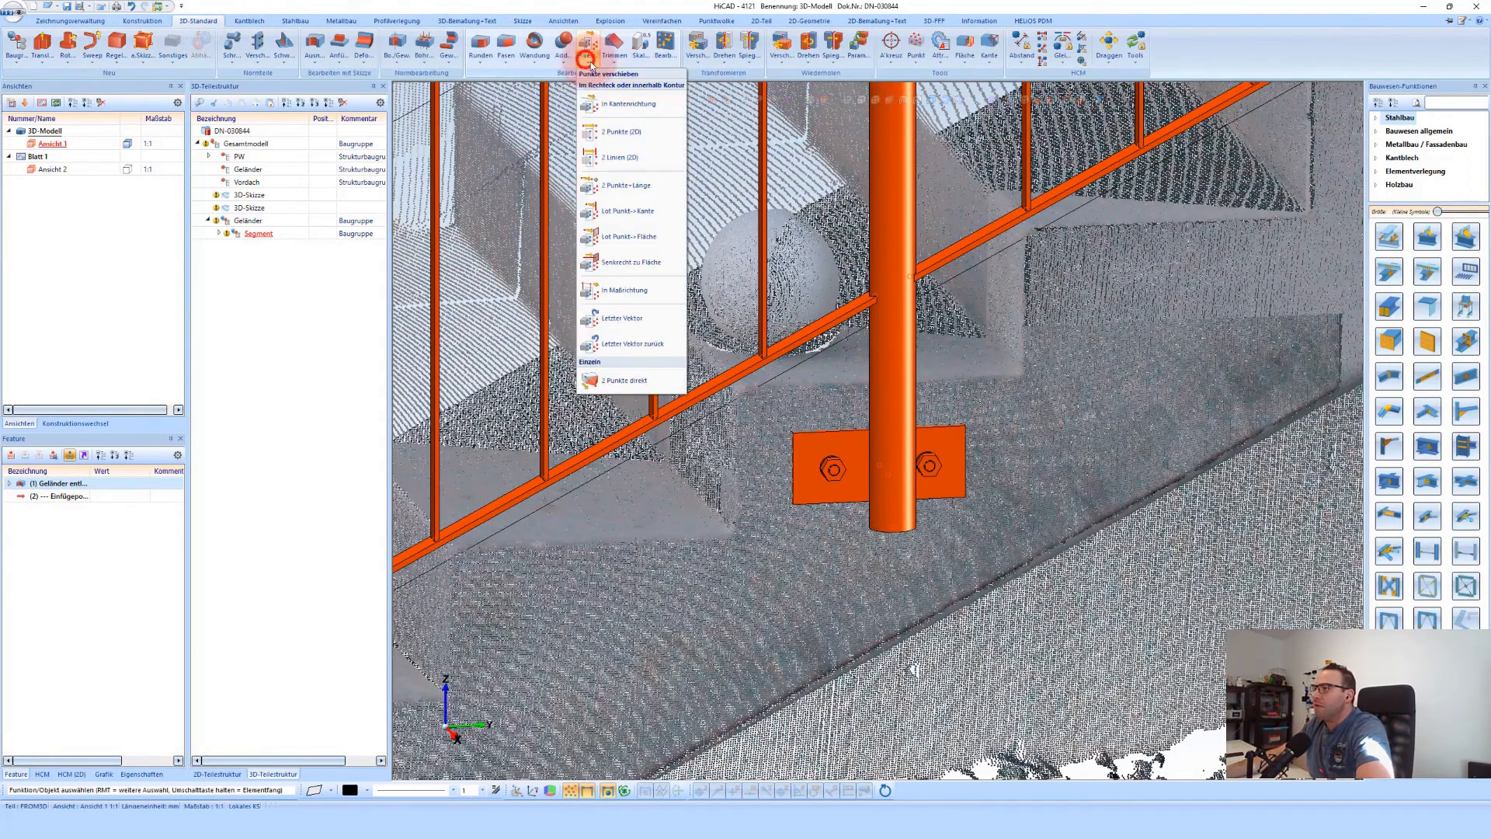
{"action": "left_click", "coordinate": [630, 104]}
{"action": "left_click", "coordinate": [1031, 375]}
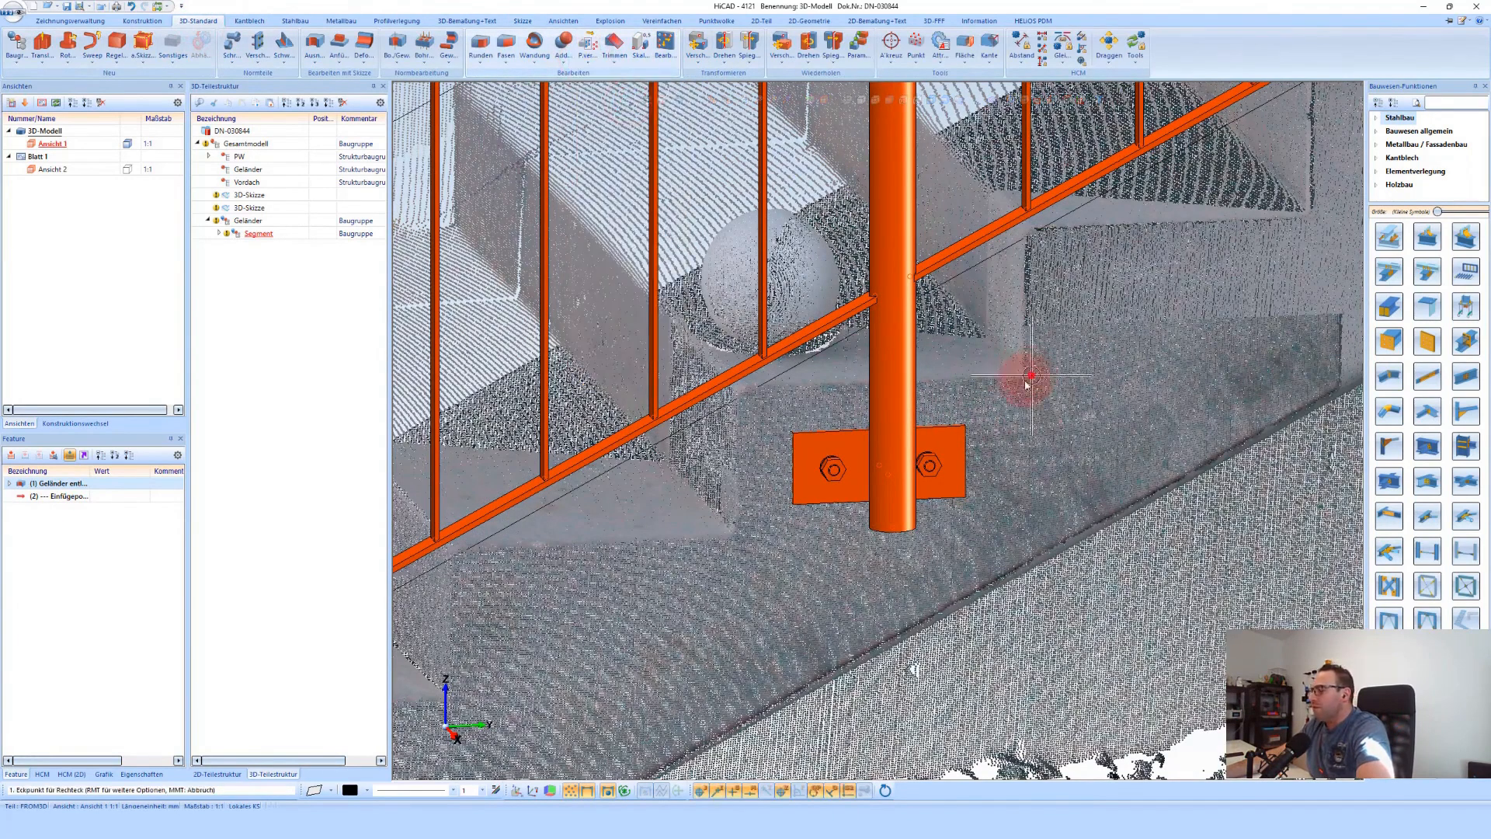
{"action": "left_click", "coordinate": [759, 548]}
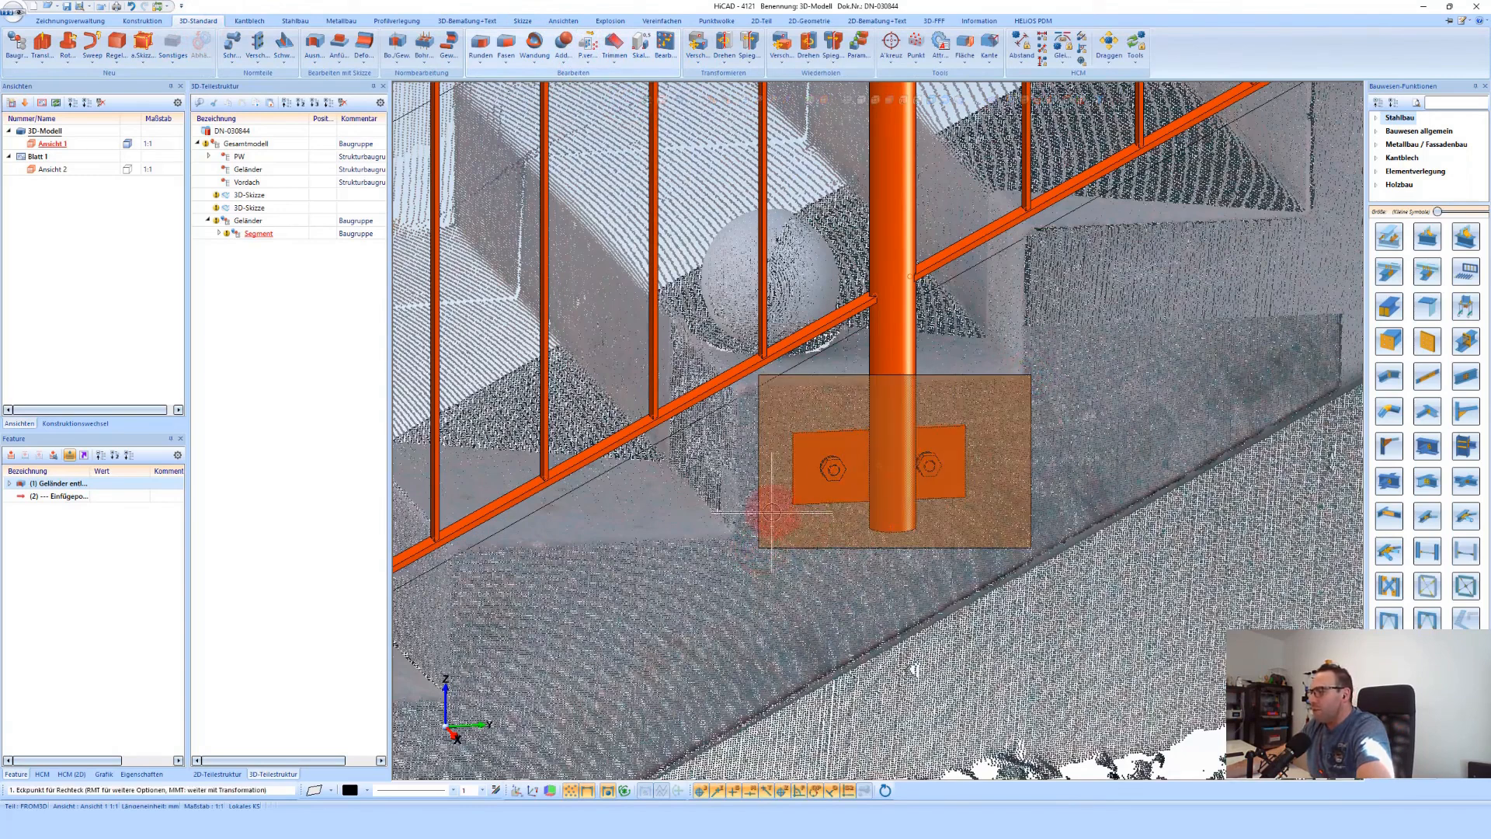
{"action": "middle_click", "coordinate": [799, 473]}
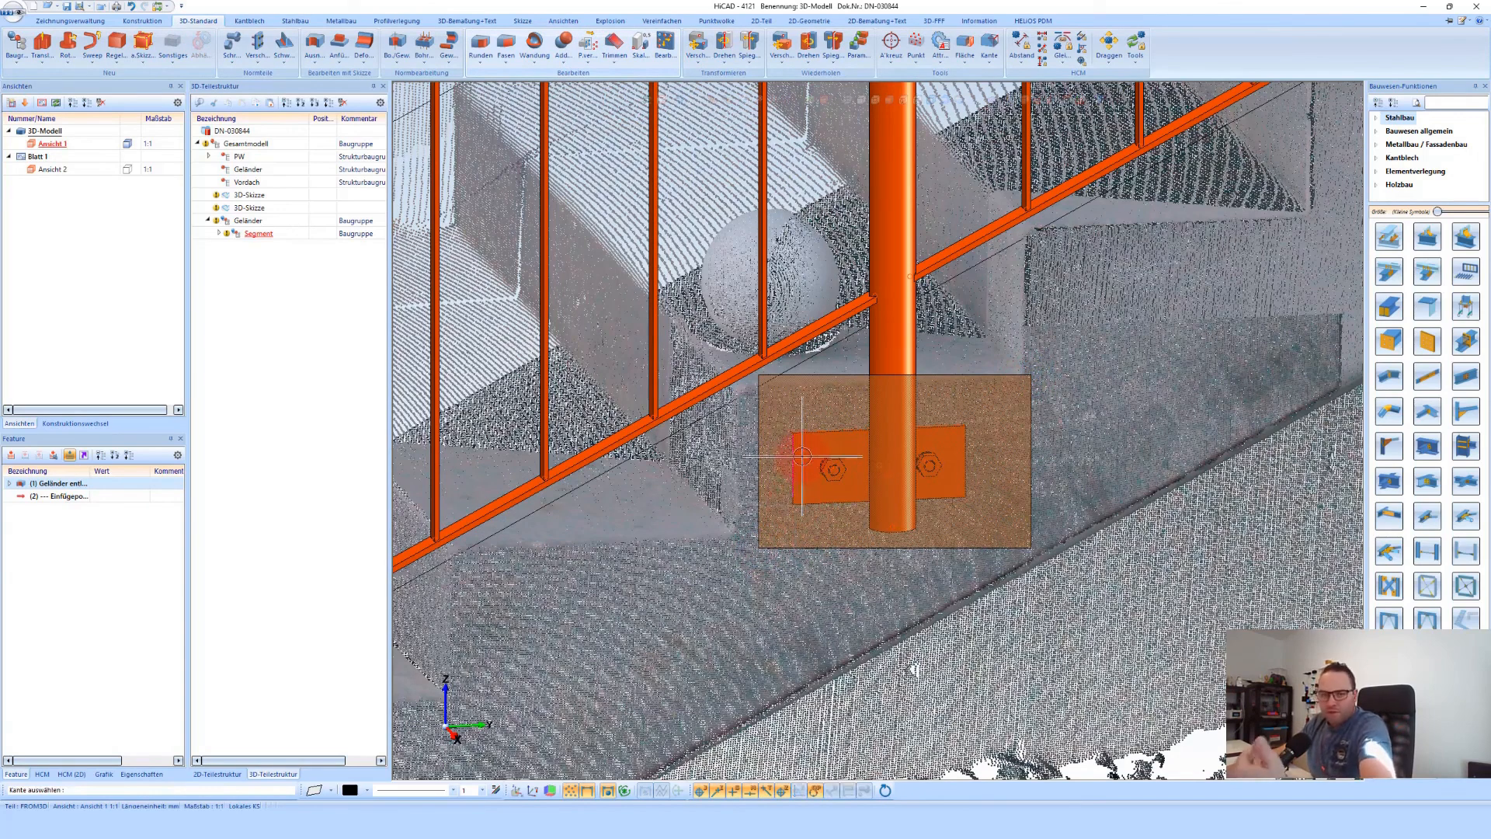
{"action": "left_click", "coordinate": [803, 457]}
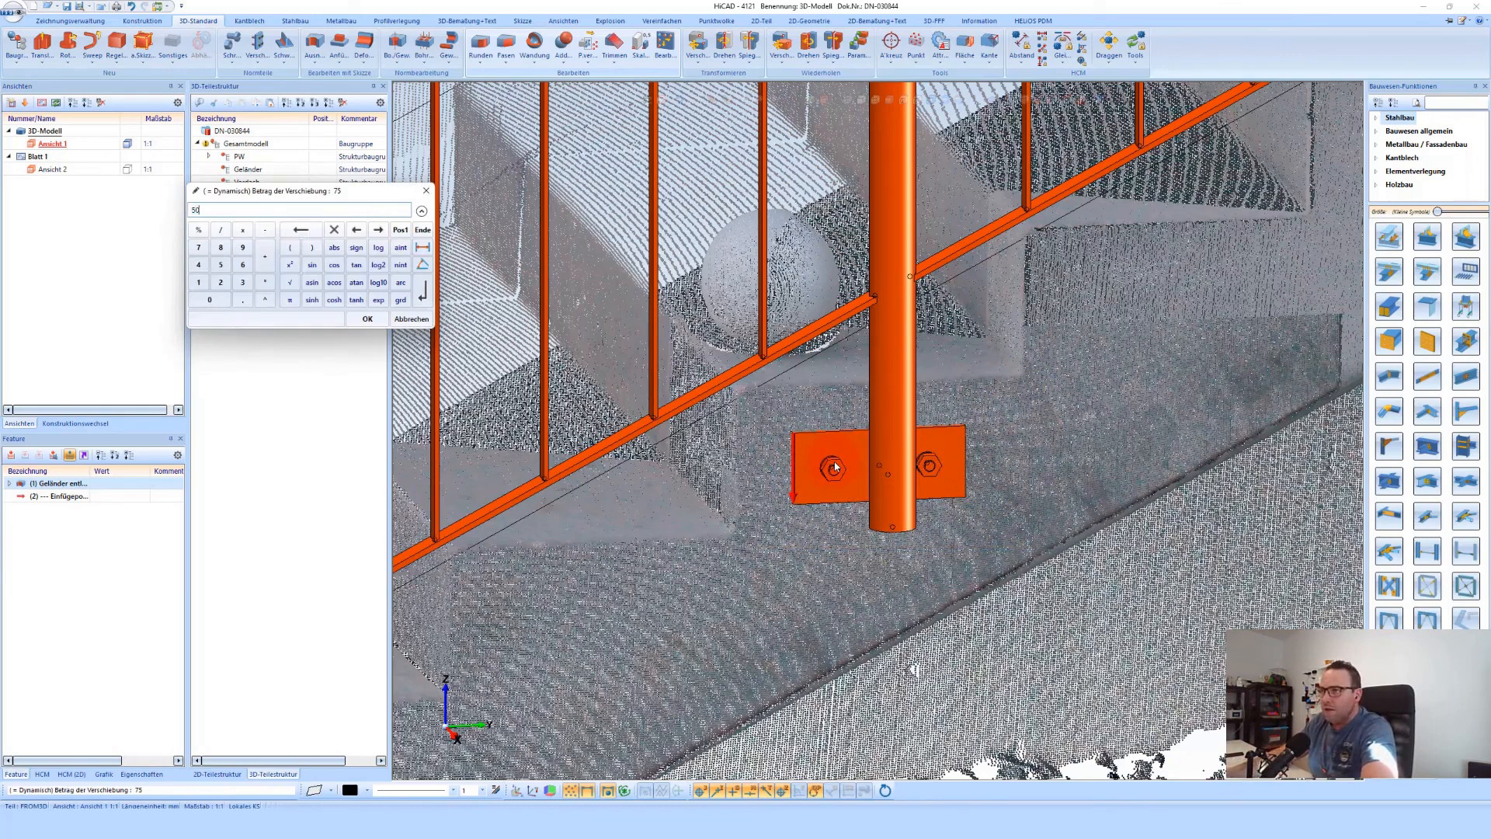
{"action": "key", "text": "Return"}
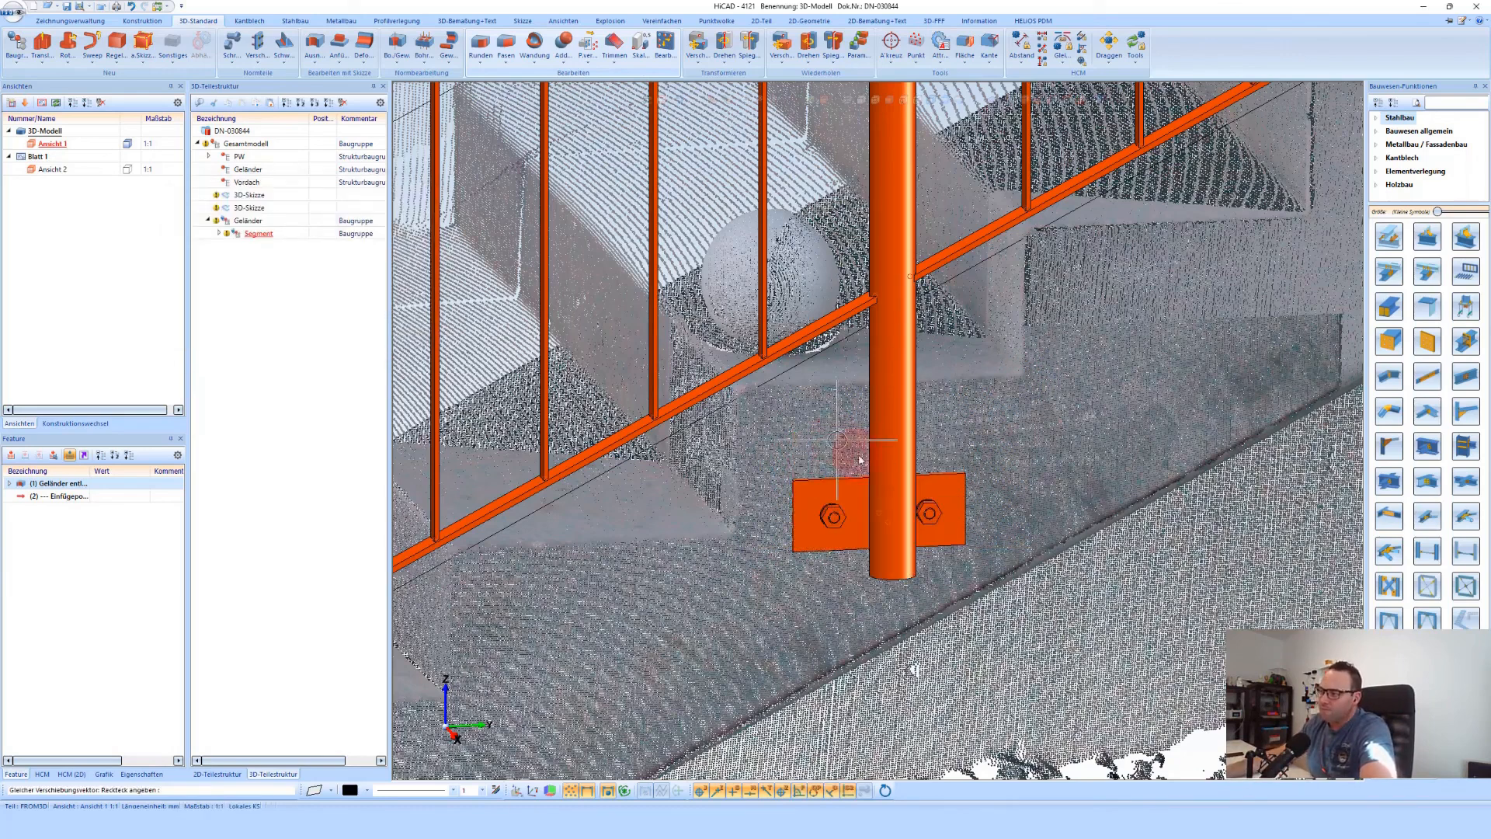
{"action": "middle_click", "coordinate": [869, 455]}
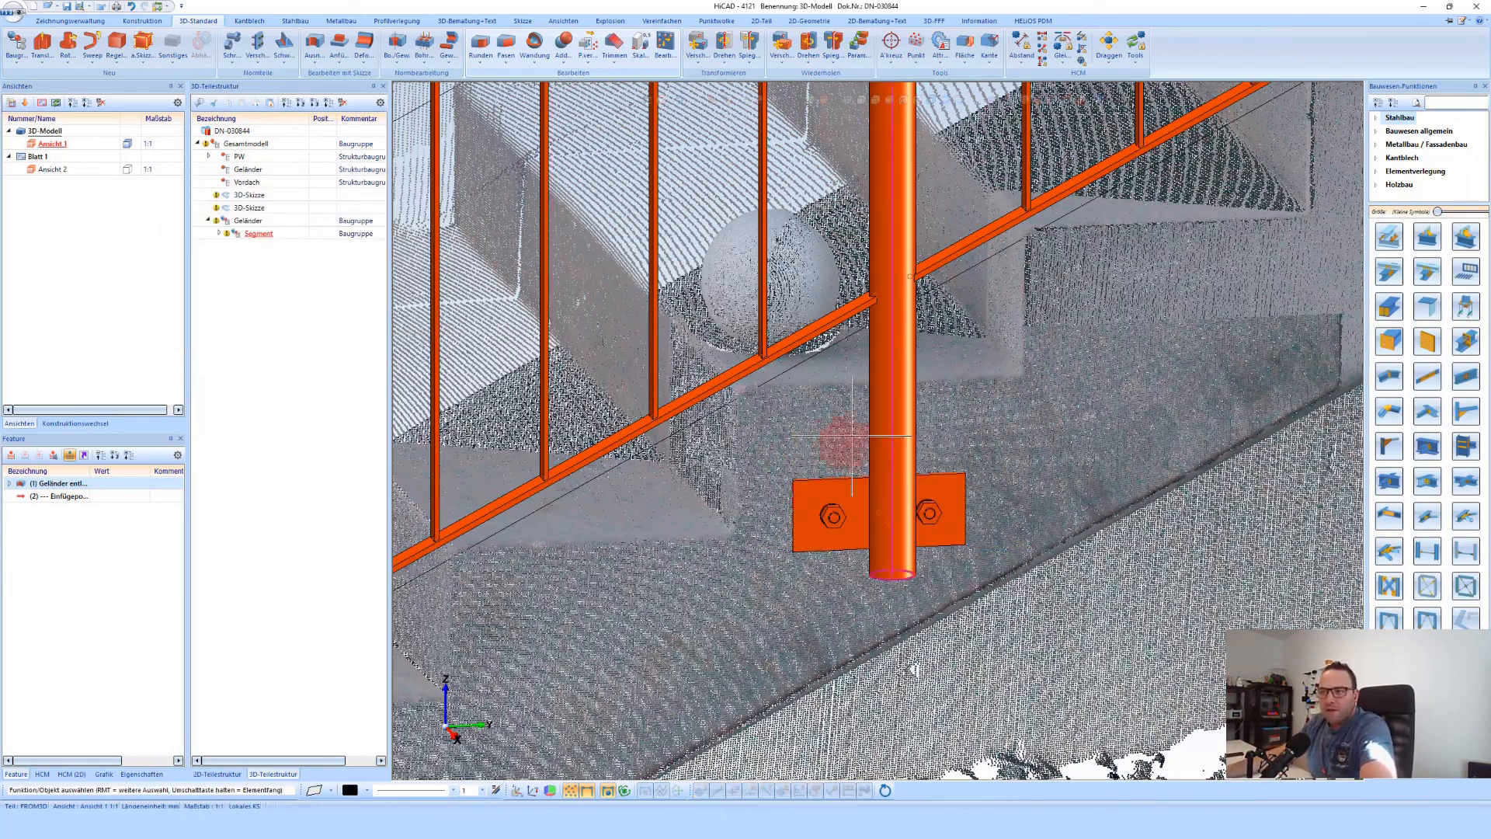
Inspect the point-move feature of the railing and view the second post's lowered base against the whole staircase
{"action": "left_click", "coordinate": [902, 460]}
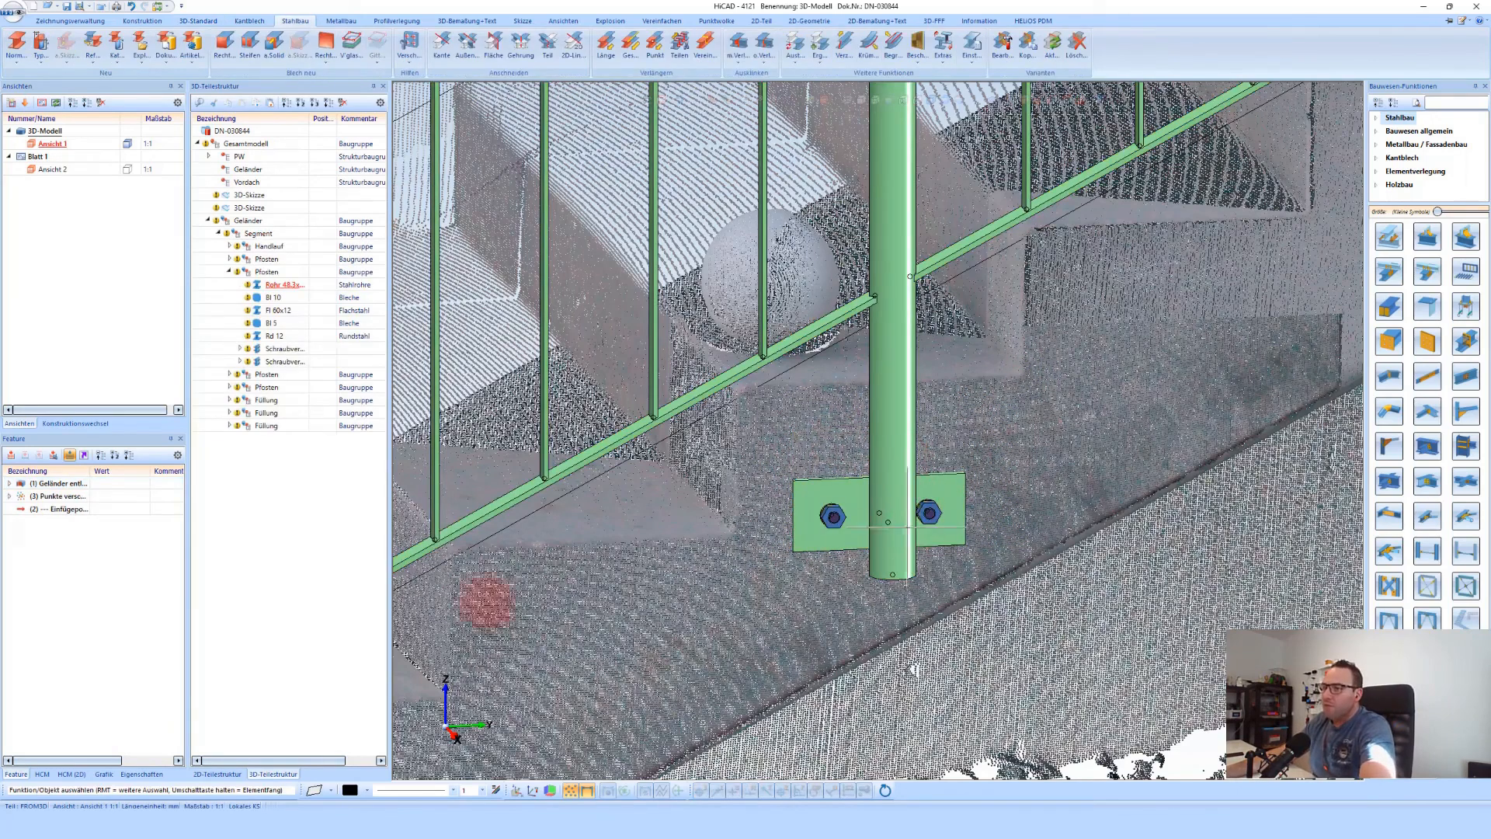
{"action": "left_click", "coordinate": [66, 495]}
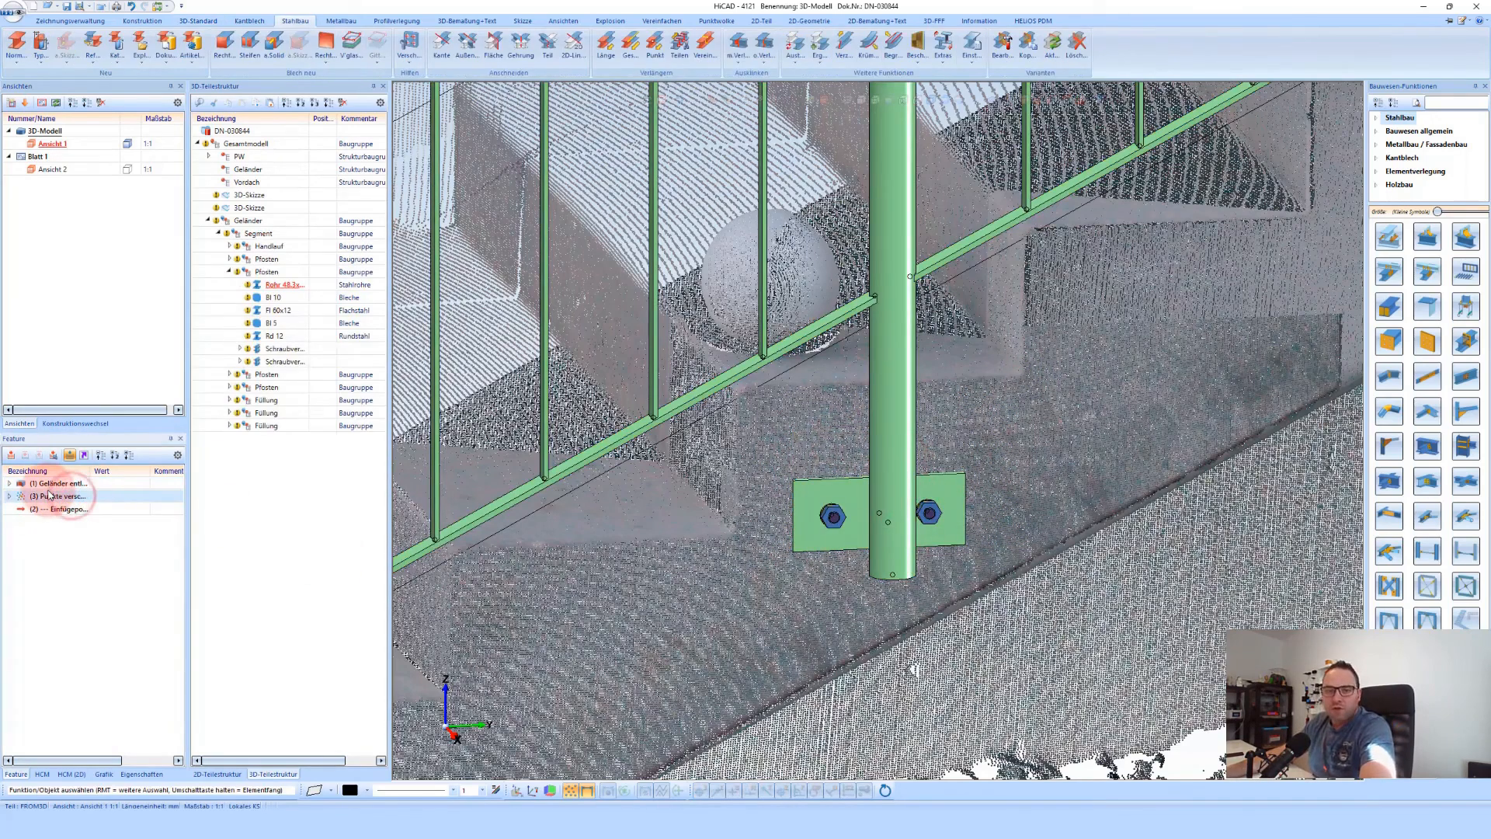
{"action": "middle_click_drag", "start_coordinate": [789, 417], "coordinate": [811, 441]}
{"action": "scroll", "coordinate": [879, 420], "scroll_direction": "down", "scroll_amount": 3}
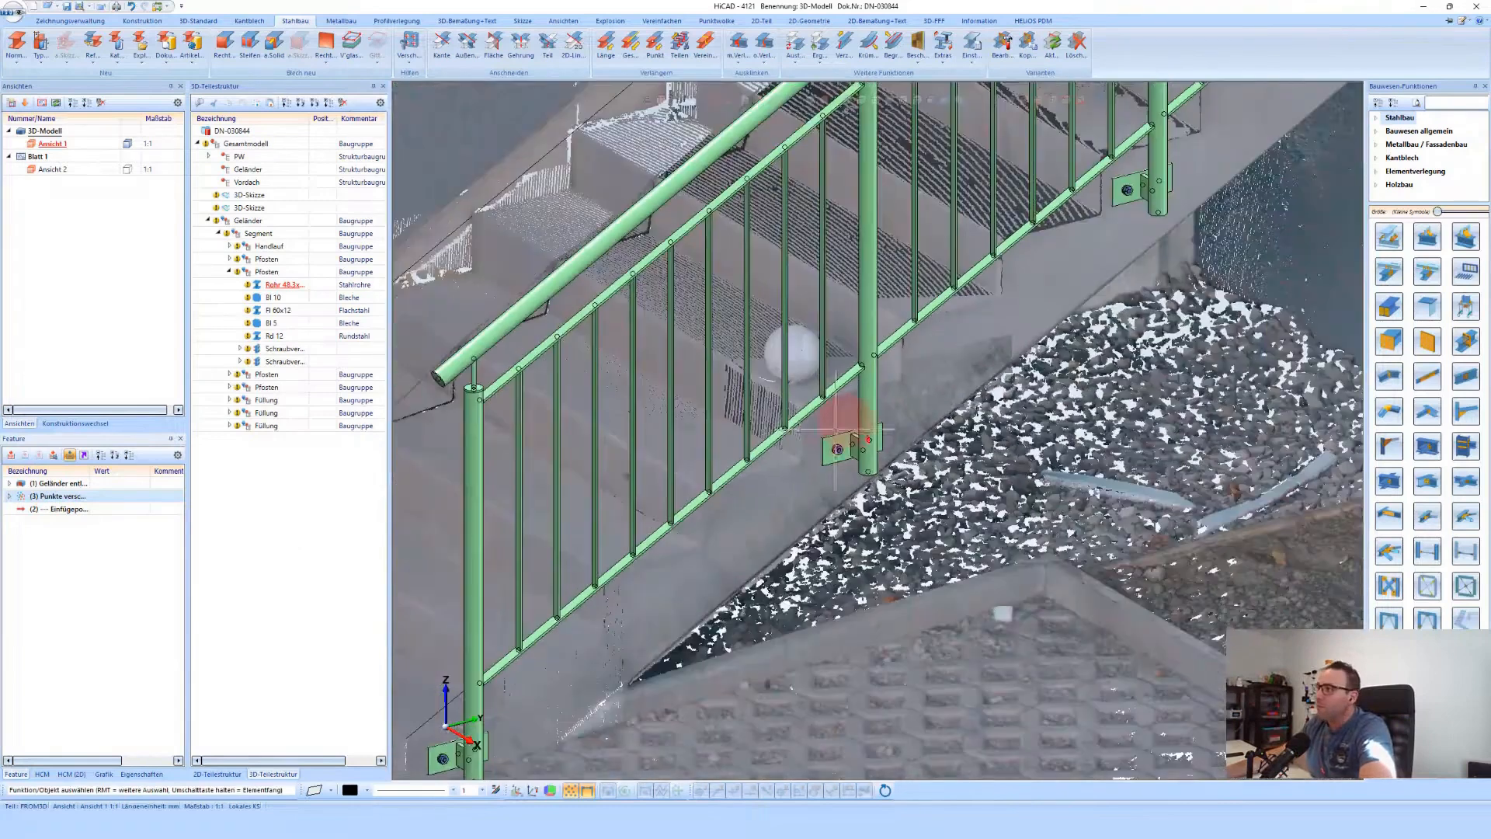
{"action": "scroll", "coordinate": [851, 417], "scroll_direction": "down", "scroll_amount": 2}
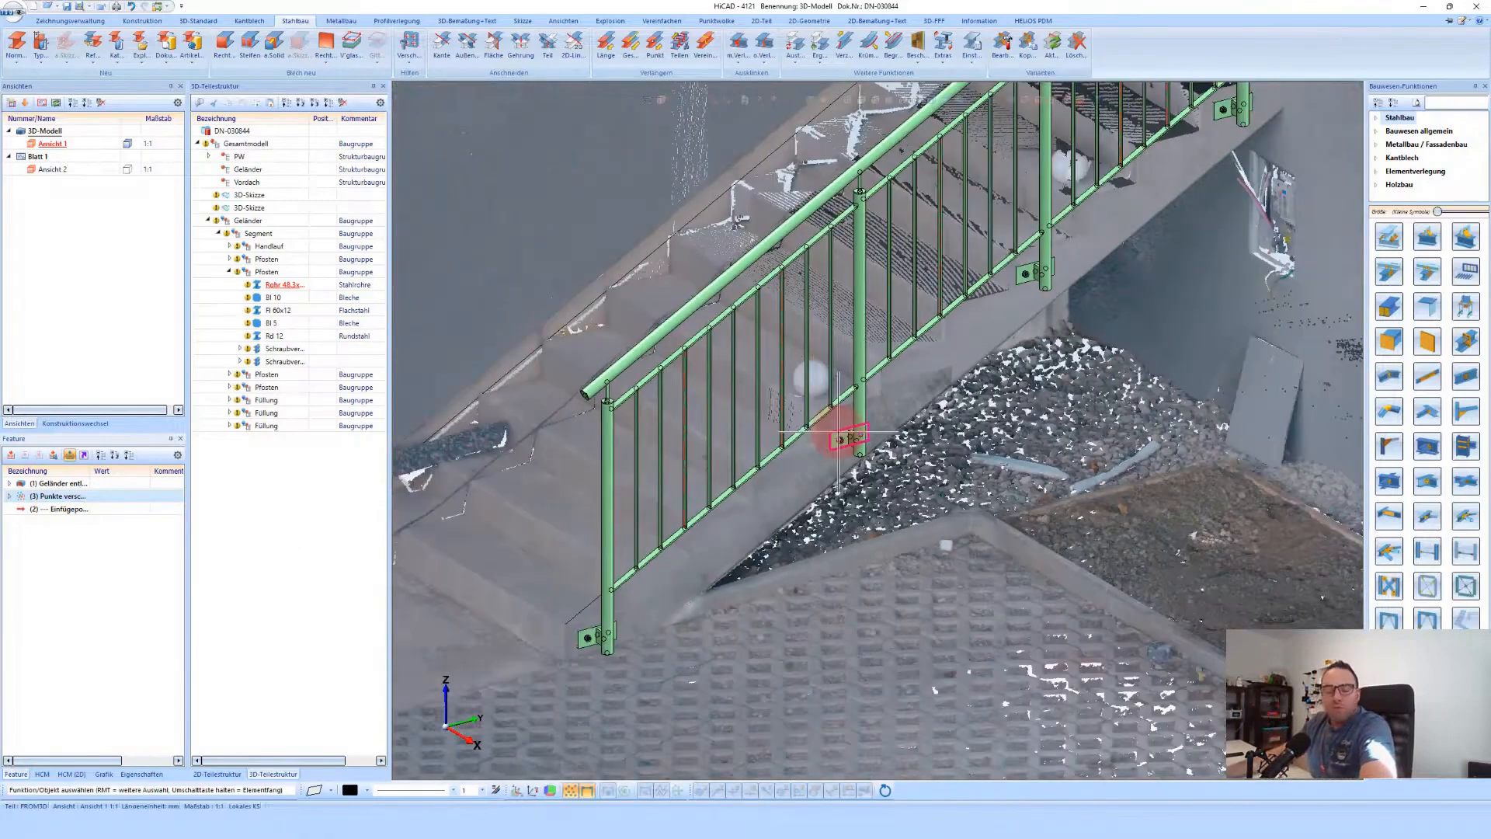
{"action": "scroll", "coordinate": [841, 440], "scroll_direction": "down", "scroll_amount": 3}
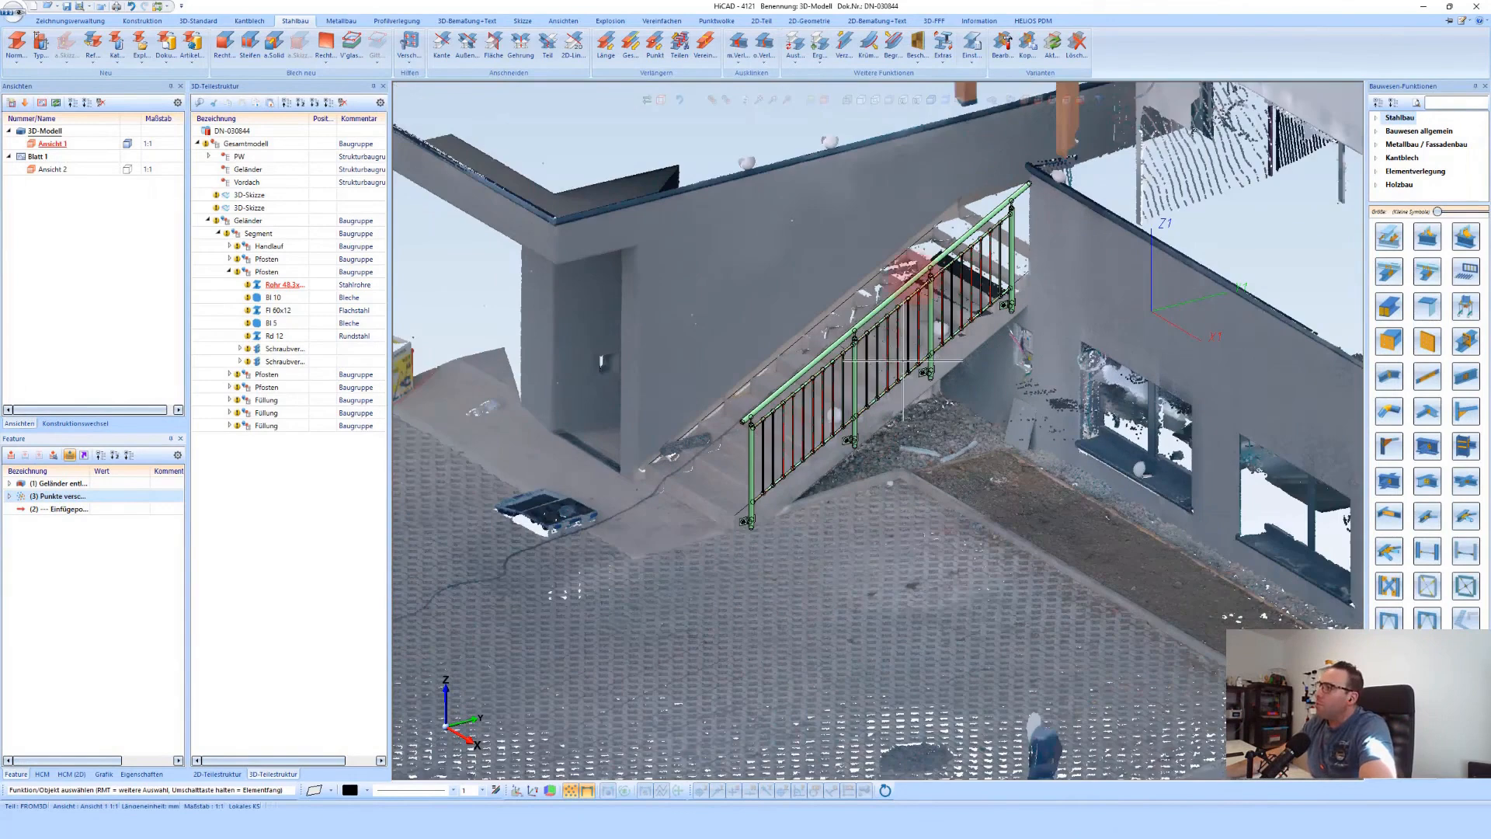
Select the 3D sketch line running along the wall side of the stairs, closing in on its lower end
{"action": "left_click", "coordinate": [681, 437]}
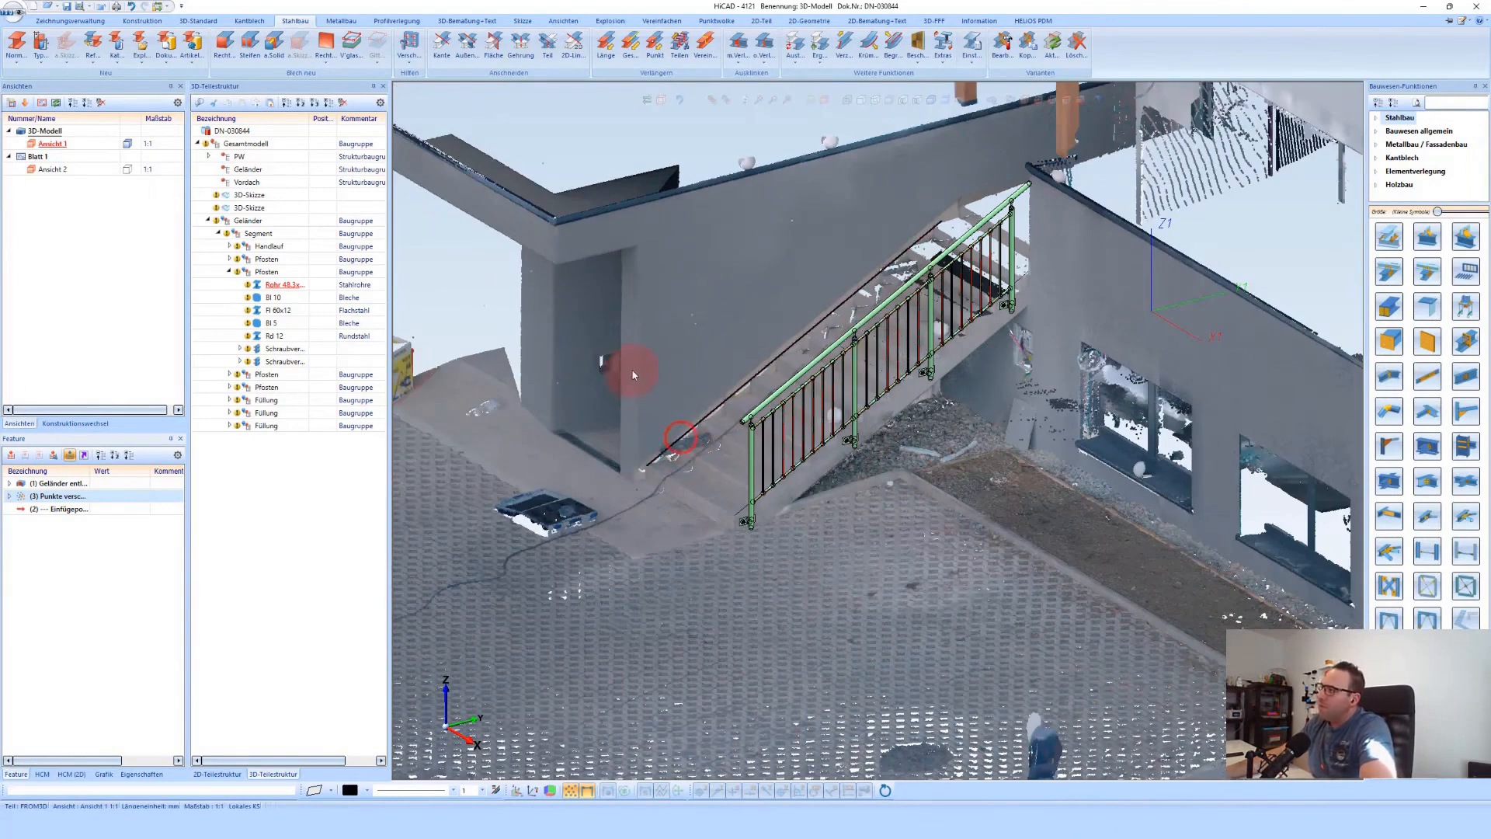
{"action": "scroll", "coordinate": [631, 421], "scroll_direction": "up", "scroll_amount": 2}
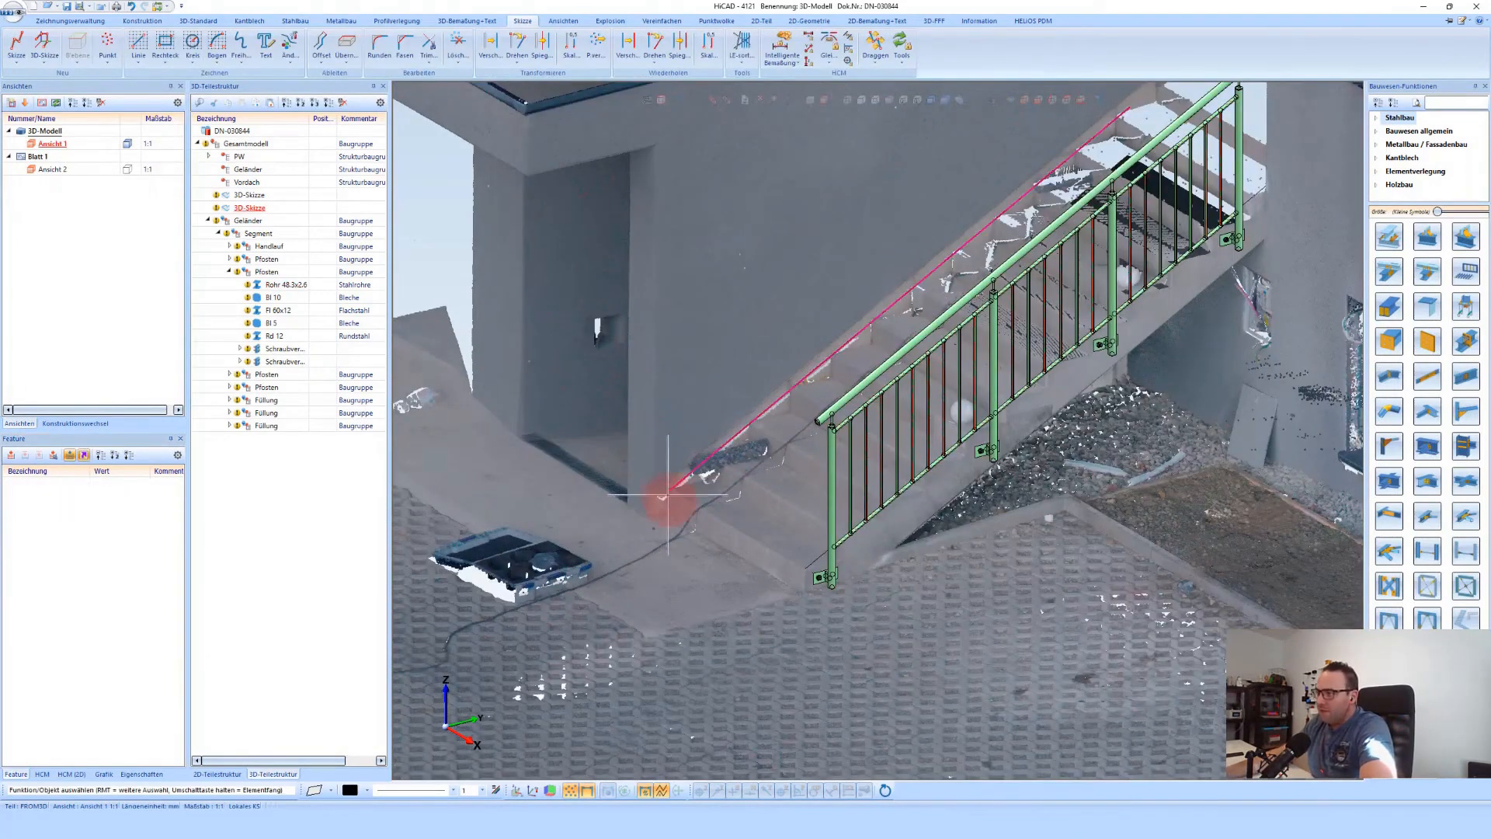
{"action": "scroll", "coordinate": [653, 474], "scroll_direction": "up", "scroll_amount": 4}
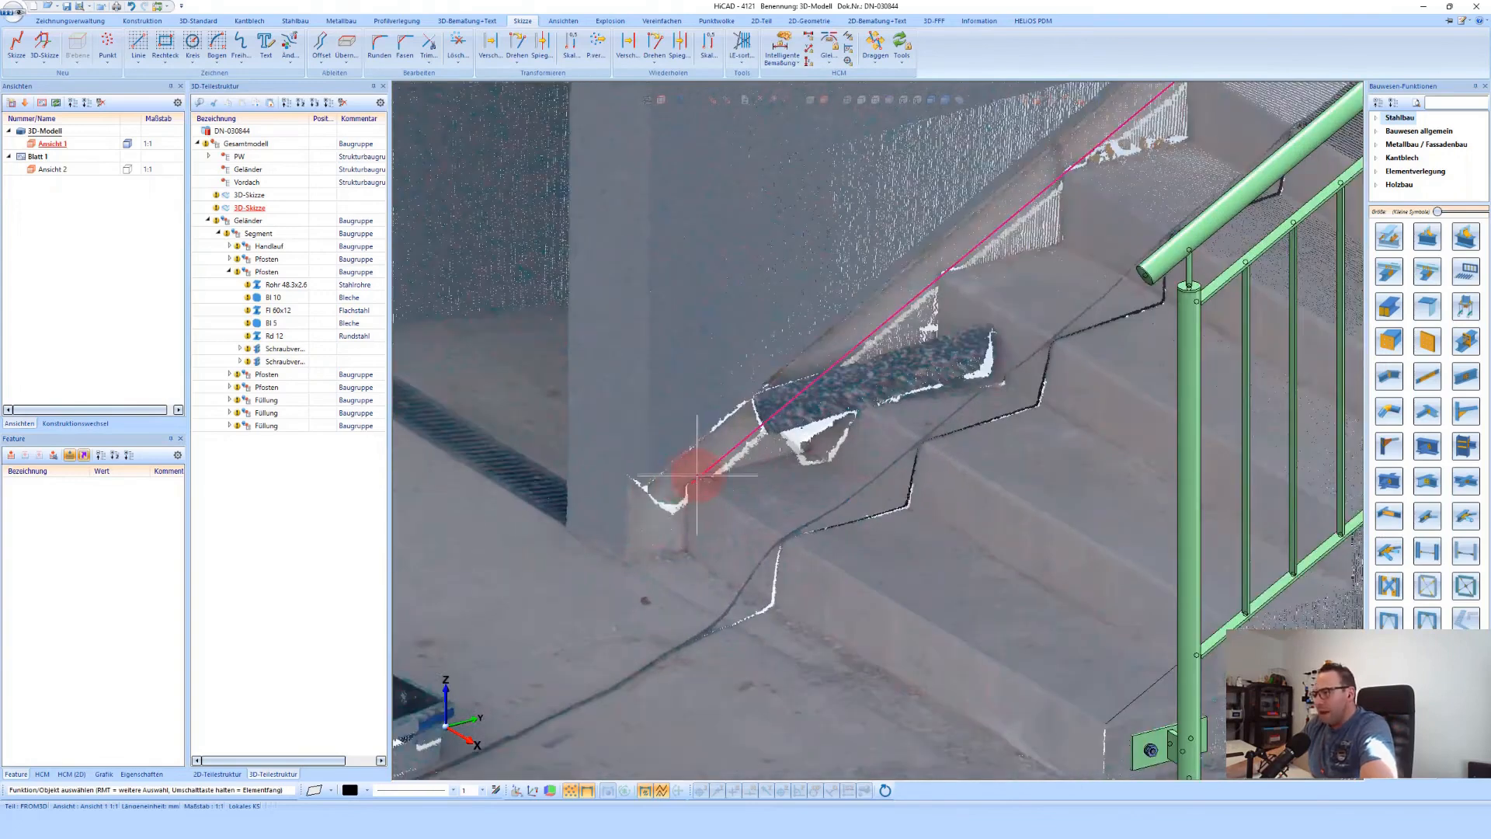
{"action": "scroll", "coordinate": [701, 471], "scroll_direction": "up", "scroll_amount": 4}
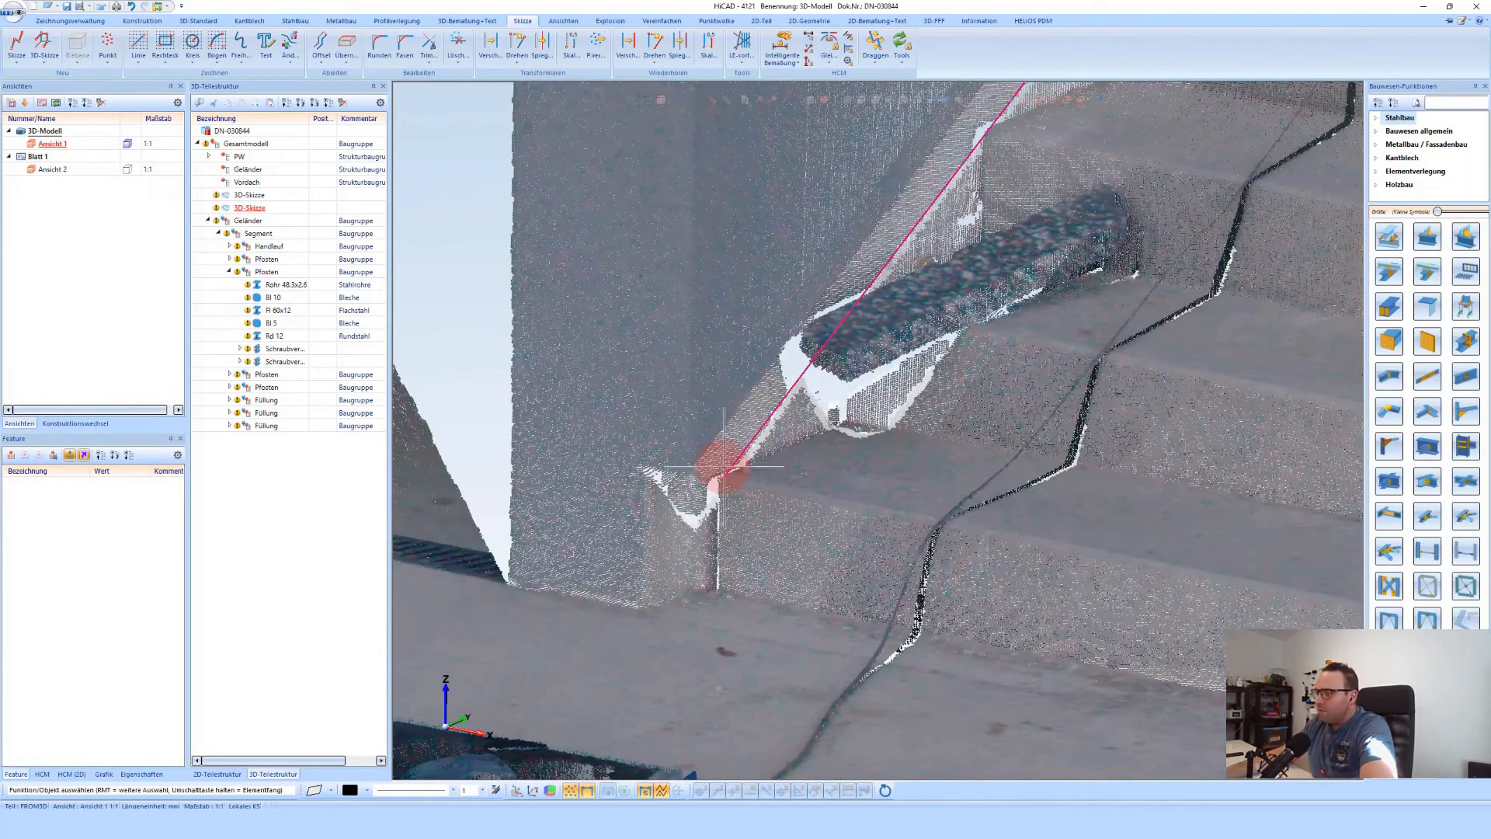
{"action": "right_click", "coordinate": [729, 470]}
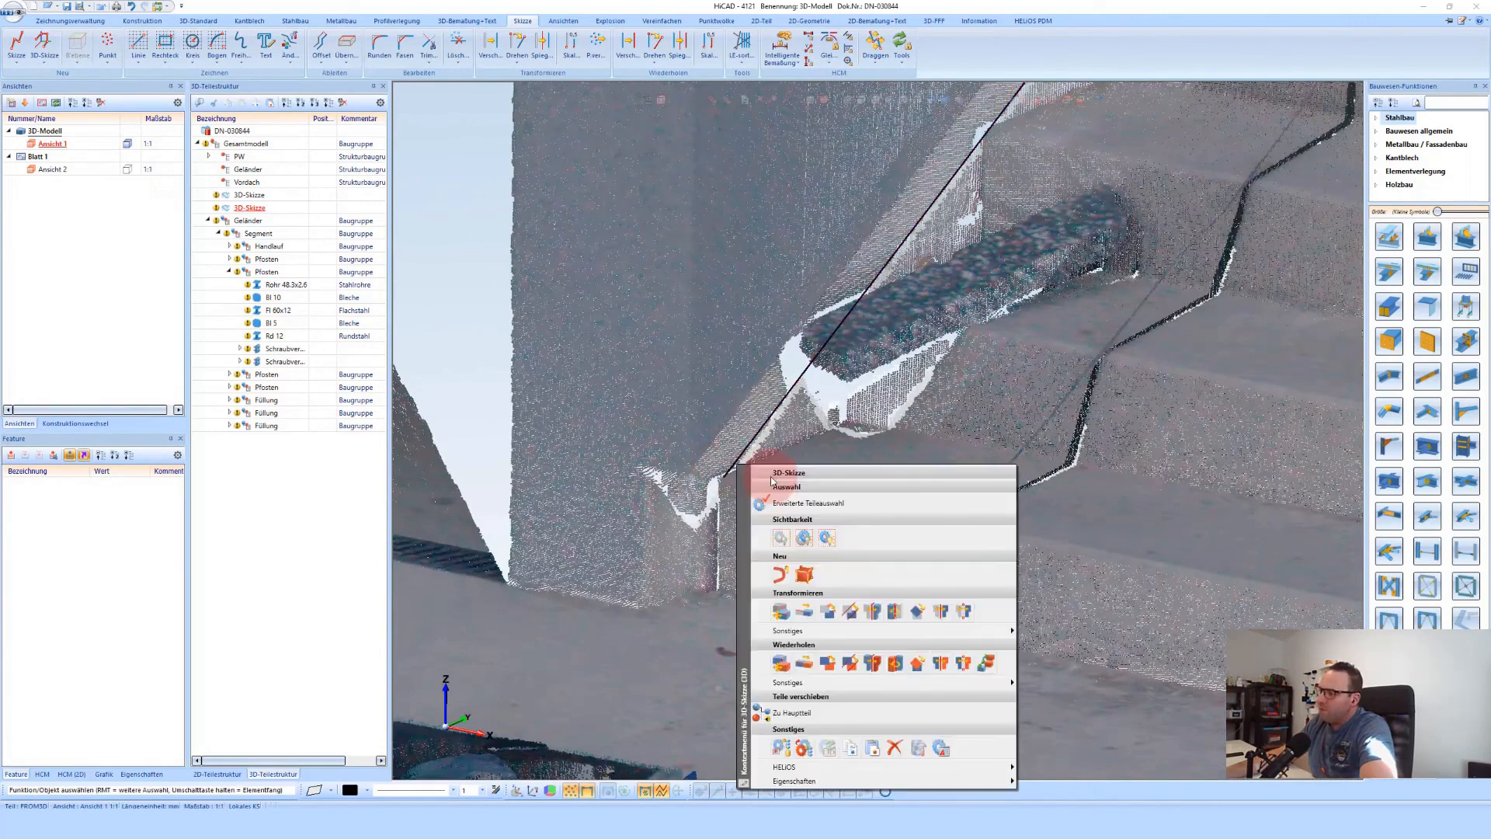
{"action": "left_click", "coordinate": [782, 613]}
{"action": "key", "text": "Escape"}
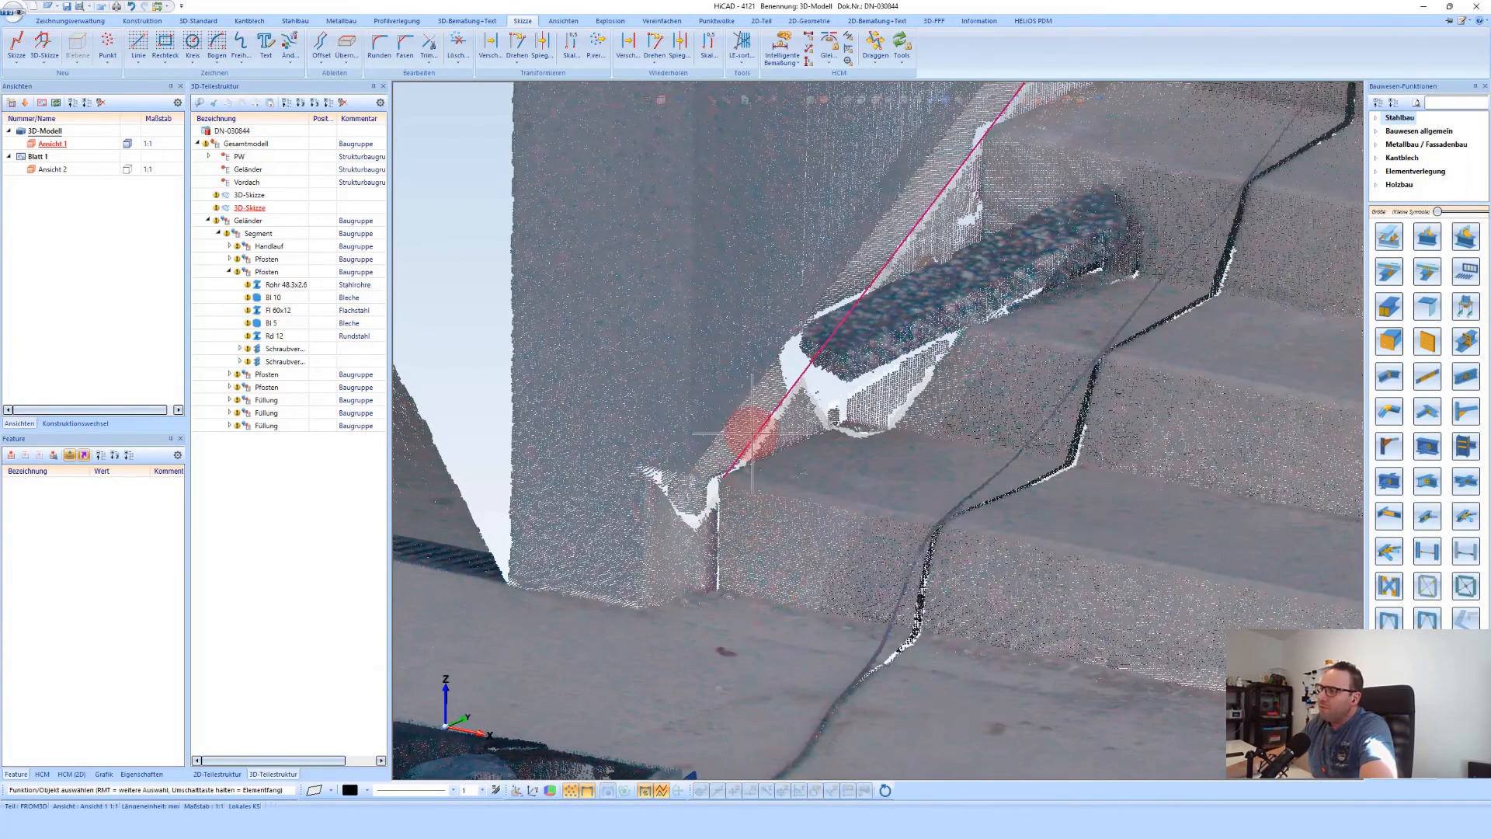
Move the wall-side 3D sketch line in the direction of an edge on the lowest post's base bracket
{"action": "right_click", "coordinate": [753, 437]}
{"action": "left_click", "coordinate": [839, 602]}
{"action": "scroll", "coordinate": [683, 480], "scroll_direction": "down", "scroll_amount": 4}
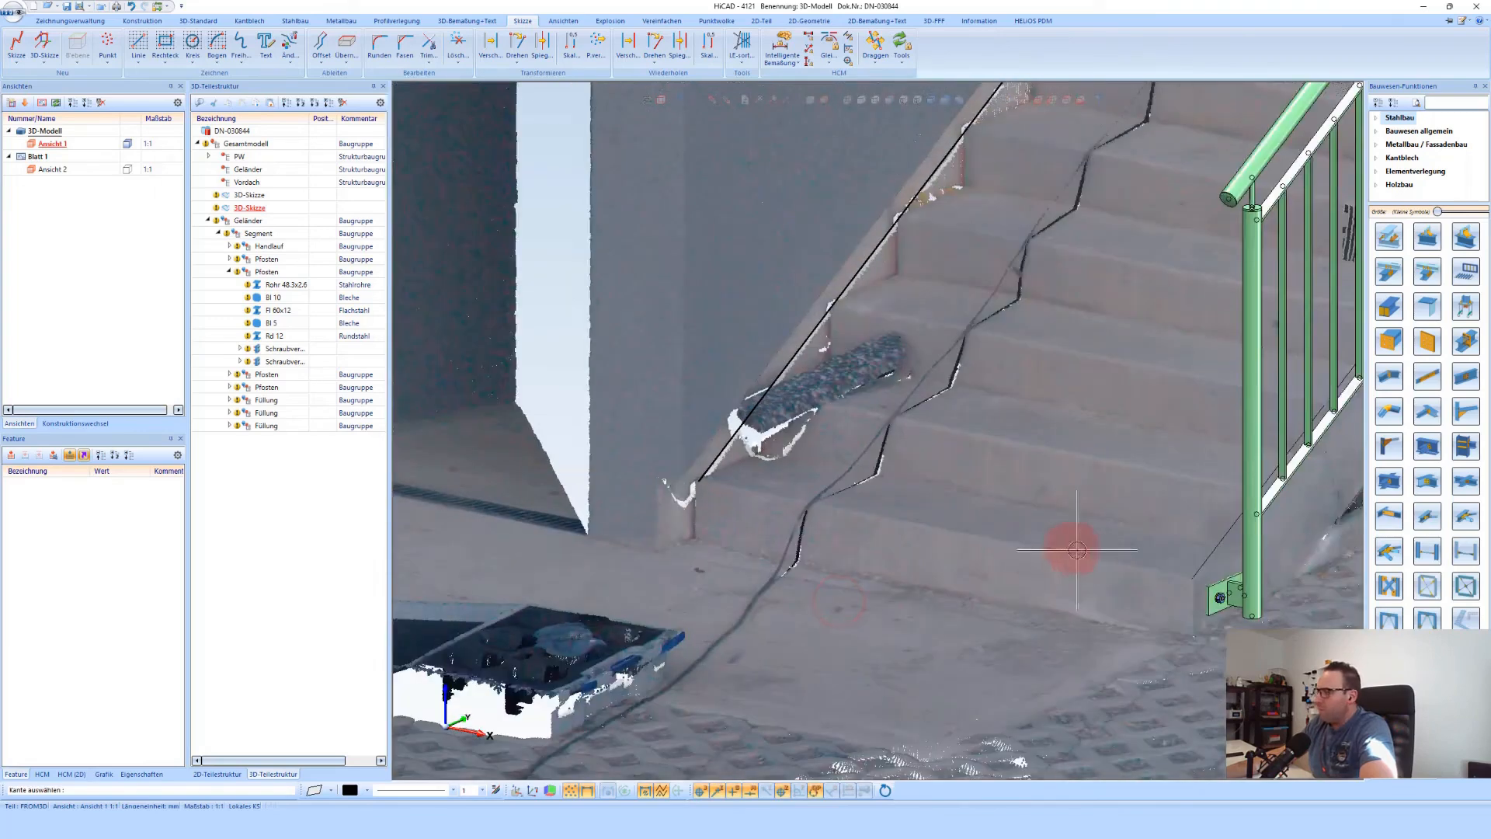
{"action": "scroll", "coordinate": [1230, 590], "scroll_direction": "up", "scroll_amount": 4}
{"action": "scroll", "coordinate": [1229, 578], "scroll_direction": "up", "scroll_amount": 2}
{"action": "left_click", "coordinate": [1234, 577]}
{"action": "left_click", "coordinate": [1267, 581]}
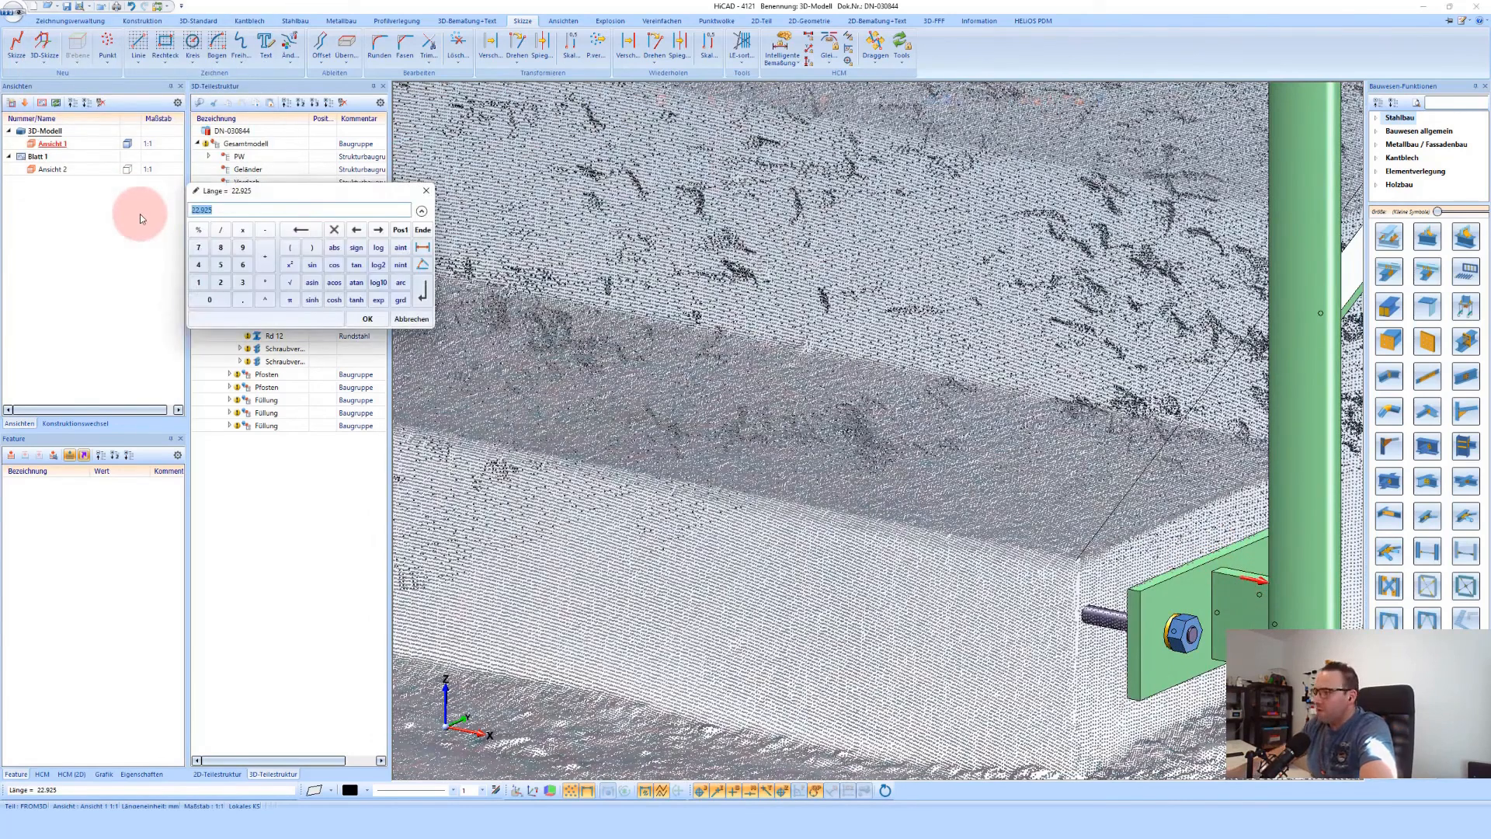
{"action": "key", "text": "Return"}
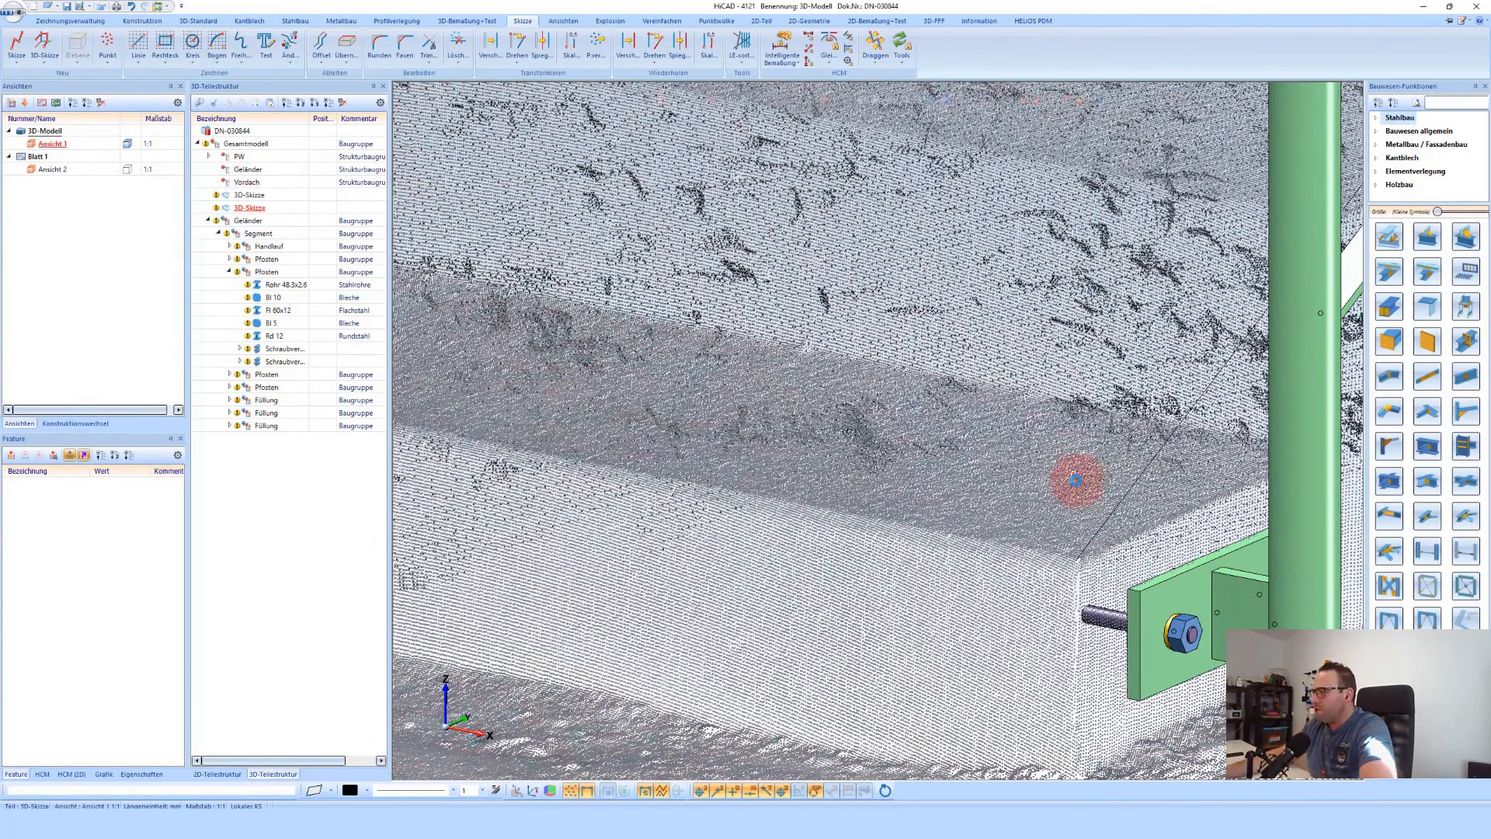
Start a new railing in the railing configurator with the wall-side sketch line as its only section, running up the stairs
{"action": "scroll", "coordinate": [1076, 480], "scroll_direction": "down", "scroll_amount": 8}
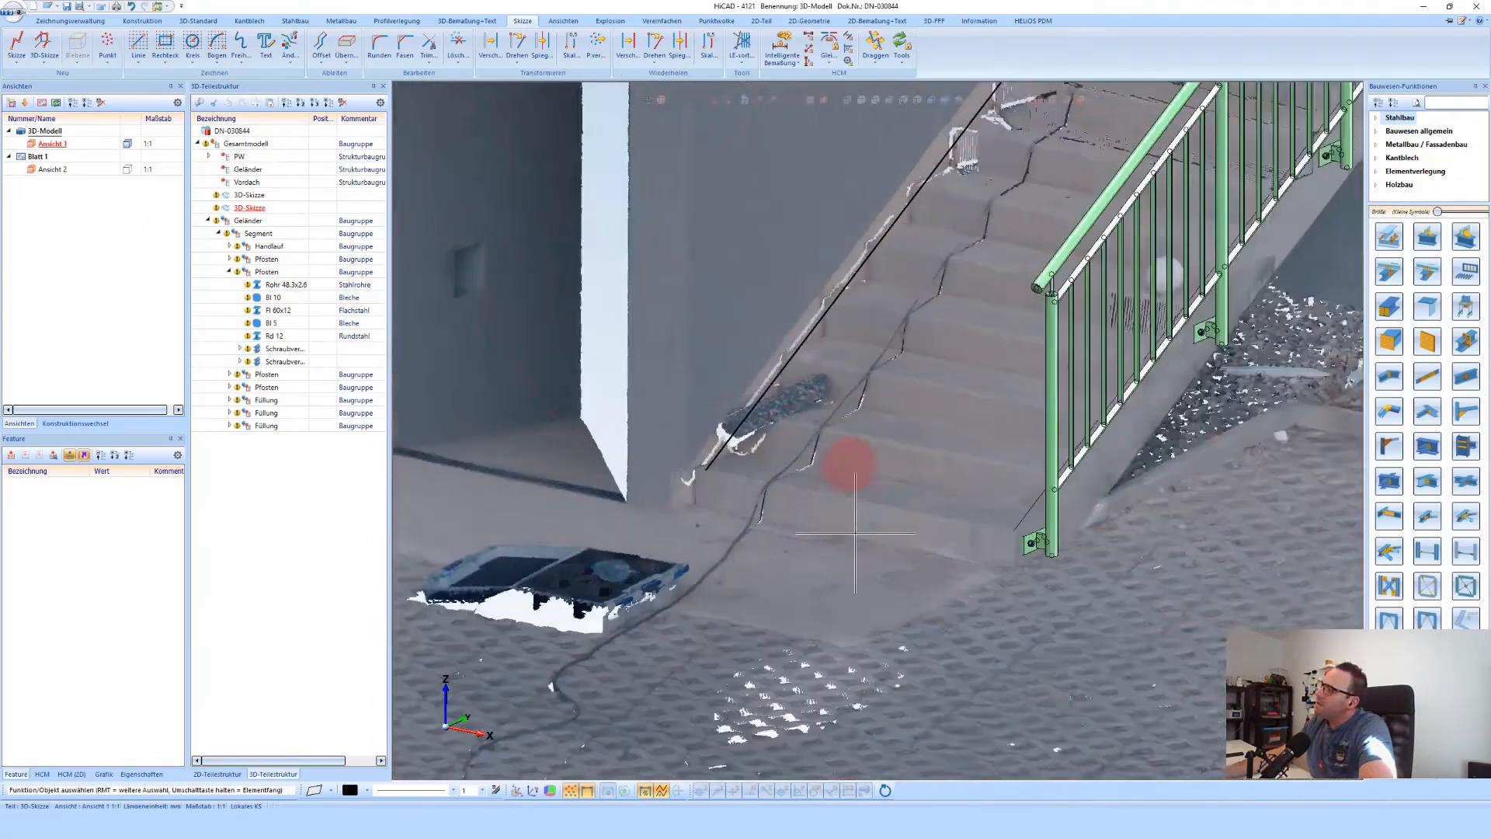
{"action": "scroll", "coordinate": [855, 533], "scroll_direction": "down", "scroll_amount": 3}
{"action": "mouse_move", "coordinate": [956, 316]}
{"action": "middle_mouse_down"}
{"action": "mouse_move", "coordinate": [929, 319]}
{"action": "mouse_move", "coordinate": [946, 292]}
{"action": "middle_mouse_up"}
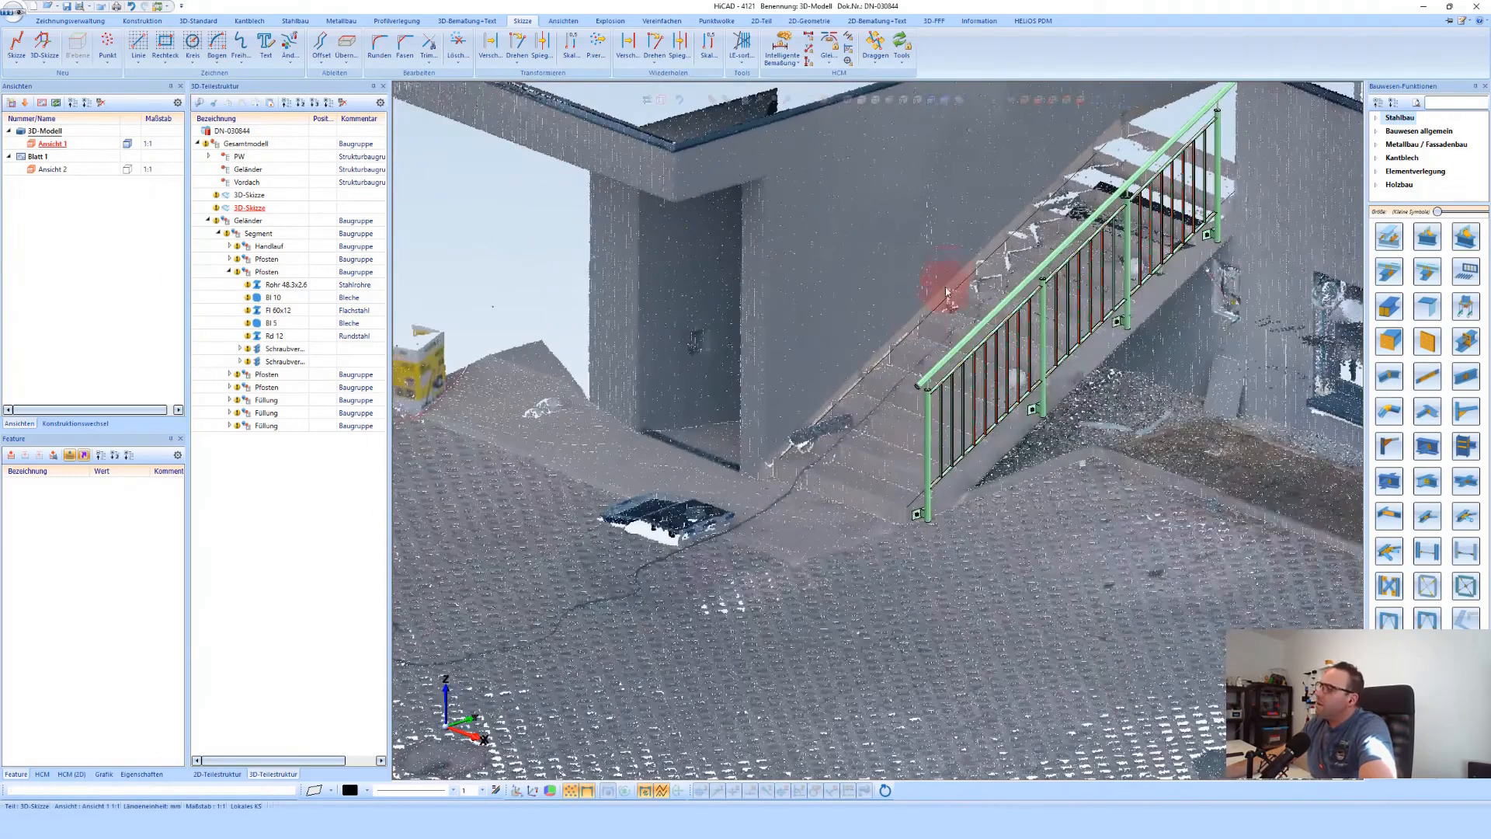
{"action": "scroll", "coordinate": [1125, 109], "scroll_direction": "up", "scroll_amount": 2}
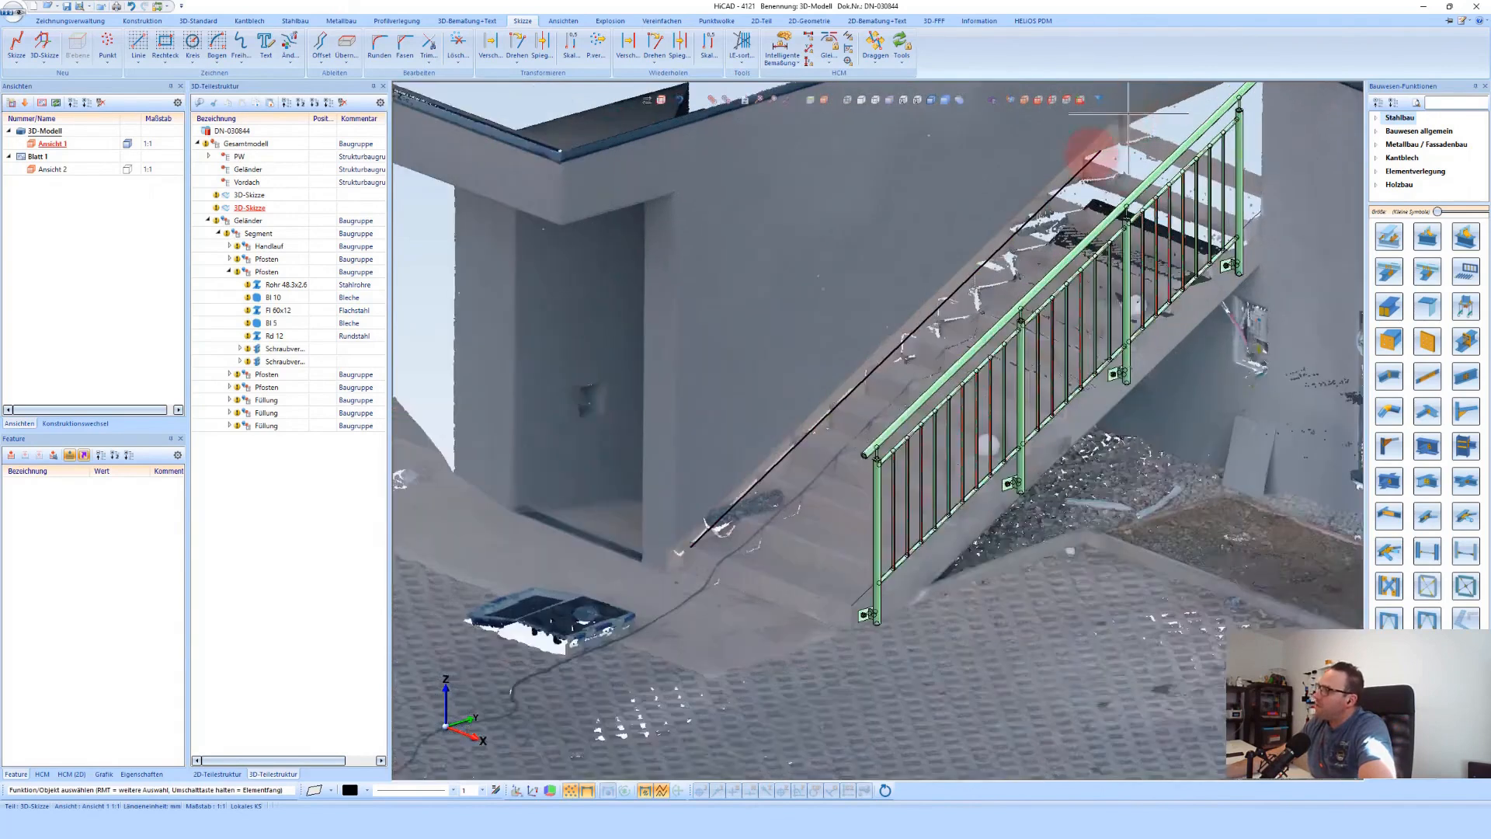
{"action": "scroll", "coordinate": [1128, 113], "scroll_direction": "up", "scroll_amount": 1}
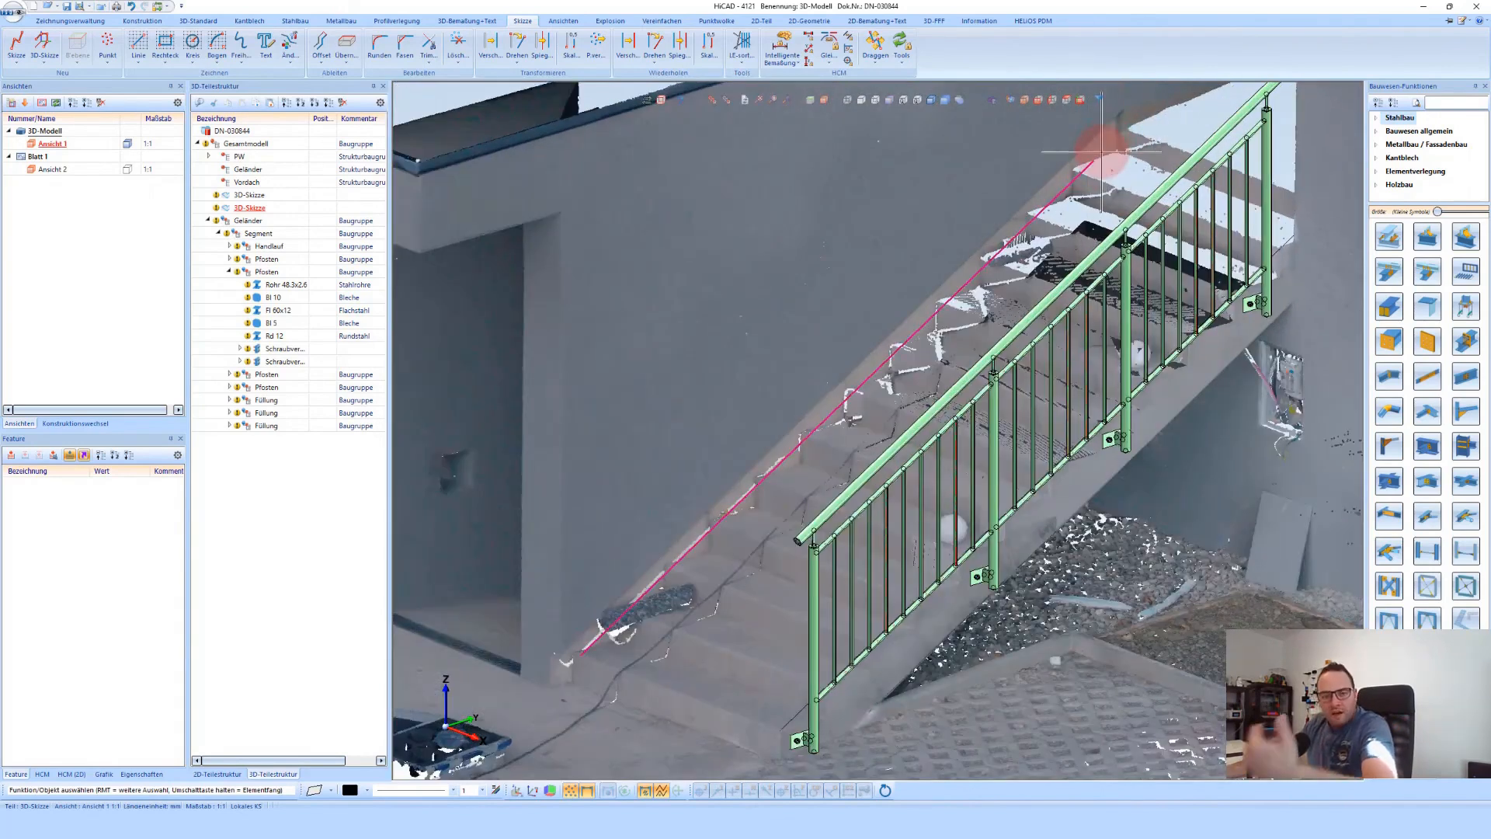
{"action": "left_click", "coordinate": [1102, 151]}
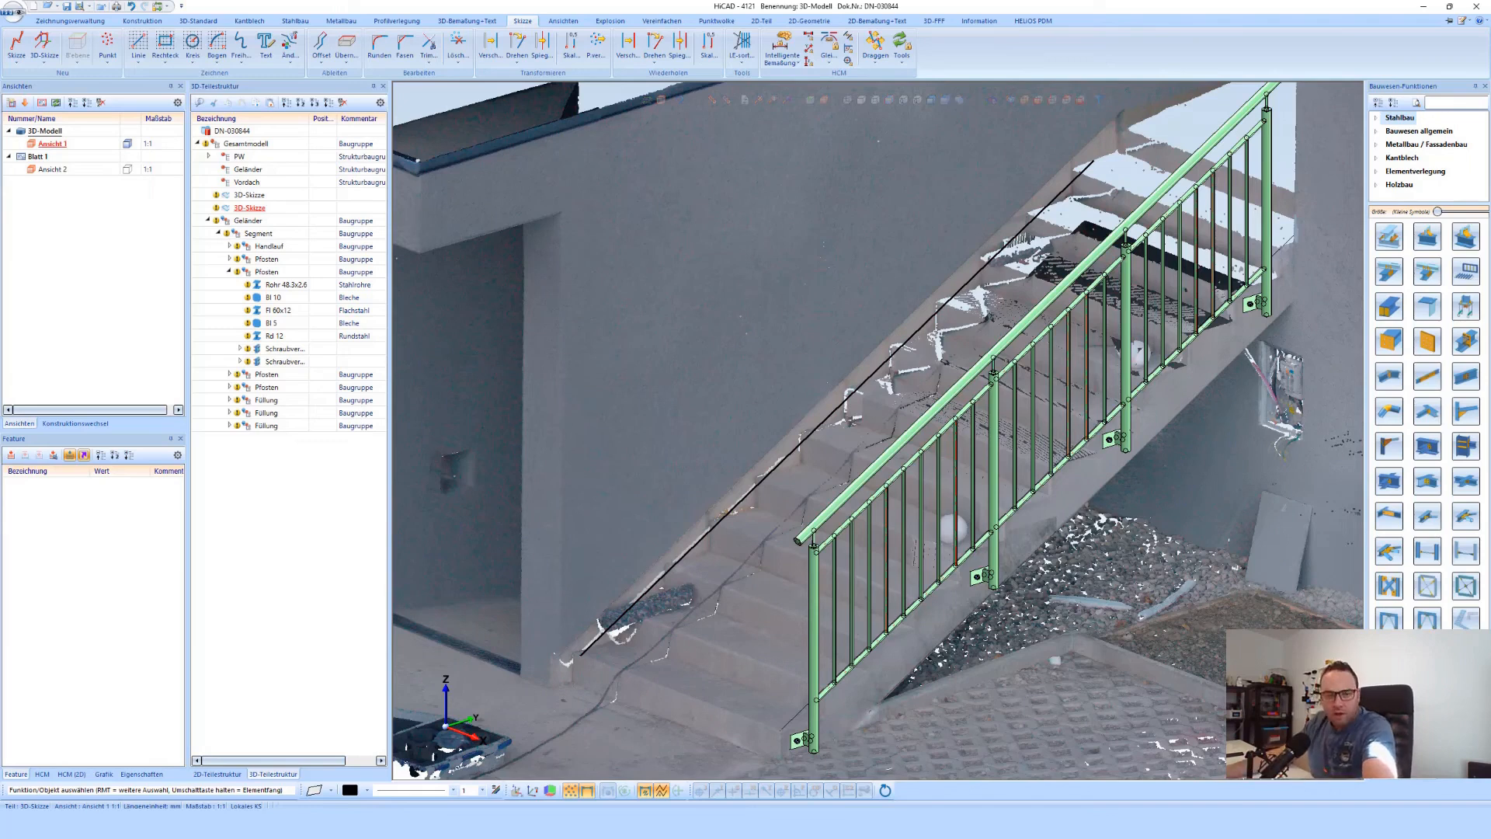
{"action": "left_click", "coordinate": [593, 642]}
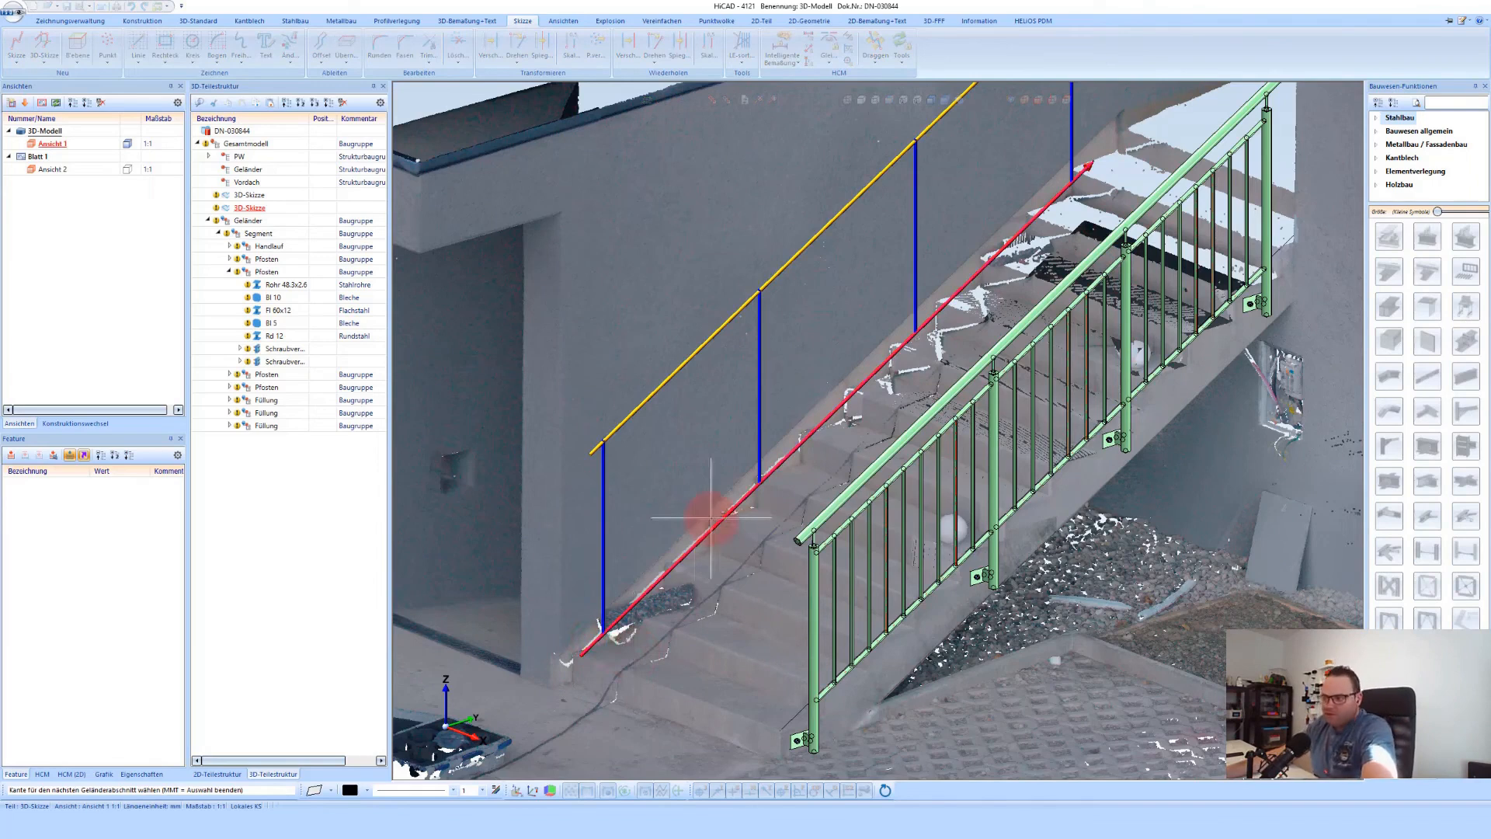
{"action": "middle_click", "coordinate": [701, 443]}
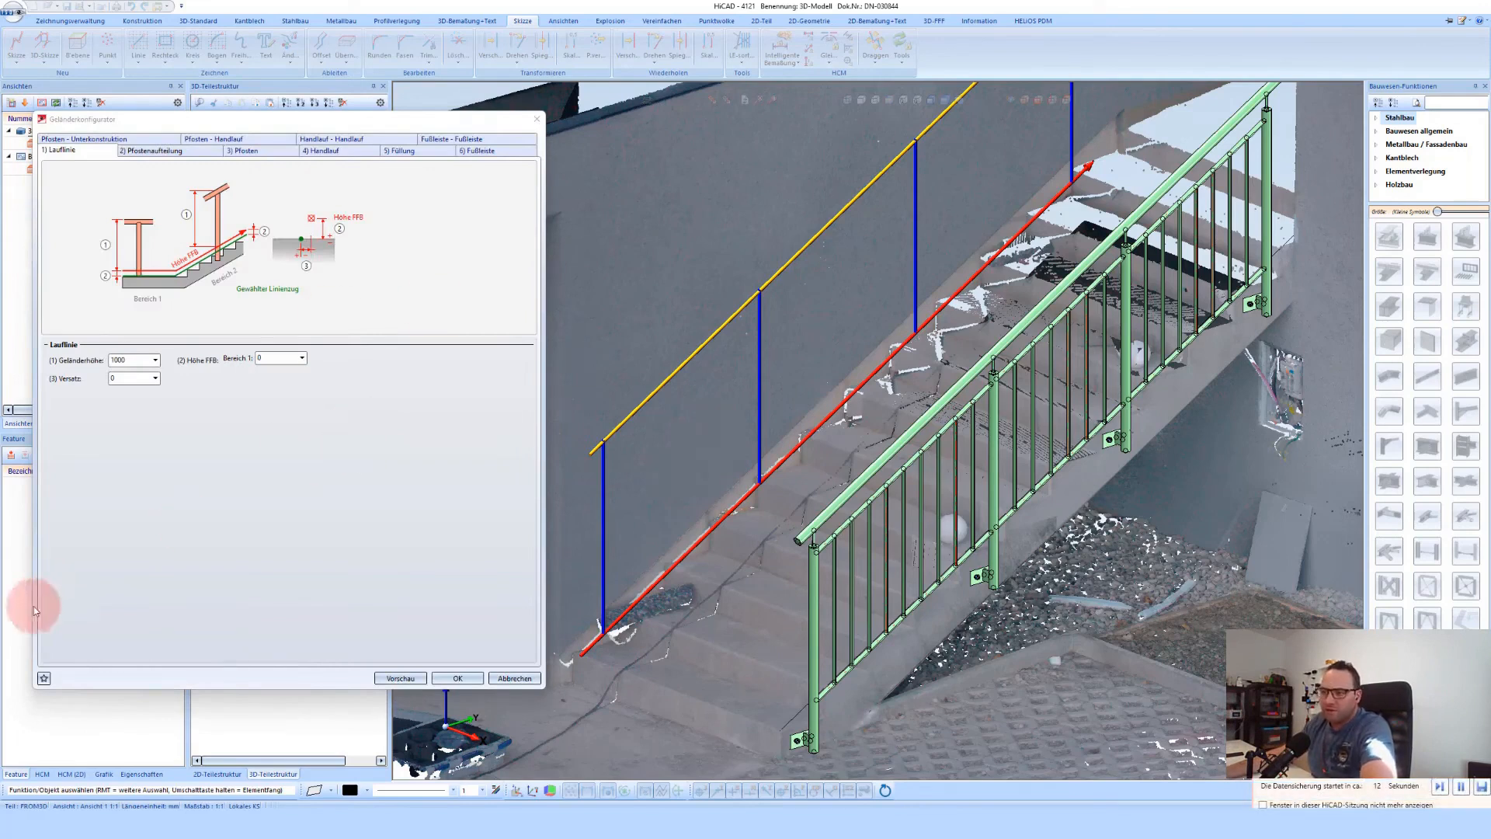
Load the saved railing favourite "Wandhandlauf mit Fertigteil" for the wall-side railing
{"action": "left_click", "coordinate": [44, 679]}
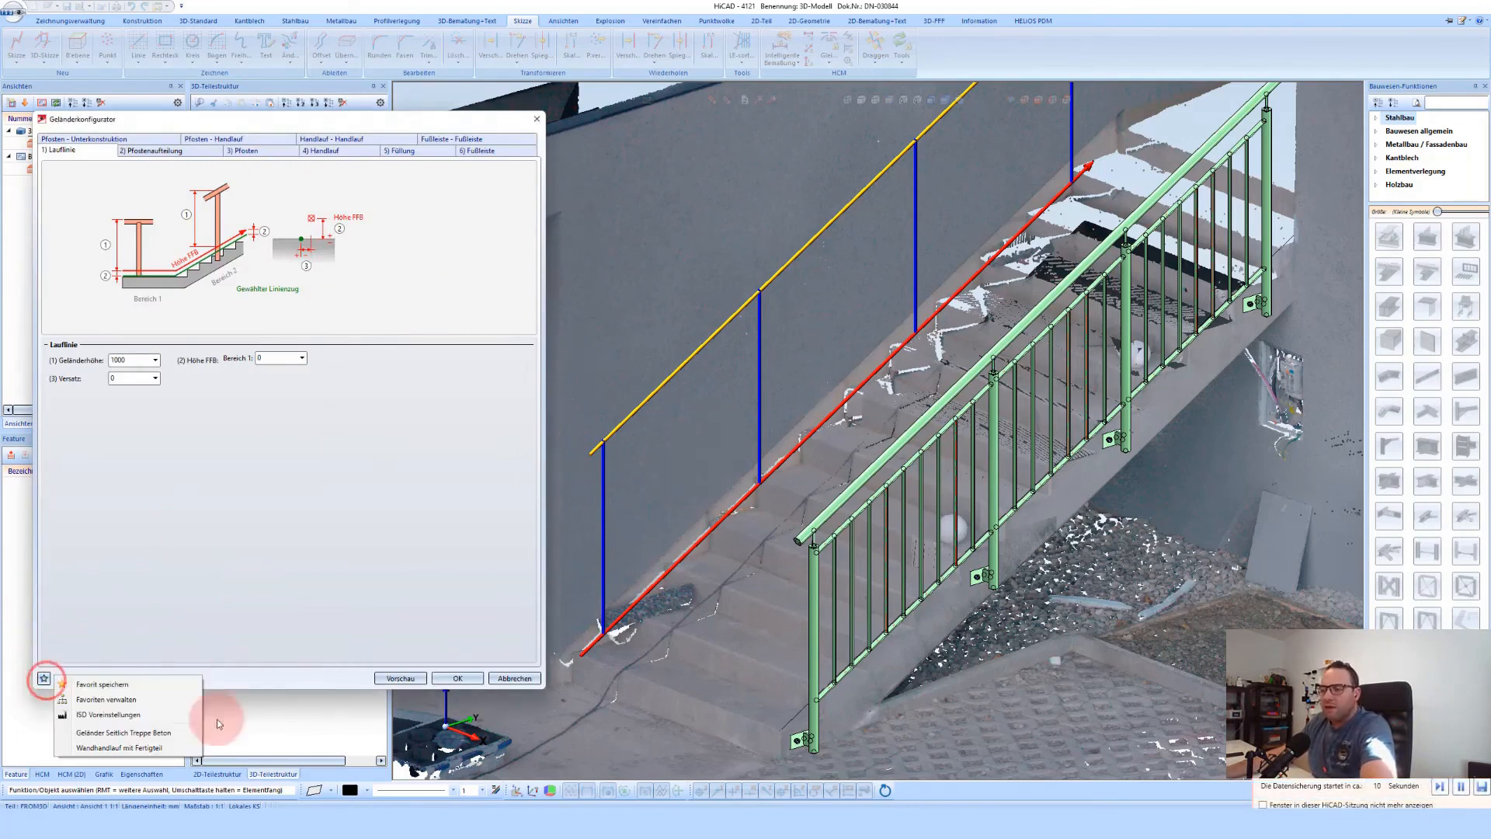
{"action": "left_click", "coordinate": [157, 748]}
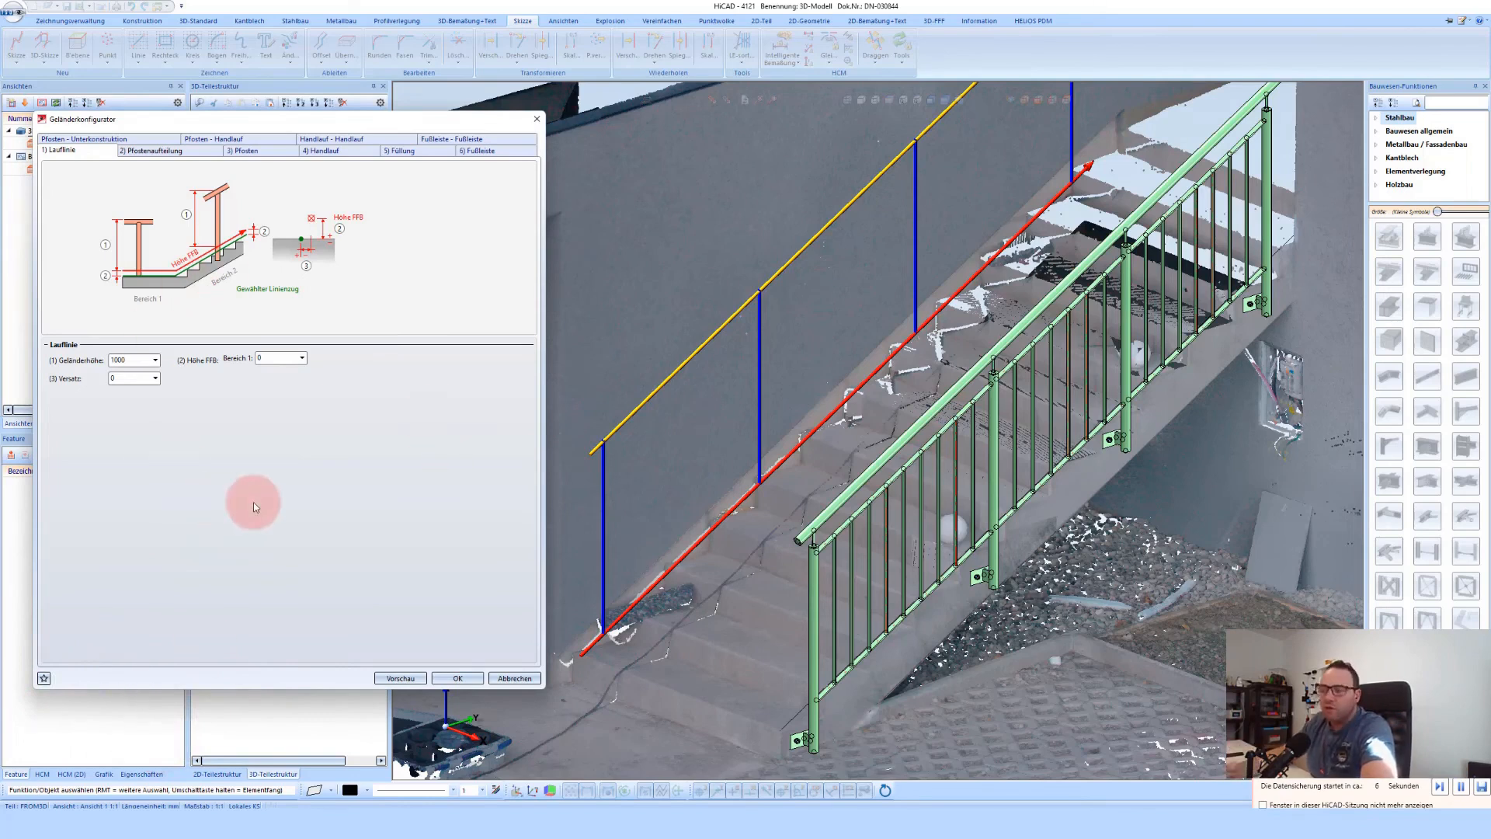
{"action": "scroll", "coordinate": [842, 443], "scroll_direction": "down", "scroll_amount": 2}
{"action": "scroll", "coordinate": [646, 584], "scroll_direction": "up", "scroll_amount": 1}
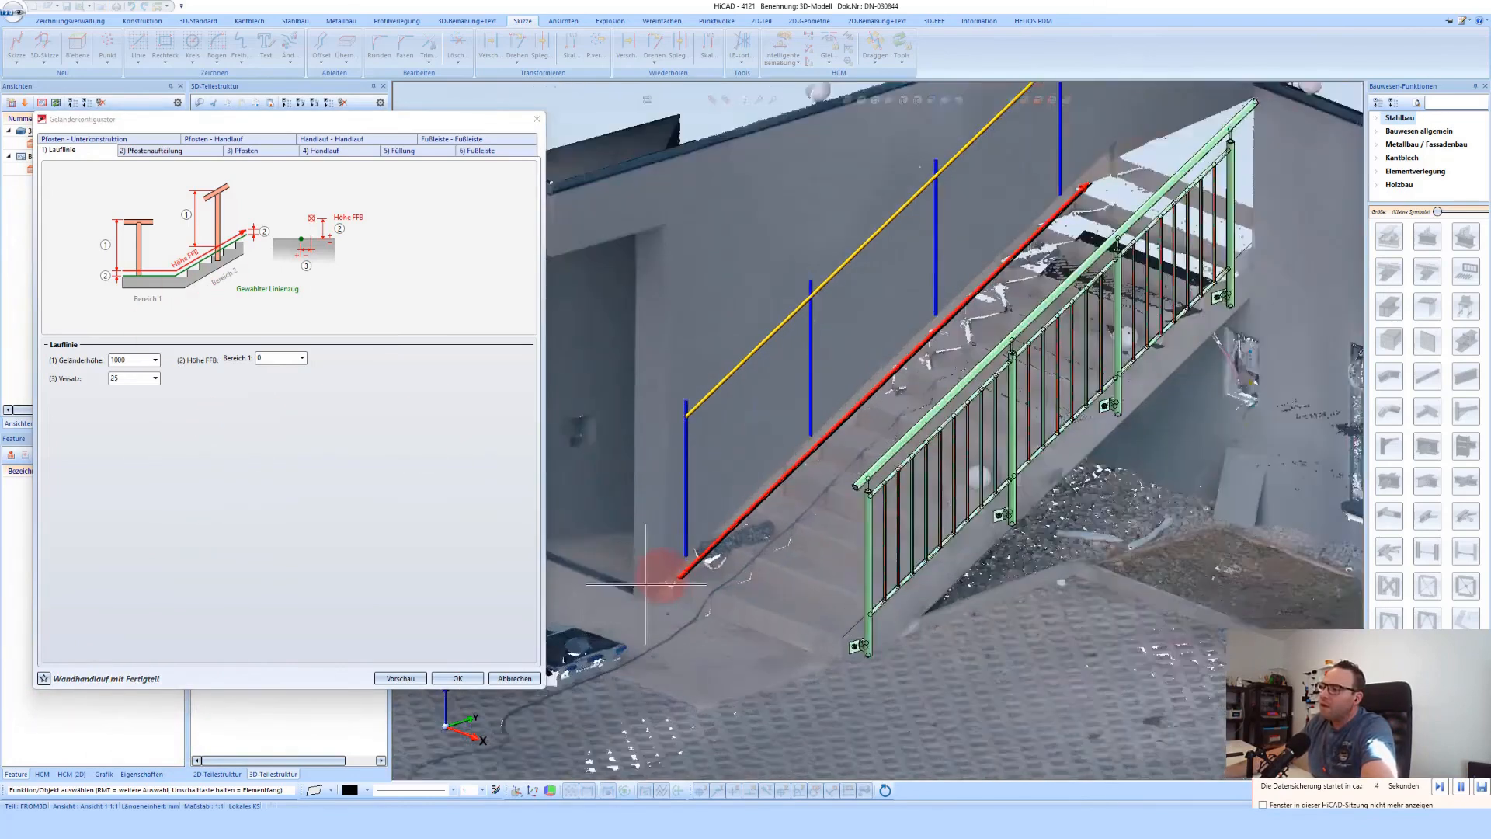
Check the running line's offset from the sketch line at the lower stair end and preview the wall handrail
{"action": "scroll", "coordinate": [683, 510], "scroll_direction": "up", "scroll_amount": 5}
{"action": "mouse_move", "coordinate": [729, 501]}
{"action": "middle_mouse_down"}
{"action": "mouse_move", "coordinate": [756, 486]}
{"action": "mouse_move", "coordinate": [736, 498]}
{"action": "middle_mouse_up"}
{"action": "scroll", "coordinate": [652, 619], "scroll_direction": "up", "scroll_amount": 2}
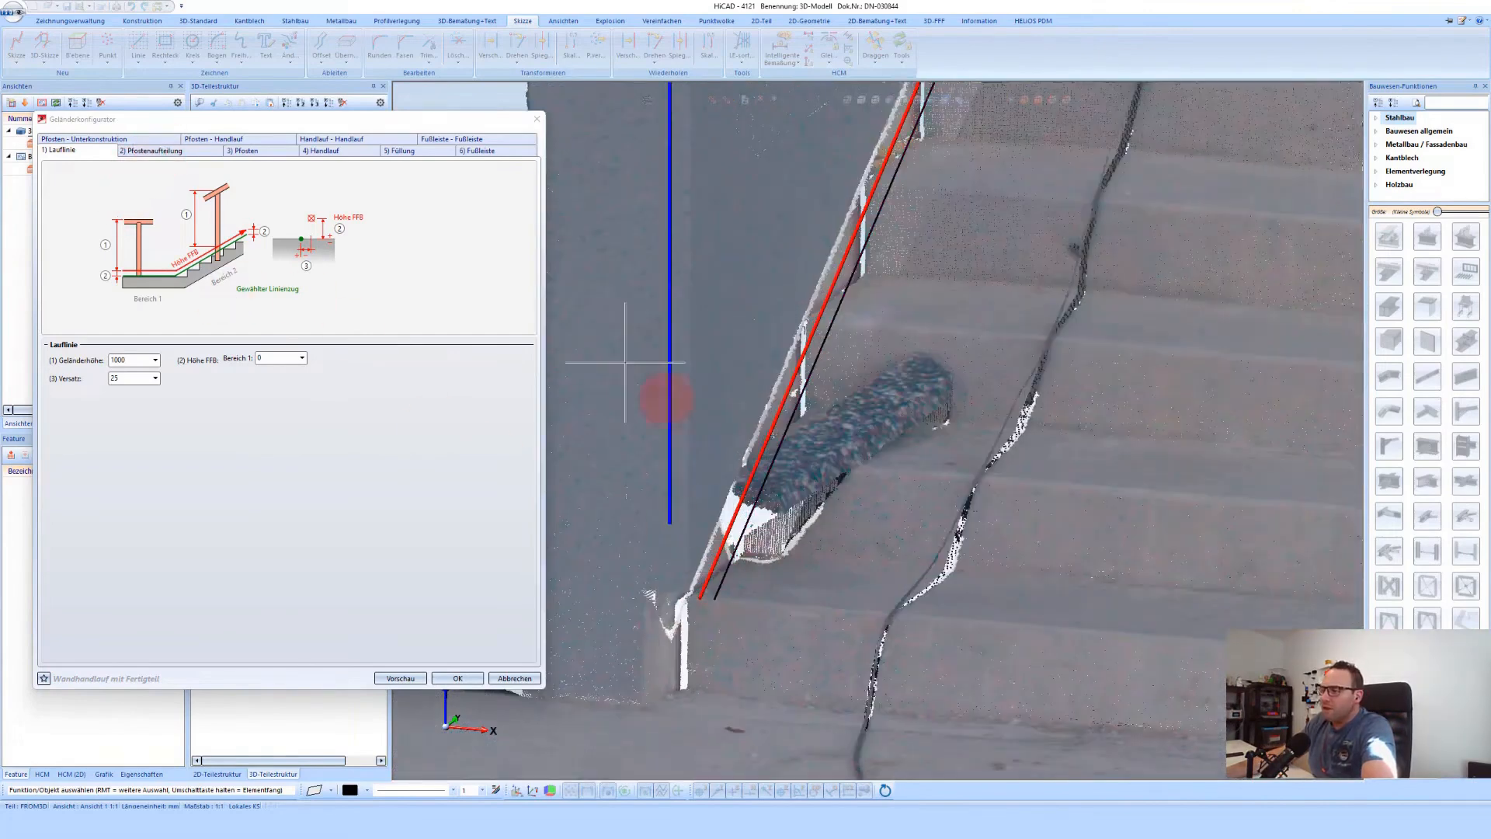
{"action": "middle_click_drag", "start_coordinate": [682, 492], "coordinate": [759, 399]}
{"action": "left_click", "coordinate": [122, 379]}
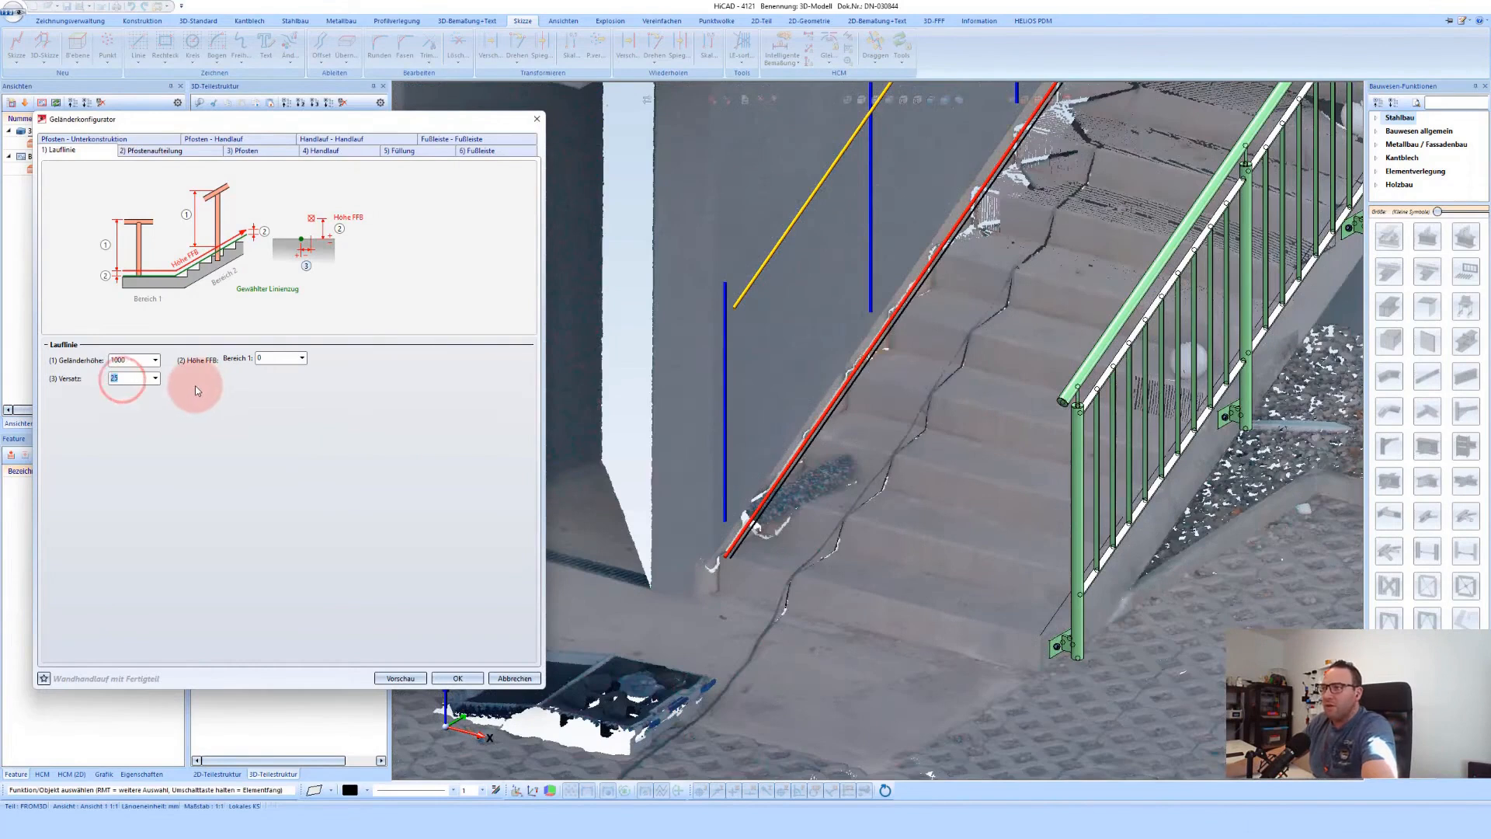
{"action": "middle_click_drag", "start_coordinate": [798, 495], "coordinate": [599, 450]}
{"action": "left_click", "coordinate": [411, 680]}
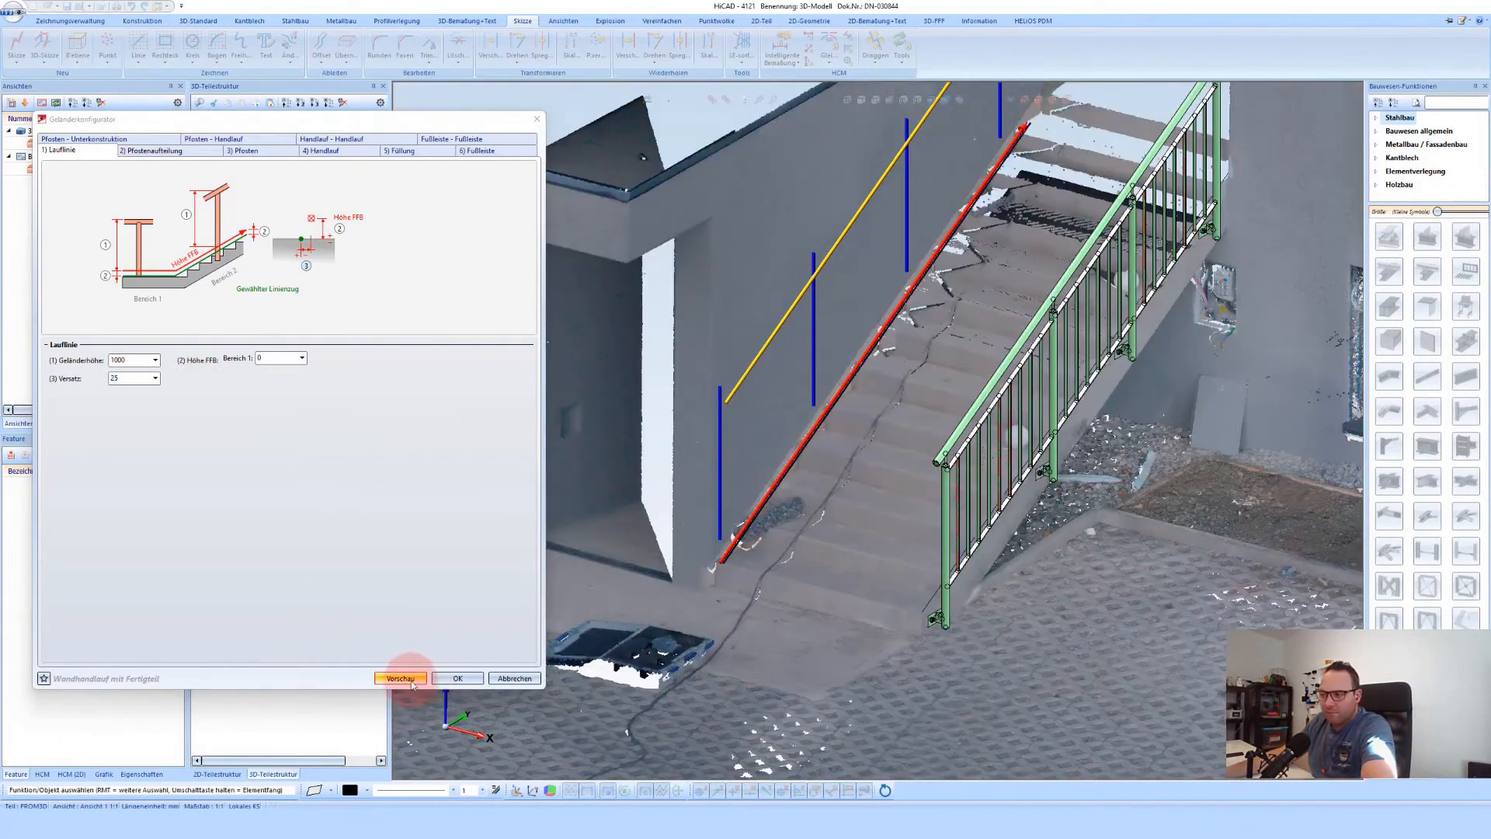
Preview the wall-side handrail and examine how its lowest bracket sits against the scanned wall
{"action": "left_click", "coordinate": [401, 679]}
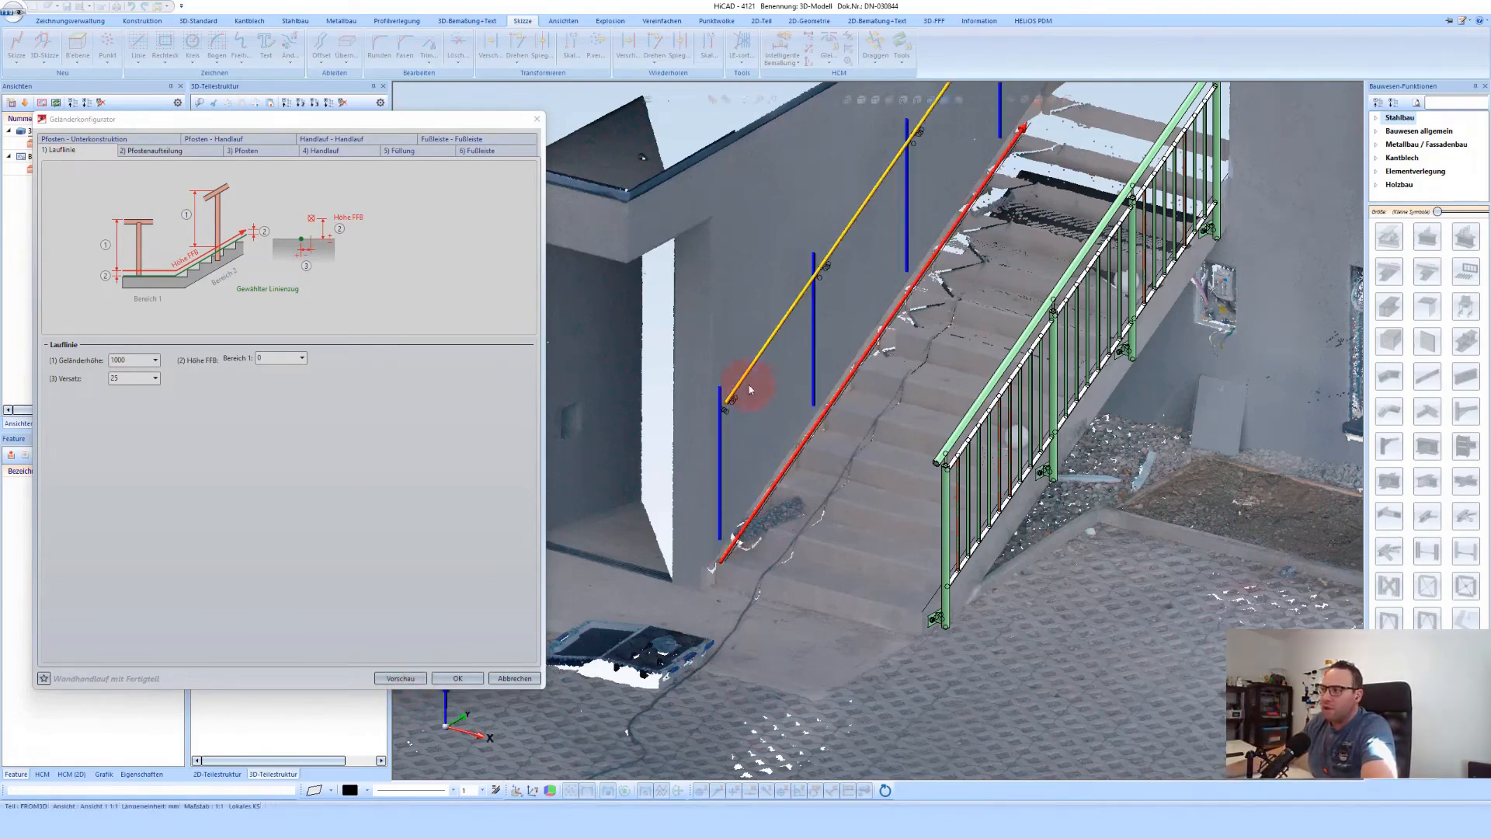
{"action": "scroll", "coordinate": [724, 409], "scroll_direction": "up", "scroll_amount": 5}
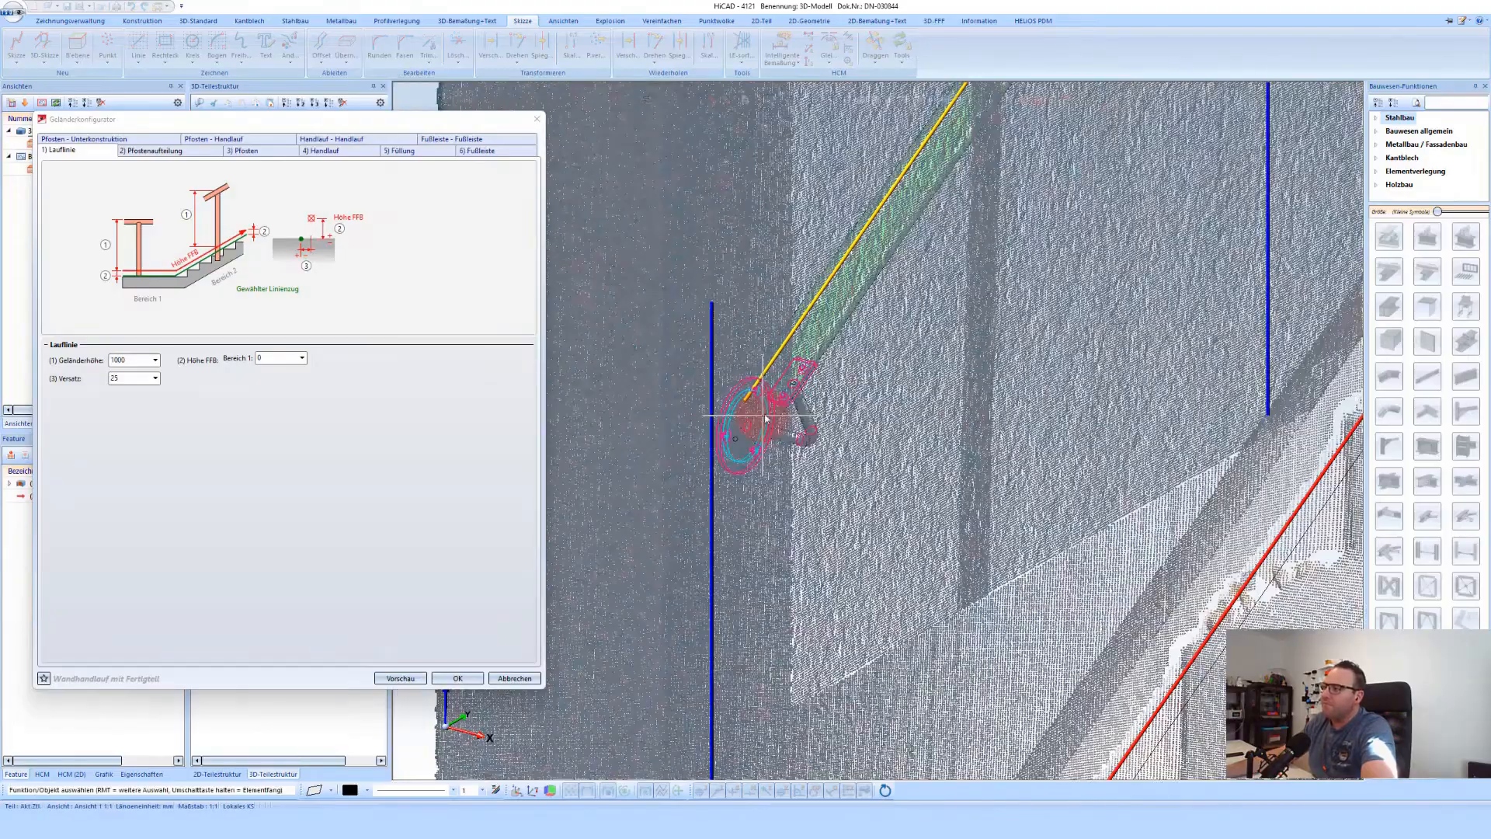
{"action": "middle_click_drag", "start_coordinate": [765, 419], "coordinate": [790, 385]}
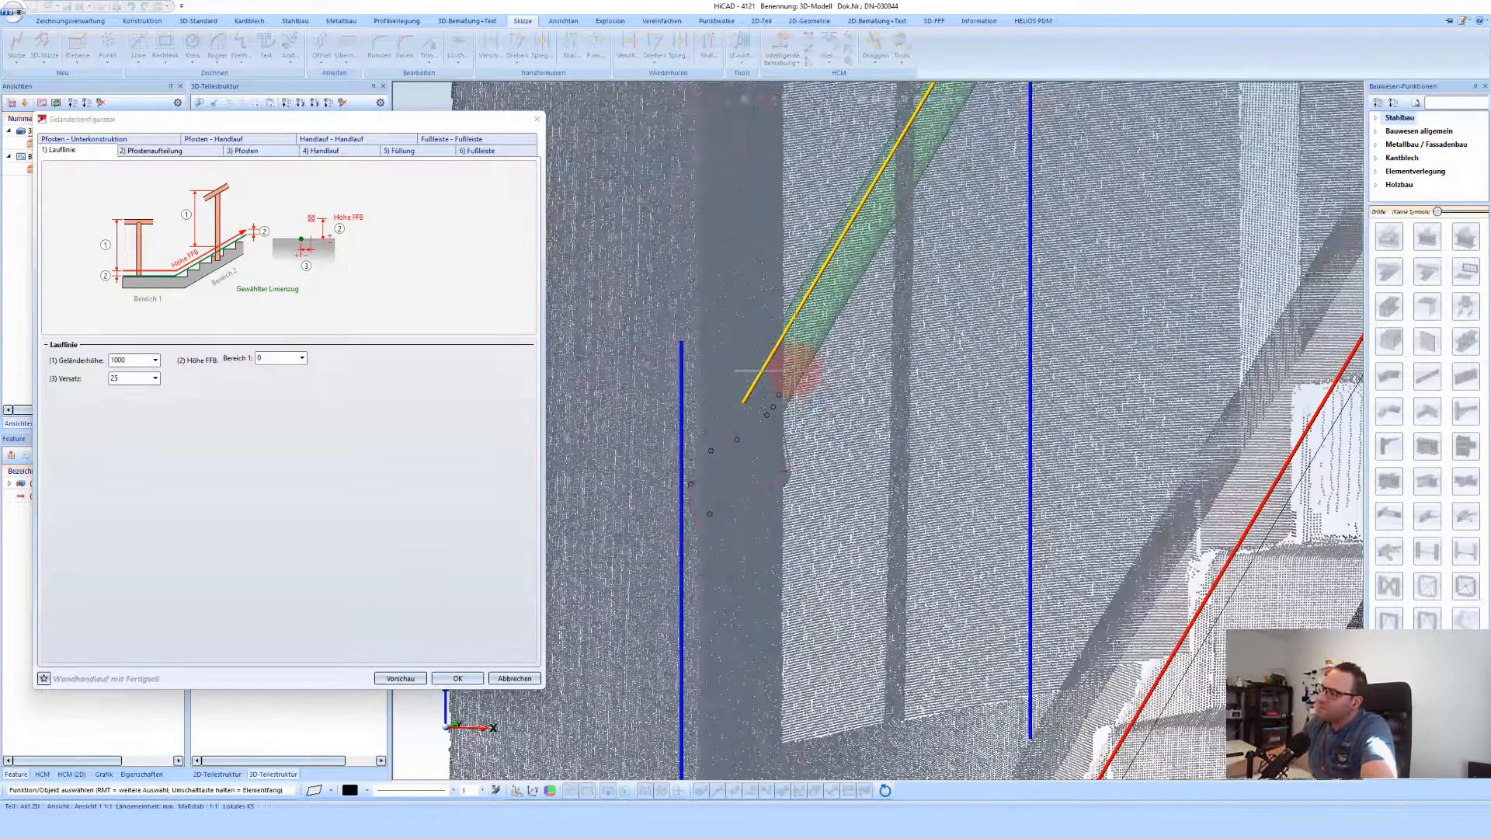
{"action": "scroll", "coordinate": [798, 371], "scroll_direction": "down", "scroll_amount": 3}
{"action": "scroll", "coordinate": [954, 306], "scroll_direction": "down", "scroll_amount": 3}
{"action": "scroll", "coordinate": [803, 646], "scroll_direction": "up", "scroll_amount": 3}
{"action": "scroll", "coordinate": [829, 459], "scroll_direction": "down", "scroll_amount": 2}
Set the running line's offset (Versatz) to -100, preview the handrail again and check its lowest wall bracket
{"action": "double_click", "coordinate": [137, 379]}
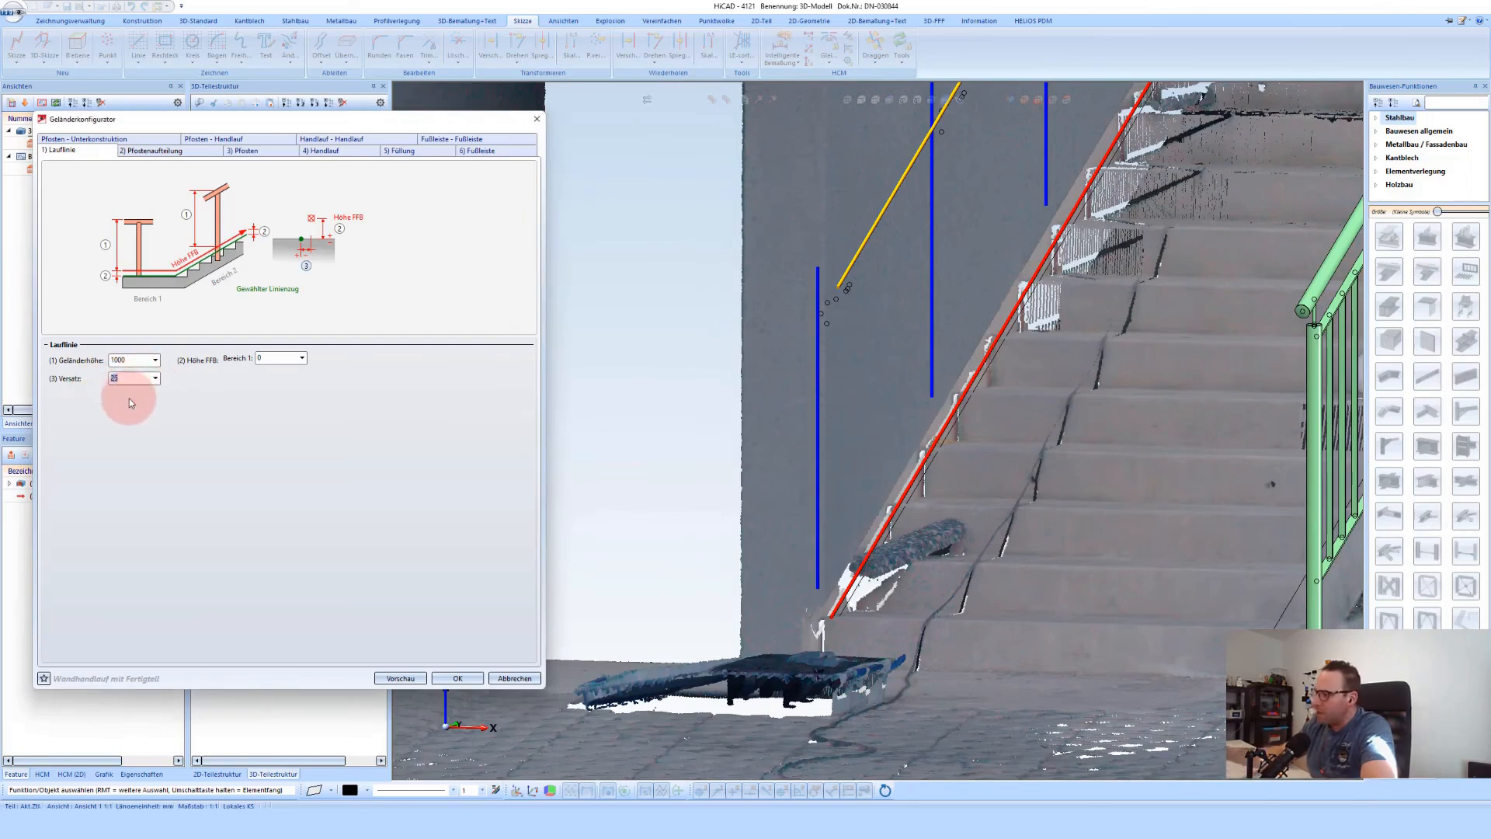
{"action": "type", "text": "100"}
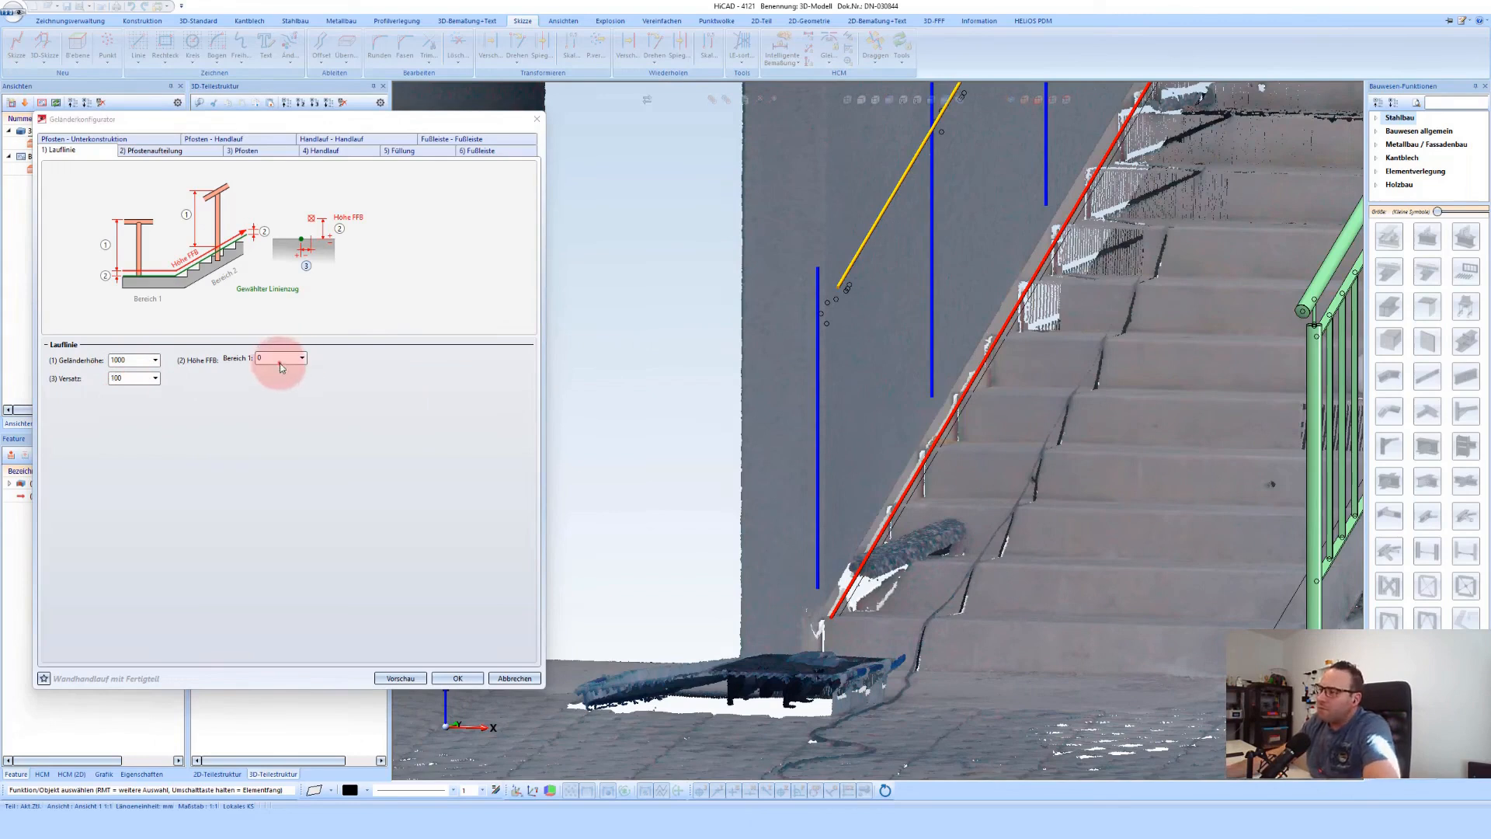
{"action": "double_click", "coordinate": [133, 382]}
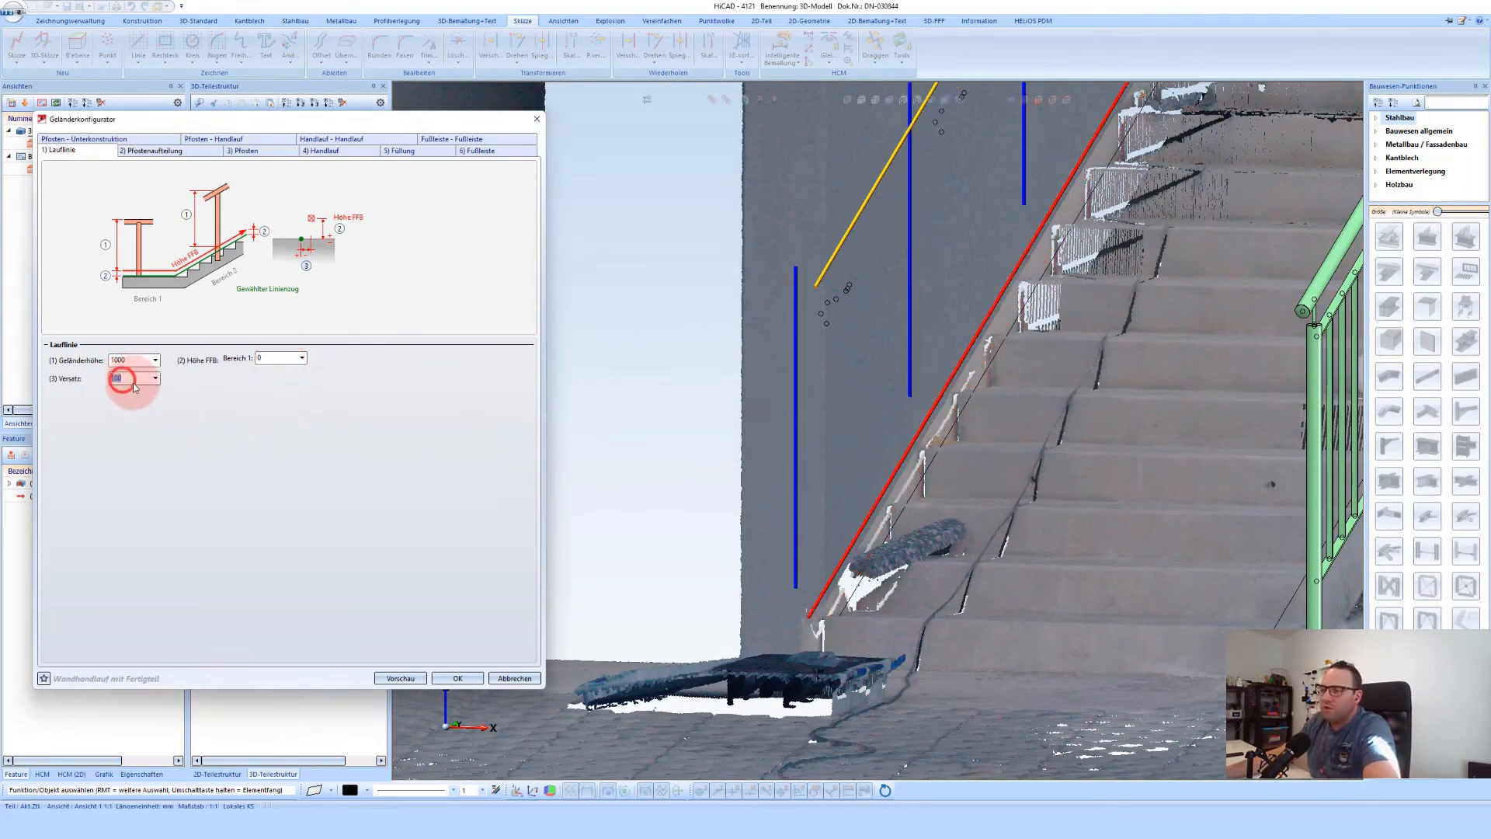
{"action": "type", "text": "-100"}
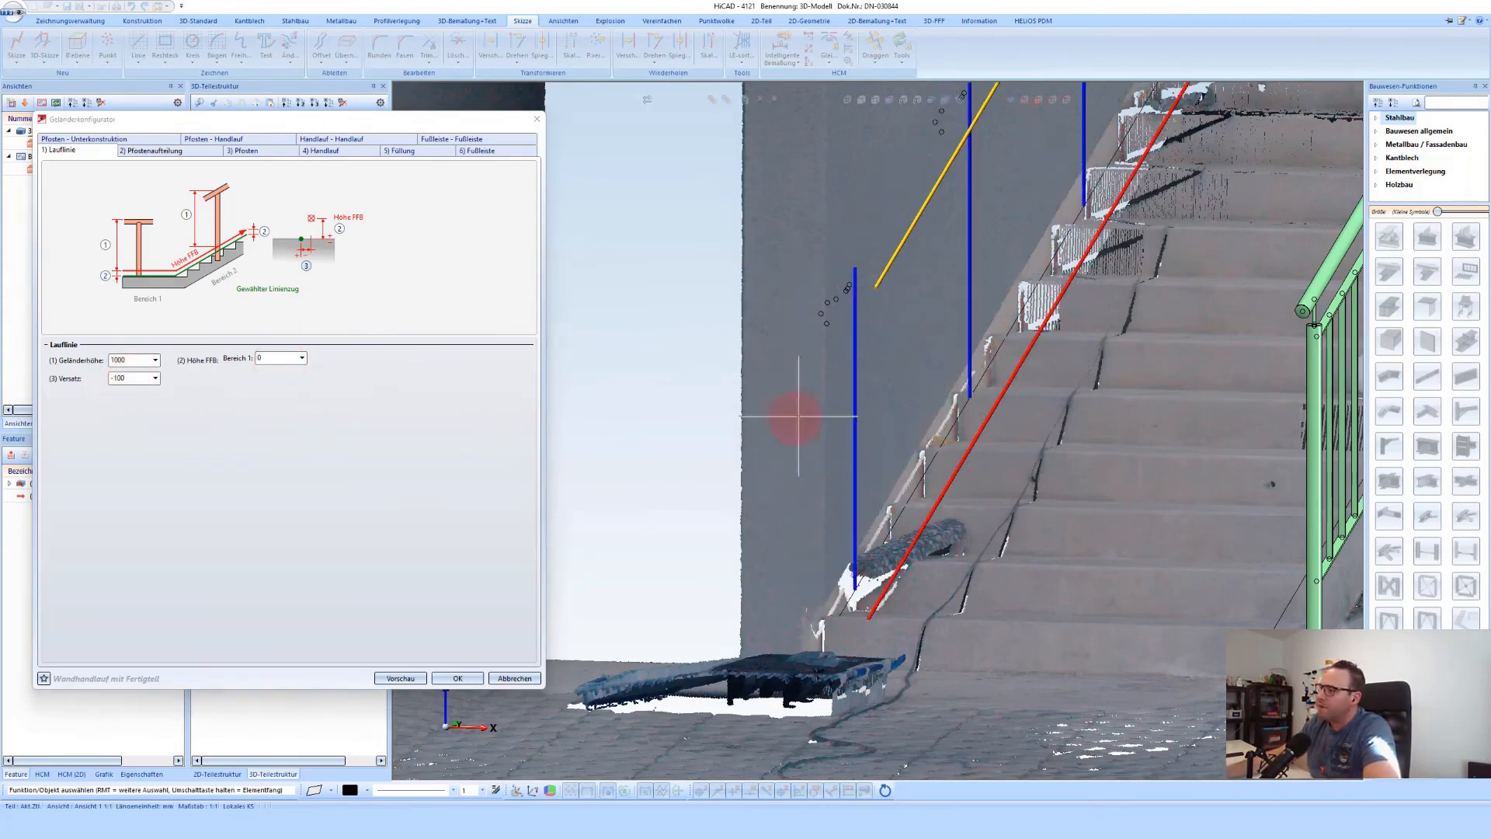
{"action": "left_click", "coordinate": [848, 614]}
{"action": "scroll", "coordinate": [848, 614], "scroll_direction": "up", "scroll_amount": 3}
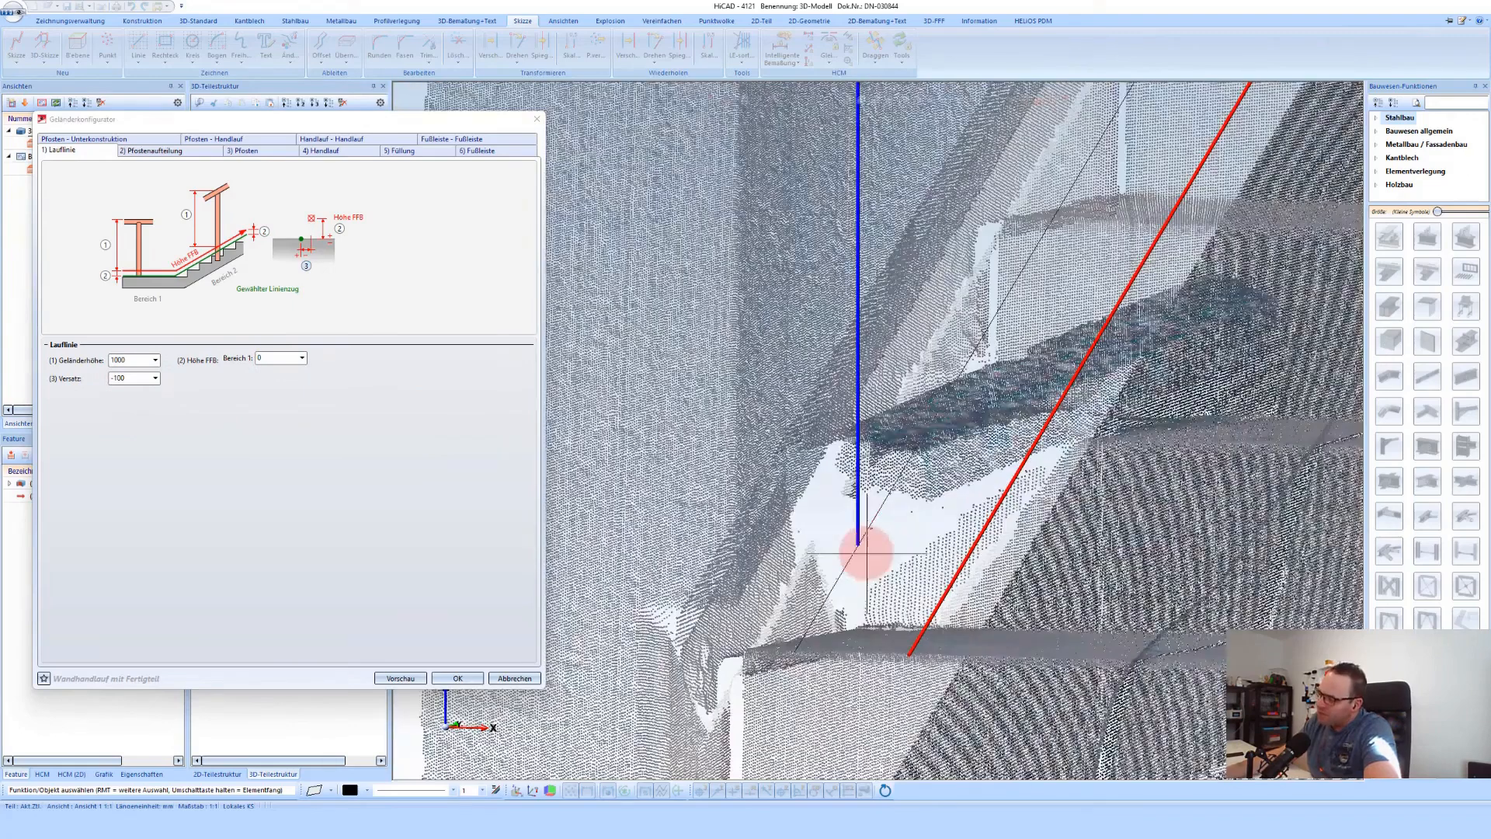
{"action": "scroll", "coordinate": [848, 613], "scroll_direction": "down", "scroll_amount": 5}
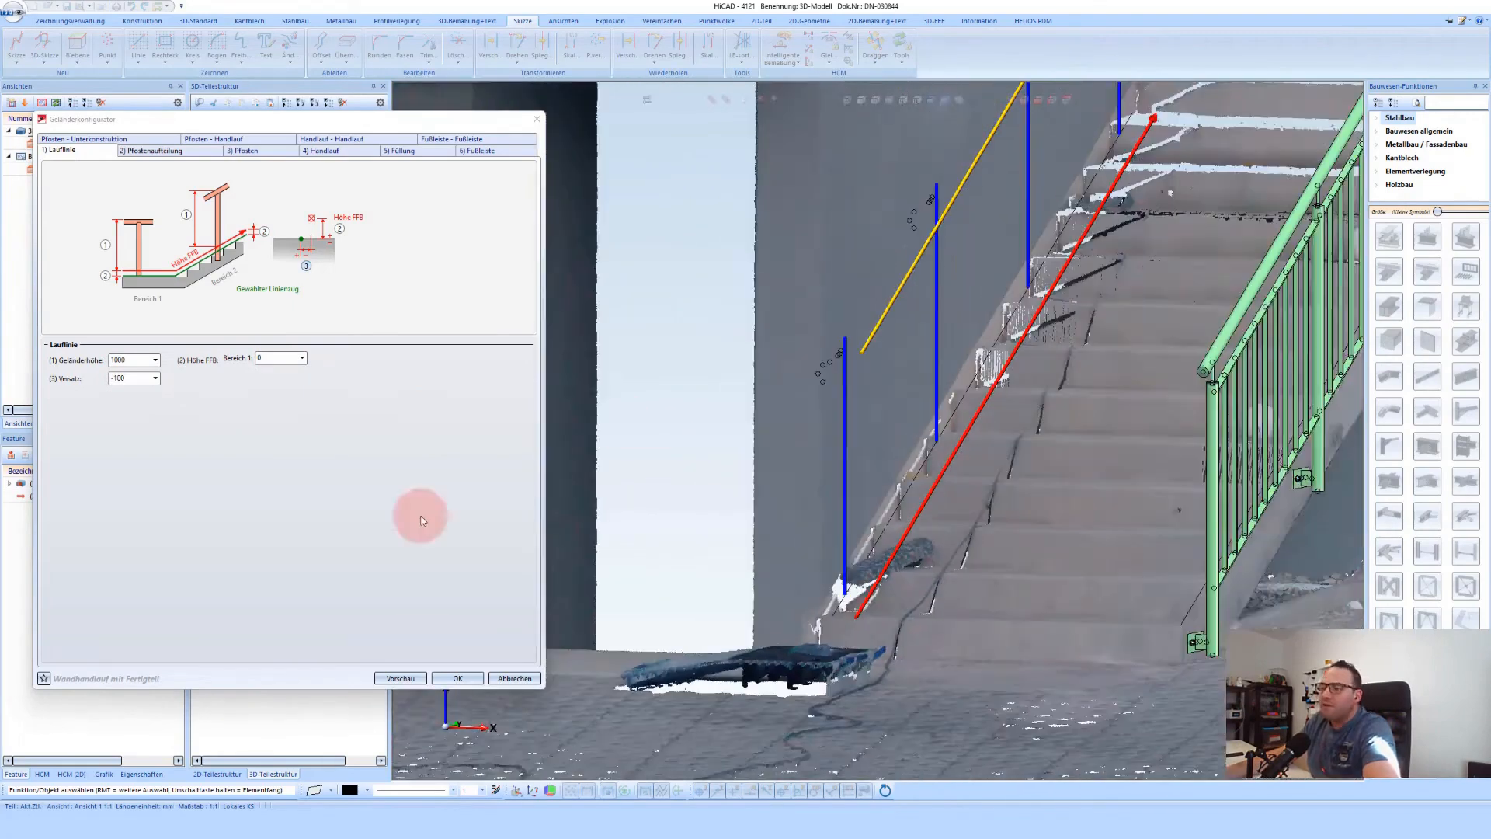
{"action": "left_click", "coordinate": [401, 678]}
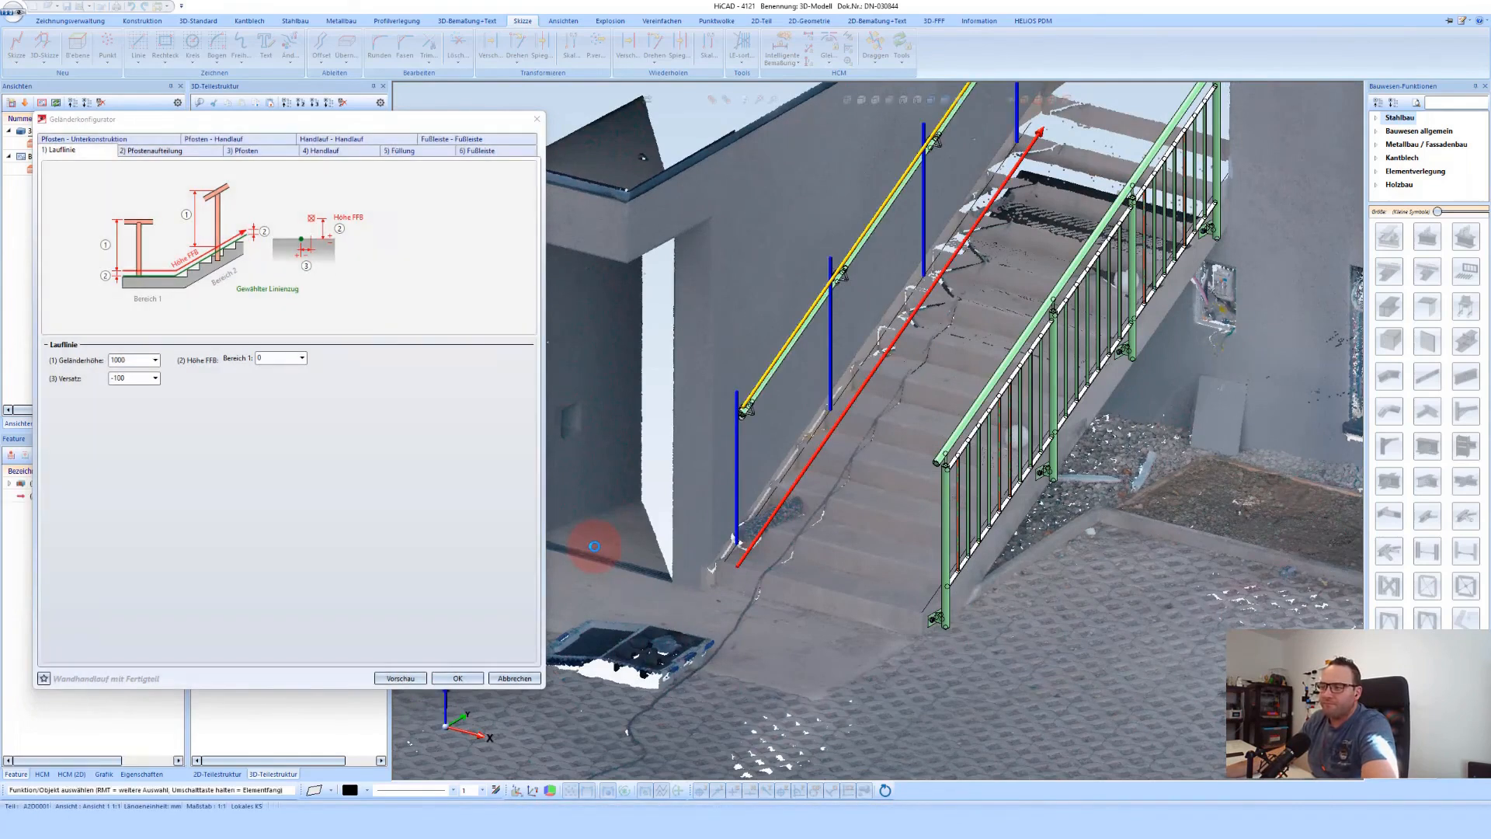
{"action": "scroll", "coordinate": [716, 438], "scroll_direction": "up", "scroll_amount": 8}
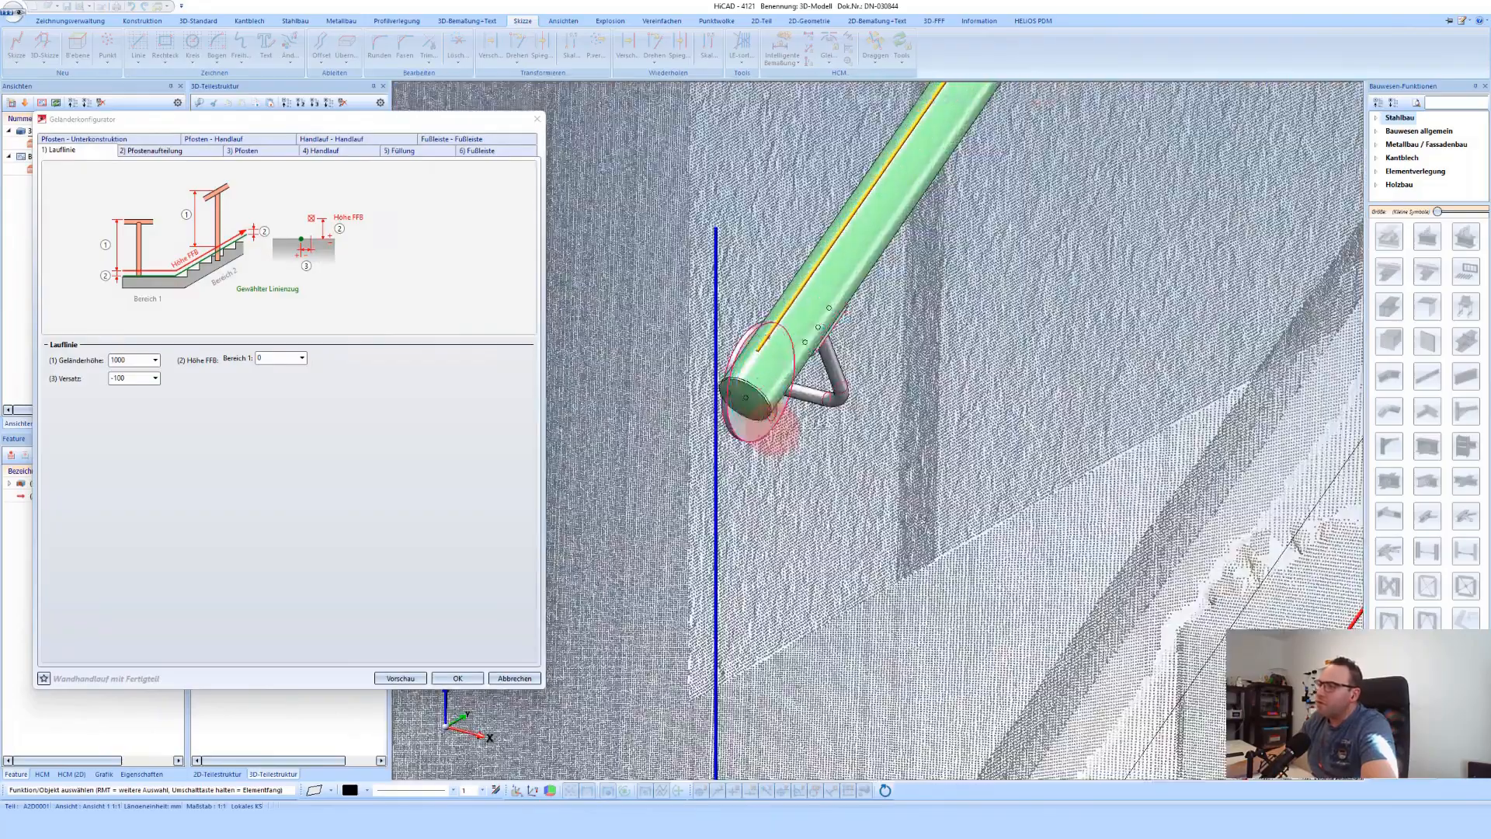
{"action": "mouse_move", "coordinate": [771, 426]}
{"action": "middle_mouse_down"}
{"action": "mouse_move", "coordinate": [757, 404]}
{"action": "mouse_move", "coordinate": [768, 364]}
{"action": "mouse_move", "coordinate": [769, 397]}
{"action": "middle_mouse_up"}
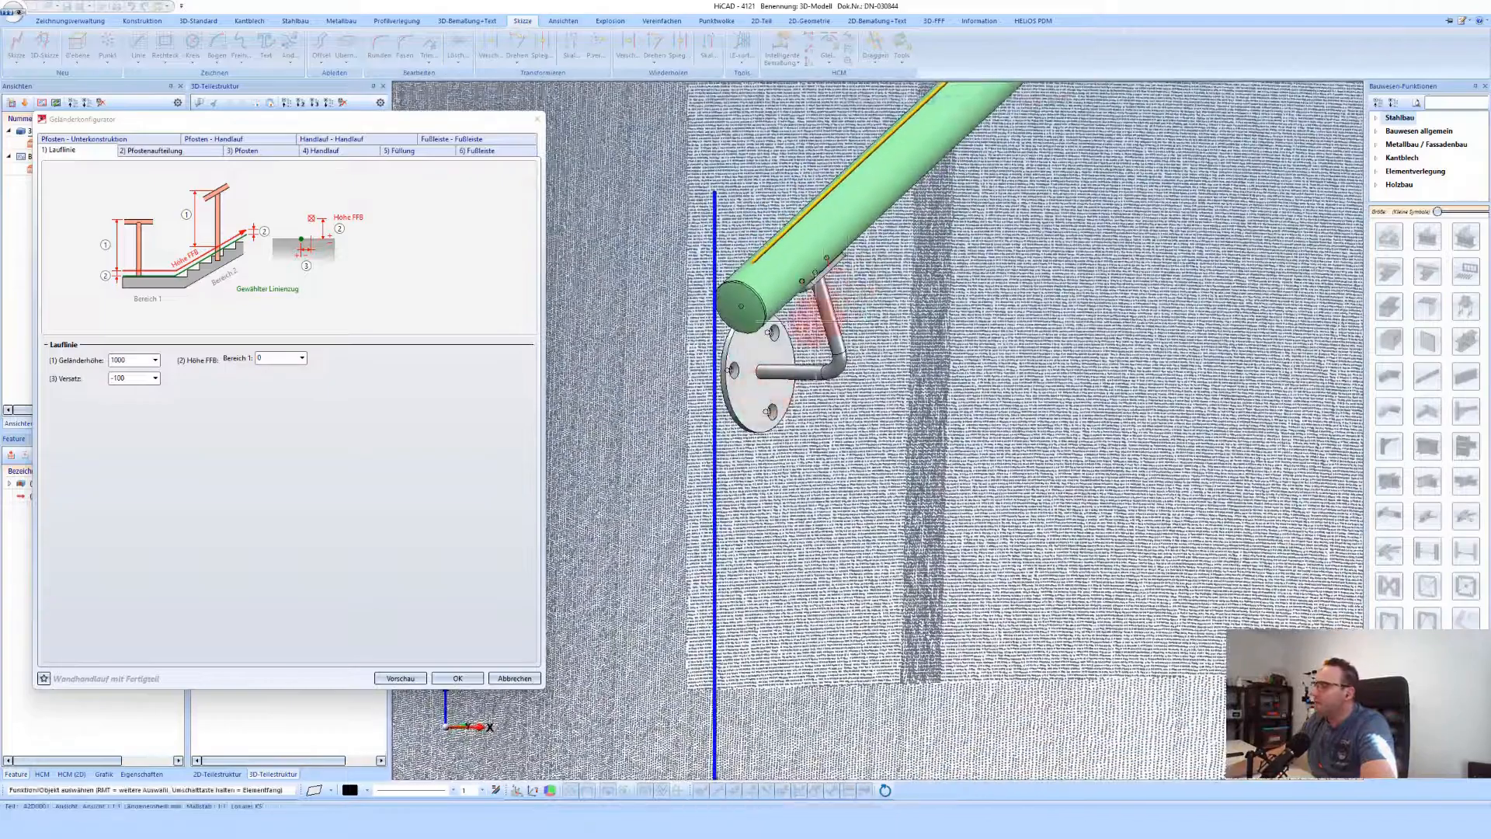
{"action": "scroll", "coordinate": [728, 427], "scroll_direction": "down", "scroll_amount": 8}
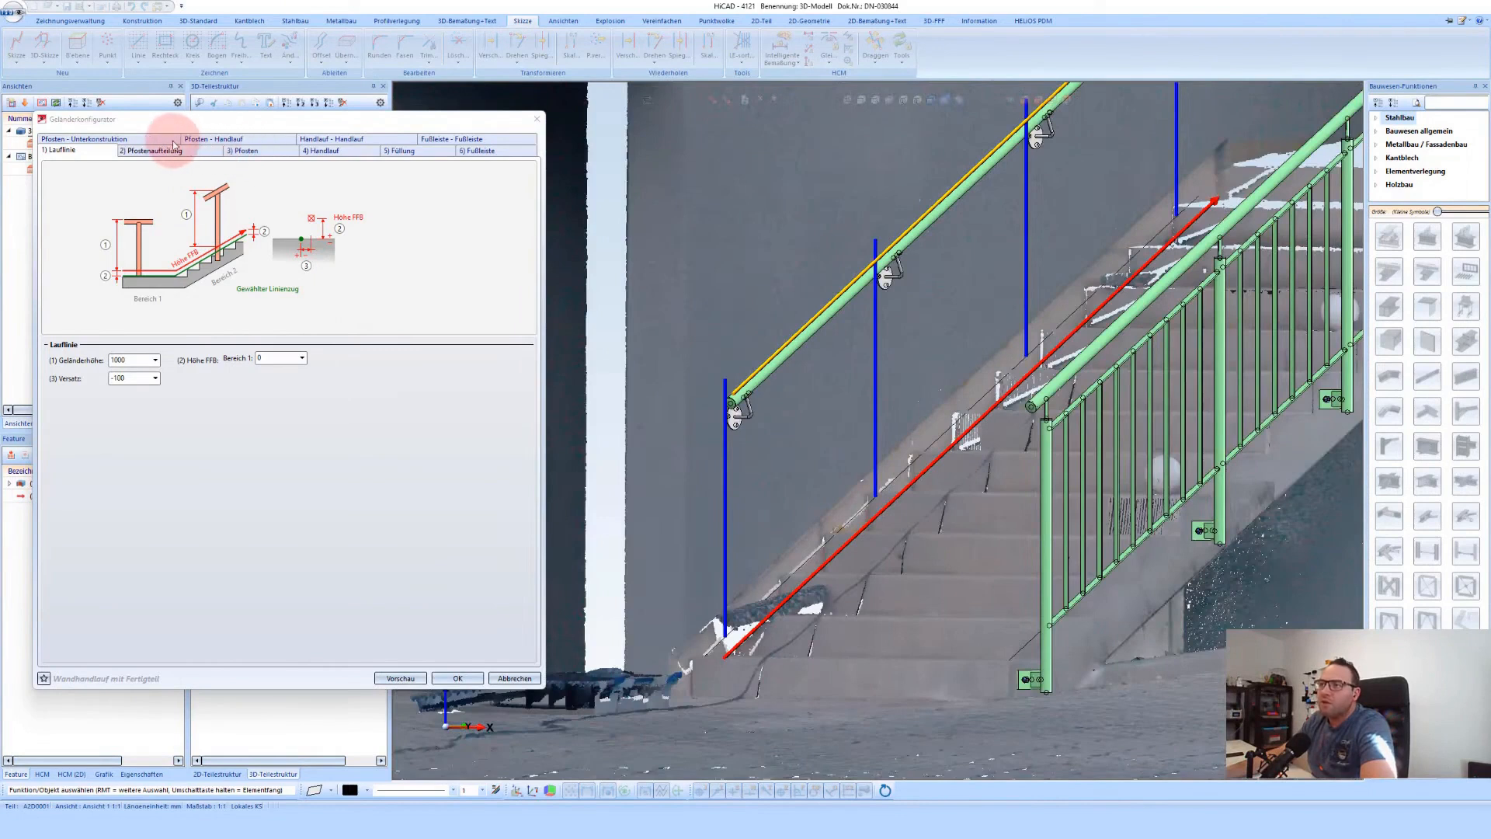
Try the "Wandkonsole (Eigenfertigung)" variant for the post-to-handrail connection, review its parameters and return to "Wandkonsole (Fertigteil)"
{"action": "left_click", "coordinate": [215, 139]}
{"action": "left_click", "coordinate": [186, 203]}
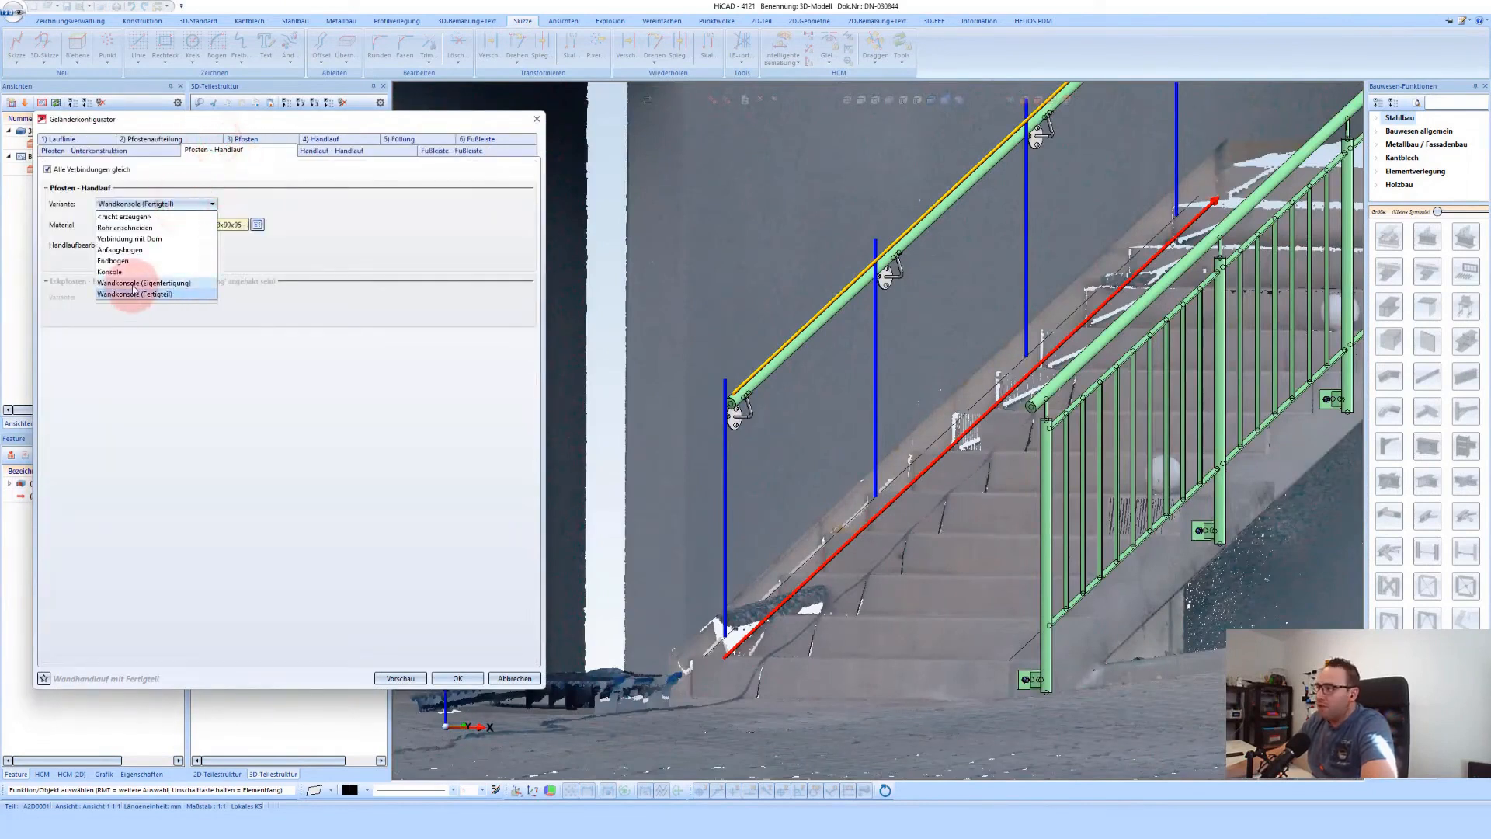
{"action": "left_click", "coordinate": [132, 284]}
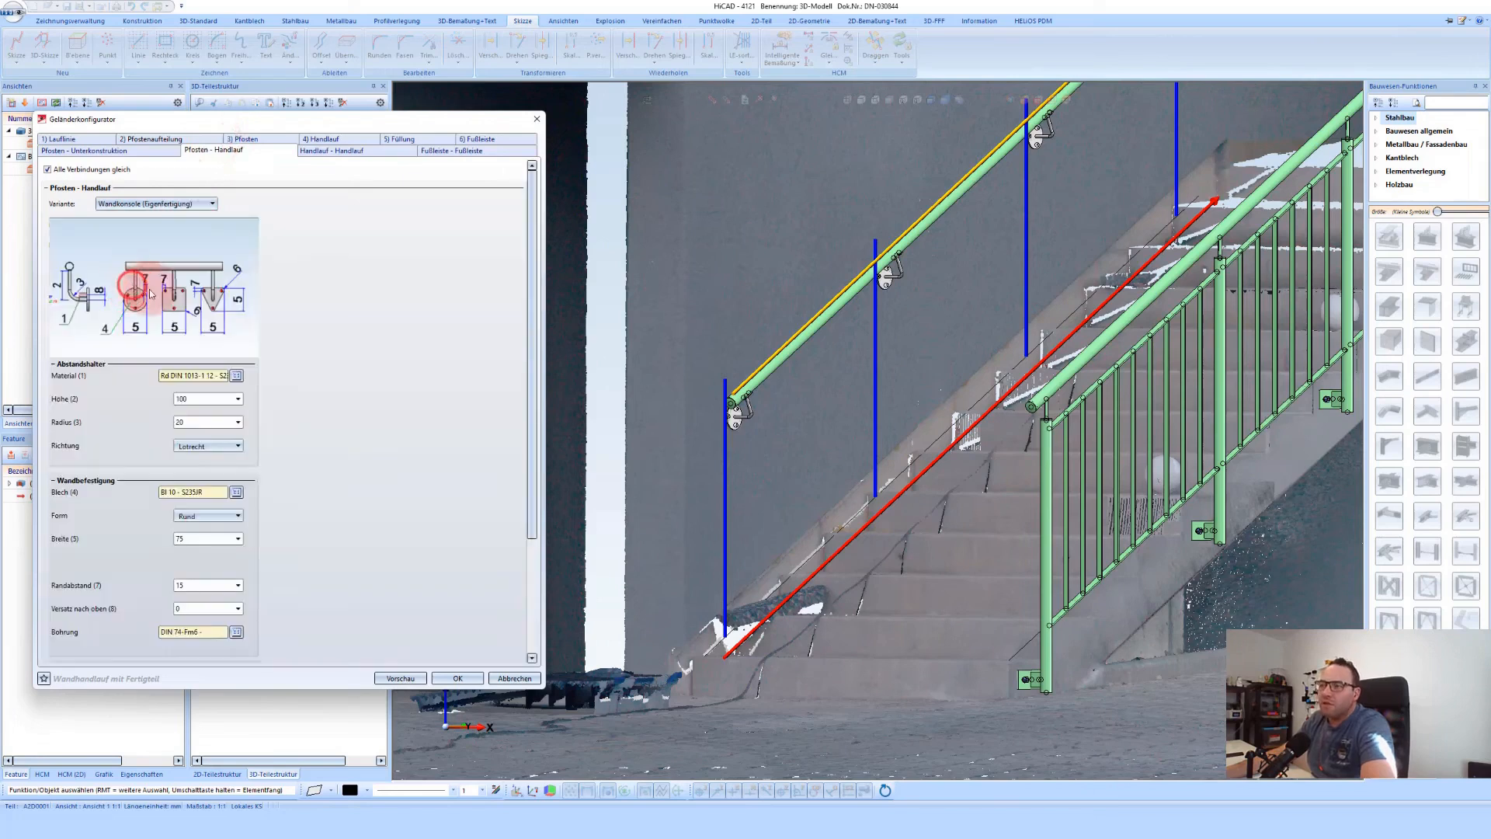
{"action": "scroll", "coordinate": [216, 403], "scroll_direction": "down", "scroll_amount": 1}
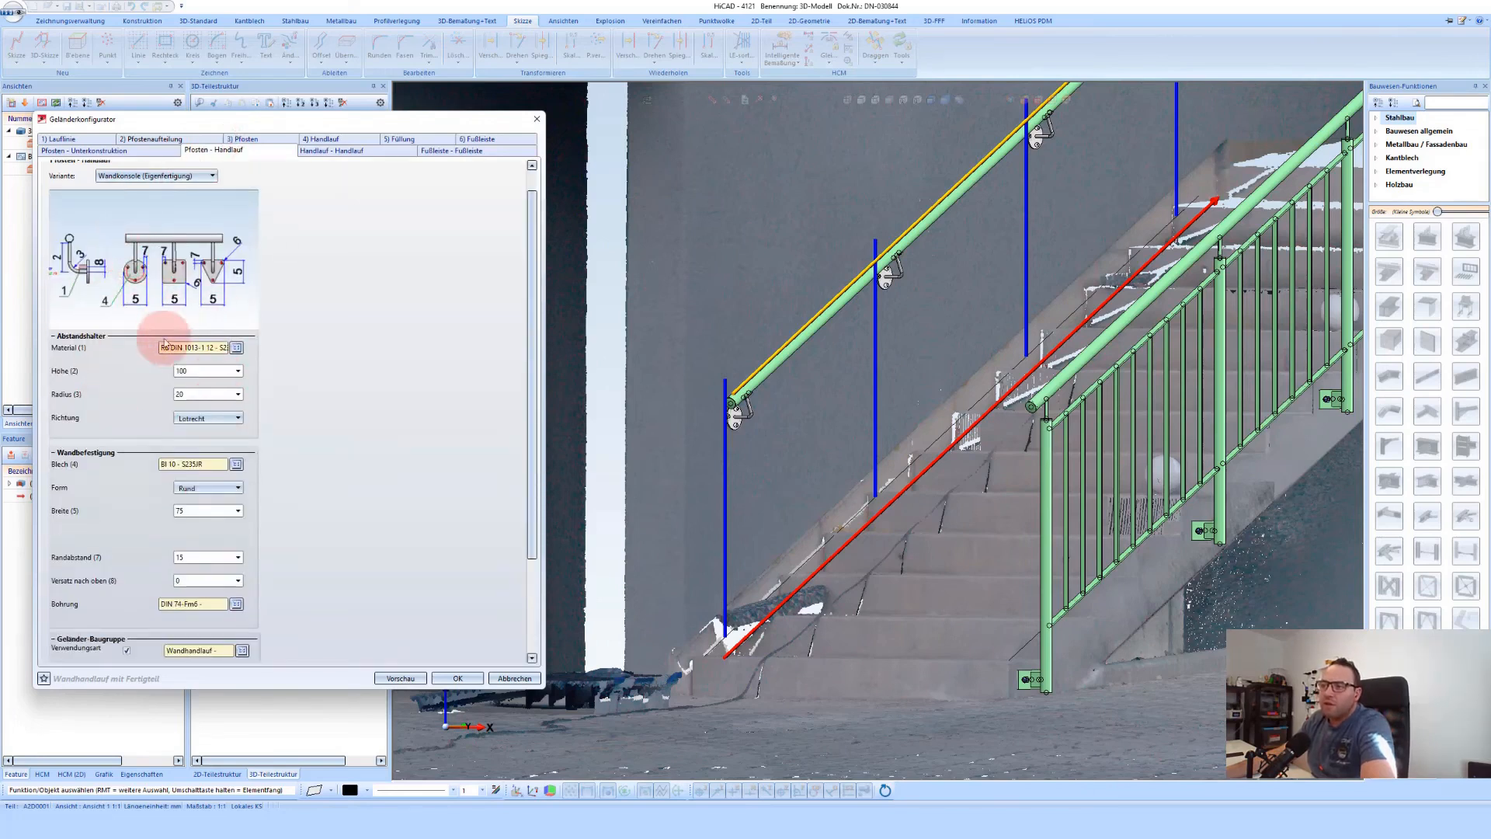
{"action": "scroll", "coordinate": [171, 497], "scroll_direction": "down", "scroll_amount": 4}
{"action": "scroll", "coordinate": [197, 459], "scroll_direction": "up", "scroll_amount": 3}
{"action": "scroll", "coordinate": [198, 459], "scroll_direction": "up", "scroll_amount": 2}
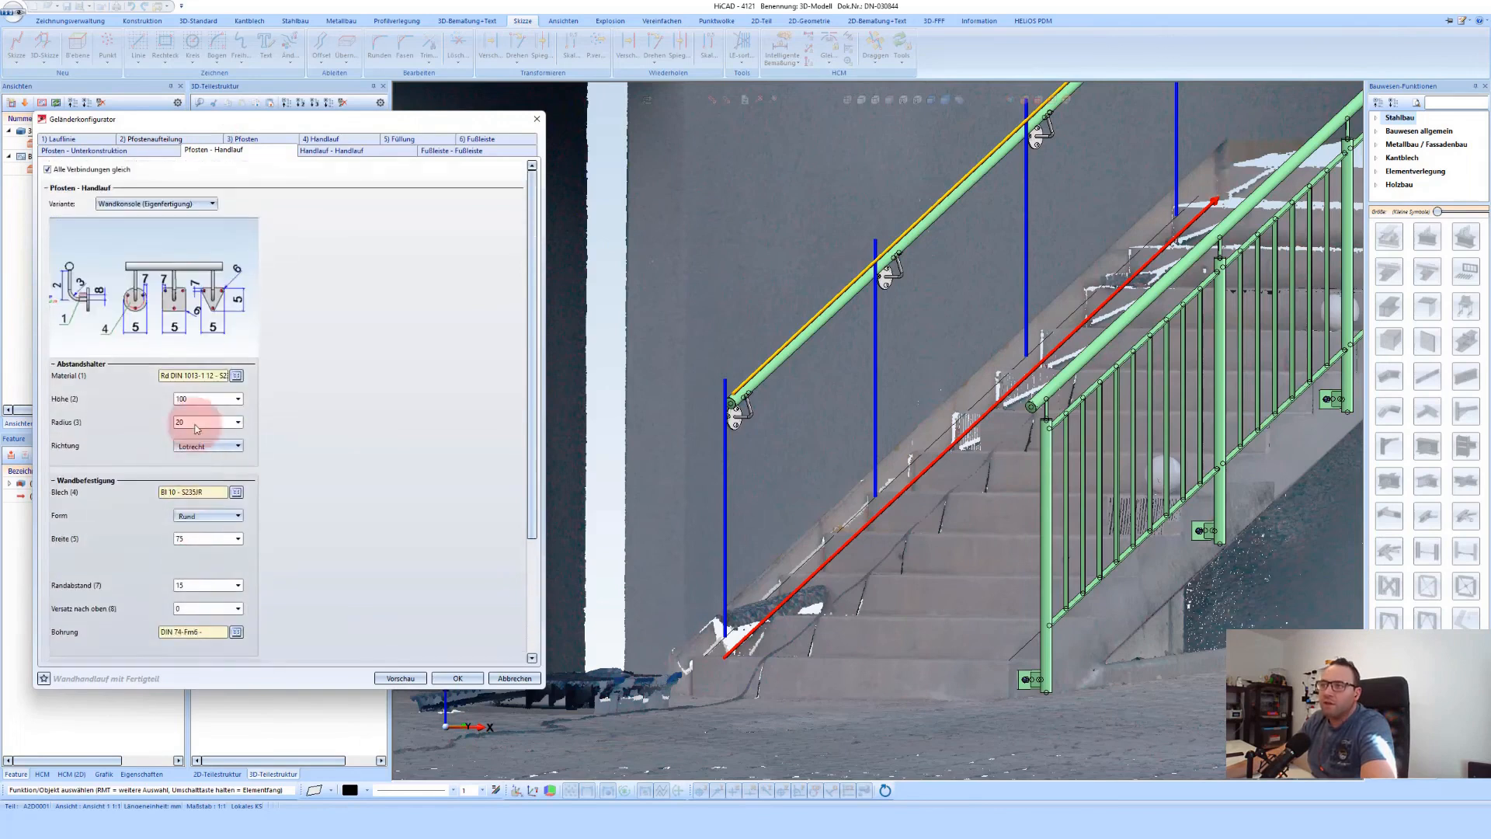
{"action": "left_click", "coordinate": [179, 203]}
{"action": "left_click", "coordinate": [163, 294]}
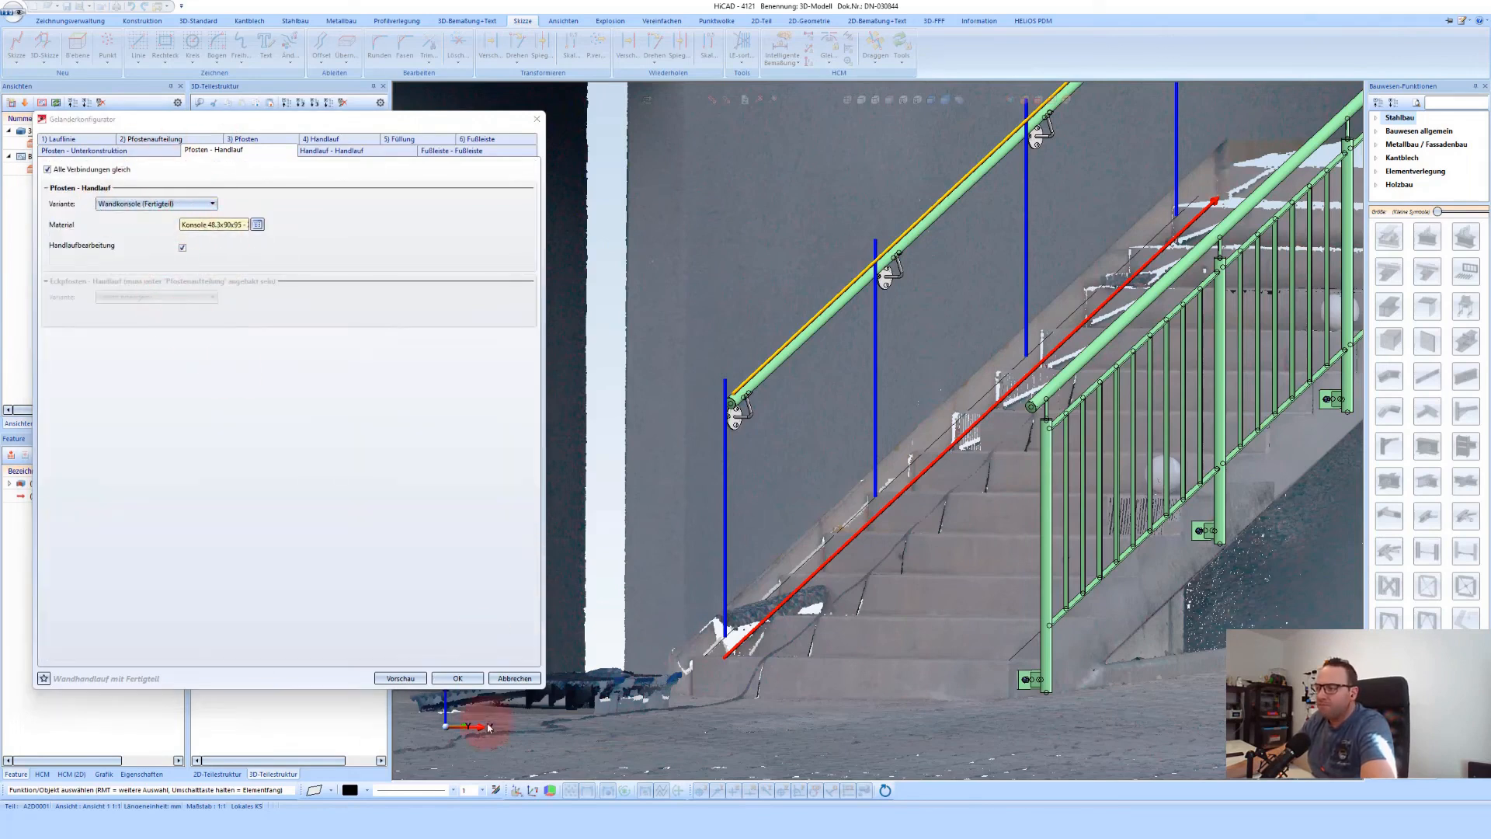
Generate the wall-side handrail with the current configurator settings and inspect its upper end on the wall
{"action": "left_click", "coordinate": [468, 681]}
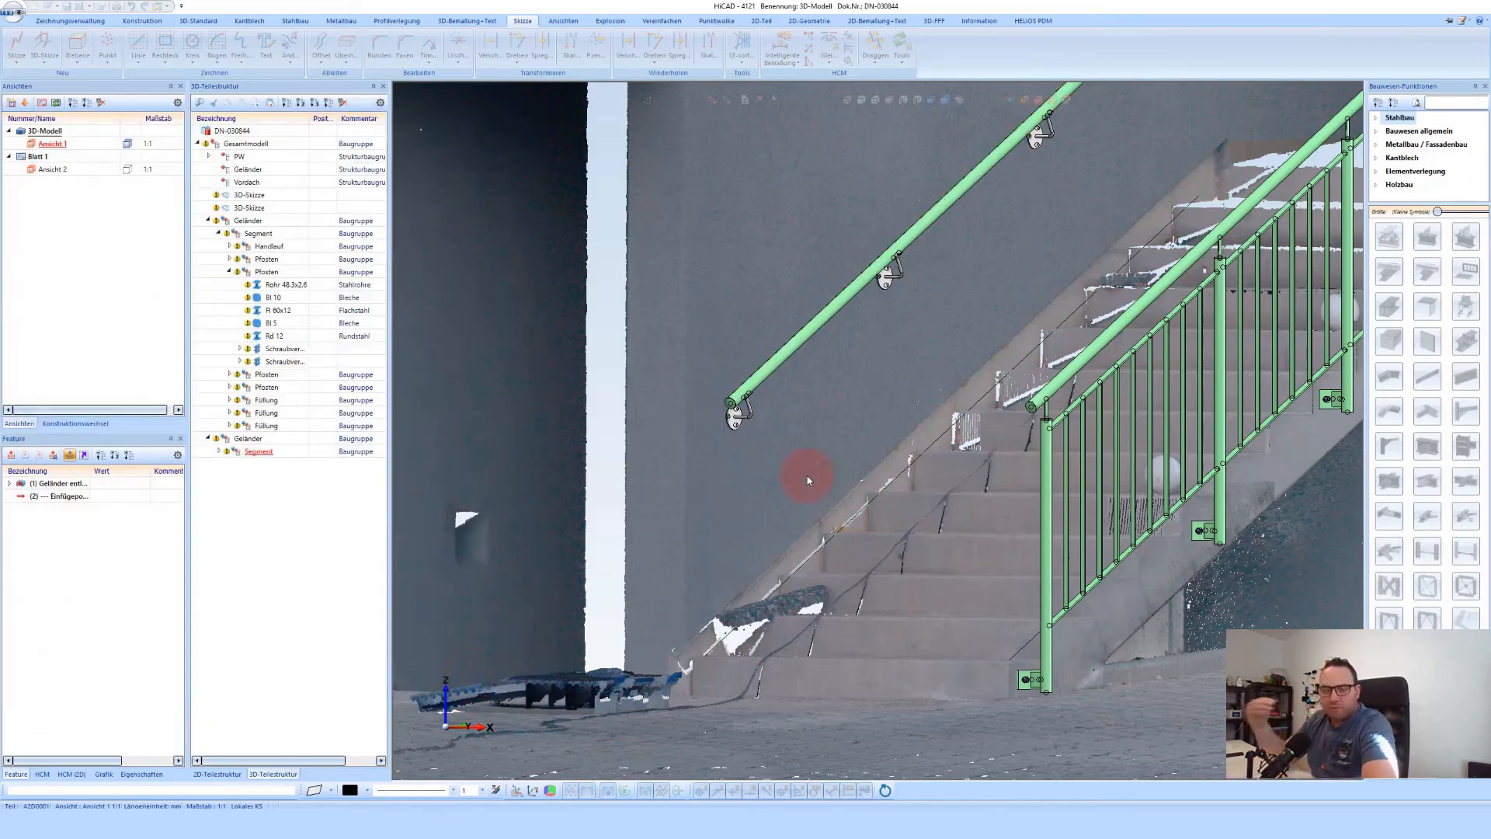
{"action": "key", "text": "ctrl+z"}
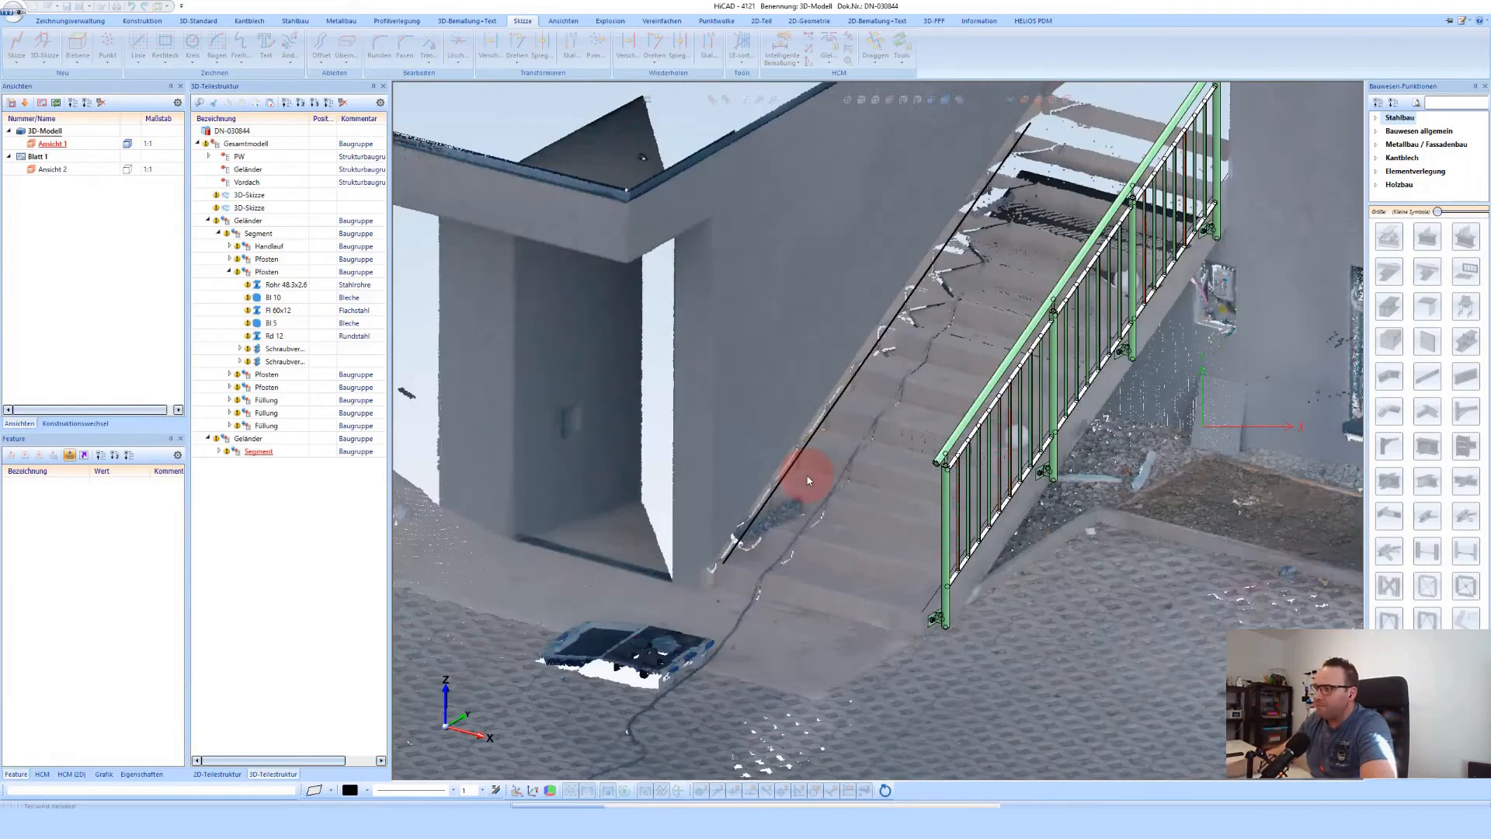
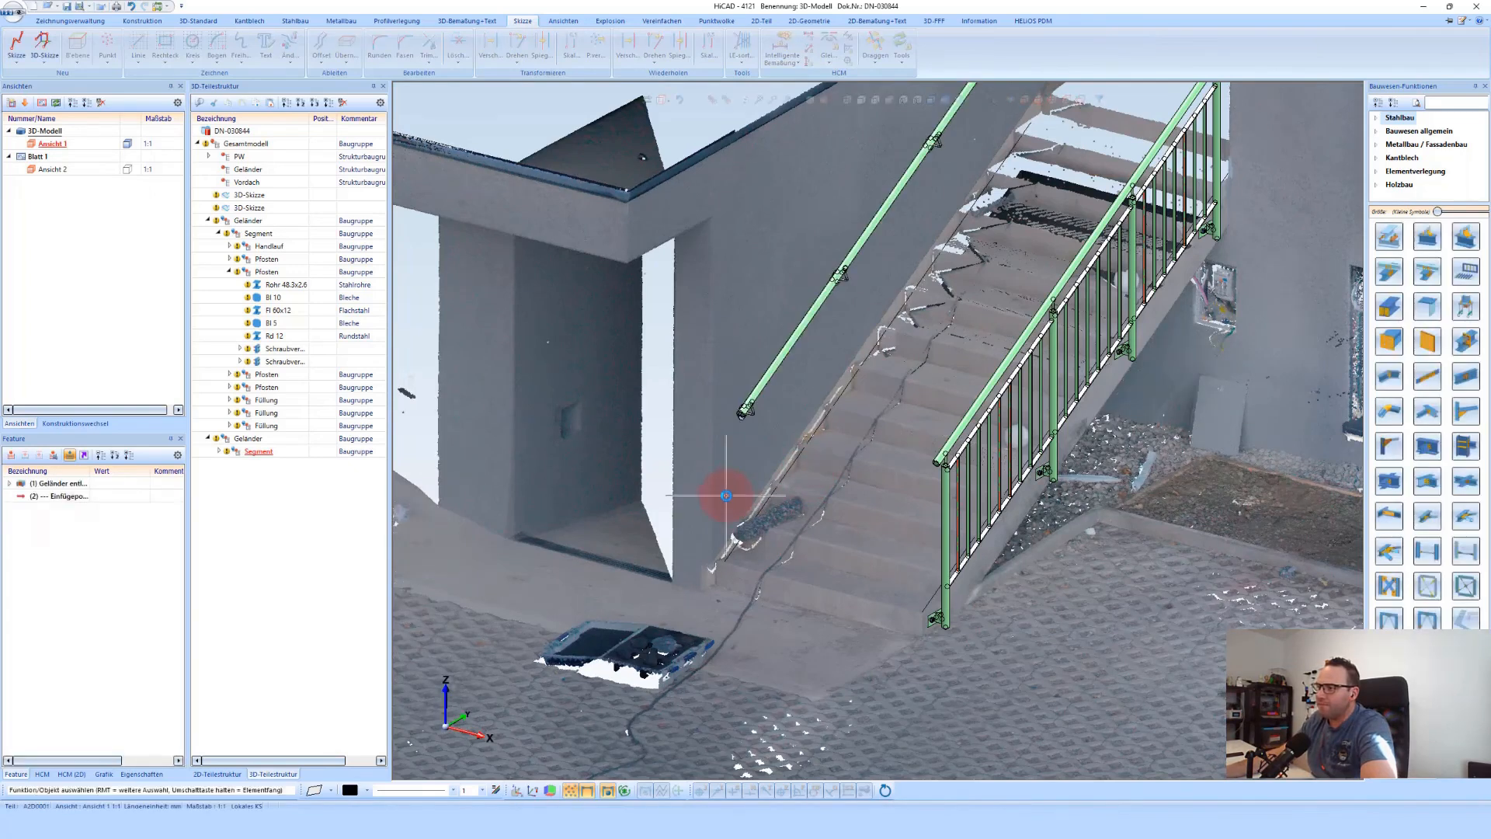
{"action": "scroll", "coordinate": [726, 496], "scroll_direction": "down", "scroll_amount": 3}
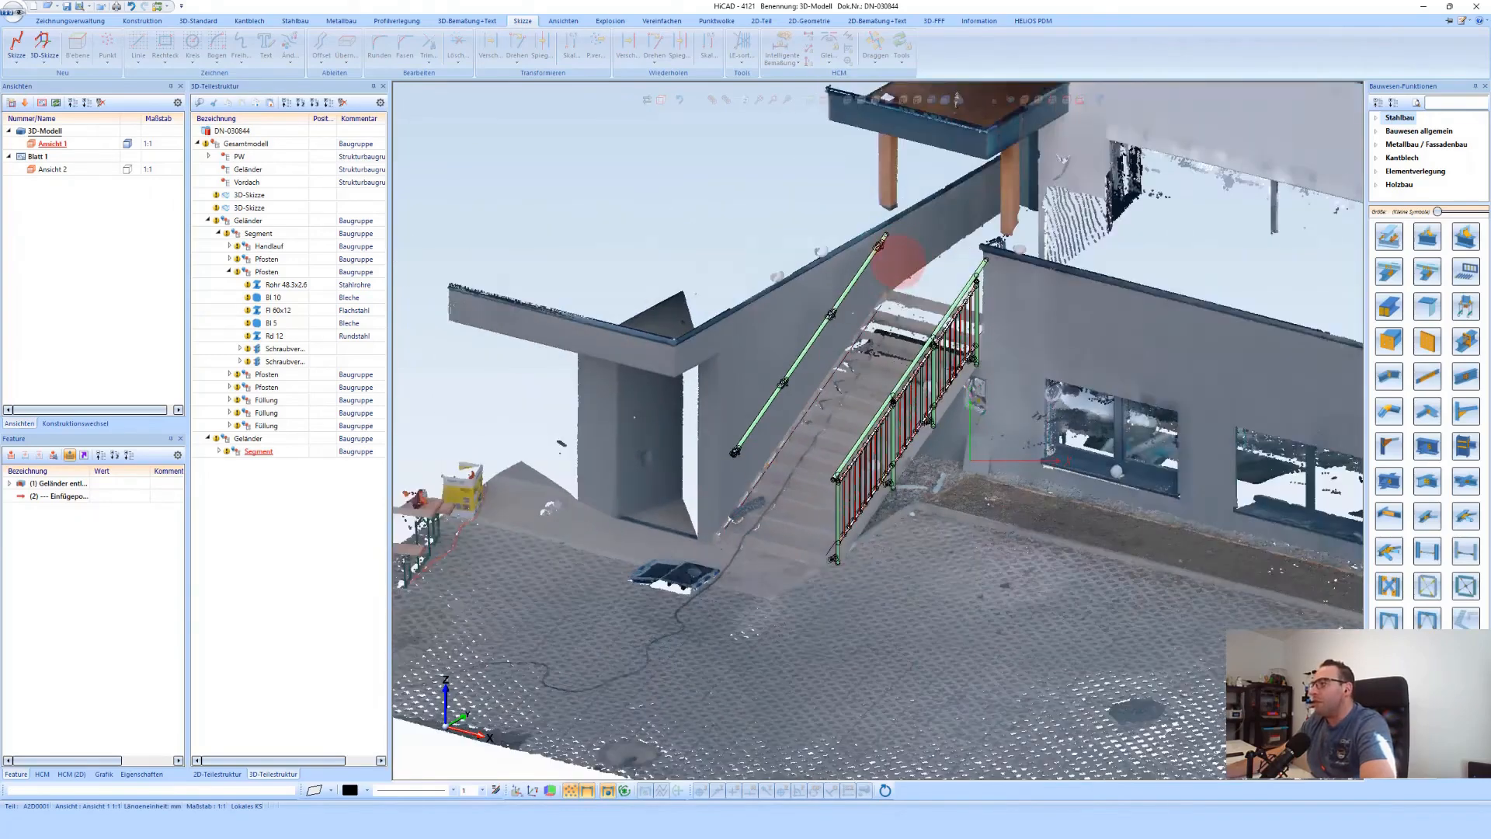
{"action": "scroll", "coordinate": [886, 288], "scroll_direction": "up", "scroll_amount": 2}
{"action": "mouse_move", "coordinate": [872, 315]}
{"action": "middle_mouse_down"}
{"action": "mouse_move", "coordinate": [872, 351]}
{"action": "mouse_move", "coordinate": [823, 339]}
{"action": "mouse_move", "coordinate": [933, 216]}
{"action": "middle_mouse_up"}
{"action": "scroll", "coordinate": [924, 219], "scroll_direction": "up", "scroll_amount": 2}
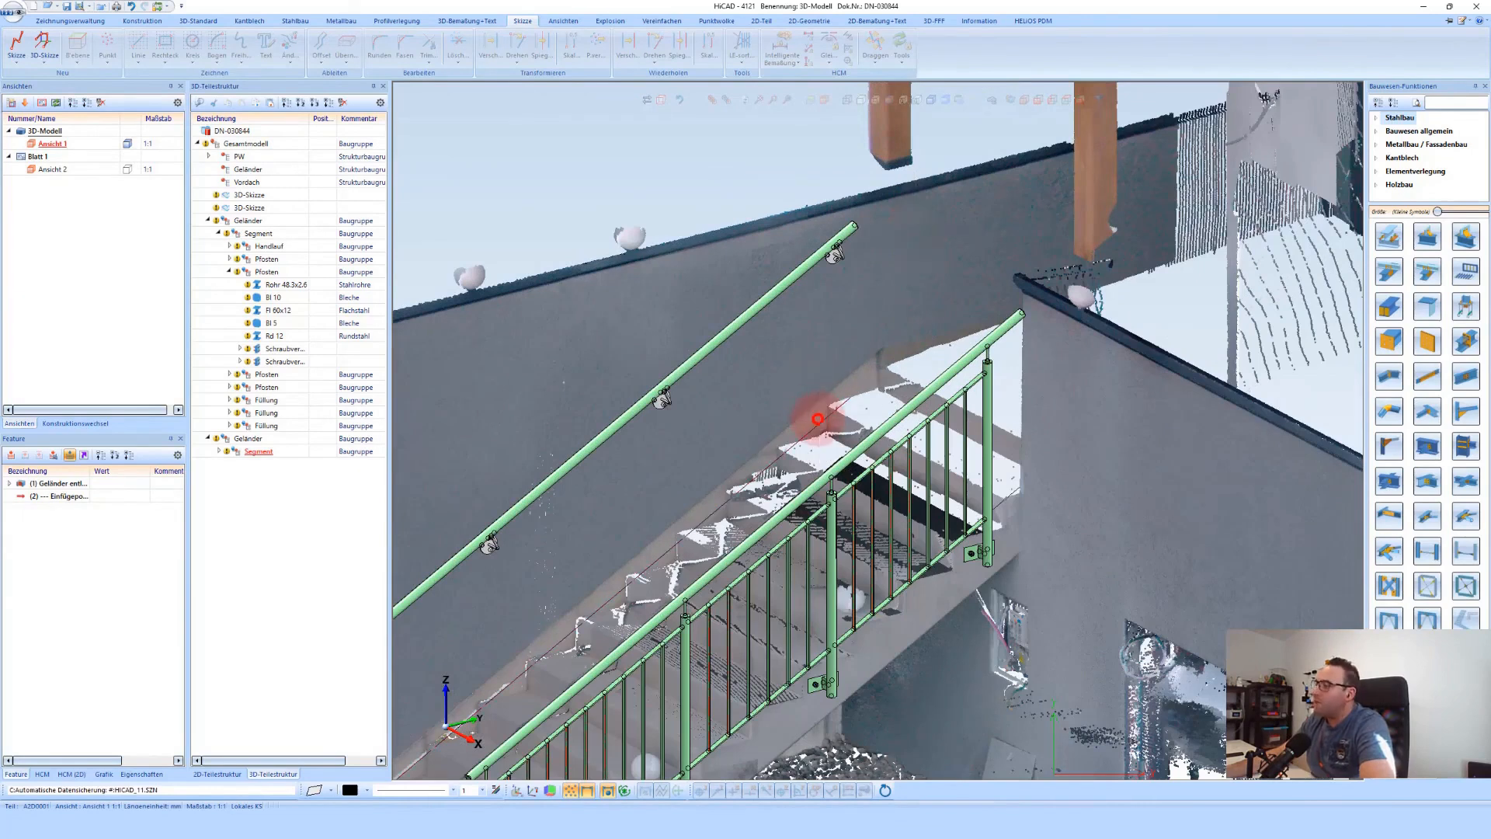
Extend the upper end of the wall-side 3D sketch line up to a scan point by the top stair step
{"action": "left_click", "coordinate": [816, 419]}
{"action": "scroll", "coordinate": [863, 374], "scroll_direction": "up", "scroll_amount": 1}
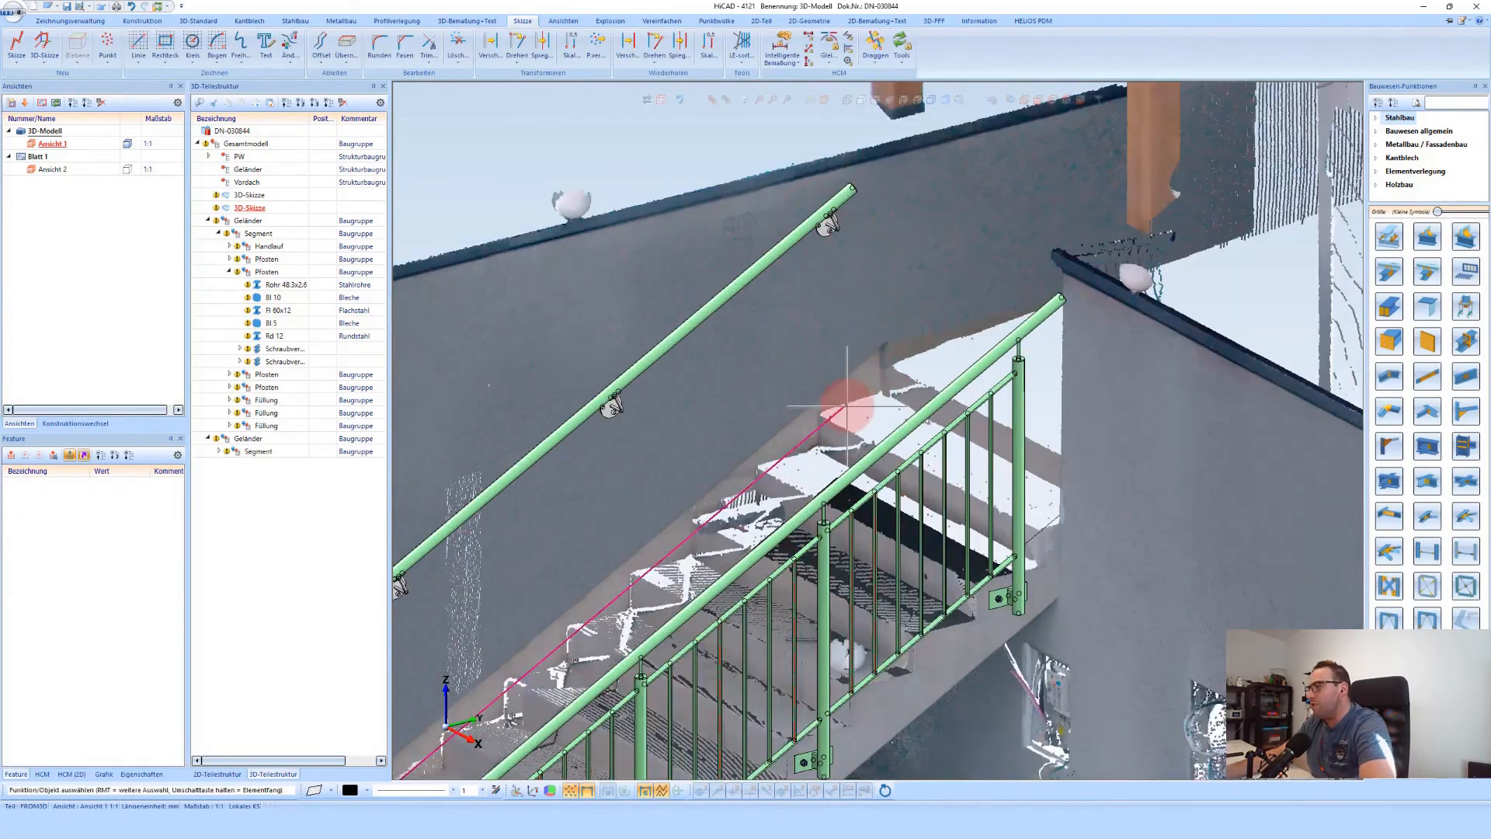
{"action": "scroll", "coordinate": [893, 364], "scroll_direction": "up", "scroll_amount": 2}
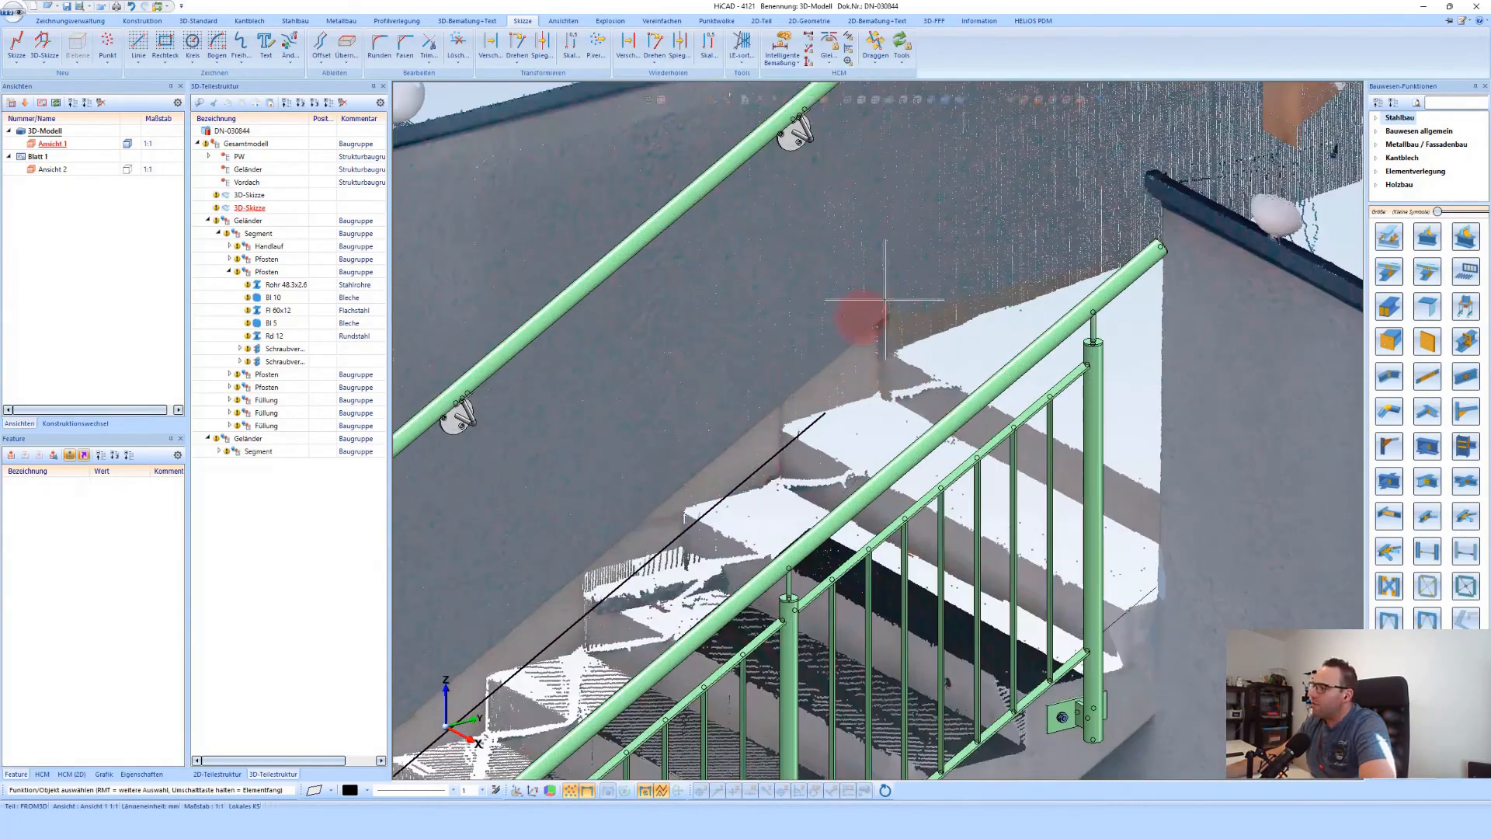
{"action": "left_click", "coordinate": [825, 417]}
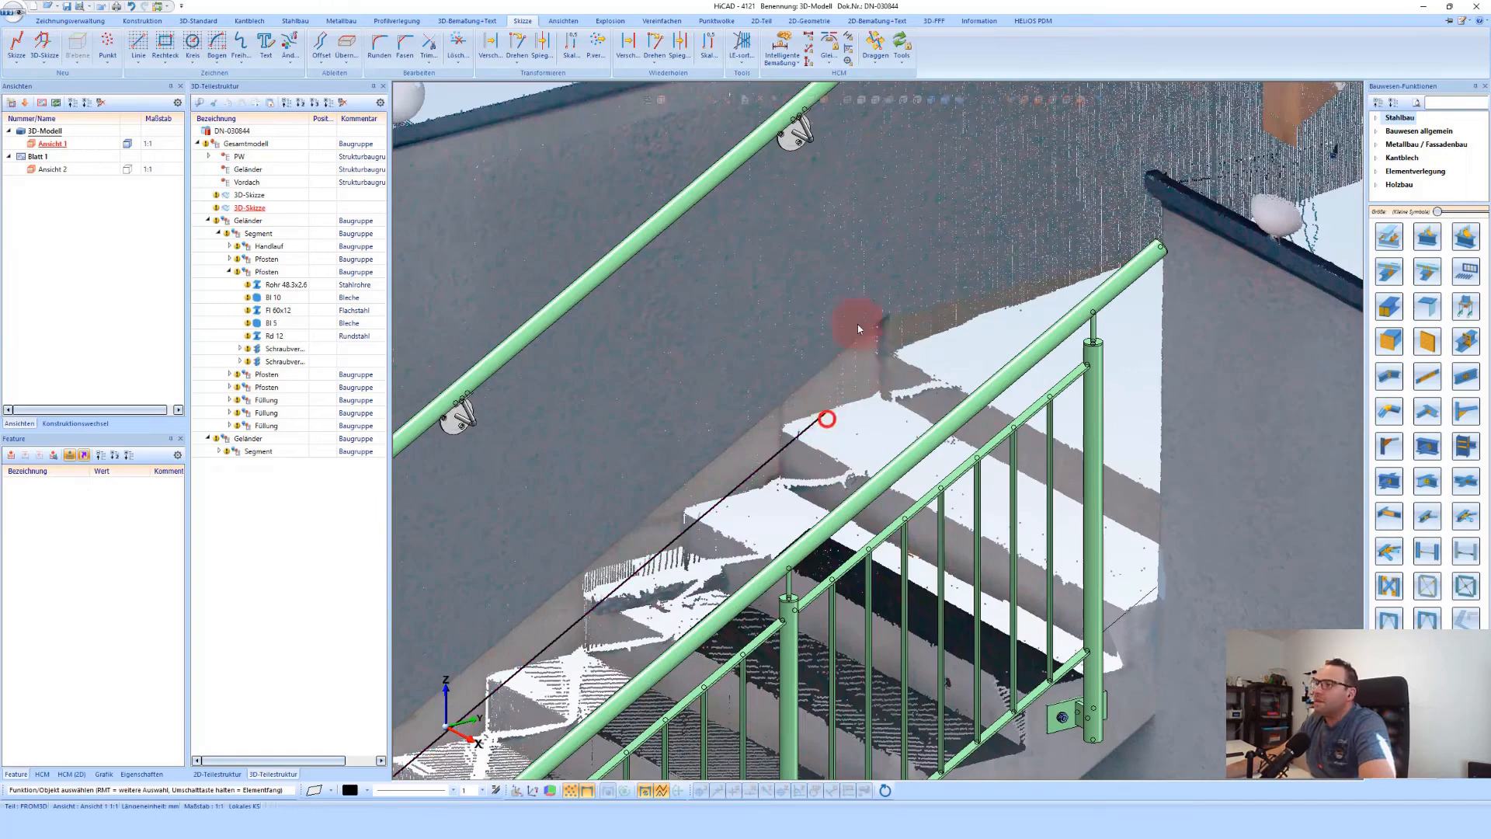
{"action": "left_click", "coordinate": [443, 54]}
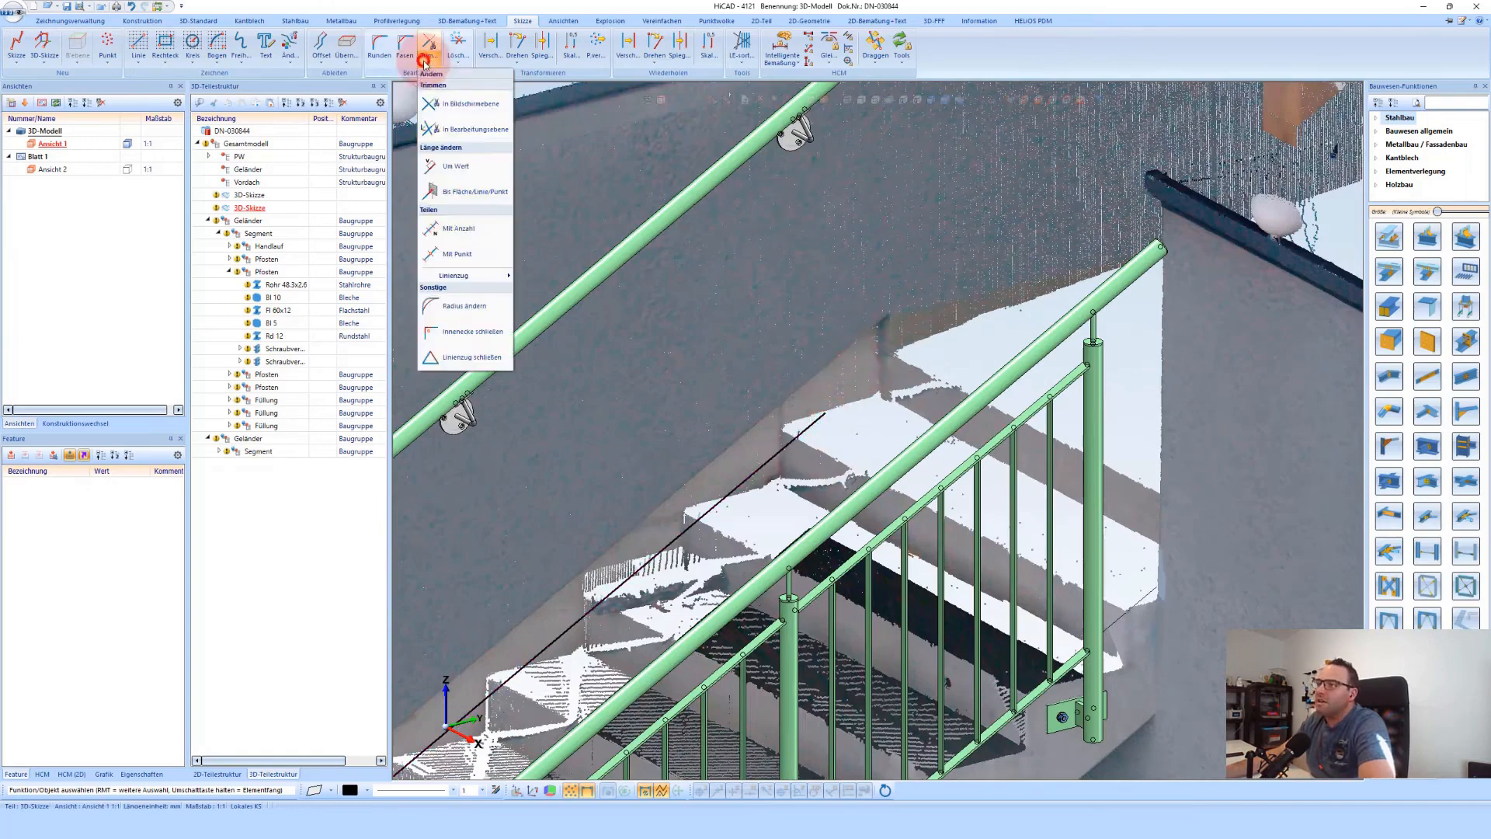
{"action": "left_click", "coordinate": [482, 191]}
{"action": "left_click", "coordinate": [812, 426]}
{"action": "scroll", "coordinate": [884, 336], "scroll_direction": "up", "scroll_amount": 1}
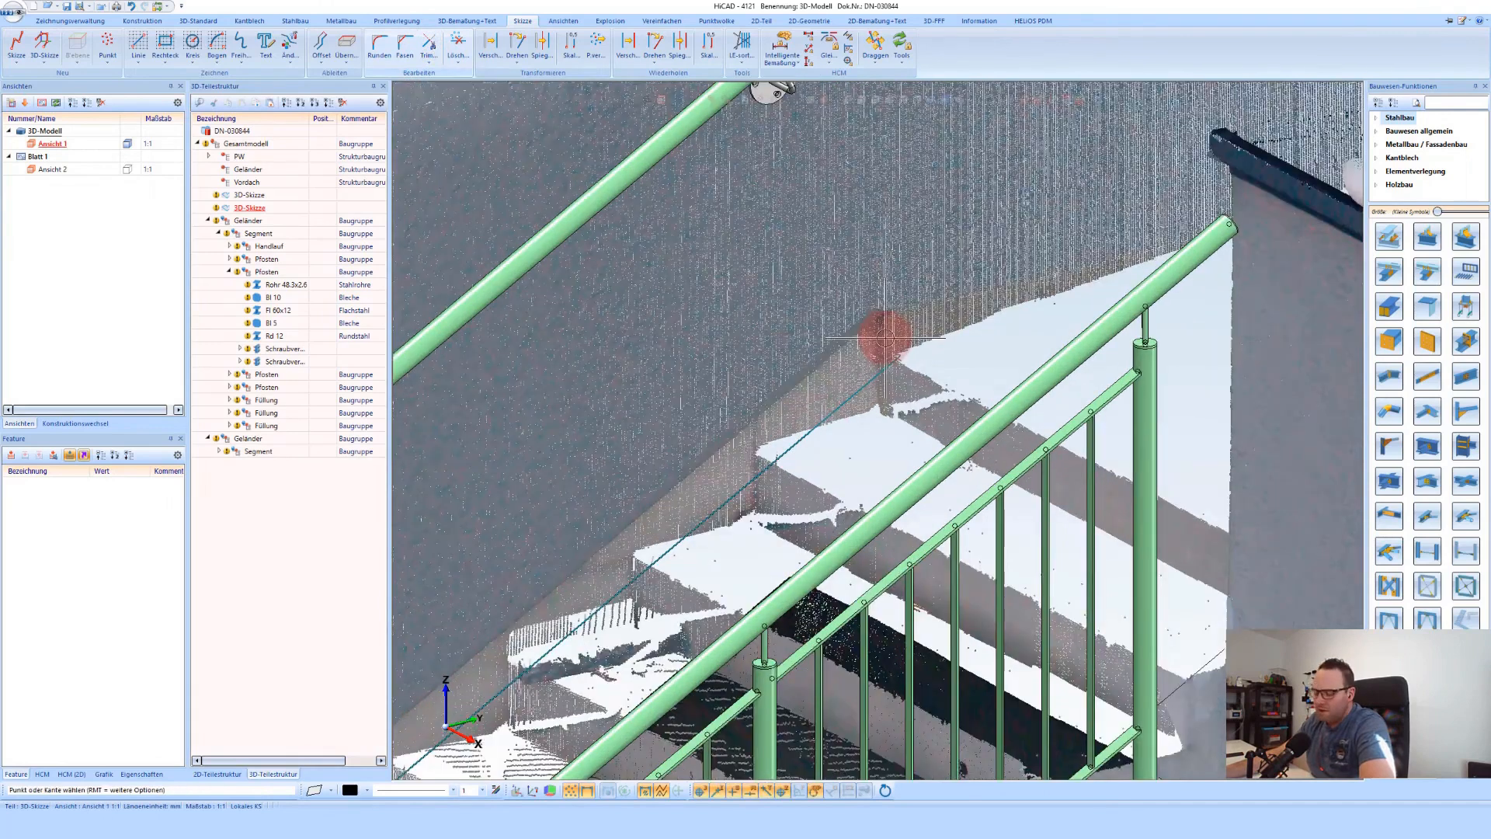
{"action": "left_click", "coordinate": [885, 340]}
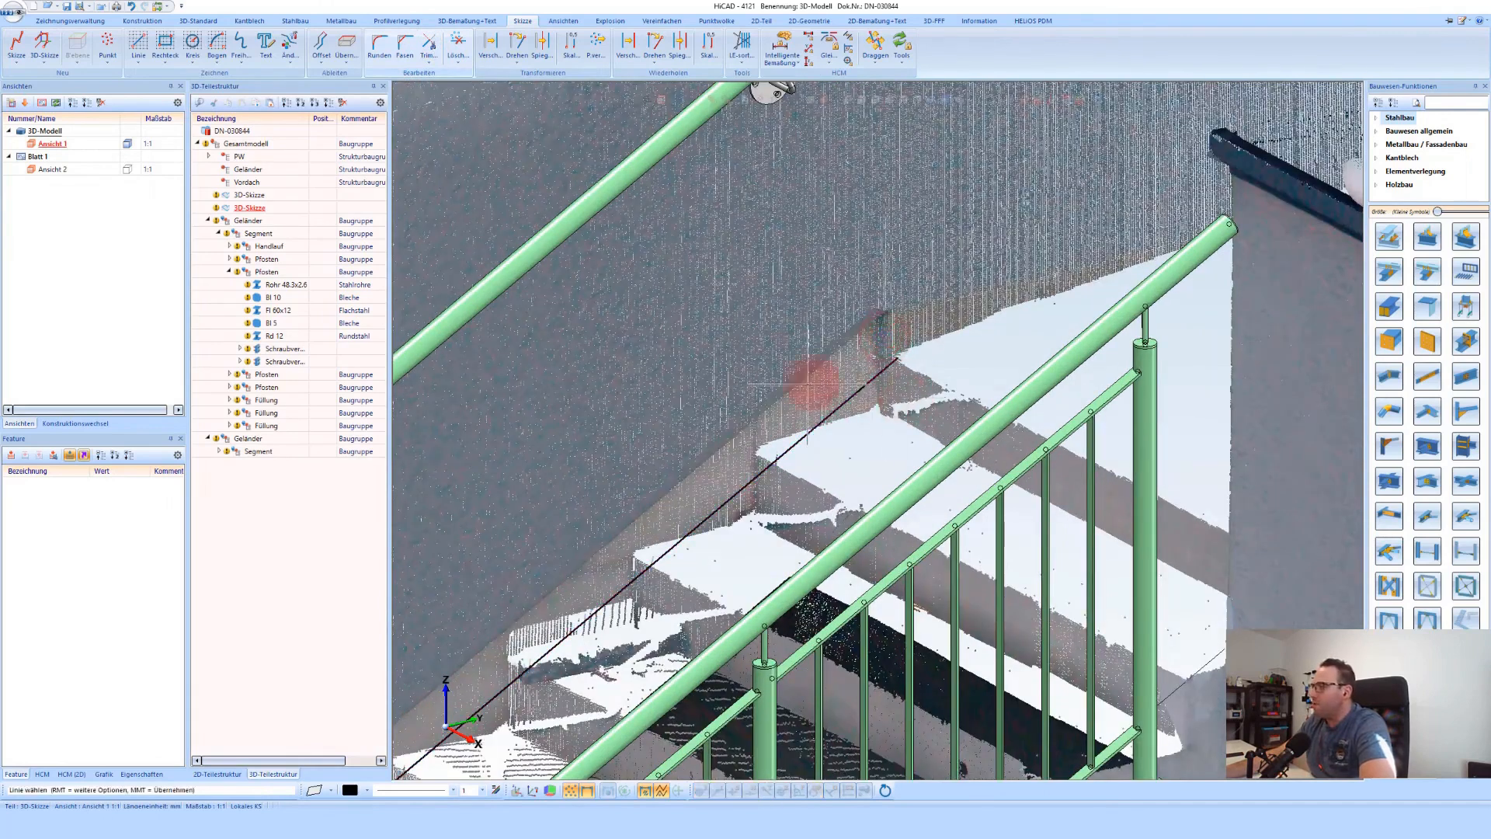
Update the wall-side handrail variant to follow the lengthened sketch line and check it against the staircase
{"action": "scroll", "coordinate": [804, 386], "scroll_direction": "down", "scroll_amount": 2}
{"action": "scroll", "coordinate": [855, 358], "scroll_direction": "down", "scroll_amount": 2}
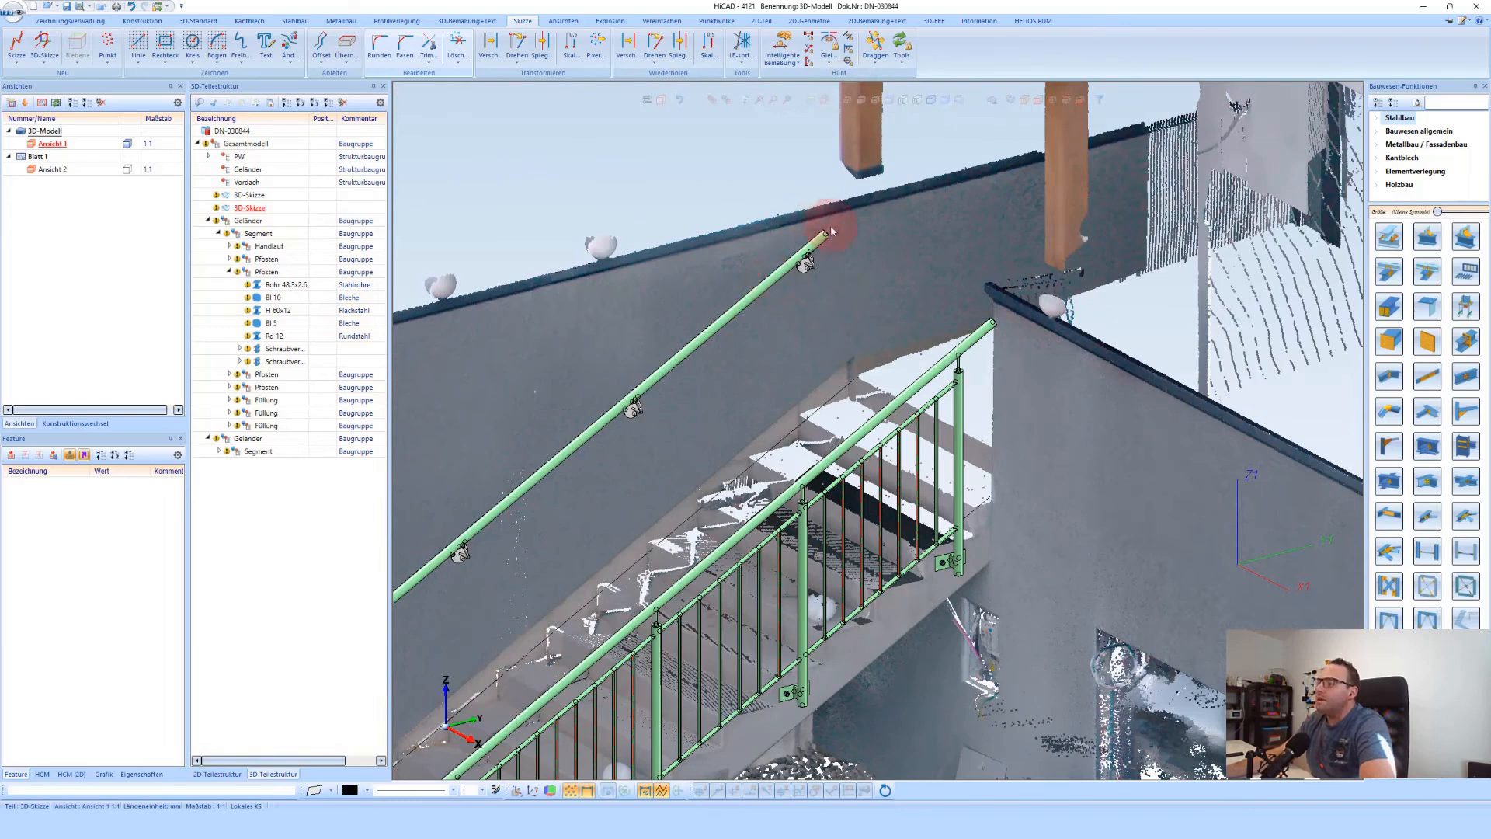
{"action": "left_click", "coordinate": [805, 261]}
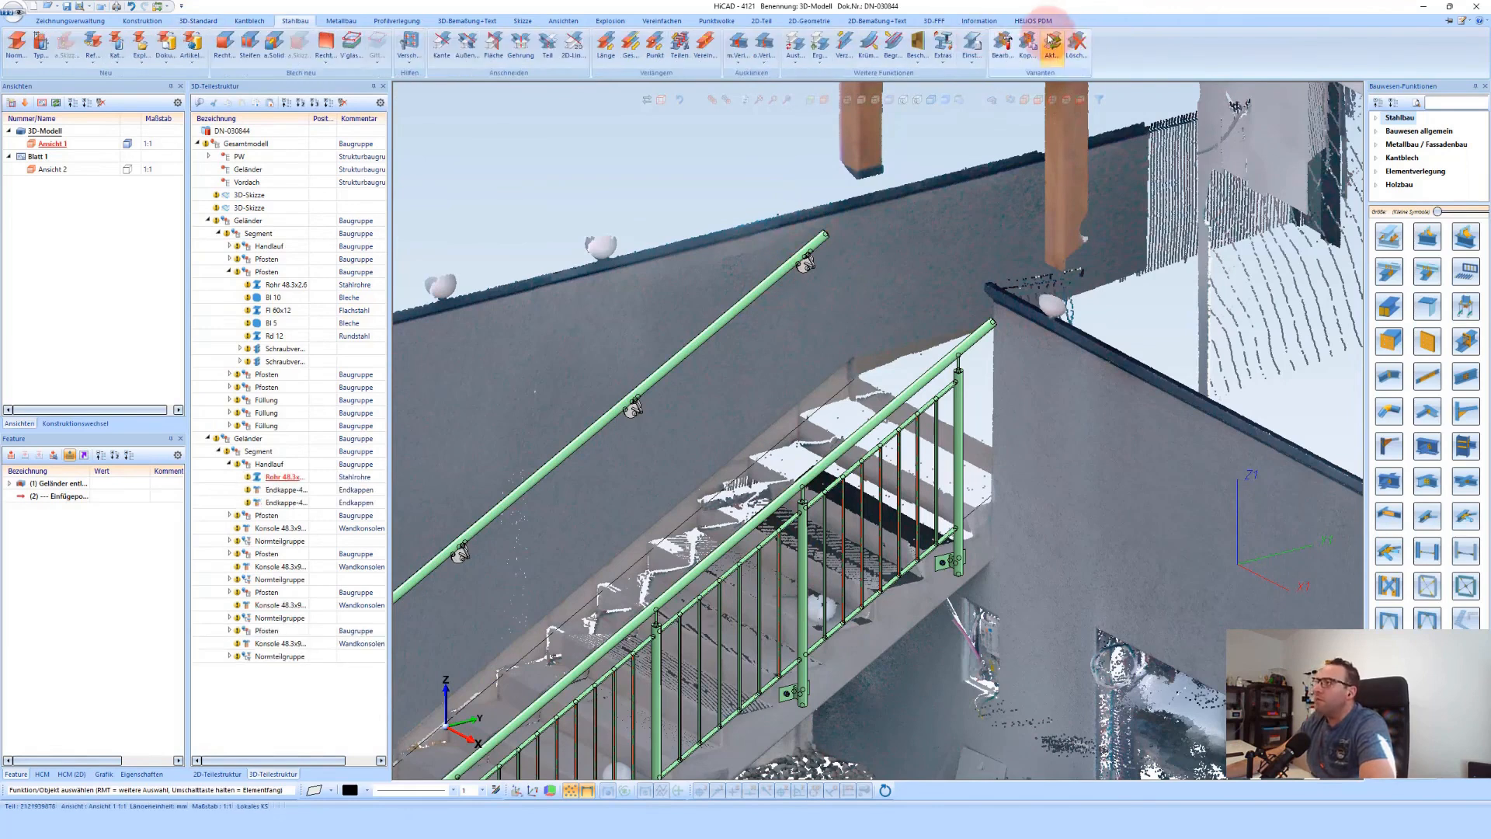
{"action": "left_click", "coordinate": [1050, 45]}
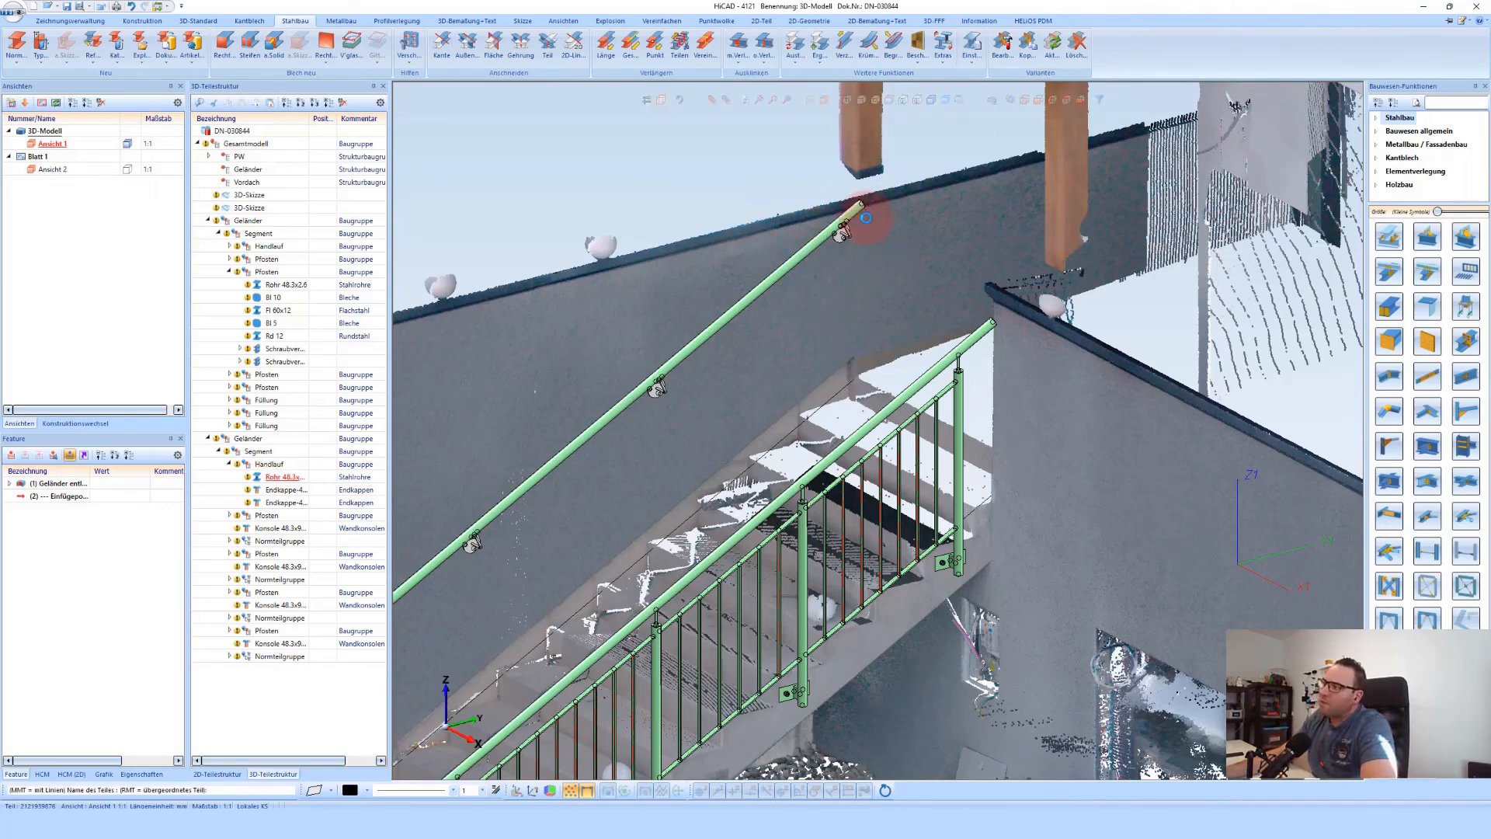
{"action": "middle_click_drag", "start_coordinate": [847, 254], "coordinate": [943, 188]}
{"action": "middle_click_drag", "start_coordinate": [826, 316], "coordinate": [906, 213]}
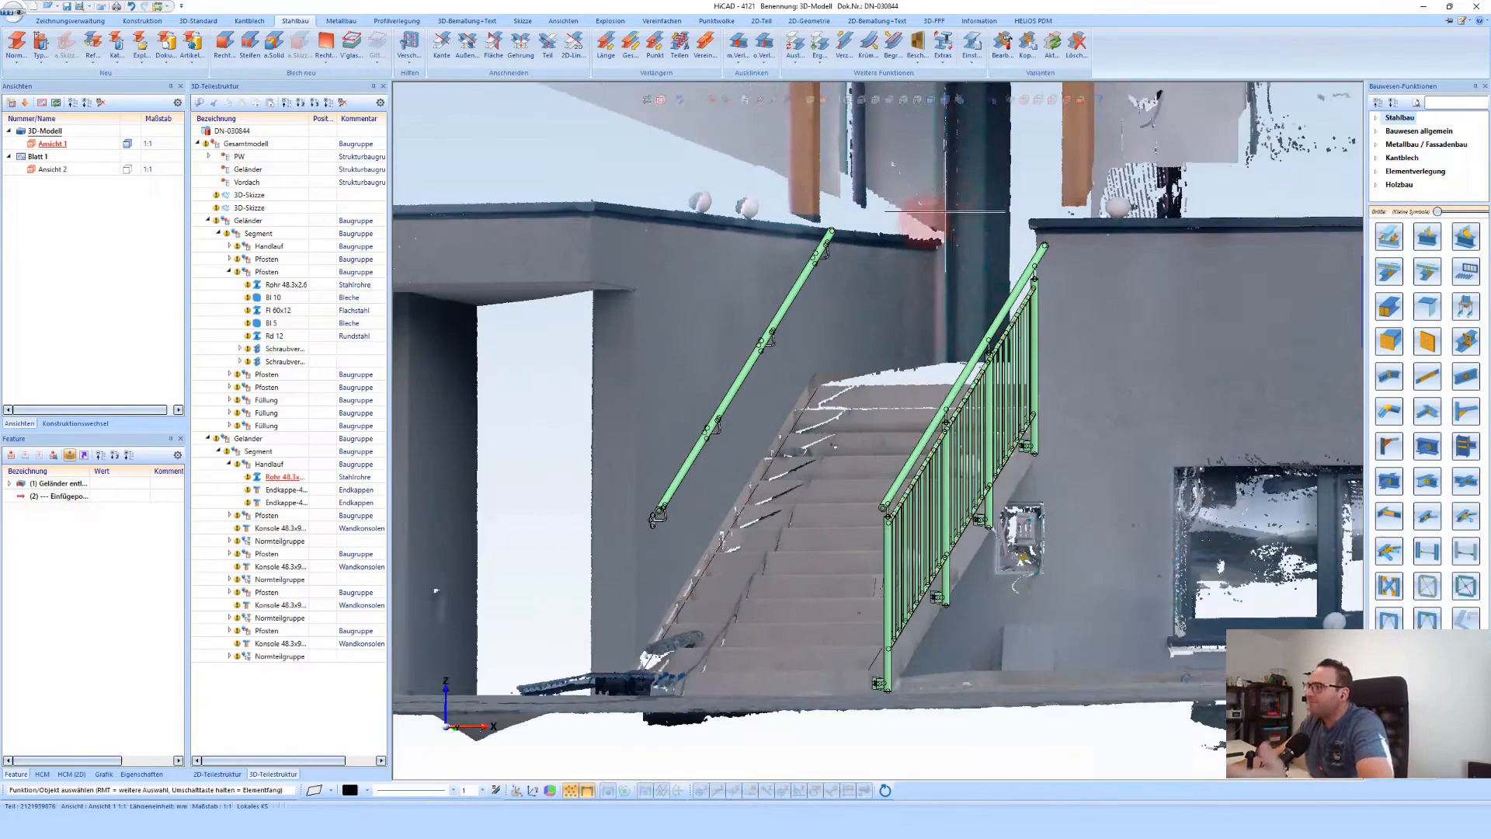
Examine the lower ends of the railing and wall-side handrail from the side in line display, and compare them with the scan
{"action": "left_click", "coordinate": [1052, 100]}
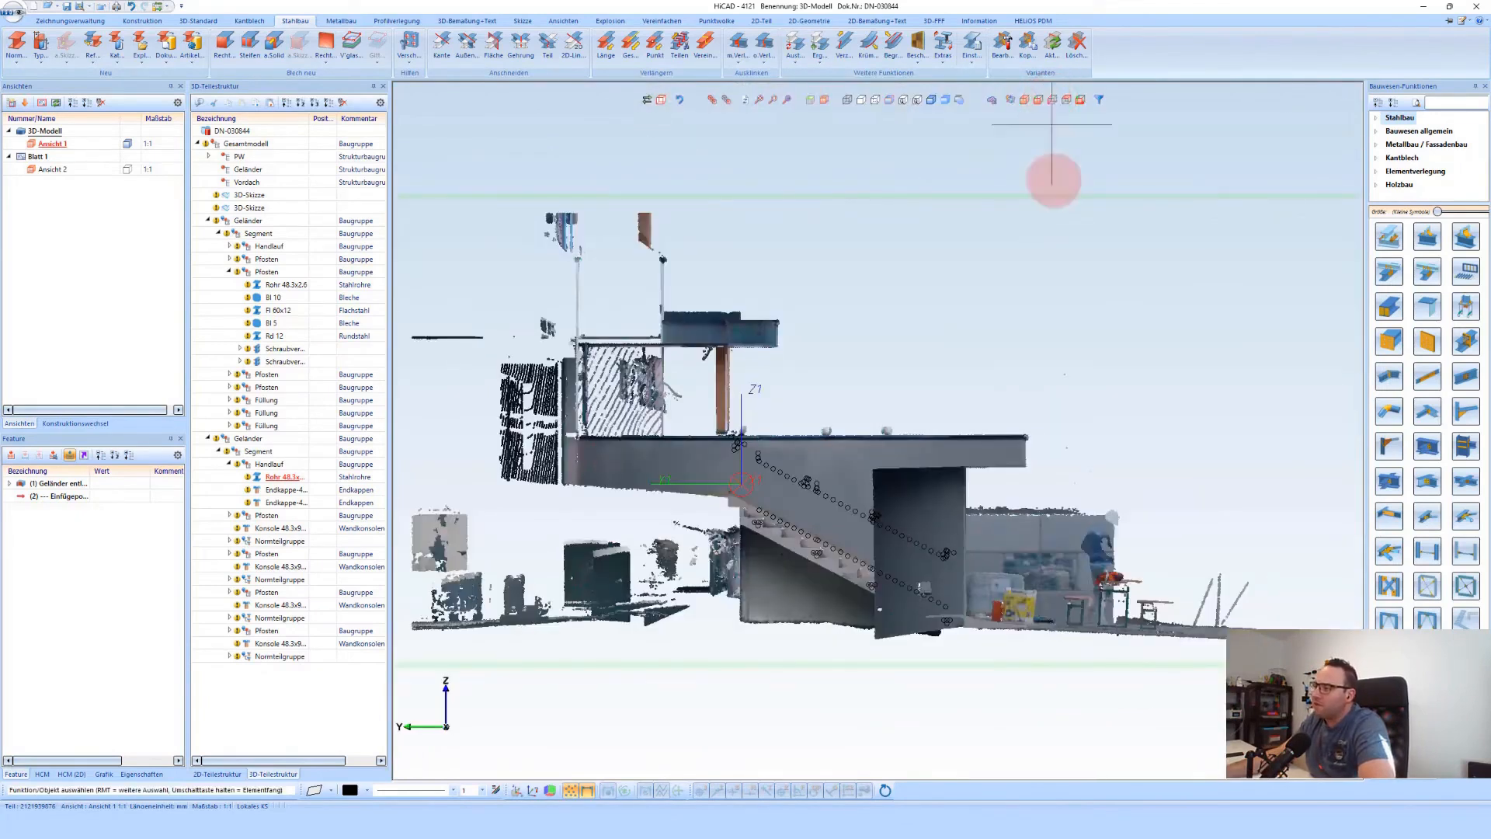
{"action": "scroll", "coordinate": [701, 205], "scroll_direction": "up", "scroll_amount": 3}
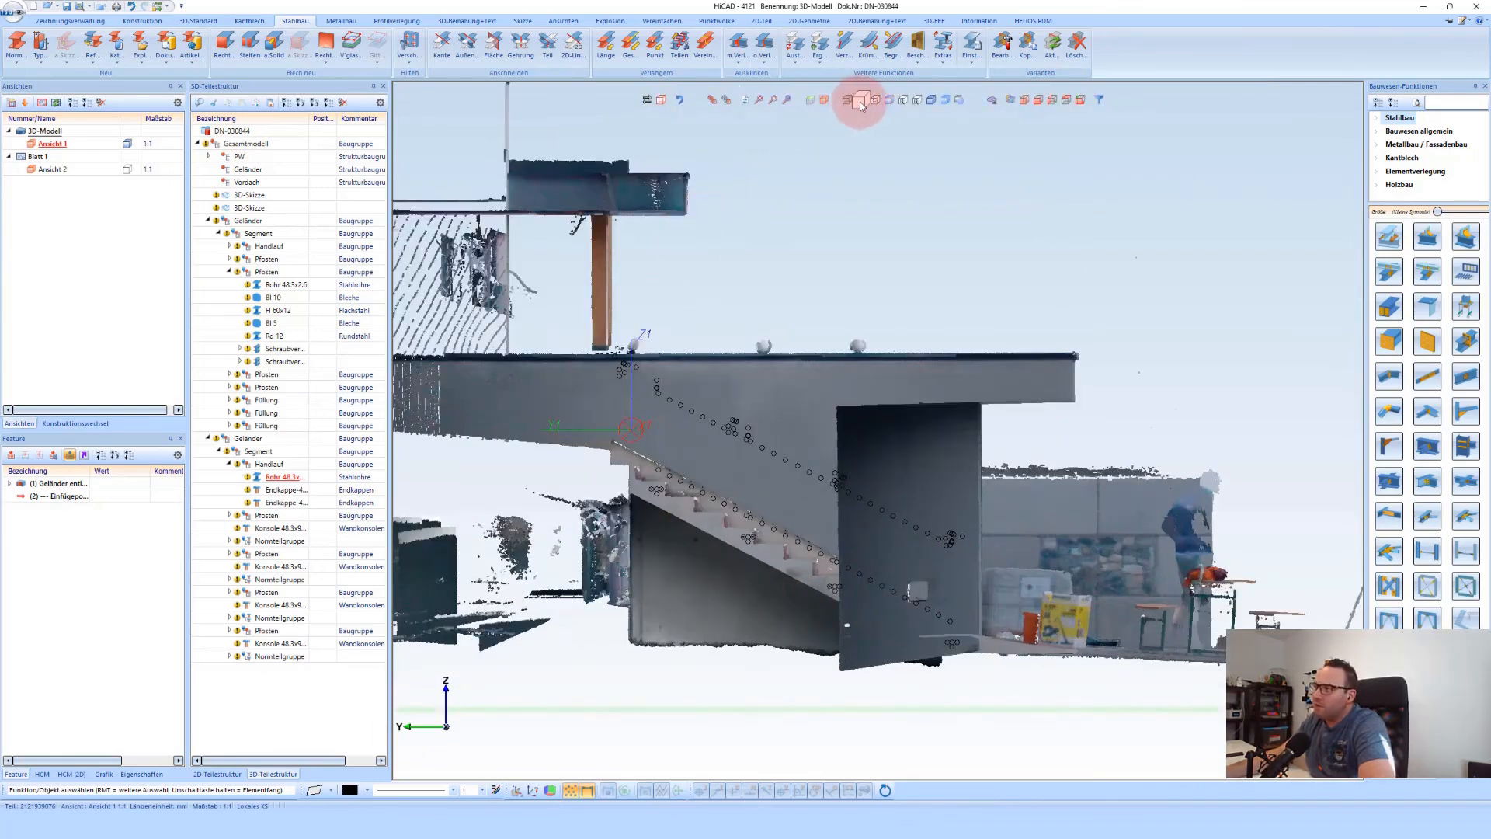
{"action": "left_click", "coordinate": [860, 105]}
{"action": "scroll", "coordinate": [982, 509], "scroll_direction": "up", "scroll_amount": 5}
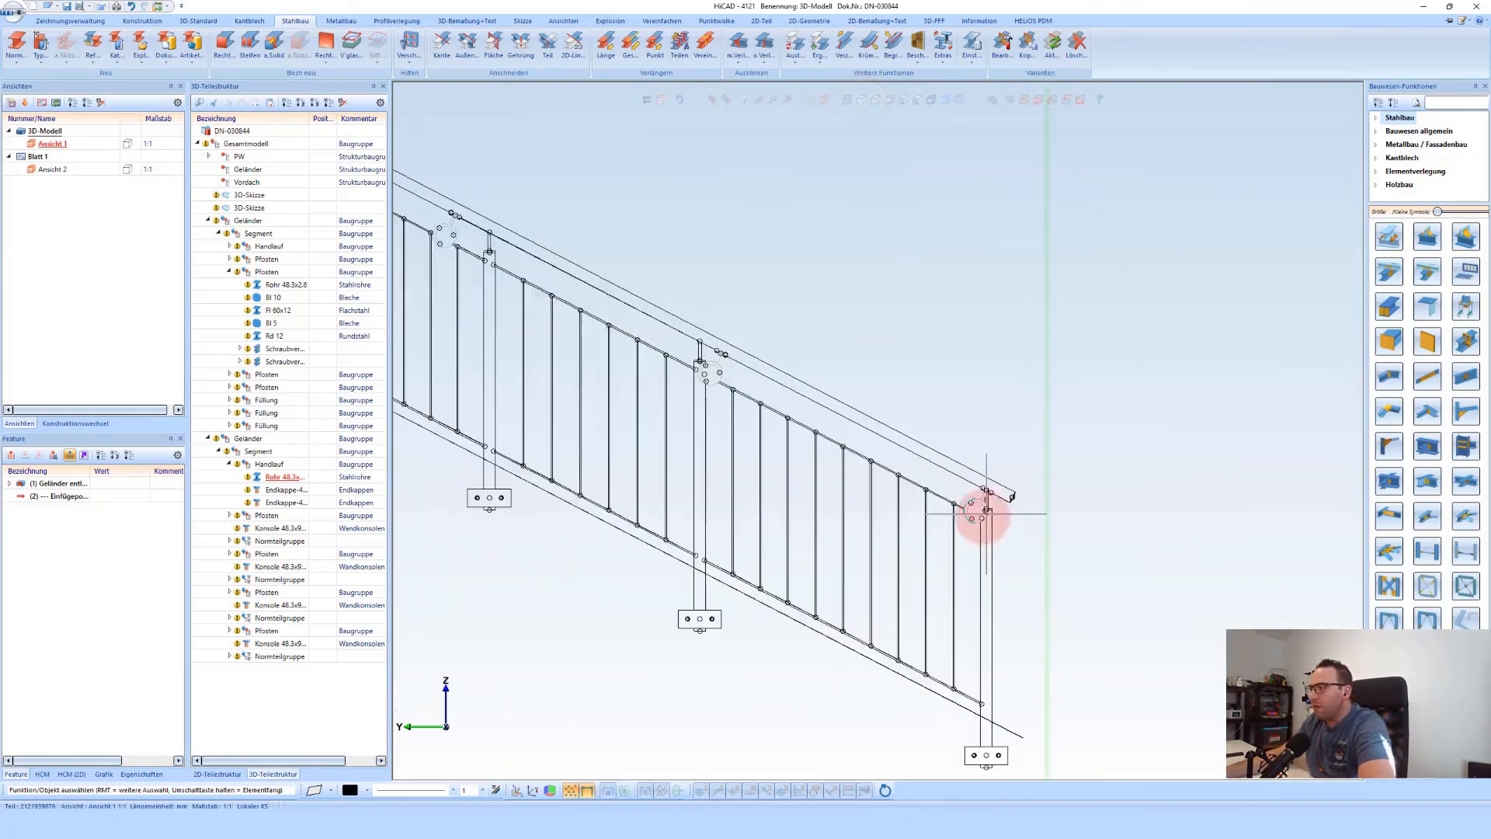
{"action": "left_click", "coordinate": [847, 99]}
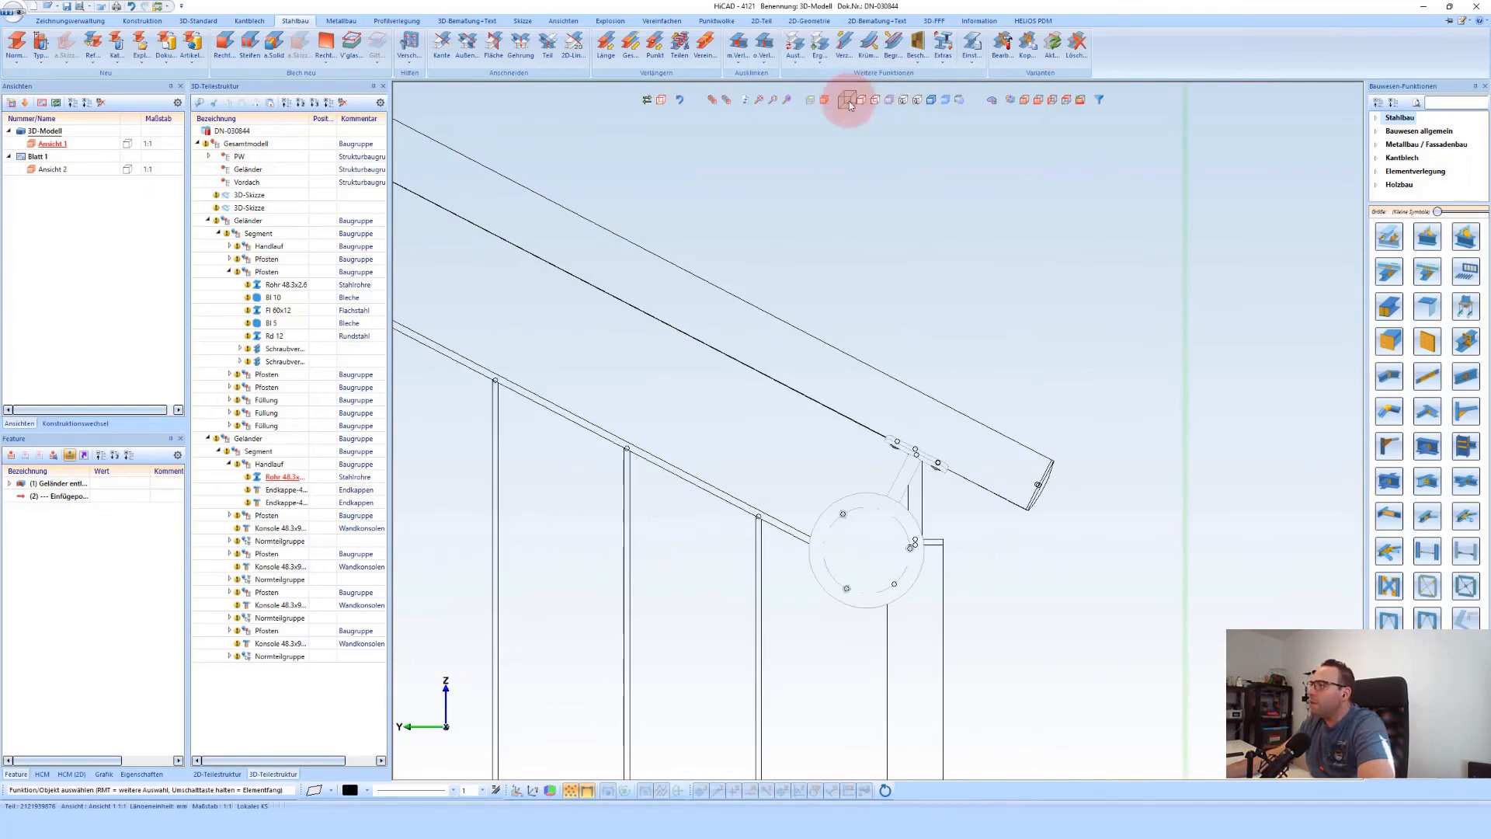
{"action": "scroll", "coordinate": [1031, 441], "scroll_direction": "up", "scroll_amount": 4}
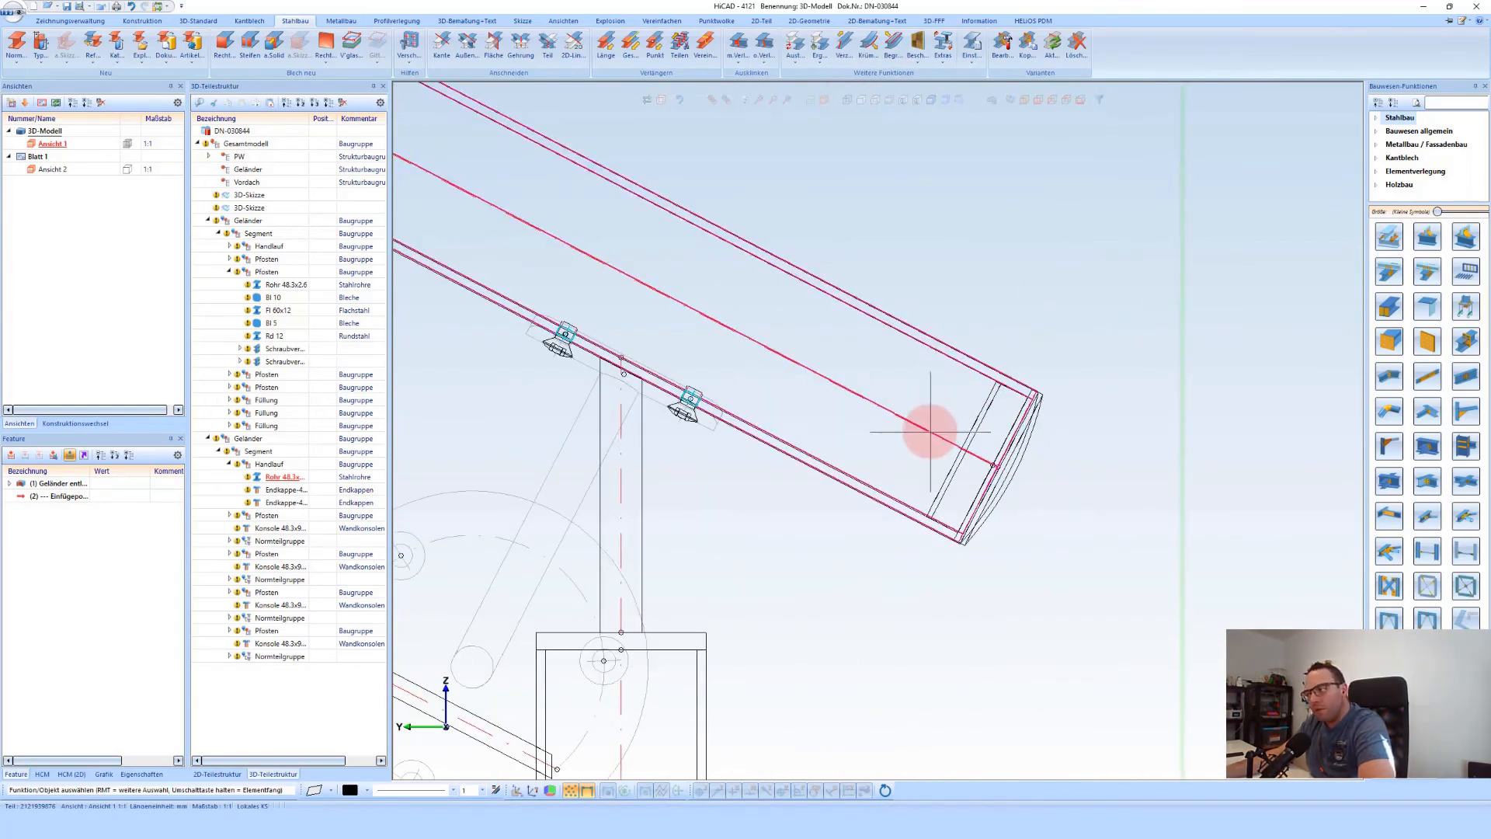
{"action": "scroll", "coordinate": [930, 432], "scroll_direction": "down", "scroll_amount": 3}
{"action": "left_click", "coordinate": [931, 100]}
{"action": "scroll", "coordinate": [865, 371], "scroll_direction": "down", "scroll_amount": 8}
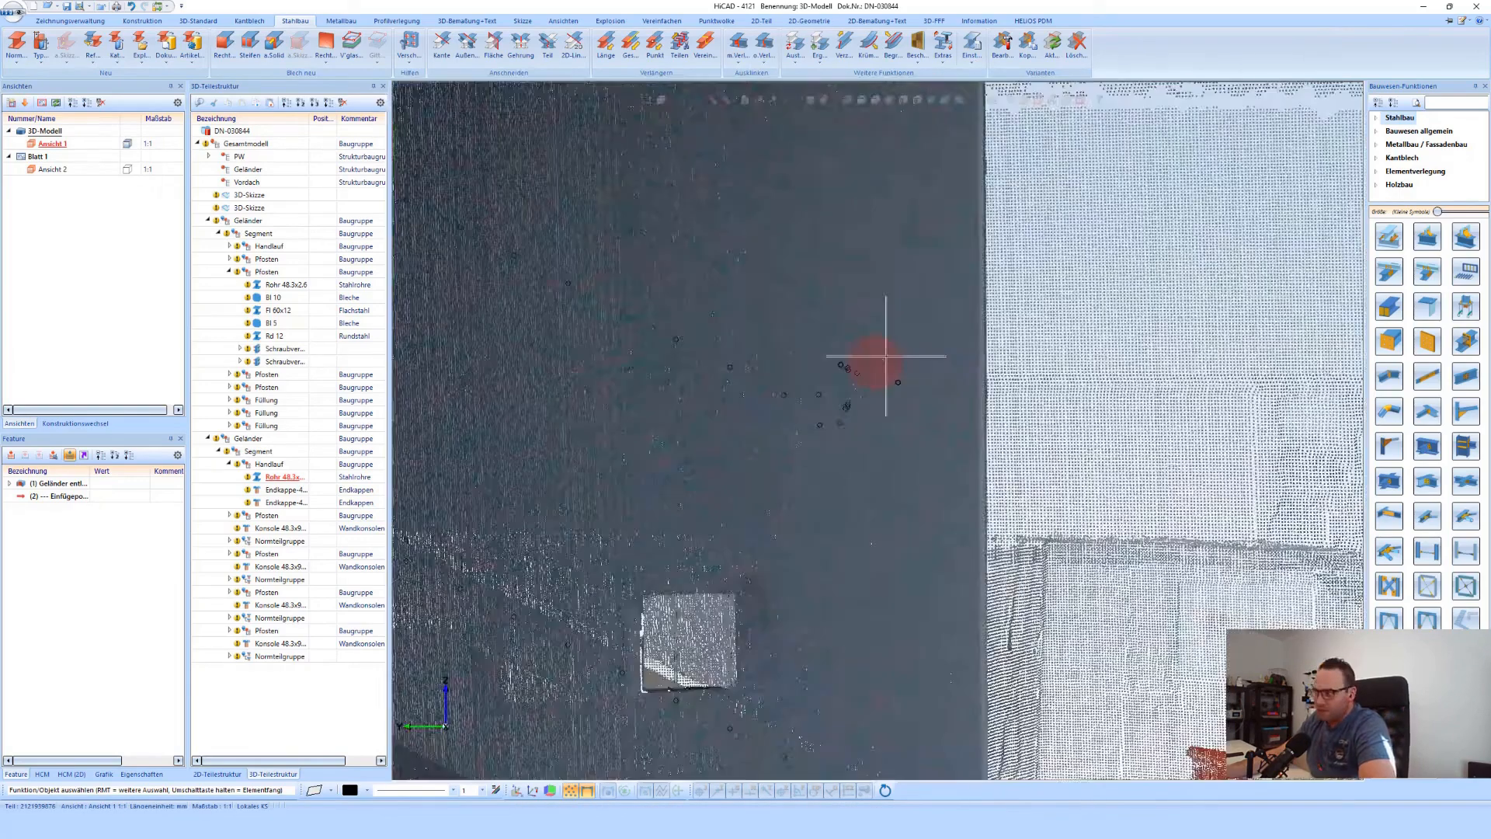
{"action": "scroll", "coordinate": [864, 371], "scroll_direction": "down", "scroll_amount": 6}
{"action": "middle_click_drag", "start_coordinate": [852, 420], "coordinate": [647, 442]}
{"action": "scroll", "coordinate": [648, 441], "scroll_direction": "down", "scroll_amount": 10}
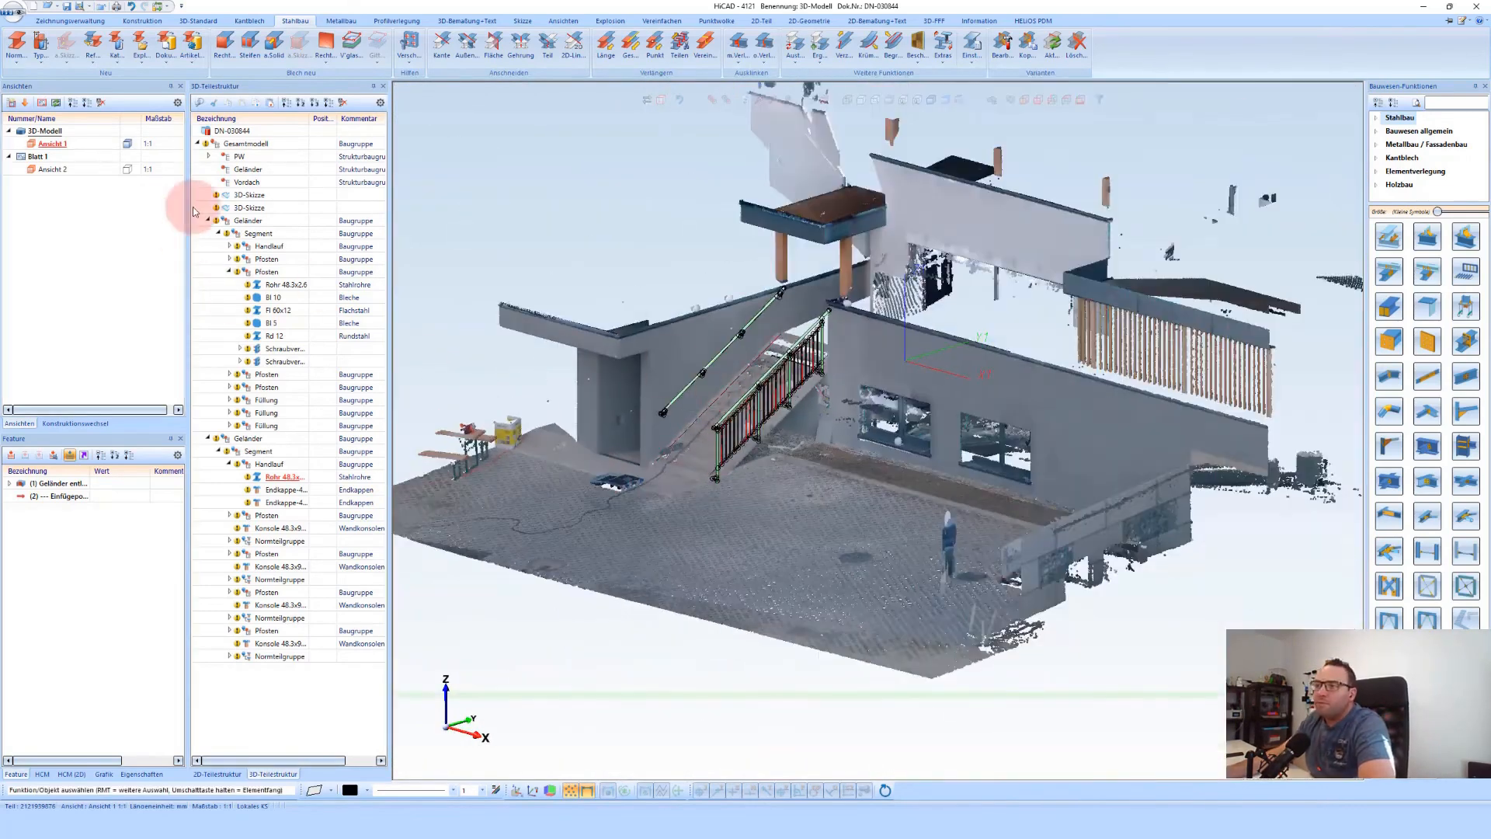
Move both 3D sketches and both generated railing assemblies into the "Geländer" structural assembly
{"action": "left_click", "coordinate": [207, 221]}
{"action": "left_click", "coordinate": [209, 233]}
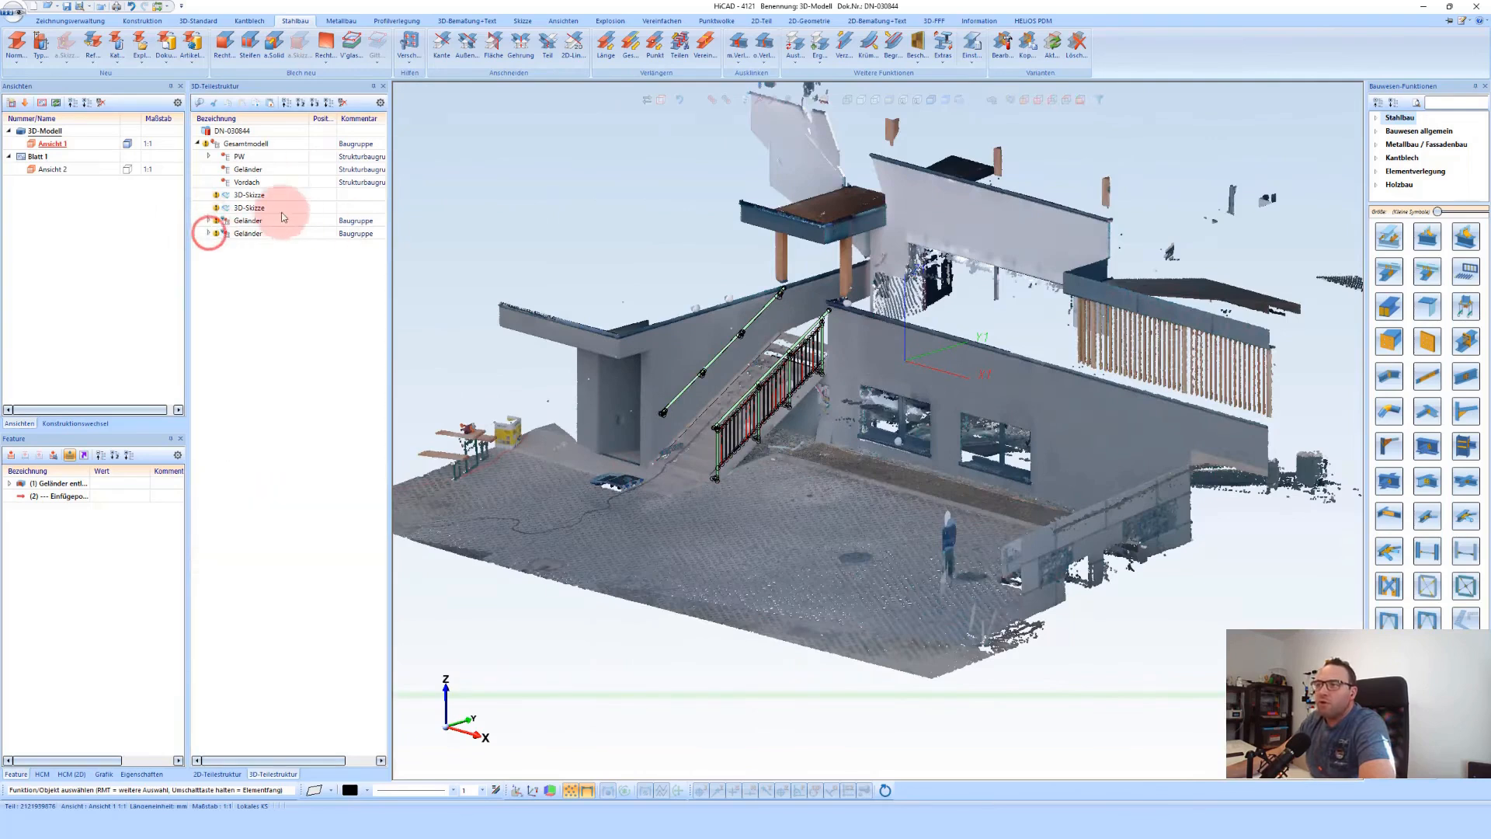
{"action": "left_click", "coordinate": [248, 233], "text": "shift"}
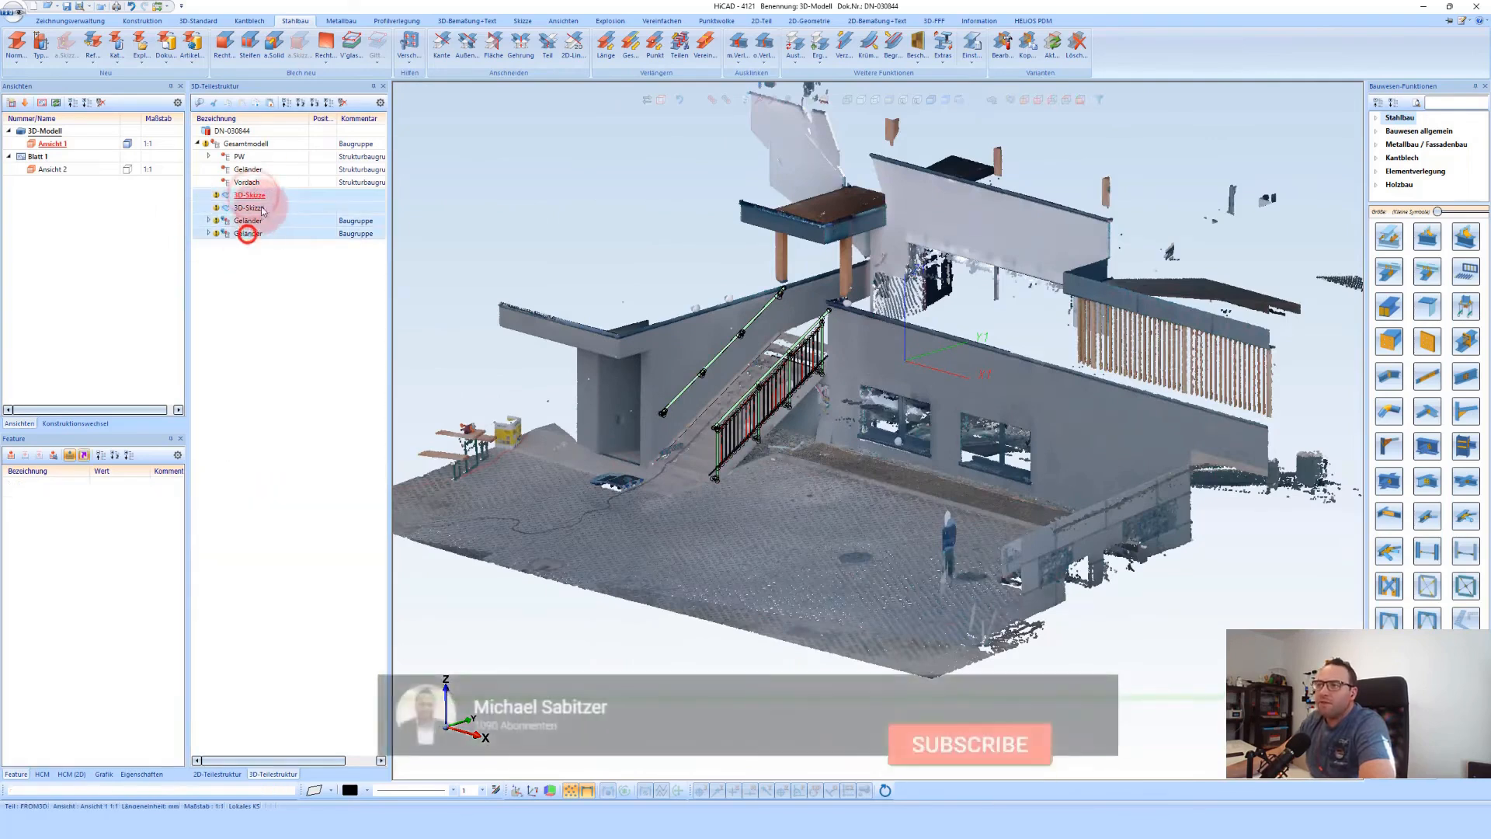
{"action": "left_click_drag", "start_coordinate": [250, 196], "coordinate": [251, 171]}
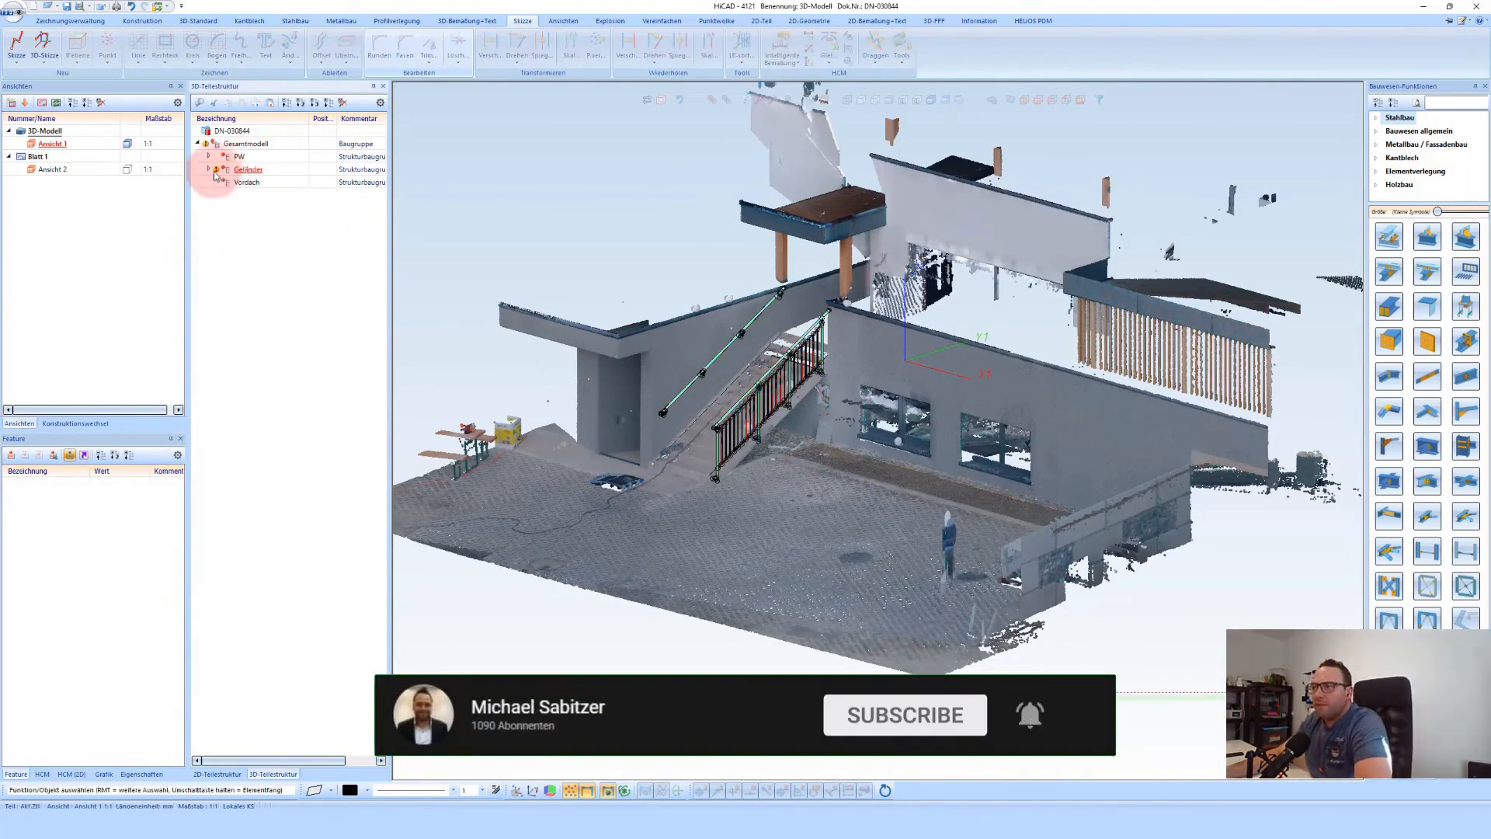
{"action": "left_click", "coordinate": [486, 259]}
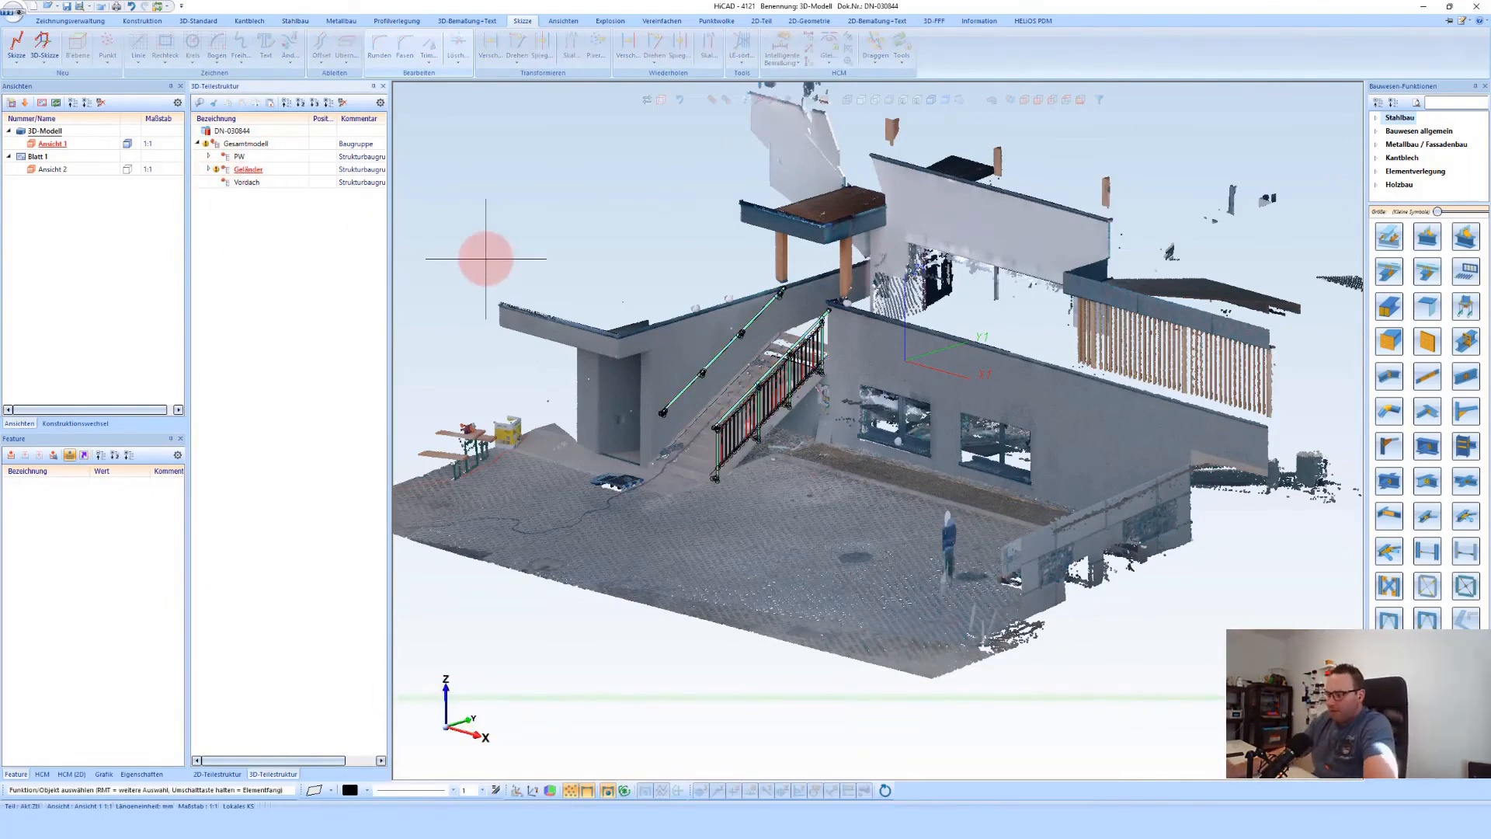
Save the drawing and acknowledge the notice about invalid position numbers
{"action": "left_click", "coordinate": [659, 432]}
{"action": "scroll", "coordinate": [679, 425], "scroll_direction": "up", "scroll_amount": 3}
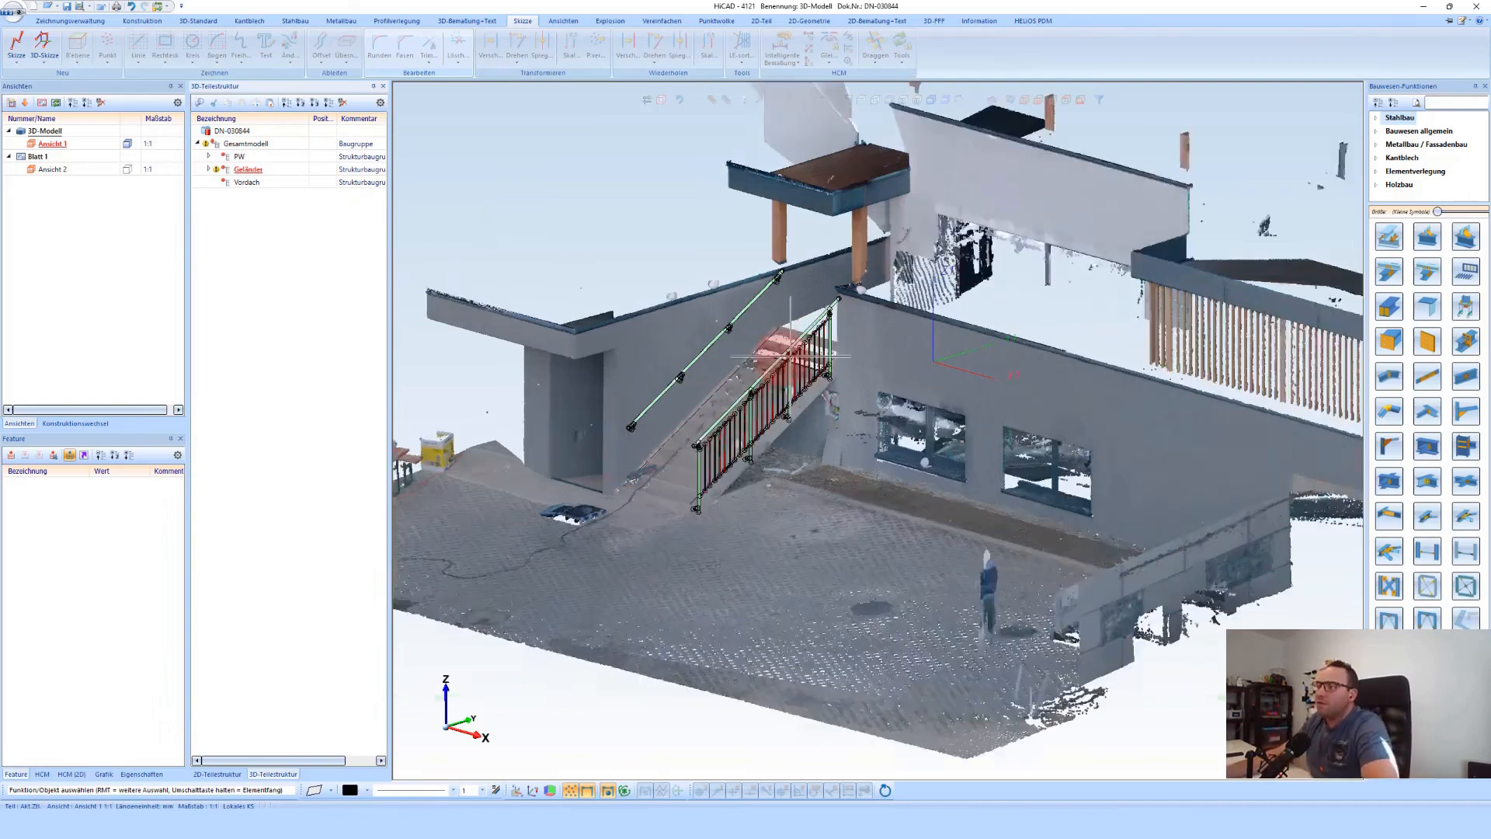
{"action": "scroll", "coordinate": [677, 463], "scroll_direction": "up", "scroll_amount": 2}
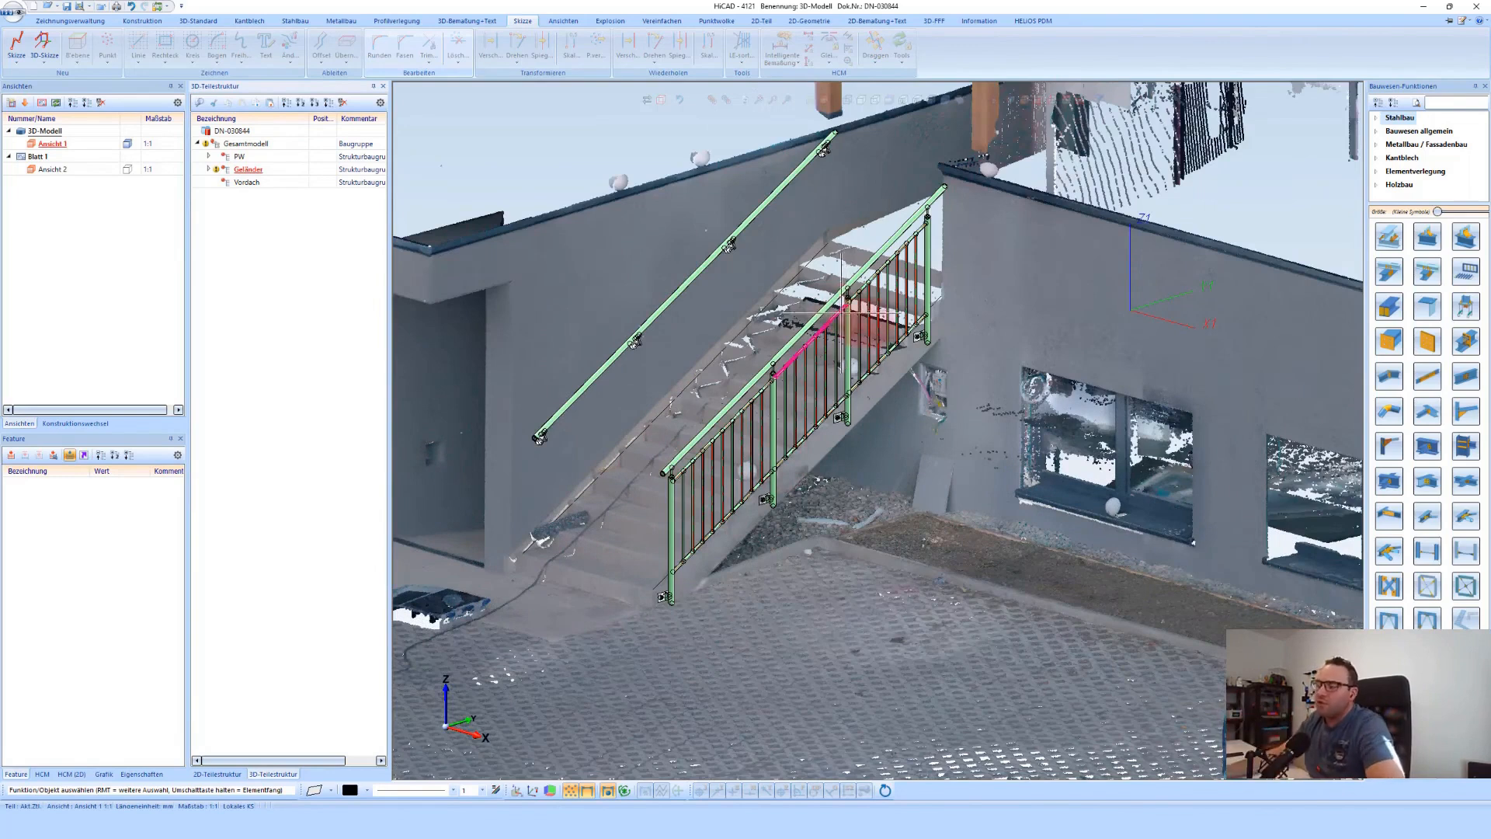
{"action": "key", "text": "ctrl+s"}
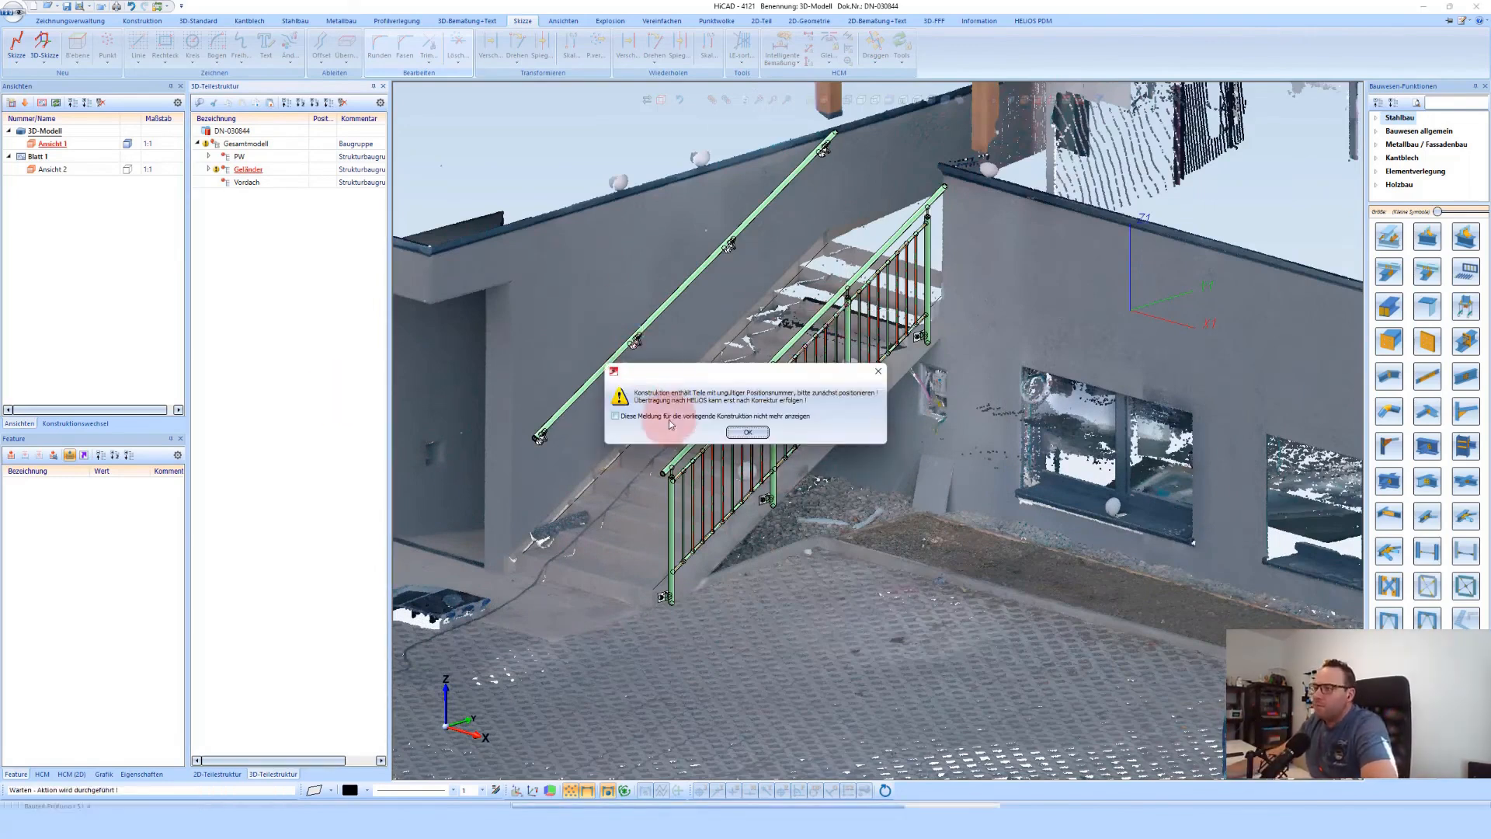
{"action": "left_click", "coordinate": [740, 433]}
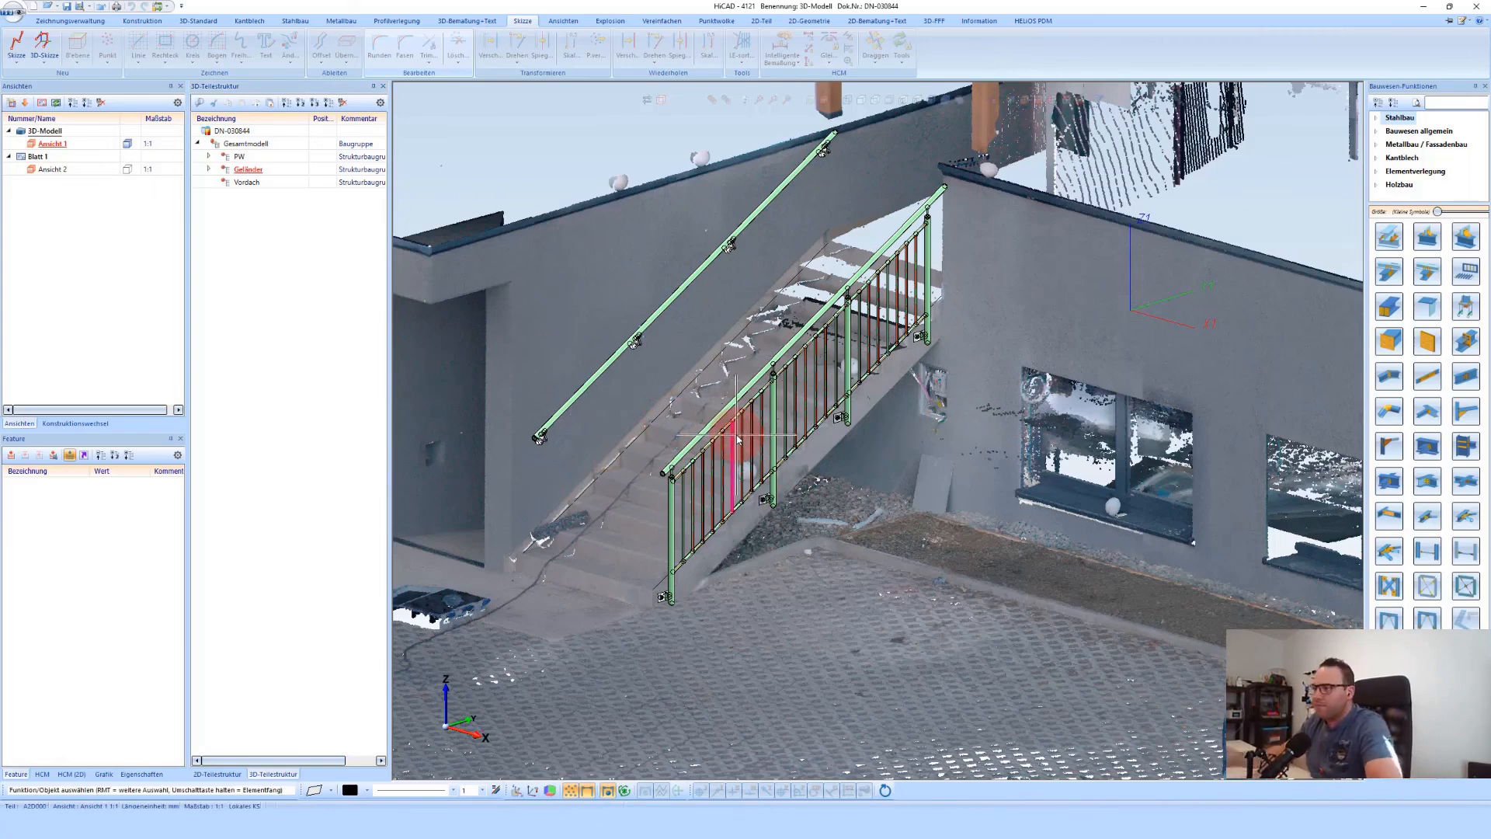
{"action": "scroll", "coordinate": [643, 465], "scroll_direction": "down", "scroll_amount": 1}
{"action": "scroll", "coordinate": [787, 388], "scroll_direction": "down", "scroll_amount": 1}
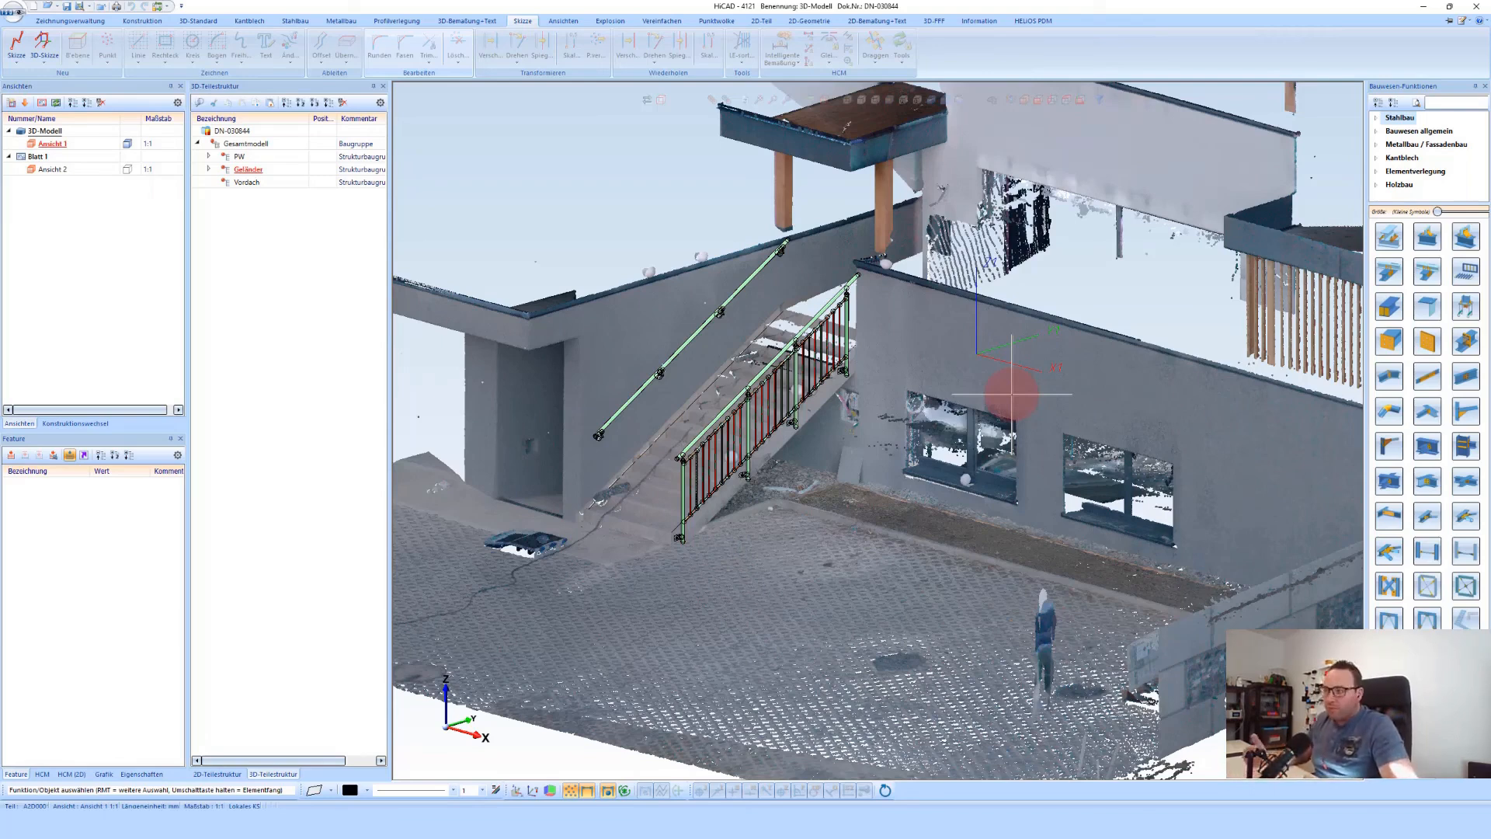
Start a plane from point cloud points and constrain it parallel to the horizontal plane of the coordinate system
{"action": "left_click", "coordinate": [717, 21]}
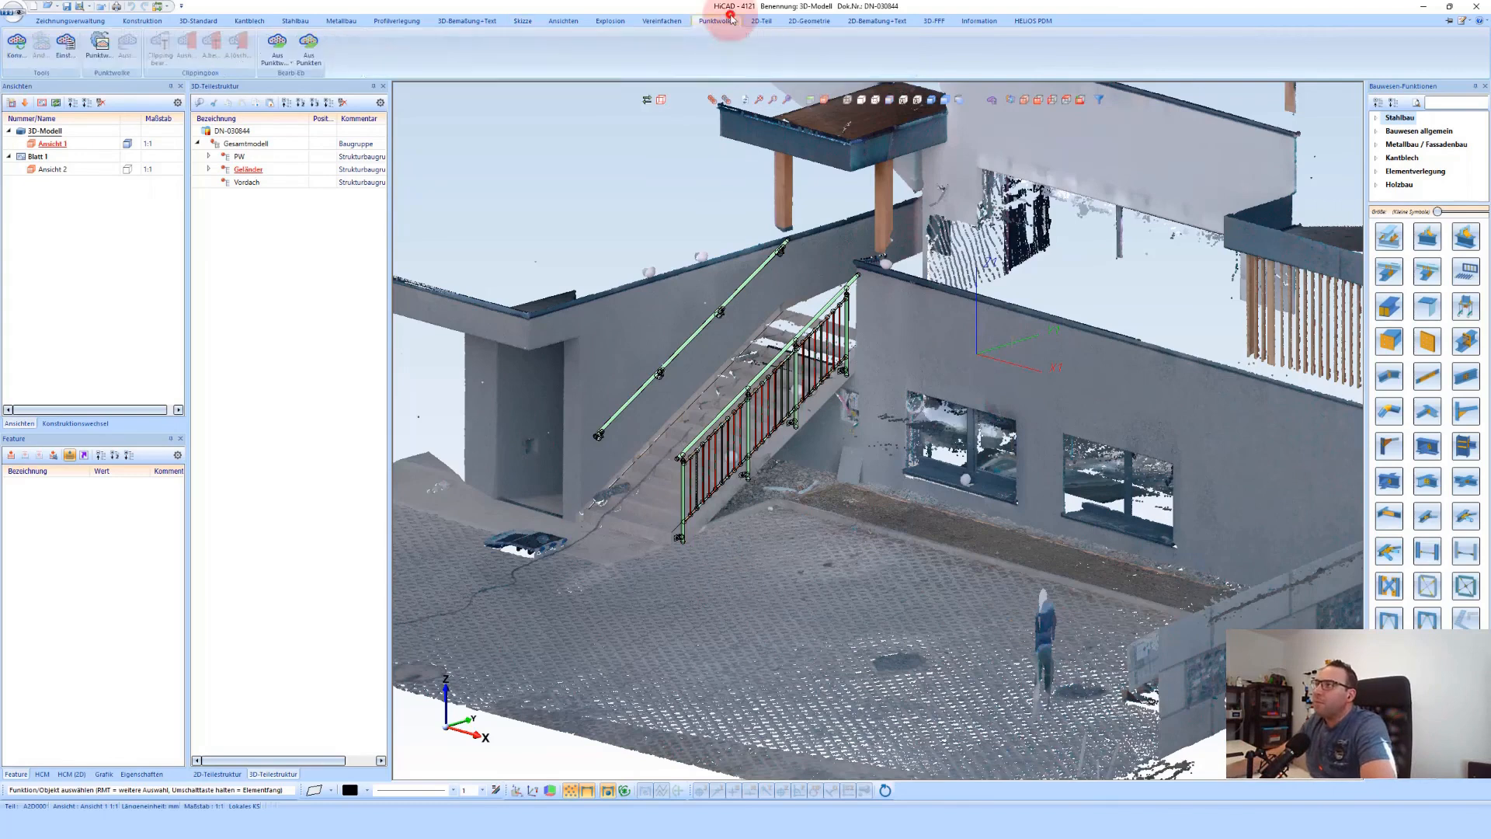
{"action": "left_click", "coordinate": [319, 47]}
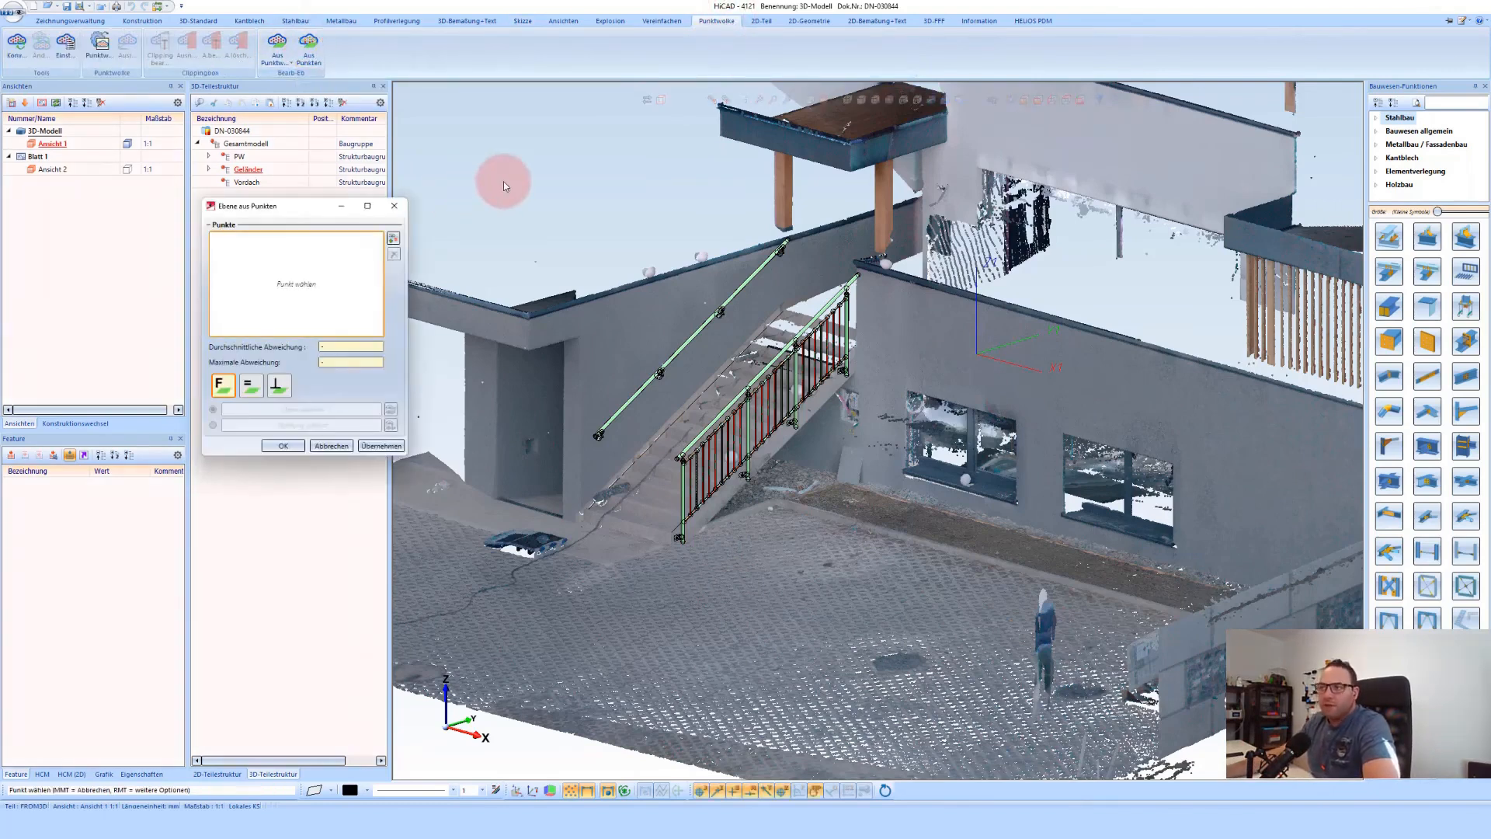
{"action": "left_click", "coordinate": [258, 391]}
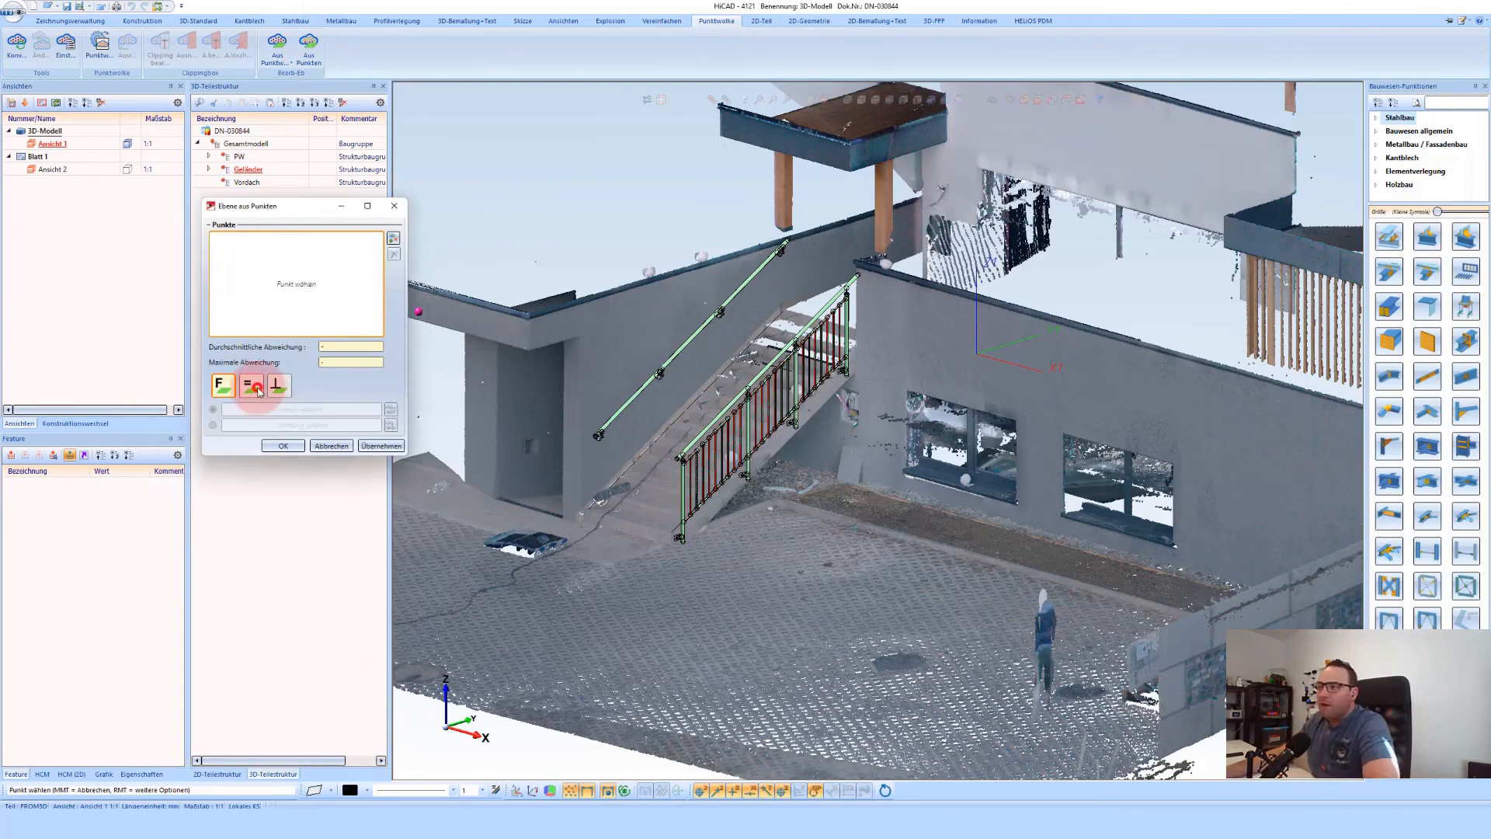
{"action": "scroll", "coordinate": [821, 344], "scroll_direction": "down", "scroll_amount": 1}
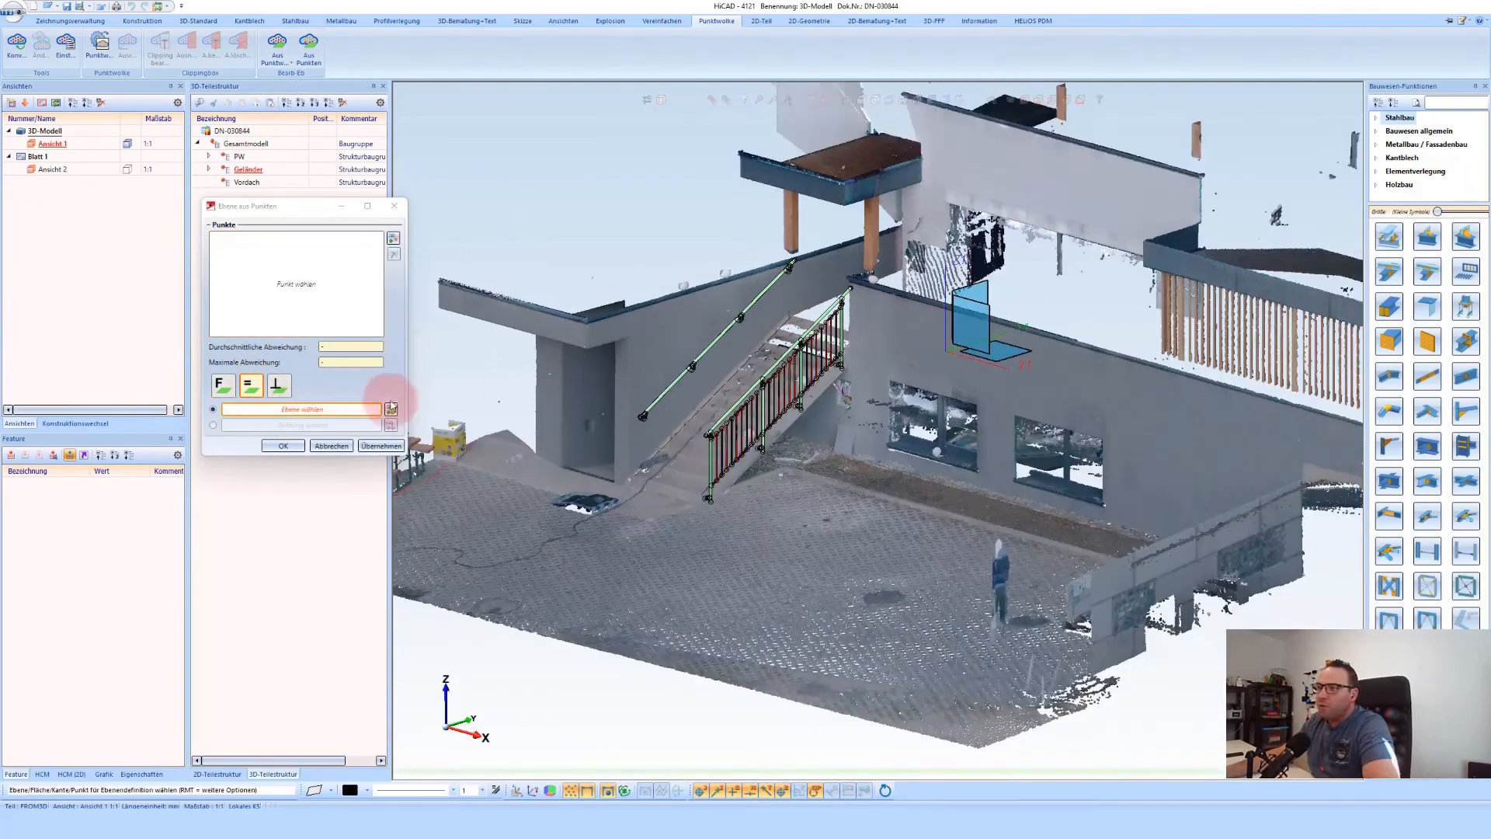
{"action": "left_click", "coordinate": [1009, 351]}
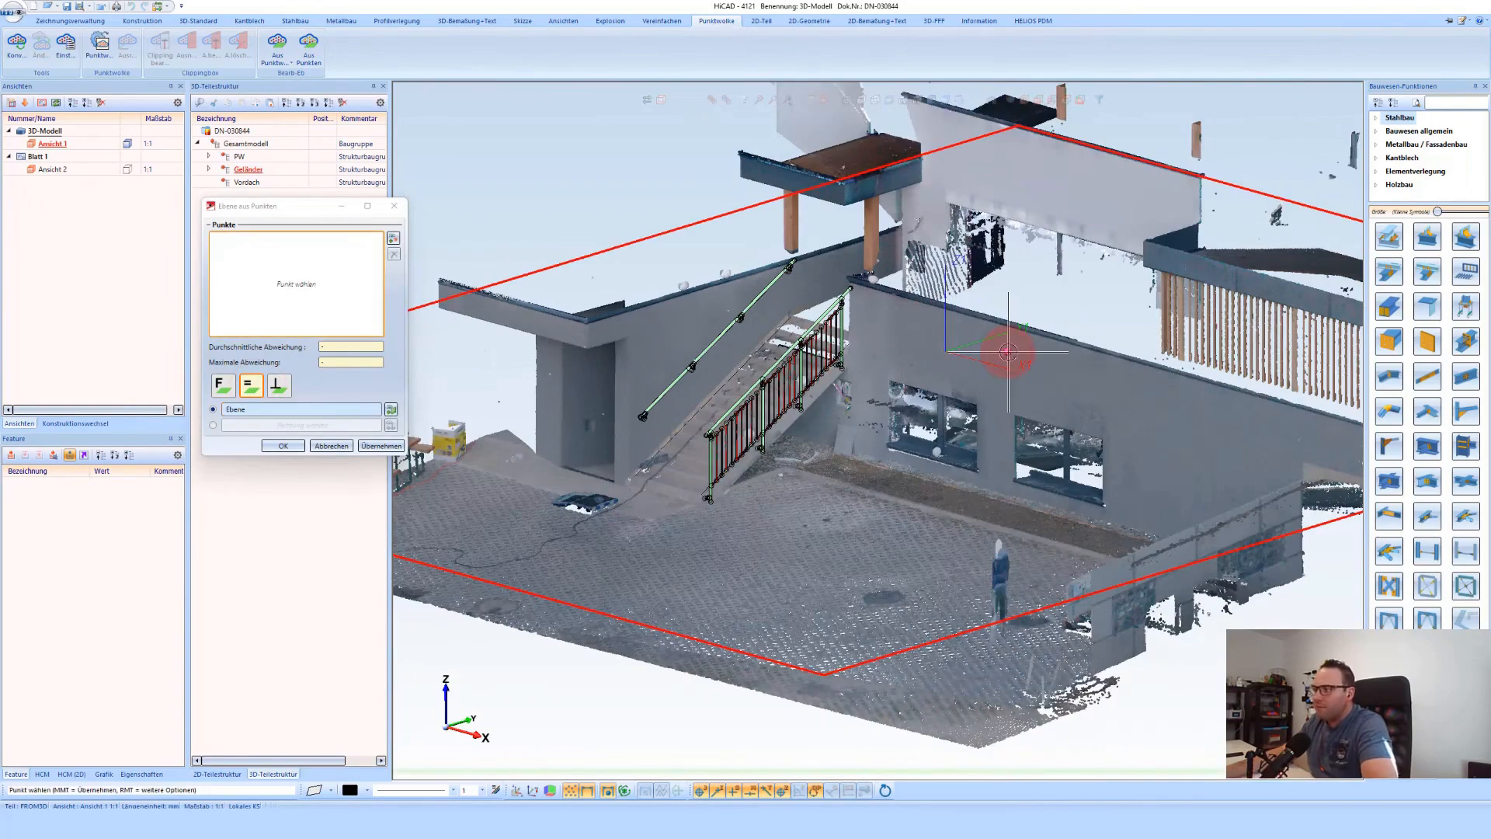
Fit the parallel plane to six scan points along the top edge of the wall beside the stairs and create it
{"action": "scroll", "coordinate": [985, 266], "scroll_direction": "up", "scroll_amount": 5}
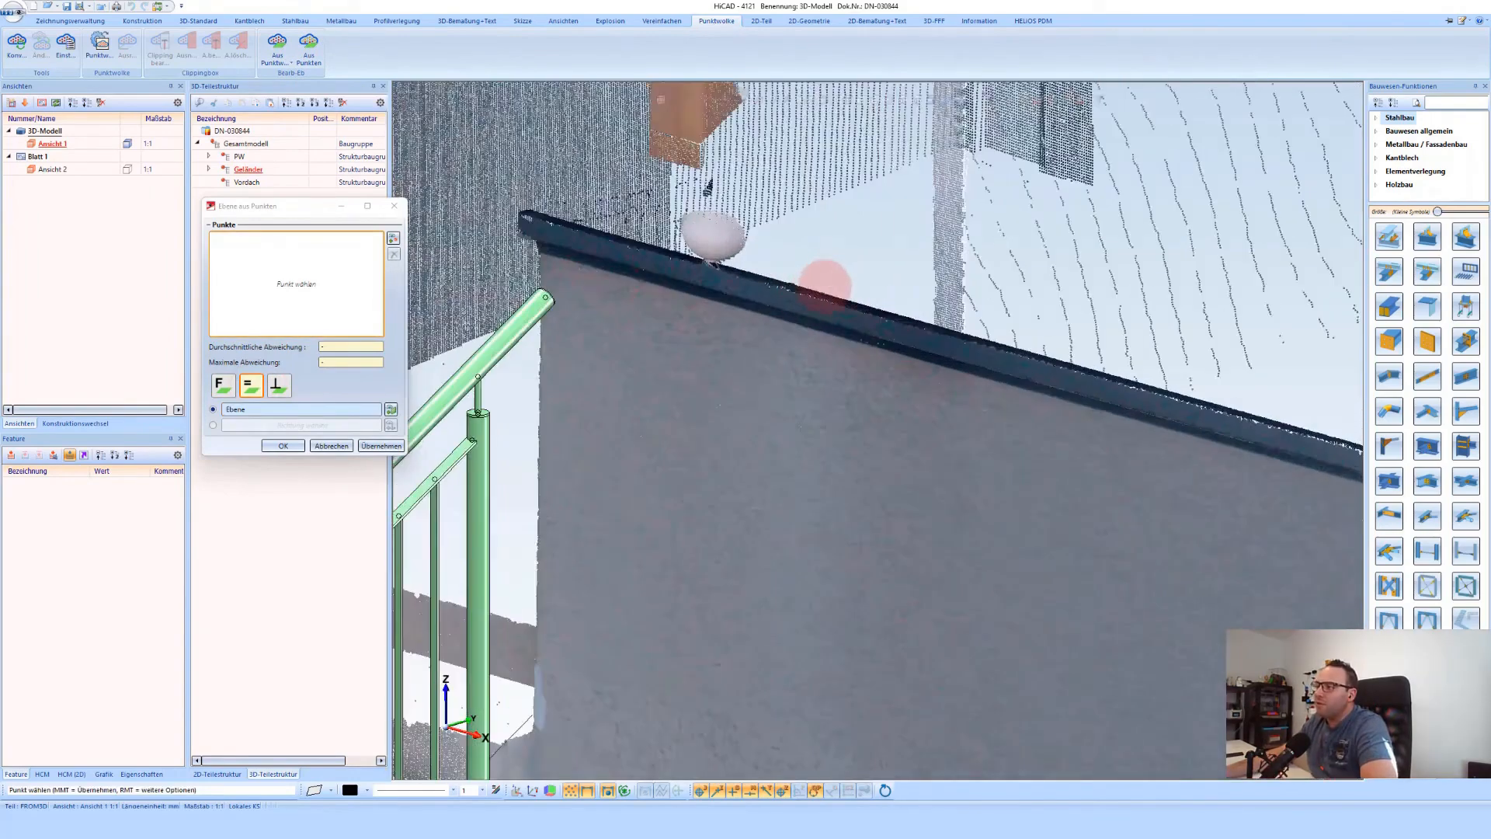
{"action": "scroll", "coordinate": [786, 284], "scroll_direction": "up", "scroll_amount": 2}
{"action": "left_click", "coordinate": [792, 297]}
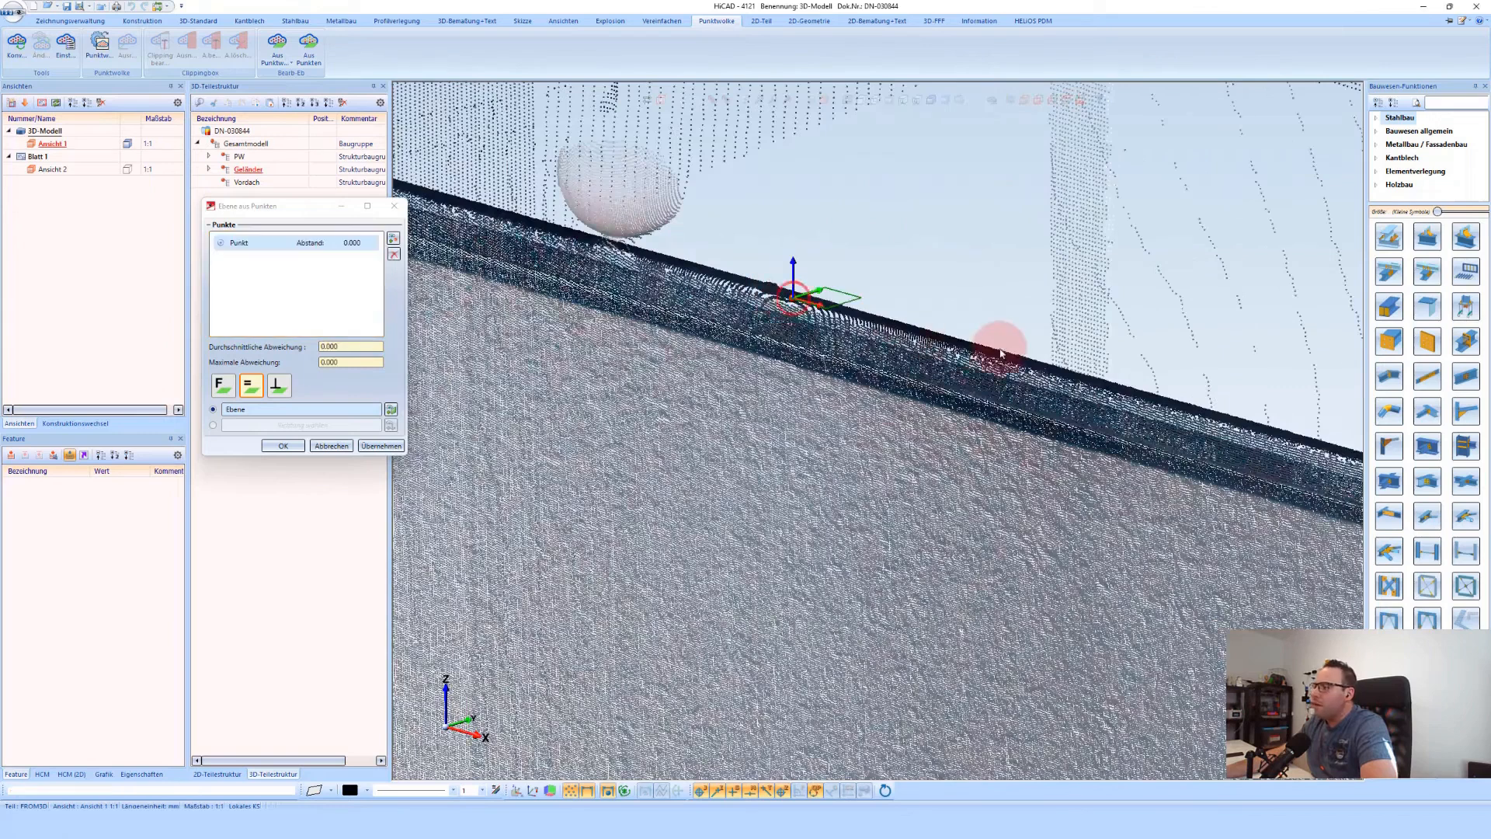
{"action": "left_click", "coordinate": [1012, 358]}
{"action": "left_click", "coordinate": [492, 210]}
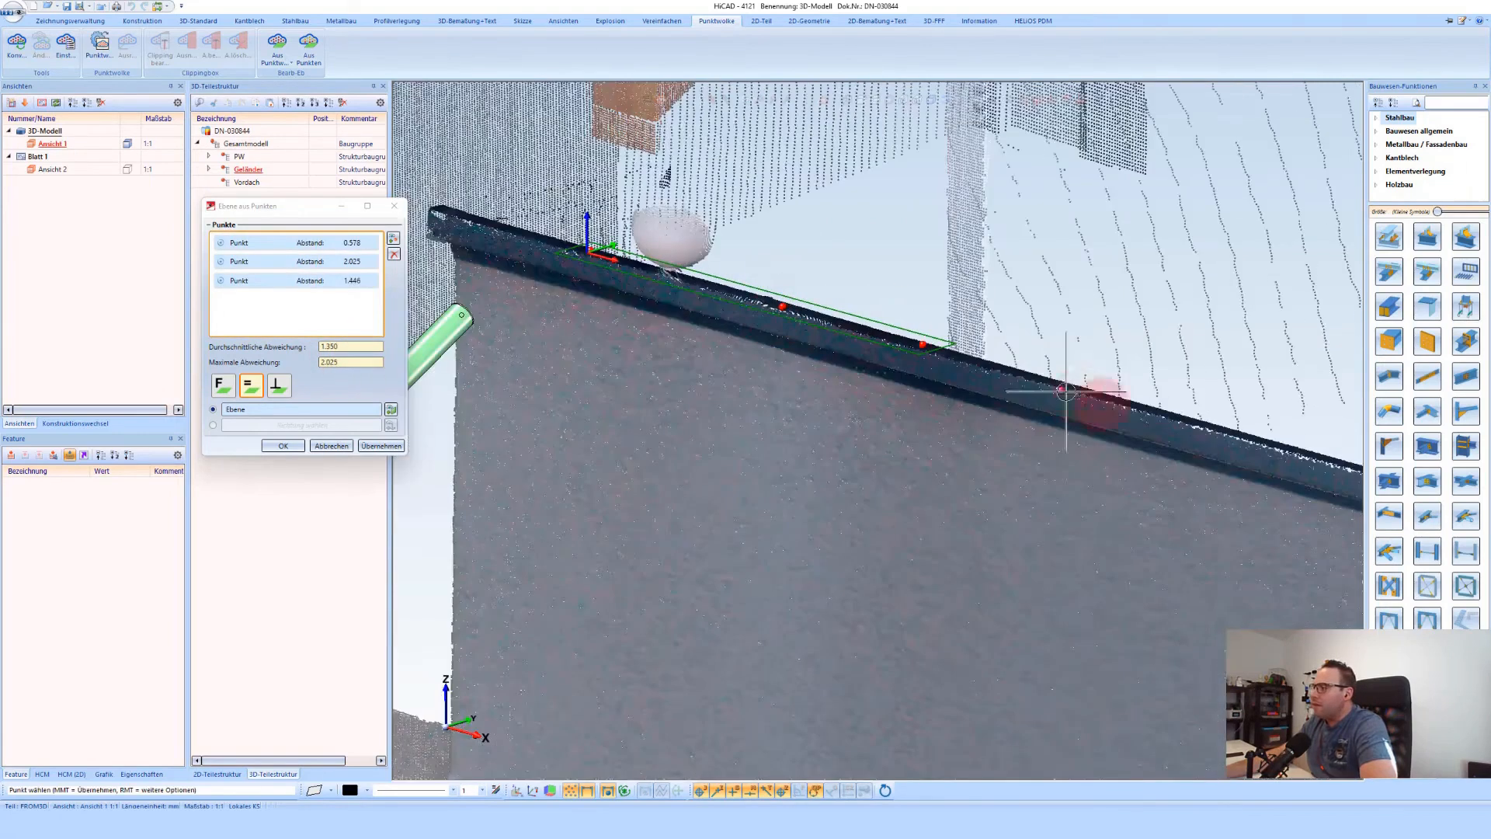
{"action": "scroll", "coordinate": [1235, 431], "scroll_direction": "up", "scroll_amount": 5}
{"action": "left_click", "coordinate": [1227, 443]}
{"action": "scroll", "coordinate": [1125, 444], "scroll_direction": "down", "scroll_amount": 5}
{"action": "scroll", "coordinate": [1271, 477], "scroll_direction": "up", "scroll_amount": 4}
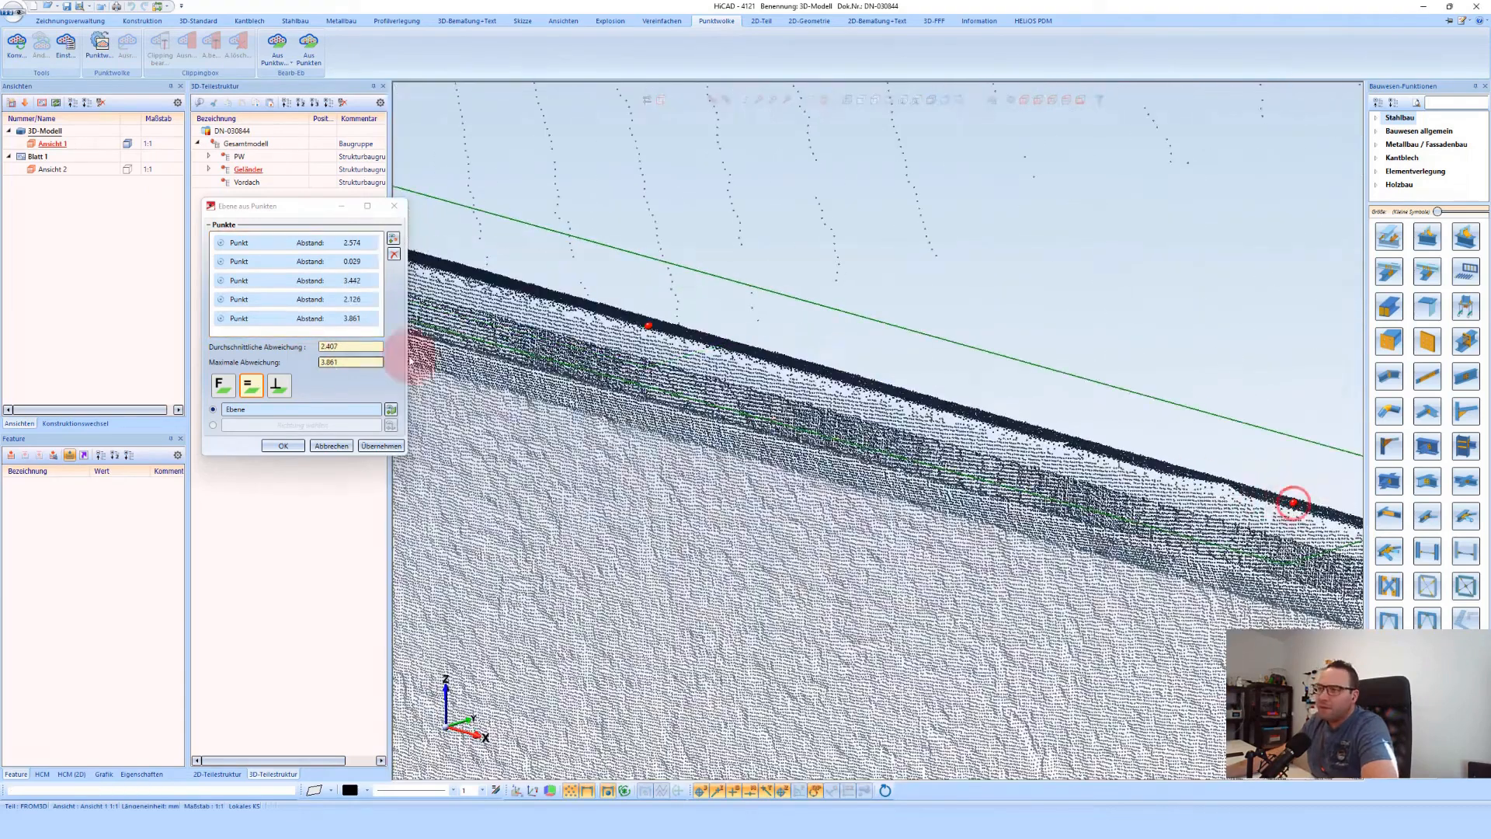
{"action": "left_click", "coordinate": [840, 374]}
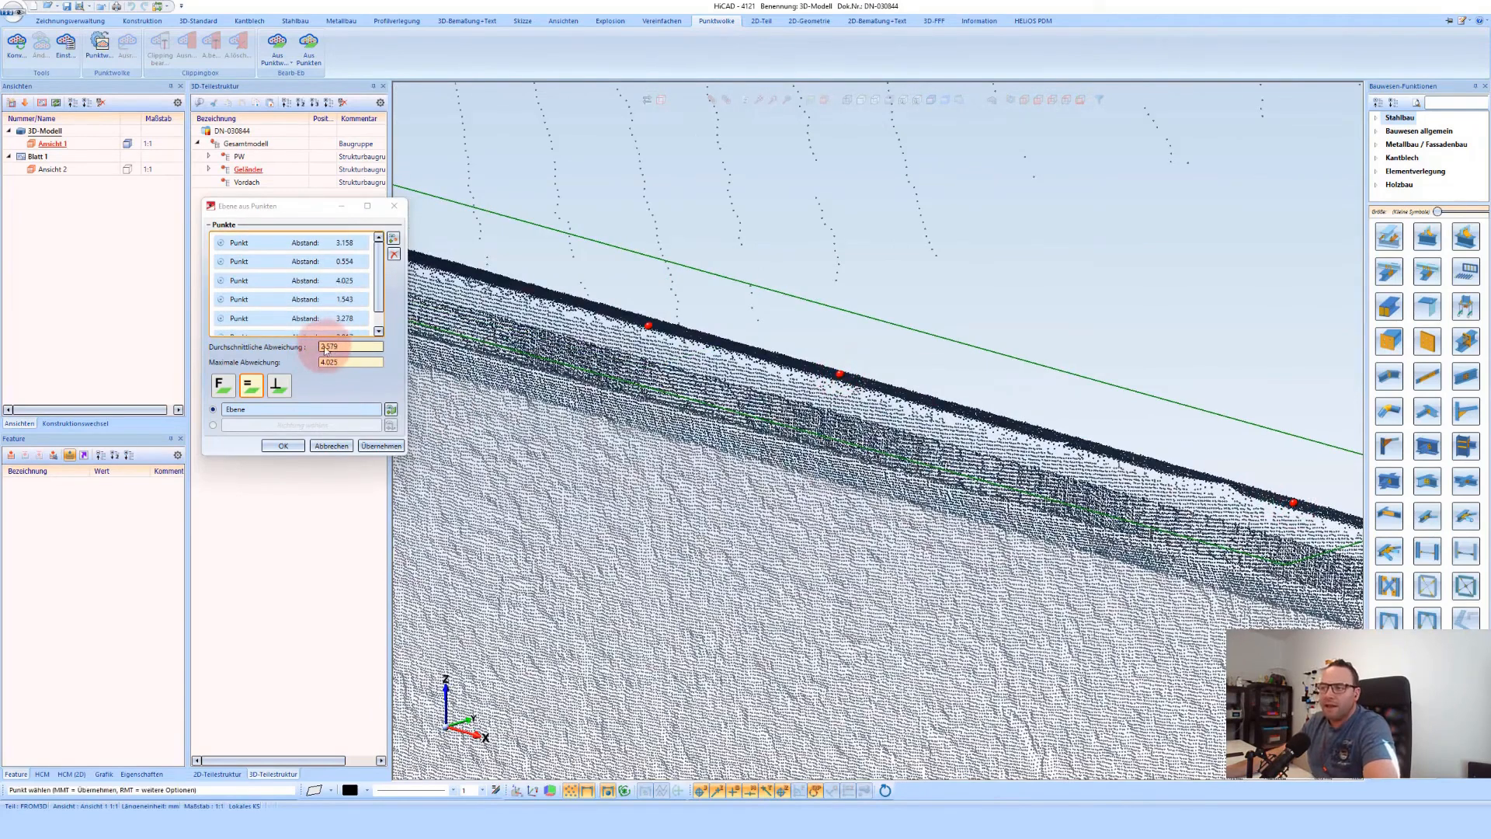
{"action": "scroll", "coordinate": [1010, 318], "scroll_direction": "down", "scroll_amount": 5}
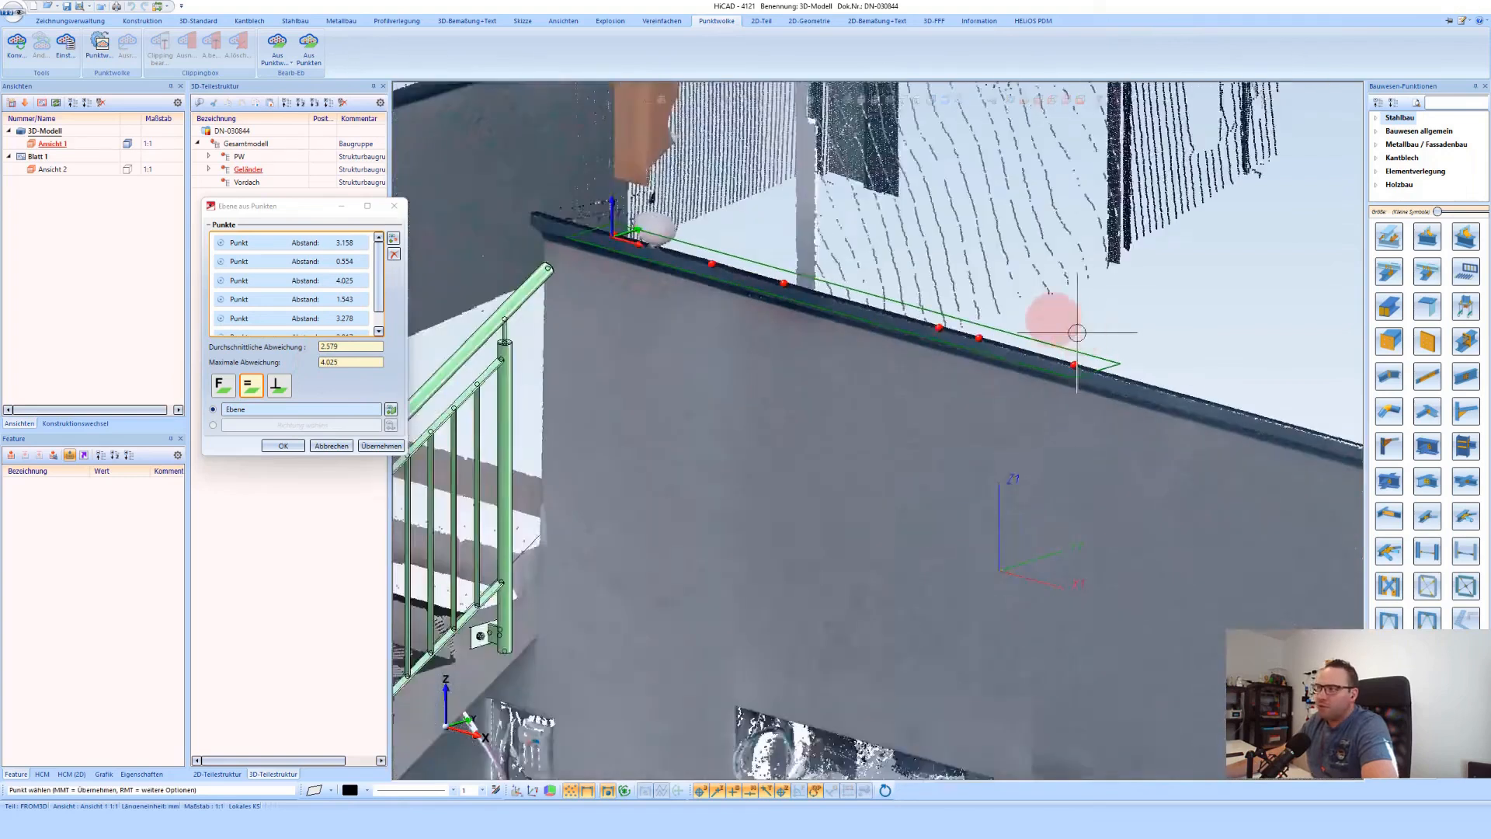
{"action": "scroll", "coordinate": [1076, 332], "scroll_direction": "down", "scroll_amount": 5}
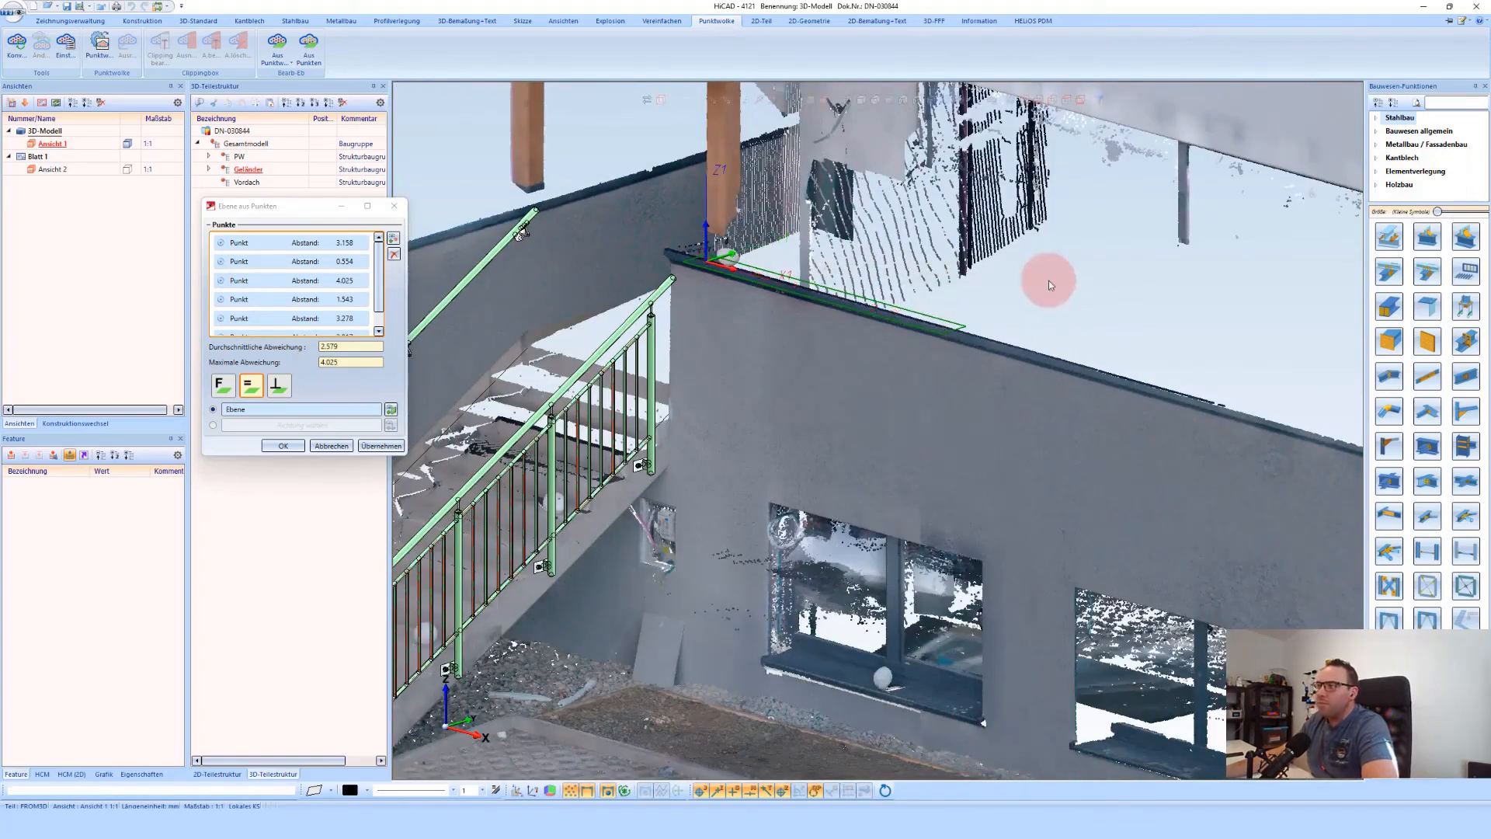
{"action": "middle_click", "coordinate": [1049, 282]}
{"action": "middle_click", "coordinate": [1106, 274]}
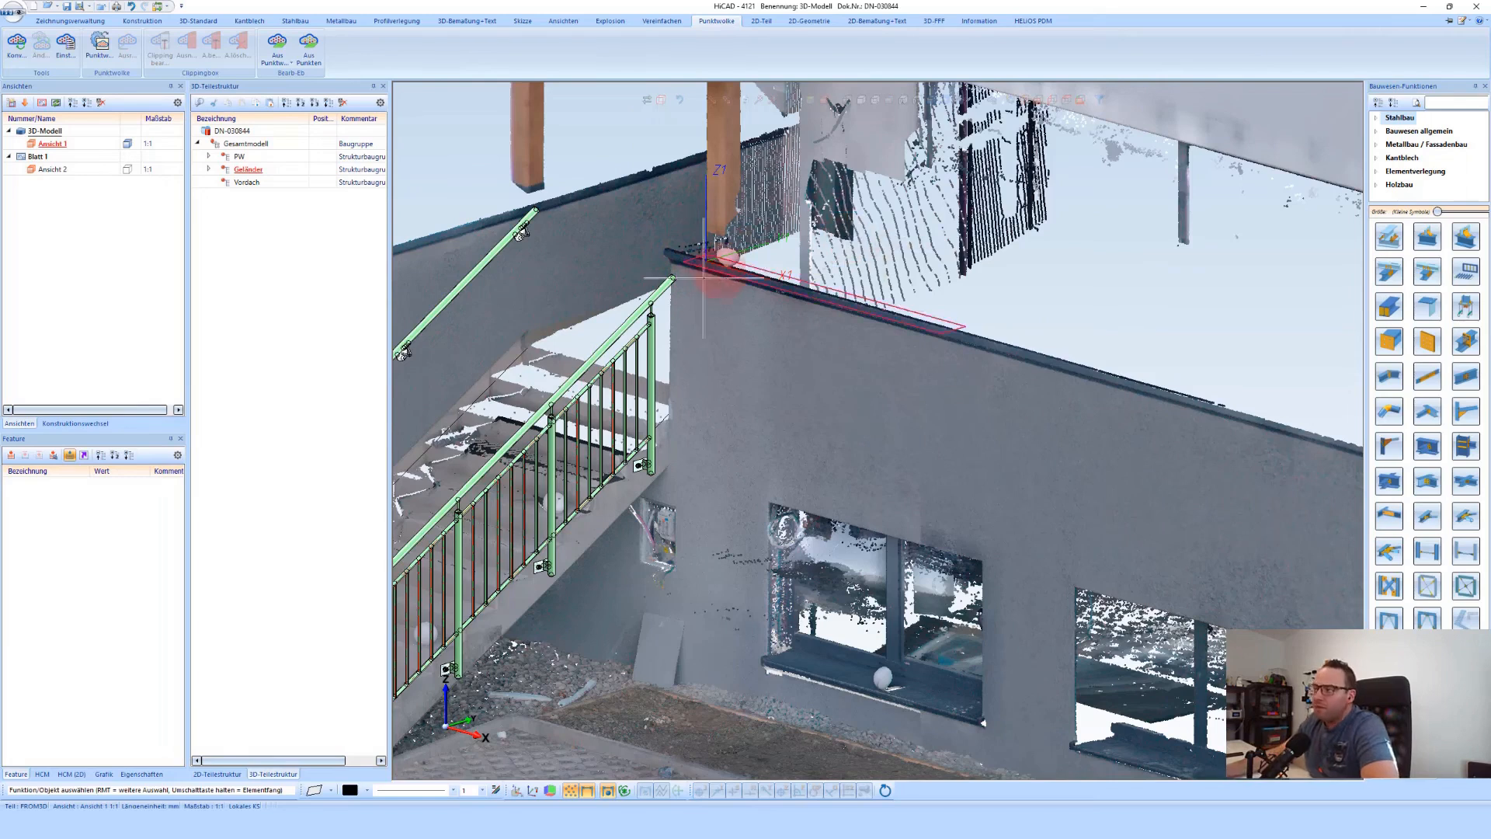
Start inserting a steel profile and choose the IPE 200 section in S235JR
{"action": "scroll", "coordinate": [672, 278], "scroll_direction": "down", "scroll_amount": 4}
{"action": "left_click", "coordinate": [1064, 102]}
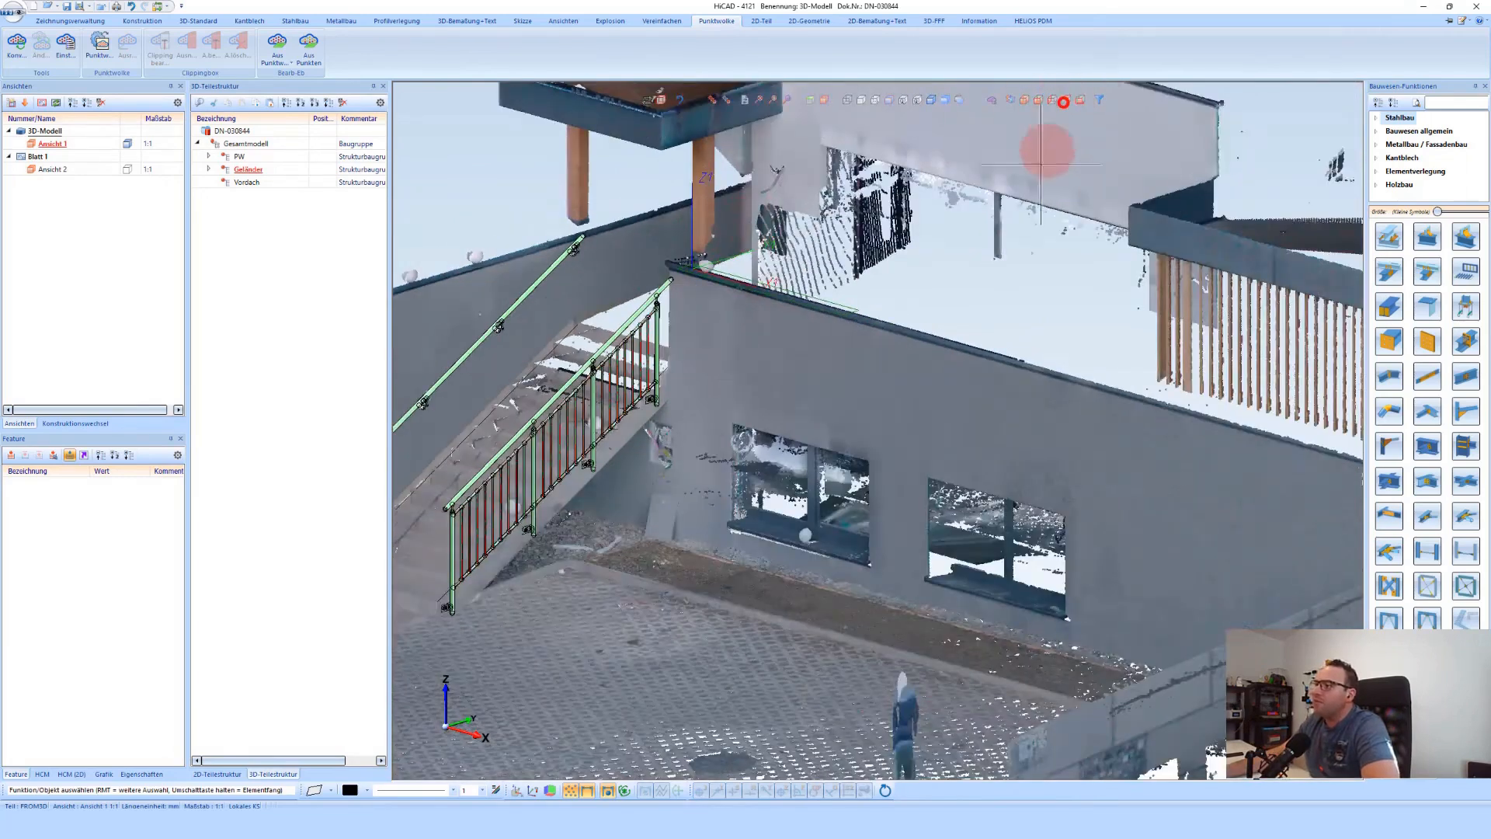
{"action": "scroll", "coordinate": [765, 400], "scroll_direction": "up", "scroll_amount": 3}
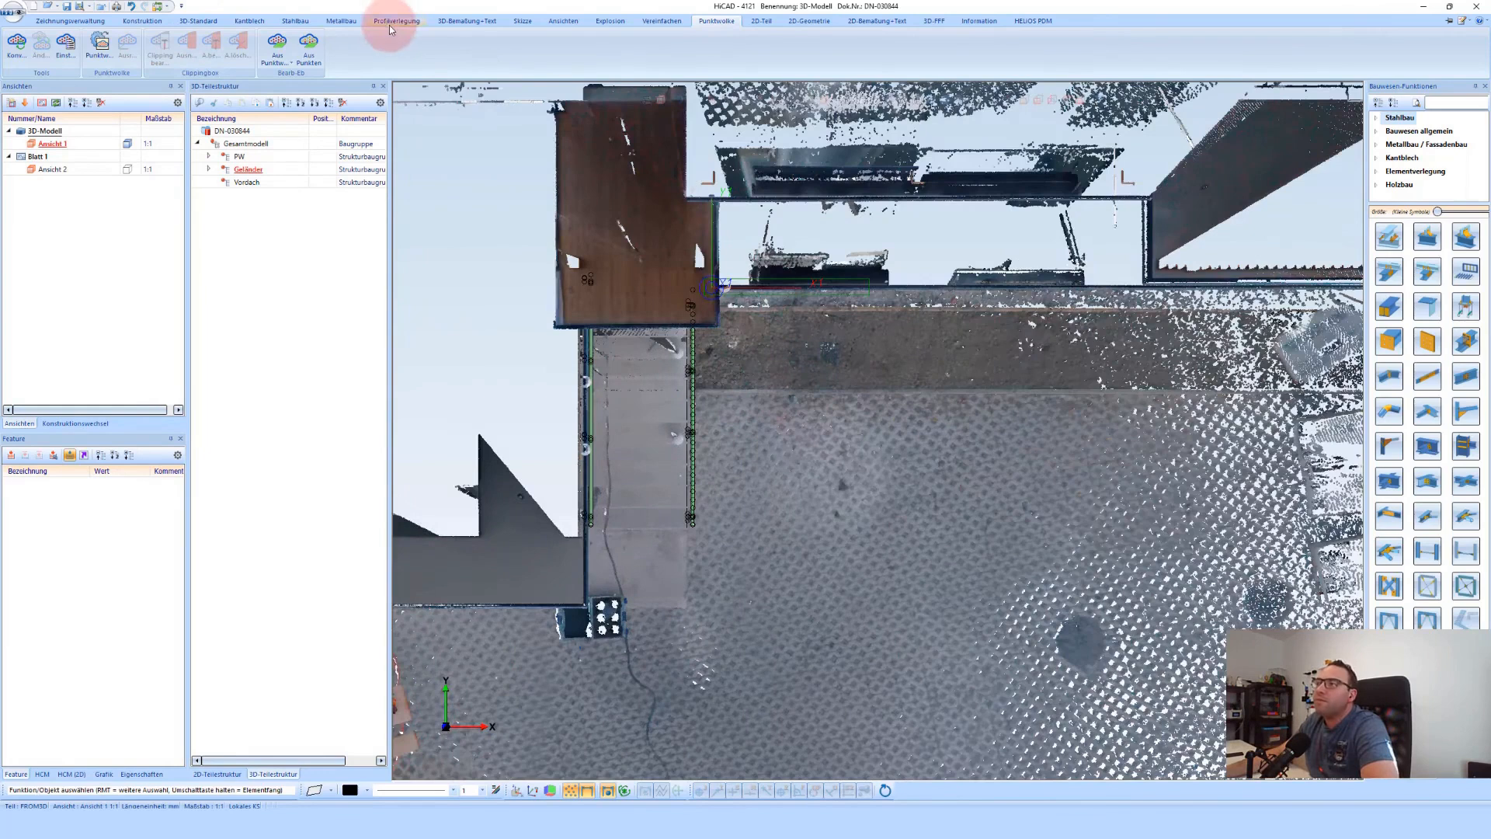
{"action": "left_click", "coordinate": [296, 21]}
{"action": "left_click", "coordinate": [15, 45]}
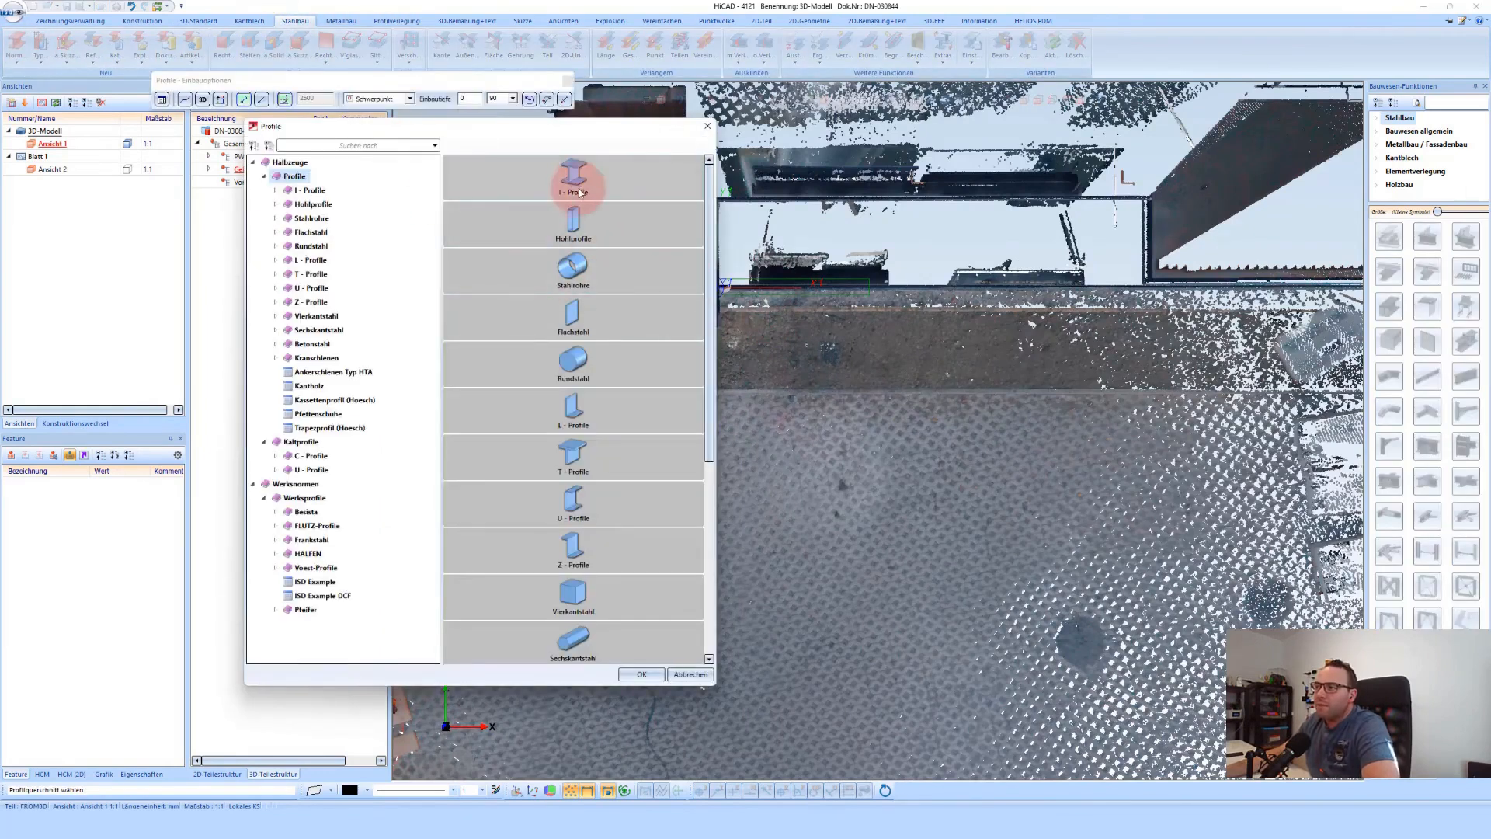
{"action": "left_click", "coordinate": [572, 178]}
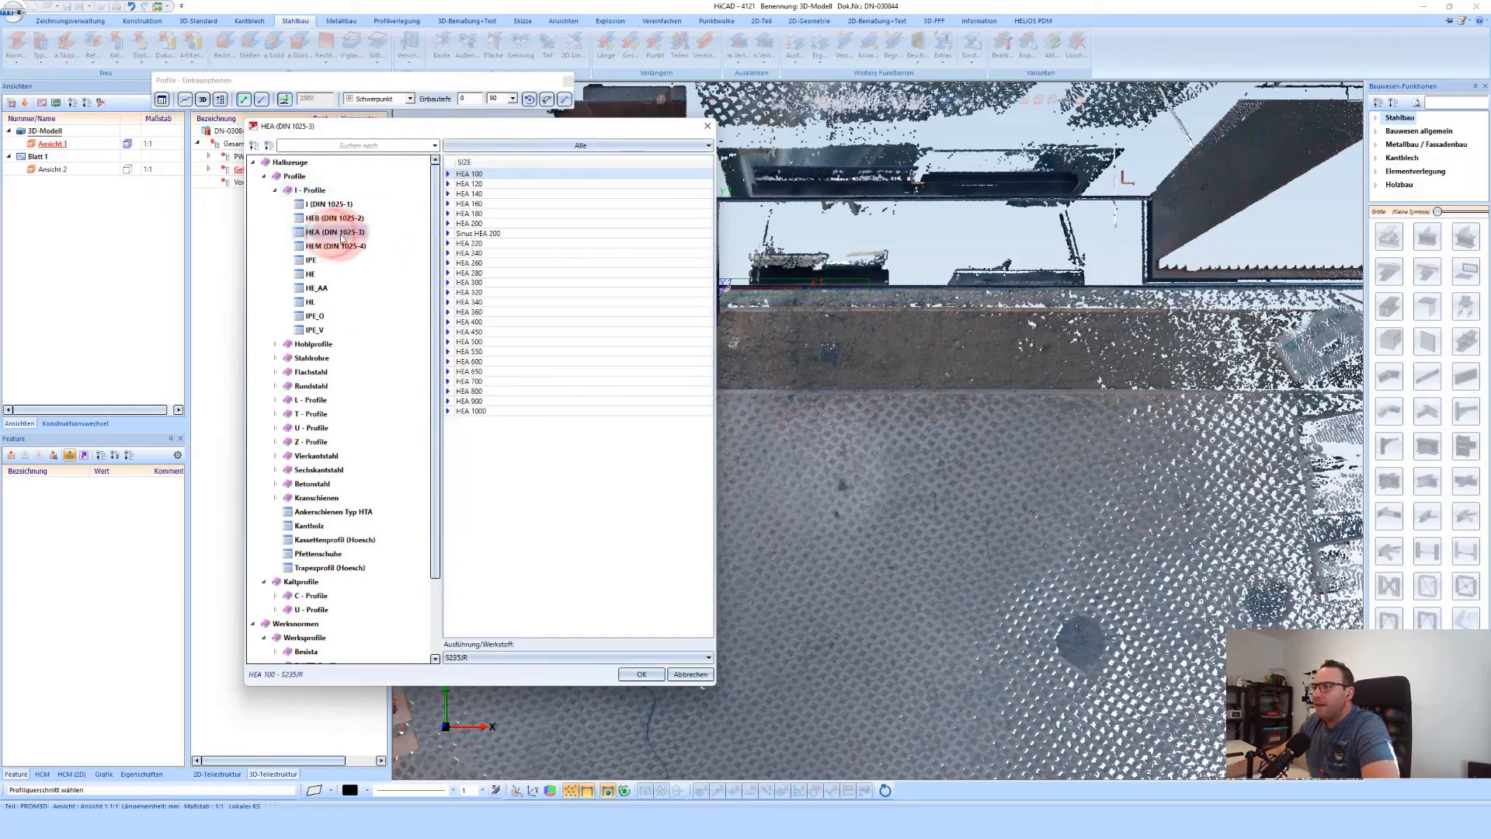
{"action": "left_click", "coordinate": [311, 259]}
{"action": "left_click", "coordinate": [505, 250]}
{"action": "left_click", "coordinate": [474, 231]}
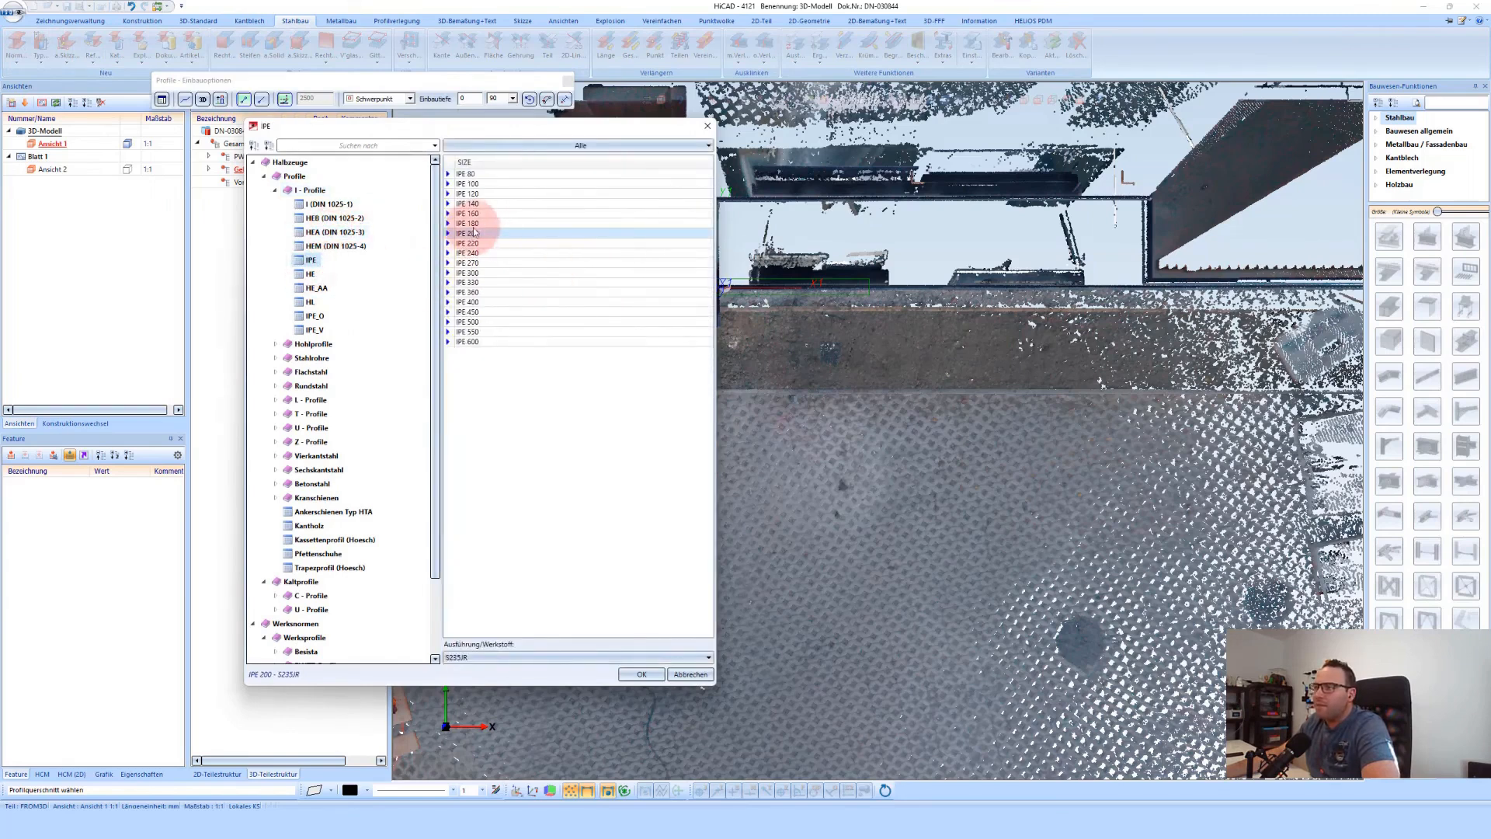
{"action": "left_click", "coordinate": [640, 675]}
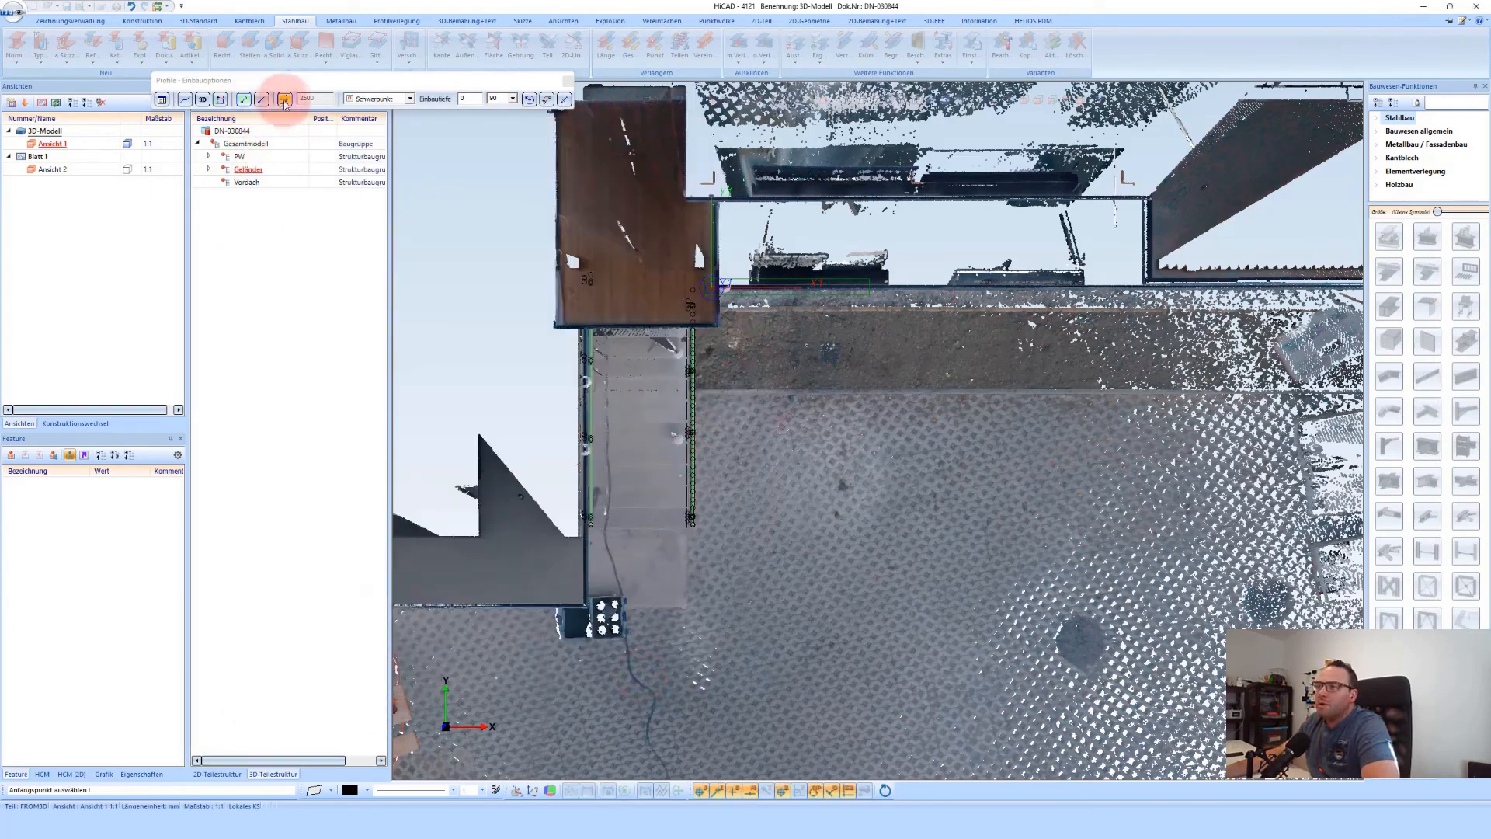
Place the IPE 180 beam in plan beside the outer stair railing, parallel to it, and finish inserting profiles
{"action": "left_click", "coordinate": [745, 317]}
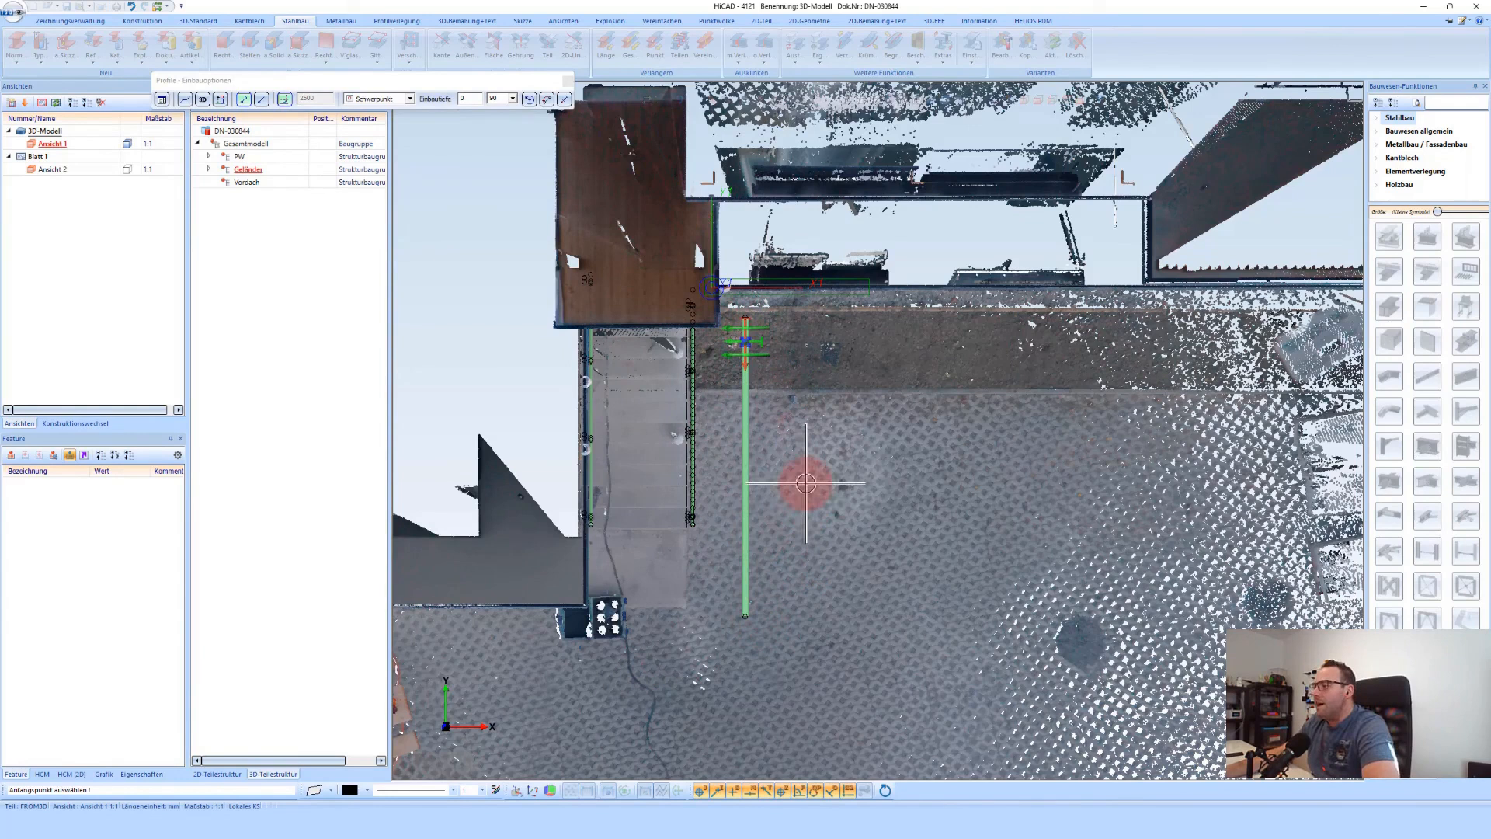
{"action": "key", "text": "Escape"}
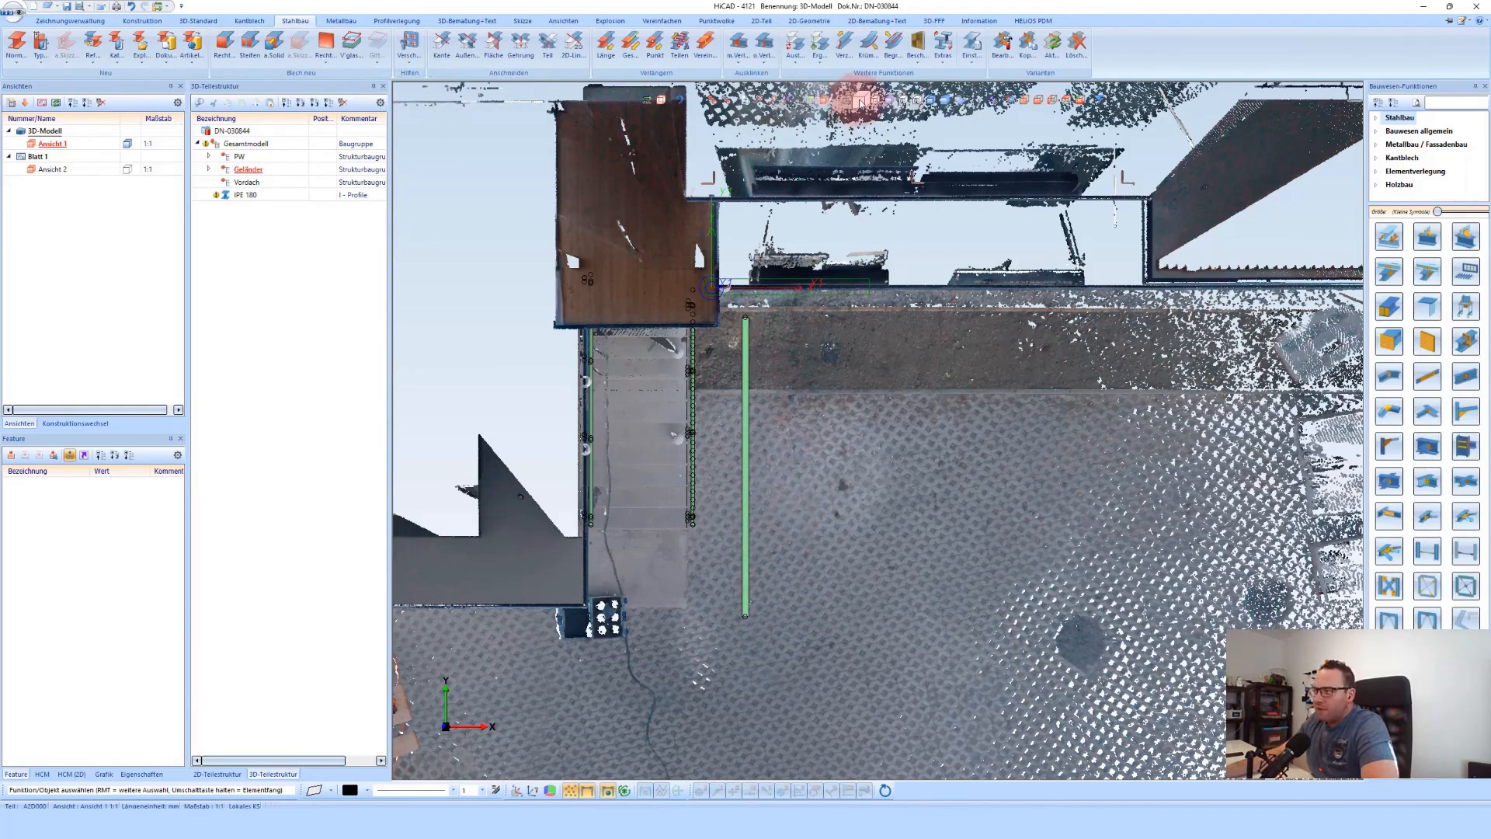
Switch to the wireframe display without the point cloud and draw a vertical guide line along the outer edge of the stair railing
{"action": "left_click", "coordinate": [861, 104]}
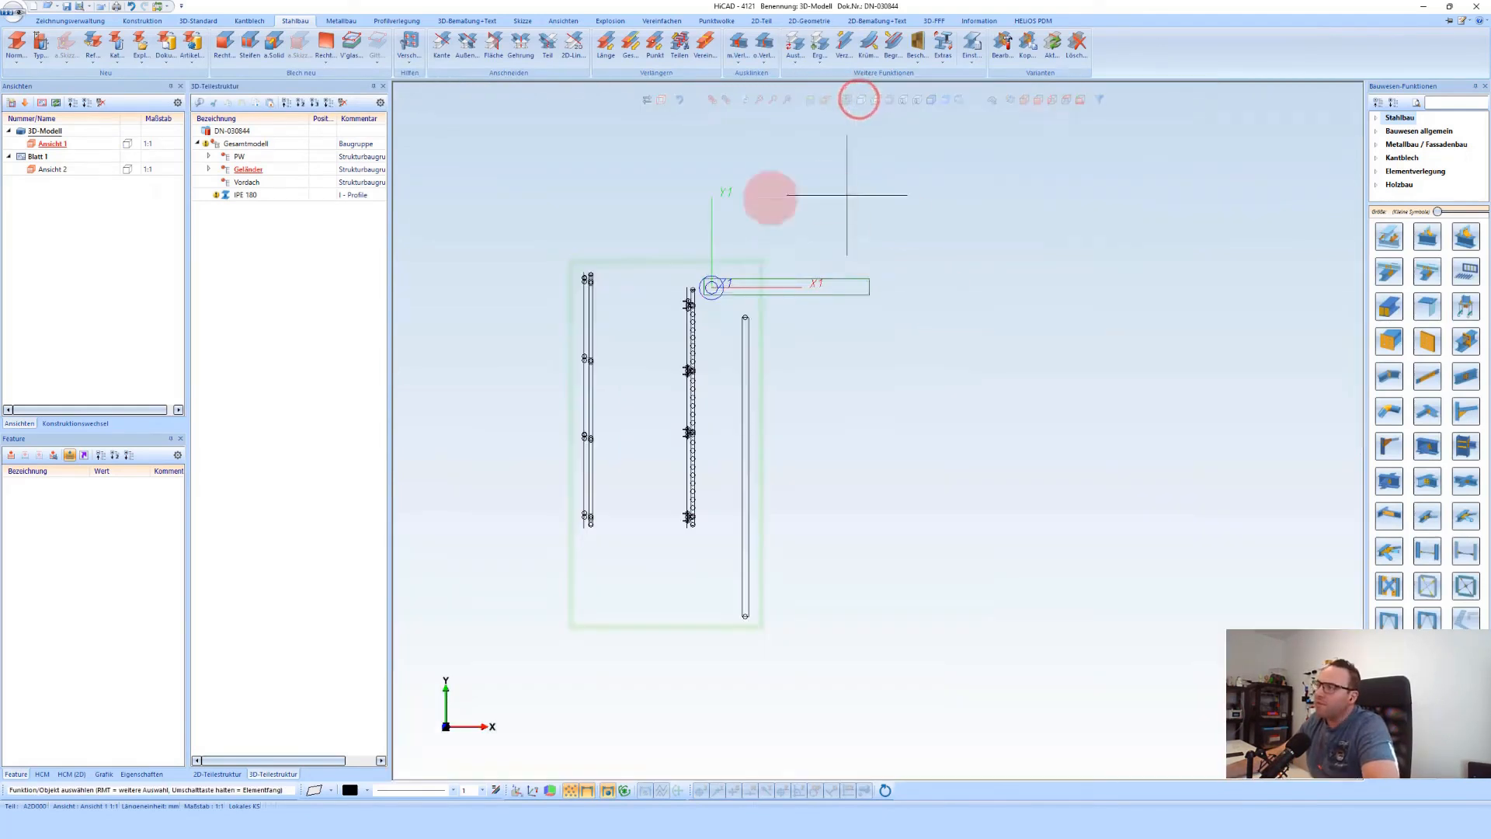
{"action": "scroll", "coordinate": [734, 516], "scroll_direction": "up", "scroll_amount": 3}
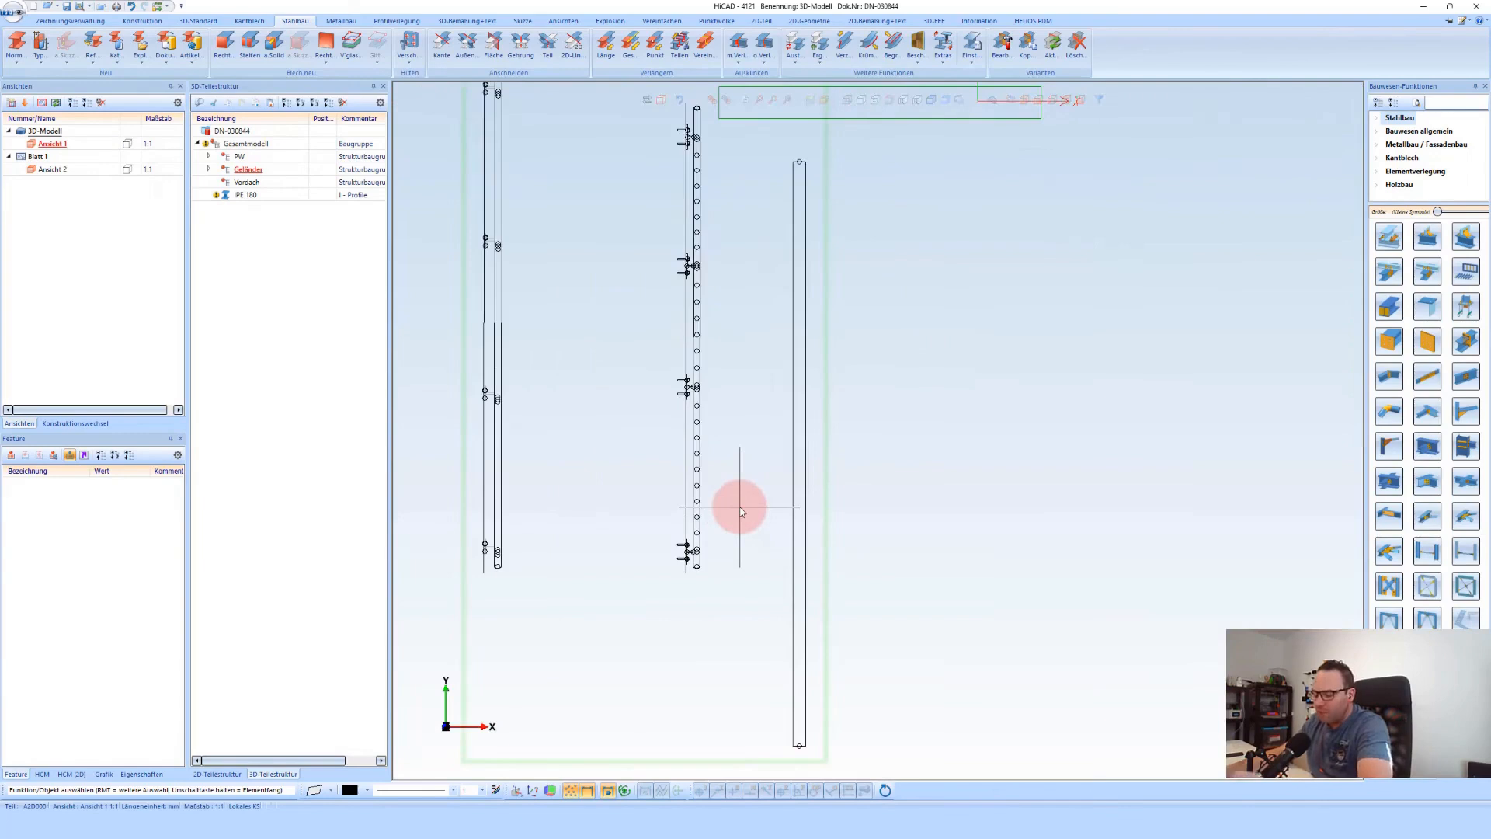
{"action": "right_click", "coordinate": [741, 508]}
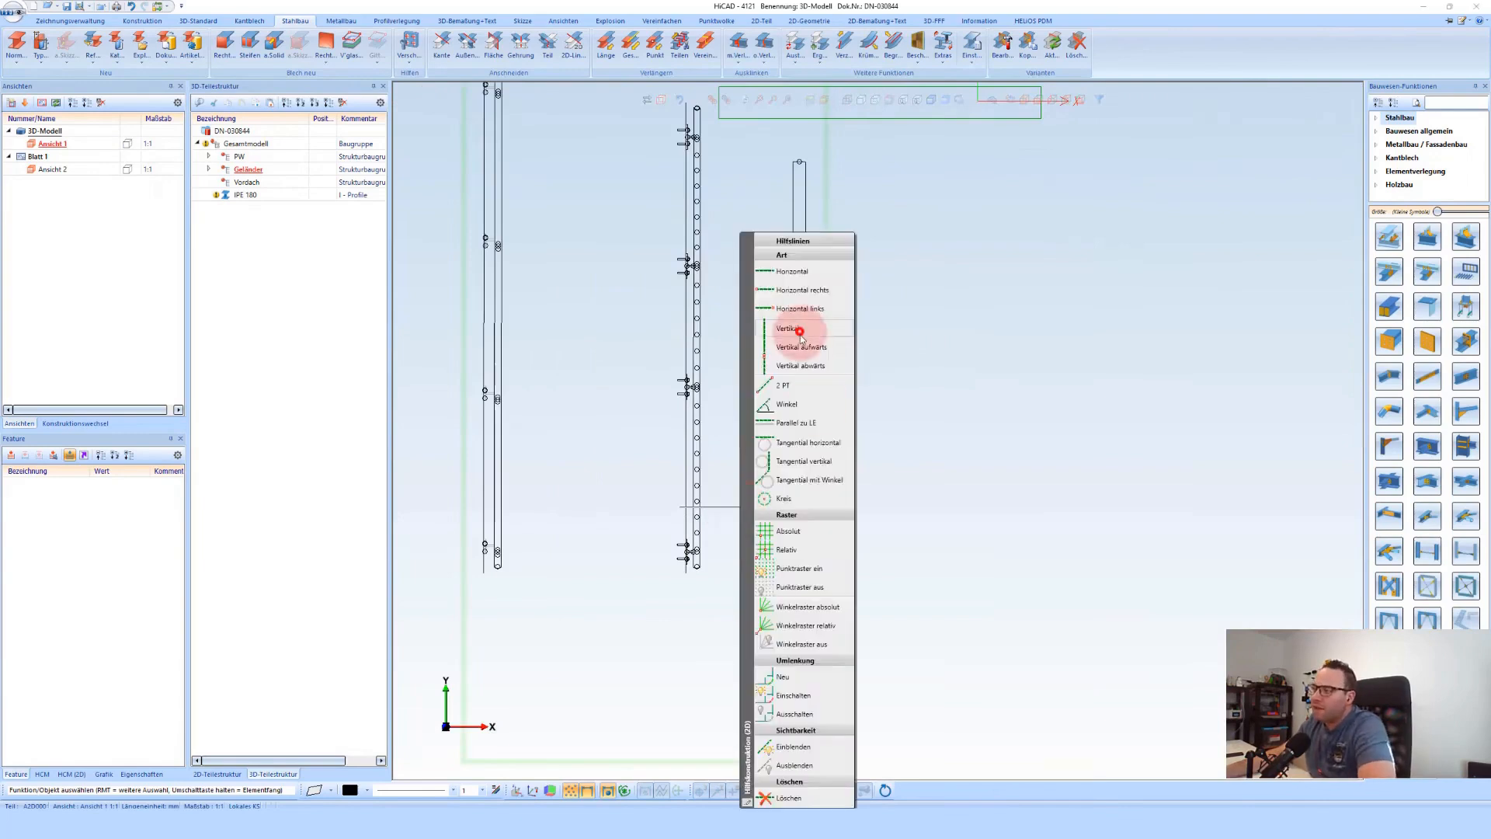
{"action": "left_click", "coordinate": [799, 331]}
{"action": "scroll", "coordinate": [694, 567], "scroll_direction": "up", "scroll_amount": 6}
{"action": "scroll", "coordinate": [715, 561], "scroll_direction": "up", "scroll_amount": 3}
{"action": "left_click", "coordinate": [707, 566]}
{"action": "scroll", "coordinate": [752, 529], "scroll_direction": "down", "scroll_amount": 8}
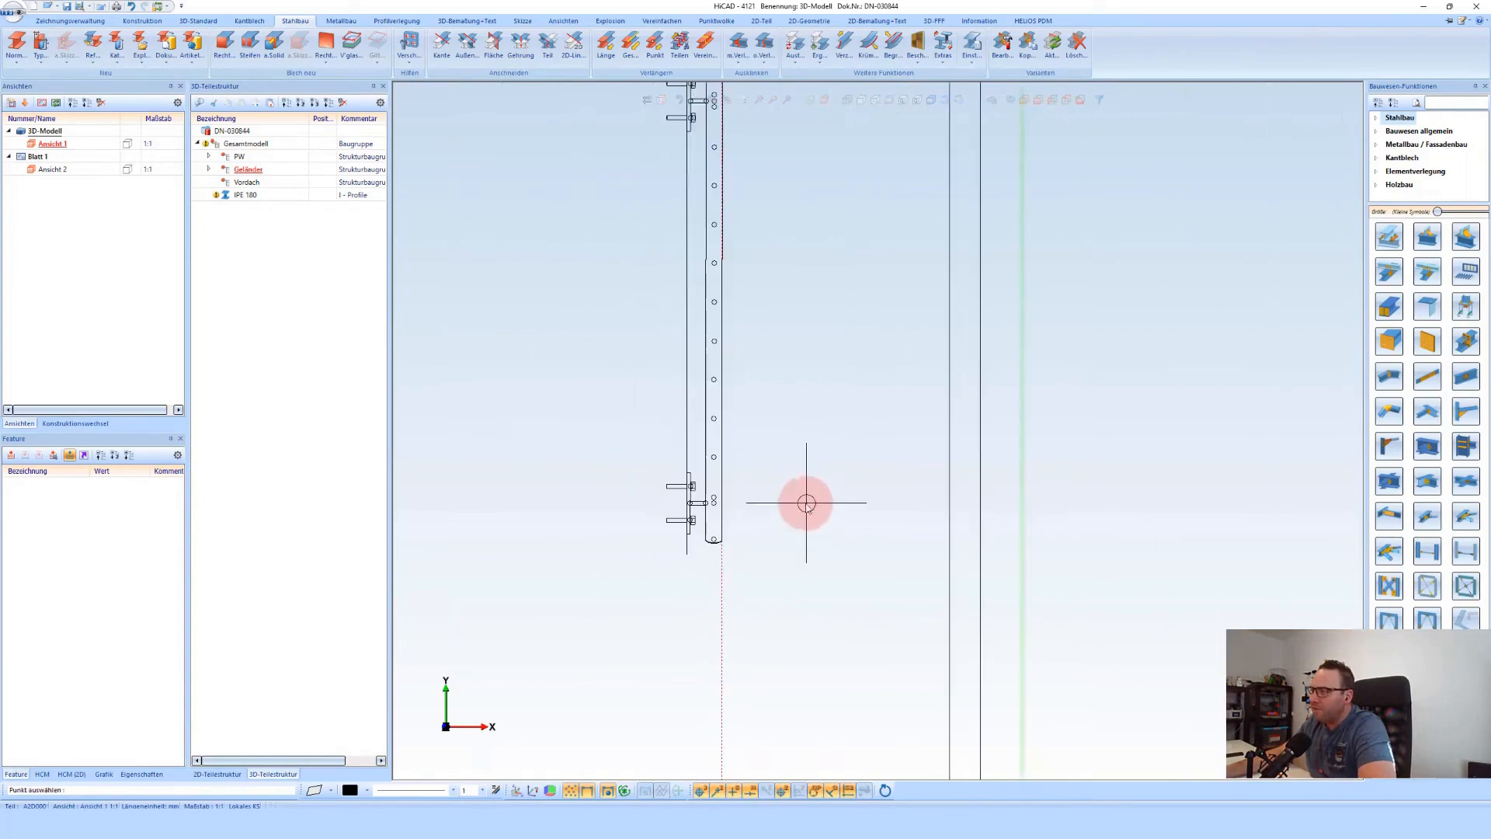
{"action": "middle_click", "coordinate": [796, 424]}
Move the IPE 180 beam horizontally towards the railing guide line, reducing the picked distance by 200 mm
{"action": "right_click", "coordinate": [864, 411]}
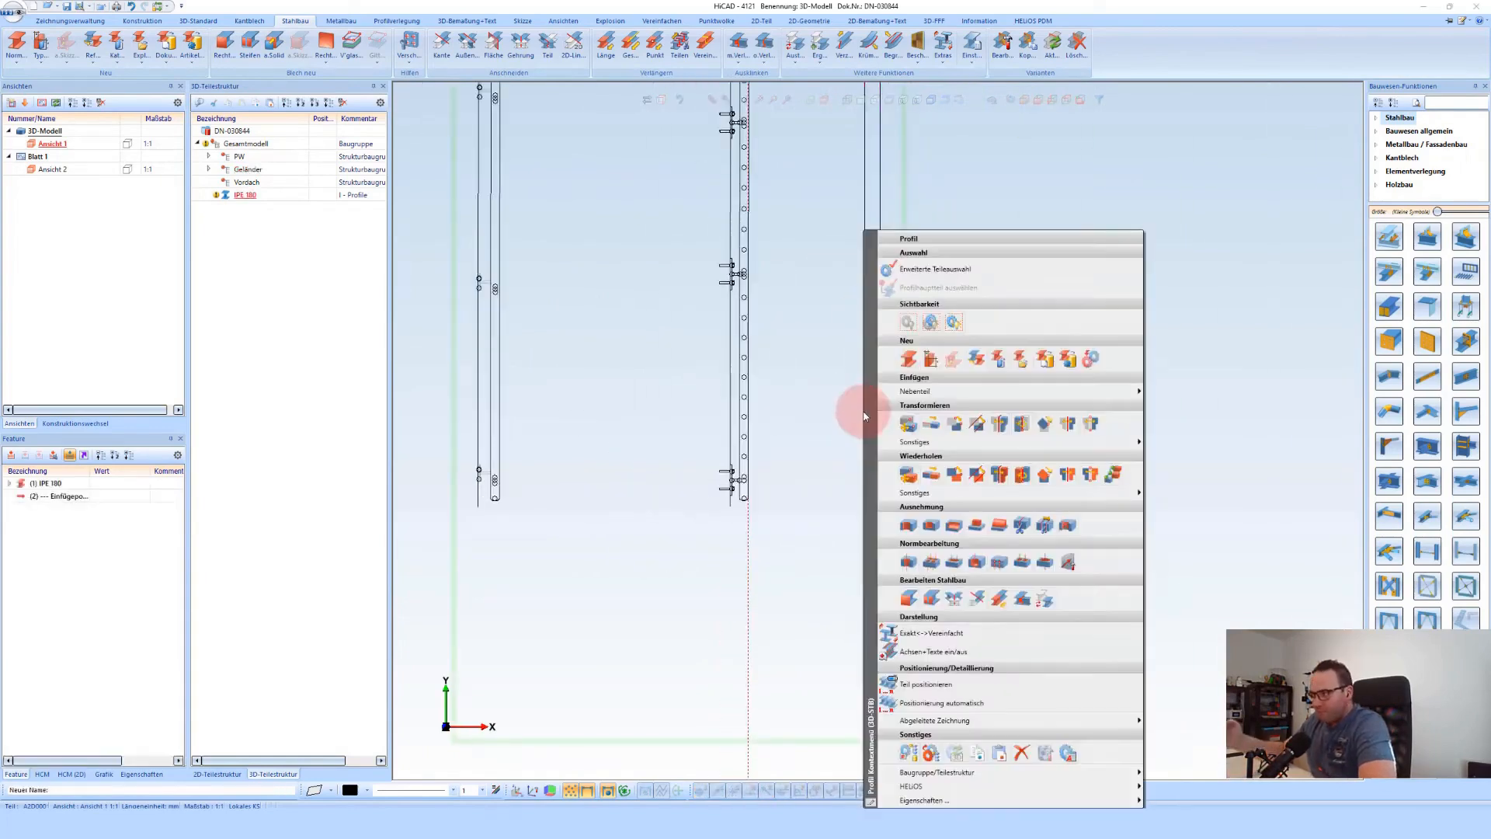
{"action": "left_click", "coordinate": [978, 423]}
{"action": "left_click", "coordinate": [862, 524]}
{"action": "left_click", "coordinate": [748, 557]}
{"action": "left_click", "coordinate": [242, 215]}
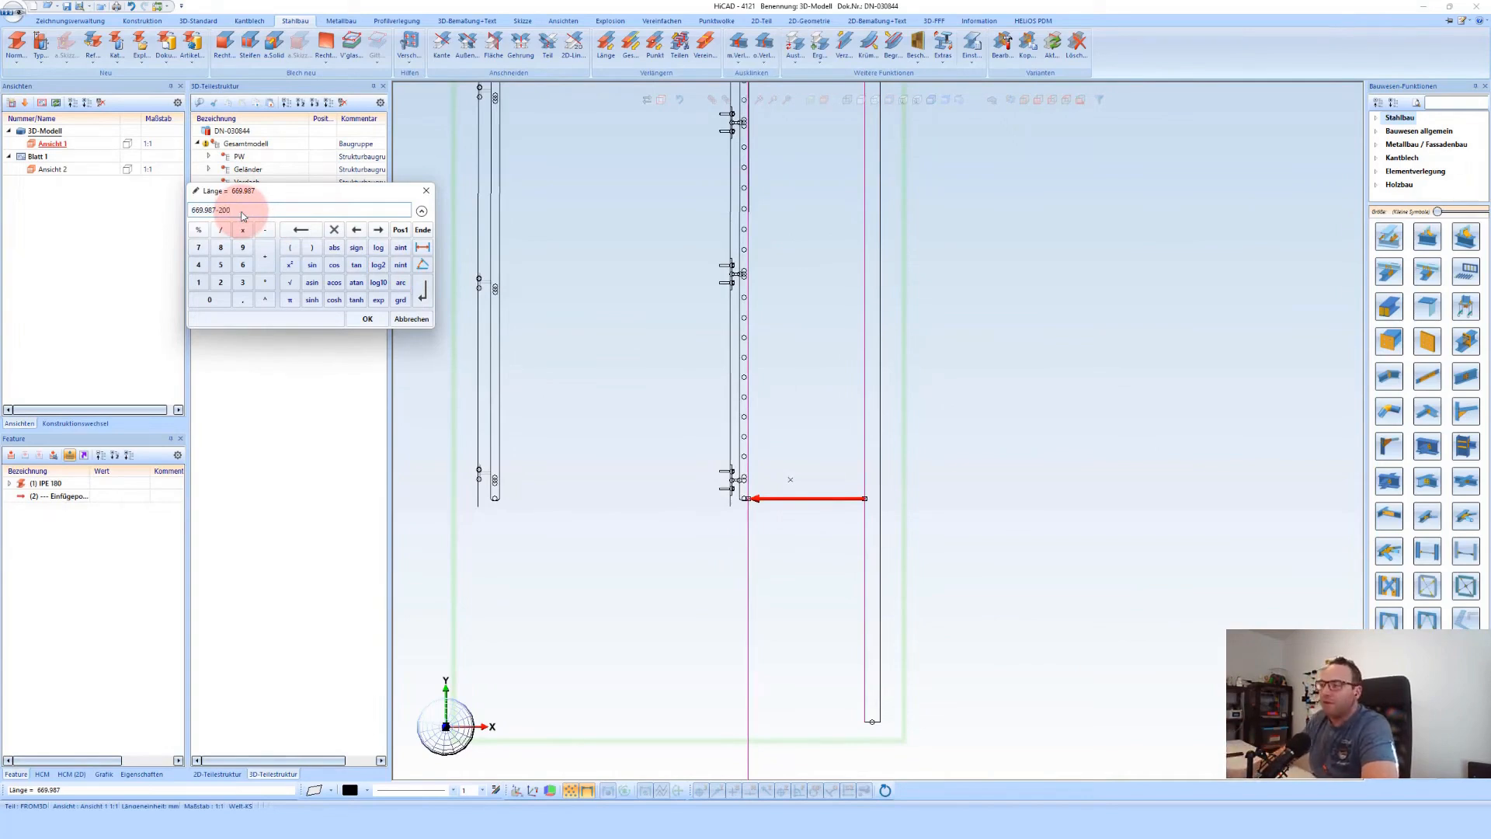
{"action": "type", "text": "-200"}
{"action": "key", "text": "Return"}
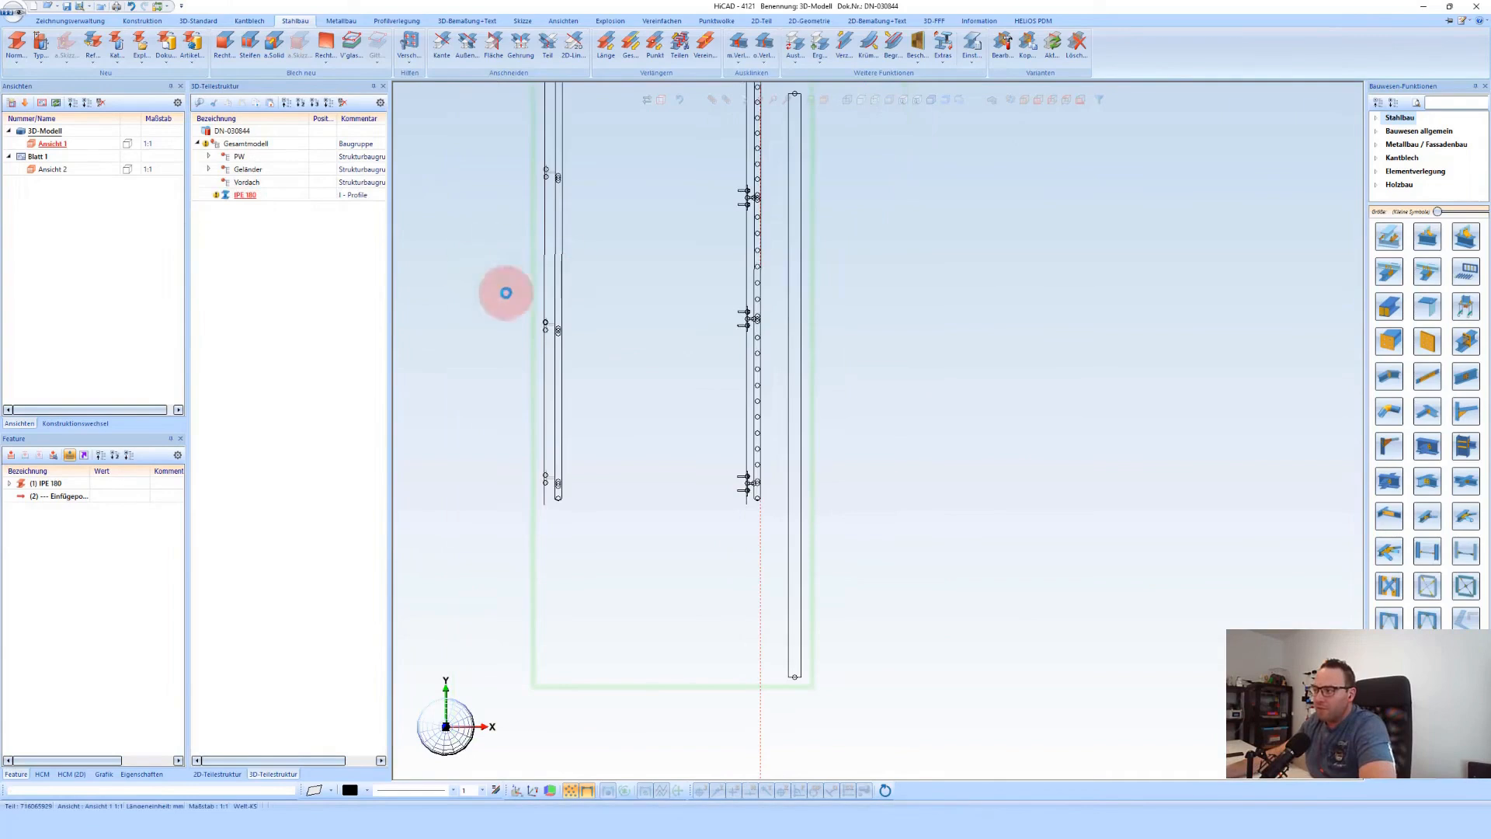
Delete the vertical guide line and restore the shaded display with the point cloud
{"action": "left_click", "coordinate": [781, 538]}
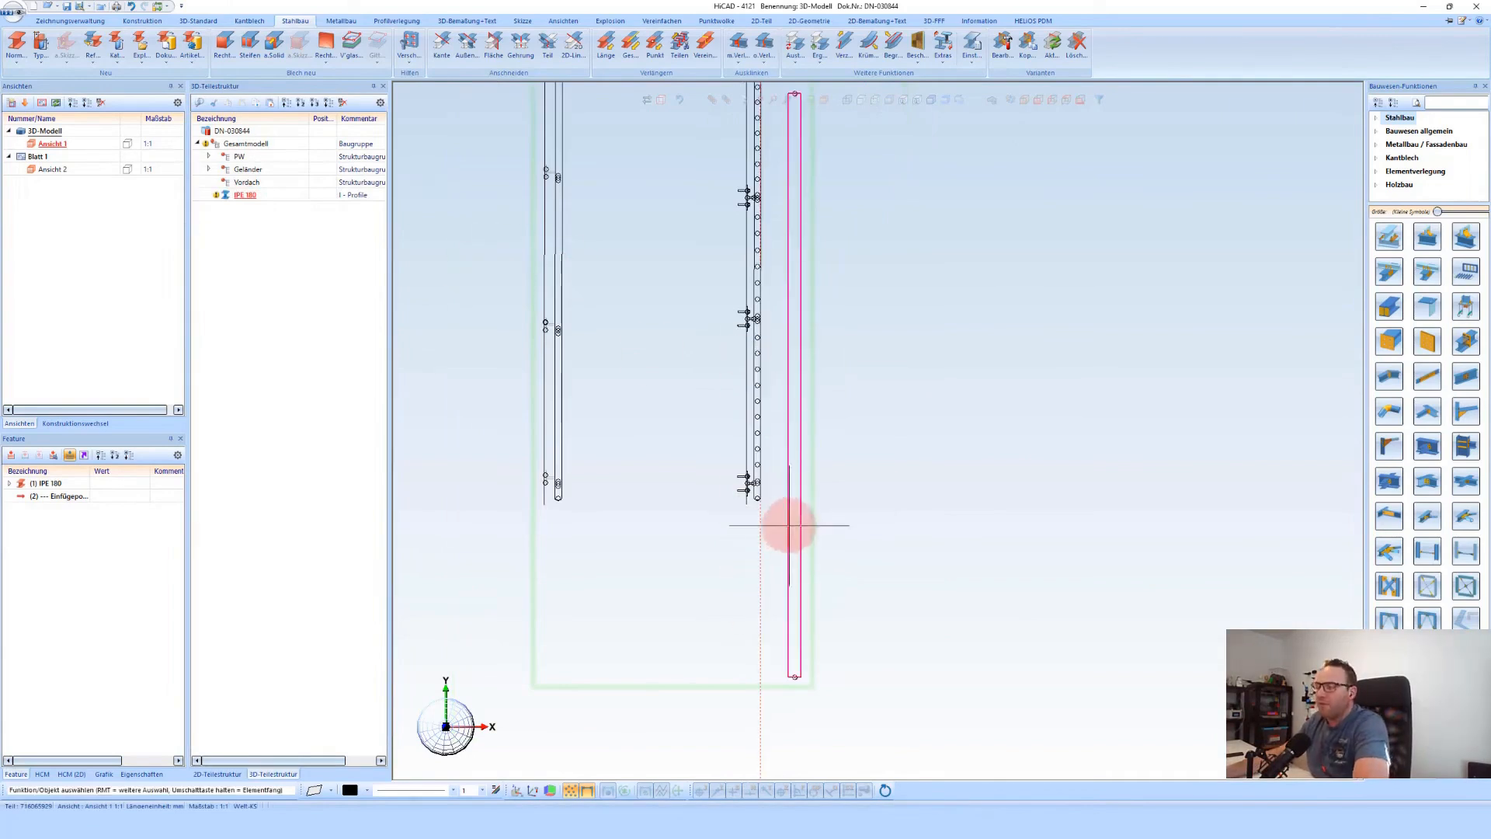
{"action": "right_click", "coordinate": [789, 525]}
{"action": "left_click", "coordinate": [858, 792]}
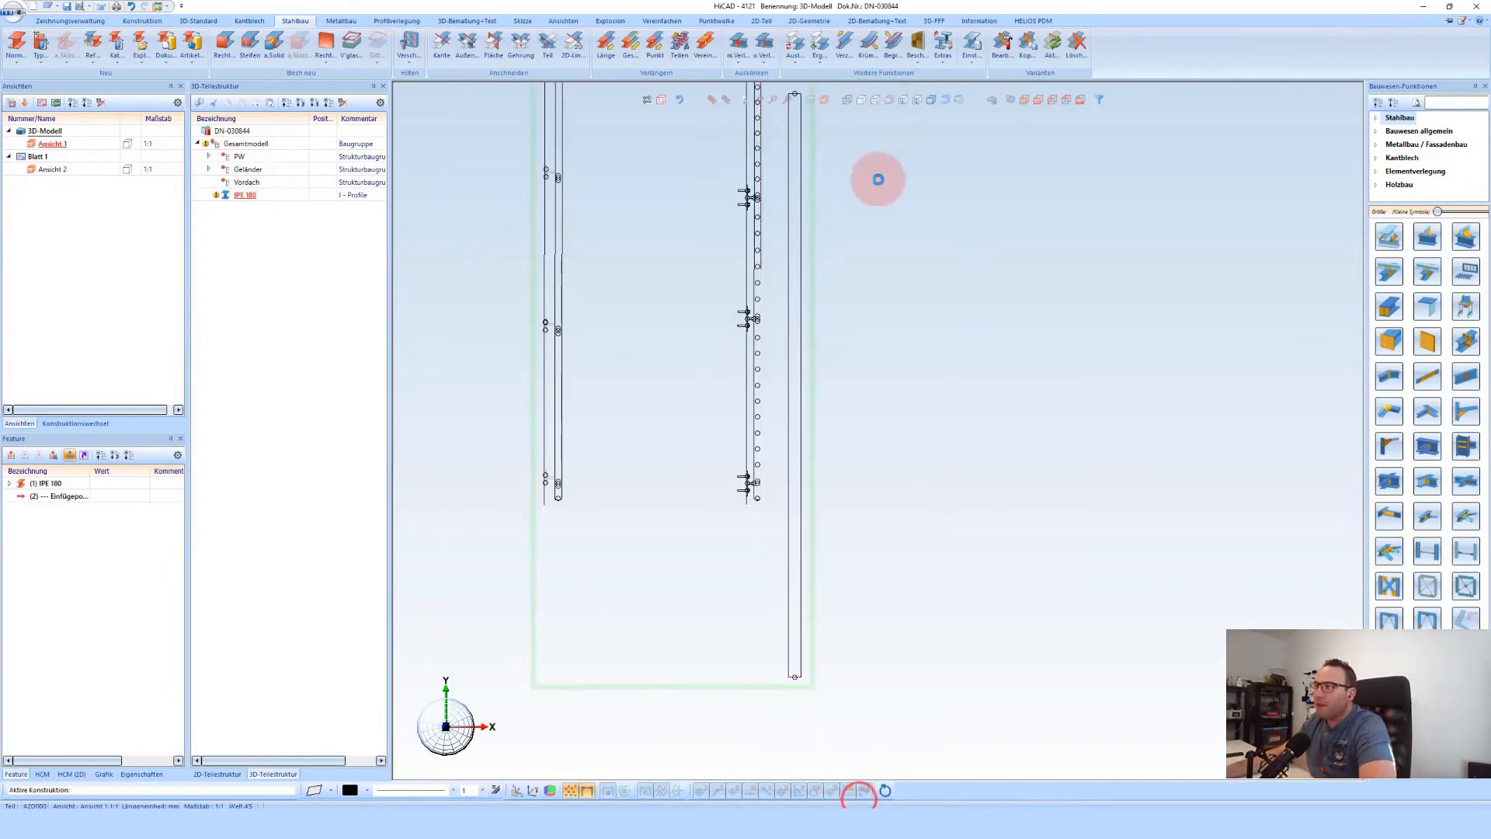
{"action": "left_click", "coordinate": [932, 101]}
{"action": "left_click", "coordinate": [1024, 100]}
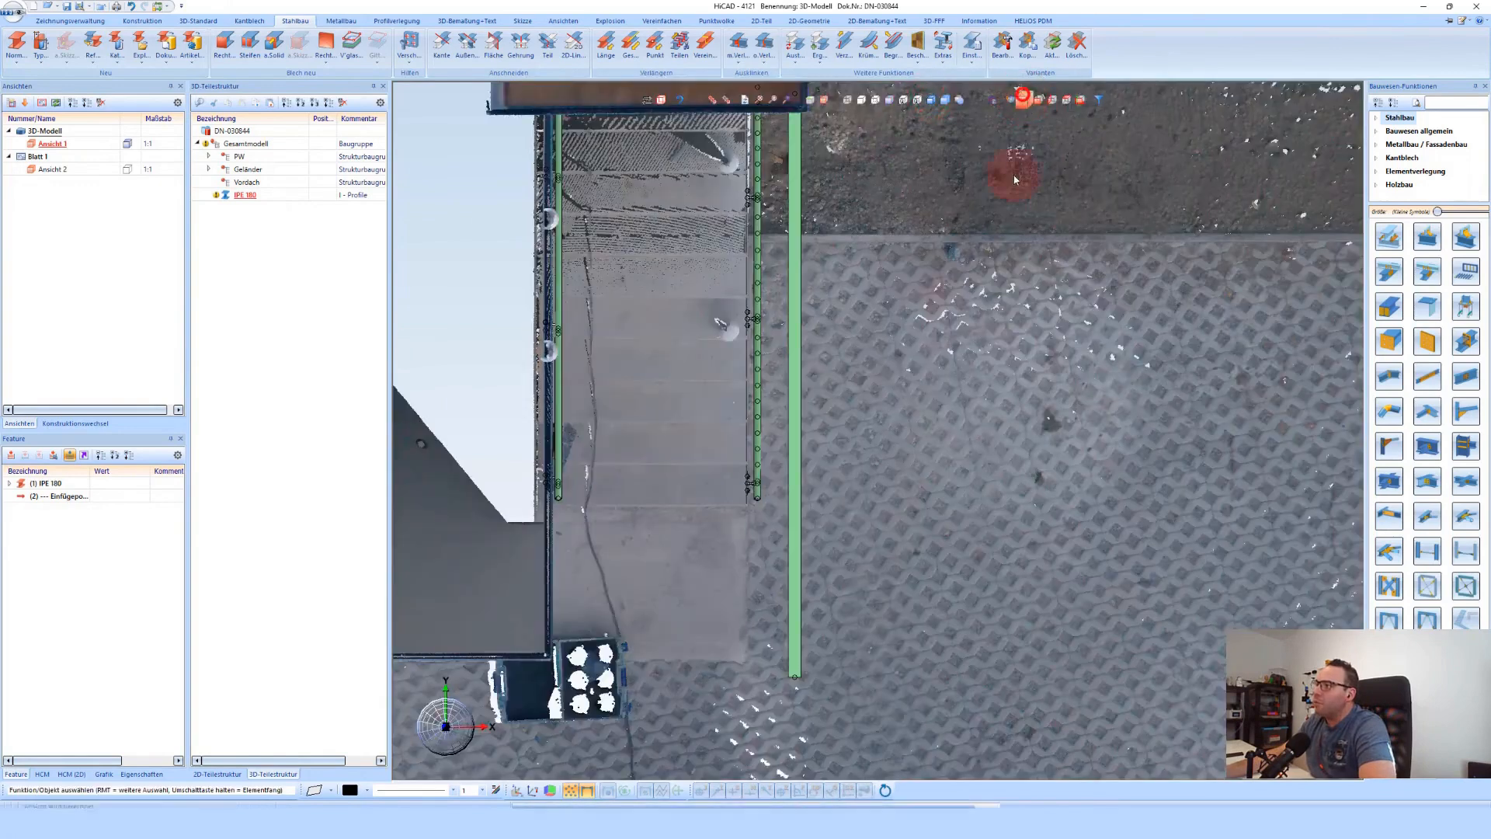
Move the IPE 180 beam down by 250 mm along the vertical edge of its web
{"action": "scroll", "coordinate": [738, 412], "scroll_direction": "up", "scroll_amount": 5}
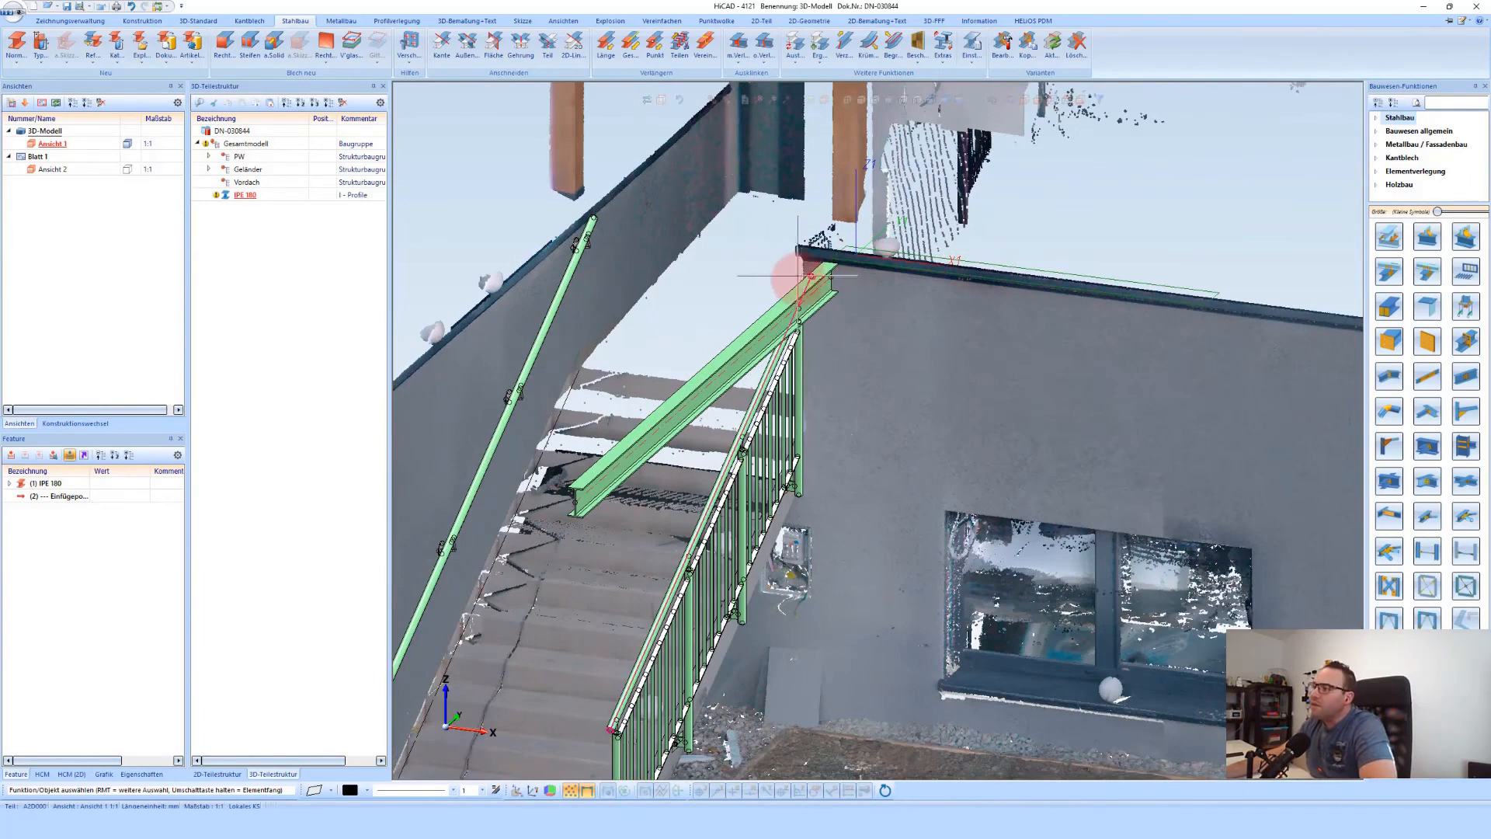
{"action": "right_click", "coordinate": [822, 295]}
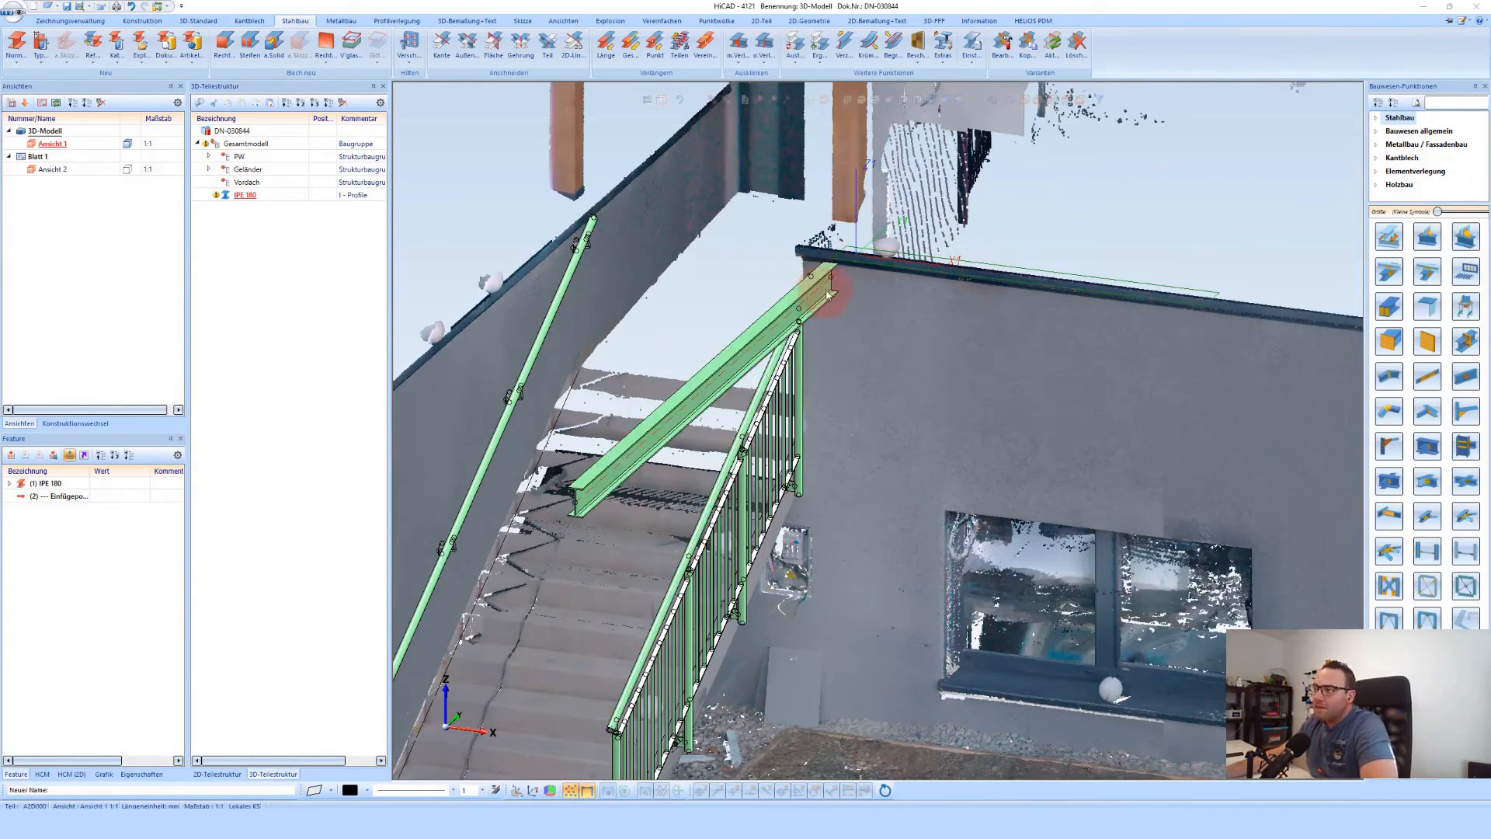
{"action": "left_click", "coordinate": [901, 423]}
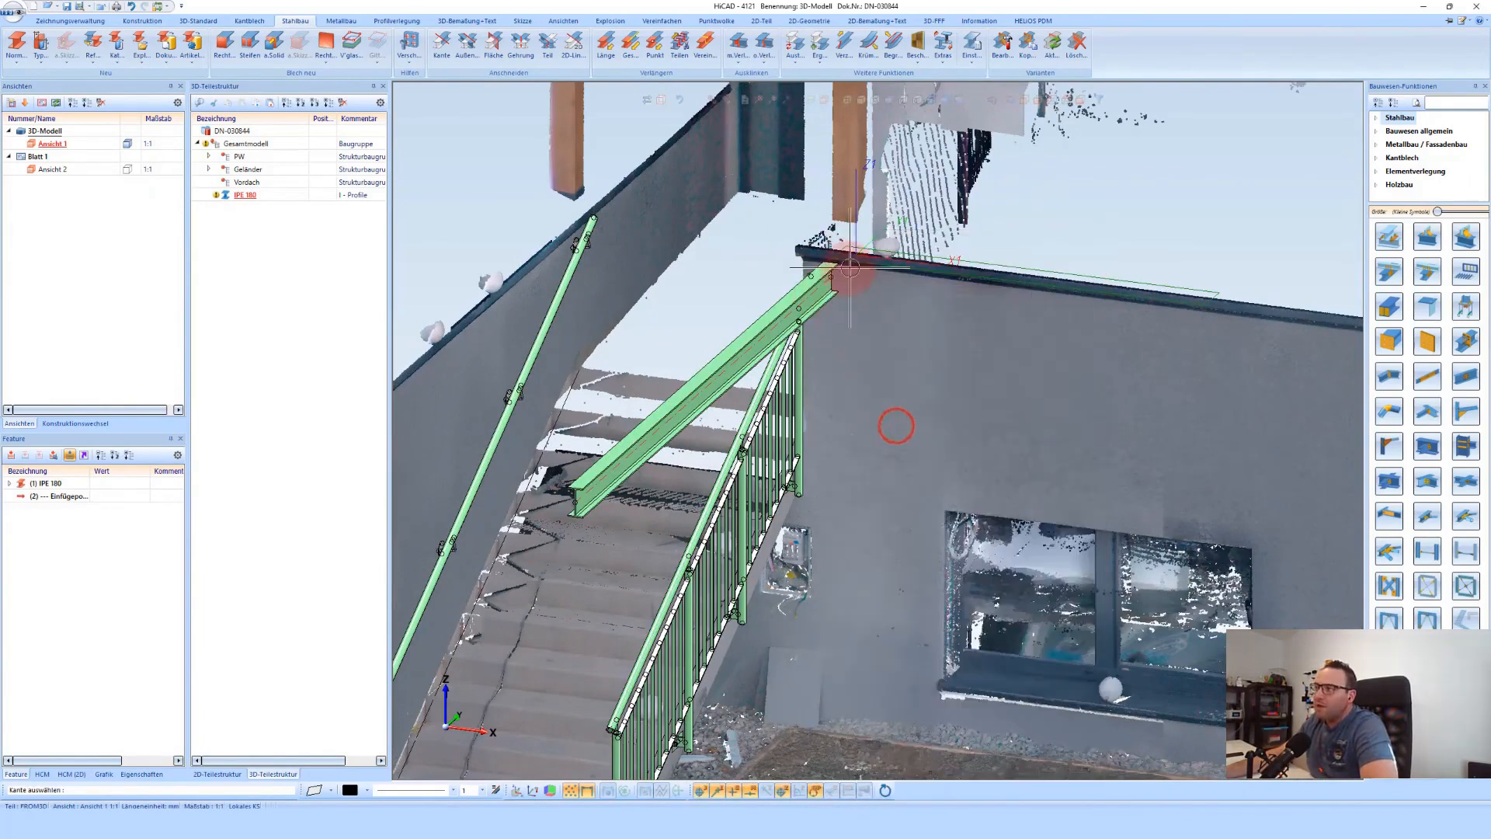
{"action": "scroll", "coordinate": [822, 273], "scroll_direction": "up", "scroll_amount": 5}
{"action": "left_click", "coordinate": [820, 272]}
{"action": "left_click", "coordinate": [821, 273]}
{"action": "right_click", "coordinate": [821, 283]}
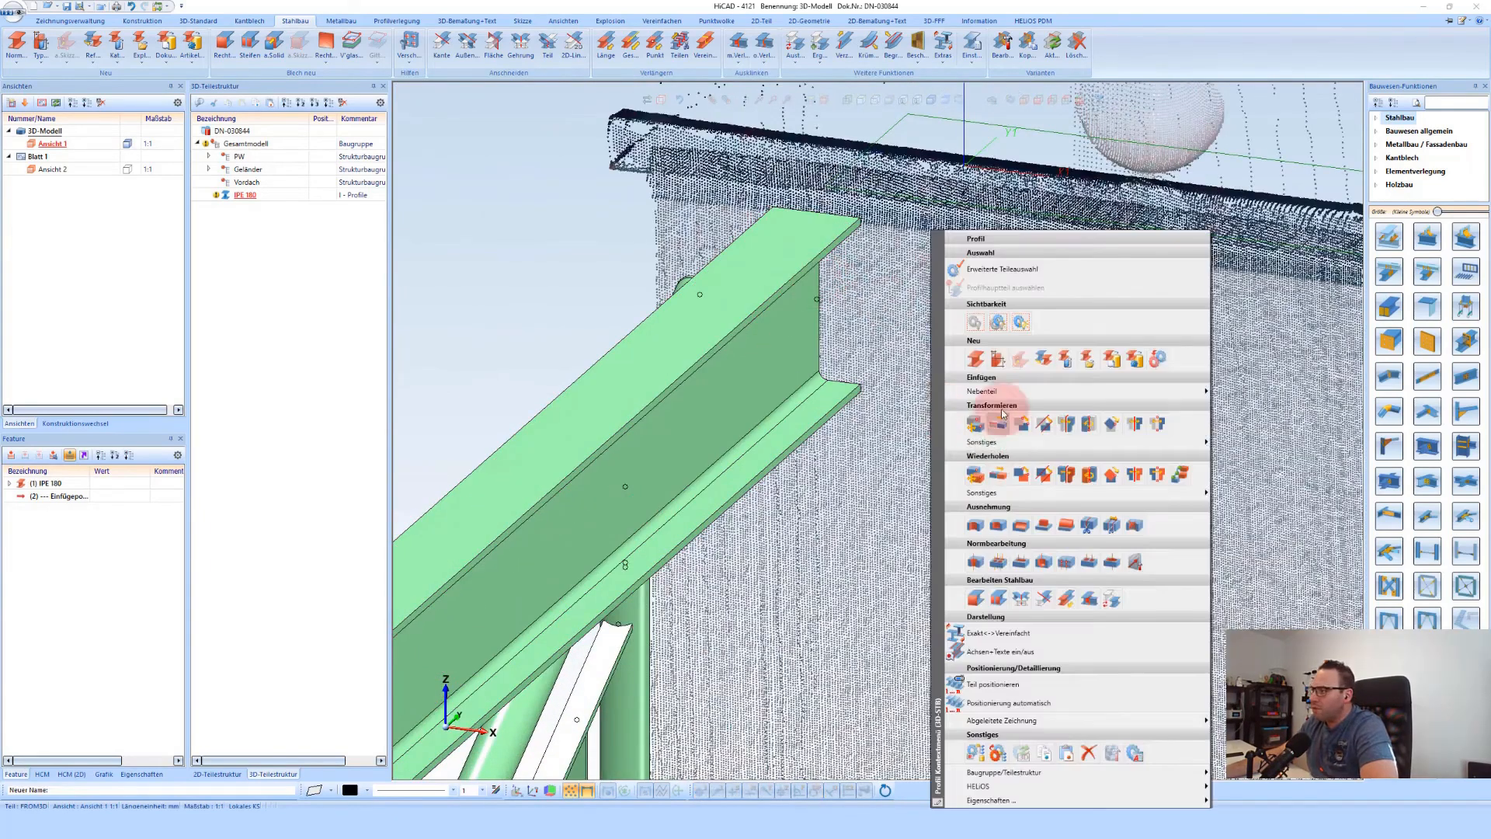
{"action": "left_click", "coordinate": [999, 423]}
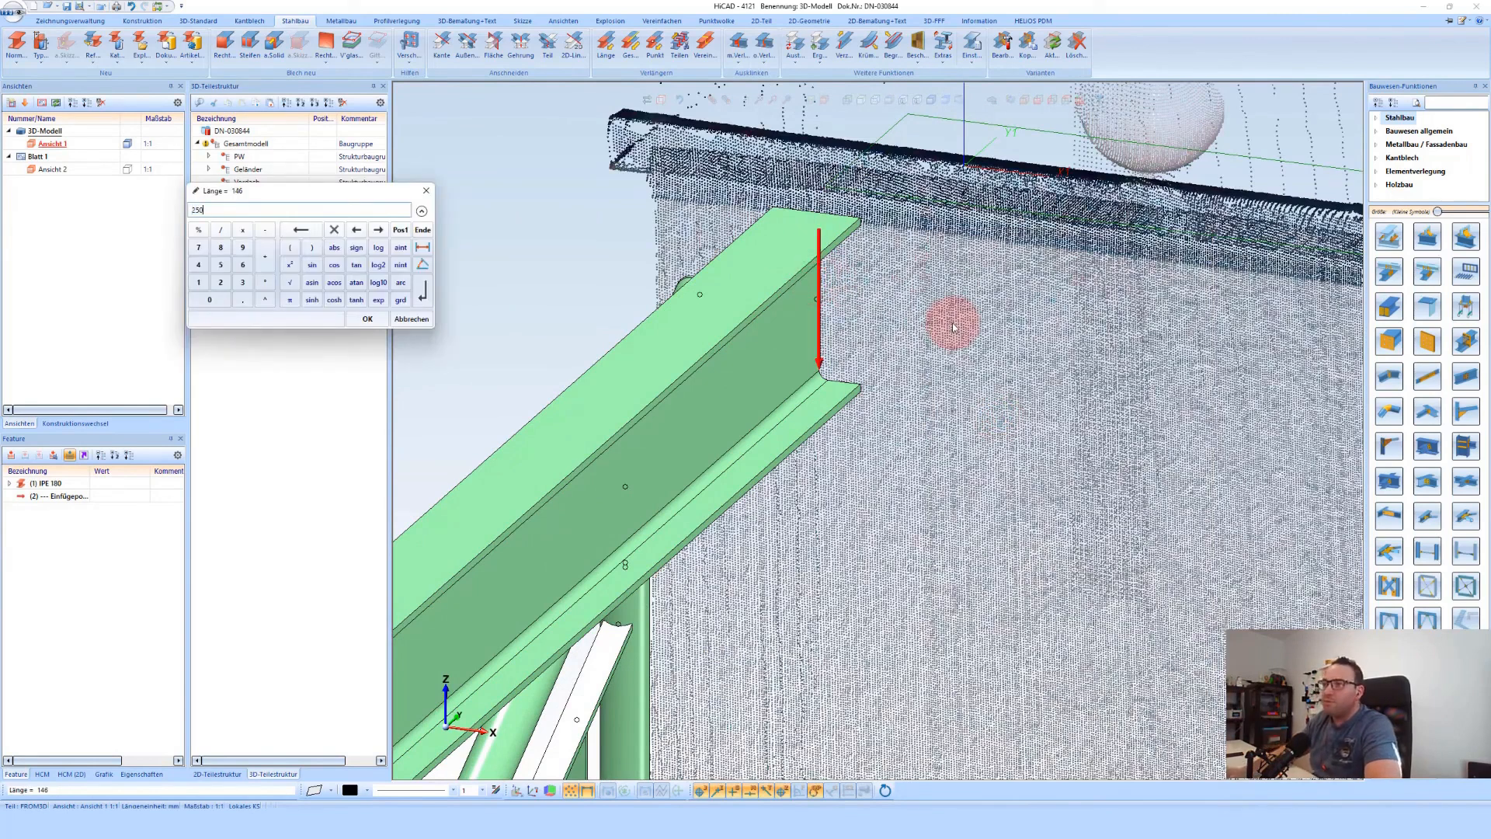
{"action": "key", "text": "Return"}
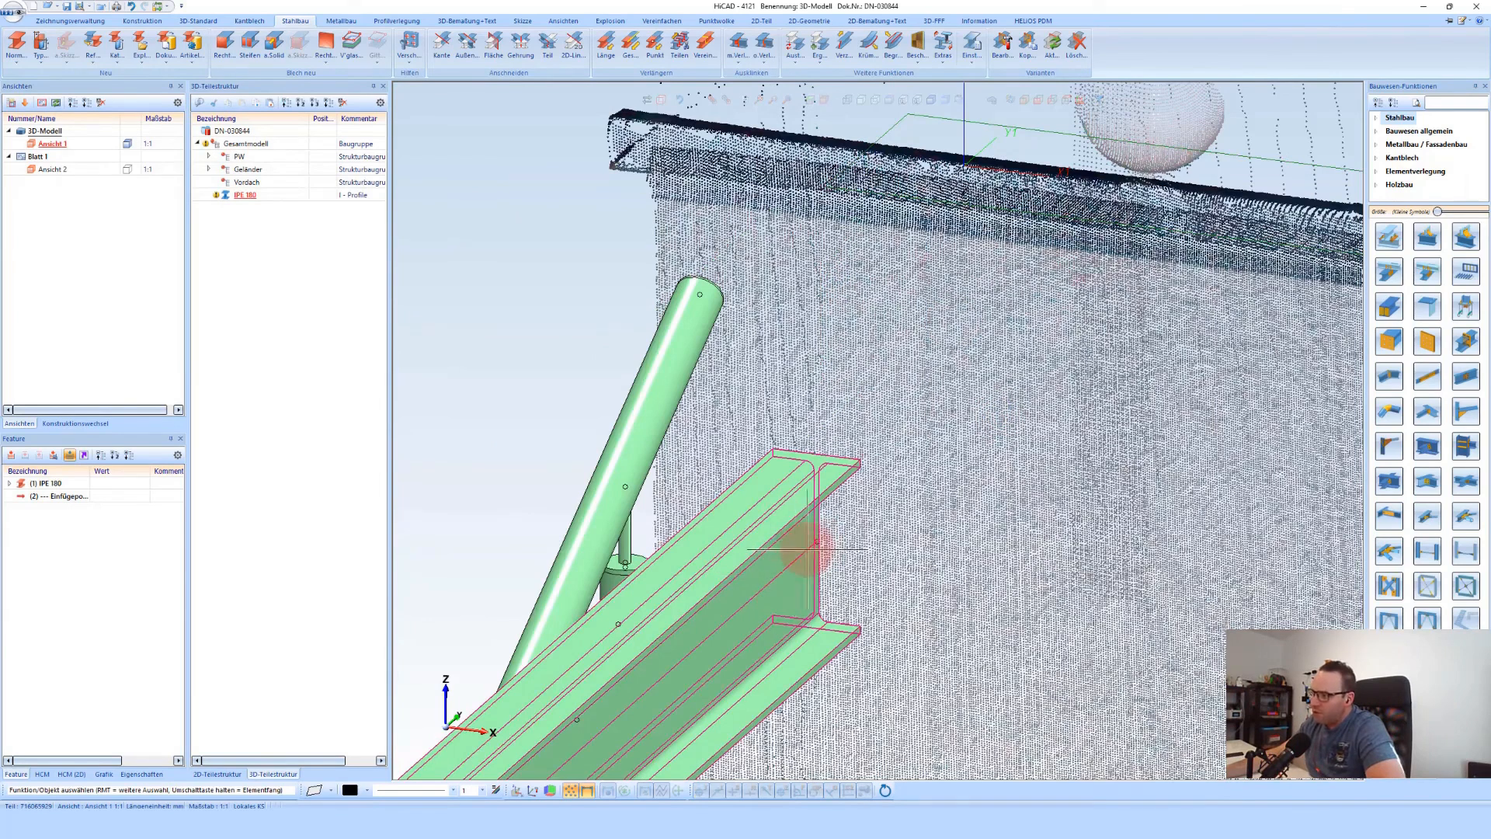
Create a structural assembly named Dach and arrange it under Vordach with the IPE 180 beam inside it
{"action": "scroll", "coordinate": [862, 317], "scroll_direction": "down", "scroll_amount": 3}
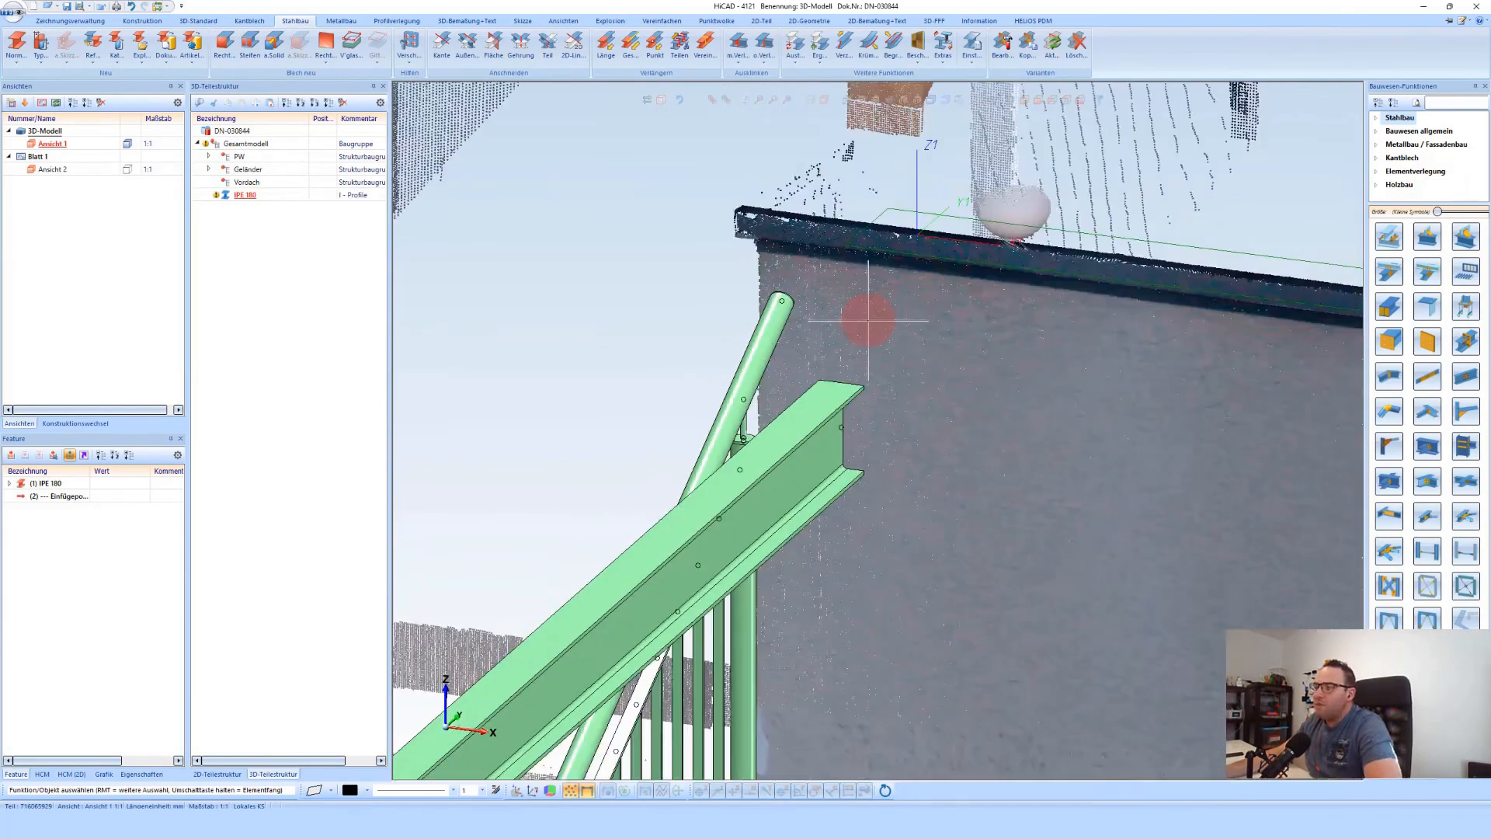
{"action": "scroll", "coordinate": [868, 318], "scroll_direction": "down", "scroll_amount": 5}
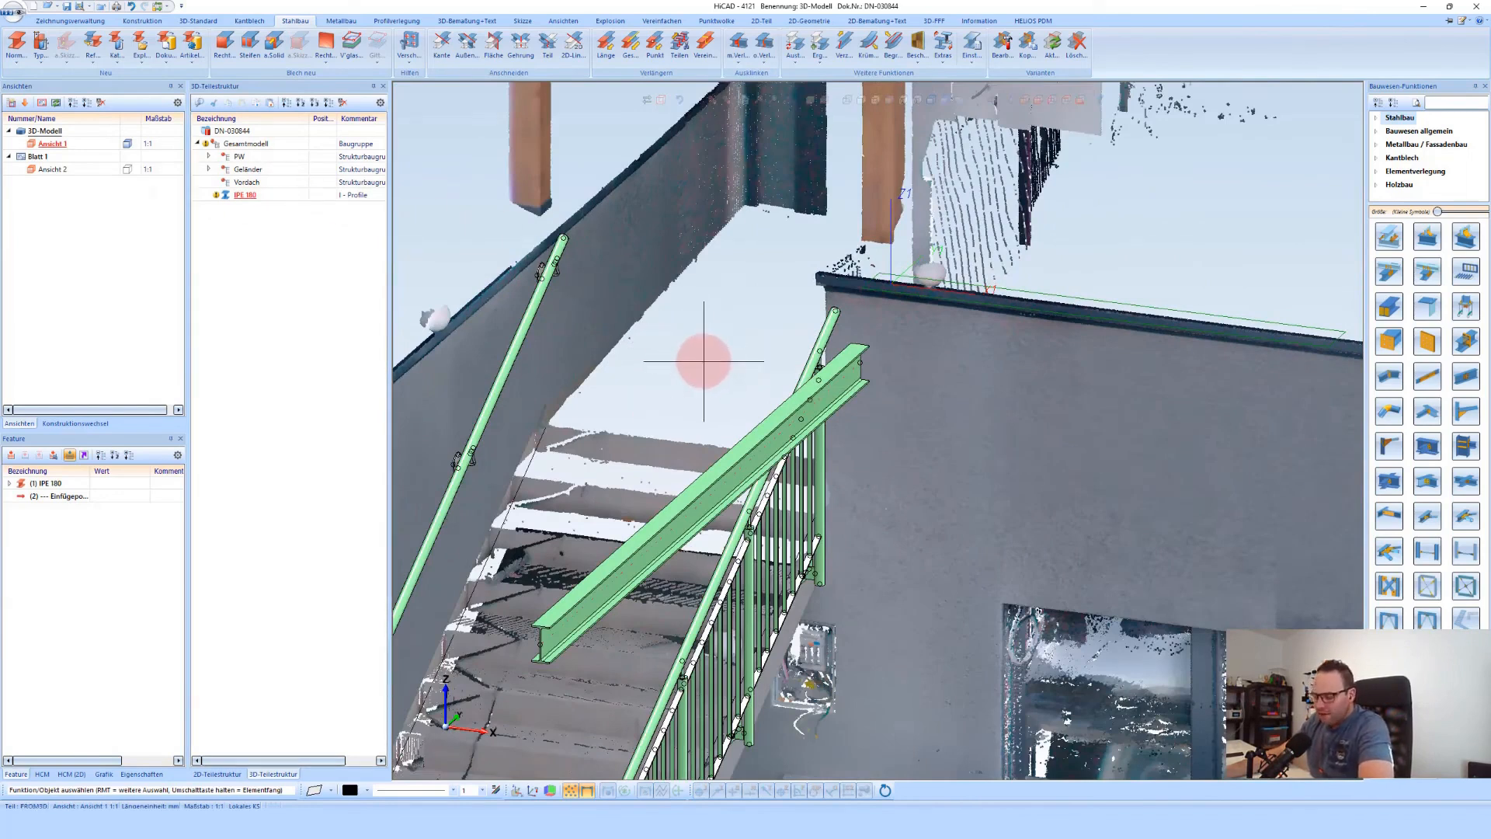
{"action": "double_click", "coordinate": [238, 209]}
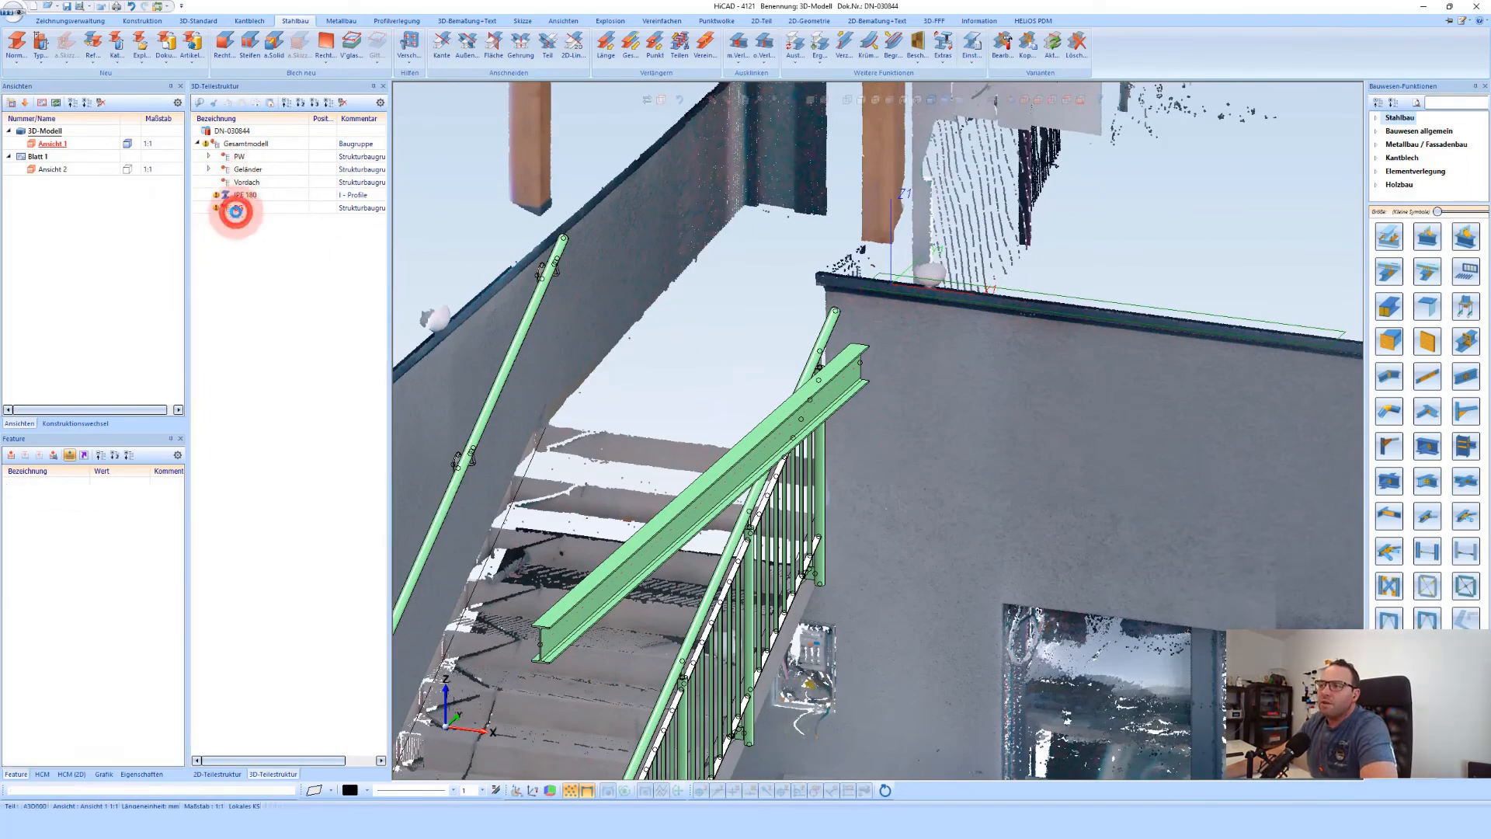
{"action": "type", "text": "Dach"}
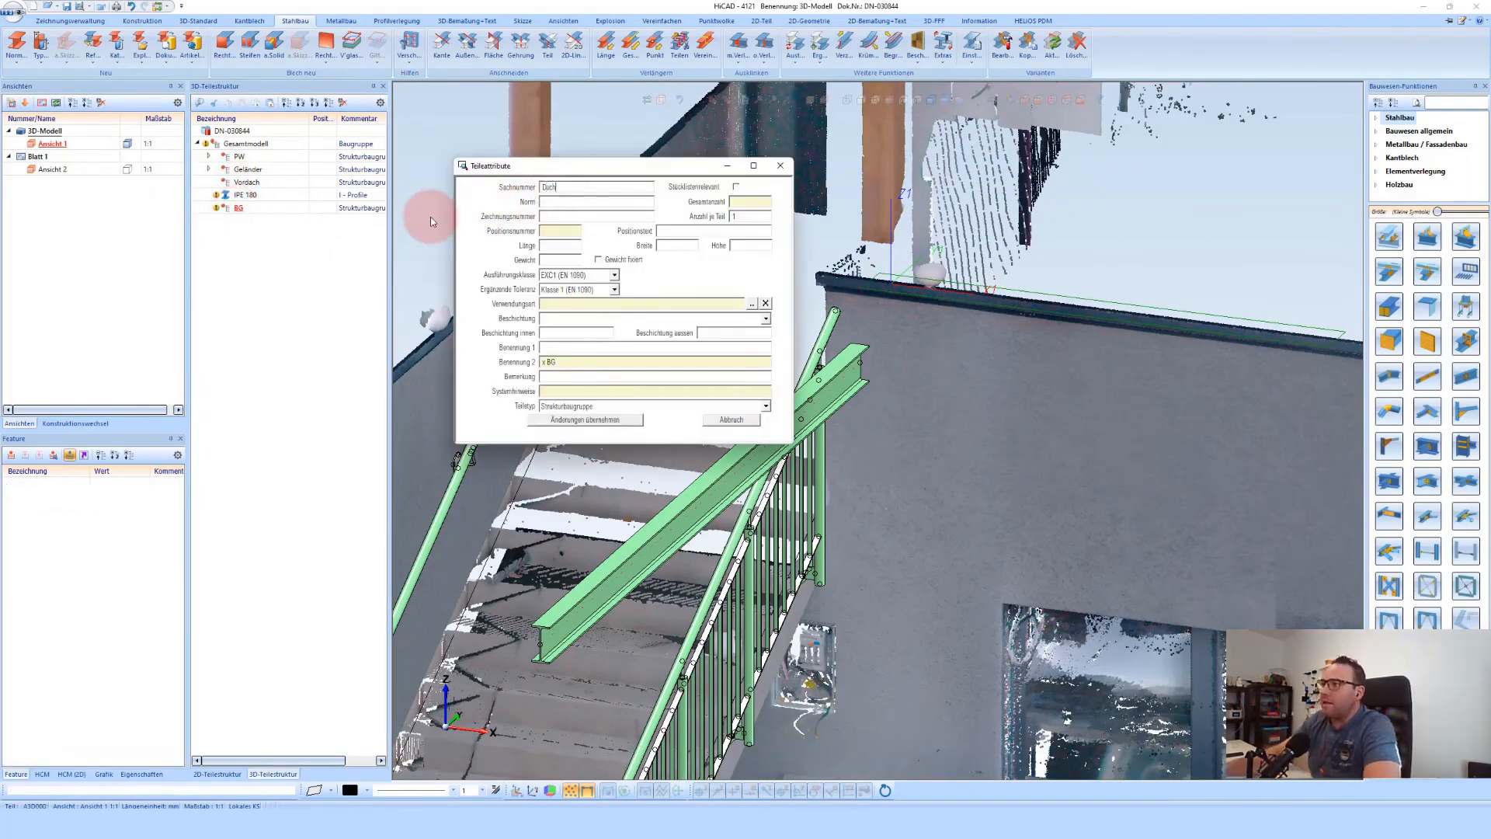
{"action": "left_click", "coordinate": [629, 427]}
{"action": "mouse_move", "coordinate": [242, 208]}
{"action": "left_mouse_down"}
{"action": "mouse_move", "coordinate": [250, 187]}
{"action": "mouse_move", "coordinate": [254, 200]}
{"action": "left_mouse_up"}
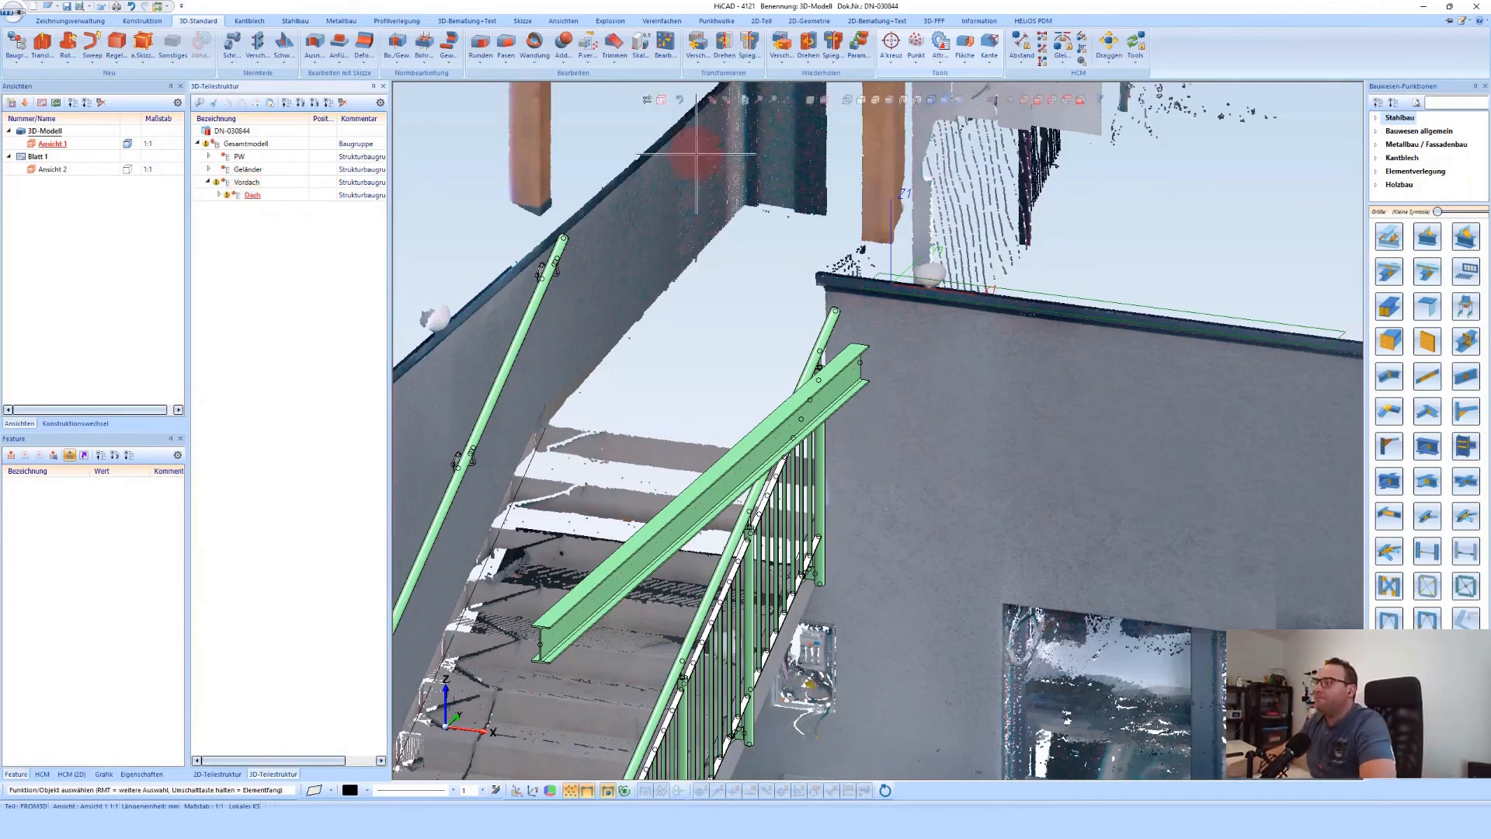
Start a linear pattern of the IPE 180 beam, using its top flange's end edge as the direction along the building wall
{"action": "scroll", "coordinate": [759, 315], "scroll_direction": "down", "scroll_amount": 3}
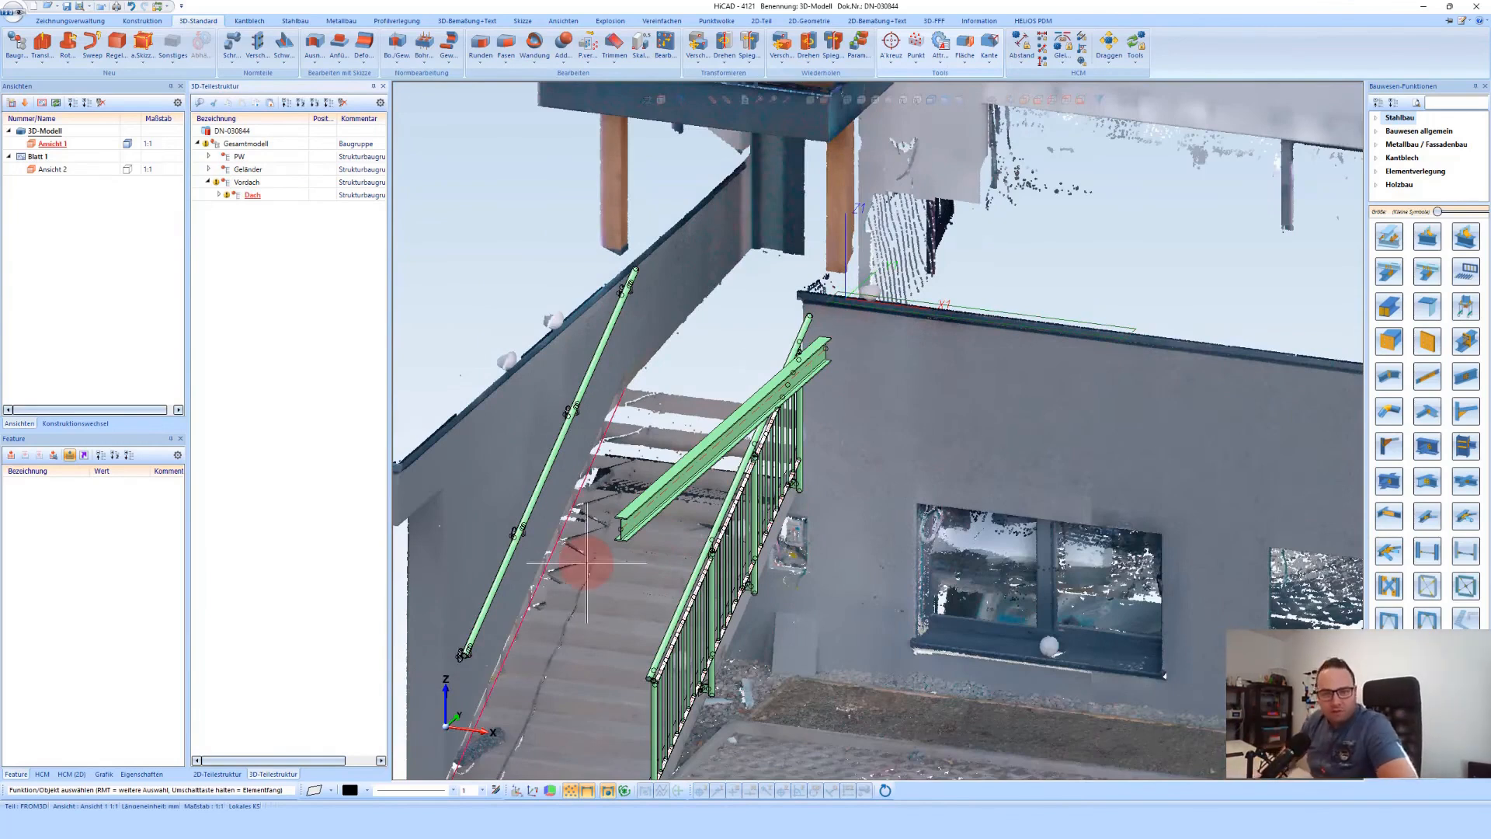
{"action": "left_click", "coordinate": [633, 530]}
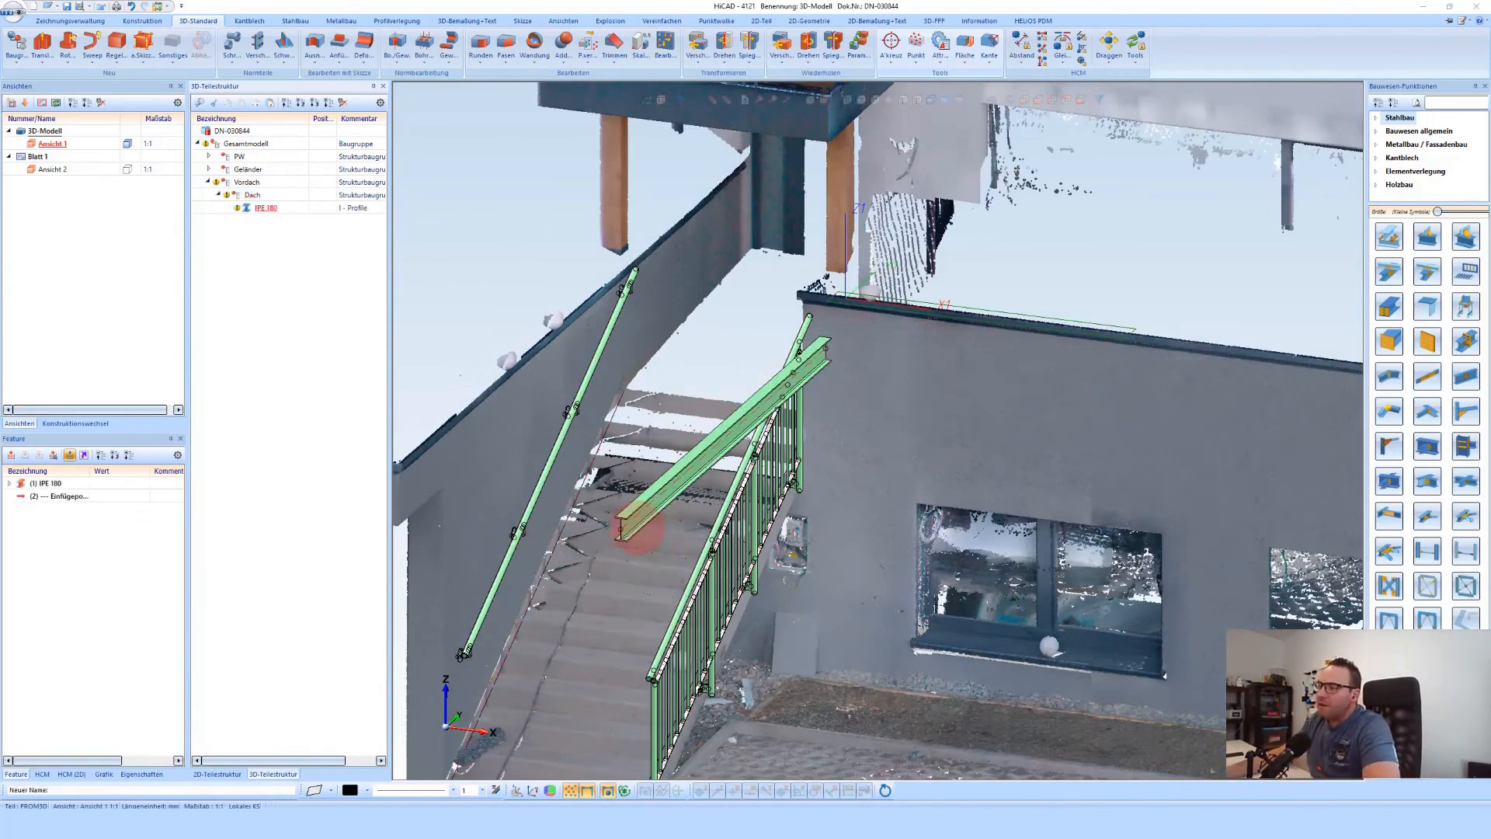
{"action": "right_click", "coordinate": [633, 530]}
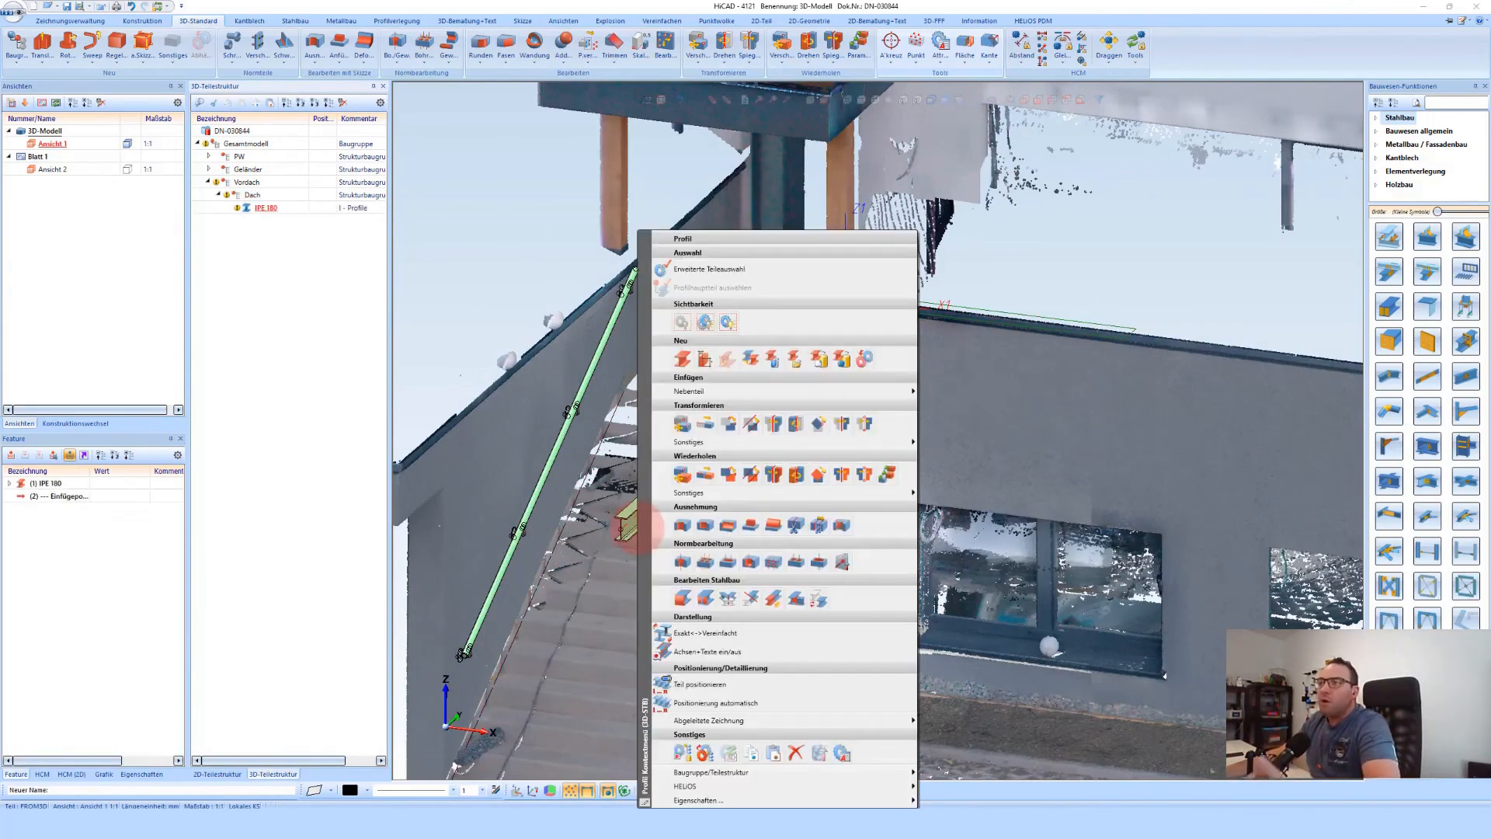
{"action": "left_click", "coordinate": [886, 473]}
{"action": "left_click", "coordinate": [166, 303]}
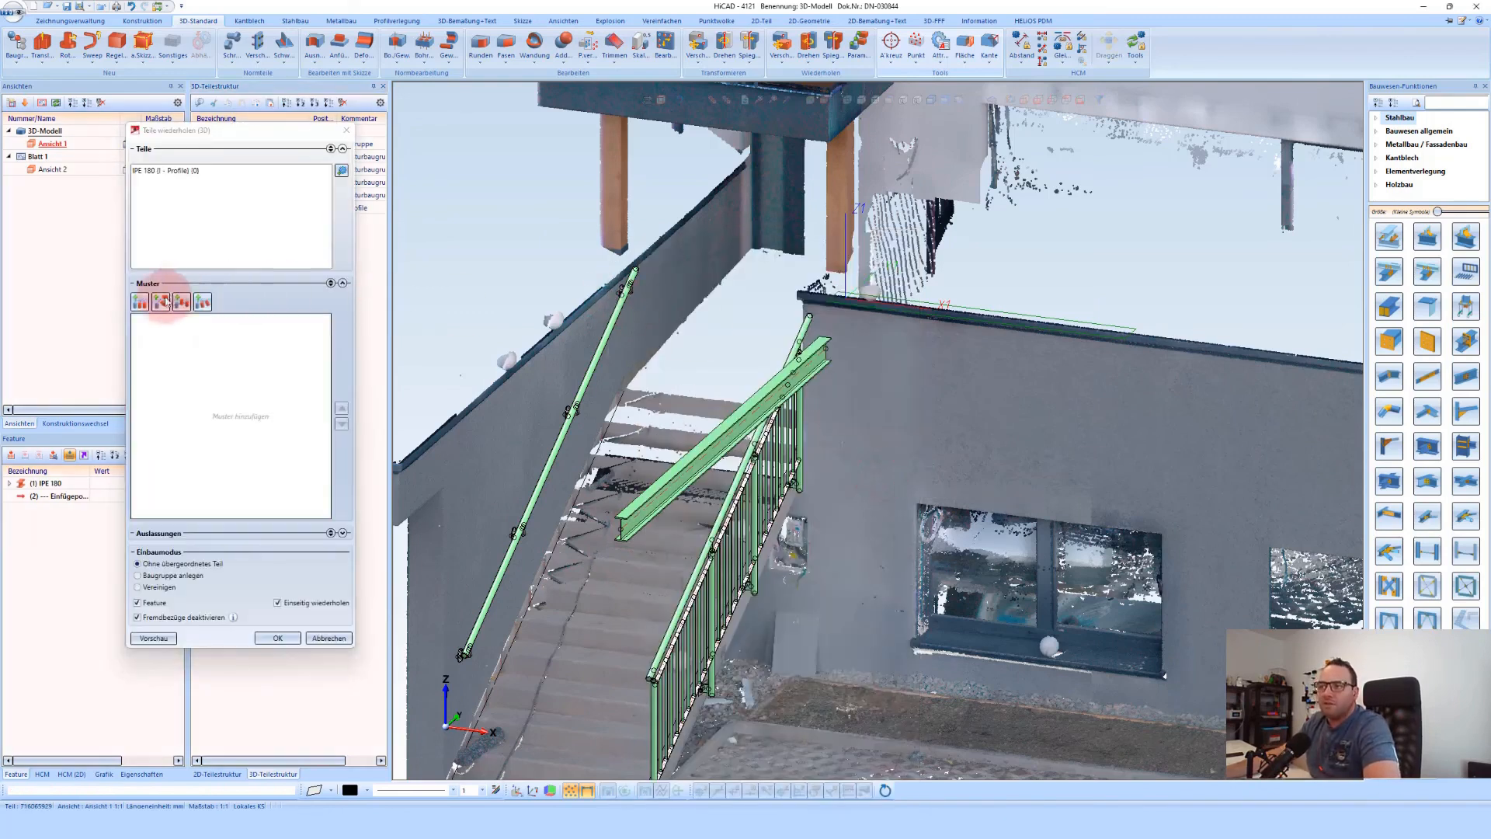
{"action": "left_click", "coordinate": [141, 304]}
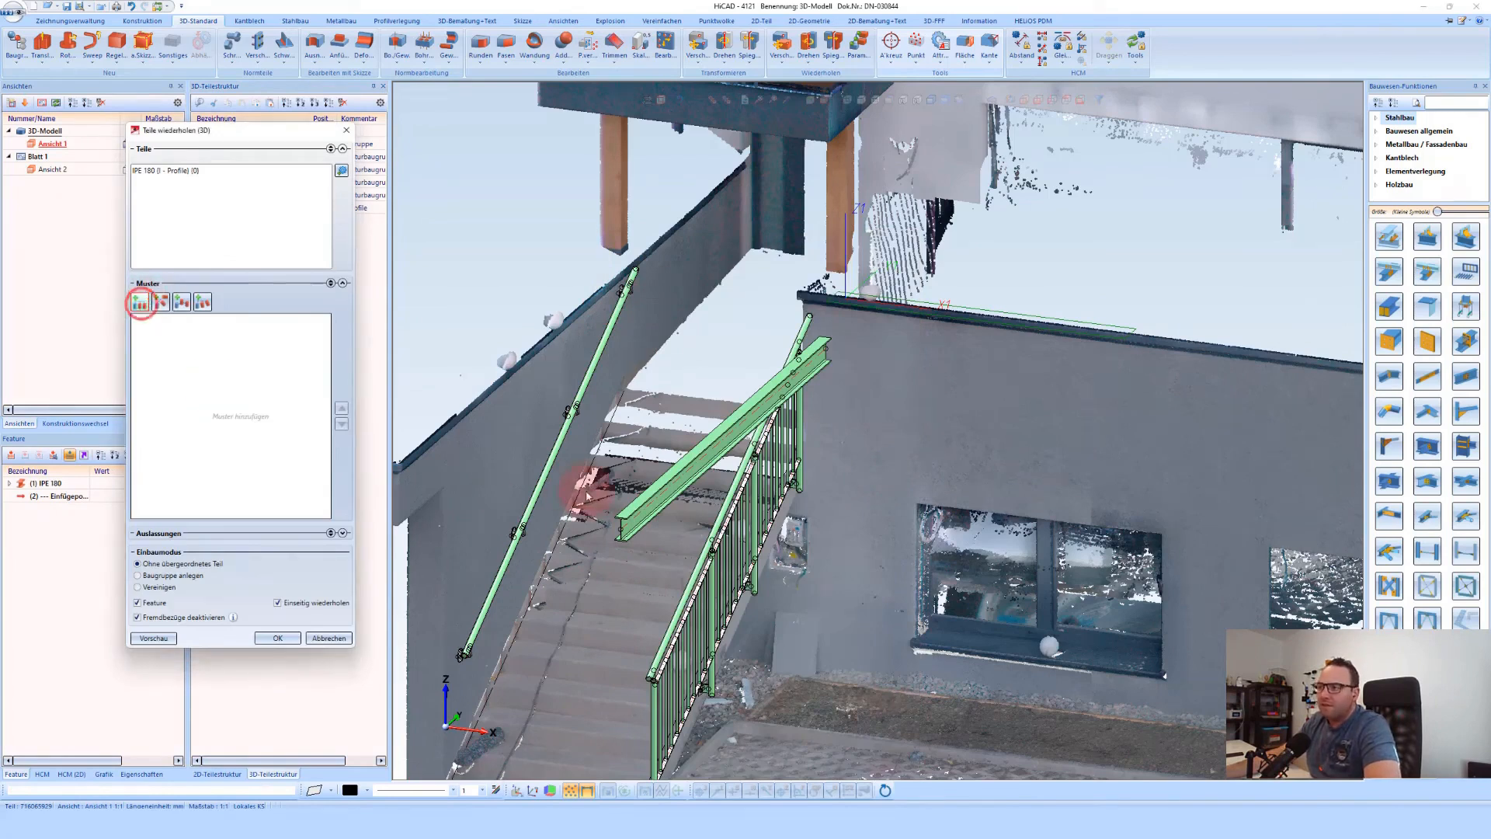
{"action": "scroll", "coordinate": [623, 502], "scroll_direction": "up", "scroll_amount": 10}
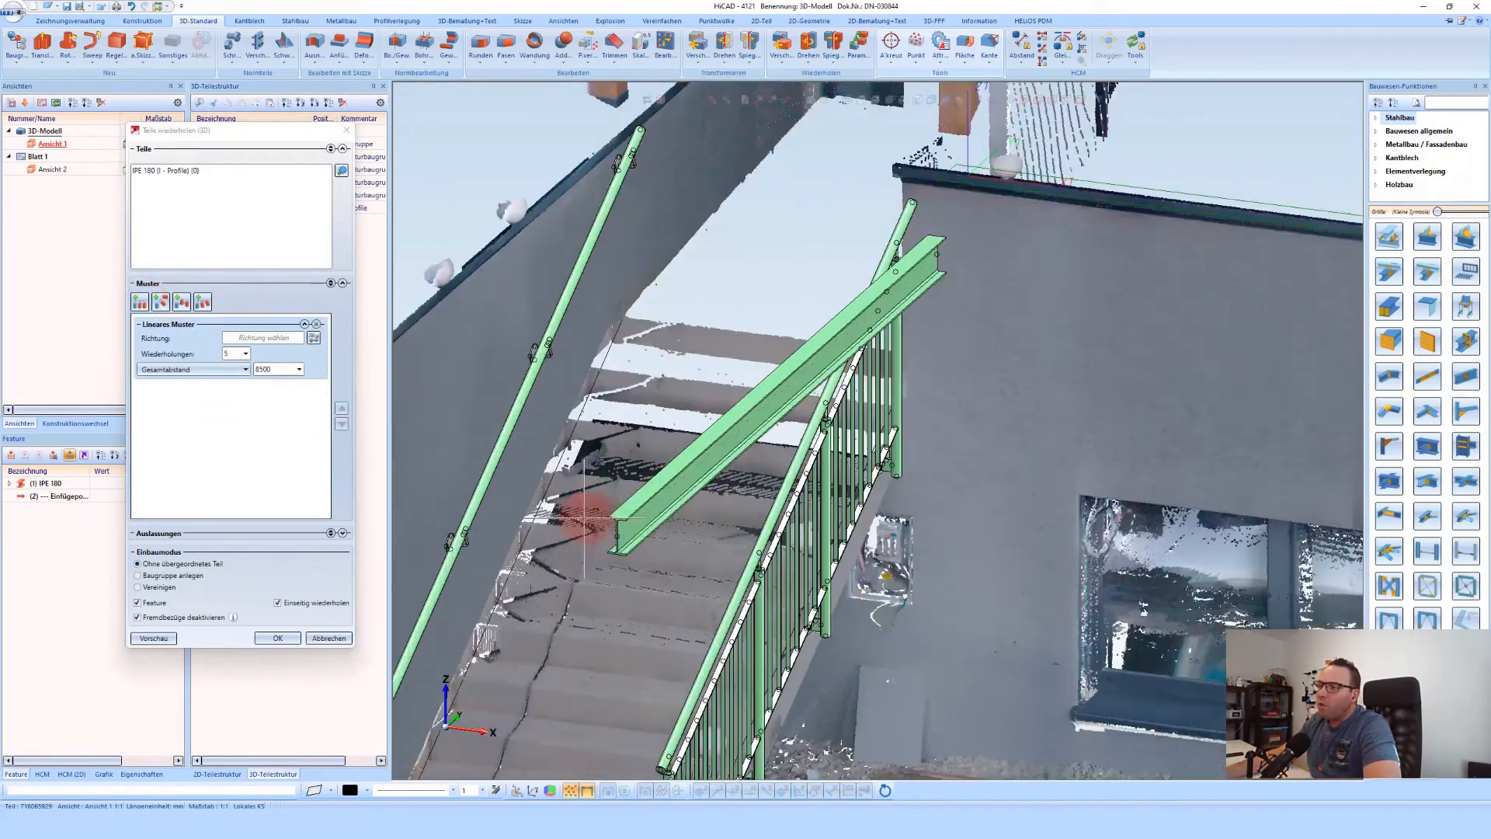
{"action": "scroll", "coordinate": [607, 498], "scroll_direction": "up", "scroll_amount": 6}
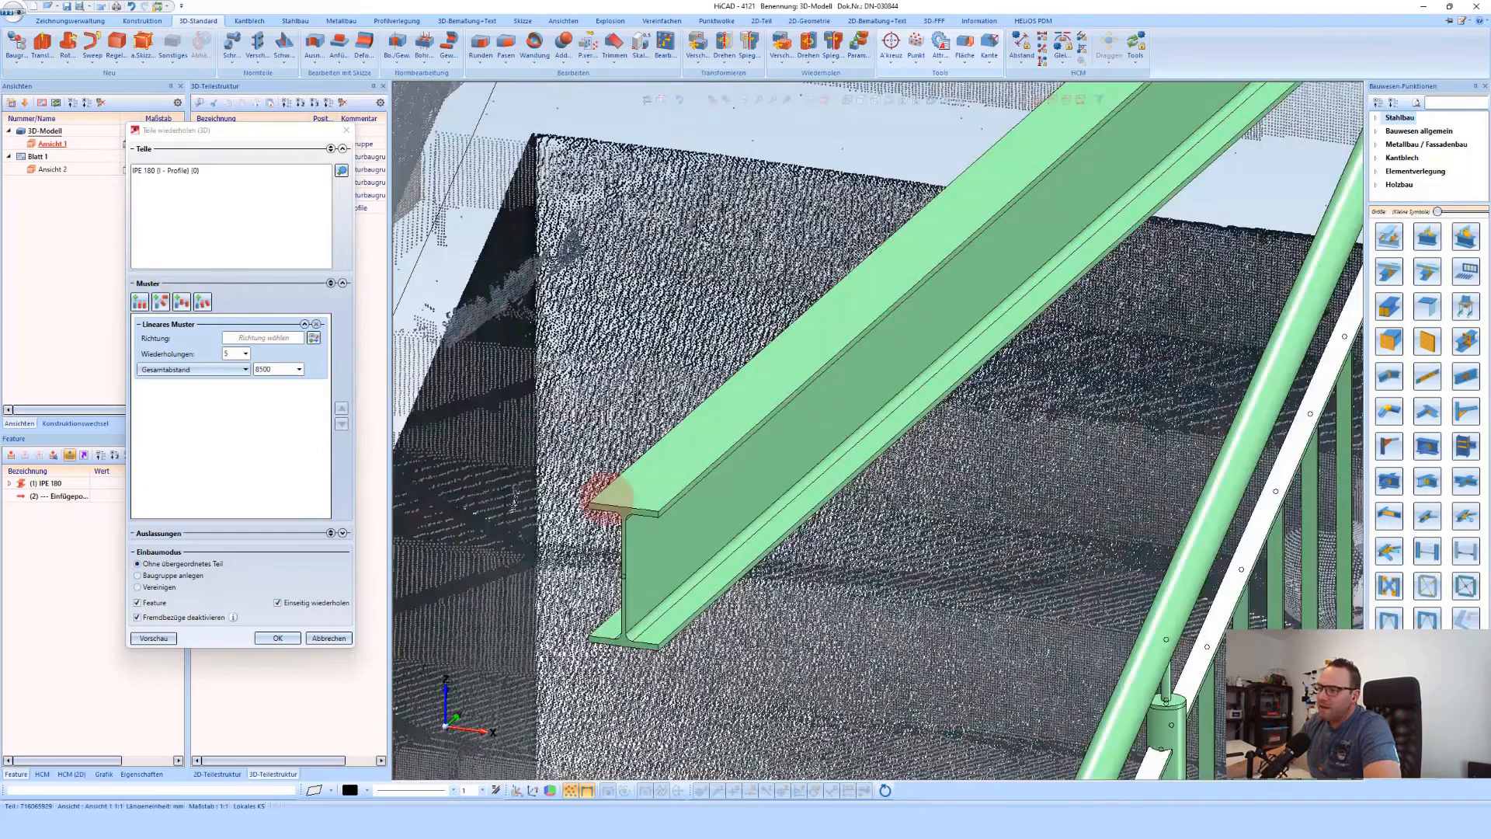
{"action": "left_click", "coordinate": [607, 506]}
Set the linear pattern's total distance to 7000 mm and the number of repetitions to 4
{"action": "scroll", "coordinate": [605, 490], "scroll_direction": "down", "scroll_amount": 5}
{"action": "scroll", "coordinate": [603, 475], "scroll_direction": "down", "scroll_amount": 8}
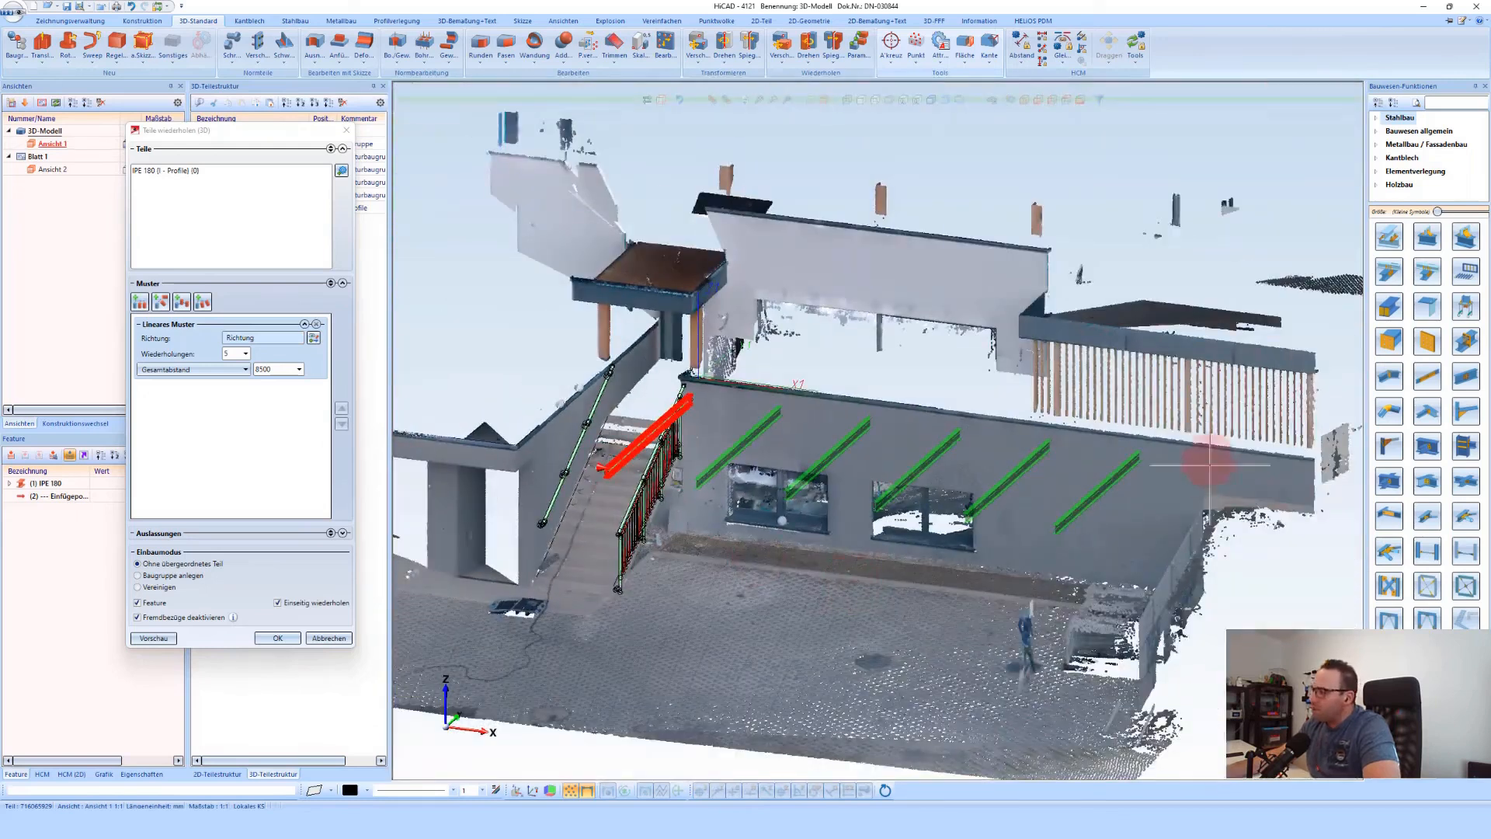
{"action": "left_click", "coordinate": [277, 370]}
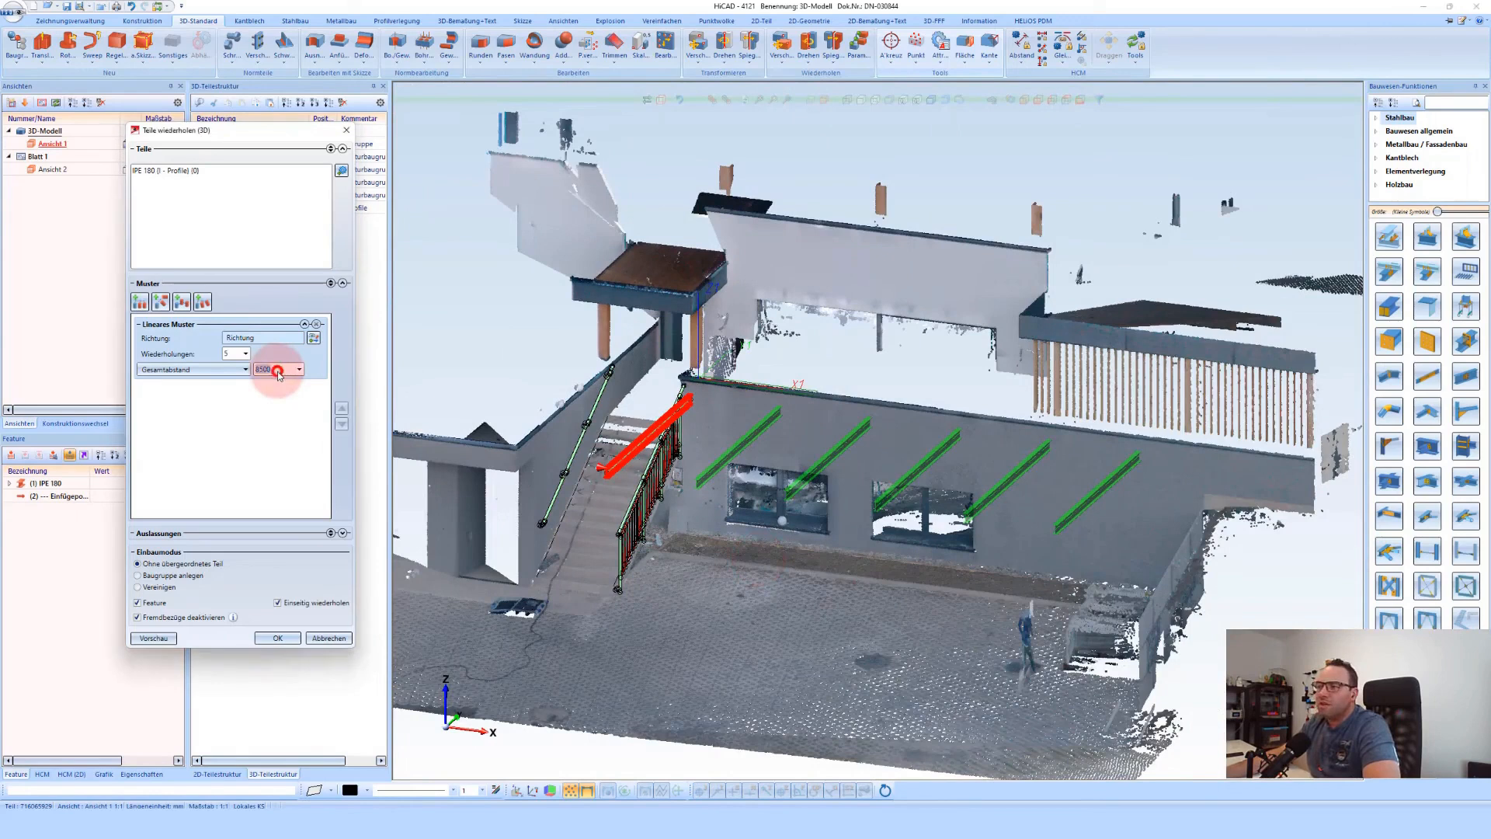
{"action": "type", "text": "700"}
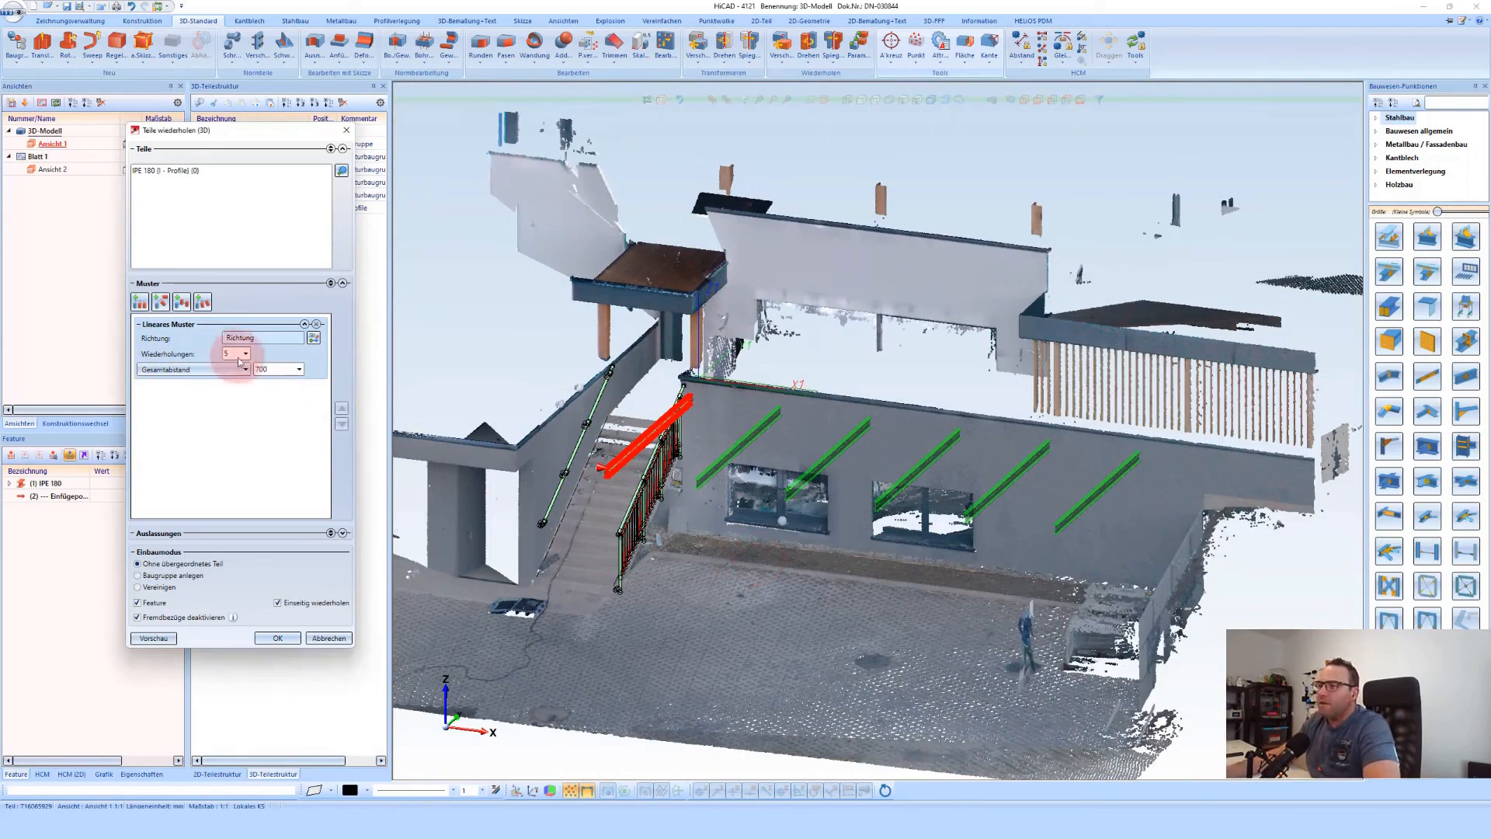
{"action": "type", "text": "0"}
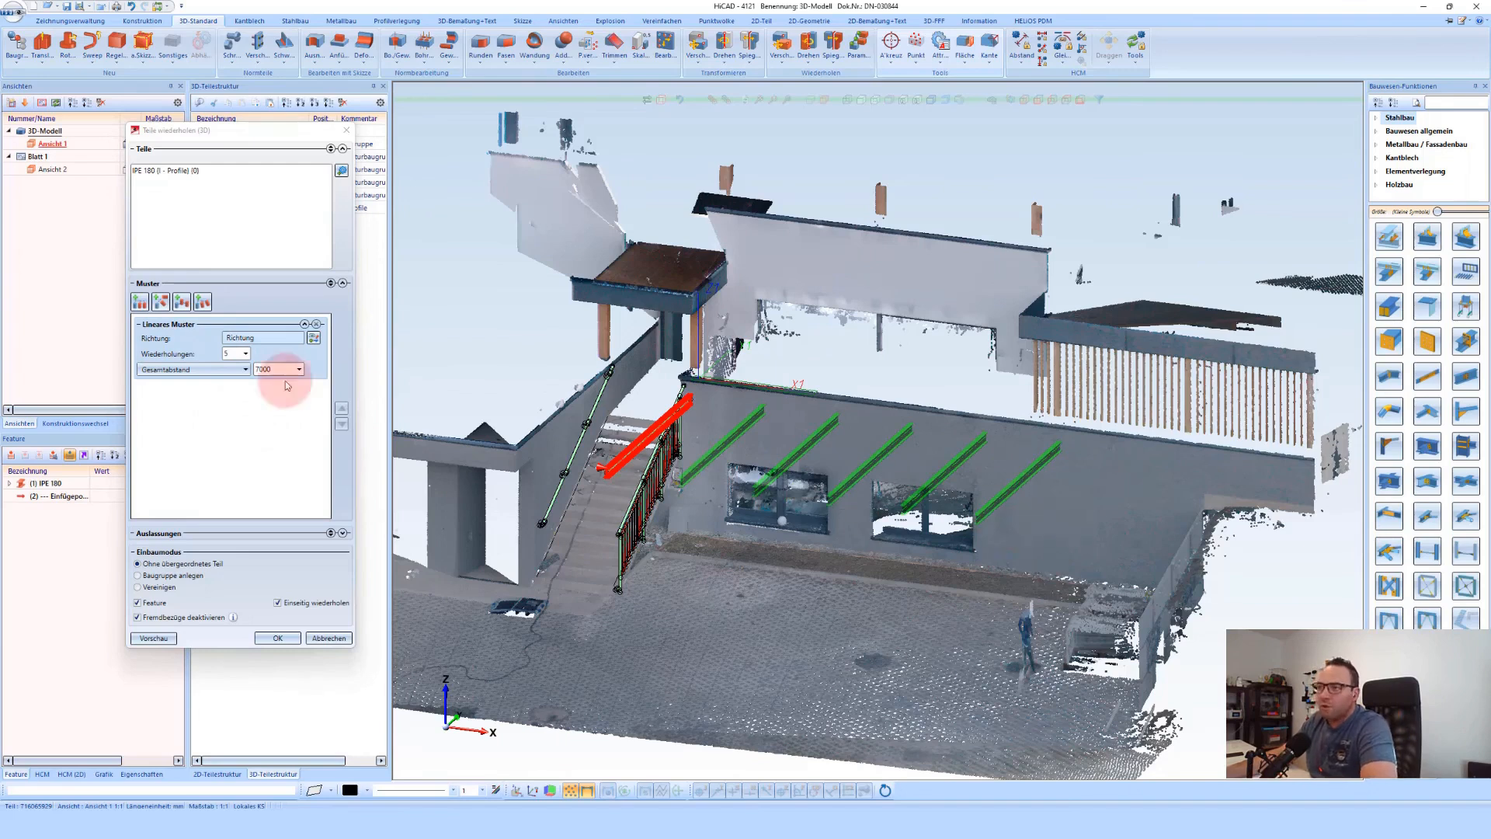
{"action": "left_click", "coordinate": [231, 354]}
{"action": "type", "text": "4"}
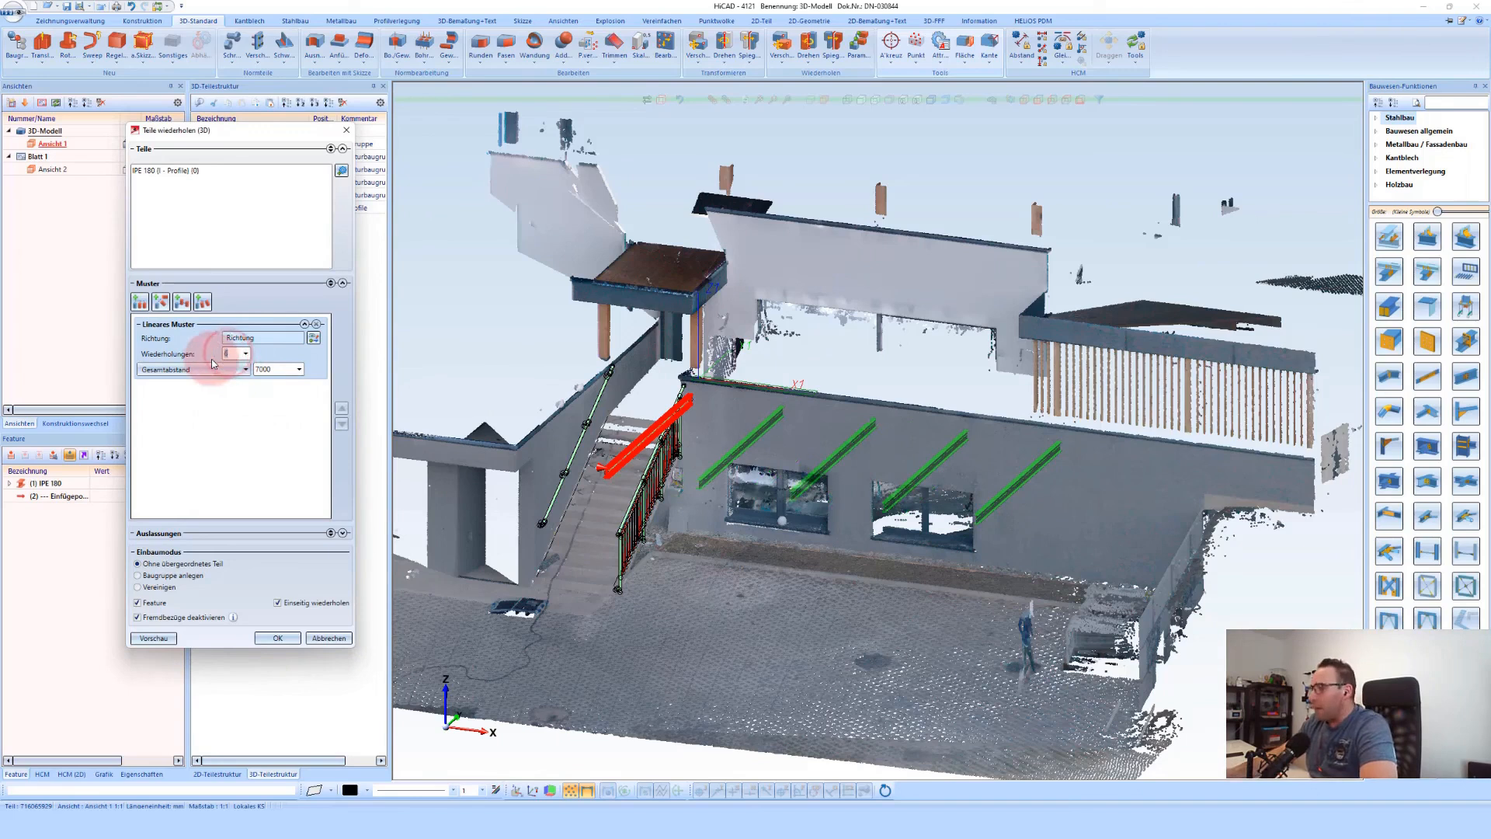
Try 6 repetitions in the pattern preview, return to 4, and create the beam pattern
{"action": "type", "text": "6"}
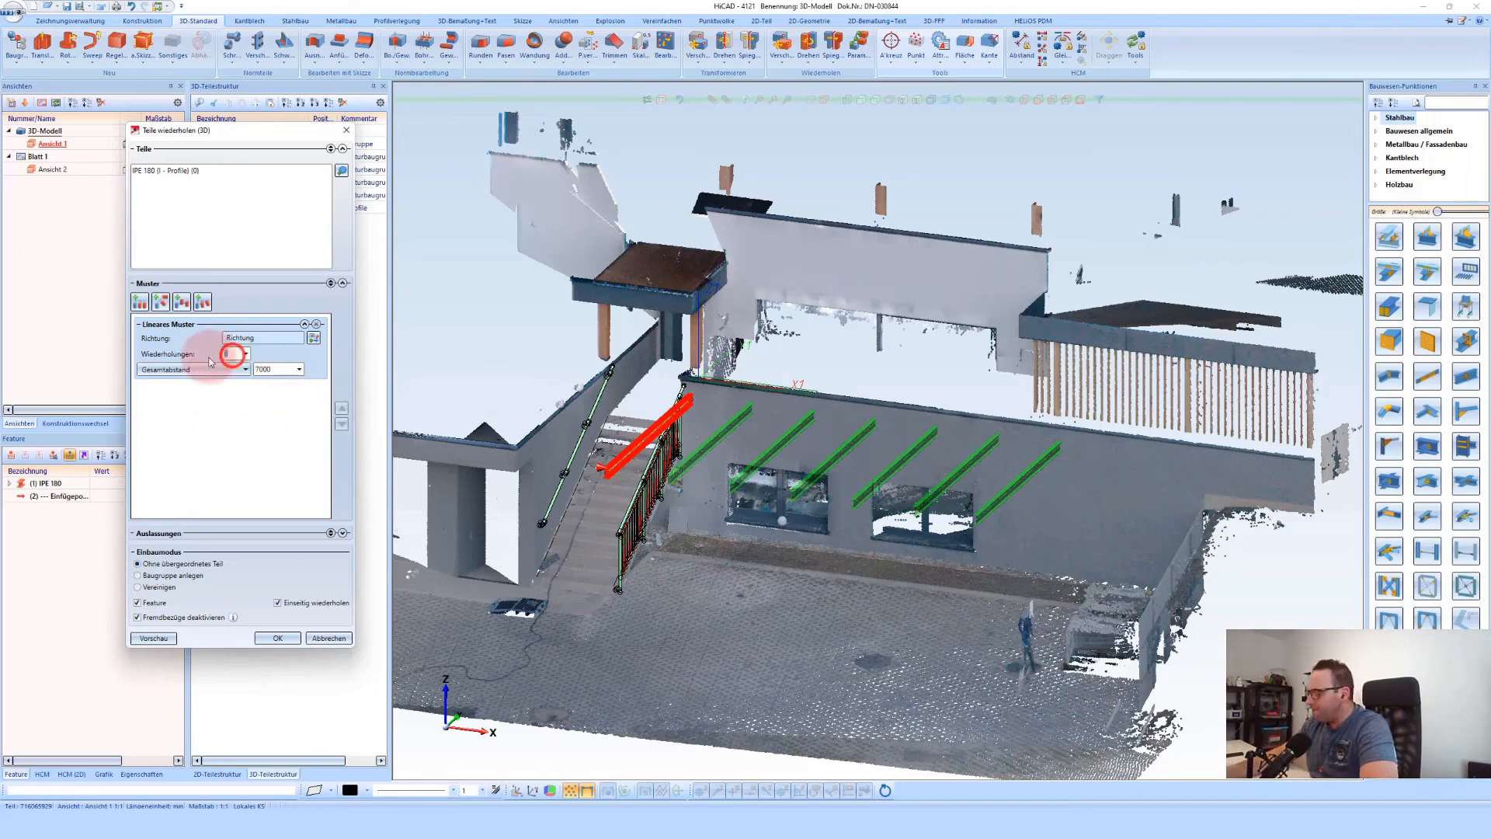
{"action": "left_click", "coordinate": [743, 437]}
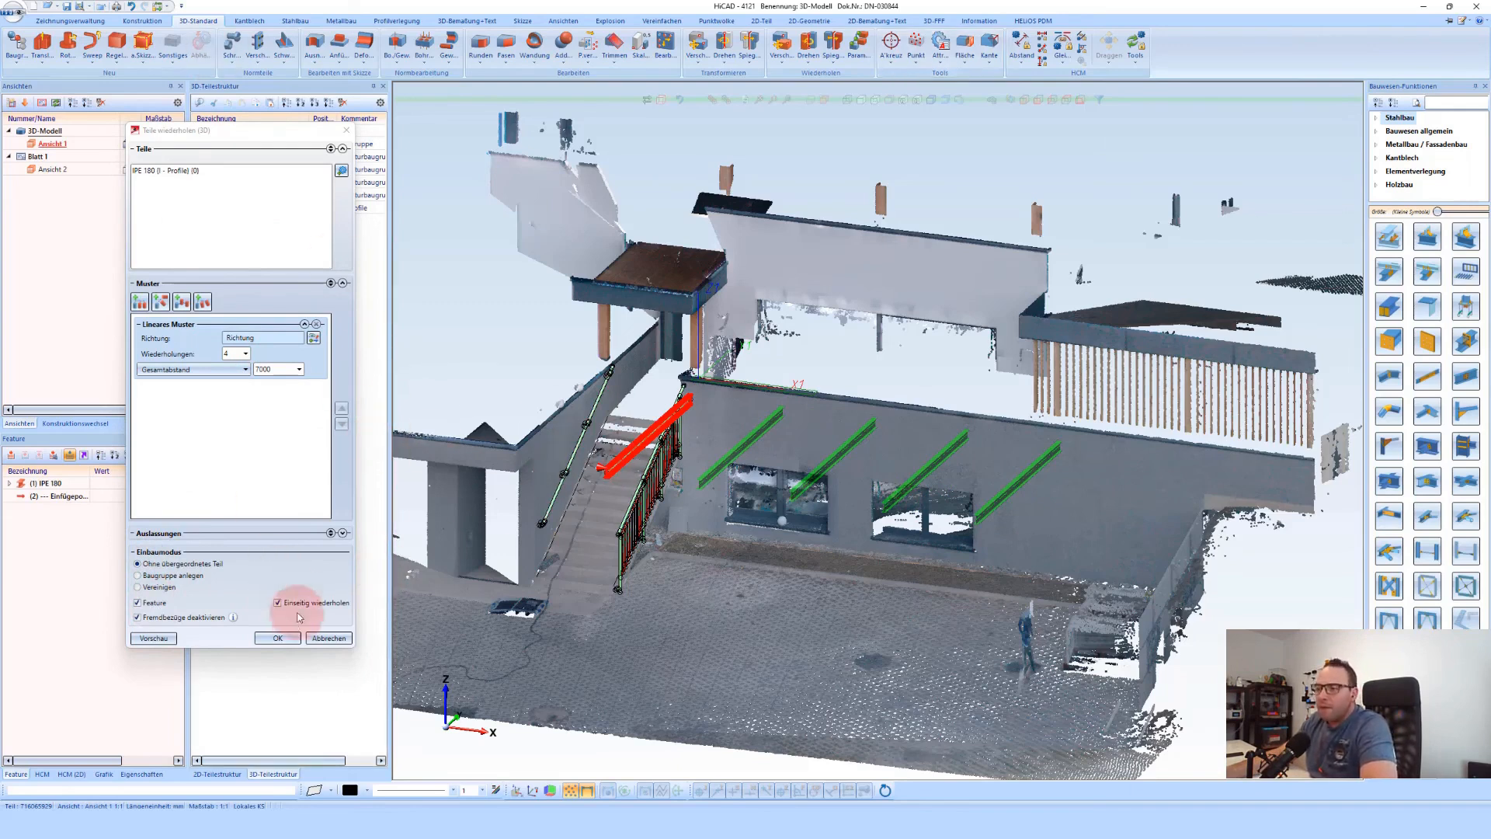
{"action": "left_click", "coordinate": [283, 637]}
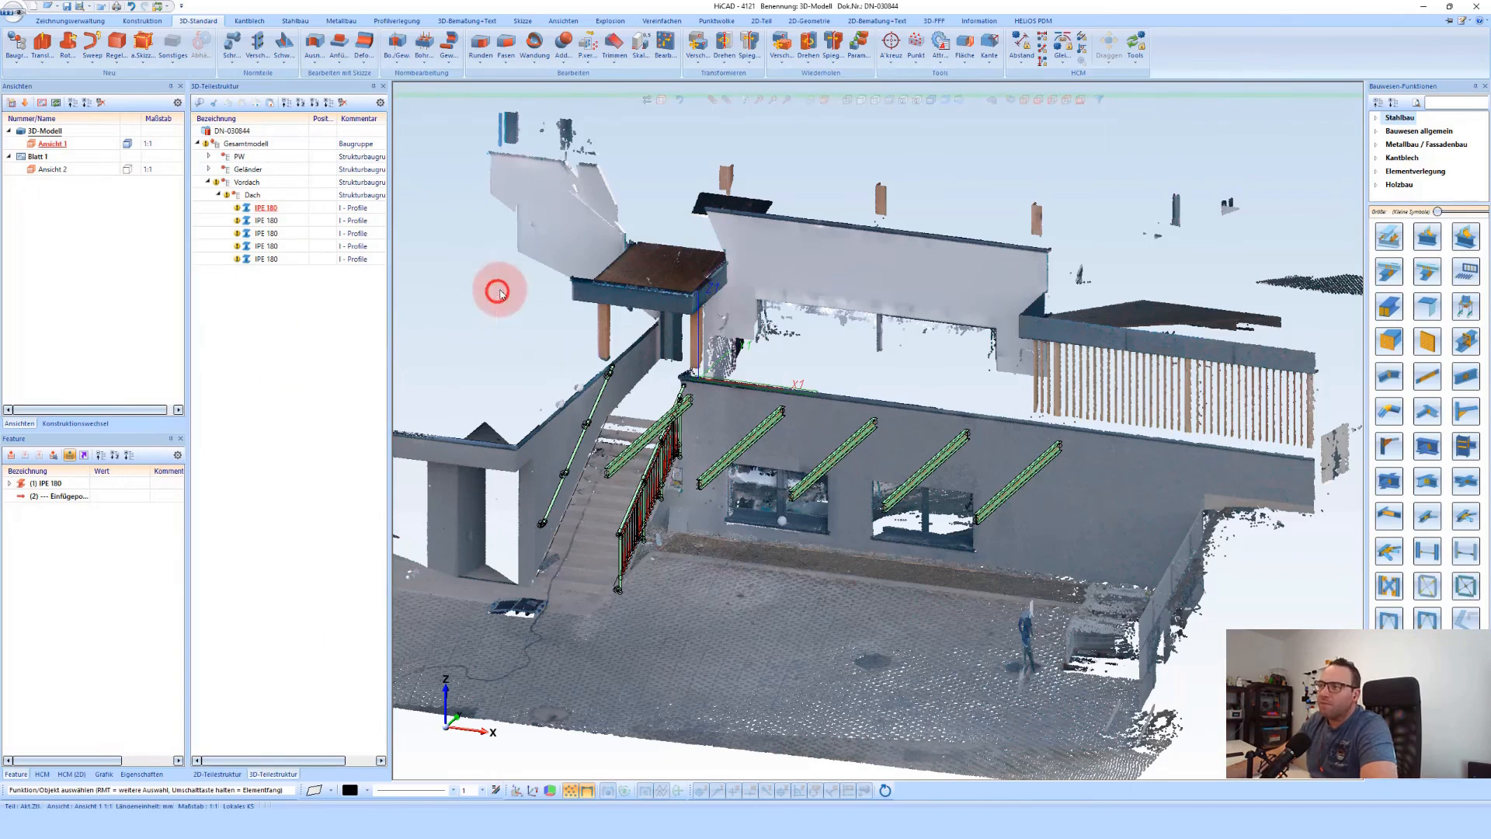
Edit the part pattern feature of the Dach assembly to a total distance of 7500 mm with 5 repetitions
{"action": "left_click", "coordinate": [255, 195]}
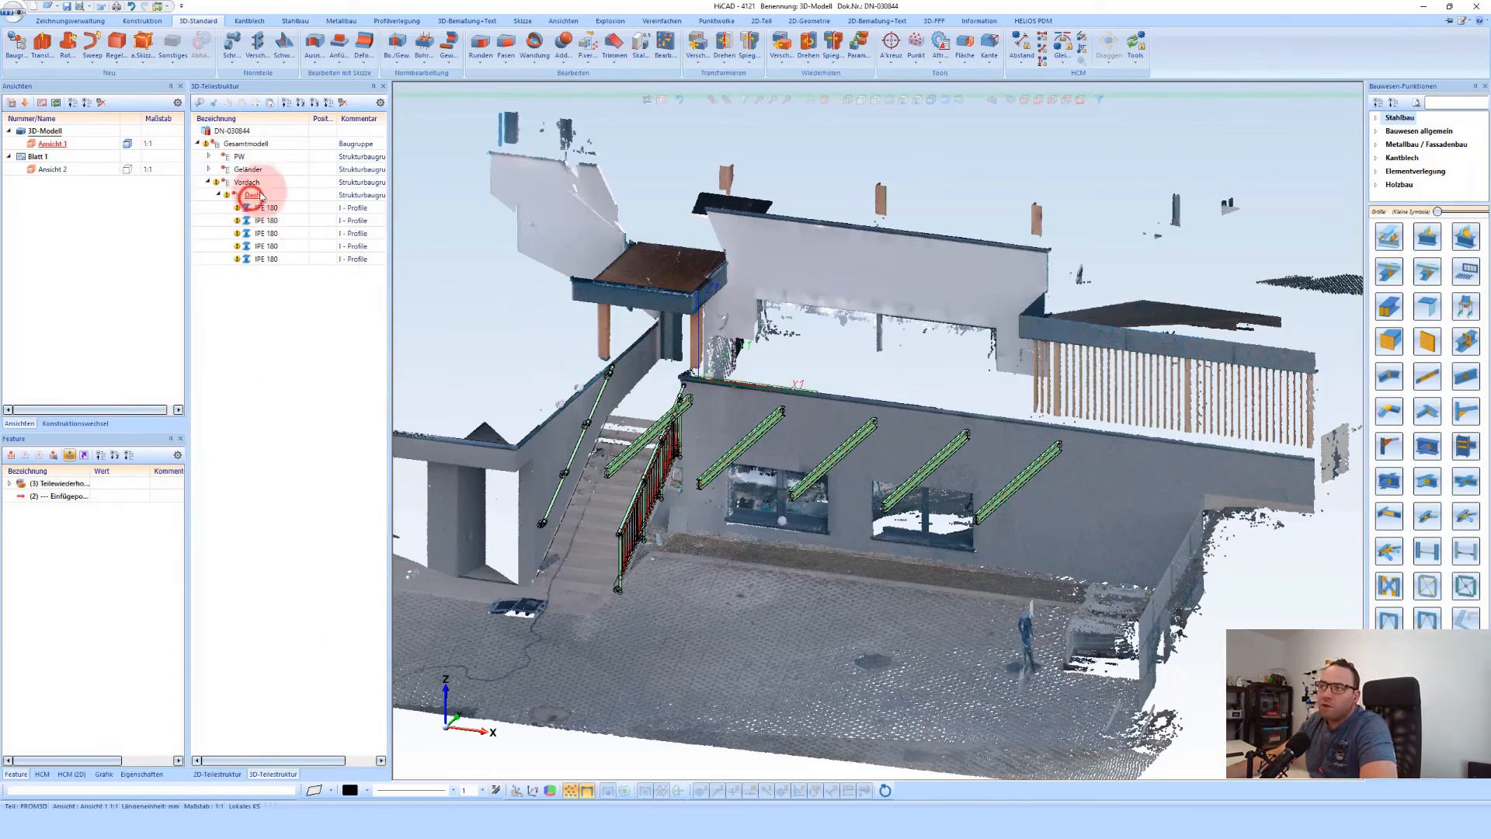
{"action": "left_click", "coordinate": [70, 483]}
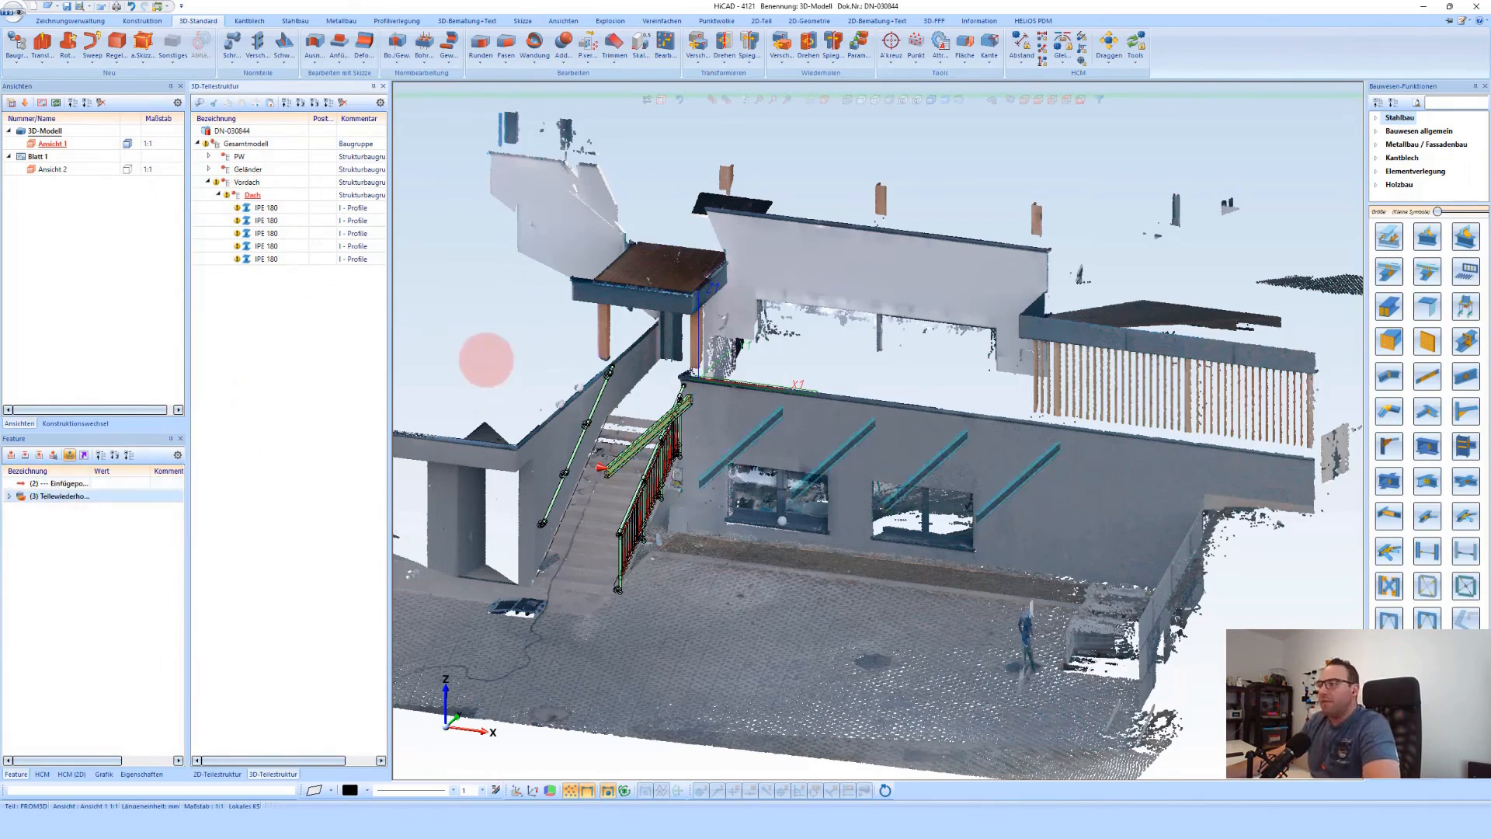
{"action": "double_click", "coordinate": [267, 370]}
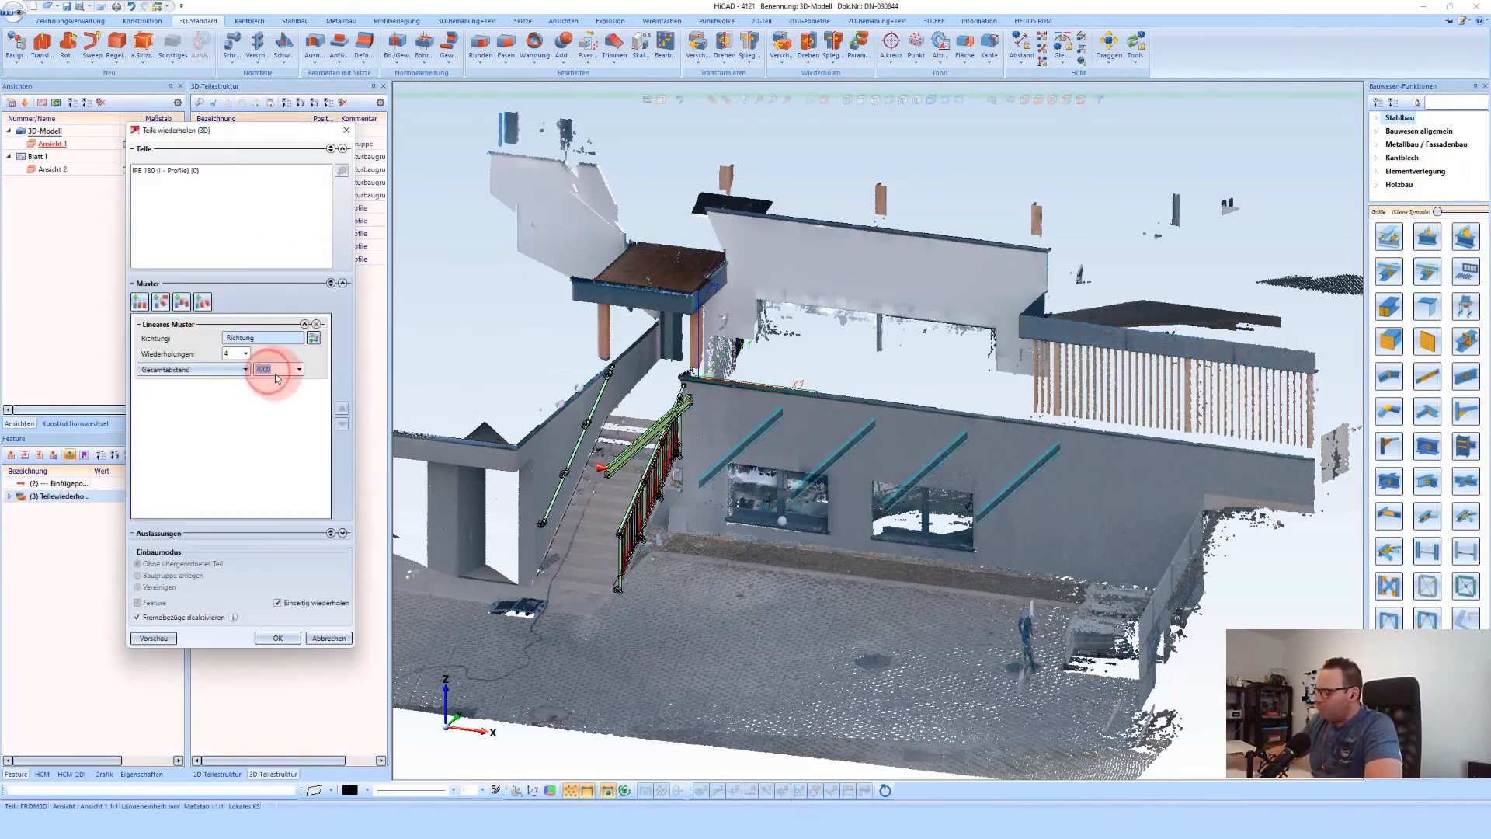
{"action": "left_click", "coordinate": [886, 427]}
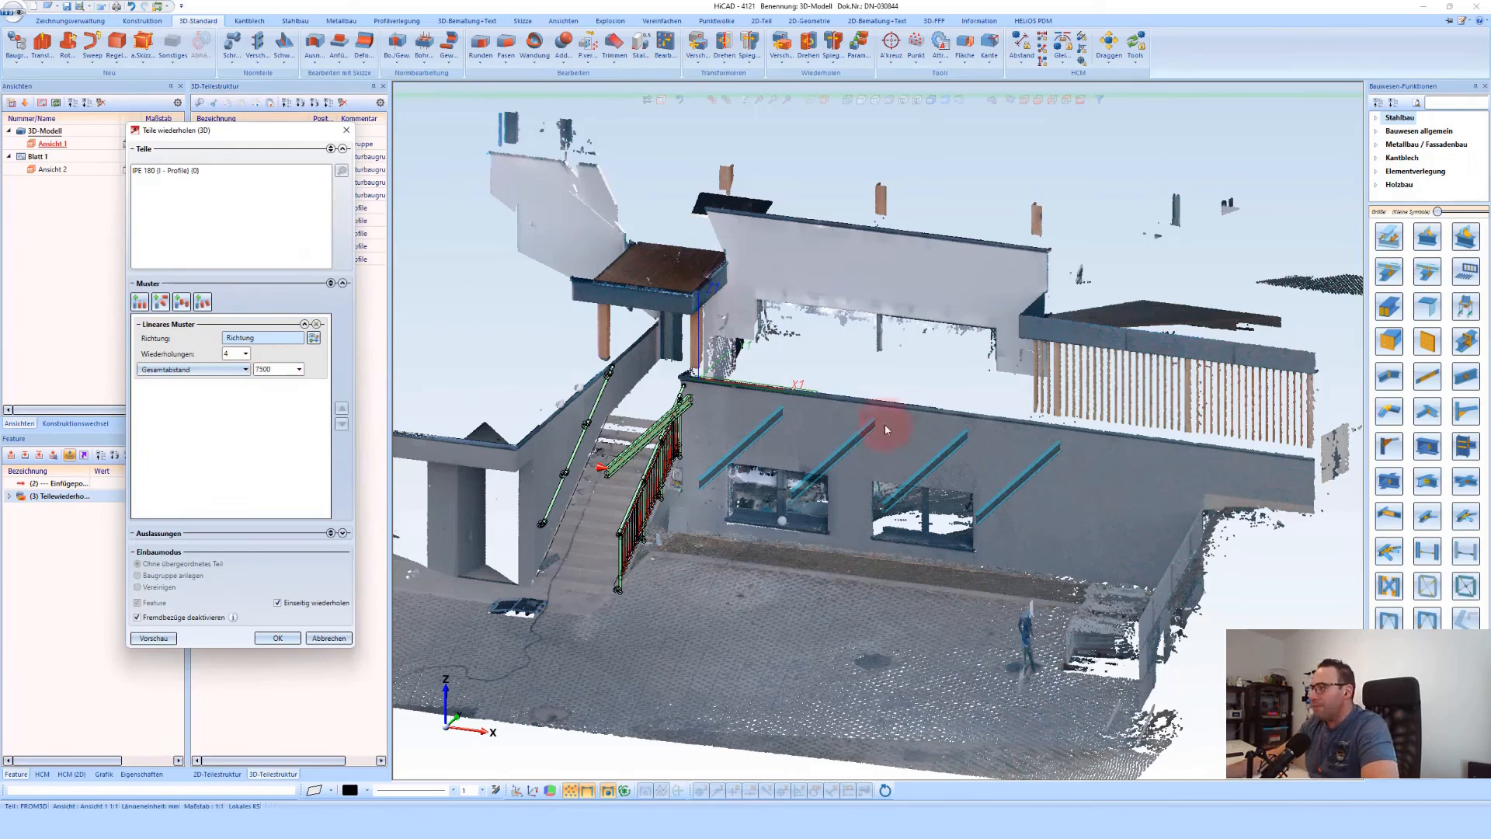
{"action": "double_click", "coordinate": [228, 355]}
{"action": "type", "text": "5"}
{"action": "left_click", "coordinate": [278, 637]}
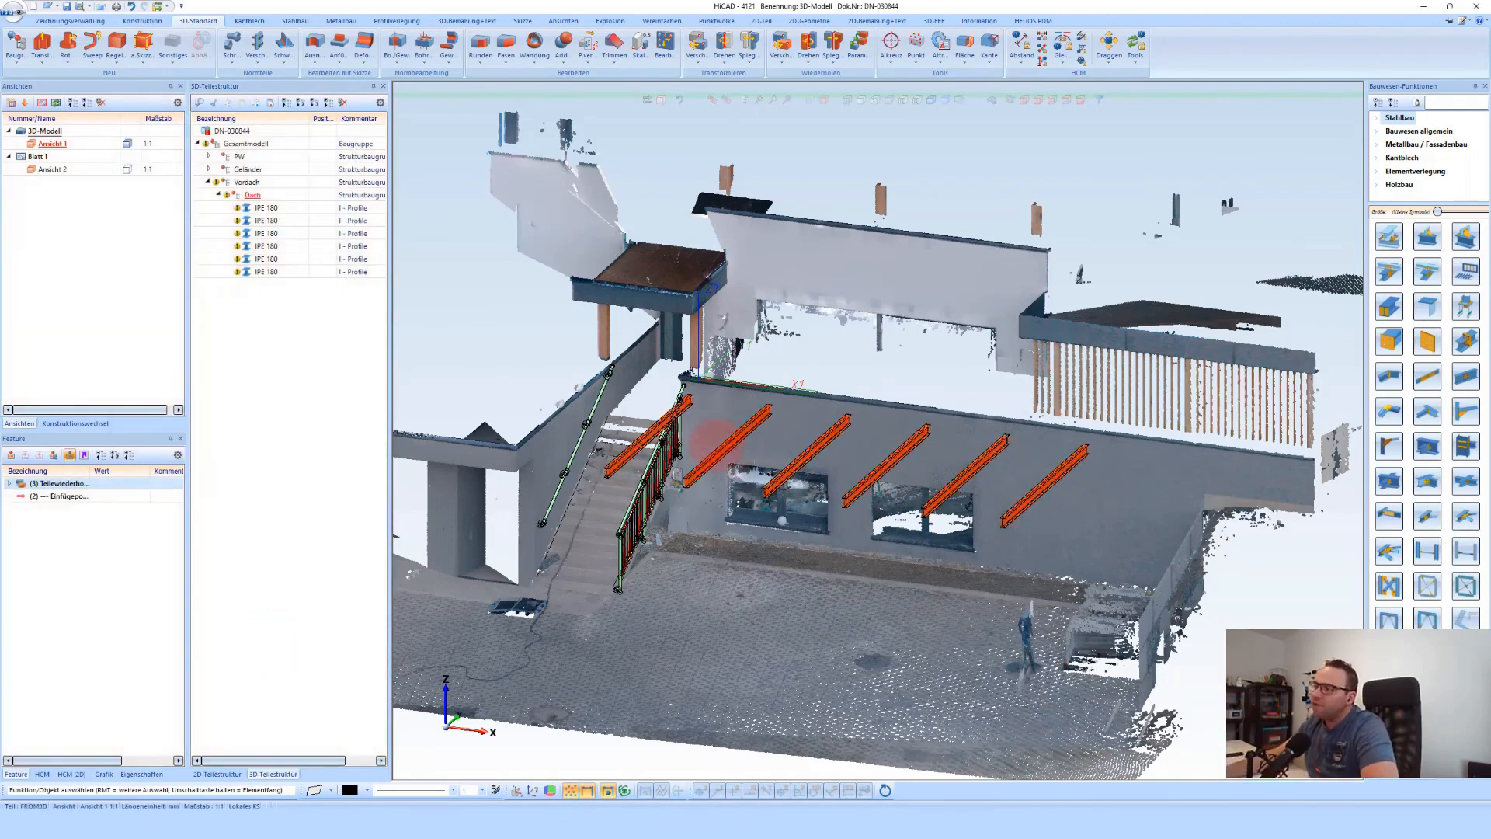
Examine how the row of roof beams sits along the building wall and how the last beam relates to the side wall
{"action": "scroll", "coordinate": [719, 446], "scroll_direction": "up", "scroll_amount": 3}
{"action": "middle_click_drag", "start_coordinate": [719, 446], "coordinate": [681, 459]}
{"action": "scroll", "coordinate": [681, 459], "scroll_direction": "down", "scroll_amount": 5}
{"action": "scroll", "coordinate": [784, 606], "scroll_direction": "up", "scroll_amount": 3}
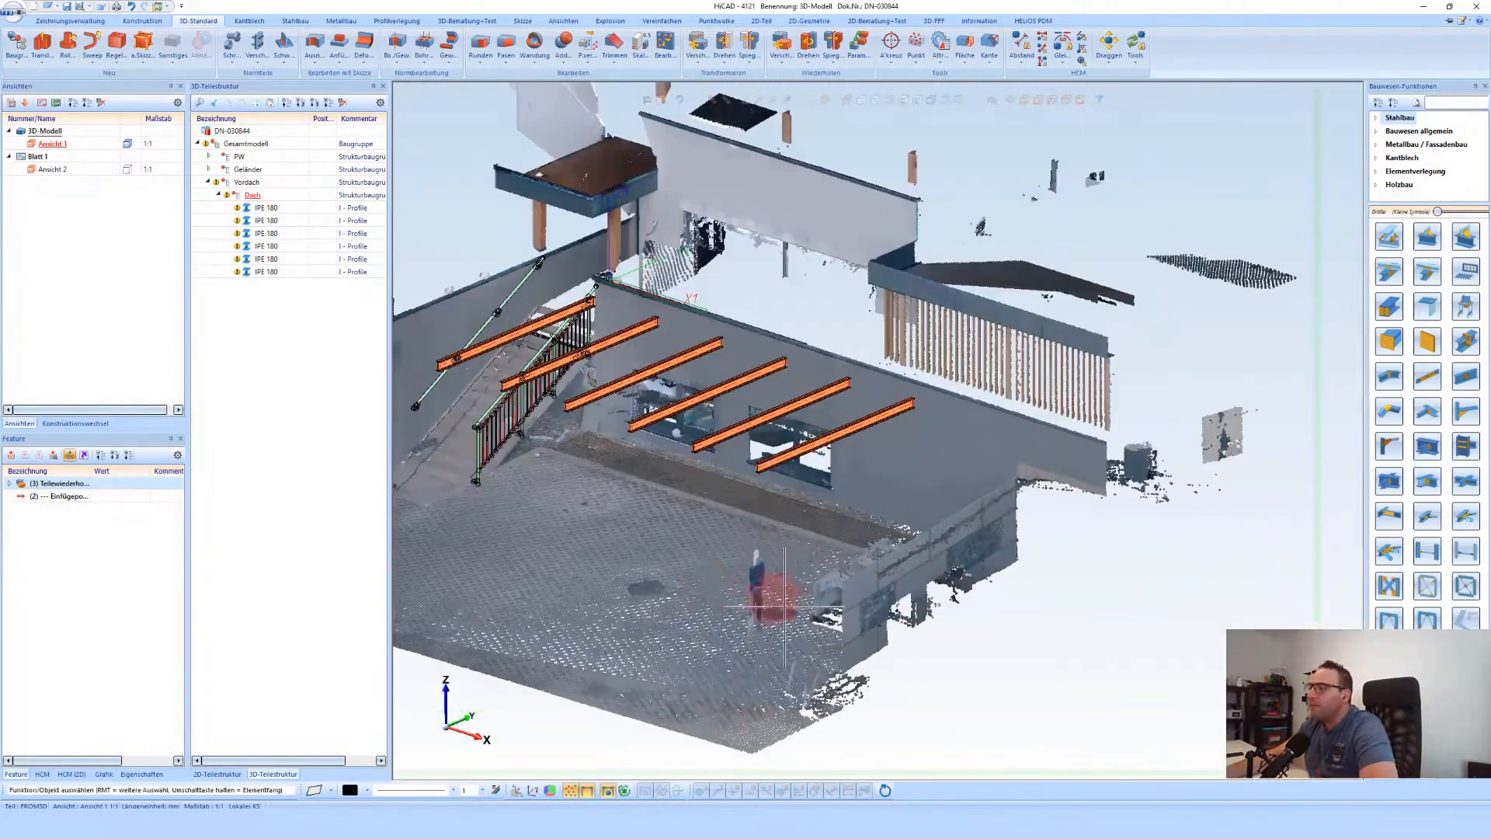
{"action": "middle_click_drag", "start_coordinate": [710, 590], "coordinate": [799, 573]}
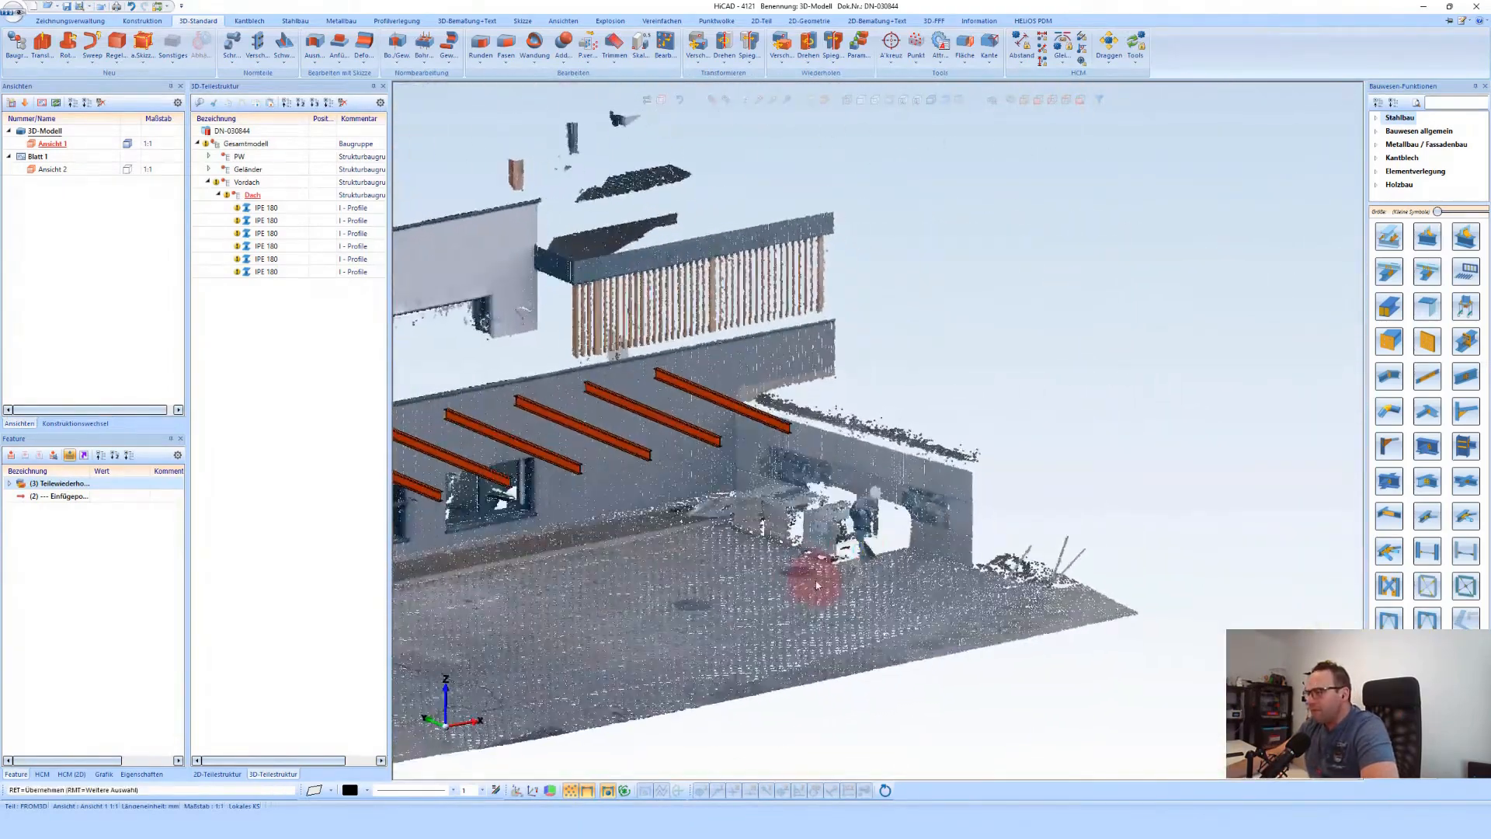
{"action": "scroll", "coordinate": [870, 528], "scroll_direction": "up", "scroll_amount": 2}
{"action": "scroll", "coordinate": [885, 473], "scroll_direction": "up", "scroll_amount": 4}
{"action": "scroll", "coordinate": [882, 423], "scroll_direction": "down", "scroll_amount": 2}
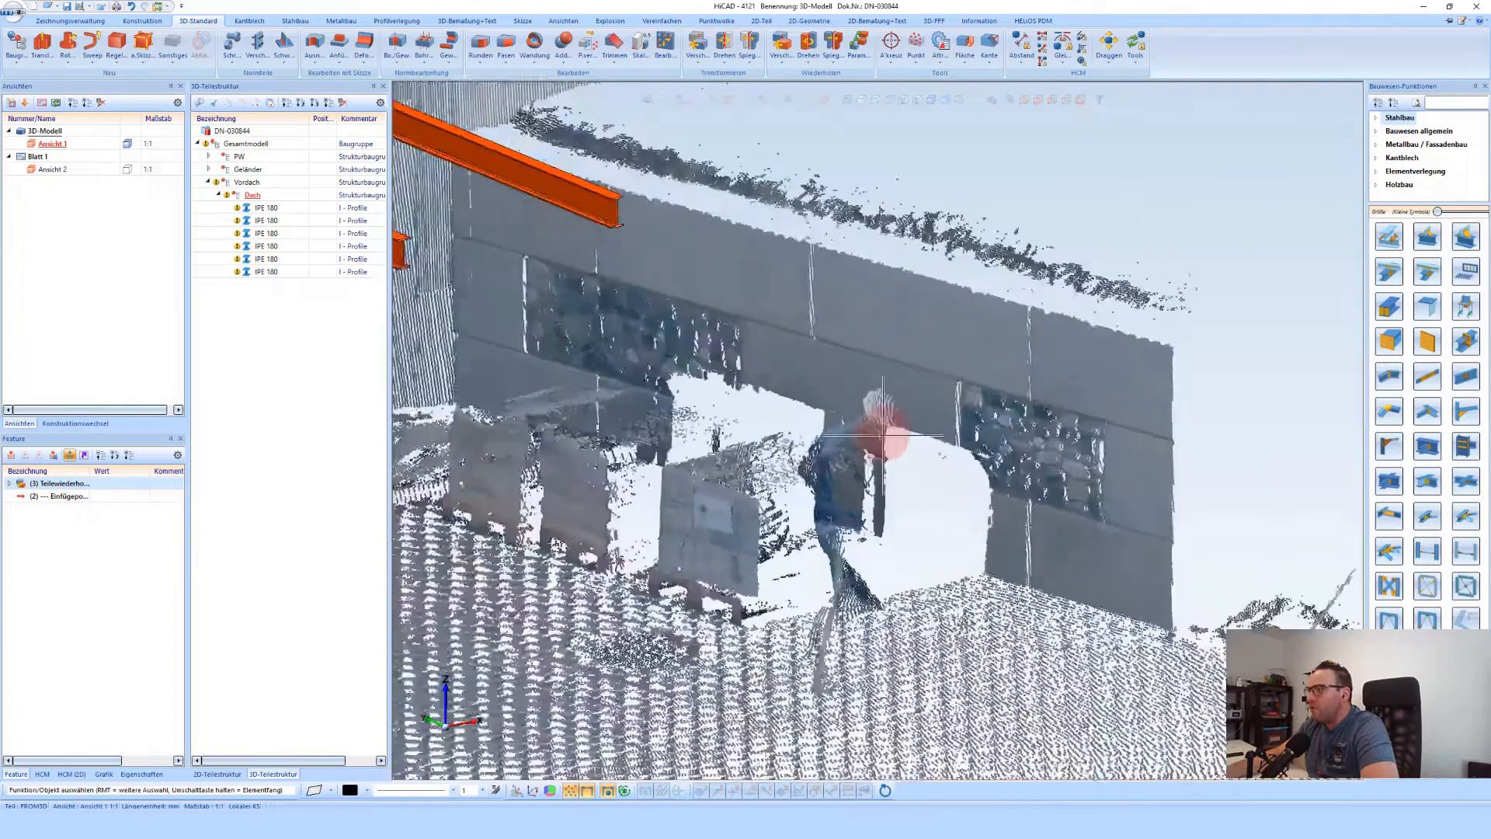
{"action": "scroll", "coordinate": [874, 505], "scroll_direction": "down", "scroll_amount": 3}
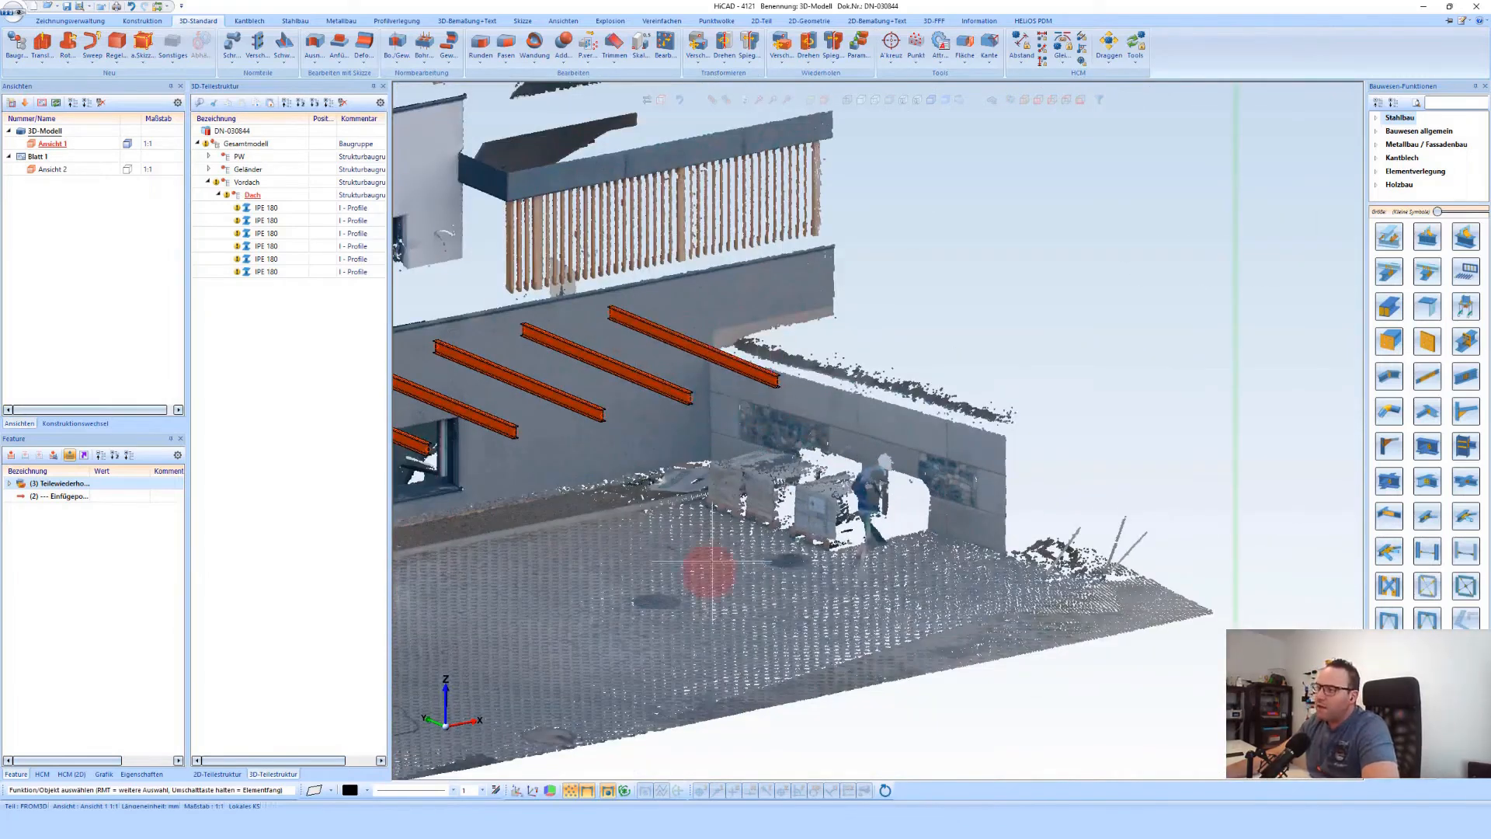
Rotate the Dach assembly by 5 degrees about the wall-side end edge of the last beam's top flange
{"action": "left_click", "coordinate": [468, 21]}
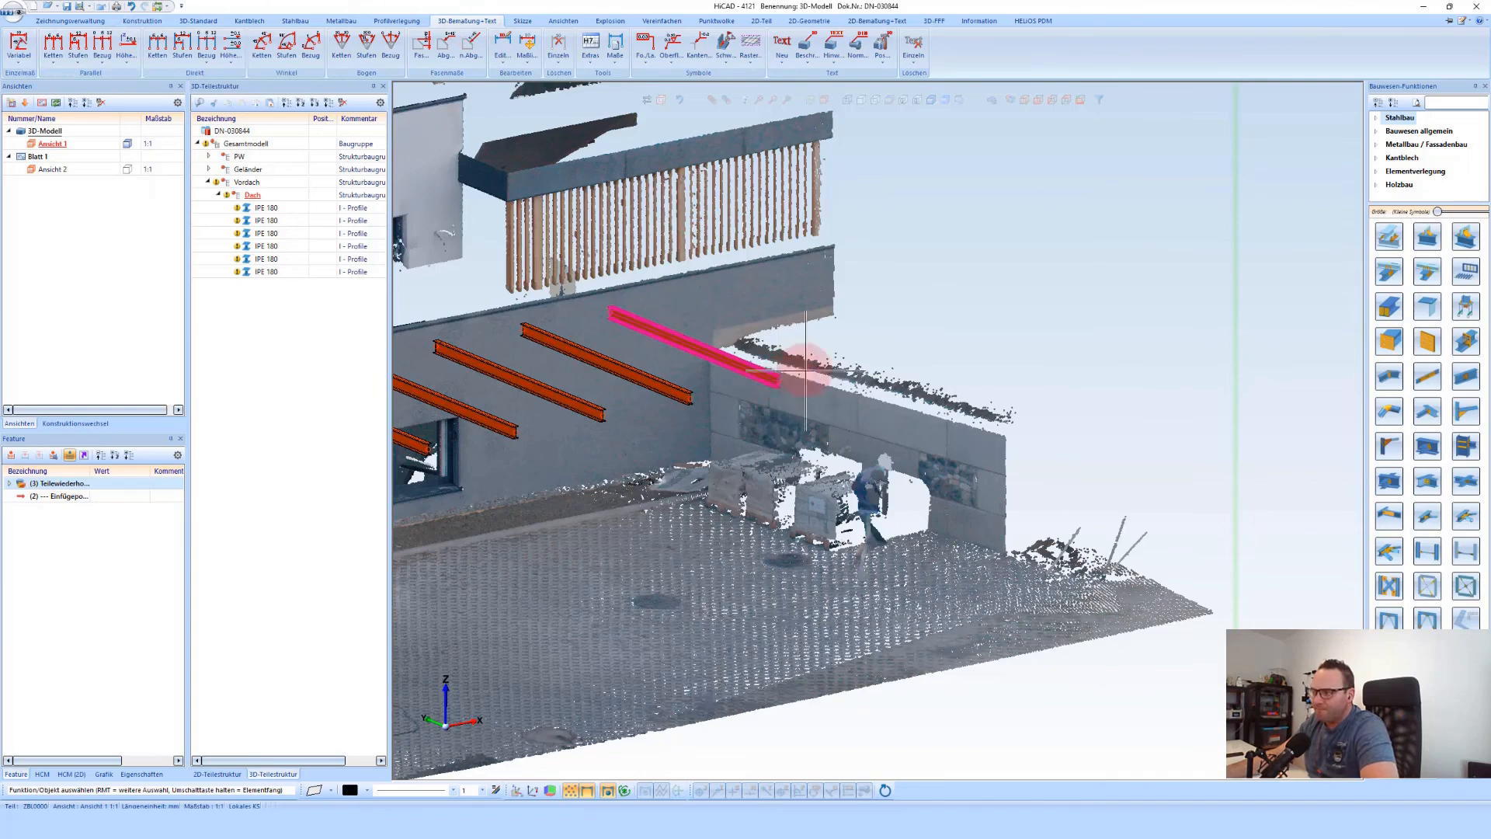
{"action": "scroll", "coordinate": [595, 318], "scroll_direction": "up", "scroll_amount": 2}
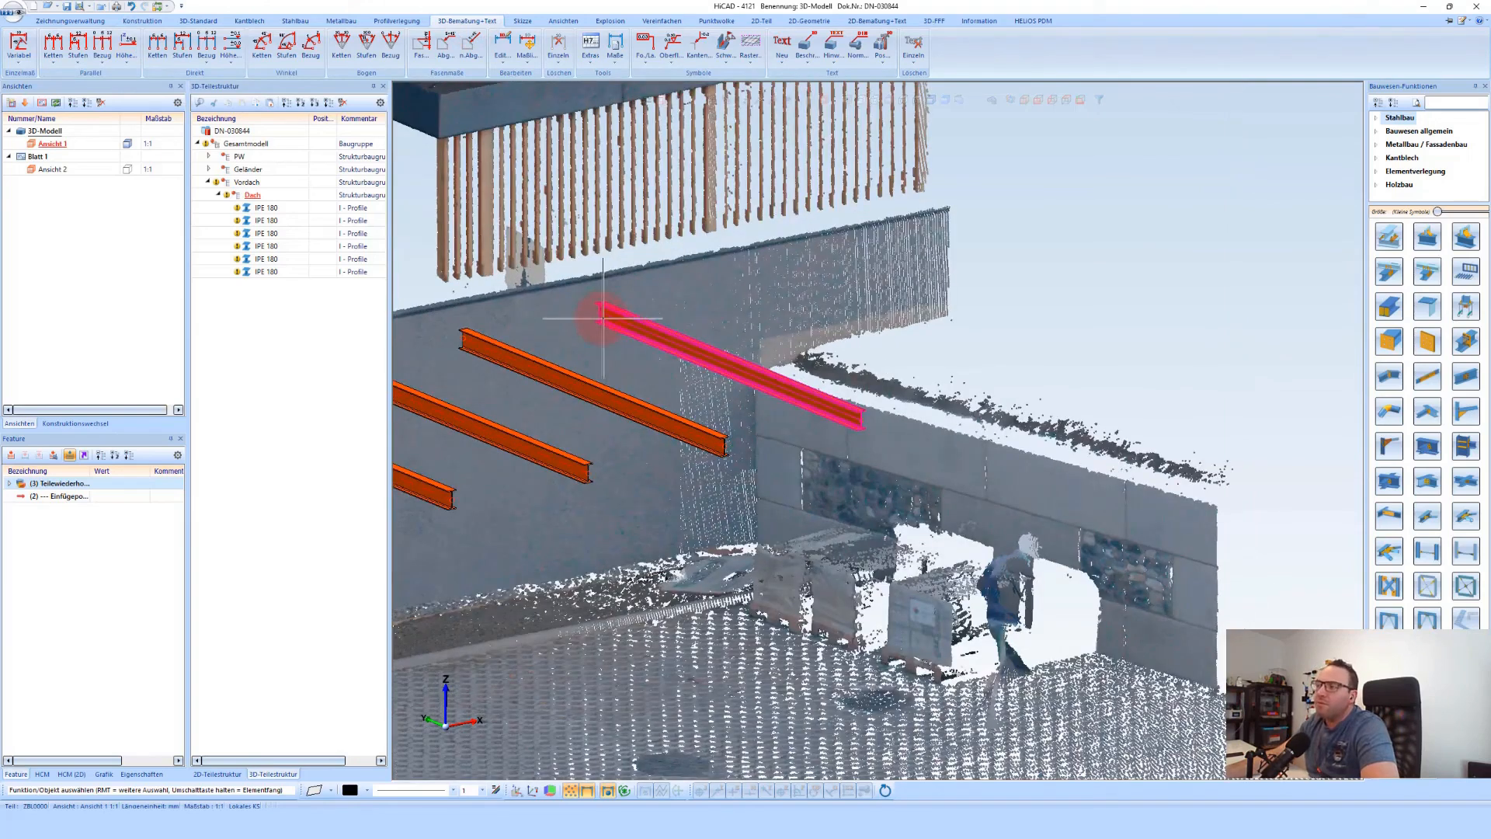
{"action": "right_click", "coordinate": [639, 328]}
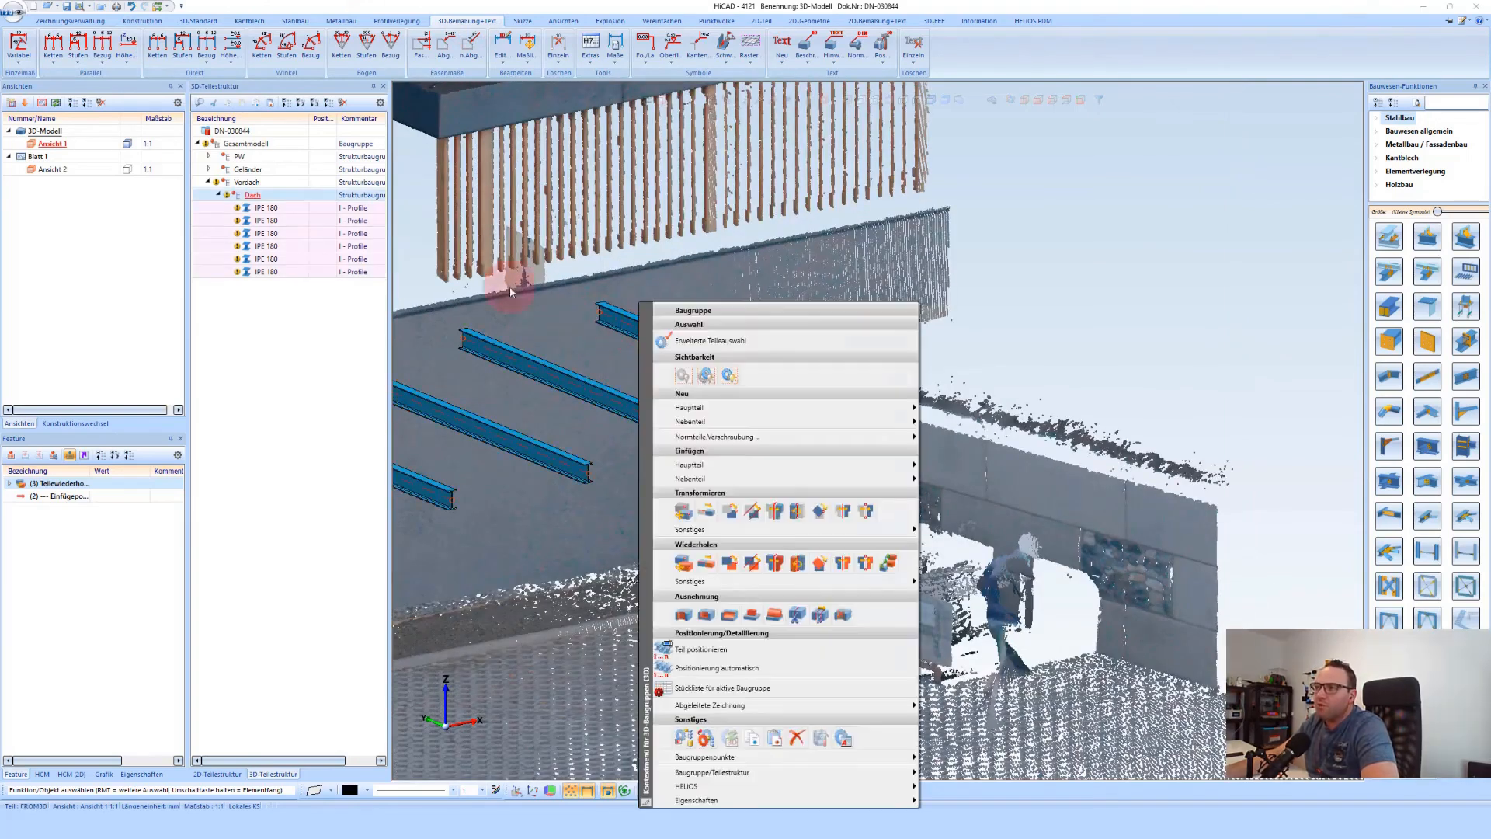
{"action": "left_click", "coordinate": [798, 513]}
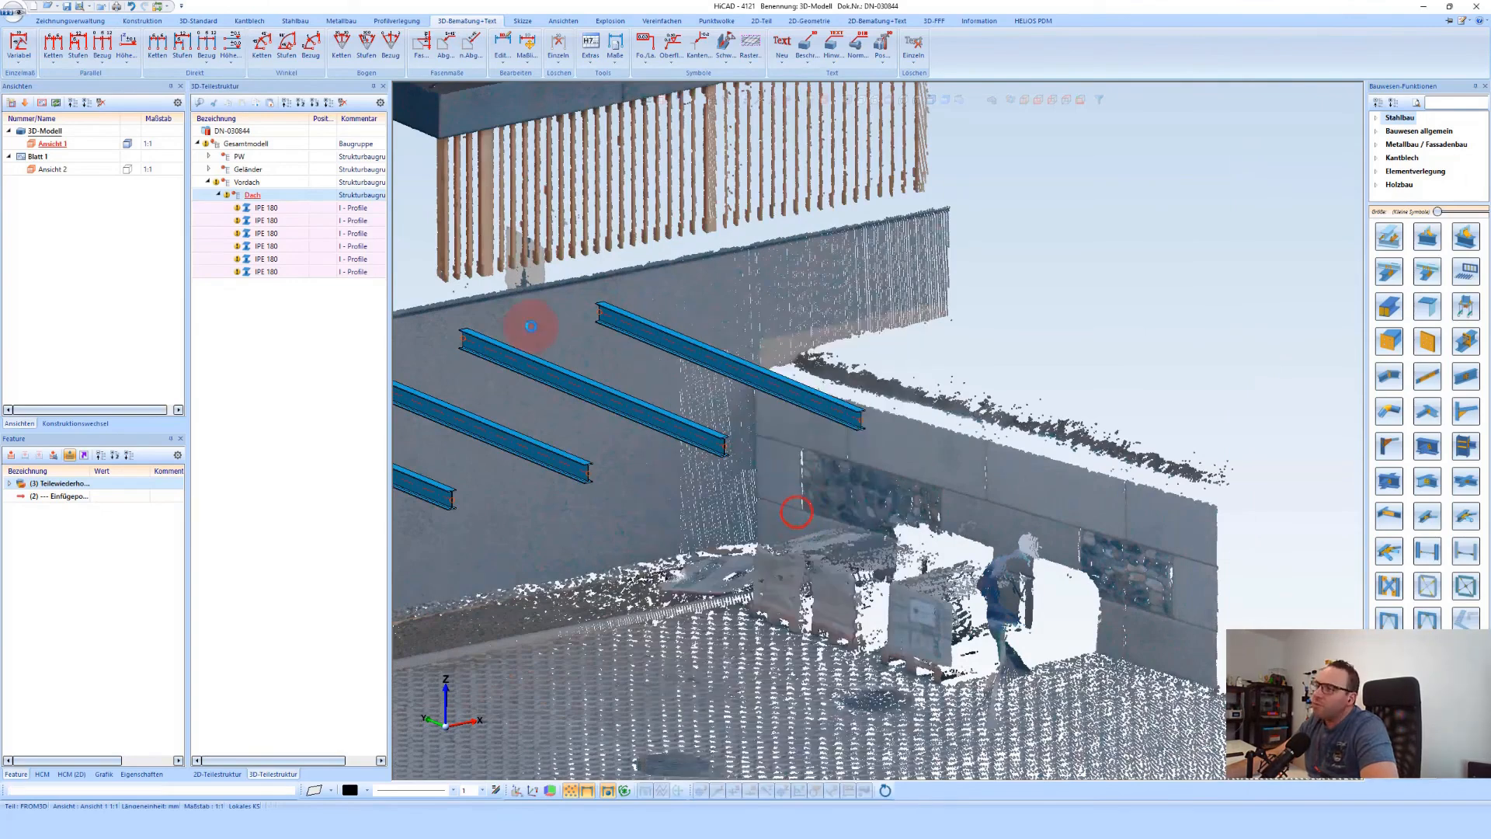
{"action": "scroll", "coordinate": [594, 319], "scroll_direction": "up", "scroll_amount": 5}
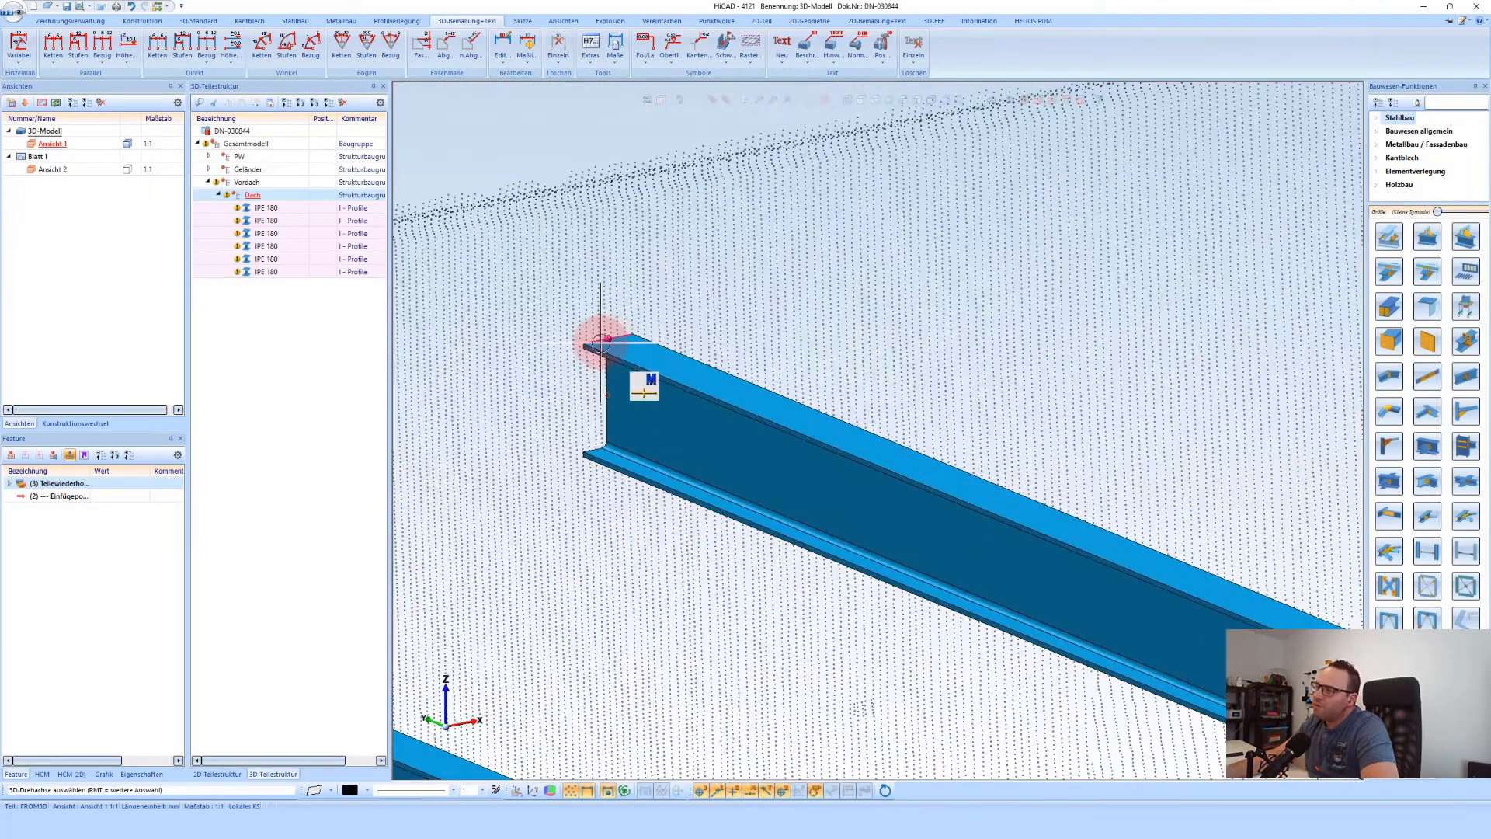
{"action": "scroll", "coordinate": [602, 342], "scroll_direction": "up", "scroll_amount": 1}
{"action": "left_click", "coordinate": [693, 386]}
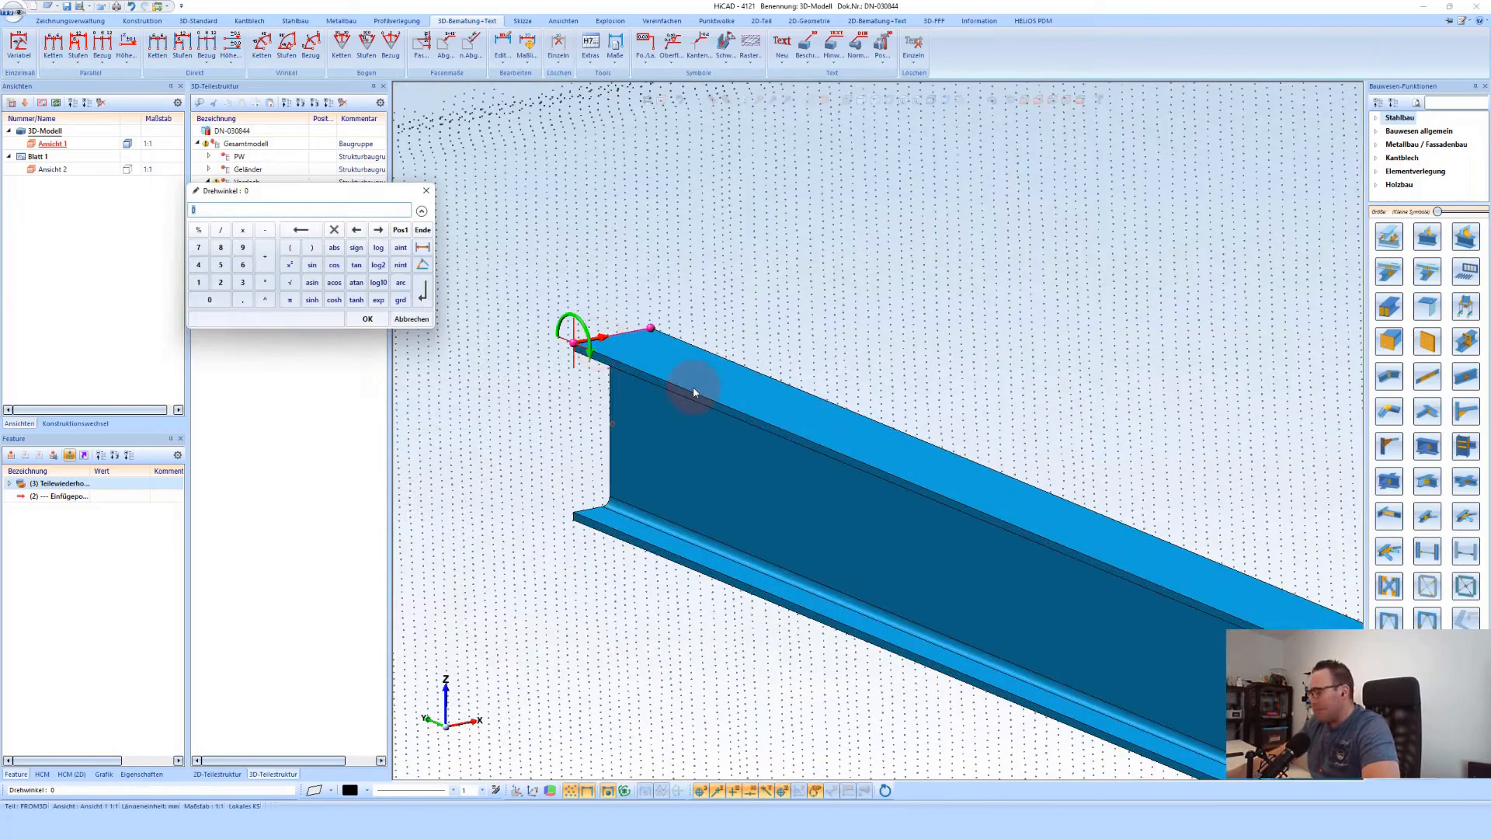
{"action": "type", "text": "5"}
{"action": "key", "text": "Return"}
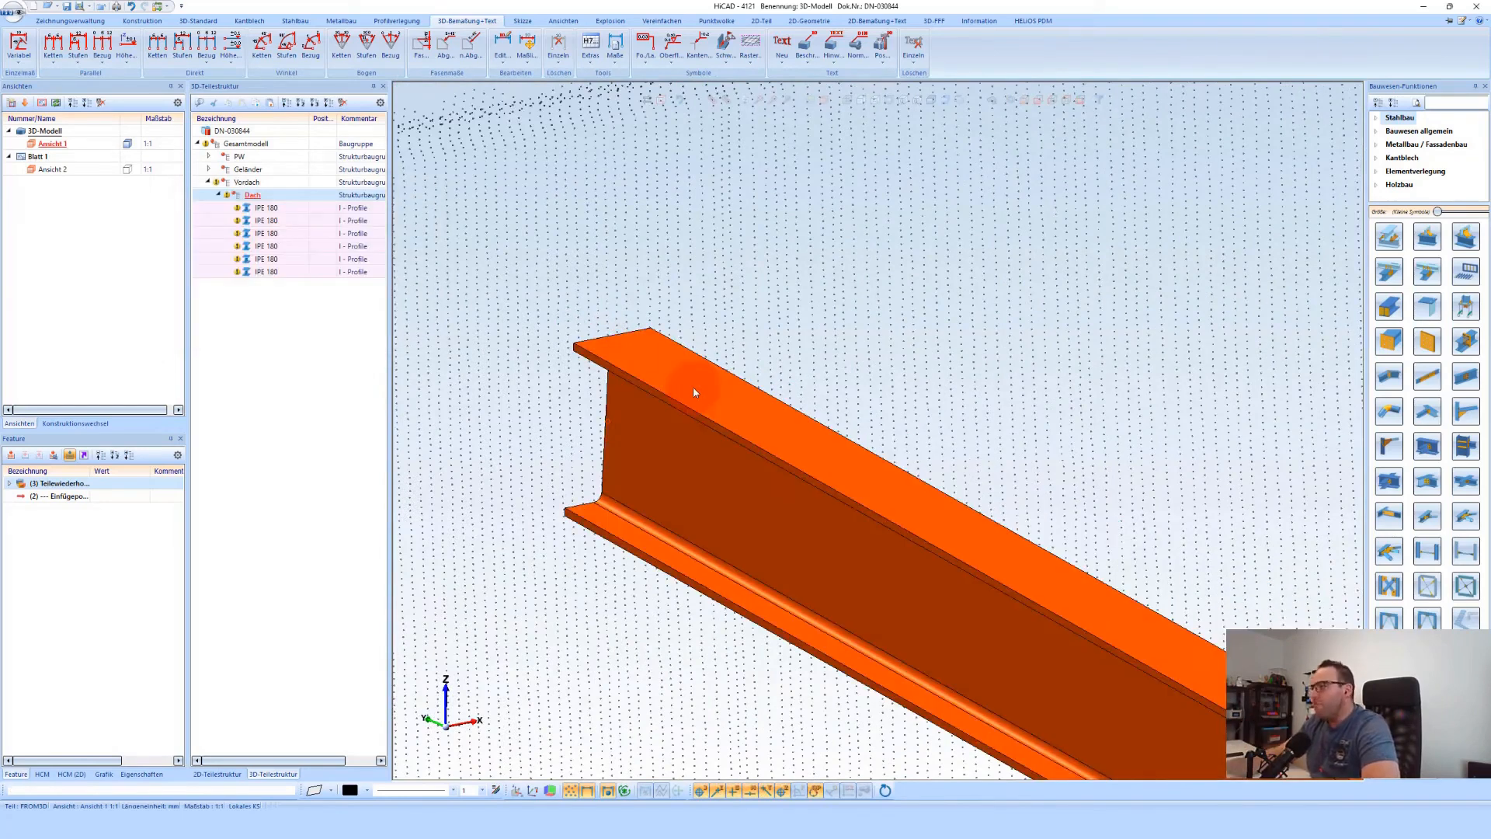
Examine the inclined roof beams along the wall and above the stair railings
{"action": "right_click", "coordinate": [703, 362]}
{"action": "scroll", "coordinate": [703, 361], "scroll_direction": "down", "scroll_amount": 6}
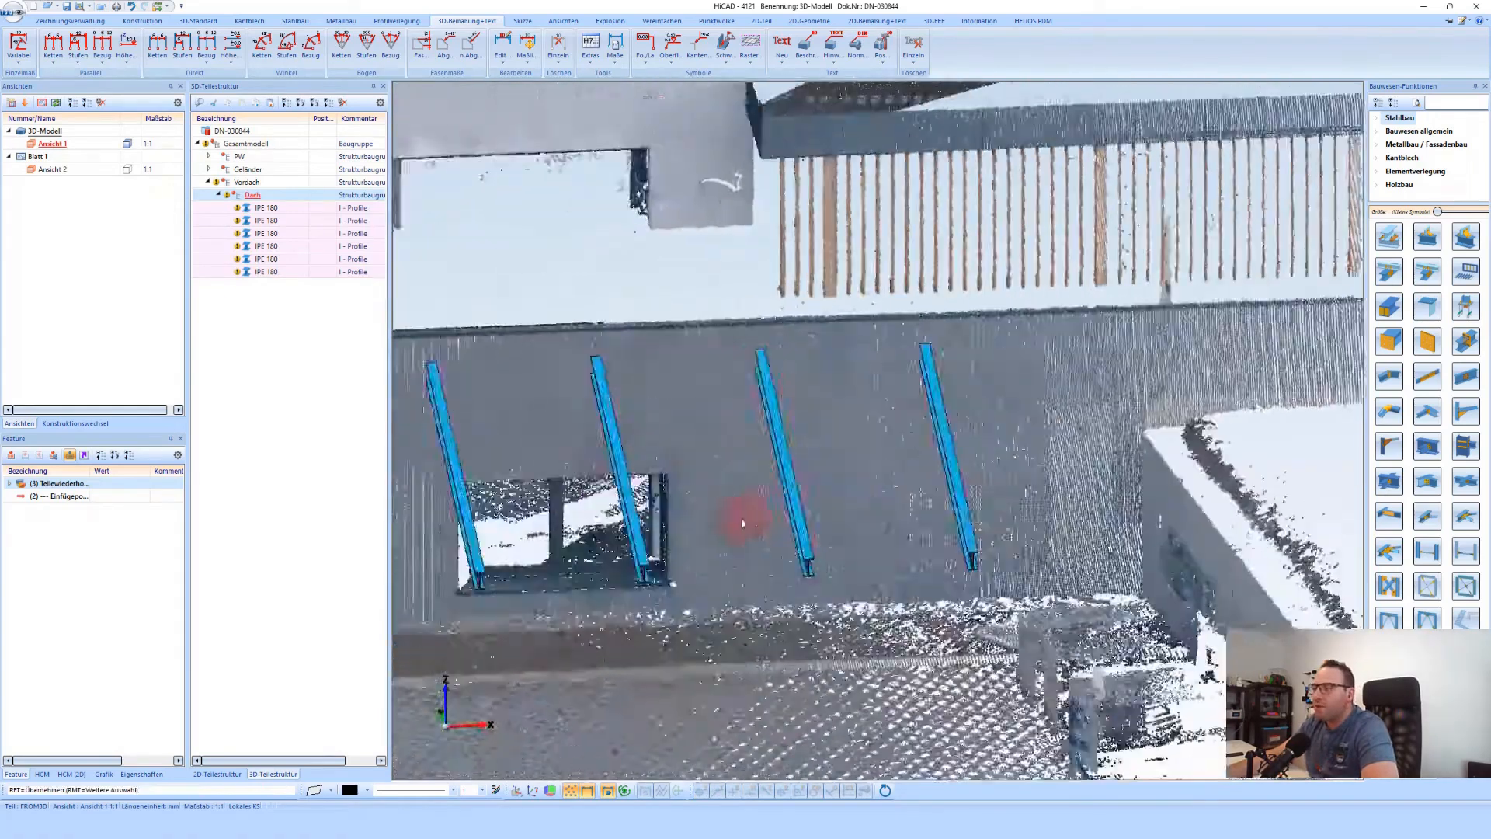
{"action": "middle_click_drag", "start_coordinate": [743, 523], "coordinate": [699, 506]}
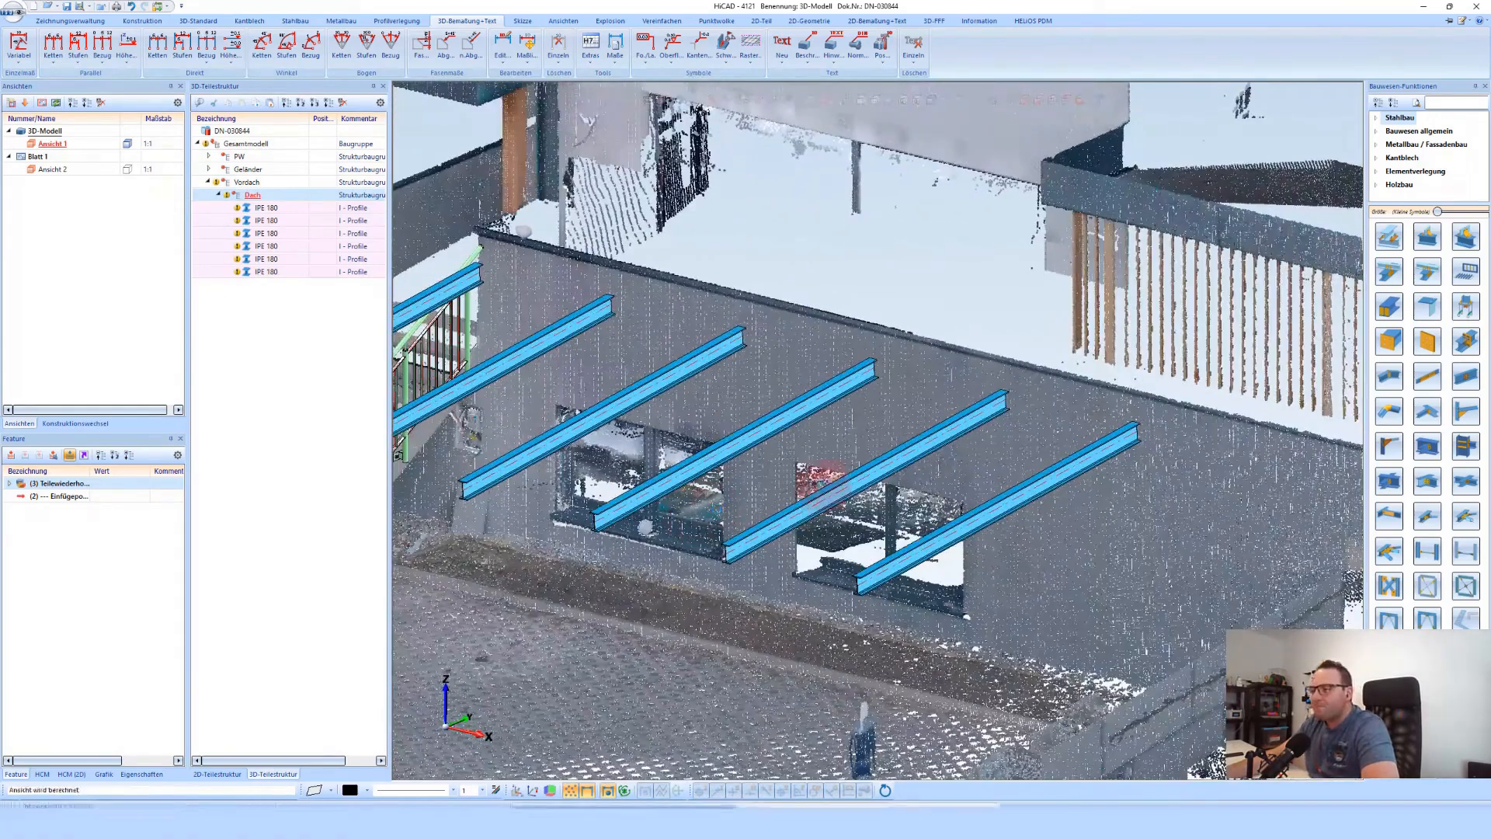
{"action": "scroll", "coordinate": [937, 463], "scroll_direction": "down", "scroll_amount": 2}
{"action": "scroll", "coordinate": [548, 455], "scroll_direction": "down", "scroll_amount": 1}
{"action": "scroll", "coordinate": [508, 435], "scroll_direction": "up", "scroll_amount": 2}
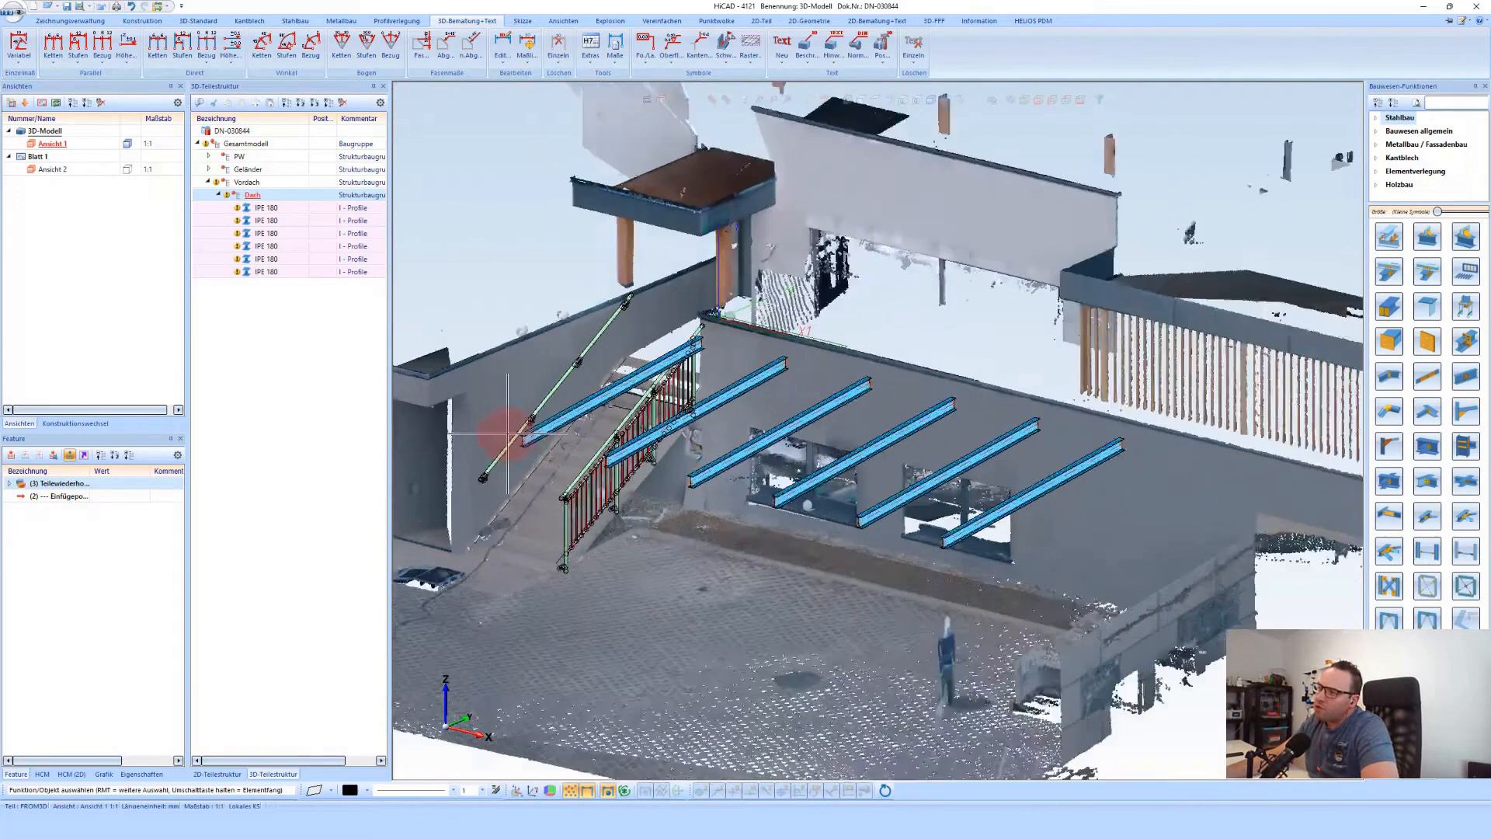
{"action": "left_click", "coordinate": [549, 243]}
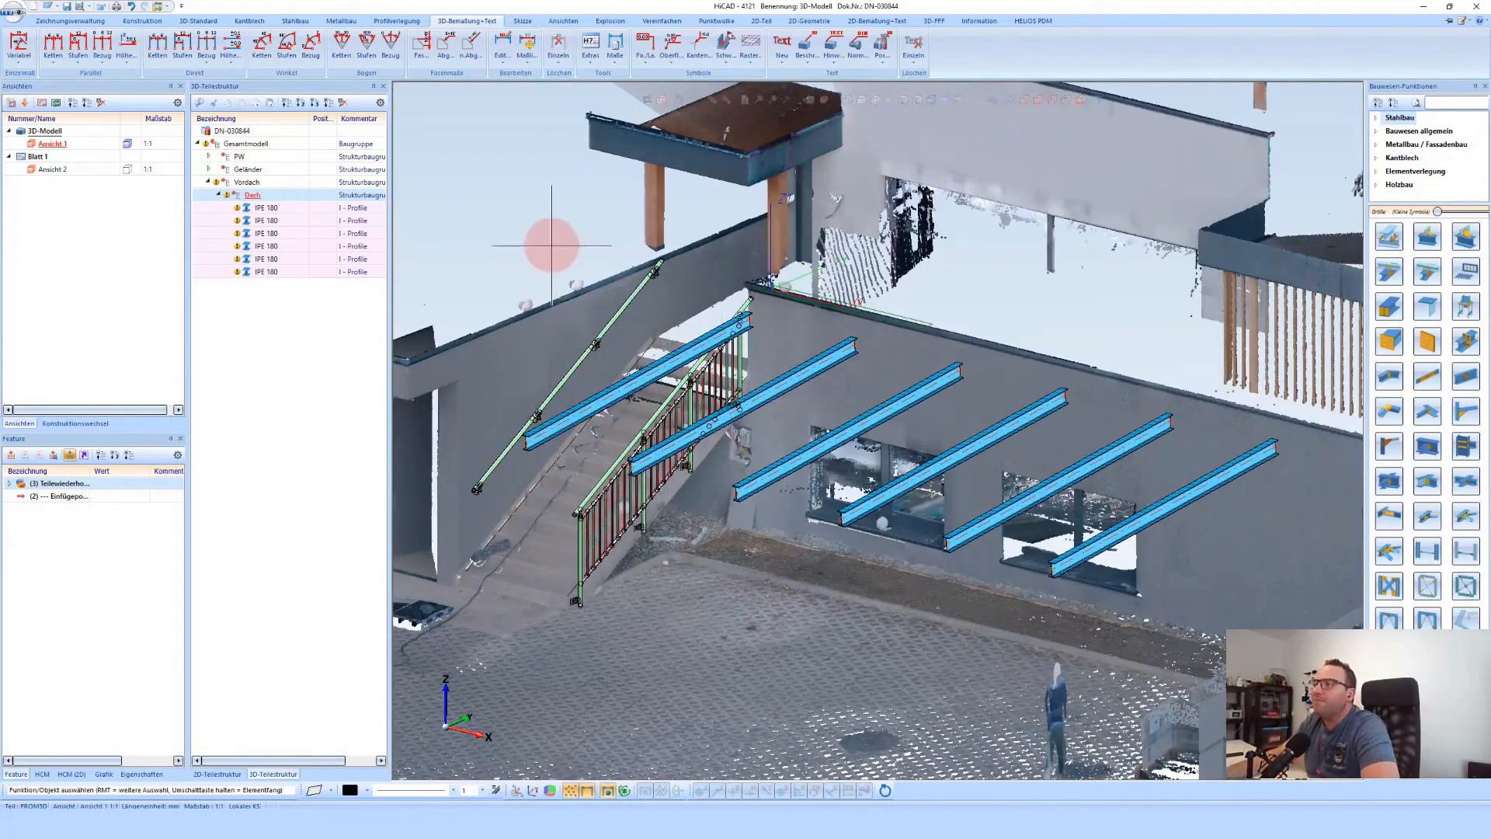
Insert two vertical HEA 100 columns, each 2500 mm long, at the outer ends of the first and last roof beams
{"action": "left_click", "coordinate": [297, 22]}
{"action": "left_click", "coordinate": [14, 44]}
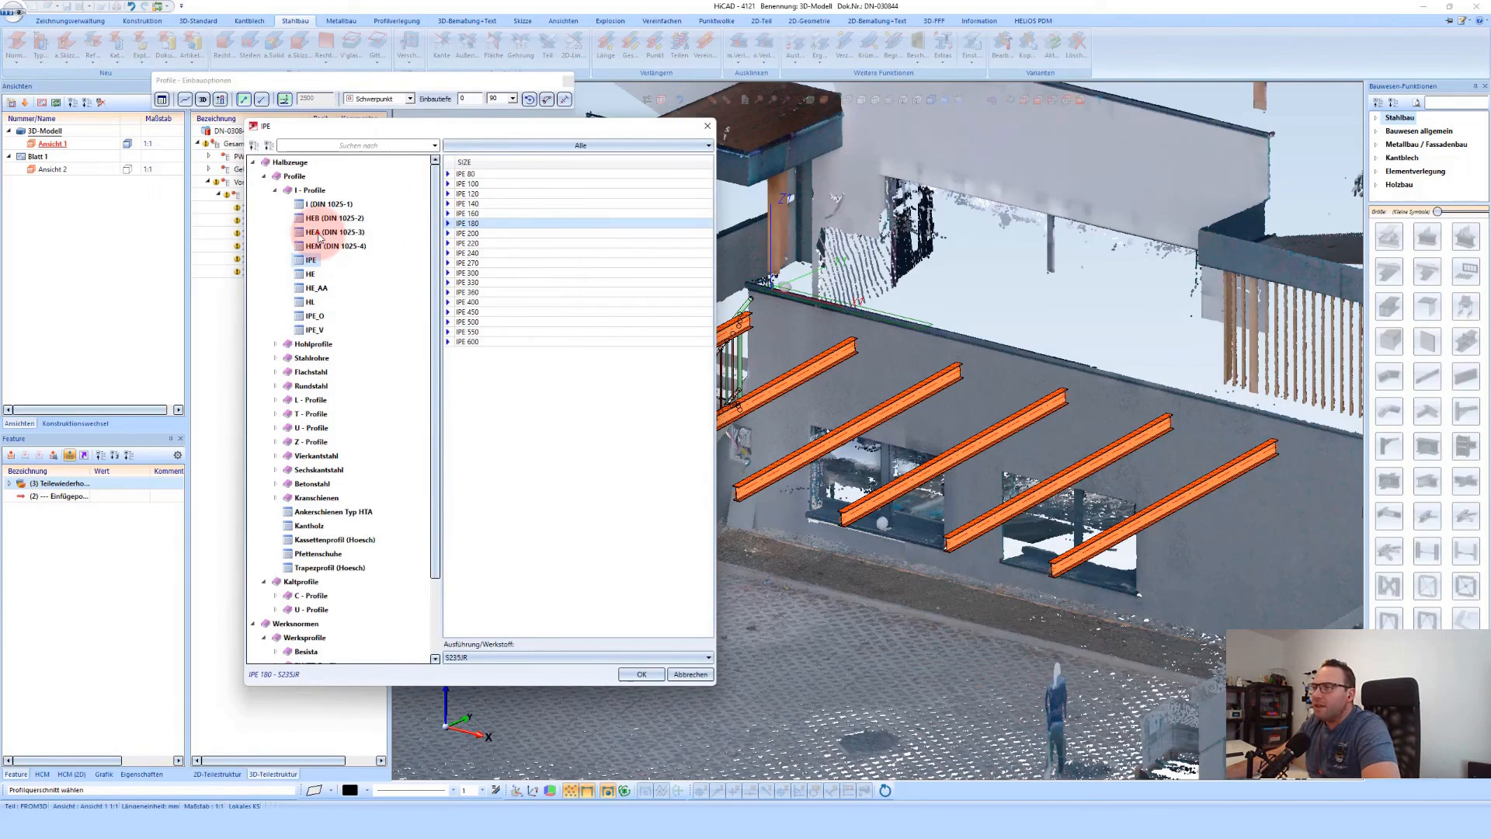
{"action": "left_click", "coordinate": [320, 237]}
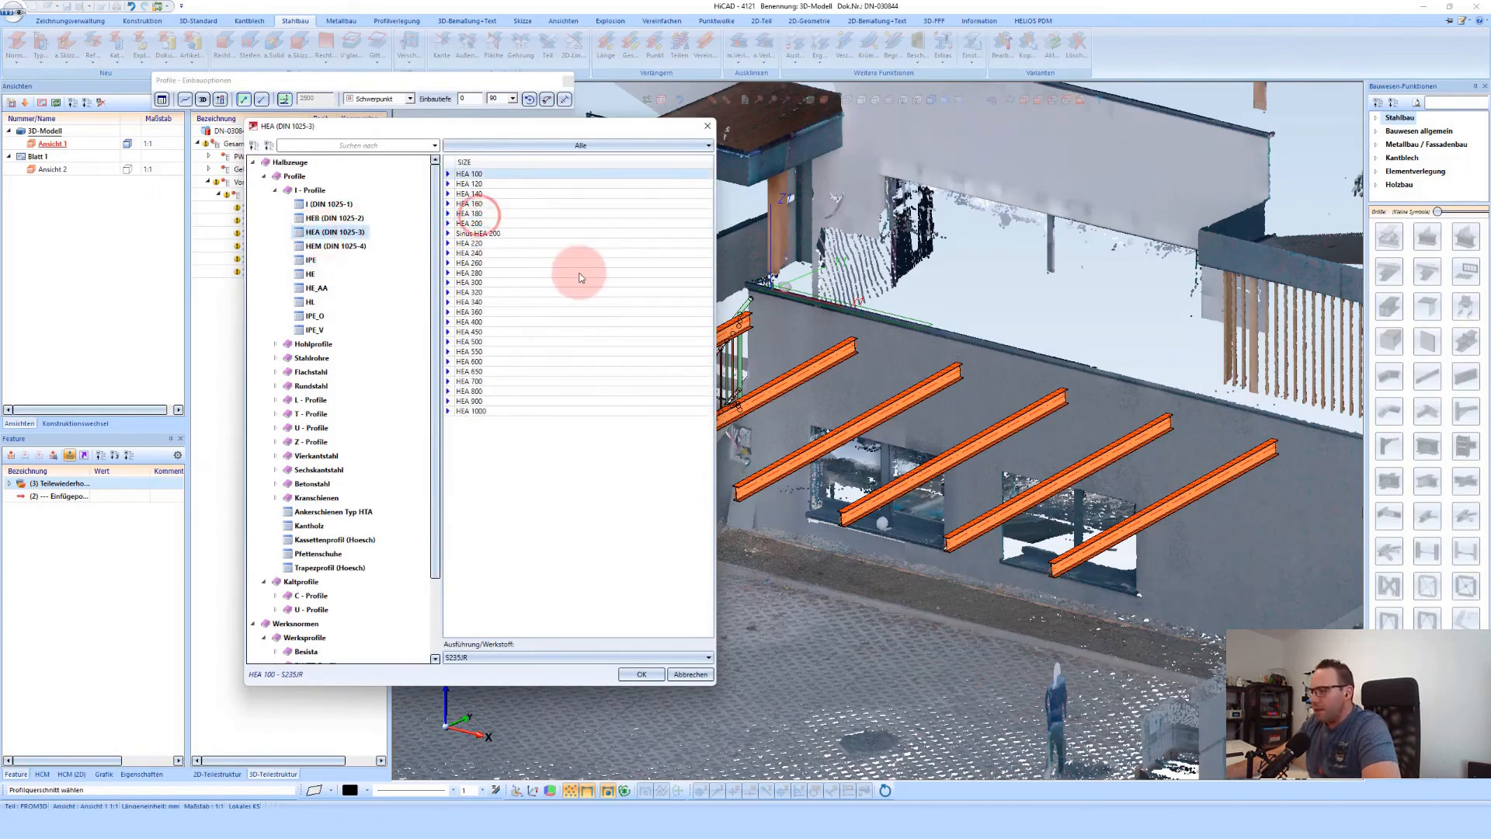
{"action": "left_click", "coordinate": [641, 675]}
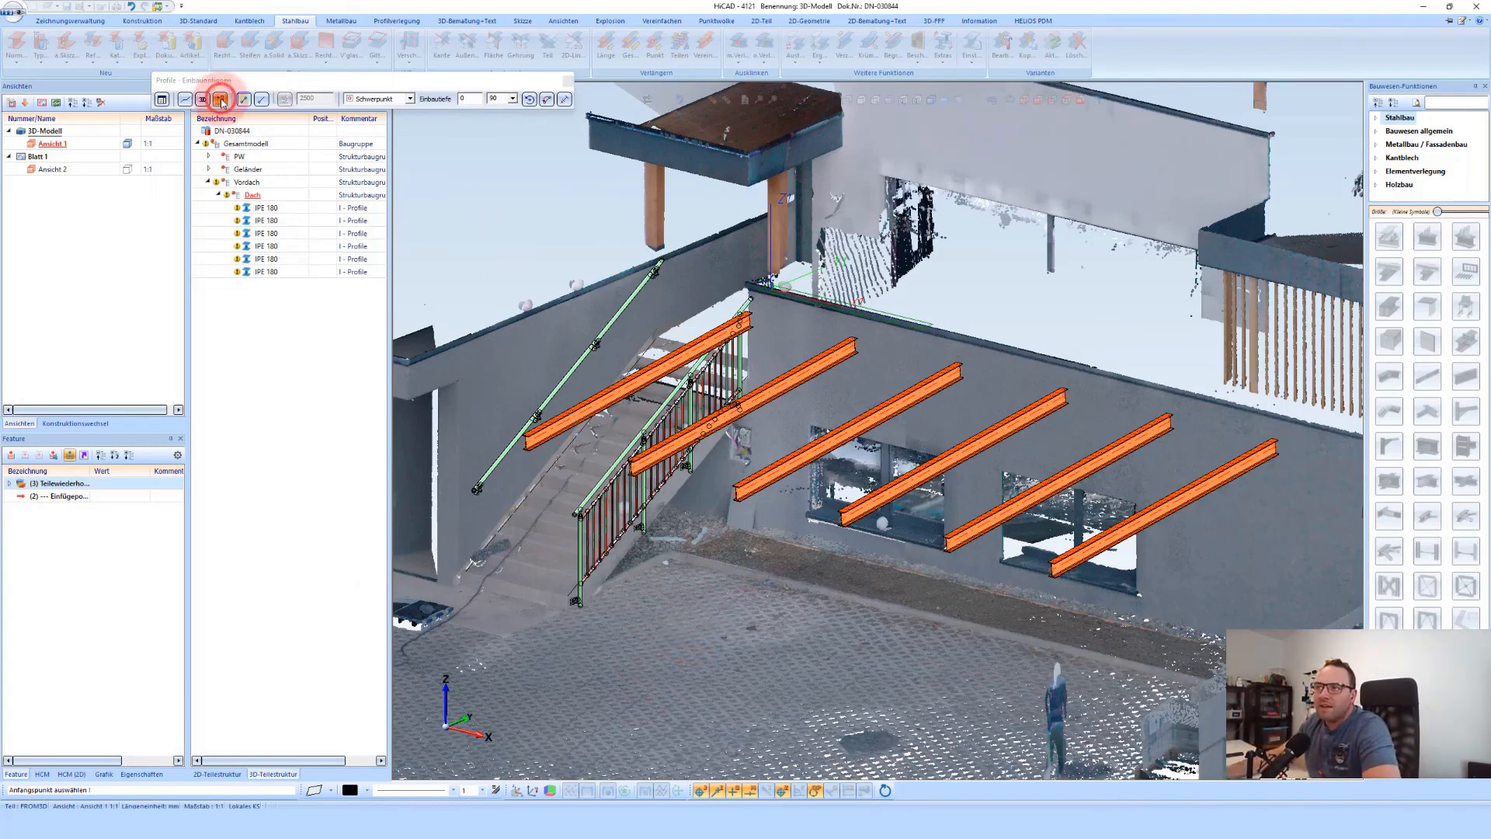
{"action": "left_click", "coordinate": [262, 99]}
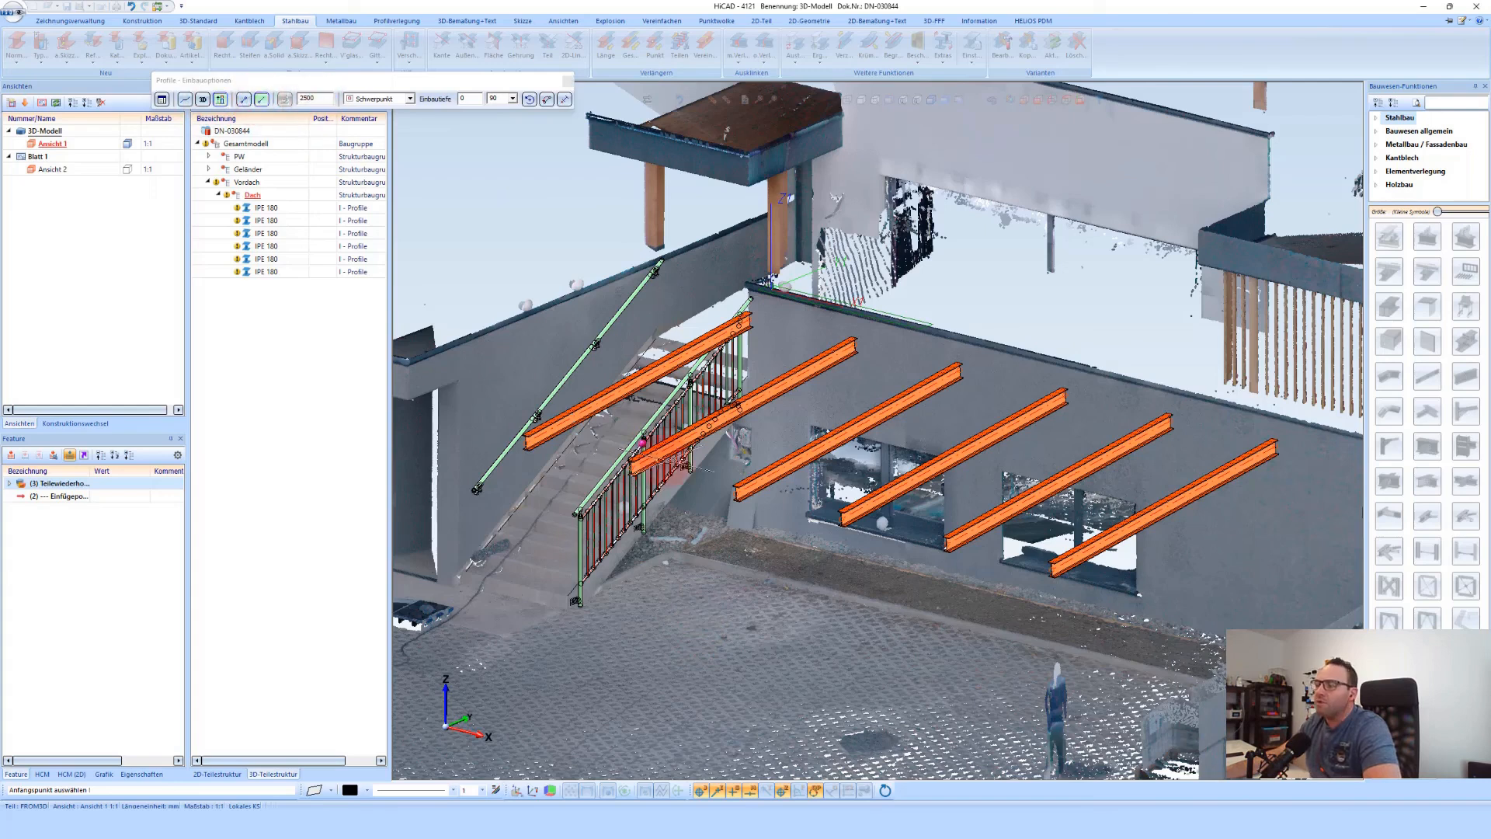
{"action": "left_click", "coordinate": [525, 441]}
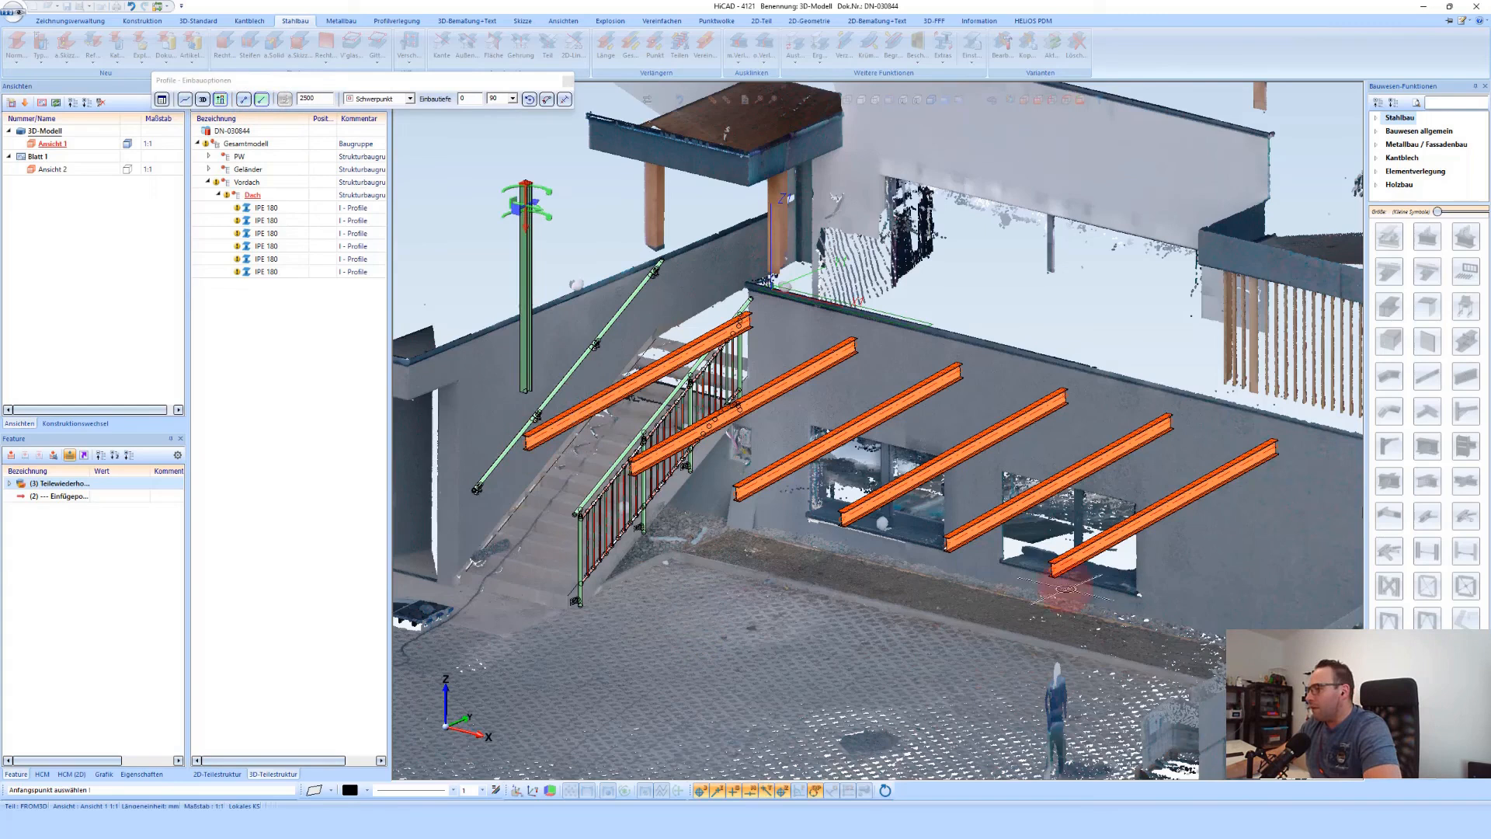
{"action": "left_click", "coordinate": [1018, 612]}
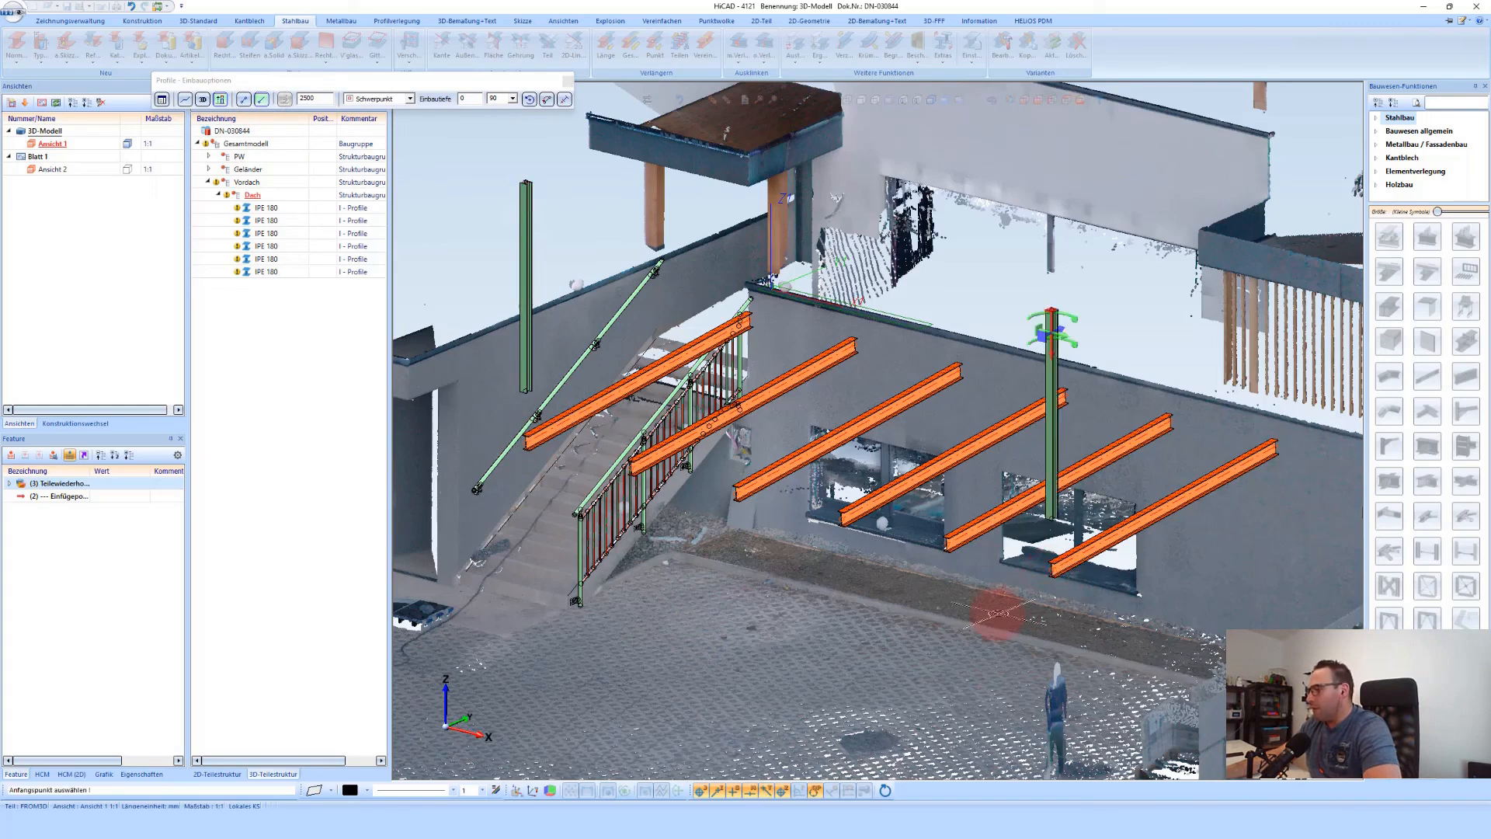
{"action": "middle_click", "coordinate": [544, 386]}
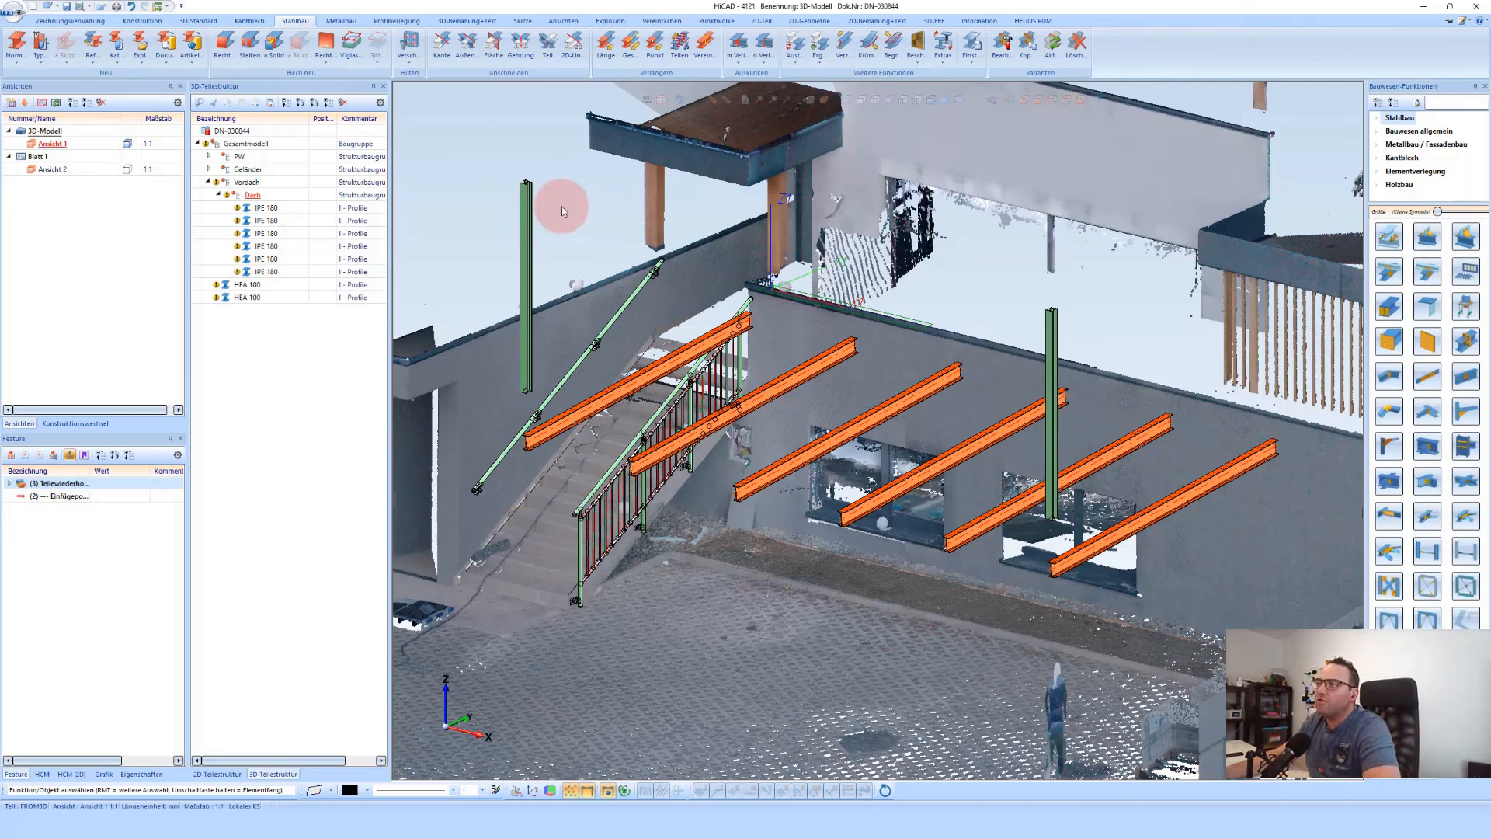
Create a structural assembly under Vordach and set its item number to Stützen
{"action": "left_click", "coordinate": [241, 312]}
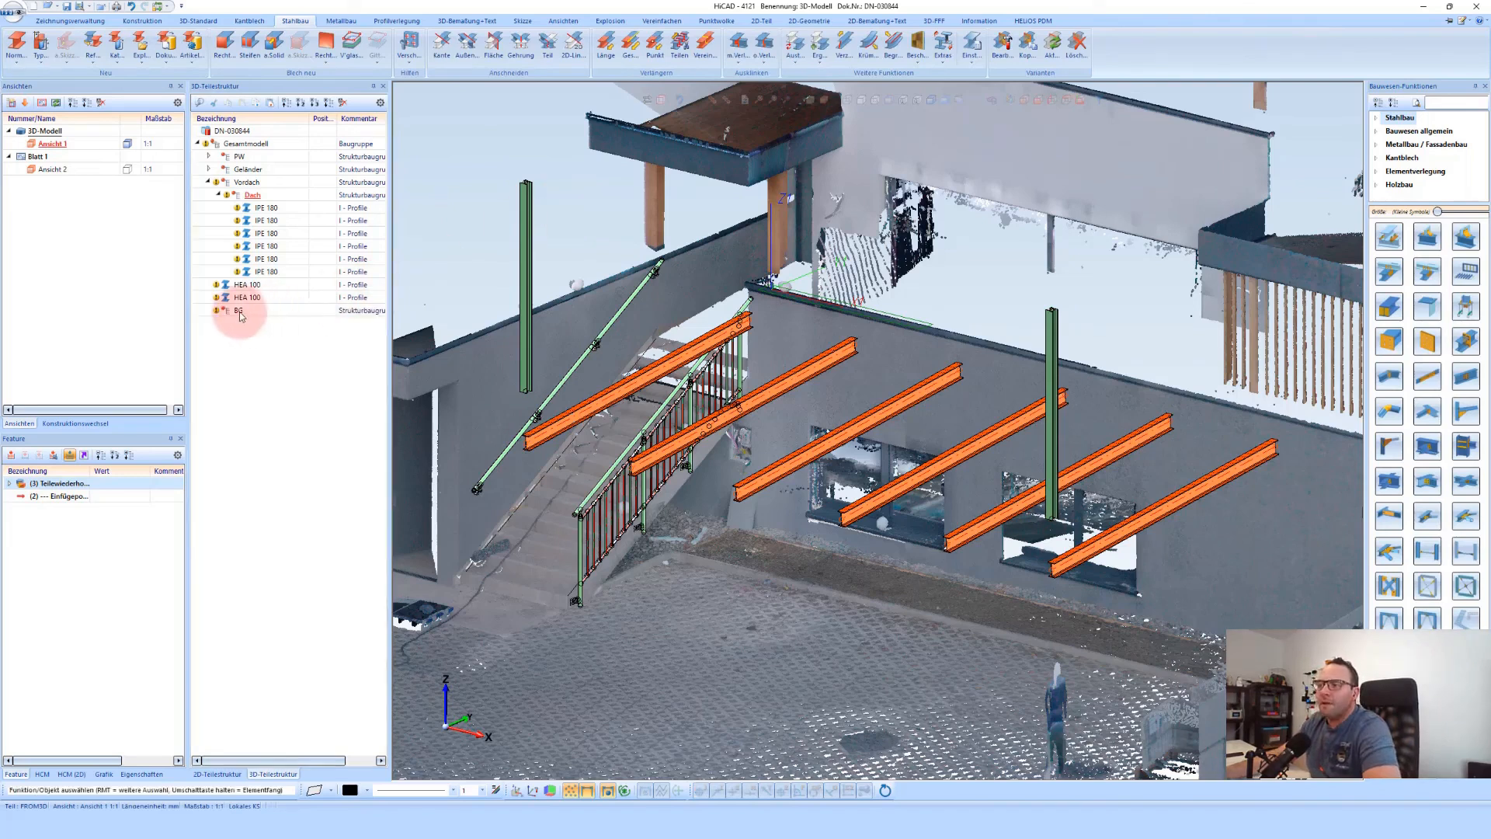
{"action": "left_click", "coordinate": [561, 187]}
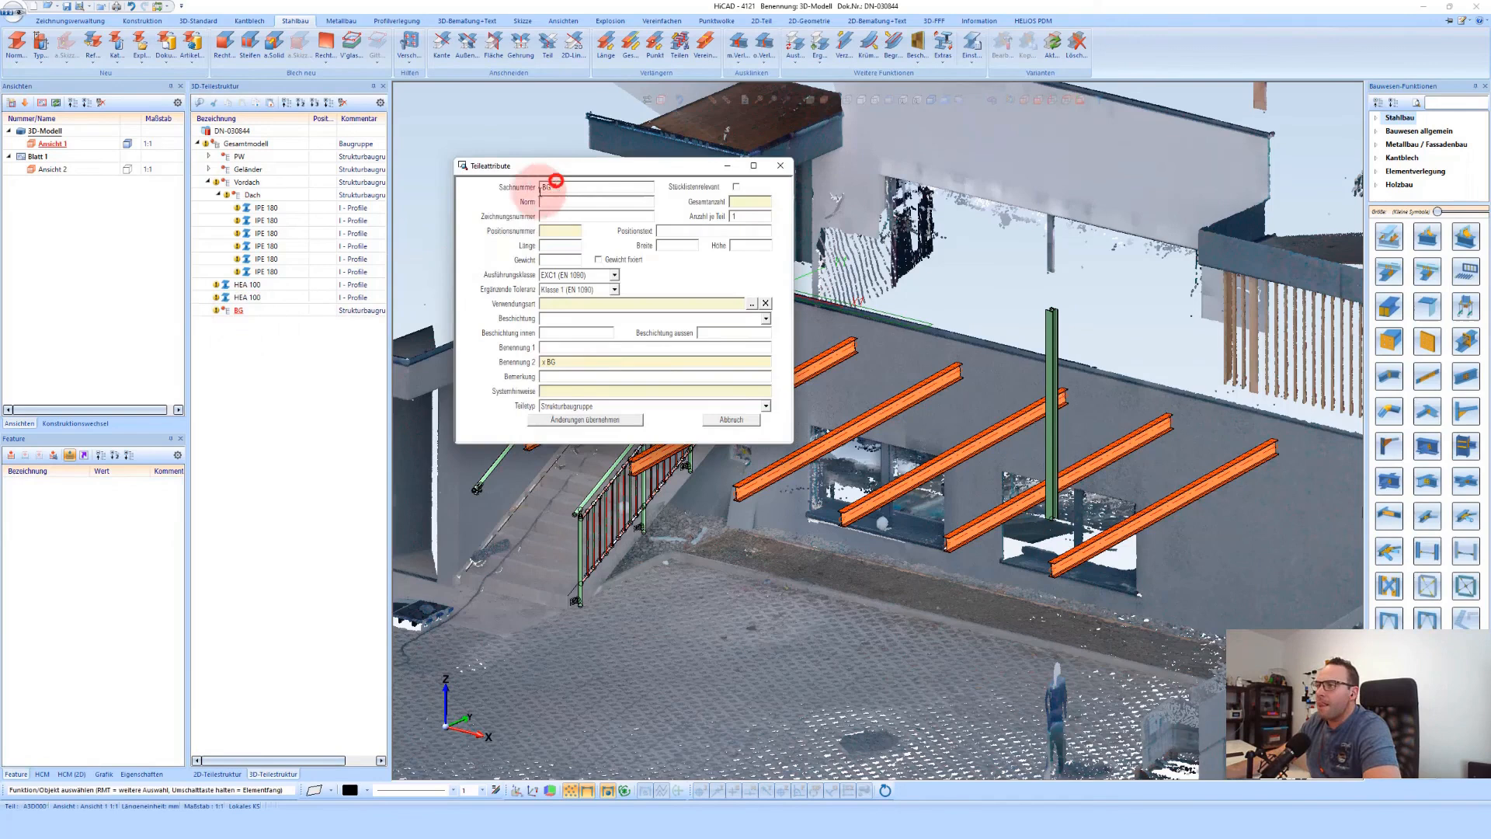
{"action": "type", "text": "Stu"}
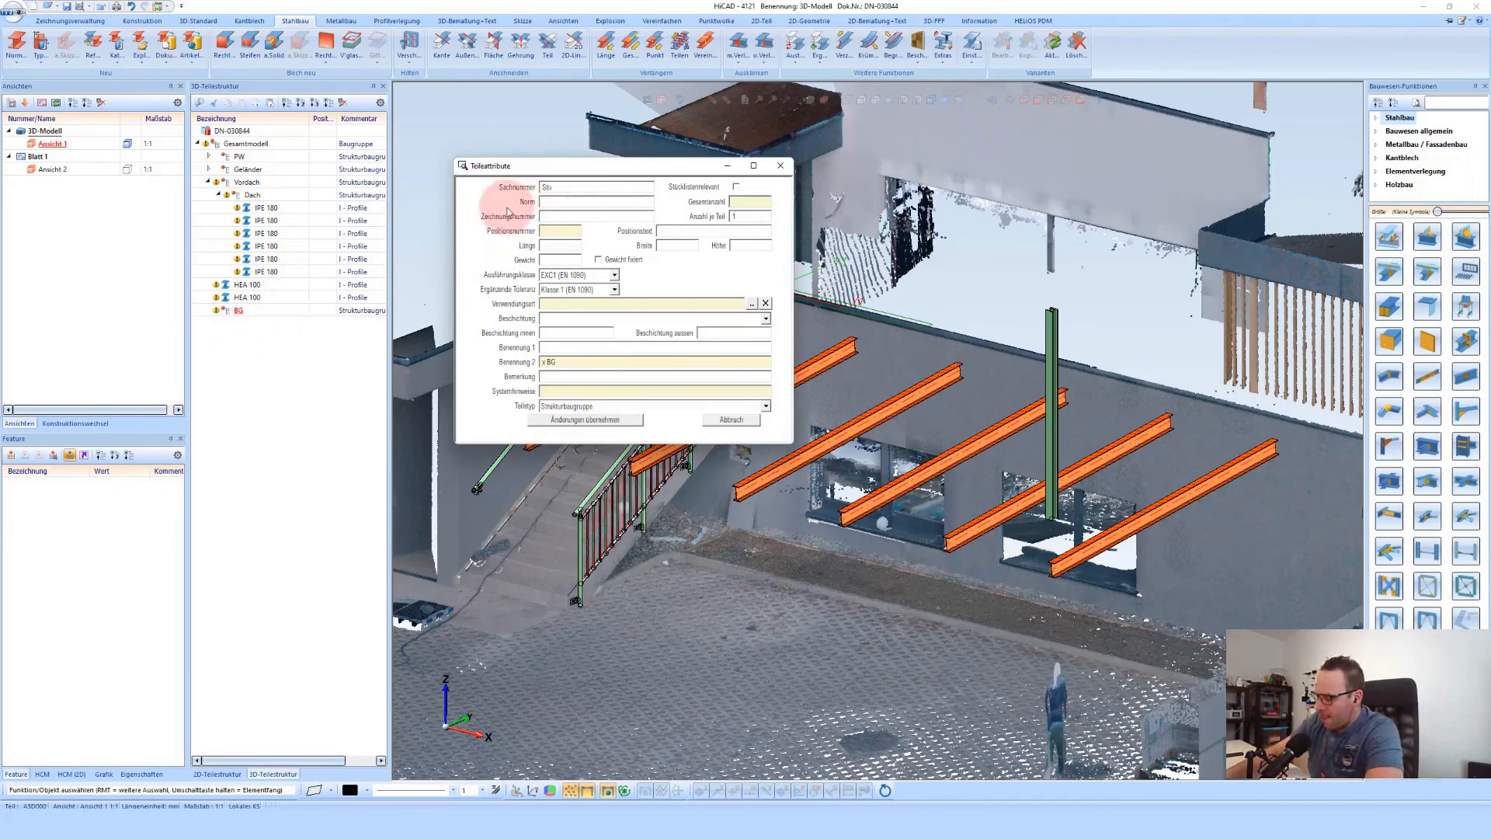
{"action": "type", "text": "ützenm"}
{"action": "key", "text": "BackSpace"}
{"action": "key", "text": "BackSpace"}
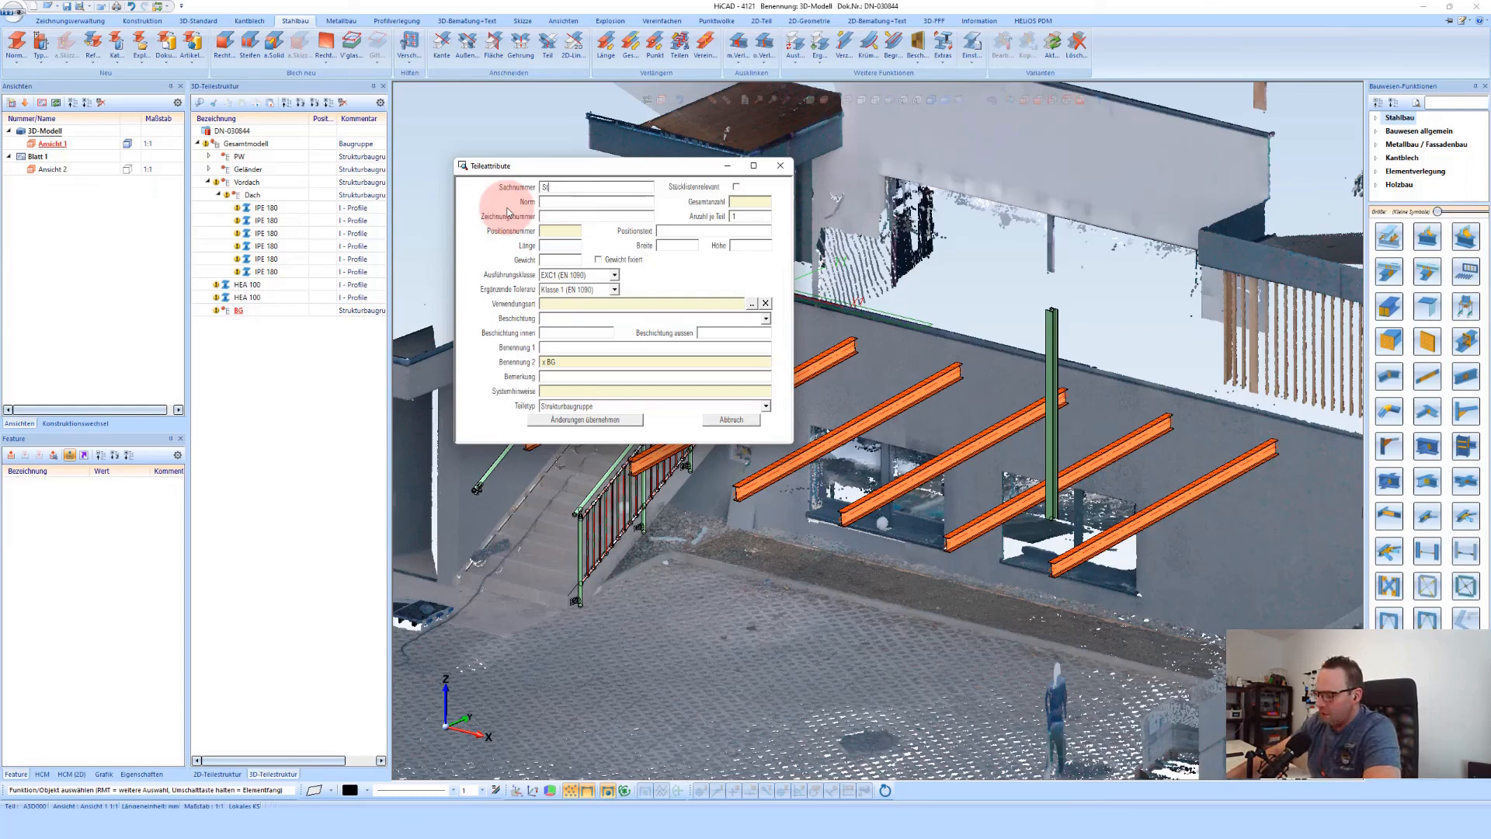
{"action": "type", "text": "n"}
{"action": "key", "text": "Return"}
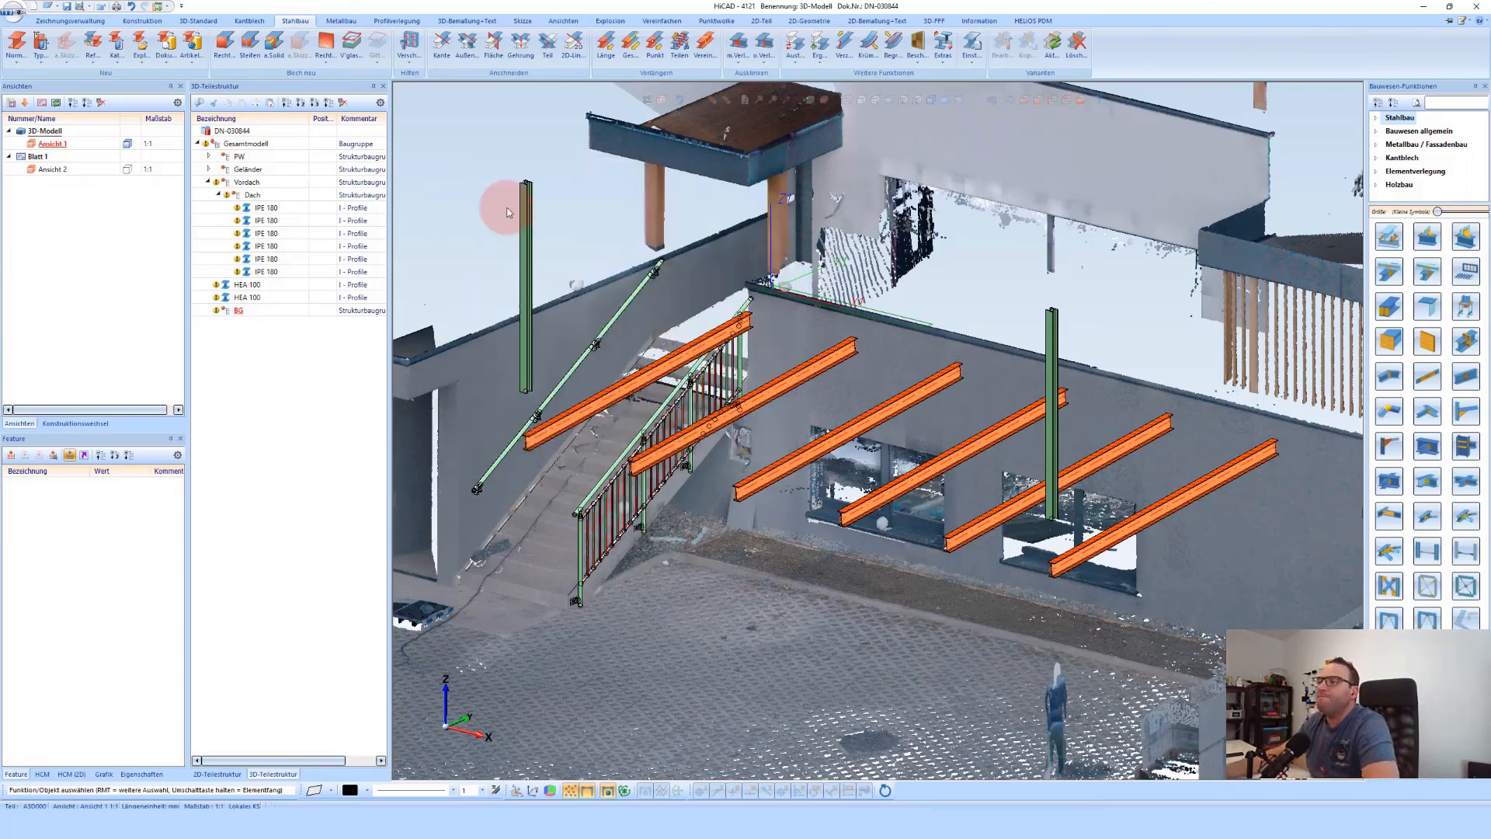
Arrange both HEA 100 columns inside the Stützen assembly
{"action": "left_click", "coordinate": [238, 295]}
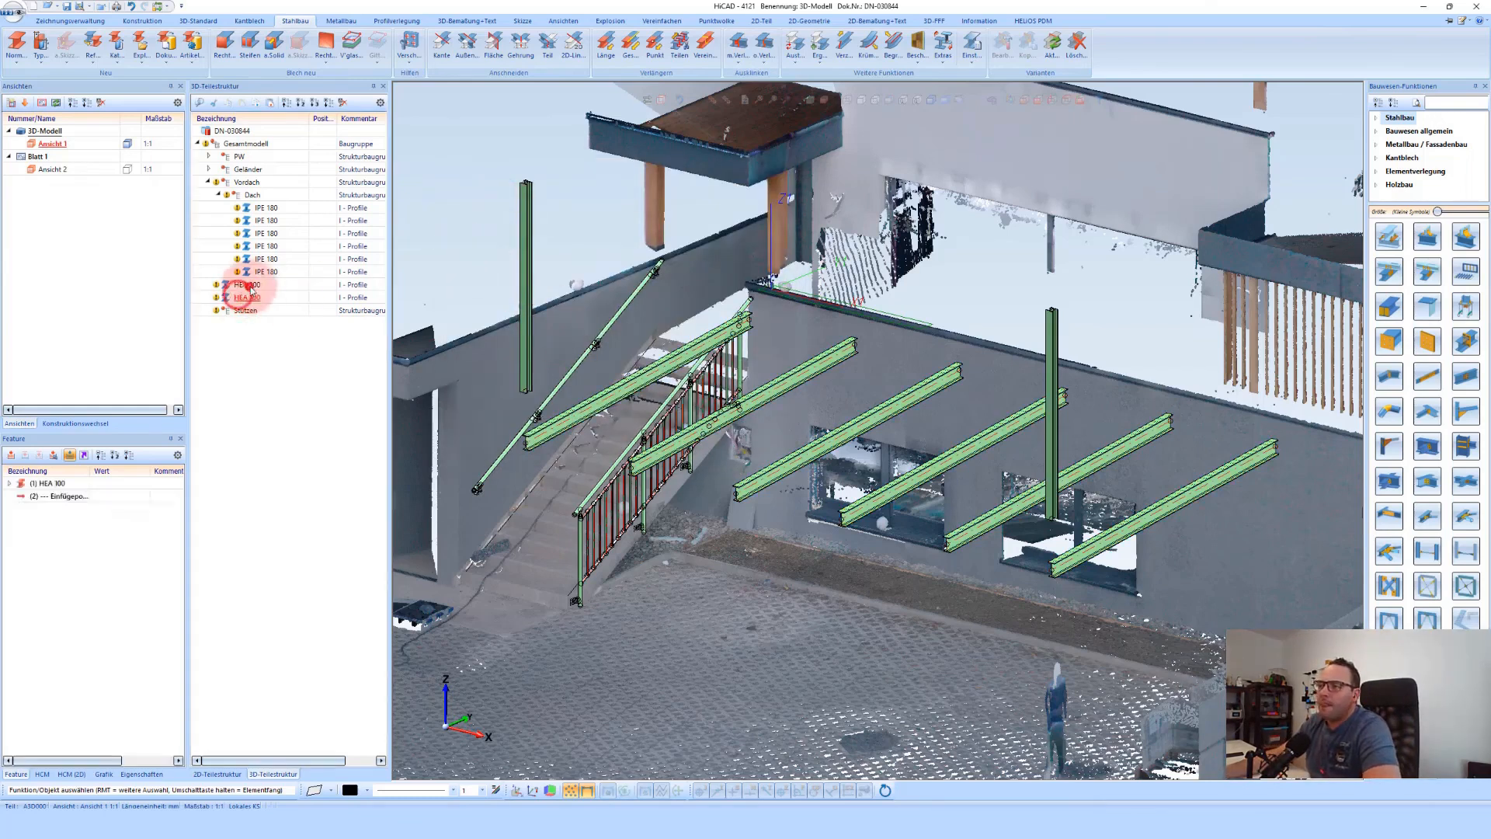
{"action": "left_click", "coordinate": [248, 288], "text": "ctrl"}
{"action": "left_click_drag", "start_coordinate": [253, 284], "coordinate": [243, 313]}
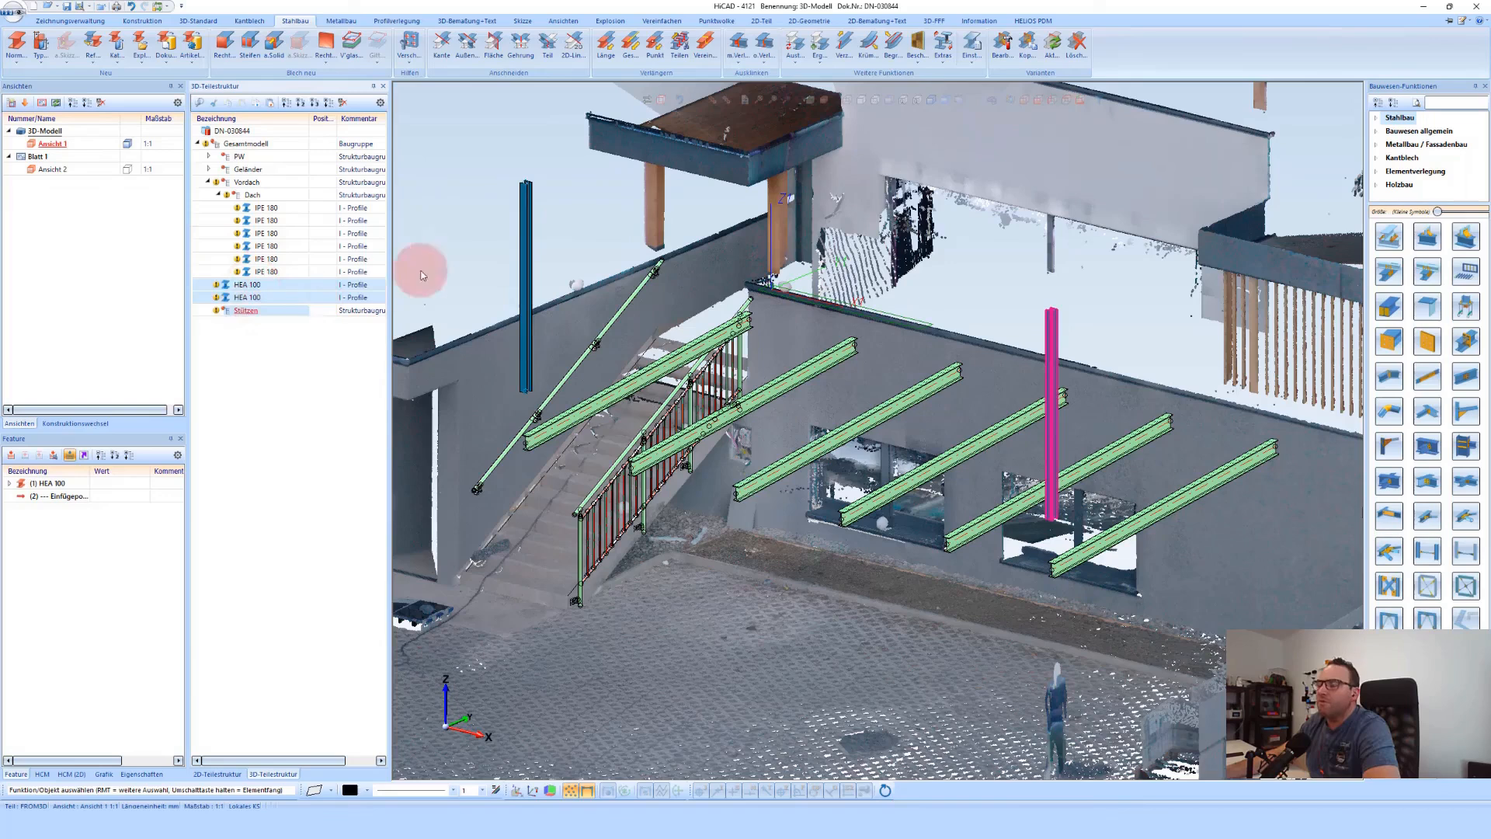
Start moving the HEA 100 column near the stairs, using its vertical edge as the direction
{"action": "left_click", "coordinate": [526, 211]}
{"action": "right_click", "coordinate": [526, 211]}
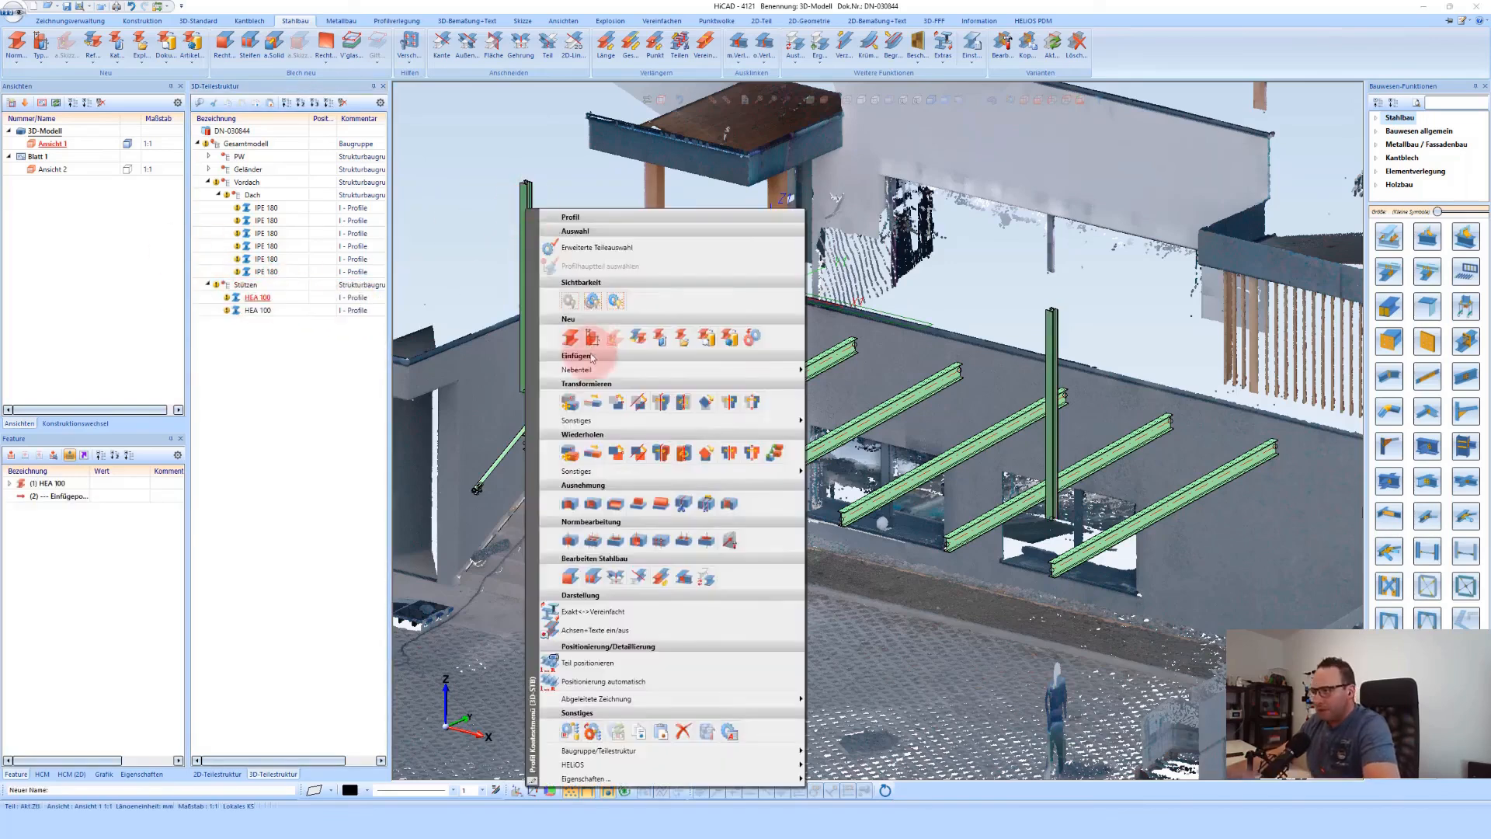
{"action": "left_click", "coordinate": [581, 395]}
{"action": "left_click", "coordinate": [527, 203]}
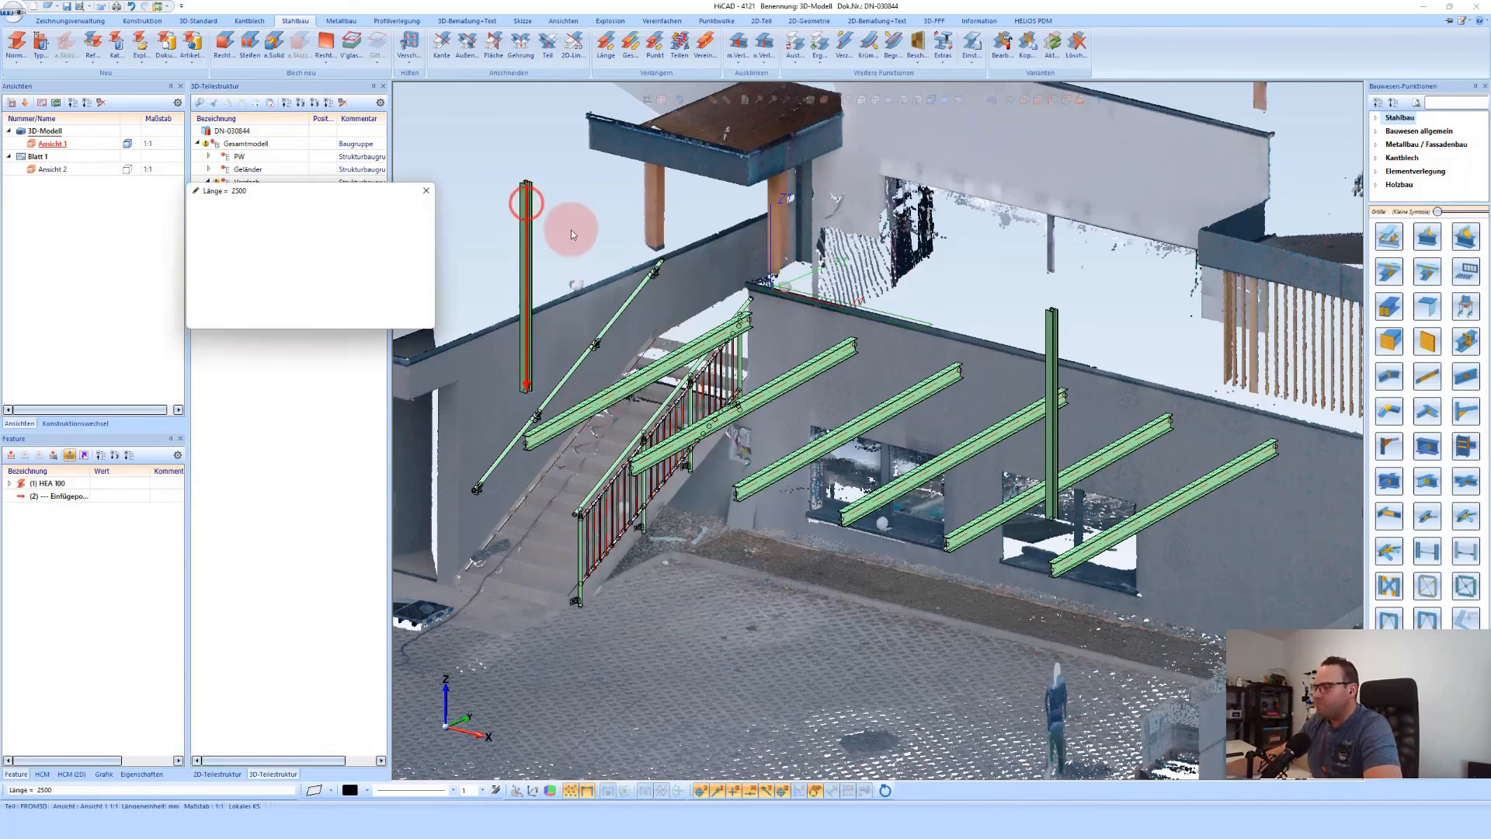
Move both HEA 100 columns down by 2500 mm along their vertical edges
{"action": "key", "text": "Return"}
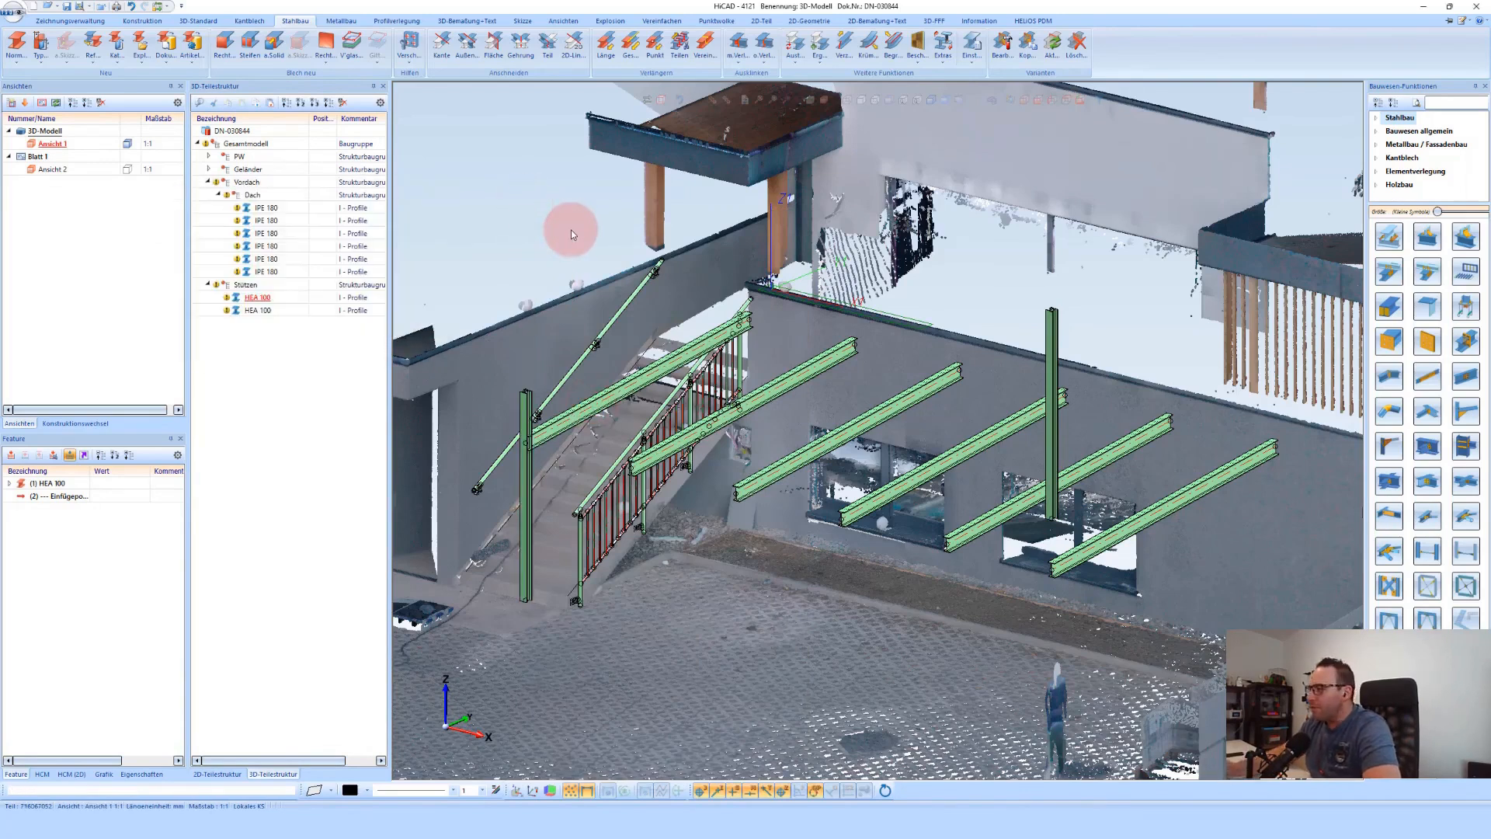
{"action": "left_click", "coordinate": [1052, 317]}
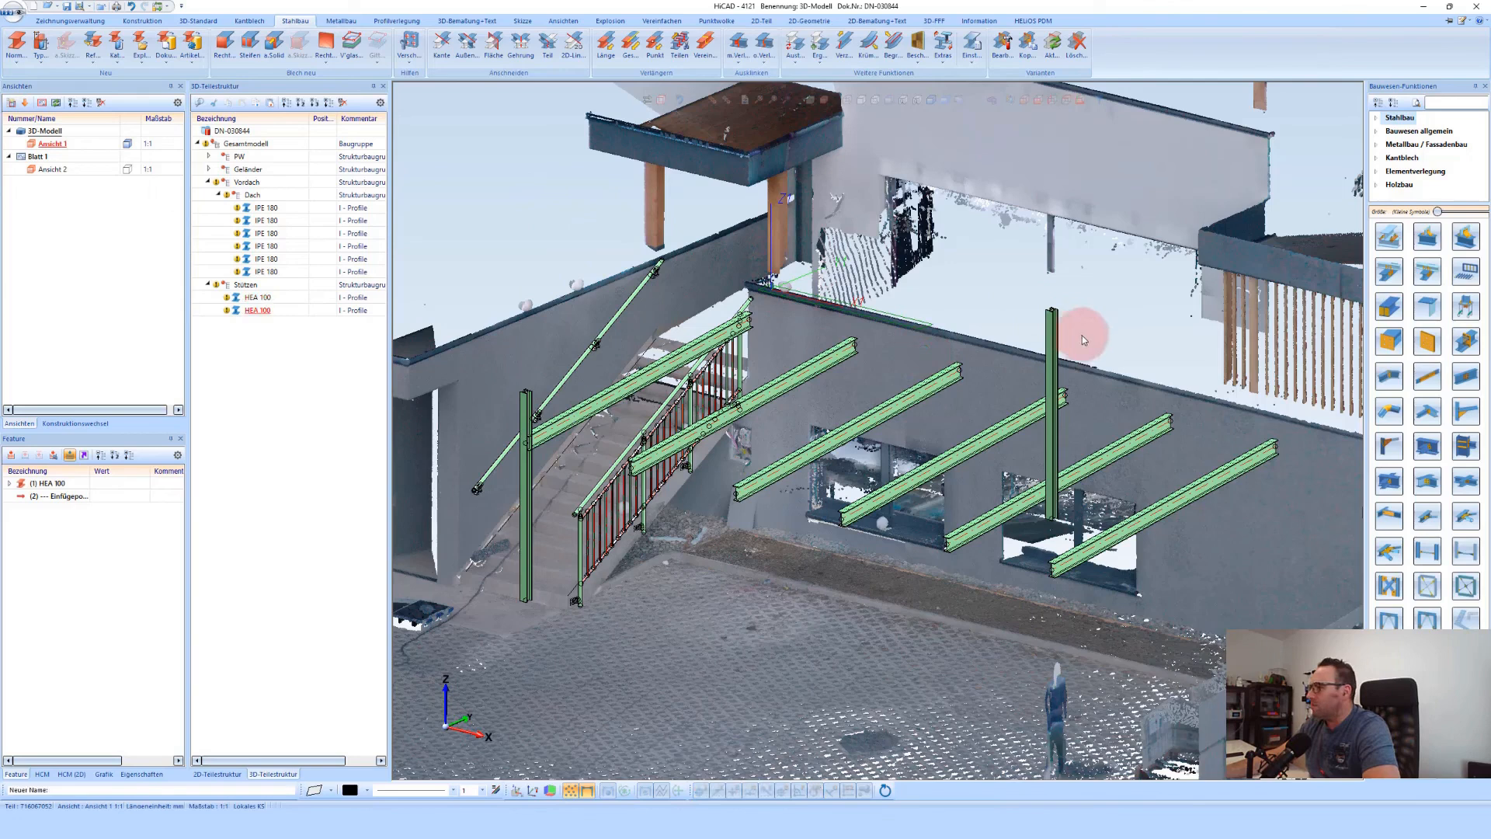
{"action": "right_click", "coordinate": [1146, 411]}
{"action": "left_click", "coordinate": [1195, 419]}
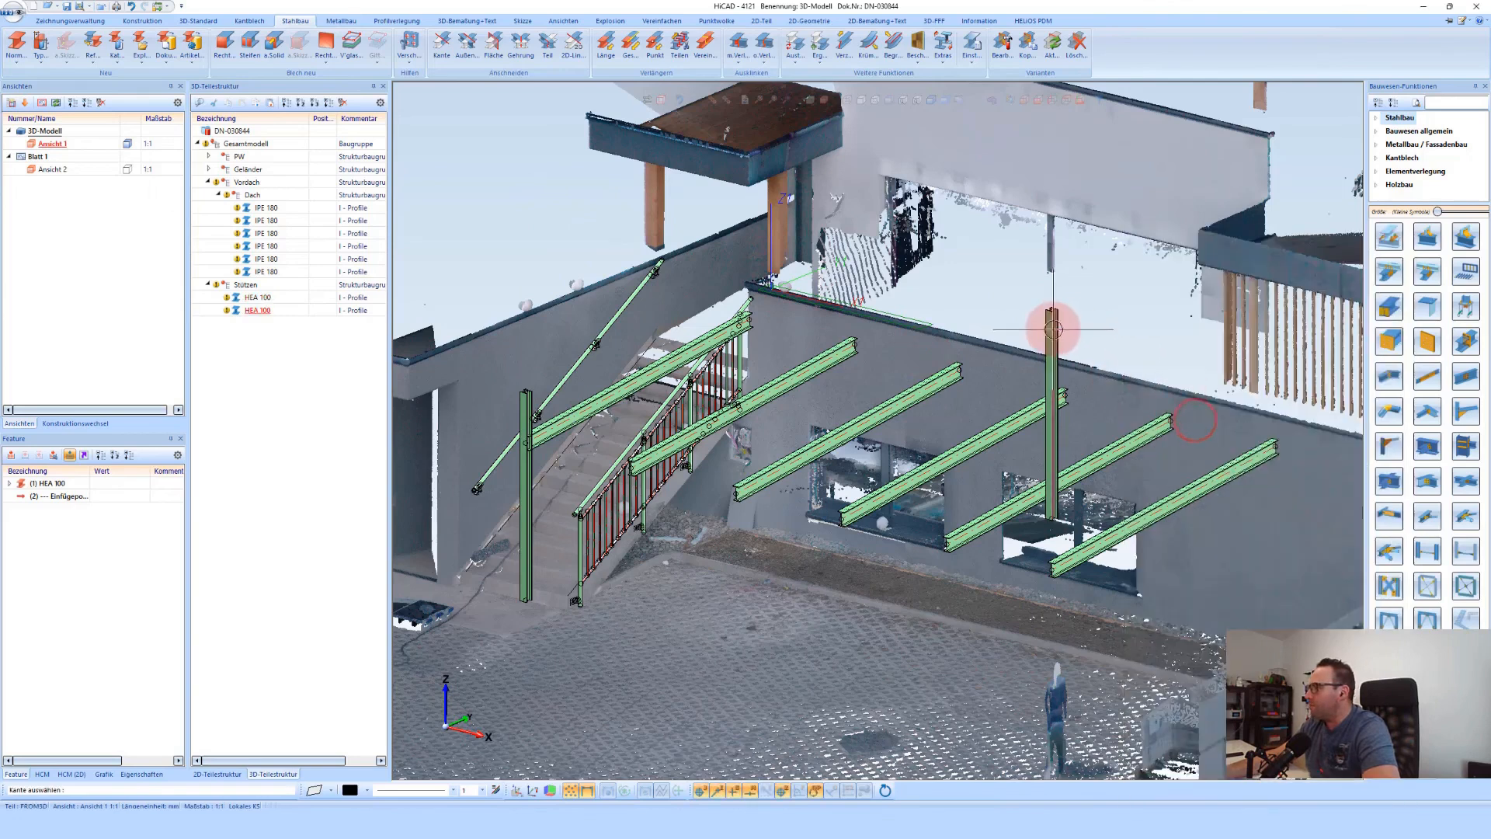
{"action": "left_click", "coordinate": [1053, 330]}
{"action": "key", "text": "Return"}
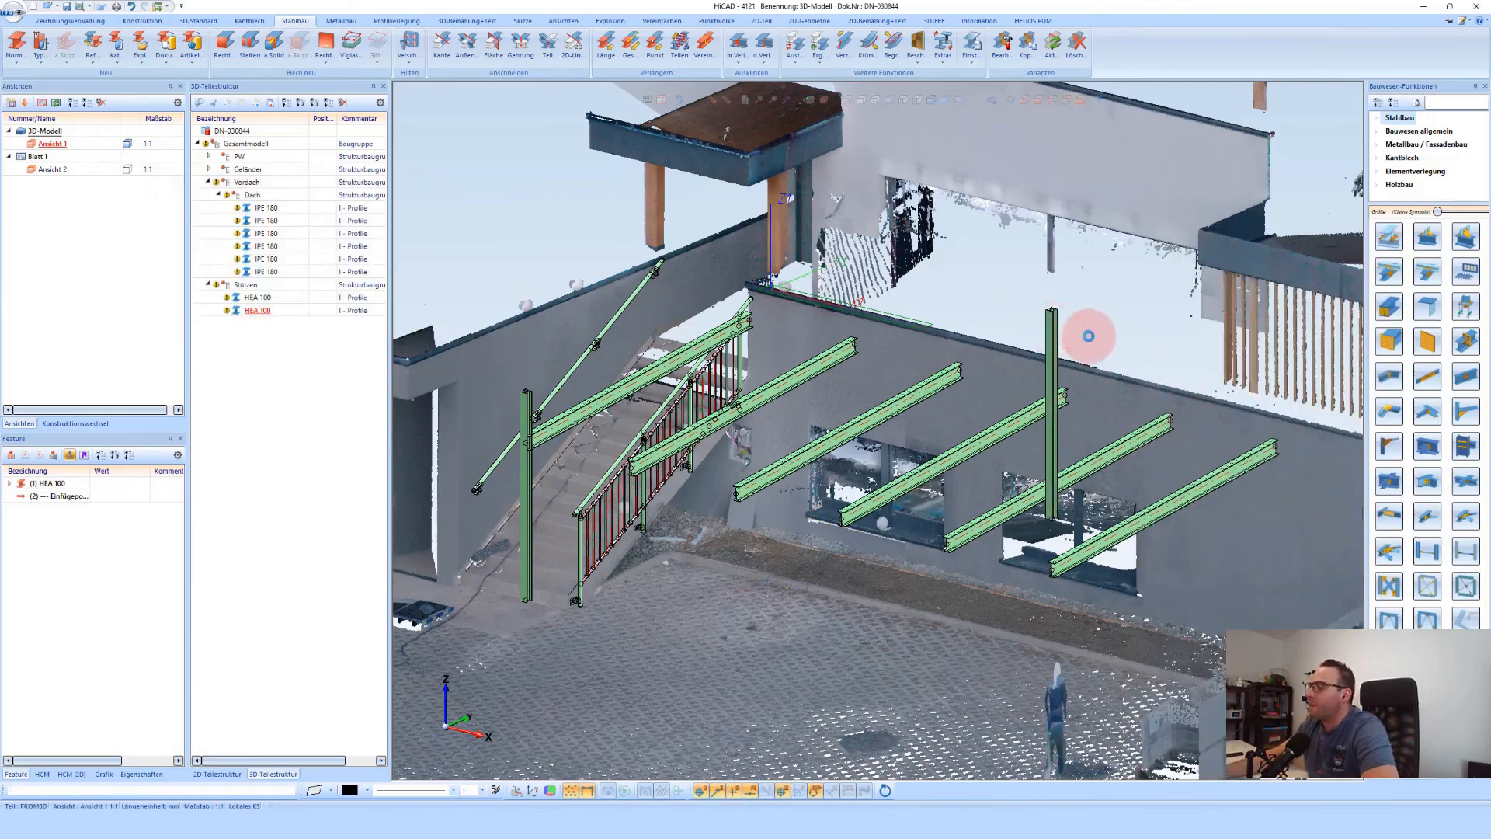
Show only the Vordach assembly so the building scan and all other assemblies are hidden
{"action": "scroll", "coordinate": [809, 371], "scroll_direction": "down", "scroll_amount": 2}
{"action": "left_click", "coordinate": [982, 376]}
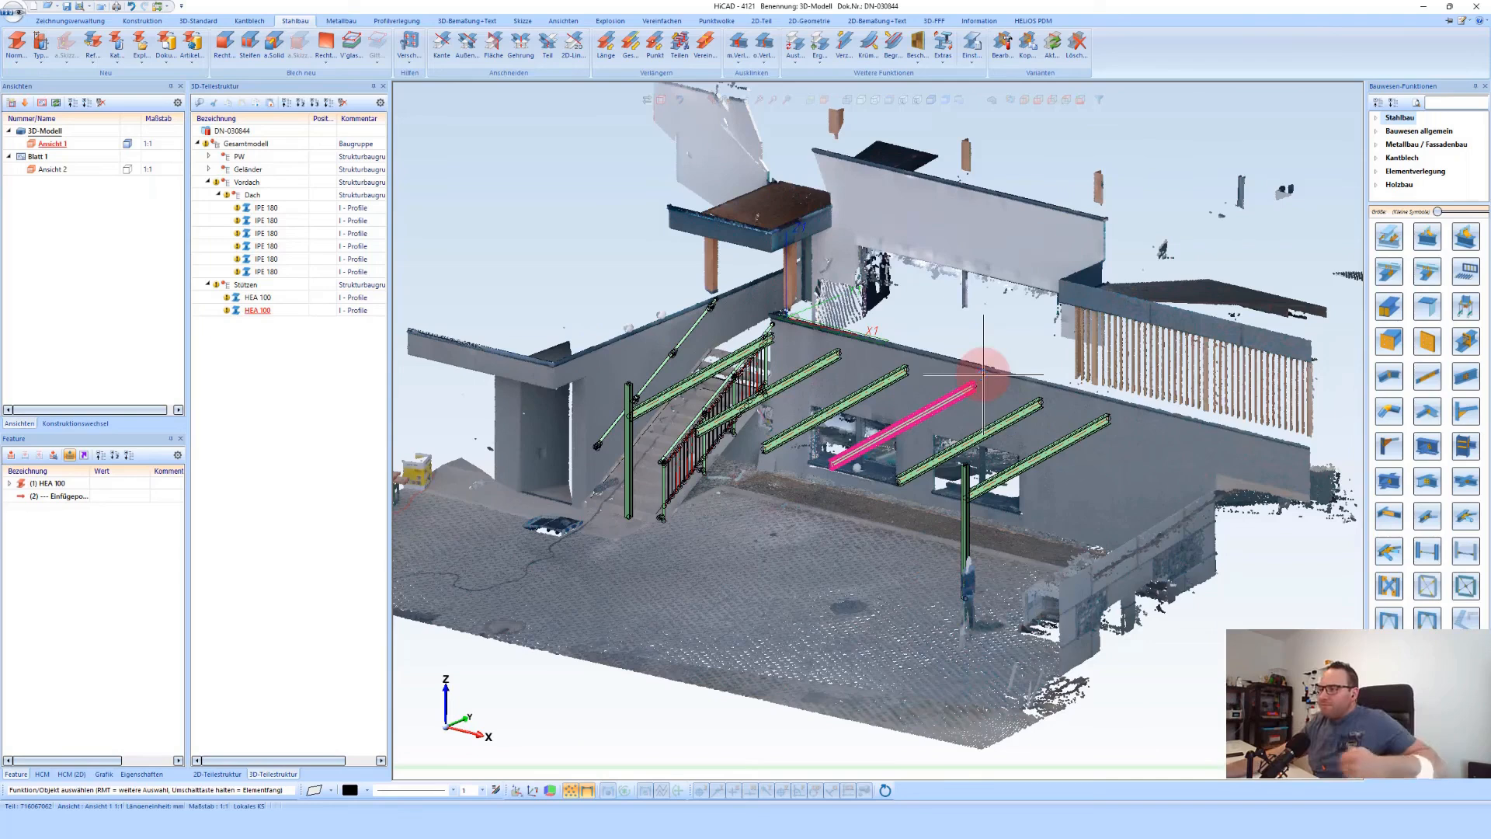
{"action": "scroll", "coordinate": [692, 153], "scroll_direction": "down", "scroll_amount": 4}
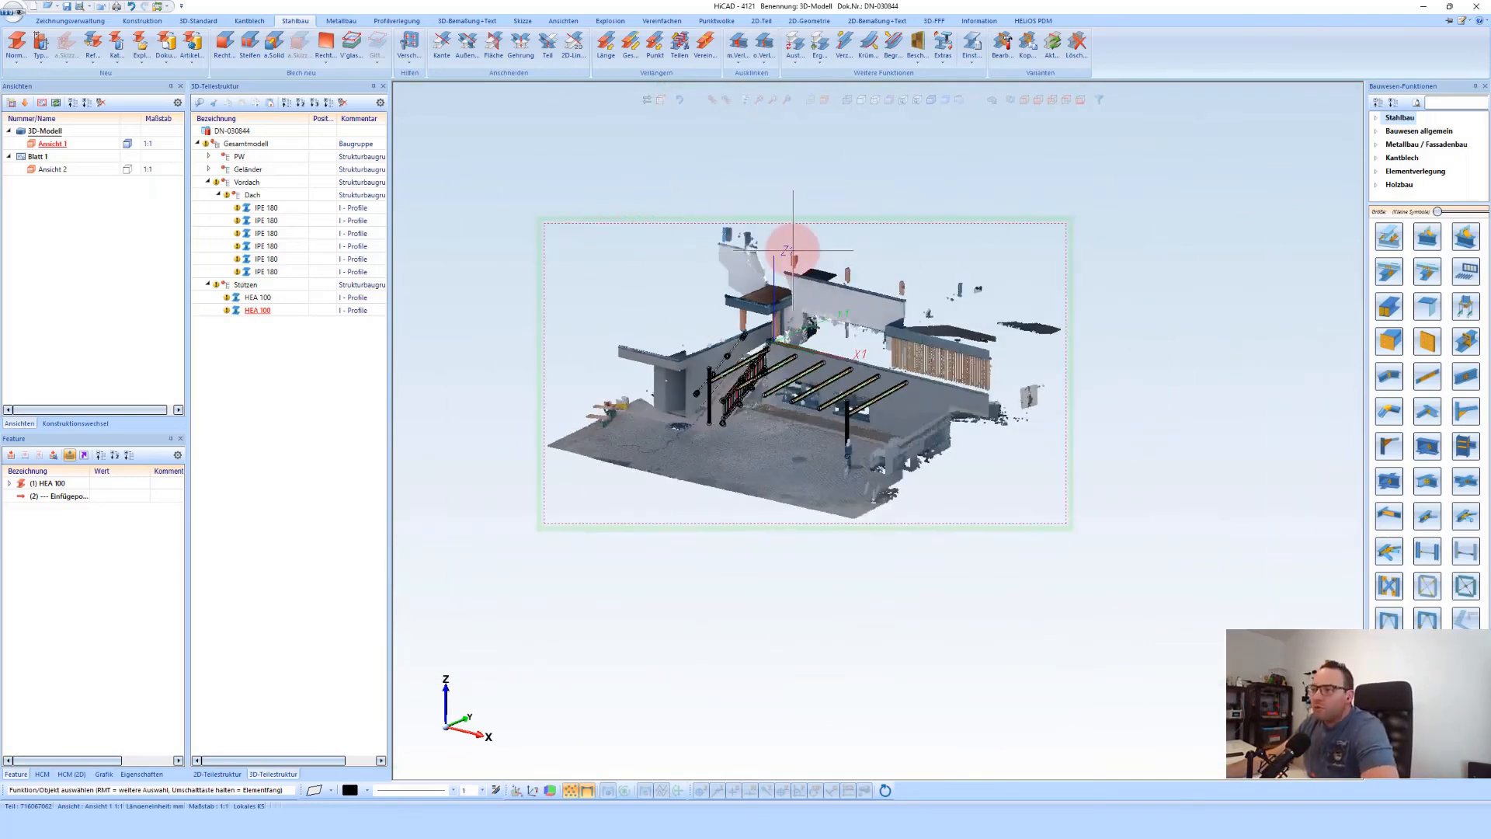
{"action": "key", "text": "e"}
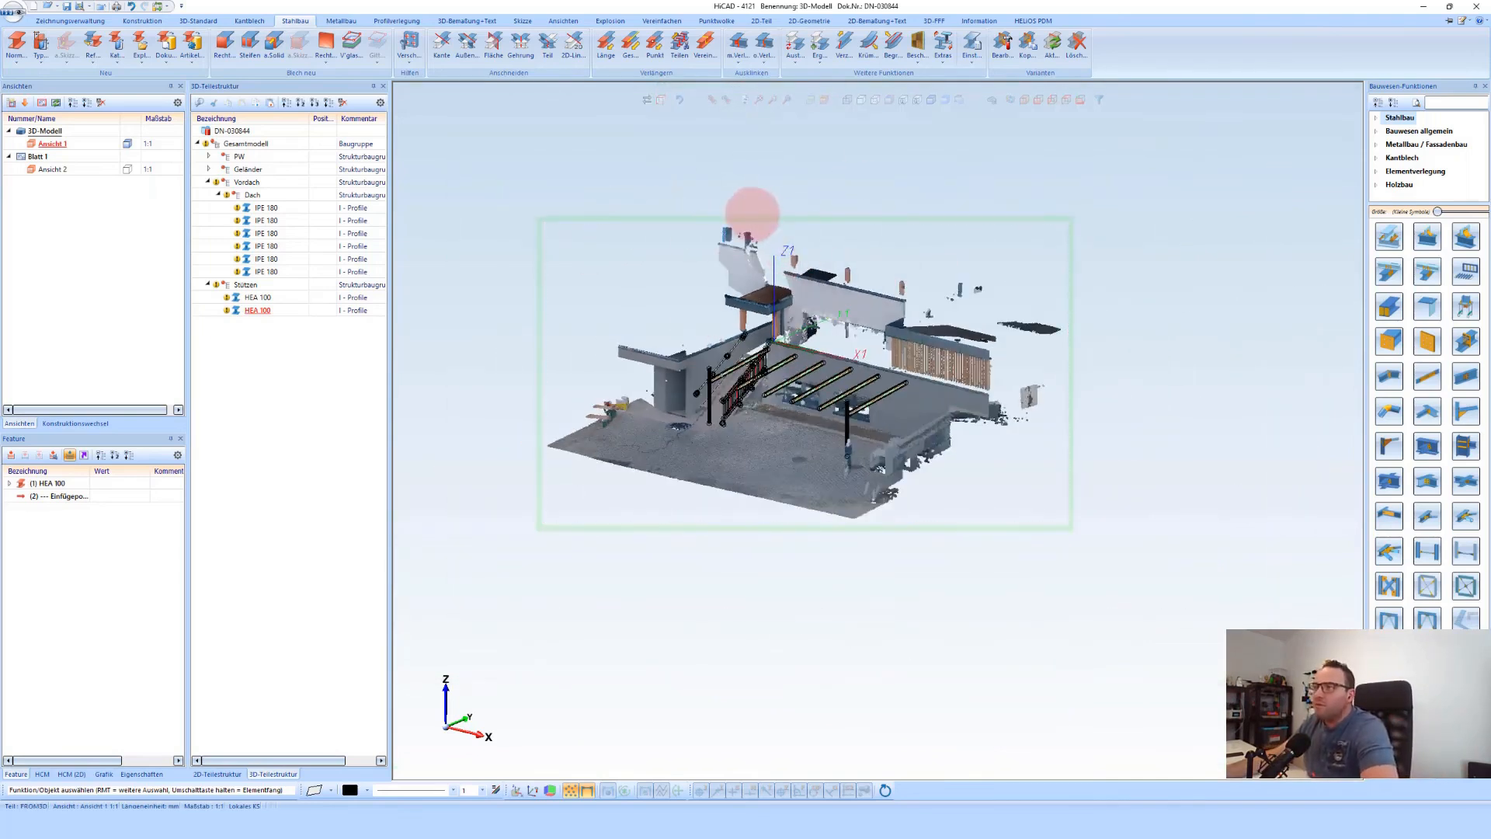
{"action": "key", "text": "Escape"}
{"action": "scroll", "coordinate": [785, 226], "scroll_direction": "up", "scroll_amount": 4}
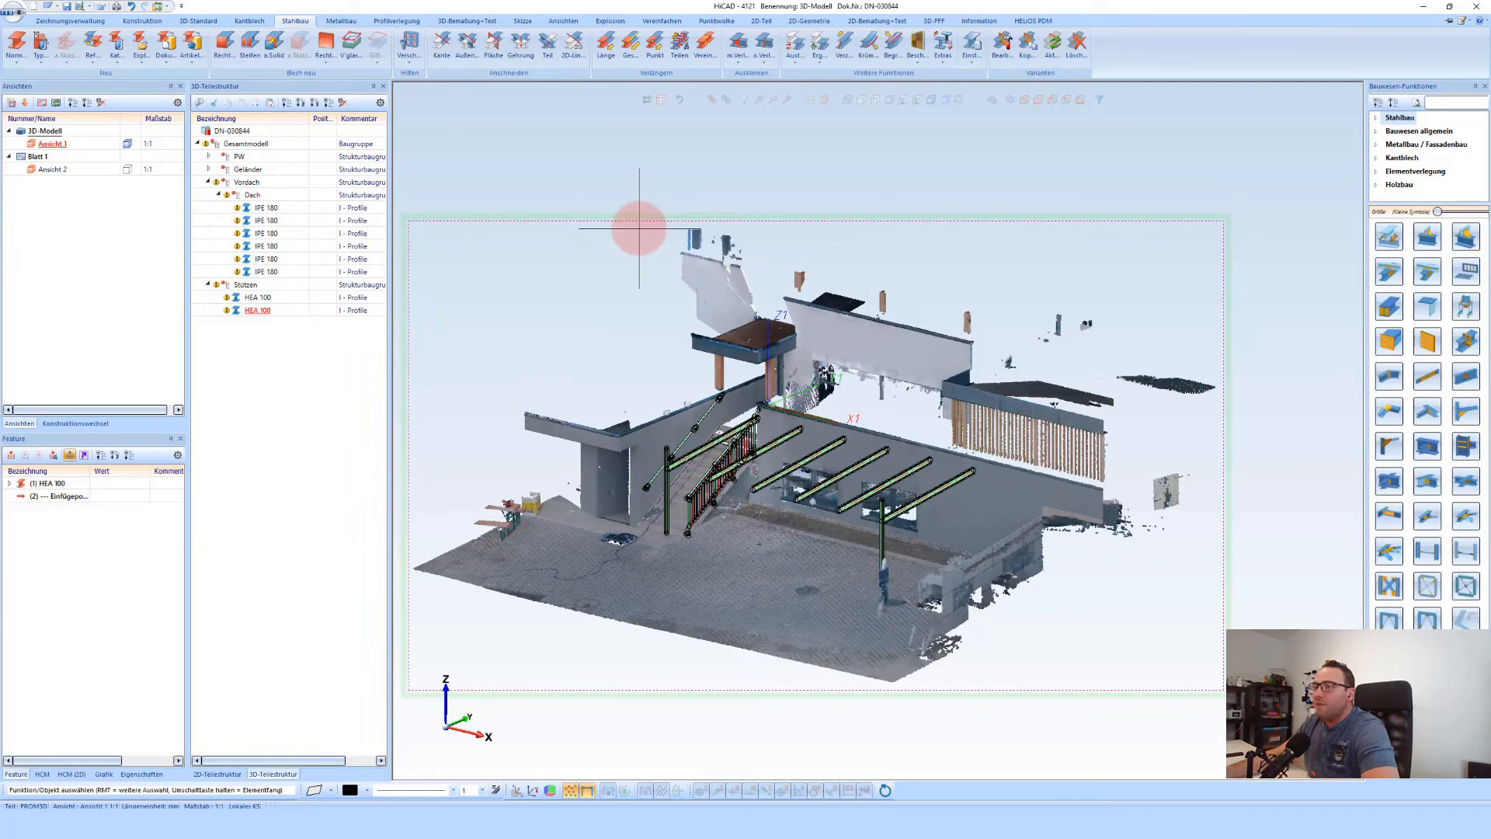
{"action": "right_click", "coordinate": [247, 189]}
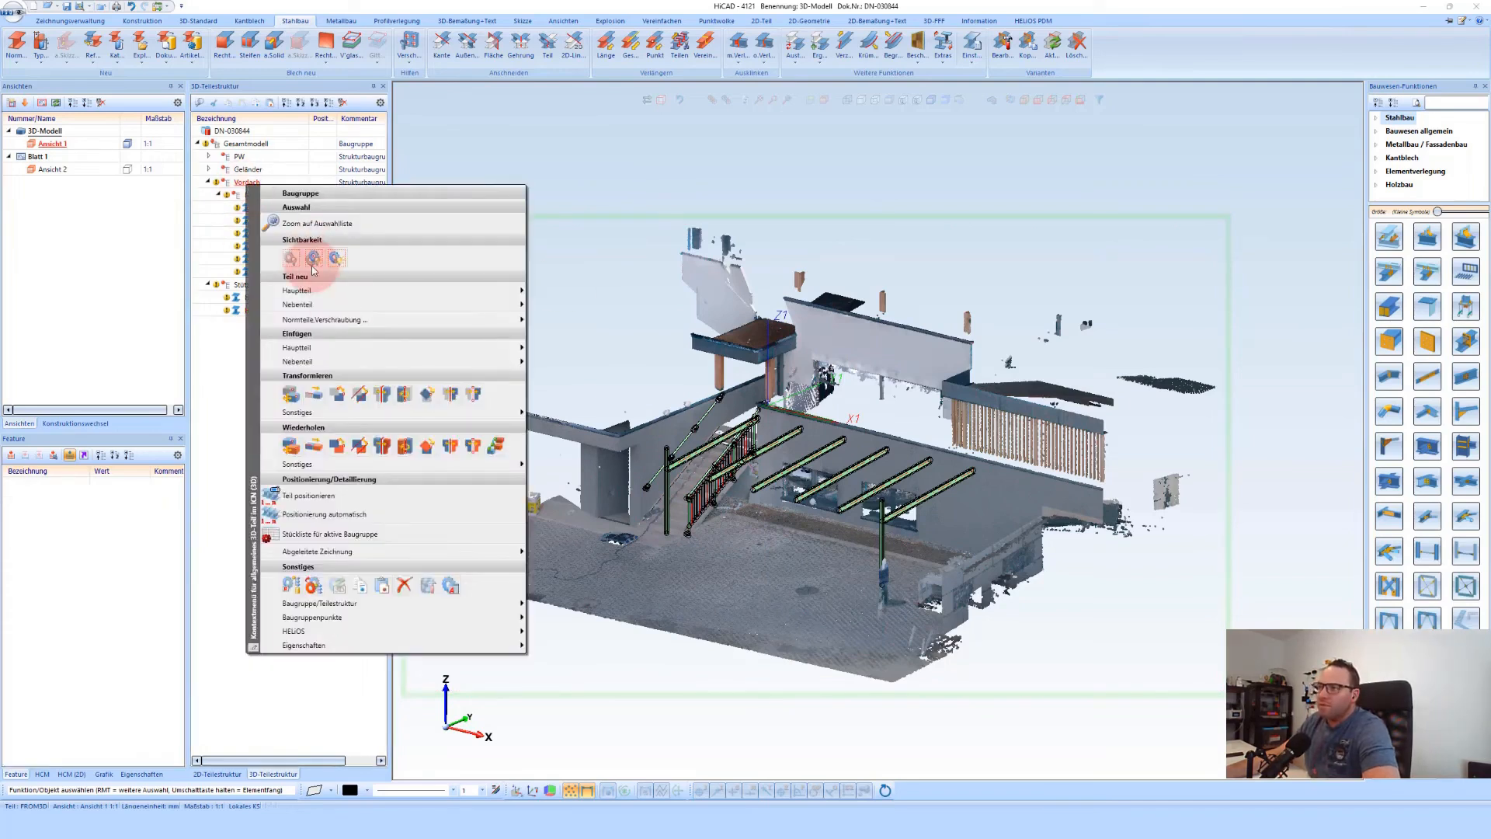
{"action": "left_click", "coordinate": [316, 264]}
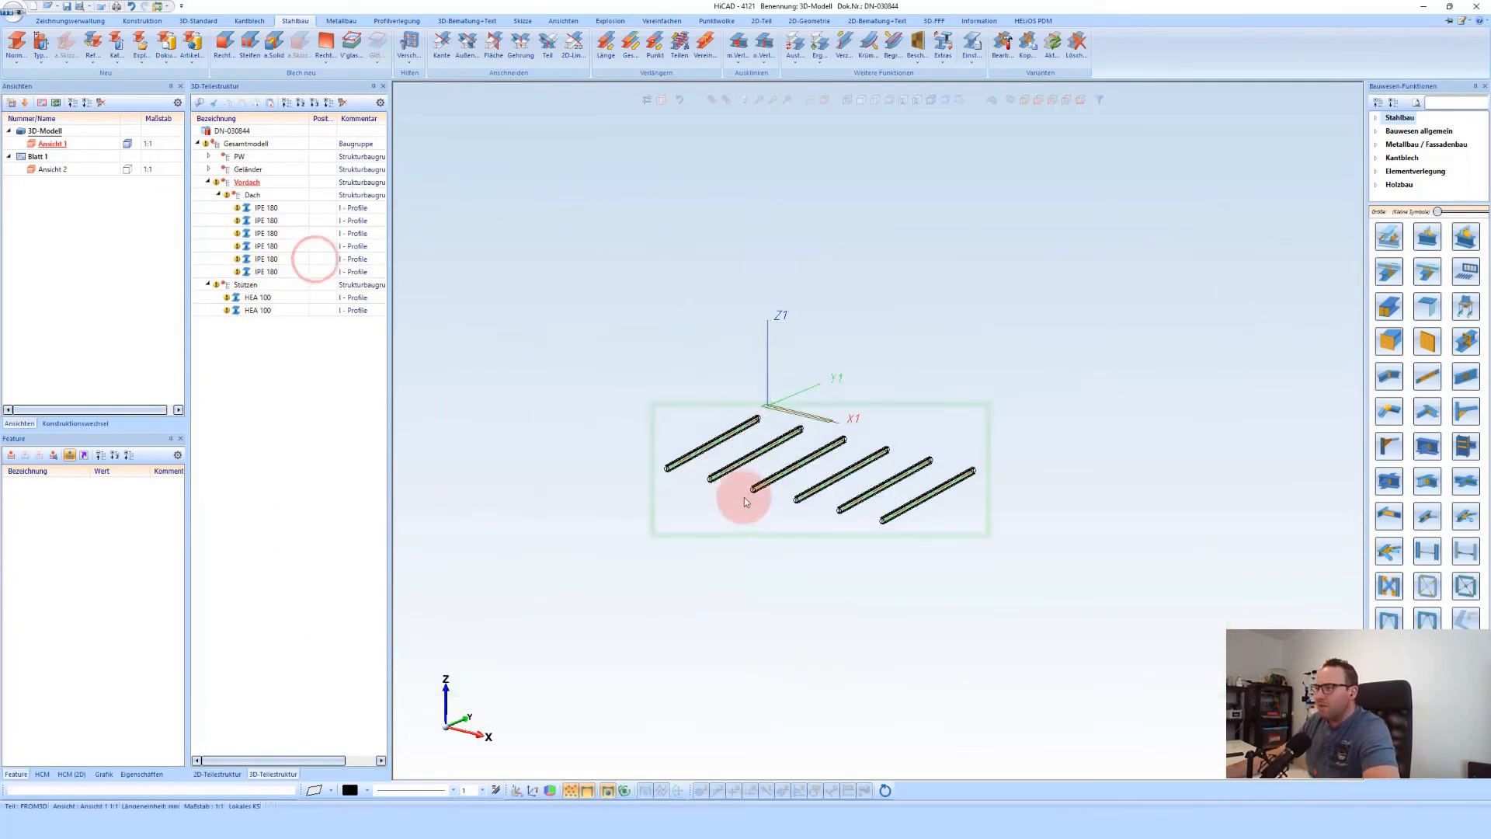
Move the Stützen assembly into the Vordach assembly and show its columns with the roof beams
{"action": "left_click", "coordinate": [236, 286]}
{"action": "left_click_drag", "start_coordinate": [240, 287], "coordinate": [245, 185]}
{"action": "right_click", "coordinate": [250, 286]}
{"action": "left_click", "coordinate": [347, 362]}
{"action": "scroll", "coordinate": [633, 466], "scroll_direction": "up", "scroll_amount": 5}
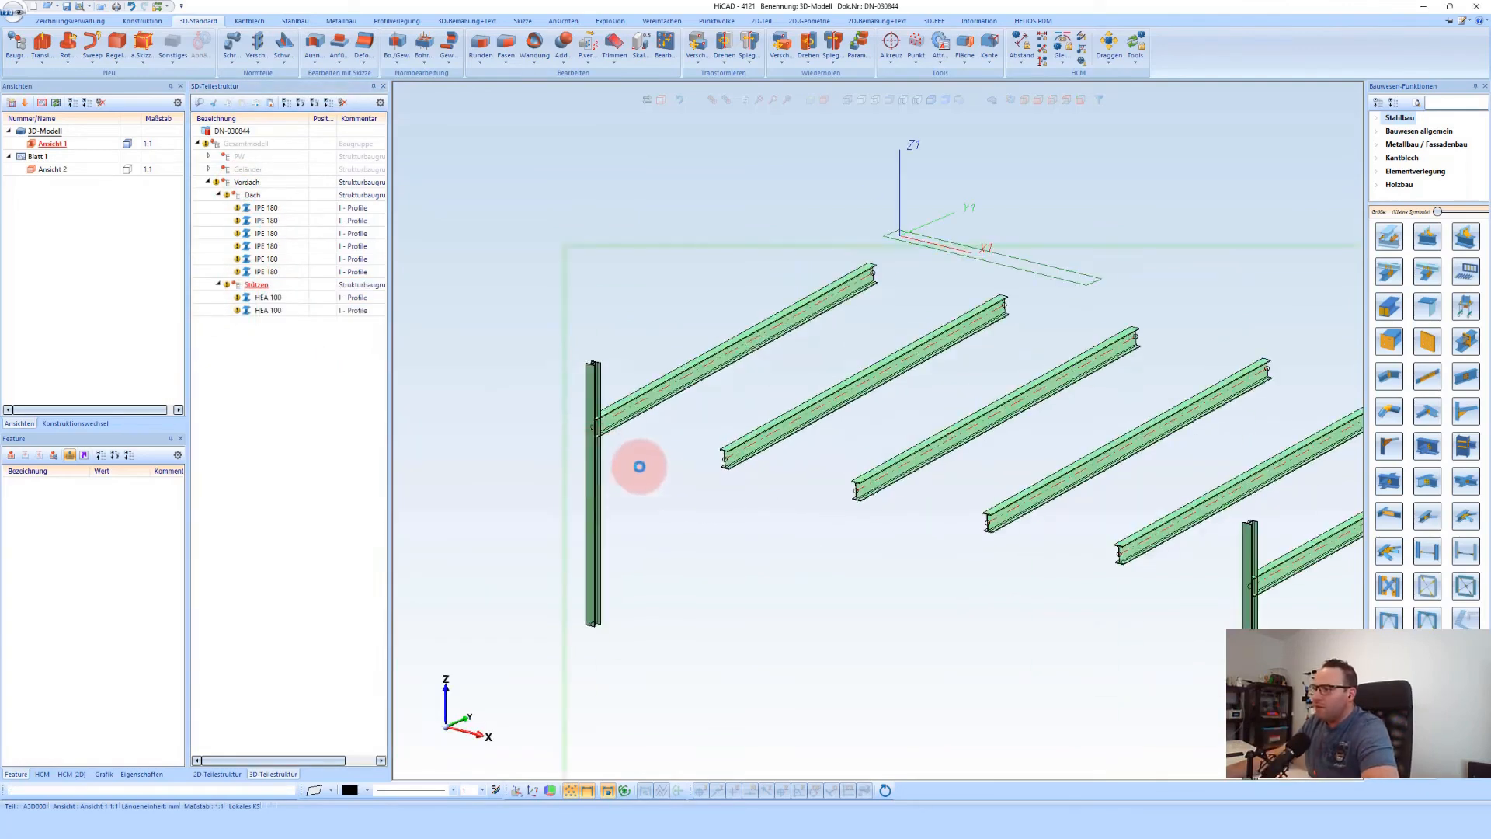
{"action": "scroll", "coordinate": [598, 417], "scroll_direction": "down", "scroll_amount": 5}
Replace the profile of both columns with HEA 180, keeping the Schwerpunkt as reference axis for the old and new profile
{"action": "left_click", "coordinate": [598, 482]}
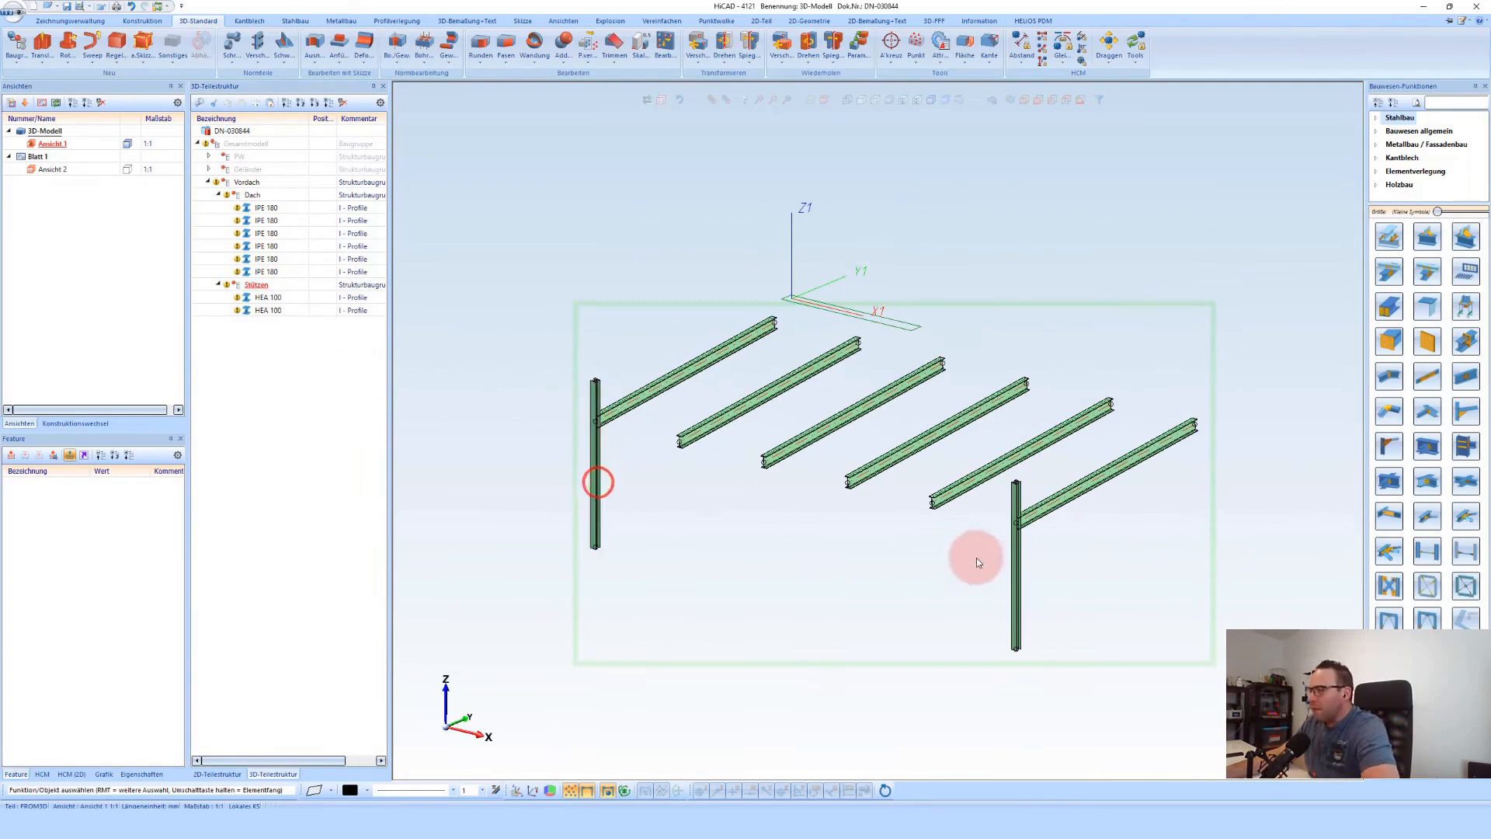
{"action": "left_click", "coordinate": [1016, 588], "text": "ctrl"}
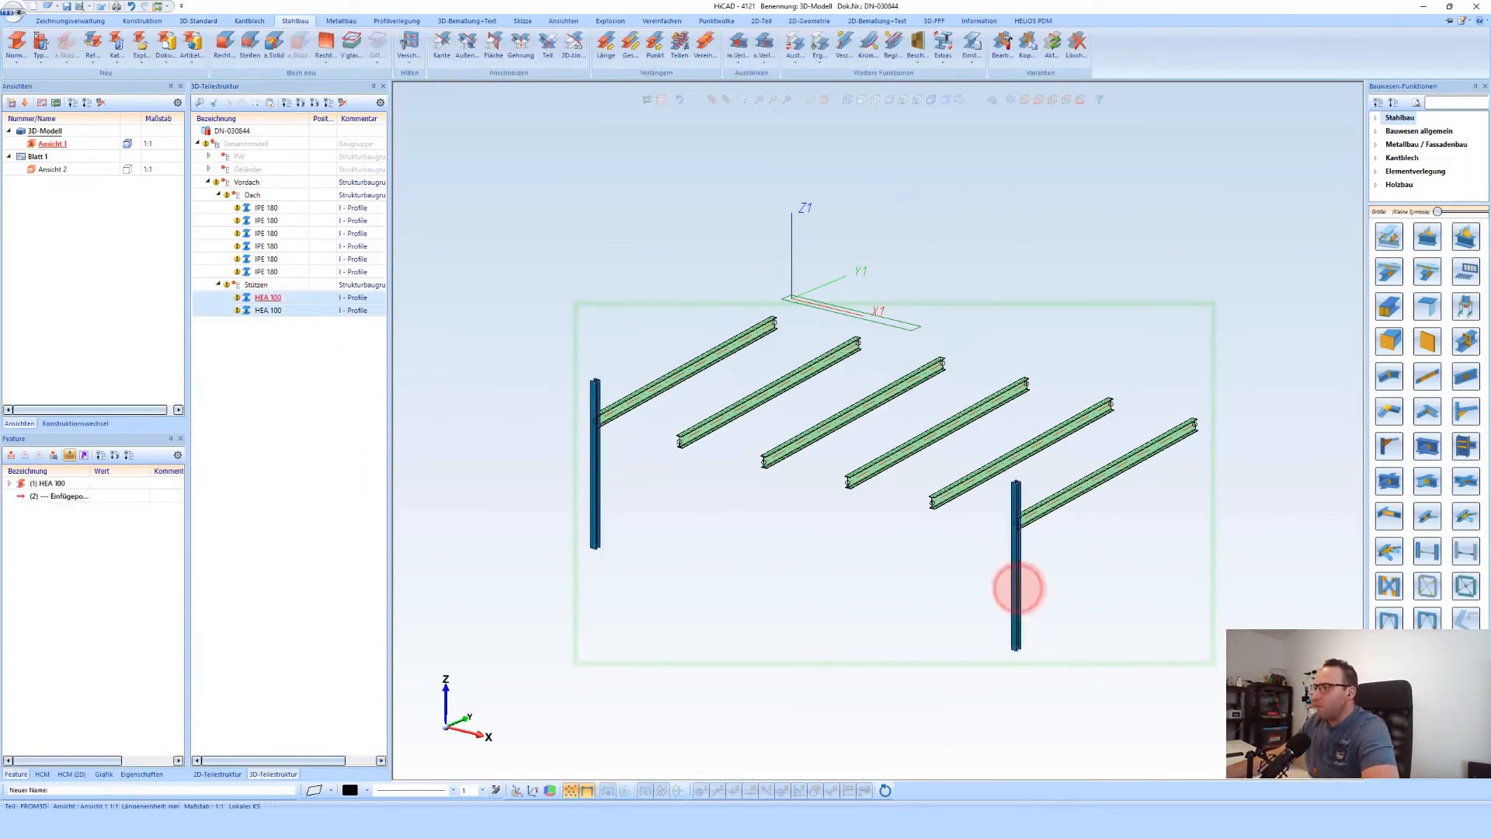
{"action": "right_click", "coordinate": [1018, 588]}
{"action": "mouse_move", "coordinate": [1087, 648]}
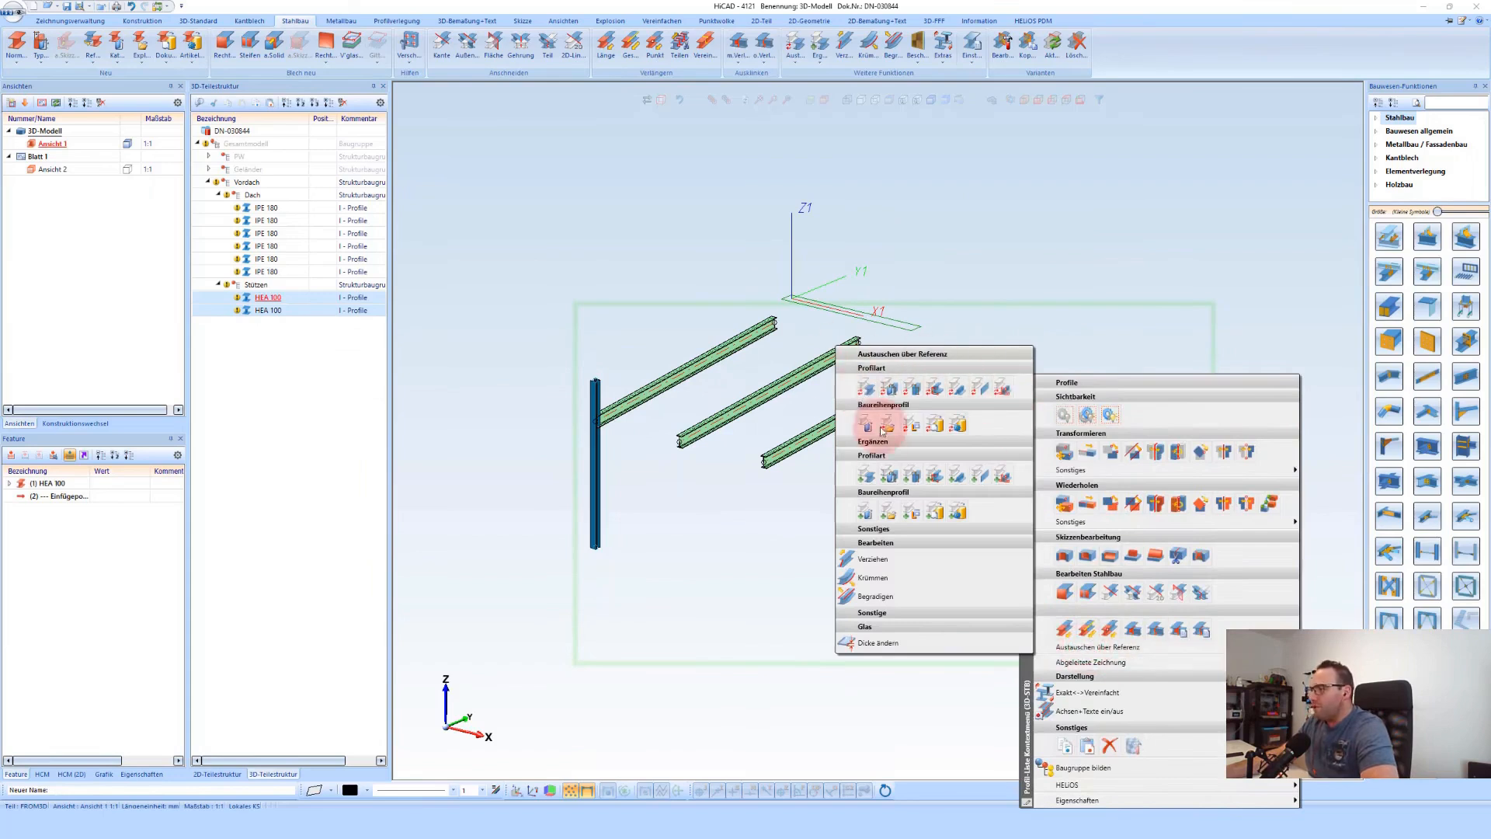
{"action": "left_click", "coordinate": [862, 390]}
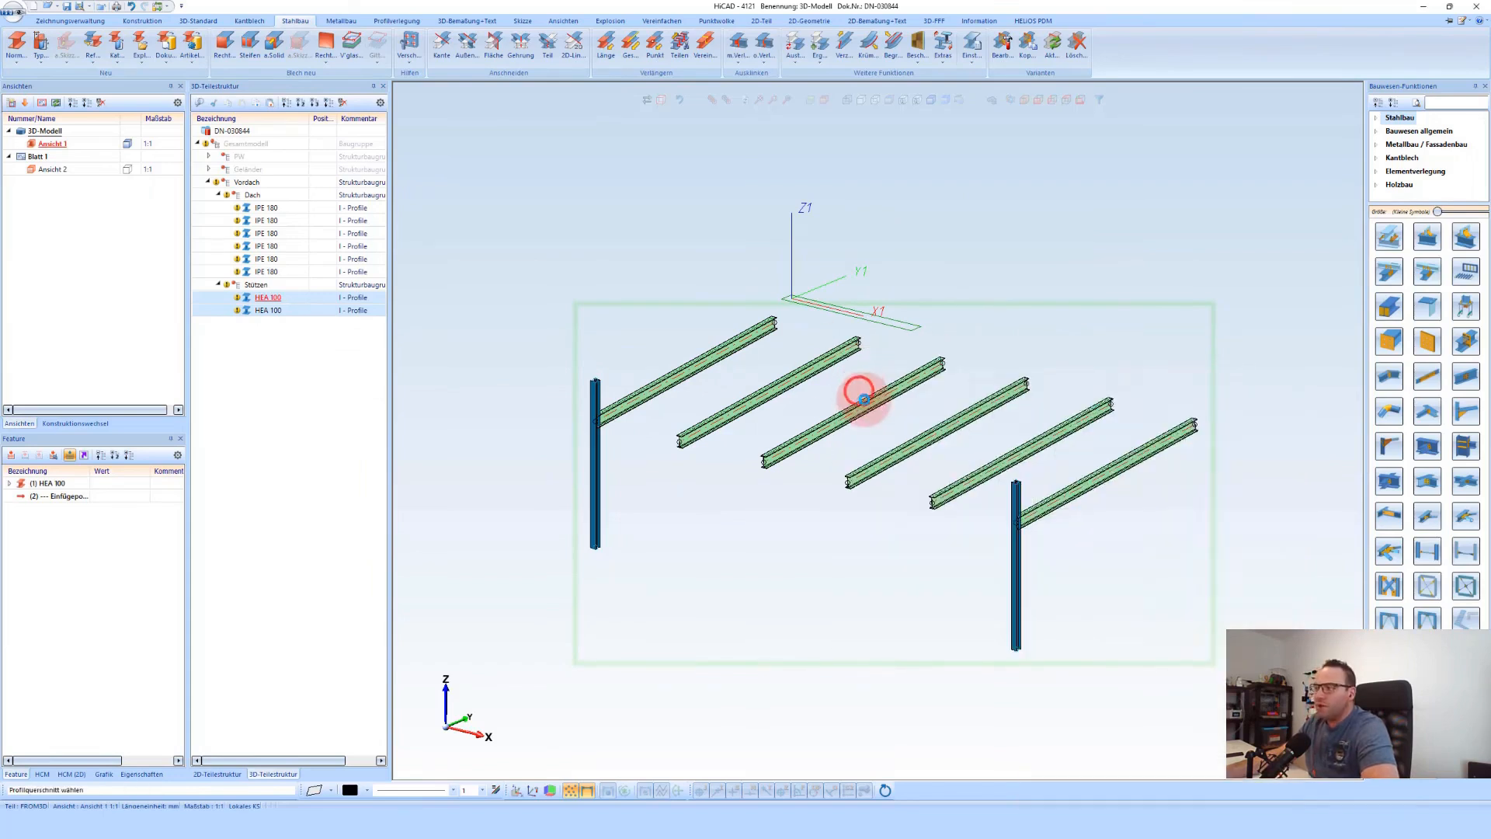
{"action": "left_click", "coordinate": [470, 213]}
{"action": "left_click", "coordinate": [642, 675]}
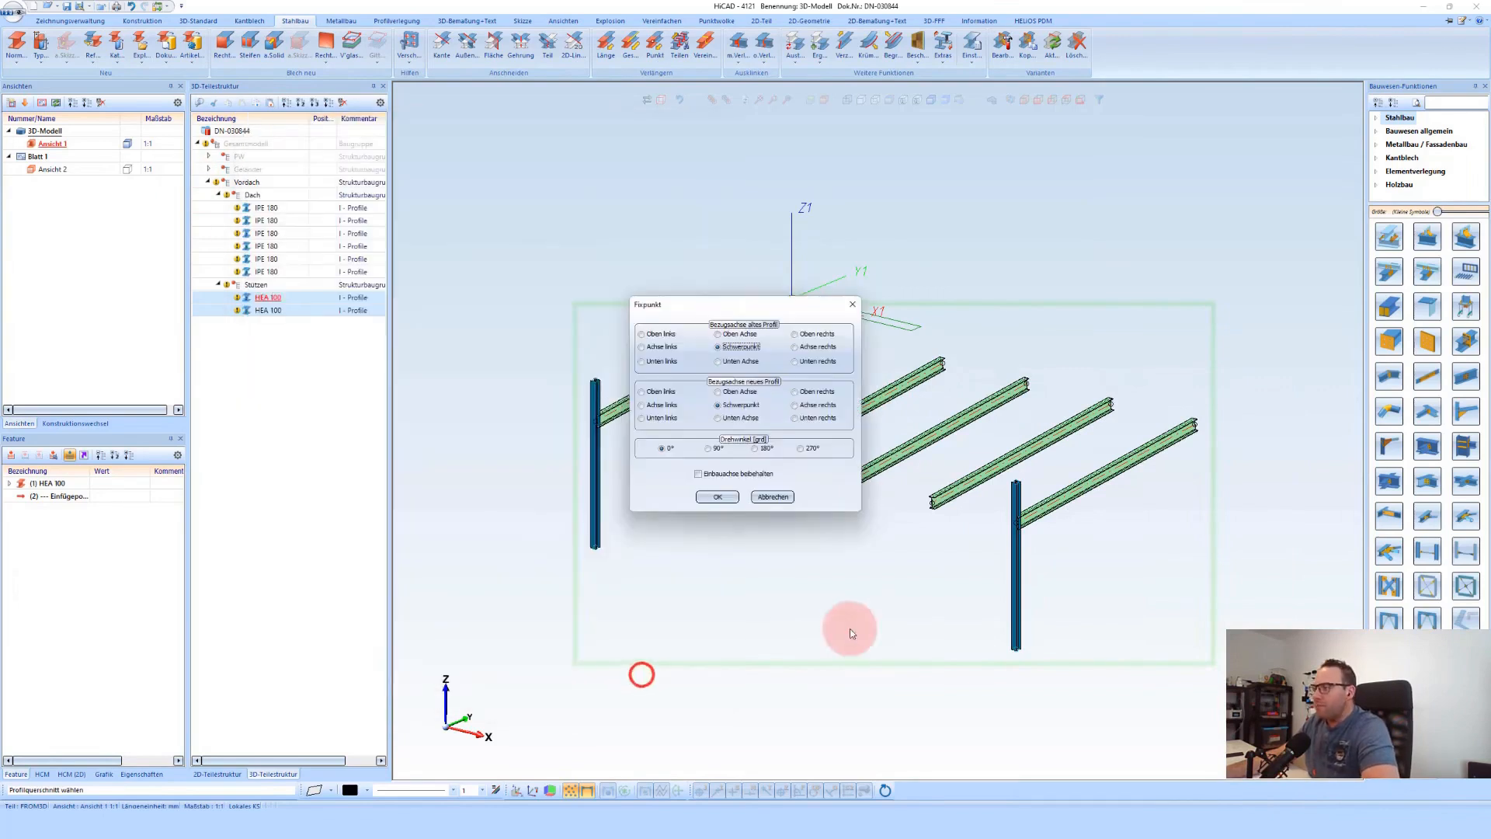
{"action": "left_click", "coordinate": [729, 497]}
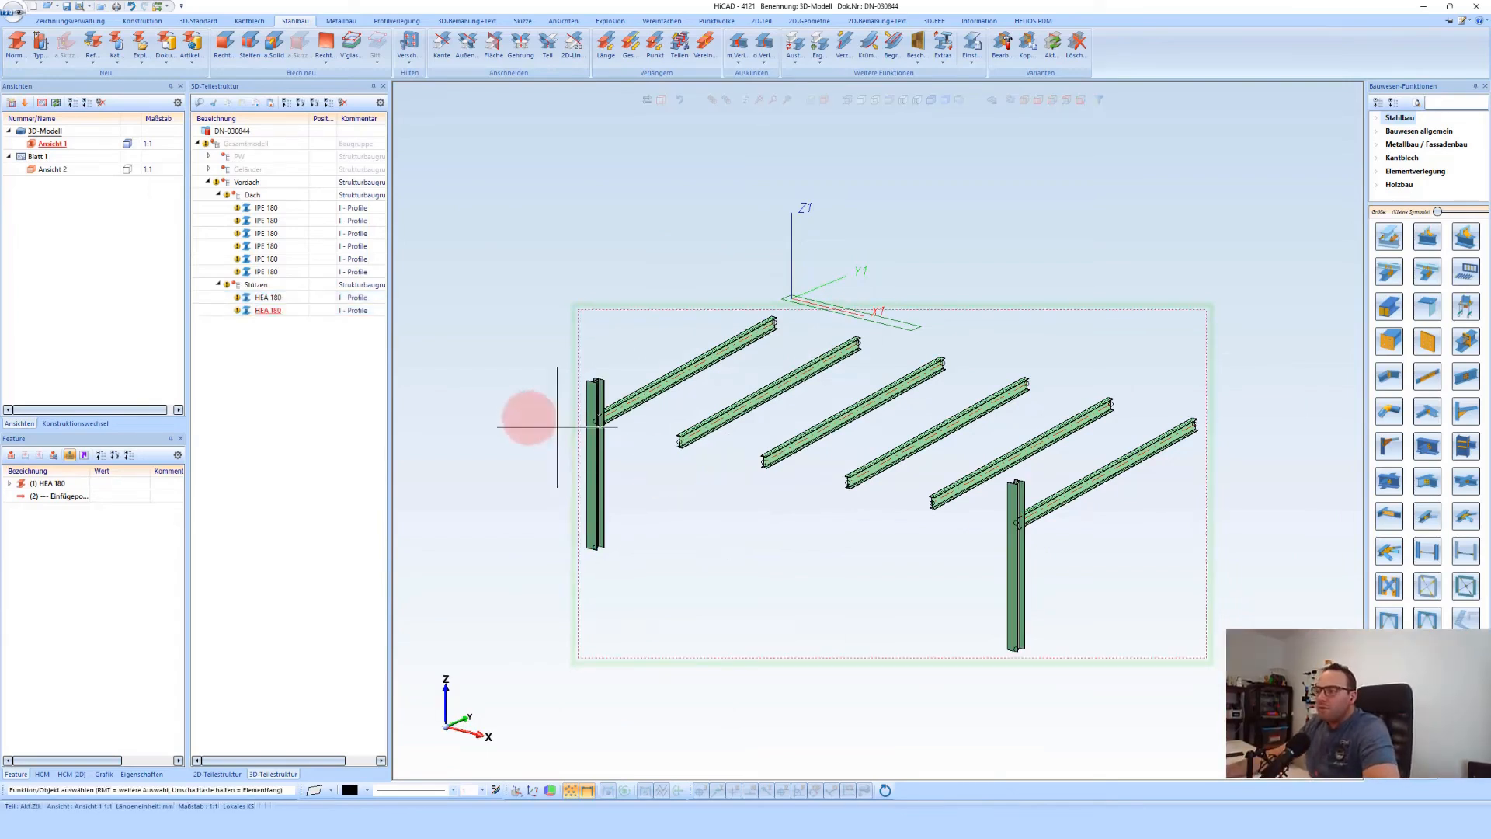
Insert an IPE 240 beam between the two columns at the outer roof beams' end points and move it into the Dach assembly
{"action": "scroll", "coordinate": [563, 416], "scroll_direction": "up", "scroll_amount": 2}
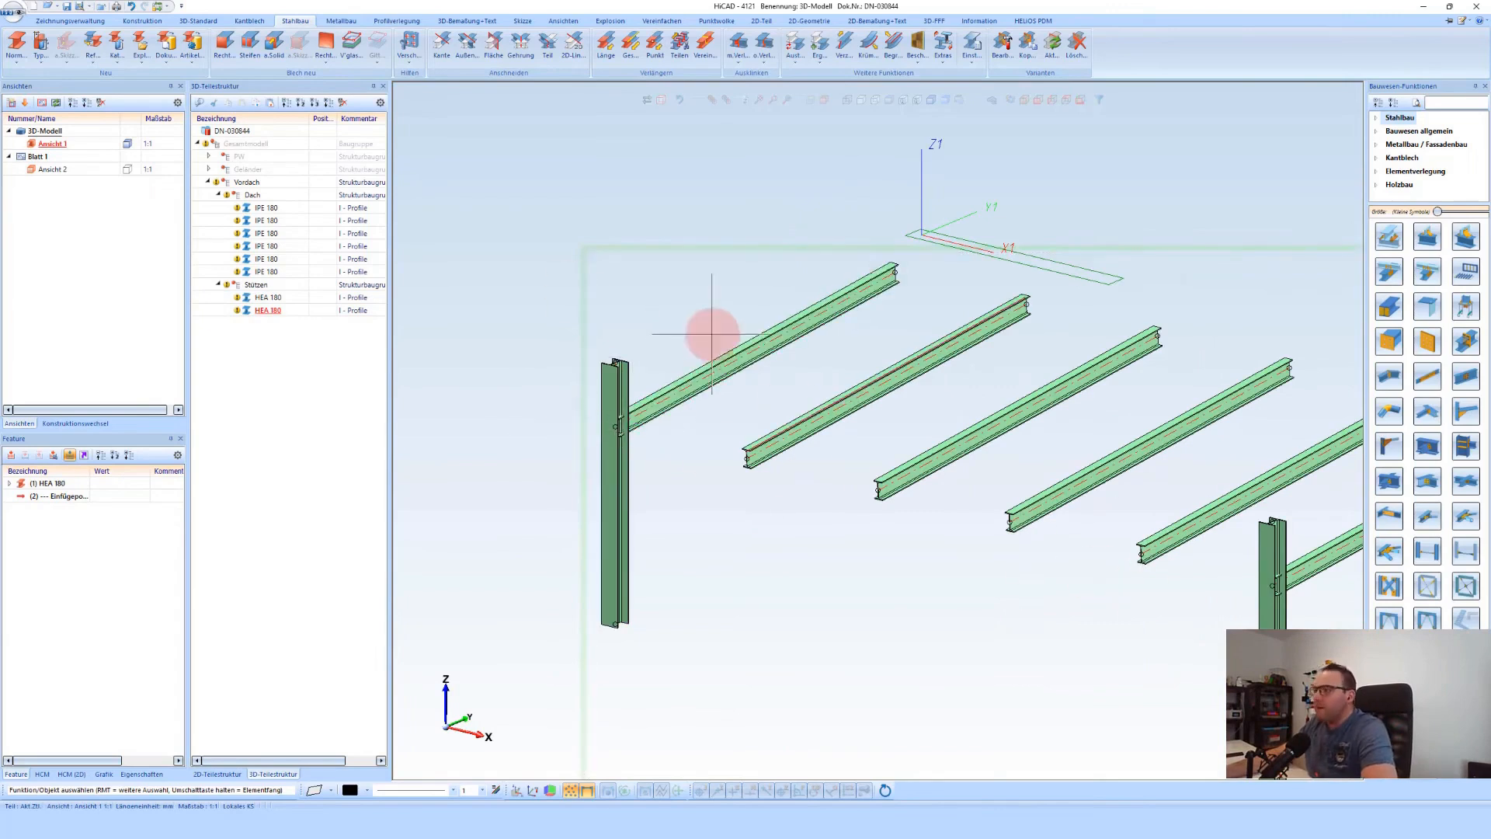
{"action": "left_click", "coordinate": [17, 44]}
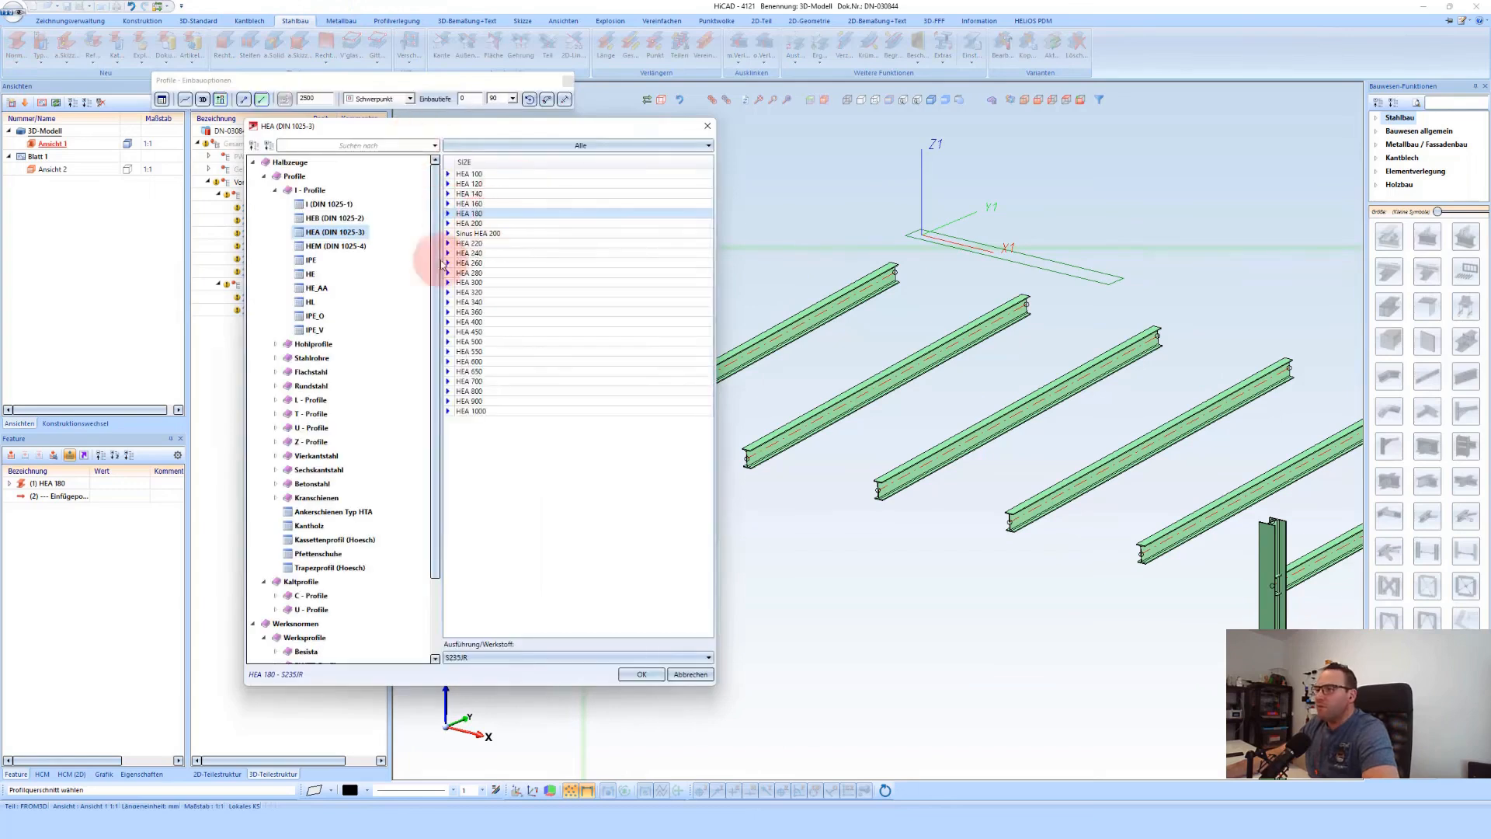
{"action": "left_click", "coordinate": [311, 259]}
{"action": "left_click", "coordinate": [471, 263]}
{"action": "left_click", "coordinate": [473, 254]}
{"action": "left_click", "coordinate": [639, 675]}
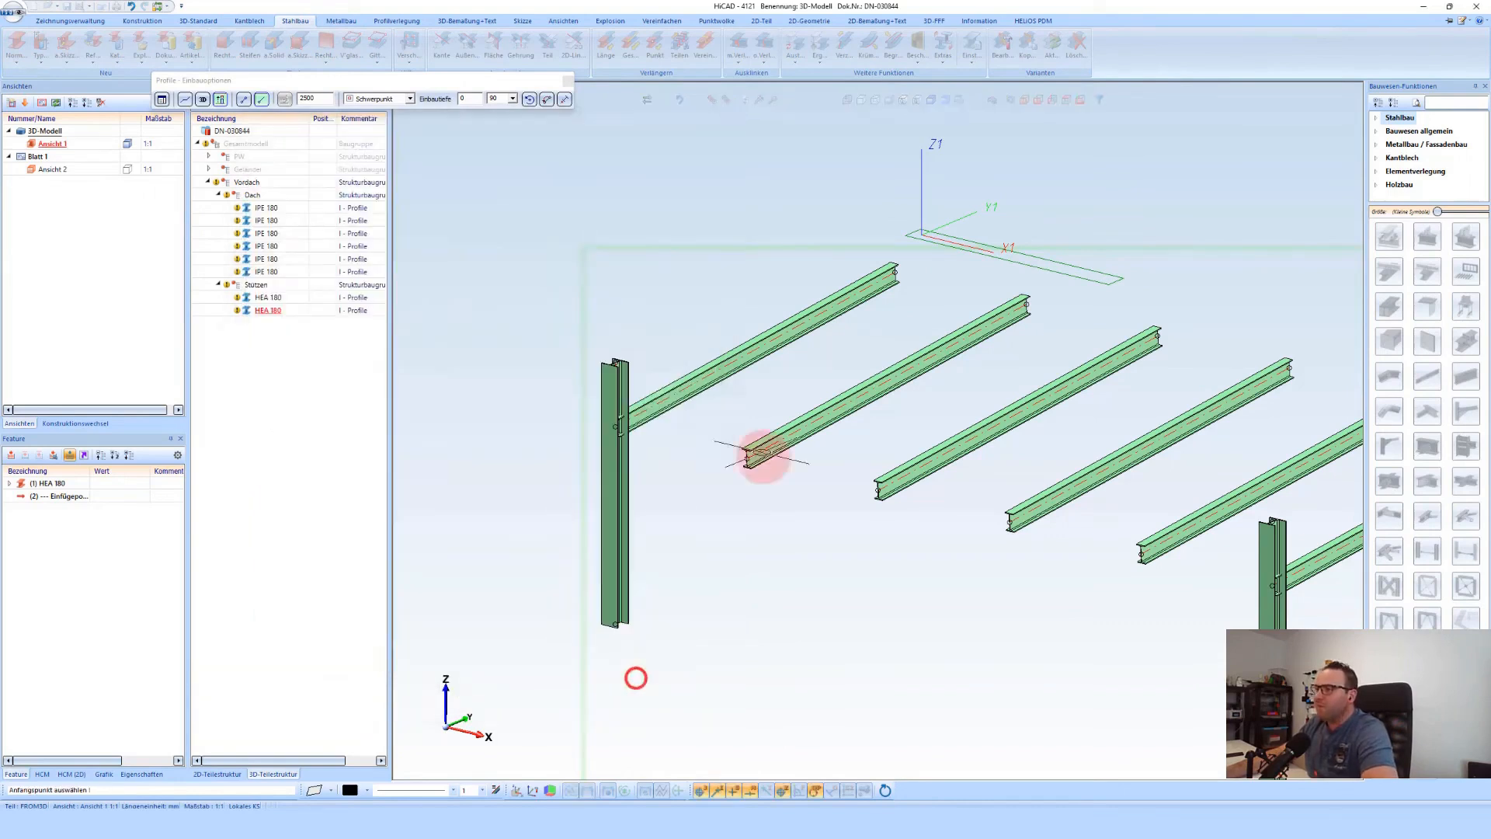
{"action": "left_click", "coordinate": [243, 99]}
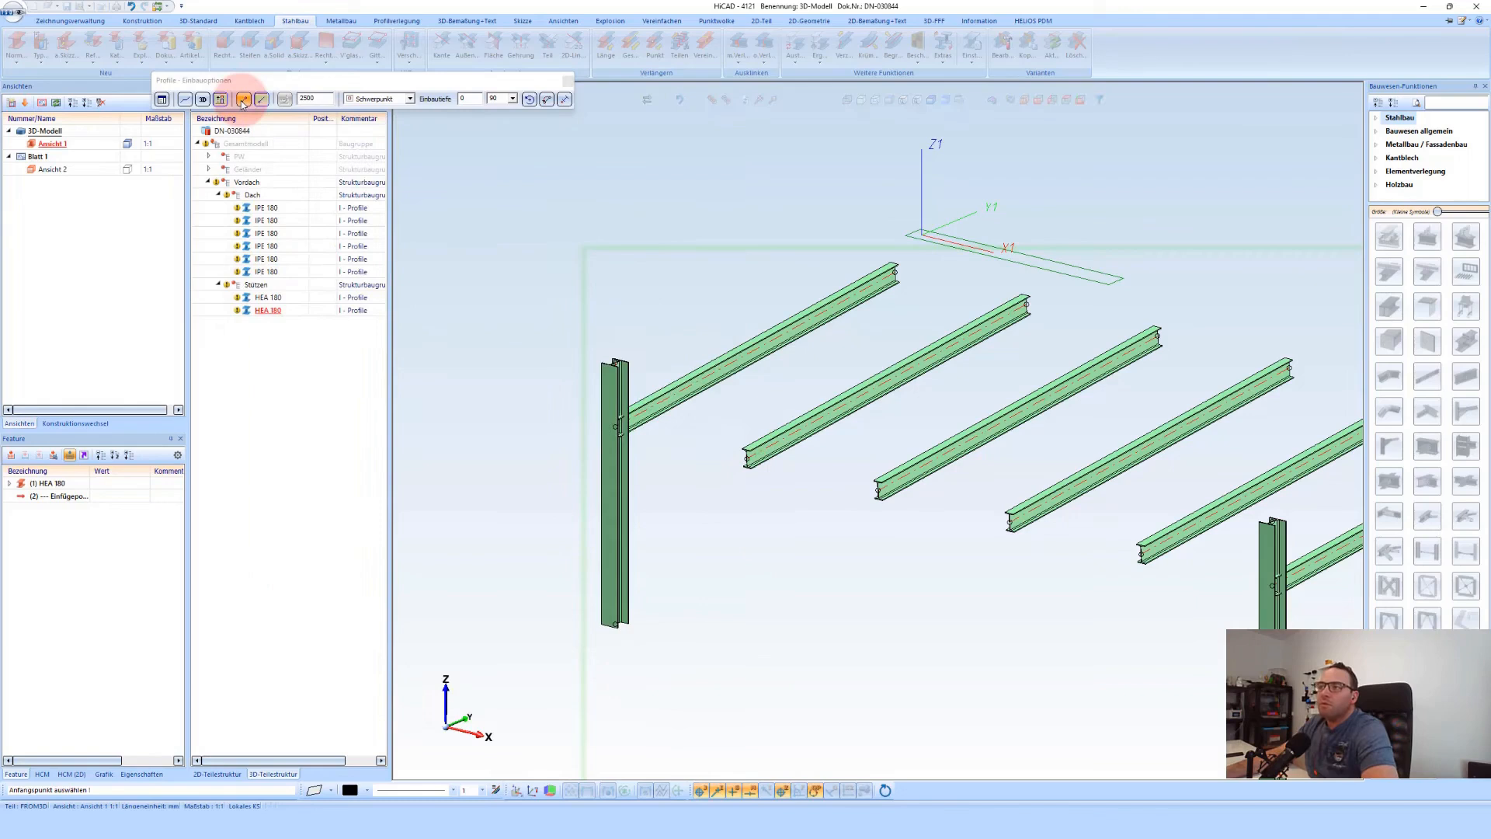
{"action": "left_click", "coordinate": [203, 103]}
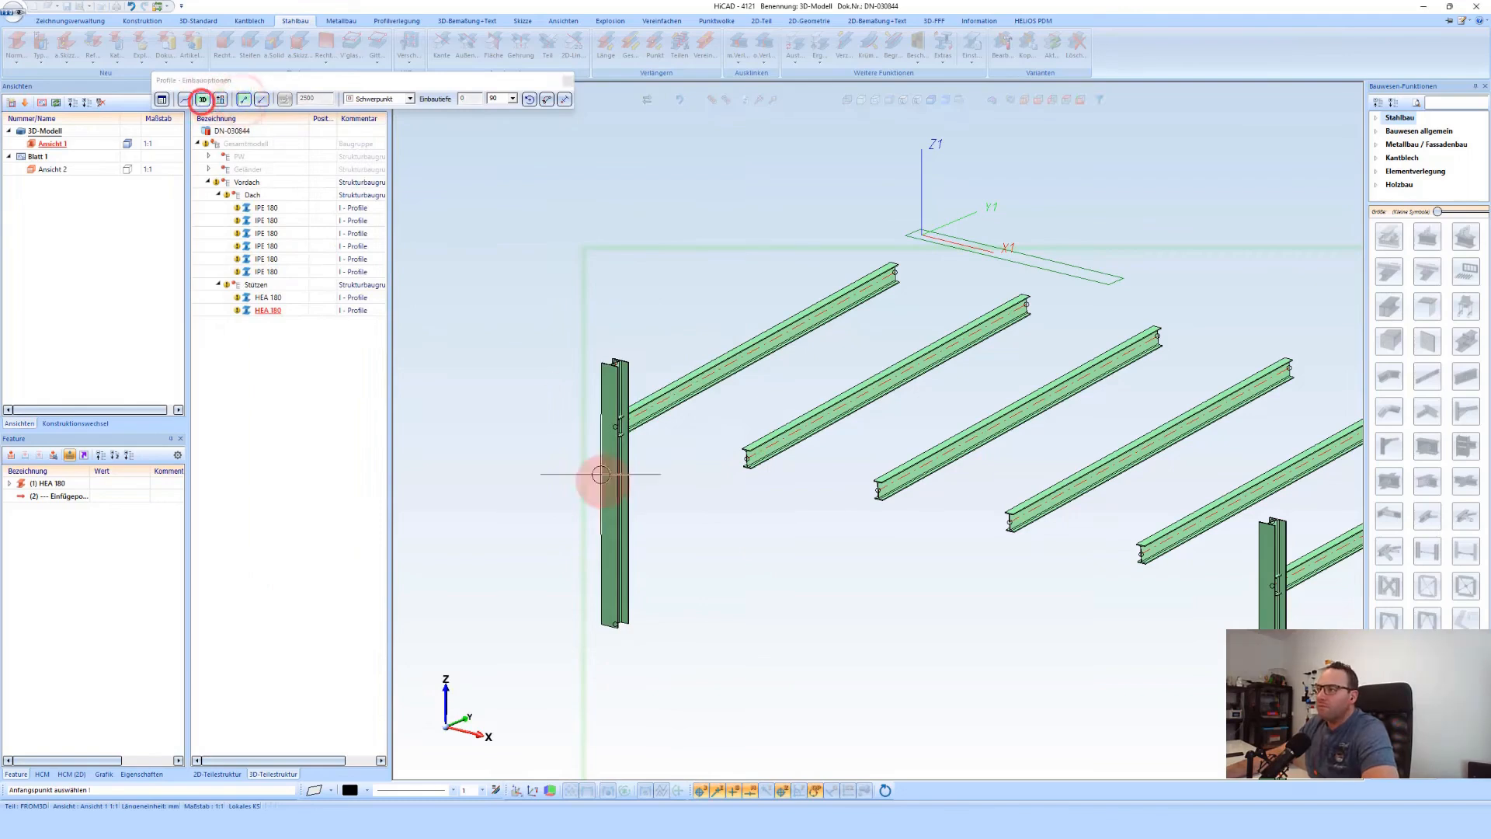
{"action": "left_click", "coordinate": [616, 431]}
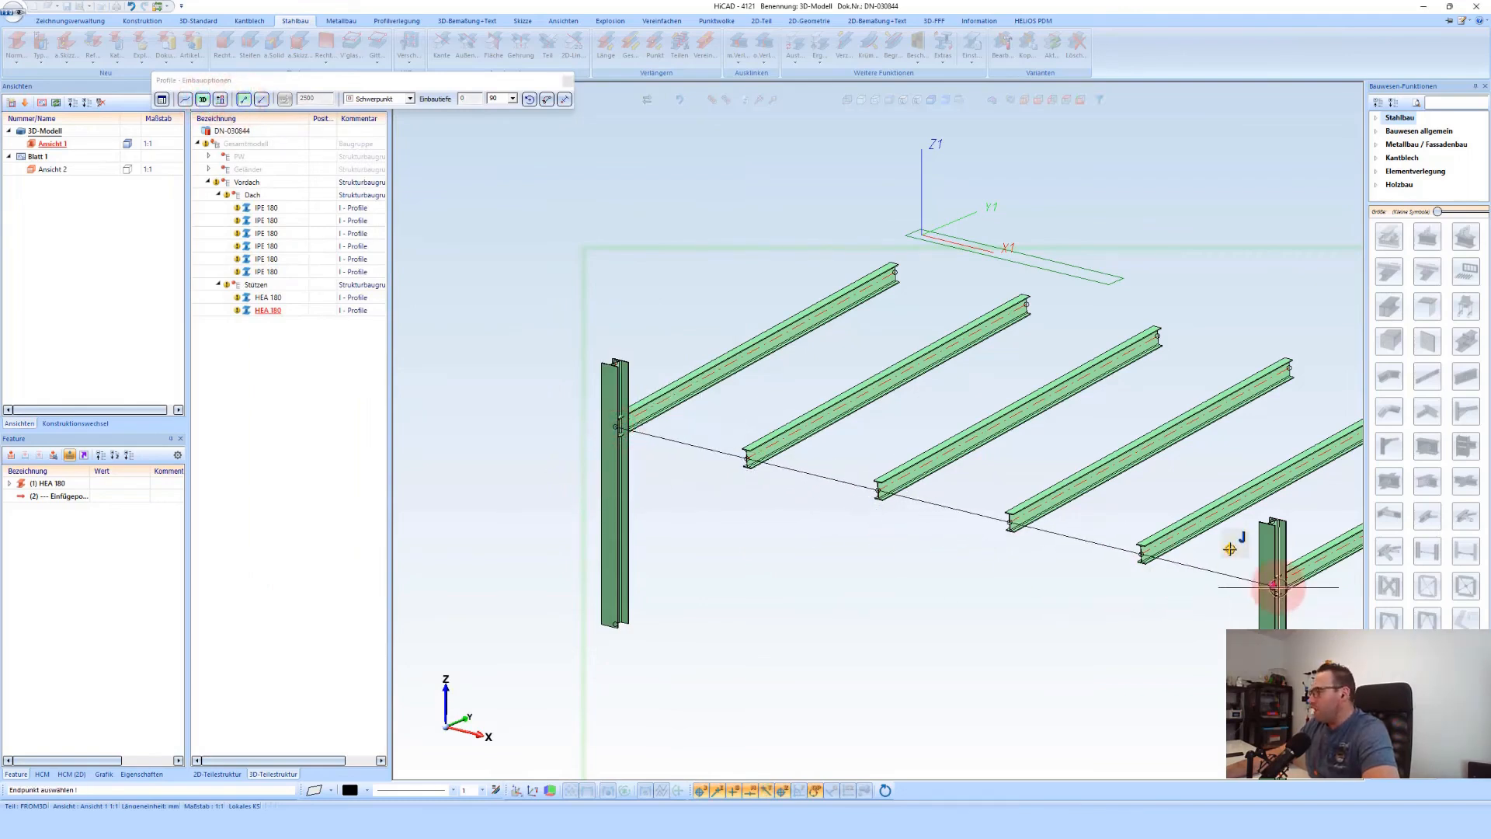
{"action": "scroll", "coordinate": [1298, 613], "scroll_direction": "up", "scroll_amount": 1}
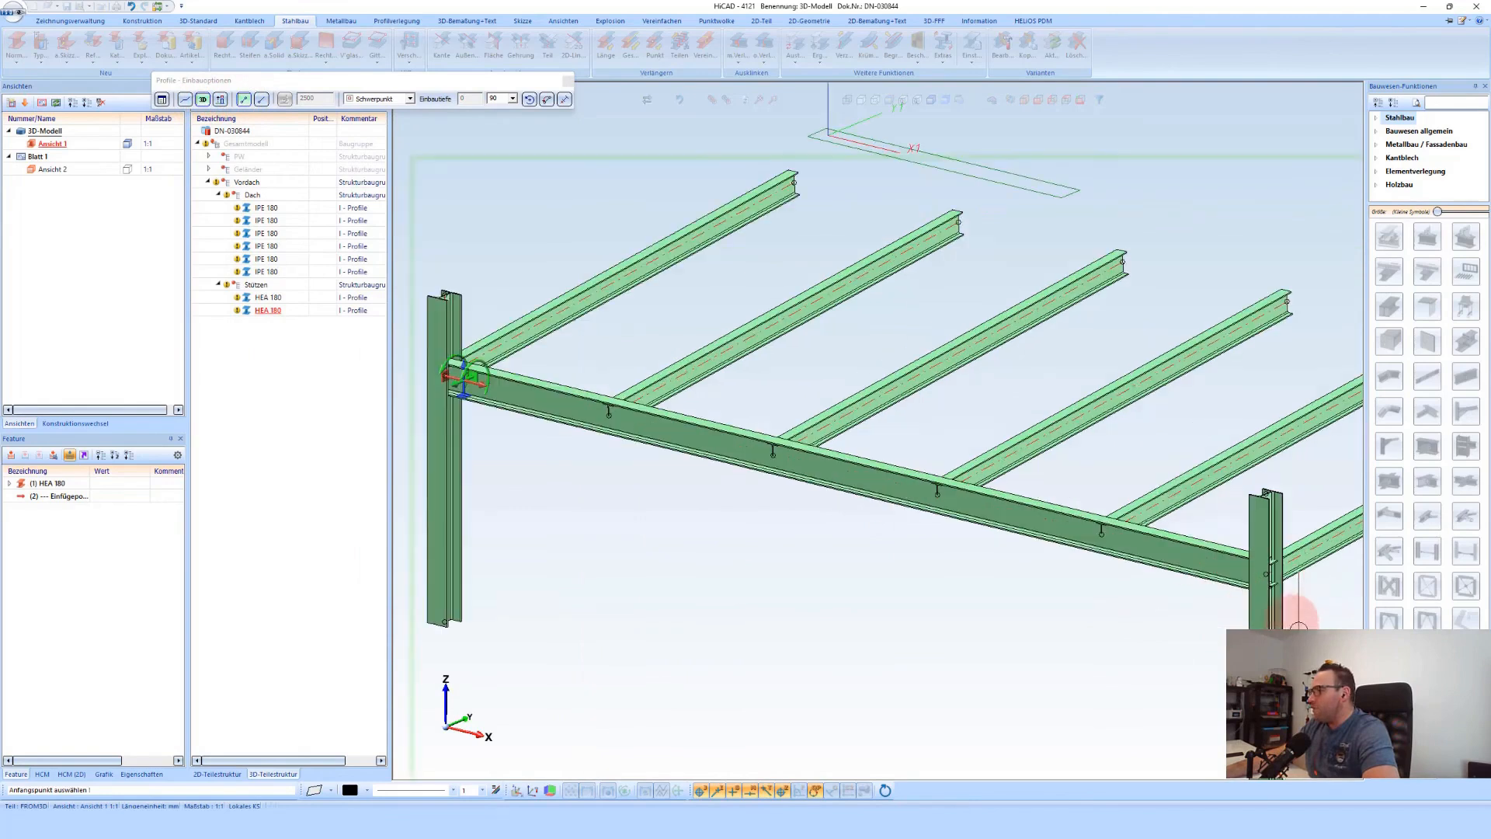
{"action": "middle_click", "coordinate": [1184, 485]}
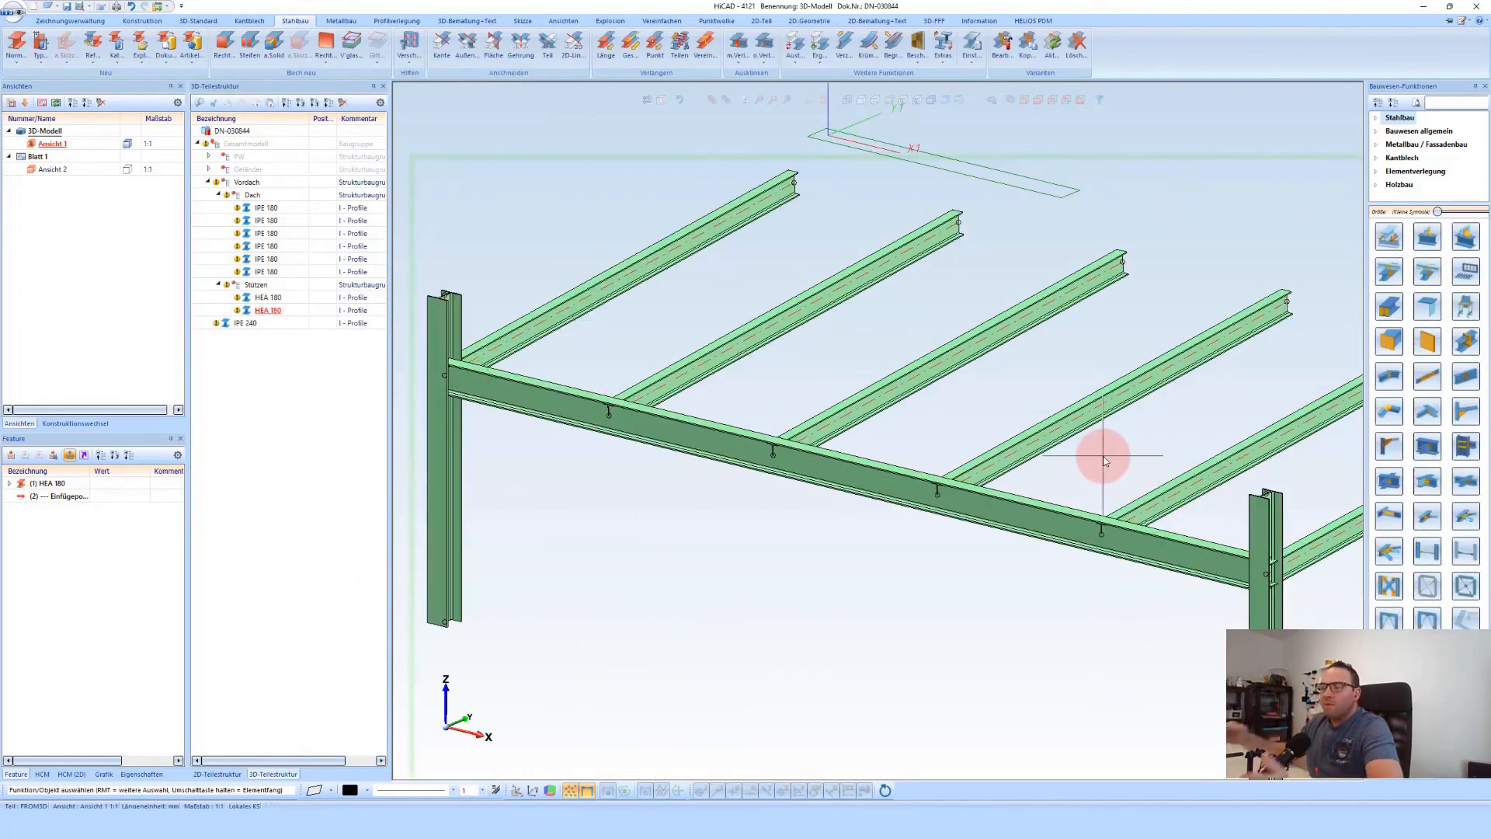
{"action": "left_click_drag", "start_coordinate": [246, 324], "coordinate": [256, 203]}
Create a section view of the canopy from the front, using a vertical section line between the first two inner roof beams
{"action": "left_click", "coordinate": [584, 321]}
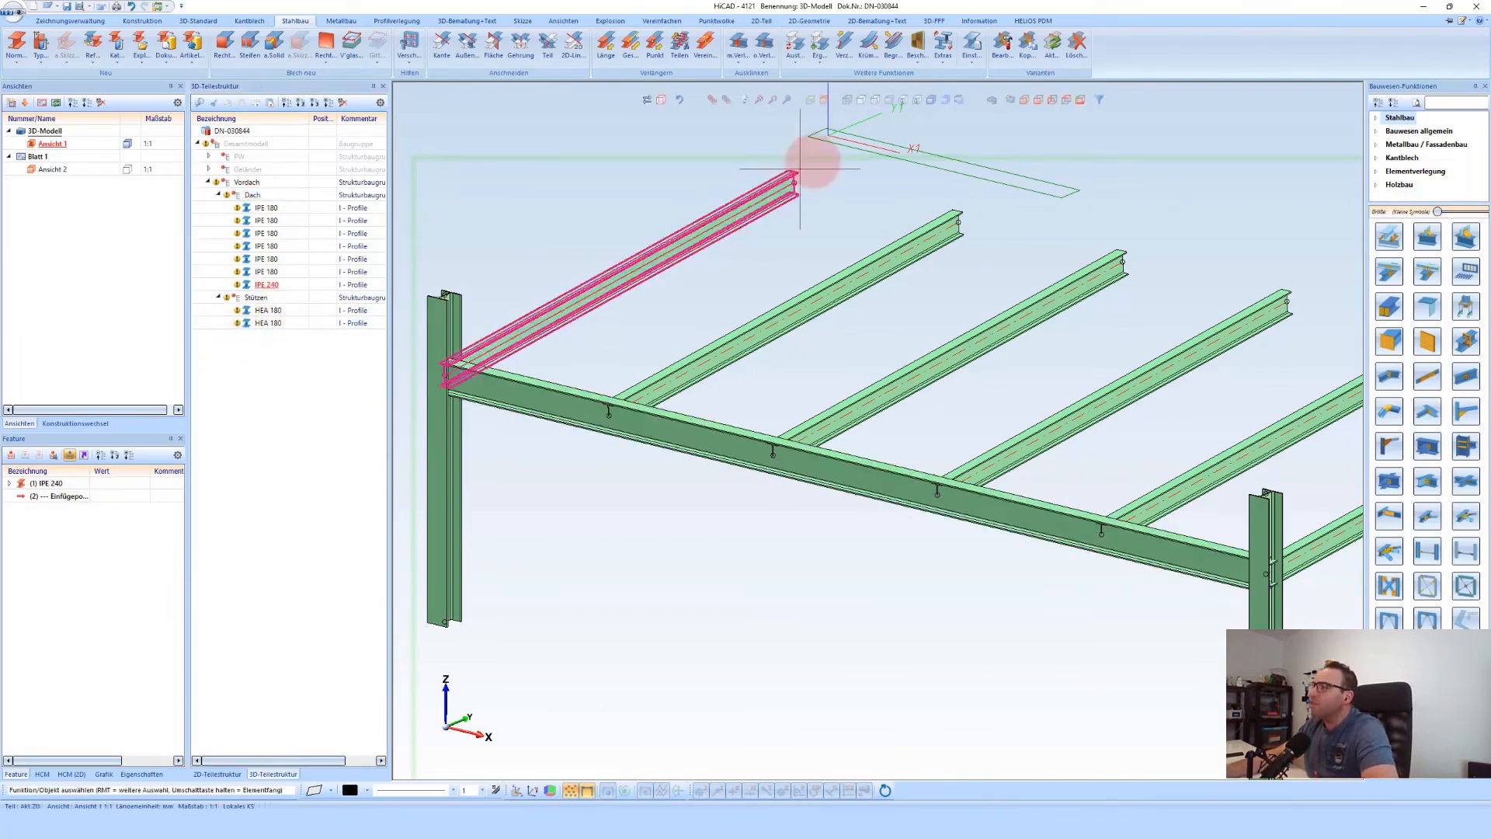
{"action": "left_click", "coordinate": [1041, 101]}
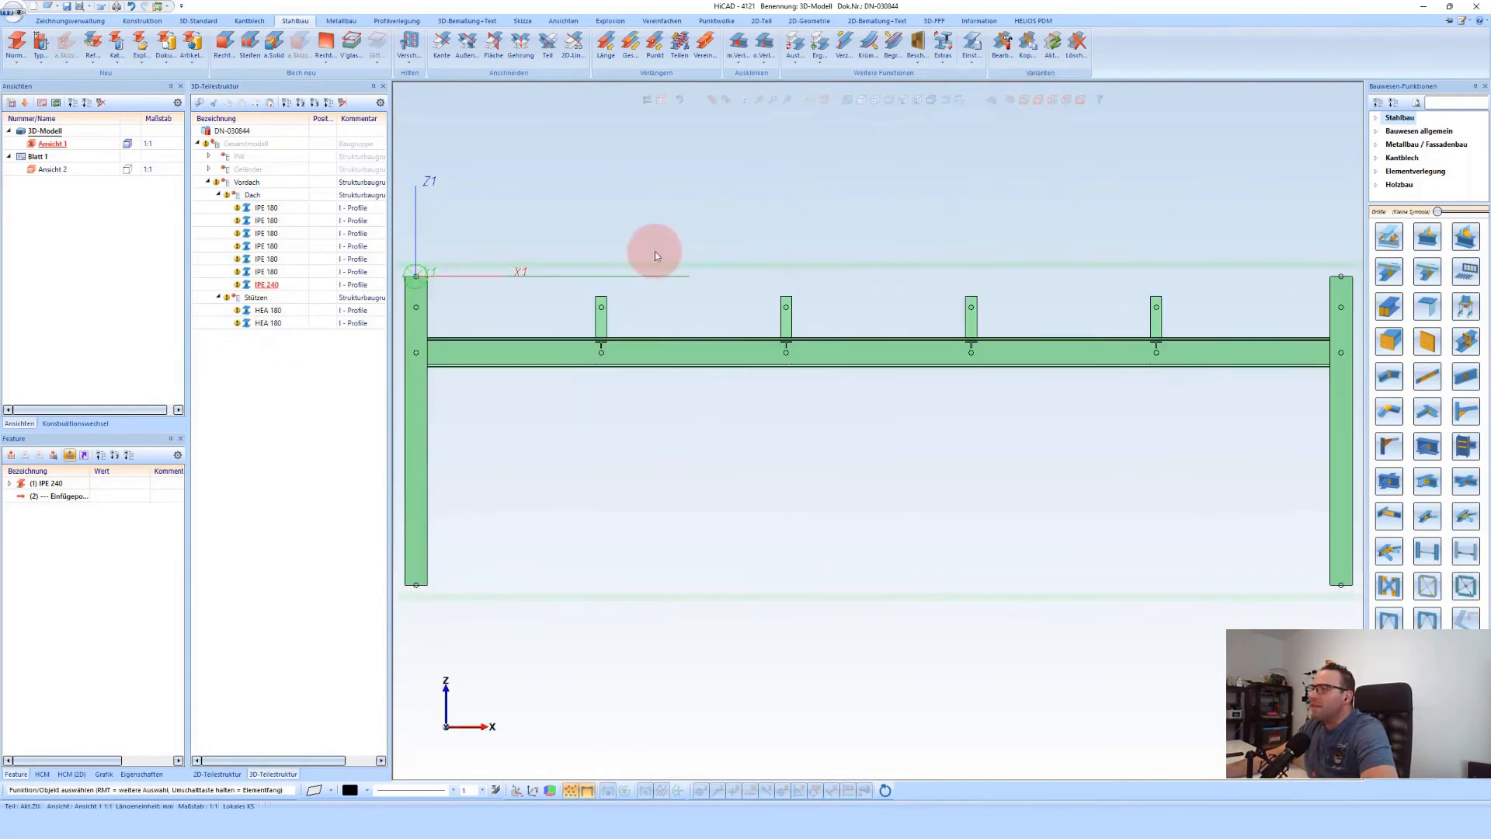
{"action": "right_click", "coordinate": [901, 311]}
{"action": "left_click", "coordinate": [1033, 357]}
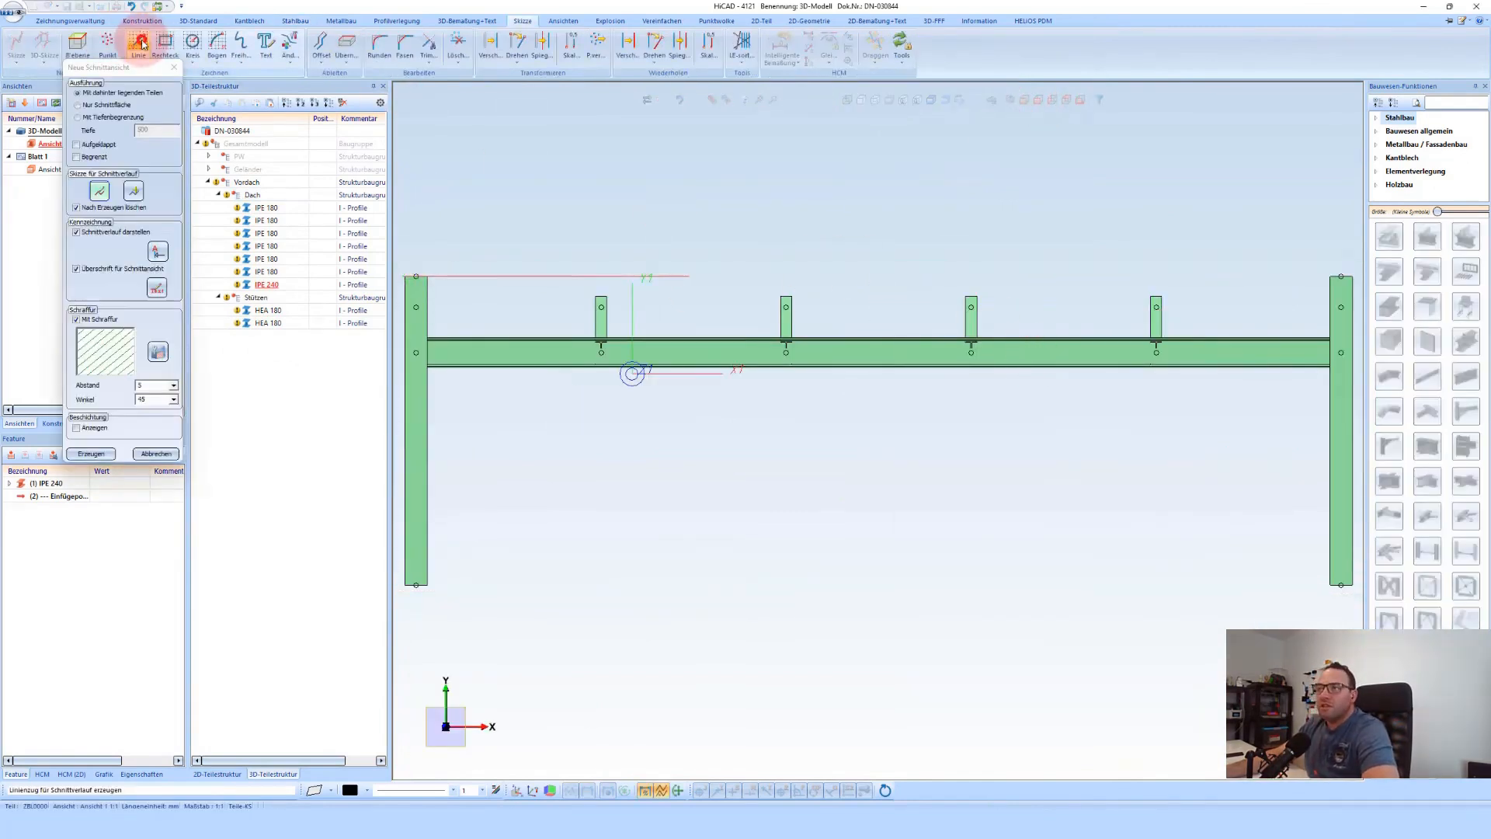
{"action": "left_click", "coordinate": [138, 43]}
{"action": "left_click", "coordinate": [684, 677]}
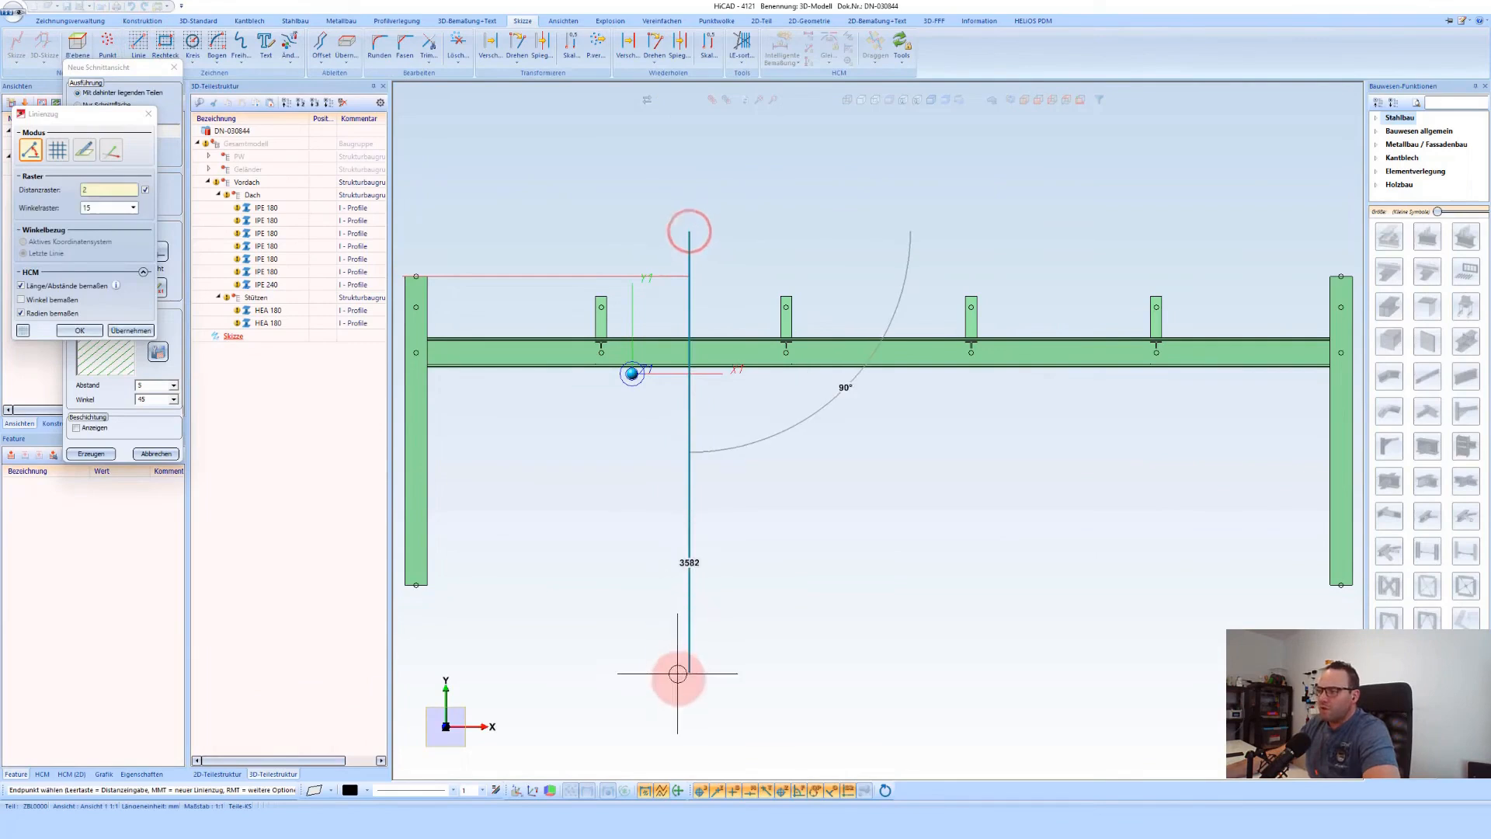
{"action": "left_click", "coordinate": [90, 457]}
{"action": "scroll", "coordinate": [996, 277], "scroll_direction": "down", "scroll_amount": 3}
{"action": "left_click", "coordinate": [91, 456]}
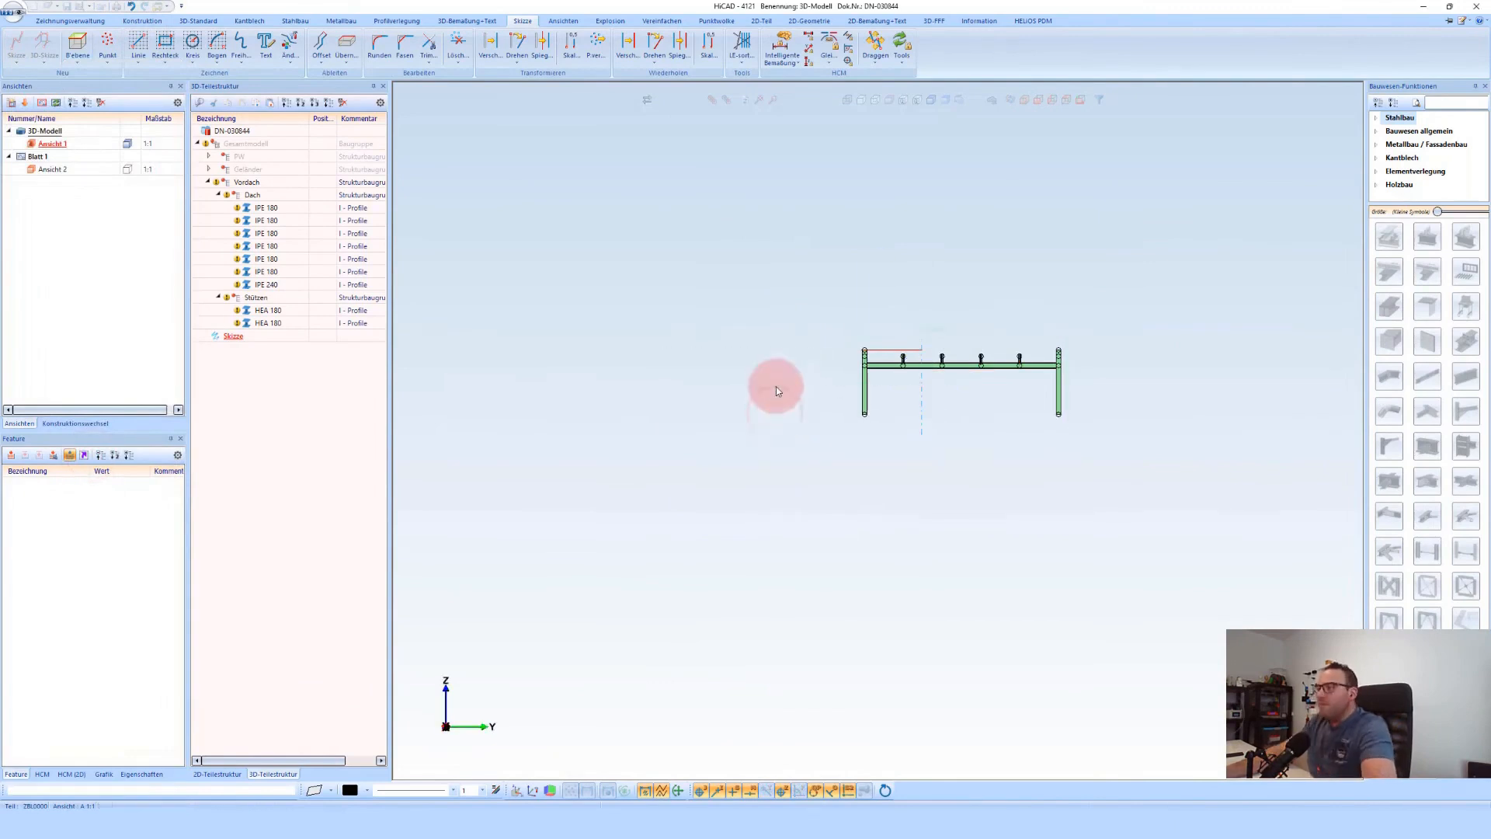
{"action": "scroll", "coordinate": [706, 359], "scroll_direction": "up", "scroll_amount": 2}
{"action": "scroll", "coordinate": [640, 367], "scroll_direction": "up", "scroll_amount": 4}
{"action": "left_click", "coordinate": [637, 367]}
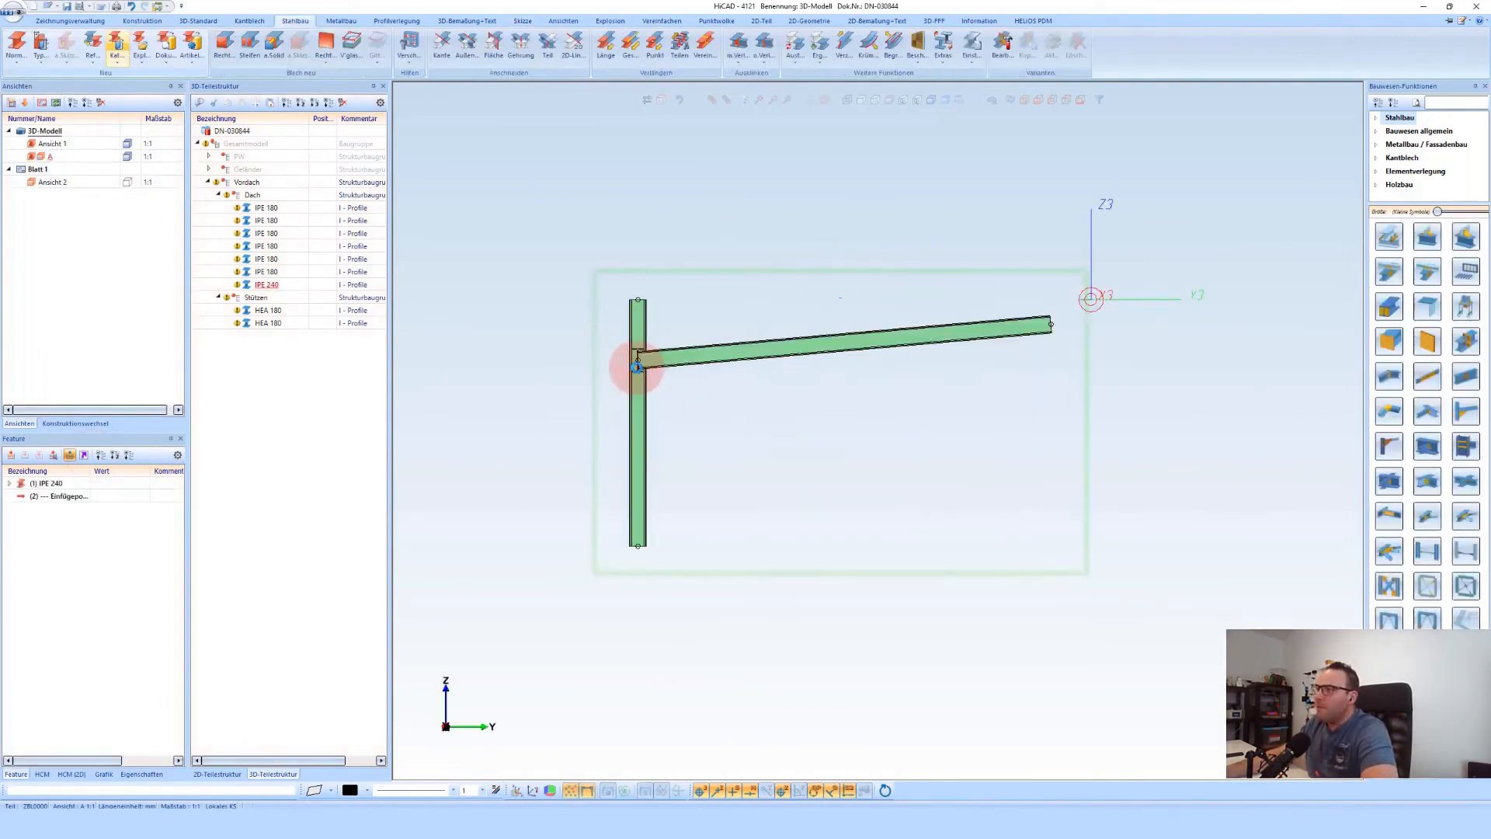
{"action": "scroll", "coordinate": [636, 367], "scroll_direction": "up", "scroll_amount": 5}
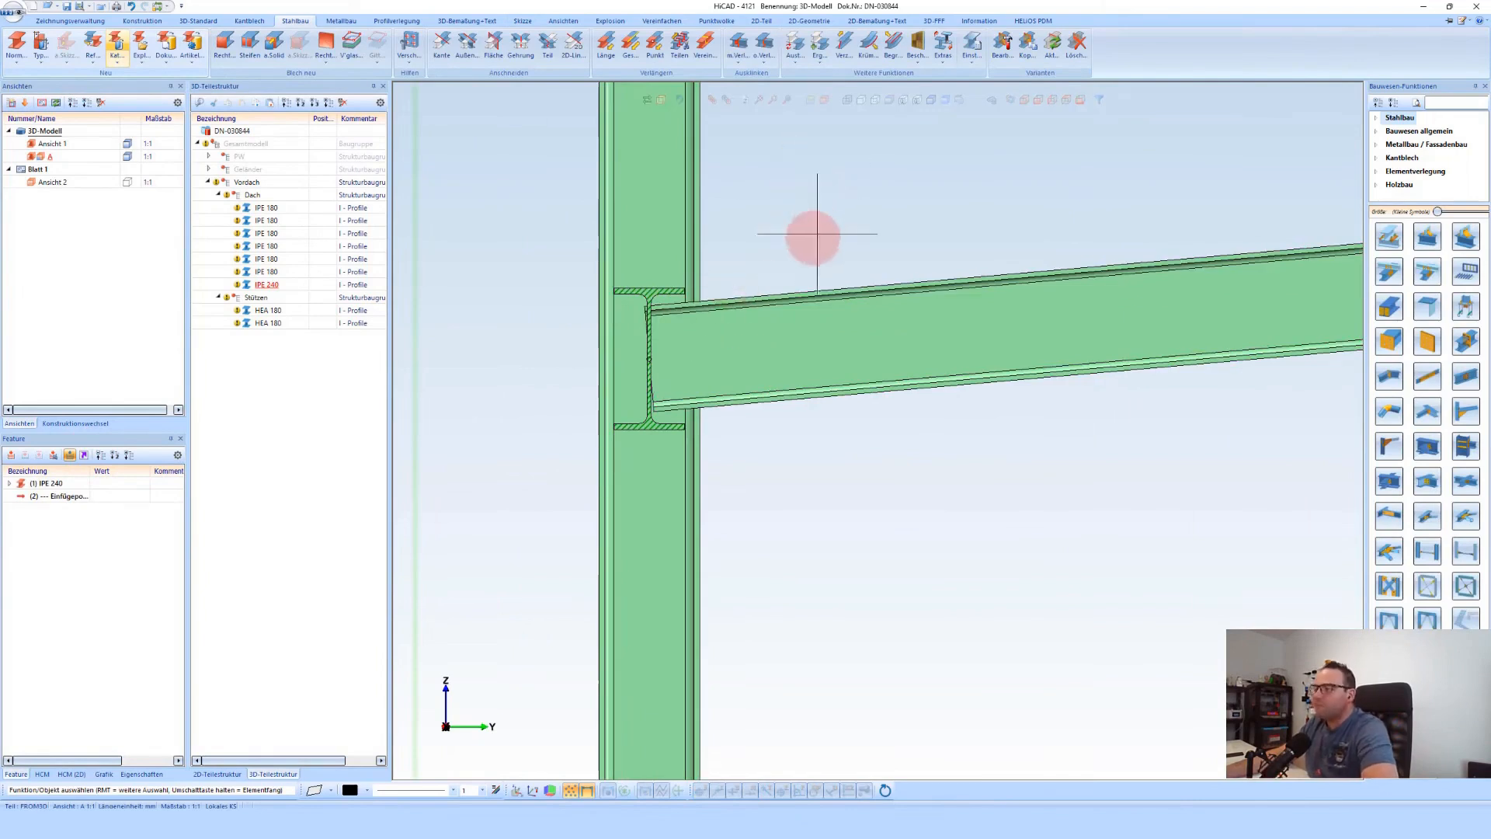
{"action": "left_click", "coordinate": [772, 303]}
{"action": "left_click_drag", "start_coordinate": [273, 209], "coordinate": [269, 273]}
{"action": "left_click", "coordinate": [735, 300]}
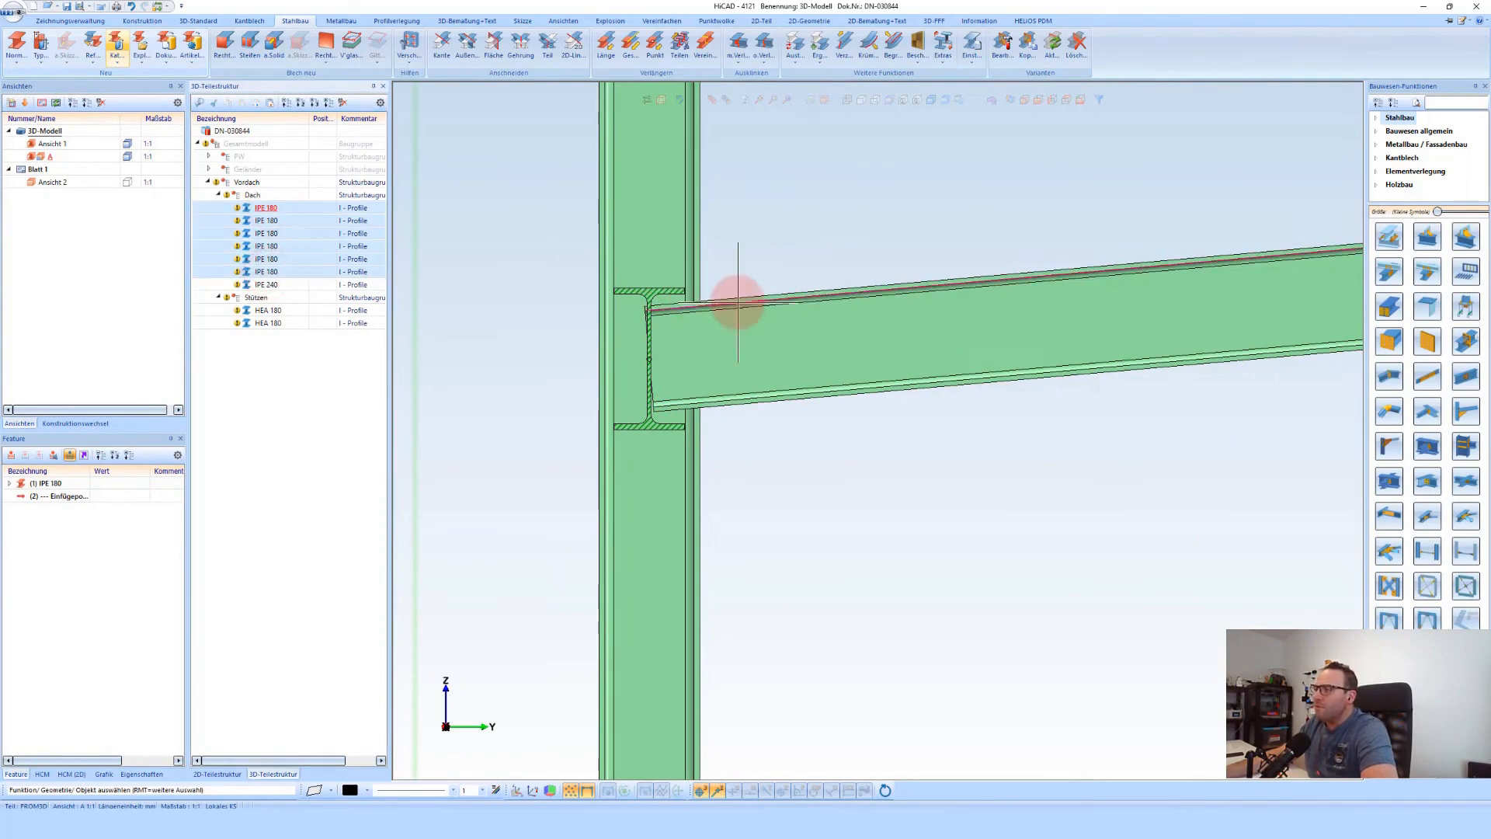
{"action": "right_click", "coordinate": [738, 303]}
{"action": "left_click", "coordinate": [842, 186]}
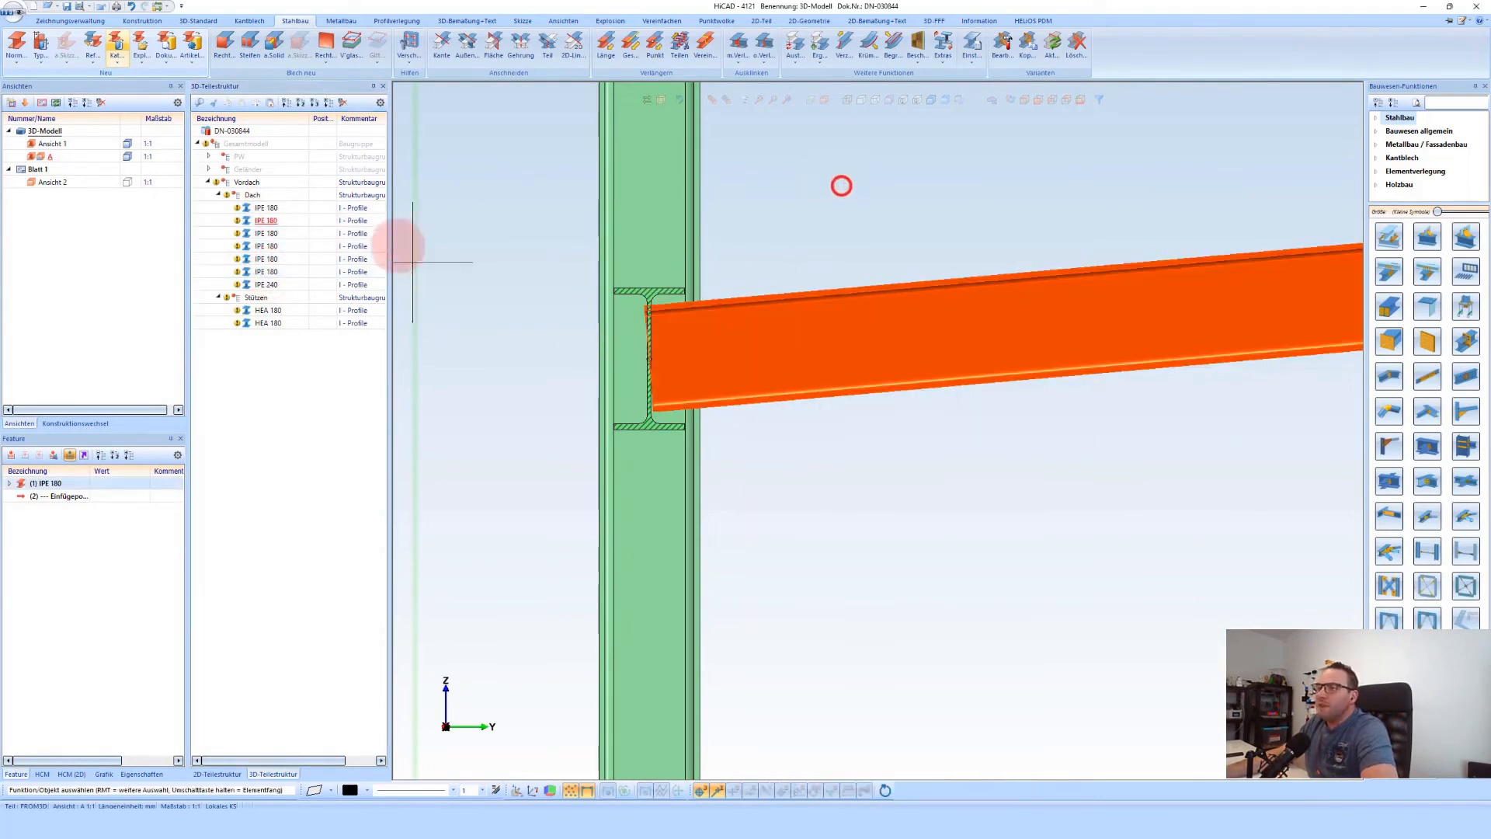
{"action": "left_click", "coordinate": [272, 271], "text": "shift"}
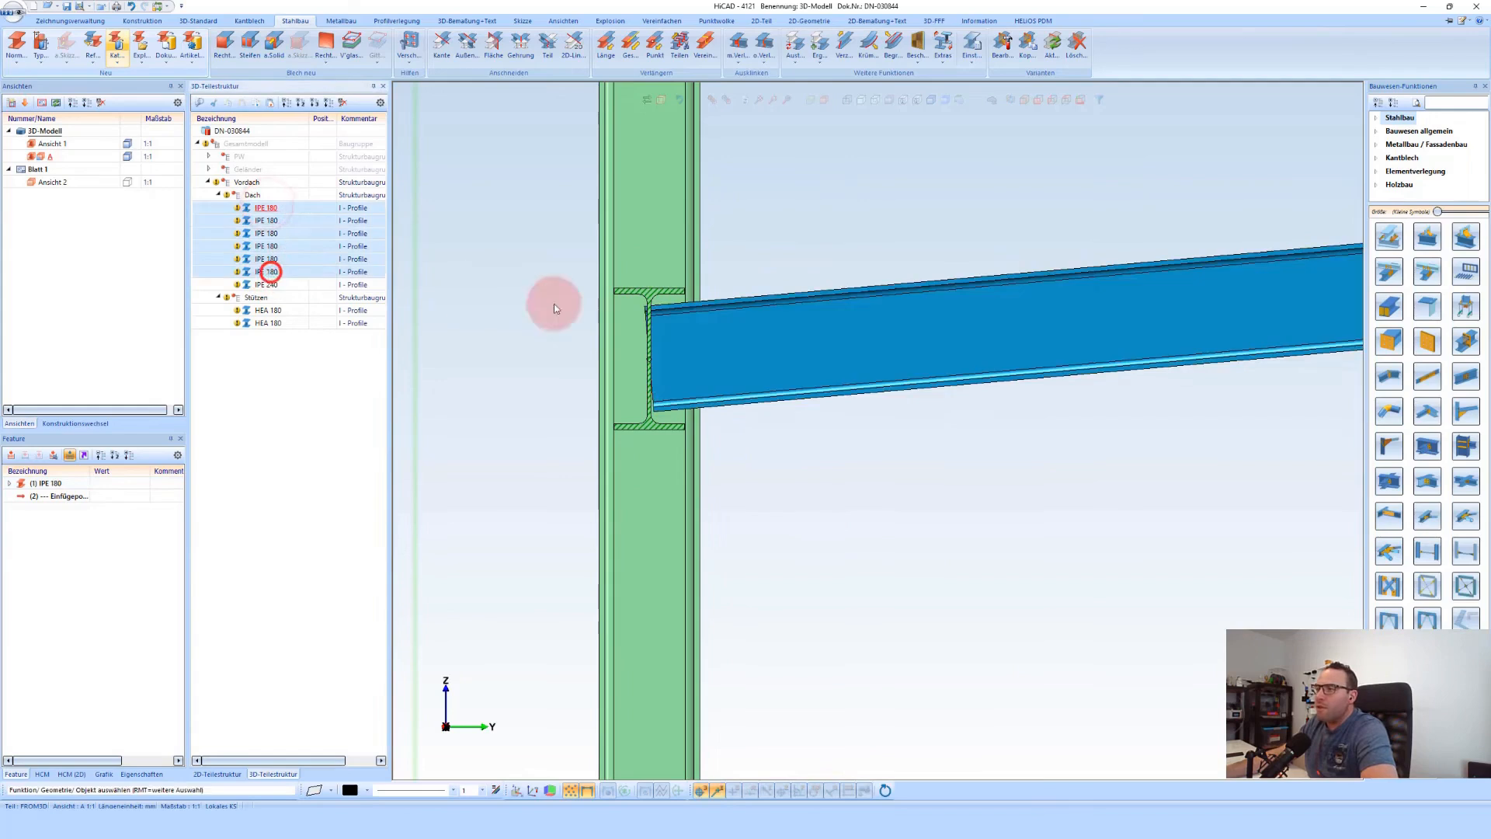
{"action": "scroll", "coordinate": [687, 308], "scroll_direction": "up", "scroll_amount": 2}
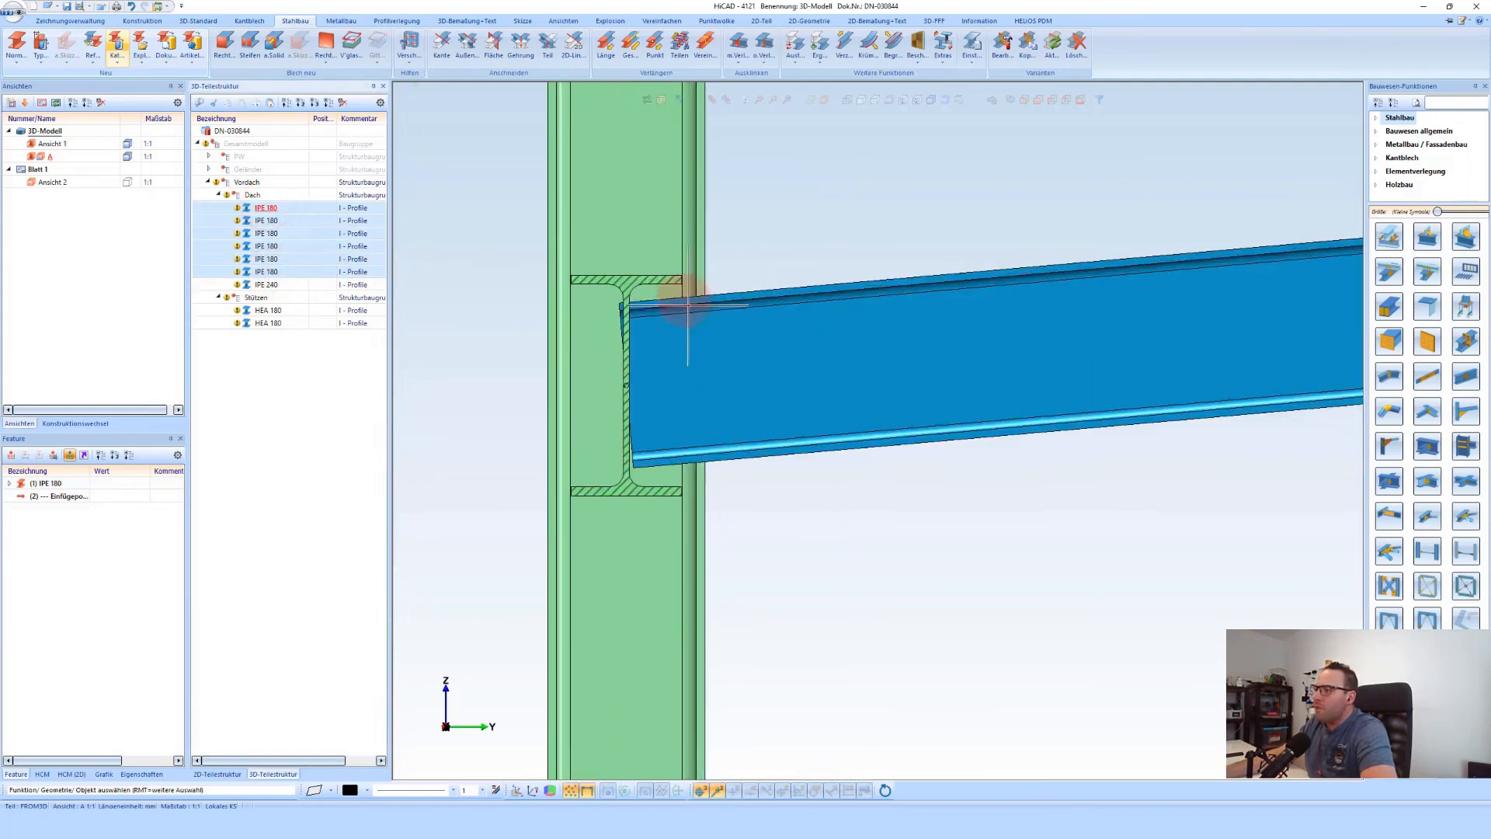
{"action": "left_click", "coordinate": [669, 302]}
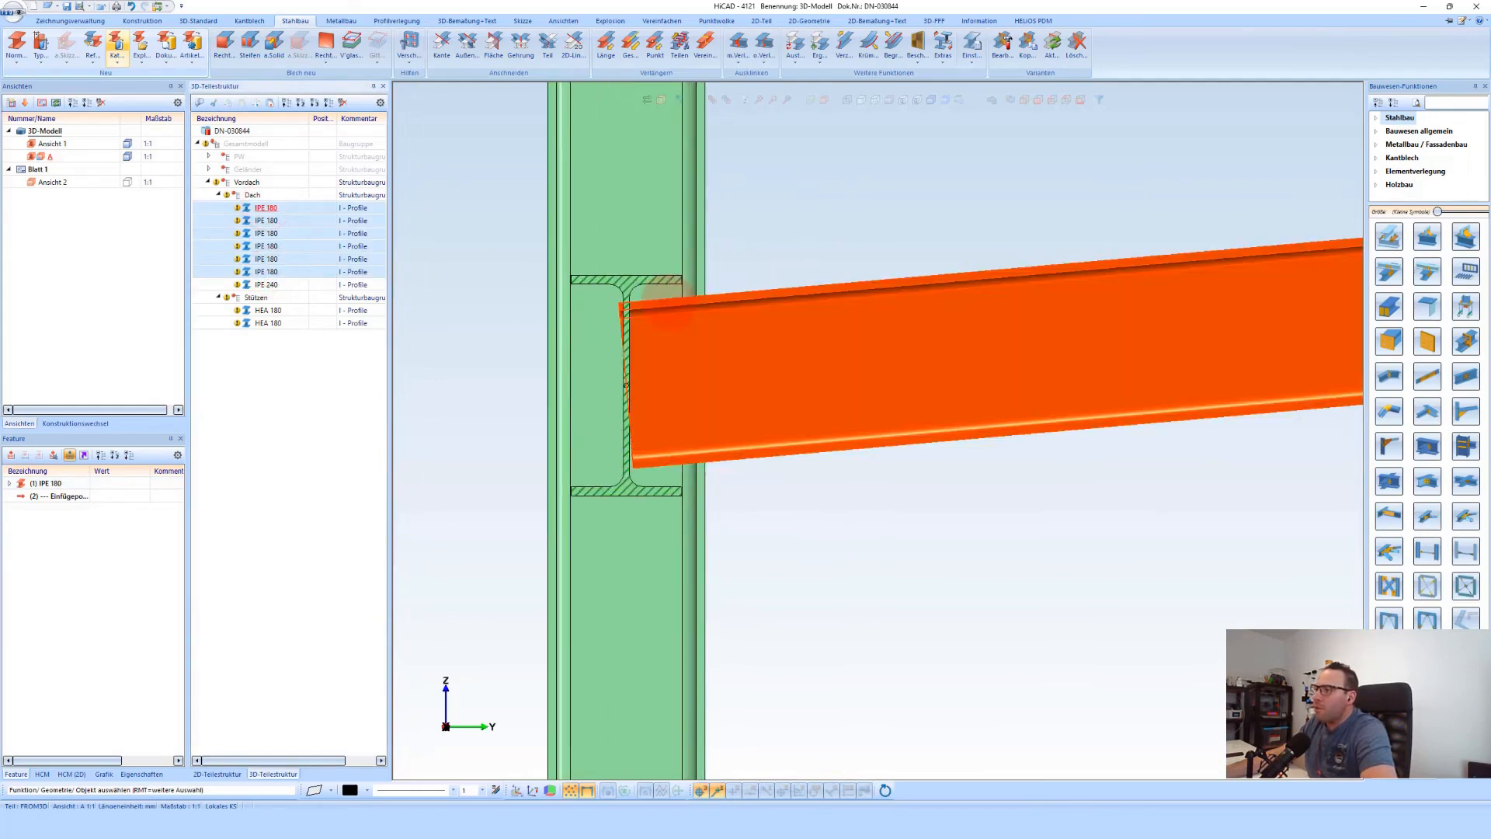
{"action": "right_click", "coordinate": [670, 303]}
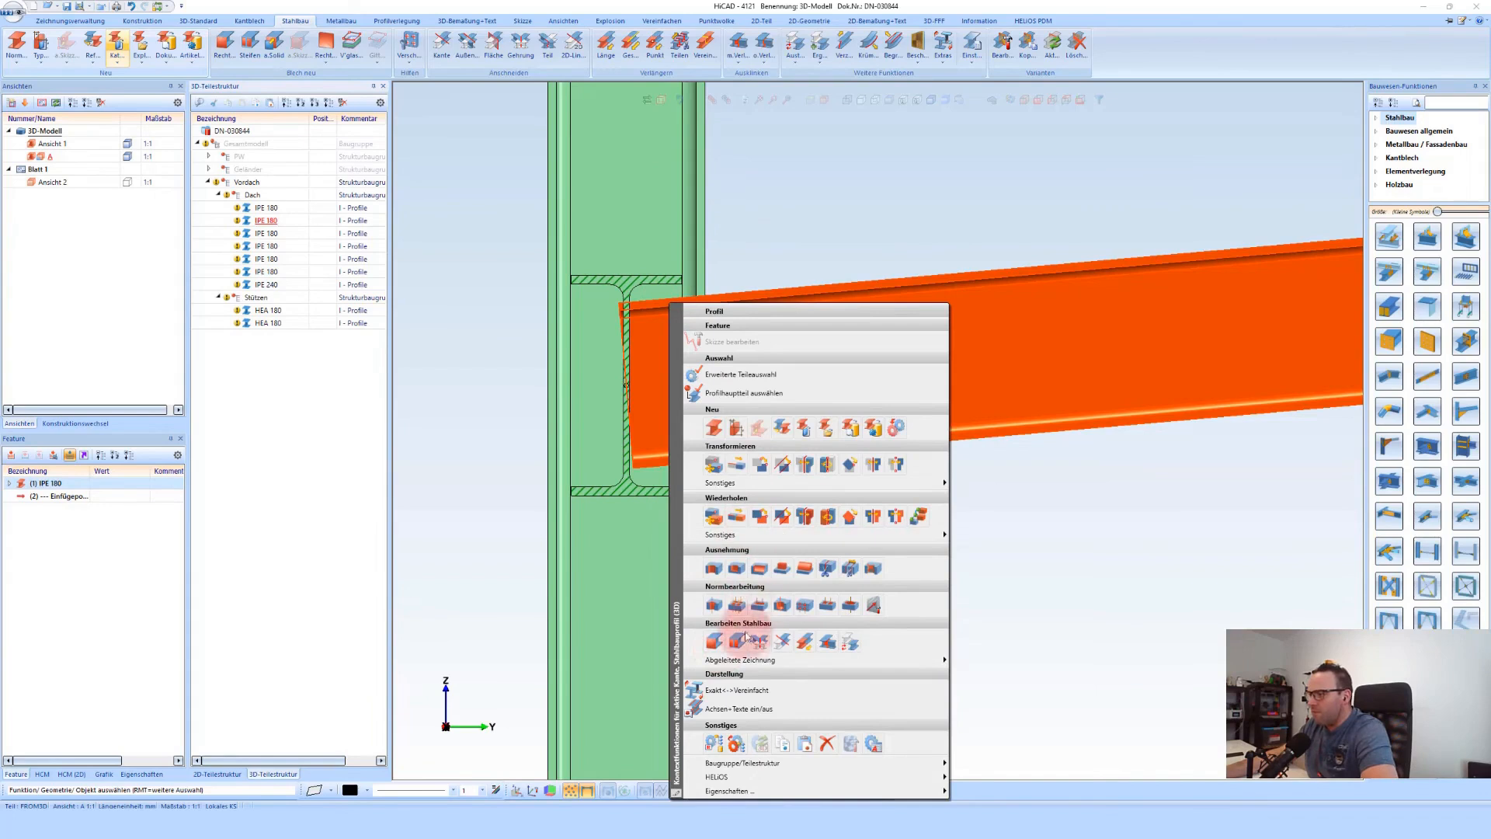
{"action": "left_click", "coordinate": [794, 647]}
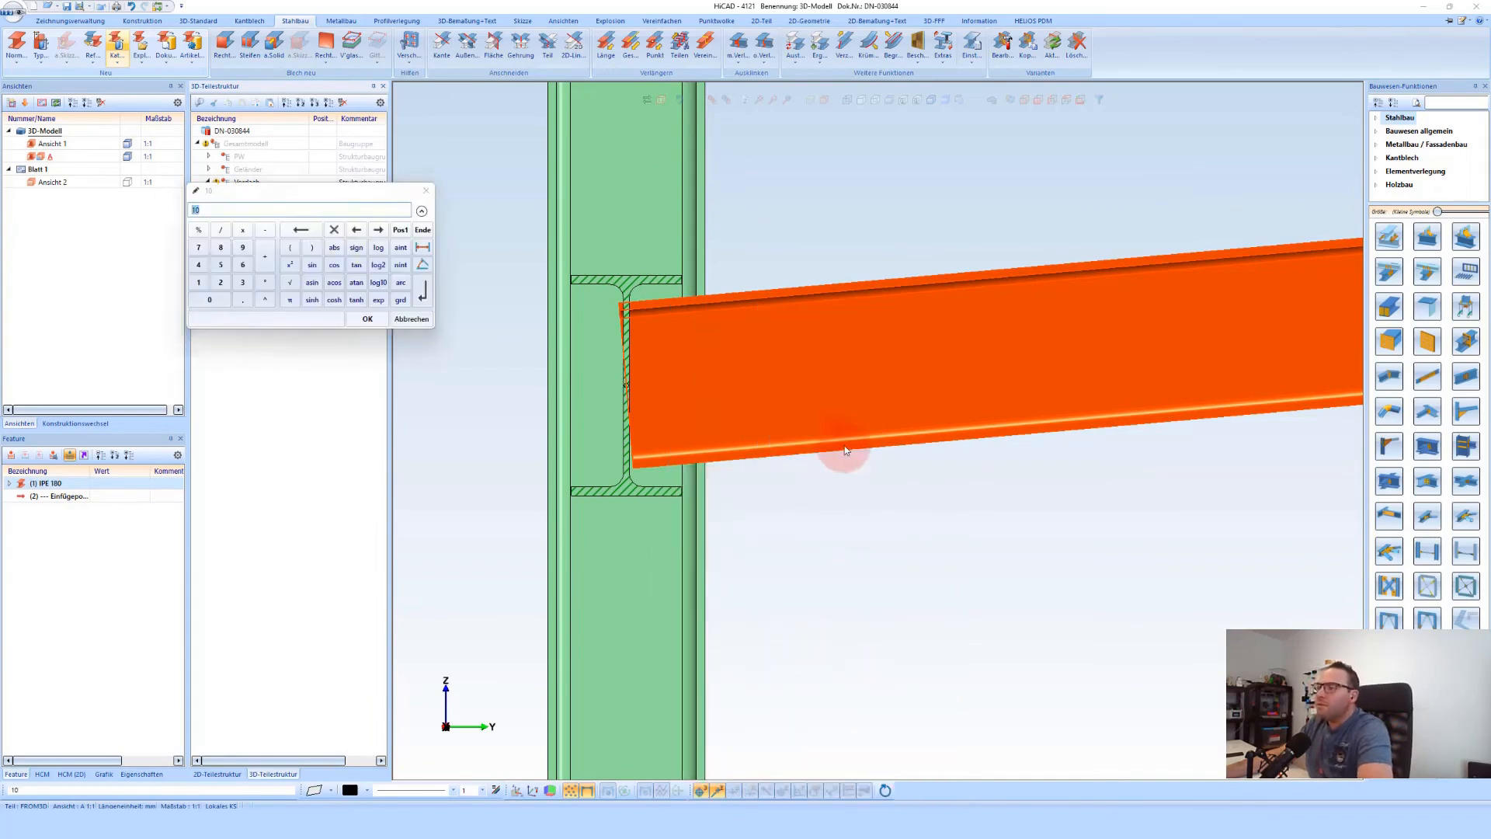
{"action": "scroll", "coordinate": [621, 357], "scroll_direction": "down", "scroll_amount": 10}
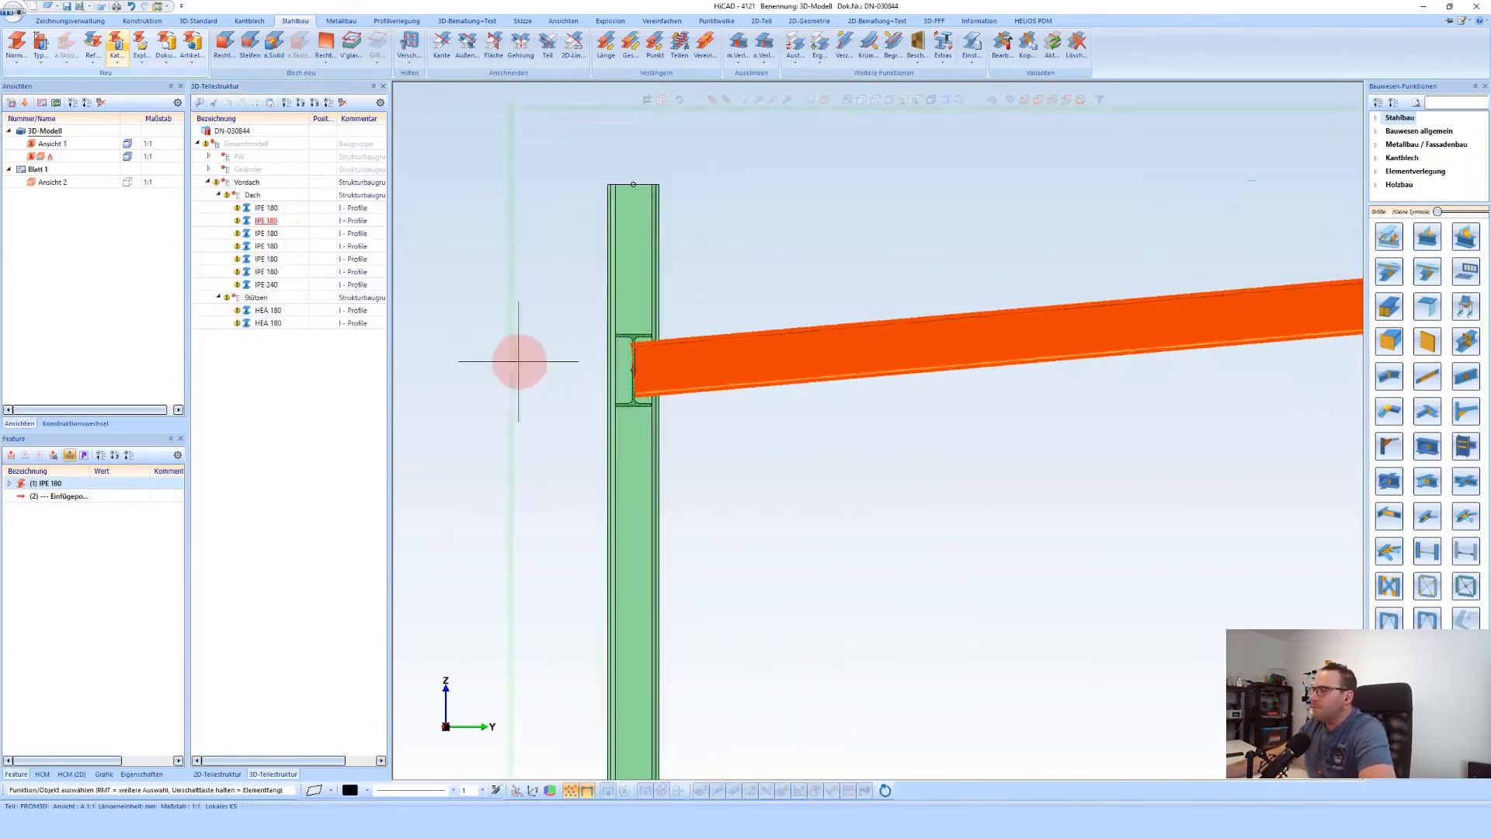
Lengthen all six IPE 180 roof beams together at their column-side ends, so they project past the IPE 240 cross beam
{"action": "scroll", "coordinate": [535, 341], "scroll_direction": "down", "scroll_amount": 3}
{"action": "scroll", "coordinate": [1047, 352], "scroll_direction": "up", "scroll_amount": 2}
{"action": "middle_click_drag", "start_coordinate": [1049, 353], "coordinate": [973, 405]}
{"action": "left_click", "coordinate": [770, 415]}
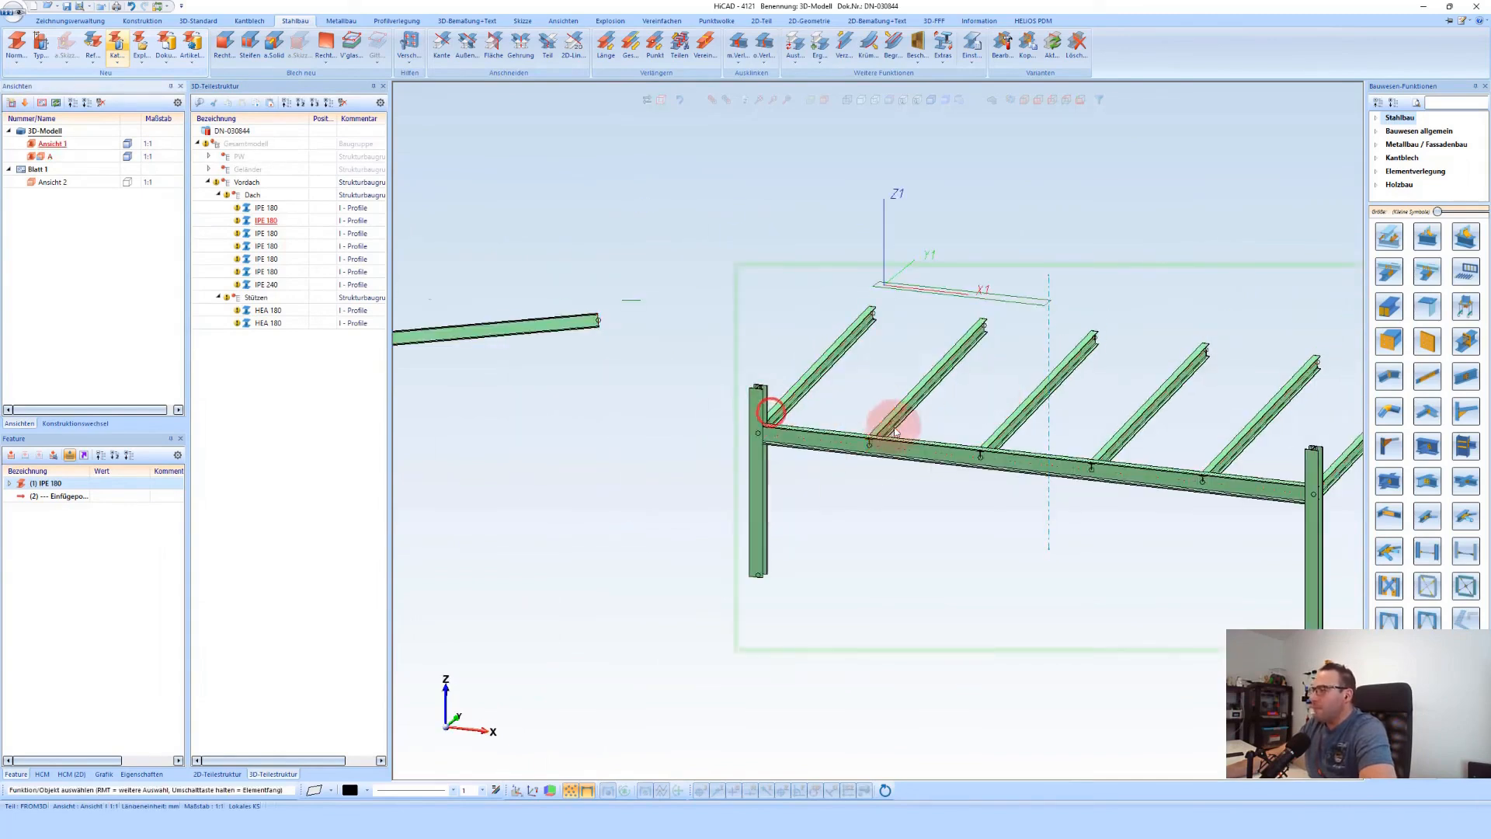
{"action": "left_click", "coordinate": [270, 272], "text": "shift"}
{"action": "left_click", "coordinate": [870, 427]}
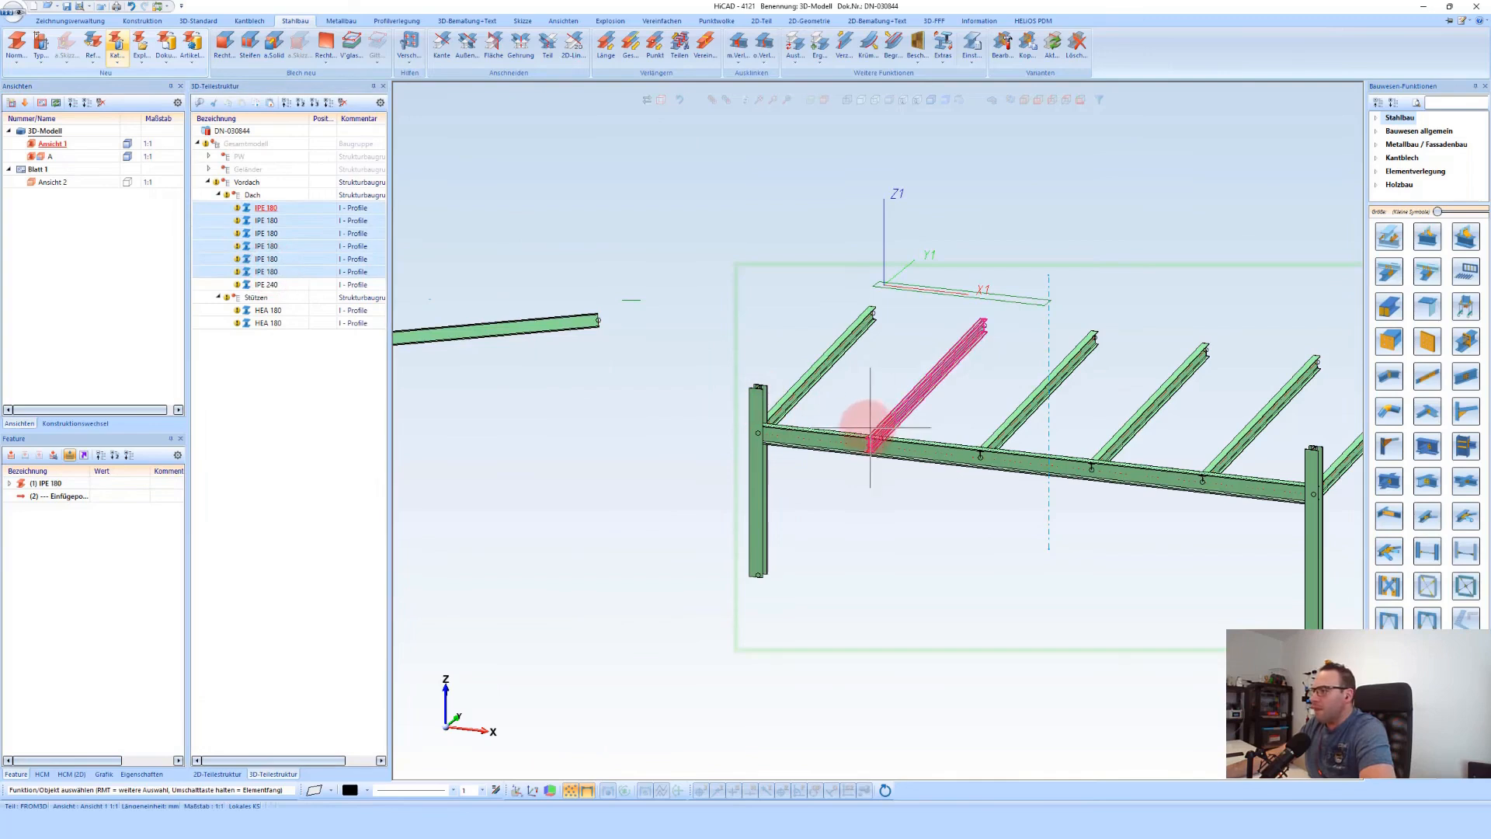
{"action": "right_click", "coordinate": [875, 424]}
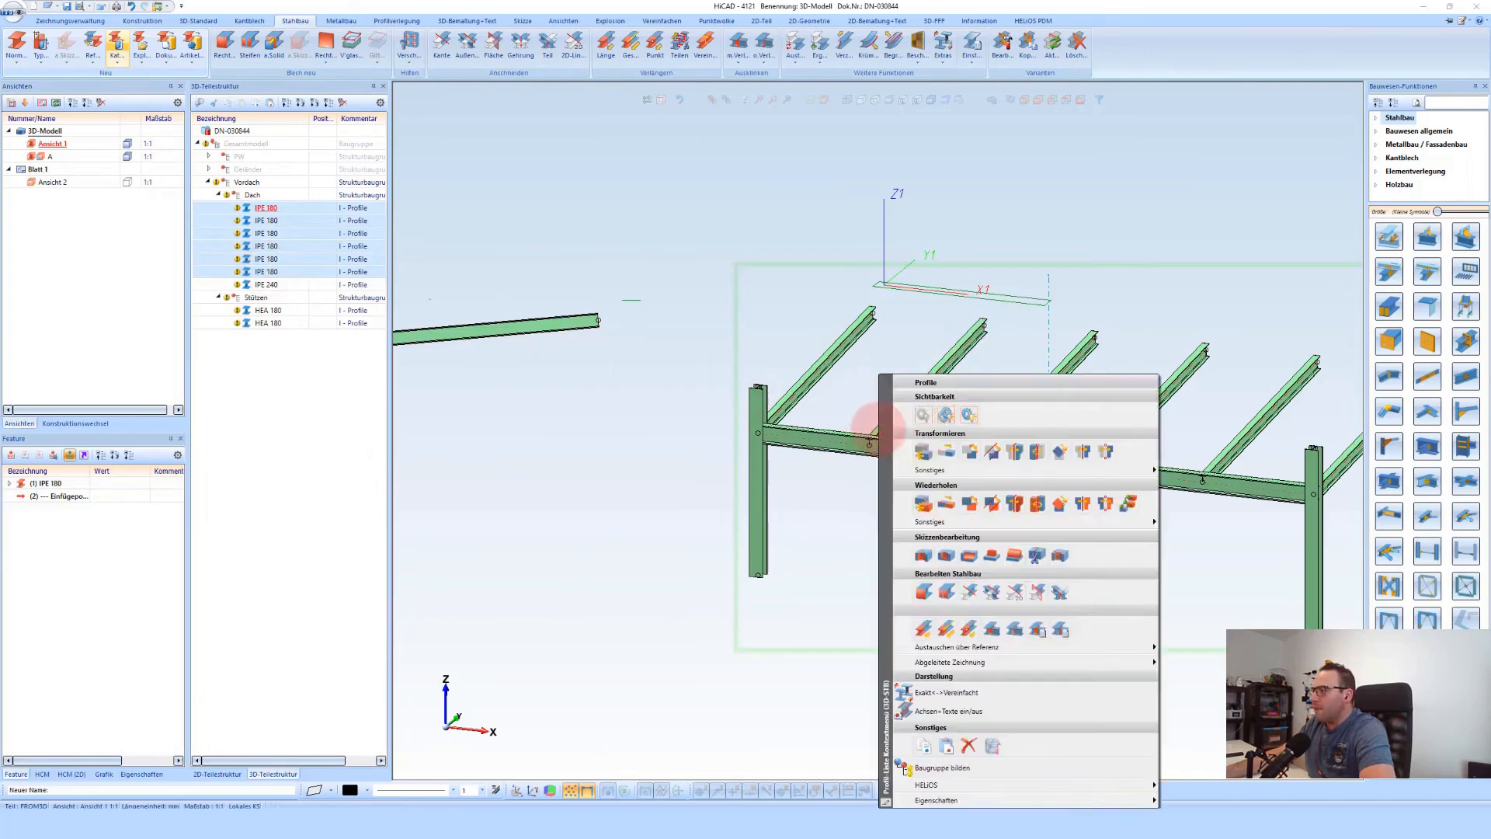
{"action": "left_click", "coordinate": [926, 624]}
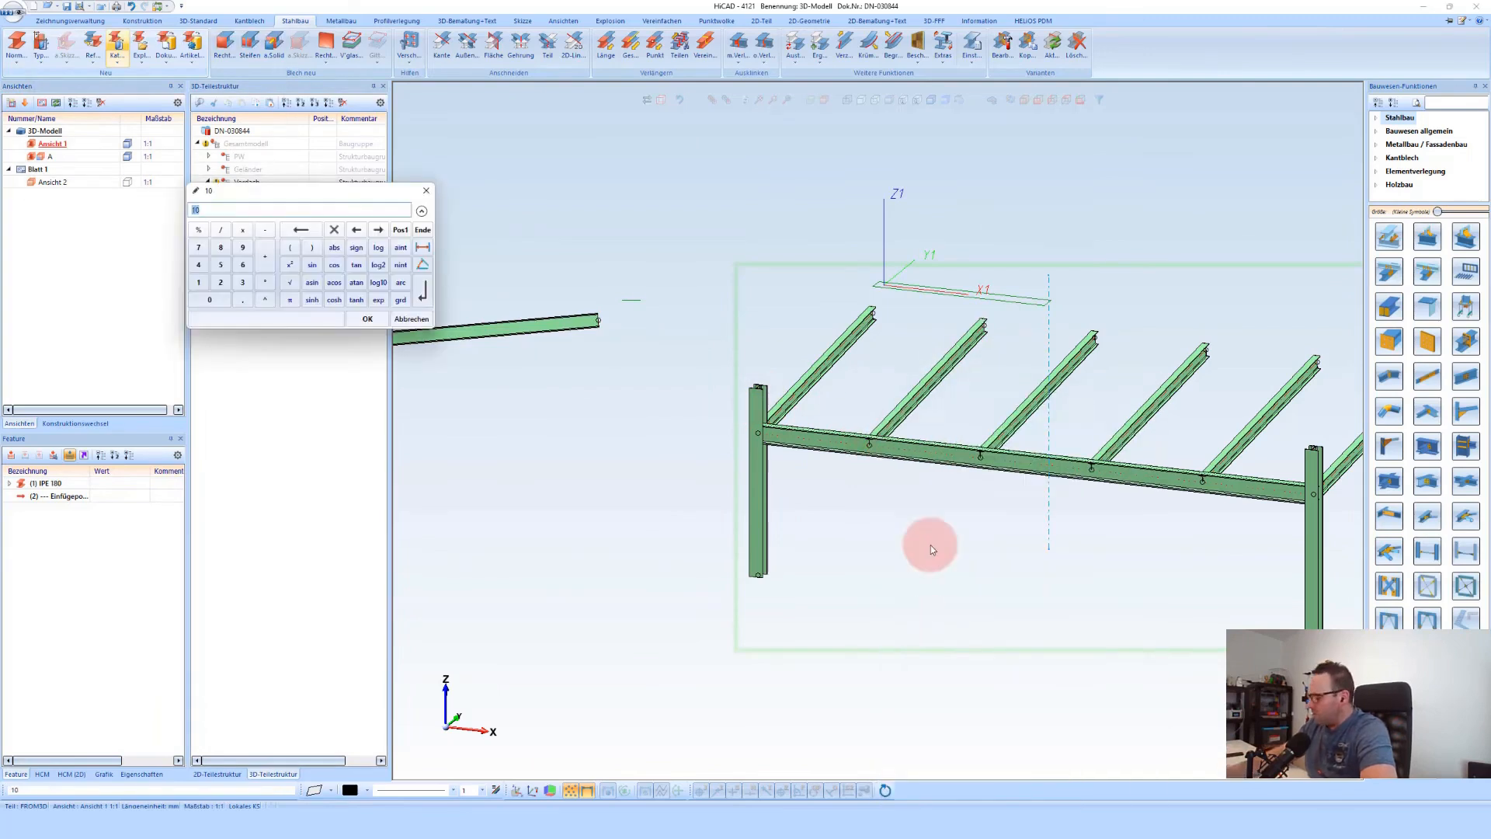
{"action": "key", "text": "Return"}
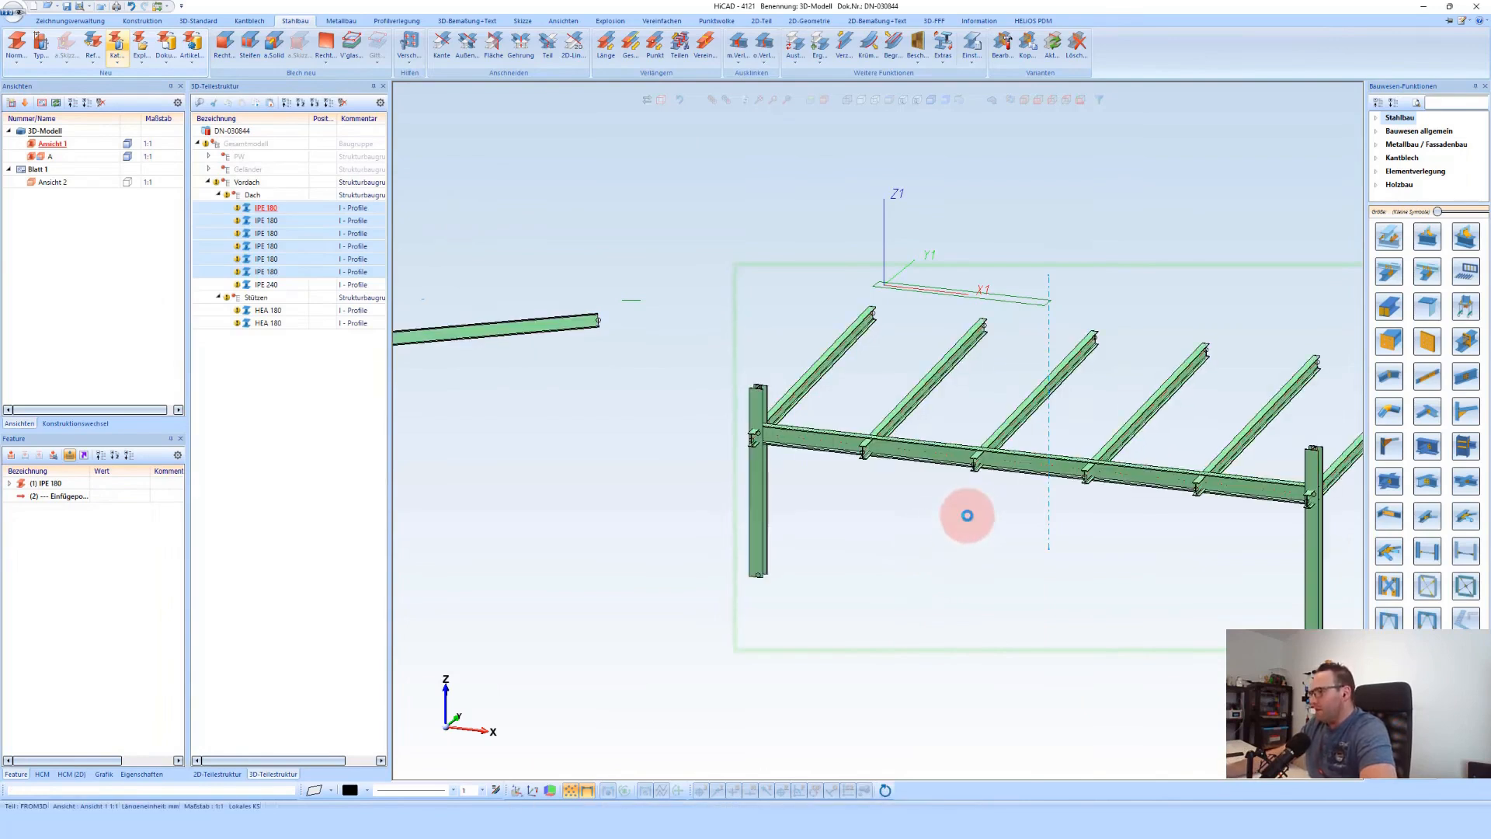
Examine in the 3D and section views how the lengthened roof beams cross the IPE 240 beam and the columns
{"action": "scroll", "coordinate": [1209, 492], "scroll_direction": "up", "scroll_amount": 3}
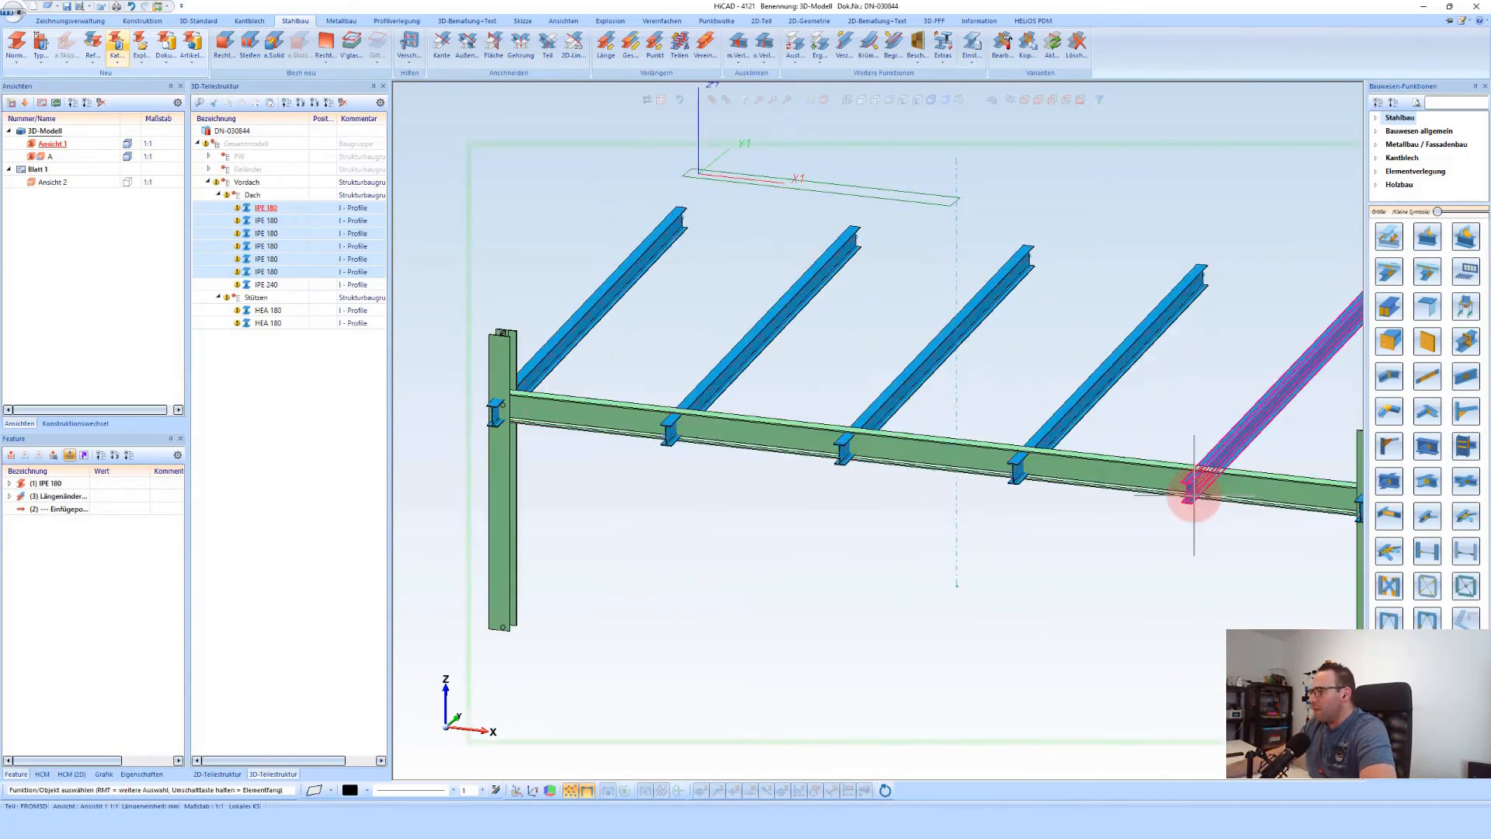
{"action": "scroll", "coordinate": [1191, 495], "scroll_direction": "down", "scroll_amount": 4}
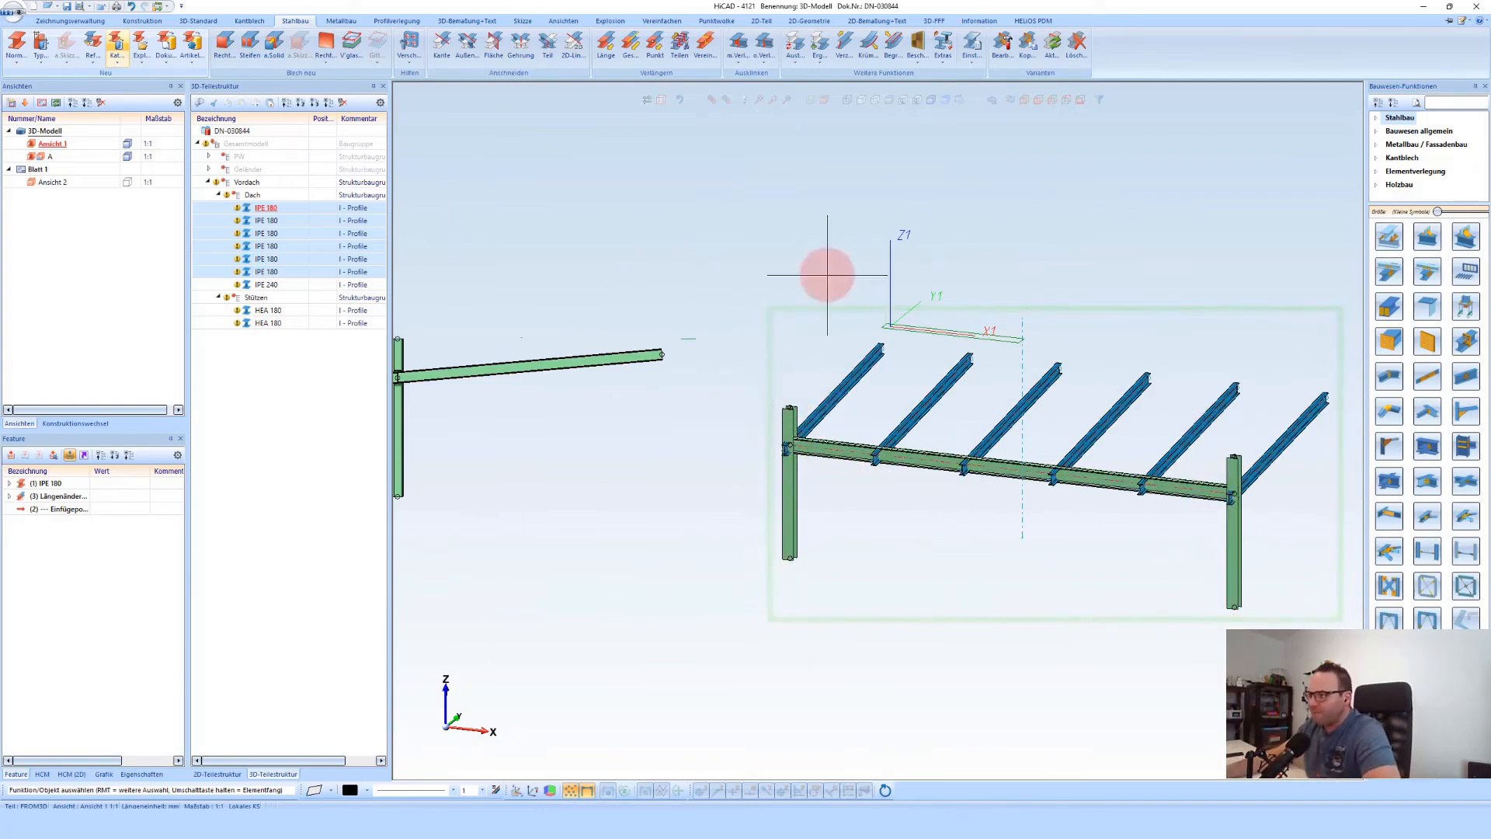
{"action": "scroll", "coordinate": [626, 323], "scroll_direction": "down", "scroll_amount": 3}
{"action": "scroll", "coordinate": [567, 266], "scroll_direction": "up", "scroll_amount": 7}
{"action": "scroll", "coordinate": [517, 339], "scroll_direction": "up", "scroll_amount": 6}
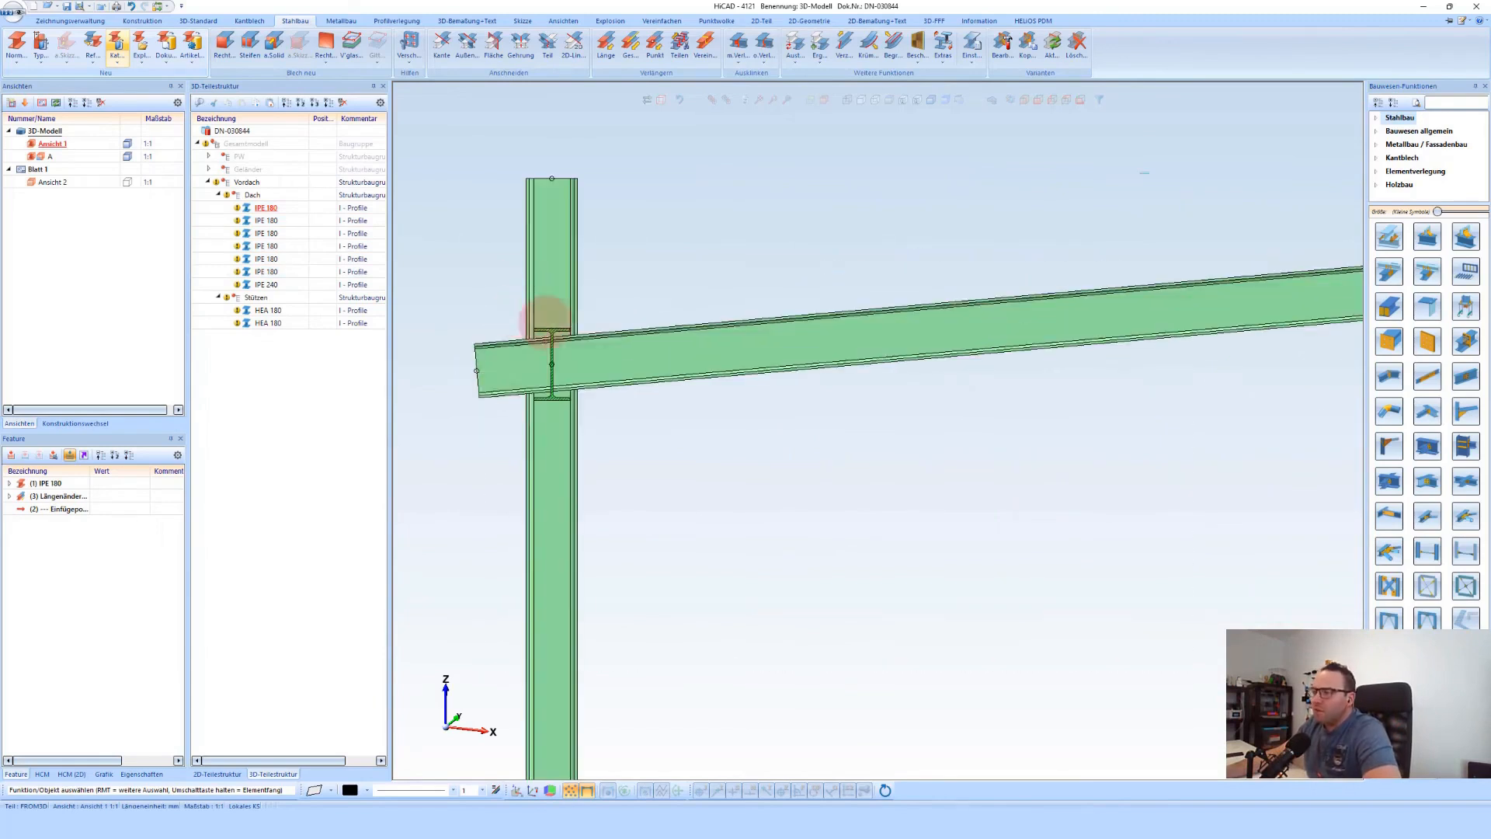
{"action": "scroll", "coordinate": [598, 320], "scroll_direction": "down", "scroll_amount": 5}
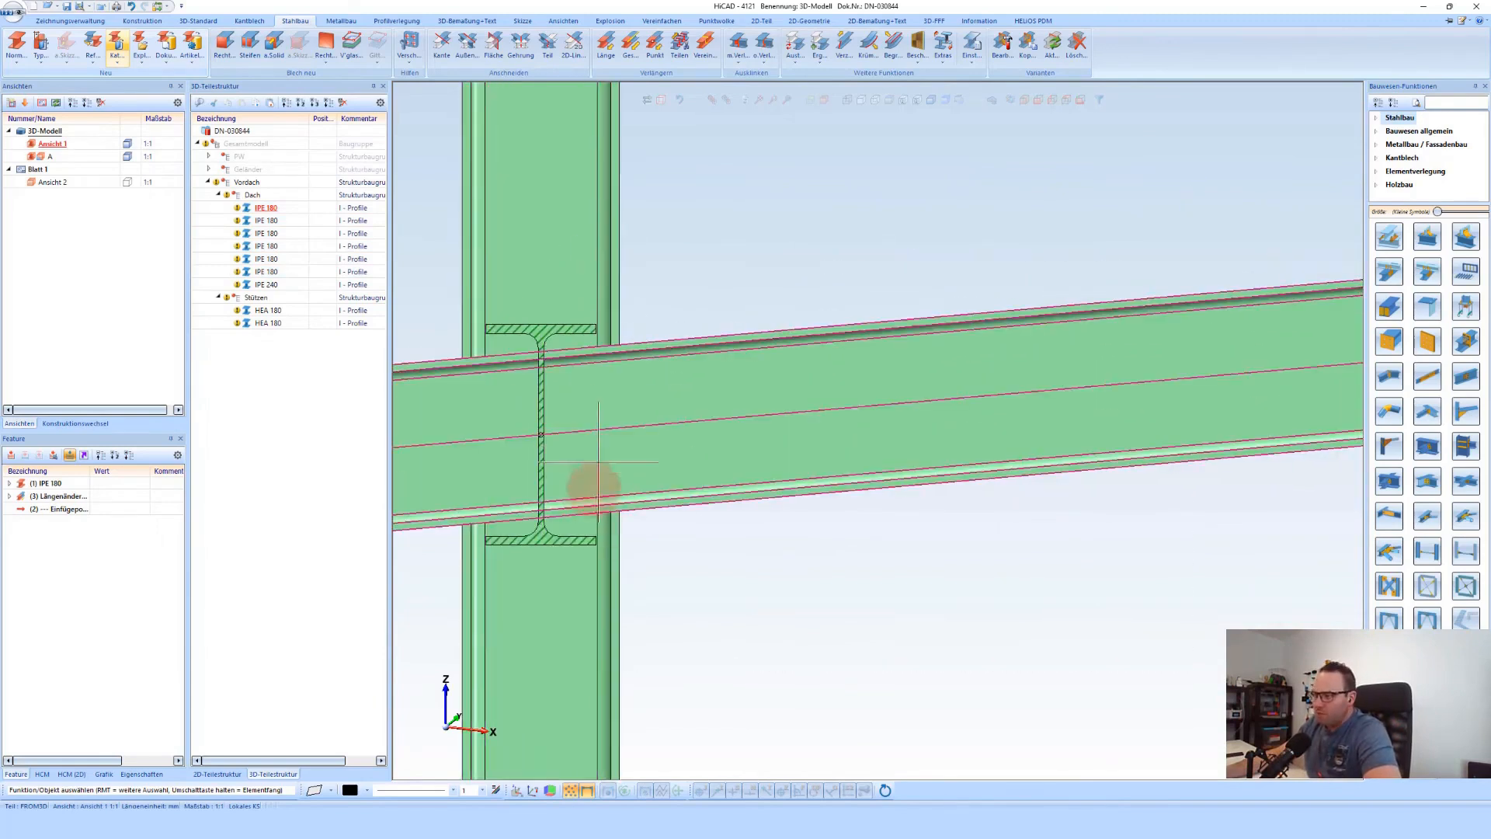
{"action": "scroll", "coordinate": [560, 349], "scroll_direction": "down", "scroll_amount": 5}
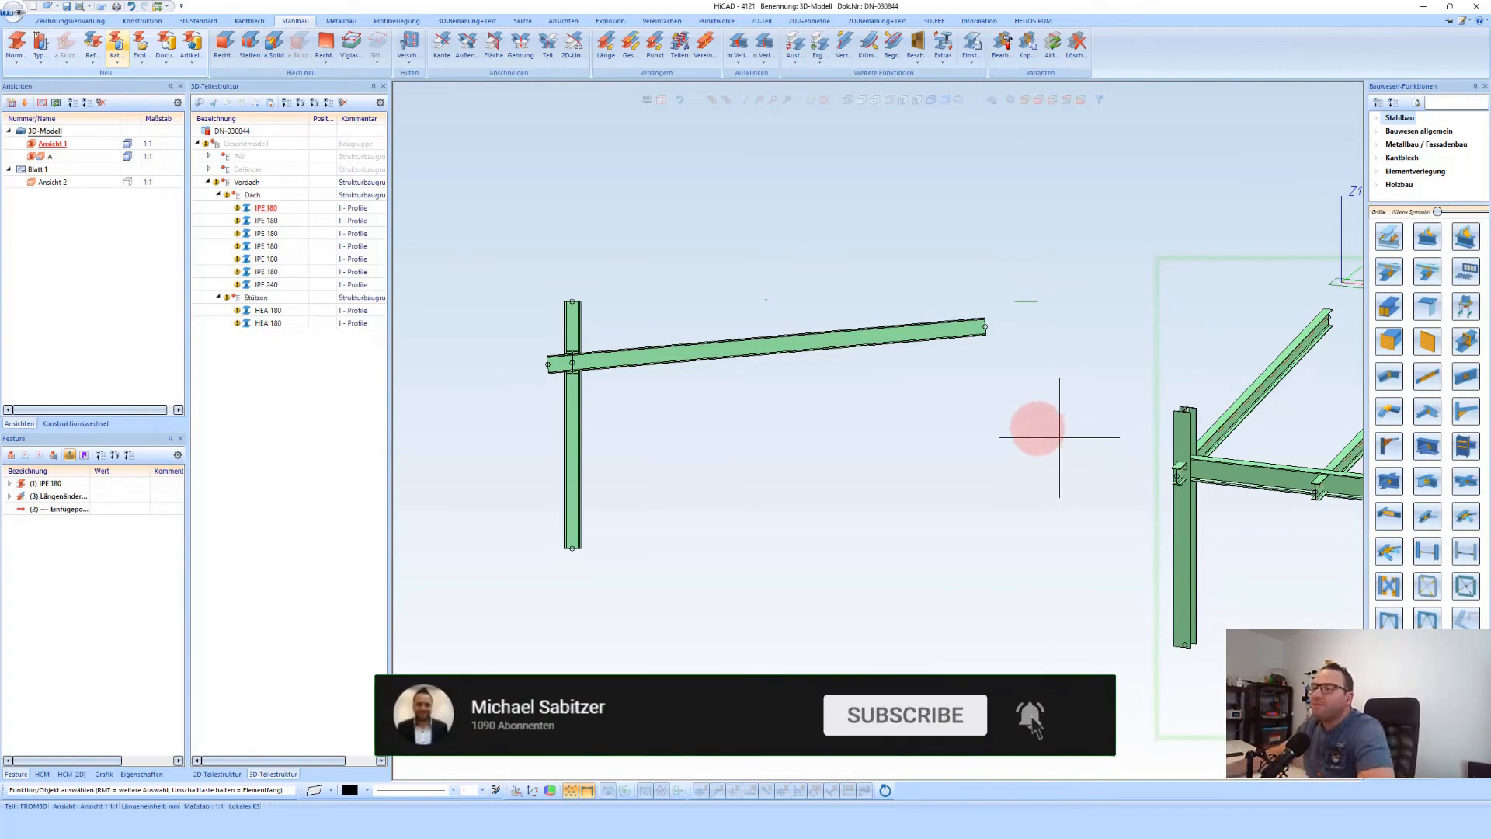
{"action": "scroll", "coordinate": [860, 398], "scroll_direction": "down", "scroll_amount": 3}
{"action": "scroll", "coordinate": [929, 380], "scroll_direction": "down", "scroll_amount": 1}
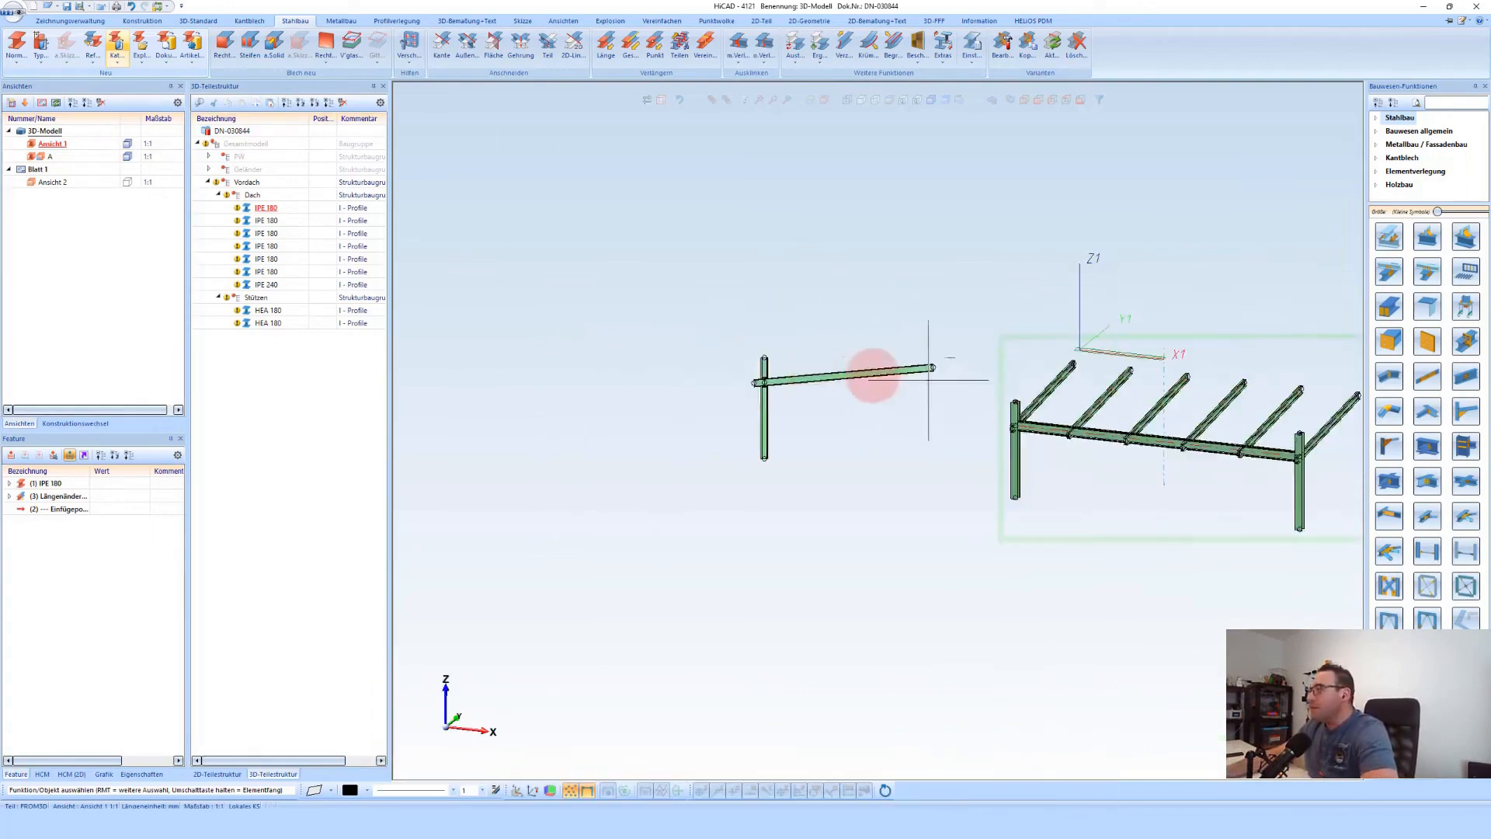
Hide the section view so that only the main 3D view of the canopy is displayed
{"action": "middle_click_drag", "start_coordinate": [1317, 343], "coordinate": [1128, 359]}
{"action": "right_click", "coordinate": [1127, 359]}
{"action": "left_click", "coordinate": [1058, 319]}
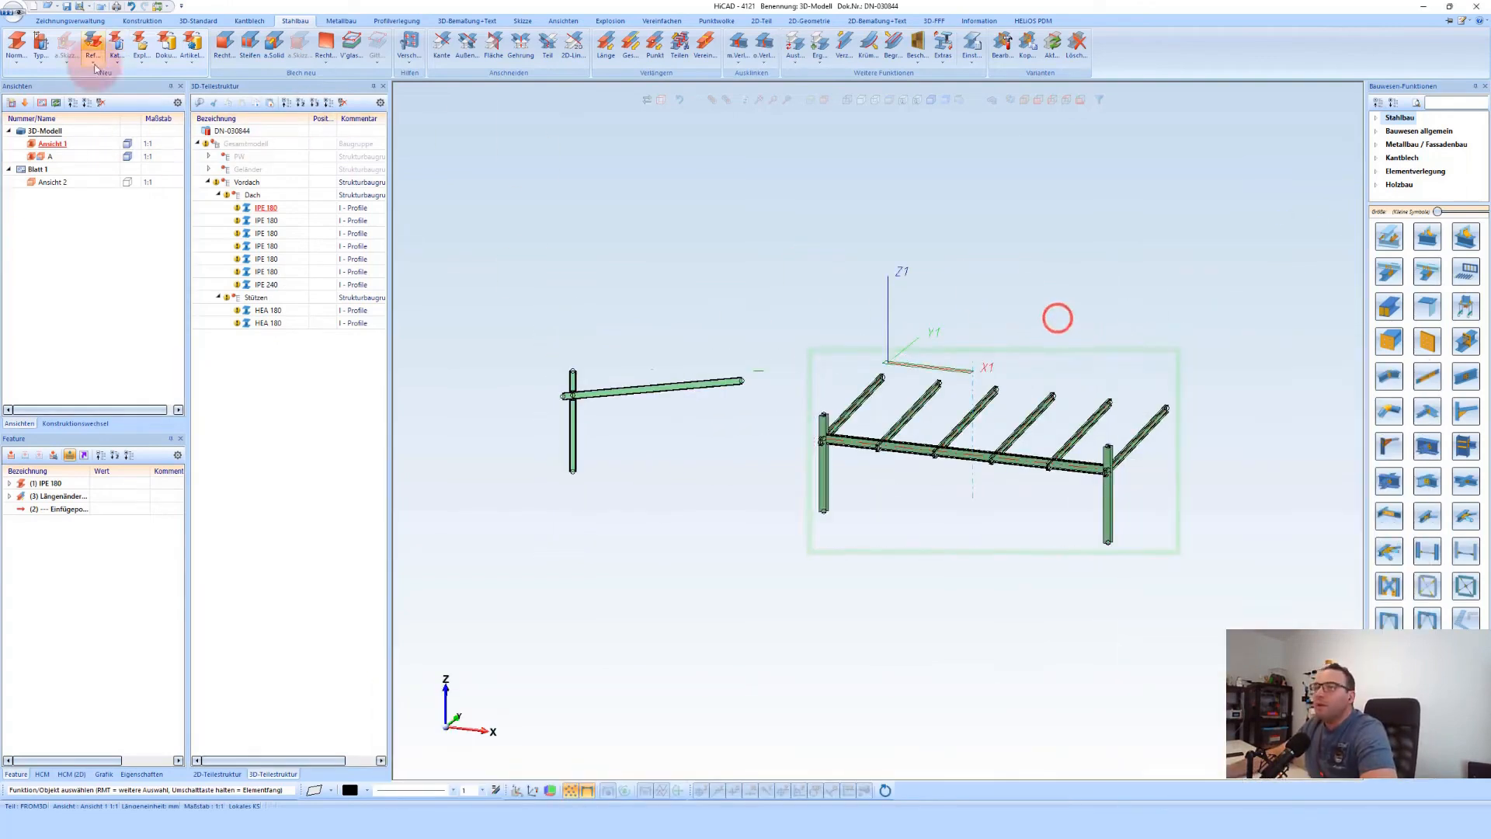
{"action": "left_click", "coordinate": [10, 103]}
{"action": "left_click", "coordinate": [1080, 351]}
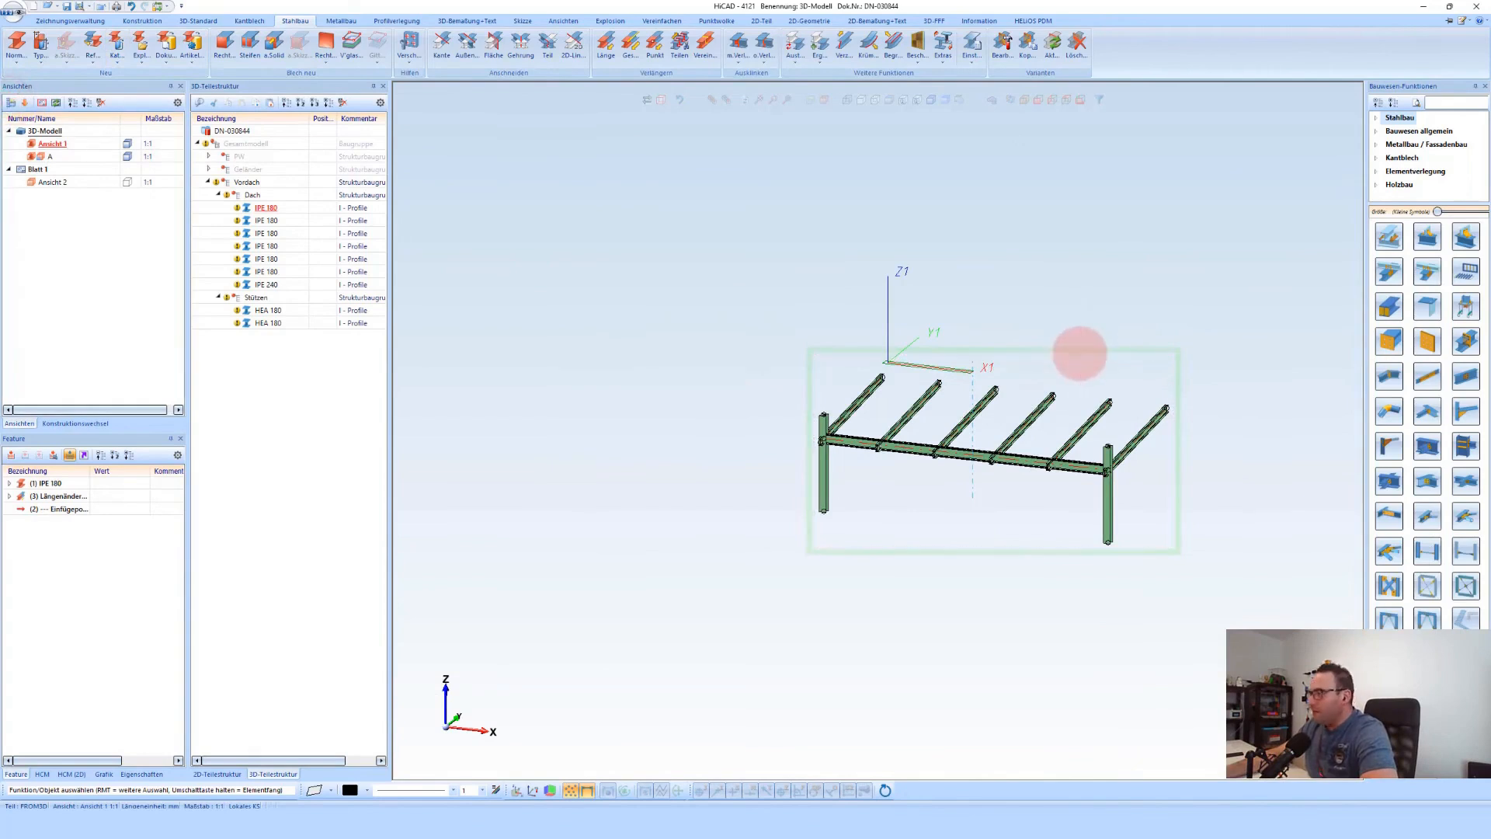
{"action": "right_click", "coordinate": [1080, 353]}
{"action": "left_click", "coordinate": [1039, 280]}
Show the PW point cloud assembly together with the canopy in the main view
{"action": "left_click", "coordinate": [241, 158]}
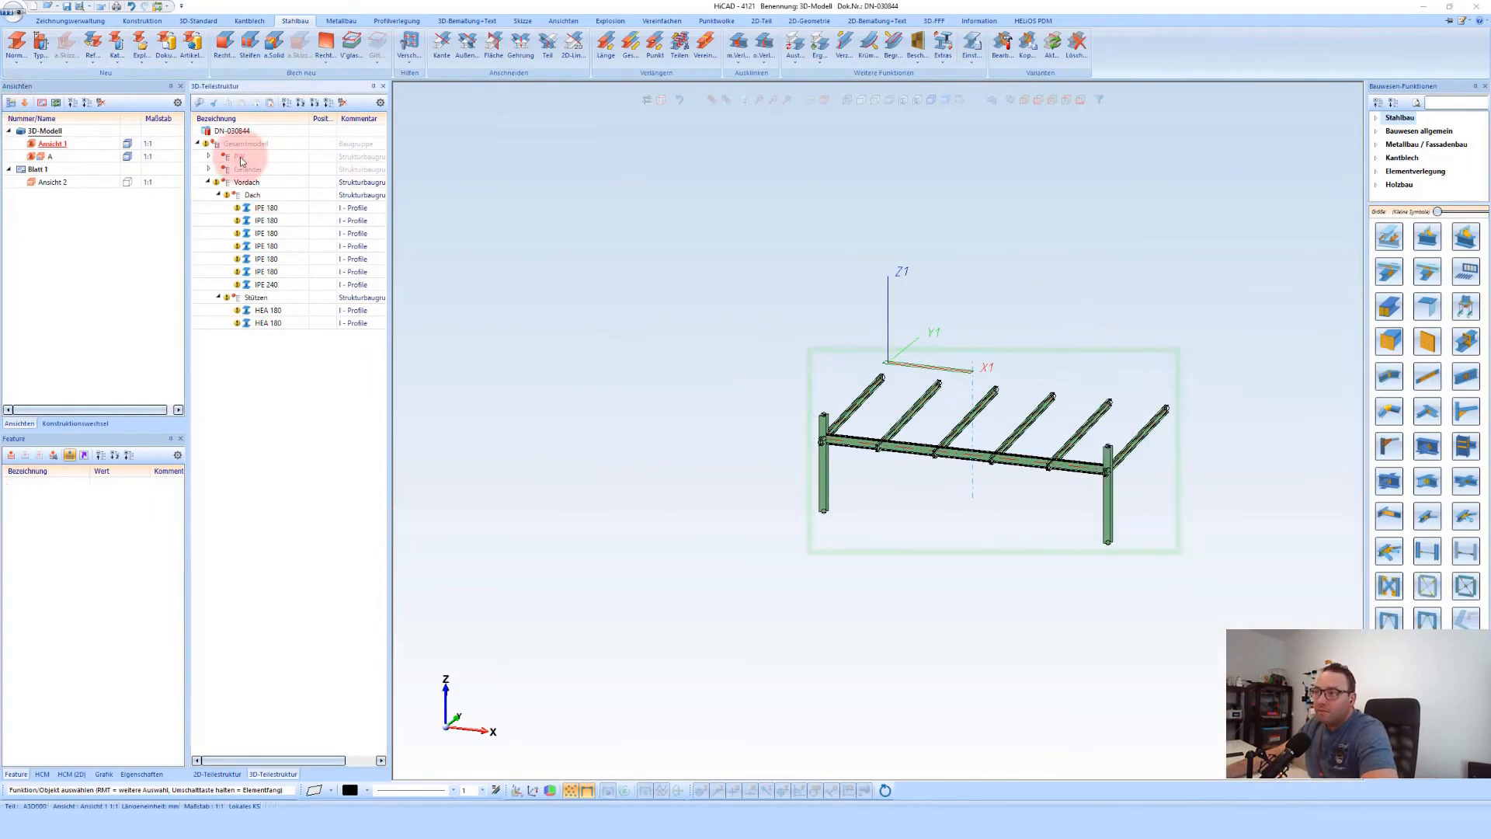
{"action": "right_click", "coordinate": [240, 161]}
{"action": "left_click", "coordinate": [331, 233]}
{"action": "scroll", "coordinate": [1044, 416], "scroll_direction": "up", "scroll_amount": 3}
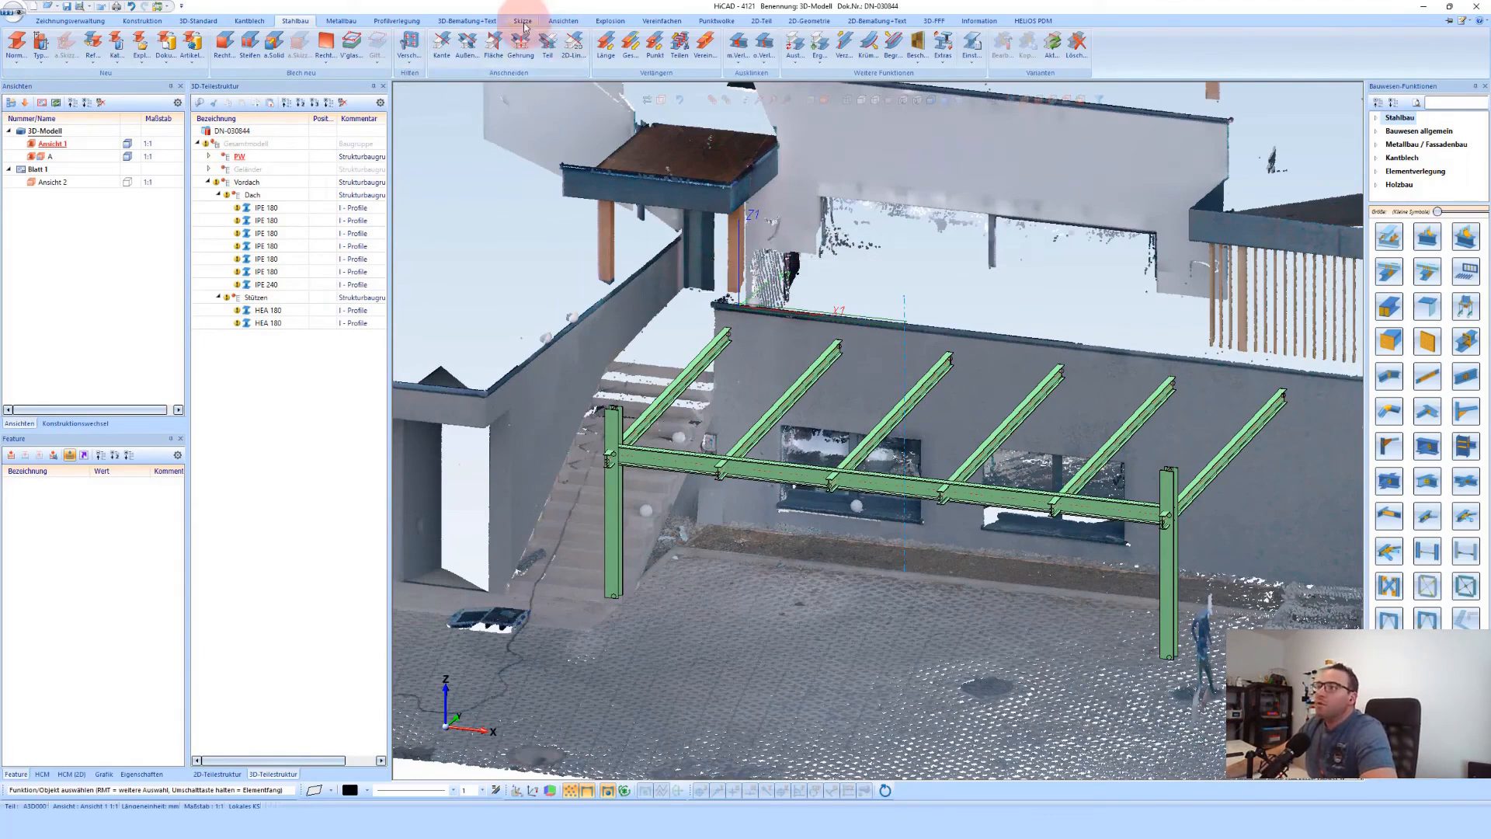
Start a plane from points (Ebene aus Punkten) and constrain it parallel to the vertical reference plane along the building wall
{"action": "left_click", "coordinate": [713, 21]}
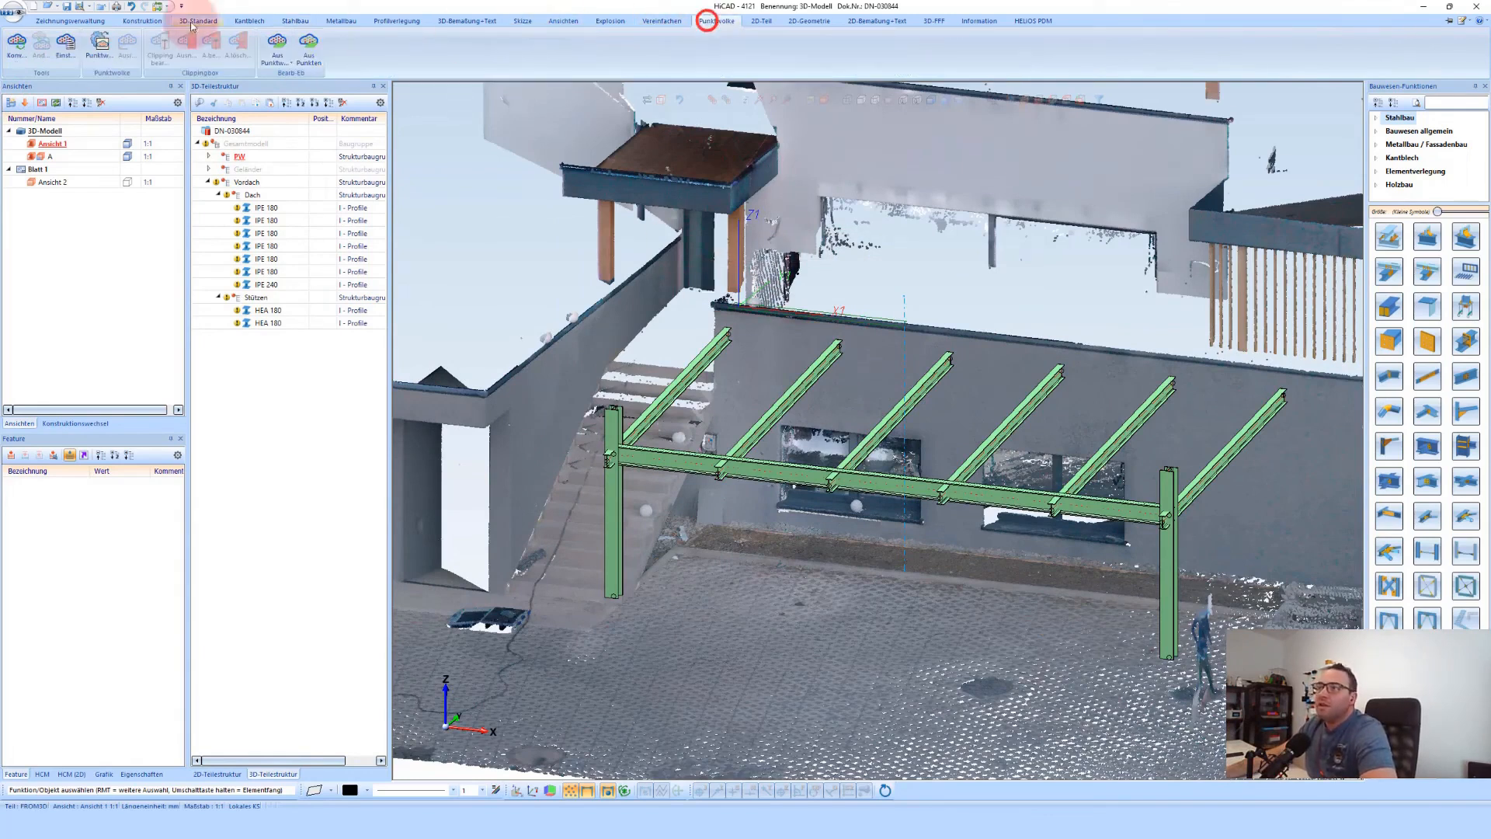
{"action": "left_click", "coordinate": [309, 44]}
{"action": "left_click", "coordinate": [225, 388]}
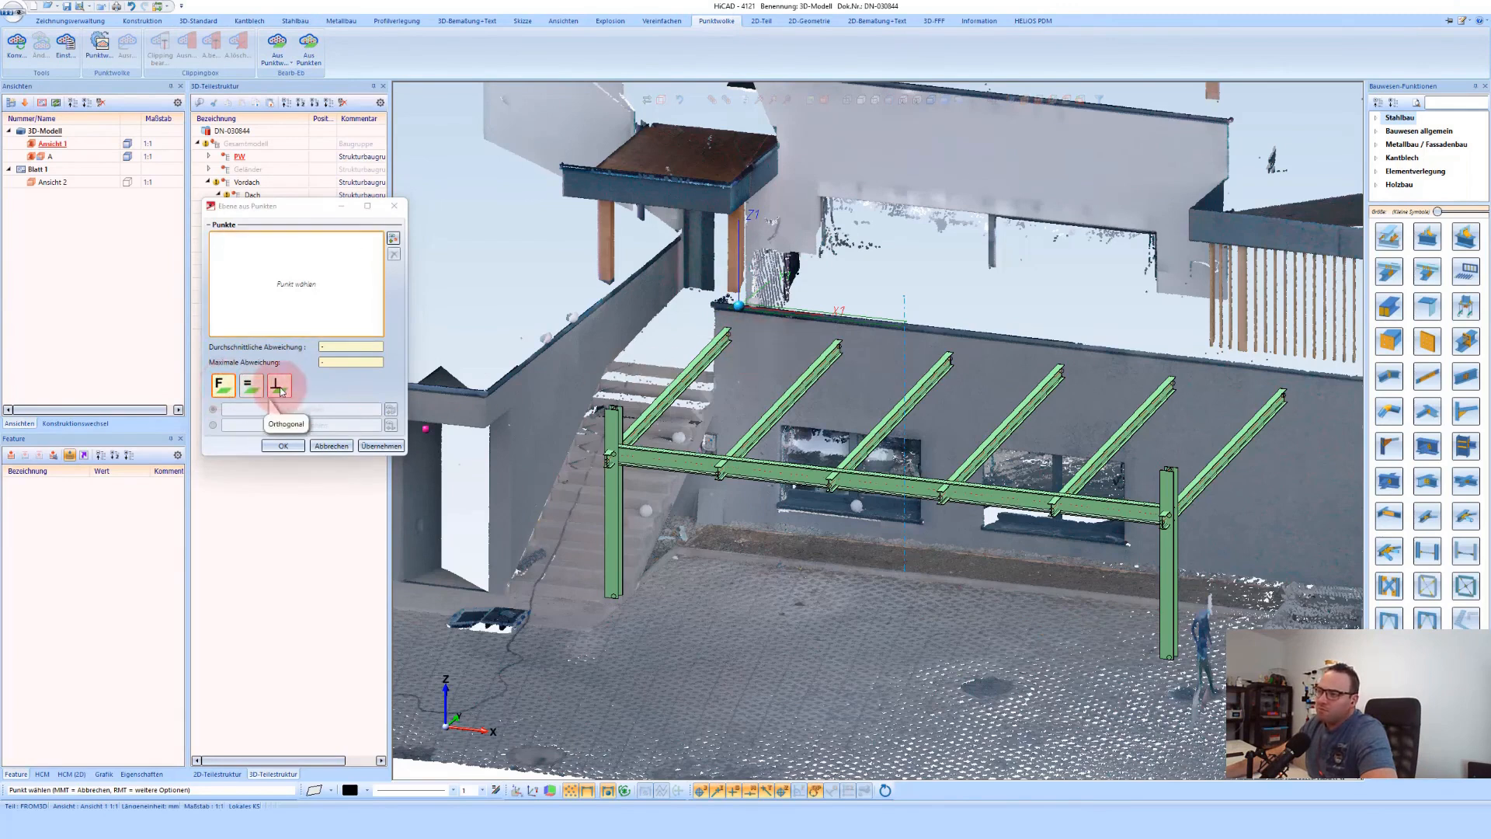
{"action": "left_click", "coordinate": [250, 393]}
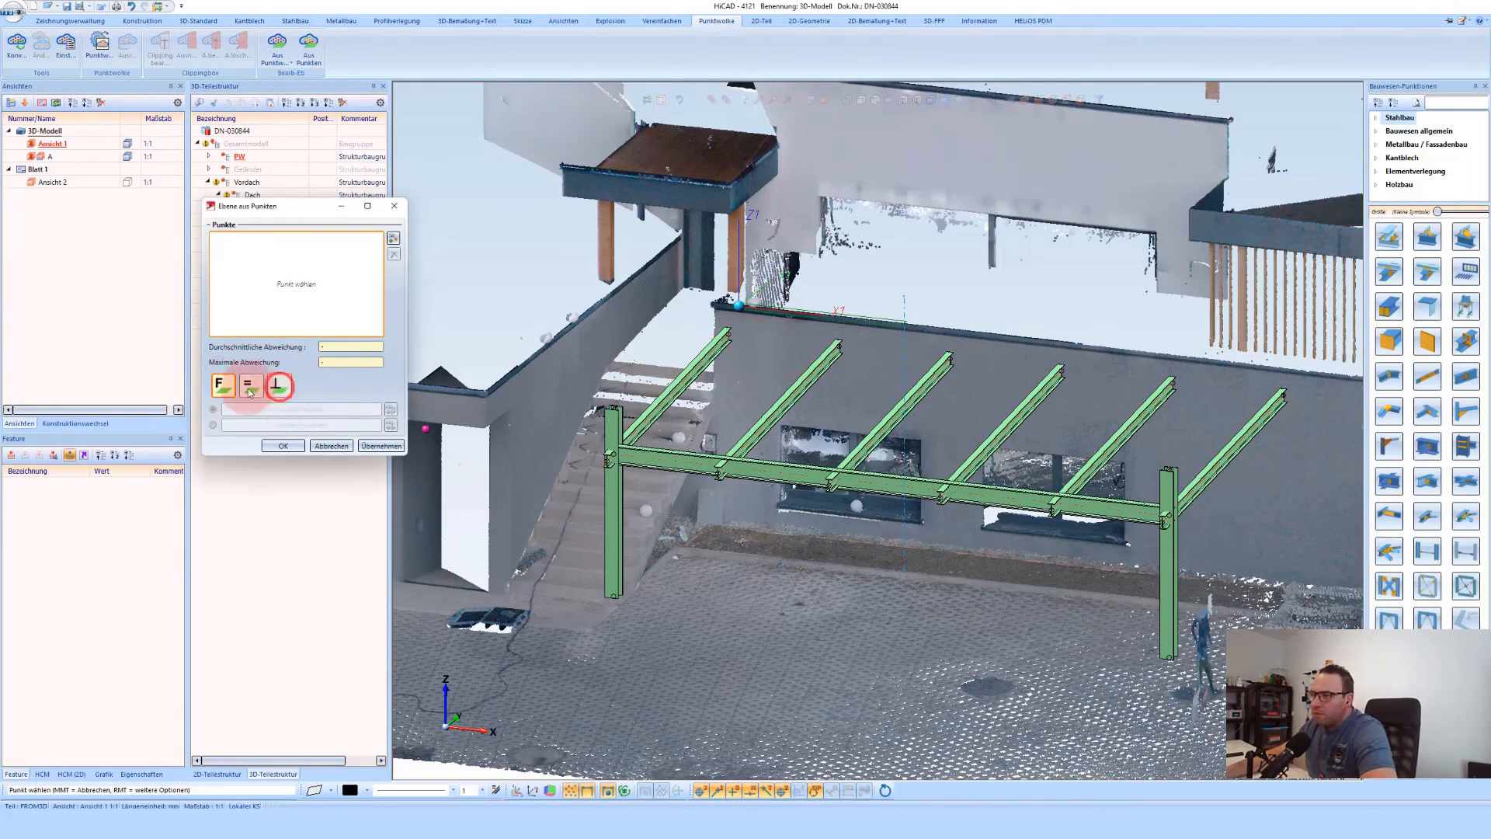
{"action": "scroll", "coordinate": [729, 389], "scroll_direction": "down", "scroll_amount": 2}
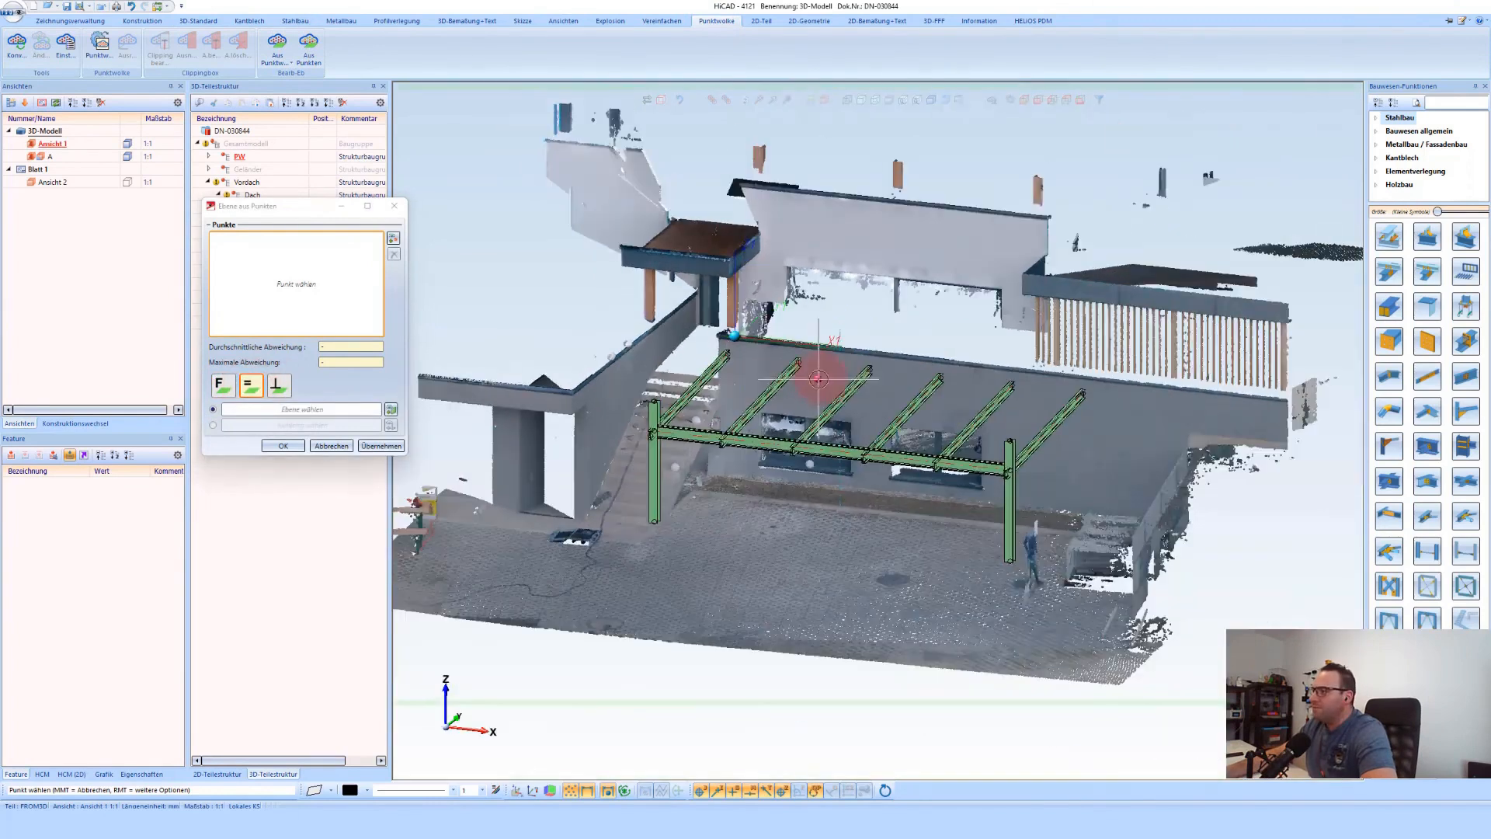
{"action": "left_click", "coordinate": [391, 410]}
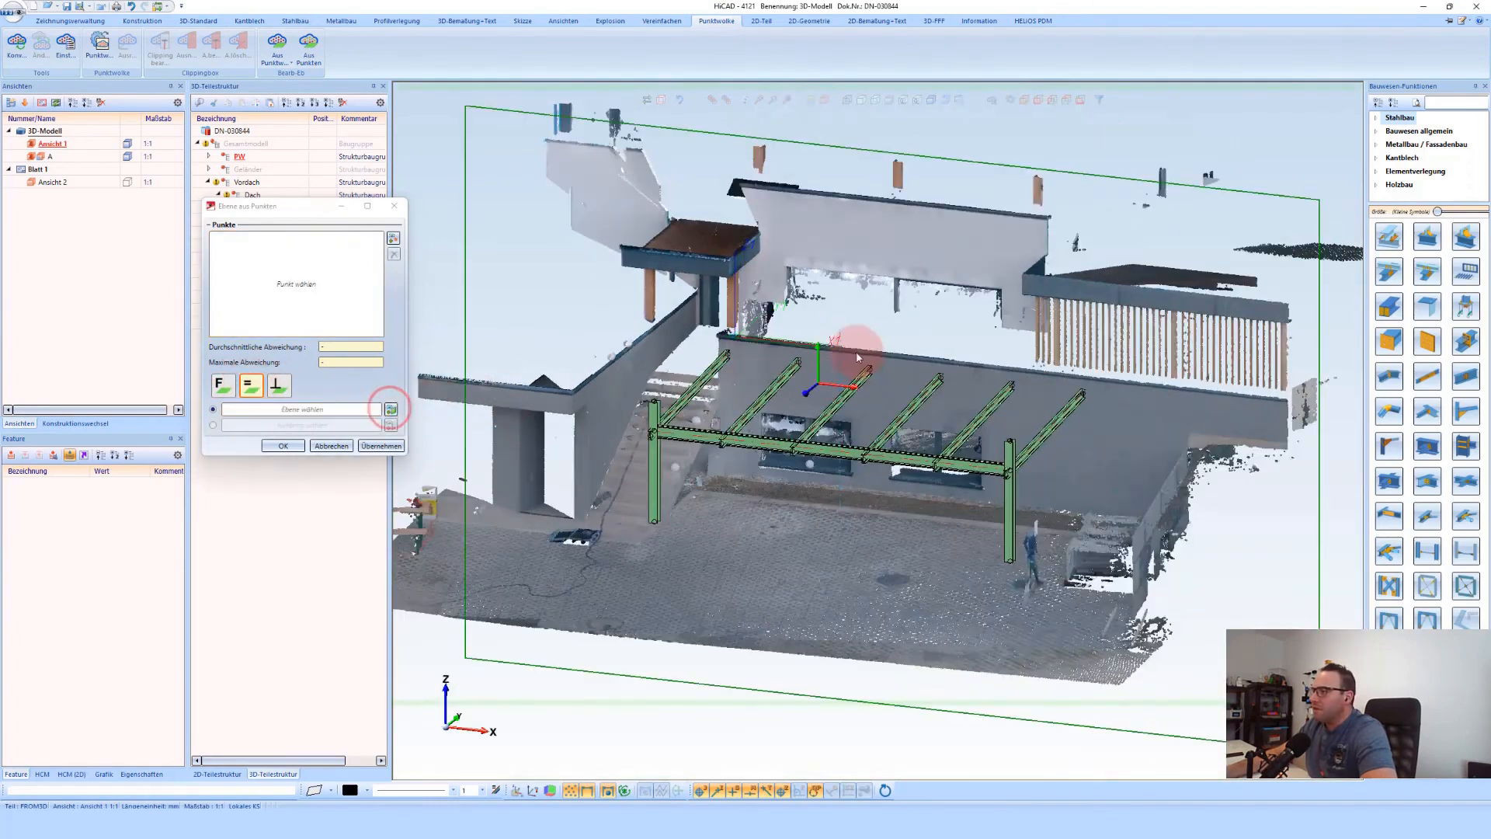
{"action": "left_click", "coordinate": [806, 342]}
{"action": "left_click", "coordinate": [318, 414]}
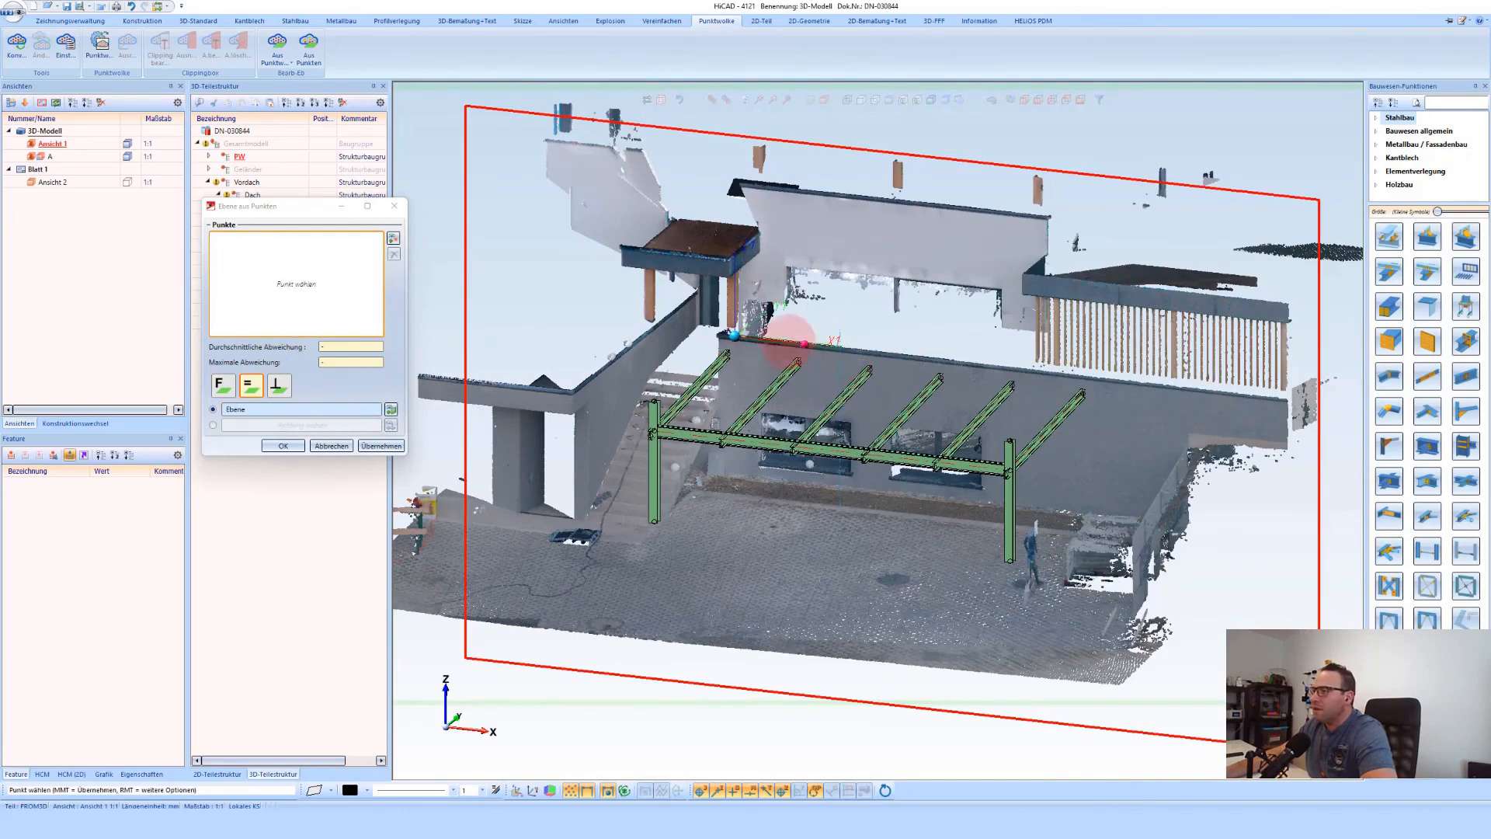
Create the parallel plane from five scan points spread over the building wall behind the roof beams
{"action": "scroll", "coordinate": [788, 344], "scroll_direction": "up", "scroll_amount": 2}
{"action": "left_click", "coordinate": [825, 383]}
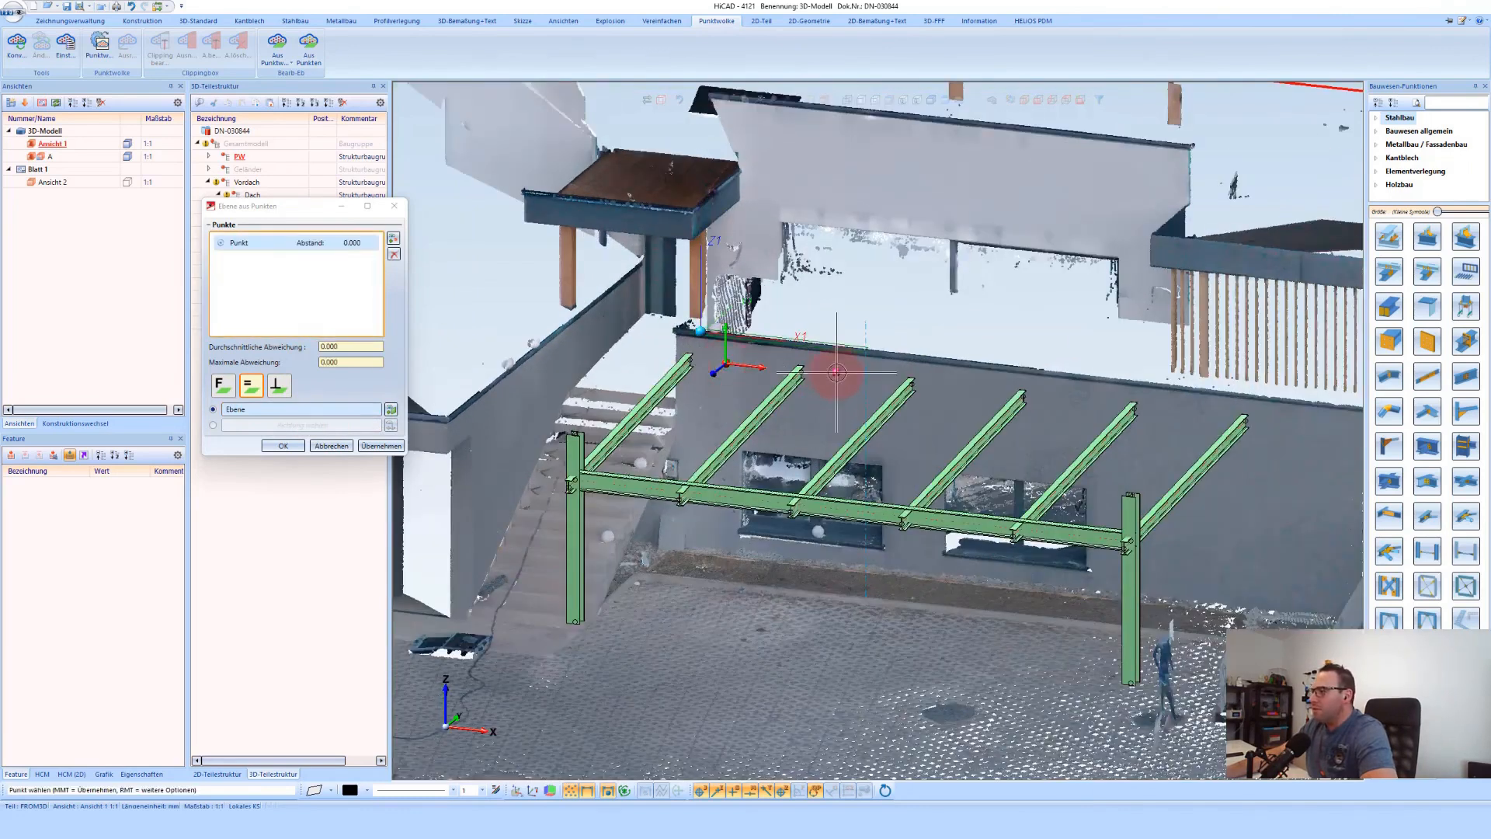
{"action": "left_click", "coordinate": [922, 449]}
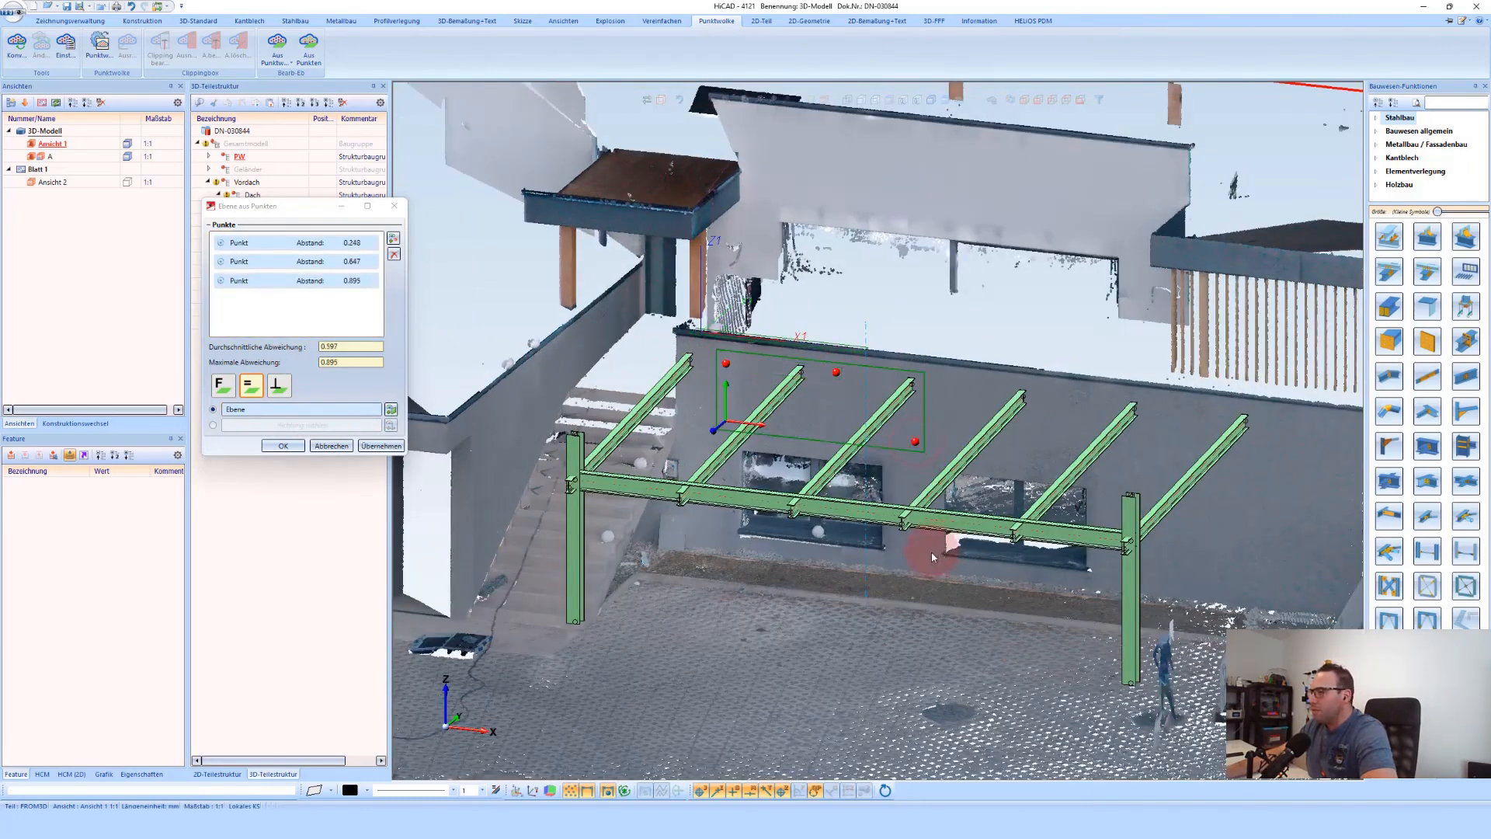
{"action": "left_click", "coordinate": [349, 346]}
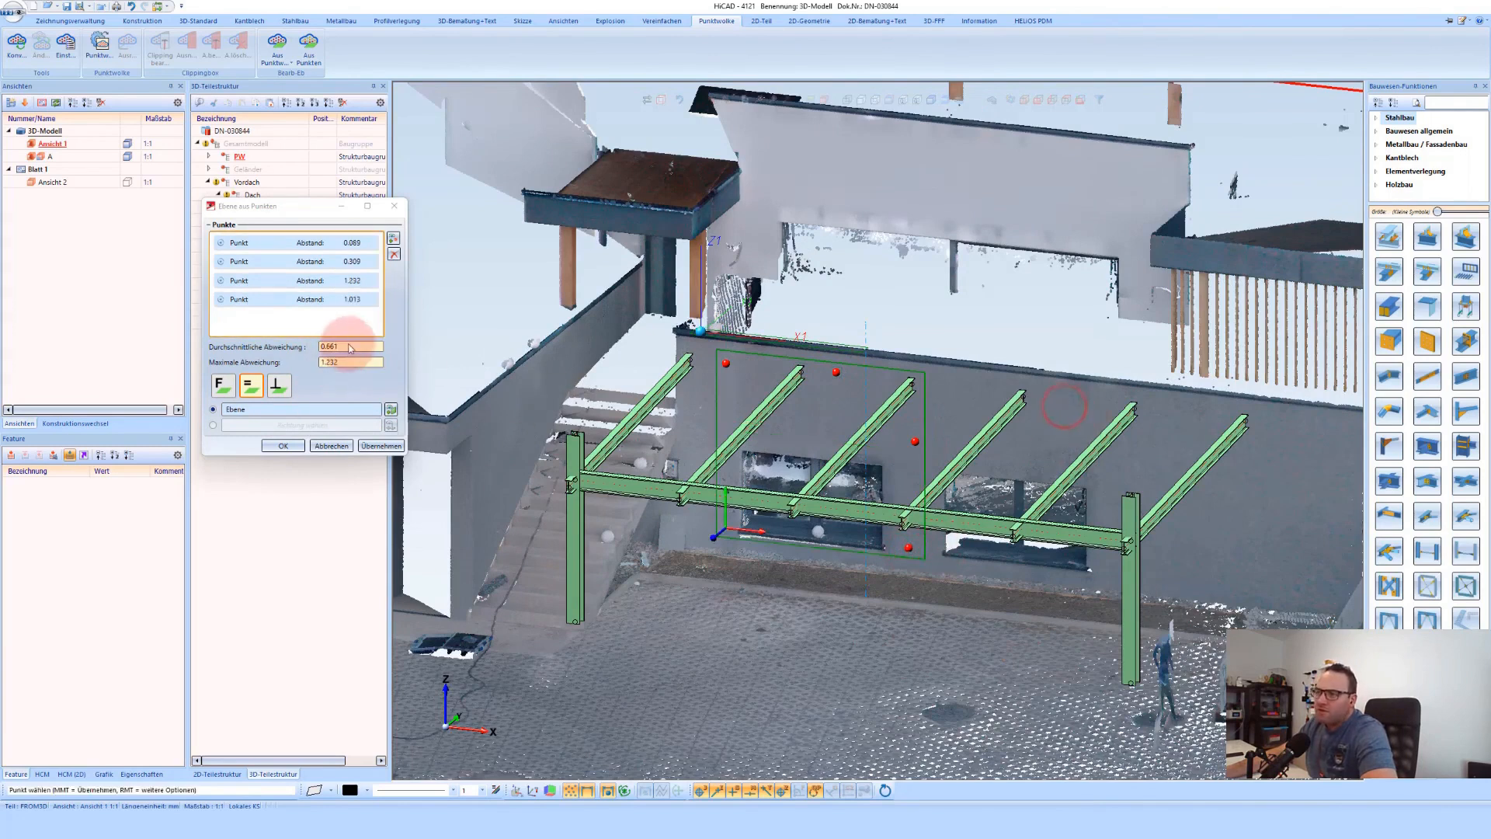
{"action": "left_click", "coordinate": [1155, 432]}
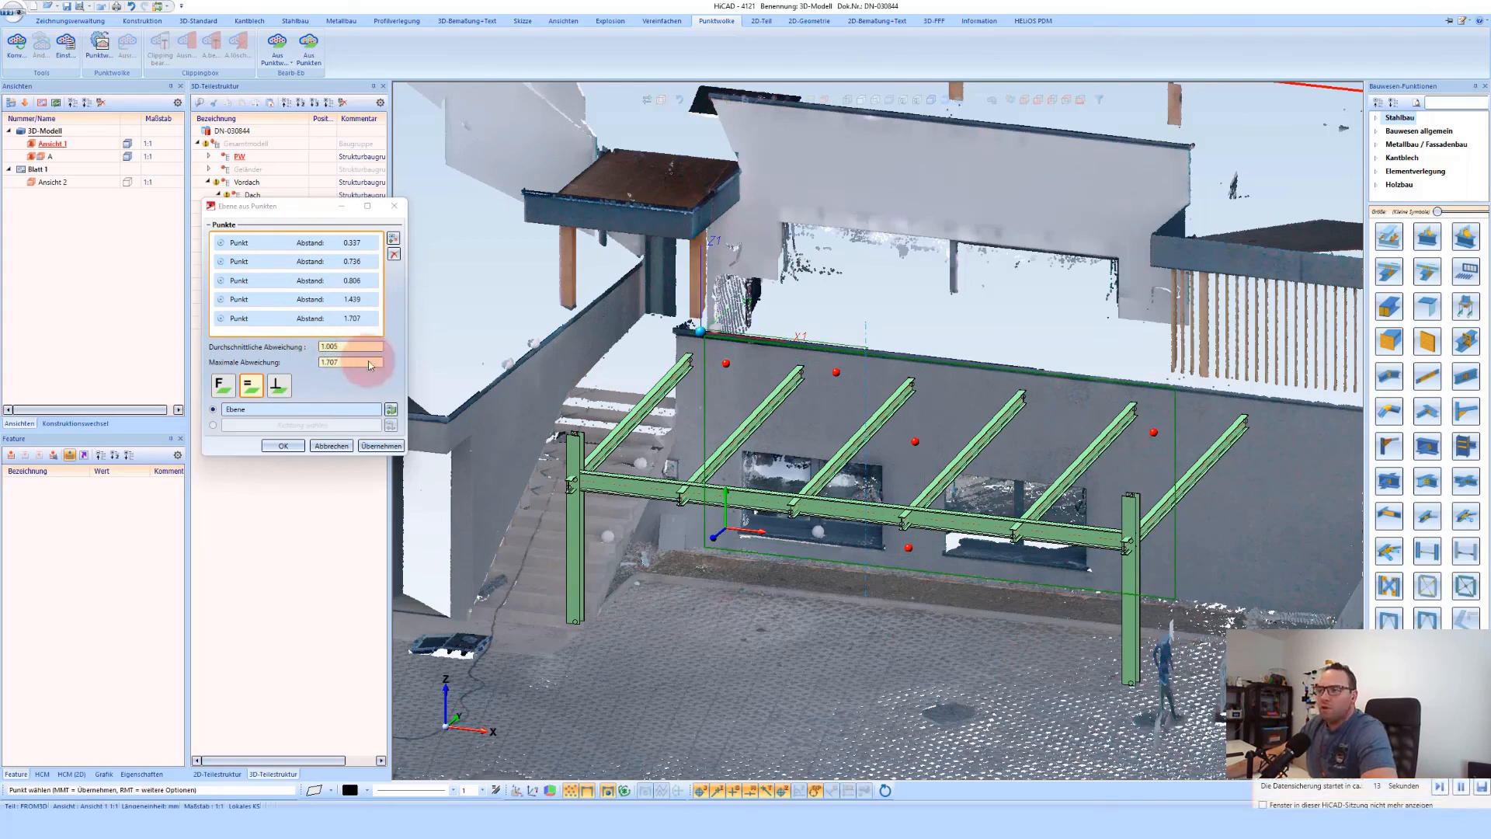
{"action": "middle_click", "coordinate": [980, 452]}
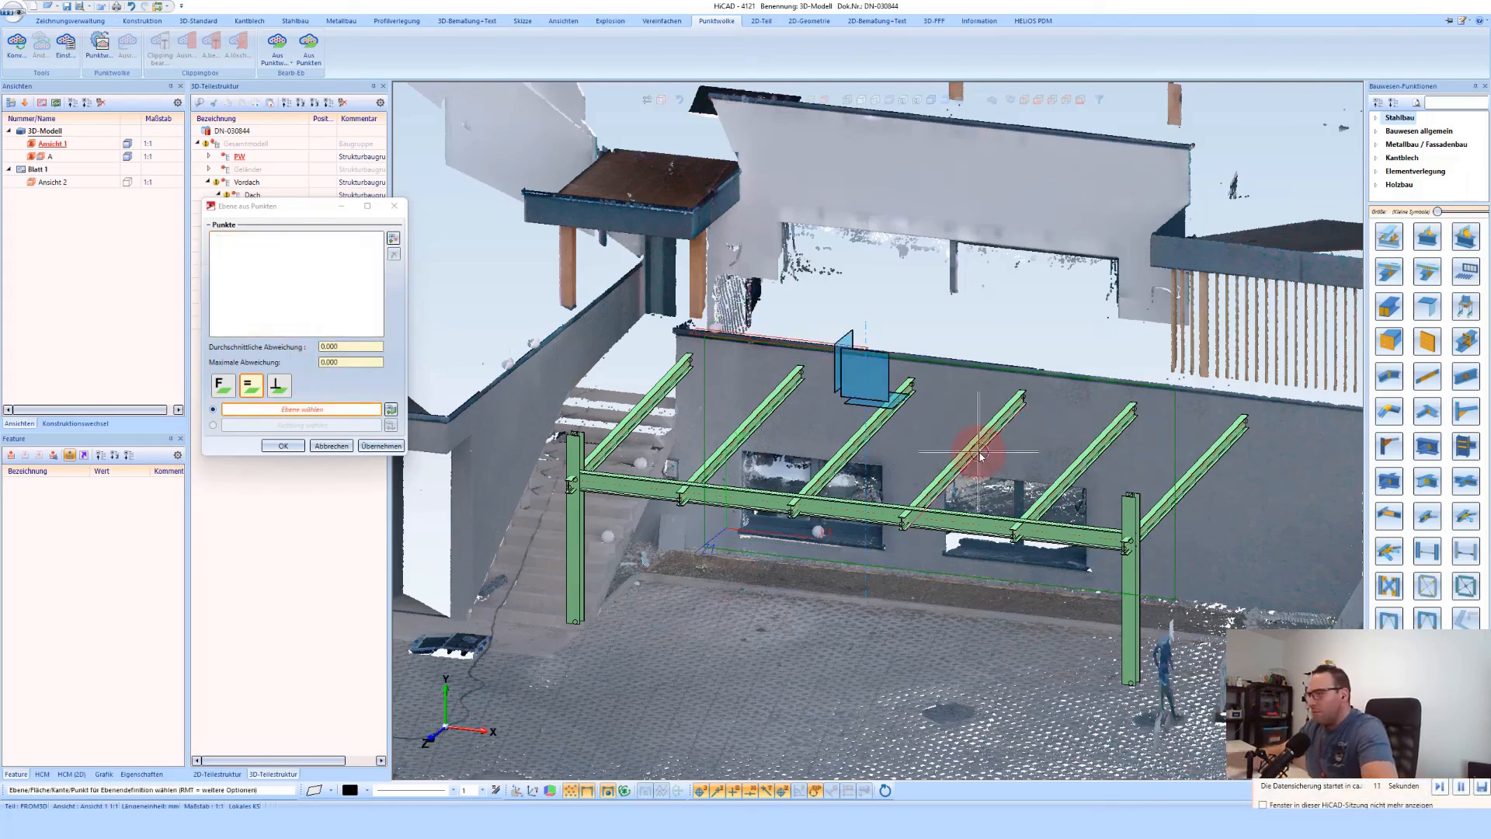
Finish the plane-from-points command and create a new sketch on the building wall plane
{"action": "middle_click", "coordinate": [911, 311]}
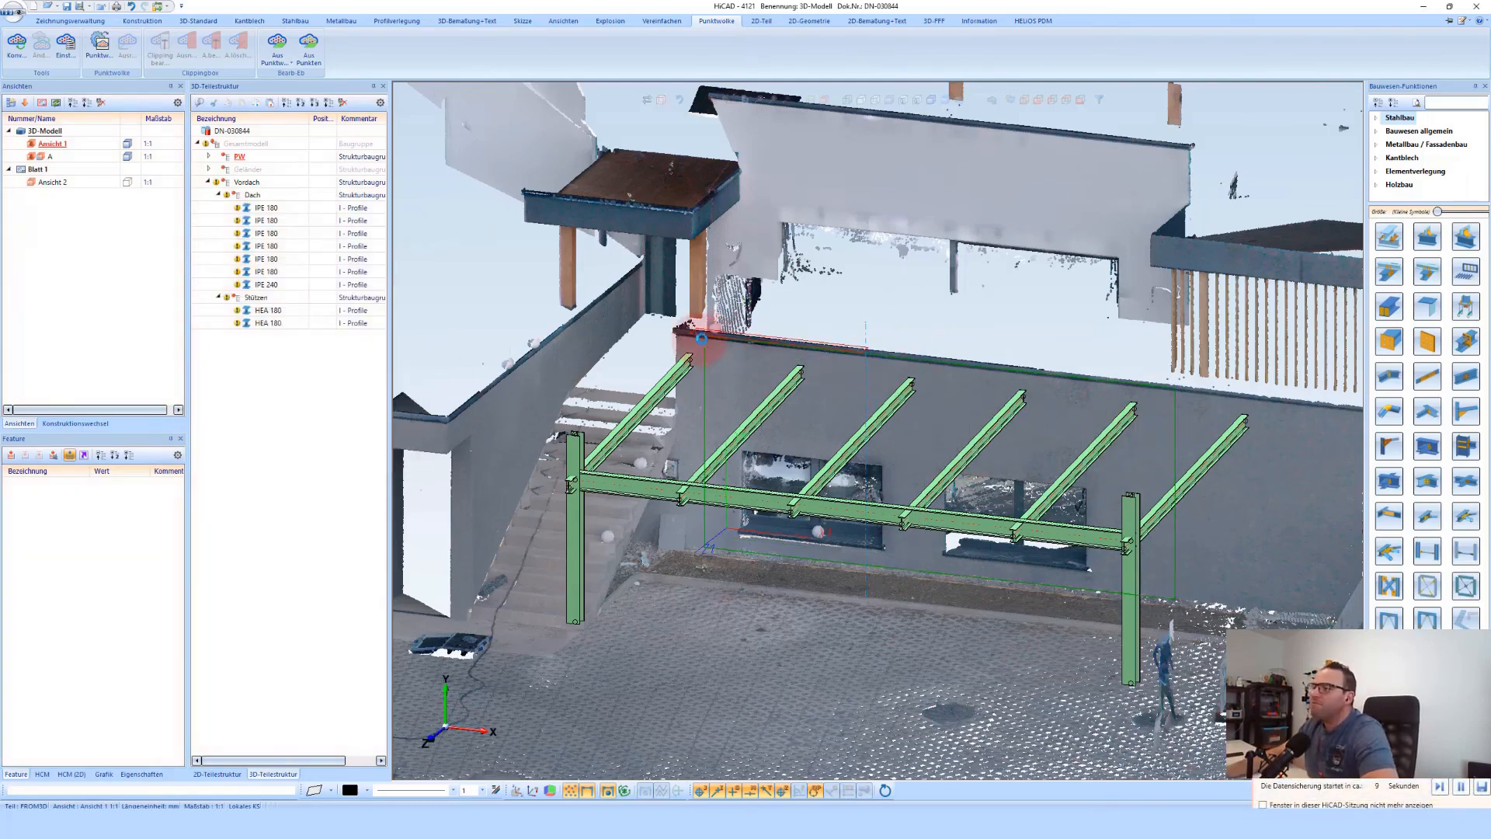
{"action": "scroll", "coordinate": [701, 339], "scroll_direction": "up", "scroll_amount": 3}
{"action": "left_click", "coordinate": [522, 21]}
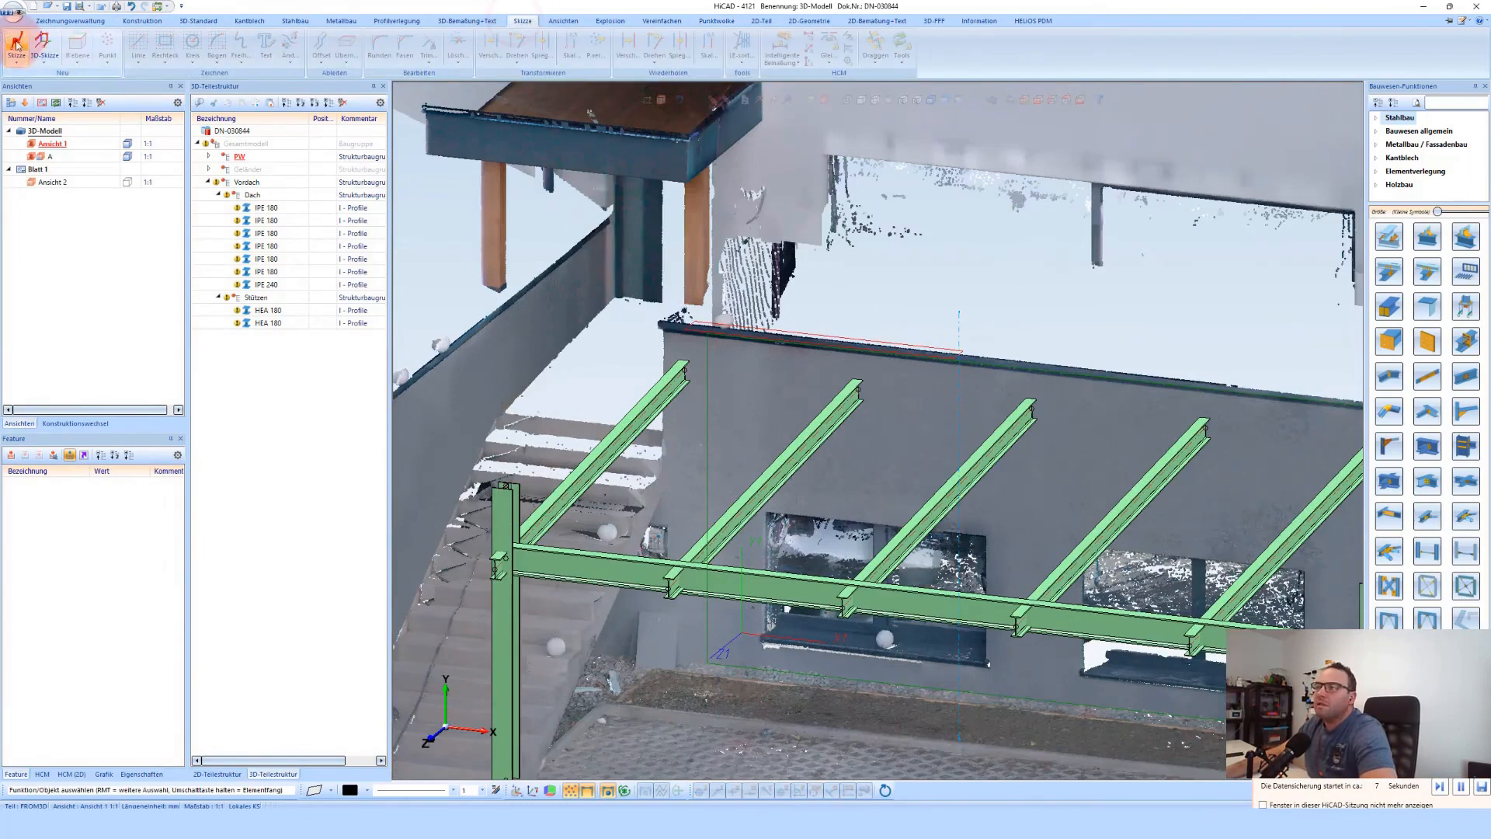
{"action": "left_click", "coordinate": [16, 44]}
{"action": "left_click", "coordinate": [705, 362]}
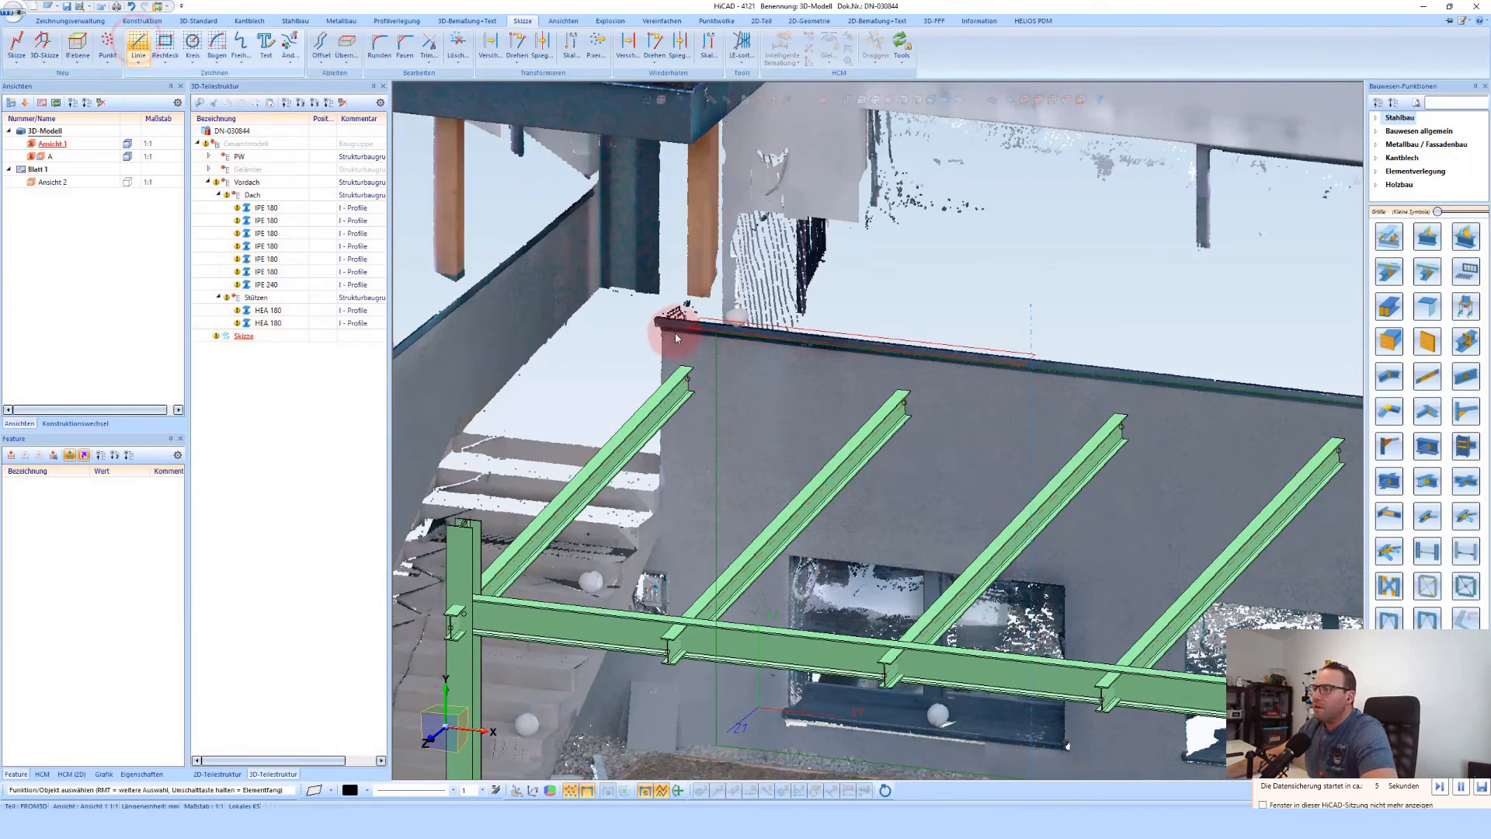
Start a polyline at the wall's upper corner beside the stairs and draw it along the top edge to a scan point near the opposite end
{"action": "scroll", "coordinate": [665, 340], "scroll_direction": "up", "scroll_amount": 2}
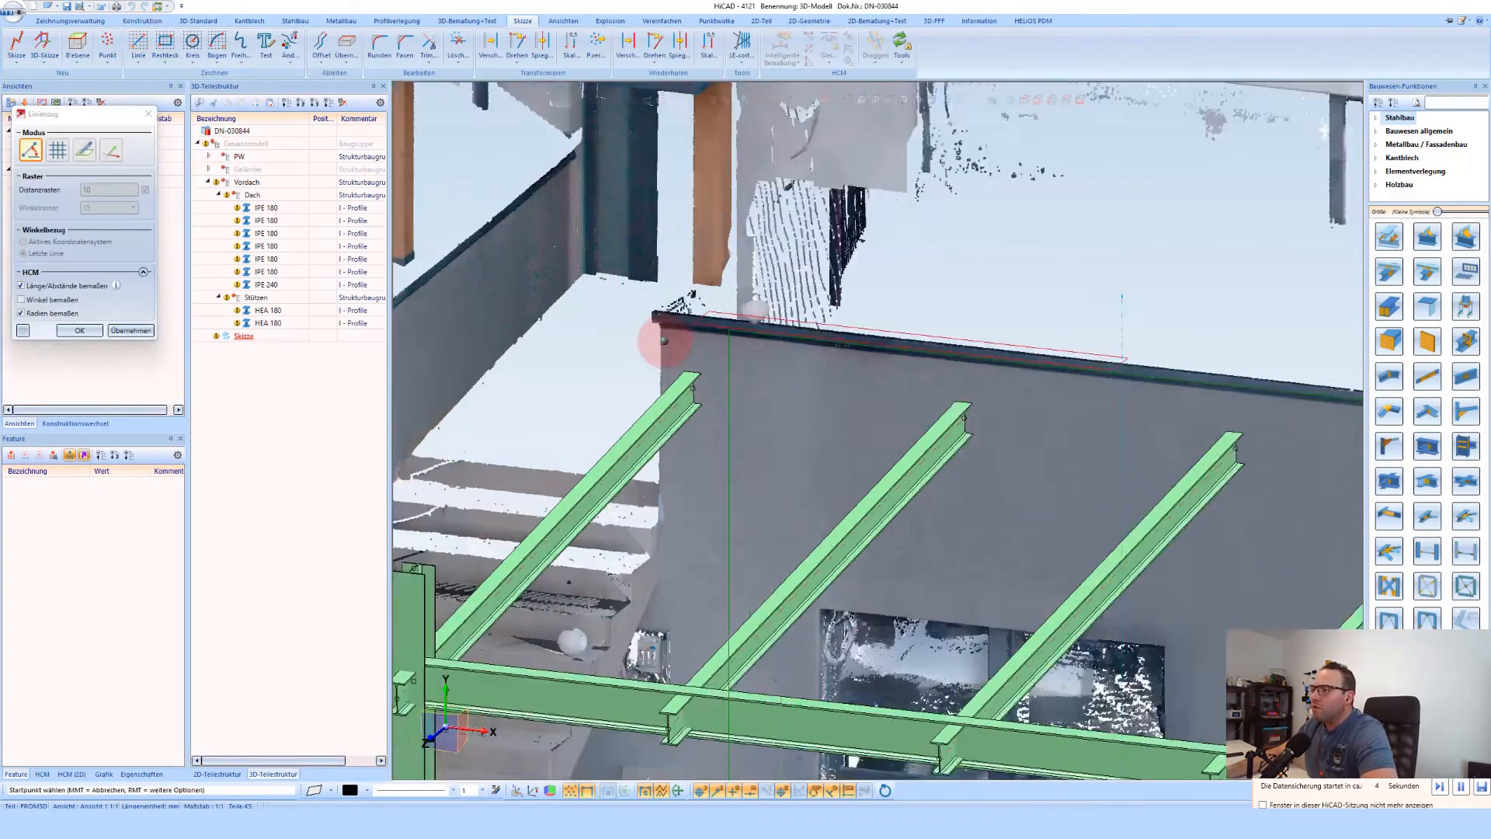
{"action": "scroll", "coordinate": [664, 340], "scroll_direction": "up", "scroll_amount": 3}
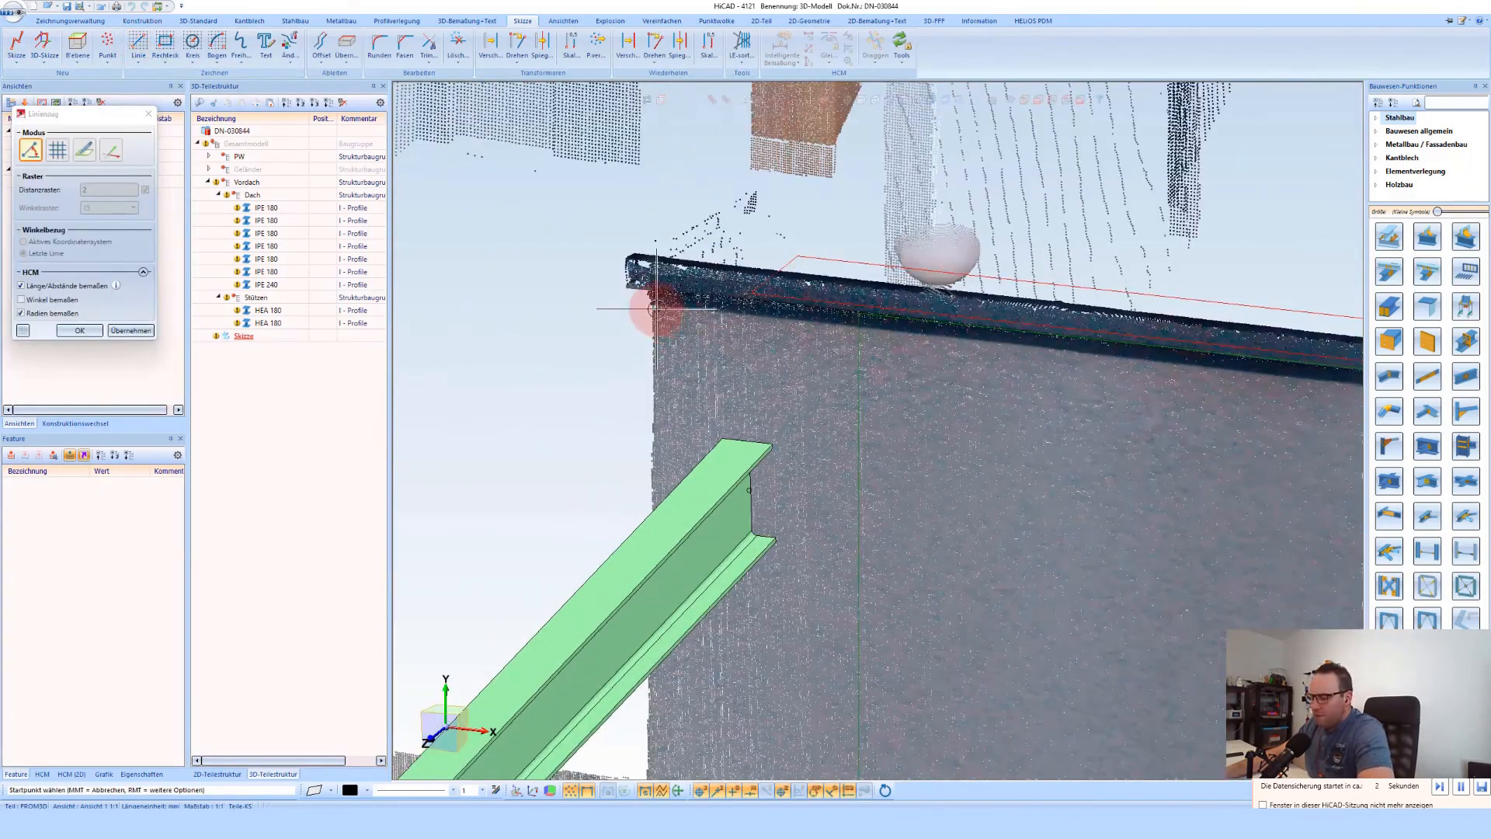
{"action": "left_click", "coordinate": [655, 308]}
{"action": "scroll", "coordinate": [621, 314], "scroll_direction": "down", "scroll_amount": 5}
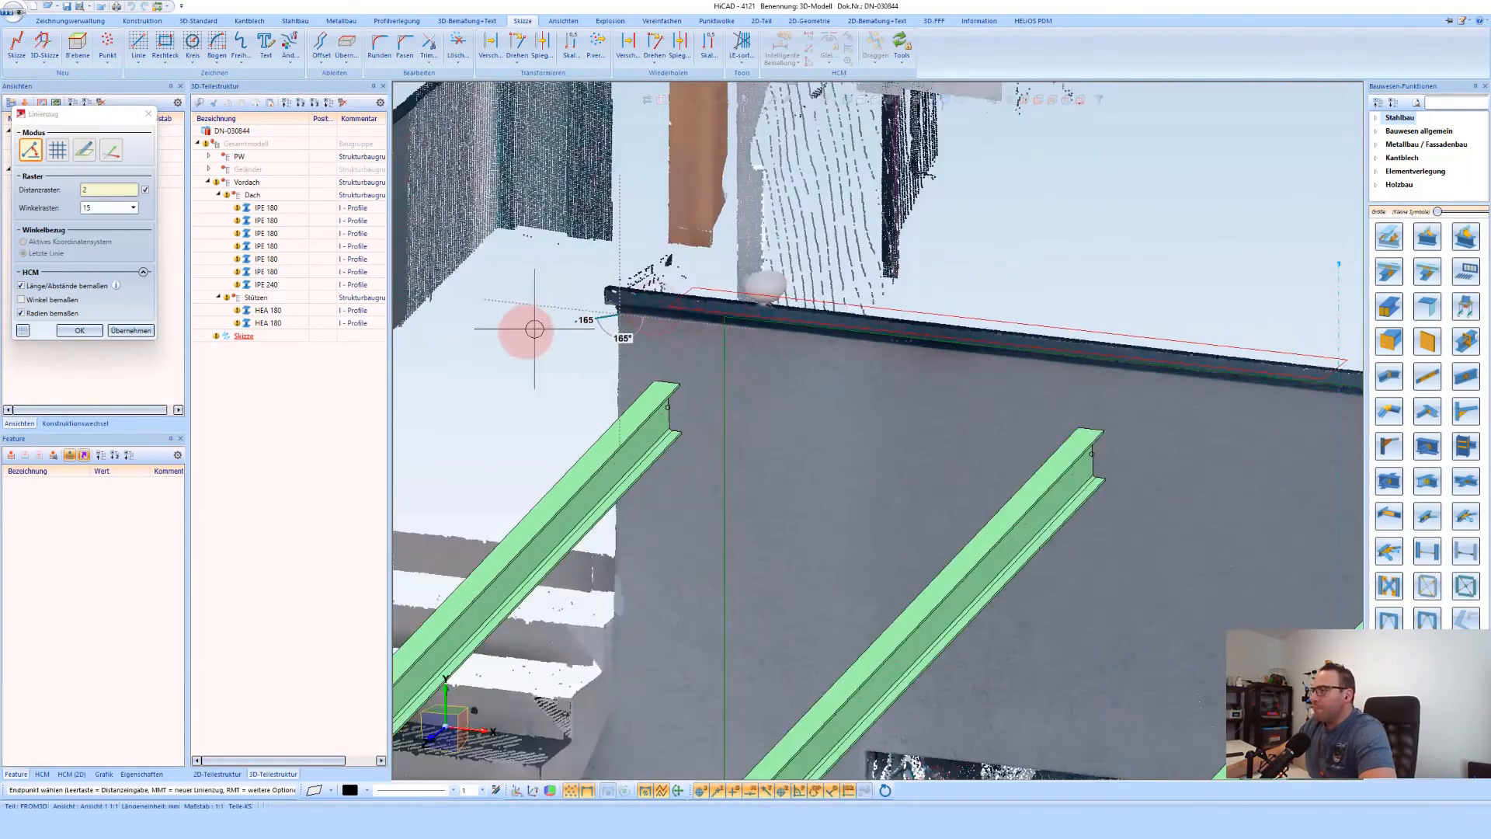
{"action": "scroll", "coordinate": [577, 321], "scroll_direction": "down", "scroll_amount": 5}
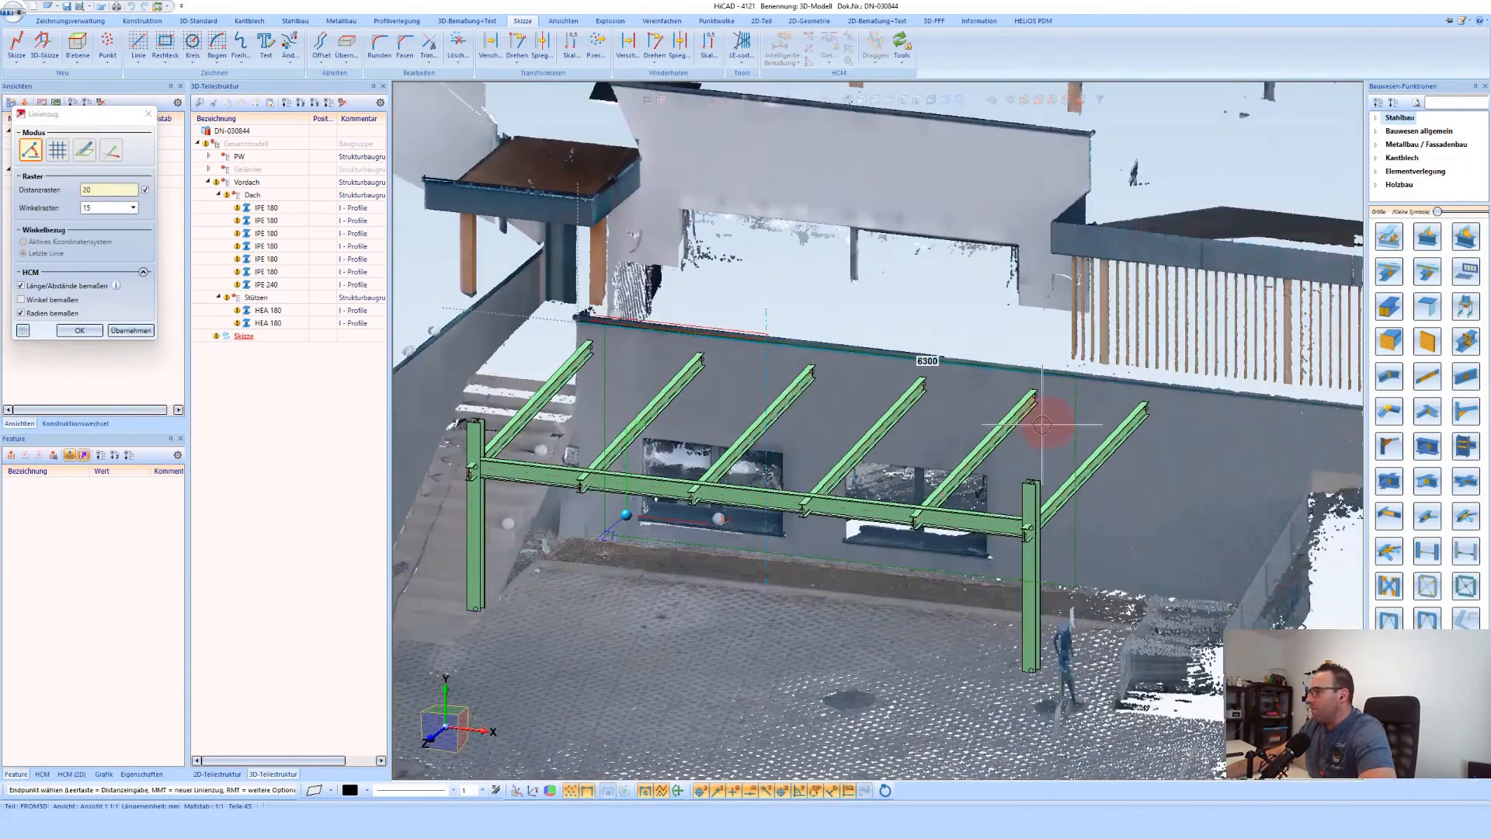
{"action": "scroll", "coordinate": [1337, 397], "scroll_direction": "up", "scroll_amount": 2}
{"action": "scroll", "coordinate": [1278, 402], "scroll_direction": "up", "scroll_amount": 3}
{"action": "left_click", "coordinate": [1263, 404]}
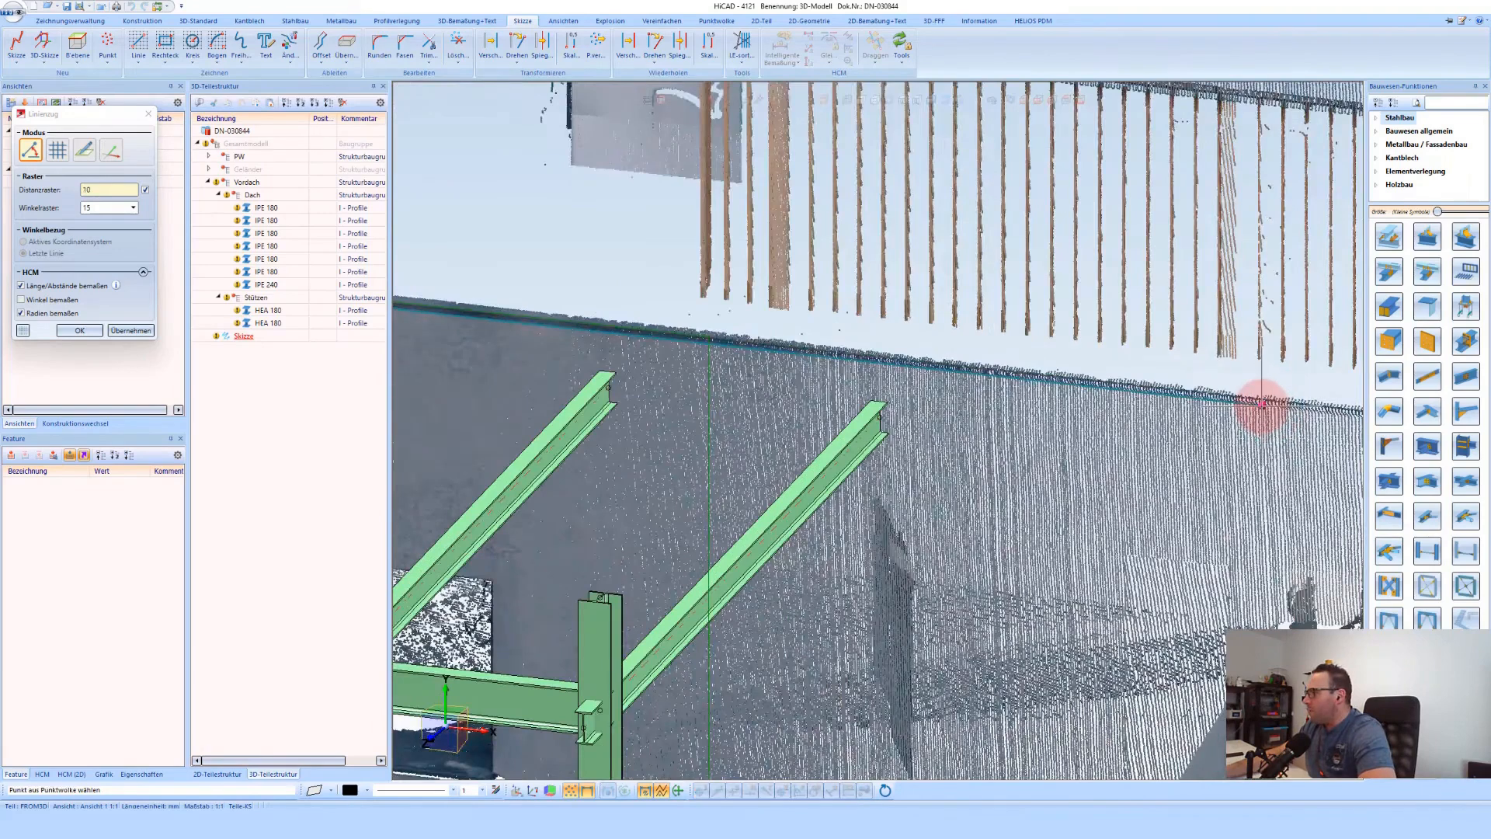
Continue the polyline about 2740 mm down the wall's far end at 90°, with a short angled segment to a scan point at its foot
{"action": "scroll", "coordinate": [1067, 383], "scroll_direction": "down", "scroll_amount": 3}
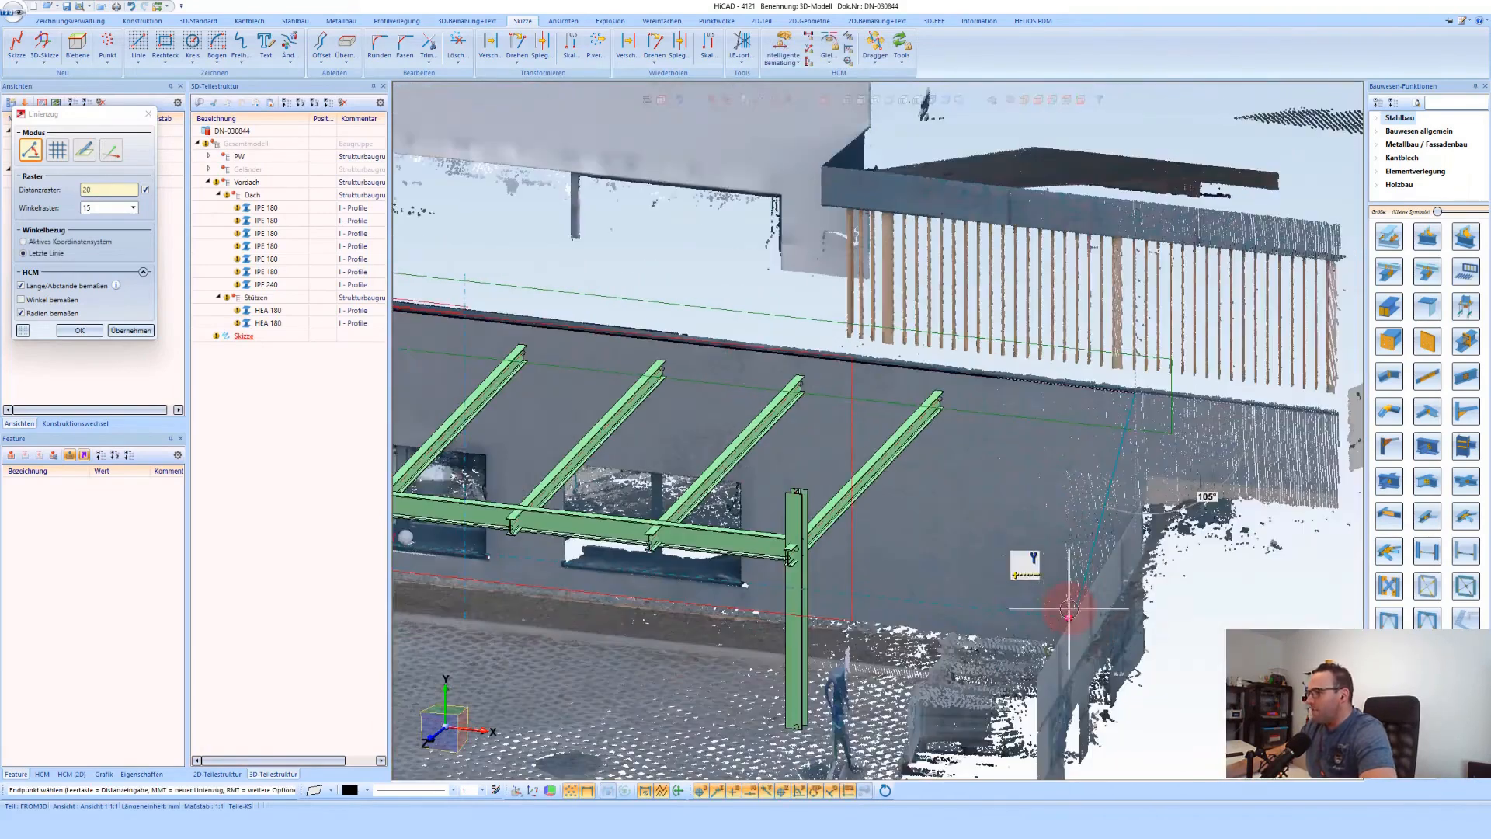
{"action": "middle_click_drag", "start_coordinate": [1071, 610], "coordinate": [1140, 643]}
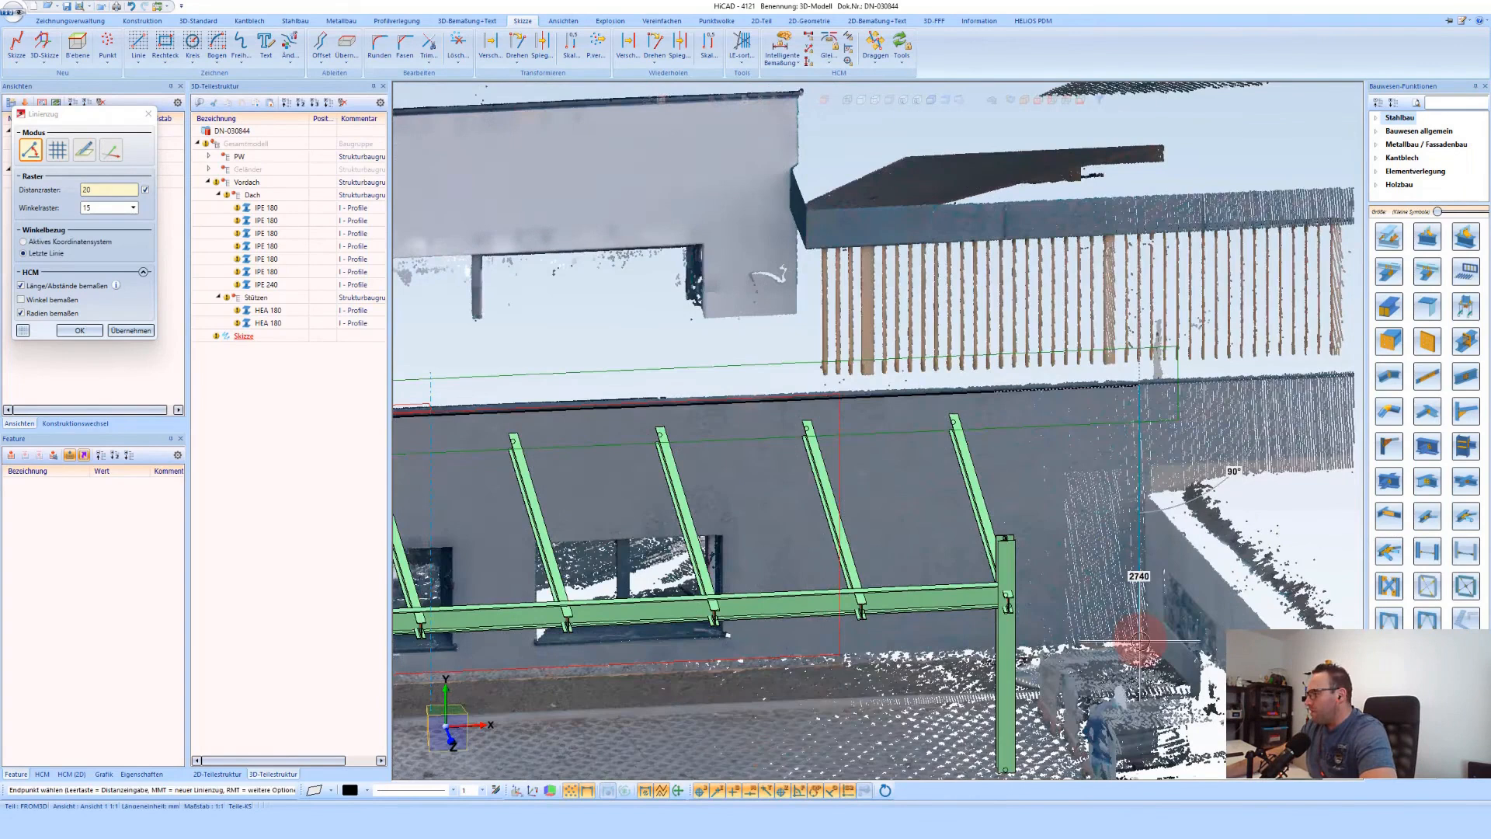
{"action": "left_click", "coordinate": [1140, 642]}
{"action": "left_click", "coordinate": [1139, 642]}
{"action": "scroll", "coordinate": [1155, 645], "scroll_direction": "up", "scroll_amount": 2}
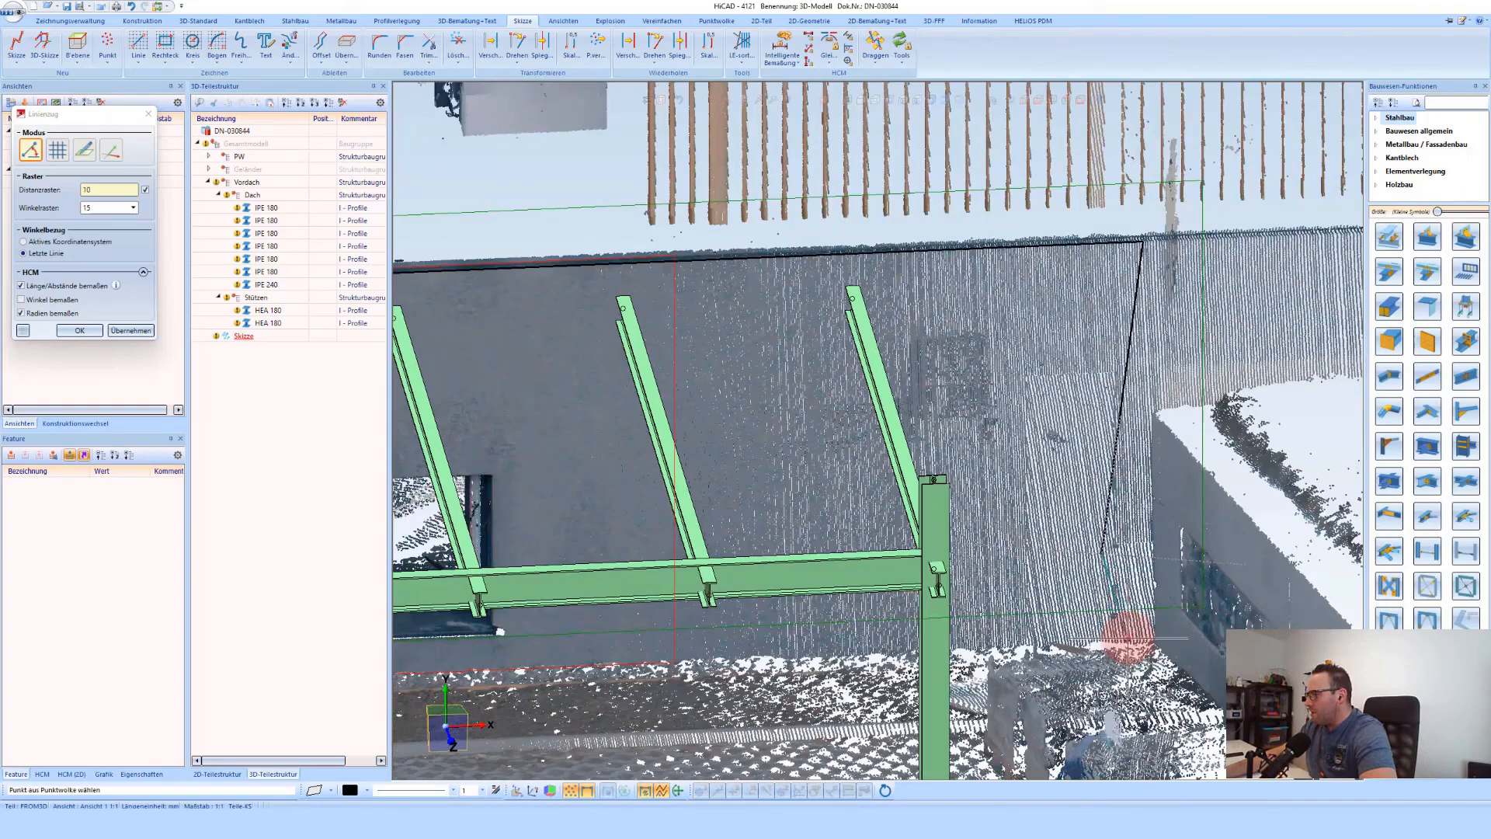
{"action": "scroll", "coordinate": [1155, 532], "scroll_direction": "down", "scroll_amount": 4}
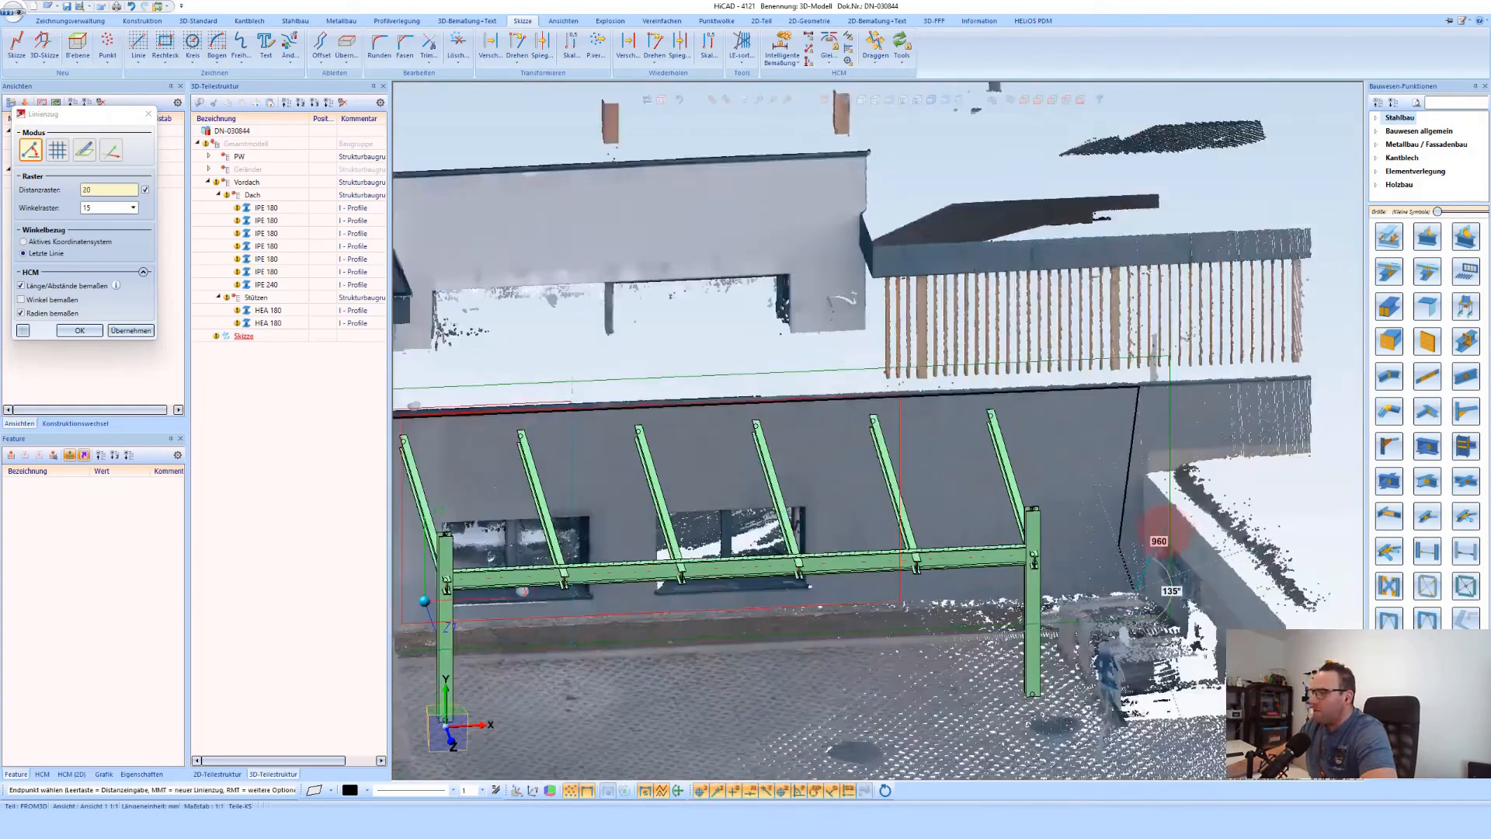
Draw the wall outline's bottom edge to a scan point at the stair-side base, close the polyline and finish the line command
{"action": "scroll", "coordinate": [571, 597], "scroll_direction": "up", "scroll_amount": 2}
{"action": "middle_click_drag", "start_coordinate": [589, 590], "coordinate": [543, 606]}
{"action": "scroll", "coordinate": [527, 608], "scroll_direction": "up", "scroll_amount": 2}
{"action": "scroll", "coordinate": [535, 609], "scroll_direction": "up", "scroll_amount": 2}
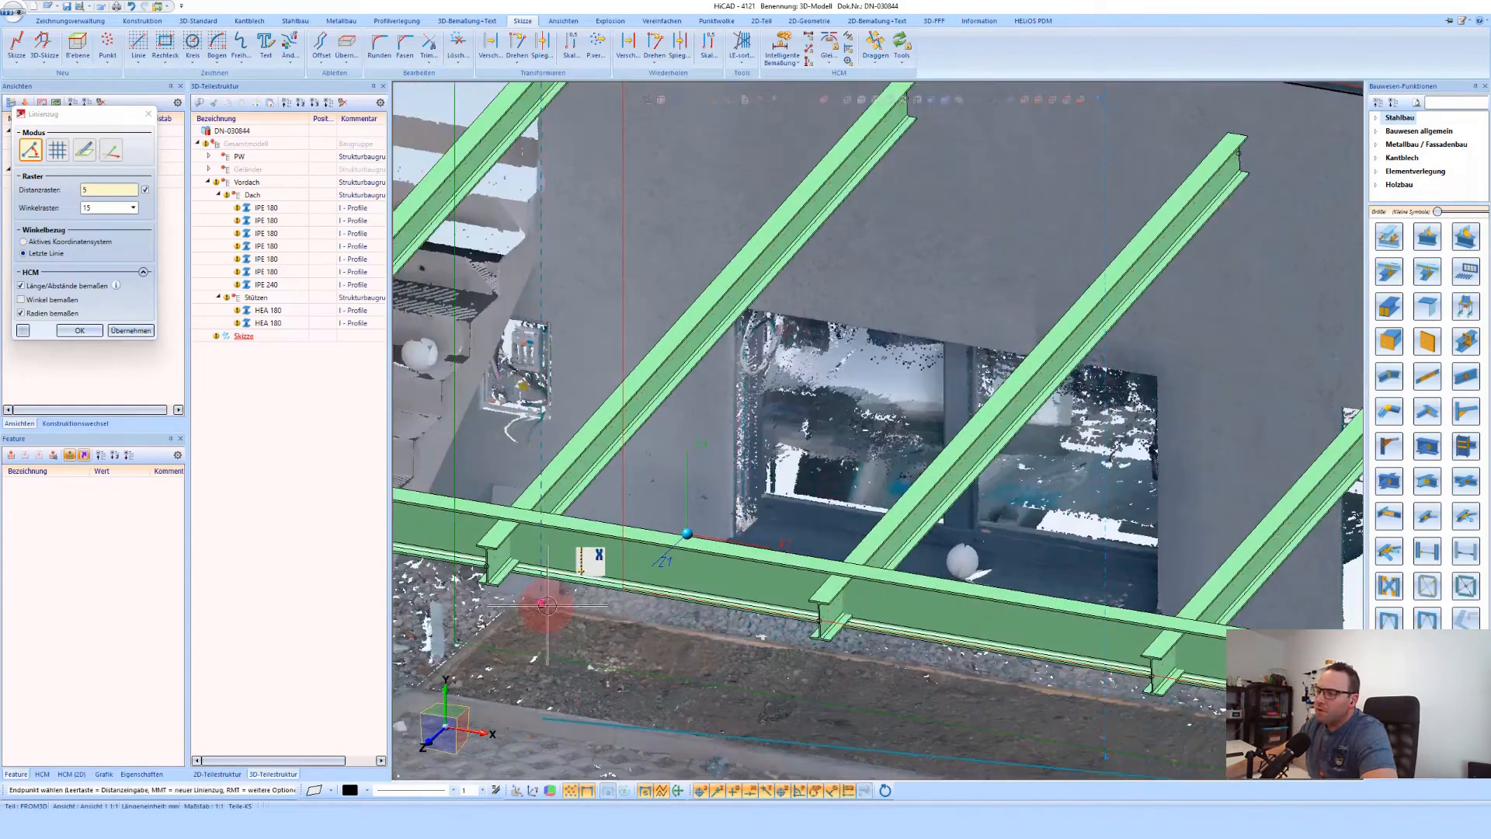
{"action": "key", "text": "c"}
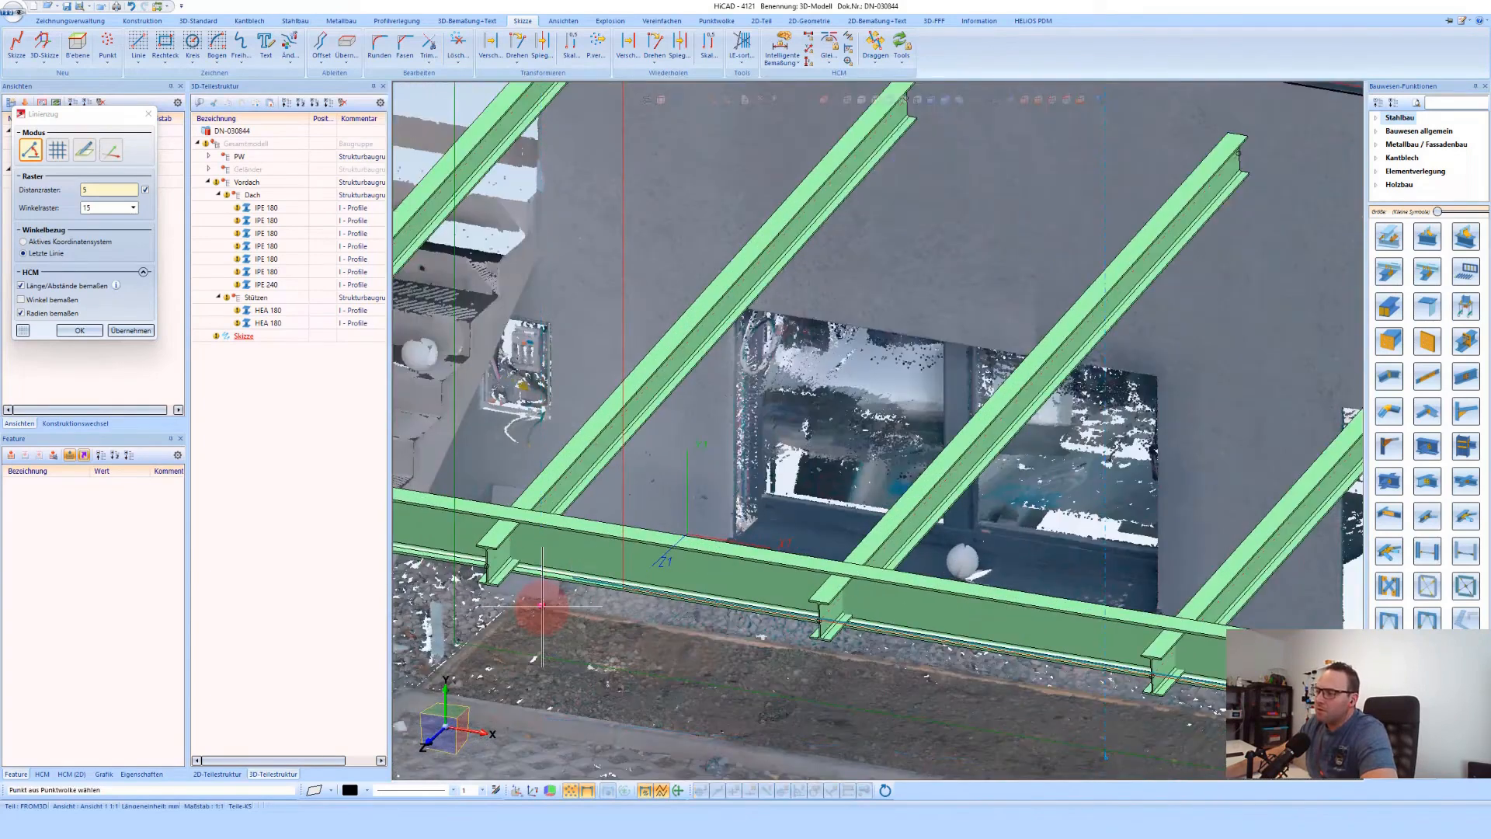
{"action": "scroll", "coordinate": [540, 609], "scroll_direction": "down", "scroll_amount": 2}
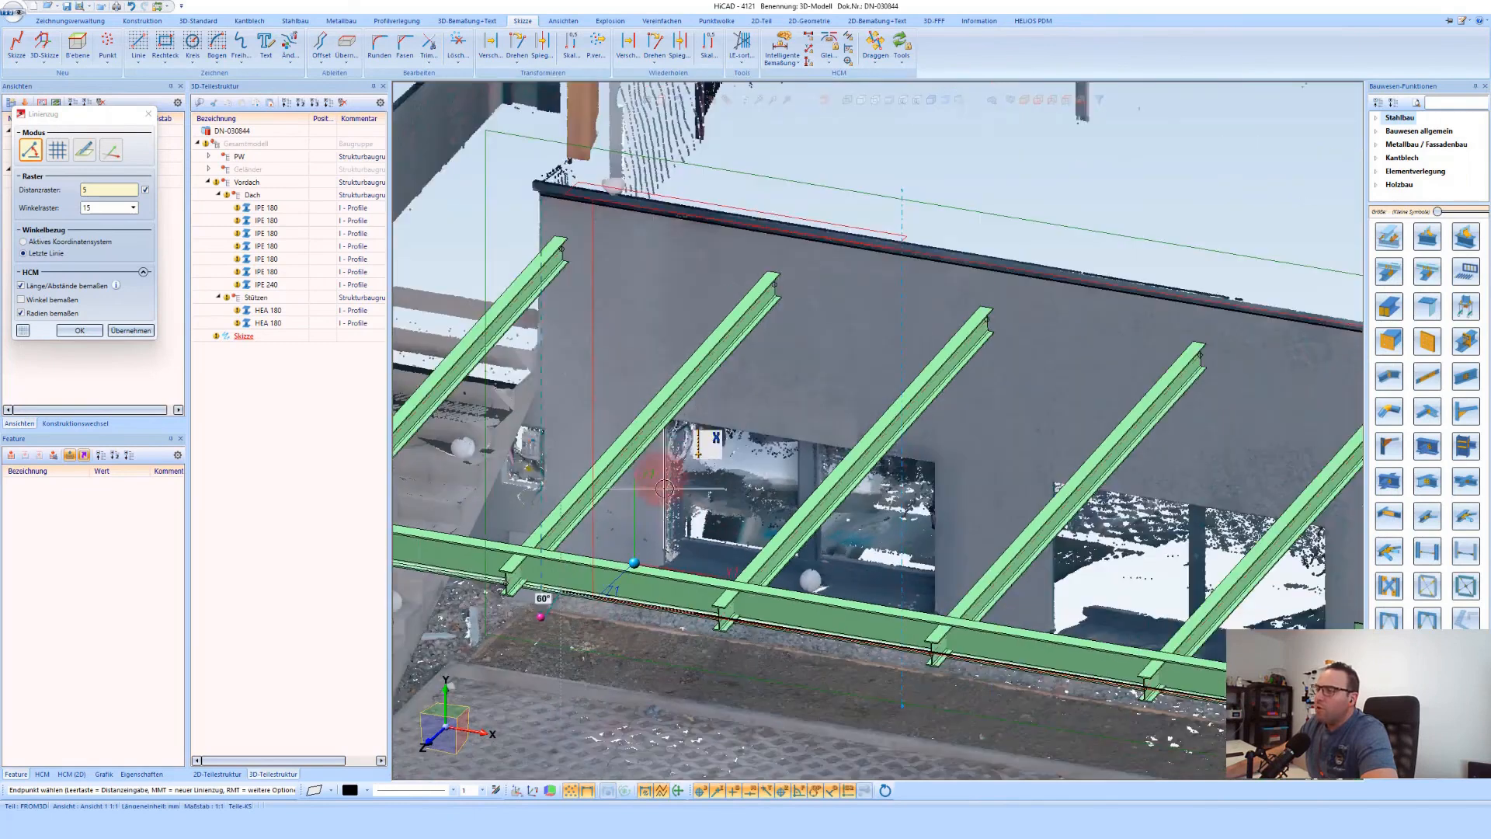
{"action": "right_click", "coordinate": [697, 357]}
{"action": "right_click", "coordinate": [655, 315]}
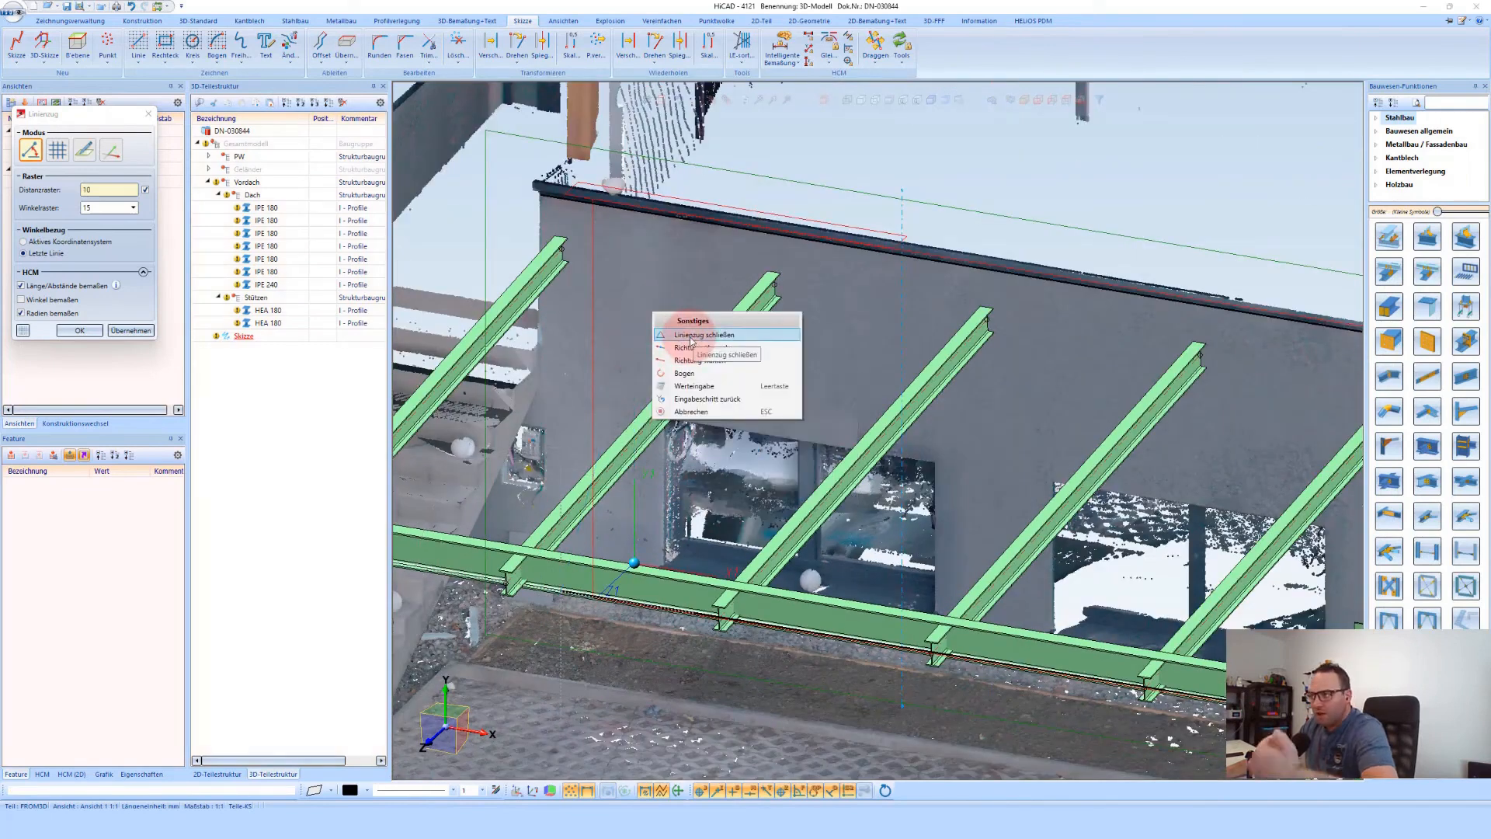
{"action": "left_click", "coordinate": [691, 337]}
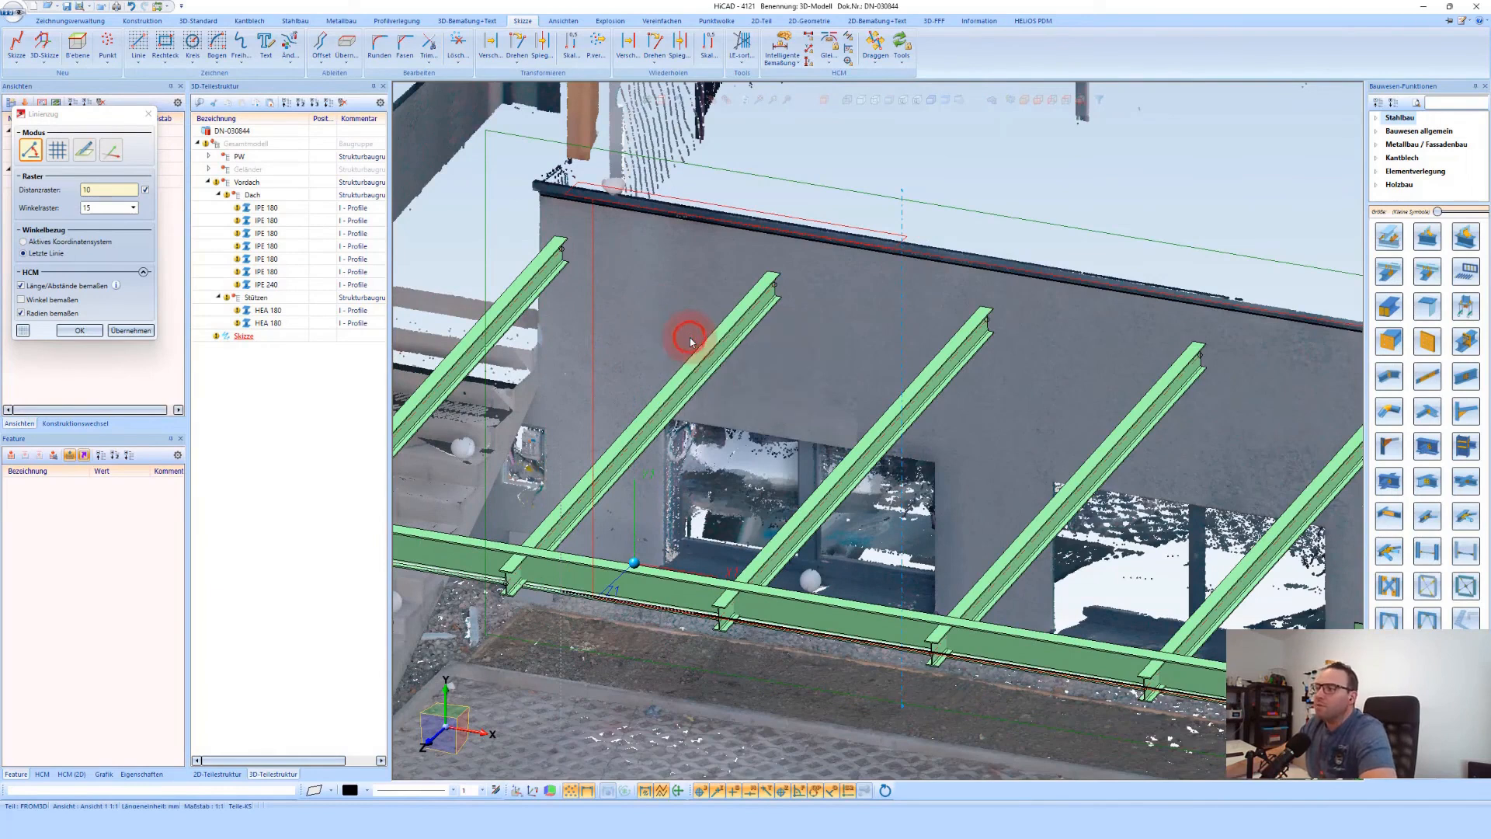
{"action": "middle_click", "coordinate": [645, 306]}
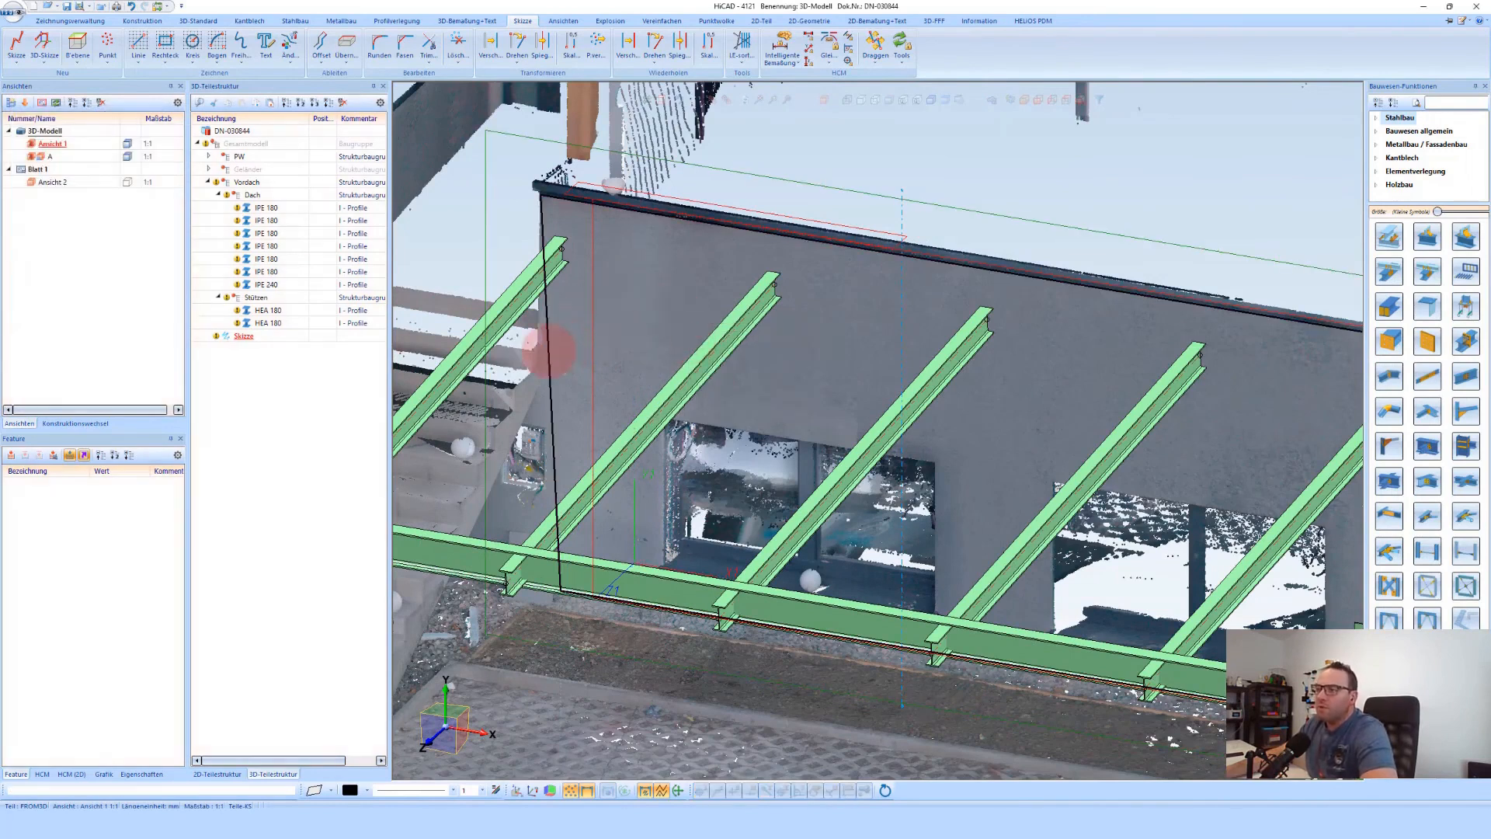
Extrude the closed wall outline into a translation part with an end height of -200
{"action": "right_click", "coordinate": [548, 352]}
{"action": "left_click", "coordinate": [597, 464]}
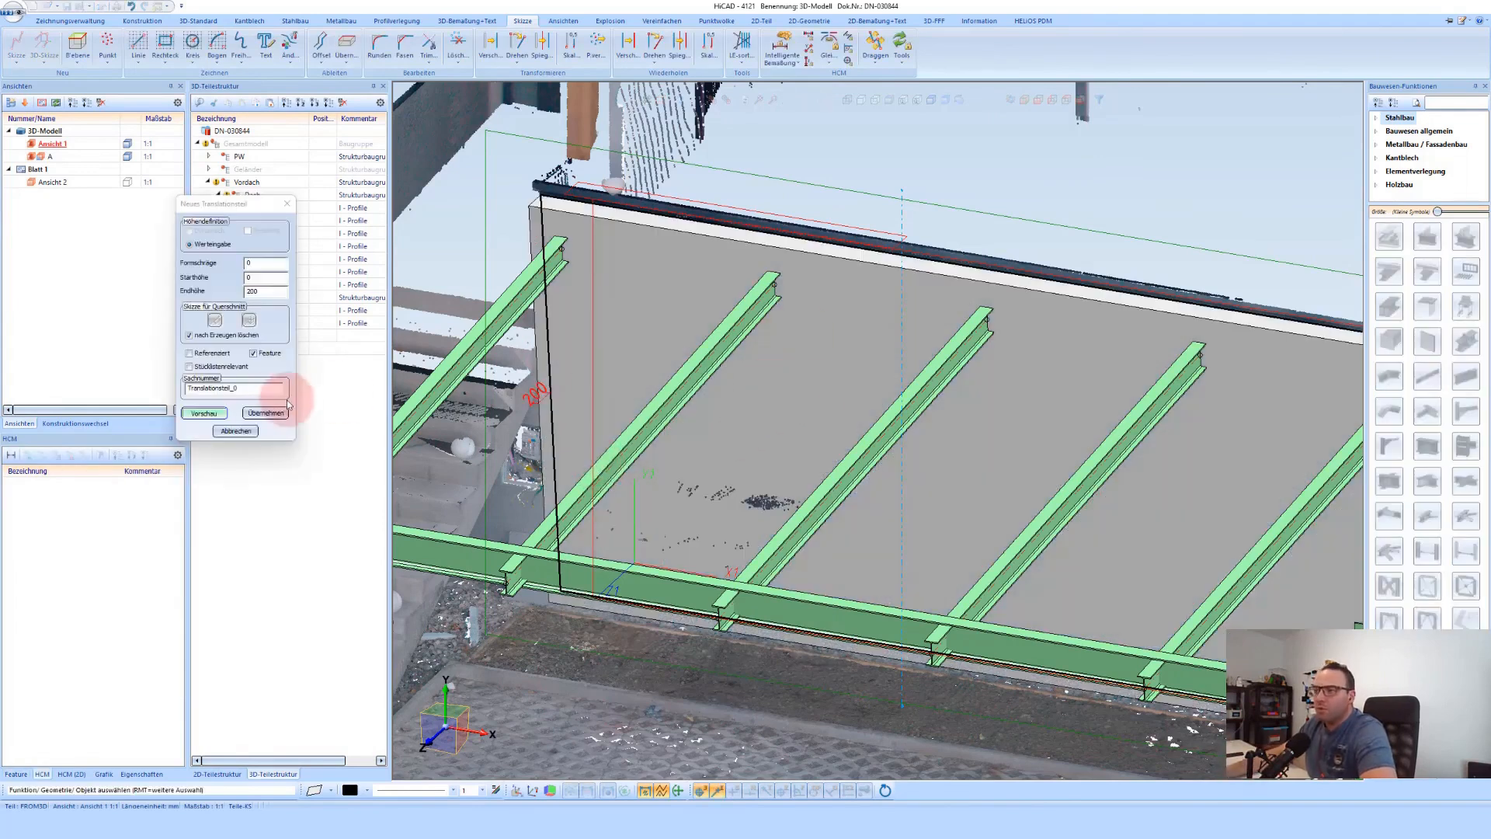
{"action": "double_click", "coordinate": [256, 291]}
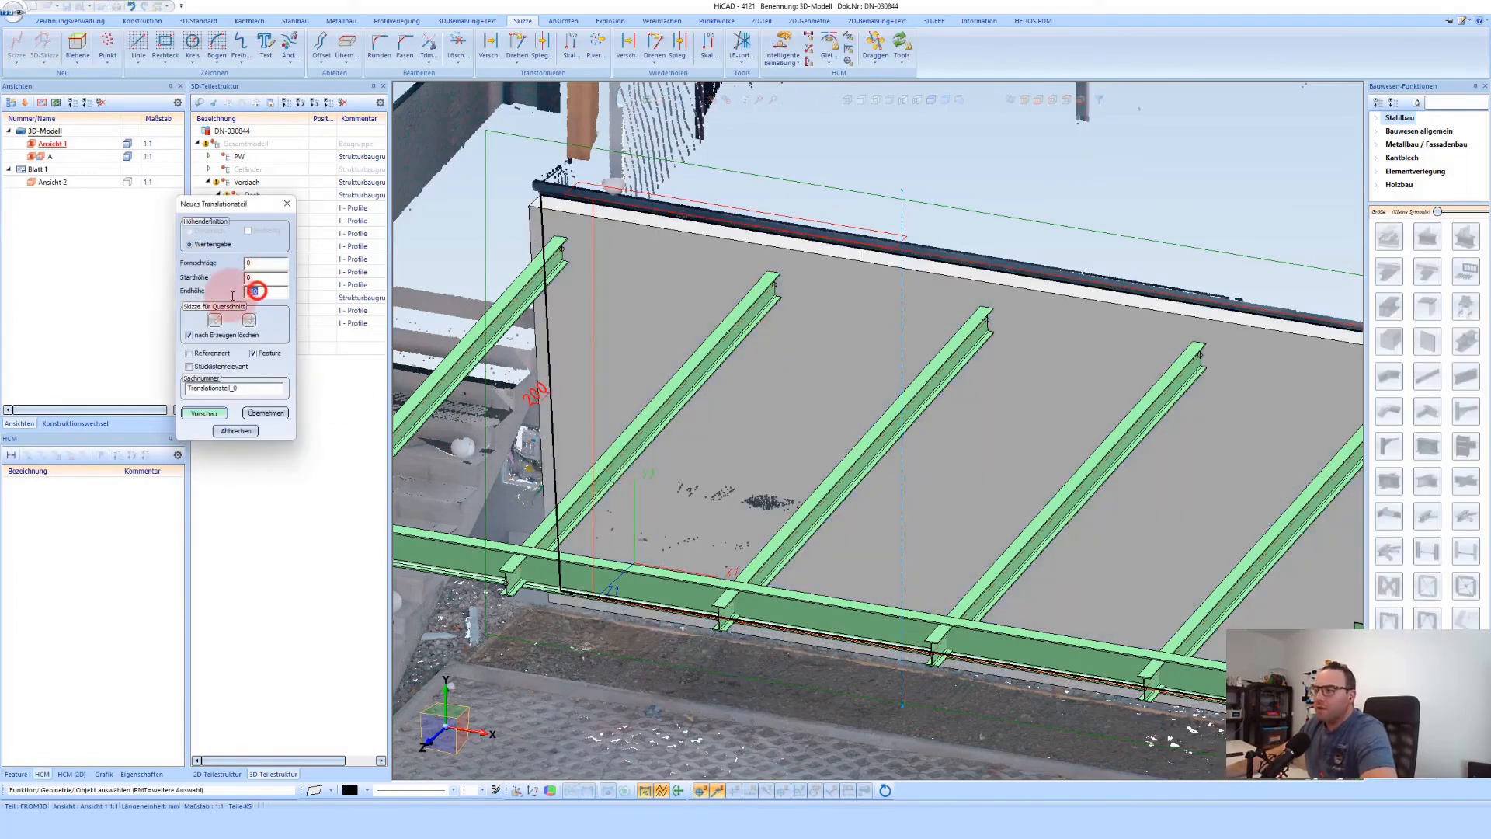
{"action": "type", "text": "-200"}
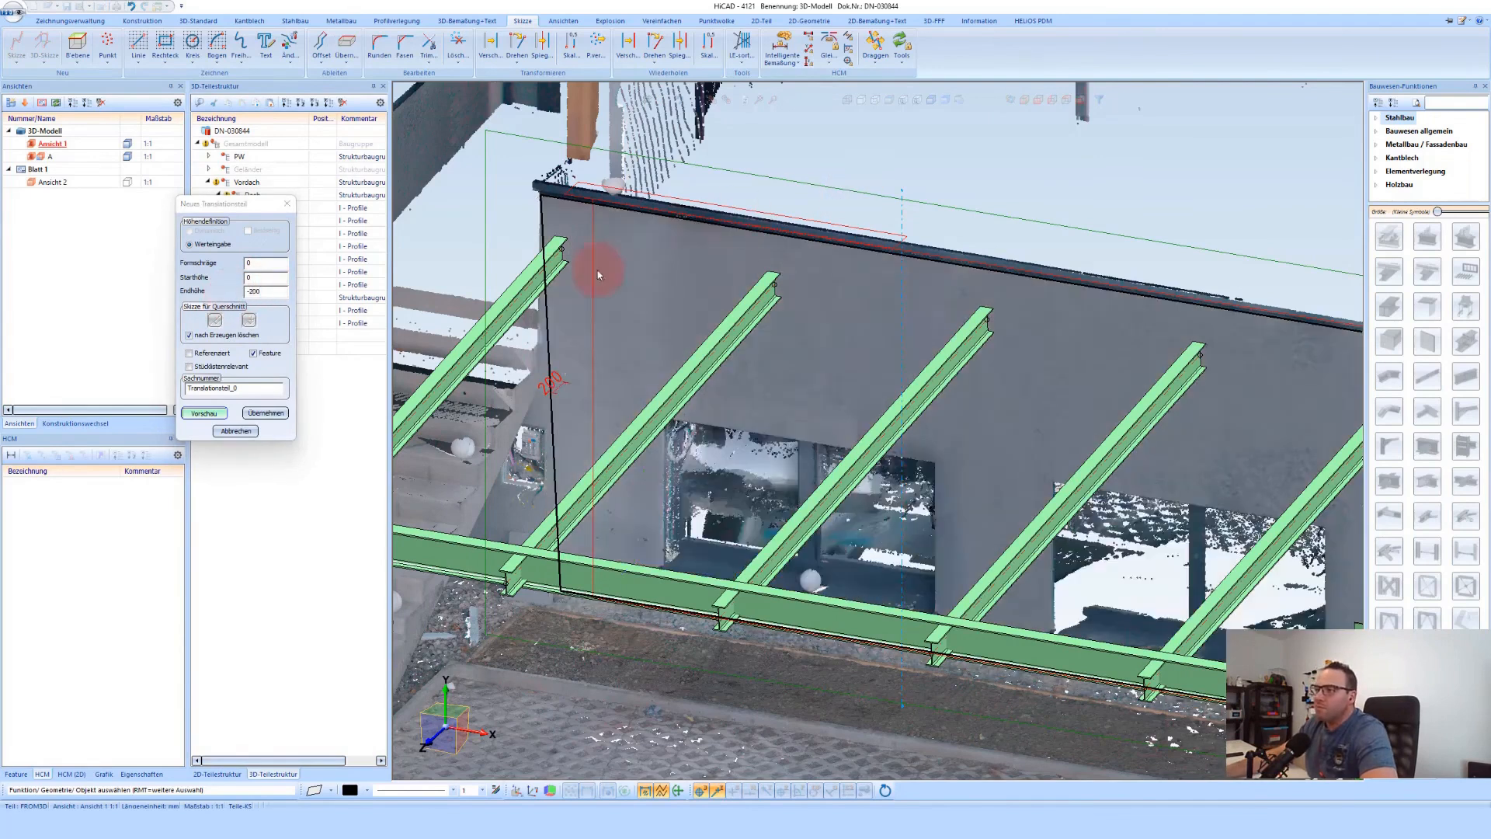
{"action": "left_click", "coordinate": [265, 413]}
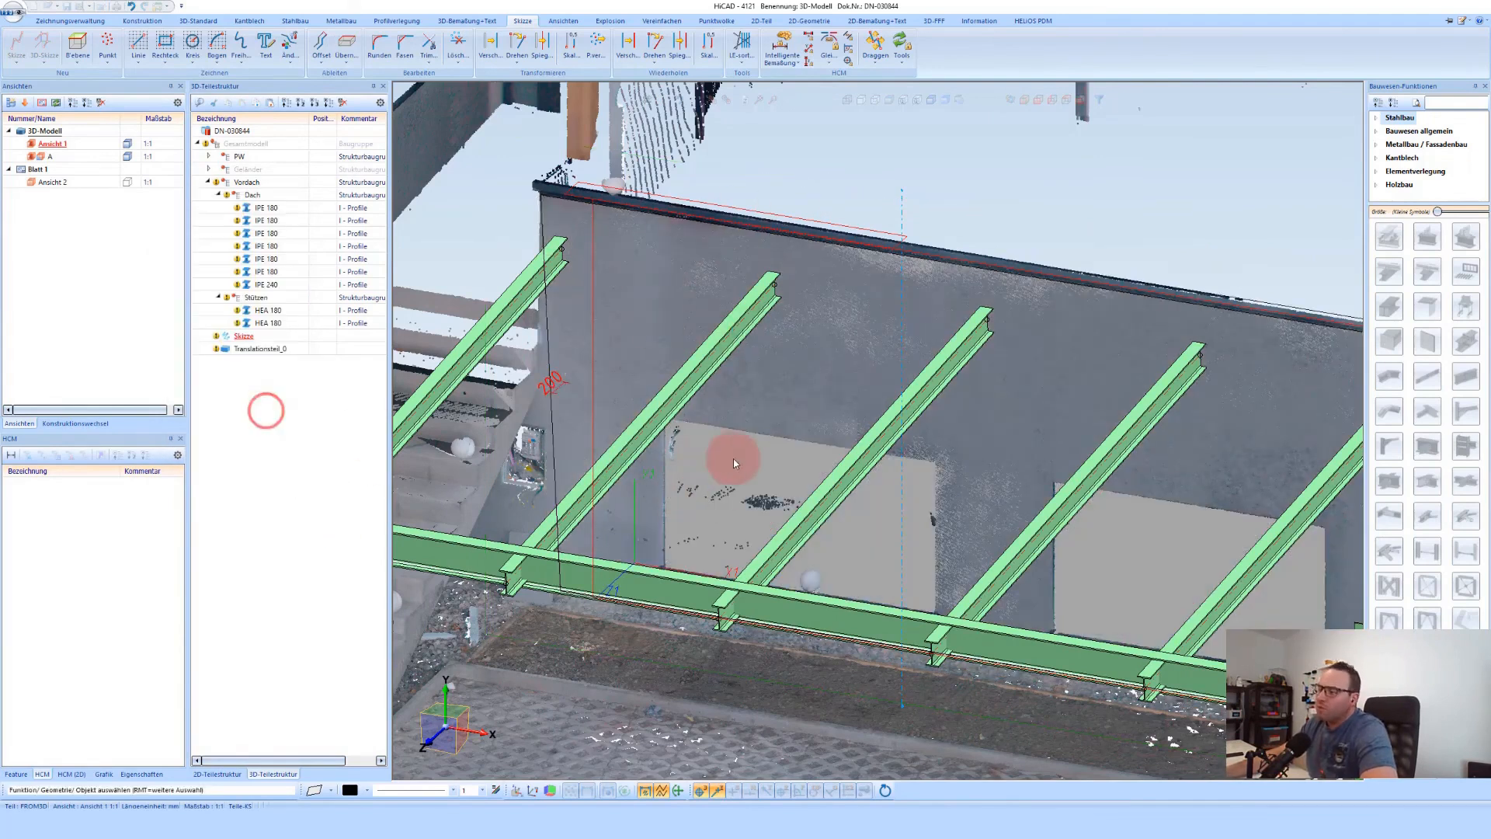
Reopen the wall extrusion and its cross-section sketch for editing, and draw a rectangle around the window nearest the stairs using scan points
{"action": "scroll", "coordinate": [708, 435], "scroll_direction": "up", "scroll_amount": 2}
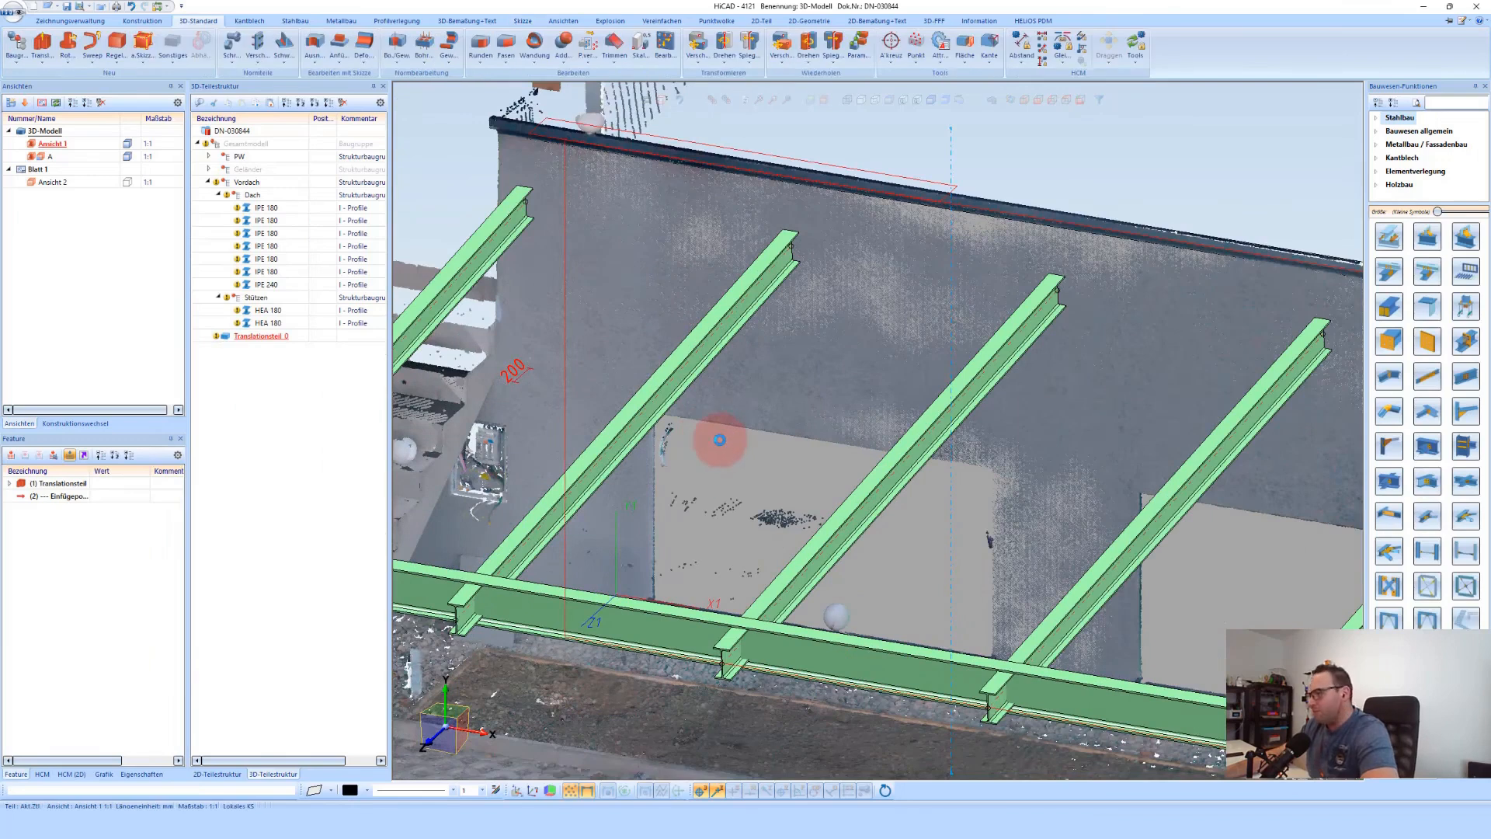
{"action": "scroll", "coordinate": [718, 439], "scroll_direction": "down", "scroll_amount": 3}
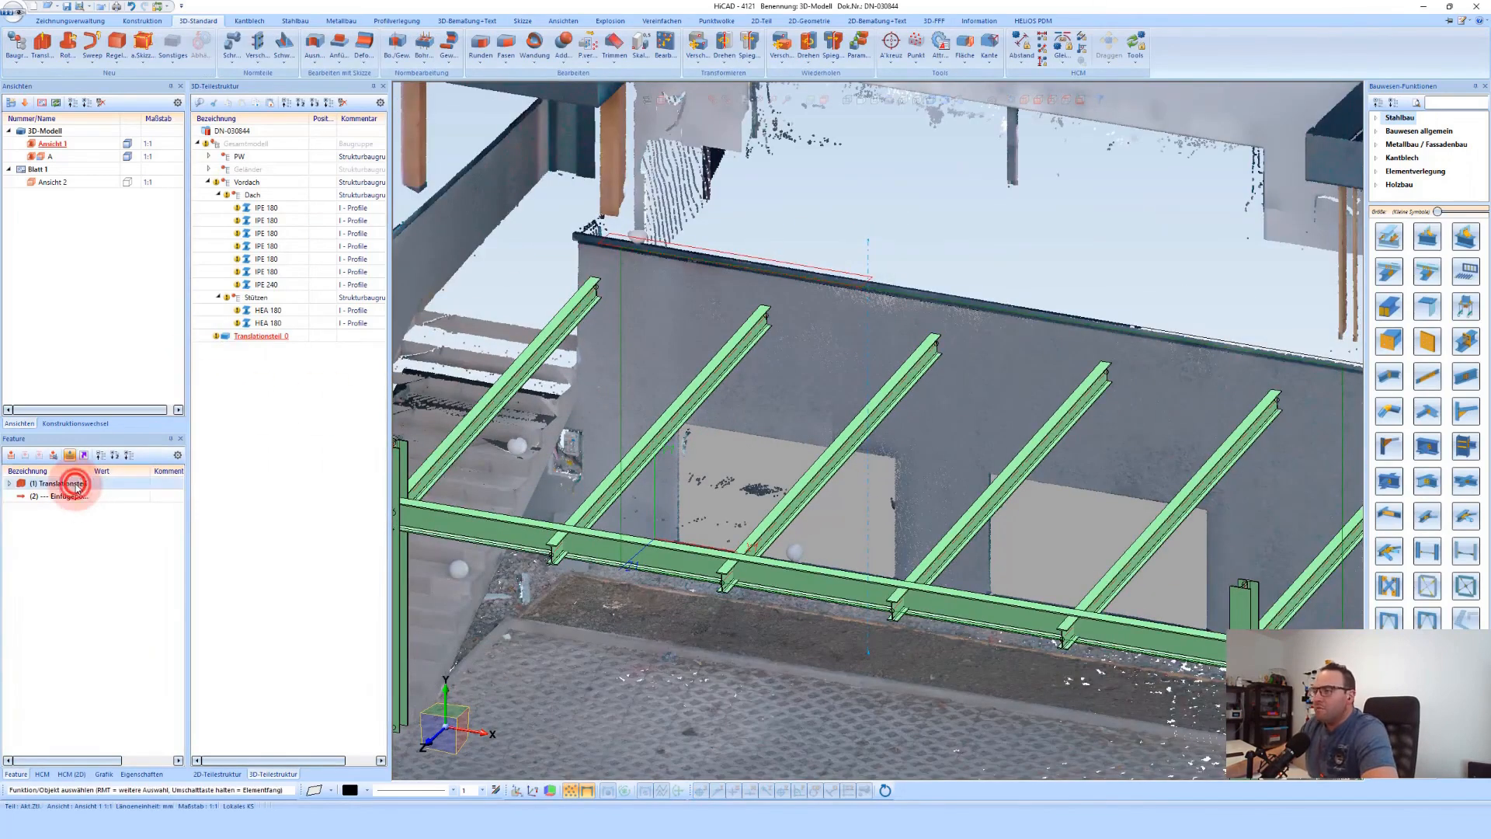
{"action": "left_click", "coordinate": [744, 429]}
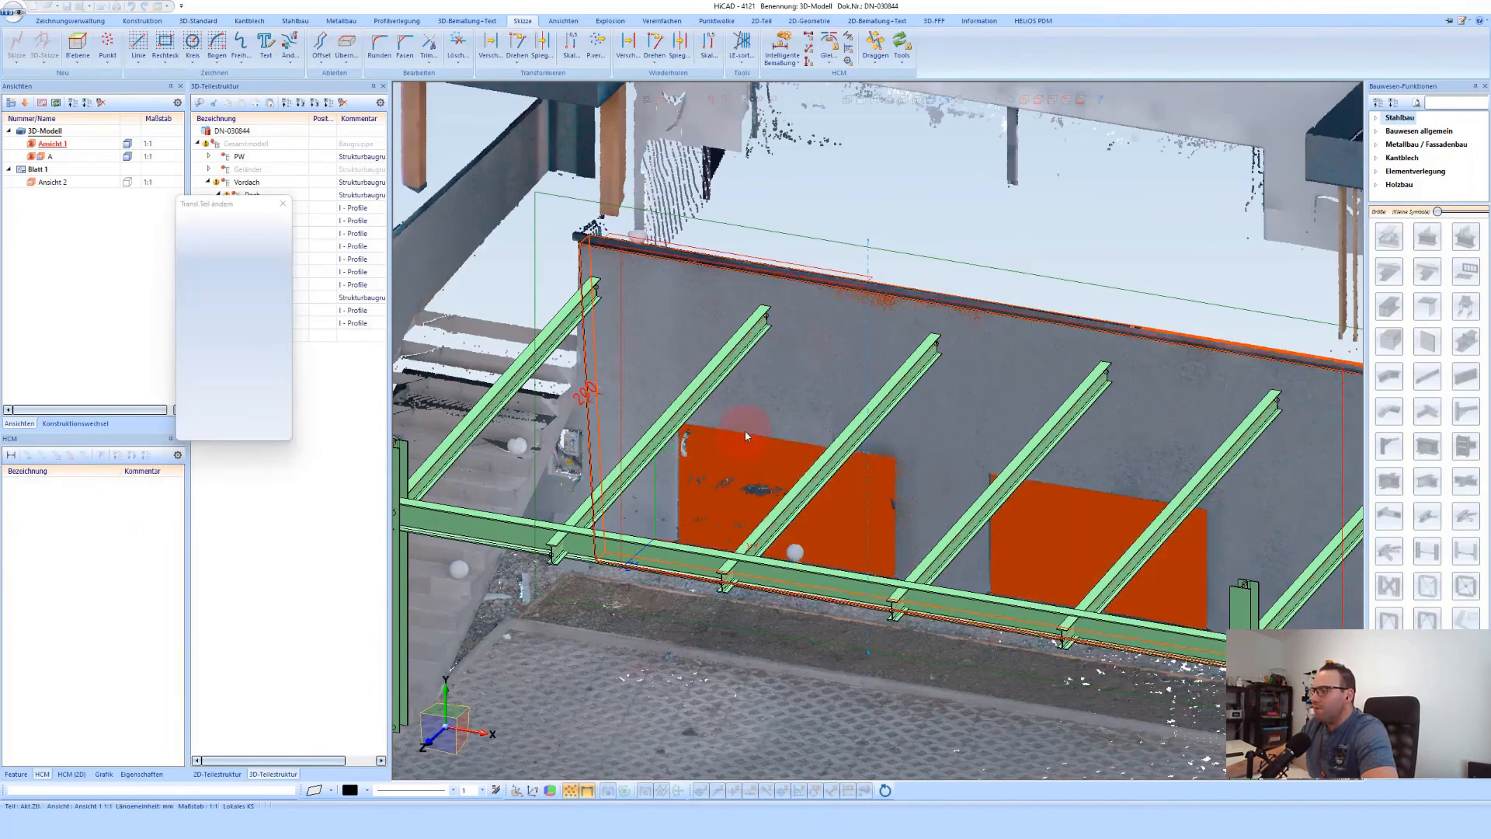
{"action": "scroll", "coordinate": [746, 435], "scroll_direction": "up", "scroll_amount": 2}
{"action": "middle_click_drag", "start_coordinate": [744, 417], "coordinate": [755, 418]}
{"action": "left_click", "coordinate": [165, 42]}
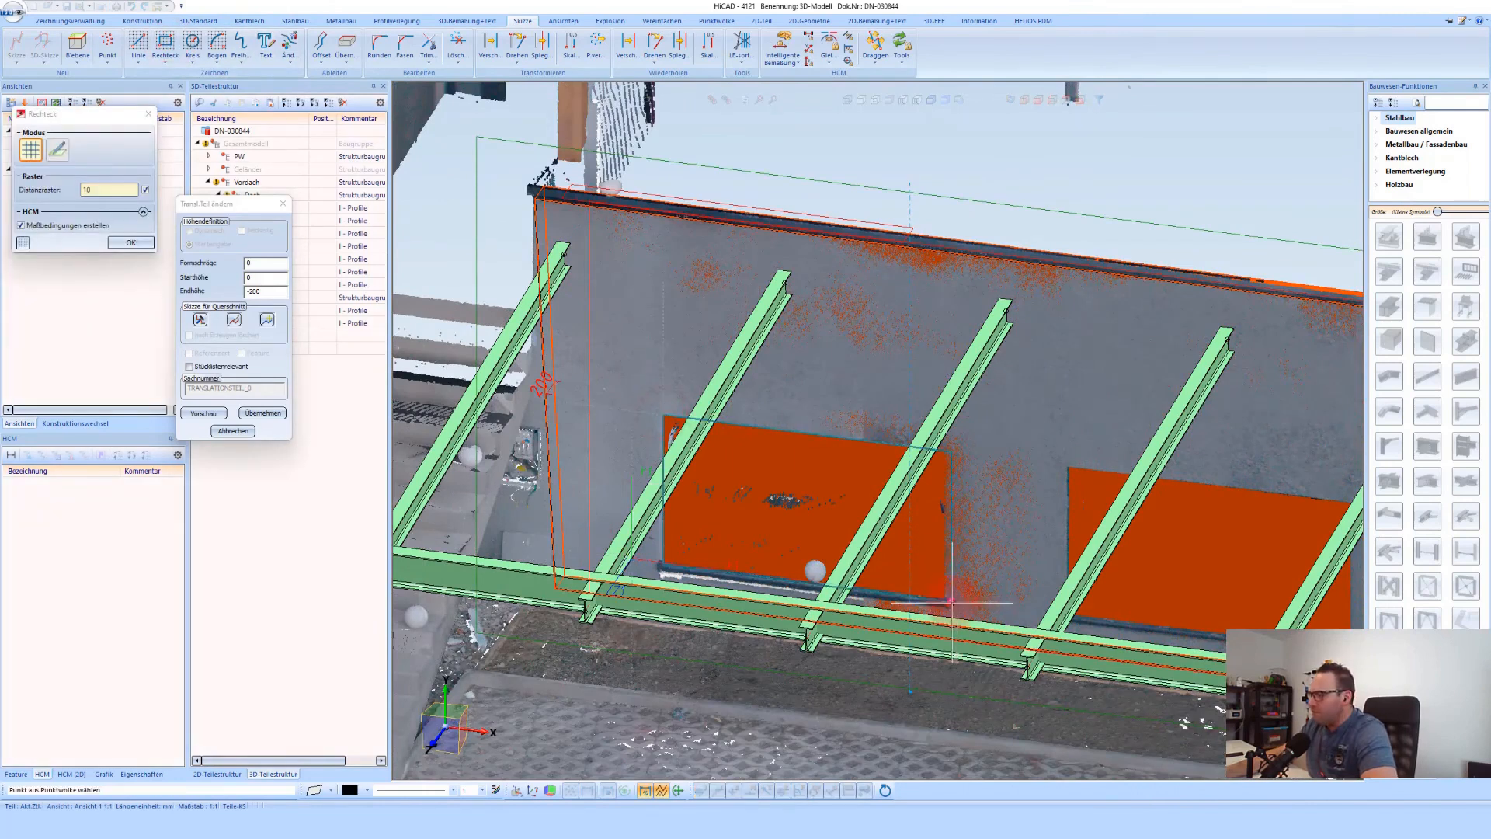
Draw a second rectangle from scan points around the other window and apply the changed cross-section to the wall
{"action": "left_click", "coordinate": [1080, 479]}
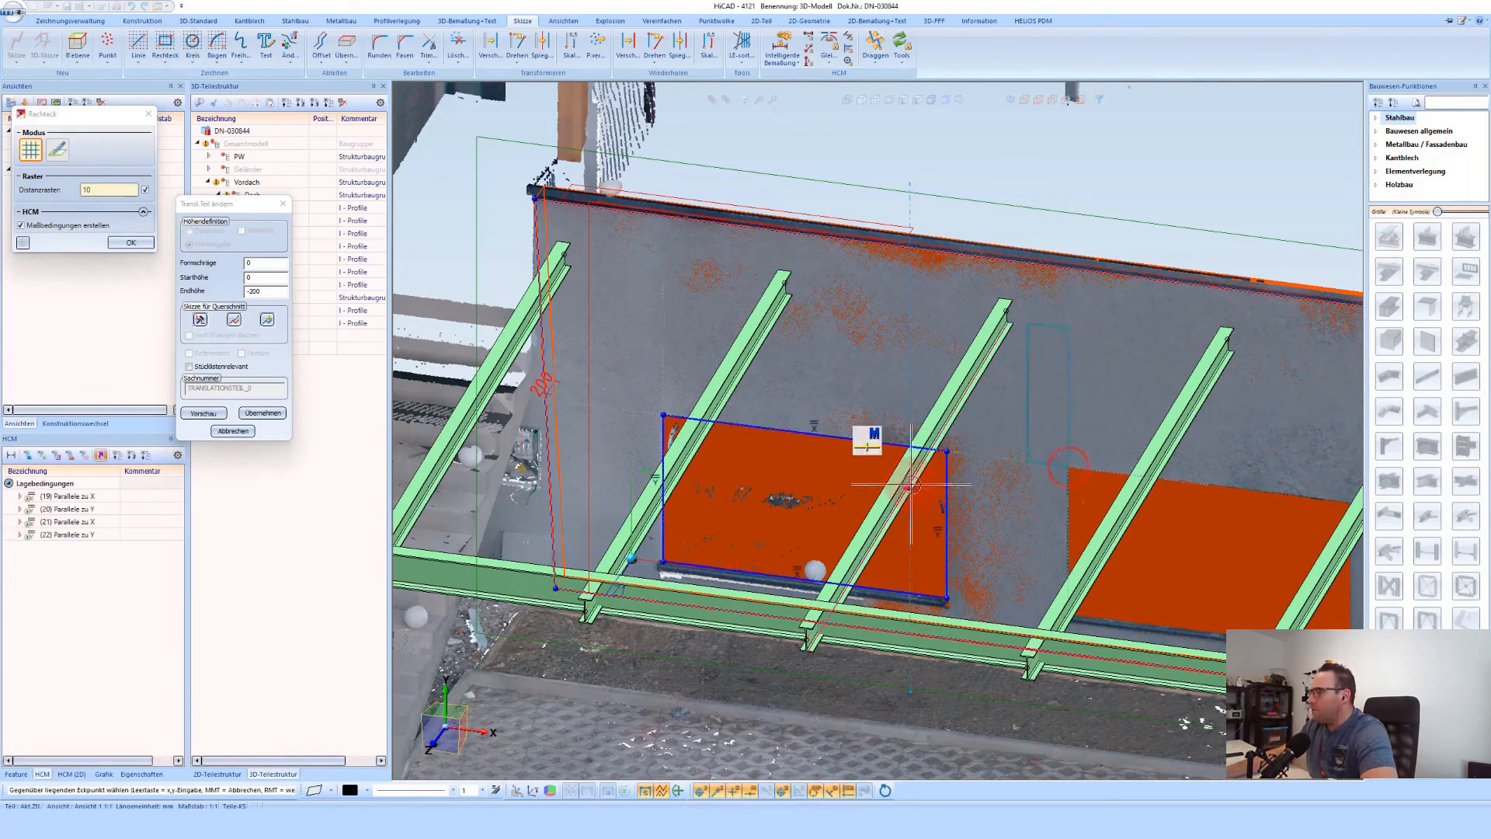
{"action": "scroll", "coordinate": [911, 489], "scroll_direction": "down", "scroll_amount": 2}
{"action": "scroll", "coordinate": [1221, 595], "scroll_direction": "up", "scroll_amount": 2}
{"action": "left_click", "coordinate": [1185, 589]}
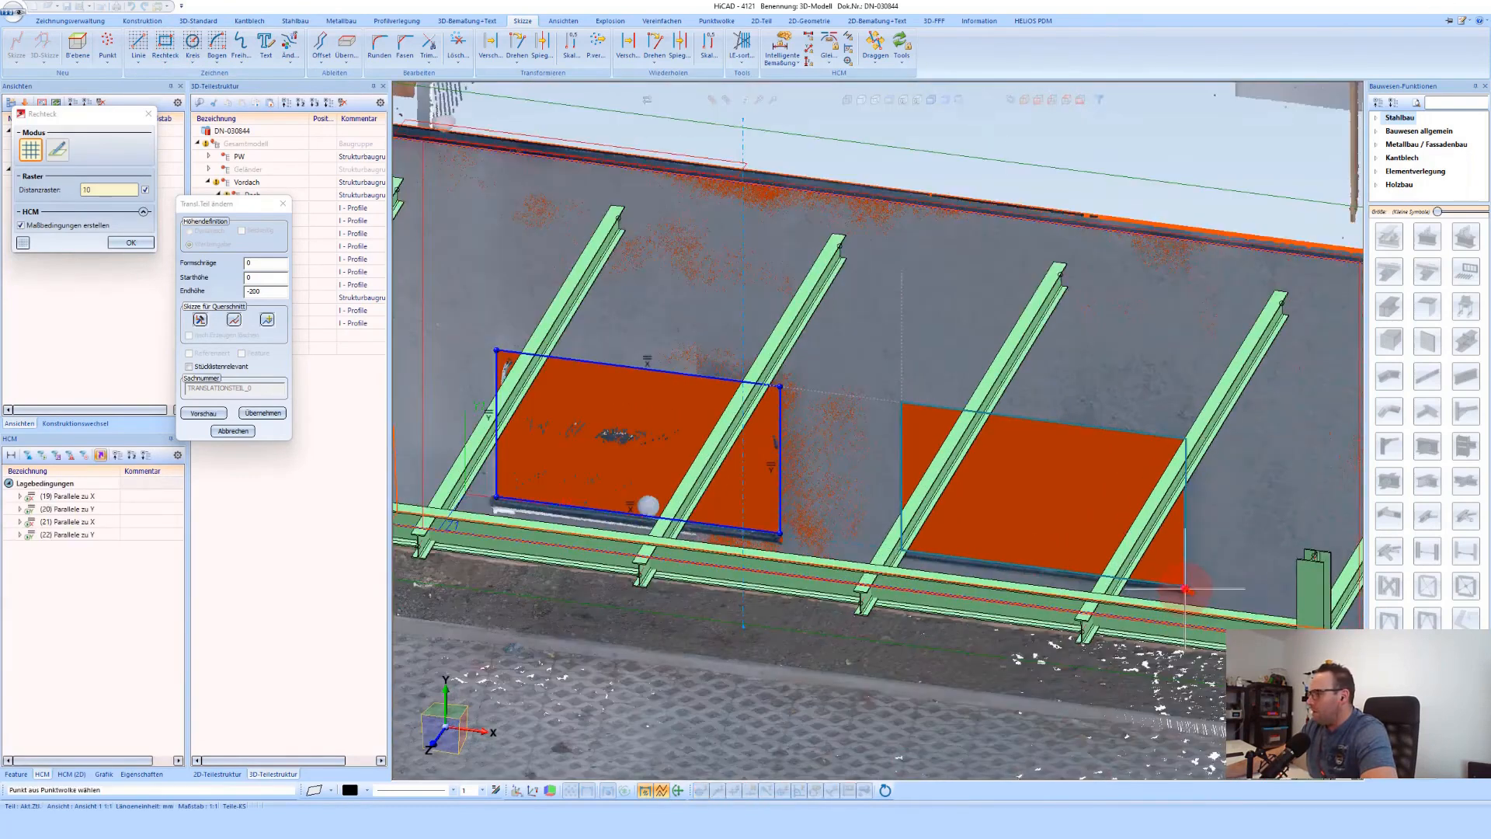
{"action": "left_click", "coordinate": [259, 414]}
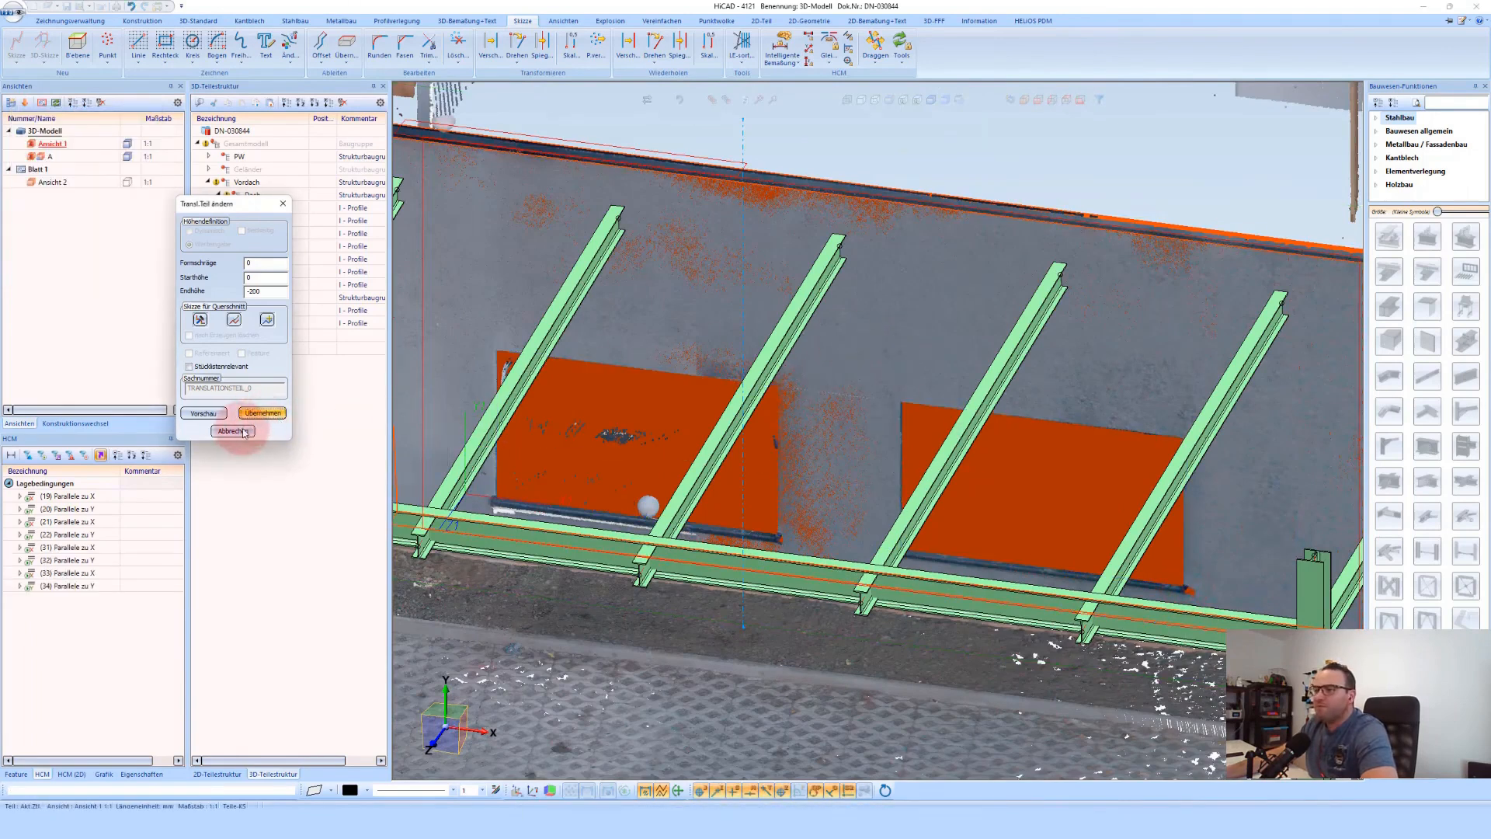
Move the wall part (Translationsteil_0) into the PW assembly
{"action": "scroll", "coordinate": [886, 407], "scroll_direction": "down", "scroll_amount": 1}
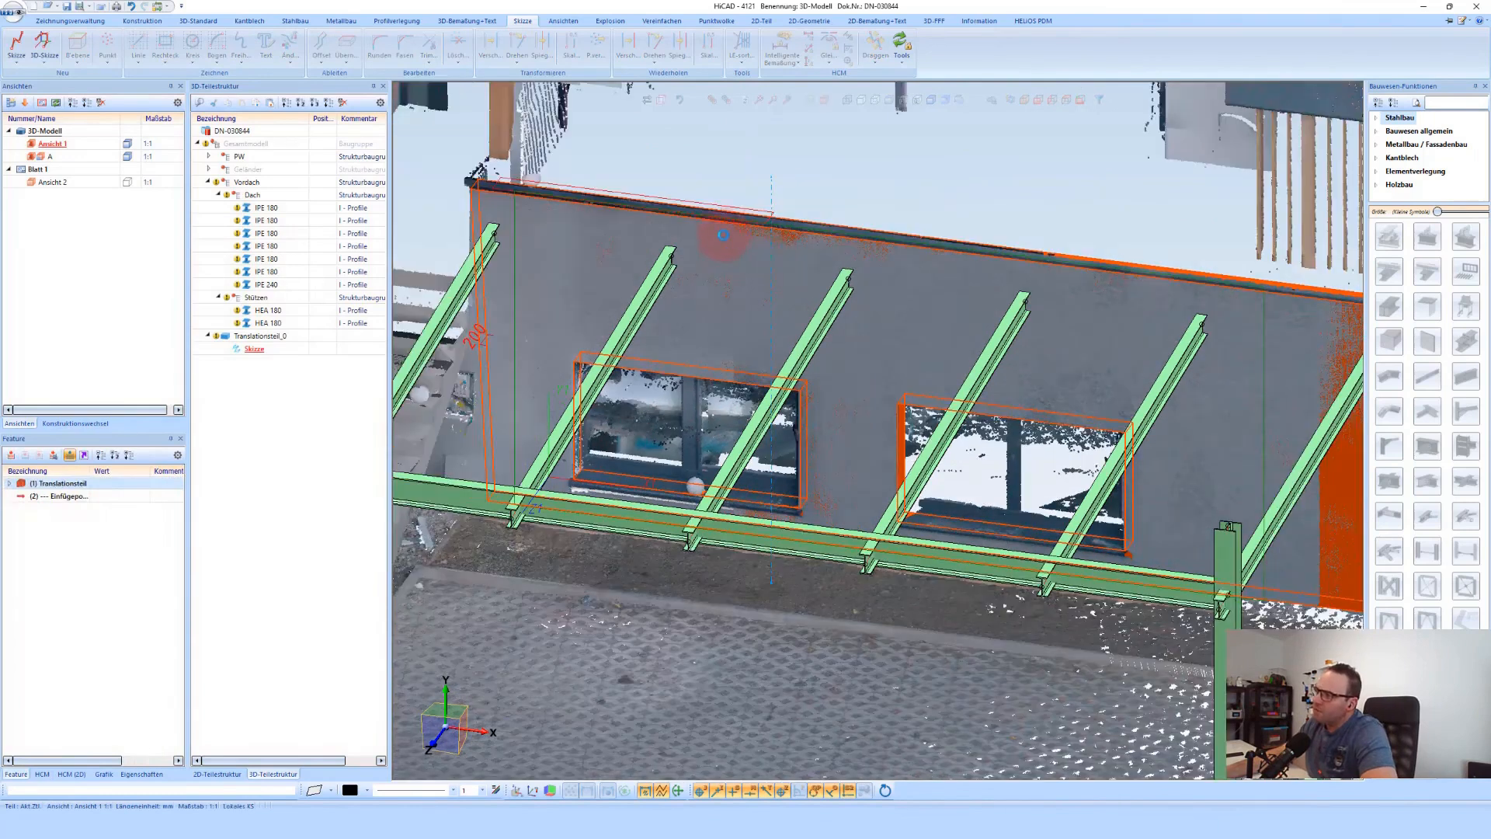
{"action": "scroll", "coordinate": [872, 293], "scroll_direction": "down", "scroll_amount": 1}
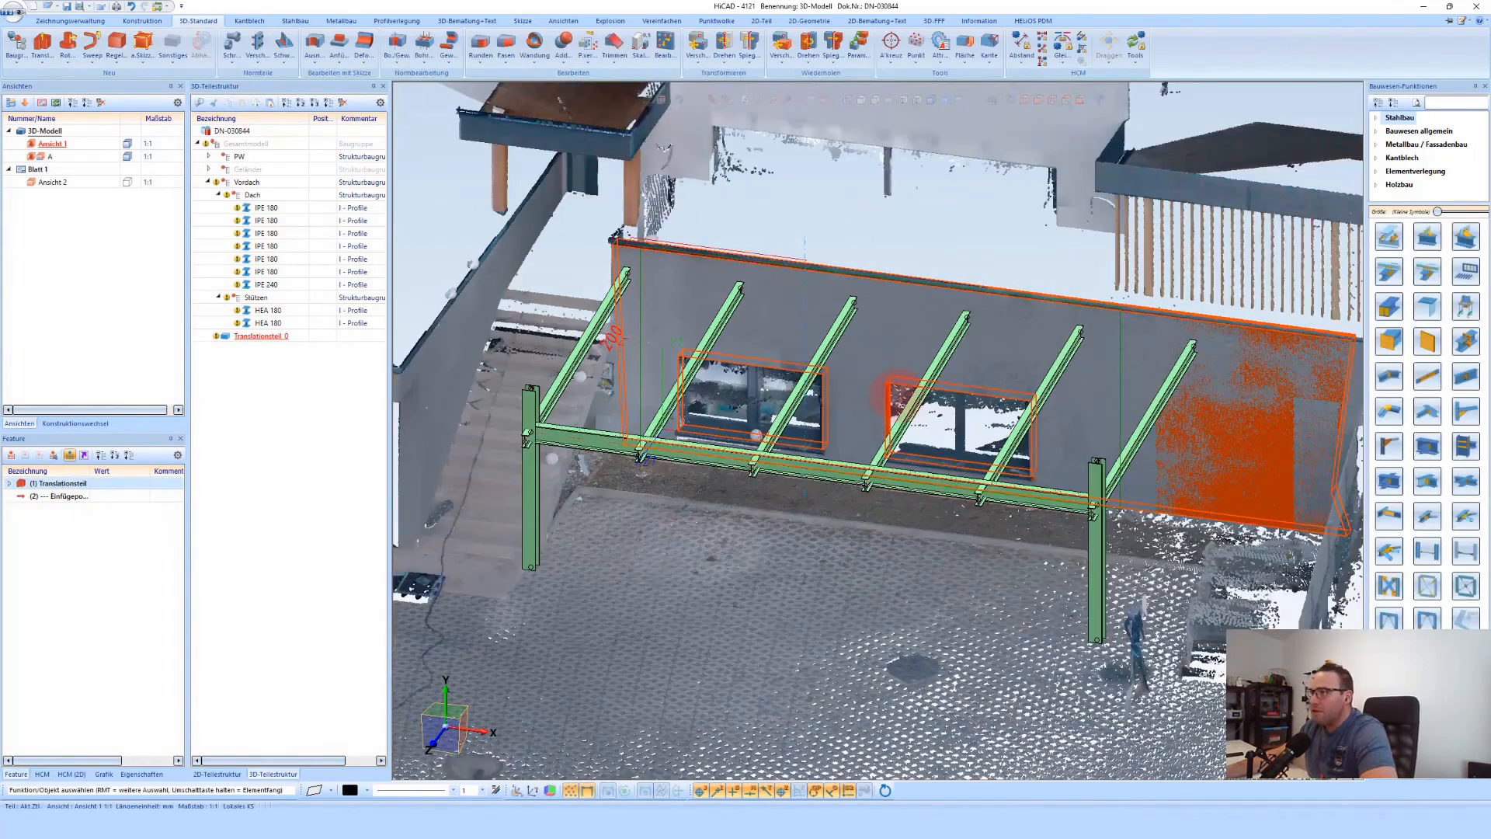
{"action": "scroll", "coordinate": [870, 386], "scroll_direction": "down", "scroll_amount": 1}
{"action": "left_click_drag", "start_coordinate": [261, 336], "coordinate": [238, 160]}
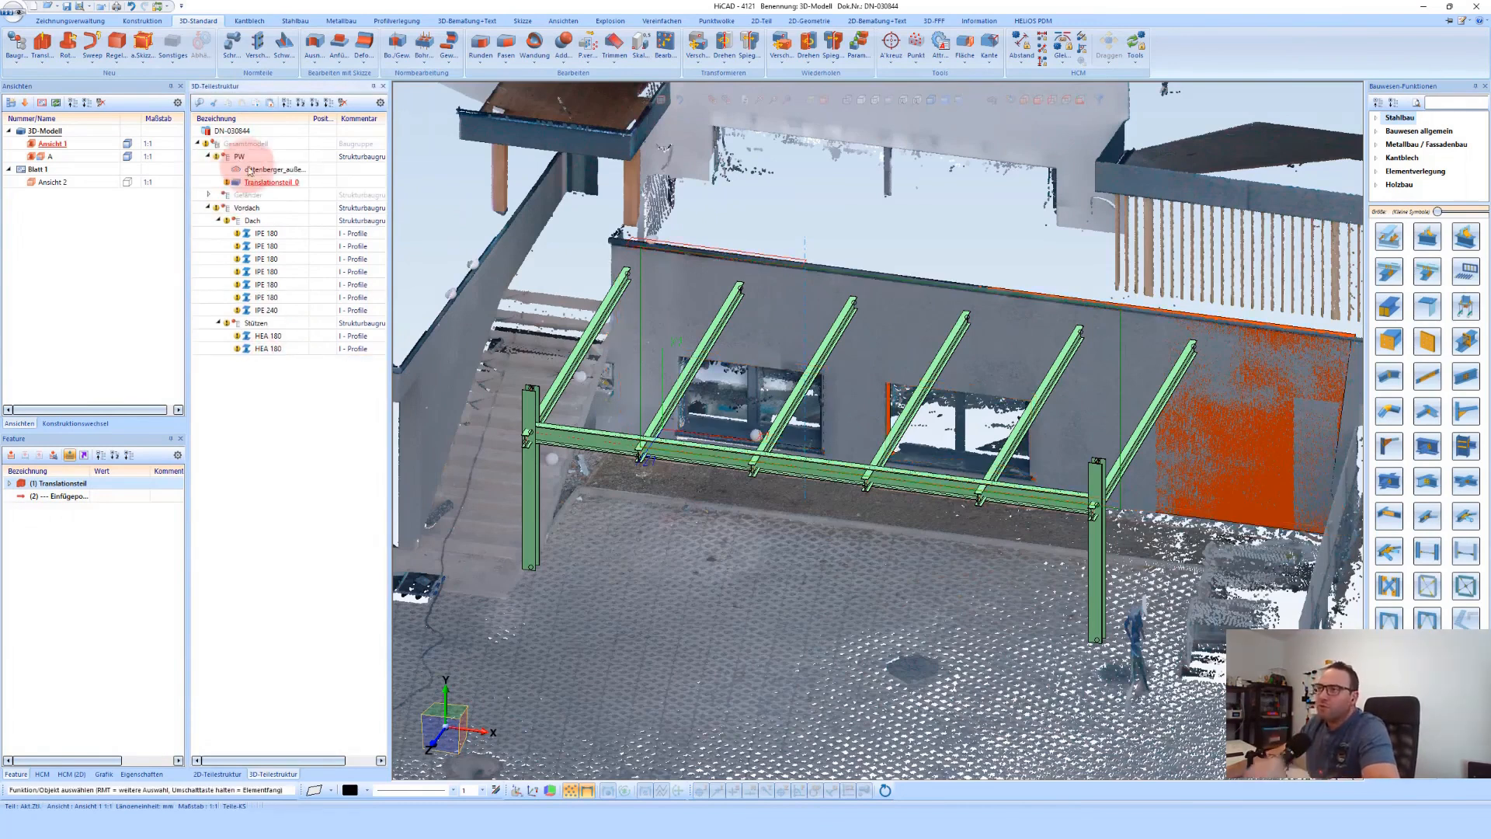
Hide the point cloud in the PW assembly so that only the canopy and the modelled wall are displayed
{"action": "left_click", "coordinate": [309, 160]}
{"action": "right_click", "coordinate": [268, 172]}
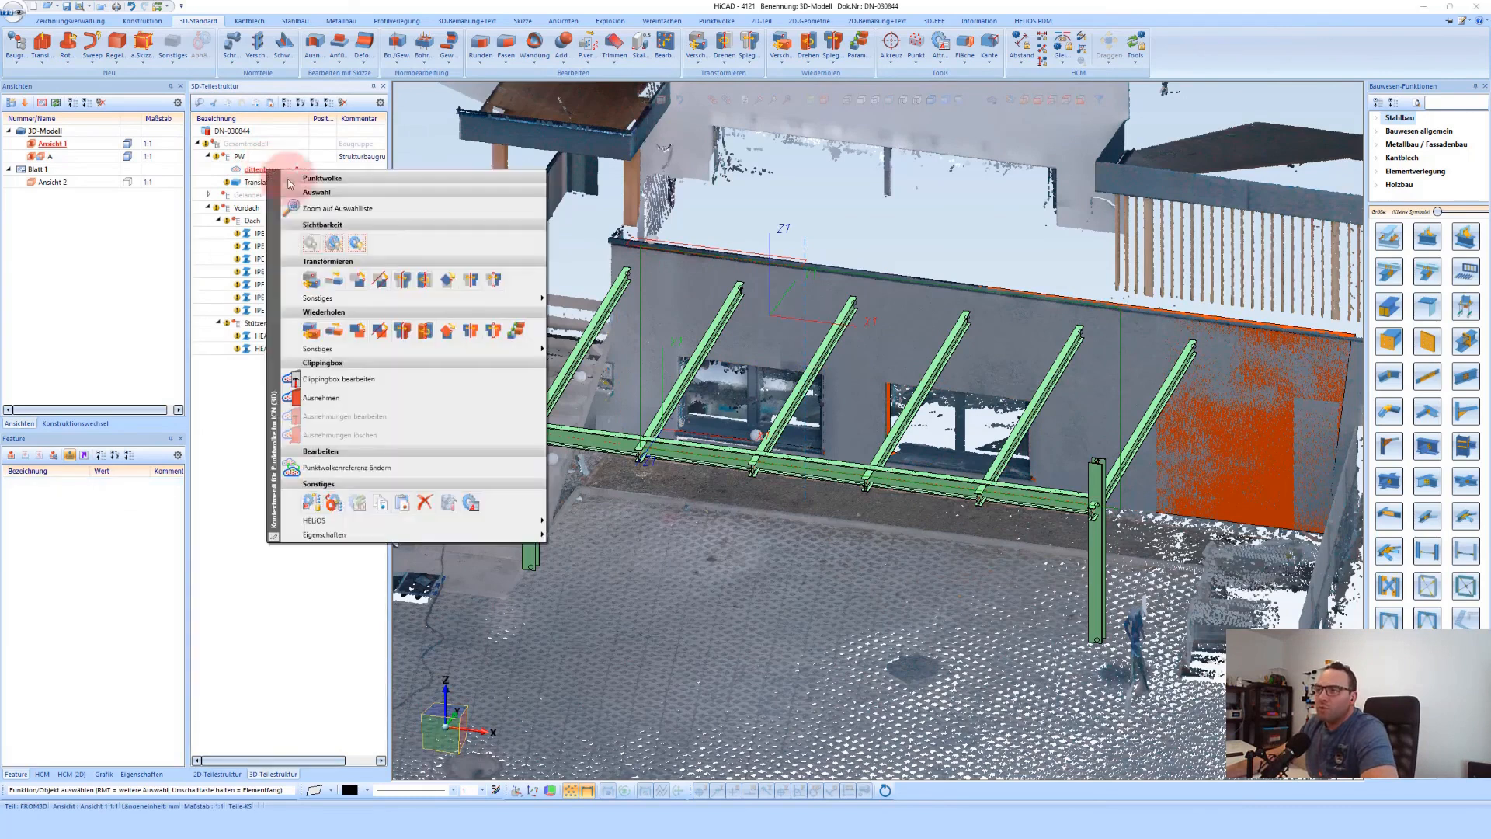
{"action": "left_click", "coordinate": [309, 245]}
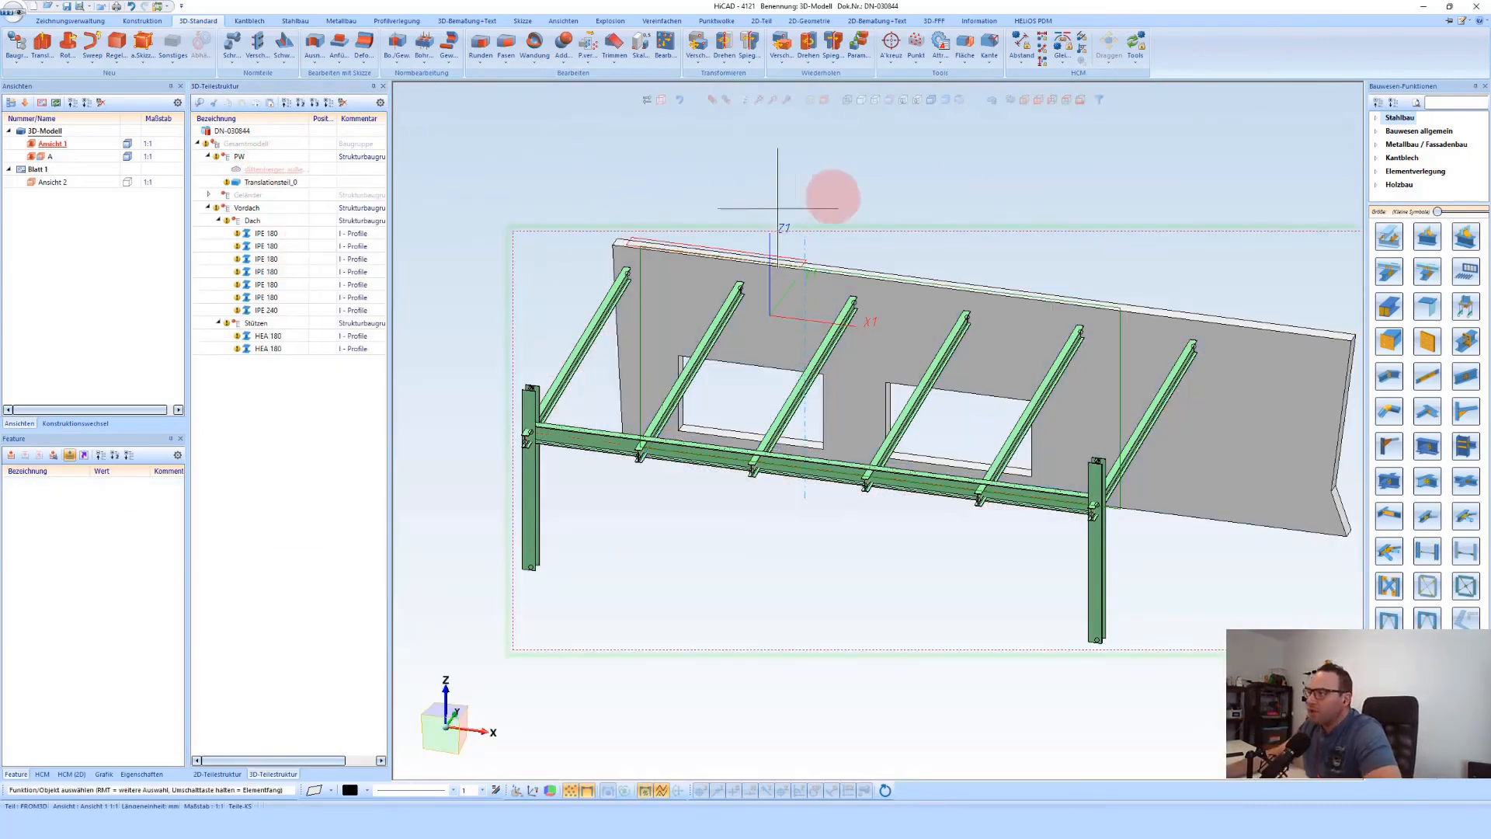
{"action": "middle_click_drag", "start_coordinate": [872, 285], "coordinate": [843, 280]}
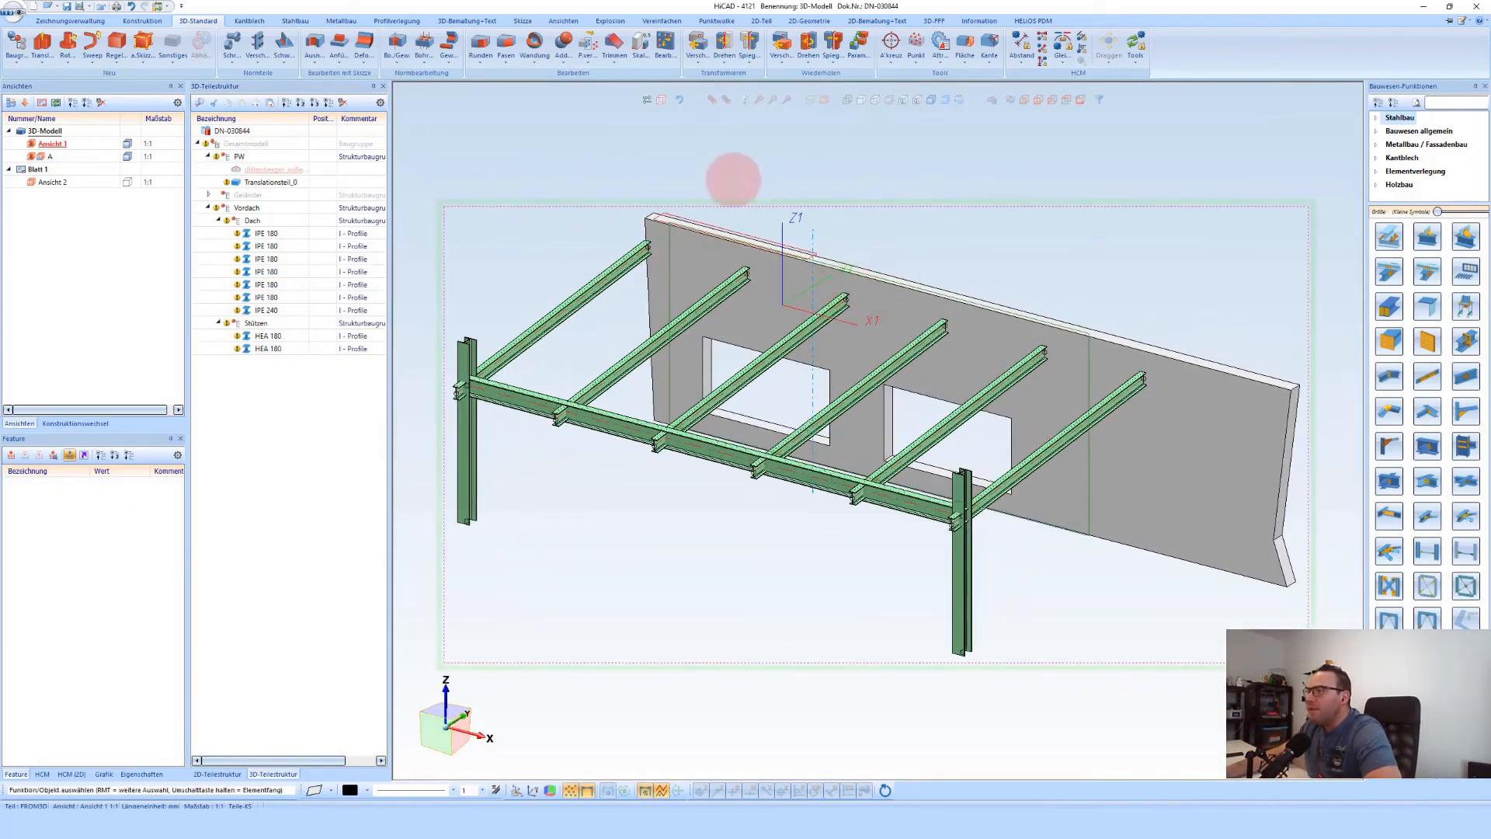
Activate section view A and display the wall part (Translationsteil_0) in it alongside the canopy
{"action": "left_click", "coordinate": [54, 157]}
{"action": "left_click", "coordinate": [47, 159]}
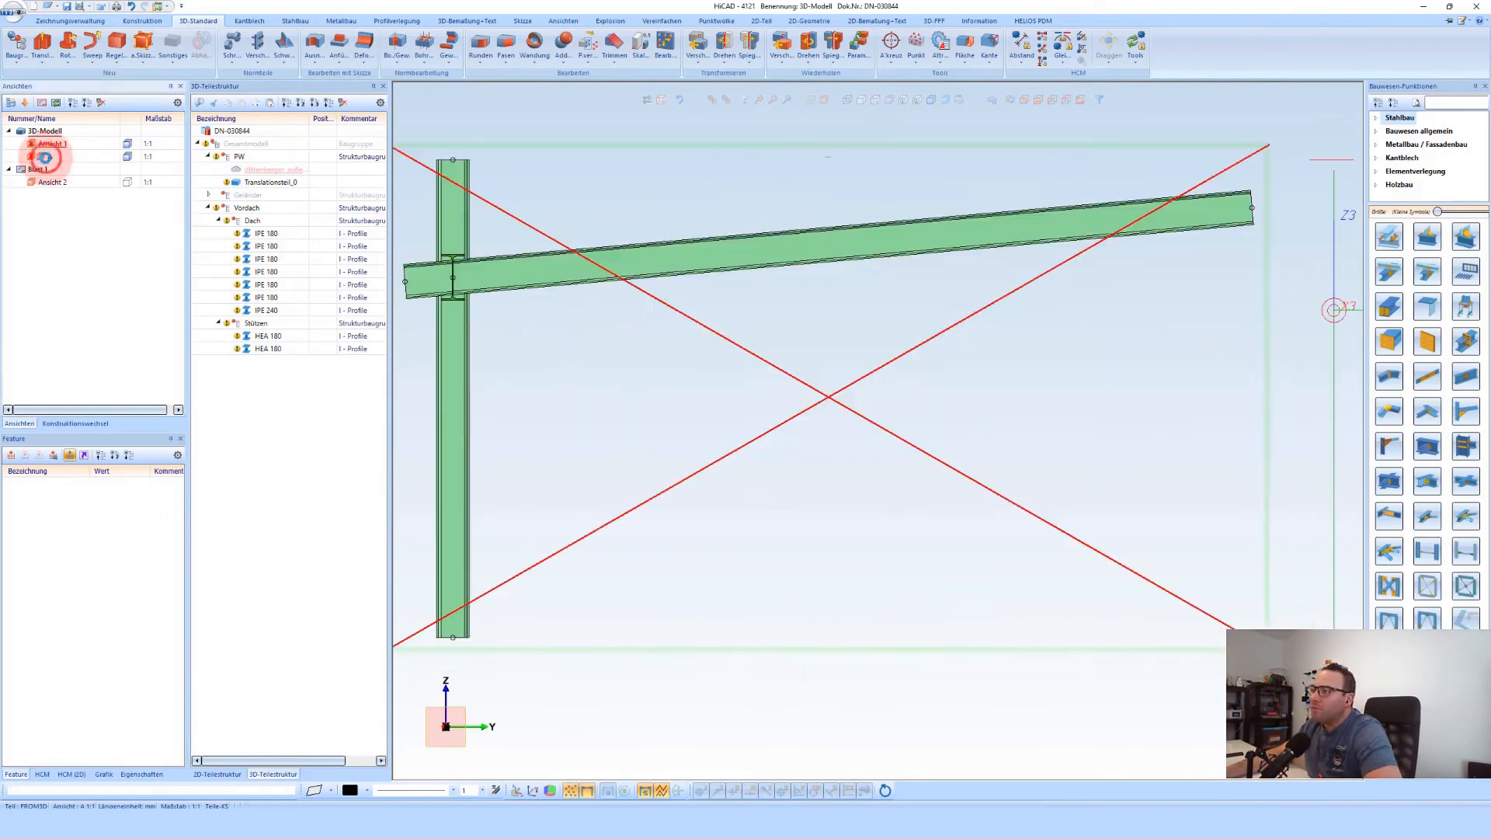
{"action": "scroll", "coordinate": [713, 347], "scroll_direction": "down", "scroll_amount": 2}
{"action": "left_click", "coordinate": [282, 185]}
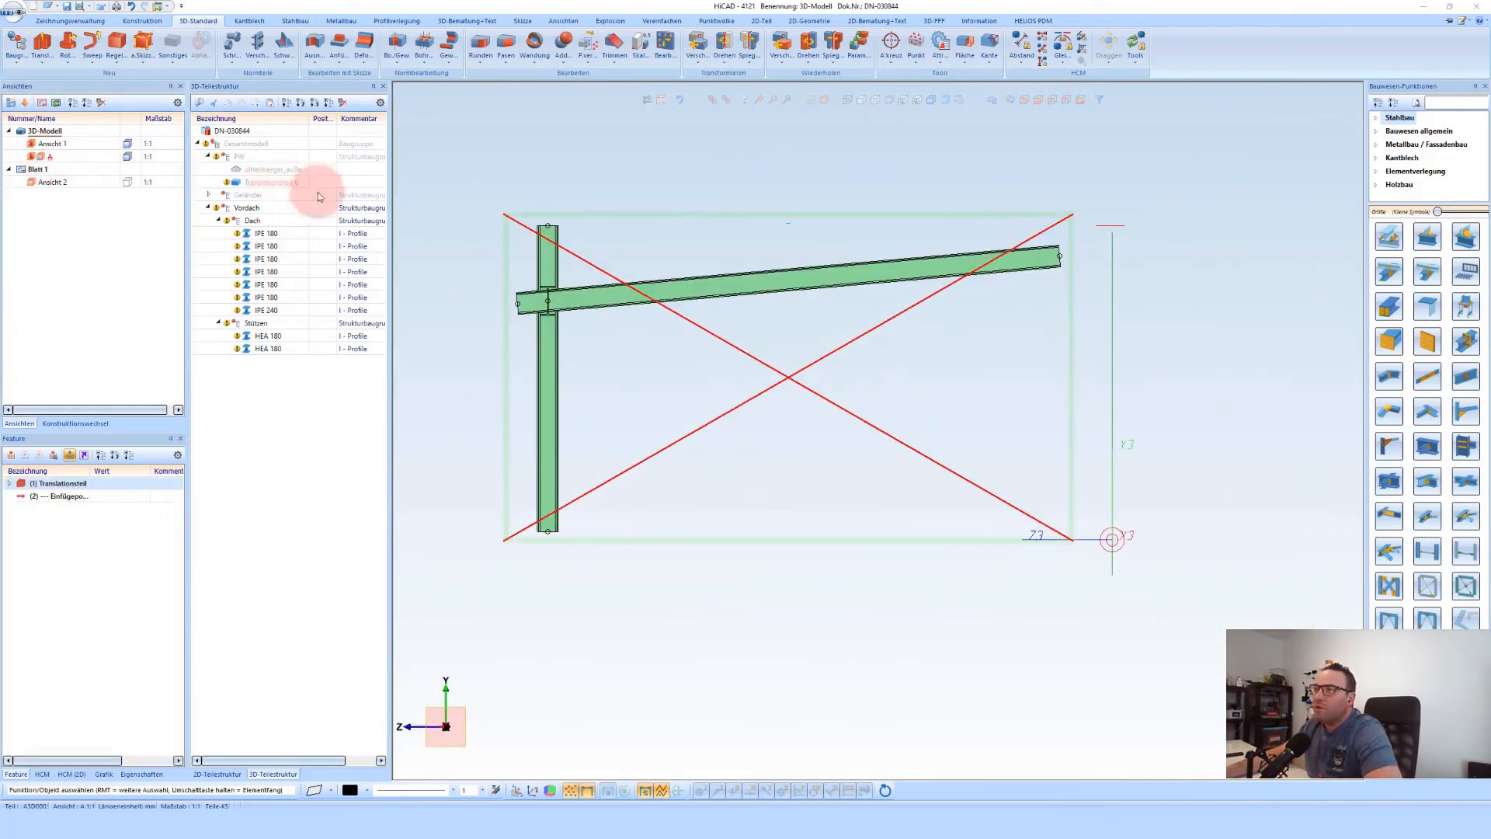
{"action": "right_click", "coordinate": [319, 192]}
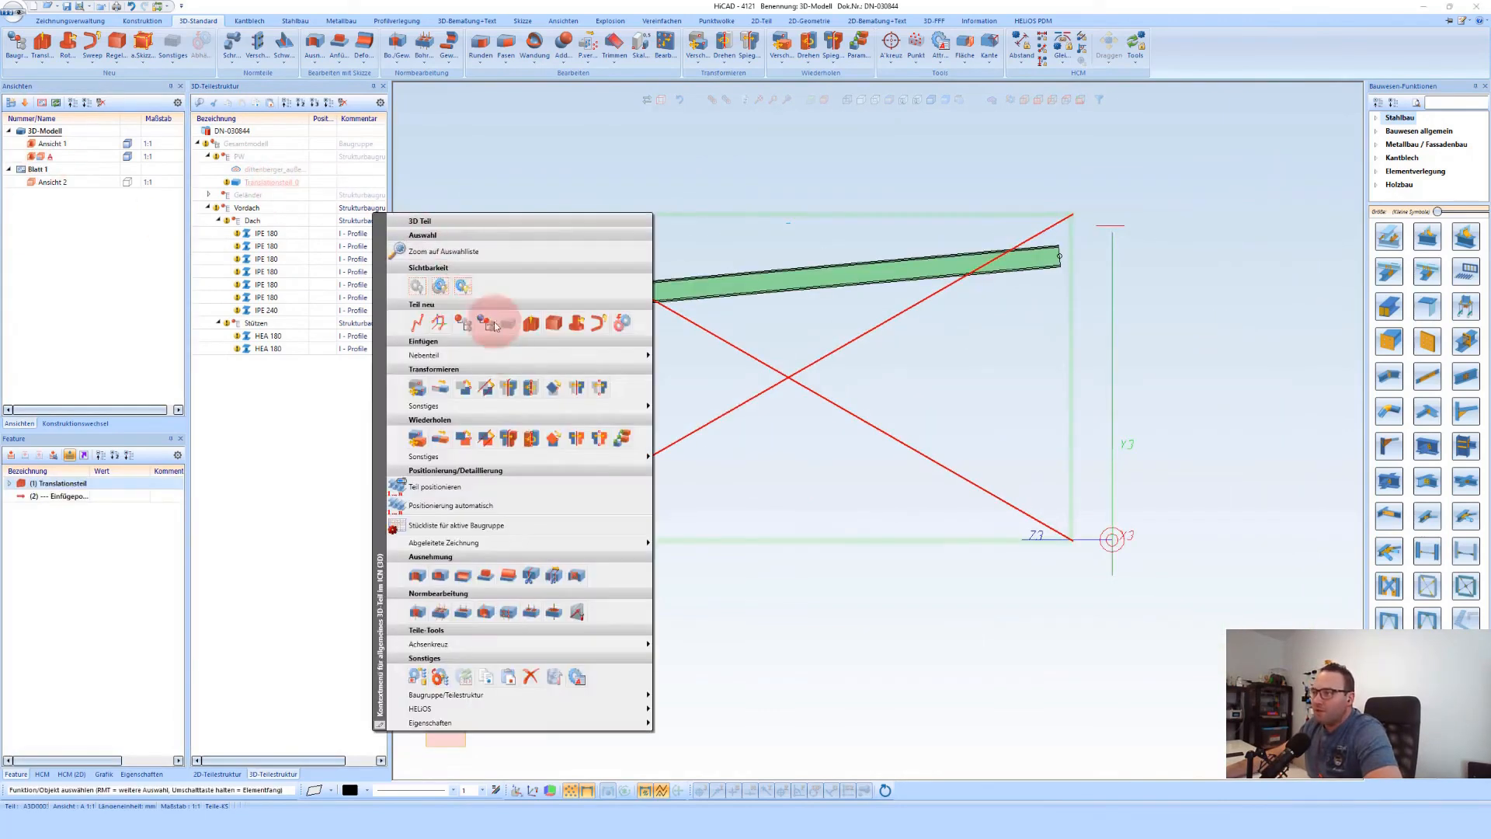
{"action": "left_click", "coordinate": [463, 287]}
{"action": "scroll", "coordinate": [1085, 321], "scroll_direction": "up", "scroll_amount": 3}
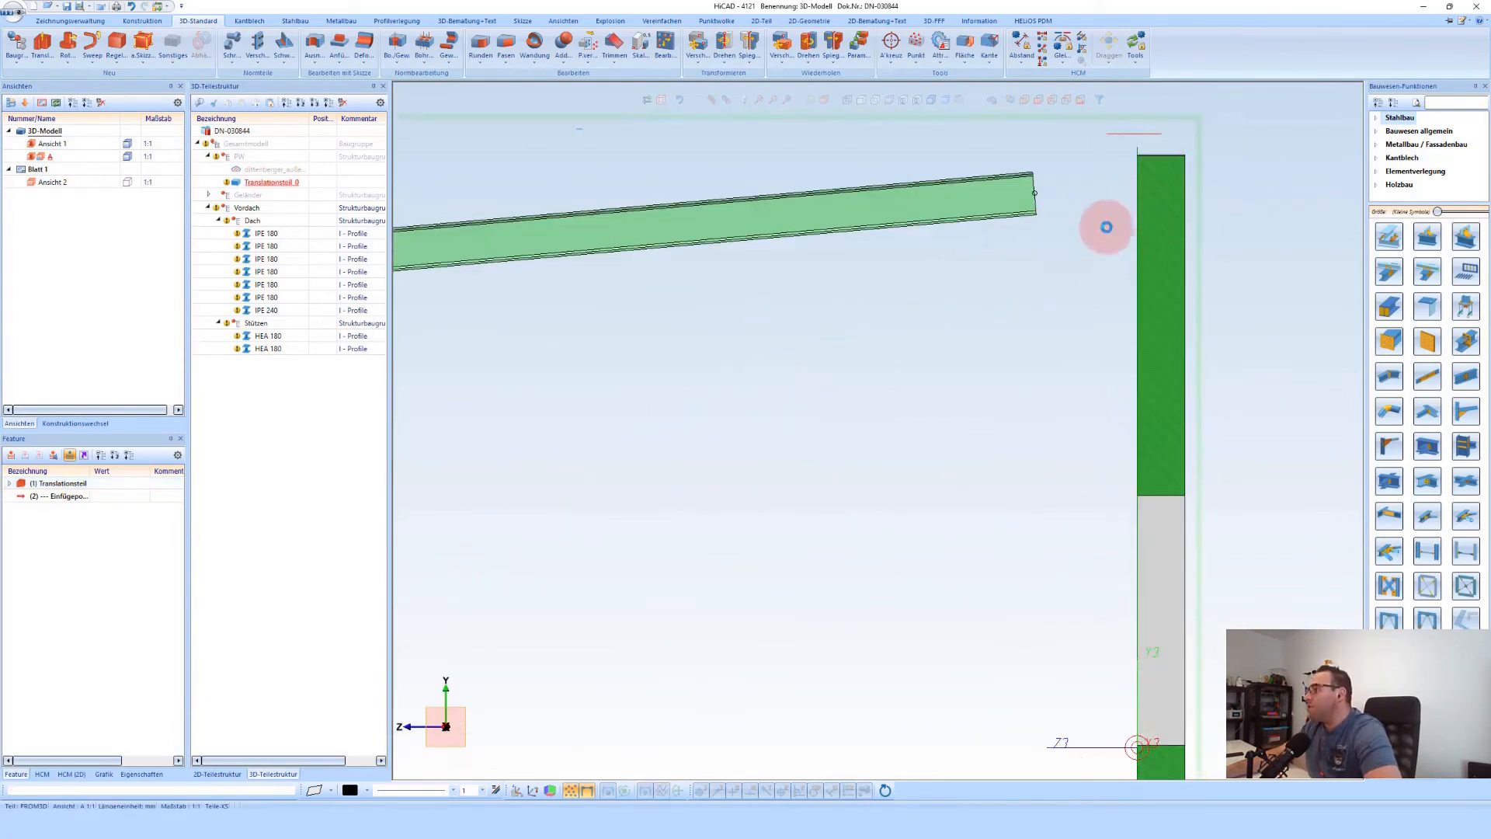
{"action": "scroll", "coordinate": [1088, 233], "scroll_direction": "down", "scroll_amount": 4}
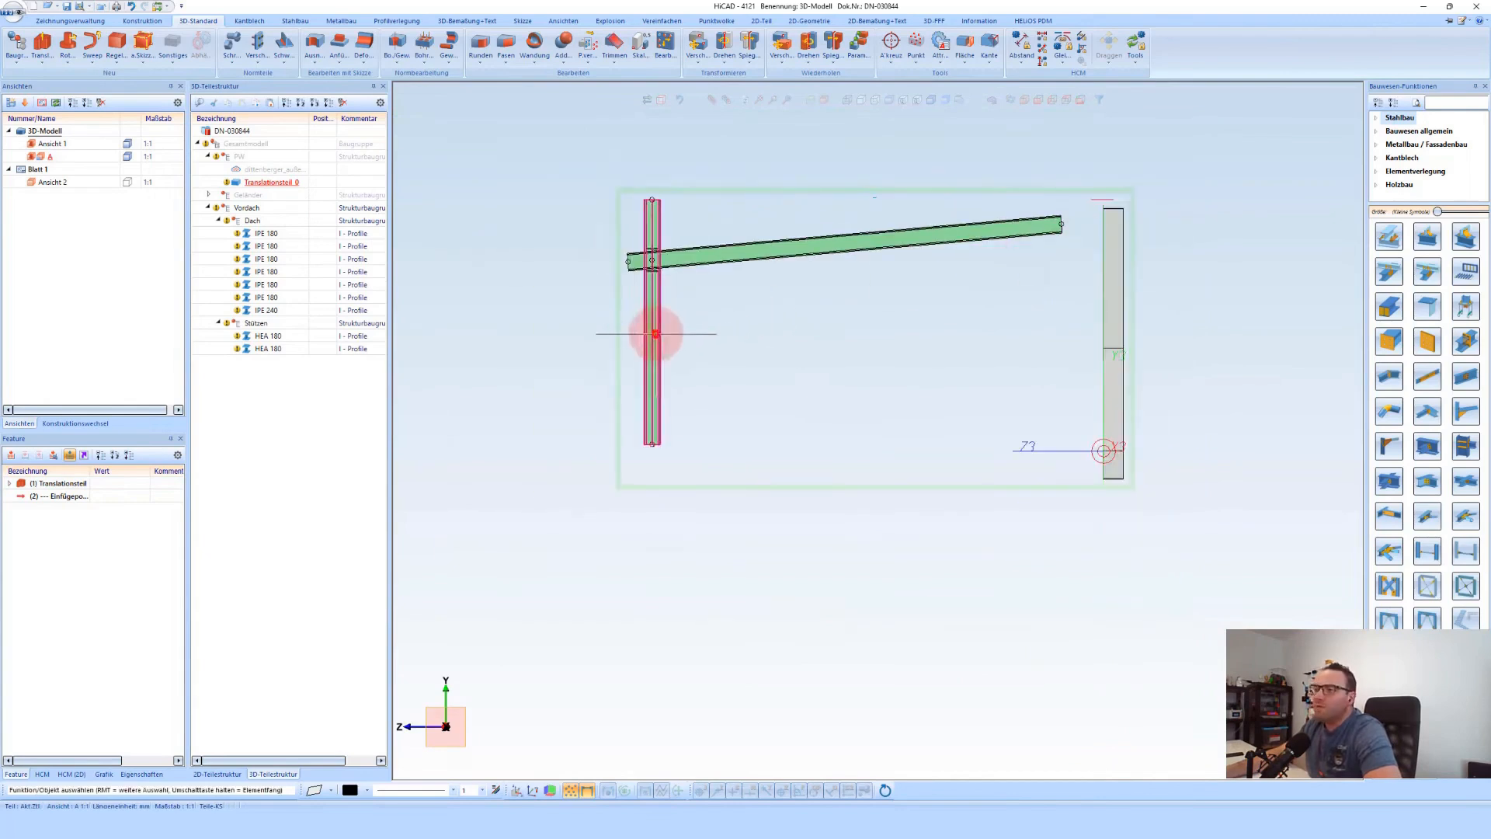
Show section A unshaded and move both HEA 180 columns horizontally toward the wall by 4529.026-3500, leaving 3500 mm between columns and wall
{"action": "left_click", "coordinate": [657, 334]}
{"action": "left_click", "coordinate": [267, 348]}
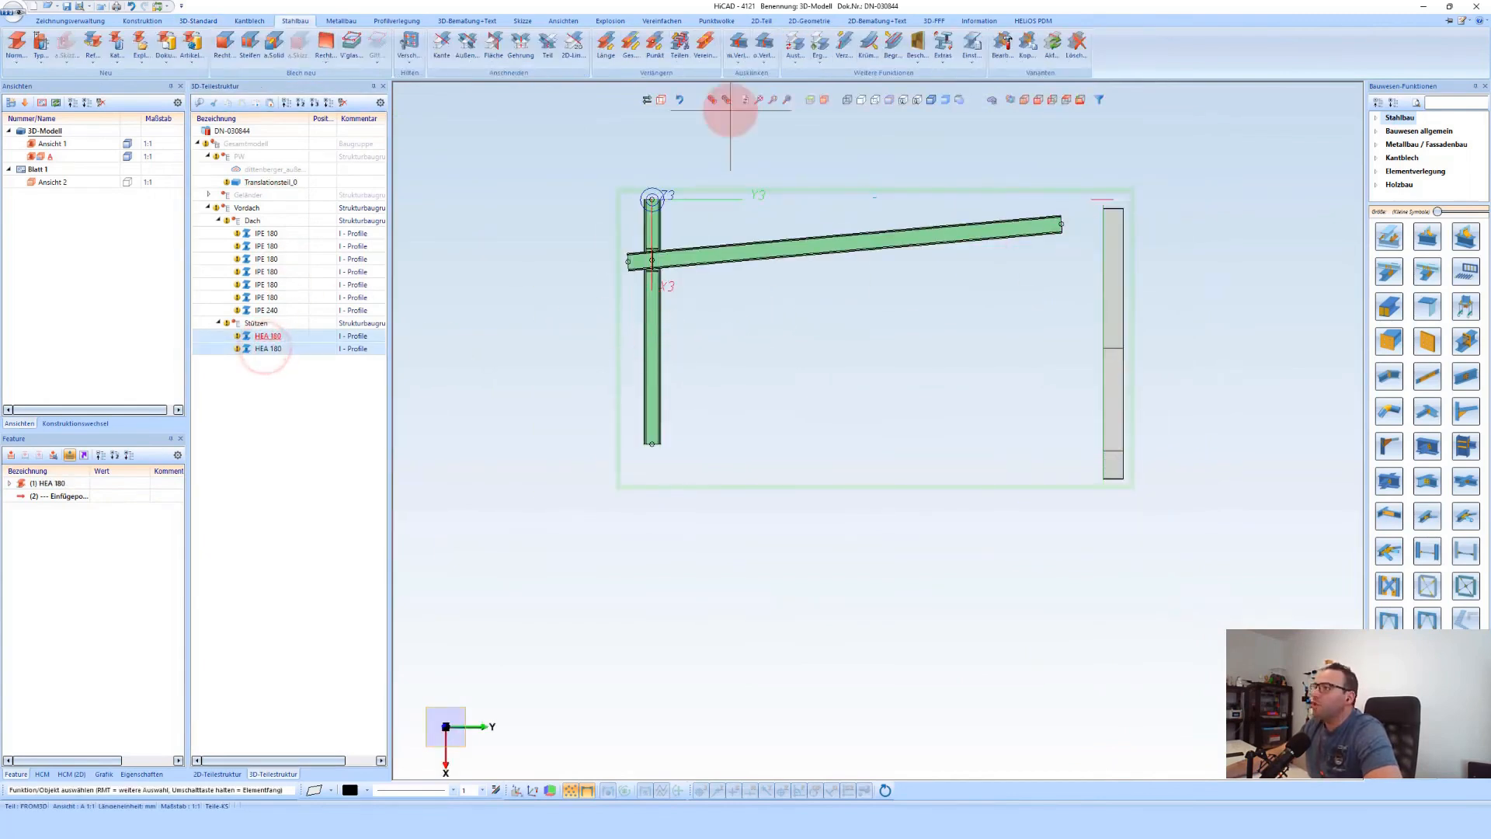
{"action": "left_click", "coordinate": [857, 105]}
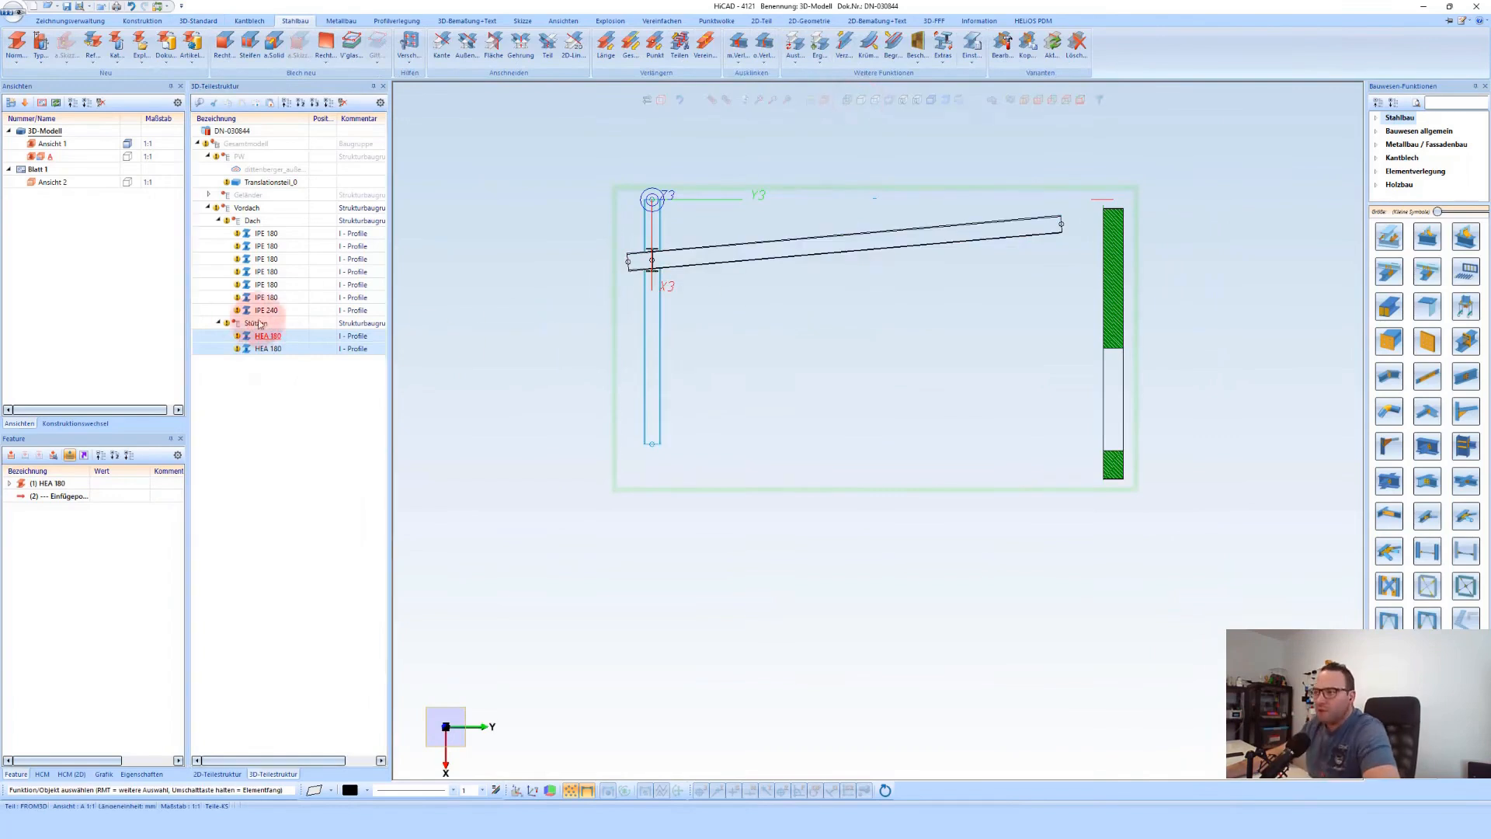
{"action": "right_click", "coordinate": [540, 419]}
{"action": "left_click", "coordinate": [547, 545]}
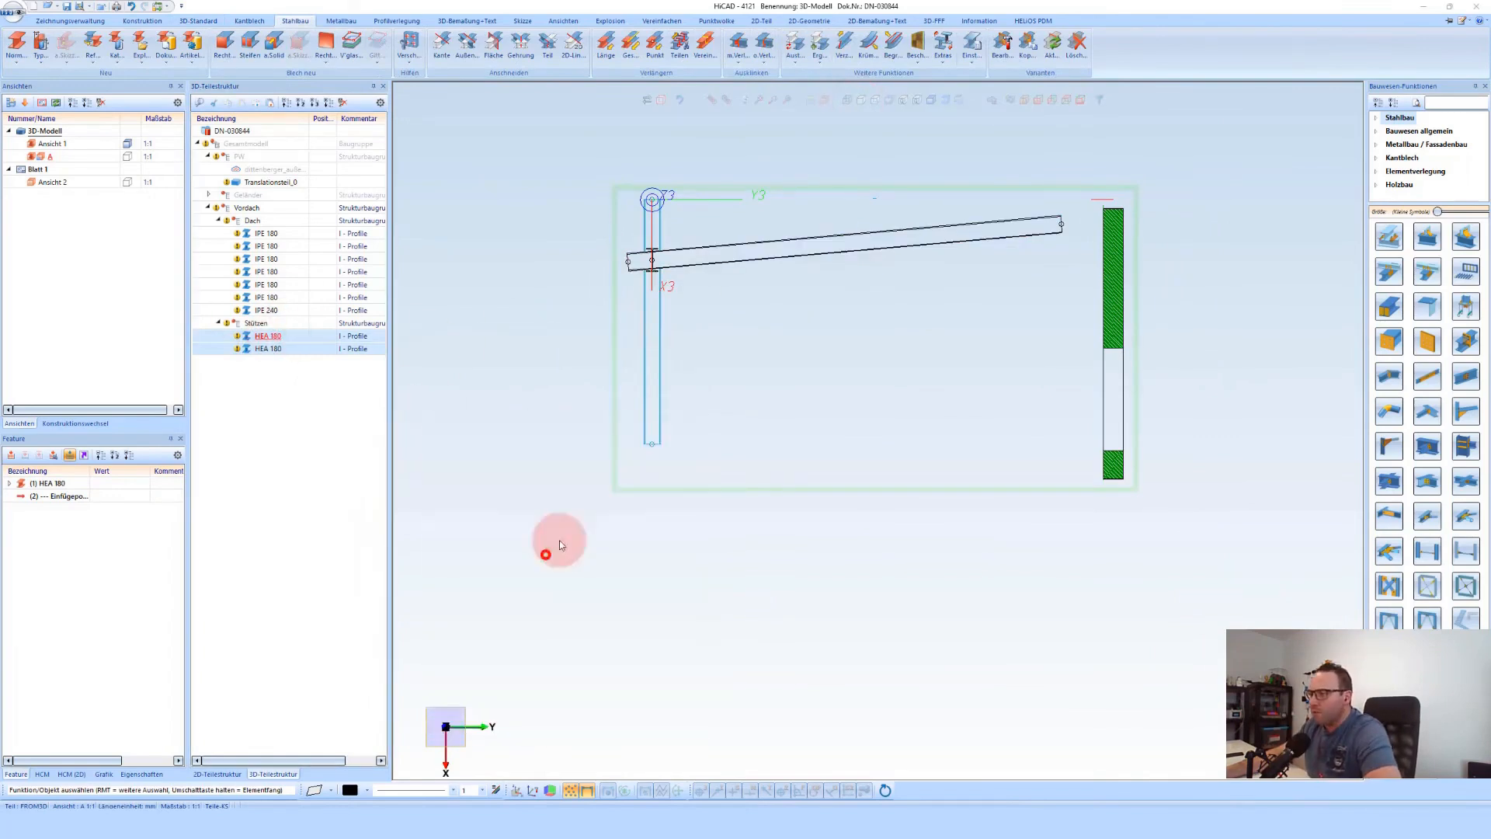
{"action": "left_click", "coordinate": [677, 397]}
{"action": "left_click", "coordinate": [1079, 291]}
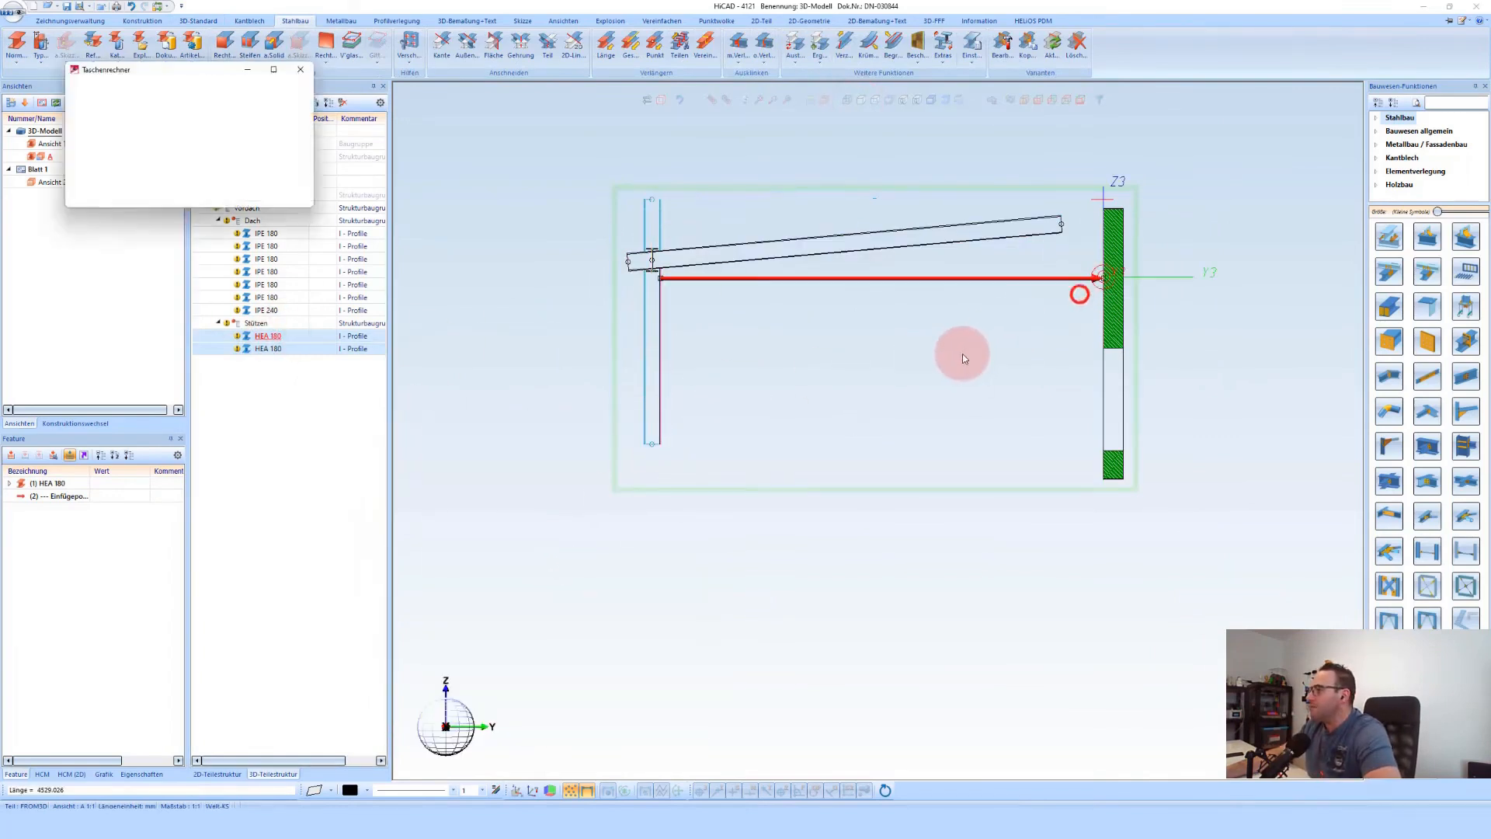
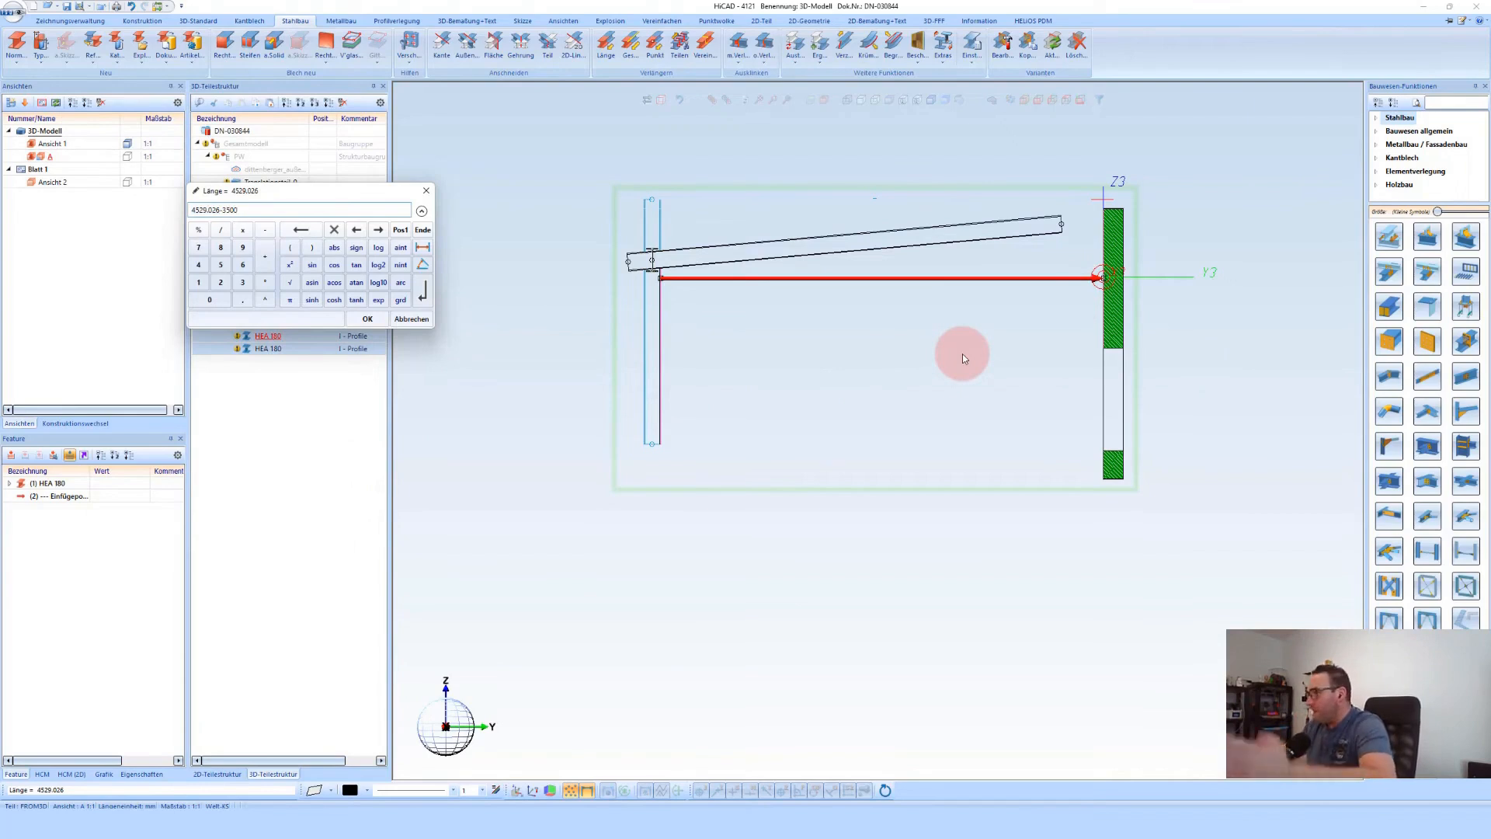
{"action": "type", "text": "-3500"}
{"action": "key", "text": "Return"}
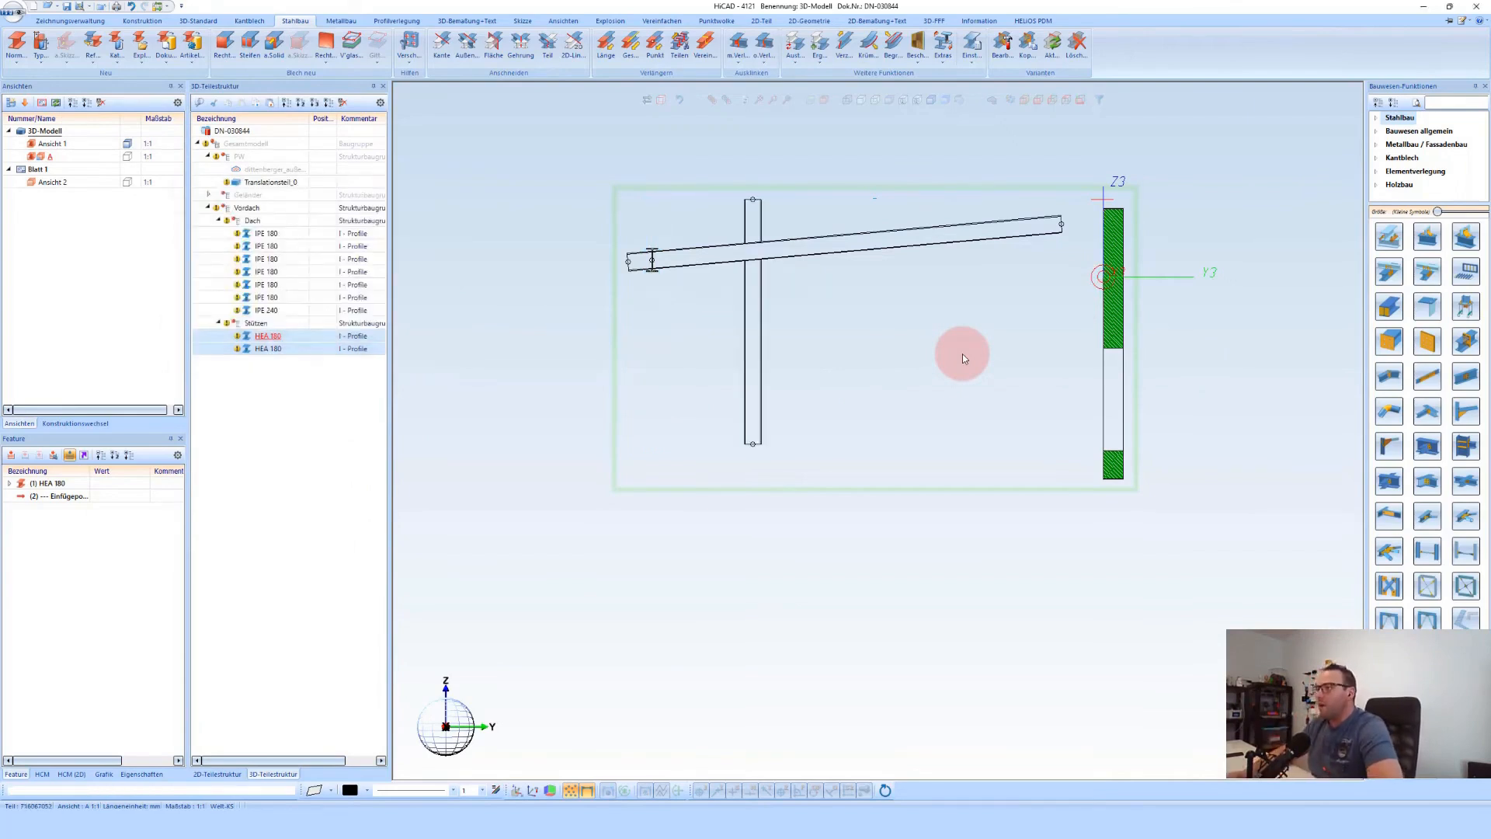
{"action": "left_click", "coordinate": [752, 285]}
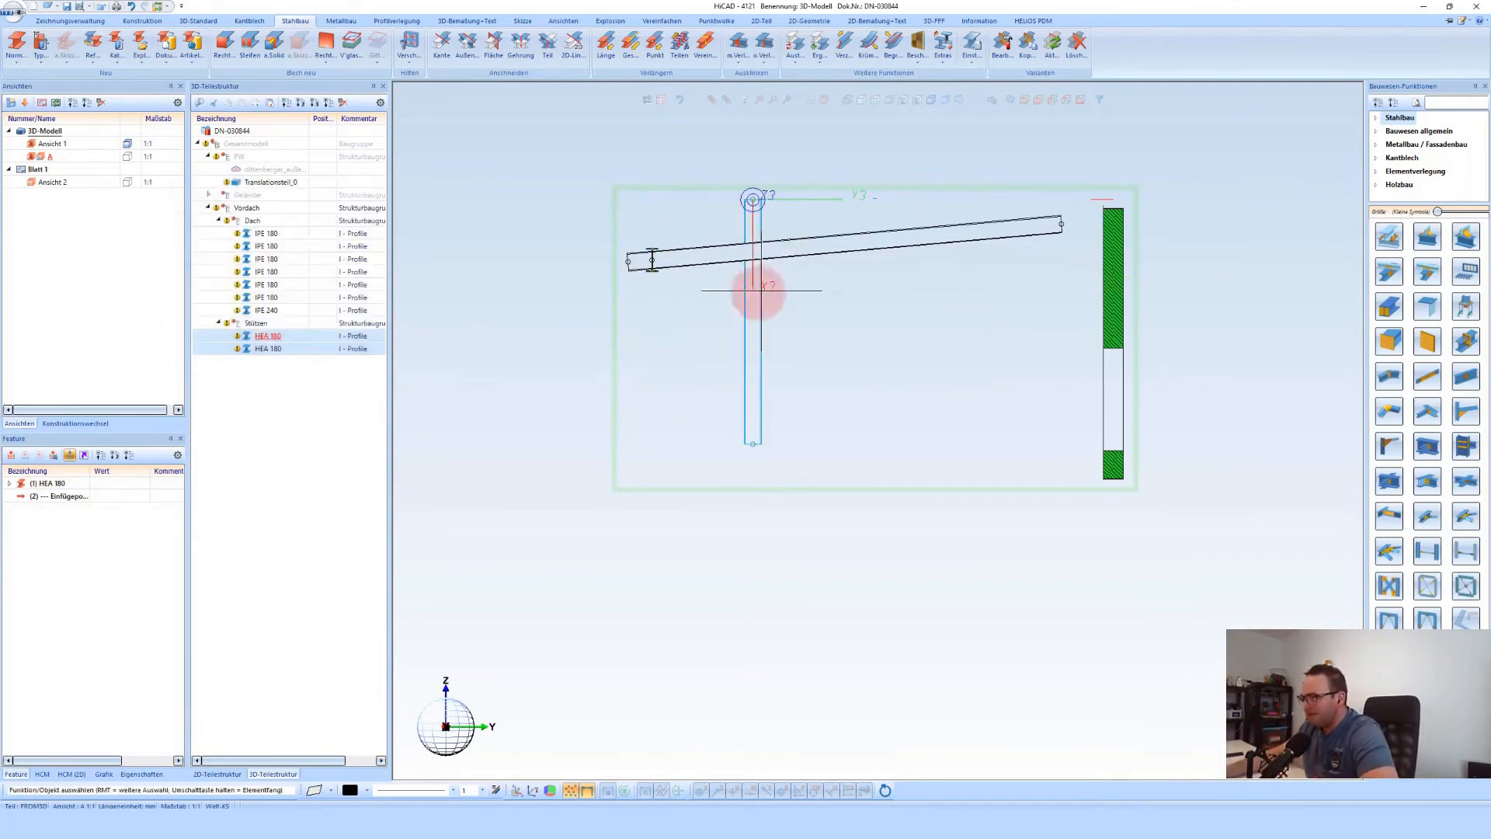
{"action": "left_click", "coordinate": [770, 161]}
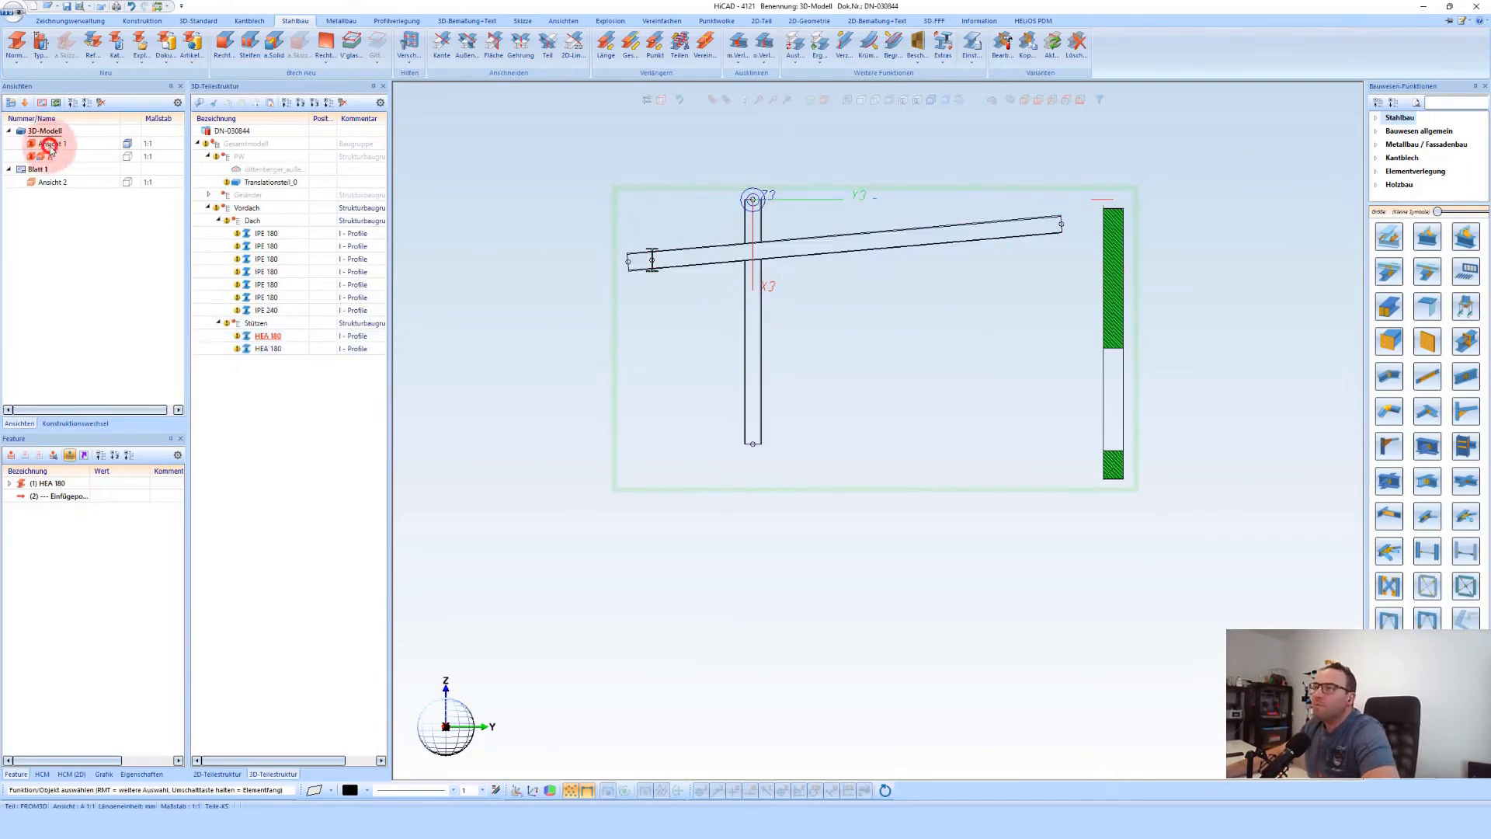
Activate the 3D view Ansicht 1 around the canopy's corner column and the end of the outer rafter
{"action": "double_click", "coordinate": [48, 146]}
{"action": "scroll", "coordinate": [532, 355], "scroll_direction": "up", "scroll_amount": 5}
{"action": "left_click", "coordinate": [532, 355]}
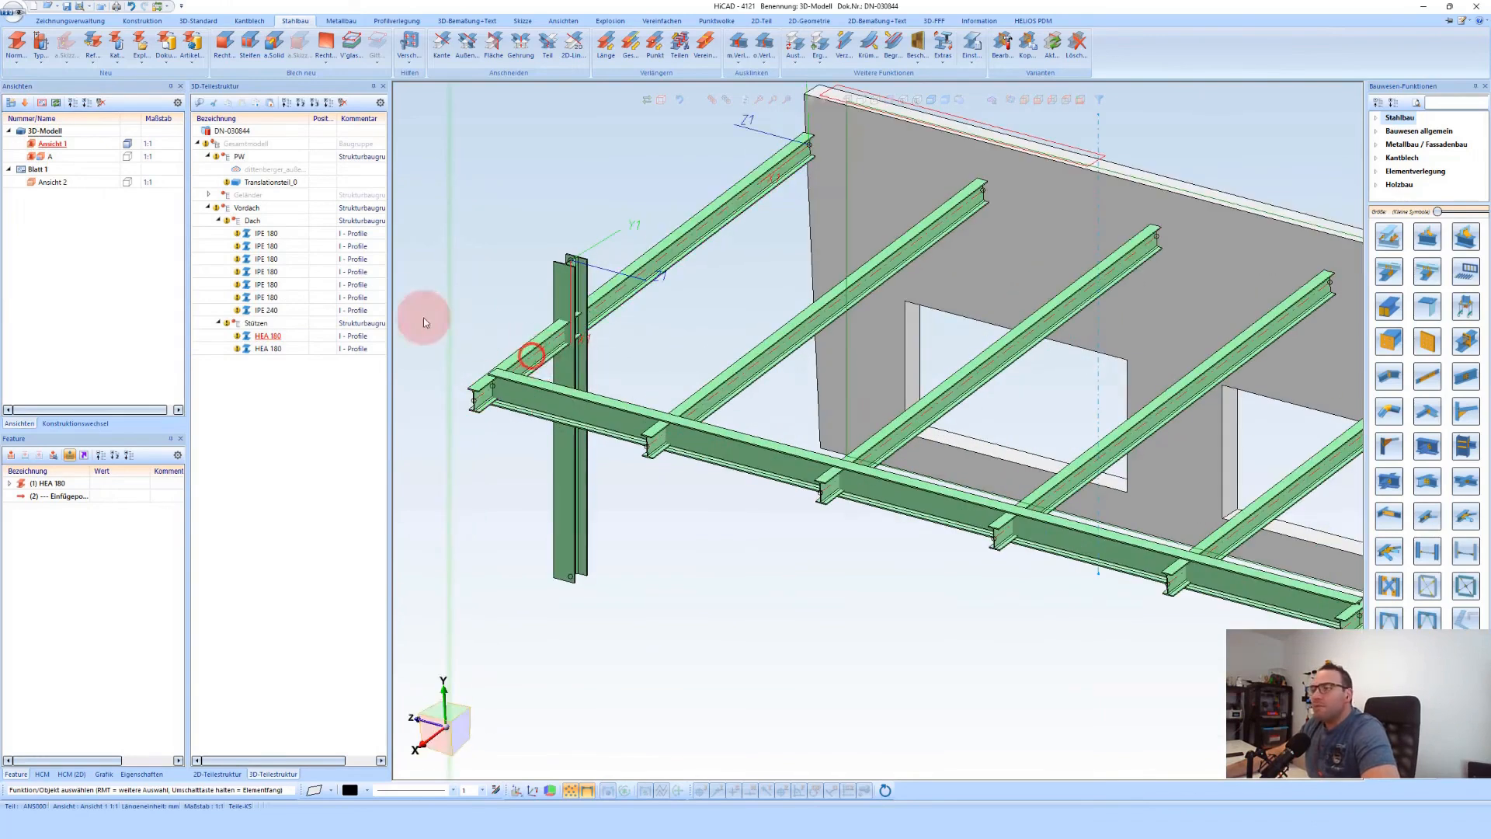
{"action": "left_click", "coordinate": [275, 298], "text": "shift"}
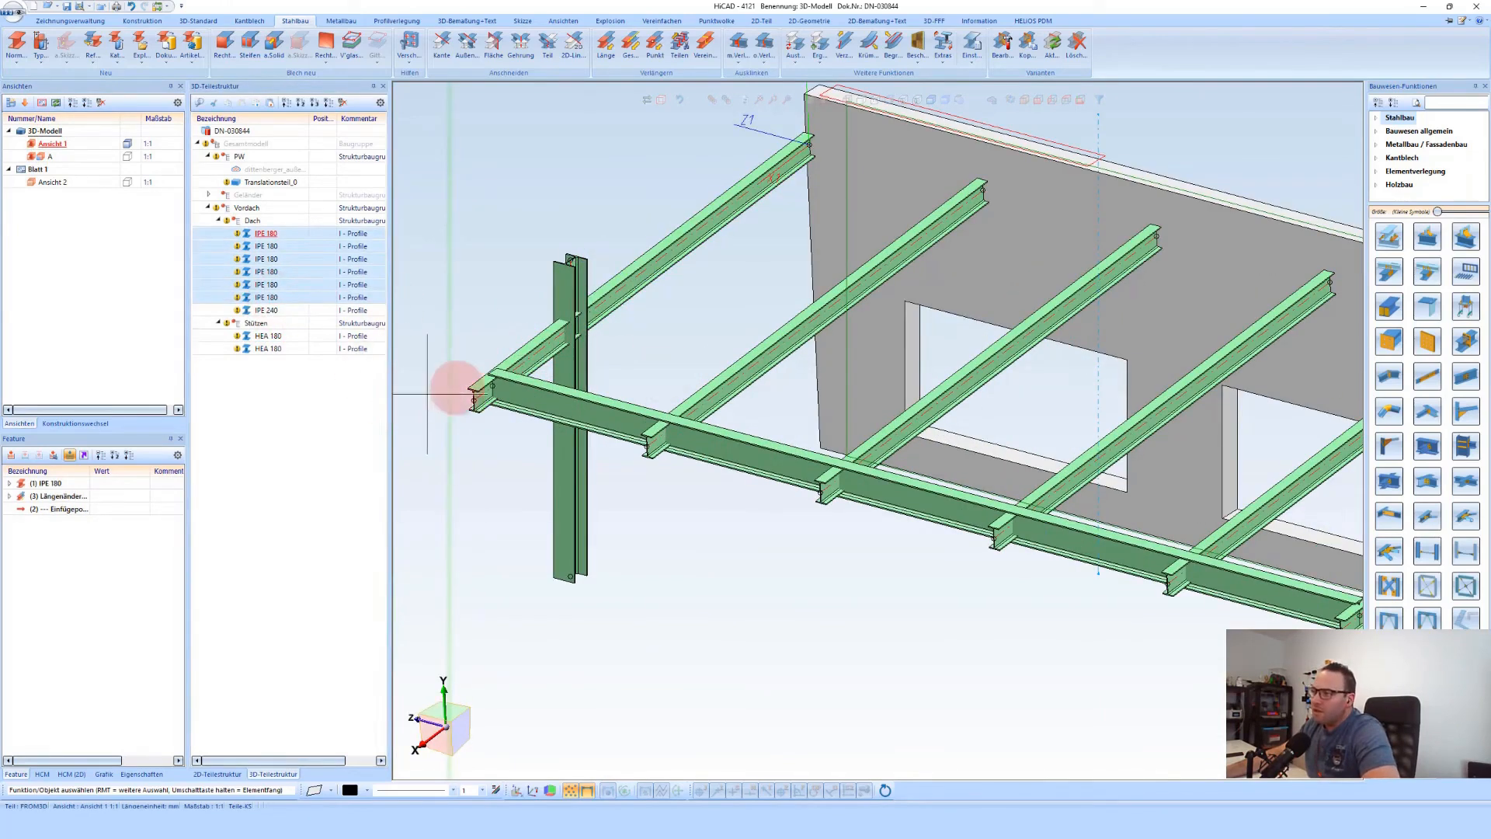
{"action": "right_click", "coordinate": [271, 270]}
{"action": "left_click", "coordinate": [526, 200]}
{"action": "left_click", "coordinate": [534, 348]}
{"action": "left_click", "coordinate": [294, 257]}
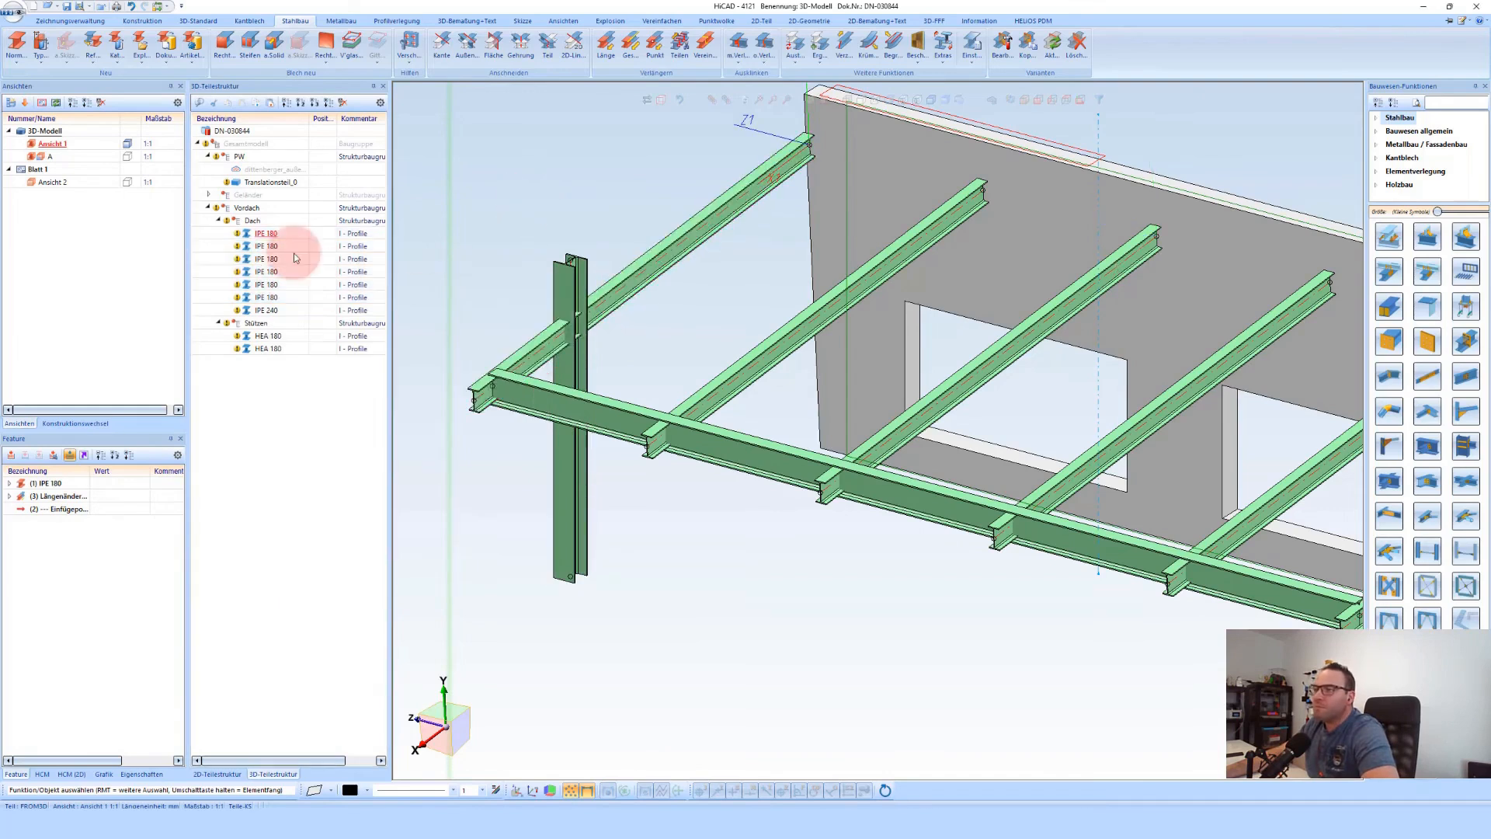
Trim the six IPE 180 rafters to the column with a negative gap so that they project about 500 mm beyond it
{"action": "left_click", "coordinate": [272, 299], "text": "shift"}
{"action": "right_click", "coordinate": [286, 299]}
{"action": "left_click", "coordinate": [485, 231]}
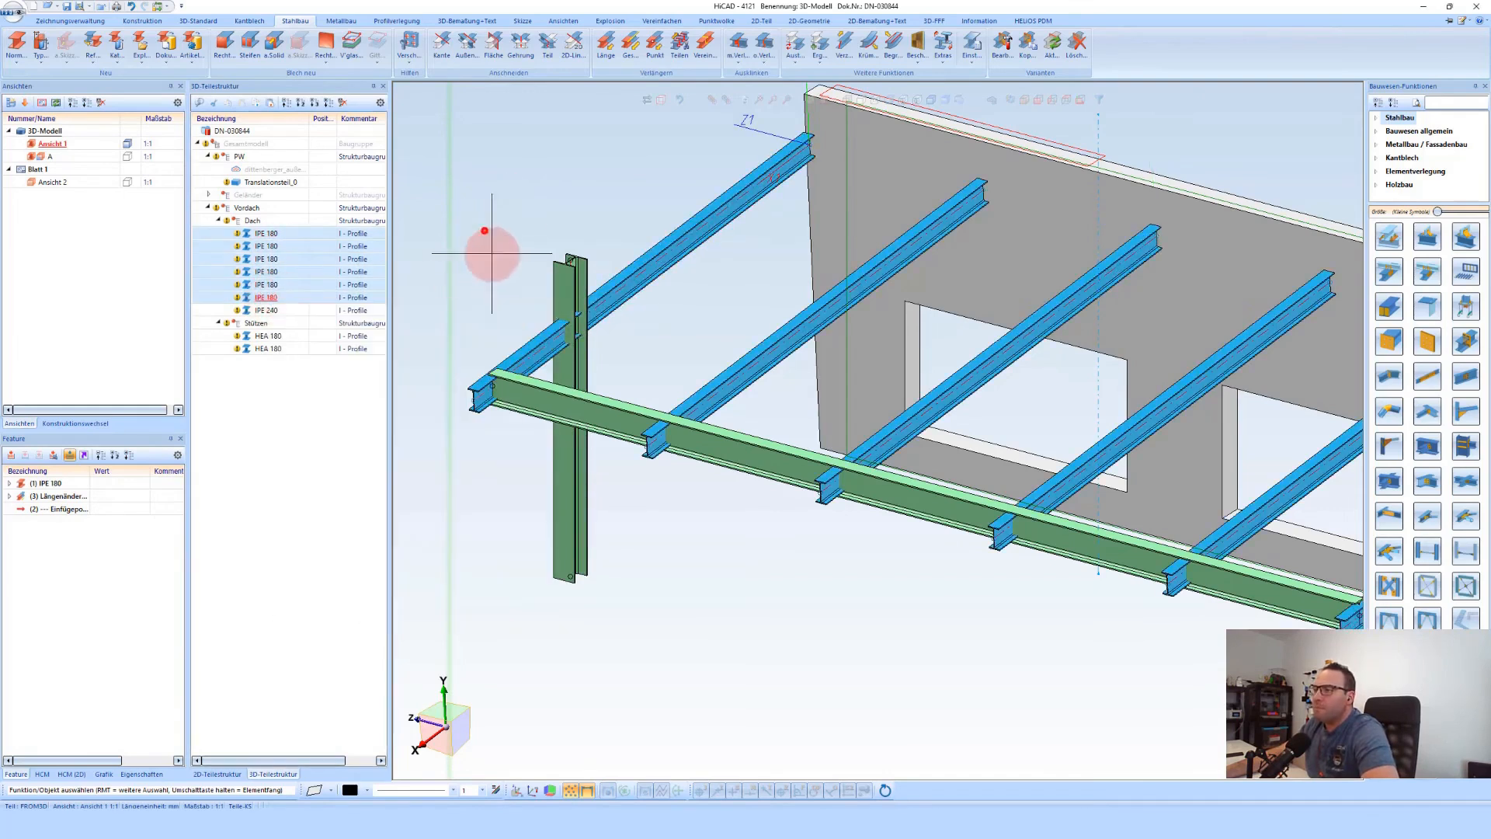
{"action": "right_click", "coordinate": [541, 341]}
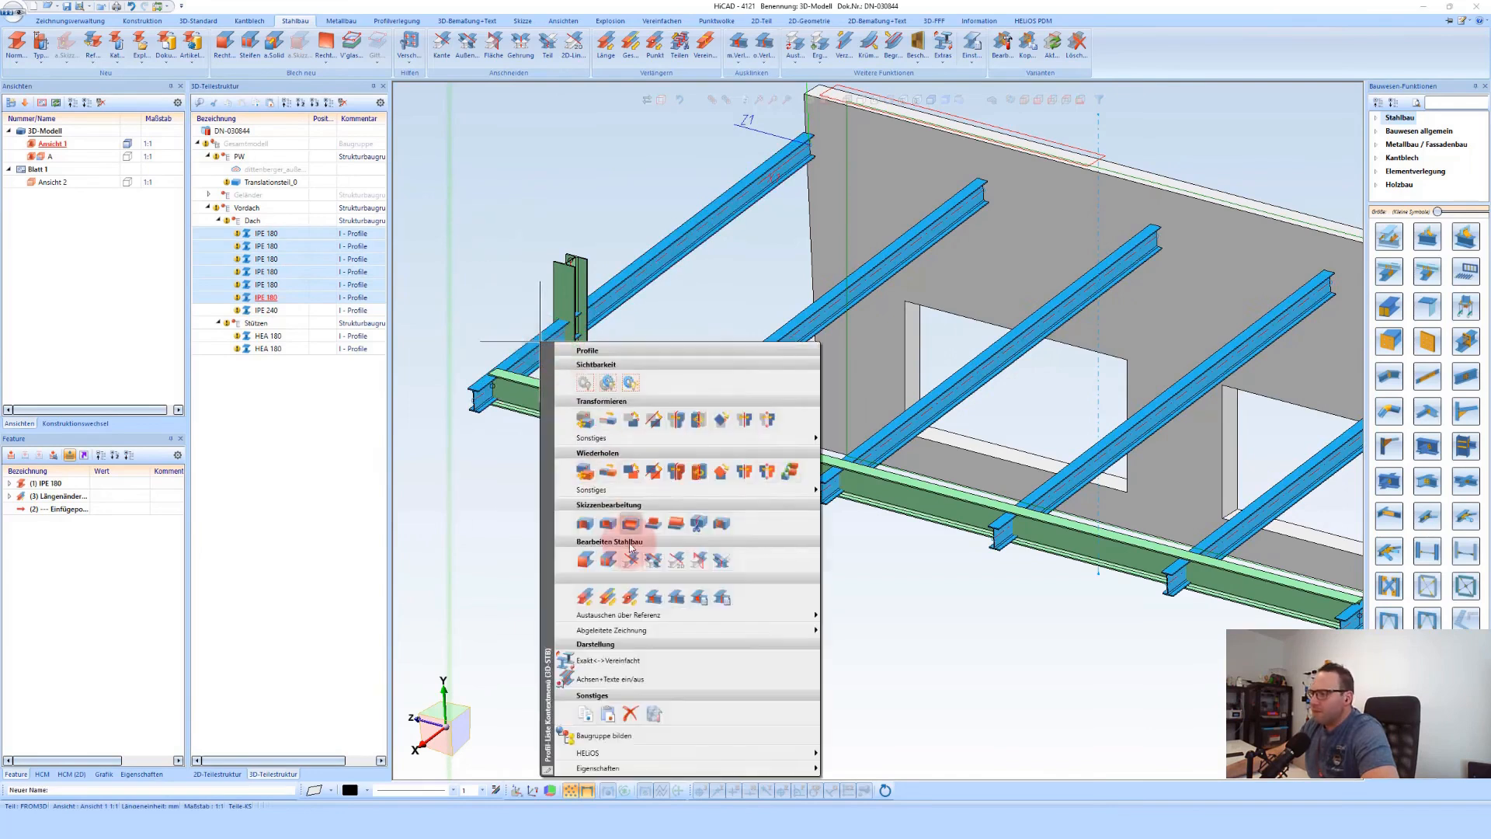
{"action": "left_click", "coordinate": [631, 566]}
{"action": "left_click", "coordinate": [70, 56]}
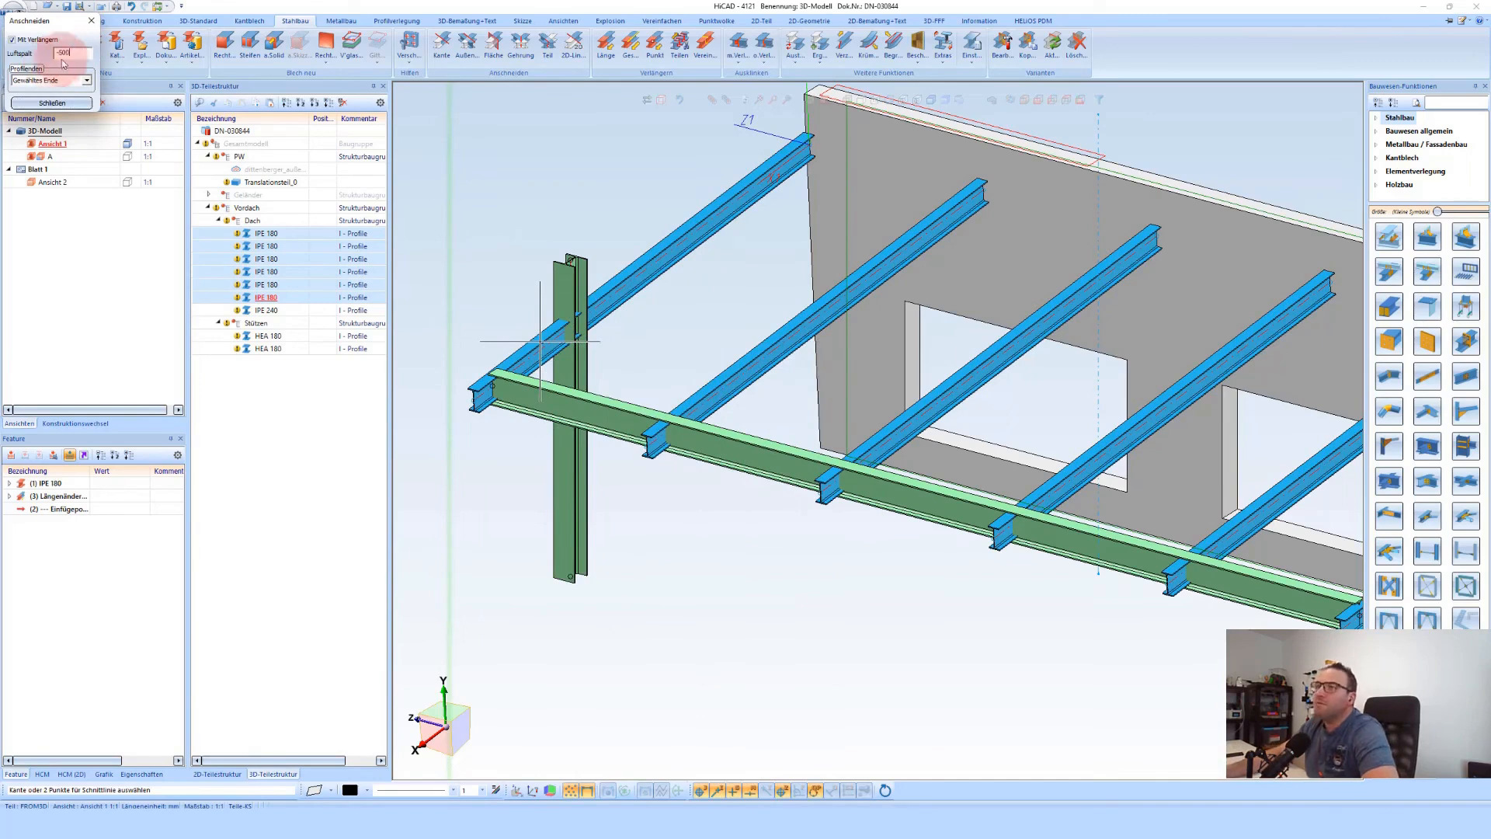
{"action": "scroll", "coordinate": [574, 292], "scroll_direction": "up", "scroll_amount": 2}
{"action": "left_click", "coordinate": [575, 292]}
{"action": "scroll", "coordinate": [636, 215], "scroll_direction": "down", "scroll_amount": 2}
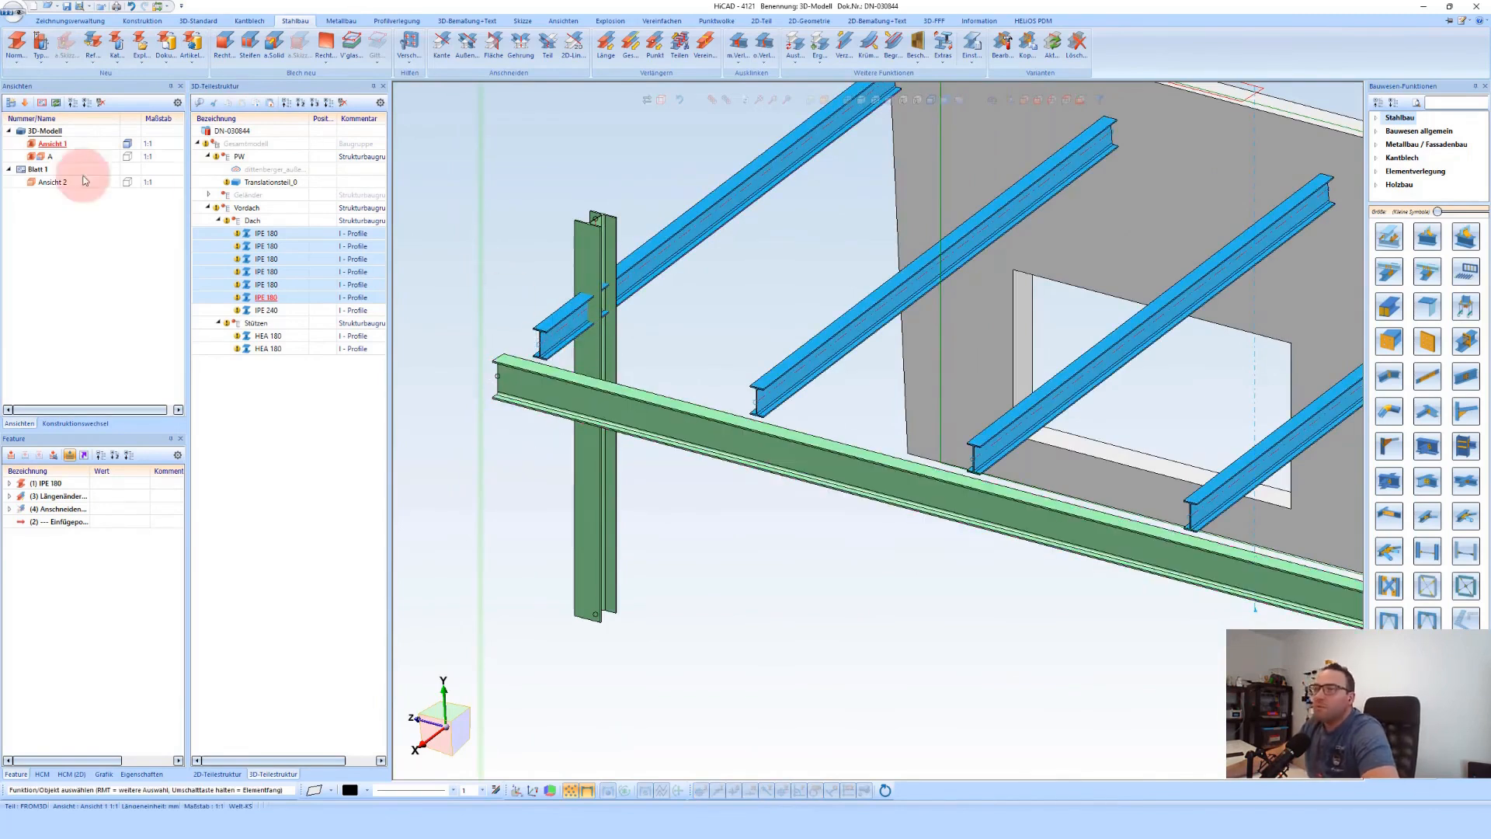
Activate section view A around the column and rafter end, with the profile axes displayed
{"action": "double_click", "coordinate": [48, 159]}
{"action": "scroll", "coordinate": [617, 240], "scroll_direction": "up", "scroll_amount": 2}
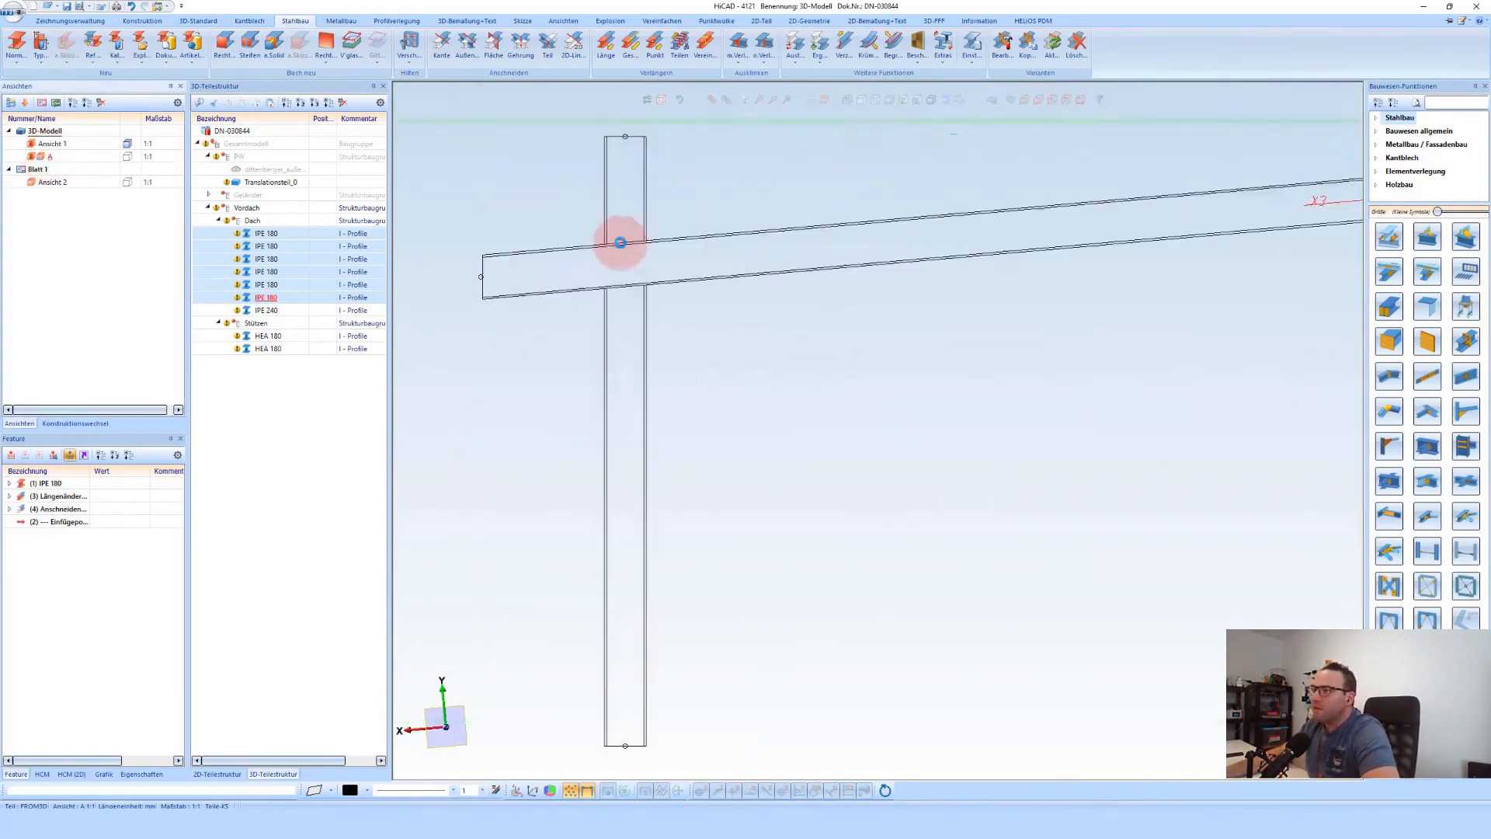
{"action": "middle_click_drag", "start_coordinate": [619, 243], "coordinate": [634, 259]}
{"action": "scroll", "coordinate": [633, 259], "scroll_direction": "down", "scroll_amount": 2}
{"action": "left_click", "coordinate": [852, 102]}
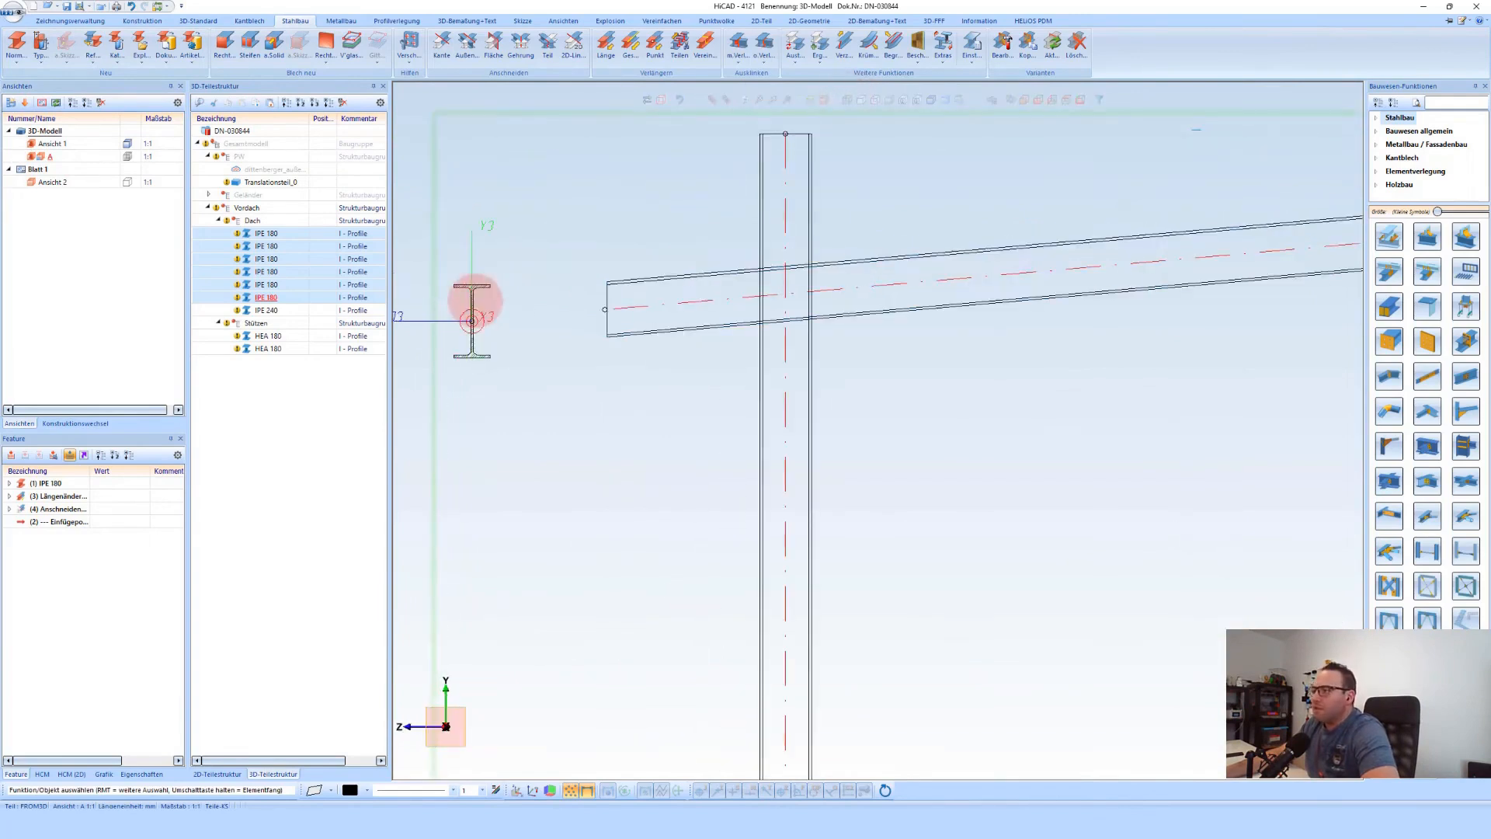
Move the IPE 240 beam horizontally from its centre point onto the axis of the HEA 180 column
{"action": "left_click", "coordinate": [475, 301]}
{"action": "right_click", "coordinate": [648, 364]}
{"action": "left_click", "coordinate": [759, 427]}
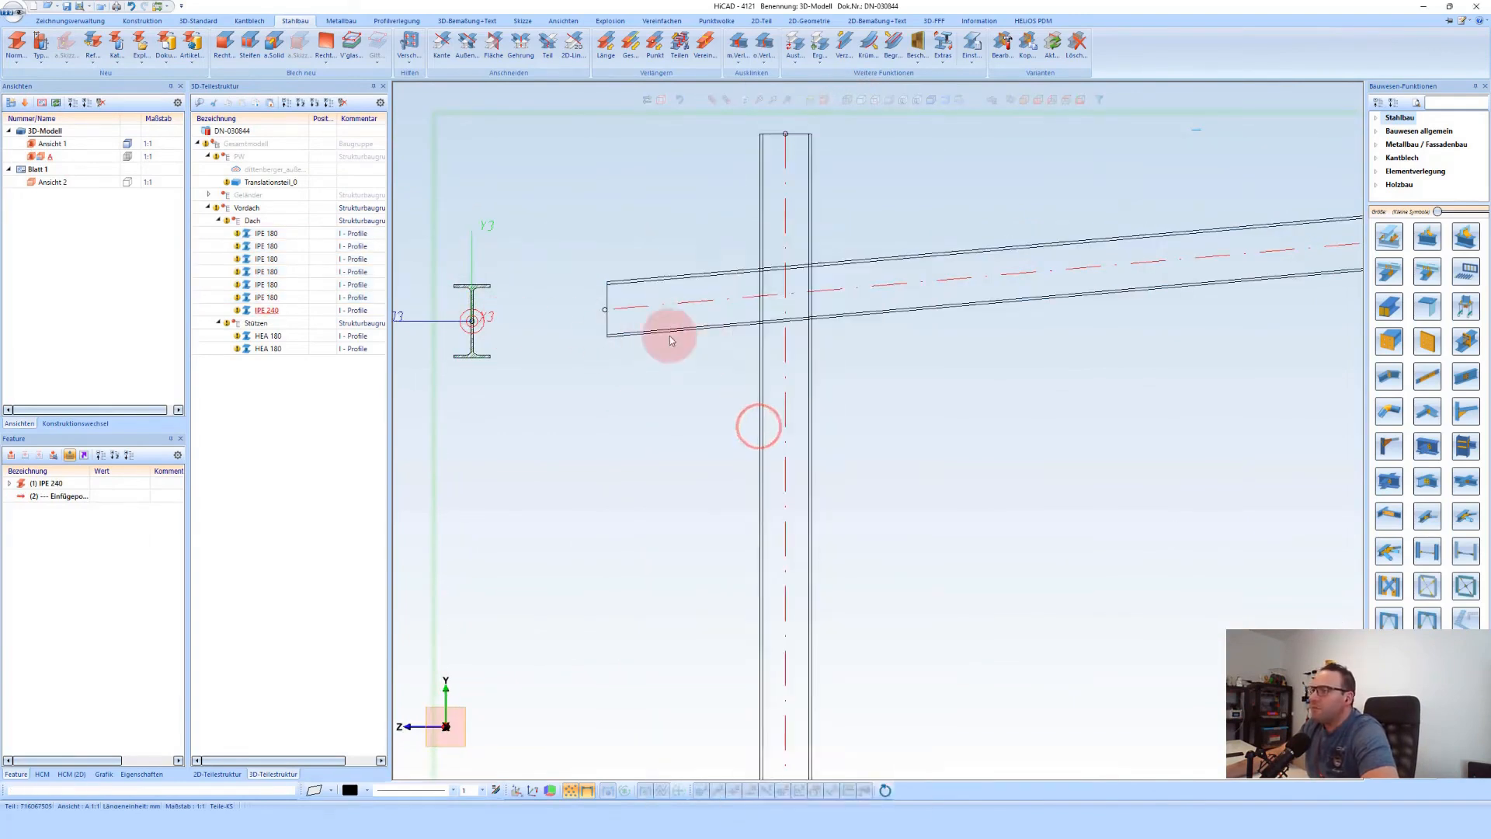
{"action": "scroll", "coordinate": [673, 340], "scroll_direction": "up", "scroll_amount": 1}
{"action": "scroll", "coordinate": [599, 296], "scroll_direction": "down", "scroll_amount": 1}
{"action": "right_click", "coordinate": [464, 276]}
{"action": "left_click", "coordinate": [442, 265]}
{"action": "scroll", "coordinate": [440, 278], "scroll_direction": "up", "scroll_amount": 1}
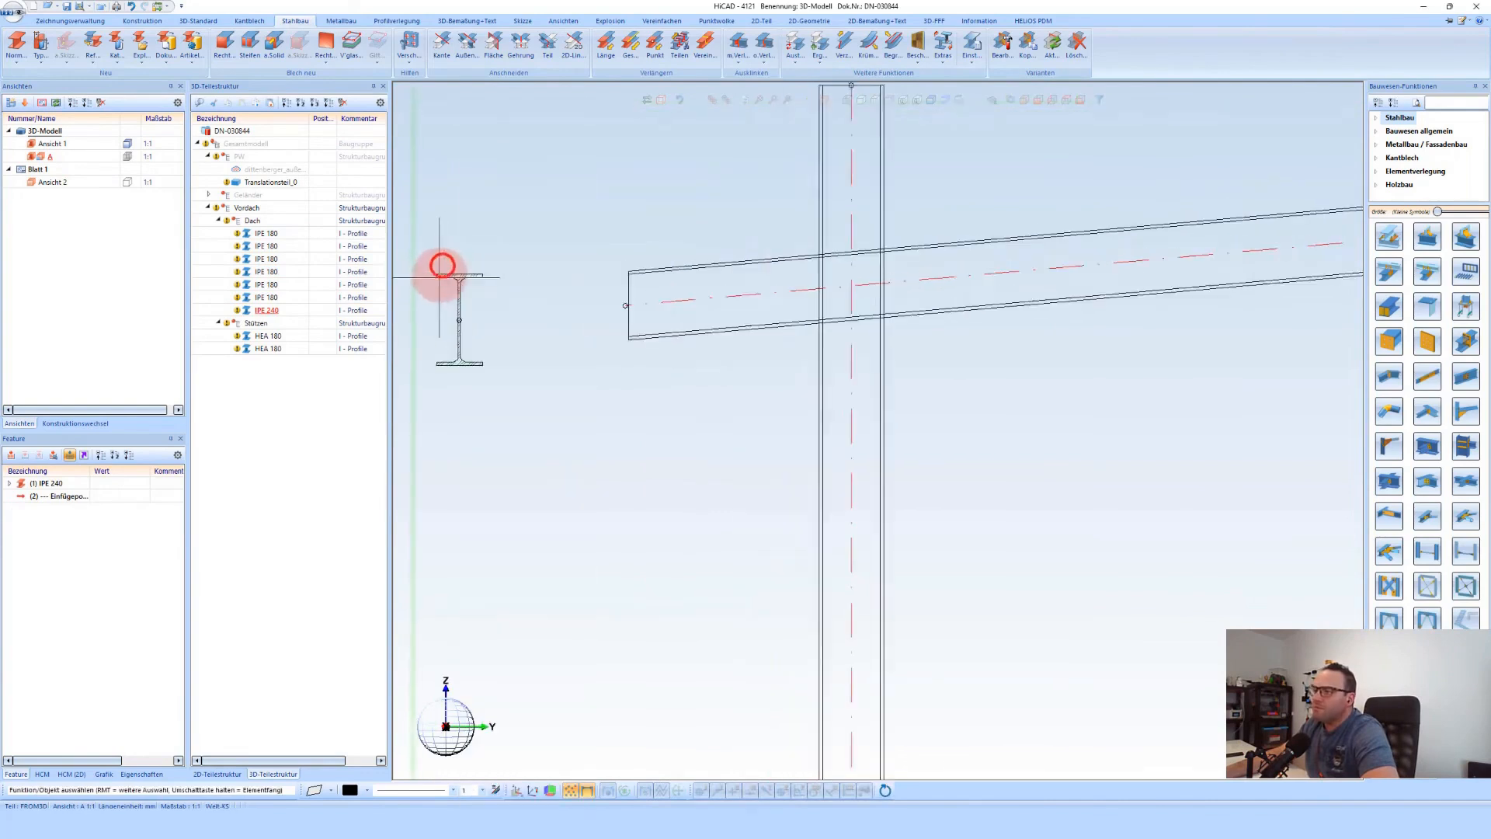
{"action": "scroll", "coordinate": [440, 277], "scroll_direction": "up", "scroll_amount": 1}
{"action": "right_click", "coordinate": [454, 274]}
{"action": "left_click", "coordinate": [675, 425]}
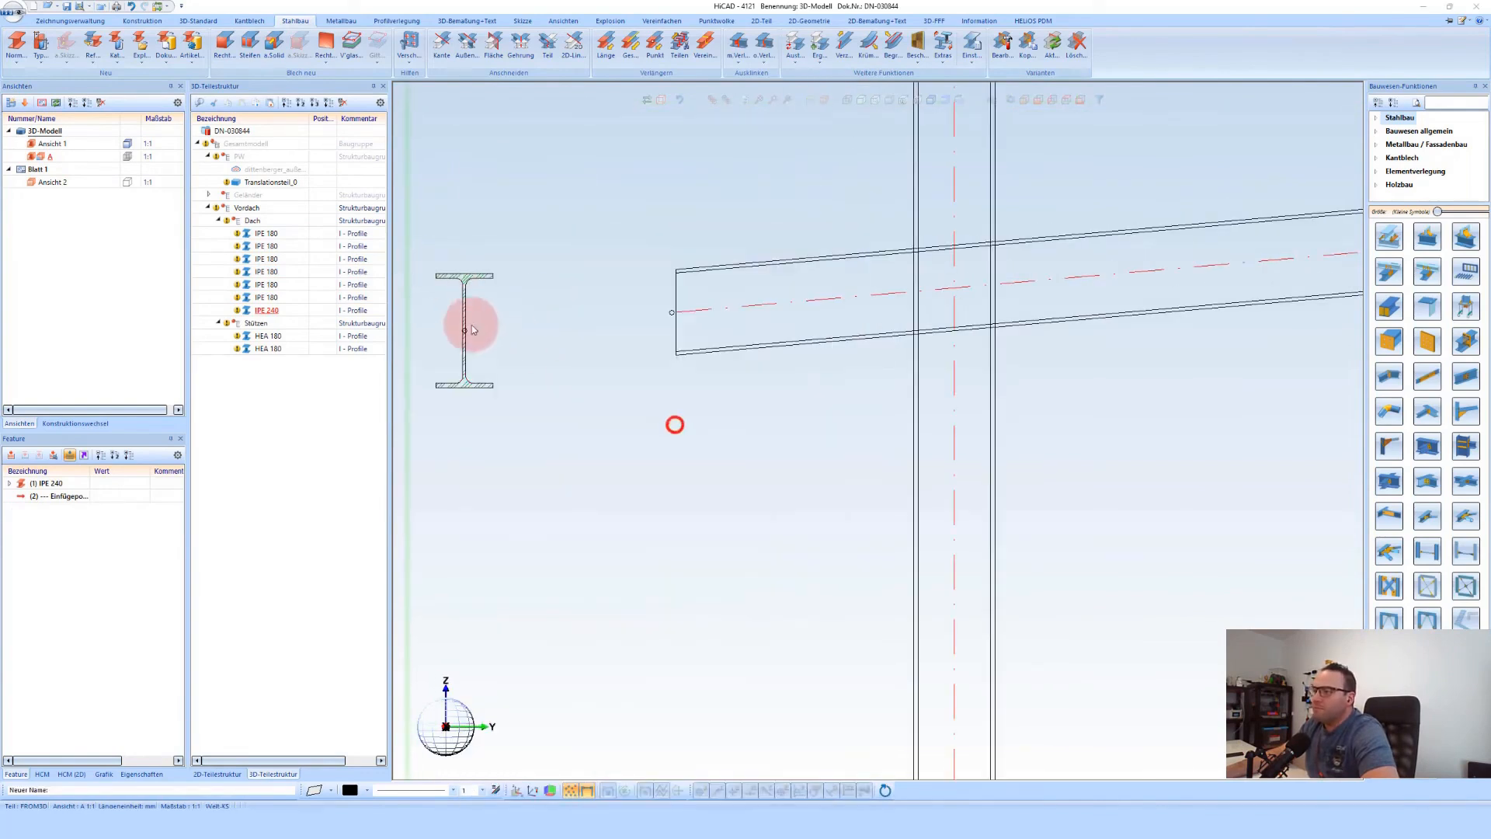
{"action": "left_click", "coordinate": [465, 333]}
{"action": "left_click", "coordinate": [944, 426]}
{"action": "key", "text": "Return"}
Construct a vertical guide line through the outer tip of the IPE 240 beam's upper flange
{"action": "scroll", "coordinate": [1022, 281], "scroll_direction": "up", "scroll_amount": 3}
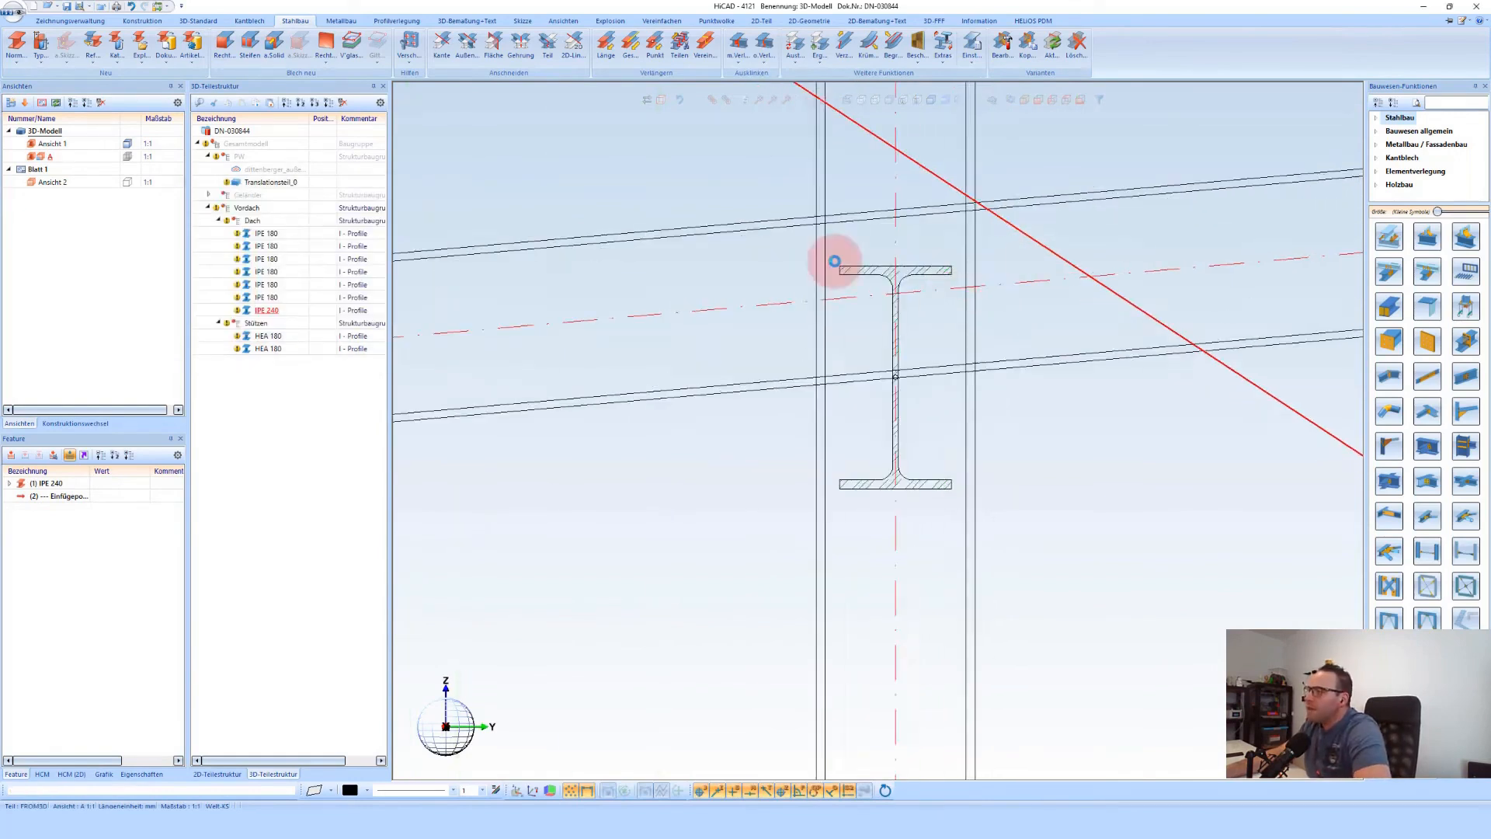
{"action": "scroll", "coordinate": [844, 257], "scroll_direction": "up", "scroll_amount": 1}
{"action": "right_click", "coordinate": [842, 274]}
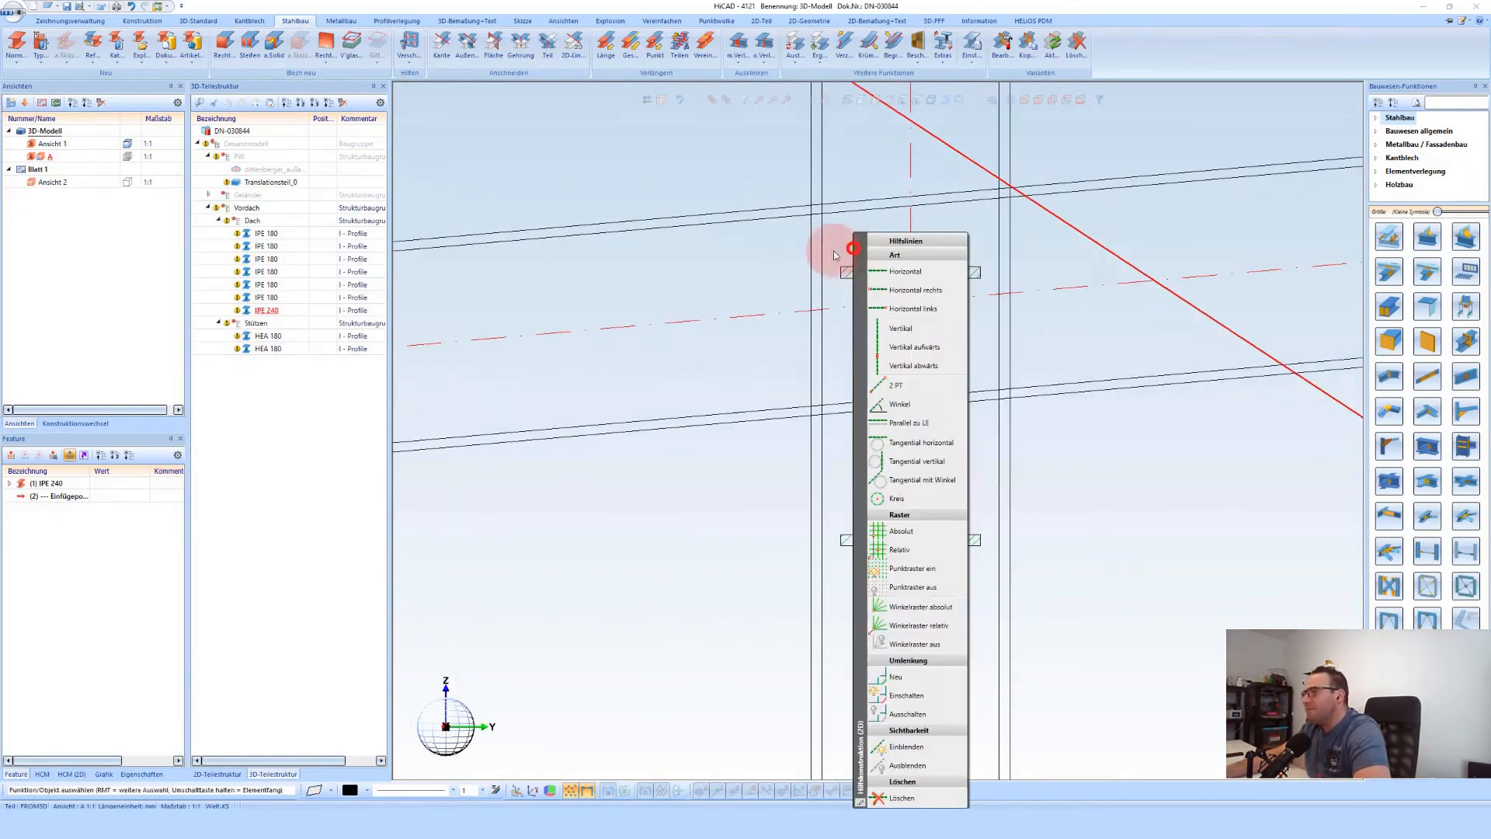
{"action": "left_click", "coordinate": [839, 244]}
{"action": "right_click", "coordinate": [847, 250]}
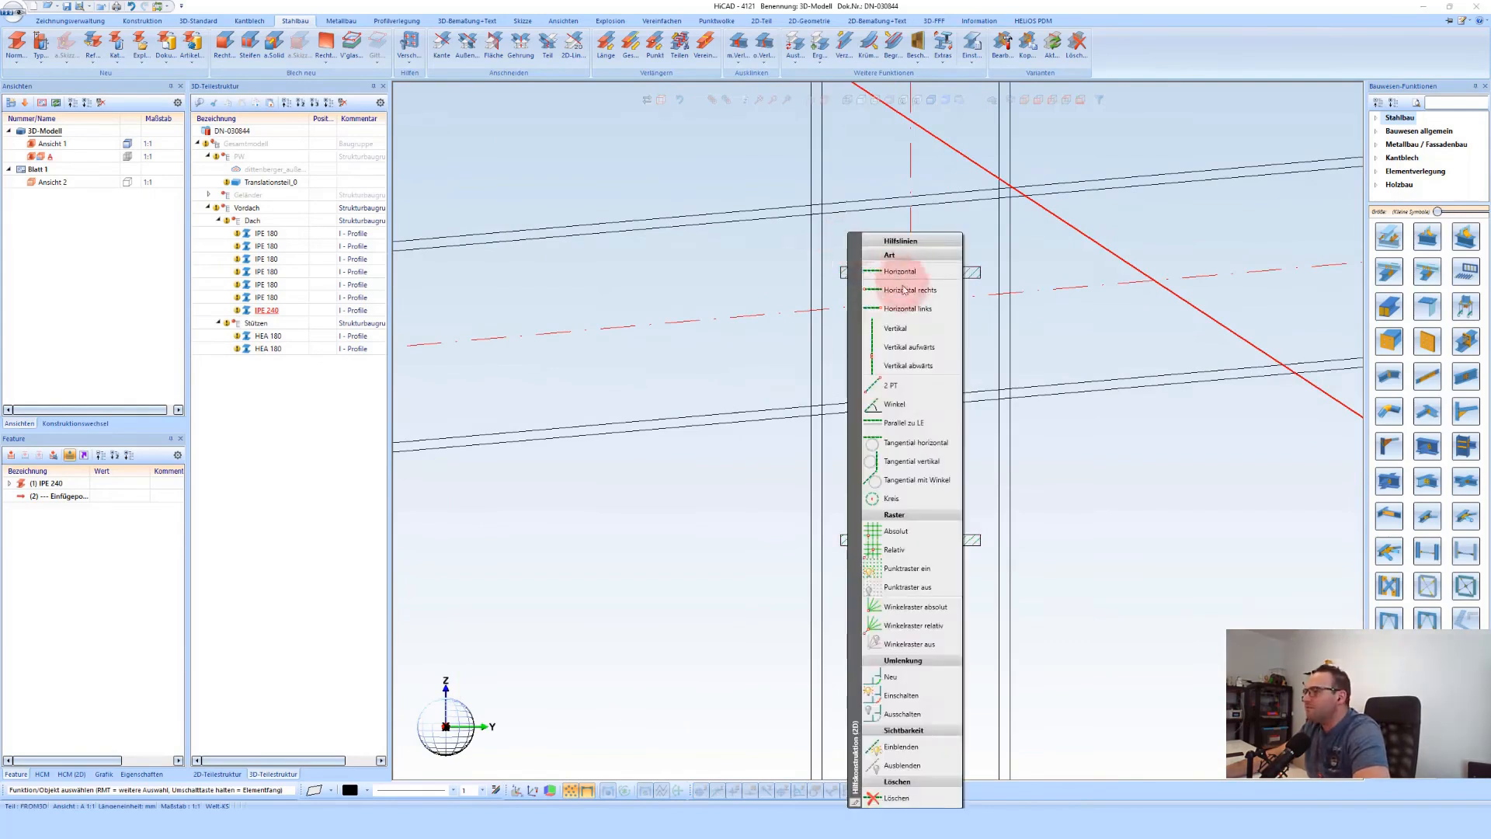
{"action": "left_click", "coordinate": [889, 324]}
{"action": "left_click", "coordinate": [852, 332]}
{"action": "left_click", "coordinate": [863, 266]}
{"action": "left_click", "coordinate": [867, 266]}
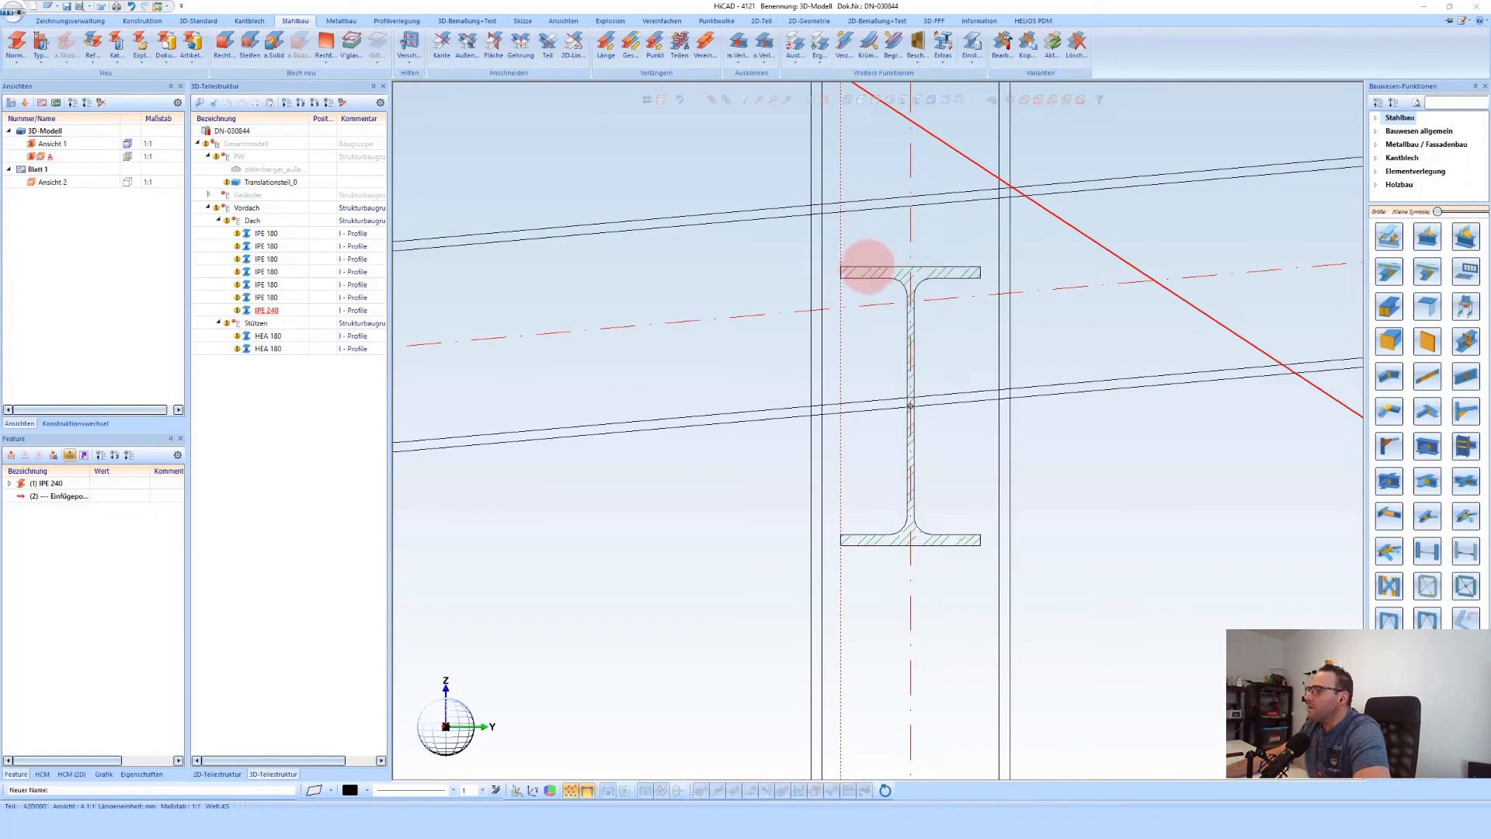
Move the IPE 240 beam down by 125.565 mm, from its upper flange corner to where the guide line meets the rafter's underside
{"action": "right_click", "coordinate": [881, 272]}
{"action": "left_click", "coordinate": [979, 424]}
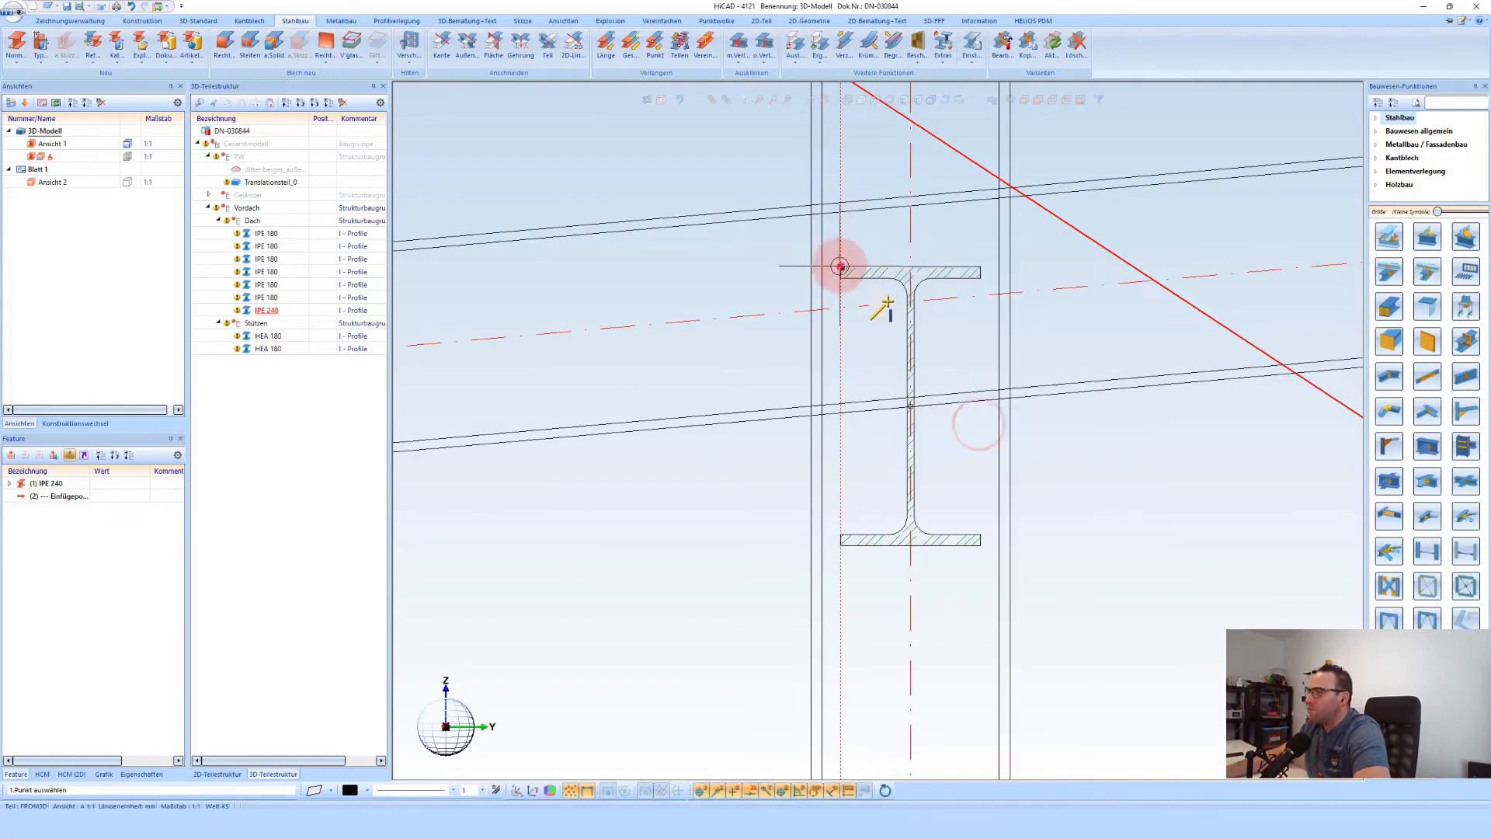
{"action": "left_click", "coordinate": [840, 266]}
{"action": "left_click", "coordinate": [840, 412]}
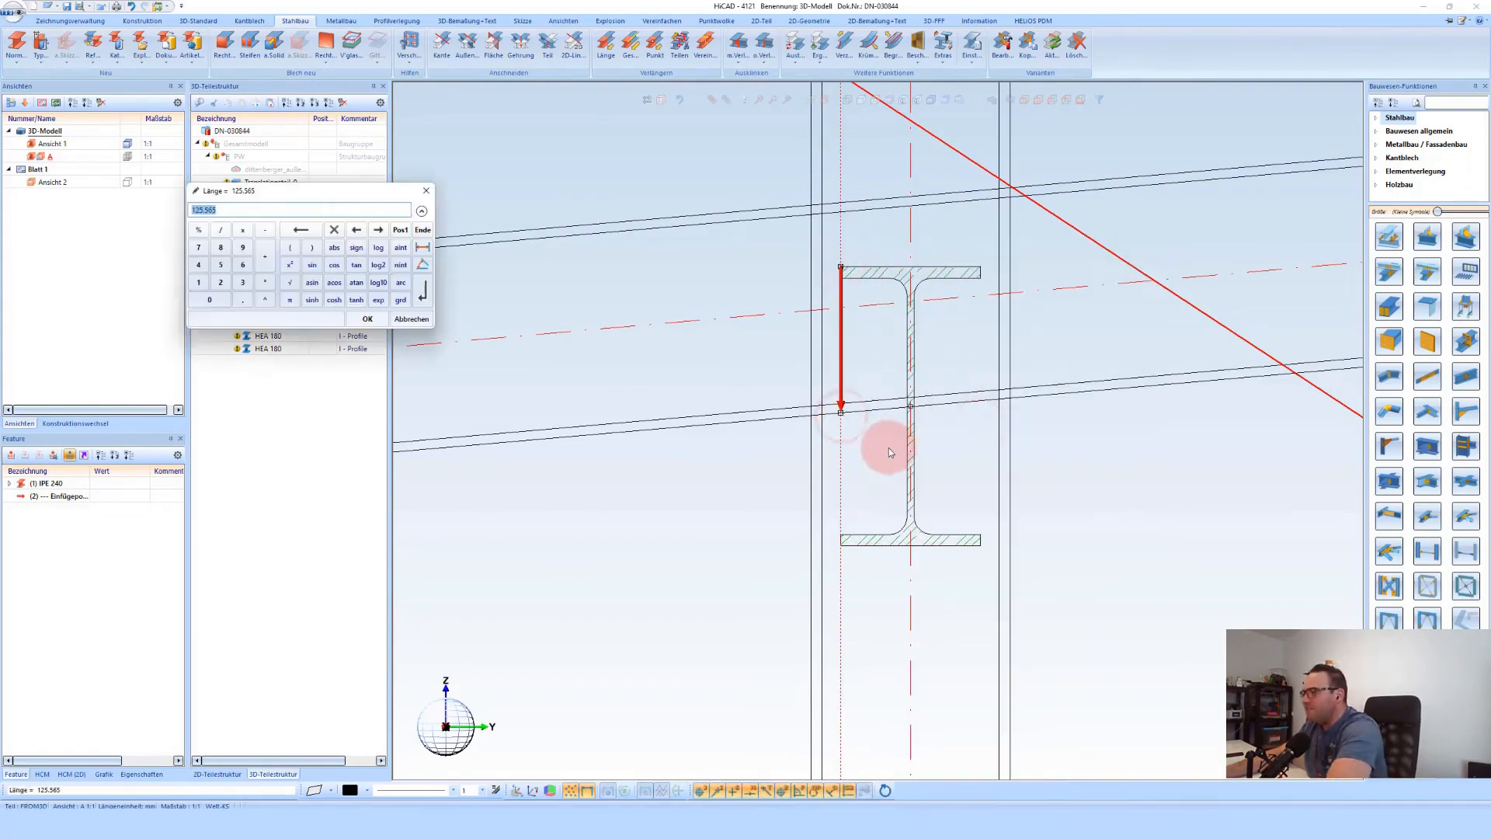
{"action": "key", "text": "Return"}
Check the moved IPE 240 beam and the rafter's wall end in the section, and reactivate the 3D view Ansicht 1
{"action": "middle_click_drag", "start_coordinate": [855, 353], "coordinate": [770, 362]}
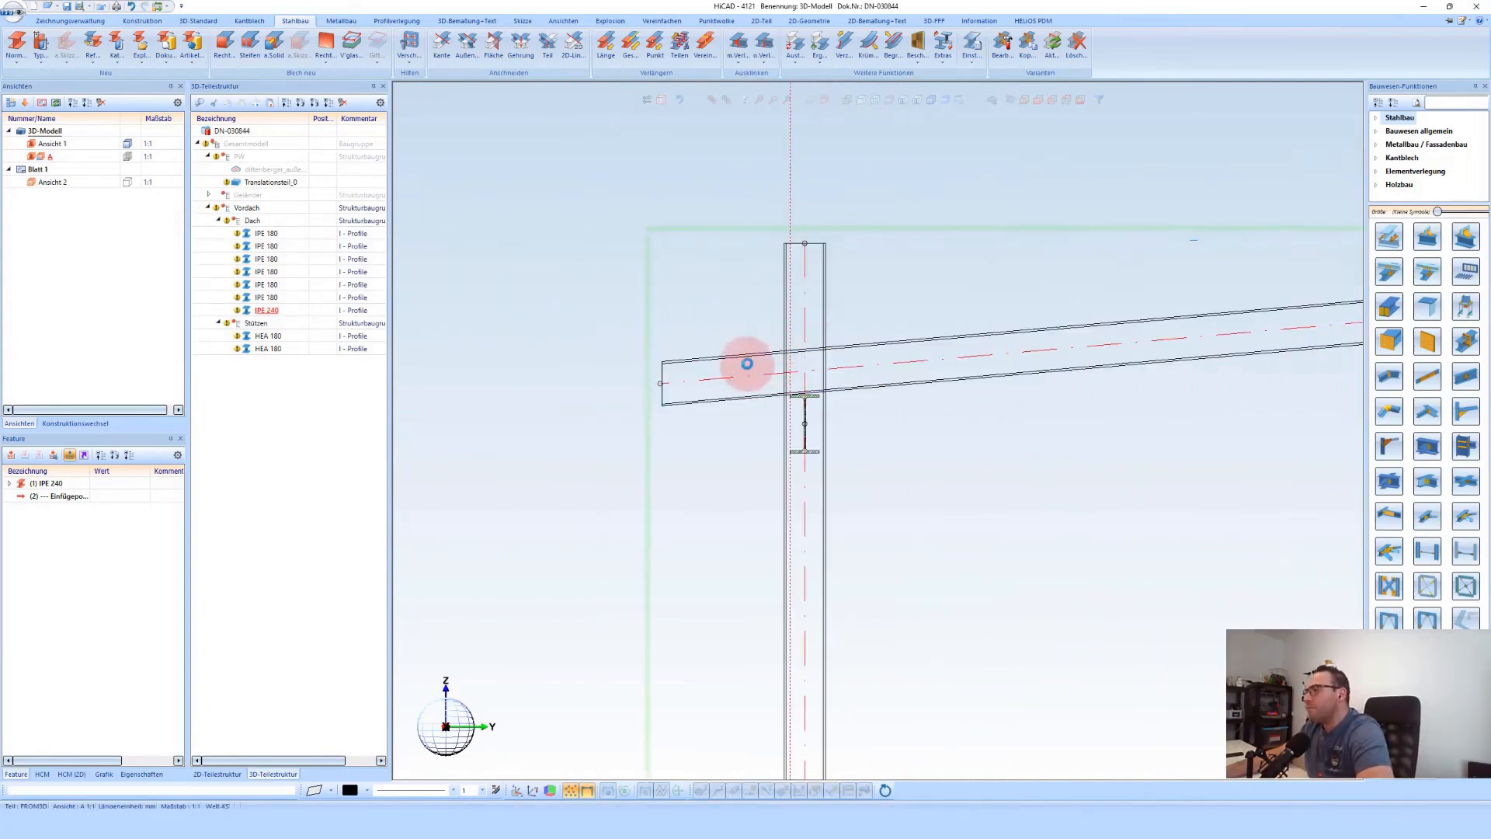
{"action": "scroll", "coordinate": [793, 303], "scroll_direction": "down", "scroll_amount": 4}
{"action": "scroll", "coordinate": [1192, 273], "scroll_direction": "up", "scroll_amount": 3}
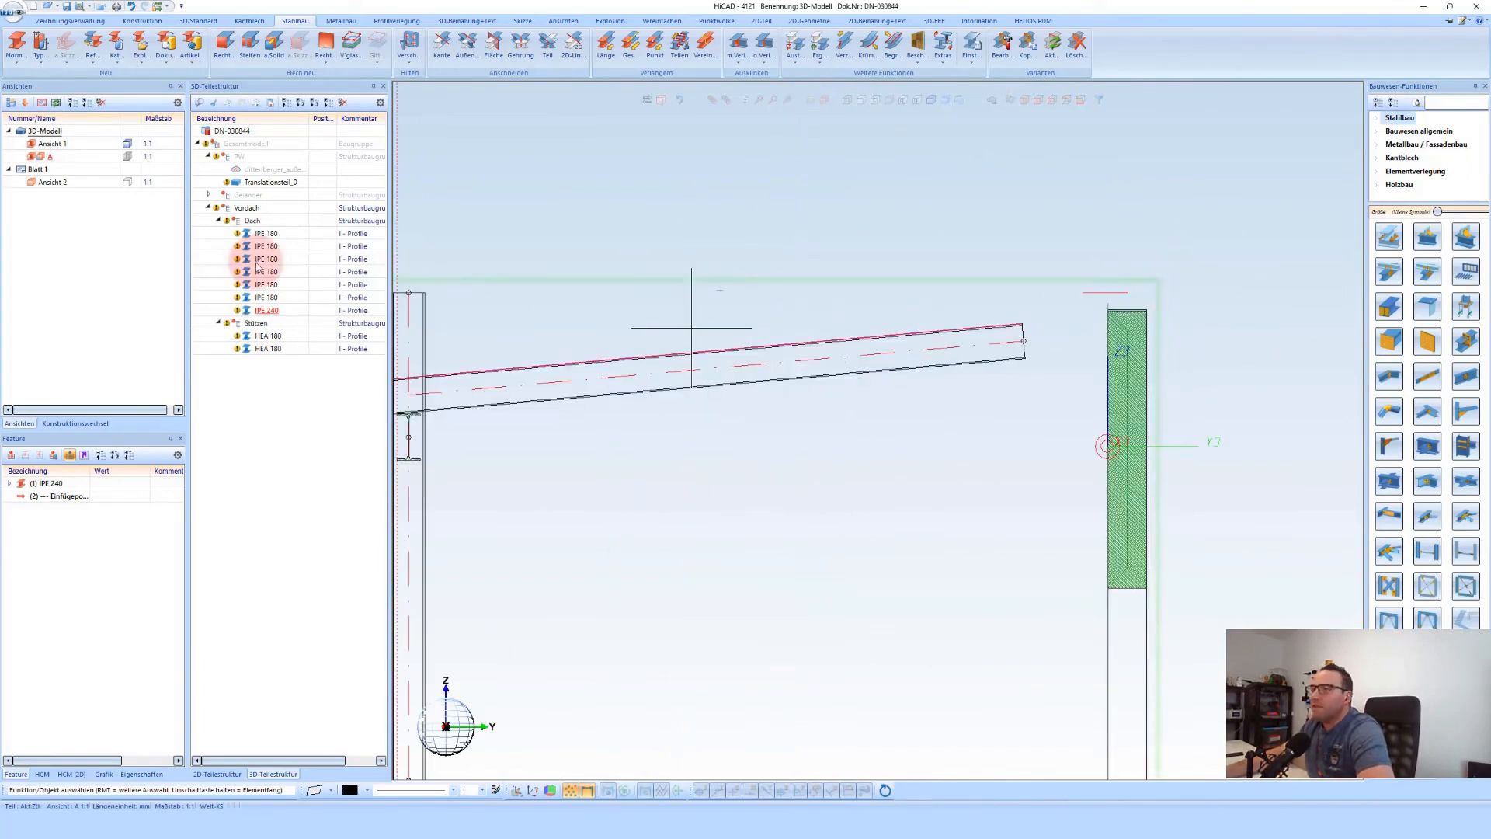
{"action": "left_click", "coordinate": [56, 144]}
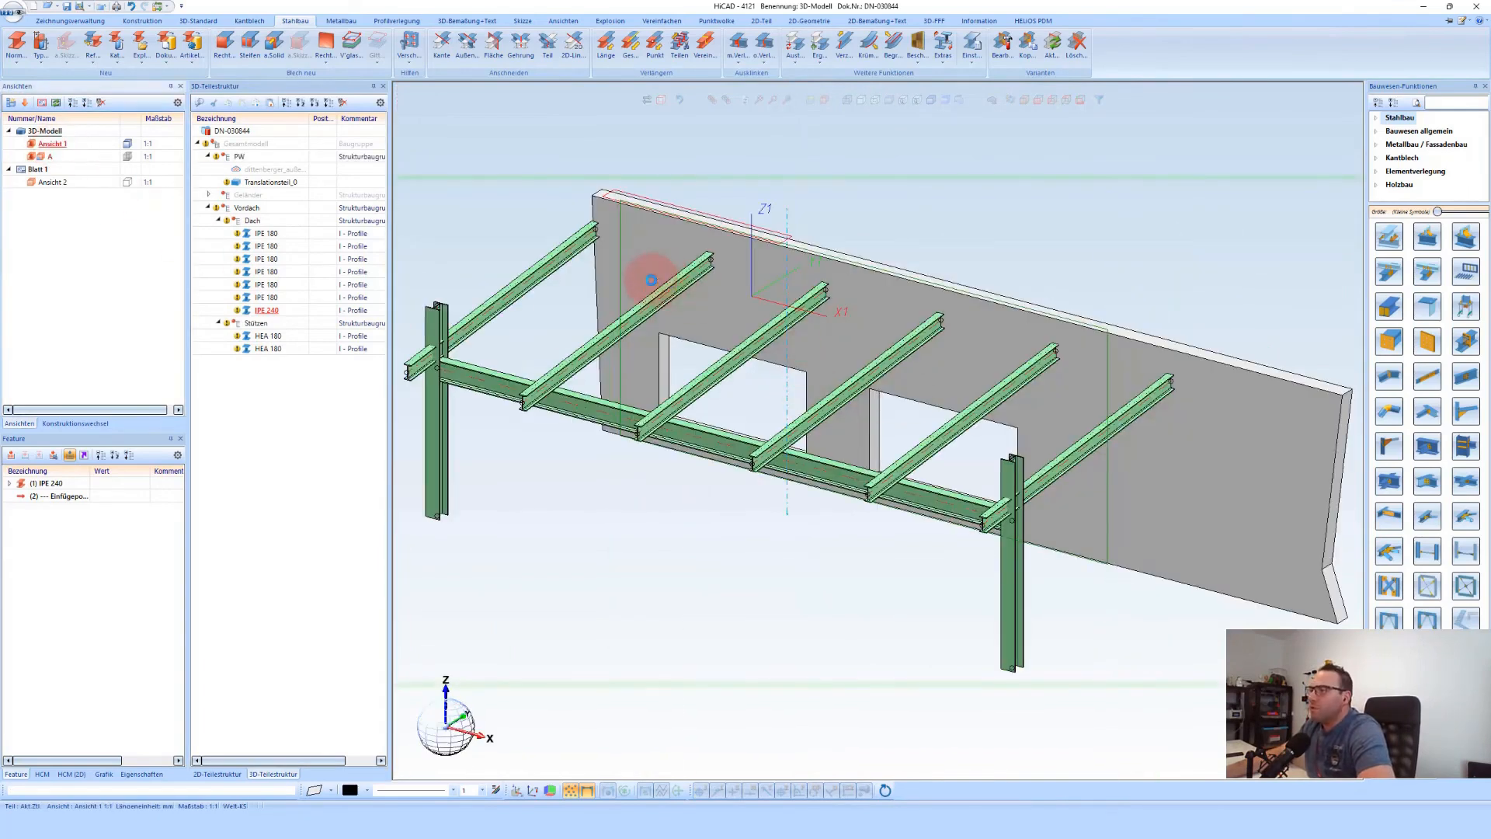
Try to trim the wall ends of all six IPE 180 rafters to the wall's vertical end edge, extending them with a 10 mm gap
{"action": "left_click", "coordinate": [711, 313]}
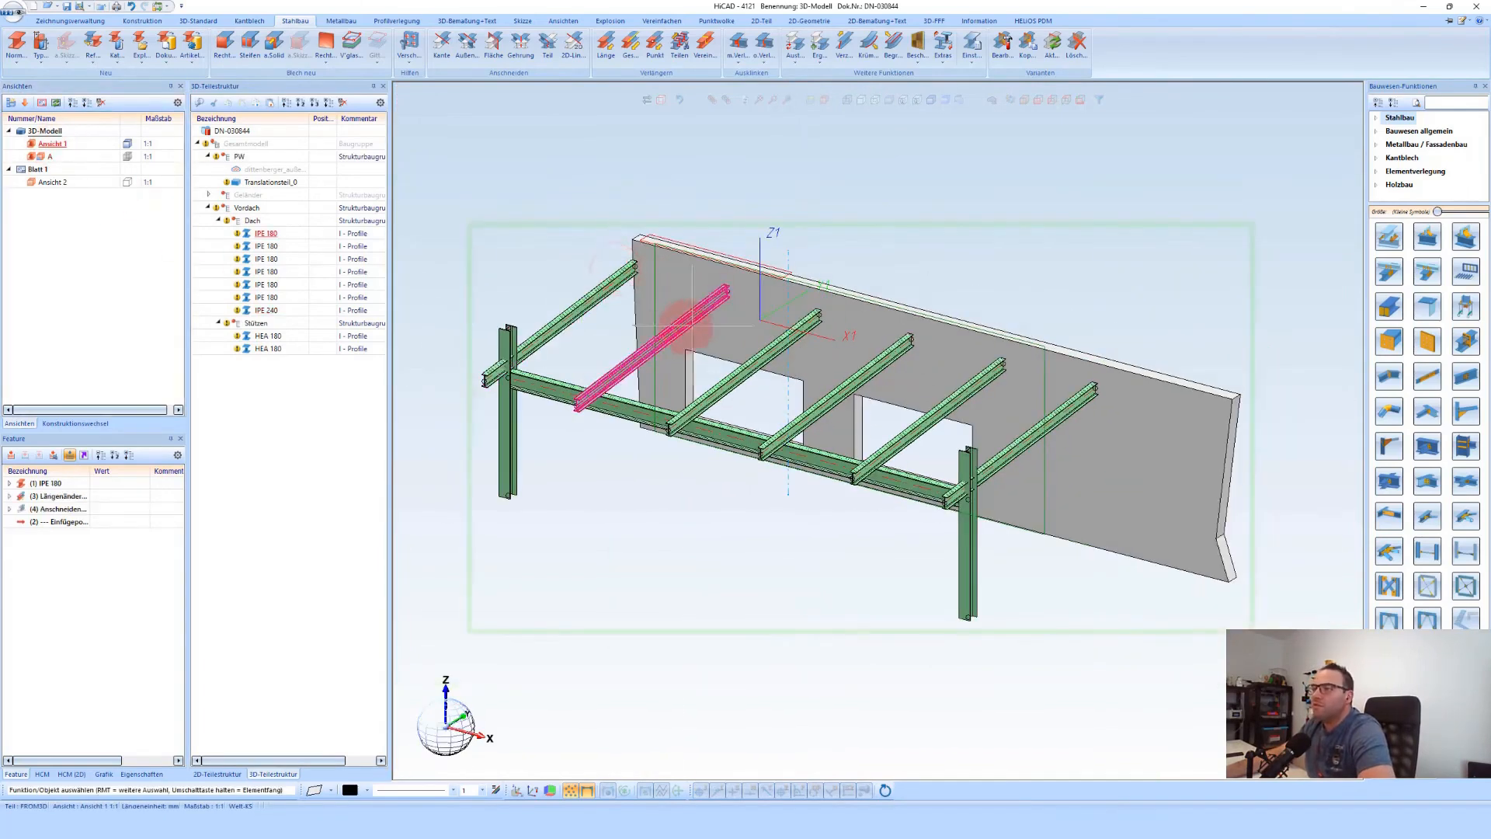
{"action": "left_click", "coordinate": [265, 297], "text": "shift"}
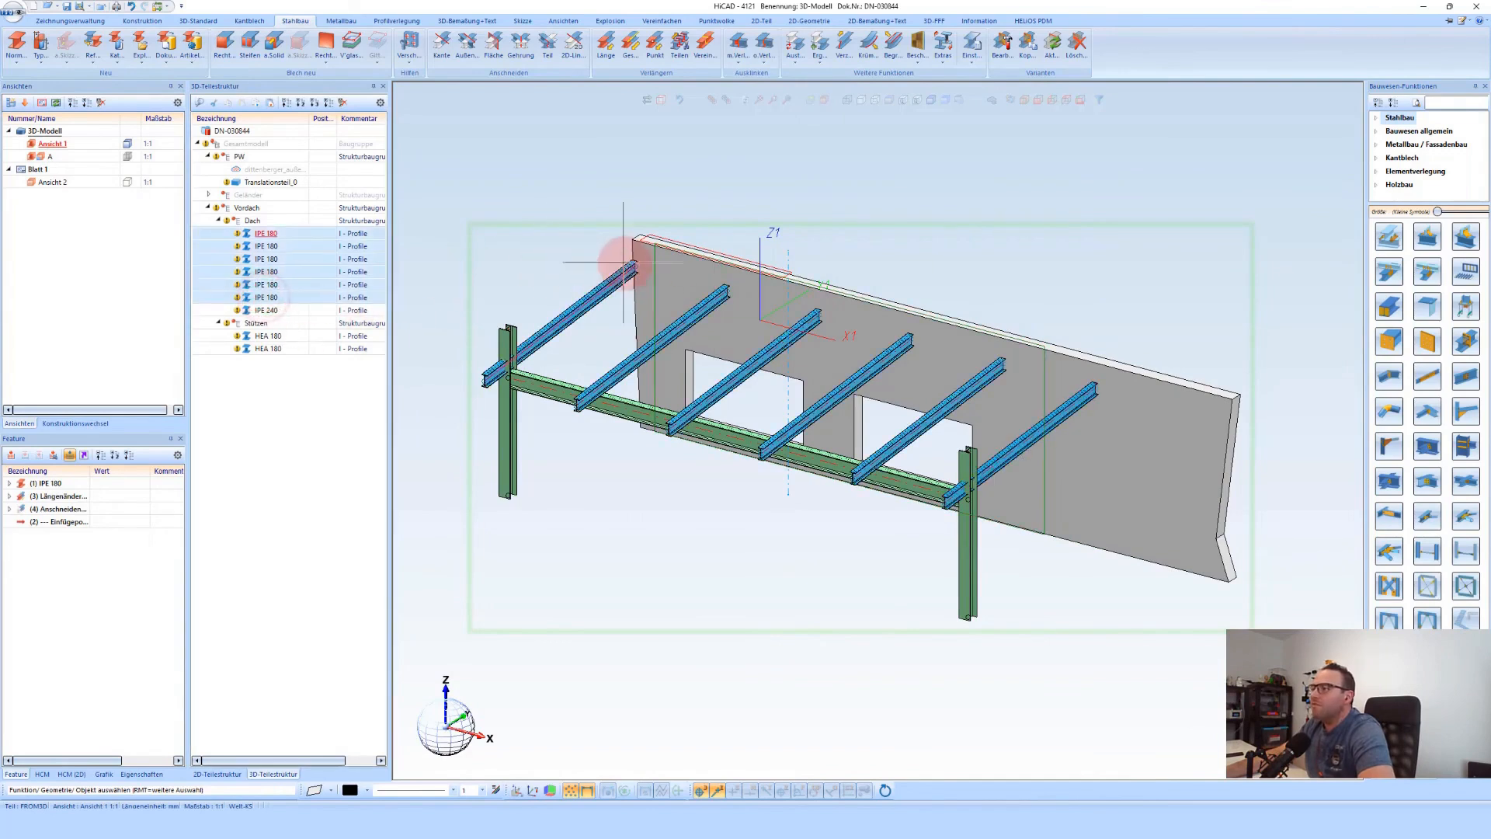
{"action": "scroll", "coordinate": [633, 270], "scroll_direction": "up", "scroll_amount": 5}
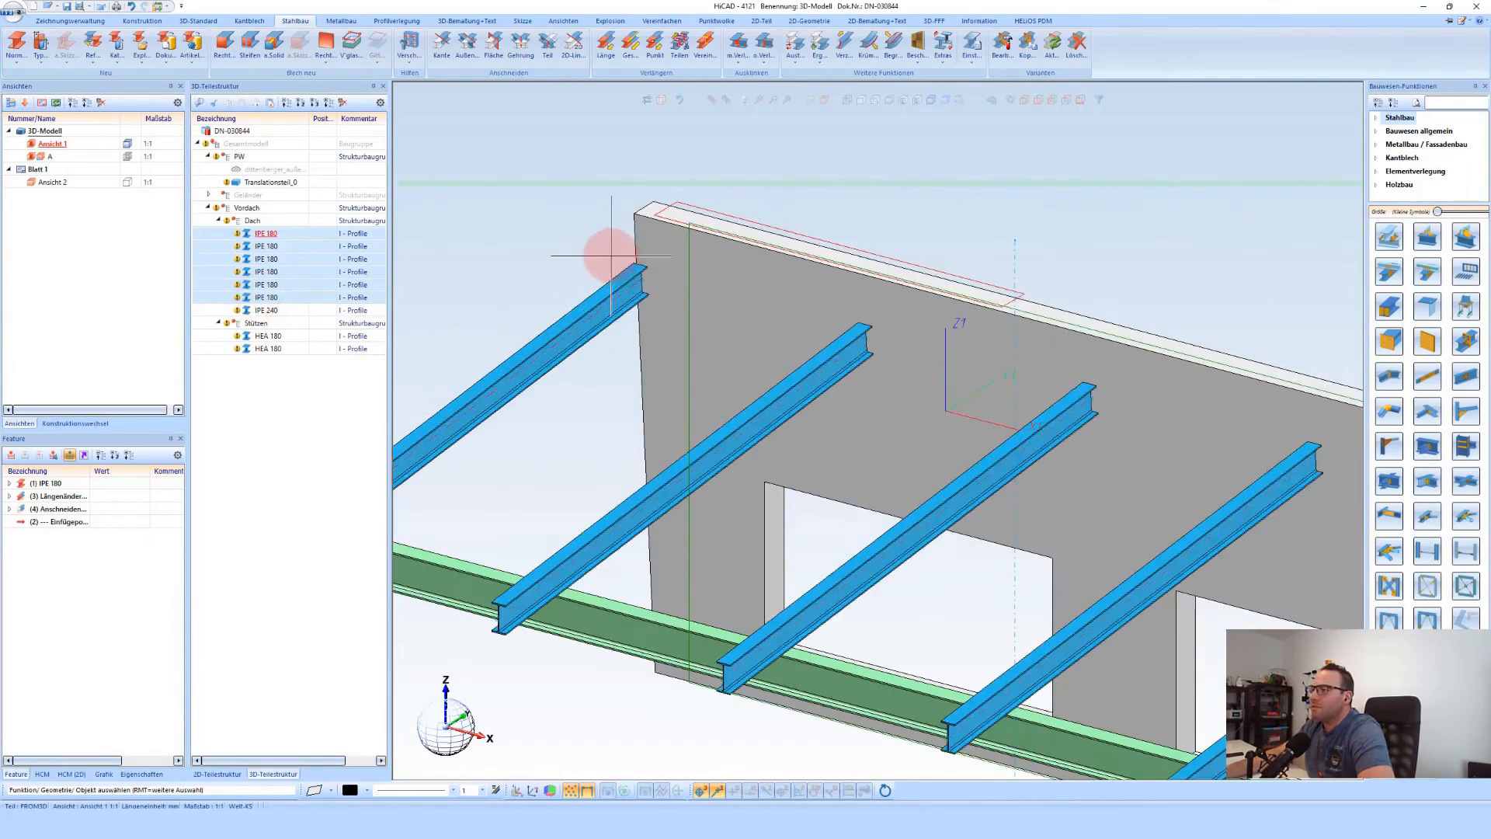
{"action": "key", "text": "Escape"}
{"action": "left_click", "coordinate": [266, 297], "text": "shift"}
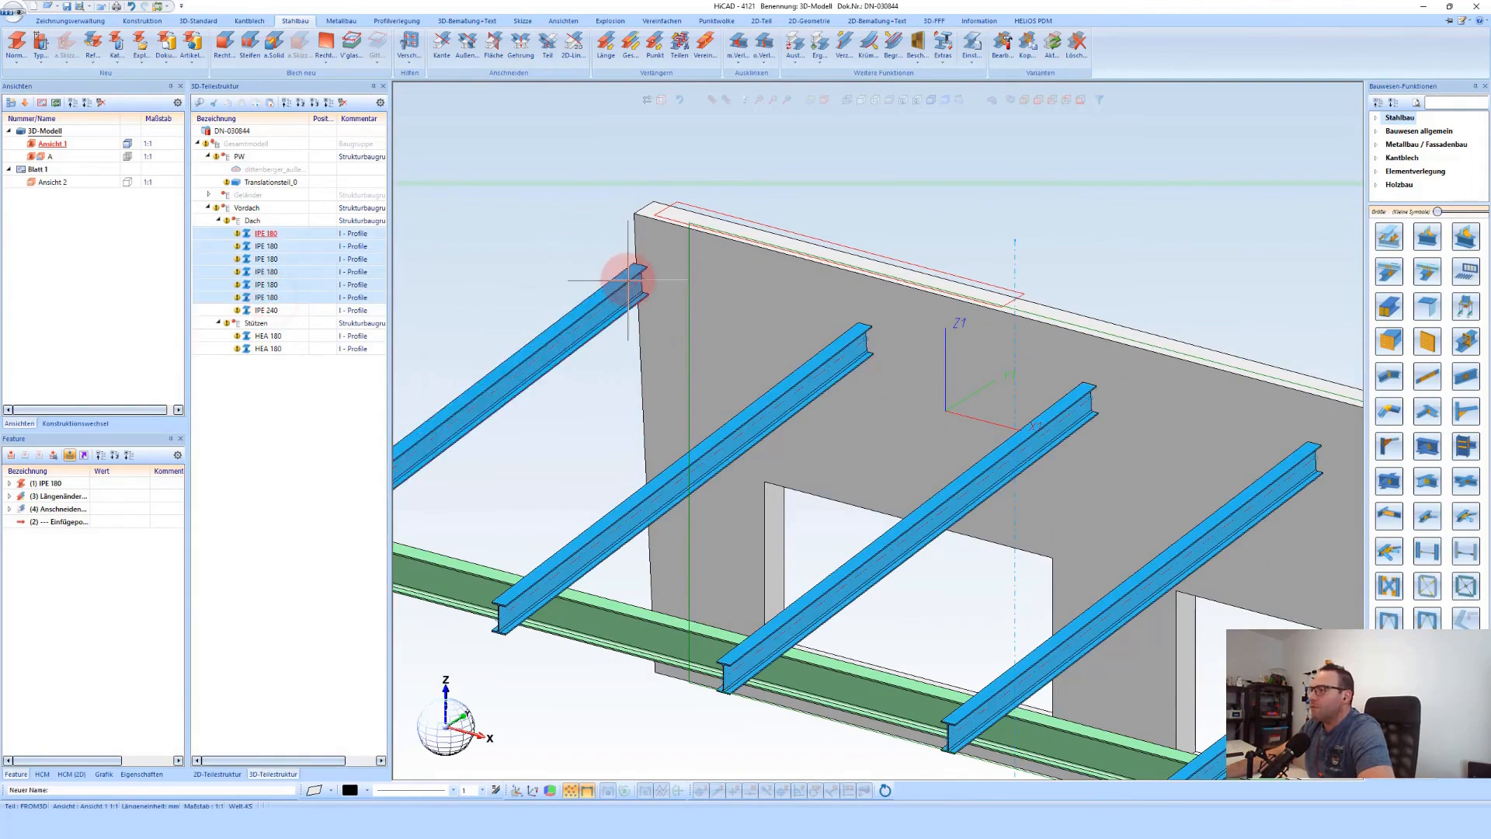
{"action": "right_click", "coordinate": [633, 281]}
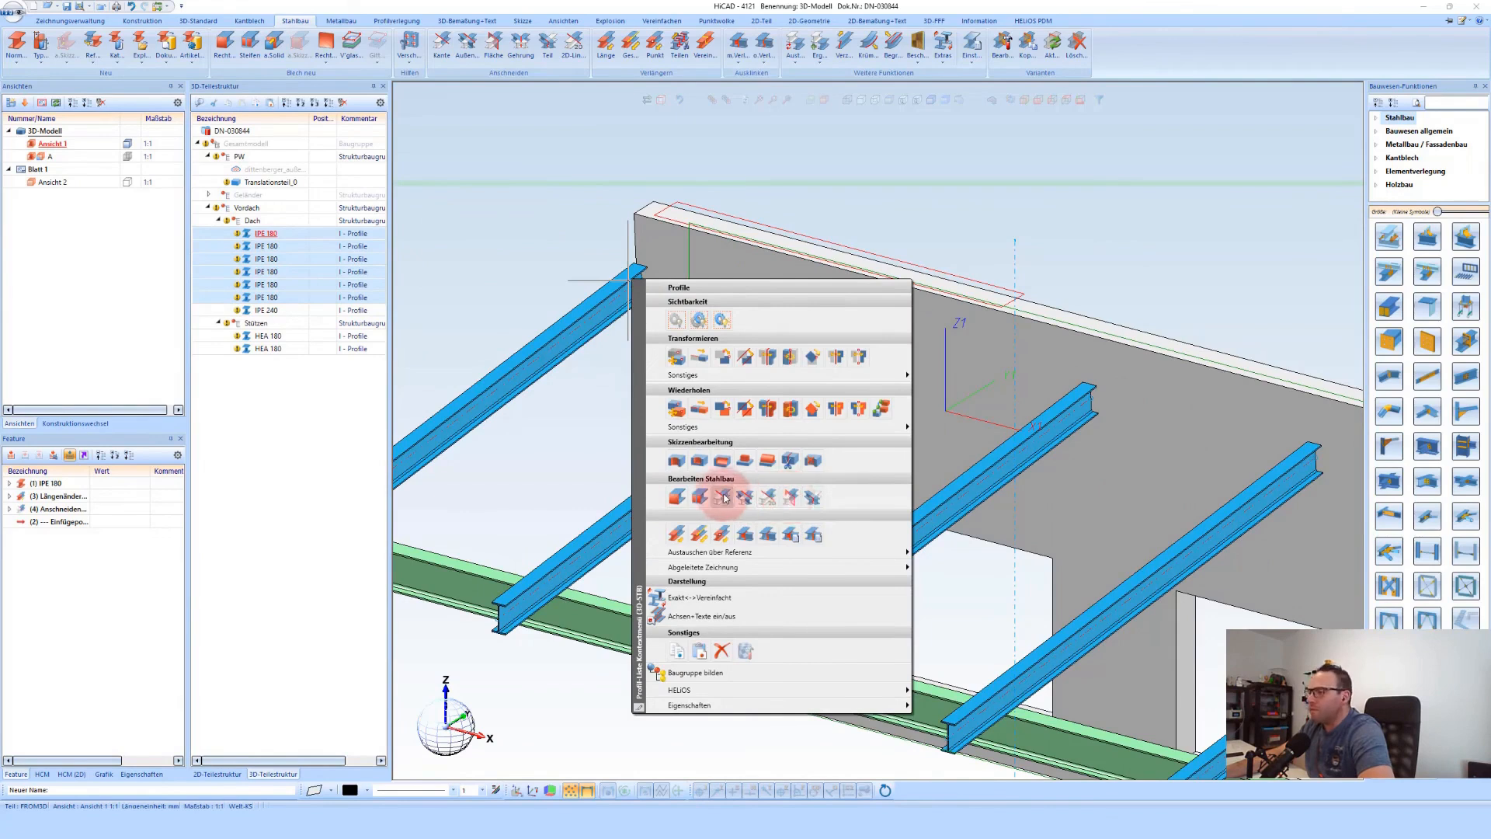
{"action": "left_click", "coordinate": [789, 501]}
{"action": "left_click", "coordinate": [79, 50]}
{"action": "double_click", "coordinate": [77, 50]}
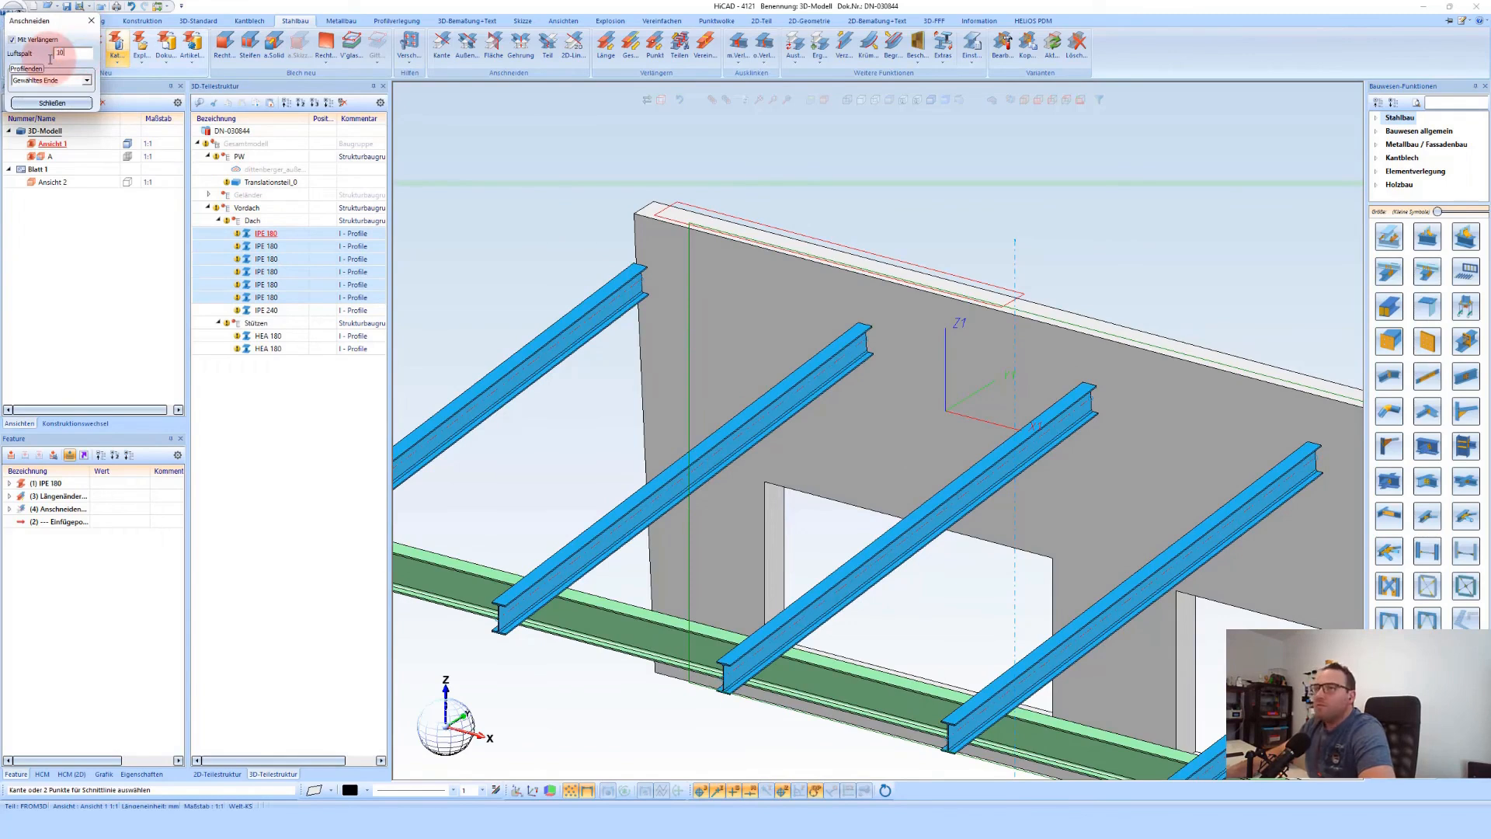
{"action": "scroll", "coordinate": [683, 272], "scroll_direction": "down", "scroll_amount": 5}
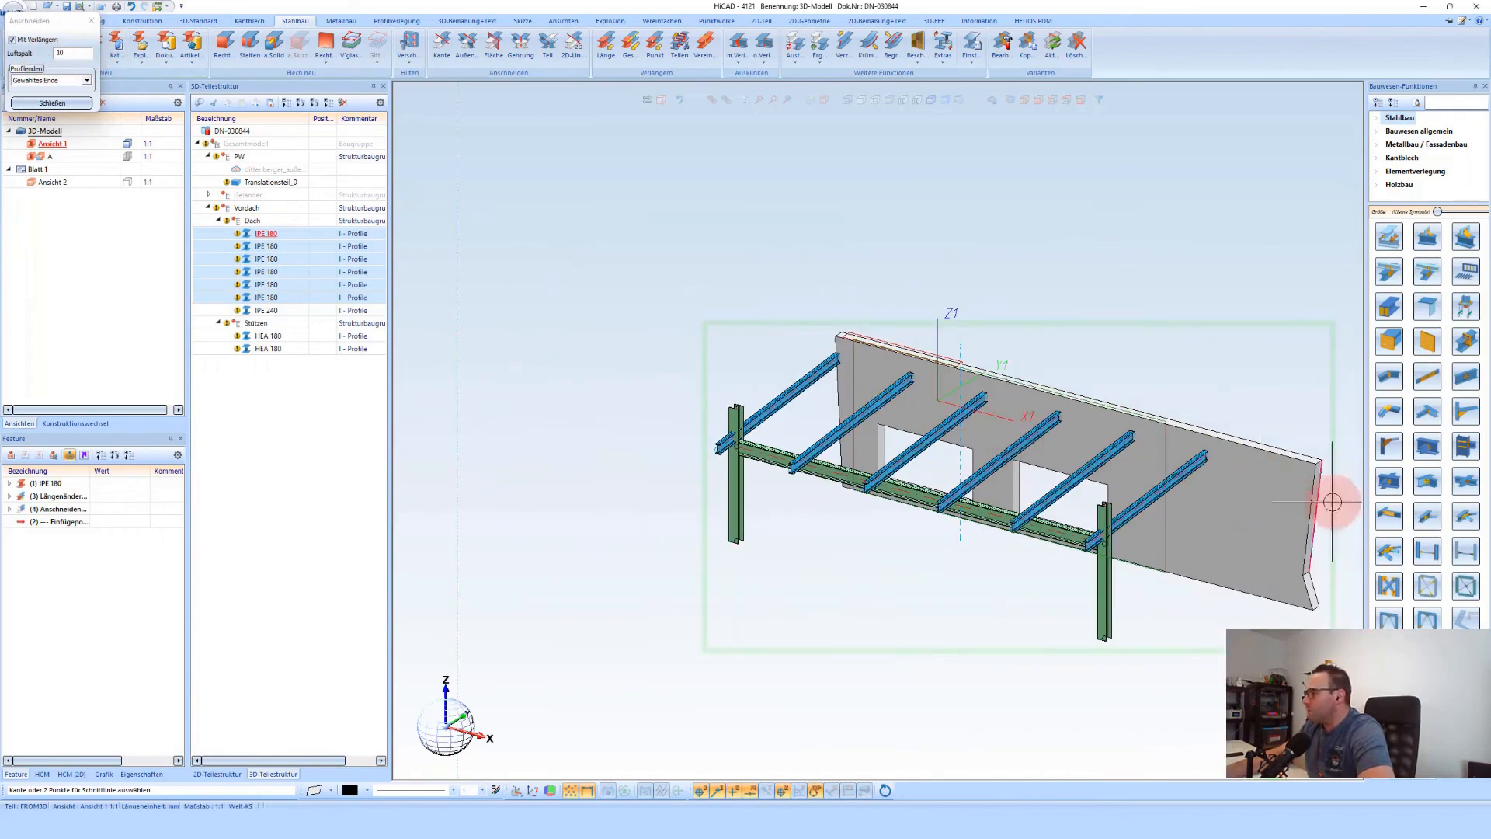
{"action": "left_click", "coordinate": [1304, 501]}
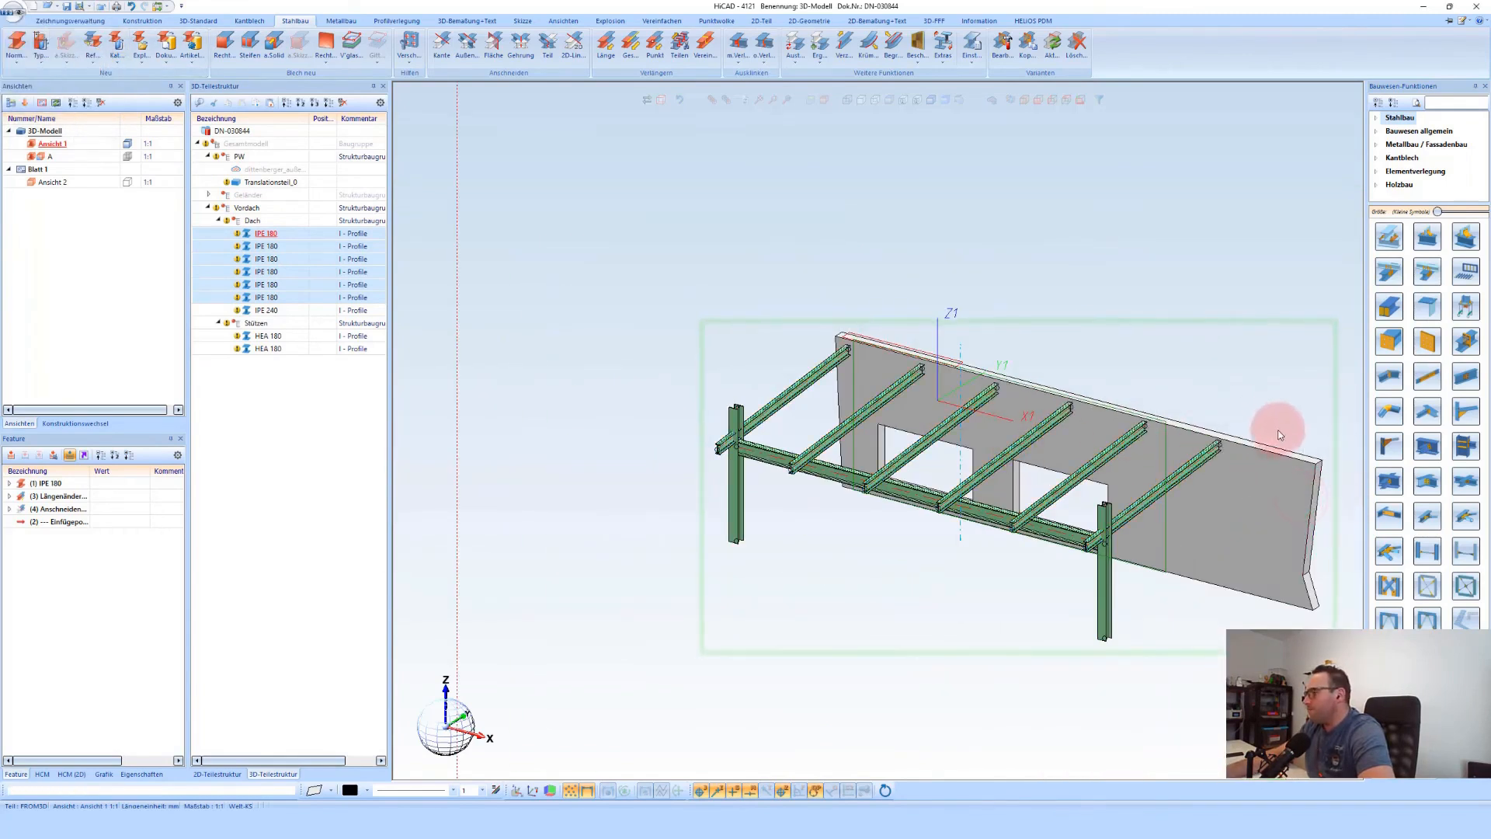
Examine the gap between the rafter ends and the wall in the 3D view and in section view A
{"action": "scroll", "coordinate": [1001, 387], "scroll_direction": "up", "scroll_amount": 3}
{"action": "scroll", "coordinate": [1001, 386], "scroll_direction": "up", "scroll_amount": 5}
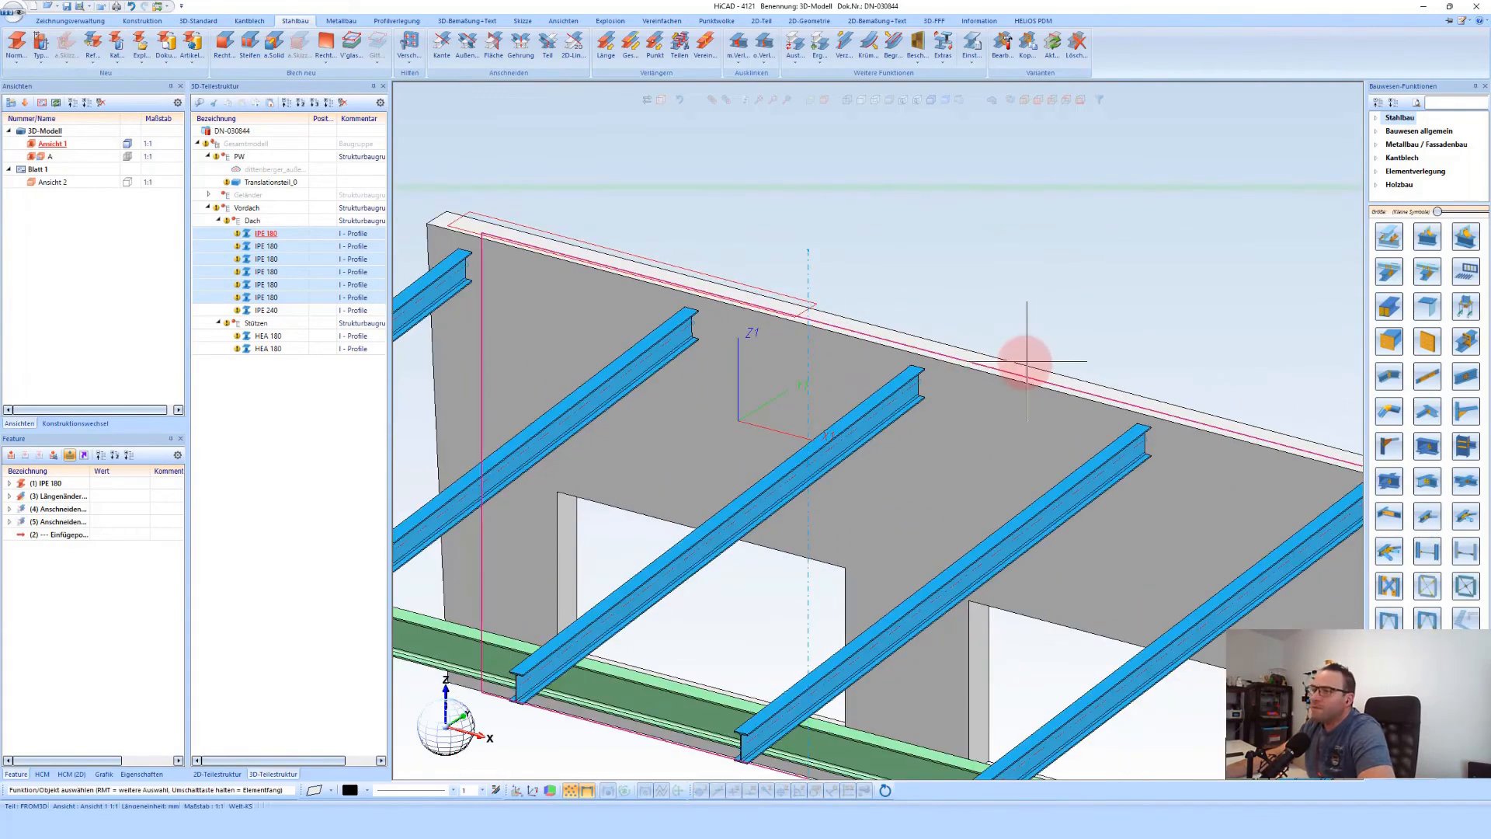
{"action": "middle_click_drag", "start_coordinate": [888, 420], "coordinate": [823, 410]}
{"action": "scroll", "coordinate": [822, 231], "scroll_direction": "down", "scroll_amount": 3}
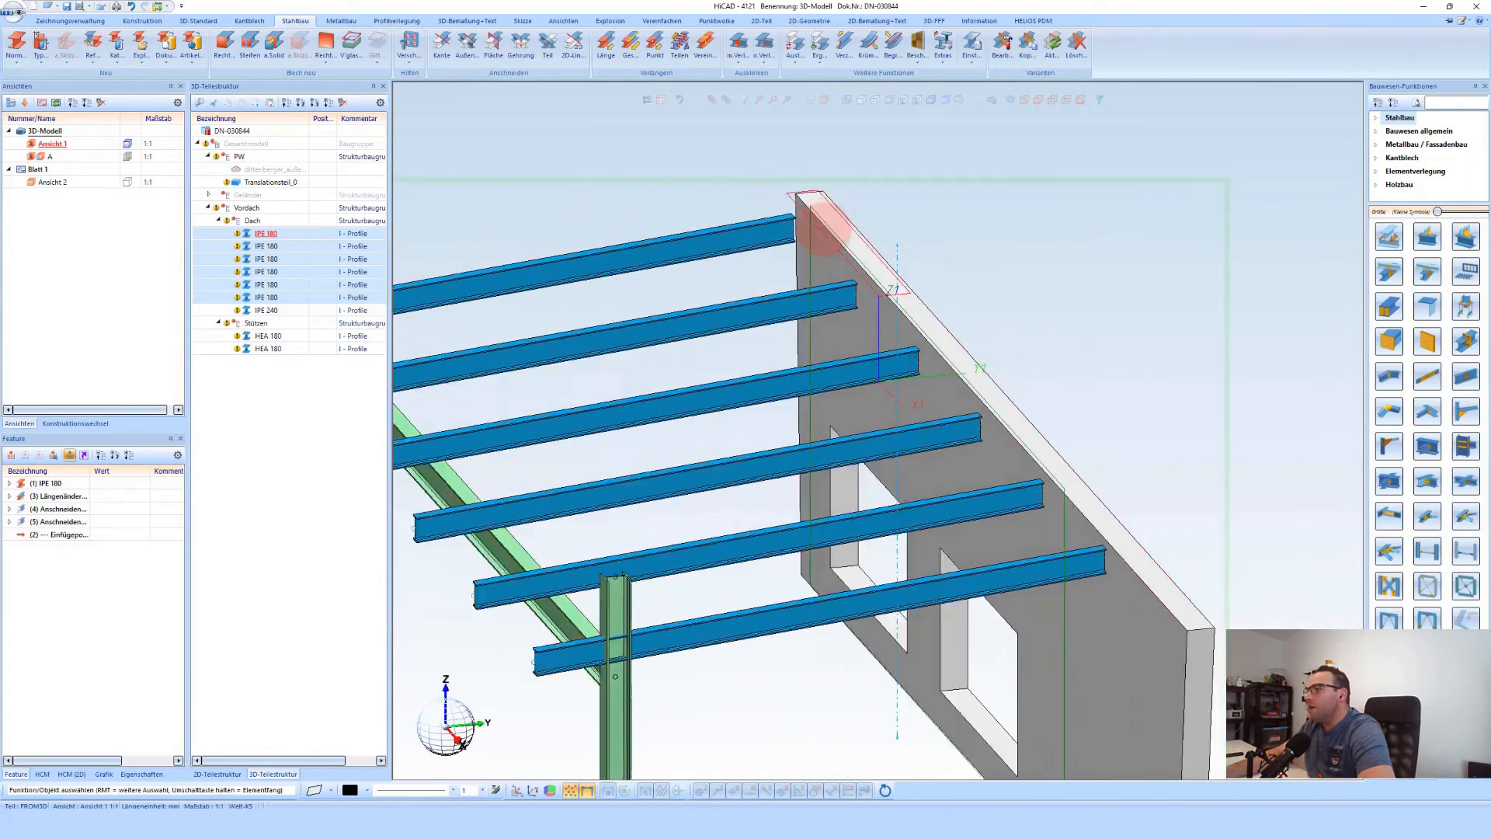
{"action": "double_click", "coordinate": [44, 159]}
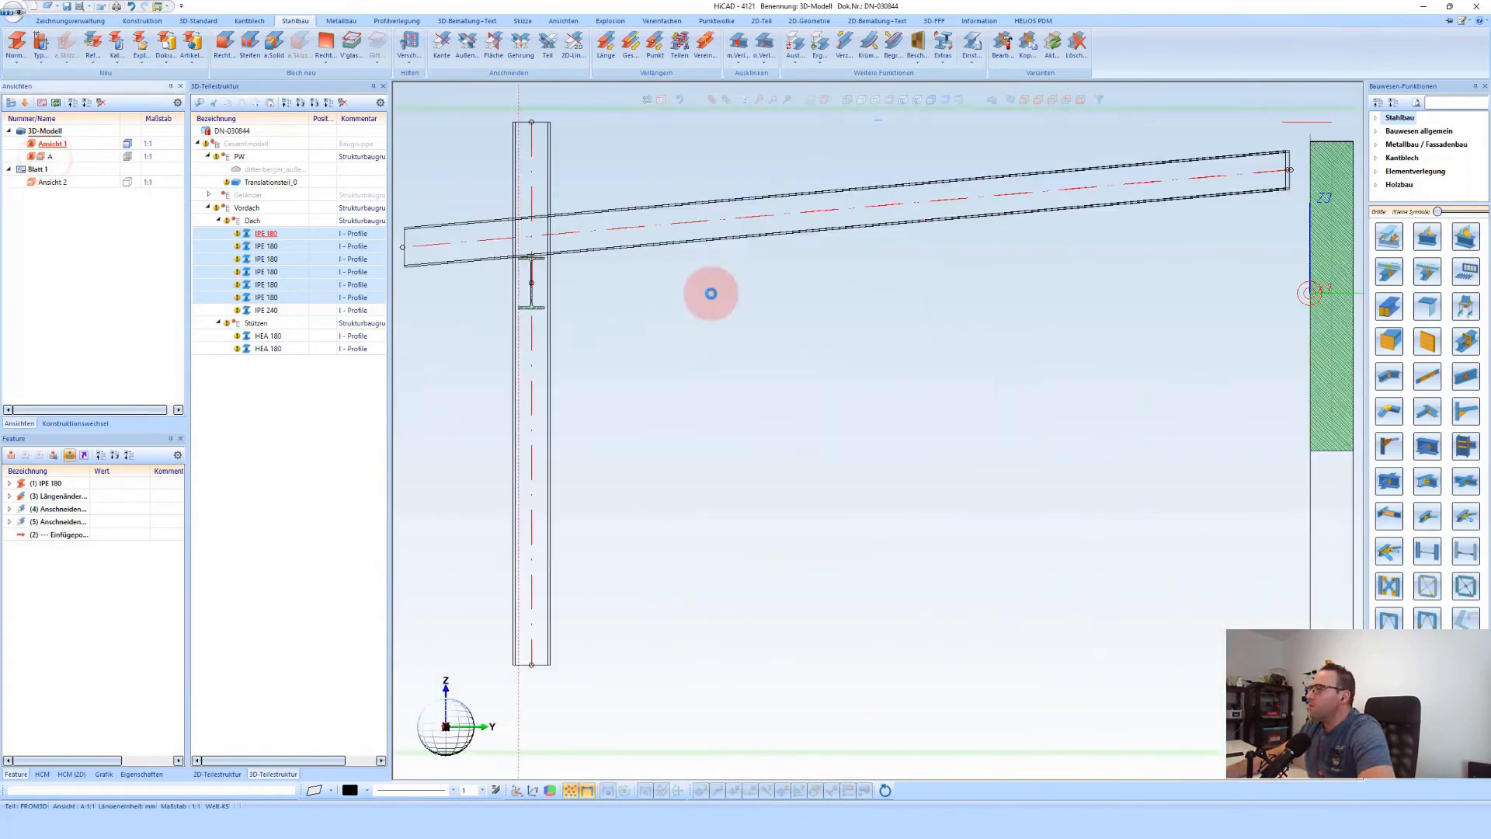
{"action": "scroll", "coordinate": [1012, 222], "scroll_direction": "down", "scroll_amount": 3}
{"action": "scroll", "coordinate": [1112, 180], "scroll_direction": "up", "scroll_amount": 4}
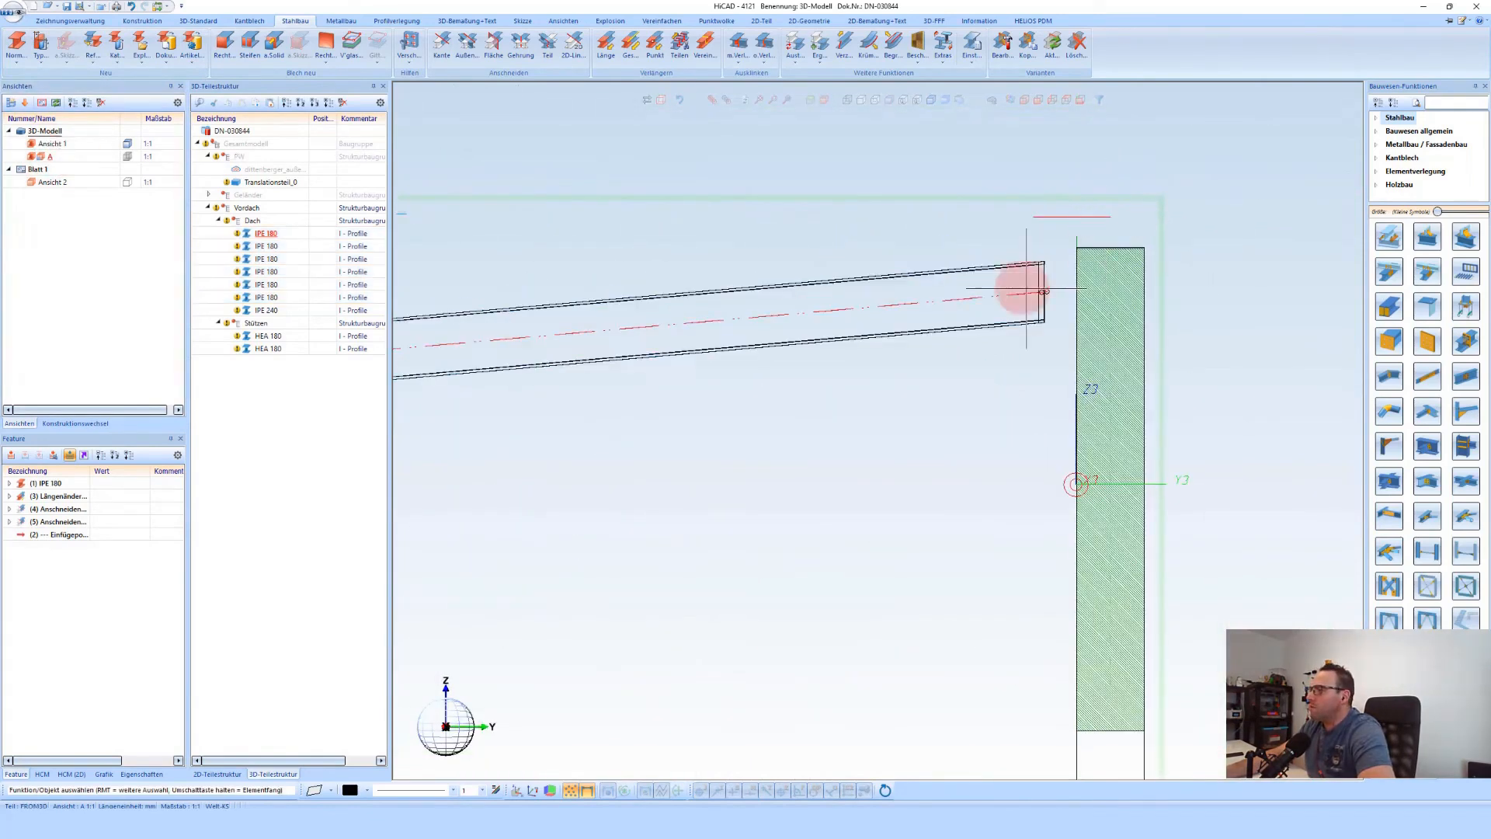
{"action": "double_click", "coordinate": [48, 143]}
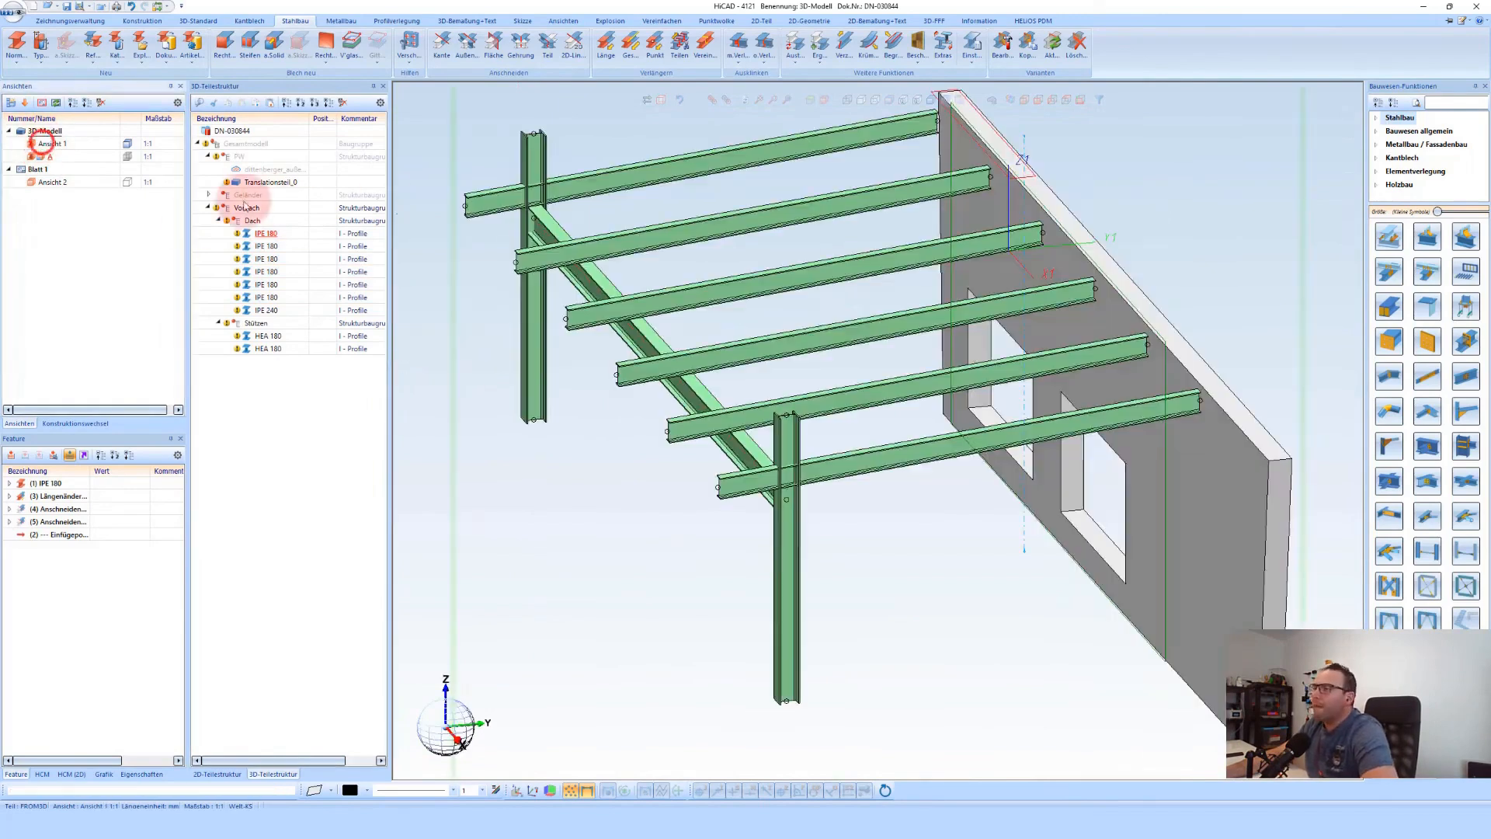
{"action": "scroll", "coordinate": [1206, 453], "scroll_direction": "up", "scroll_amount": 1}
{"action": "scroll", "coordinate": [1110, 424], "scroll_direction": "down", "scroll_amount": 2}
{"action": "mouse_move", "coordinate": [1141, 394]}
{"action": "middle_mouse_down"}
{"action": "mouse_move", "coordinate": [1102, 376]}
{"action": "mouse_move", "coordinate": [1052, 399]}
{"action": "mouse_move", "coordinate": [1149, 394]}
{"action": "middle_mouse_up"}
{"action": "scroll", "coordinate": [1149, 395], "scroll_direction": "up", "scroll_amount": 3}
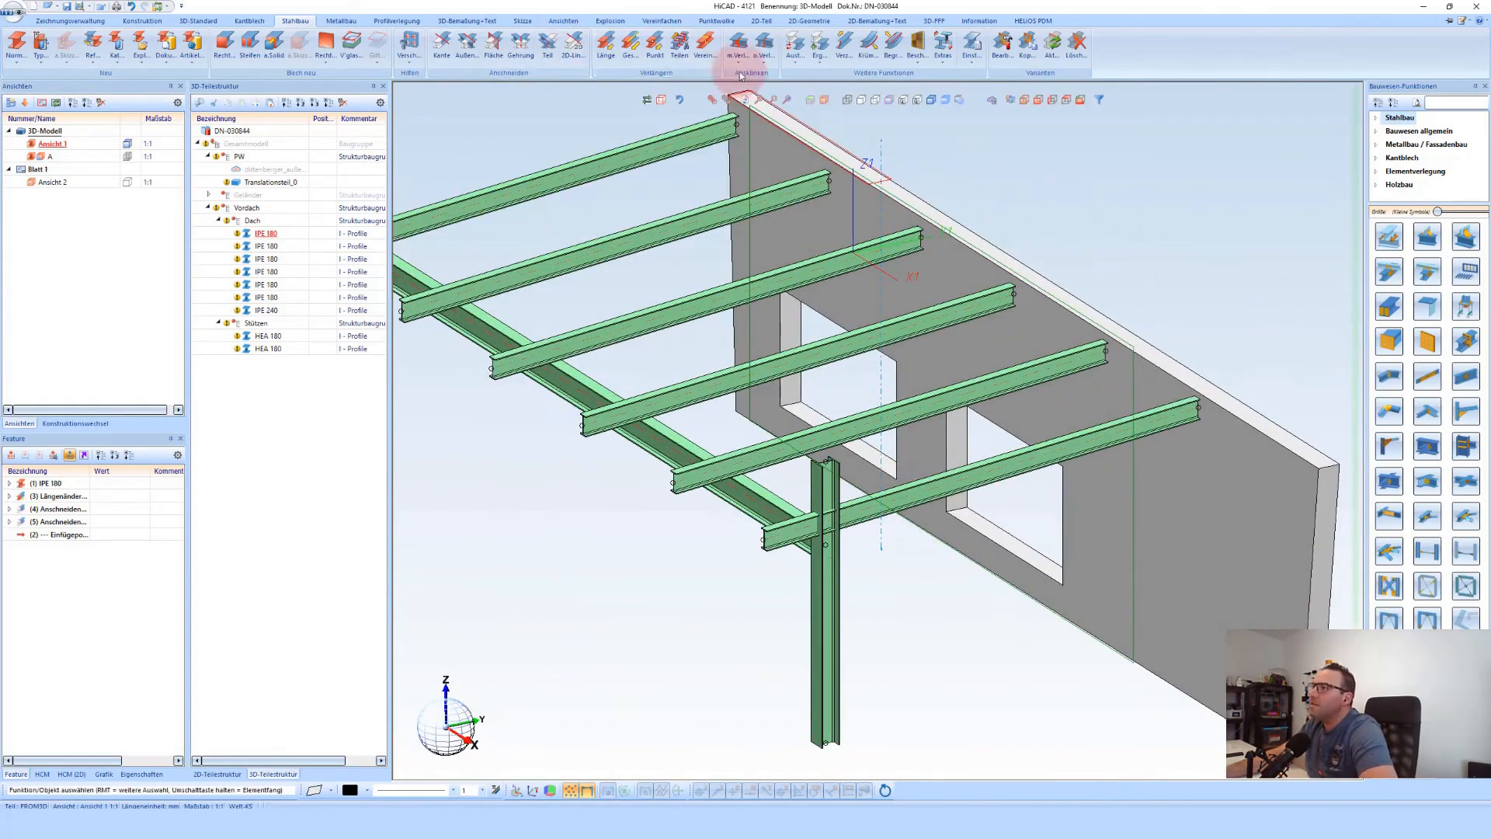
{"action": "left_click", "coordinate": [493, 43]}
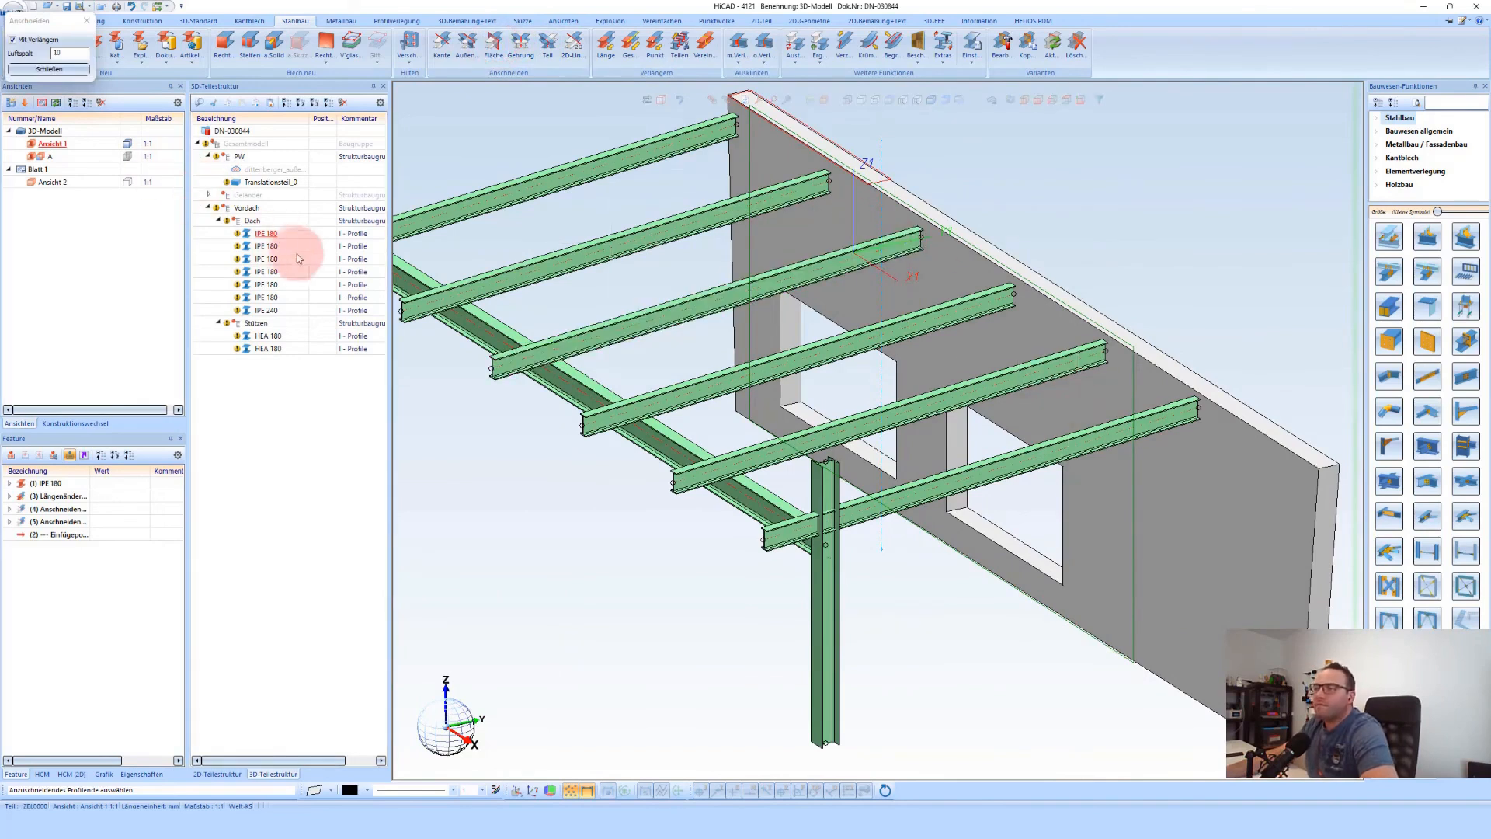
{"action": "left_click", "coordinate": [280, 236]}
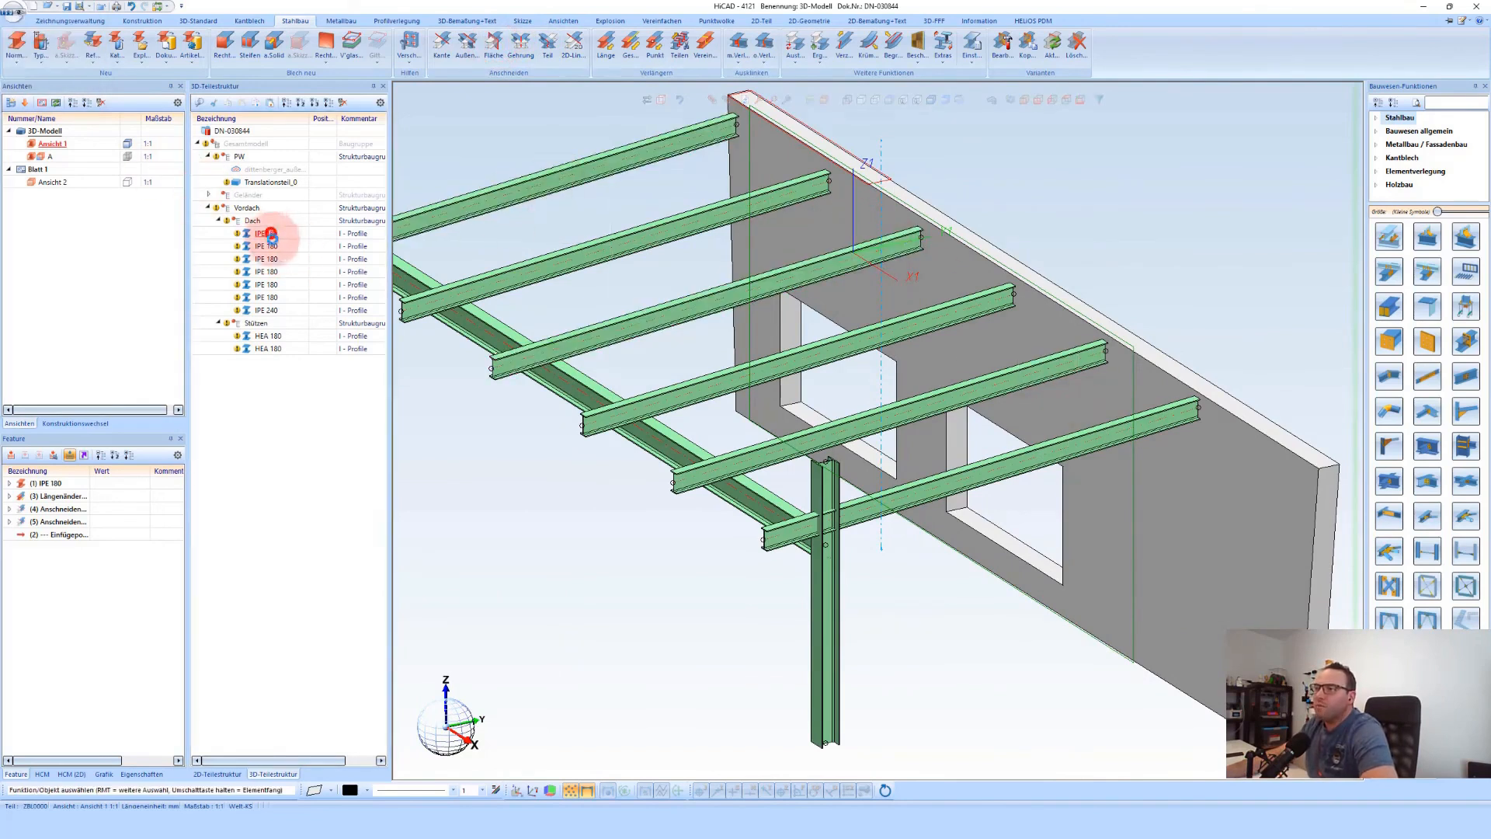
{"action": "left_click", "coordinate": [271, 296], "text": "shift"}
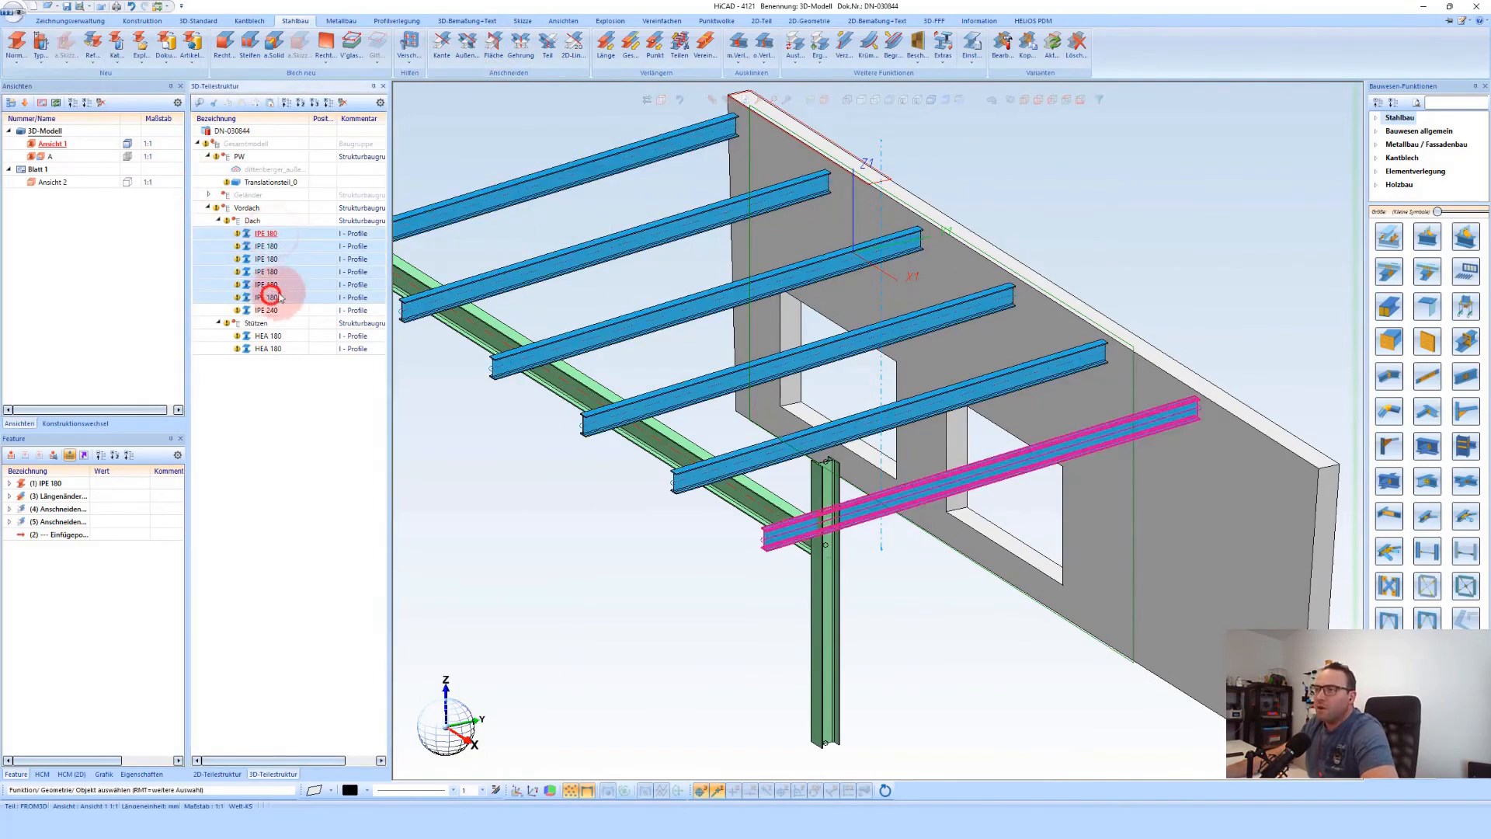
Trim the wall ends of all six IPE 180 rafters to the wall's front plane, extending them with a 10 mm gap
{"action": "left_click", "coordinate": [710, 144]}
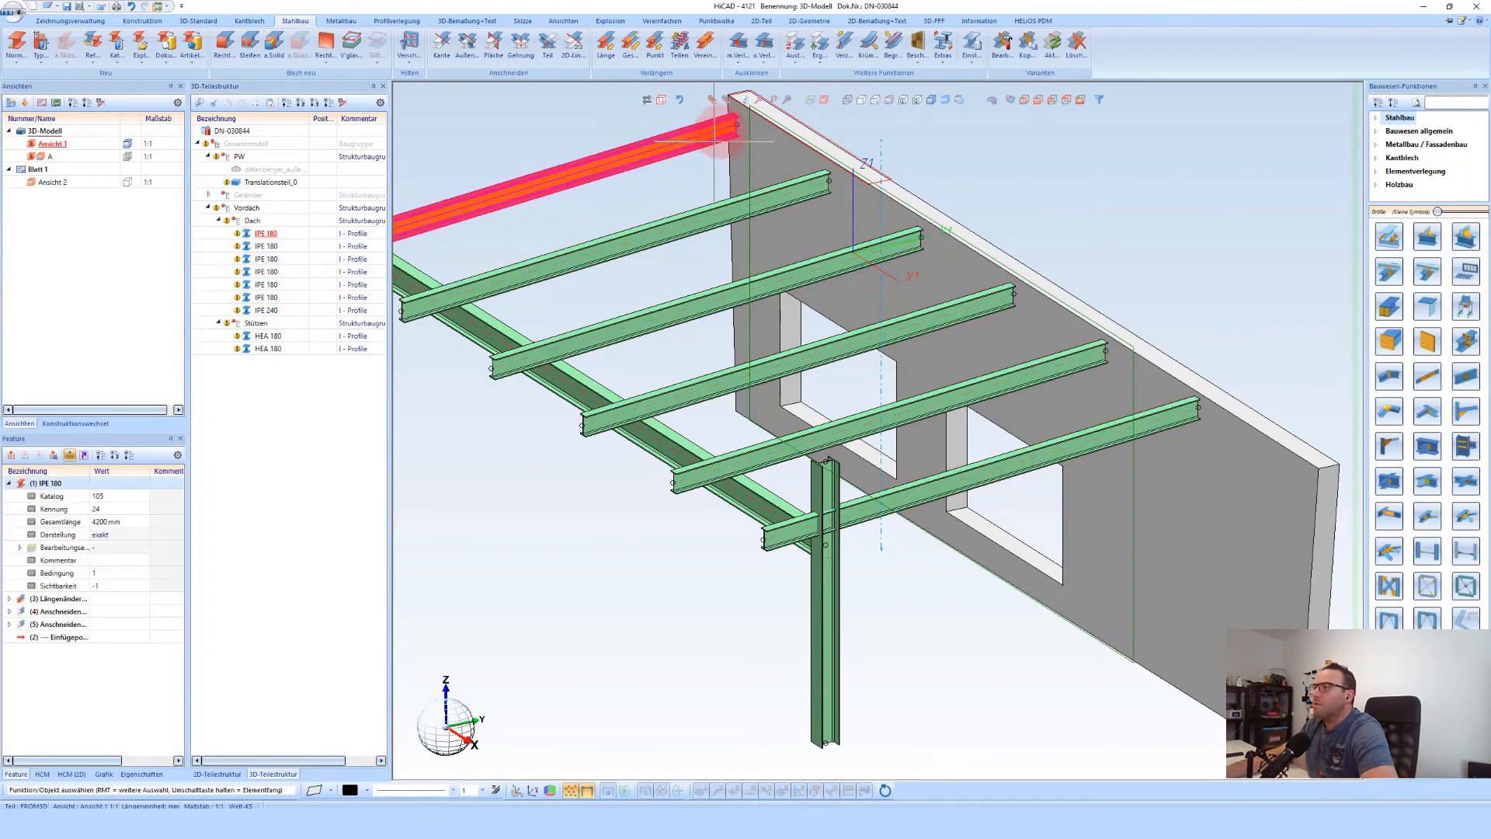
{"action": "left_click", "coordinate": [268, 298], "text": "shift"}
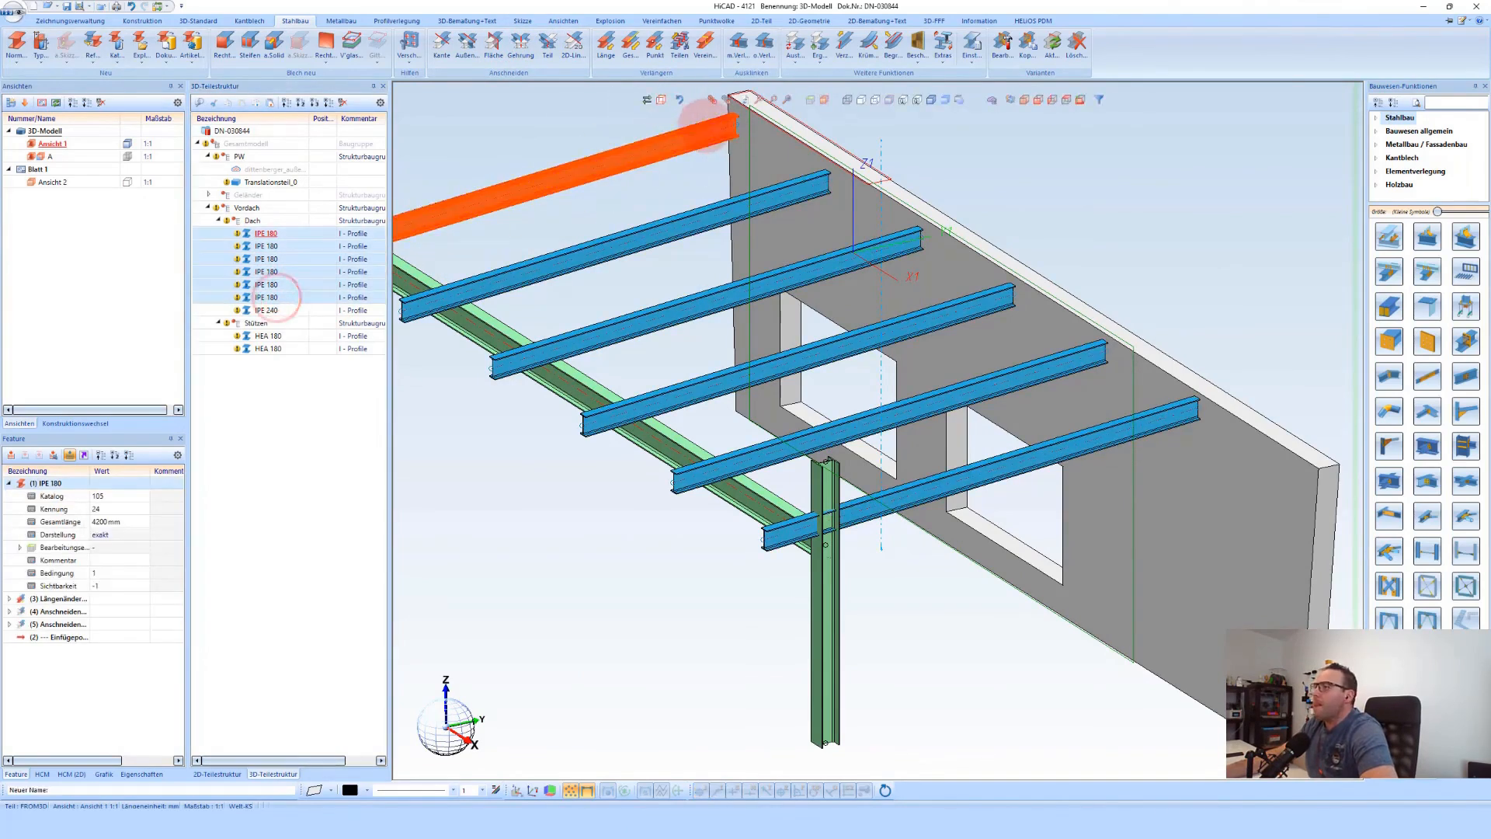
{"action": "right_click", "coordinate": [711, 140]}
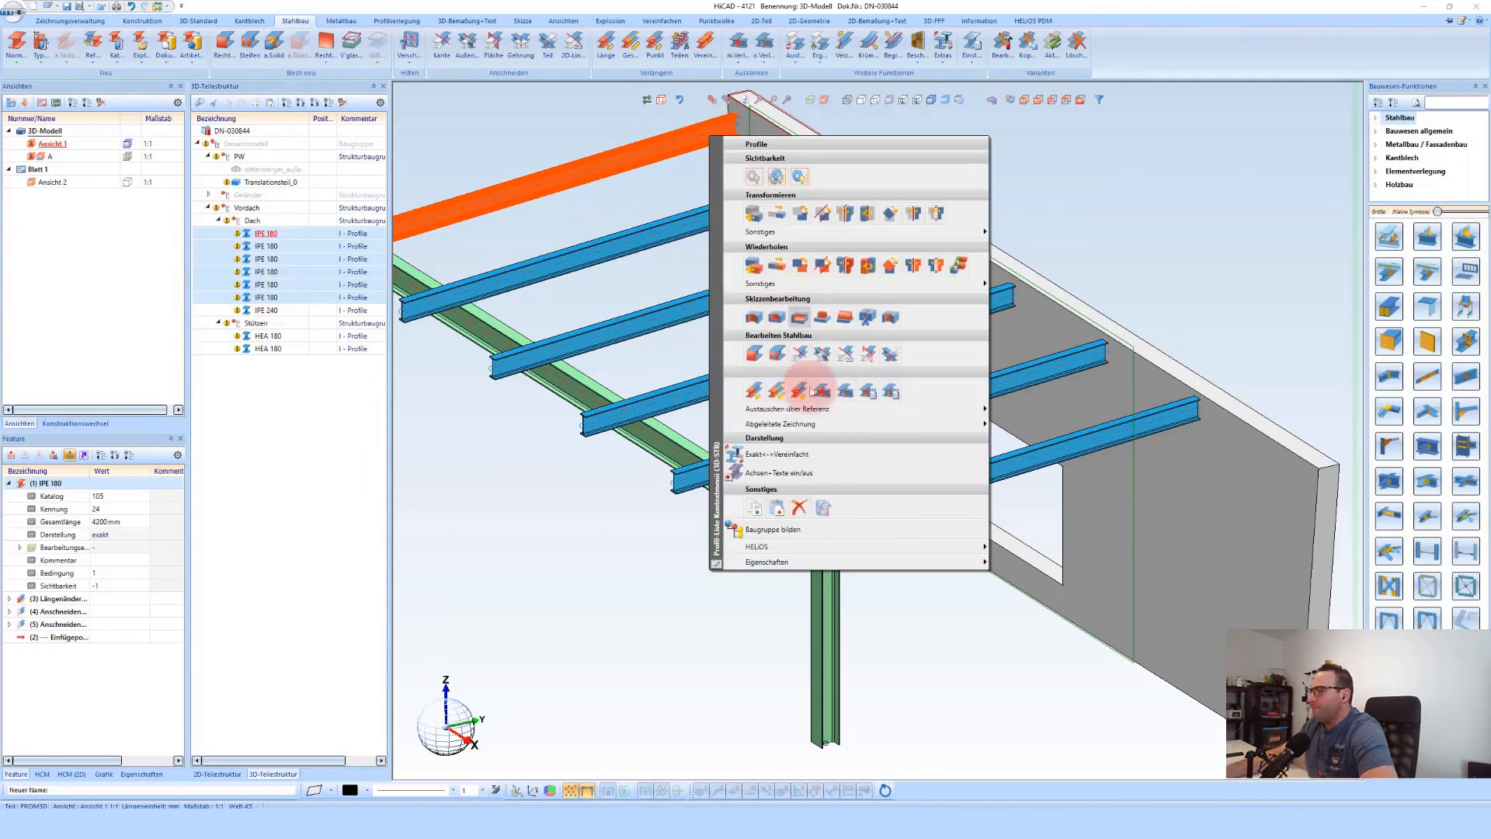
{"action": "left_click", "coordinate": [869, 354]}
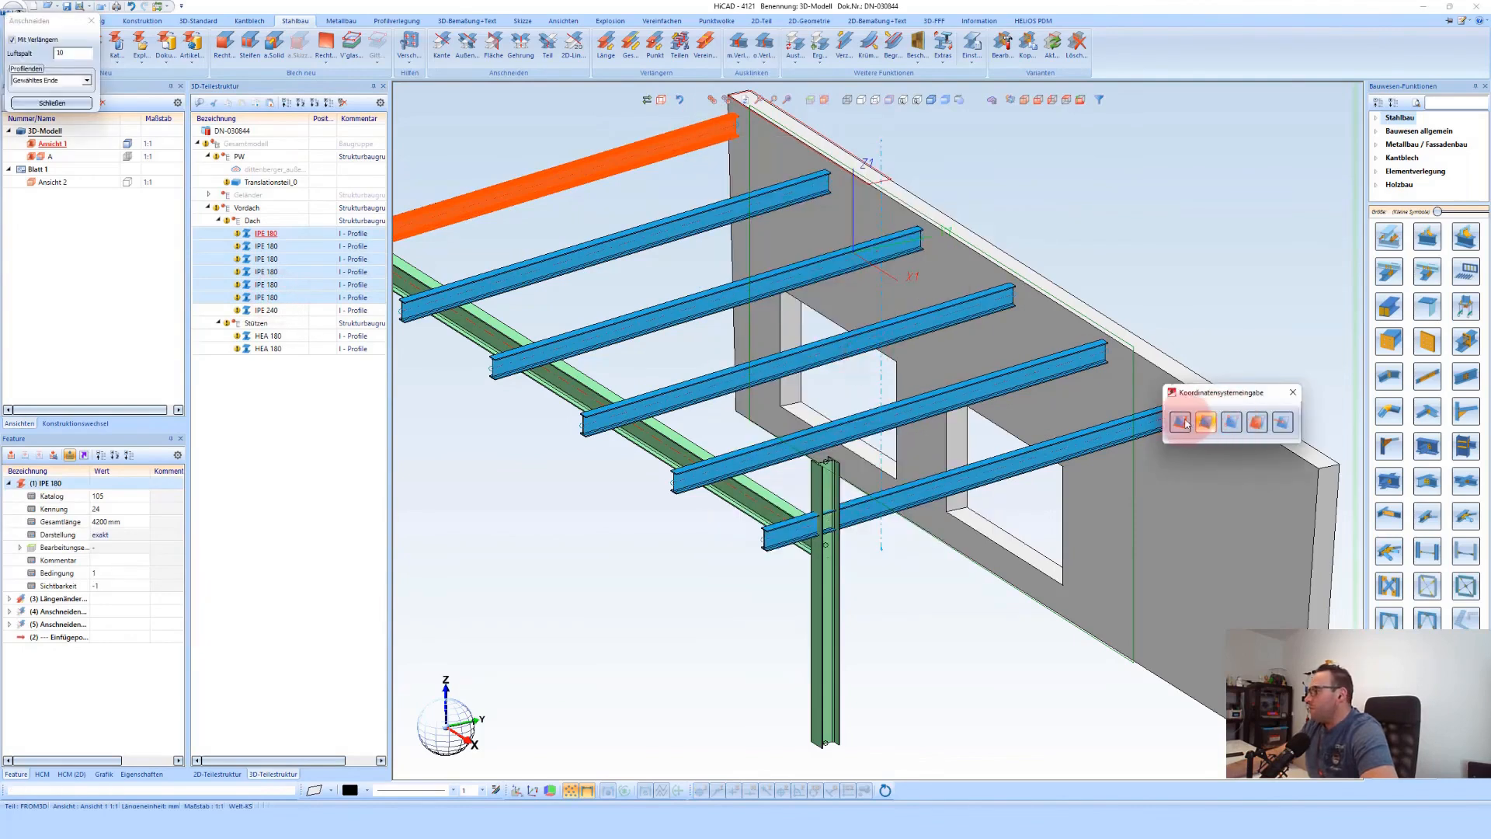
{"action": "left_click", "coordinate": [1184, 421]}
{"action": "left_click", "coordinate": [1228, 420]}
{"action": "left_click", "coordinate": [1307, 519]}
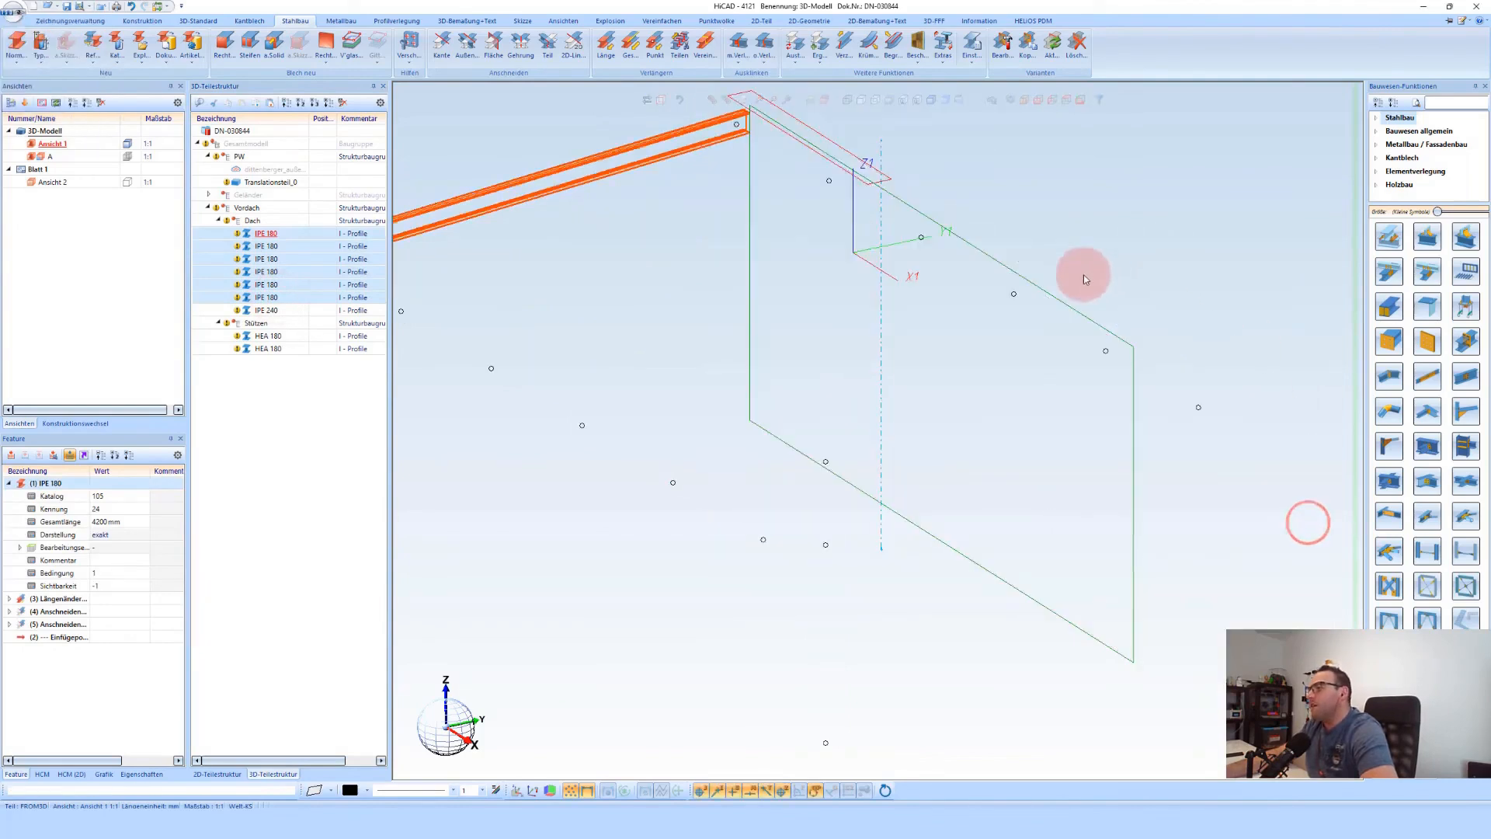
Review the part attributes of a trimmed IPE 180 rafter and inspect the canopy around the edge beam and columns
{"action": "double_click", "coordinate": [1003, 301]}
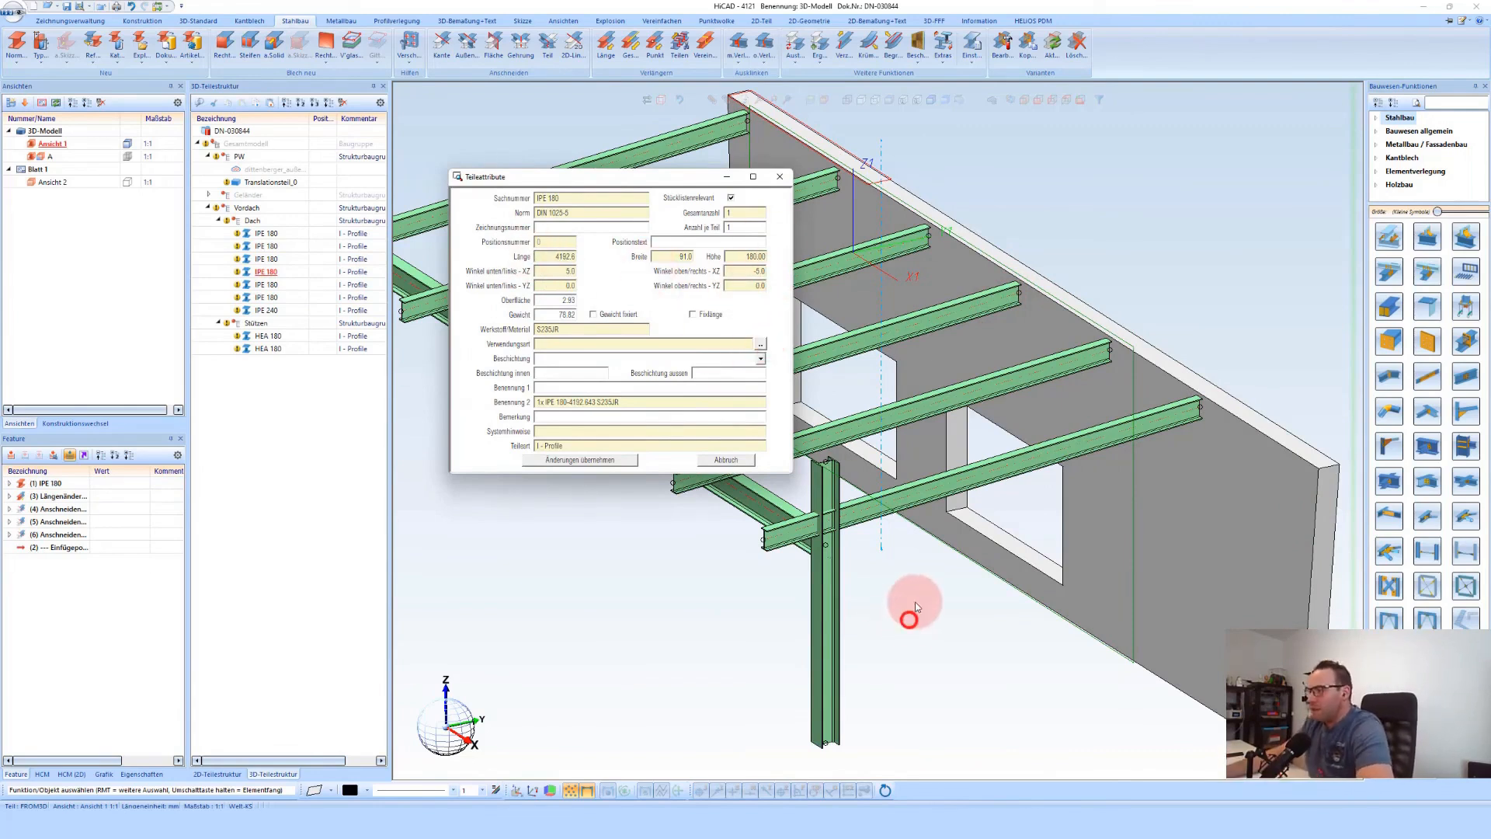
{"action": "left_click", "coordinate": [607, 461]}
{"action": "scroll", "coordinate": [914, 407], "scroll_direction": "down", "scroll_amount": 3}
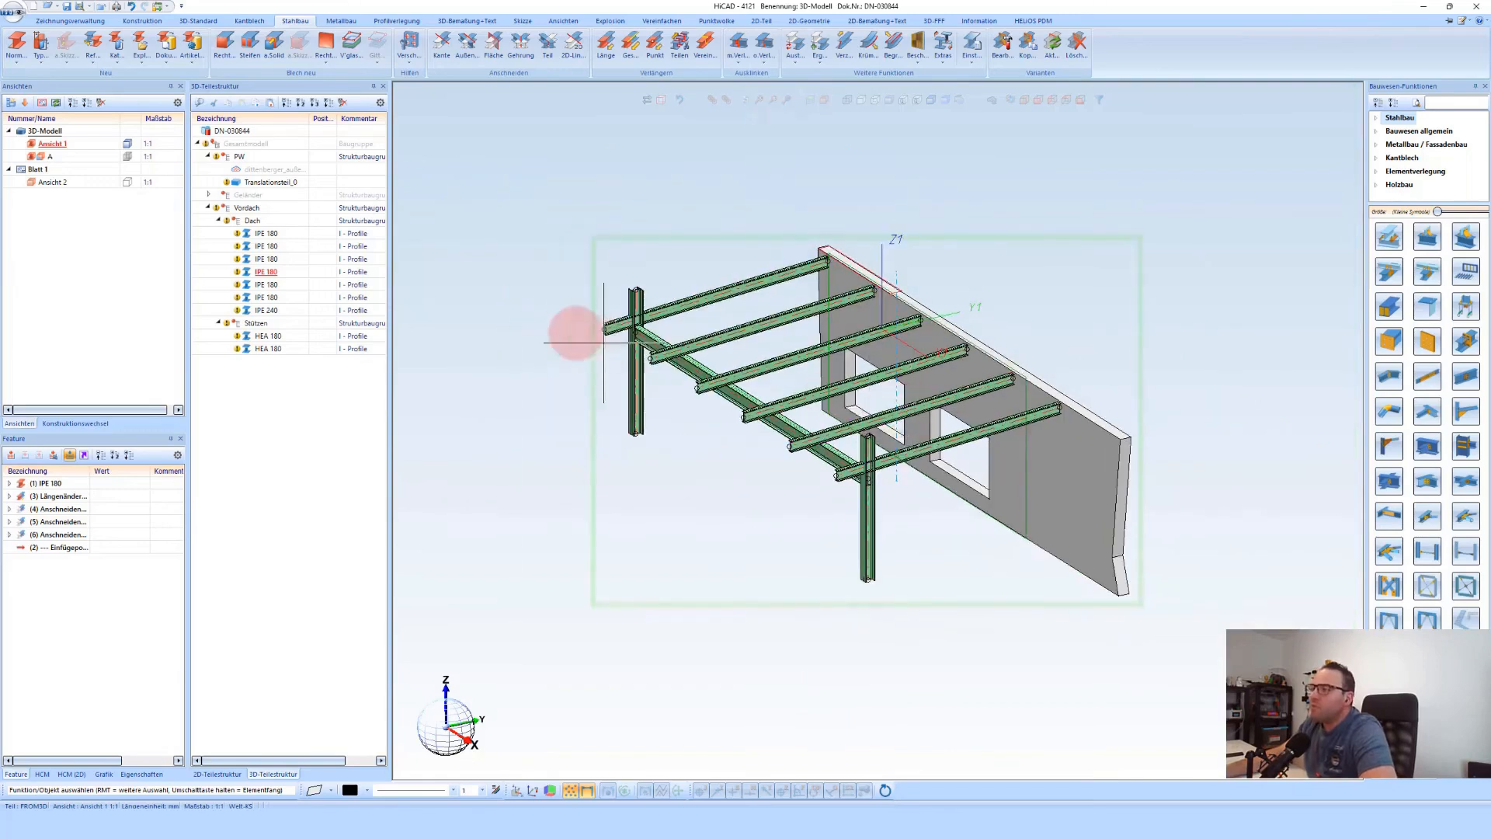
{"action": "scroll", "coordinate": [579, 330], "scroll_direction": "up", "scroll_amount": 5}
{"action": "middle_click_drag", "start_coordinate": [780, 406], "coordinate": [795, 411]}
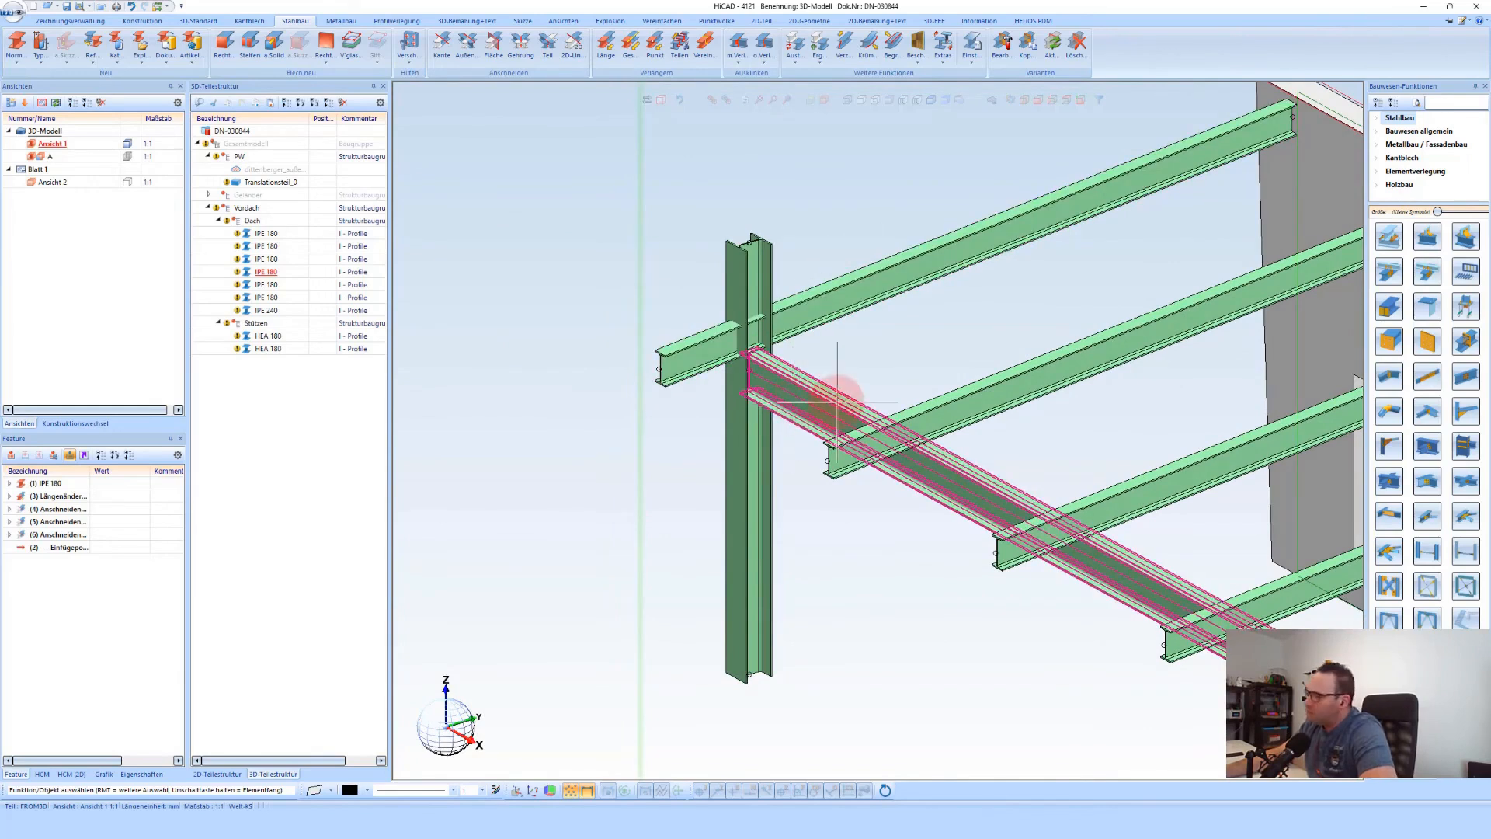
{"action": "scroll", "coordinate": [830, 393], "scroll_direction": "down", "scroll_amount": 3}
{"action": "scroll", "coordinate": [785, 457], "scroll_direction": "down", "scroll_amount": 1}
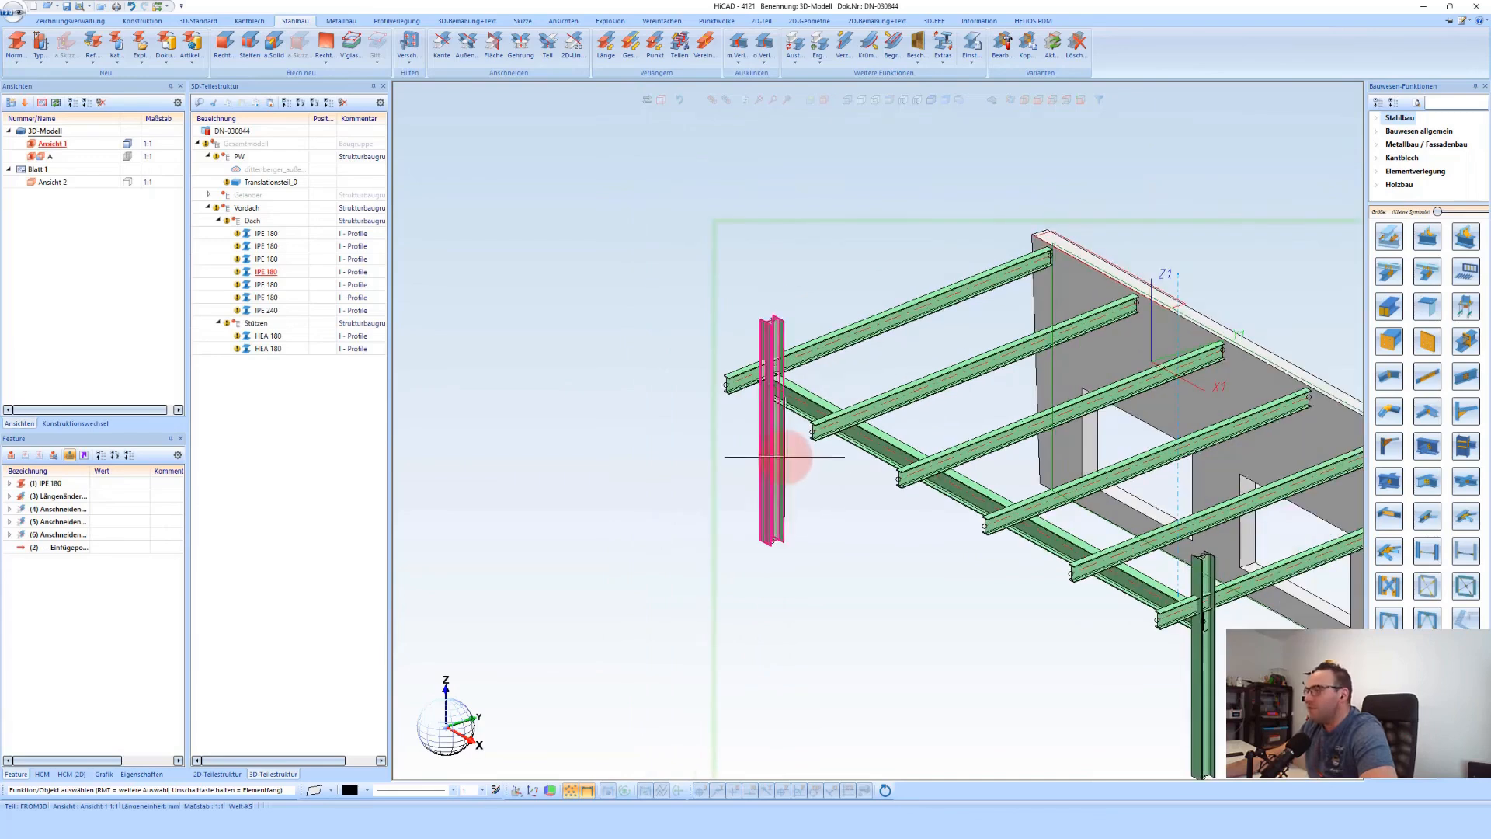
Show the hidden point cloud together with the canopy model
{"action": "left_click", "coordinate": [256, 173]}
{"action": "right_click", "coordinate": [393, 193]}
{"action": "left_click", "coordinate": [489, 274]}
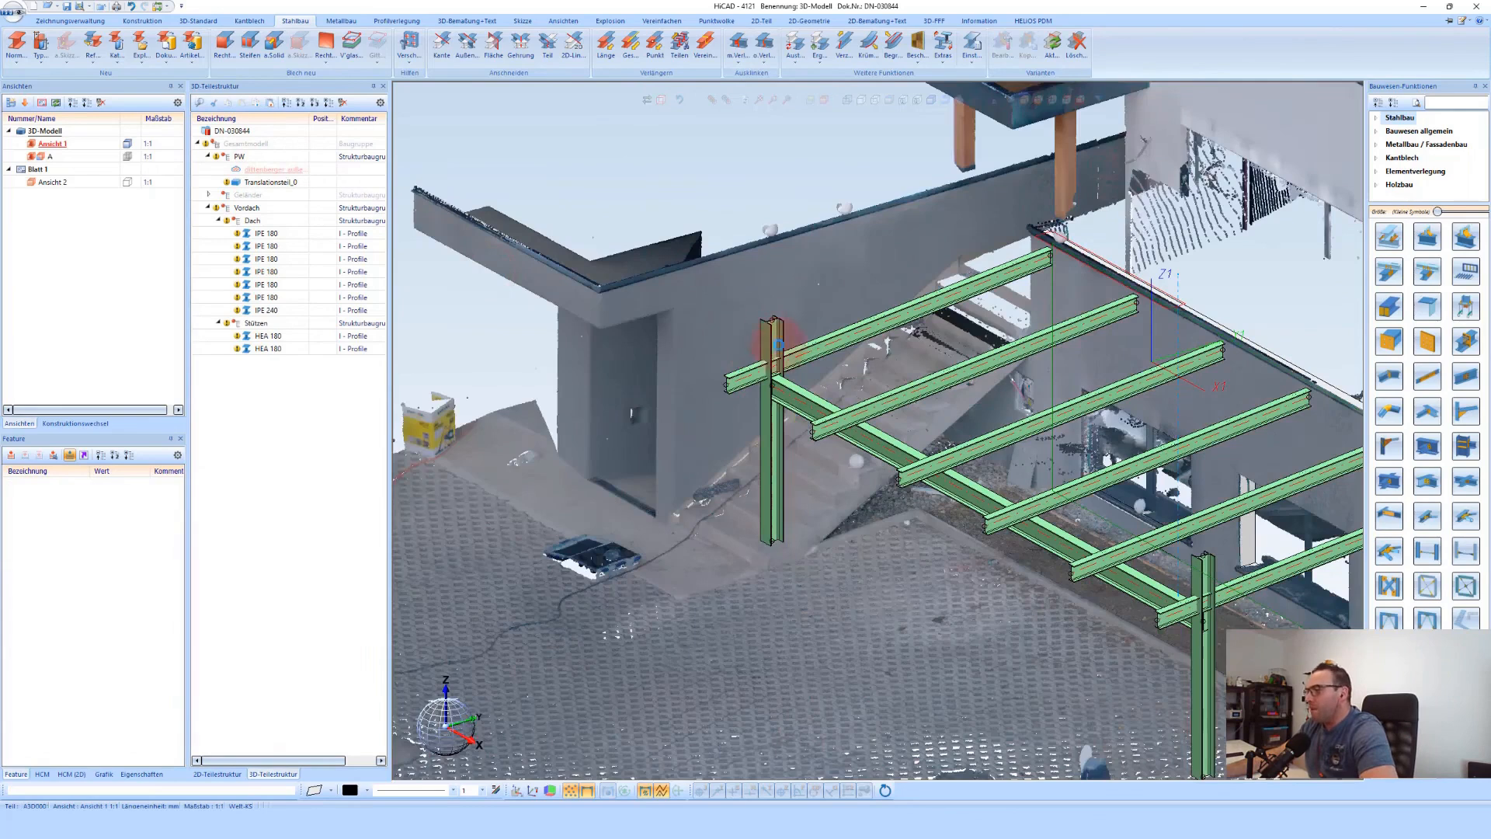
Lengthen both HEA 180 columns at their lower ends by 250 mm
{"action": "scroll", "coordinate": [778, 345], "scroll_direction": "down", "scroll_amount": 2}
{"action": "left_click", "coordinate": [605, 45]}
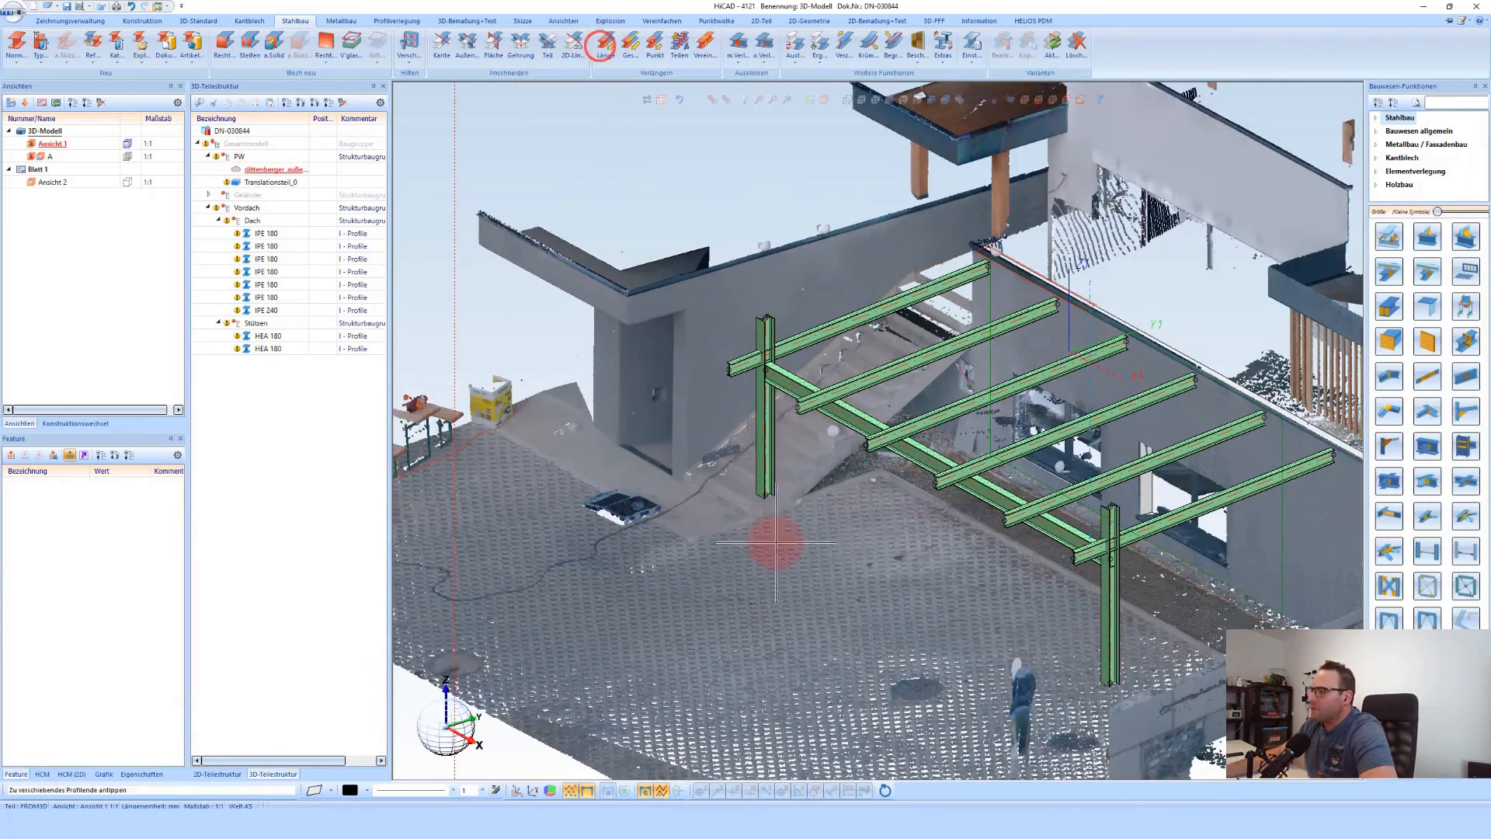
{"action": "left_click", "coordinate": [765, 491]}
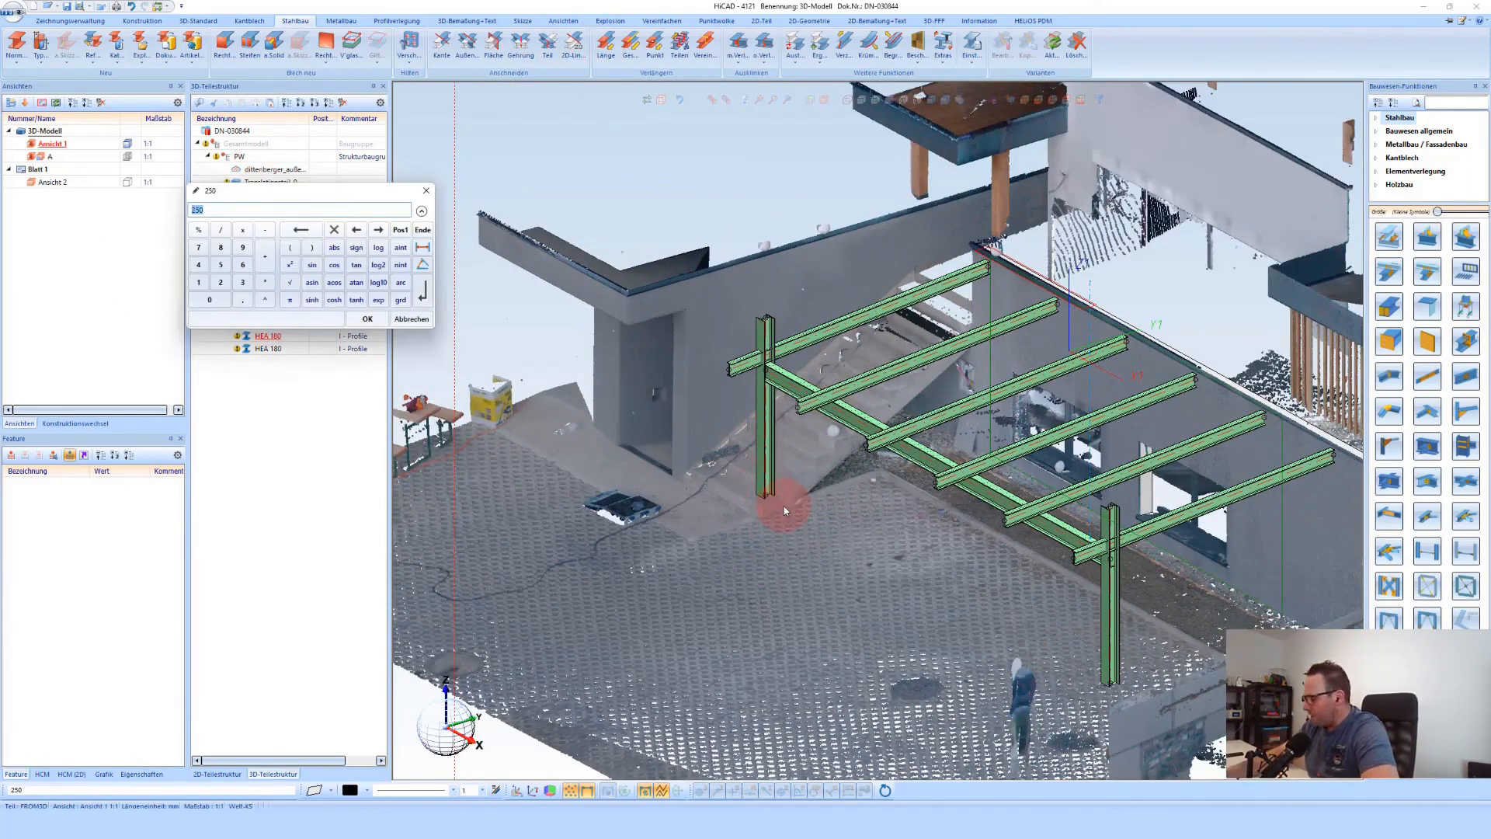
{"action": "key", "text": "Return"}
{"action": "left_click", "coordinate": [1109, 674]}
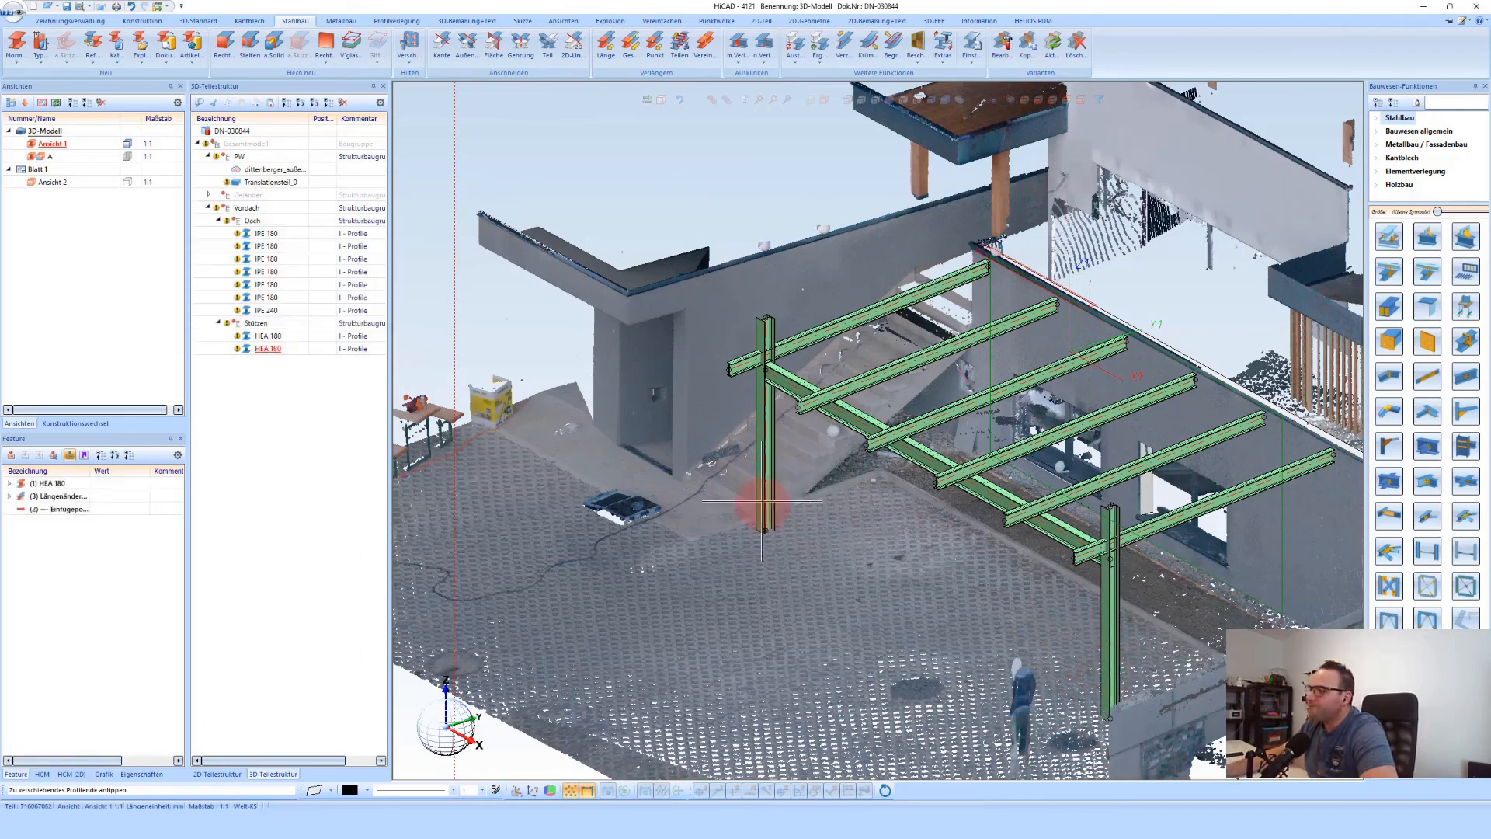
Lengthen the lower end of the HEA 180 column beside the stairs once more
{"action": "scroll", "coordinate": [761, 506], "scroll_direction": "up", "scroll_amount": 2}
{"action": "scroll", "coordinate": [767, 552], "scroll_direction": "up", "scroll_amount": 5}
{"action": "left_click", "coordinate": [770, 466]}
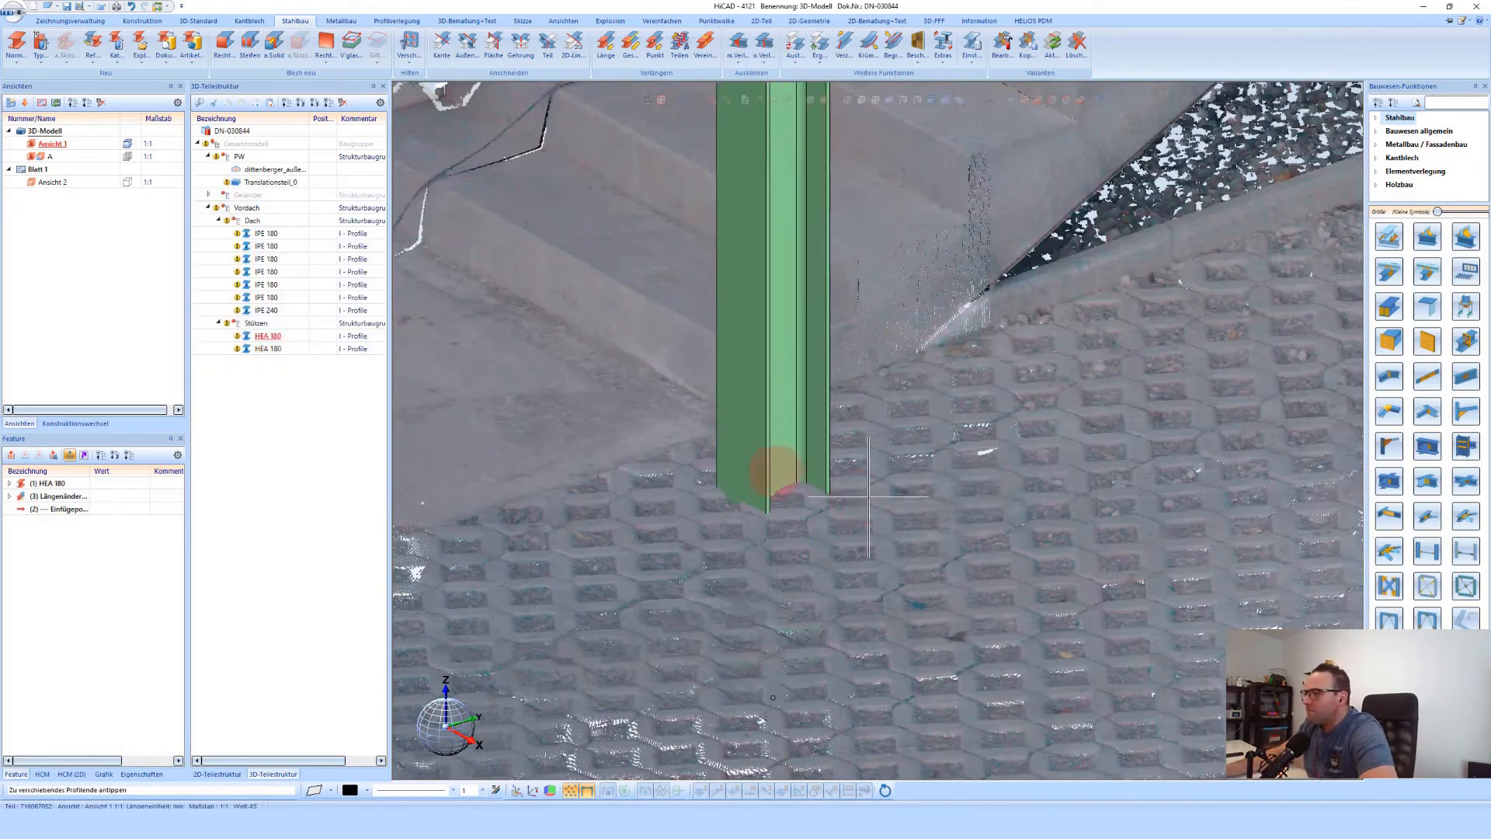
{"action": "left_click", "coordinate": [812, 487]}
{"action": "left_click", "coordinate": [843, 498]}
{"action": "scroll", "coordinate": [851, 486], "scroll_direction": "down", "scroll_amount": 2}
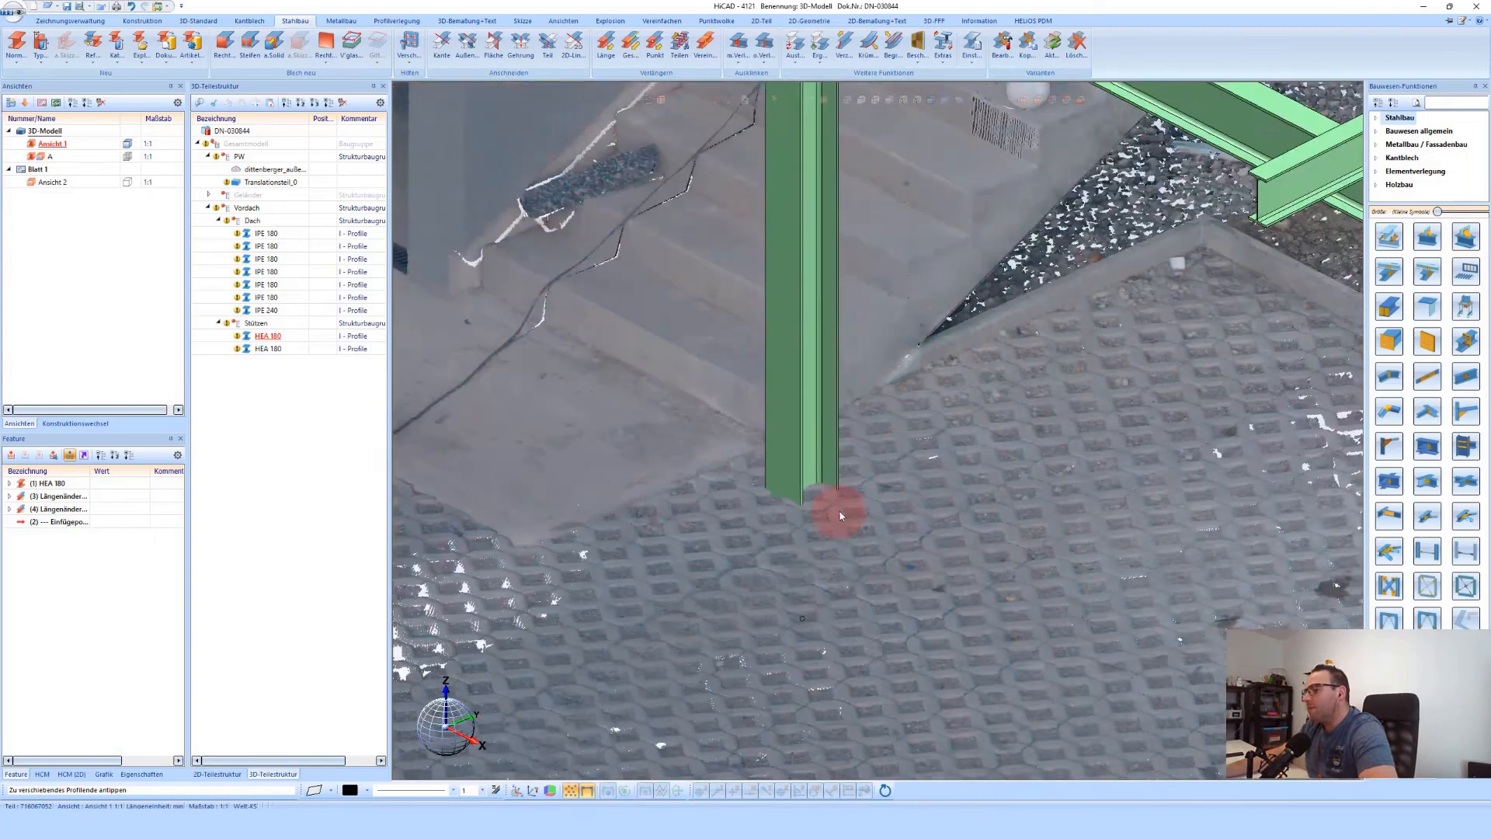
Extend the lower end of the HEA 180 column beside the stairs to a point-cloud point on the ground
{"action": "left_click", "coordinate": [790, 479]}
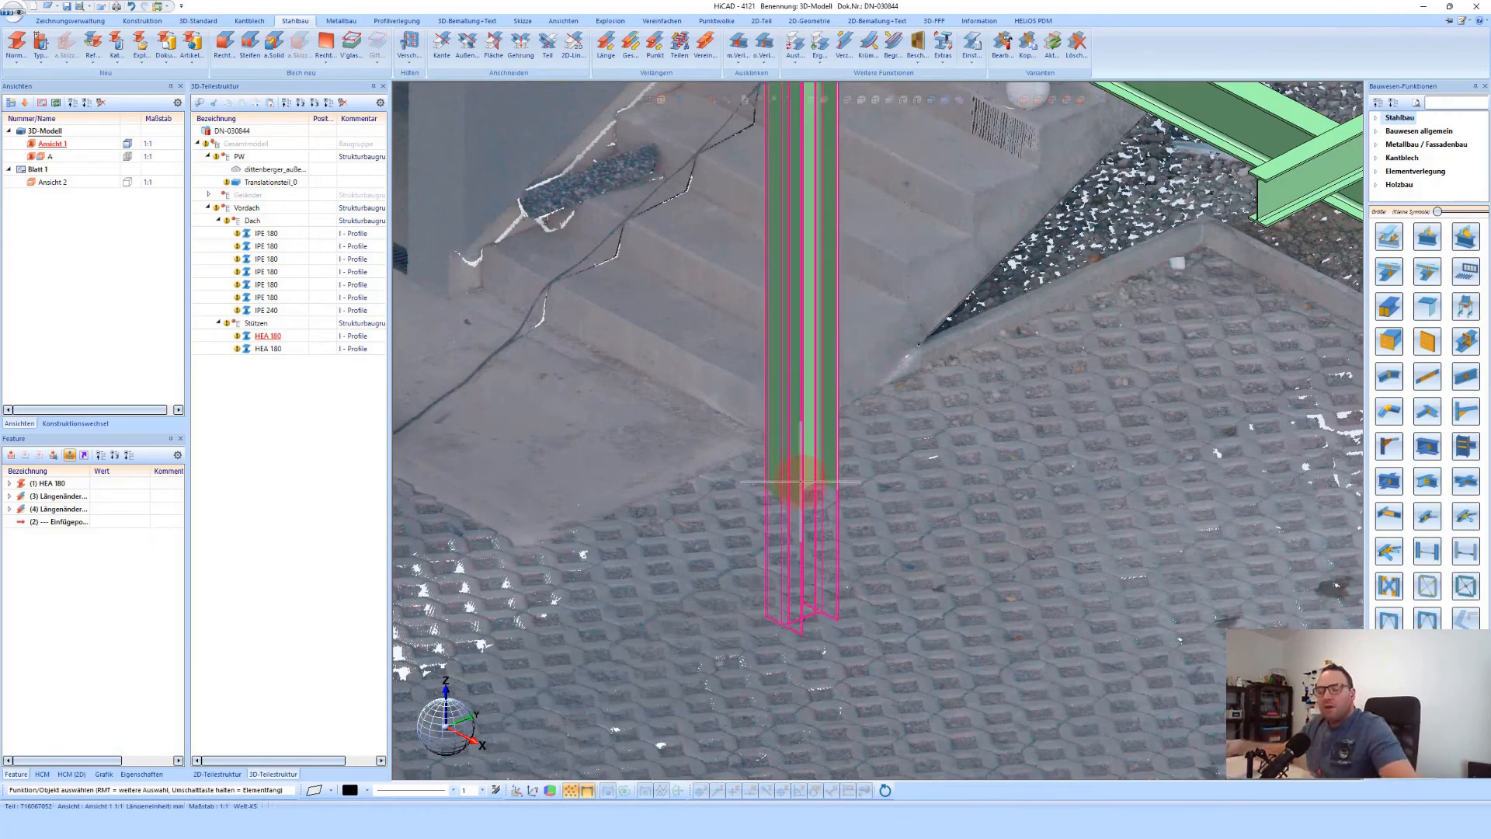
{"action": "left_click", "coordinate": [800, 482]}
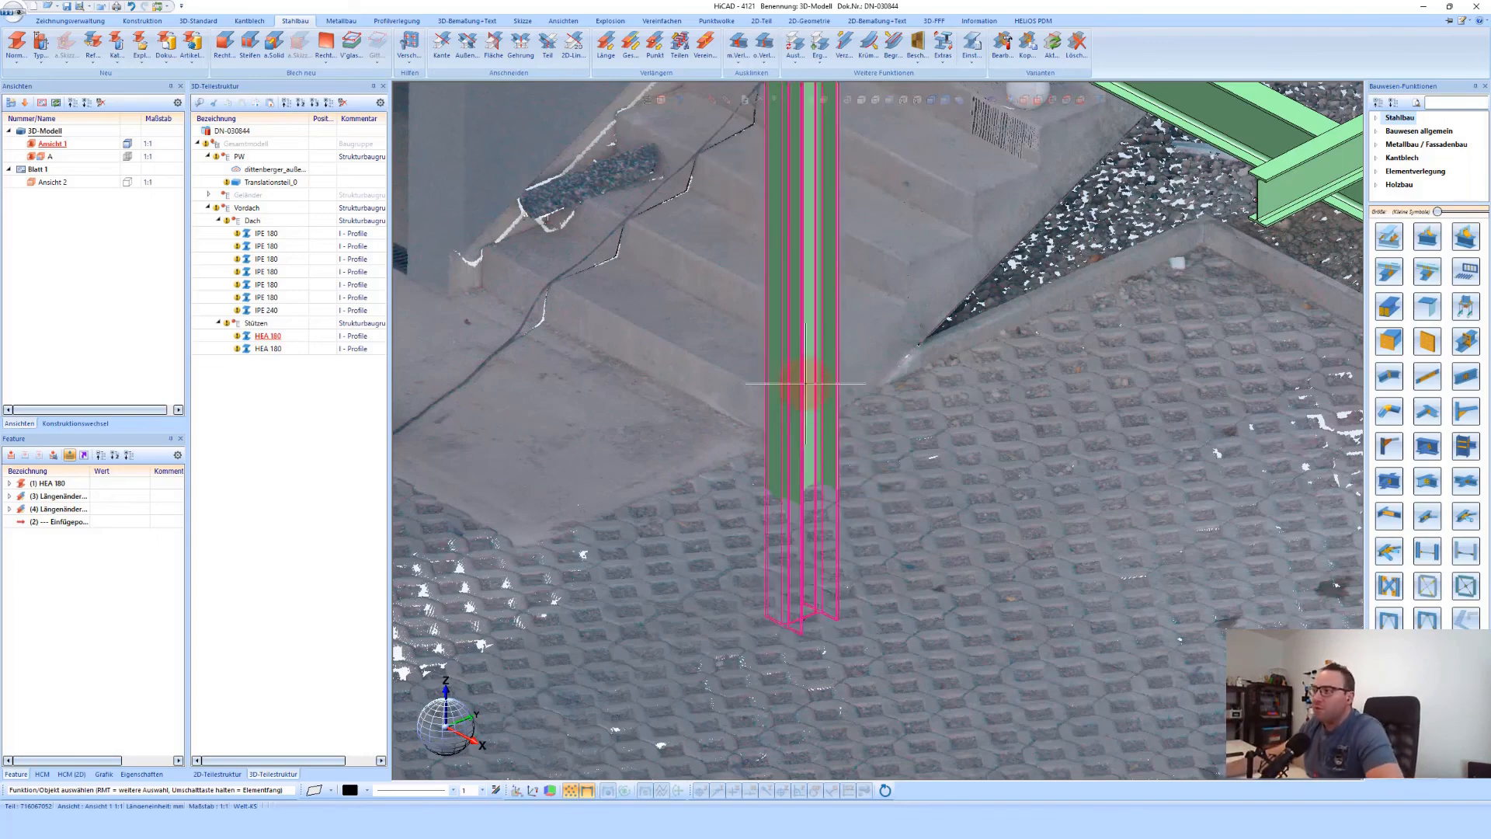
{"action": "left_click", "coordinate": [653, 45]}
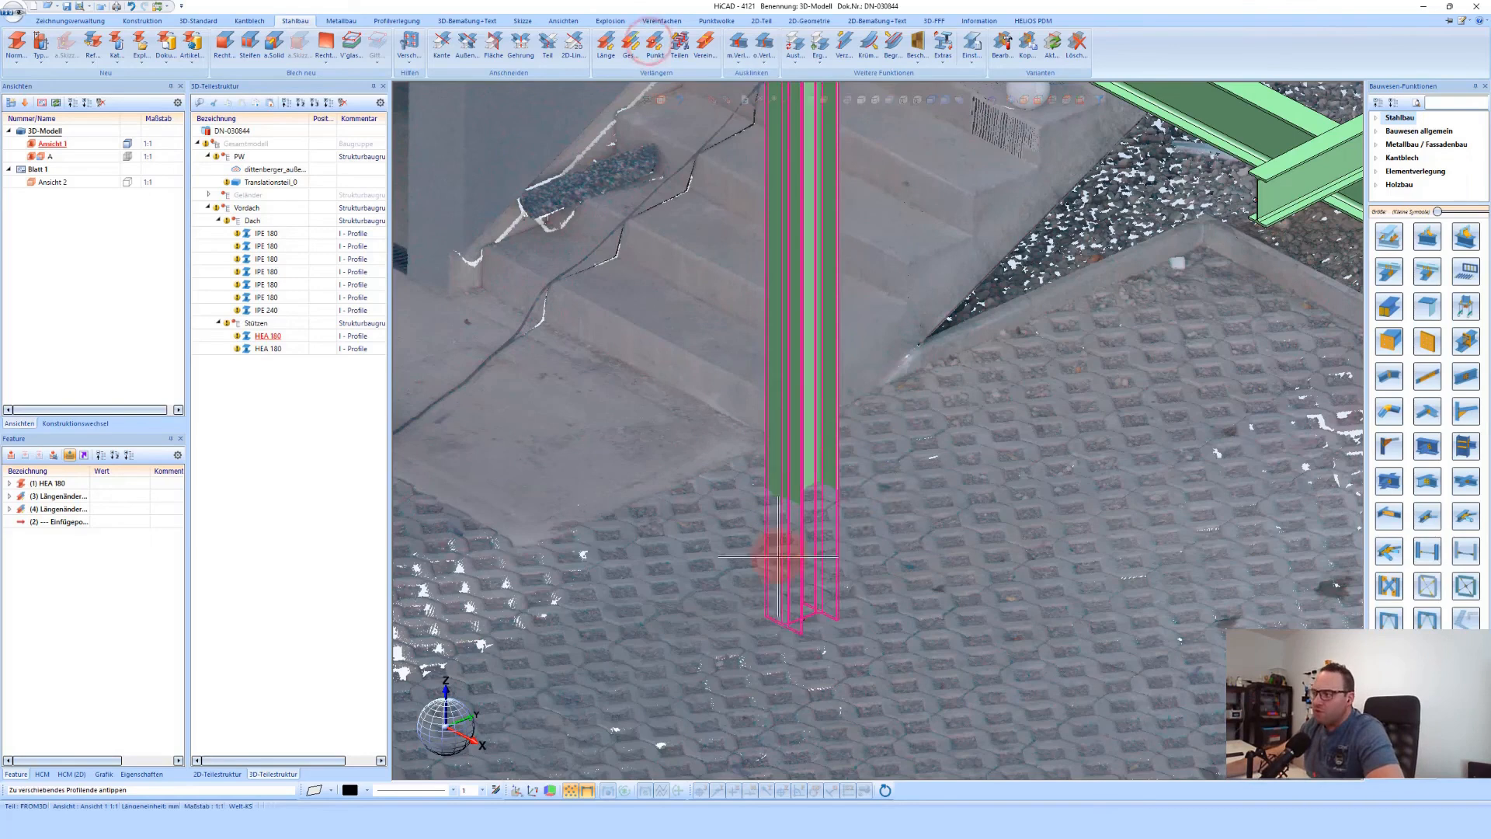
{"action": "left_click", "coordinate": [812, 499]}
{"action": "scroll", "coordinate": [815, 494], "scroll_direction": "up", "scroll_amount": 2}
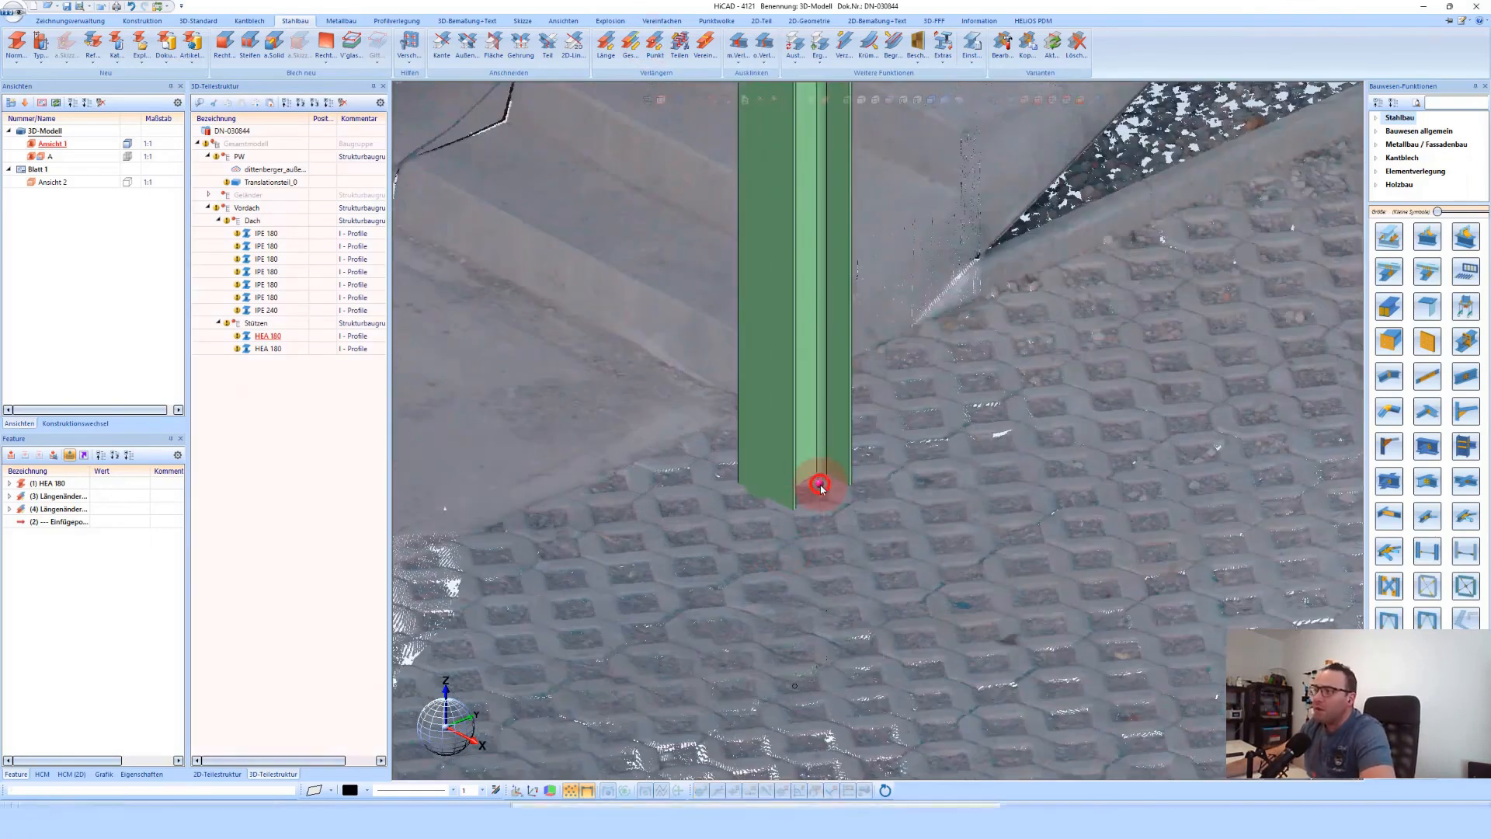
{"action": "left_click", "coordinate": [837, 512]}
Lengthen the lower end of the HEA 180 column beside the stairs by 100 mm
{"action": "left_click", "coordinate": [607, 39]}
{"action": "left_click", "coordinate": [776, 471]}
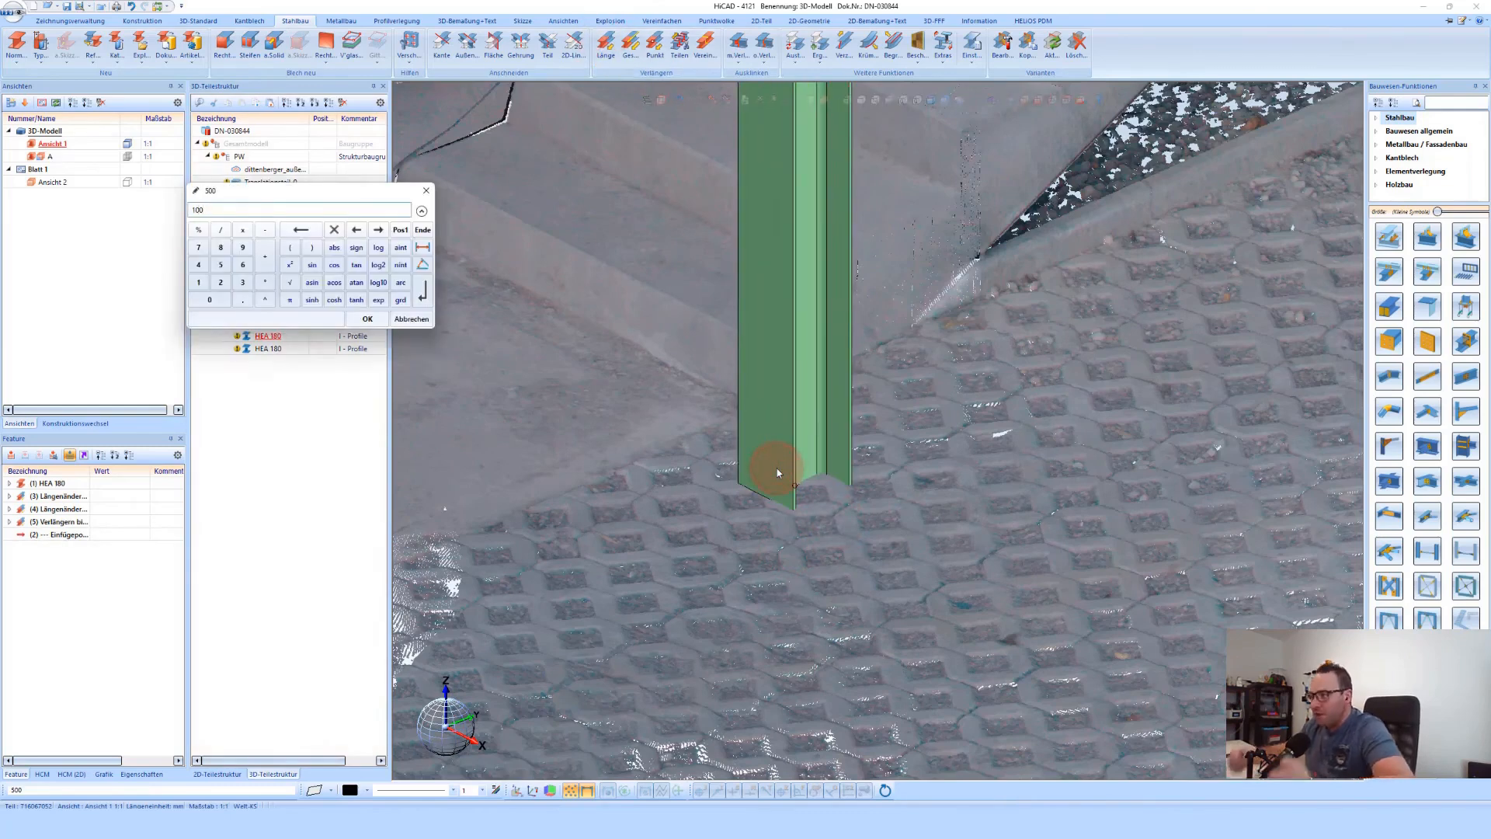
{"action": "key", "text": "Return"}
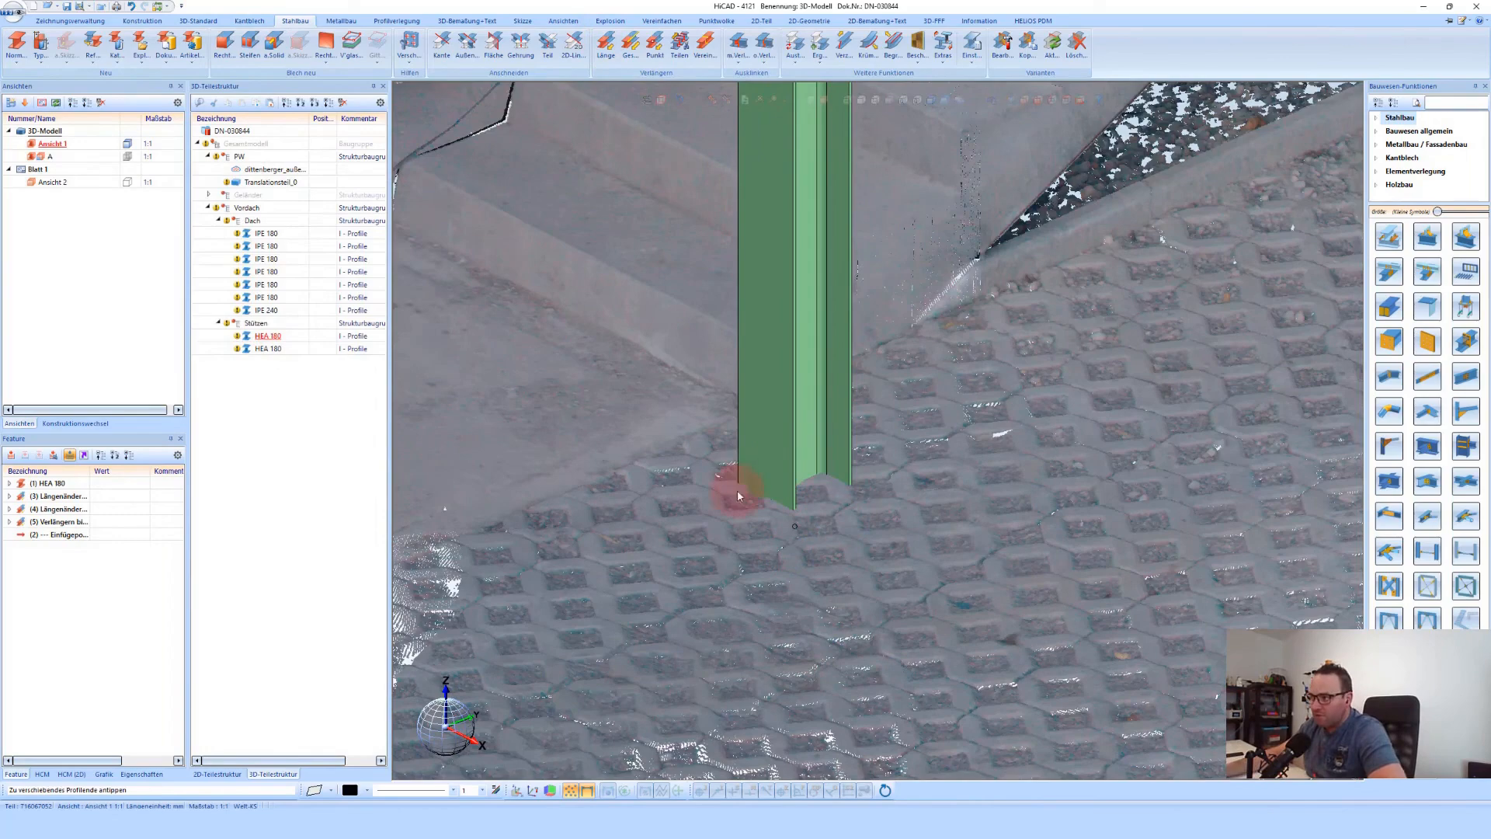
{"action": "scroll", "coordinate": [738, 496], "scroll_direction": "down", "scroll_amount": 10}
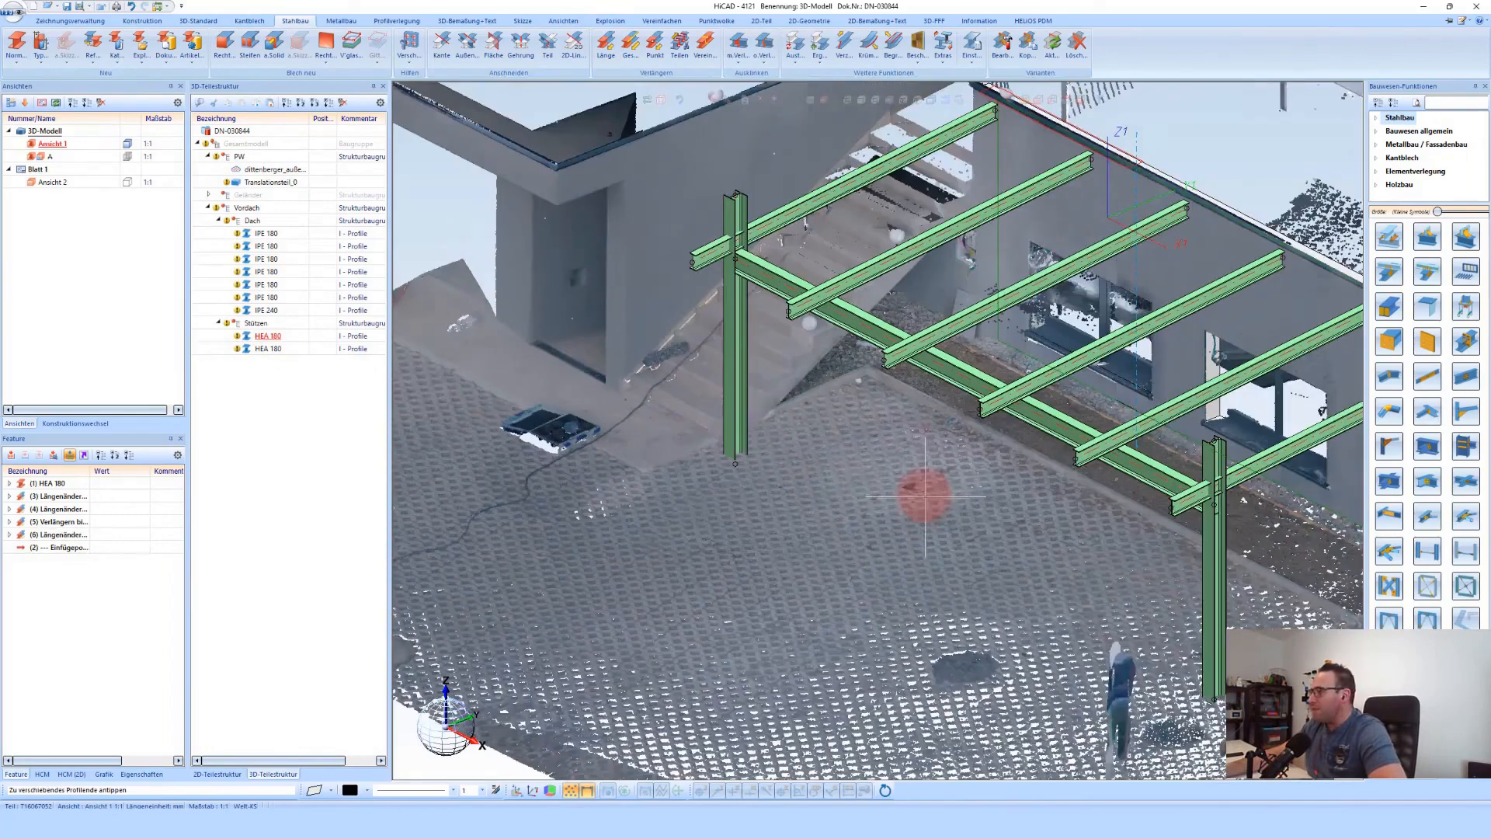
Fit the lower end of the HEA 180 column farther from the stairs to a point-cloud point on the ground
{"action": "scroll", "coordinate": [1065, 582], "scroll_direction": "up", "scroll_amount": 8}
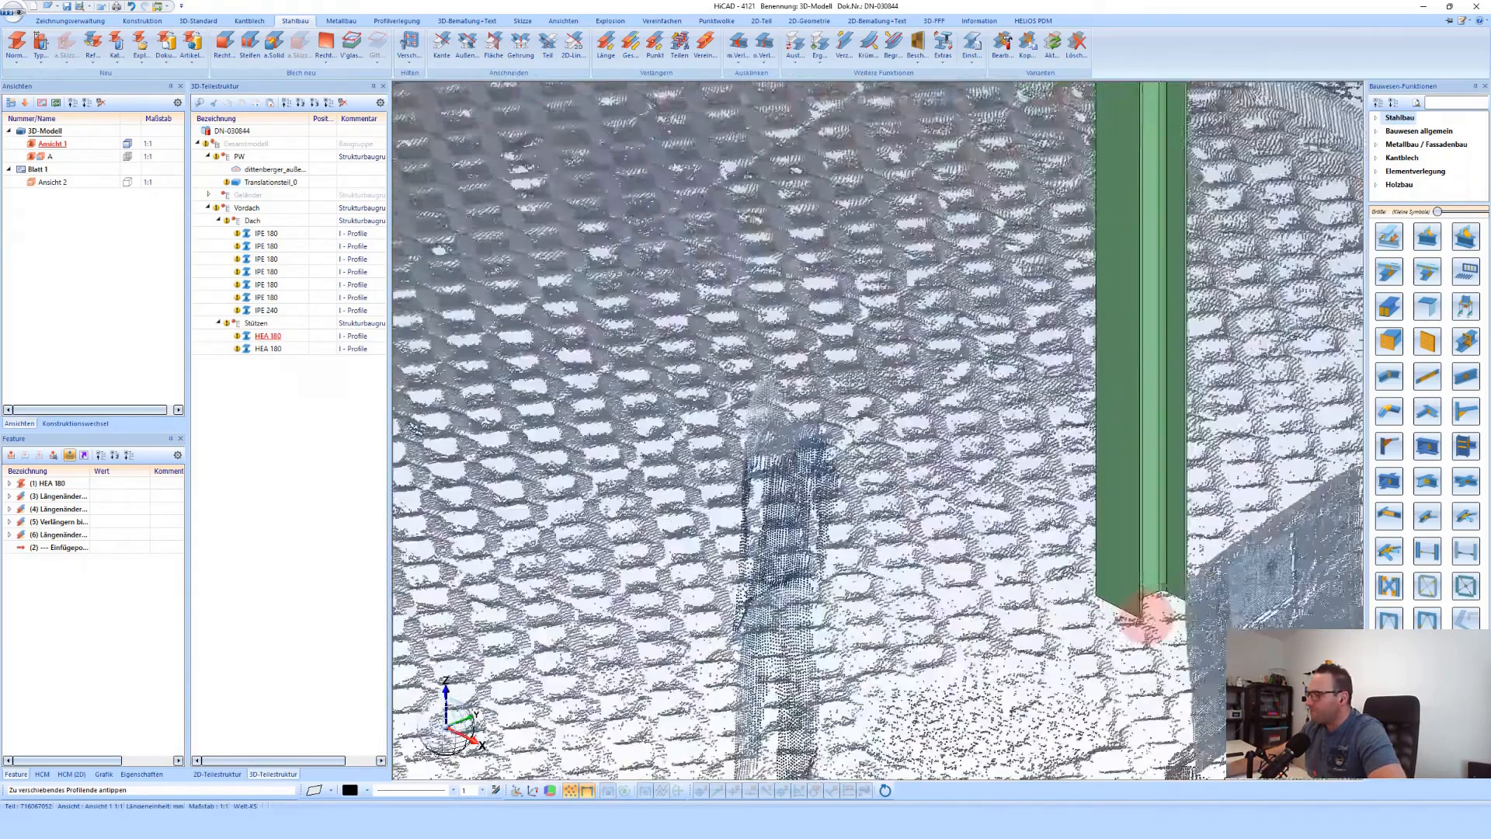
{"action": "scroll", "coordinate": [1145, 618], "scroll_direction": "up", "scroll_amount": 3}
{"action": "left_click", "coordinate": [653, 40]}
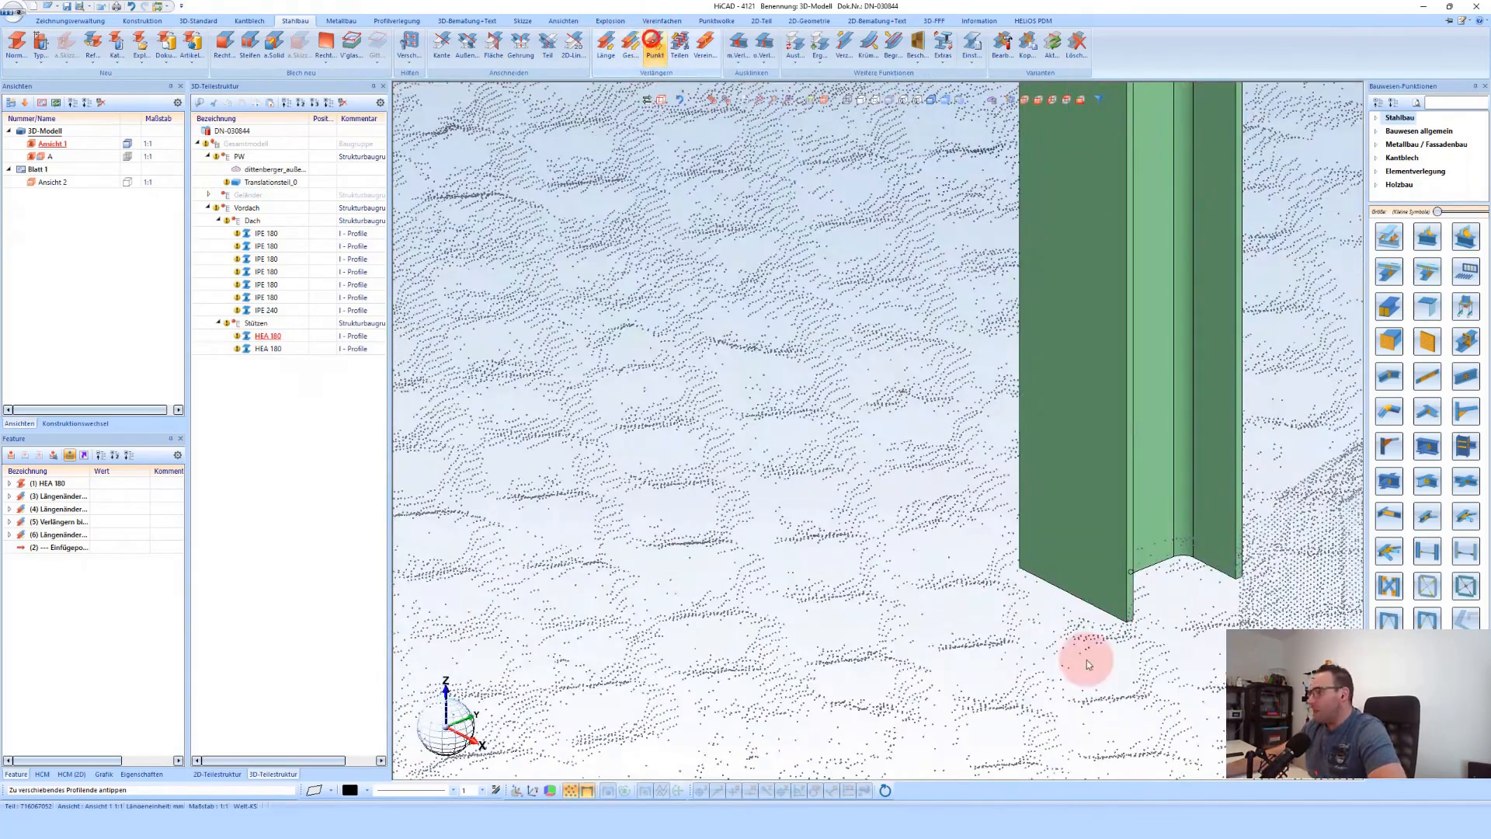
{"action": "left_click", "coordinate": [1107, 526]}
{"action": "left_click", "coordinate": [1183, 568]}
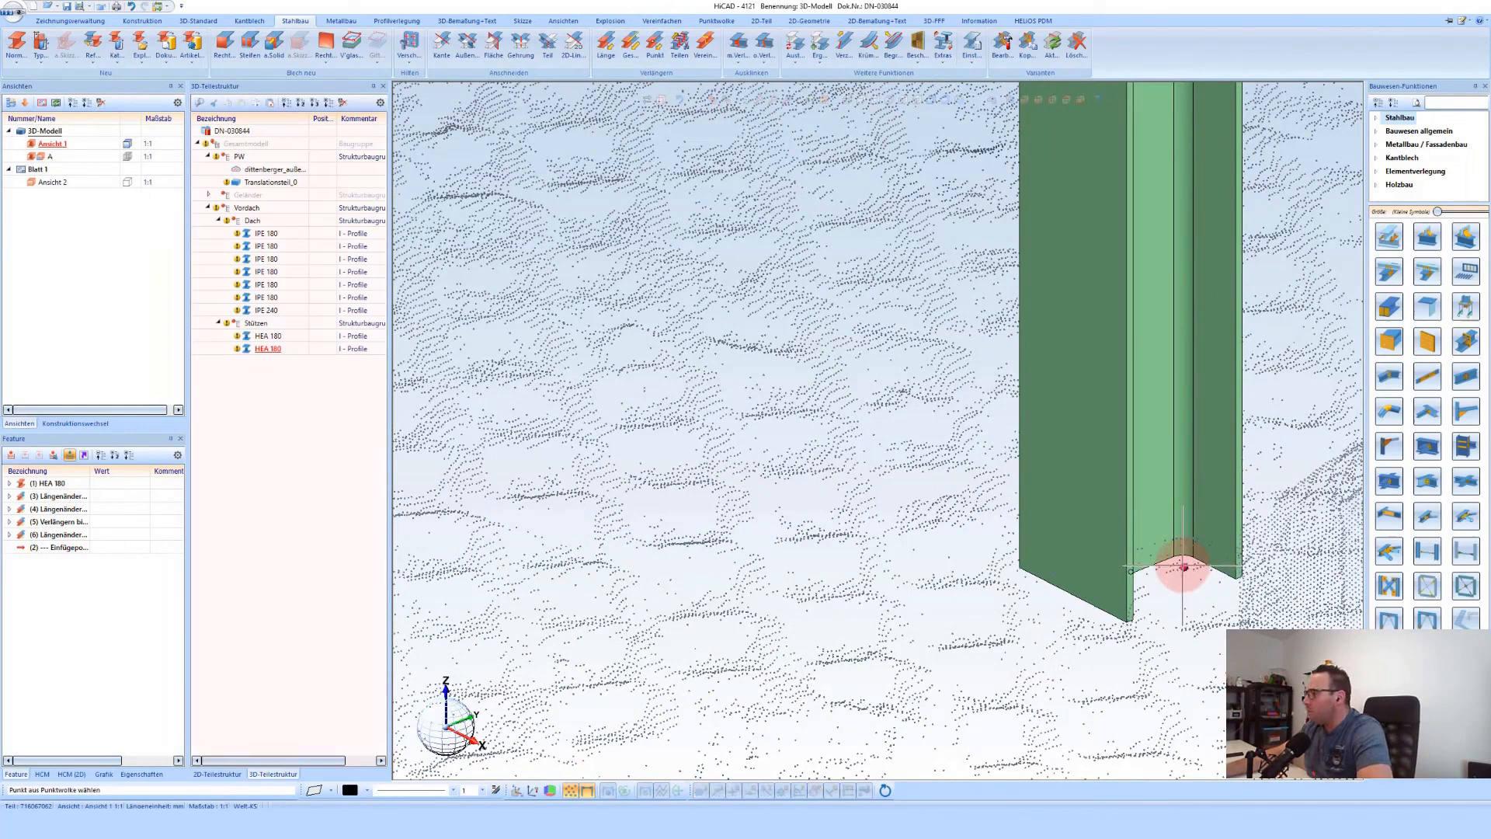
{"action": "left_click", "coordinate": [1173, 621]}
Lengthen the lower end of the HEA 180 column farther from the stairs by 100 mm
{"action": "left_click", "coordinate": [606, 41]}
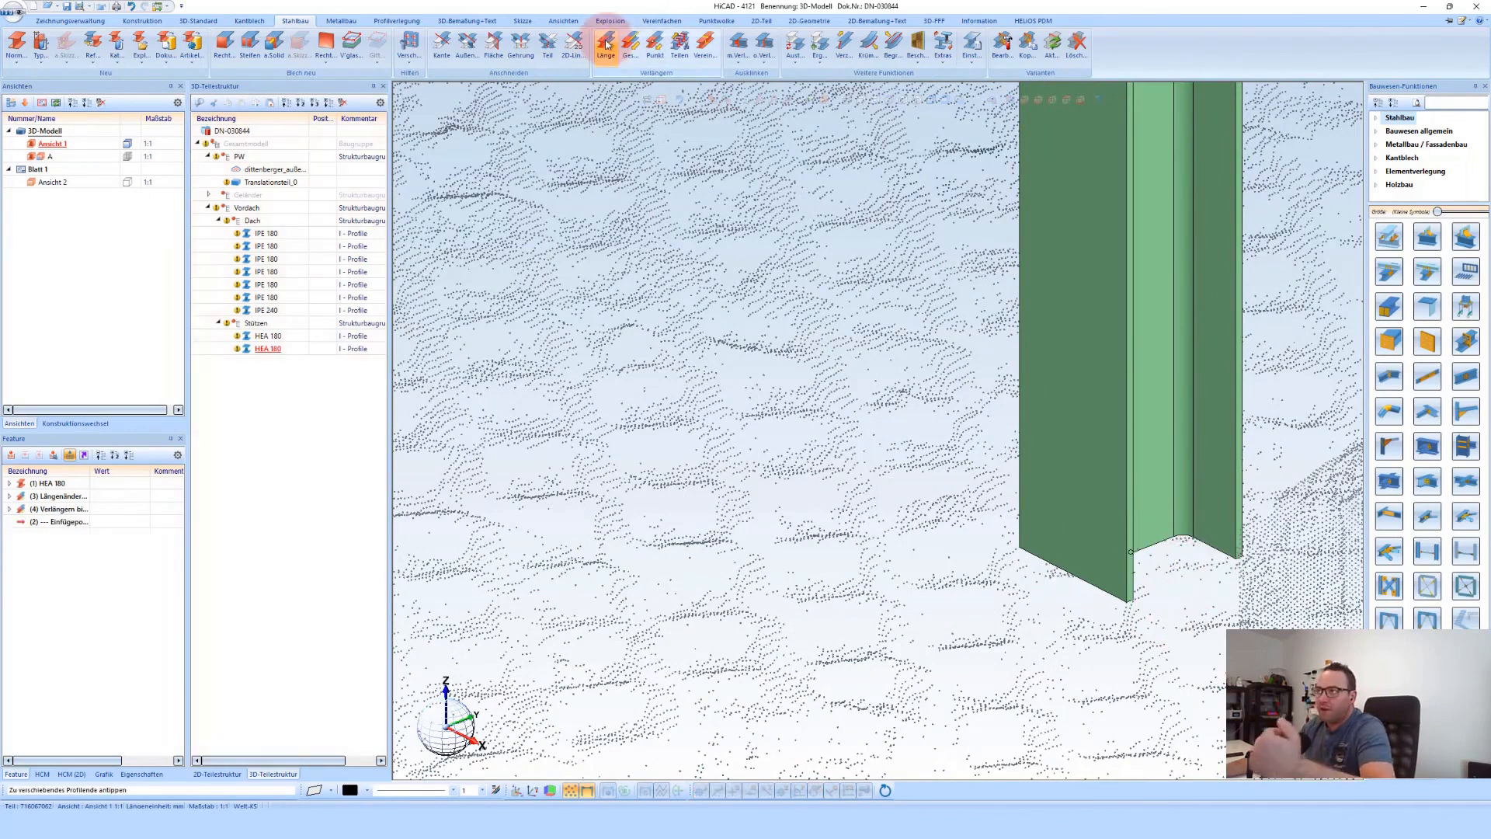
{"action": "left_click", "coordinate": [1109, 507]}
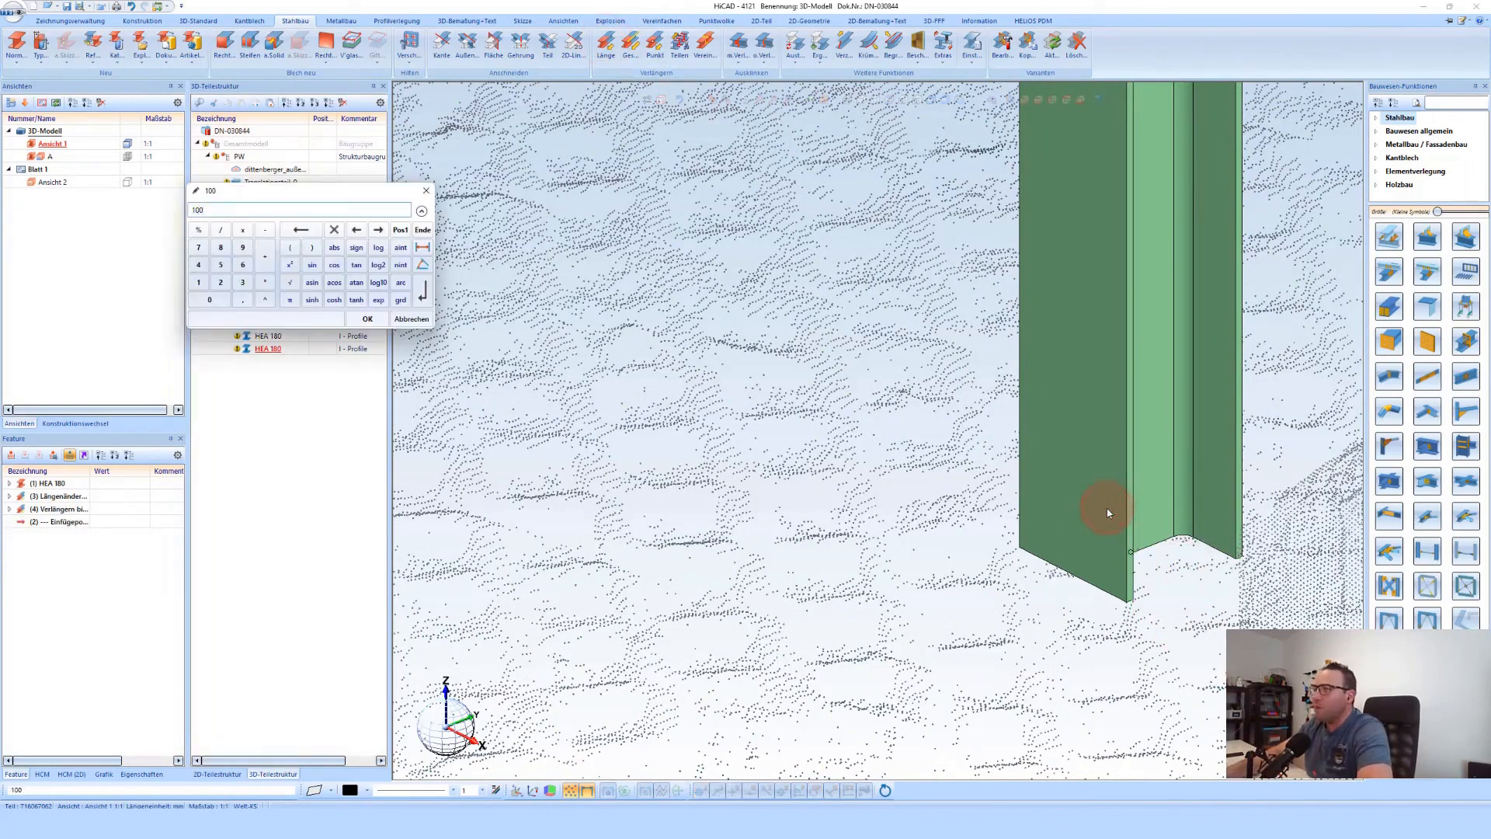
{"action": "key", "text": "Return"}
{"action": "scroll", "coordinate": [1015, 531], "scroll_direction": "down", "scroll_amount": 10}
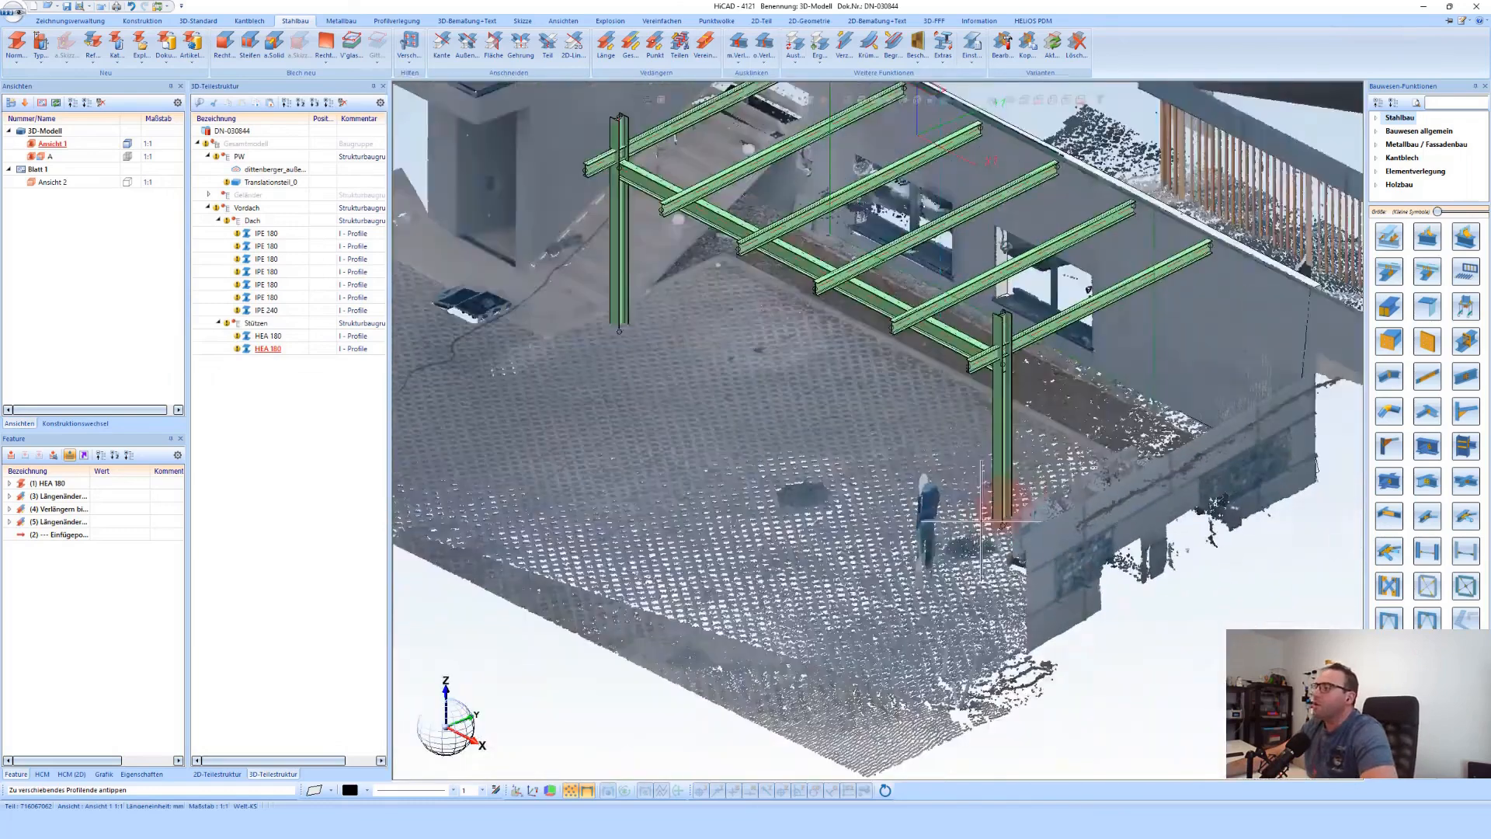
Extend the stair-side end of the IPE 240 edge beam beyond the column edge, using a -250 mm gap with lengthening enabled
{"action": "middle_click", "coordinate": [1026, 476]}
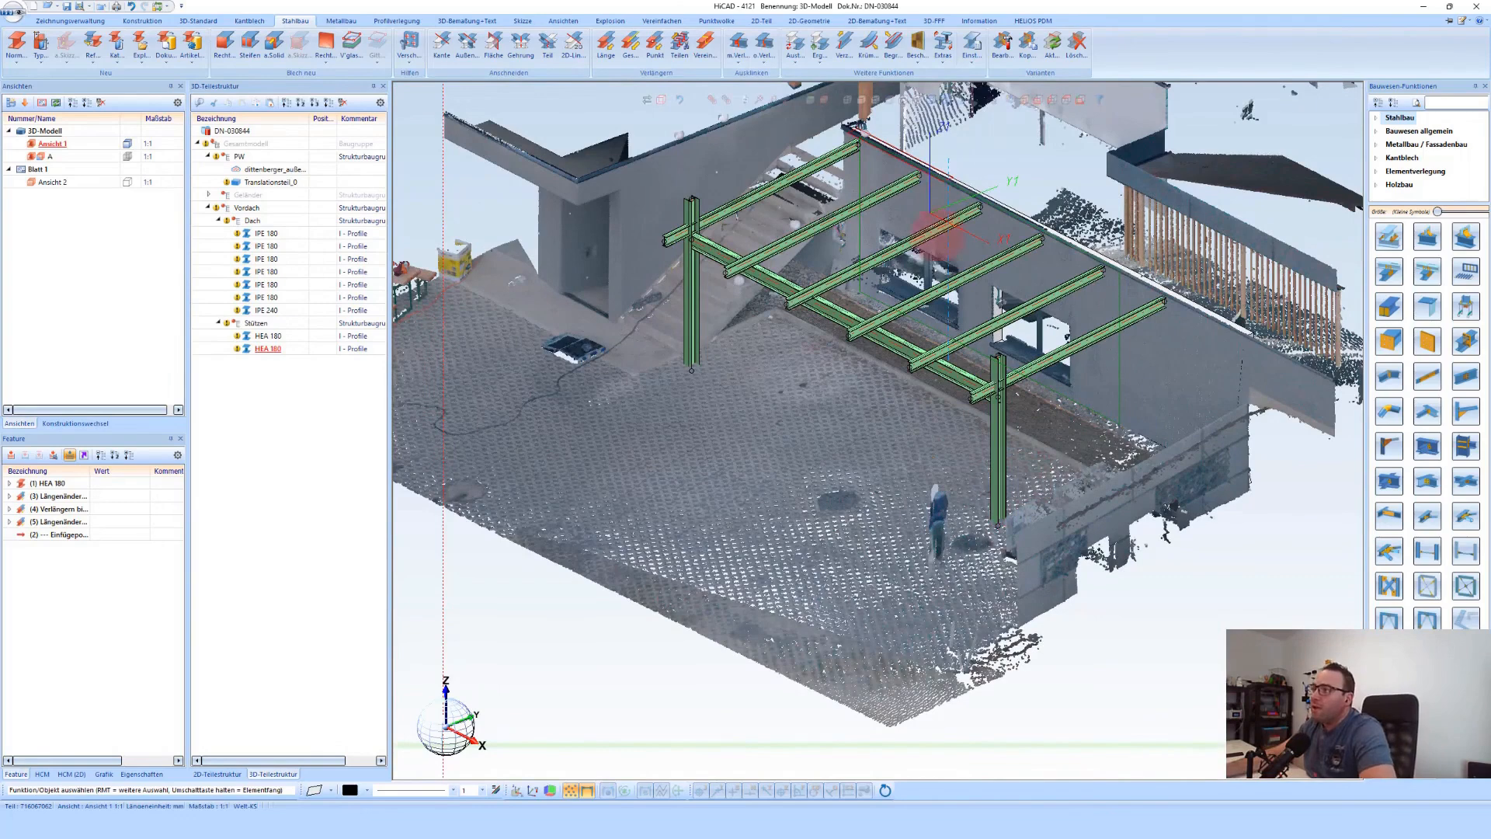
{"action": "scroll", "coordinate": [676, 183], "scroll_direction": "up", "scroll_amount": 3}
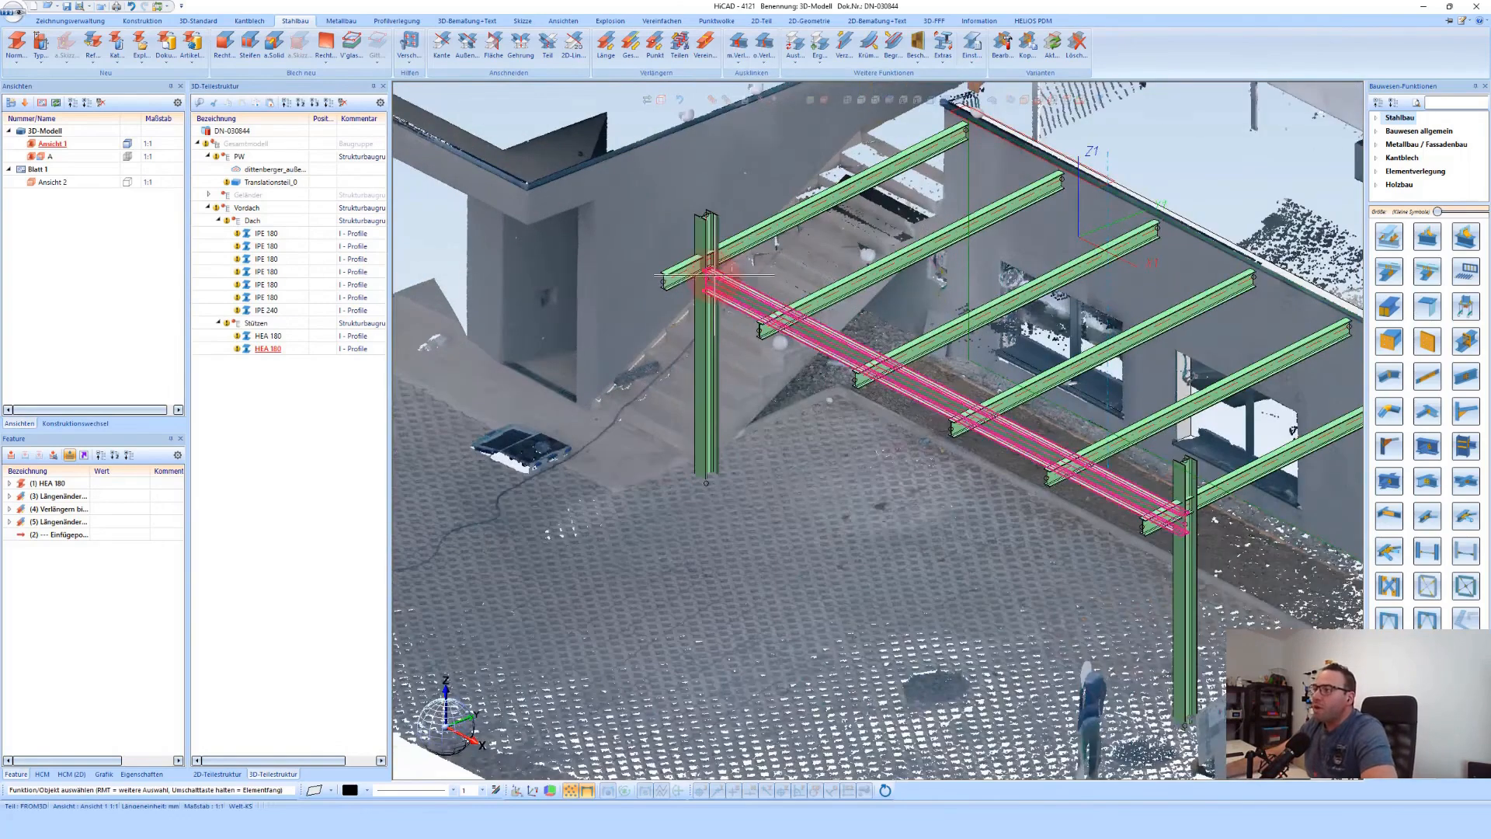
{"action": "scroll", "coordinate": [709, 287], "scroll_direction": "up", "scroll_amount": 3}
{"action": "middle_click_drag", "start_coordinate": [713, 301], "coordinate": [823, 301]}
{"action": "scroll", "coordinate": [710, 245], "scroll_direction": "up", "scroll_amount": 3}
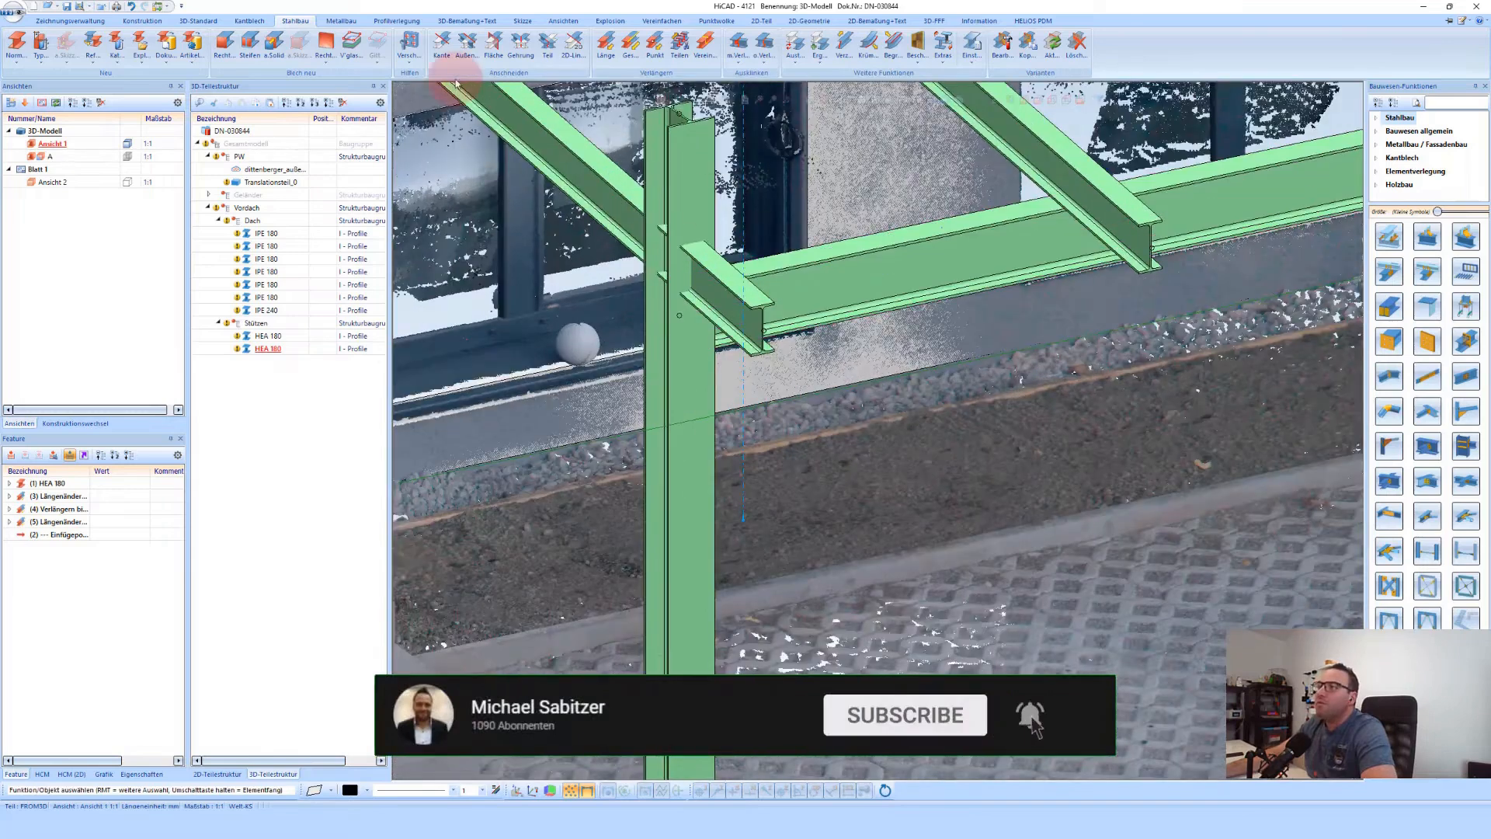
{"action": "left_click", "coordinate": [441, 42]}
{"action": "left_click", "coordinate": [75, 50]}
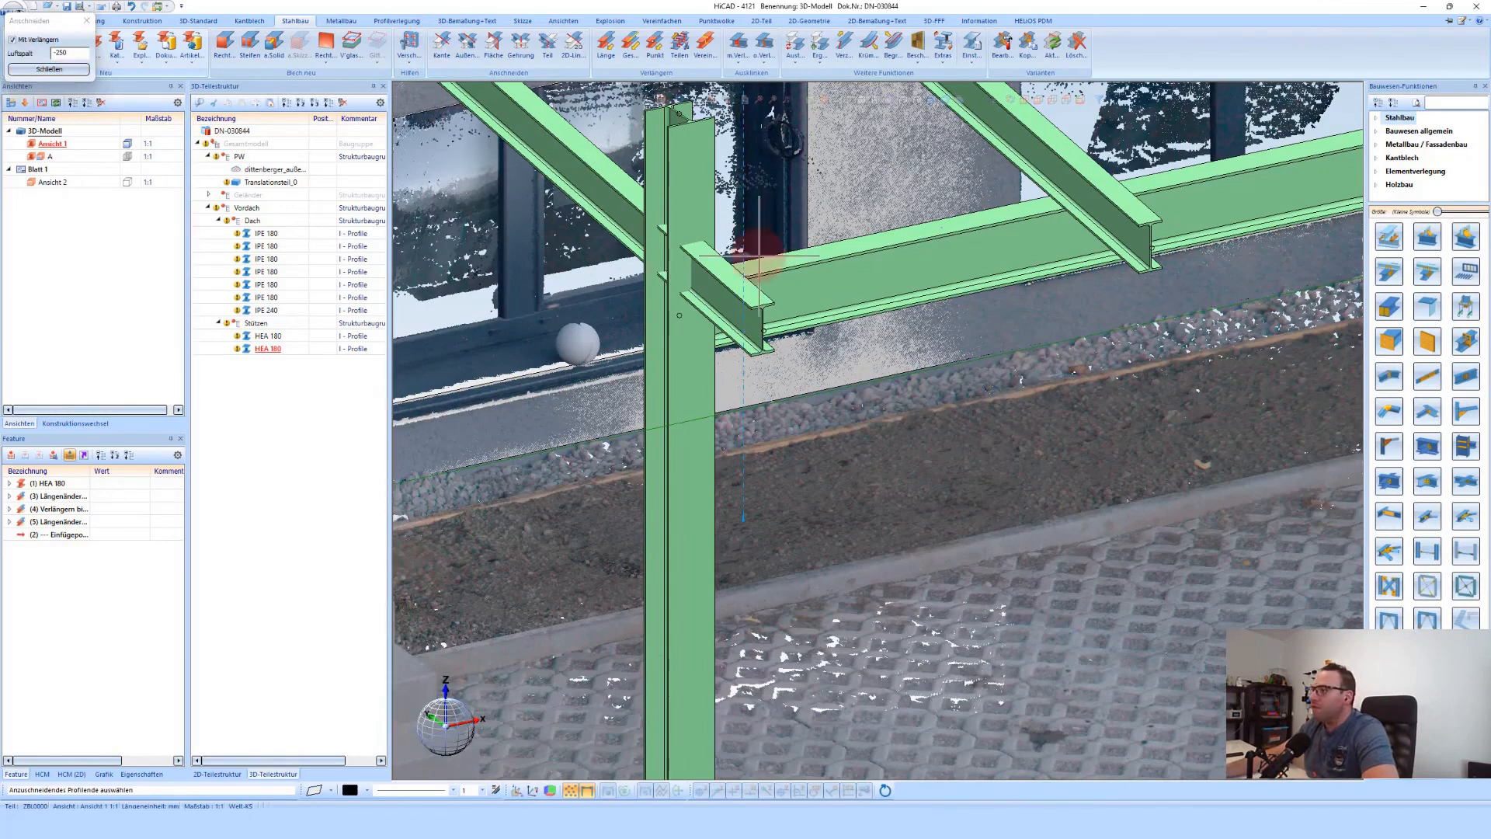
{"action": "left_click", "coordinate": [742, 281]}
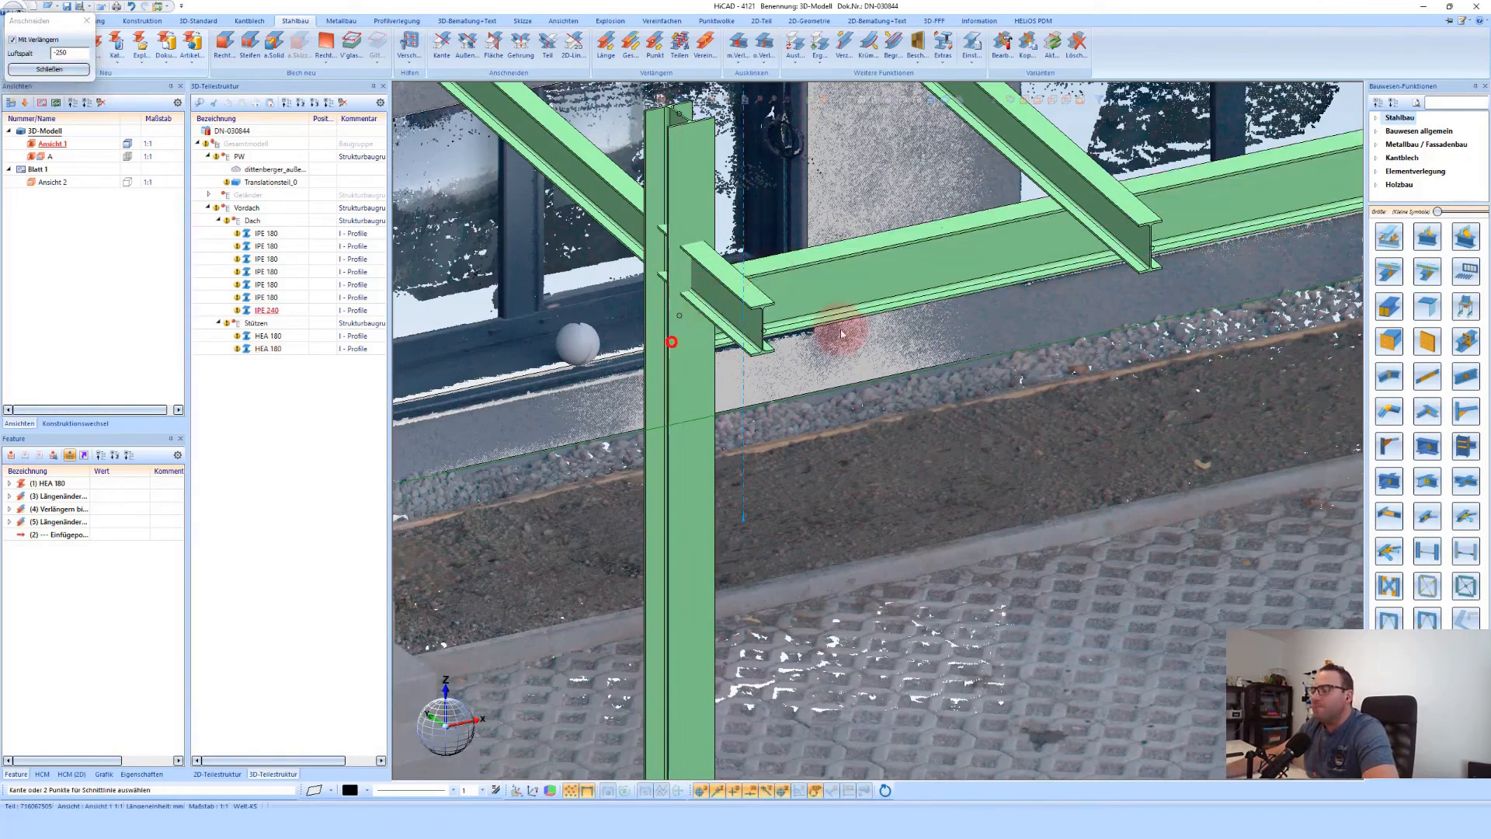
{"action": "left_click", "coordinate": [675, 338]}
Extend the other end of the IPE 240 edge beam beyond the second column with the same -250 mm gap
{"action": "scroll", "coordinate": [602, 372], "scroll_direction": "down", "scroll_amount": 2}
{"action": "scroll", "coordinate": [622, 350], "scroll_direction": "down", "scroll_amount": 4}
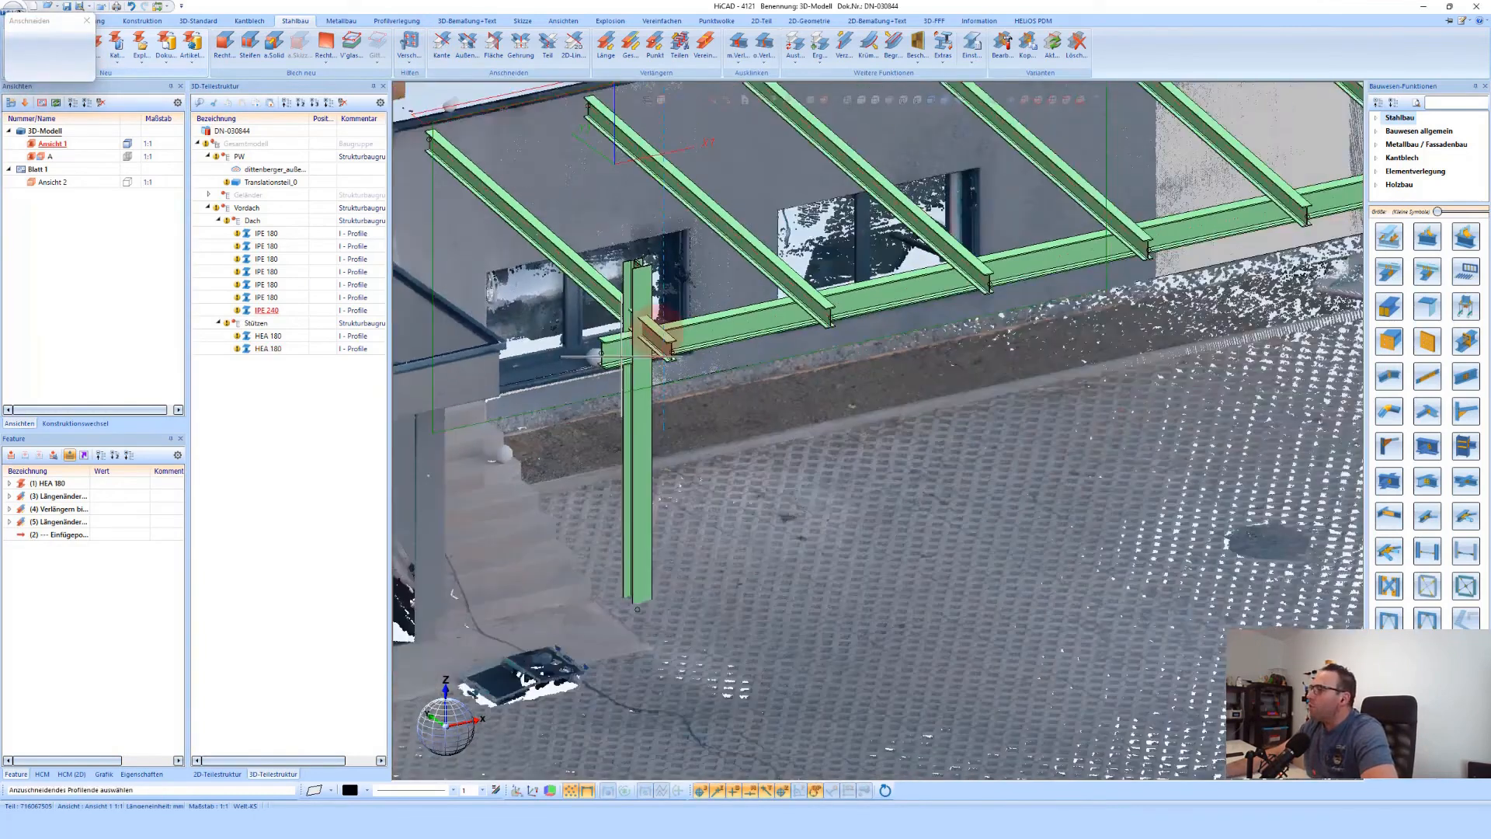
{"action": "scroll", "coordinate": [1179, 220], "scroll_direction": "up", "scroll_amount": 2}
{"action": "left_click", "coordinate": [1111, 258]}
{"action": "left_click", "coordinate": [1138, 208]}
{"action": "middle_click", "coordinate": [1203, 291]}
{"action": "scroll", "coordinate": [1203, 291], "scroll_direction": "down", "scroll_amount": 3}
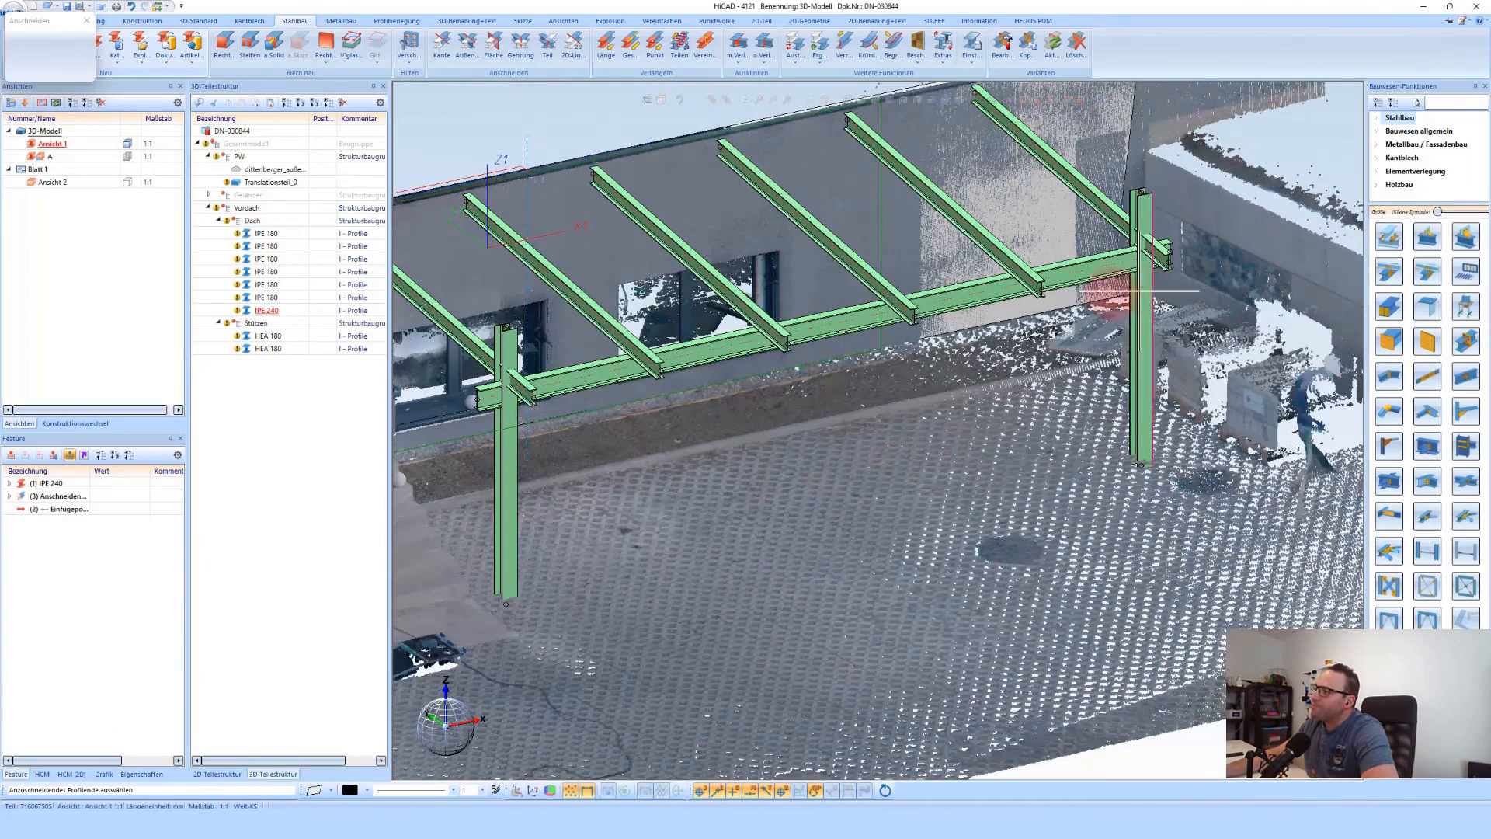
{"action": "scroll", "coordinate": [555, 382], "scroll_direction": "up", "scroll_amount": 3}
{"action": "scroll", "coordinate": [556, 382], "scroll_direction": "up", "scroll_amount": 2}
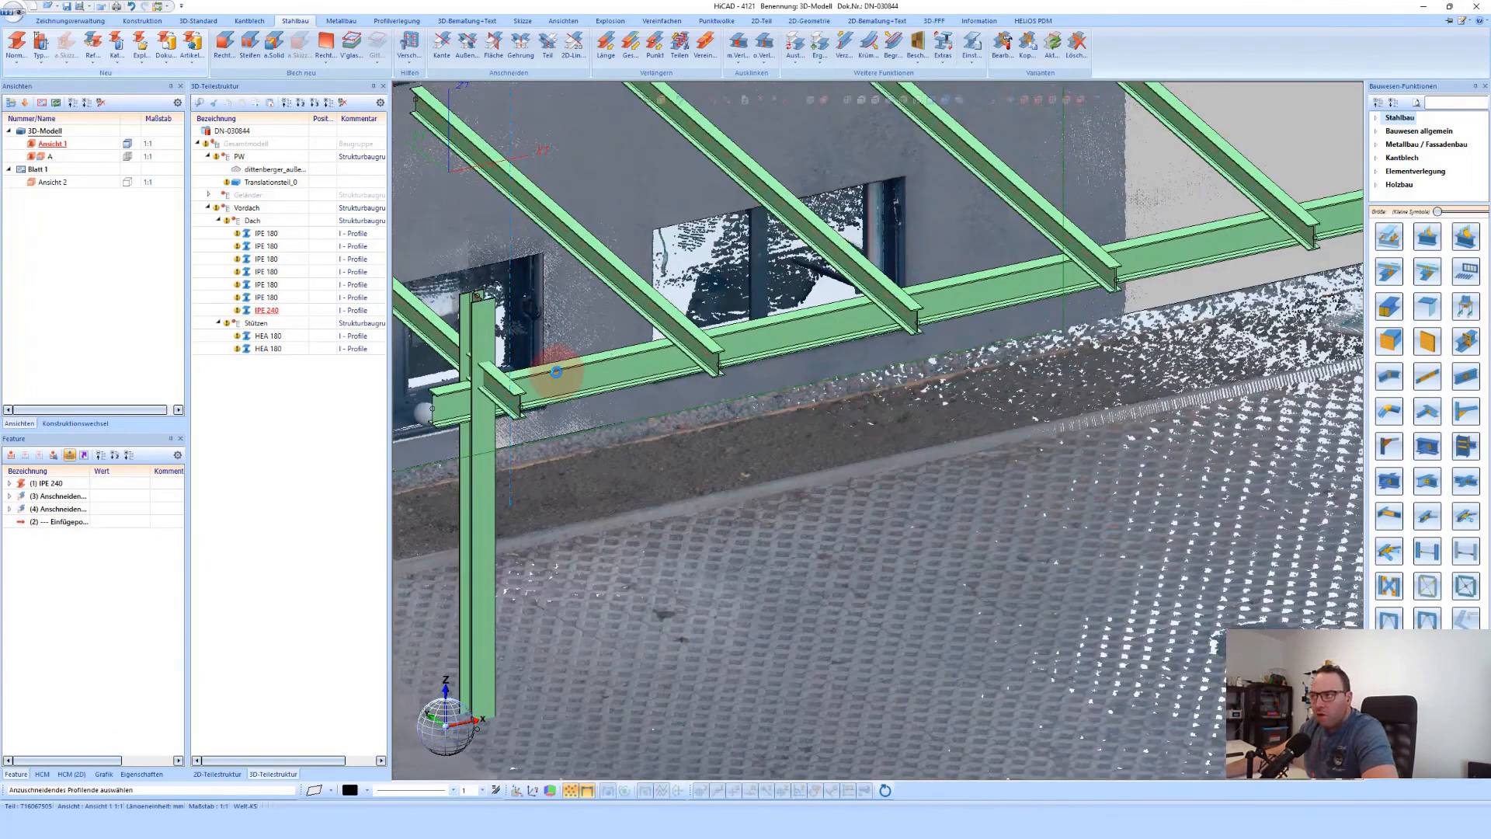
Review the part attributes of the IPE 240 edge beam, including its length
{"action": "middle_click", "coordinate": [555, 373]}
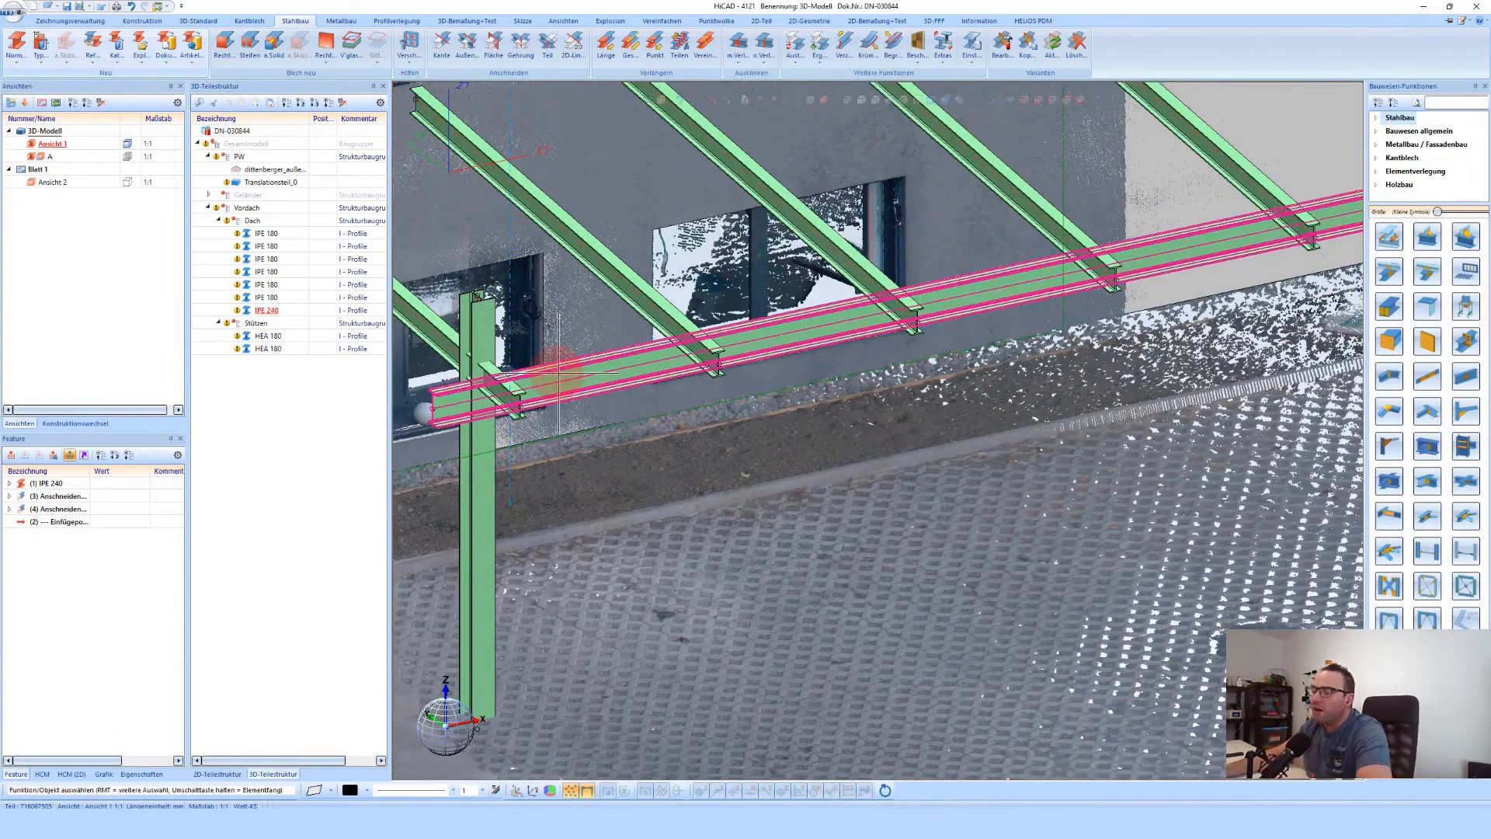
{"action": "left_click", "coordinate": [578, 368]}
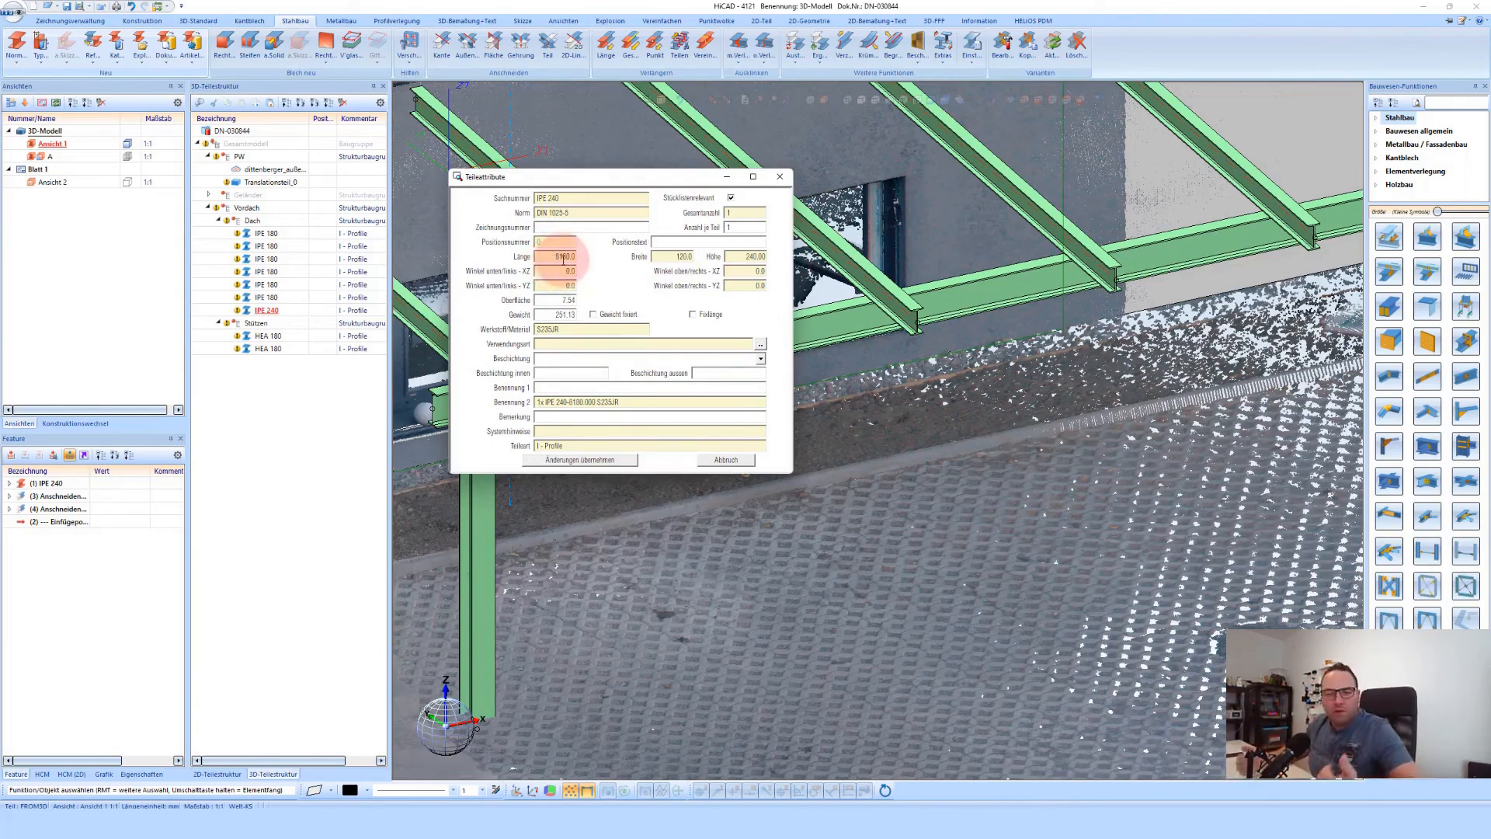
{"action": "left_click", "coordinate": [615, 458]}
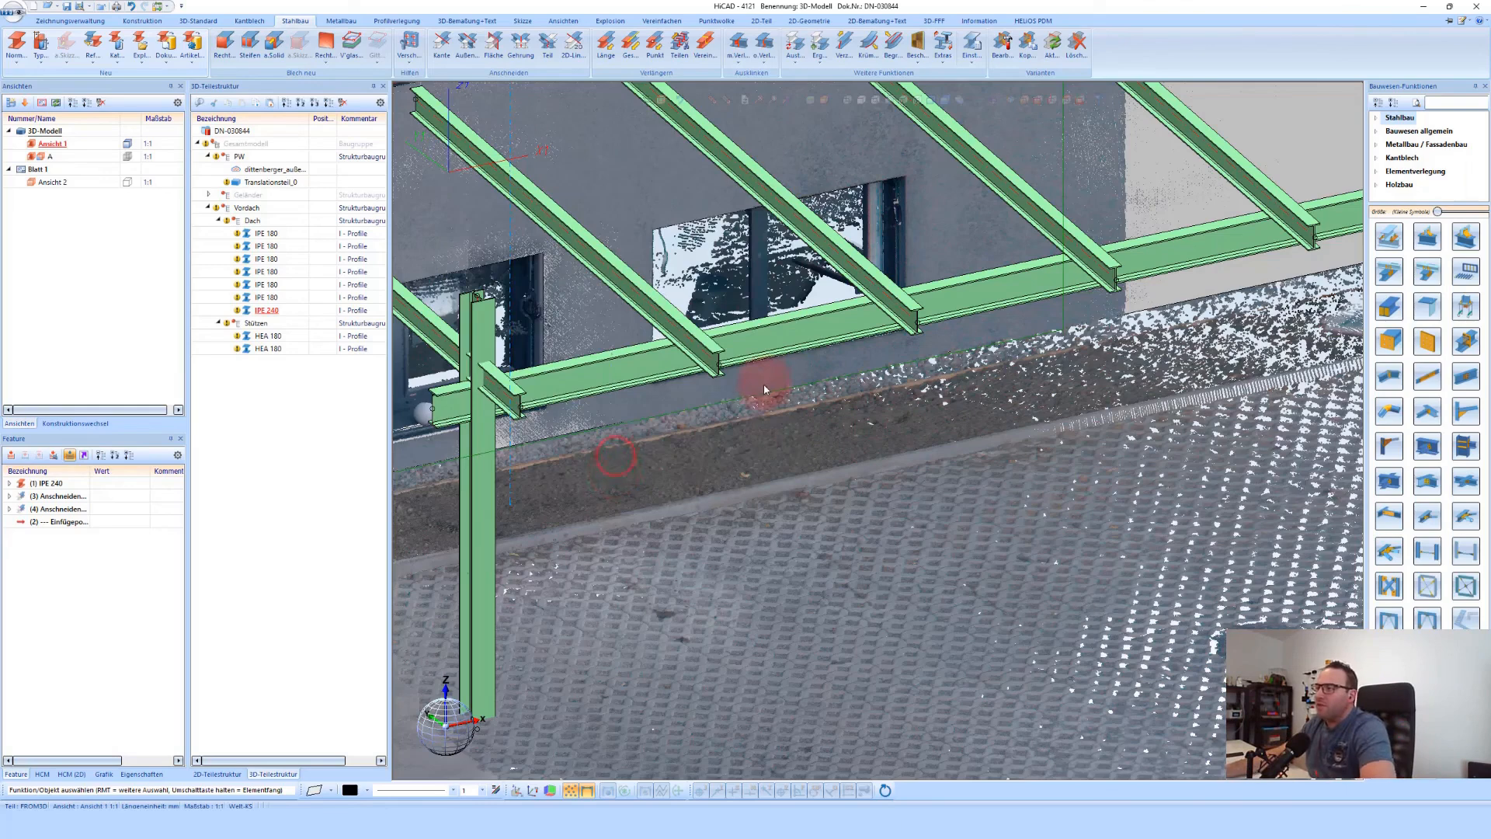
Hide the point cloud so that the canopy model is shown without the scan
{"action": "scroll", "coordinate": [777, 391], "scroll_direction": "down", "scroll_amount": 6}
{"action": "middle_click_drag", "start_coordinate": [811, 306], "coordinate": [742, 310]}
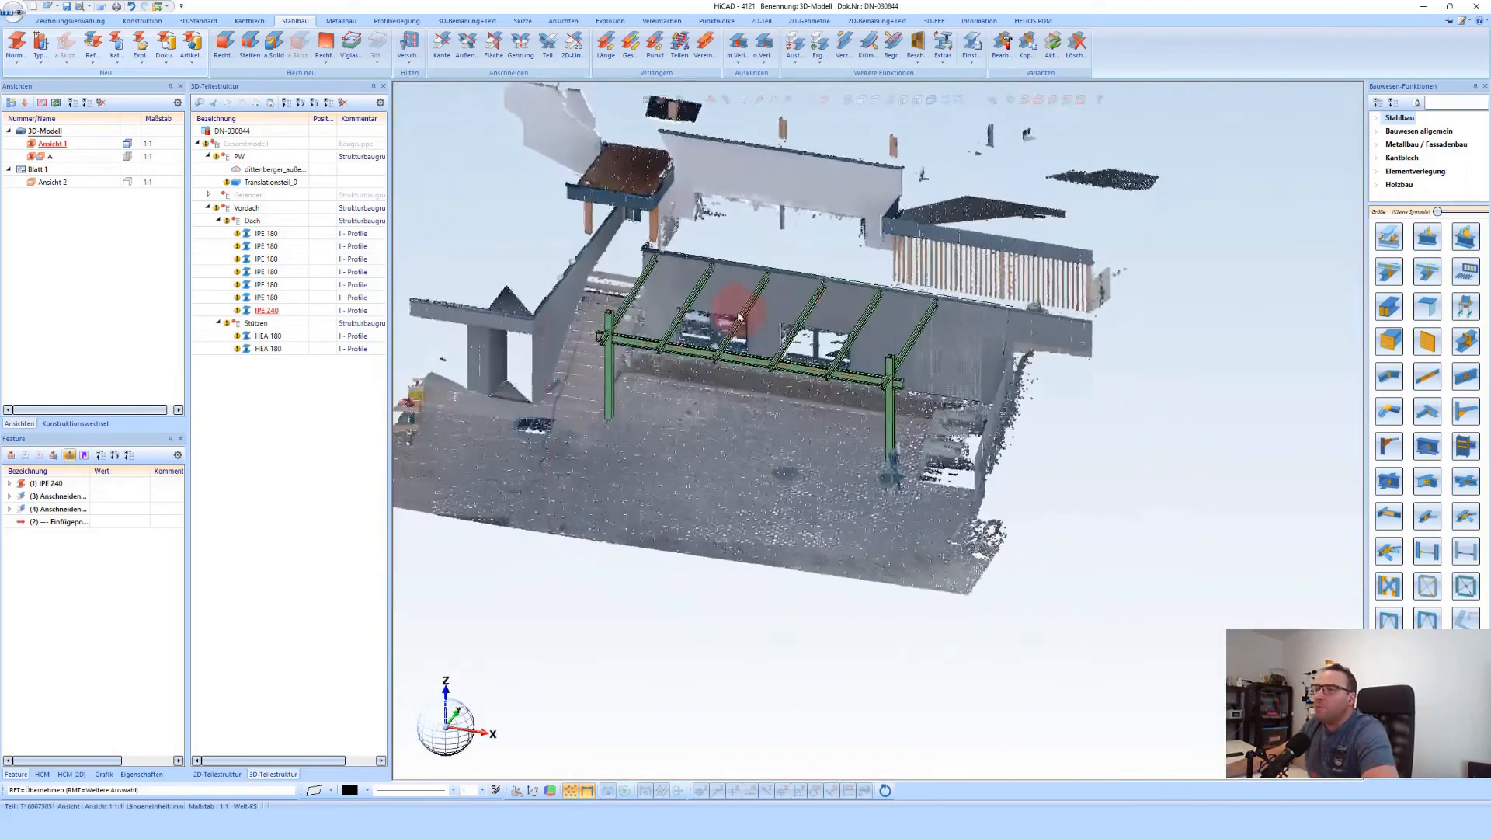
{"action": "right_click", "coordinate": [290, 172]}
{"action": "left_click", "coordinate": [334, 244]}
Start an end plate at the lower end of the HEA 180 column beside the stairs, using Bl 15 sheet in S235JR
{"action": "scroll", "coordinate": [606, 376], "scroll_direction": "up", "scroll_amount": 8}
{"action": "middle_click_drag", "start_coordinate": [610, 511], "coordinate": [594, 499]}
{"action": "left_click", "coordinate": [1390, 344]}
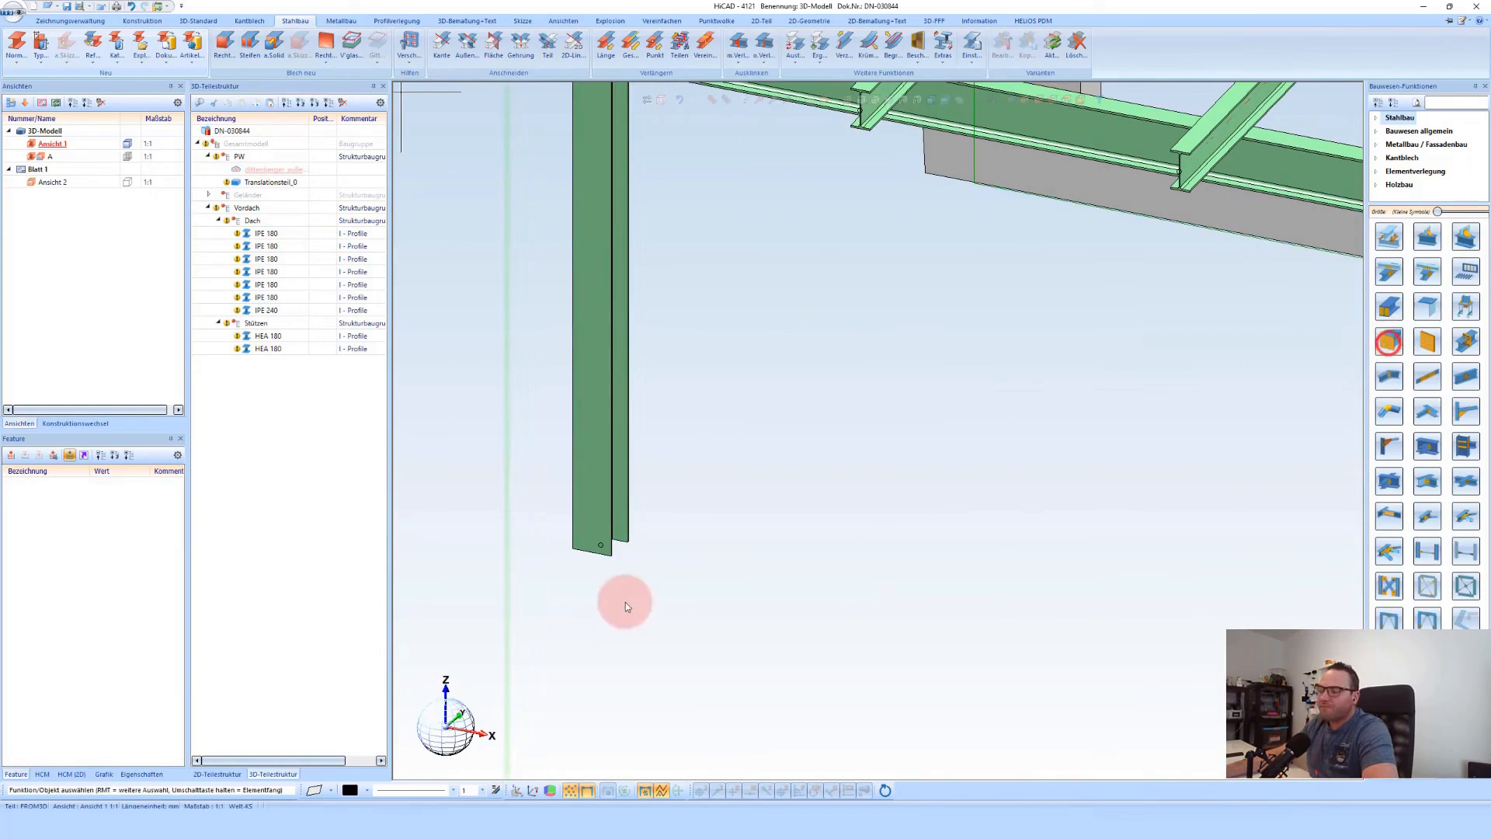
{"action": "left_click", "coordinate": [602, 541]}
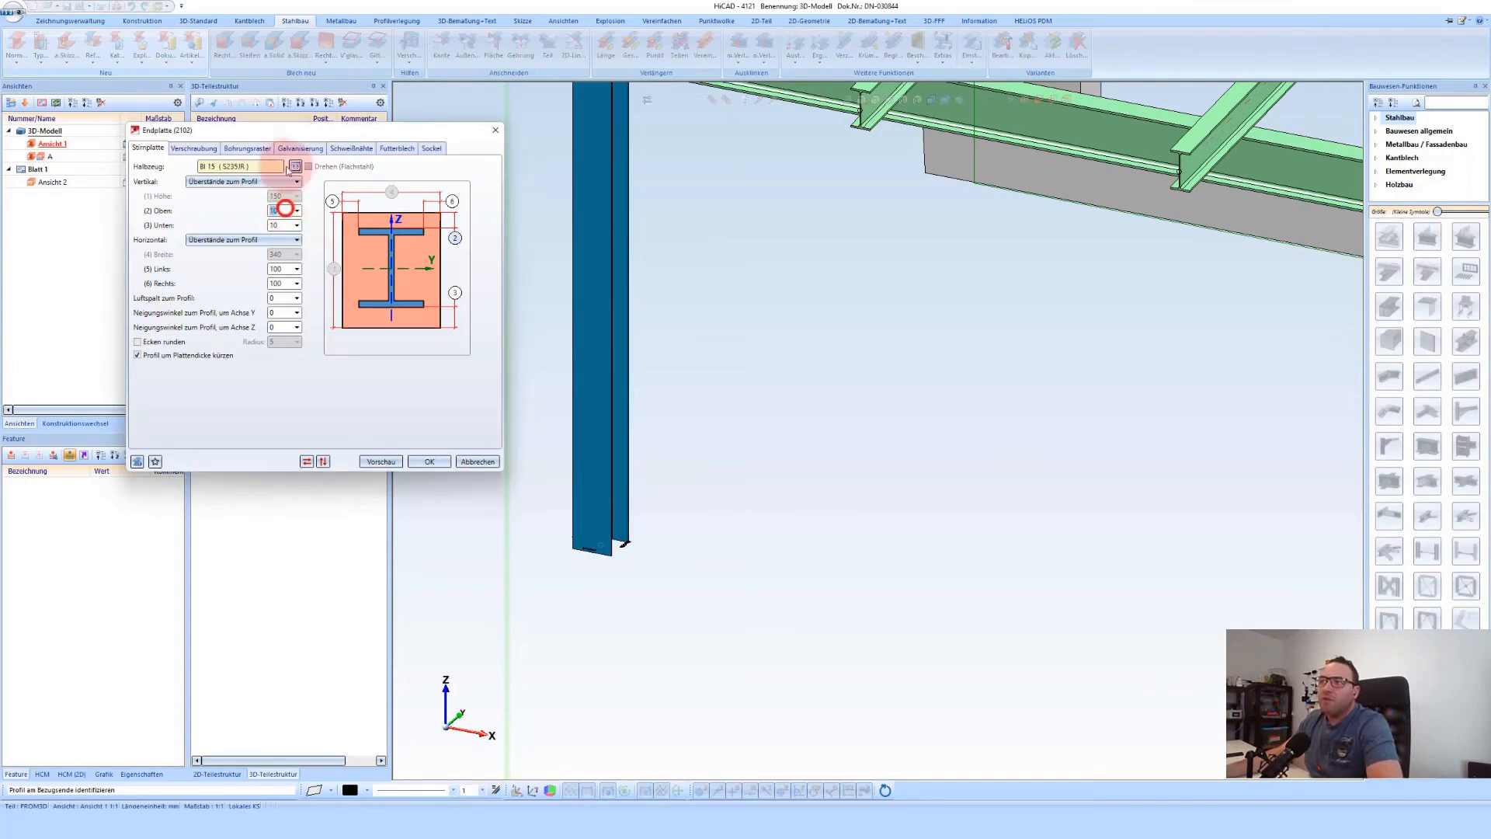
{"action": "left_click", "coordinate": [295, 165]}
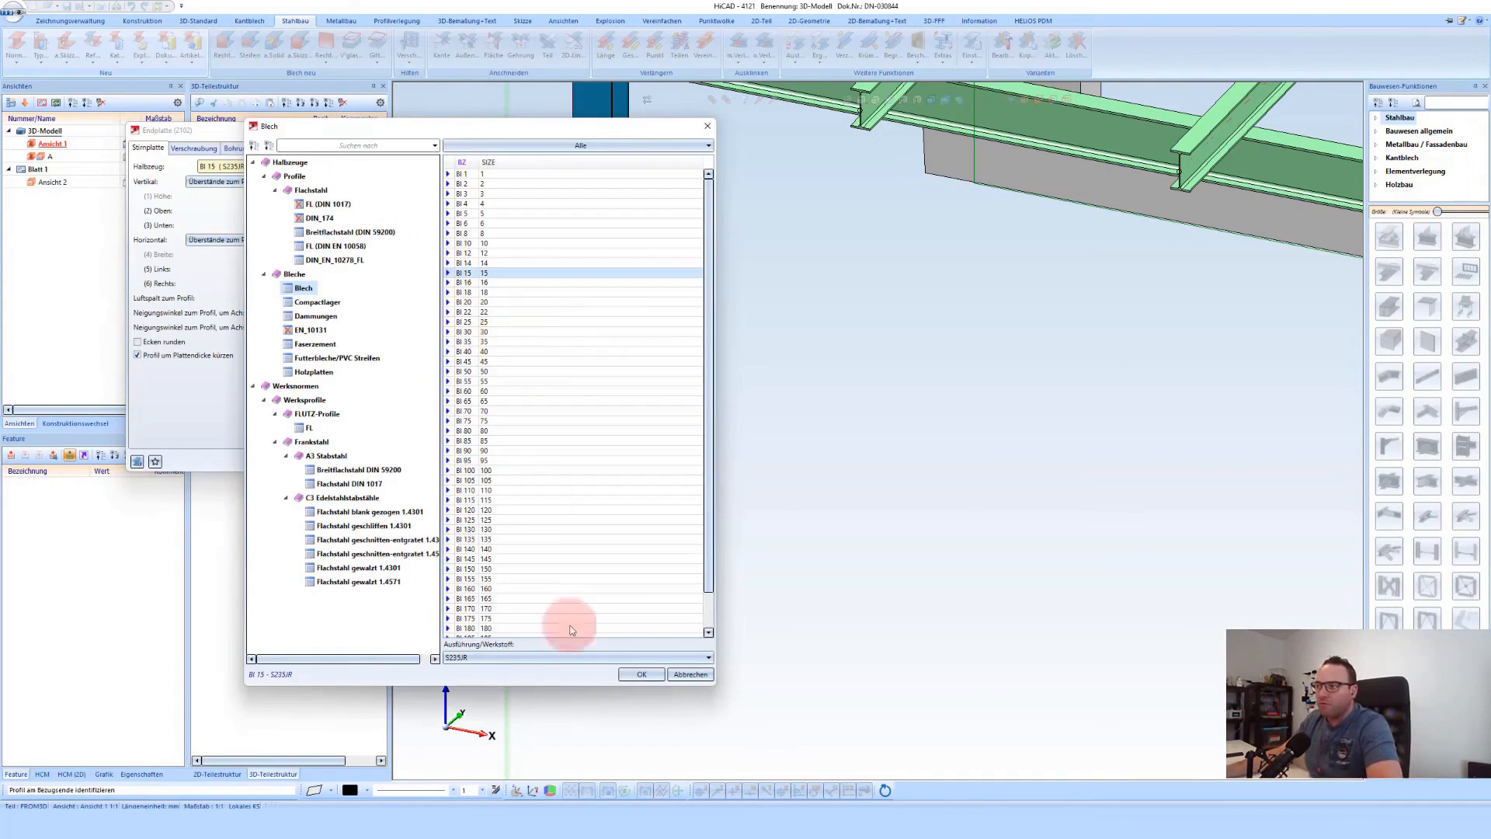
{"action": "left_click", "coordinate": [639, 674]}
Set the end plate's overhangs beyond the column profile, with 10 mm above and below and adjusted side overhangs
{"action": "left_click", "coordinate": [278, 209]}
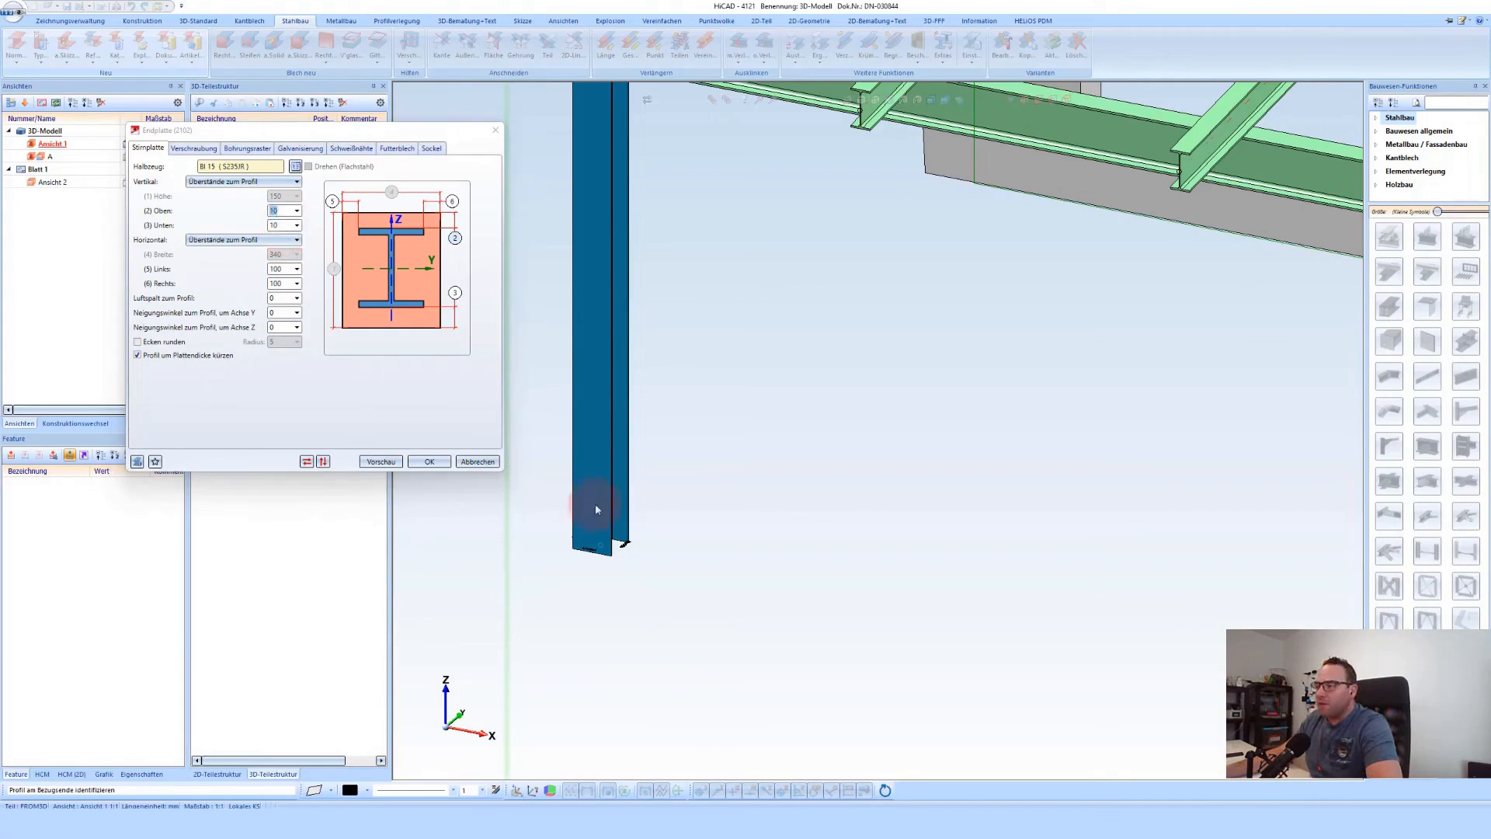
{"action": "scroll", "coordinate": [597, 551], "scroll_direction": "up", "scroll_amount": 6}
{"action": "middle_click_drag", "start_coordinate": [641, 466], "coordinate": [624, 492]}
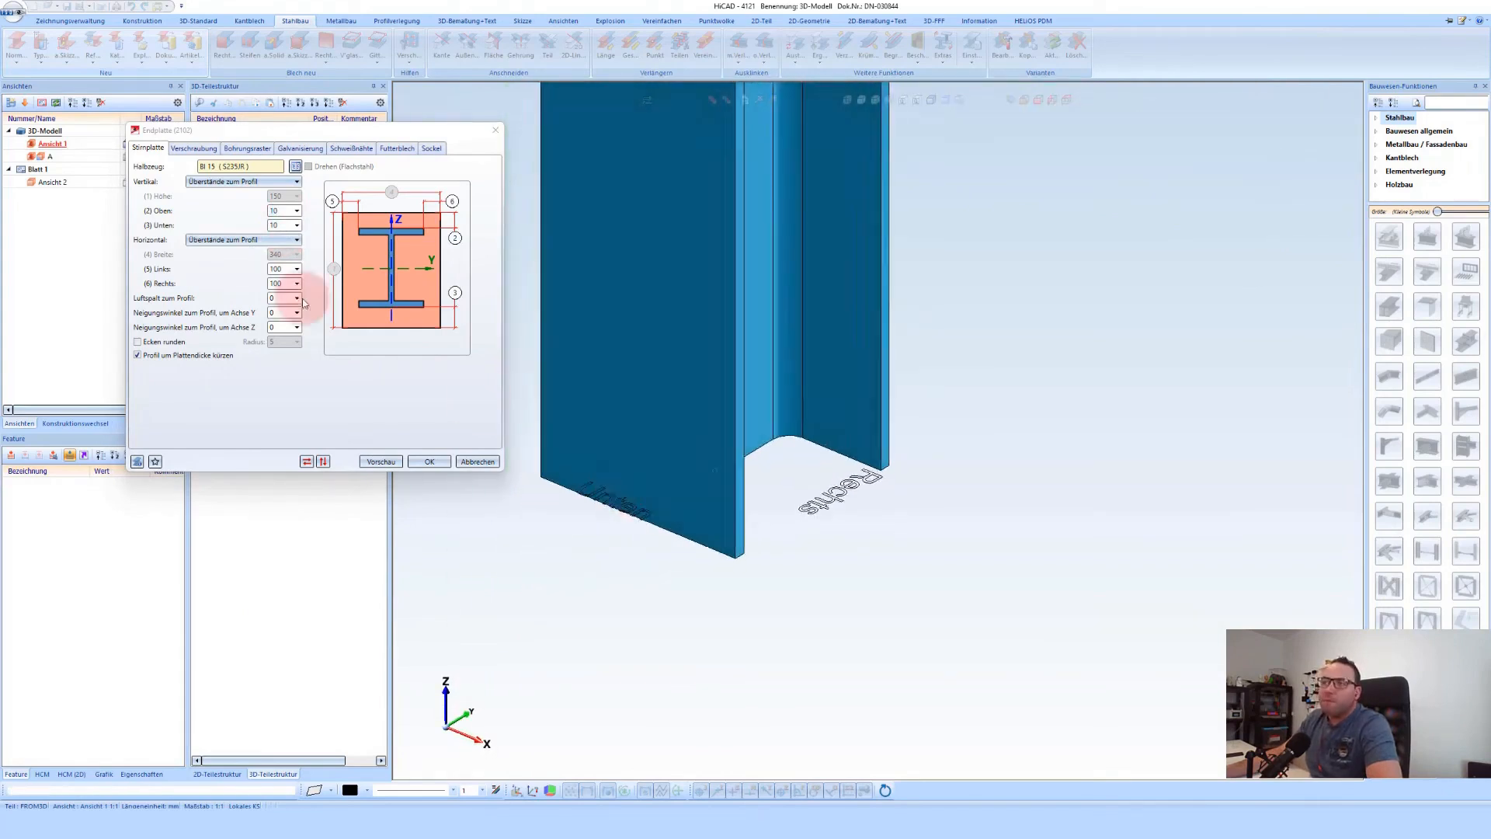
{"action": "left_click", "coordinate": [278, 268]}
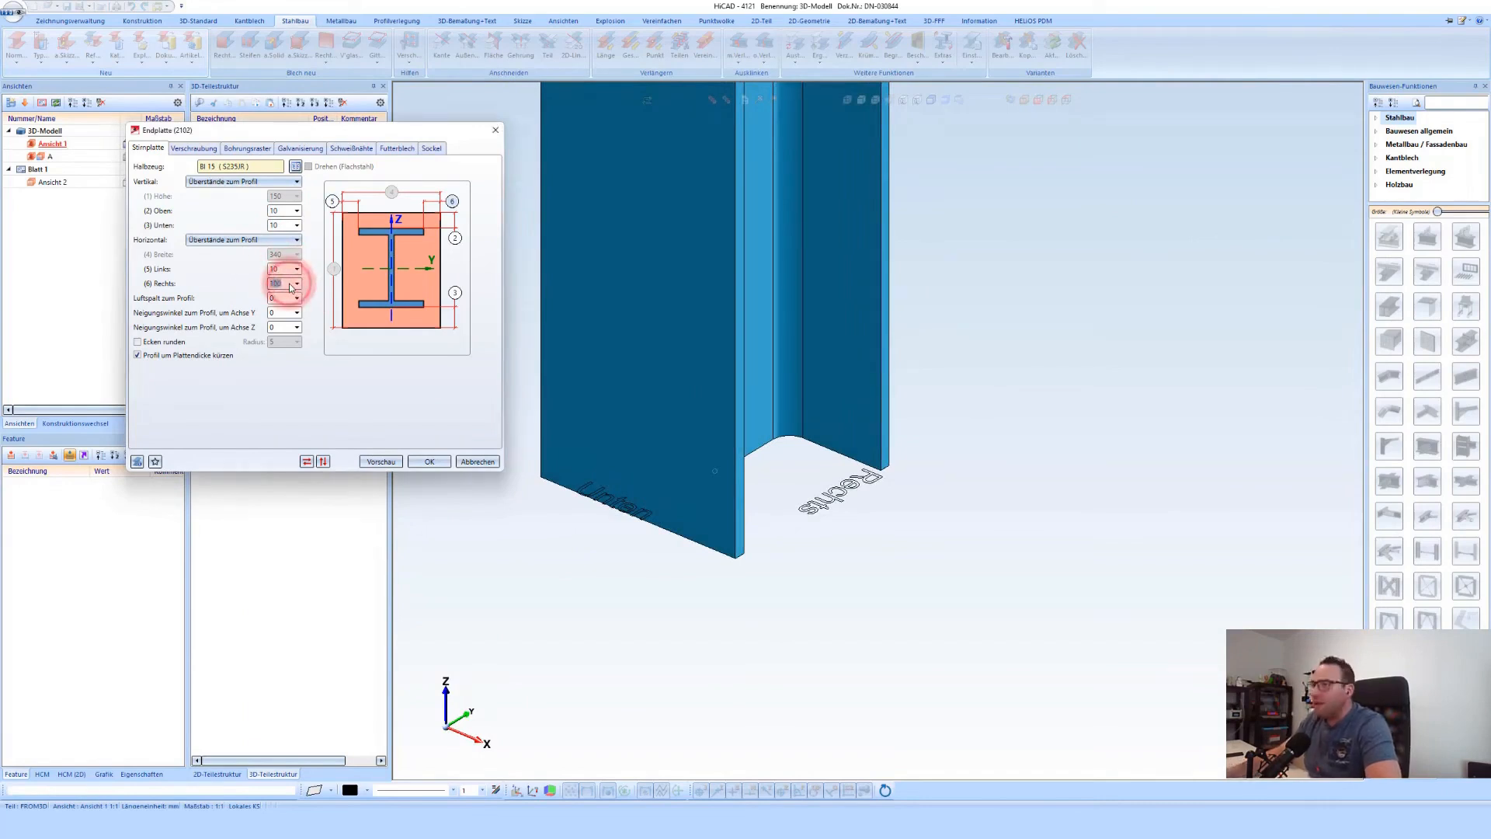
Use HILTI HST M16 through anchors for the end plate and set the drilling grid to 50 mm either side of the web
{"action": "left_click", "coordinate": [184, 150]}
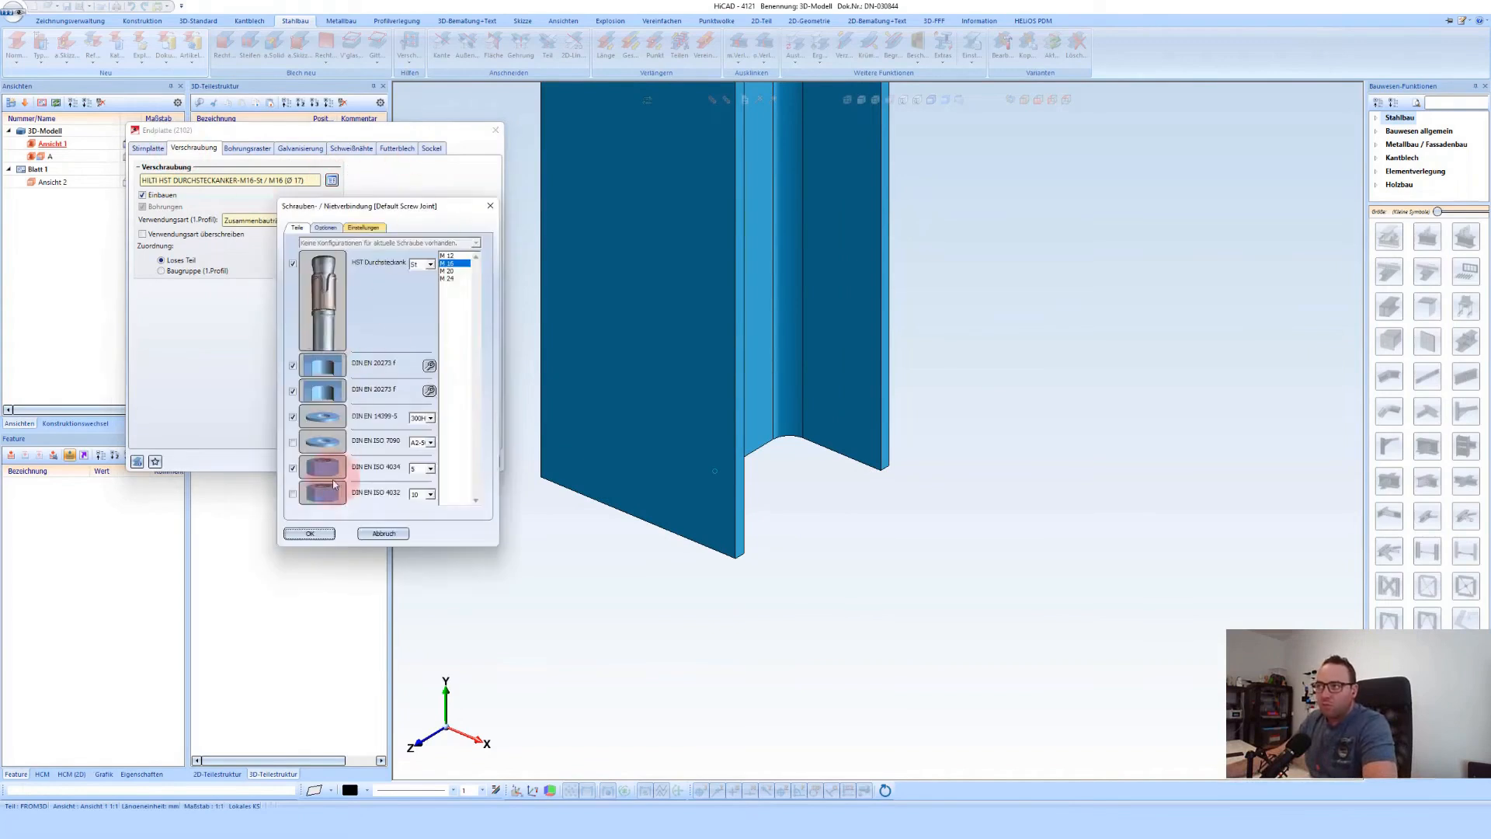
{"action": "left_click", "coordinate": [326, 533]}
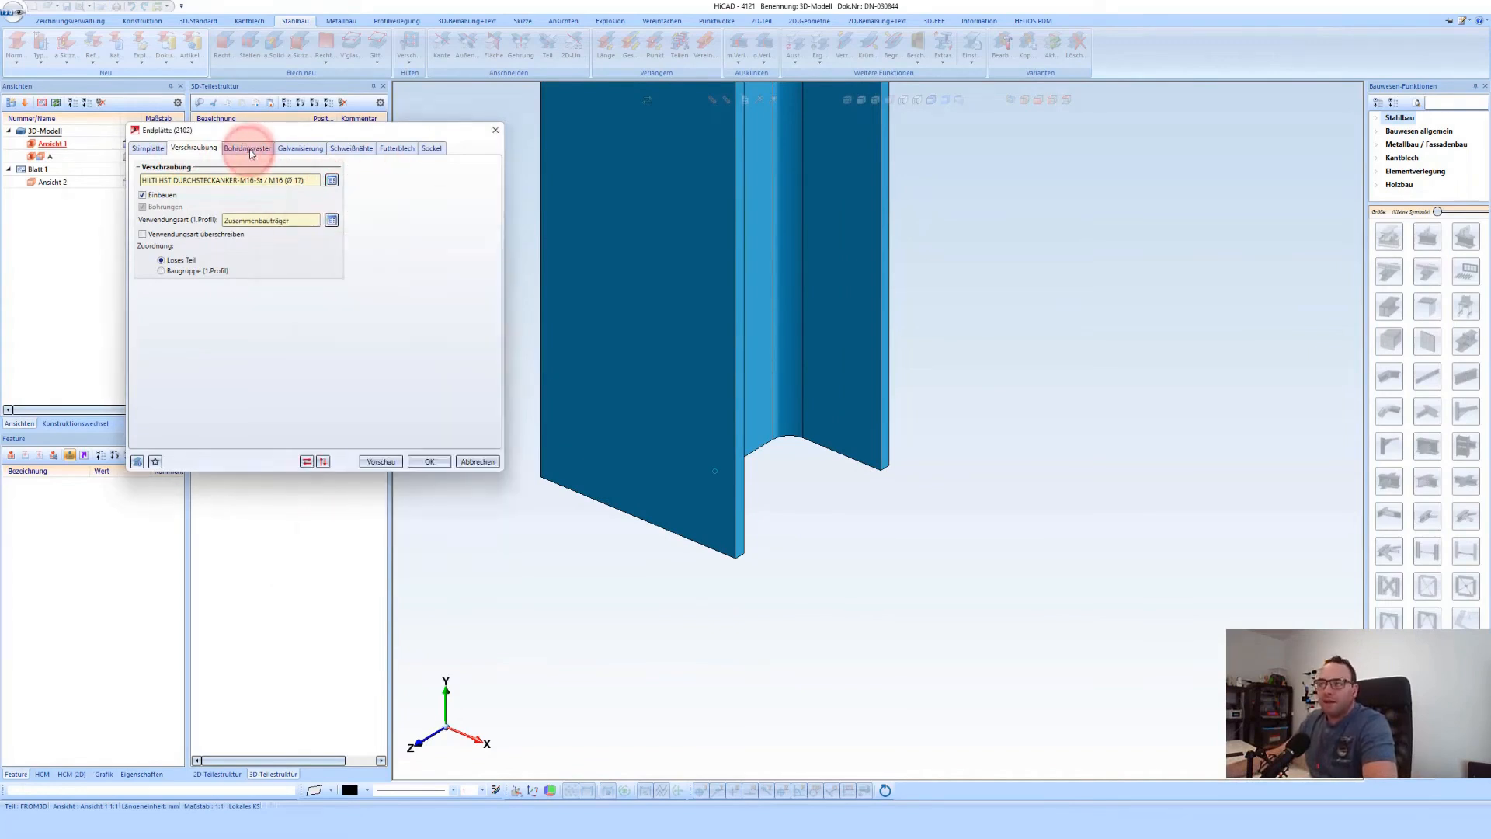
{"action": "left_click", "coordinate": [248, 149]}
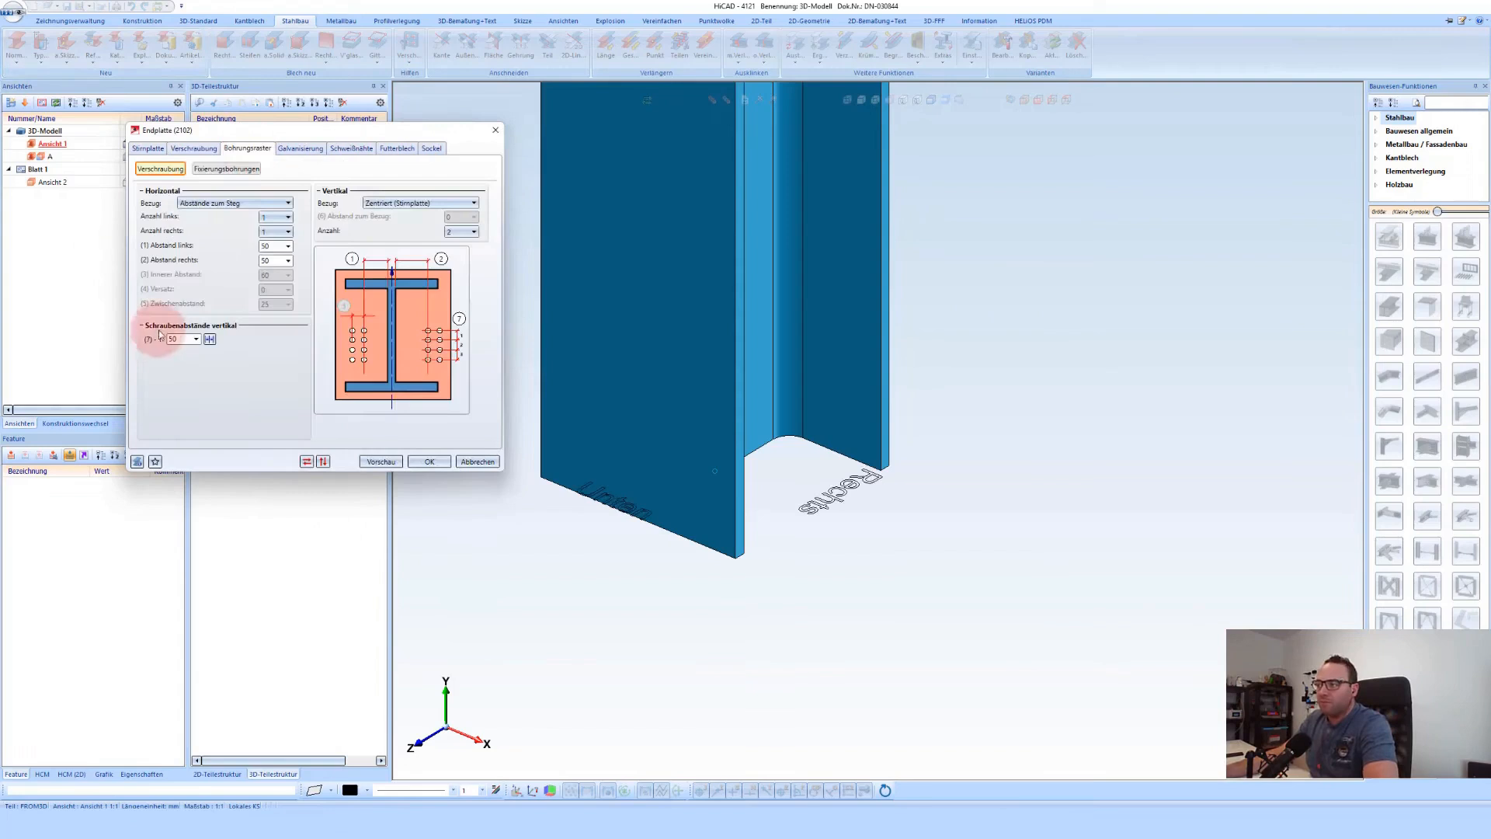
{"action": "left_click", "coordinate": [273, 245]}
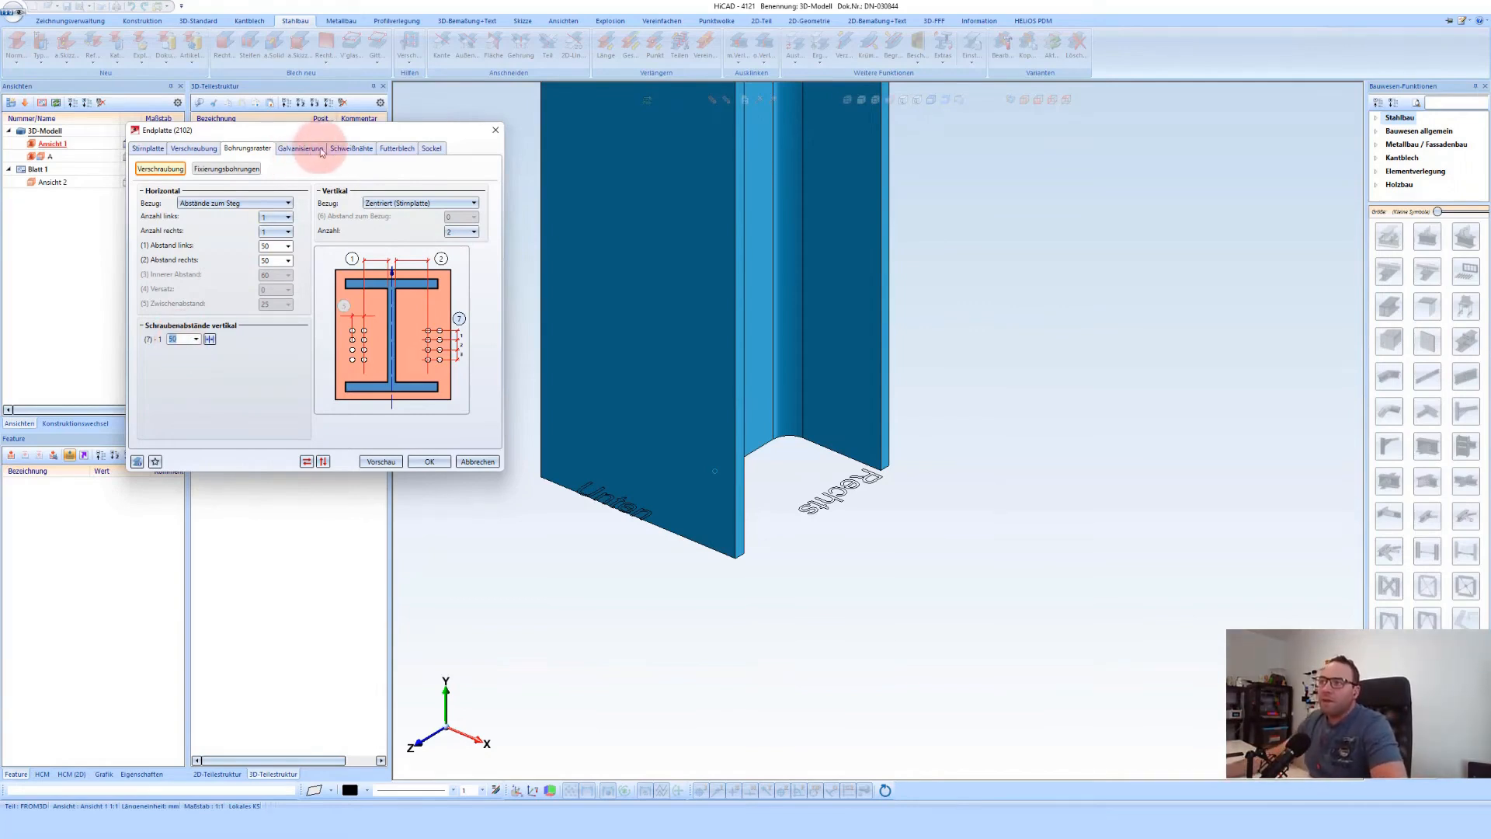
Check the end plate's weld, shim plate and base settings, and create the anchored plate at the column foot
{"action": "left_click", "coordinate": [351, 148]}
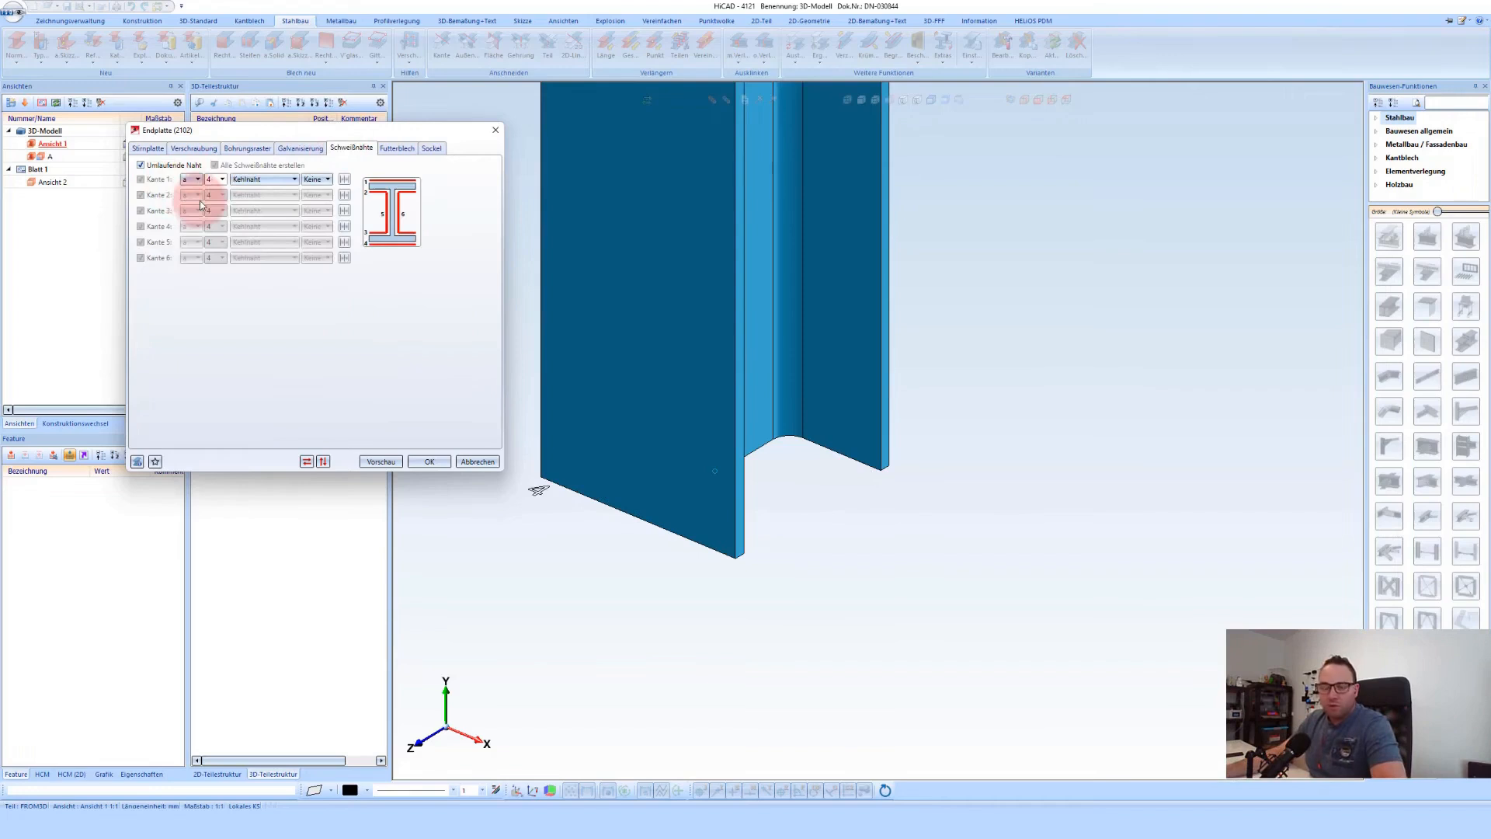
{"action": "left_click", "coordinate": [397, 148]}
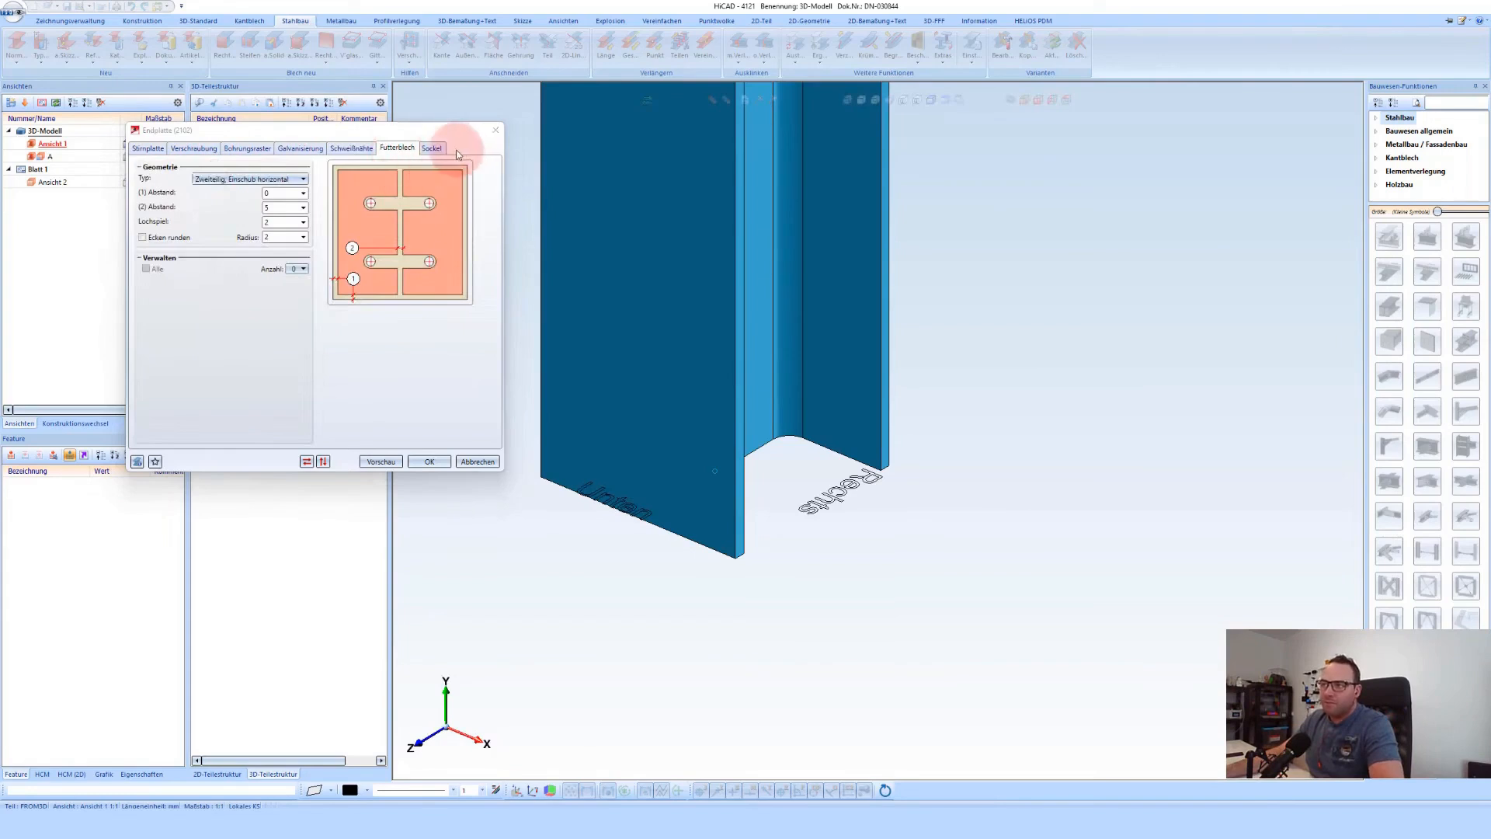
{"action": "left_click", "coordinate": [432, 148]}
{"action": "left_click", "coordinate": [551, 447]}
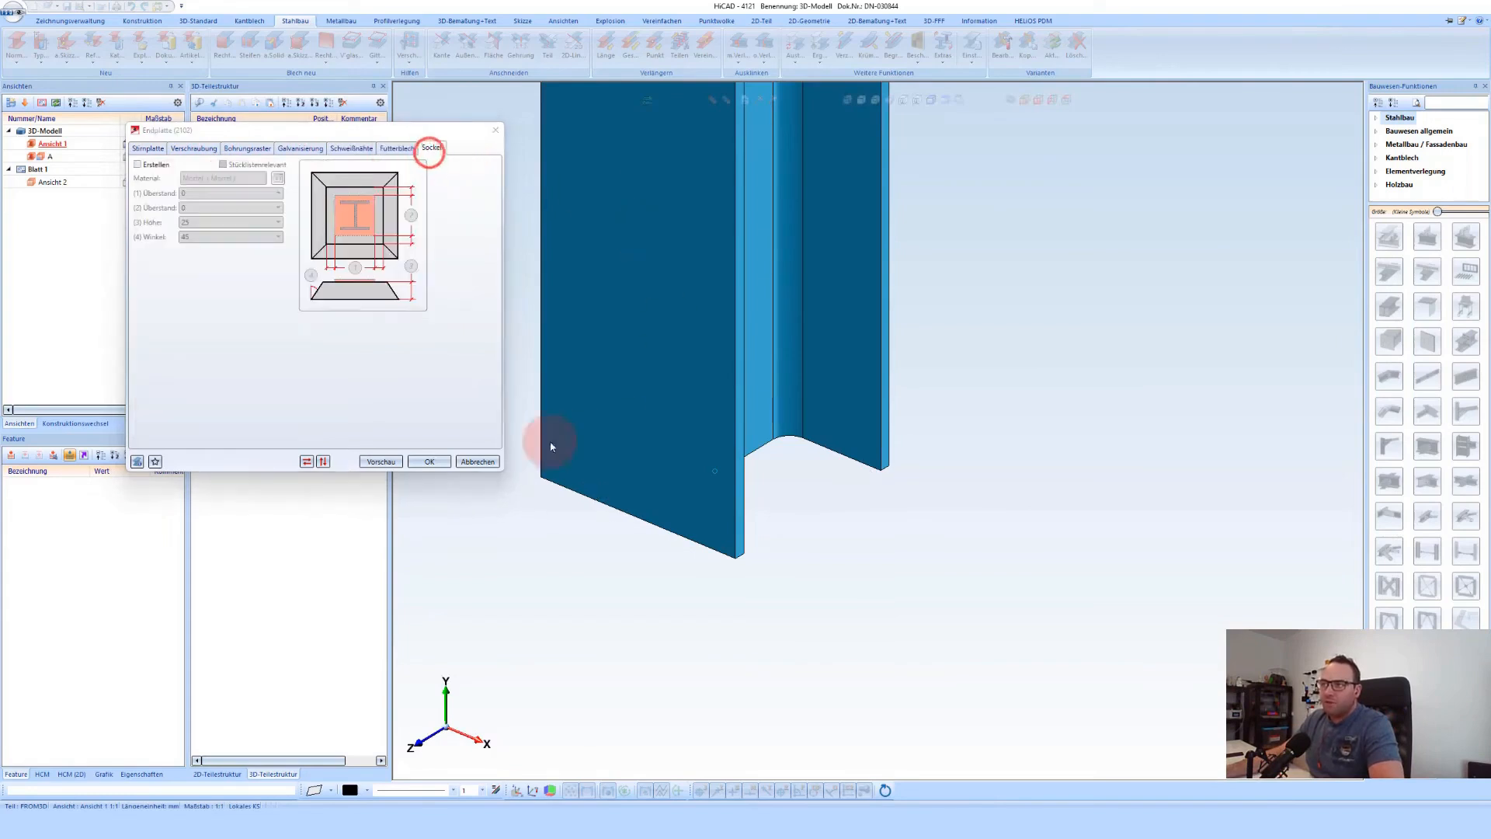
{"action": "left_click", "coordinate": [433, 462]}
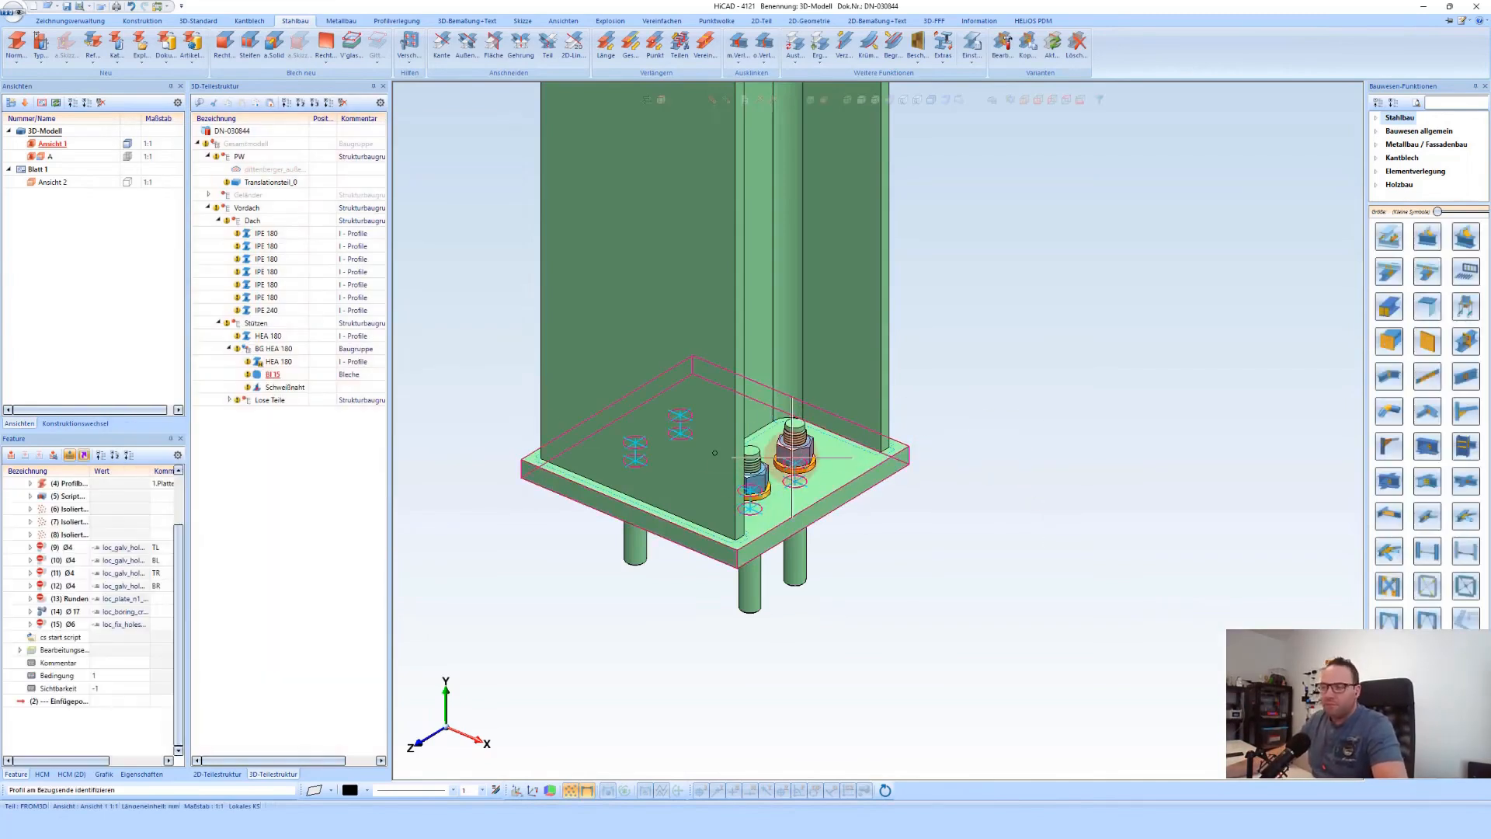
{"action": "left_click", "coordinate": [102, 456]}
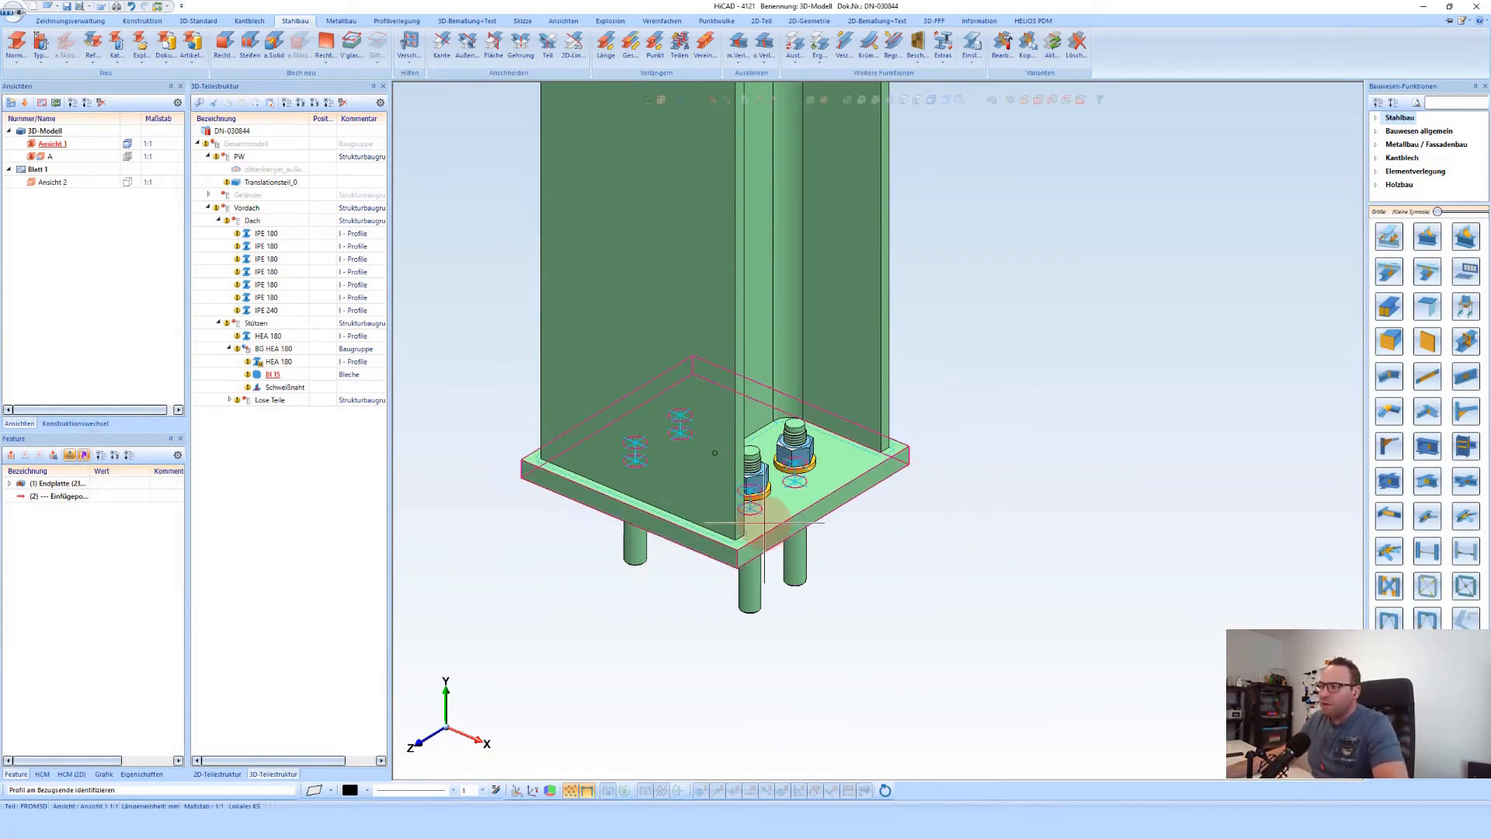
{"action": "middle_click_drag", "start_coordinate": [761, 524], "coordinate": [752, 522]}
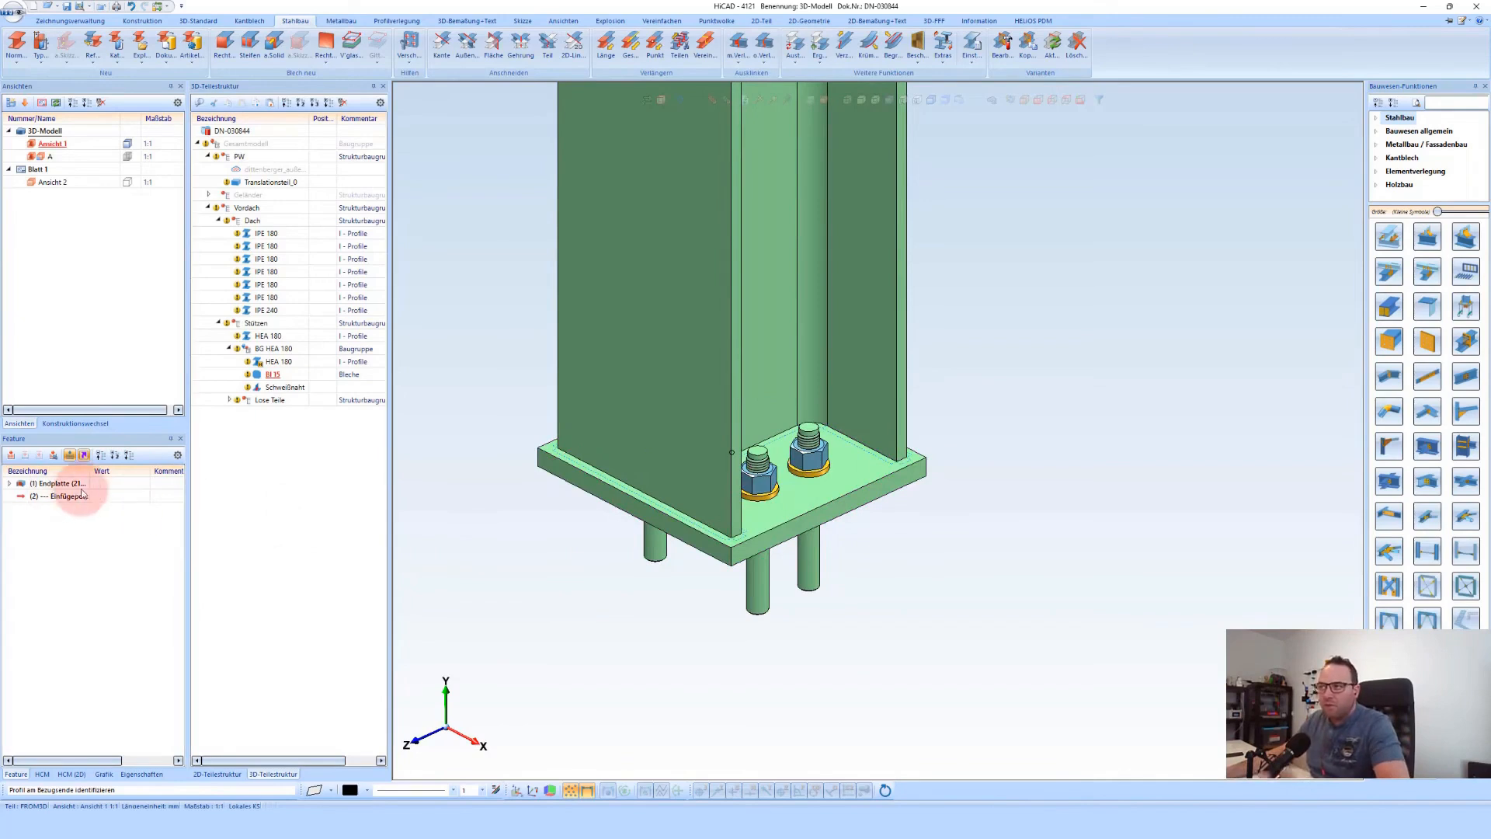
Copy the finished end plate connection to the lower end of the other HEA 180 column
{"action": "left_click", "coordinate": [1024, 45]}
{"action": "left_click", "coordinate": [850, 495]}
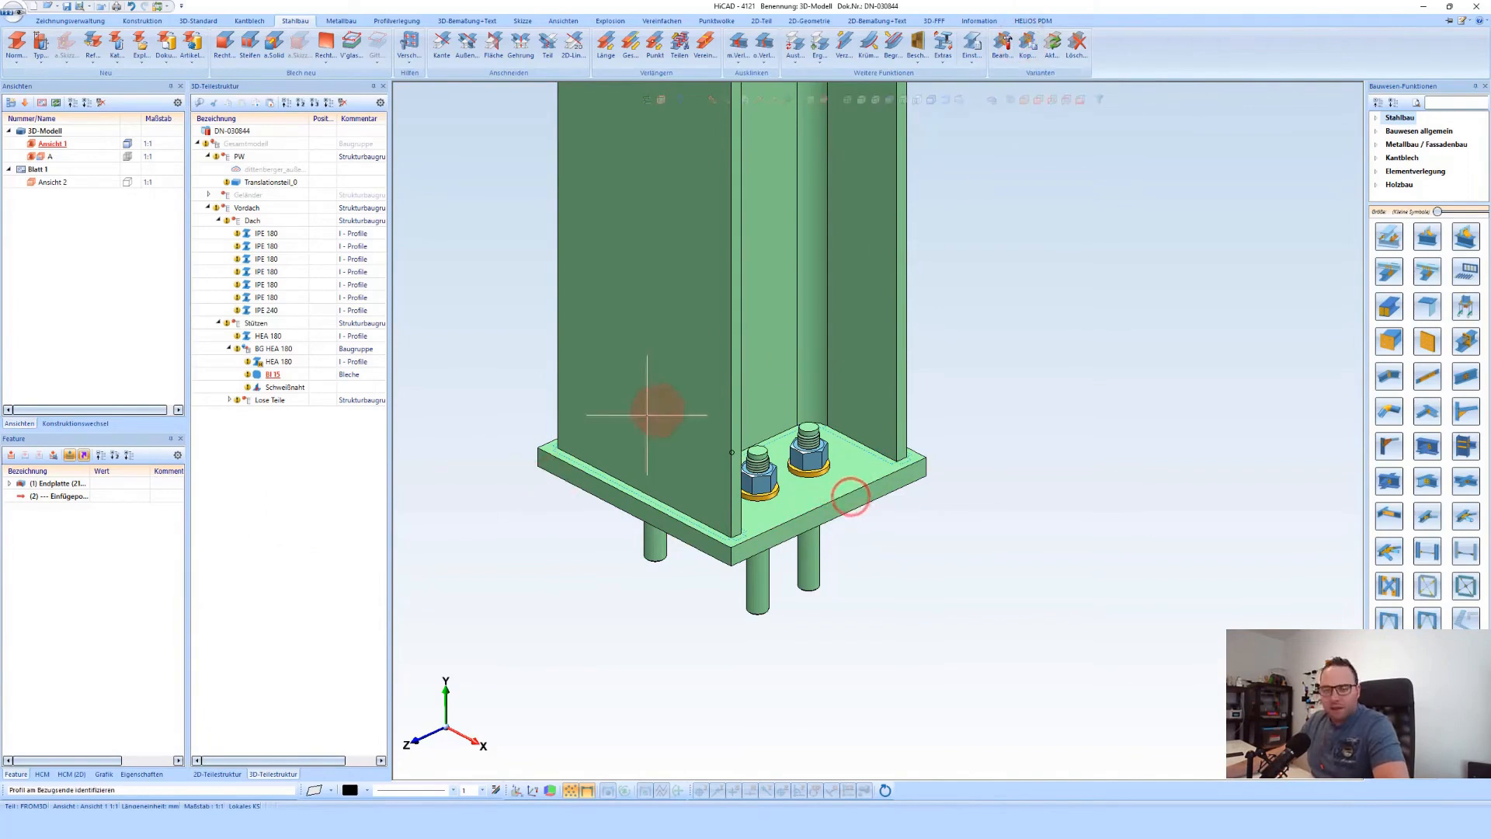
{"action": "scroll", "coordinate": [647, 414], "scroll_direction": "down", "scroll_amount": 5}
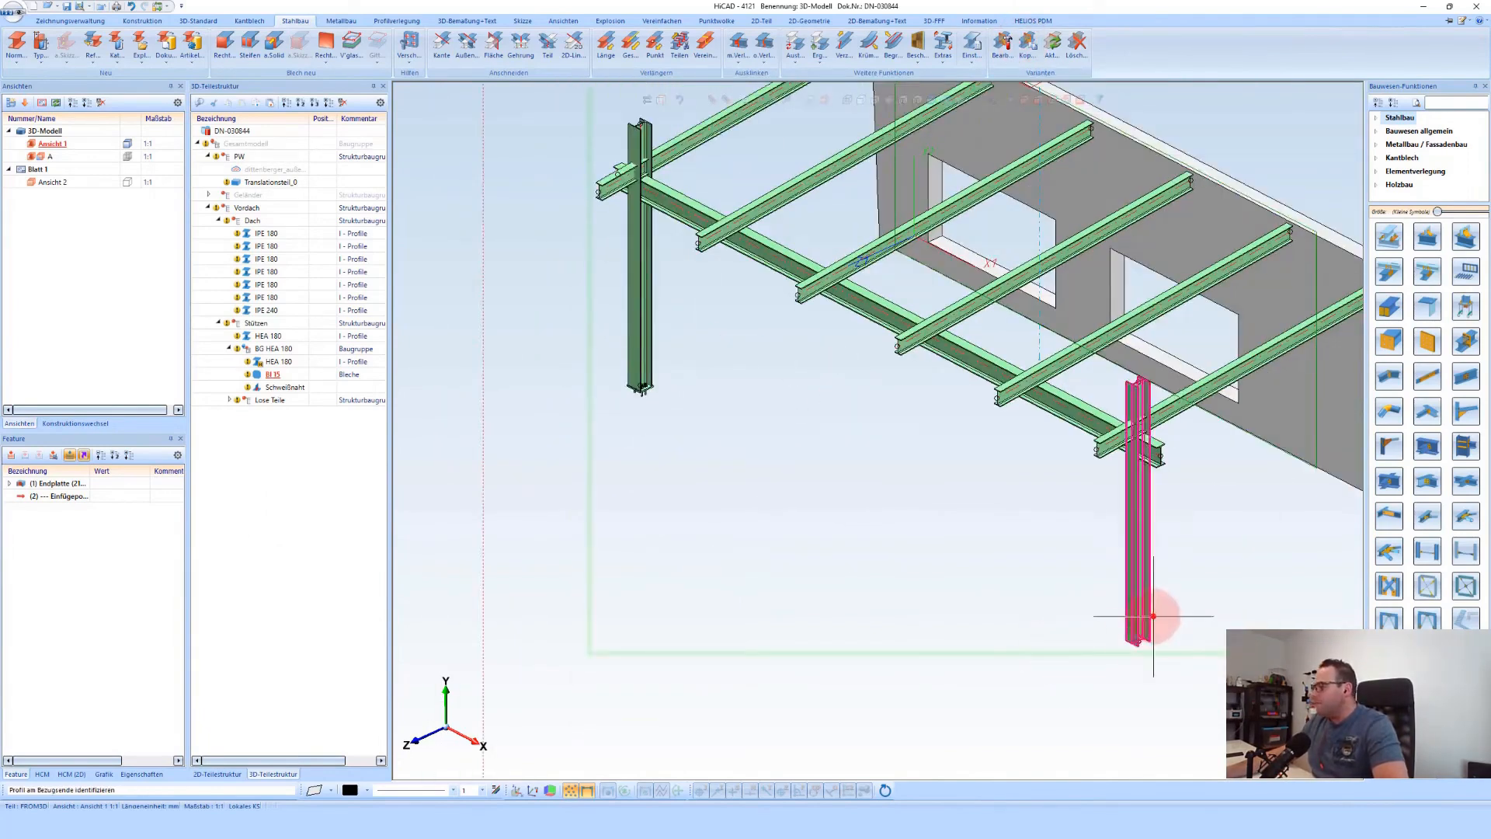
{"action": "left_click", "coordinate": [1154, 616]}
{"action": "left_click", "coordinate": [949, 535]}
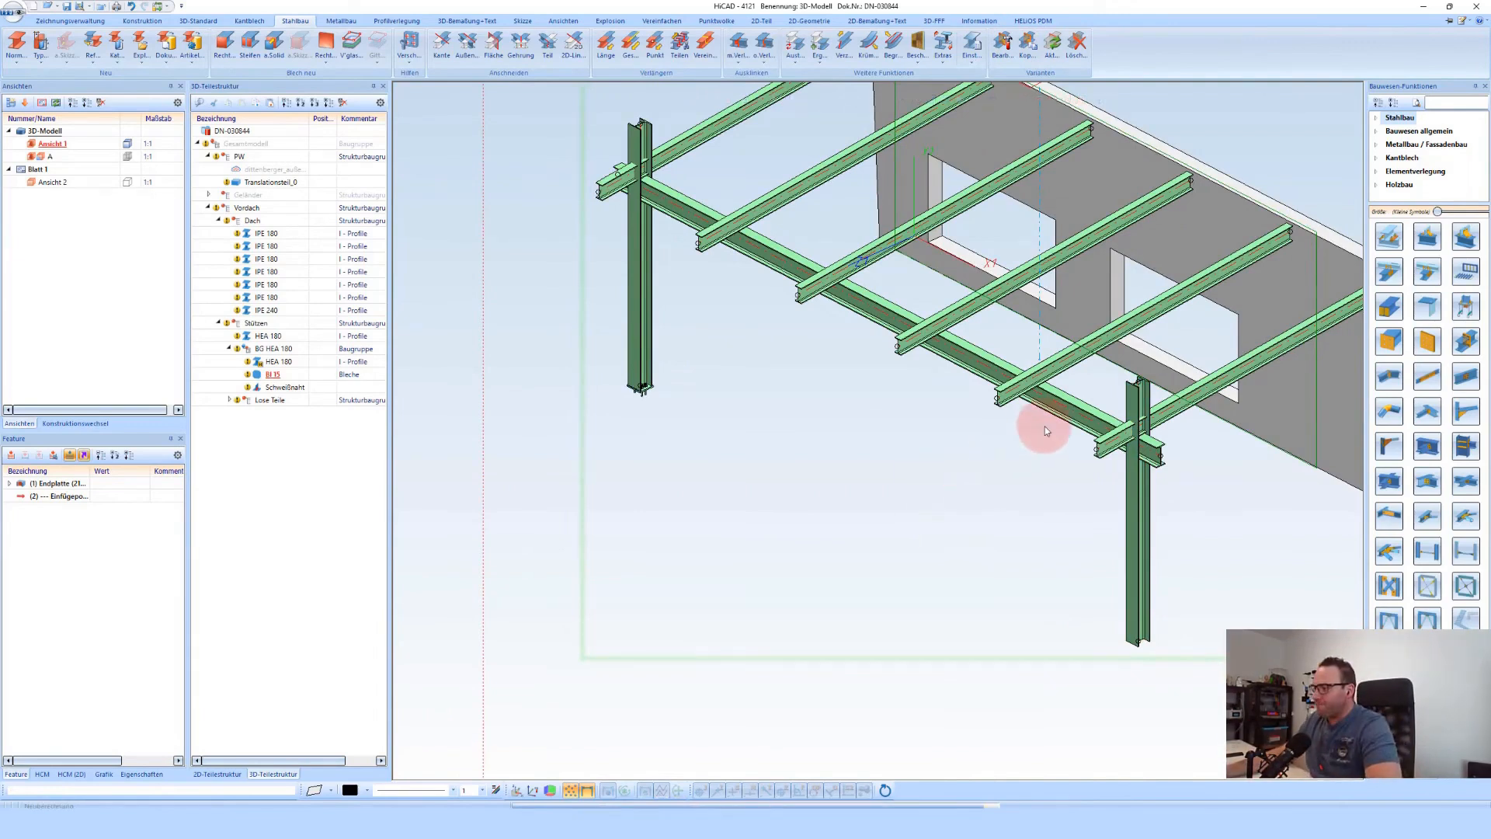
Copy the end plate connection to the wall-side end of the outermost IPE 180 rafter
{"action": "scroll", "coordinate": [875, 407], "scroll_direction": "down", "scroll_amount": 1}
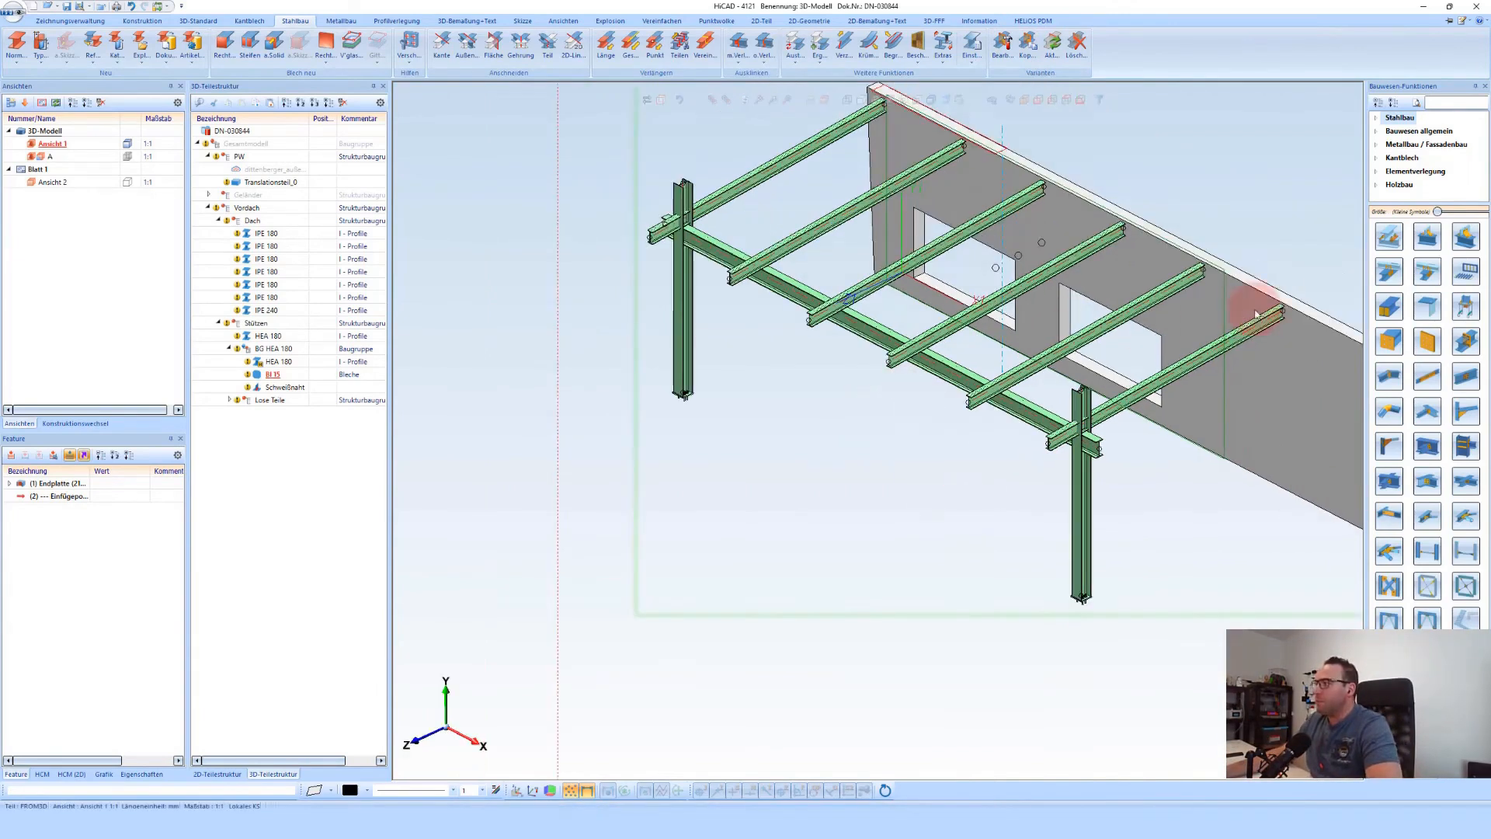
{"action": "scroll", "coordinate": [1321, 303], "scroll_direction": "up", "scroll_amount": 2}
{"action": "left_click", "coordinate": [1390, 376]}
{"action": "scroll", "coordinate": [1348, 338], "scroll_direction": "up", "scroll_amount": 2}
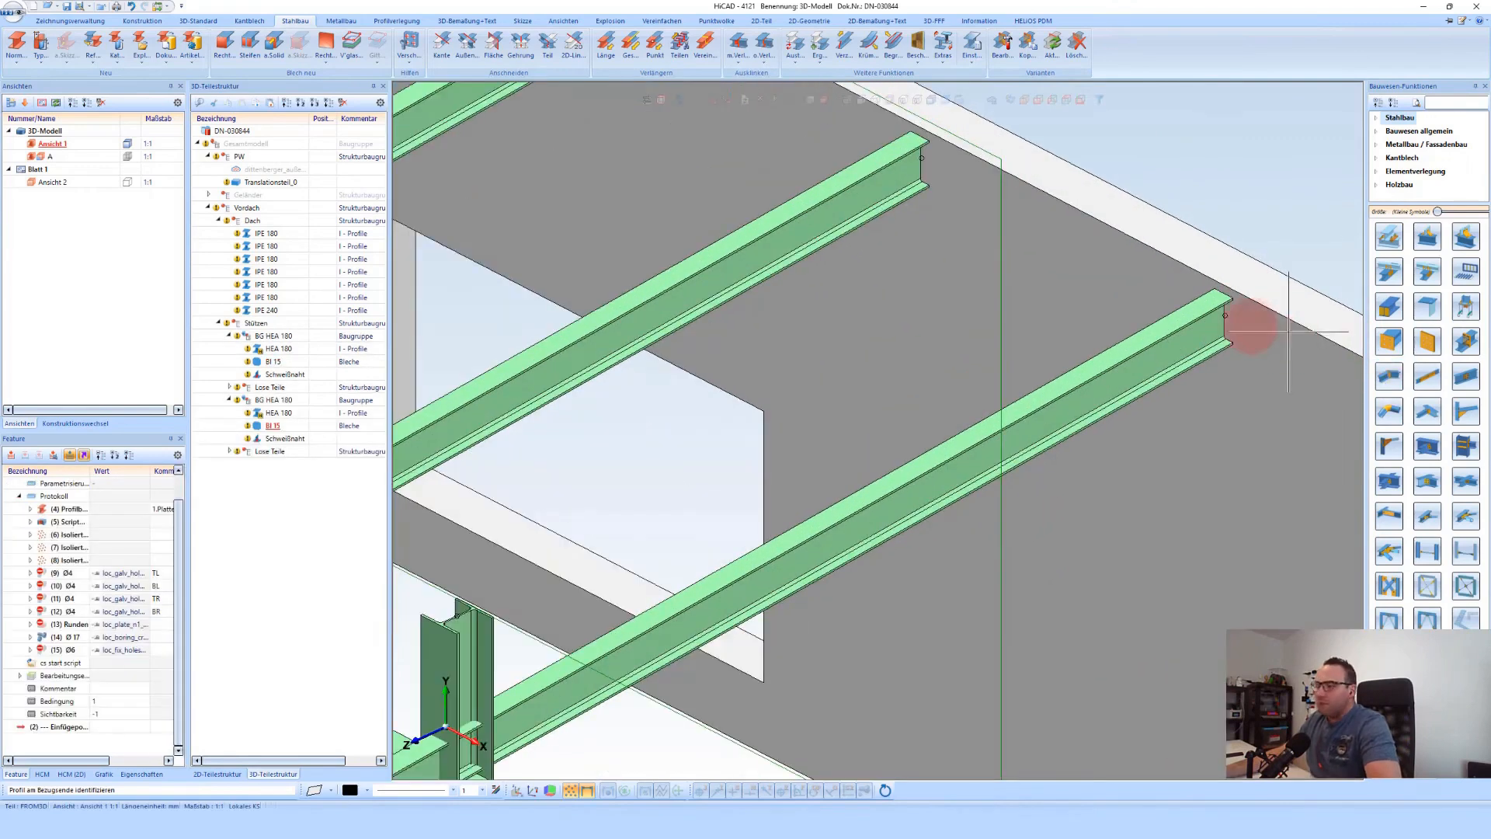
{"action": "left_click", "coordinate": [1207, 344]}
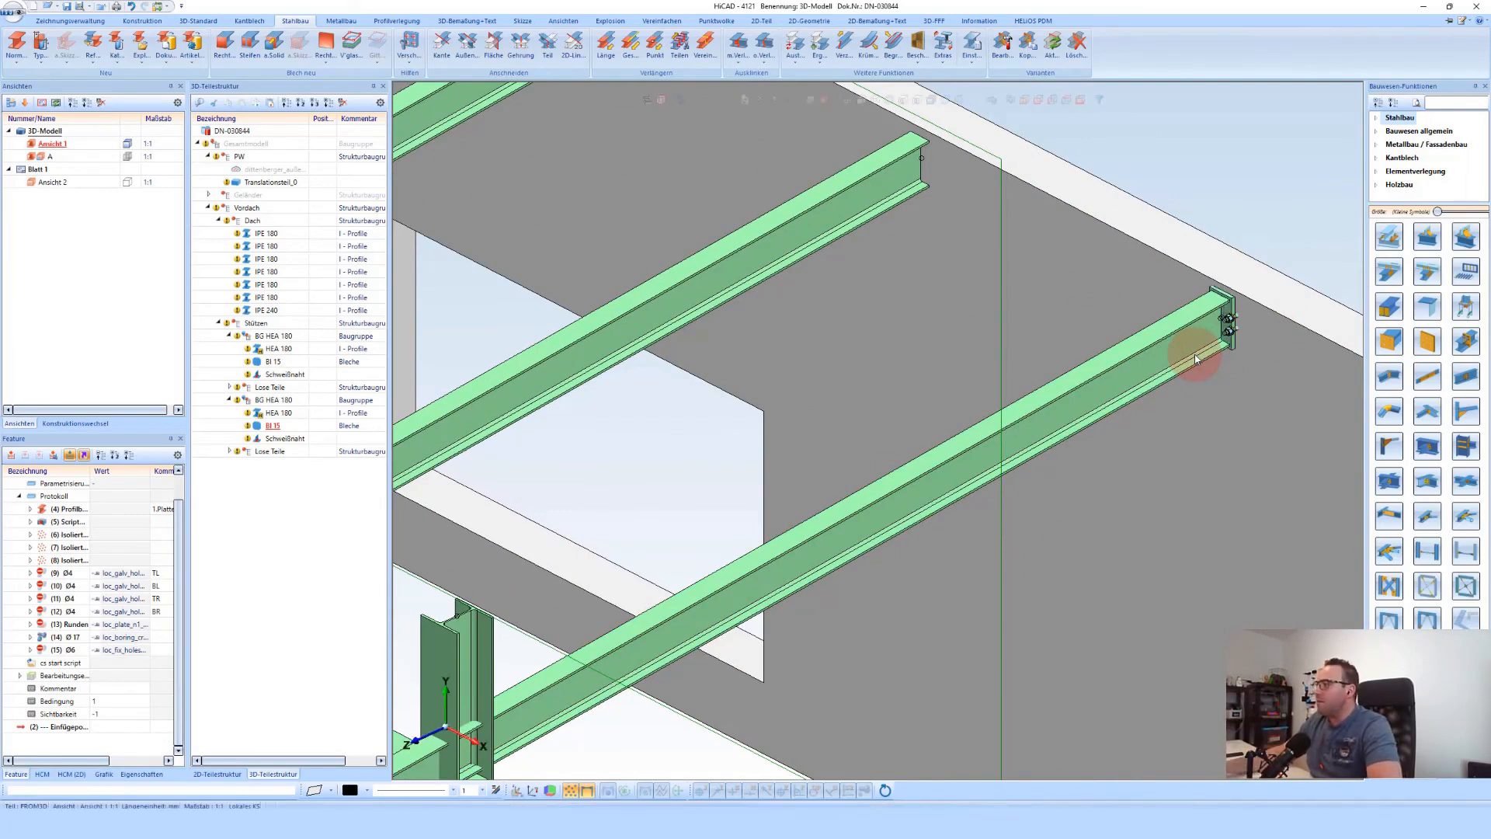
{"action": "scroll", "coordinate": [1313, 284], "scroll_direction": "up", "scroll_amount": 3}
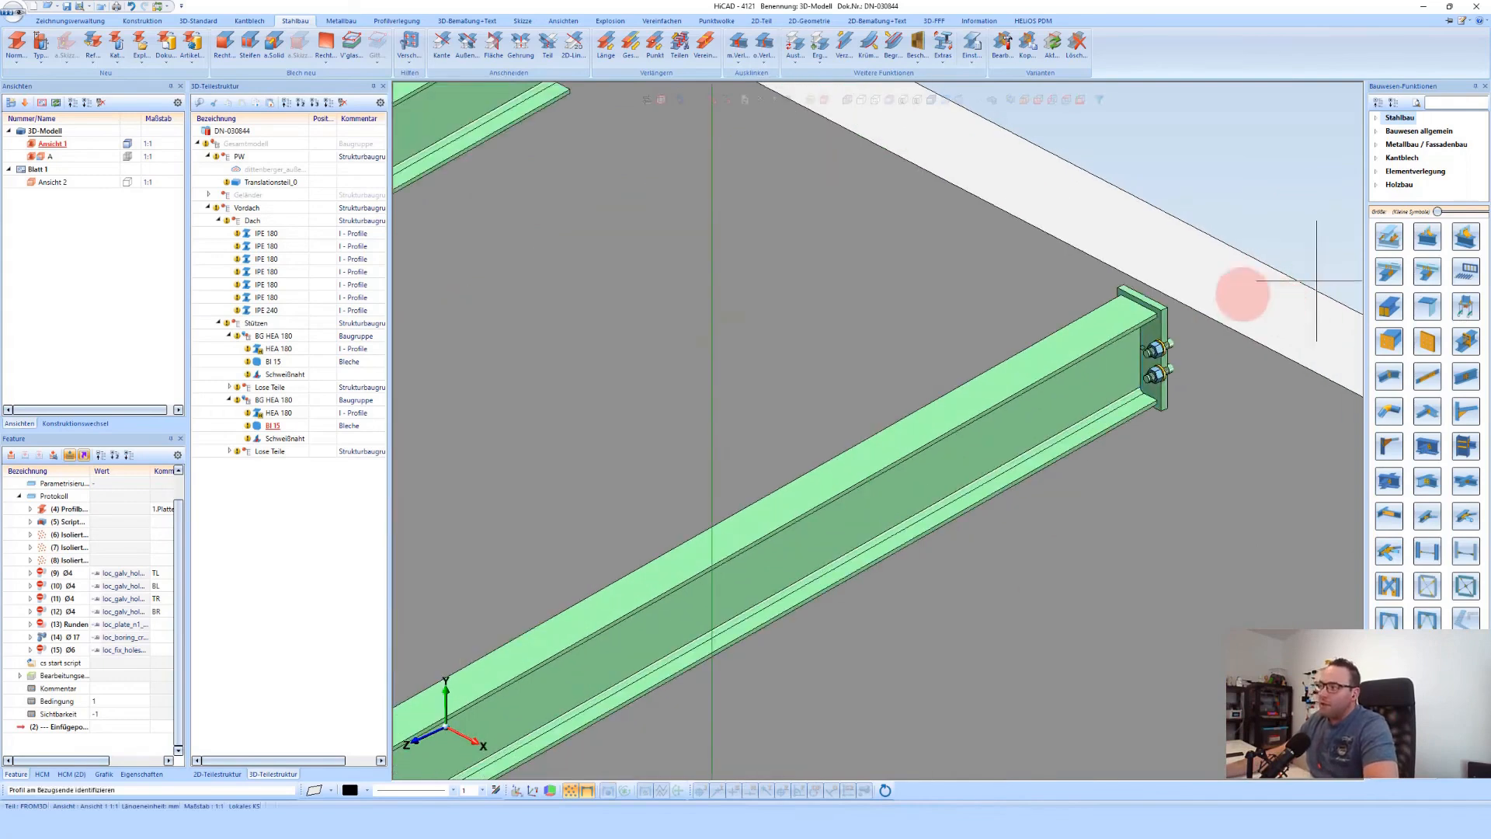
{"action": "left_click", "coordinate": [1243, 294]}
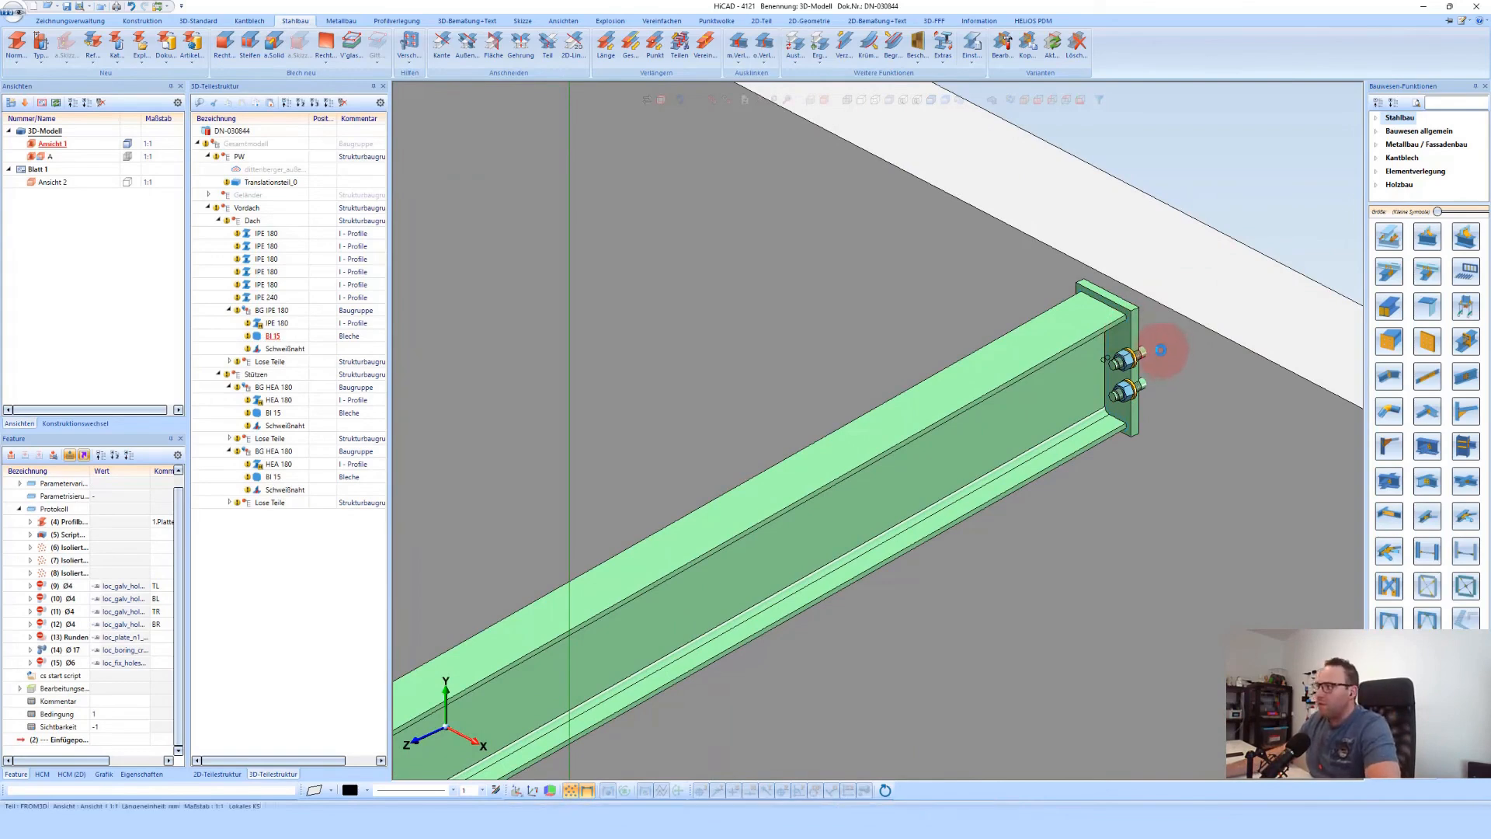
Edit the rafter's end plate and set its left and right overhangs beyond the profile to 50 mm
{"action": "scroll", "coordinate": [1142, 342], "scroll_direction": "up", "scroll_amount": 4}
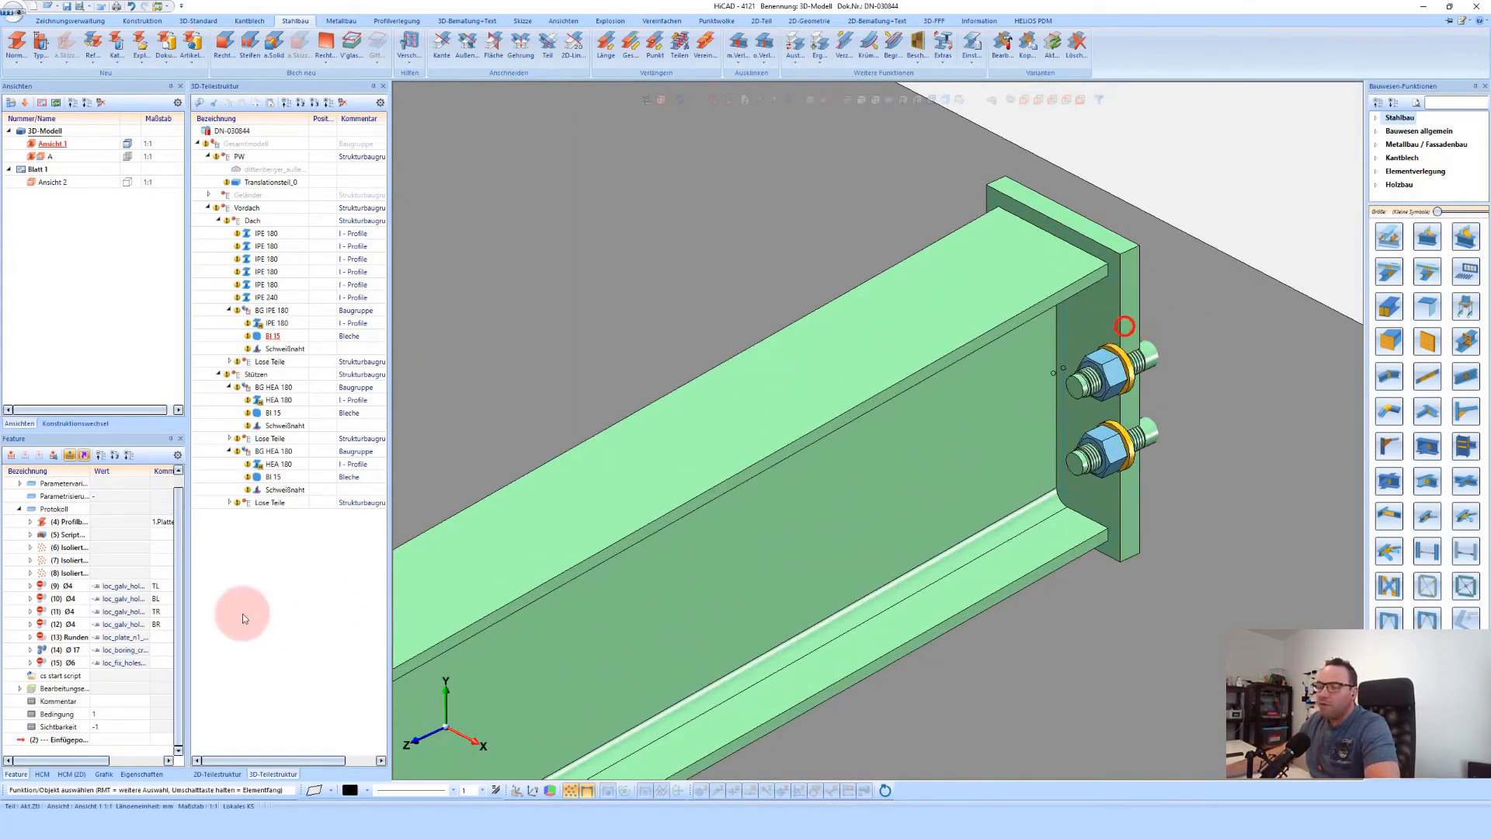
{"action": "left_click", "coordinate": [100, 455]}
{"action": "left_click", "coordinate": [57, 486]}
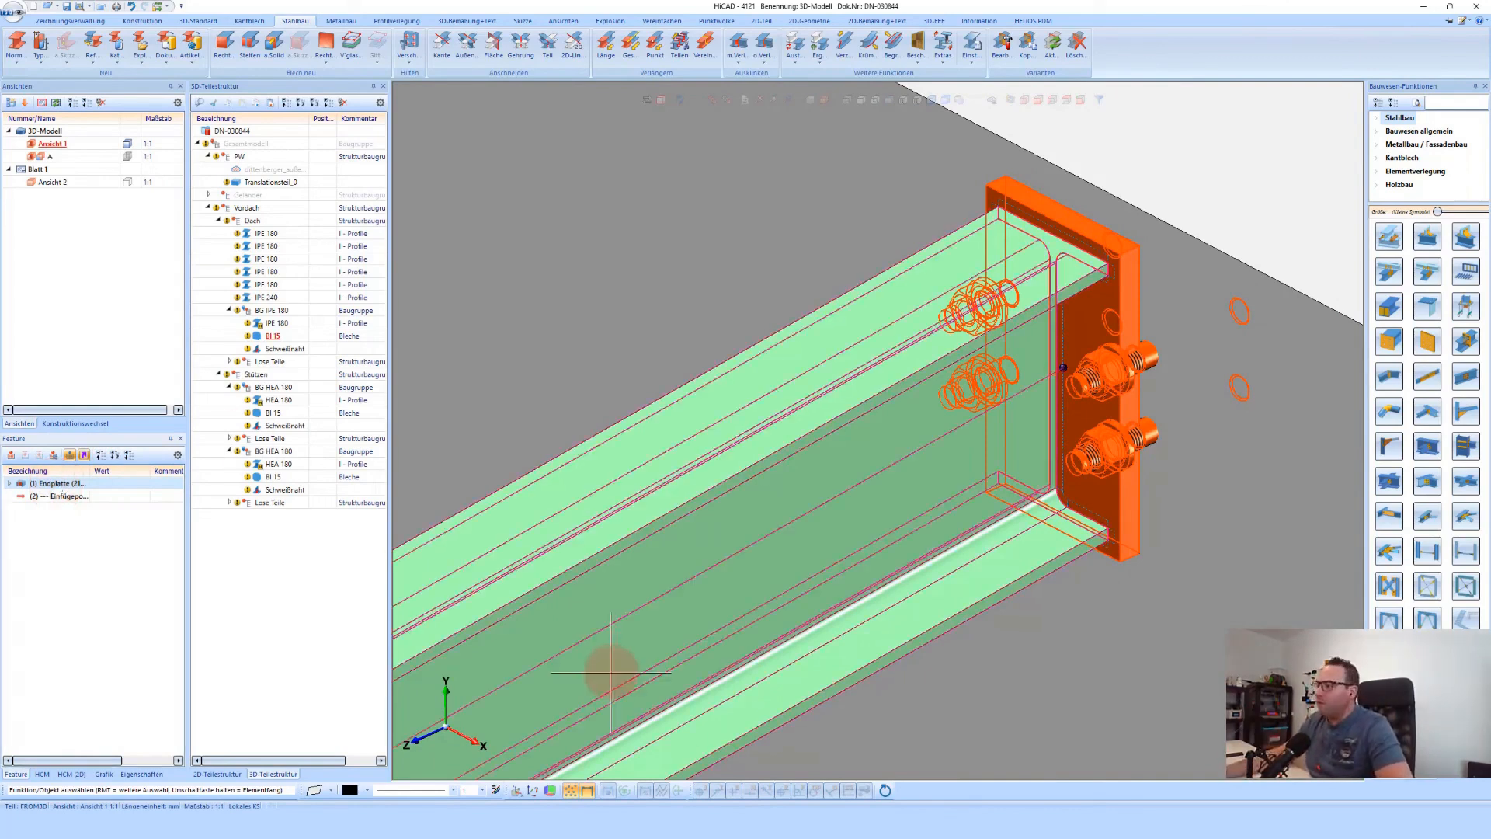
{"action": "left_click", "coordinate": [74, 482]}
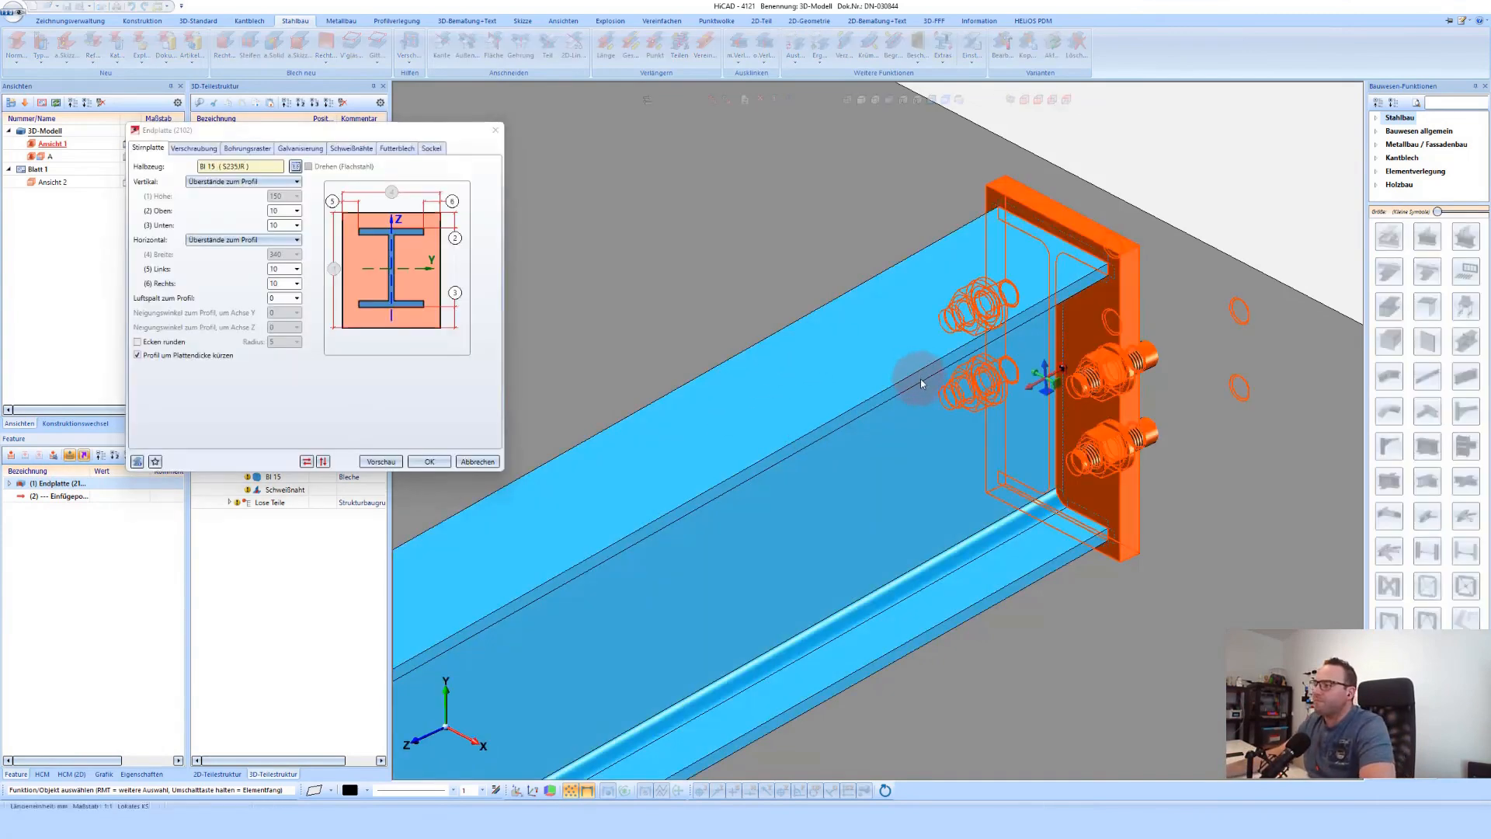
{"action": "left_click", "coordinate": [285, 268]}
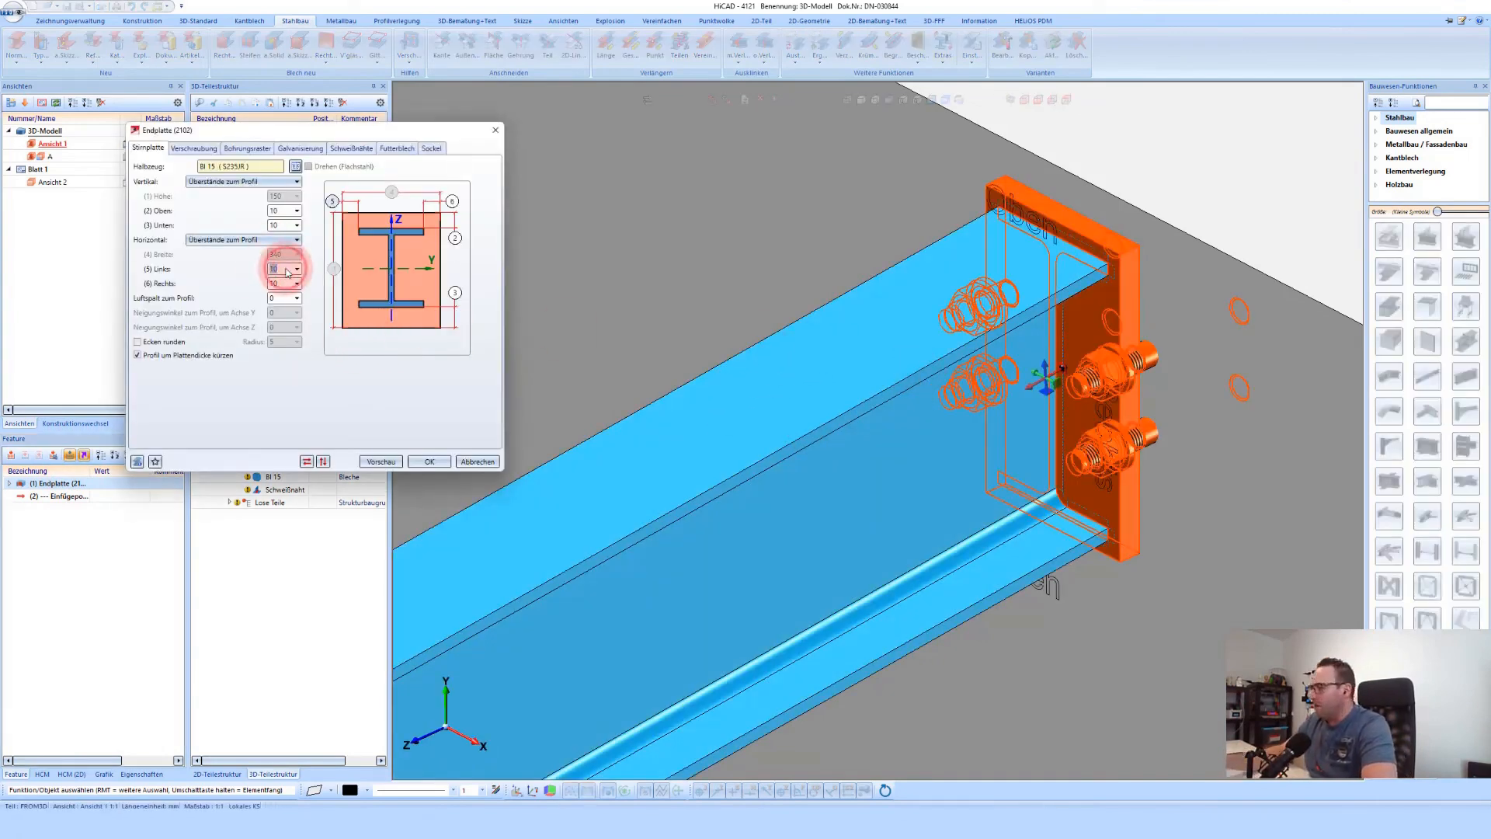
{"action": "type", "text": "50"}
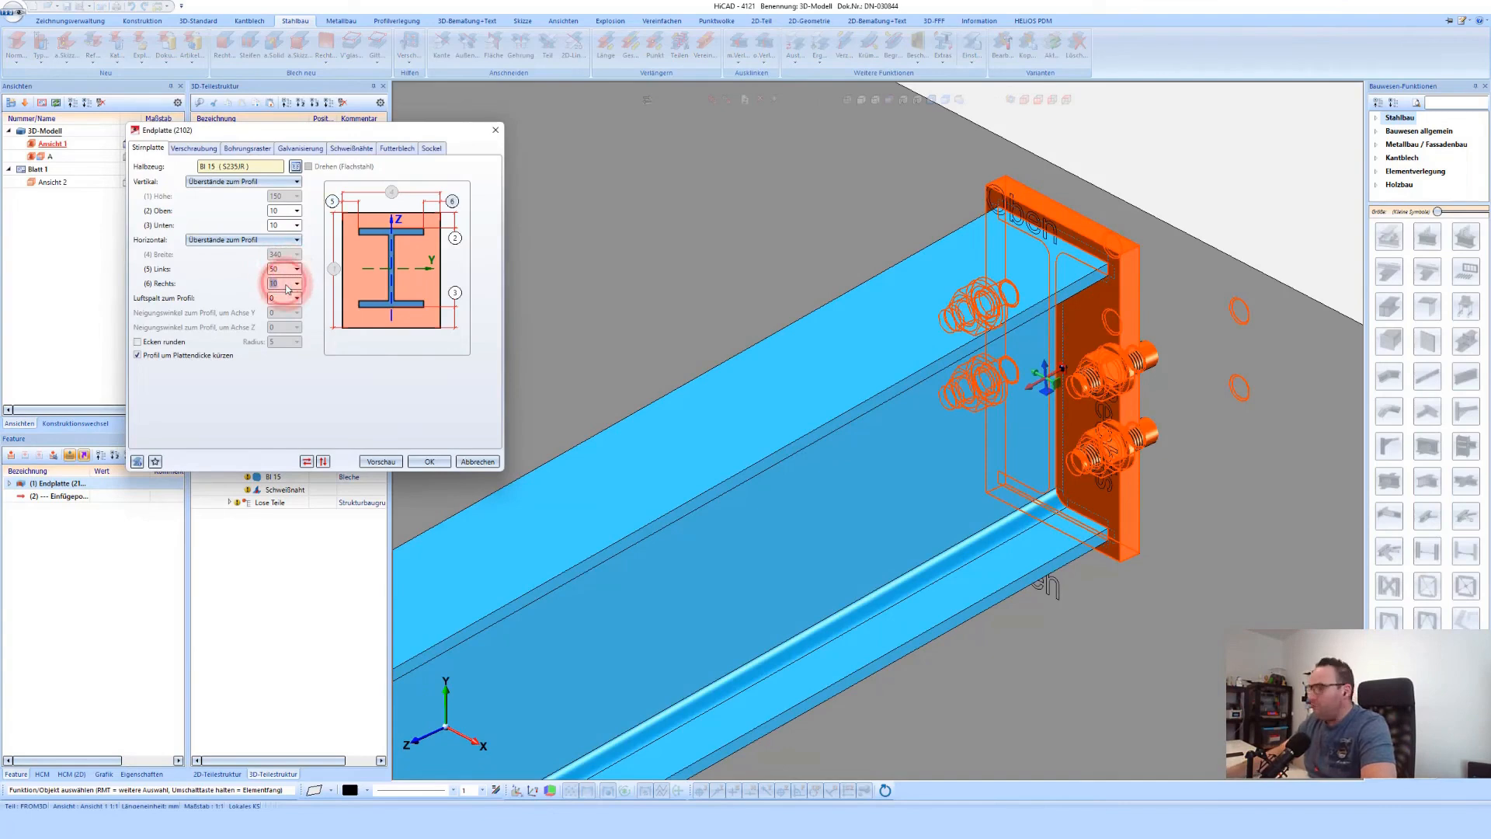
{"action": "left_click", "coordinate": [356, 148]}
Set the rafter plate's drilling grid to 100 mm vertical spacing and 80 mm either side of the web, and apply it
{"action": "left_click", "coordinate": [247, 149]}
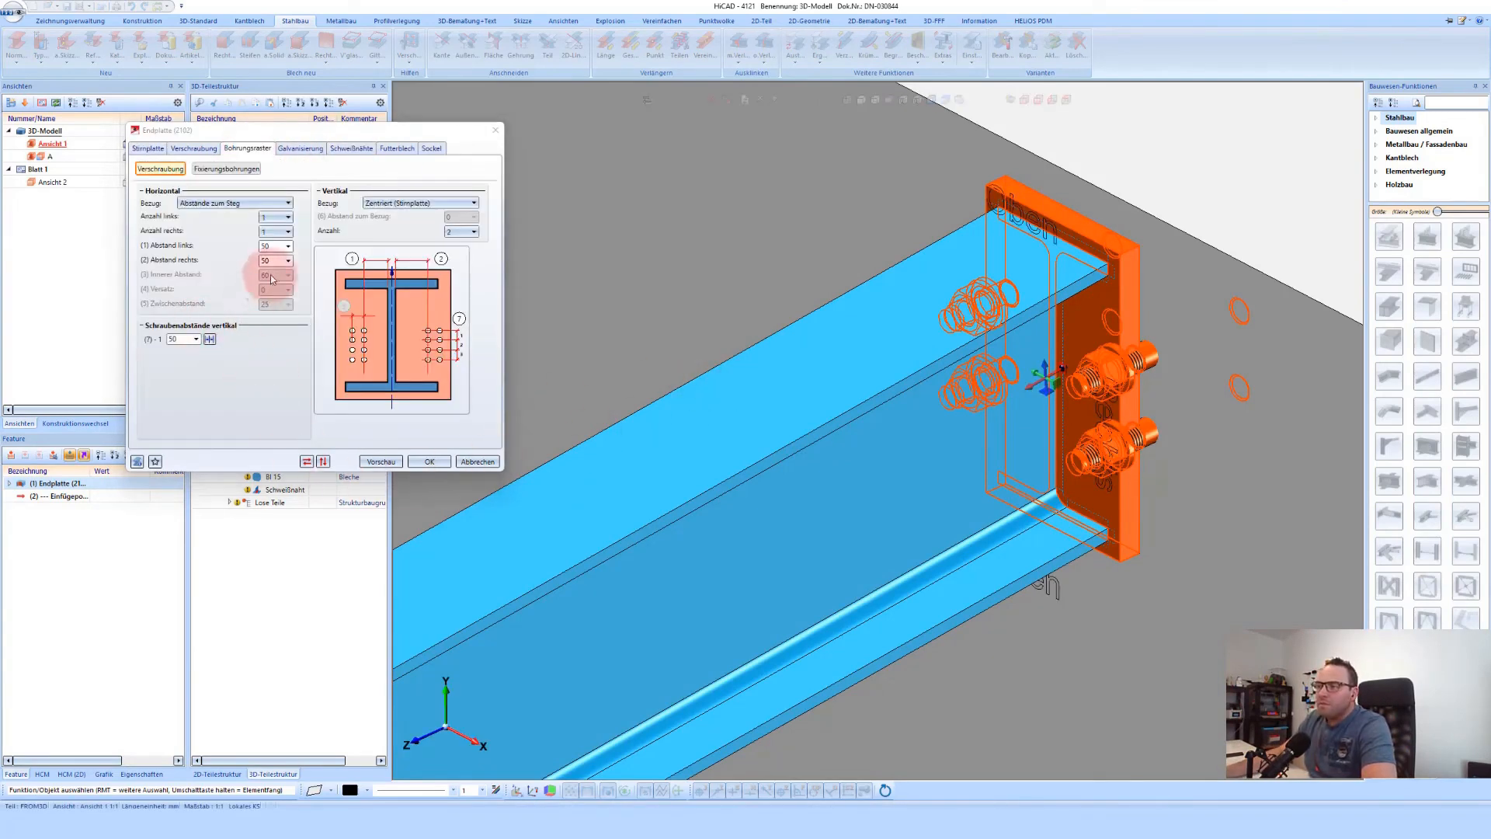
{"action": "left_click", "coordinate": [459, 319]}
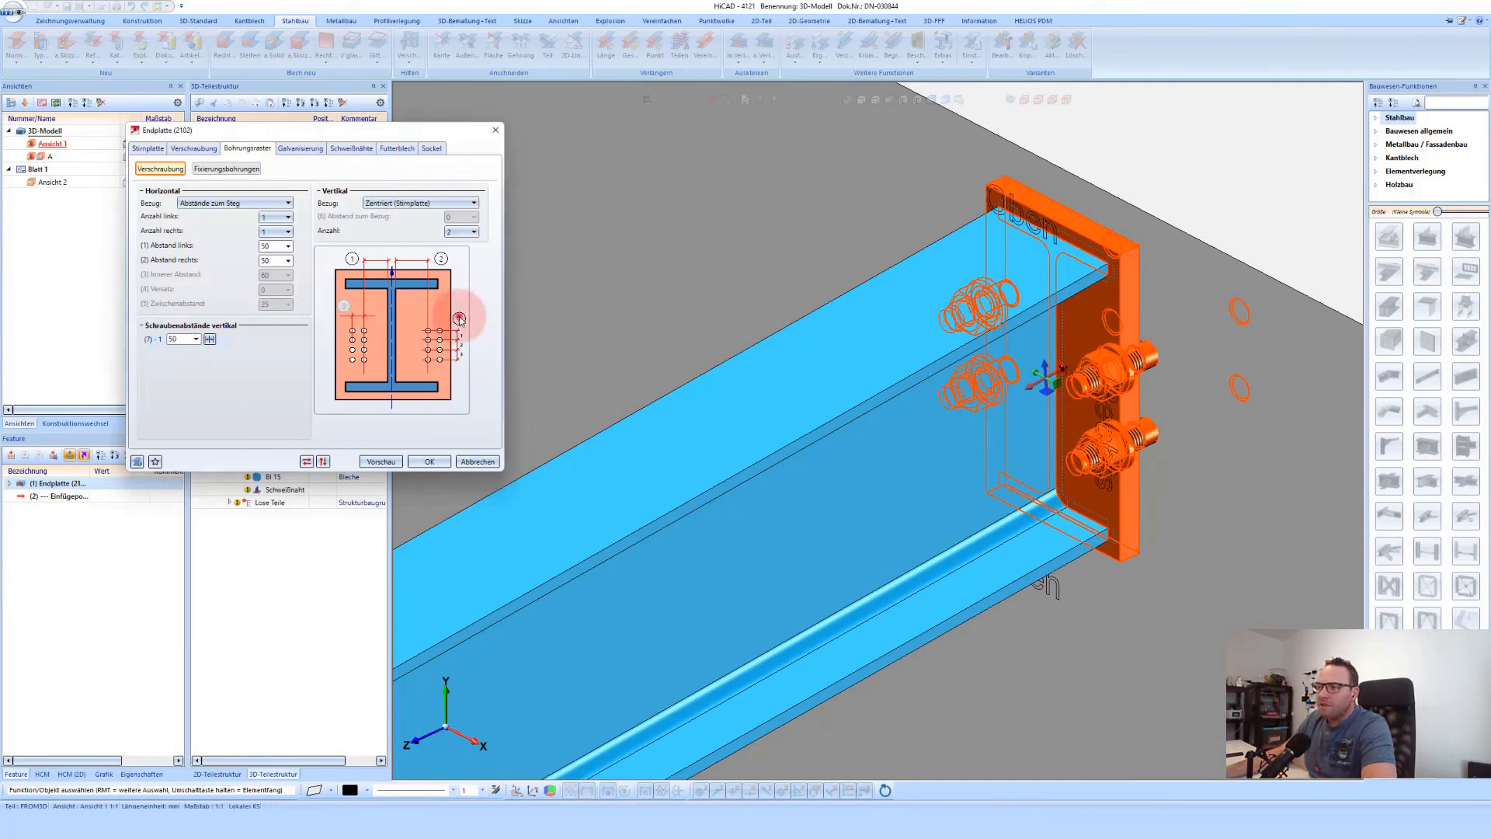
{"action": "left_click", "coordinate": [184, 339]}
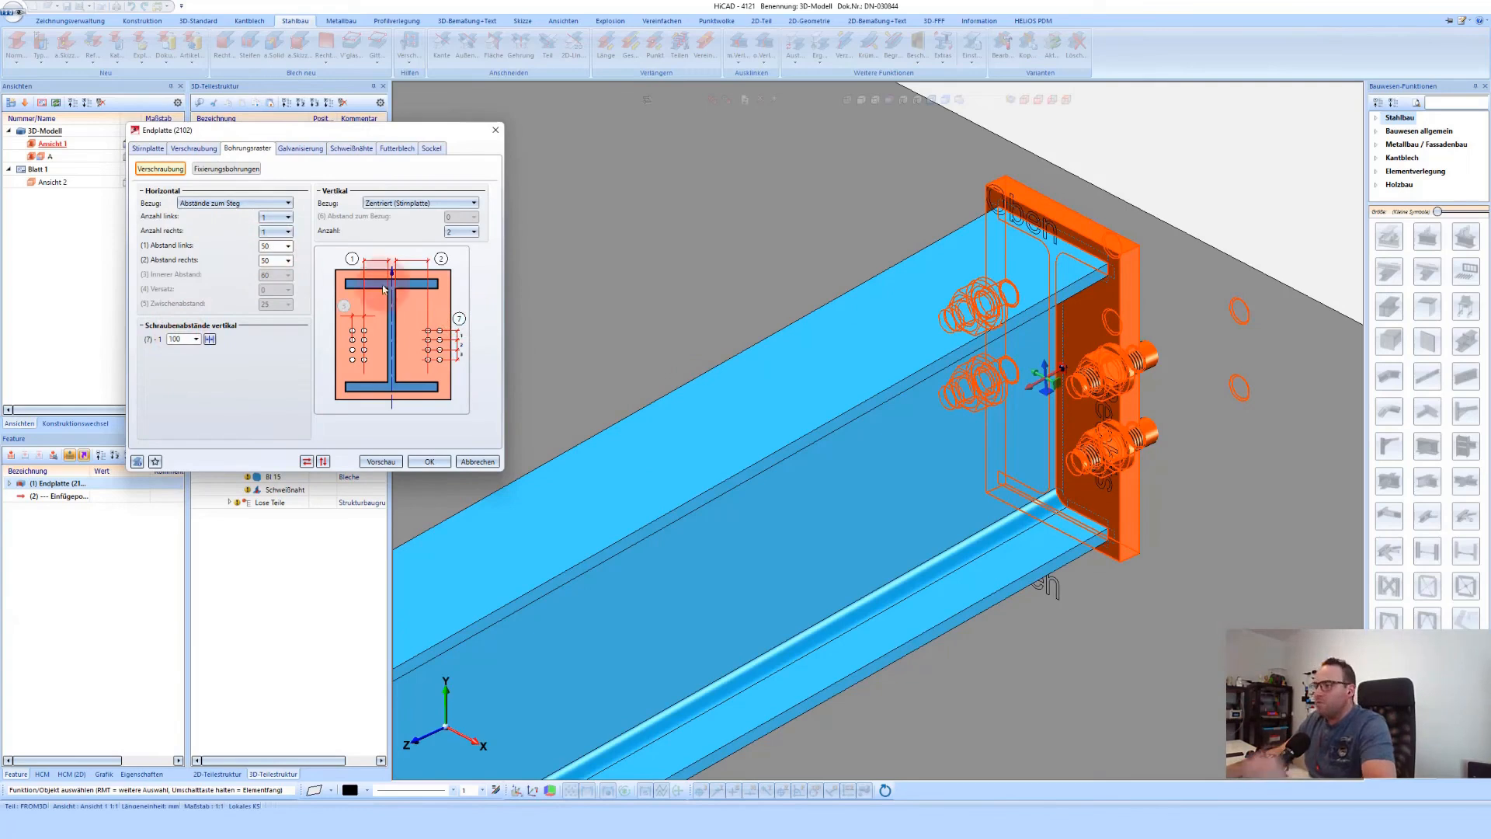
{"action": "left_click", "coordinate": [278, 249]}
{"action": "left_click", "coordinate": [271, 263]}
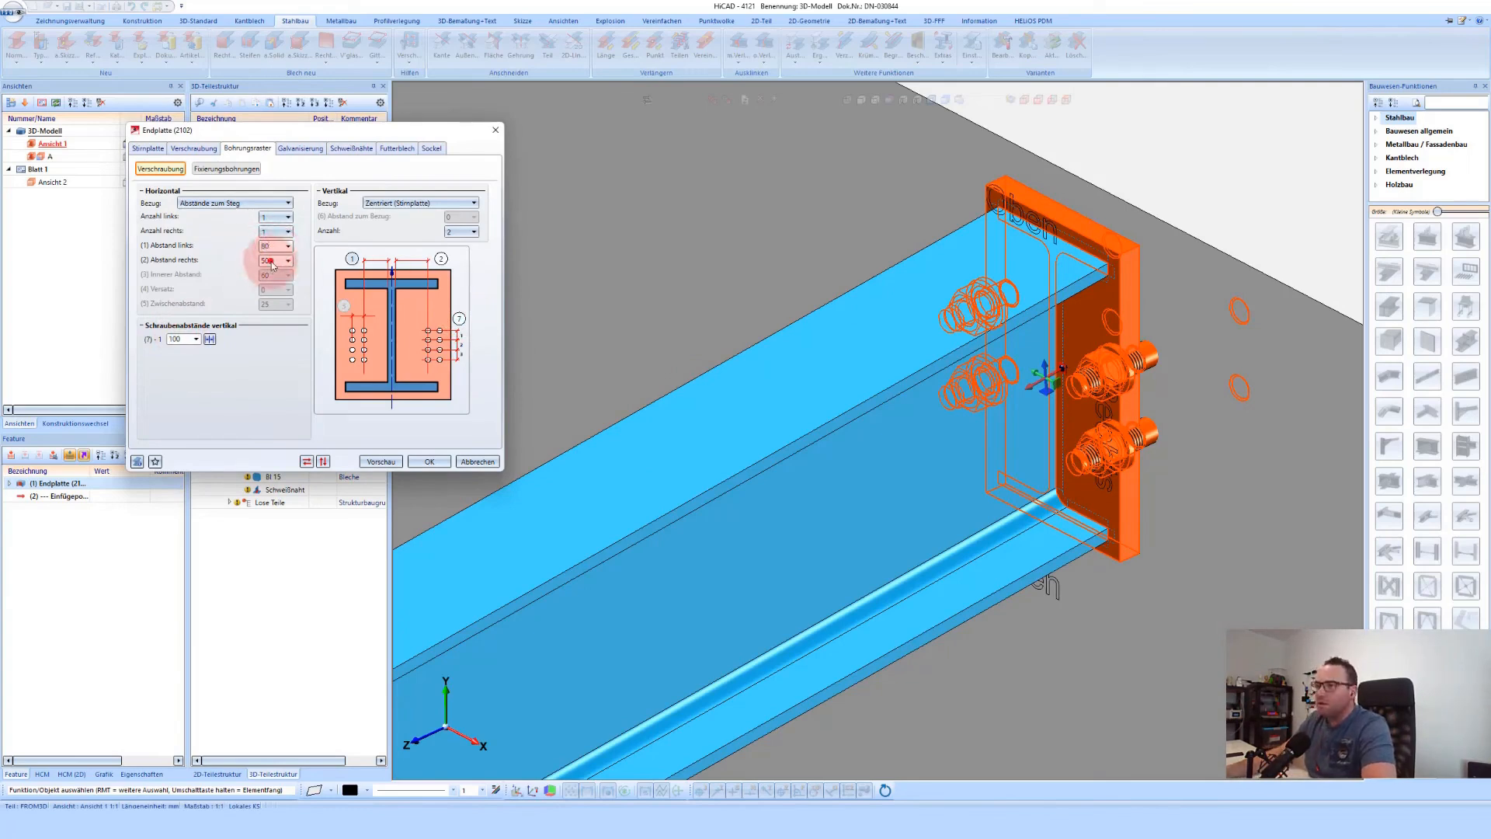
{"action": "left_click", "coordinate": [423, 462]}
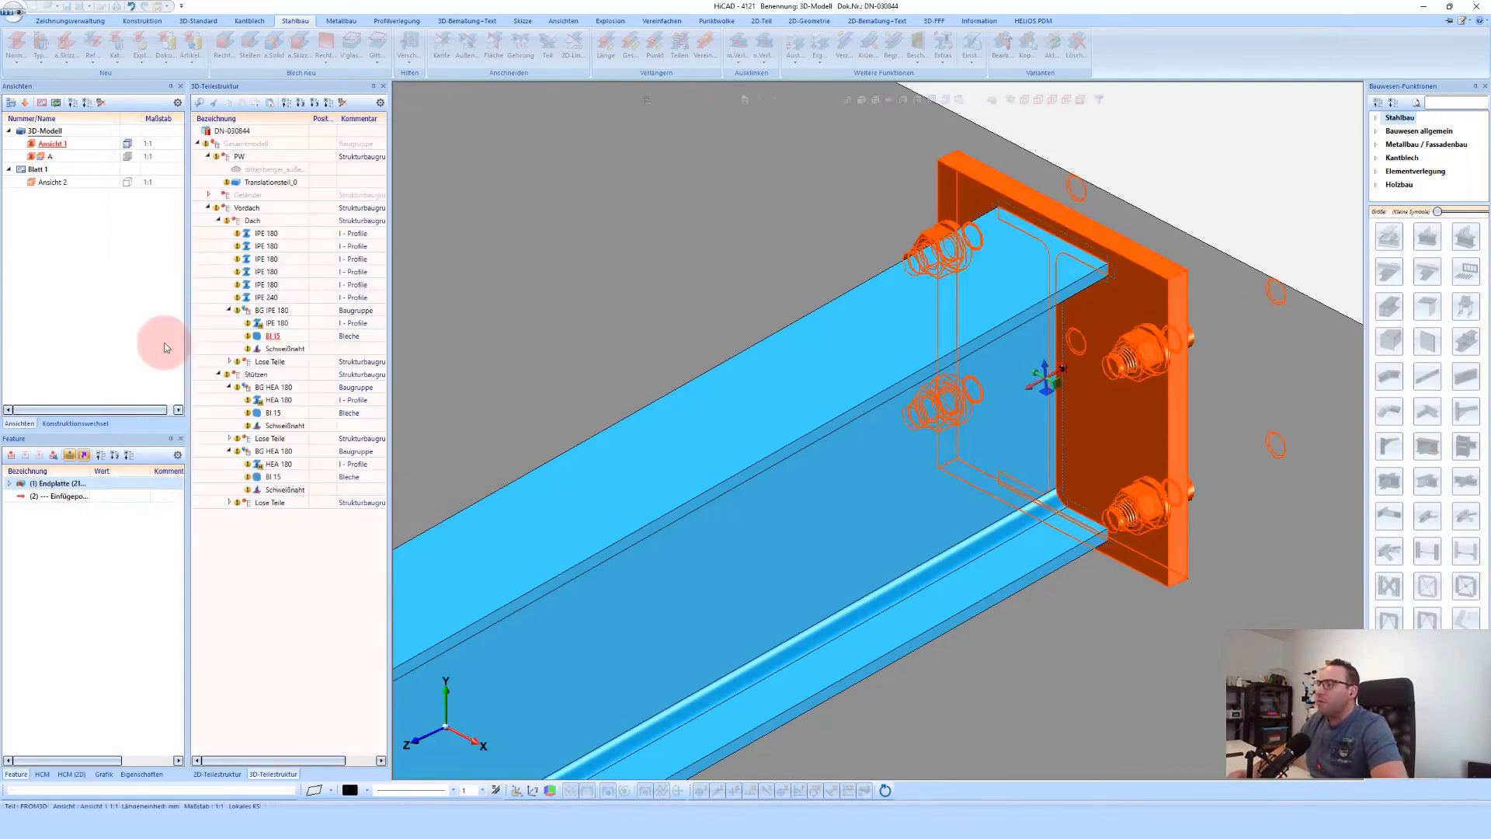
Reopen the rafter's end plate settings and widen its left and right overhangs to 70 mm
{"action": "scroll", "coordinate": [1168, 336], "scroll_direction": "up", "scroll_amount": 2}
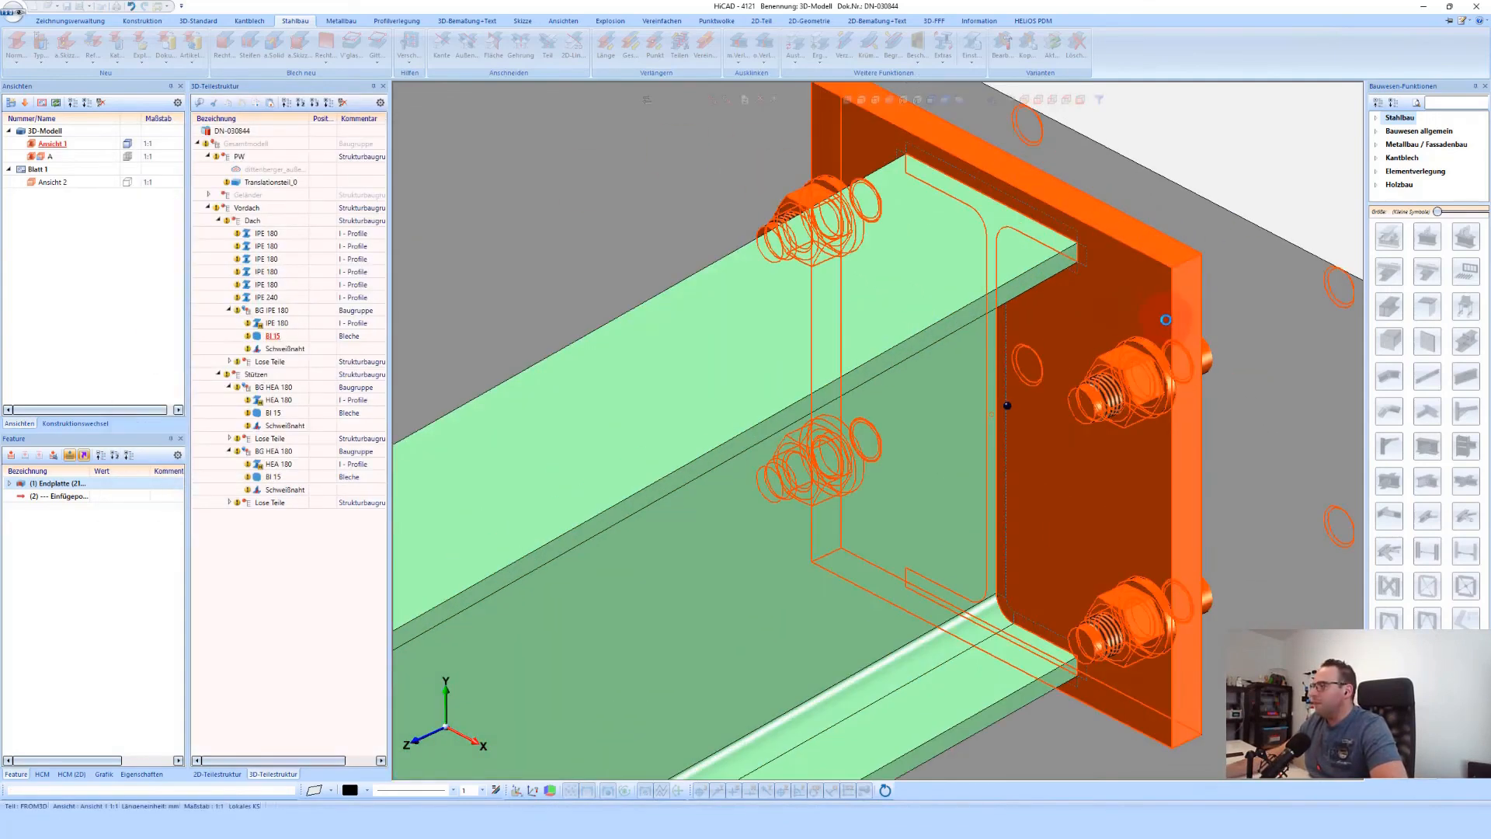
{"action": "scroll", "coordinate": [1160, 310], "scroll_direction": "down", "scroll_amount": 1}
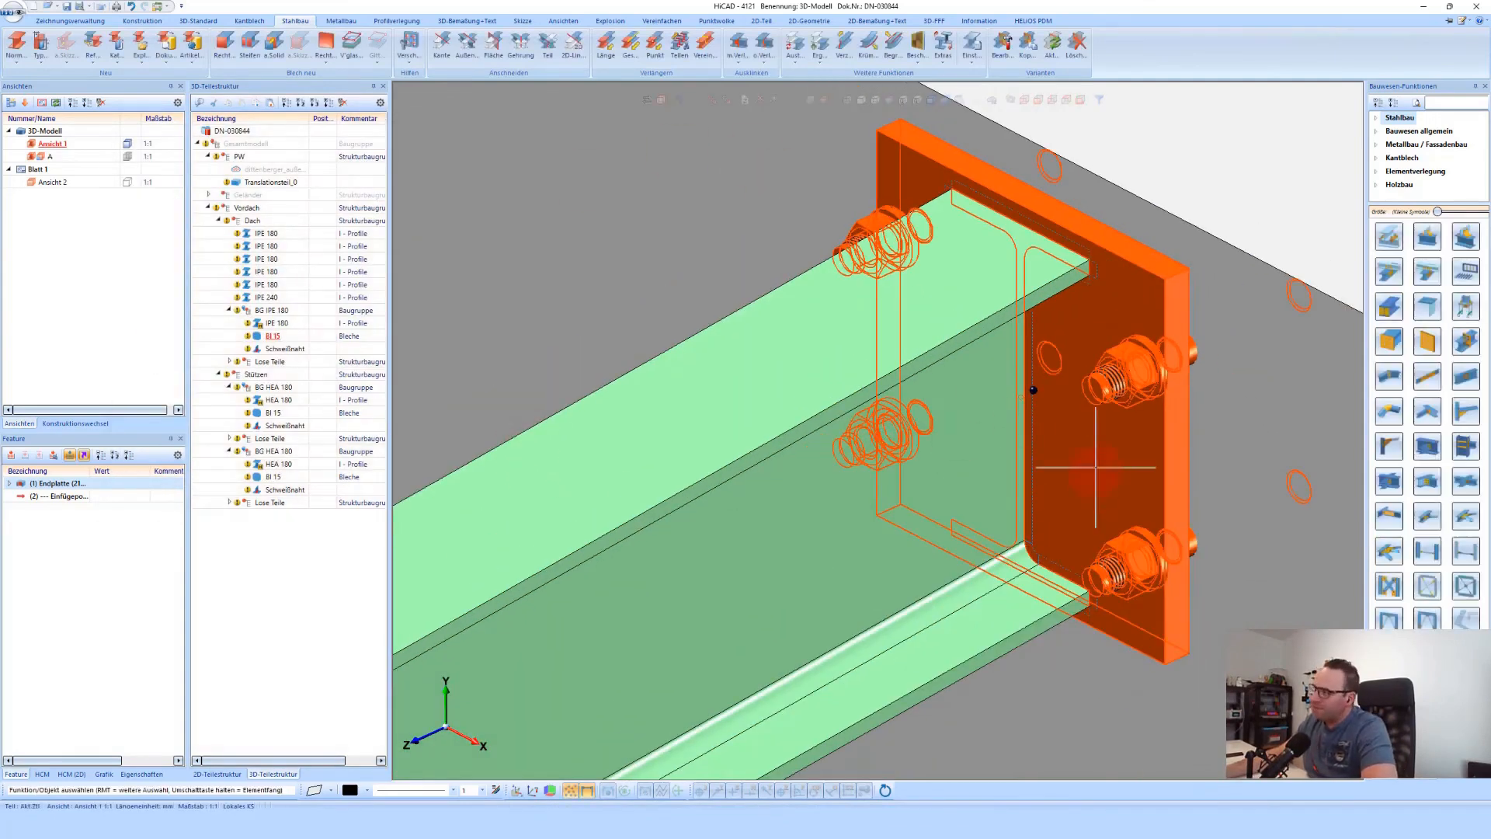
{"action": "double_click", "coordinate": [61, 485]}
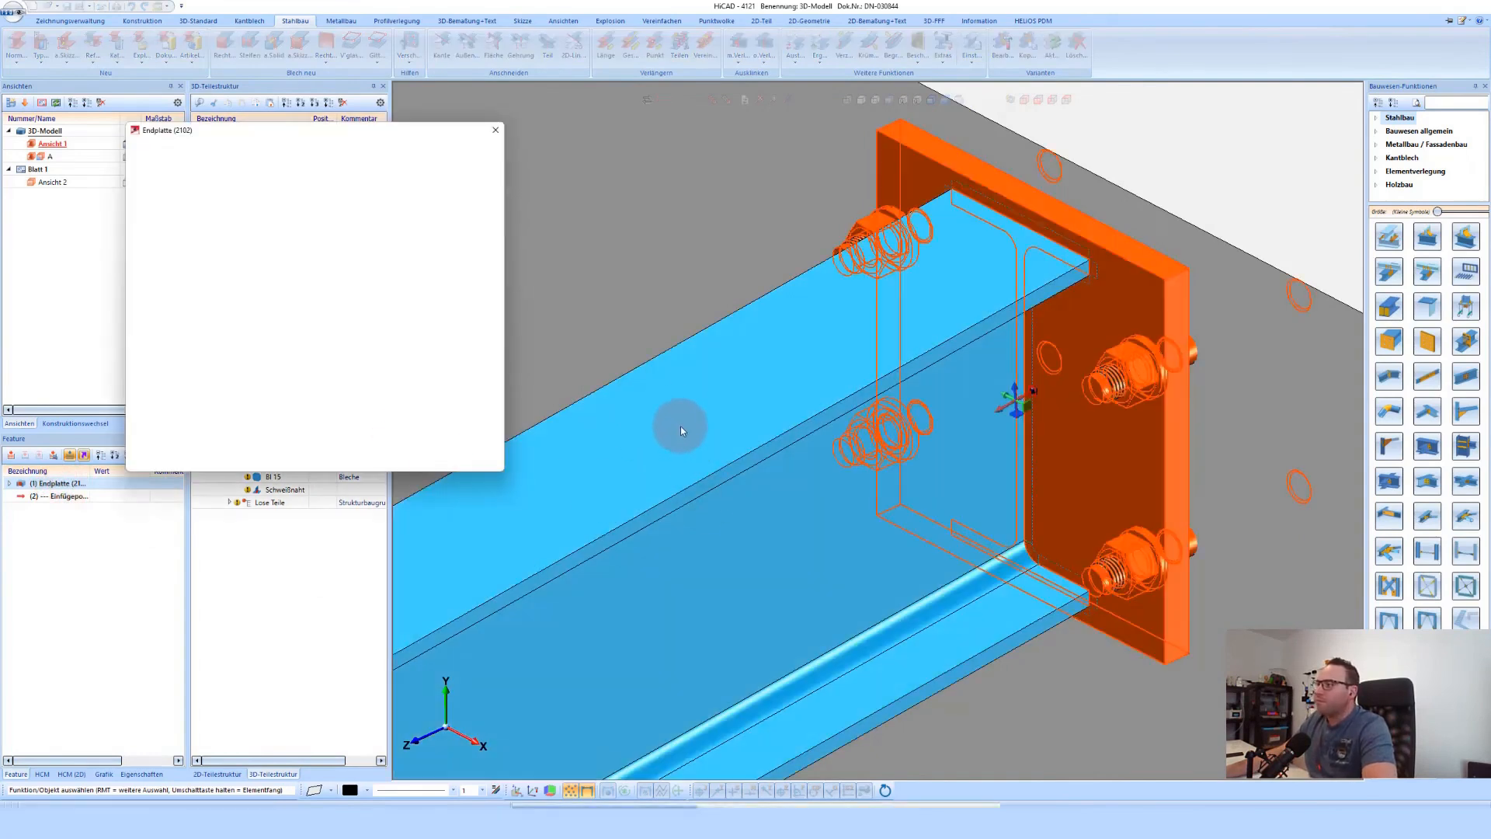
{"action": "left_click", "coordinate": [278, 268]}
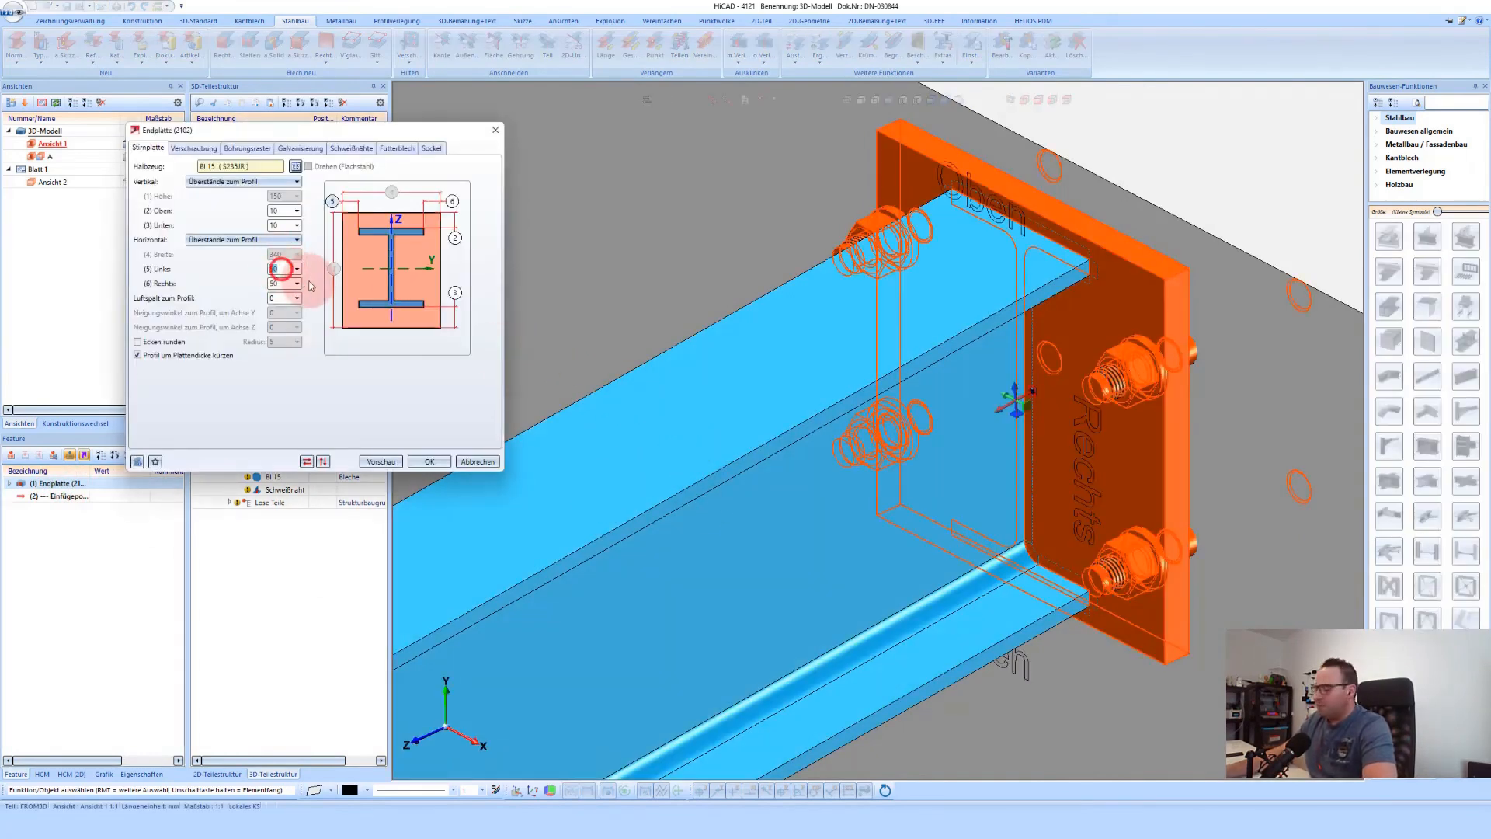
{"action": "double_click", "coordinate": [278, 283]}
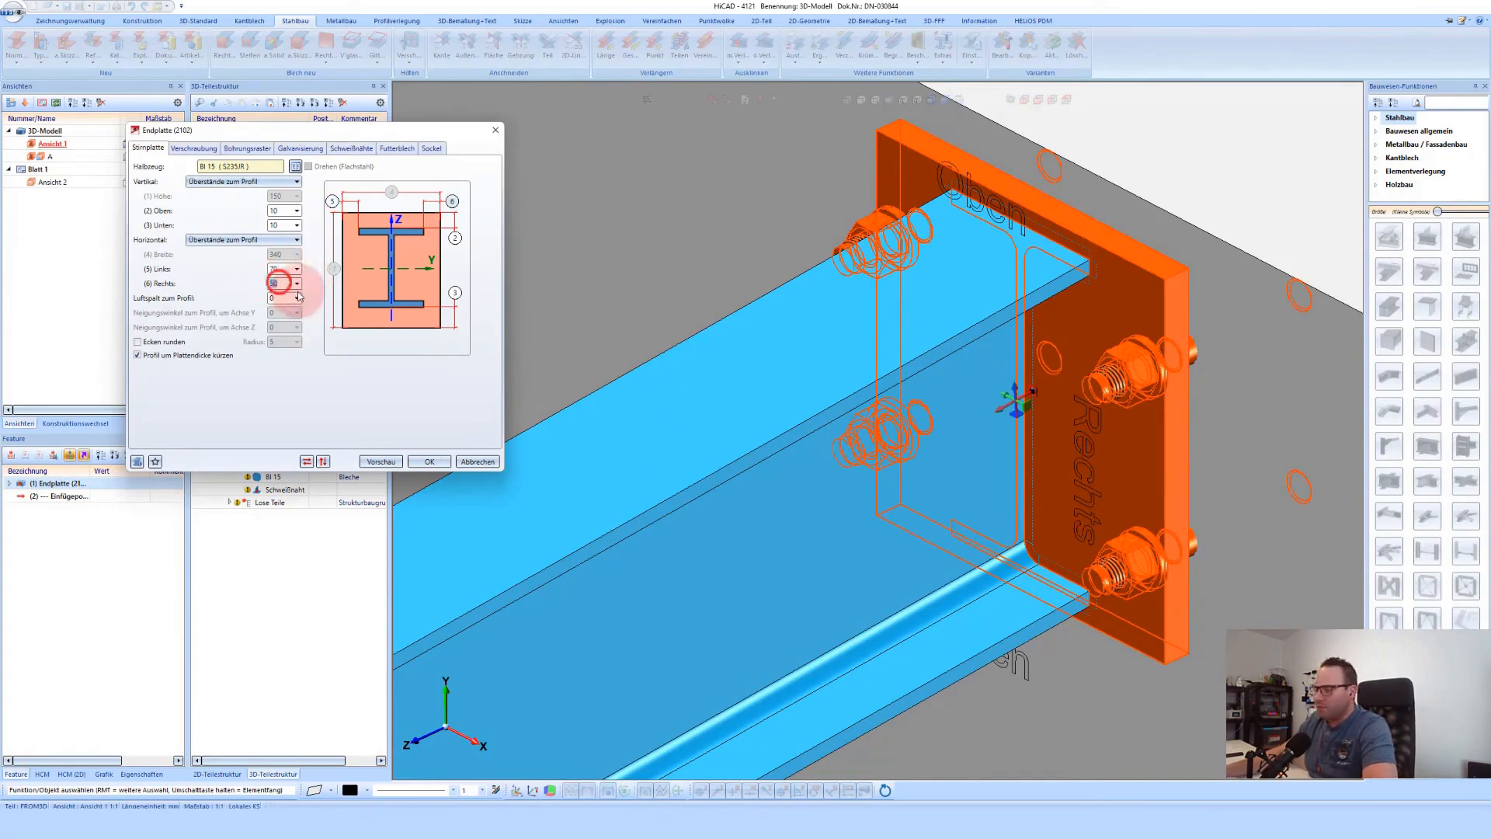
{"action": "type", "text": "70"}
{"action": "left_click", "coordinate": [254, 240]}
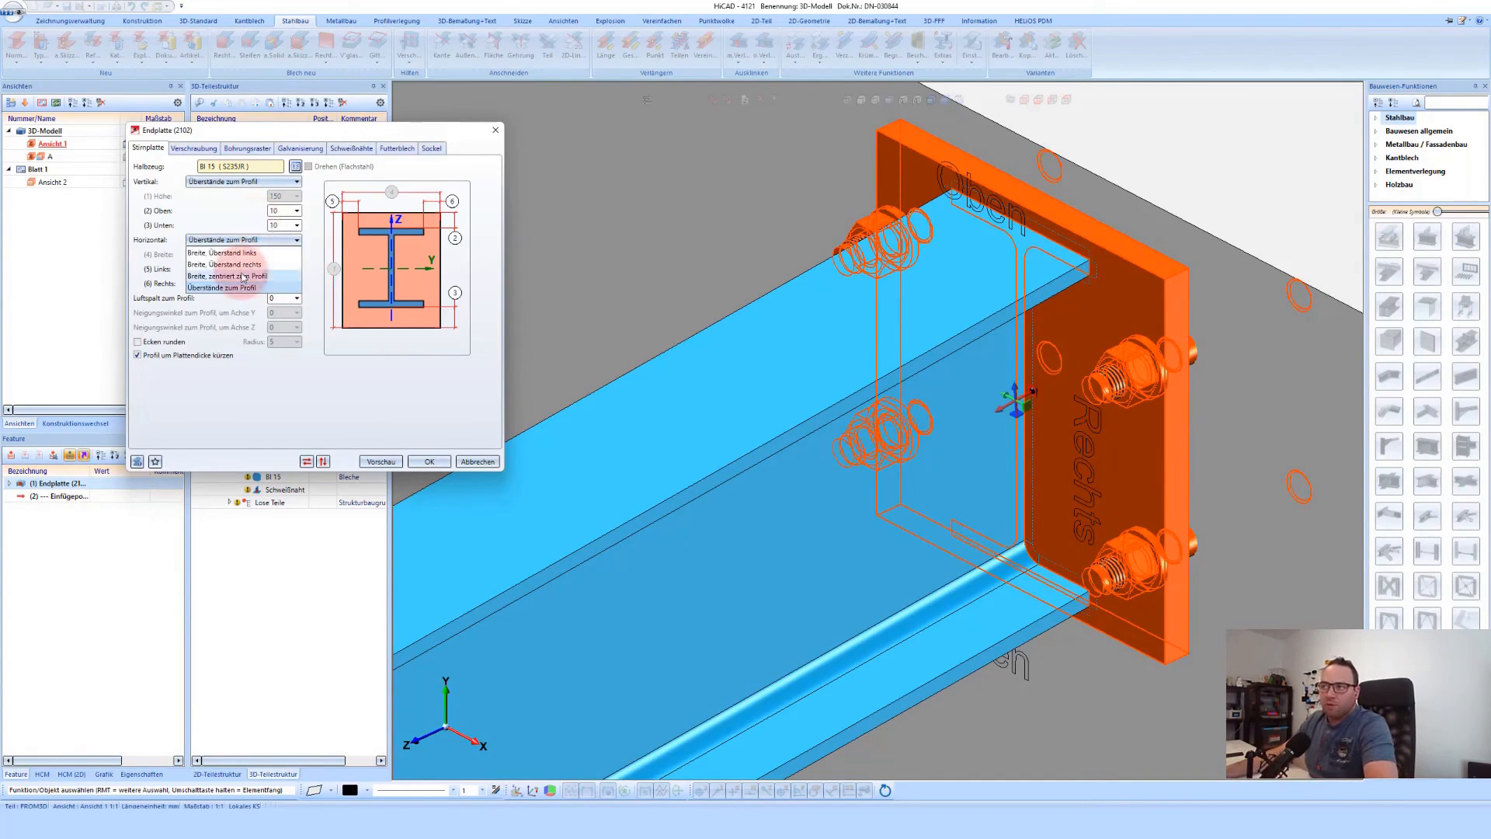
{"action": "left_click", "coordinate": [231, 197]}
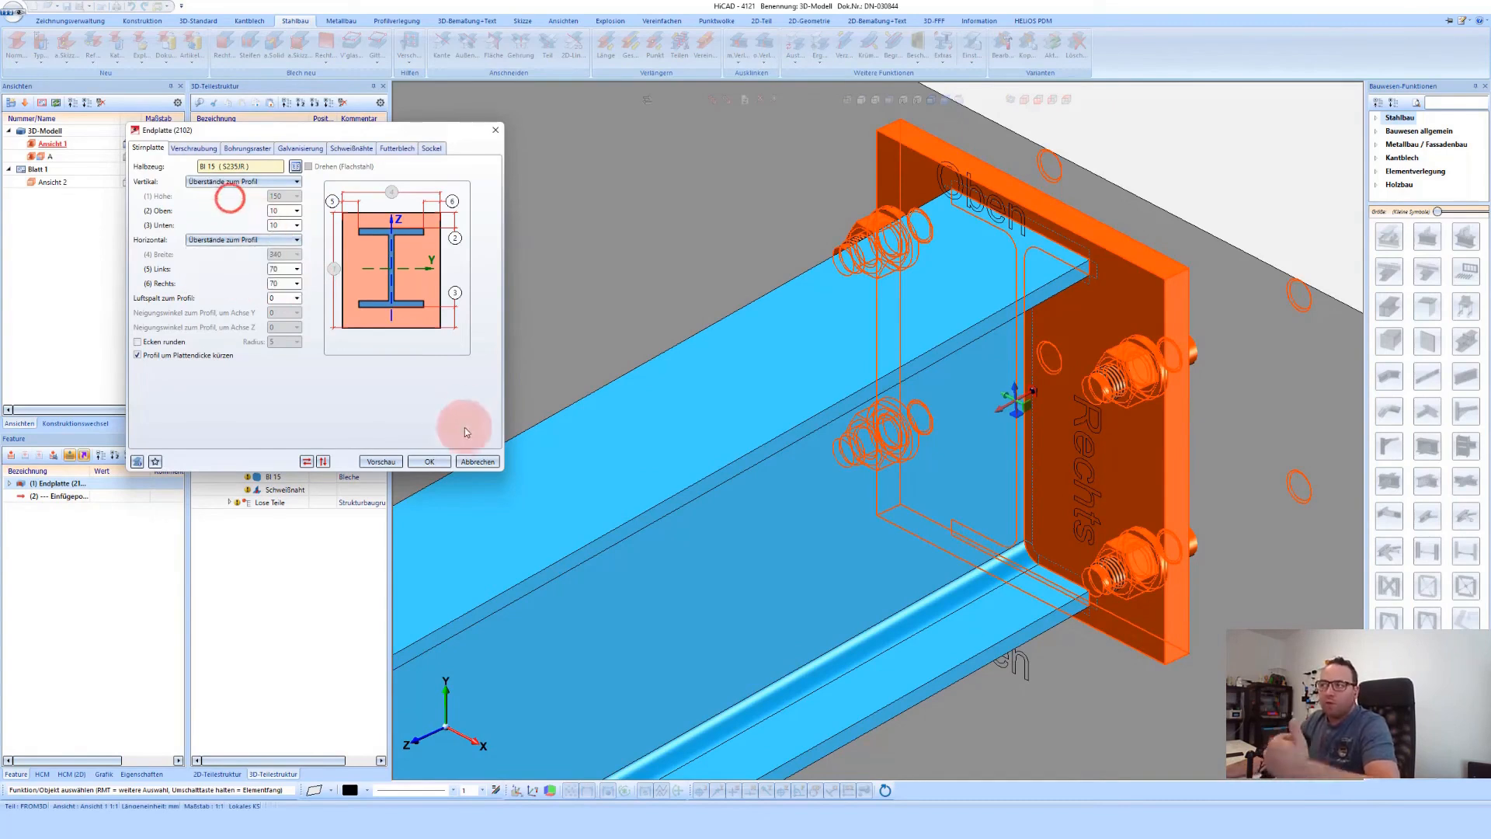
{"action": "left_click", "coordinate": [445, 462]}
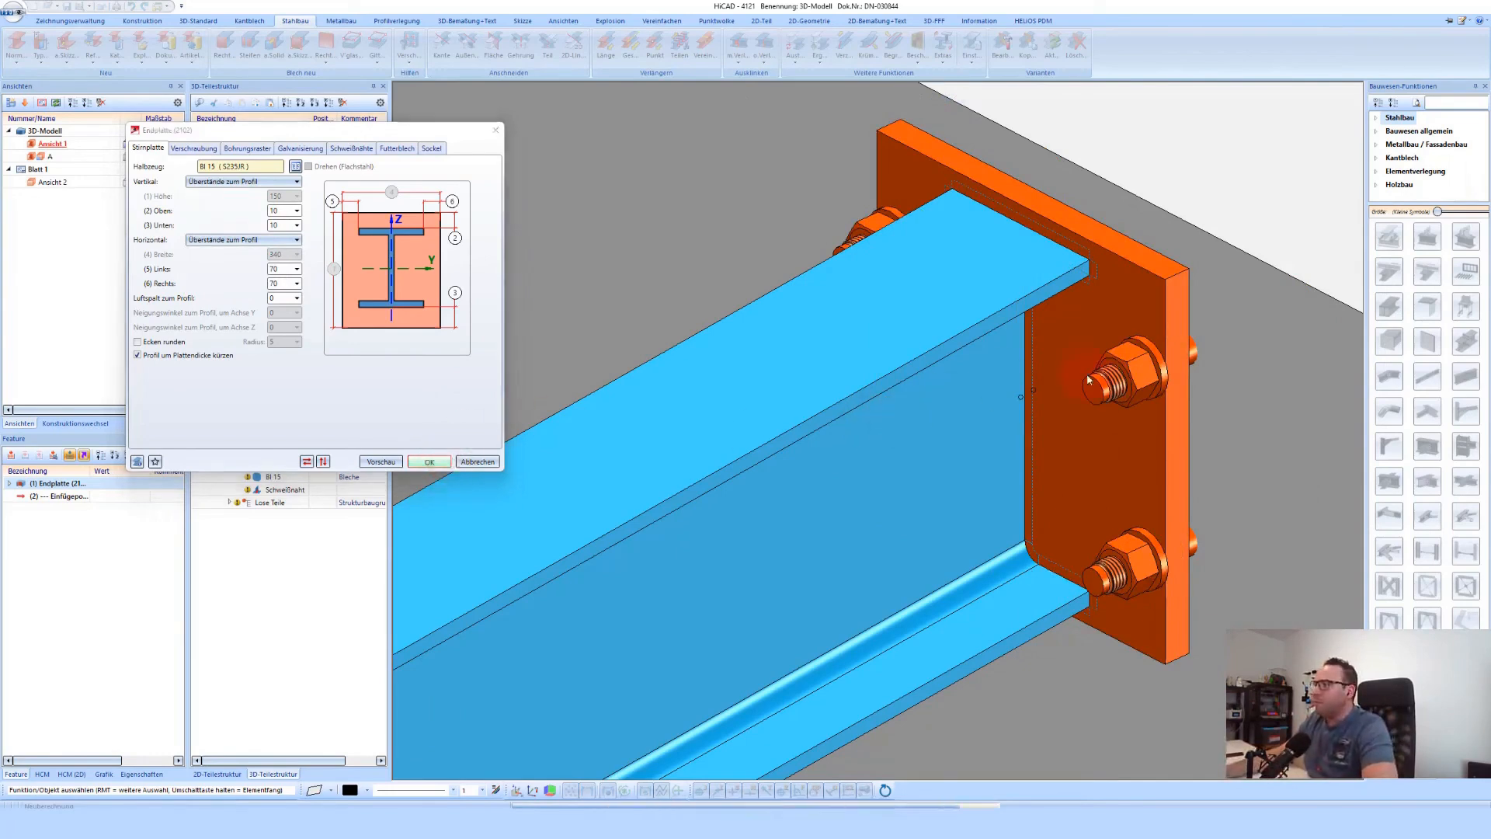
{"action": "left_click", "coordinate": [1061, 388]}
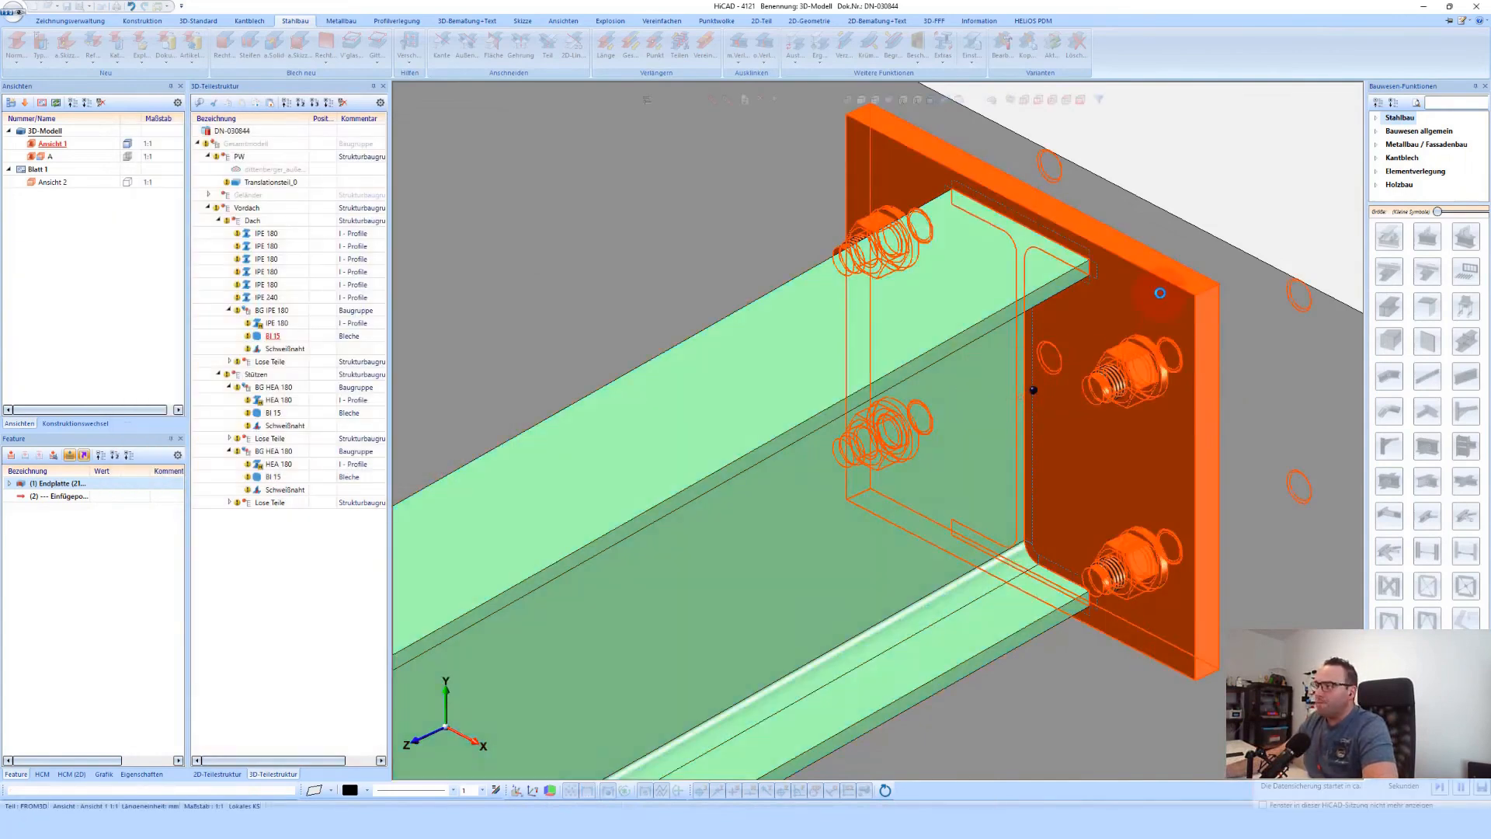
Copy the end plate connection of the outermost IPE 180 rafter to the wall-side ends of the other five rafters
{"action": "scroll", "coordinate": [1171, 282], "scroll_direction": "down", "scroll_amount": 2}
{"action": "left_click", "coordinate": [1233, 389]}
{"action": "left_click", "coordinate": [1028, 41]}
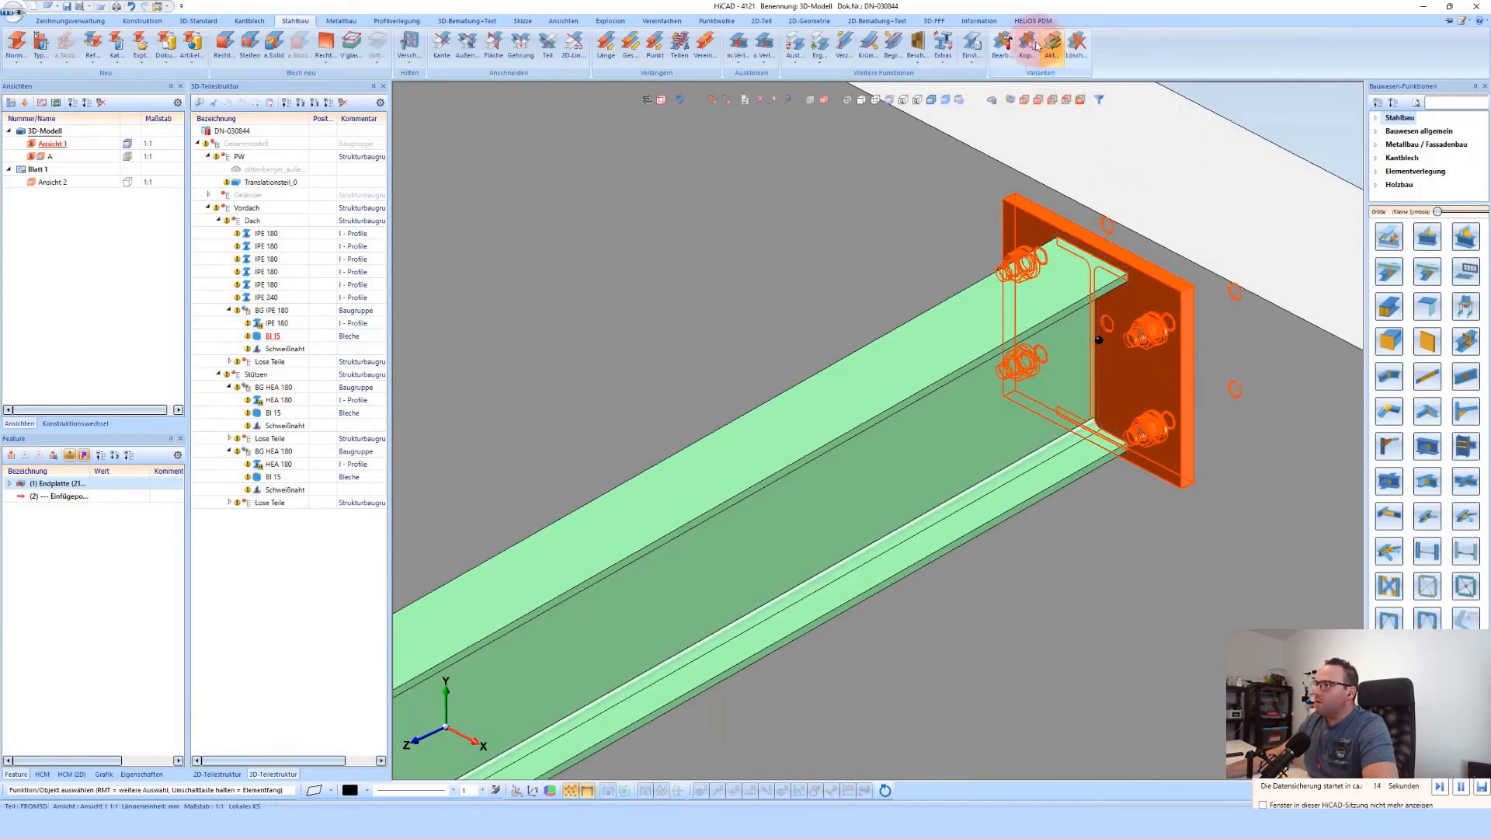
{"action": "left_click", "coordinate": [1162, 285]}
{"action": "scroll", "coordinate": [1229, 447], "scroll_direction": "down", "scroll_amount": 7}
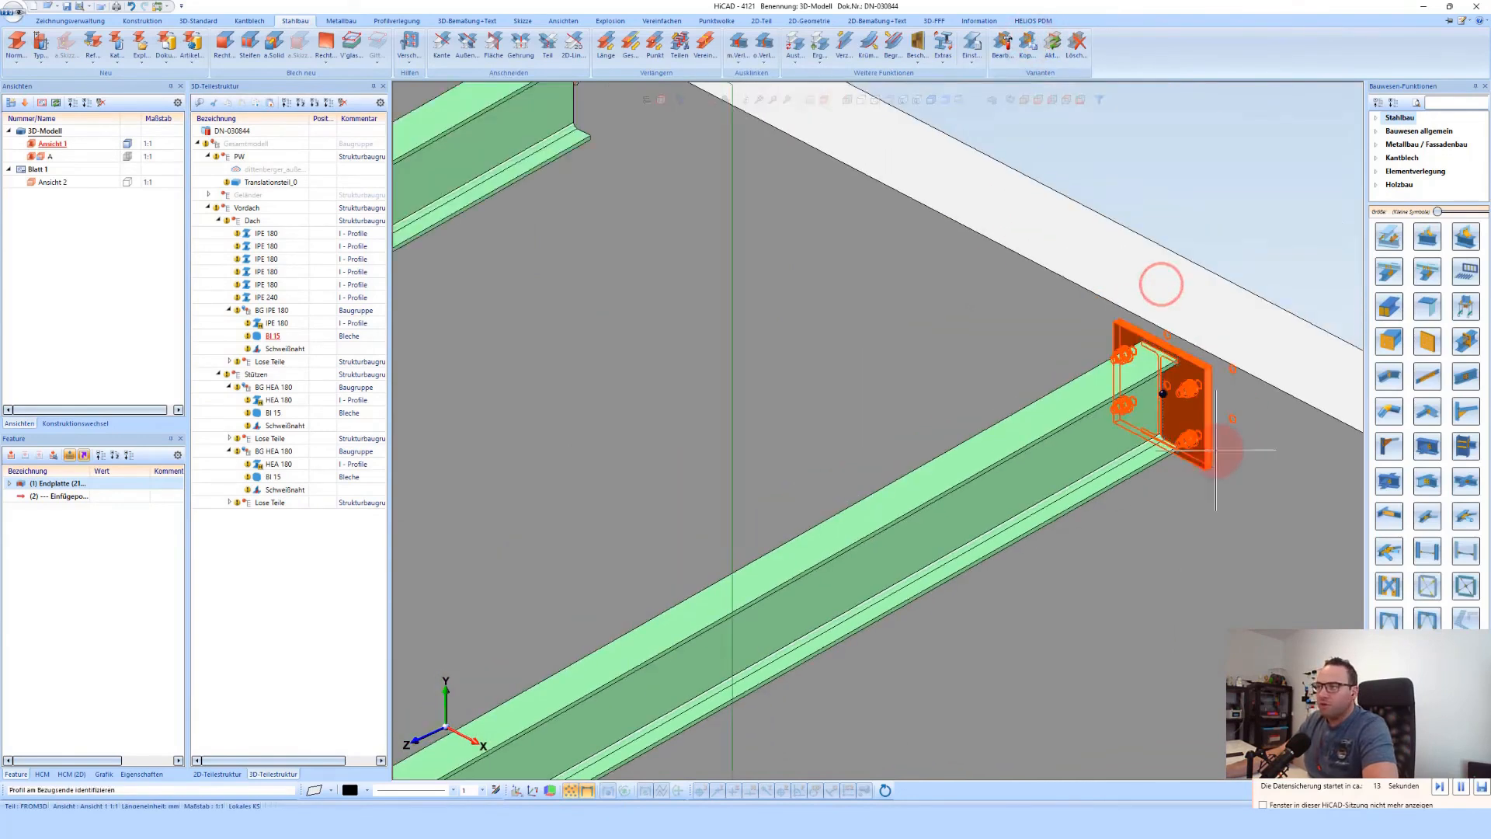
{"action": "scroll", "coordinate": [1241, 438], "scroll_direction": "down", "scroll_amount": 1}
{"action": "left_click", "coordinate": [1132, 394]}
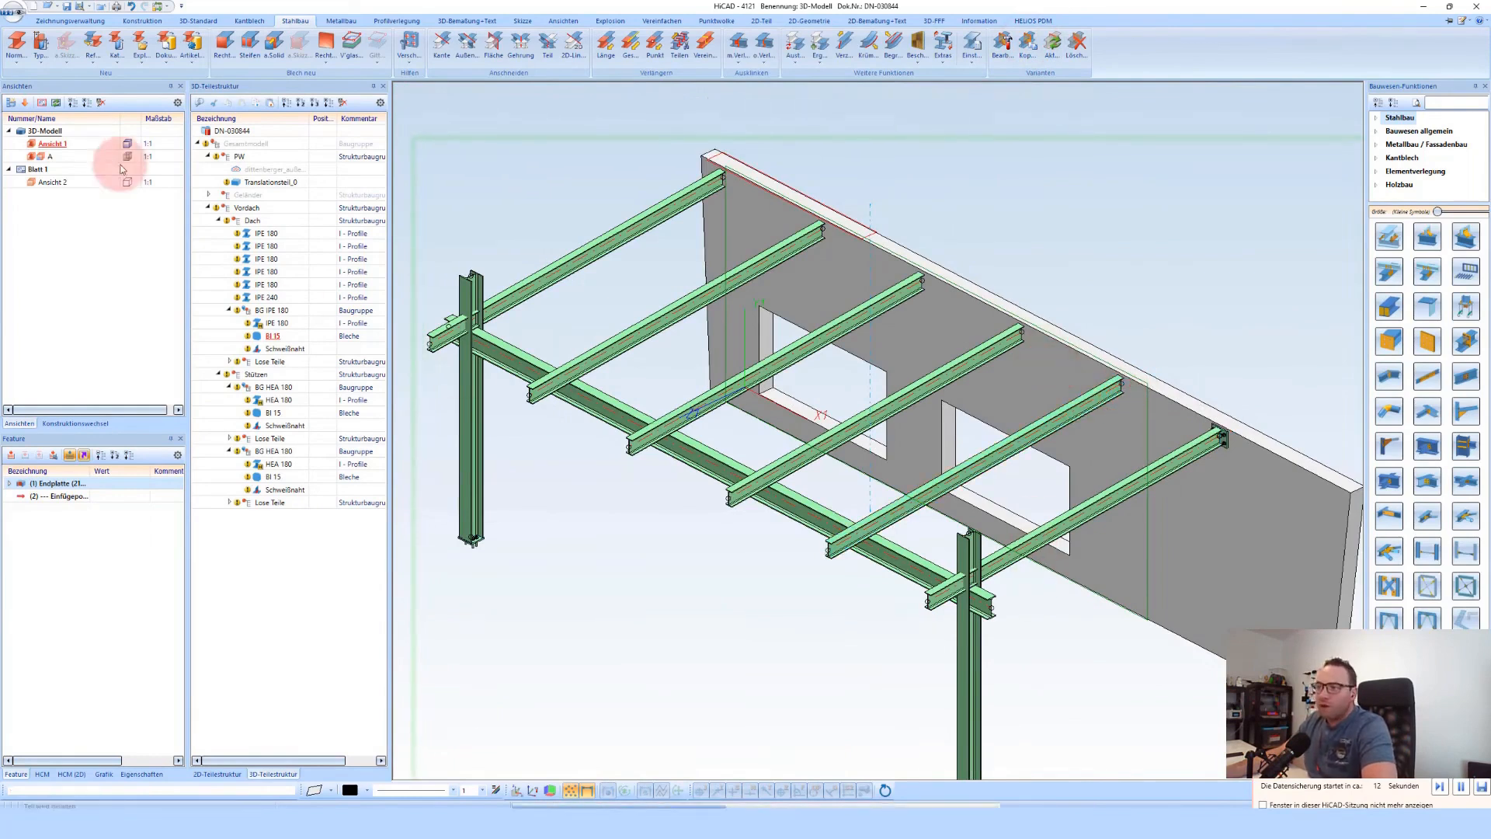
{"action": "left_click", "coordinate": [1009, 351]}
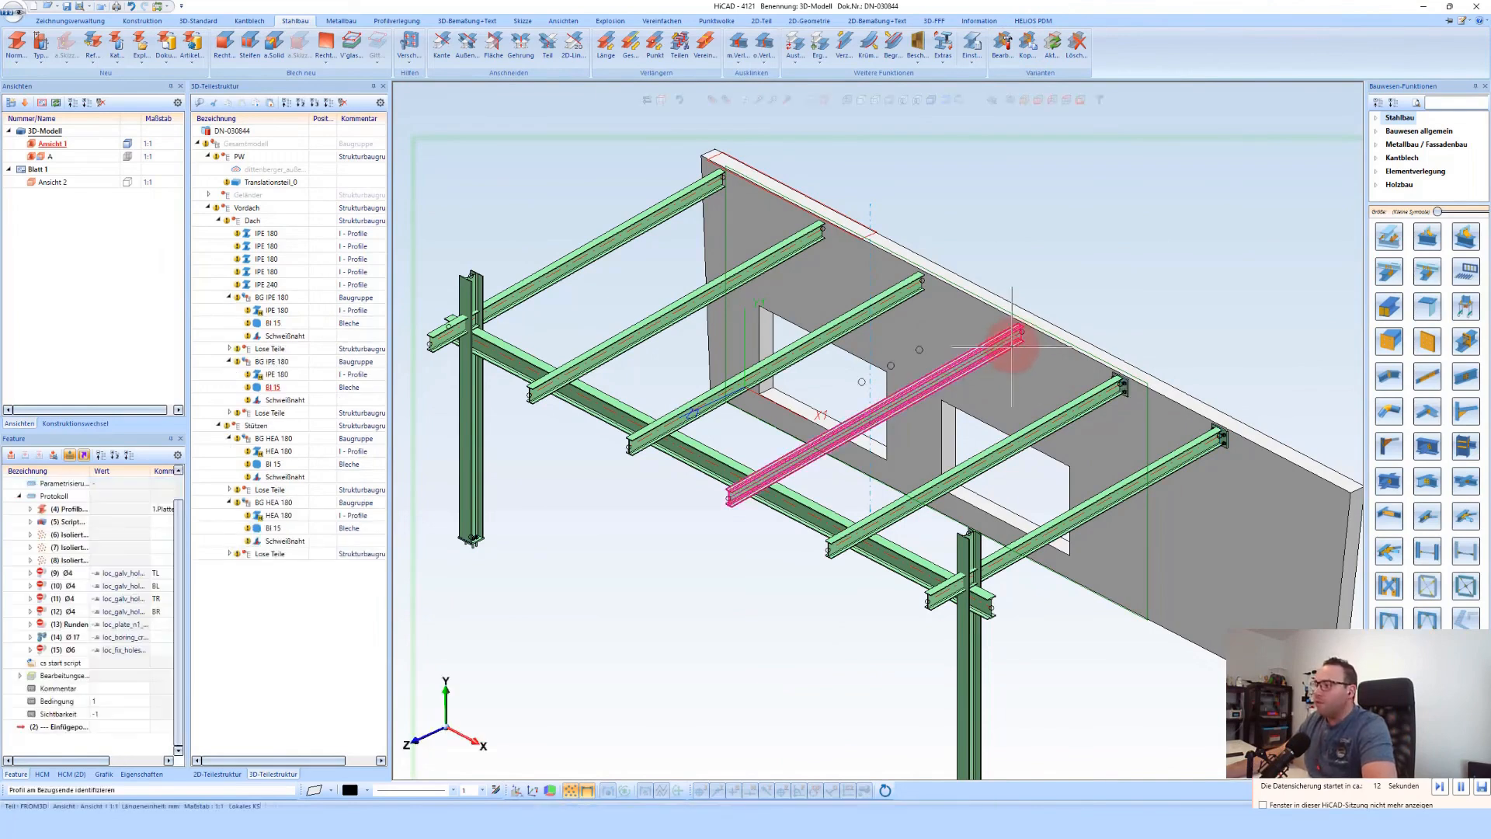
{"action": "left_click", "coordinate": [910, 296]}
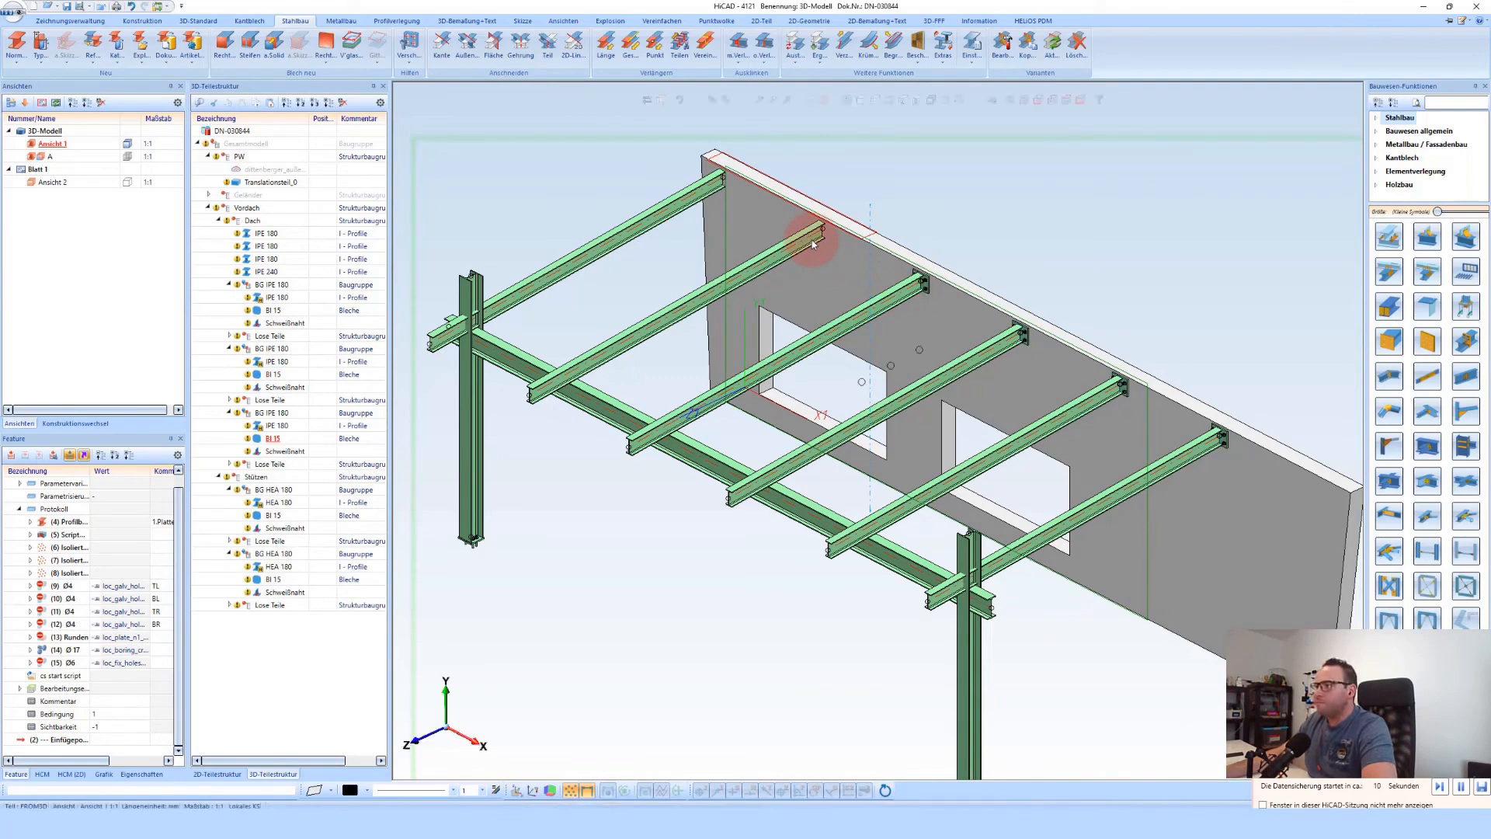
{"action": "left_click", "coordinate": [810, 240]}
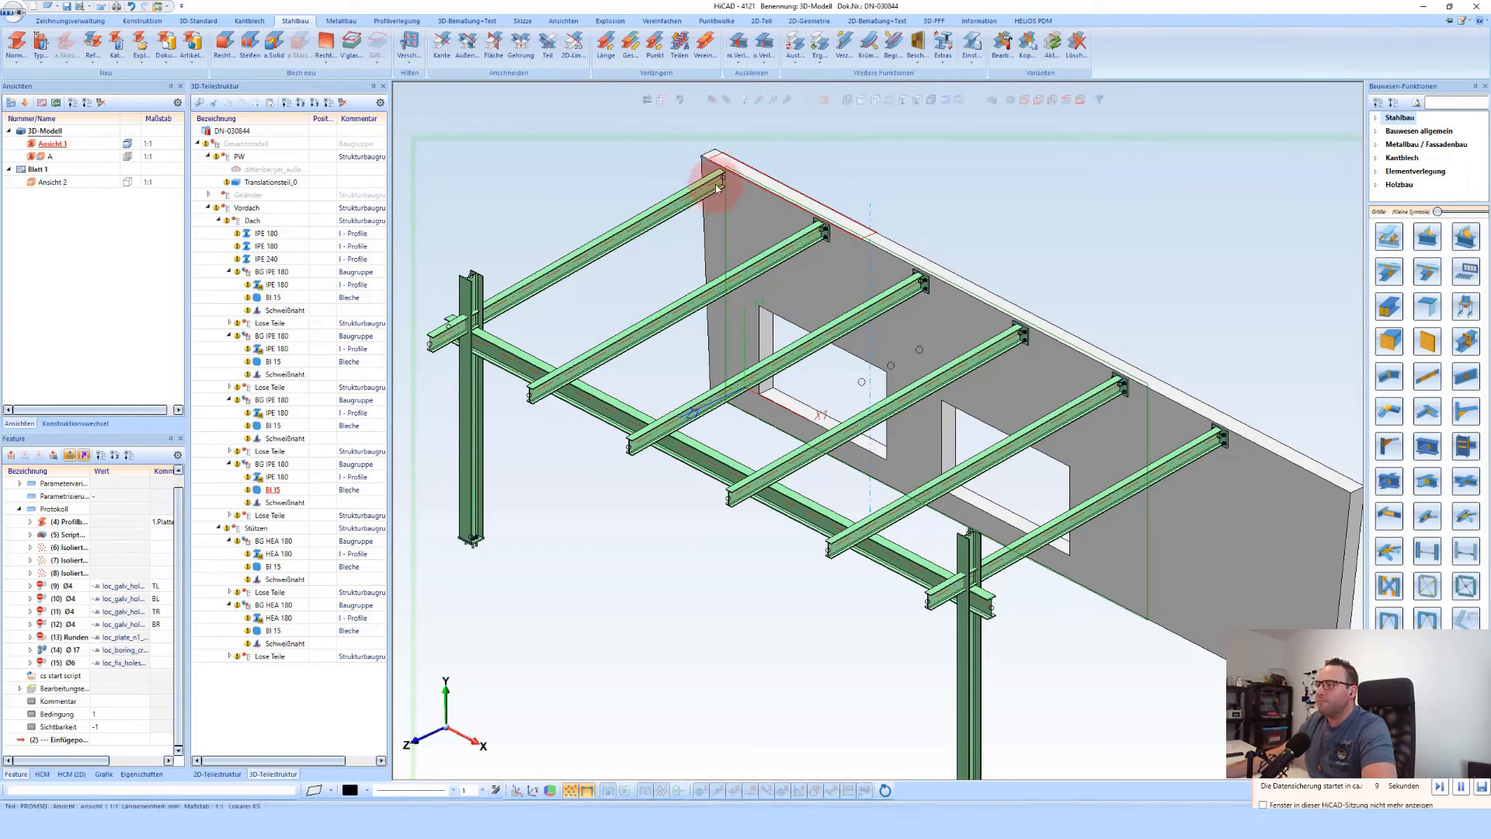
{"action": "left_click", "coordinate": [714, 186]}
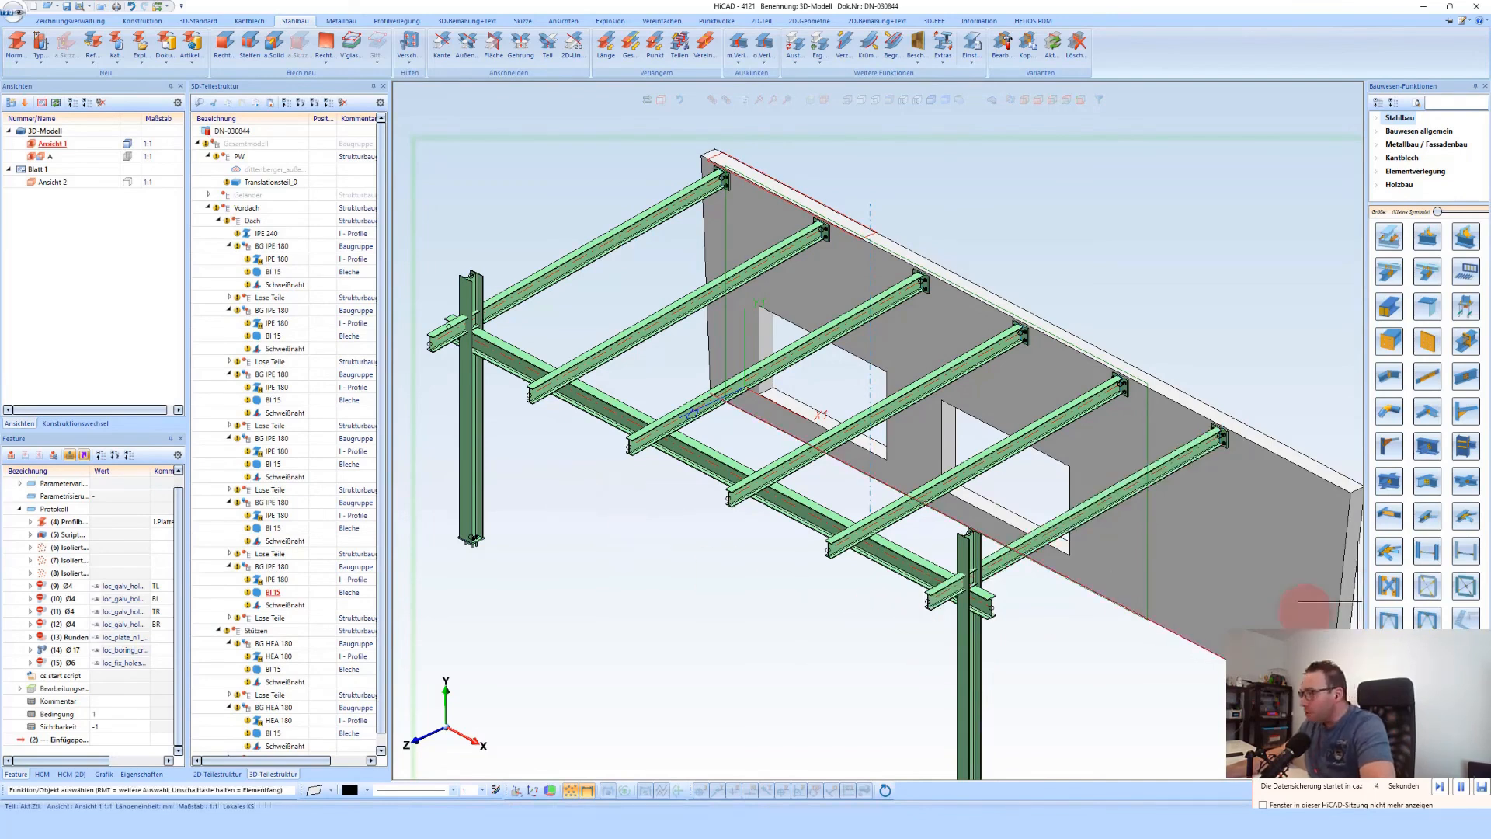
Set up a flange end plate connection between an HEA 180 column and the IPE 240 beam, with a middle stiffener and M12 bolts
{"action": "scroll", "coordinate": [981, 561], "scroll_direction": "up", "scroll_amount": 2}
{"action": "left_click", "coordinate": [1436, 486]}
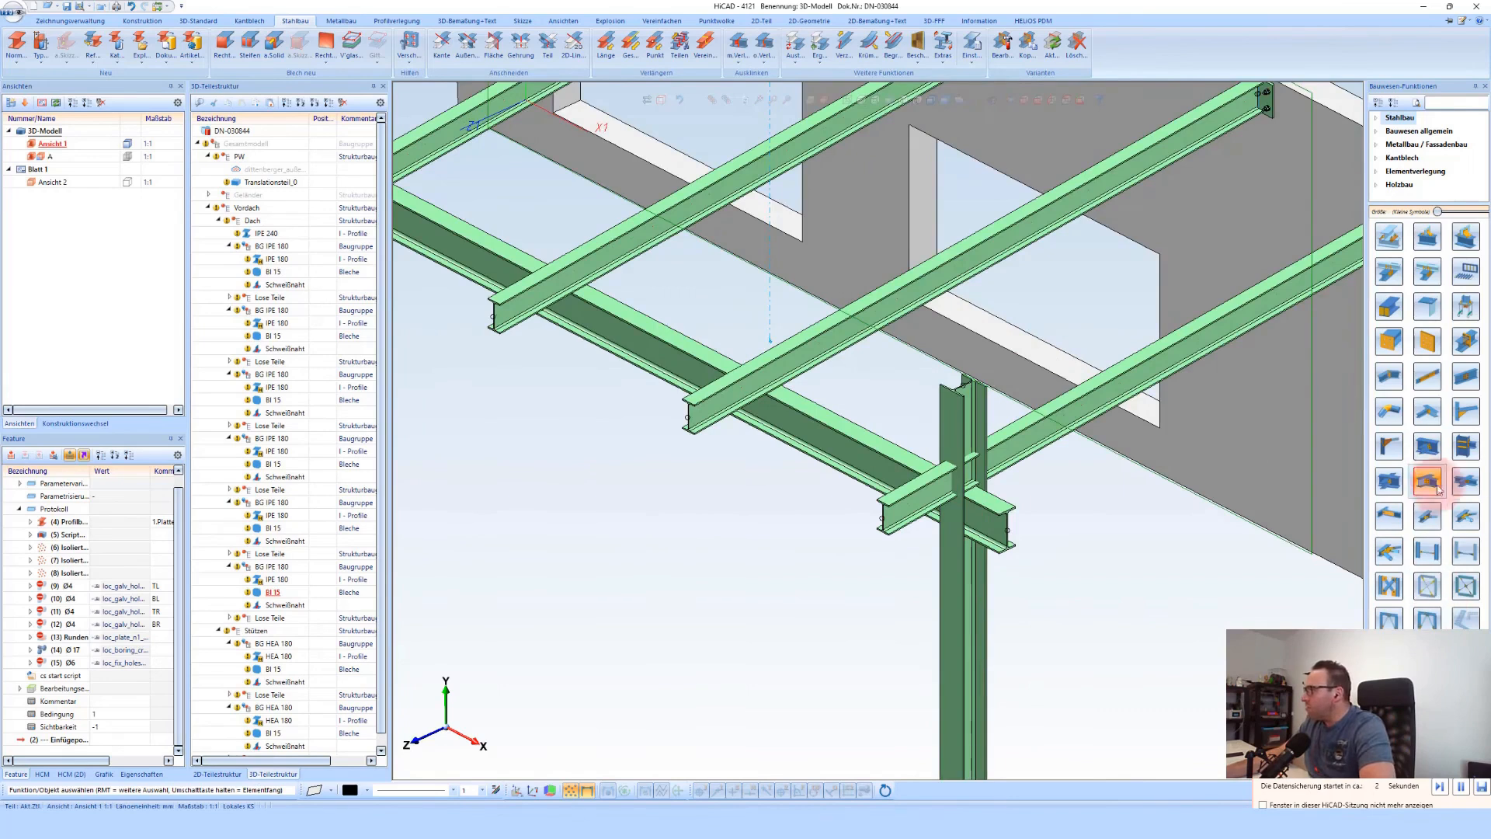
{"action": "left_click", "coordinate": [1467, 459]}
{"action": "left_click", "coordinate": [979, 433]}
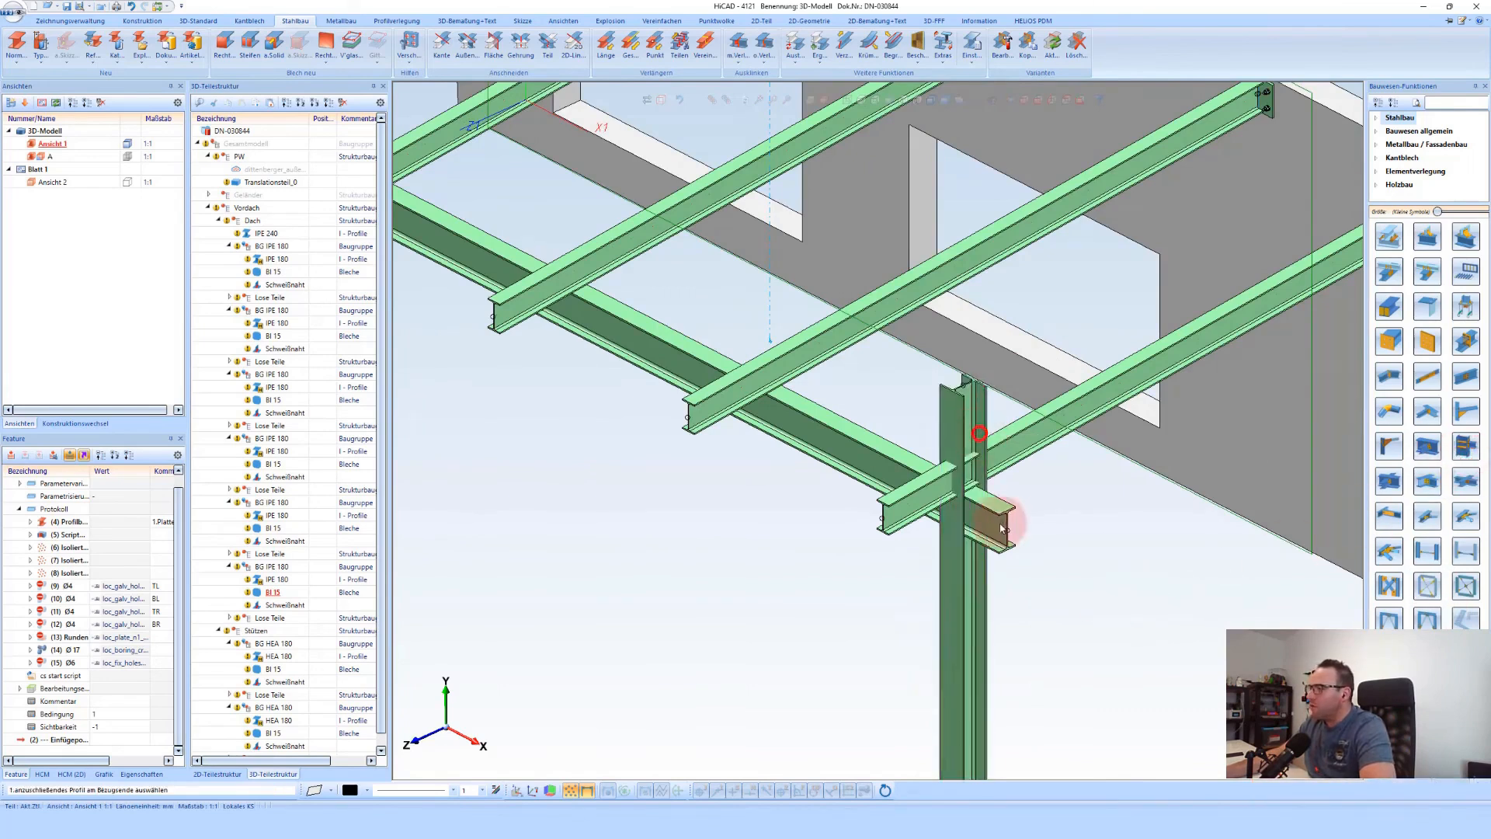
{"action": "left_click", "coordinate": [1061, 545]}
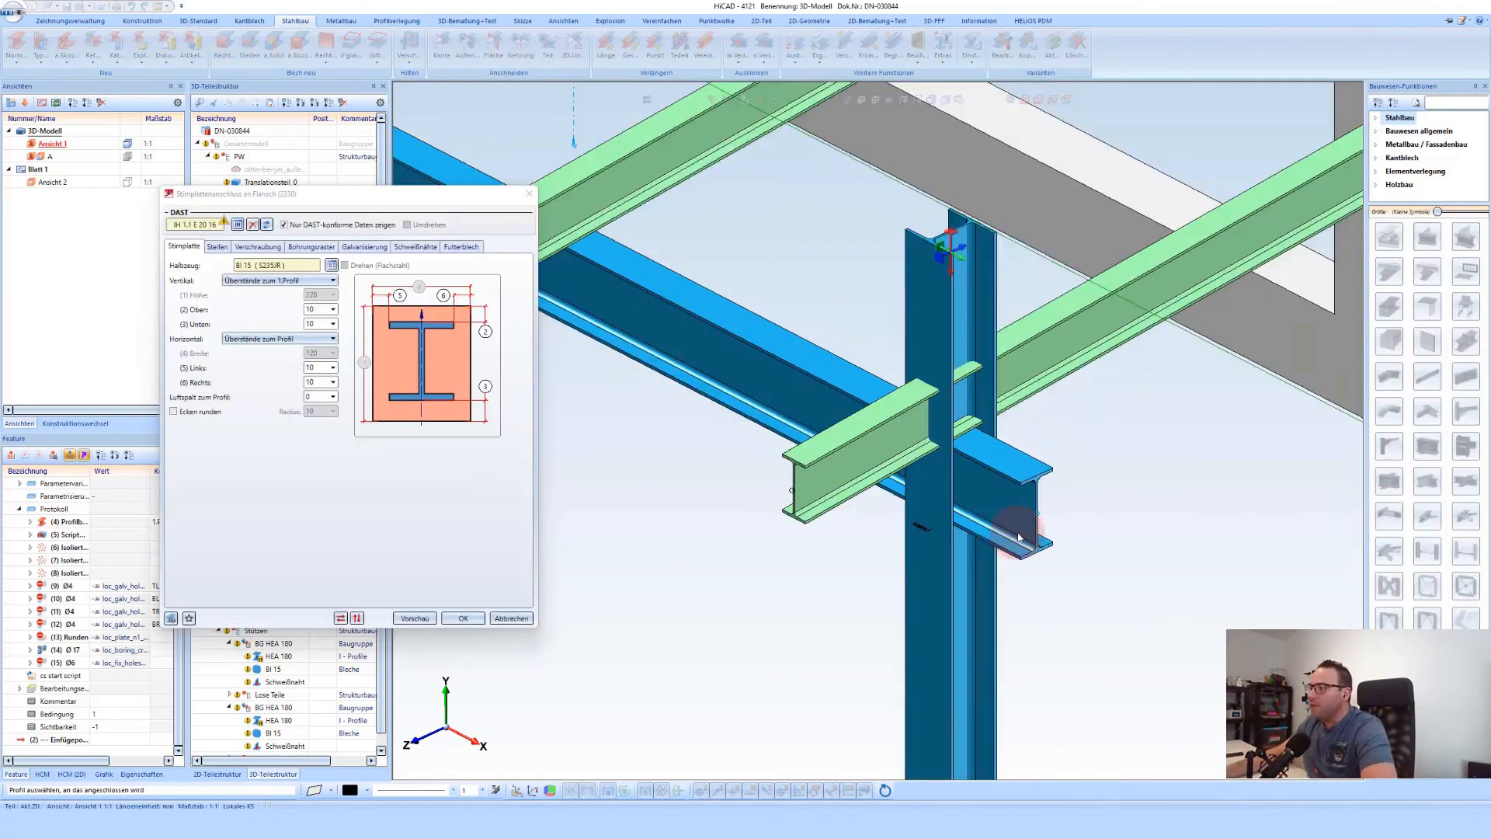
{"action": "left_click", "coordinate": [218, 248]}
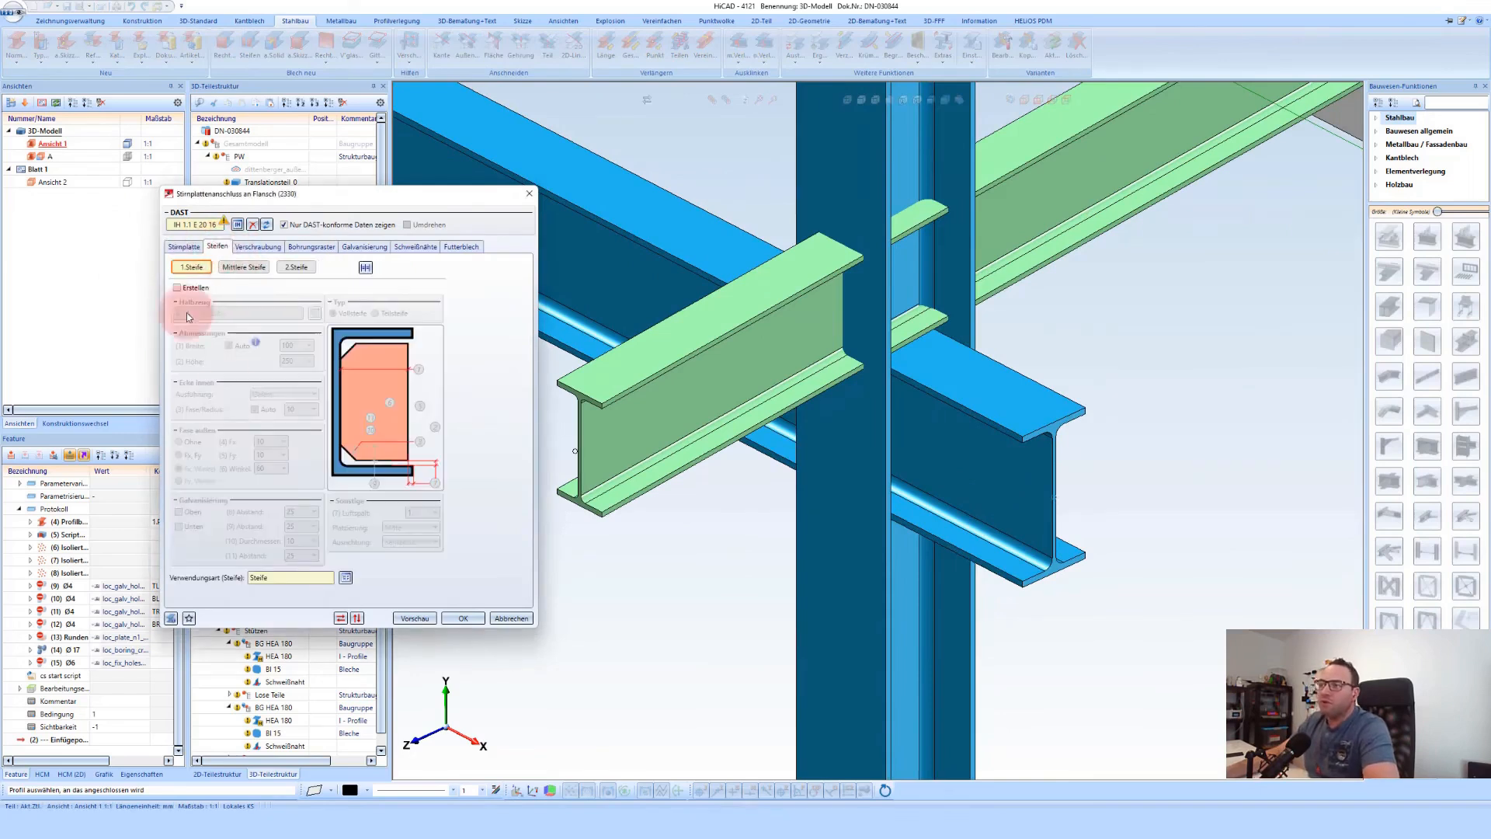
{"action": "left_click", "coordinate": [257, 269]}
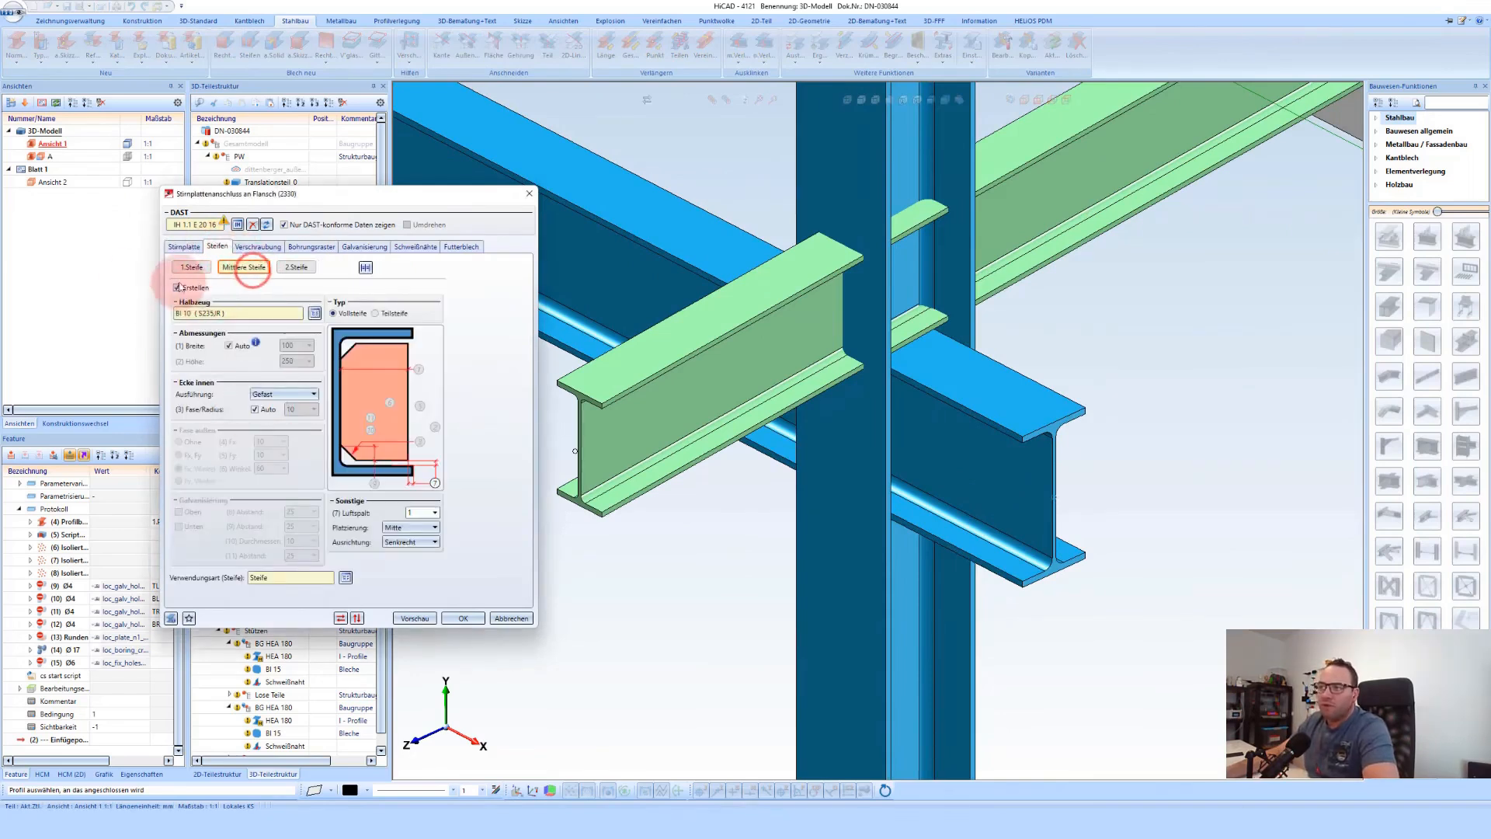
{"action": "left_click", "coordinate": [253, 247]}
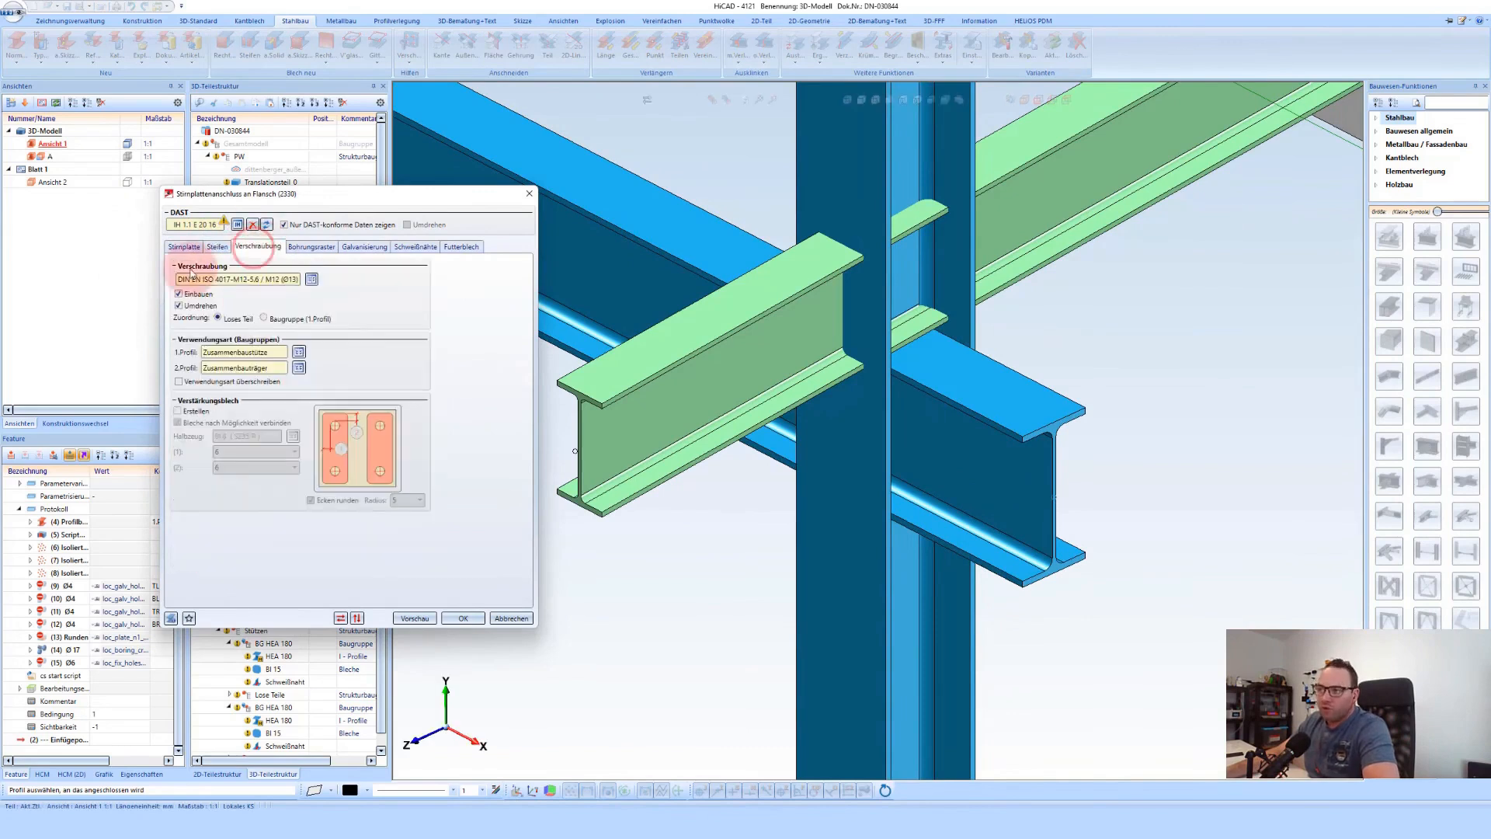
{"action": "left_click", "coordinate": [307, 280]}
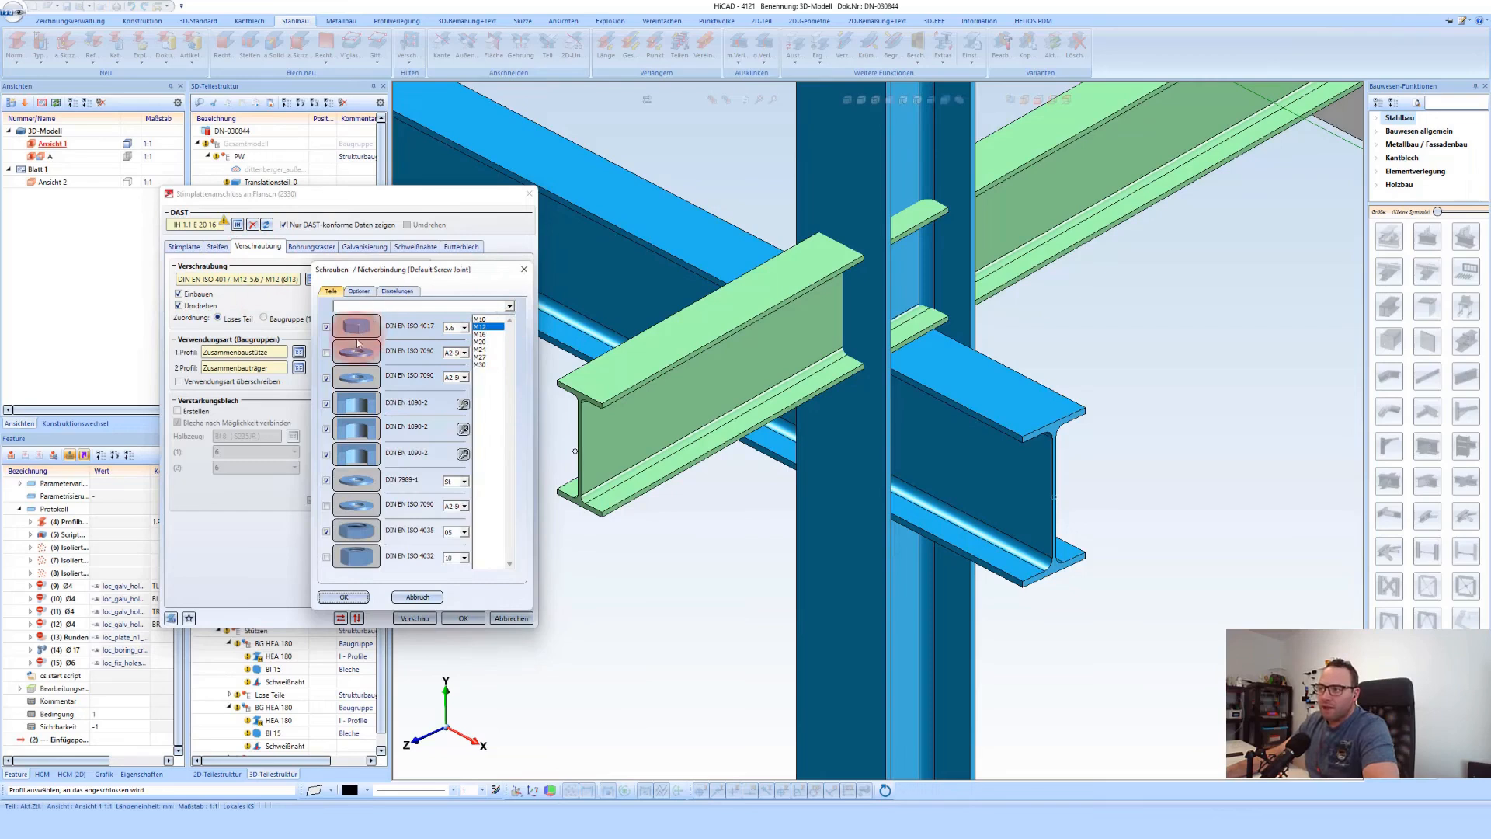
{"action": "left_click", "coordinate": [345, 598]}
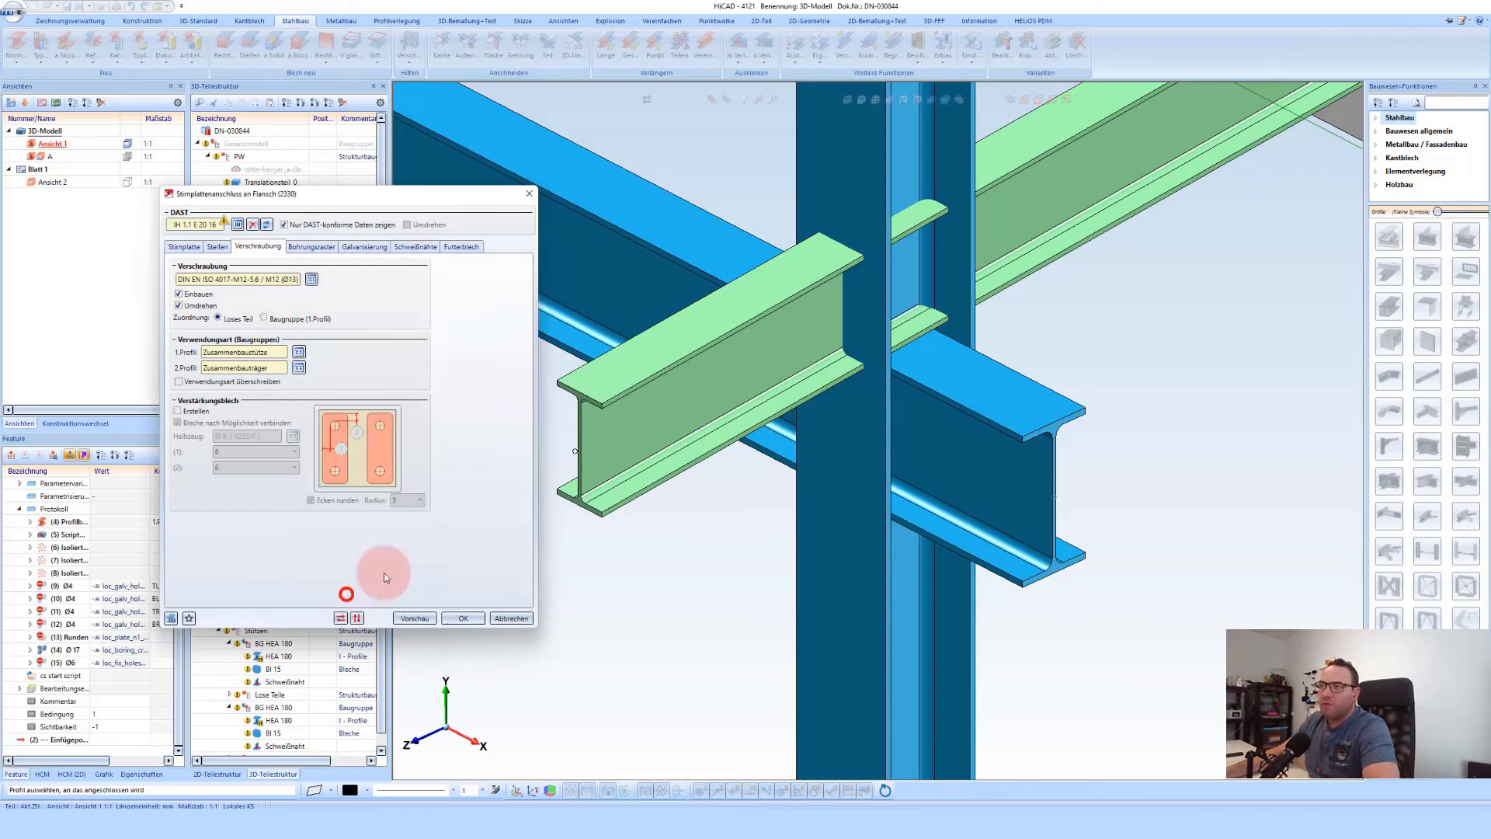
Set the connection's vertical bolt spacing to 68 mm, taken from the IPE 240 beam as reference profile, and create the connection
{"action": "left_click", "coordinate": [312, 248]}
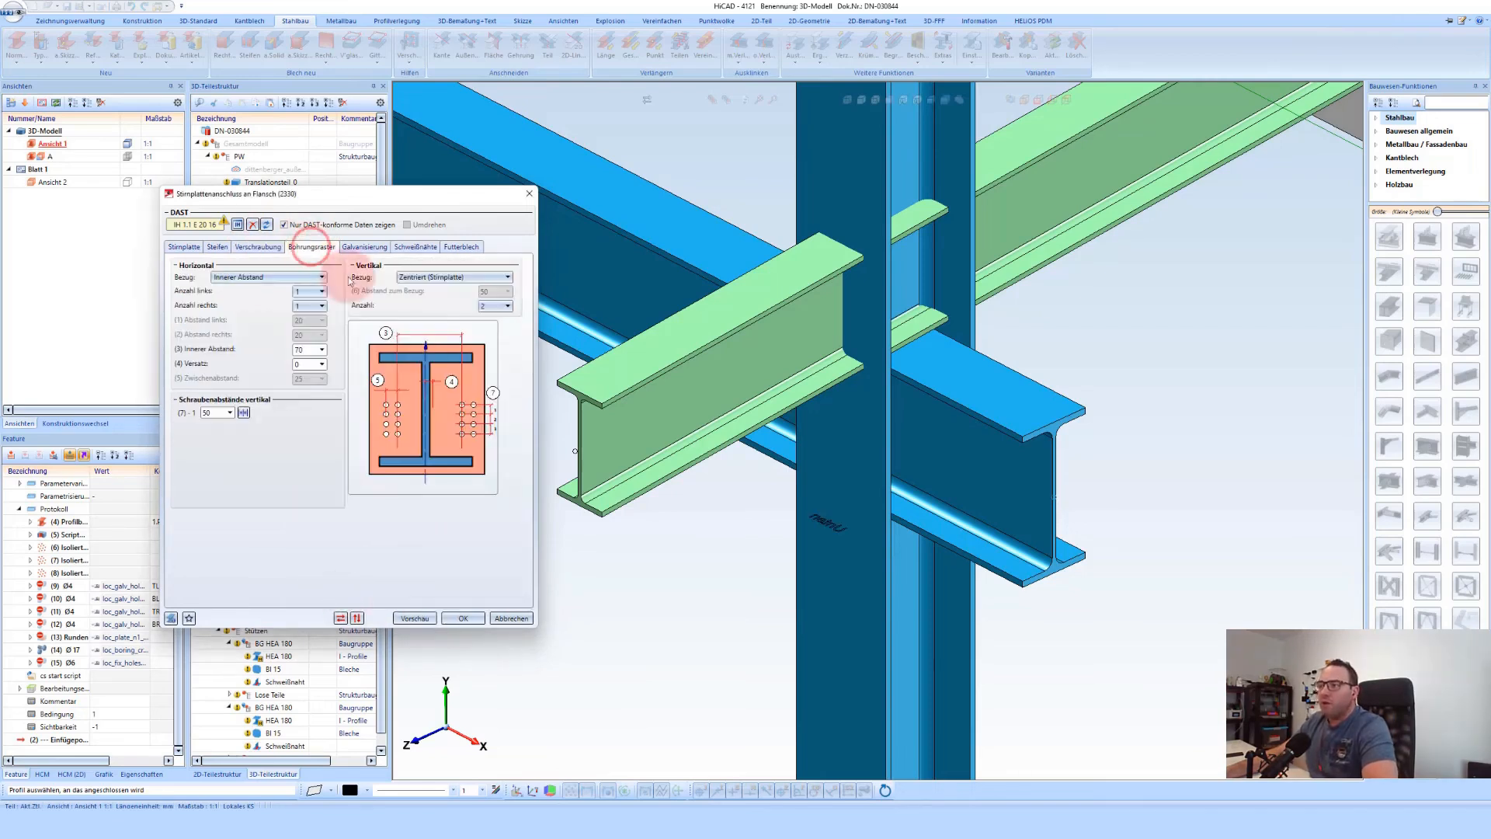
{"action": "left_click_drag", "start_coordinate": [221, 409], "coordinate": [197, 414]}
{"action": "right_click", "coordinate": [209, 420]}
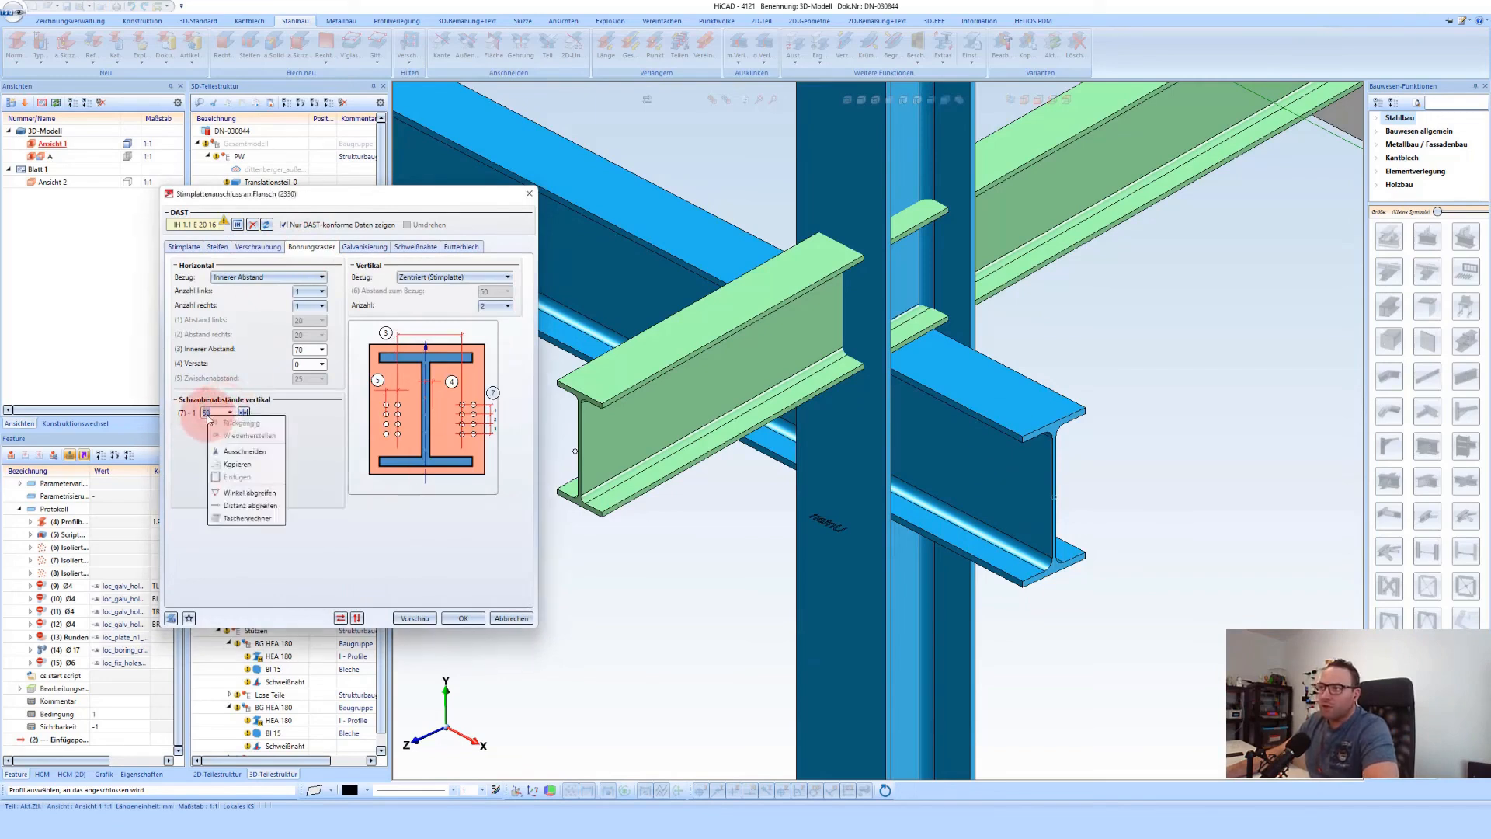
{"action": "left_click", "coordinate": [246, 506]}
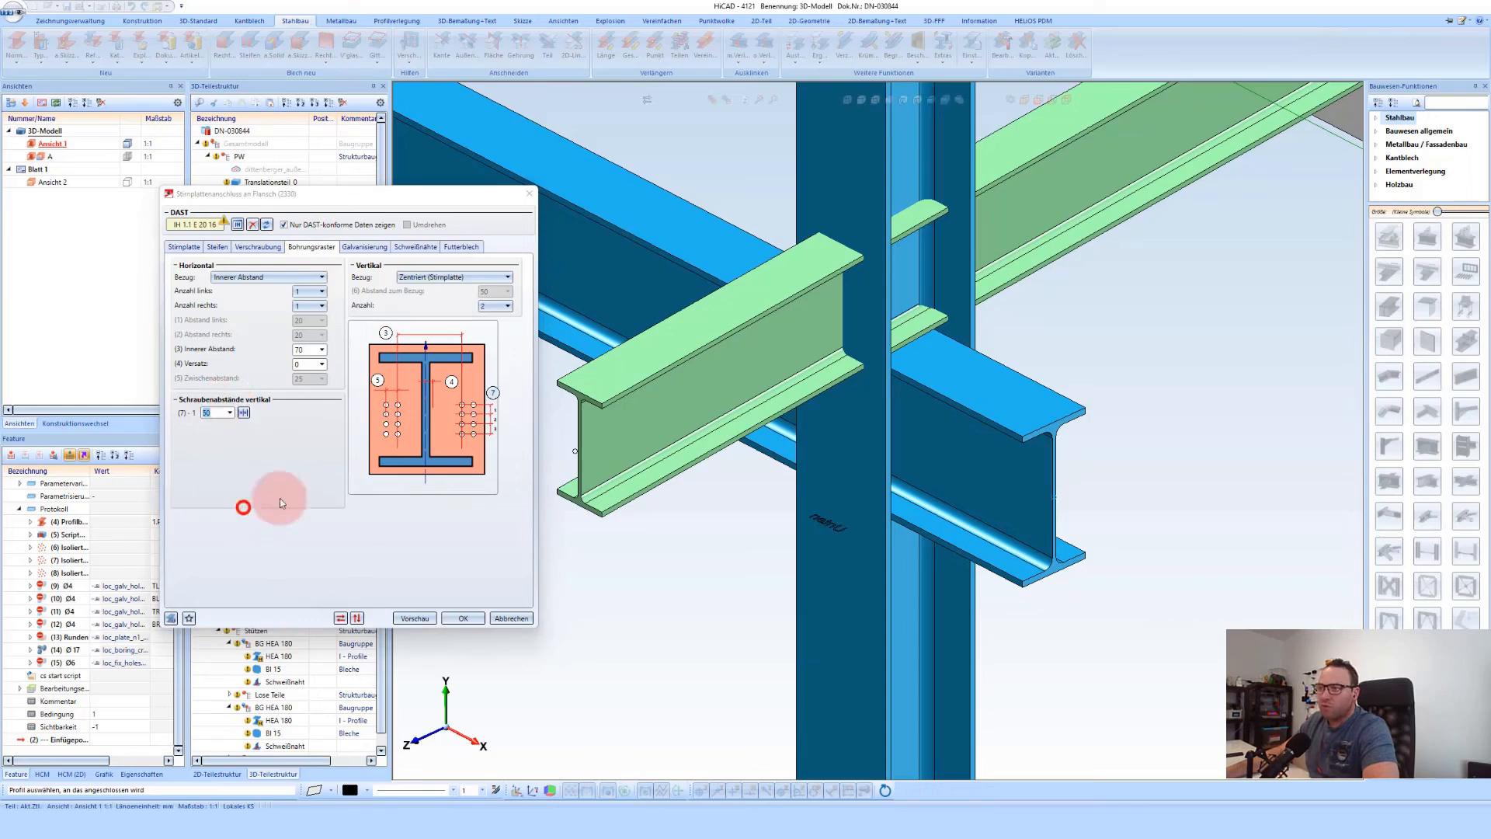
{"action": "left_click", "coordinate": [730, 449]}
{"action": "left_click", "coordinate": [1045, 556]}
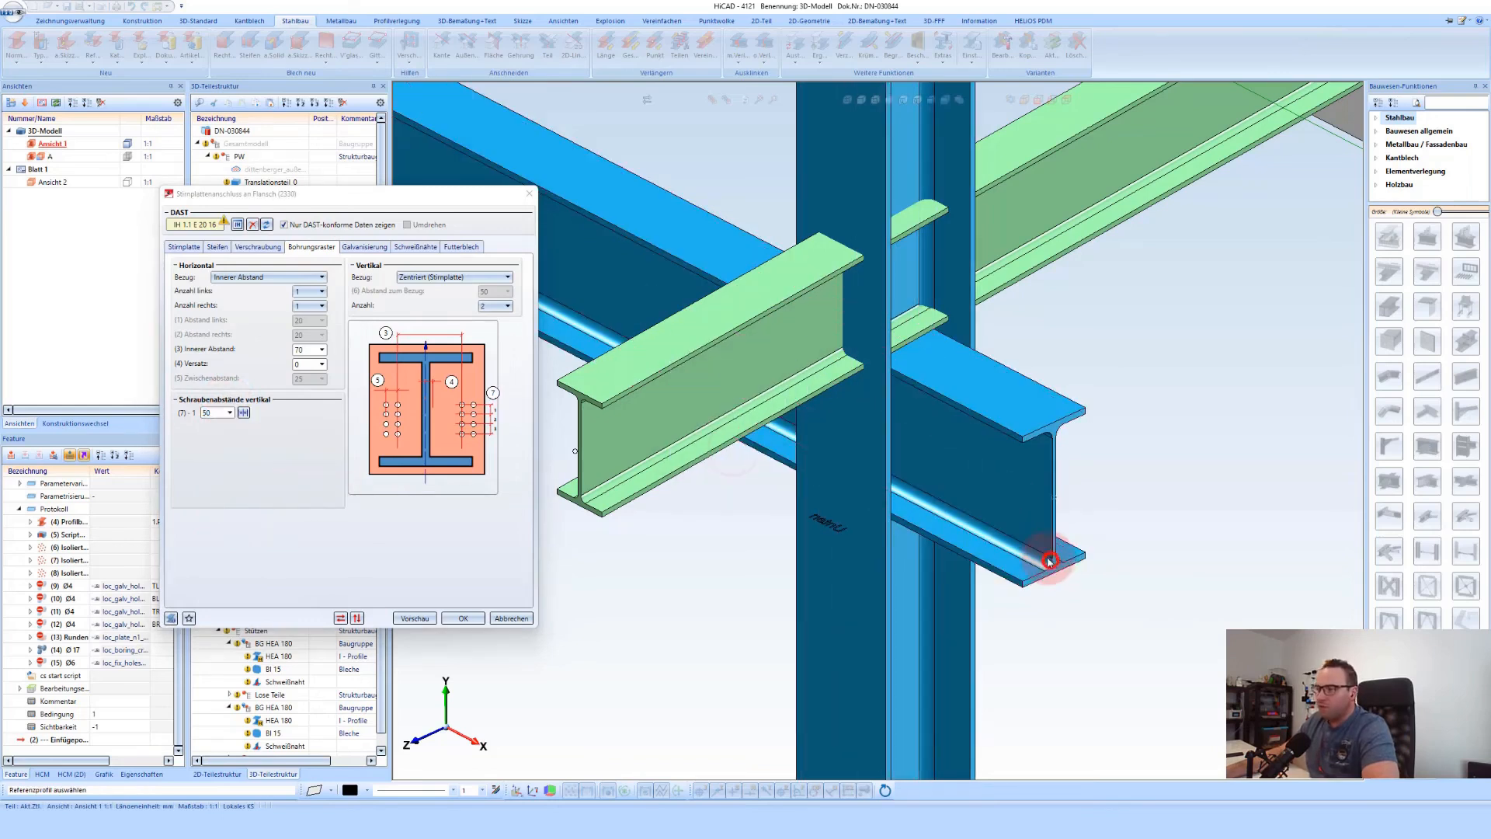
{"action": "left_click", "coordinate": [213, 413]}
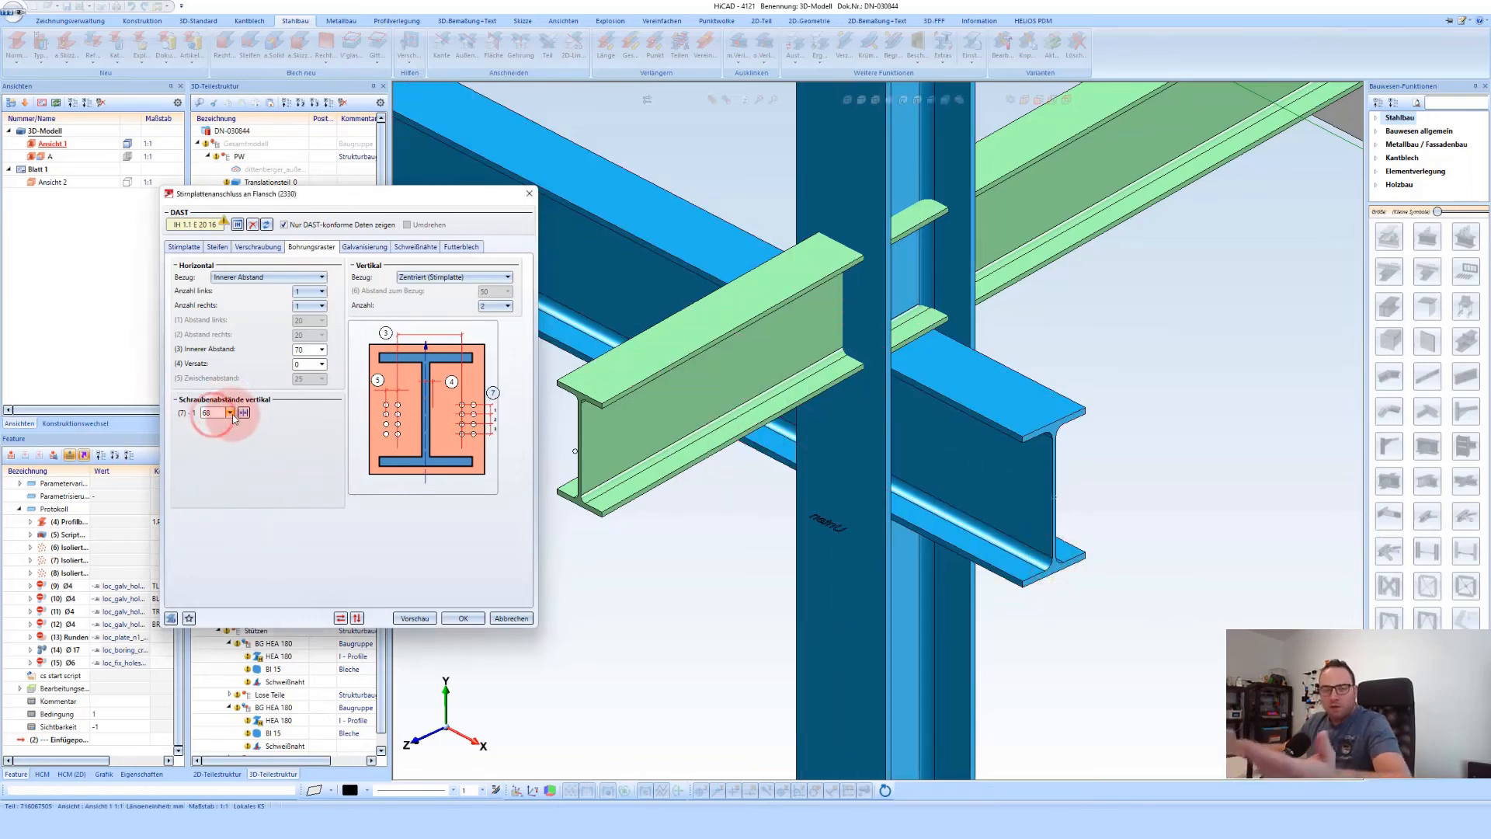
{"action": "left_click", "coordinate": [463, 618]}
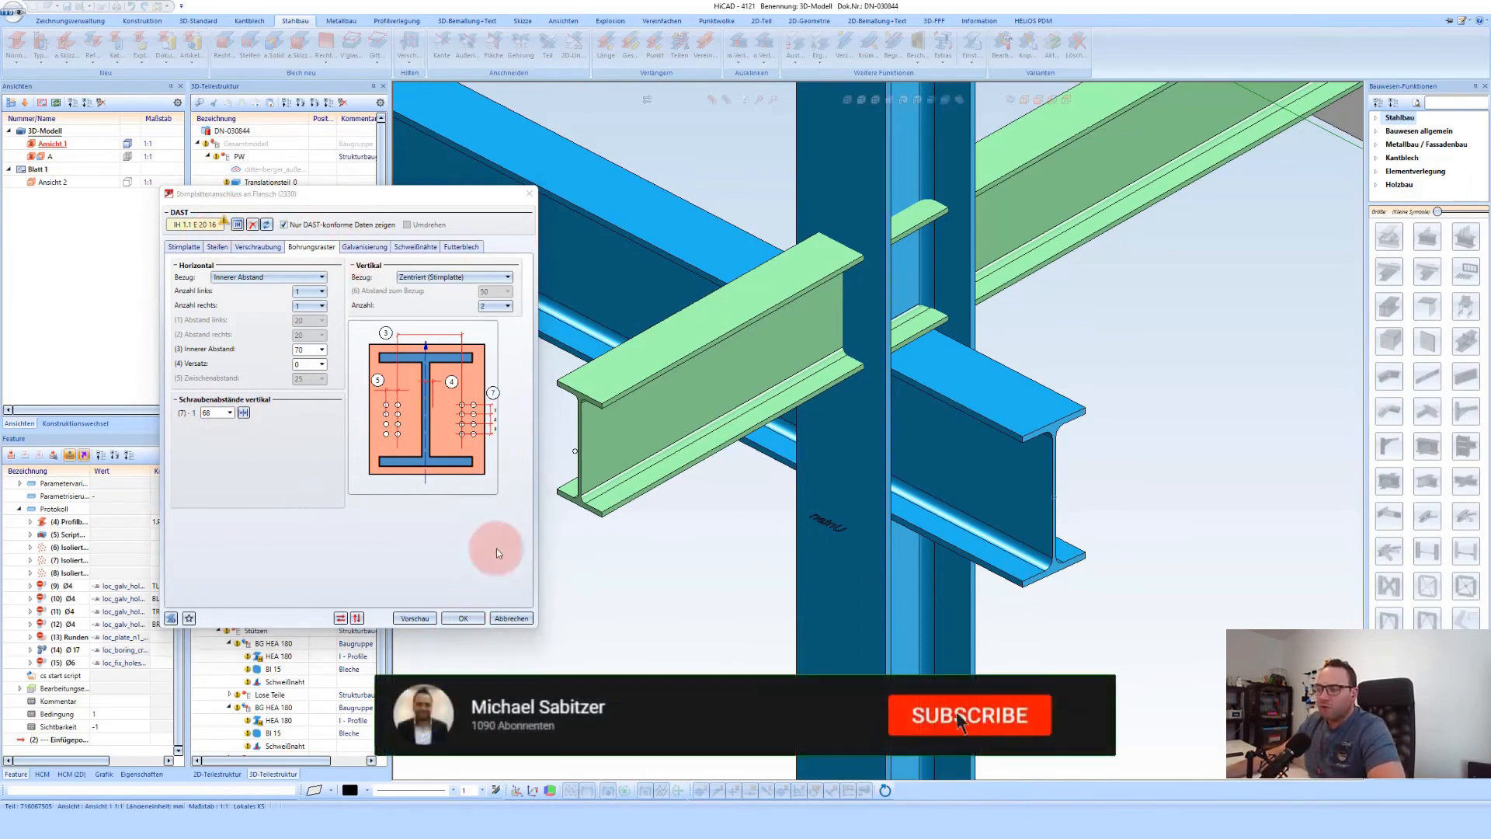
{"action": "left_click", "coordinate": [460, 619]}
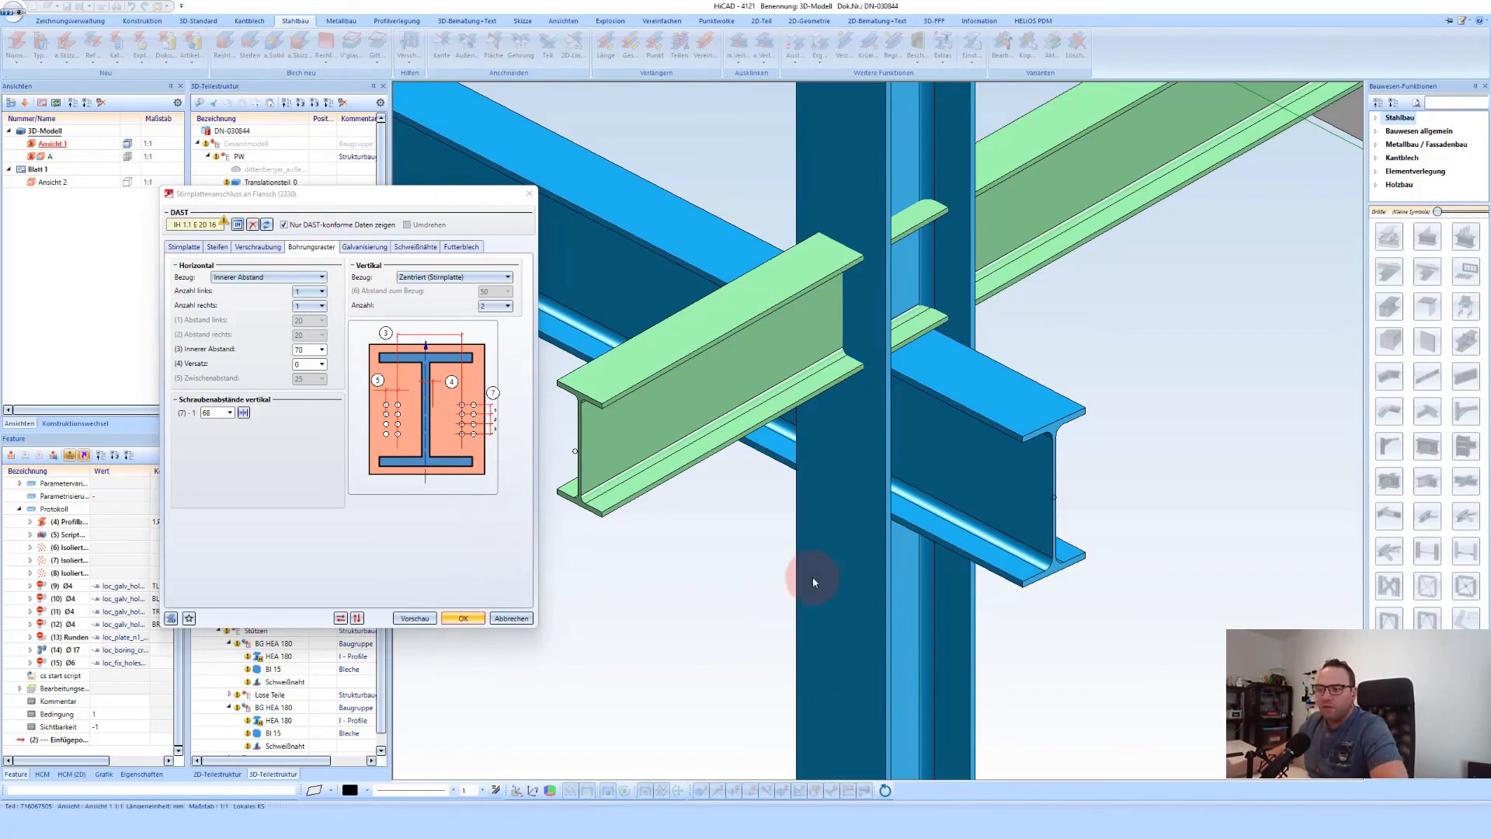
Copy the column head's end plate connection to the other HEA 180 column and the IPE 240 beam
{"action": "scroll", "coordinate": [992, 488], "scroll_direction": "up", "scroll_amount": 2}
{"action": "middle_click_drag", "start_coordinate": [908, 523], "coordinate": [892, 497]}
{"action": "scroll", "coordinate": [971, 330], "scroll_direction": "down", "scroll_amount": 2}
{"action": "left_click", "coordinate": [1027, 51]}
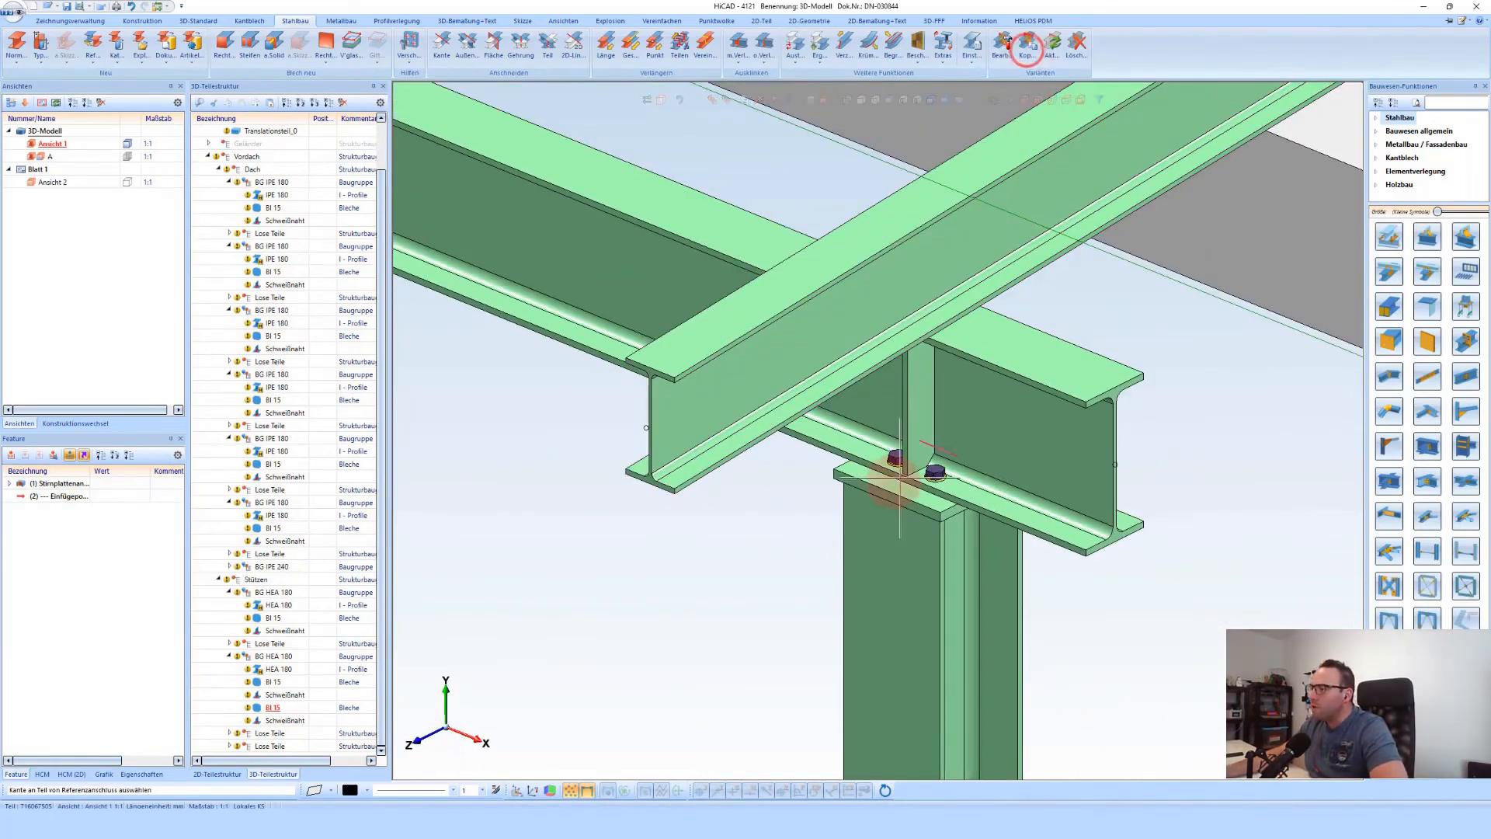
{"action": "left_click", "coordinate": [897, 493]}
{"action": "scroll", "coordinate": [1142, 523], "scroll_direction": "down", "scroll_amount": 5}
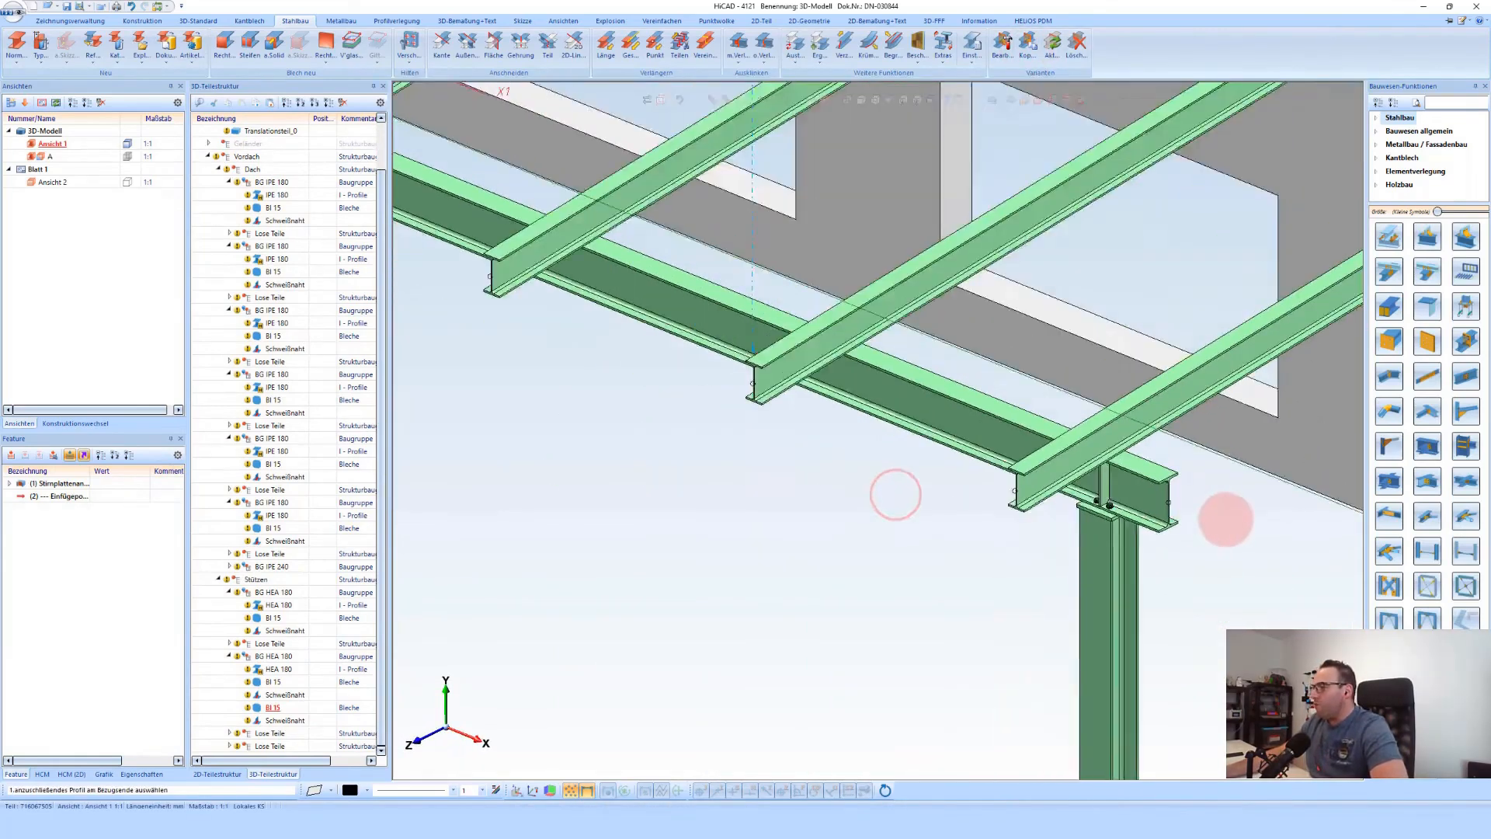
{"action": "scroll", "coordinate": [758, 280], "scroll_direction": "up", "scroll_amount": 2}
{"action": "left_click", "coordinate": [757, 281]}
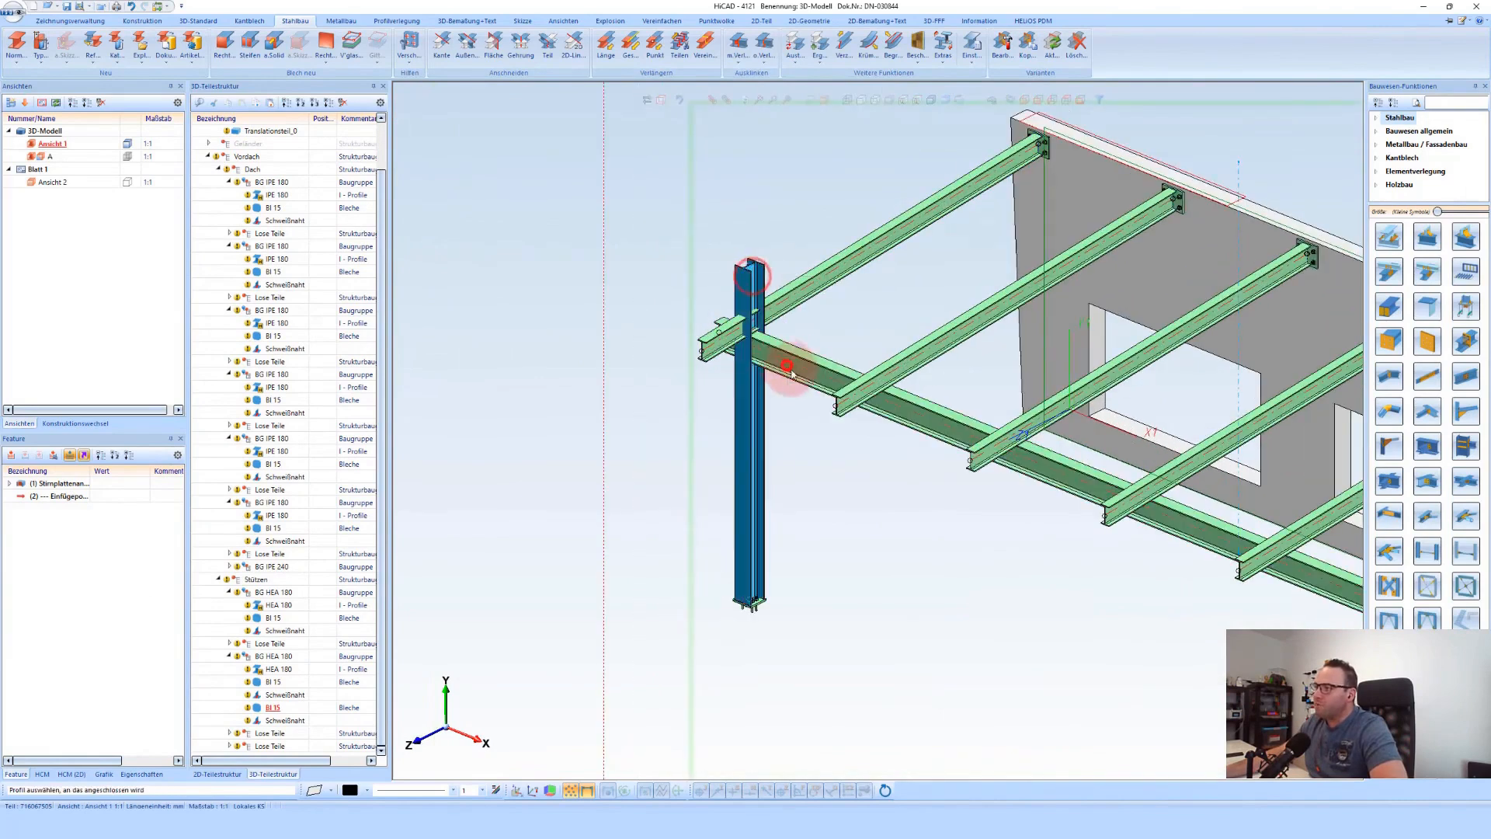
{"action": "left_click", "coordinate": [790, 369]}
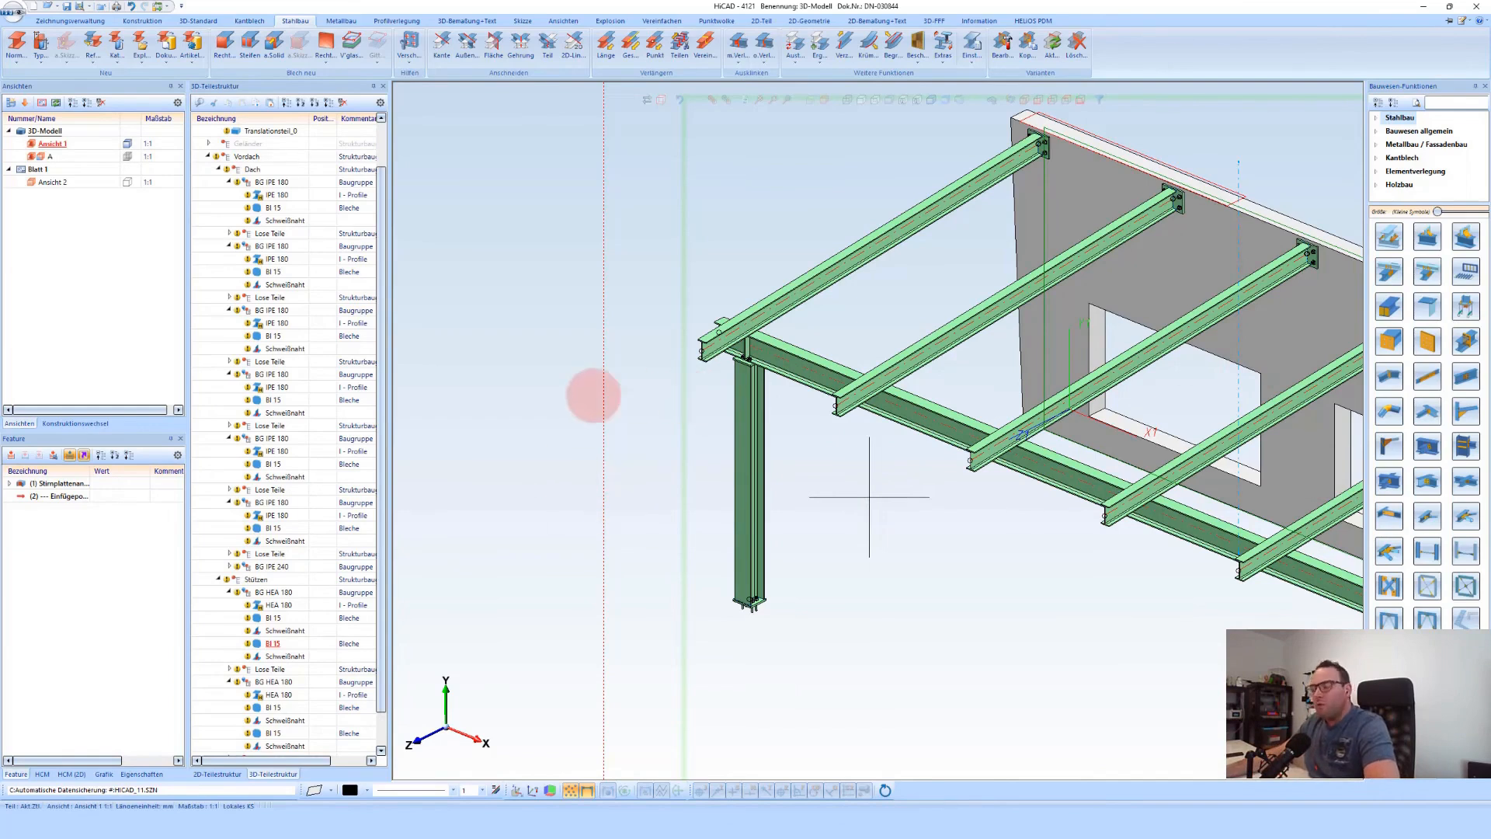
Bolt the outermost IPE 180 rafter to the IPE 240 beam with a purlin connection, using M12 bolts and including the second stiffener
{"action": "scroll", "coordinate": [542, 411], "scroll_direction": "down", "scroll_amount": 3}
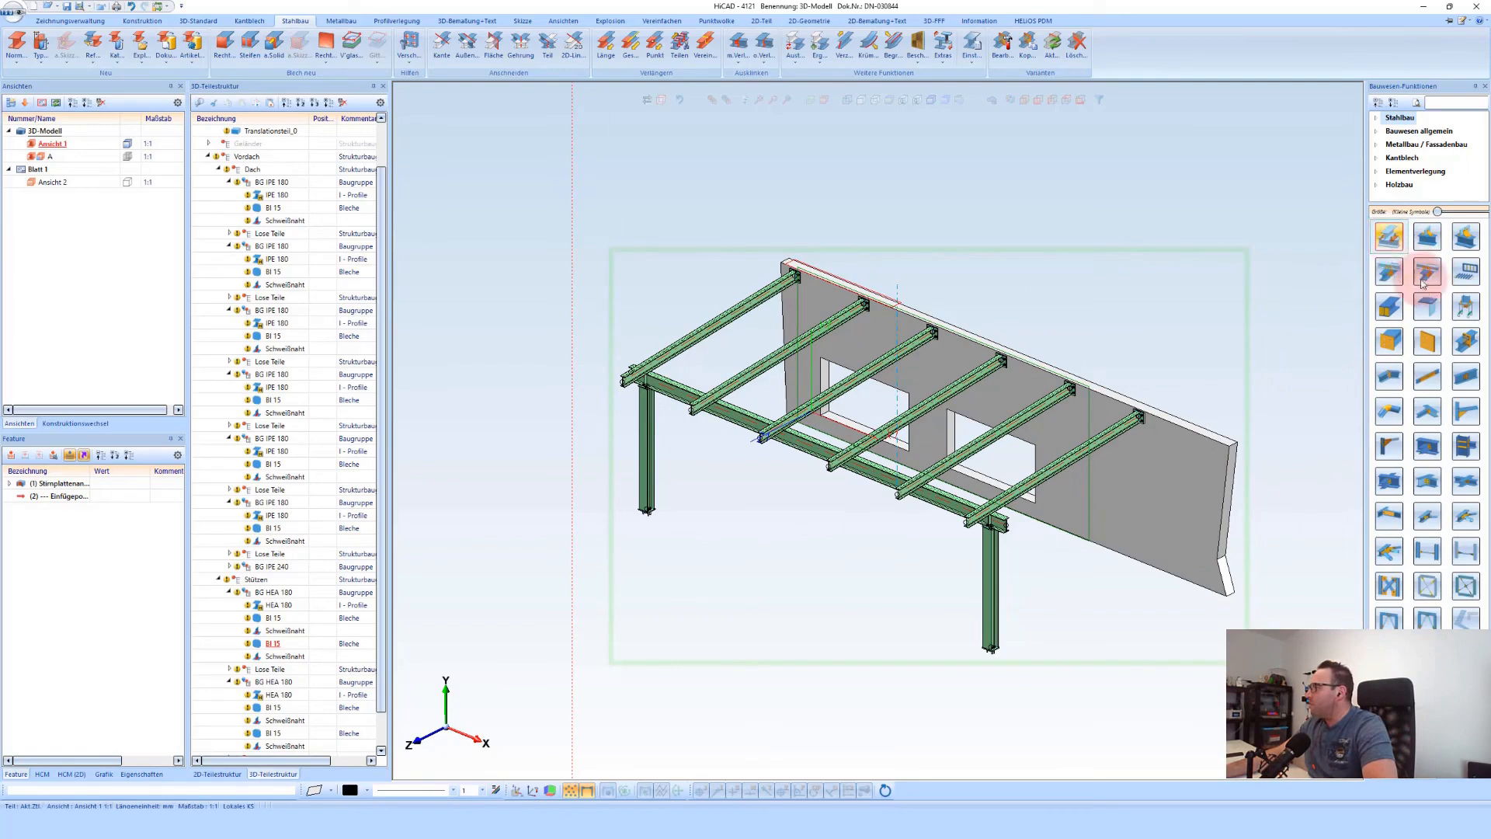
{"action": "left_click", "coordinate": [1390, 272]}
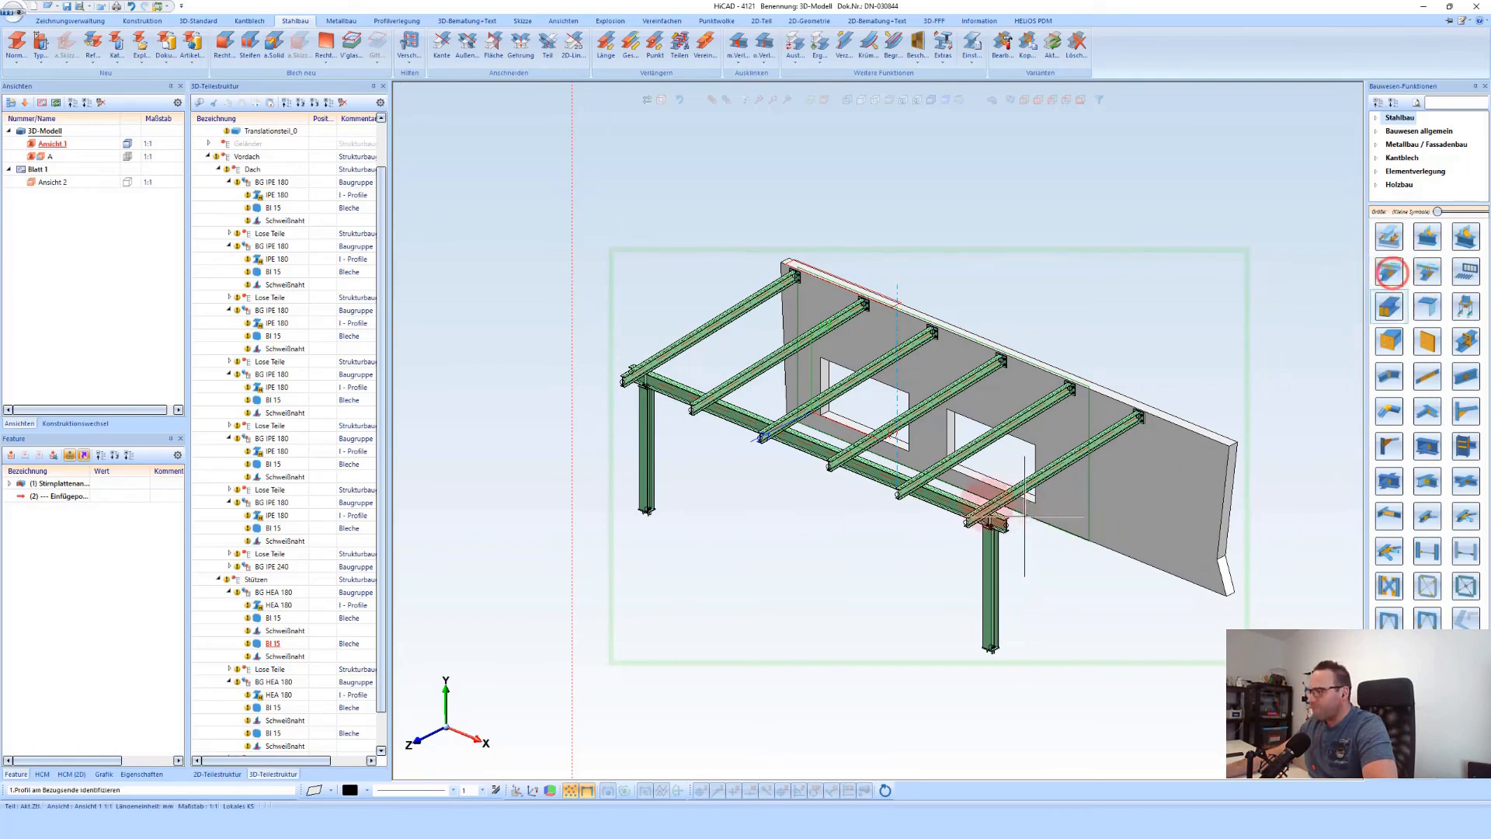
{"action": "scroll", "coordinate": [955, 540], "scroll_direction": "up", "scroll_amount": 3}
{"action": "scroll", "coordinate": [953, 541], "scroll_direction": "up", "scroll_amount": 2}
{"action": "left_click", "coordinate": [979, 536]}
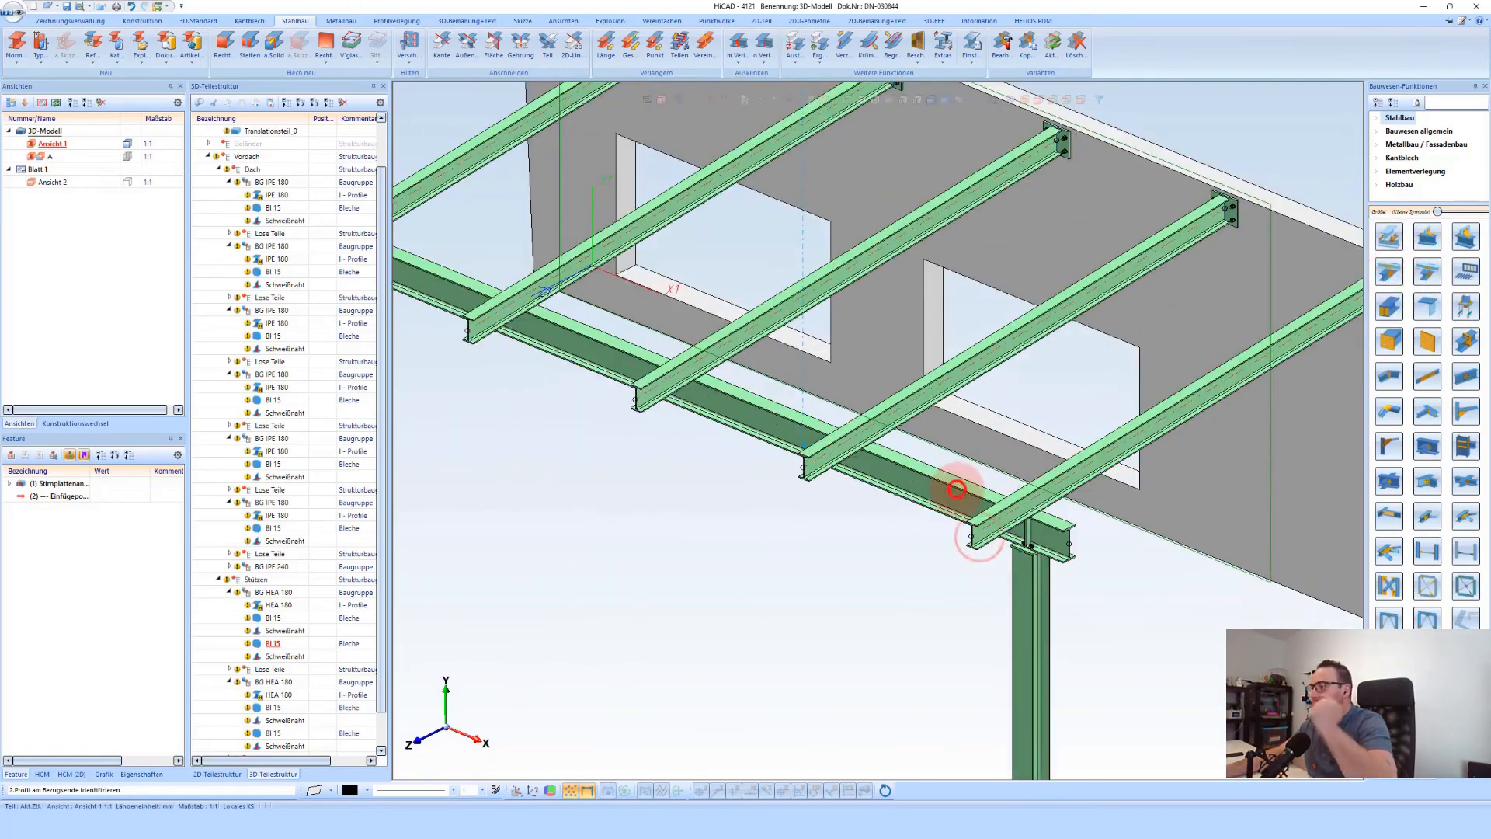
{"action": "left_click", "coordinate": [956, 487]}
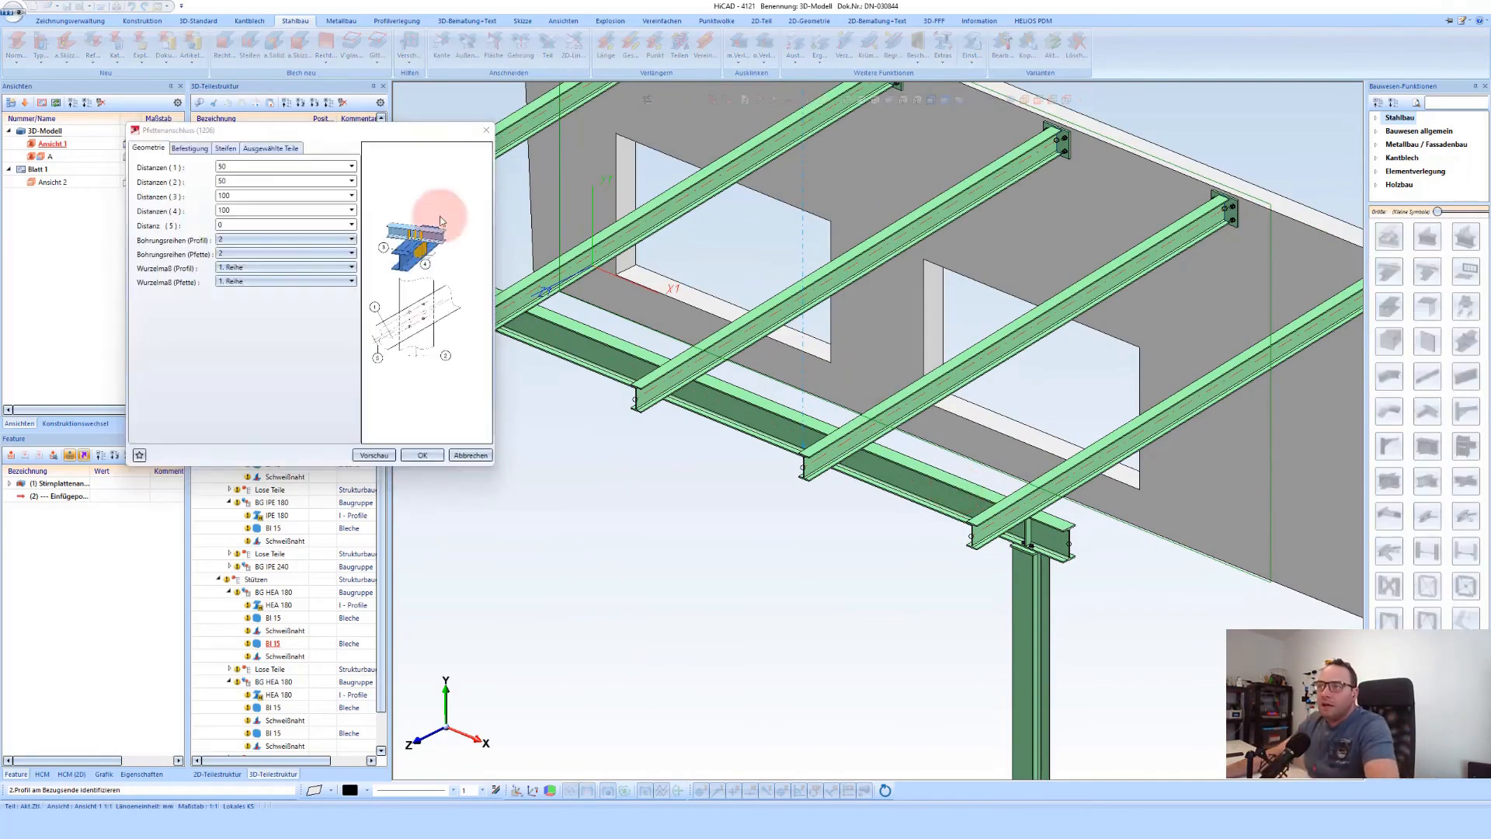
{"action": "left_click", "coordinate": [189, 148]}
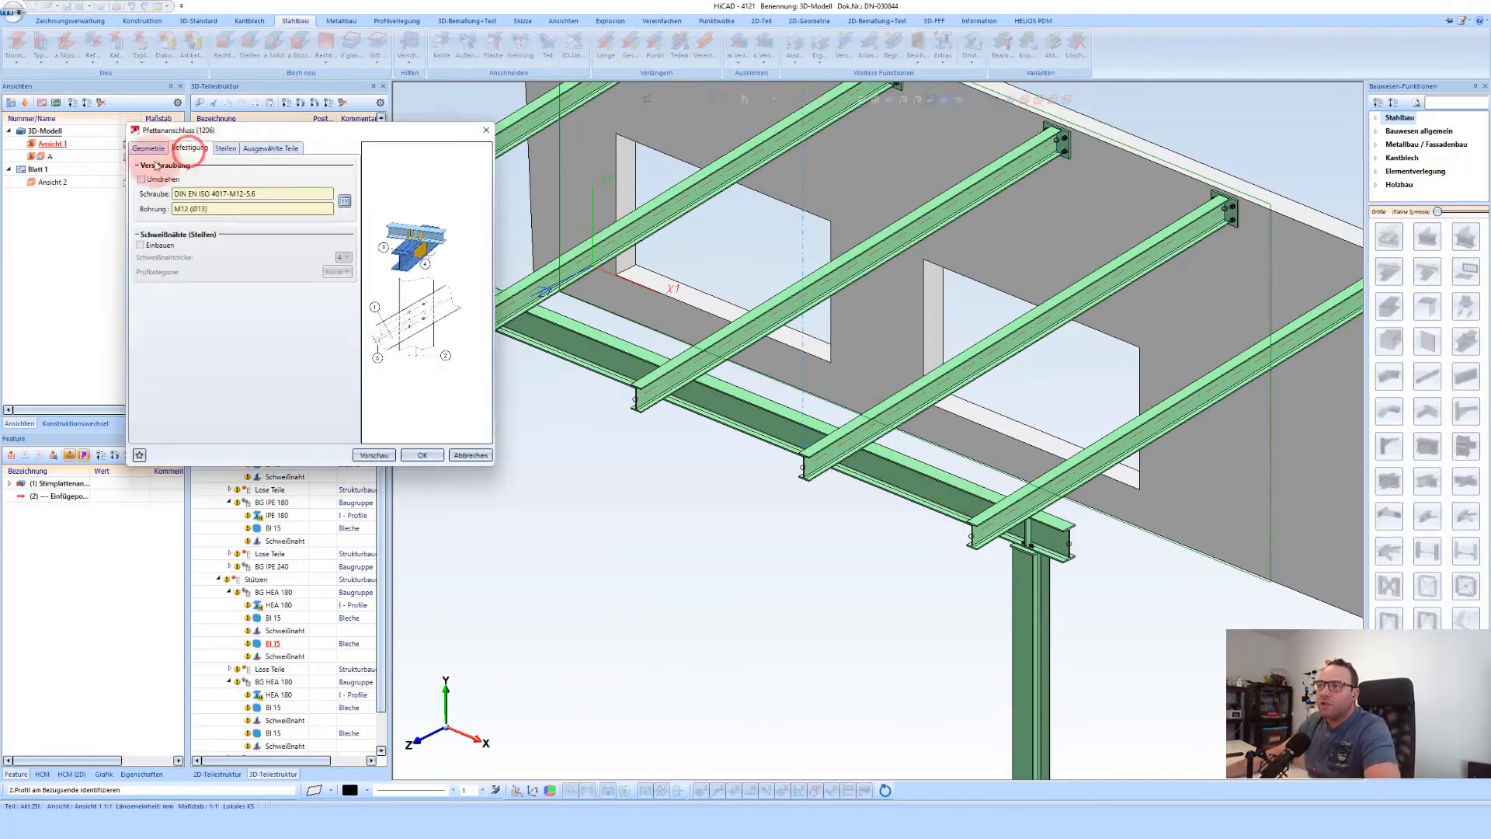
{"action": "left_click", "coordinate": [225, 148]}
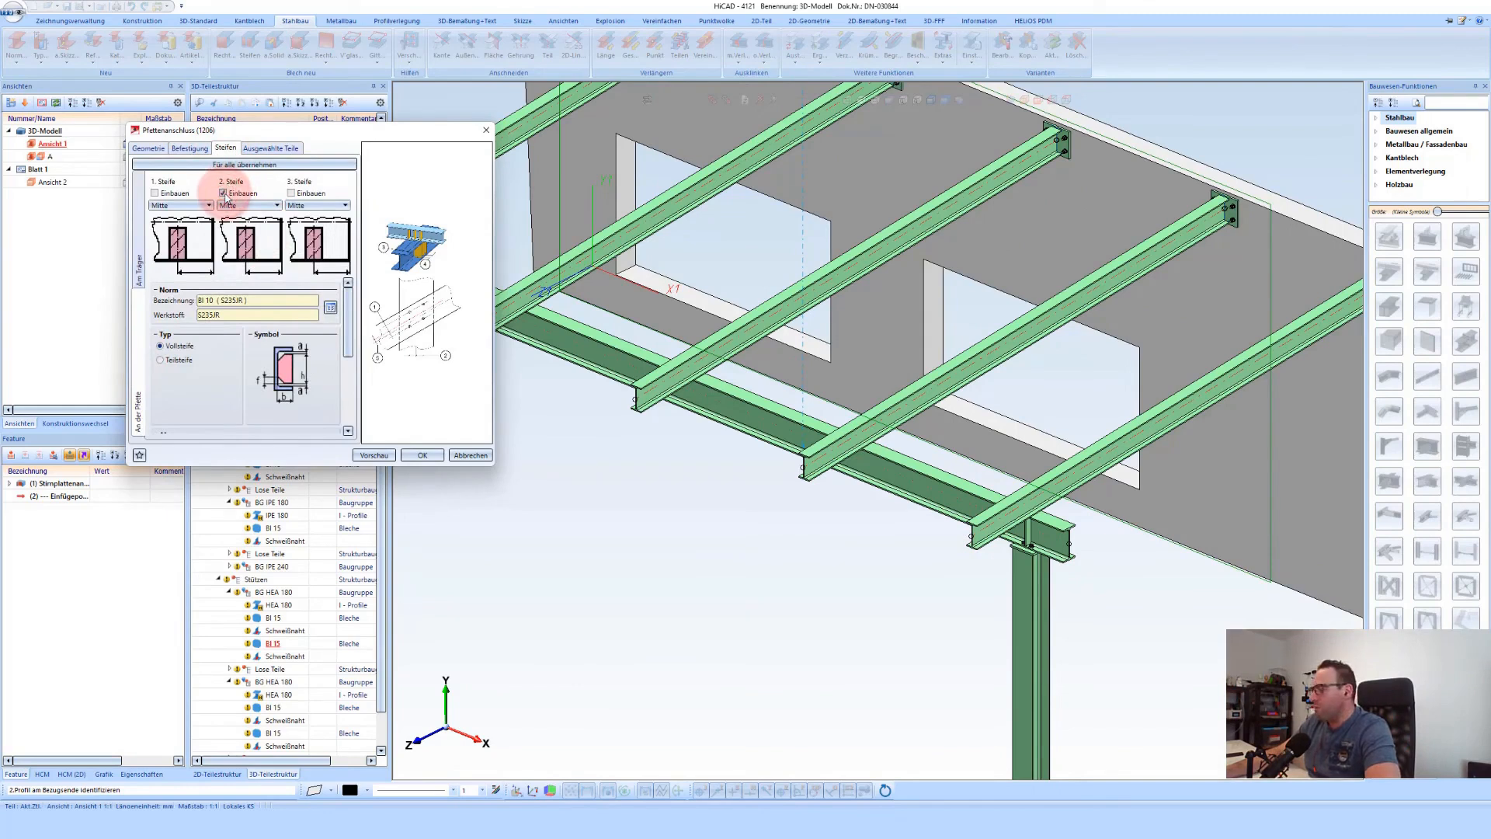
{"action": "left_click", "coordinate": [423, 455]}
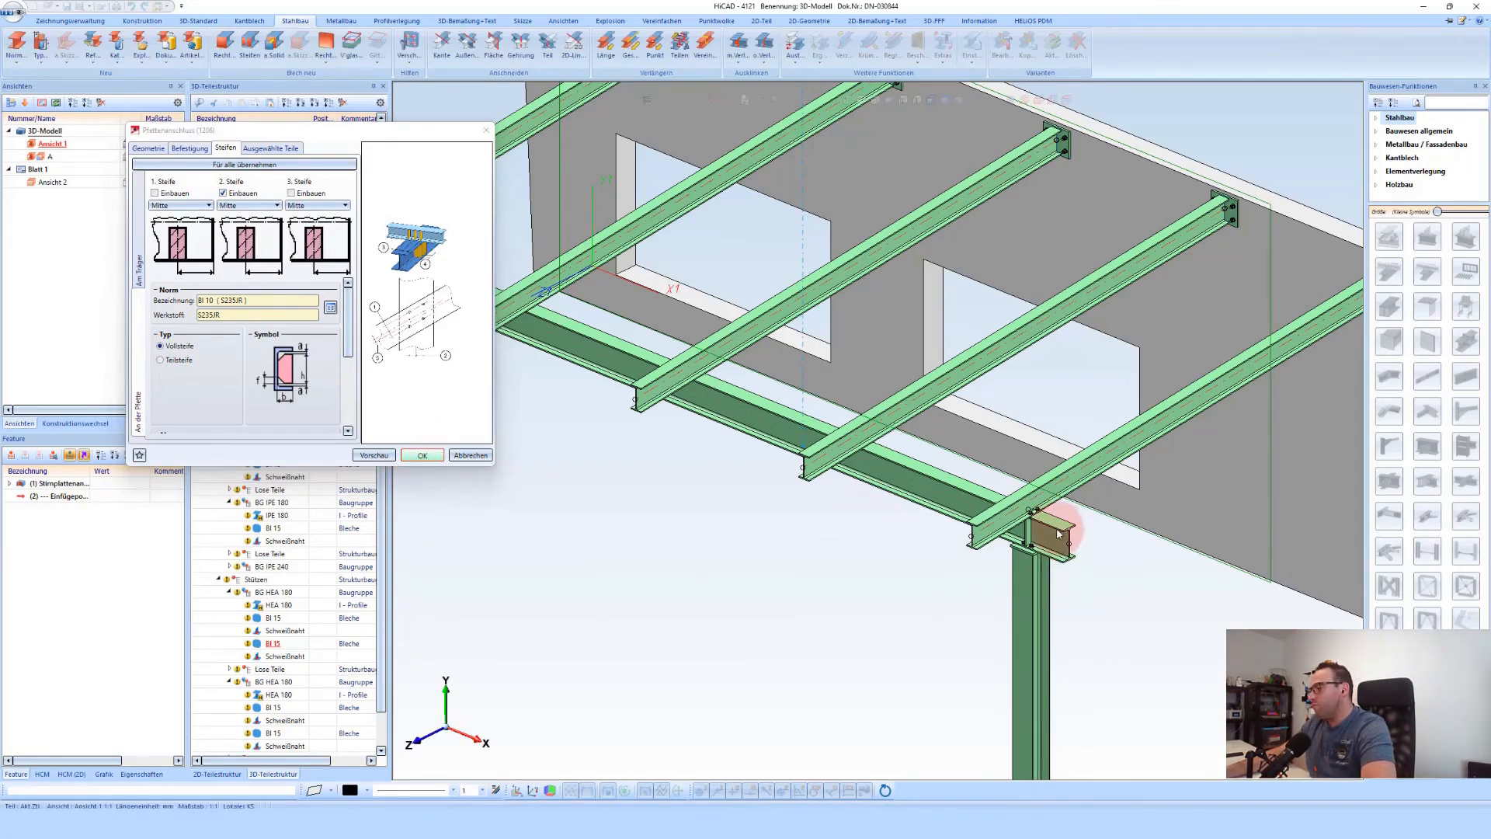
Edit the outermost rafter's purlin connection to remove the second stiffener from the purlin side, and apply the change
{"action": "scroll", "coordinate": [1043, 534], "scroll_direction": "up", "scroll_amount": 6}
{"action": "middle_click_drag", "start_coordinate": [1002, 510], "coordinate": [914, 548]}
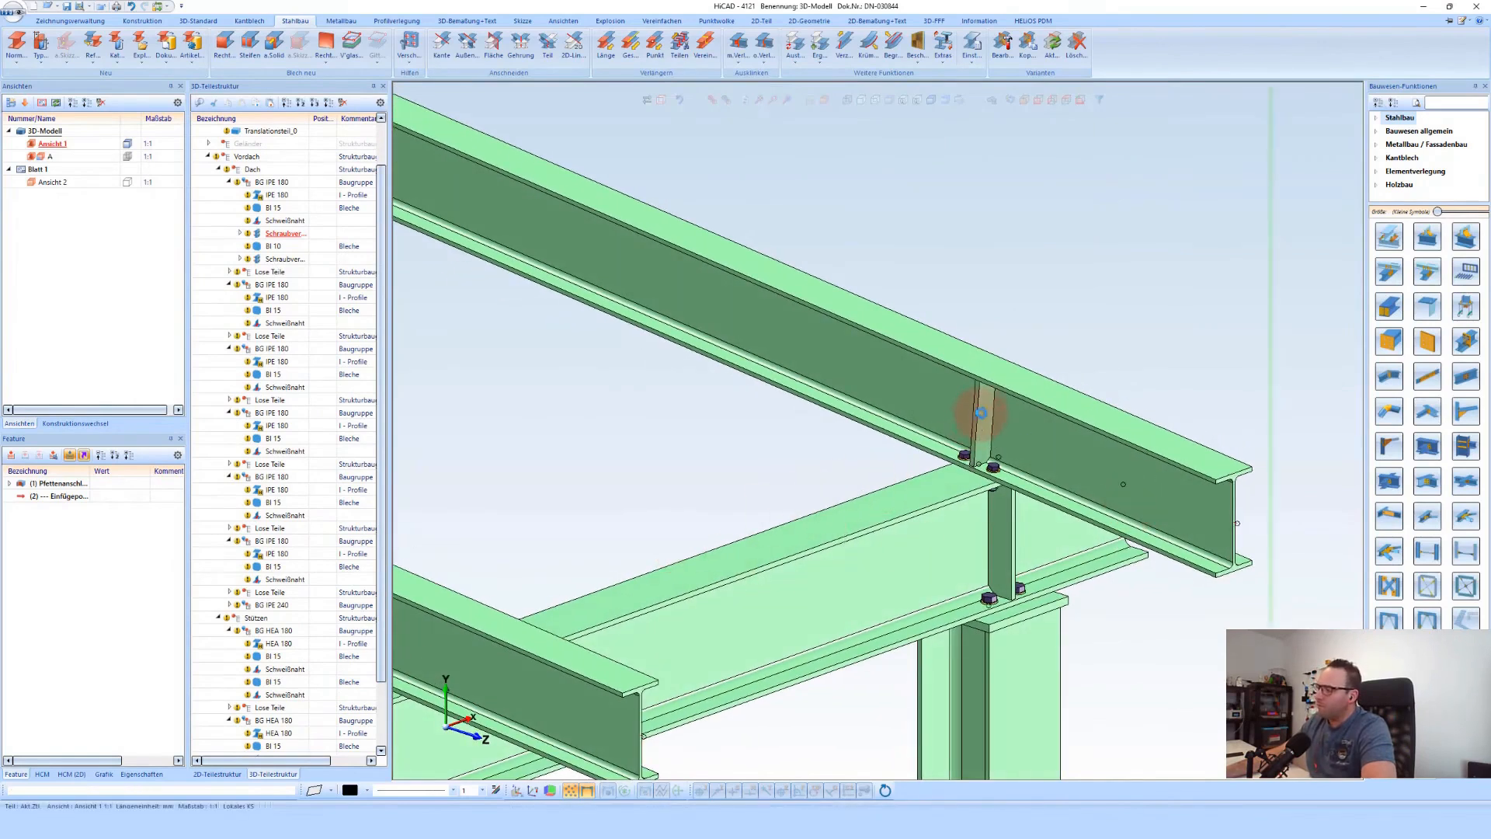
{"action": "left_click", "coordinate": [65, 483]}
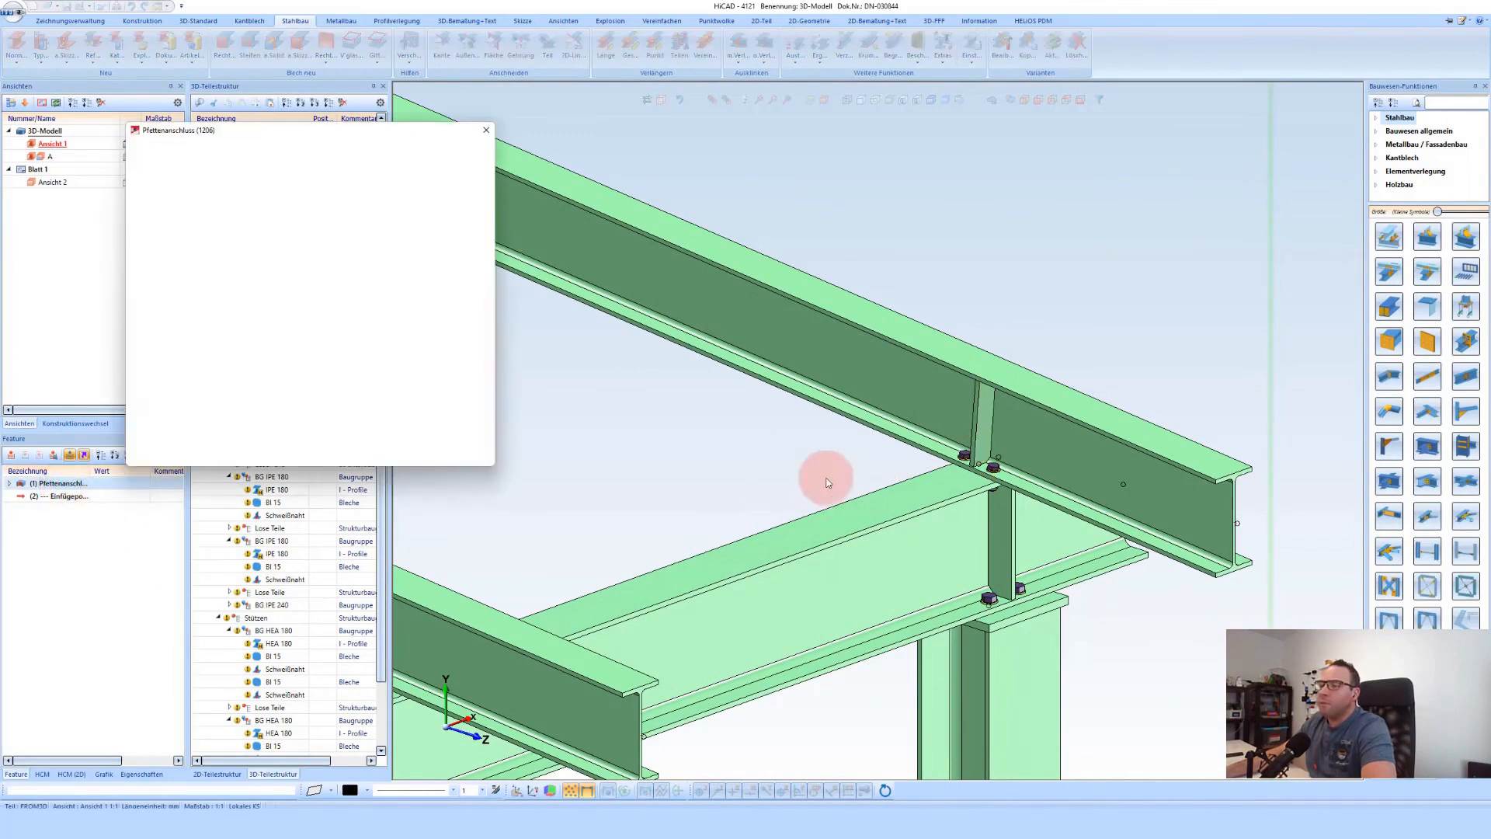
{"action": "left_click", "coordinate": [225, 148]}
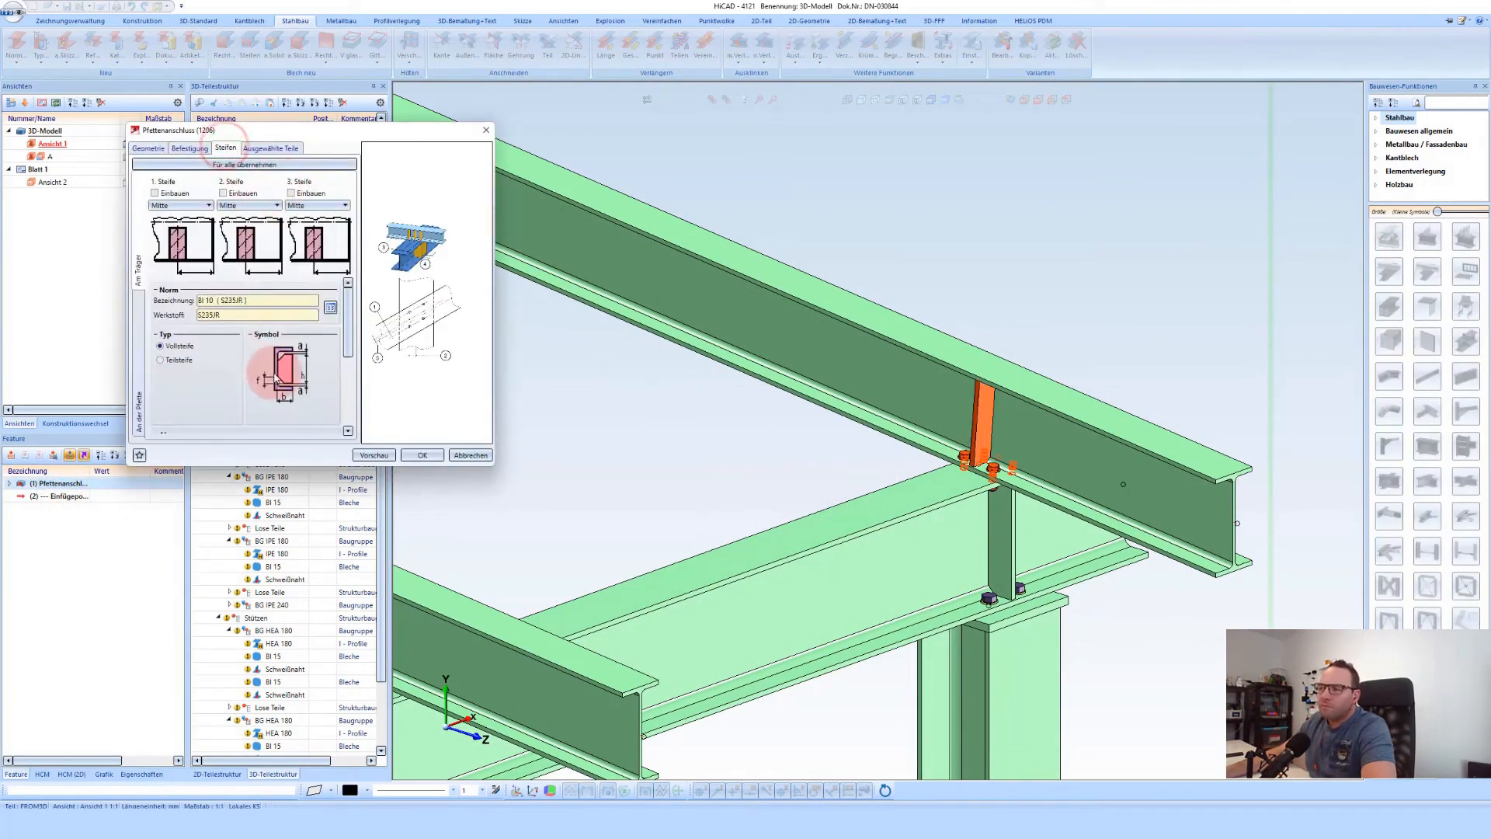
{"action": "scroll", "coordinate": [234, 390], "scroll_direction": "down", "scroll_amount": 3}
{"action": "scroll", "coordinate": [225, 405], "scroll_direction": "down", "scroll_amount": 1}
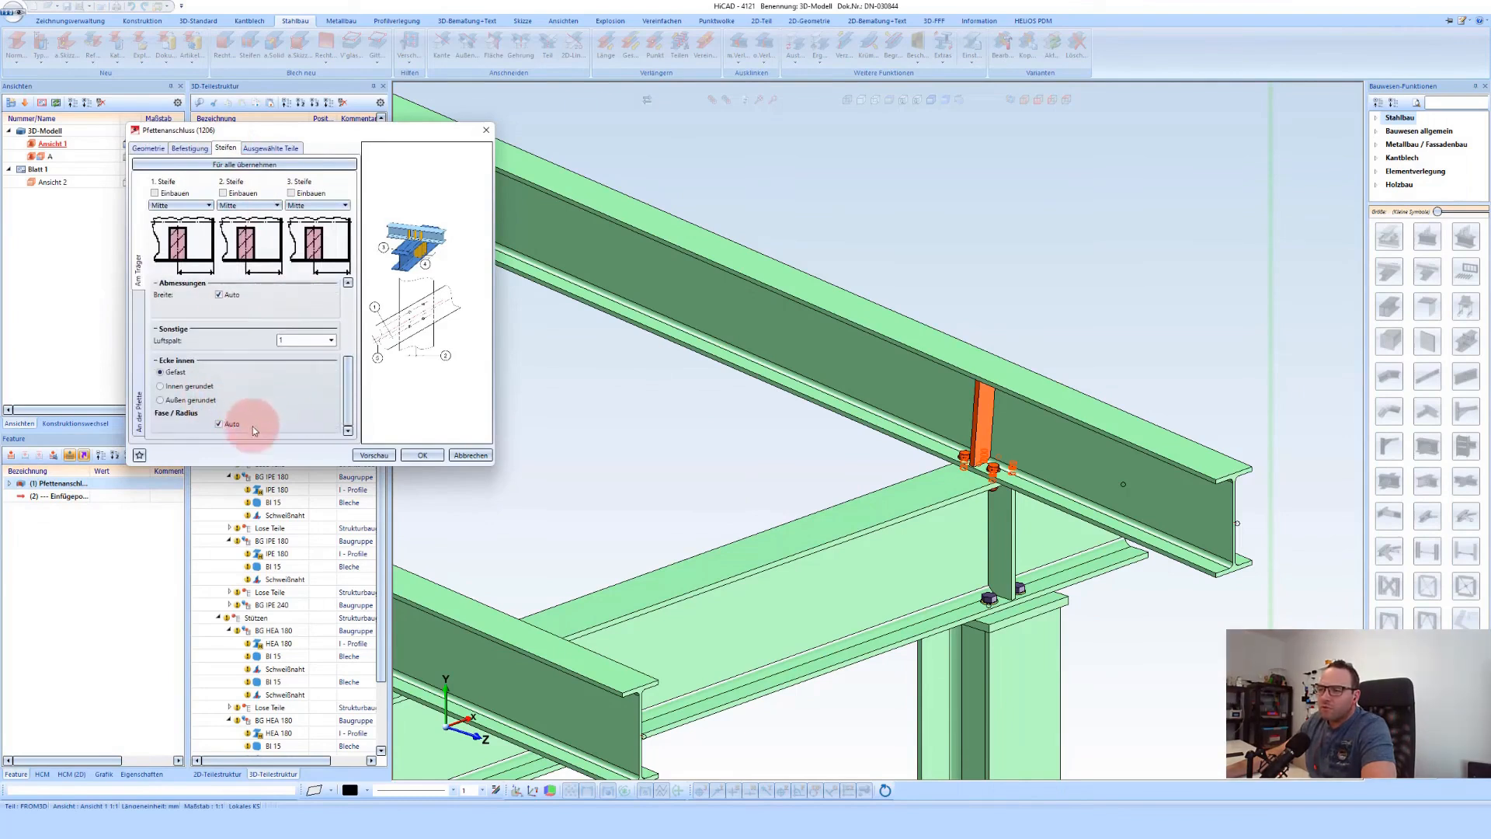
{"action": "left_click_drag", "start_coordinate": [256, 466], "coordinate": [292, 631]}
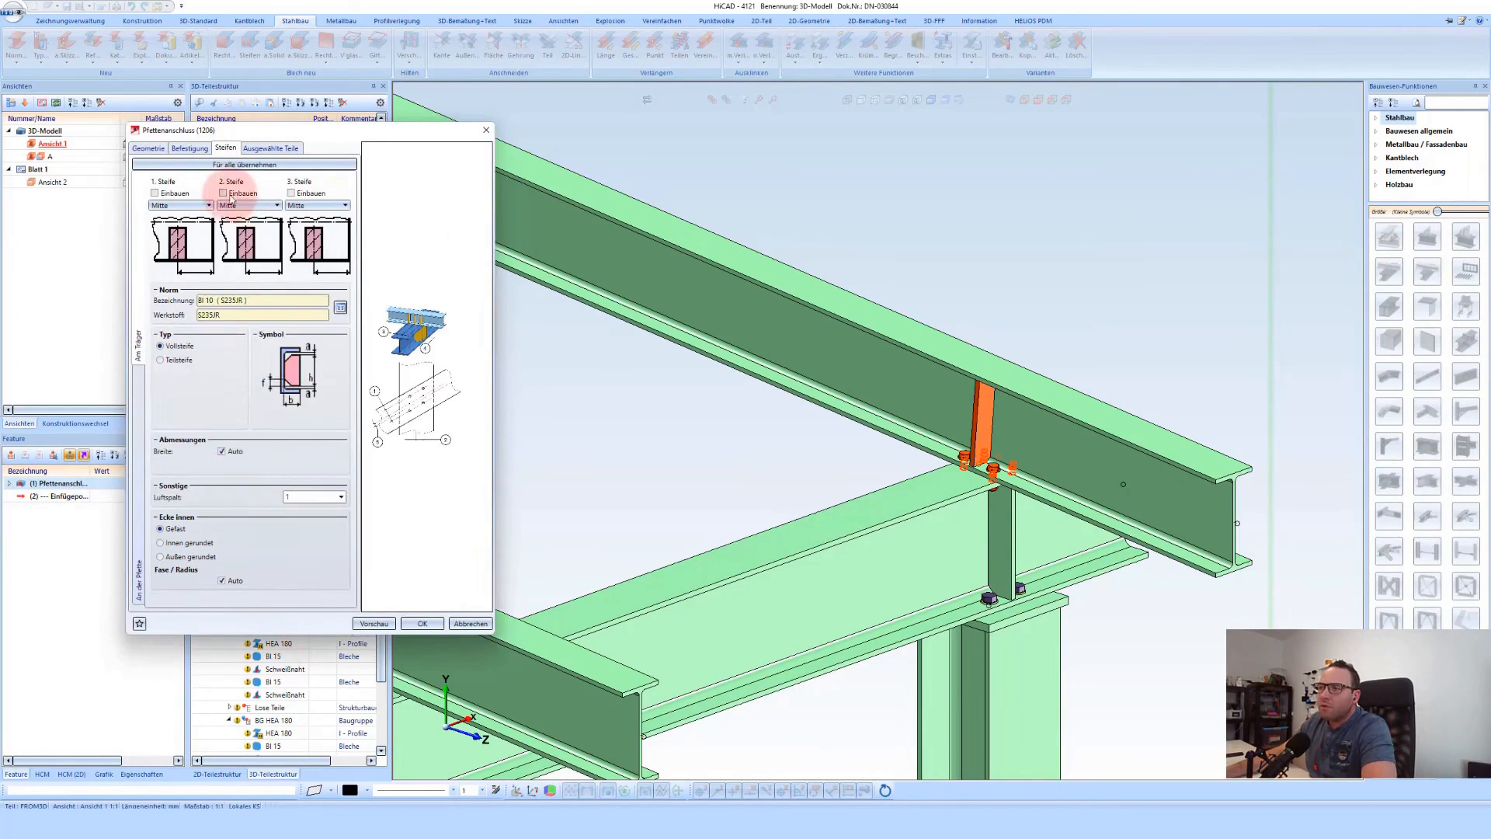
{"action": "left_click", "coordinate": [139, 471]}
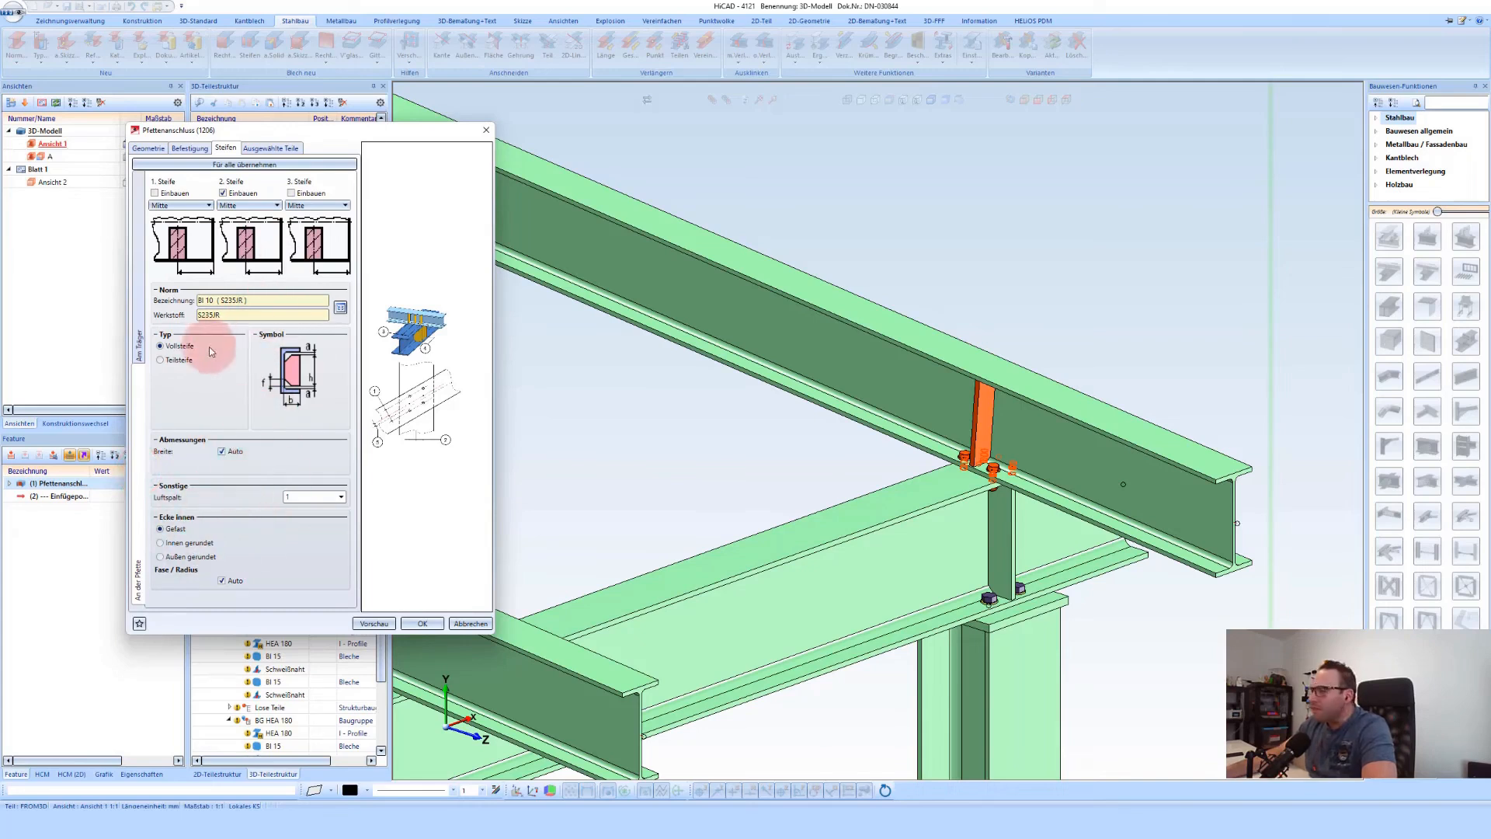
{"action": "left_click", "coordinate": [235, 205]}
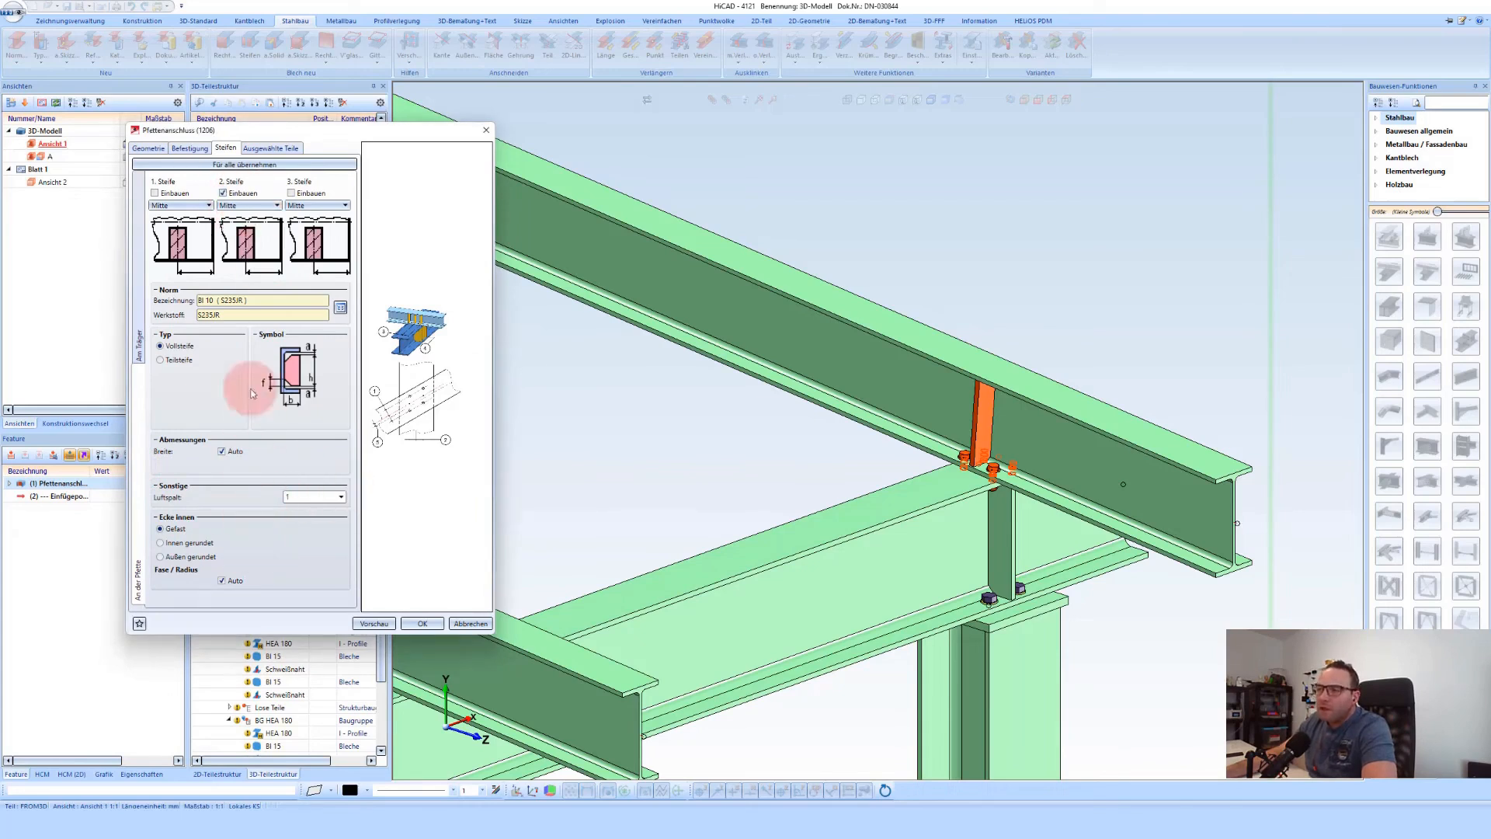
{"action": "left_click", "coordinate": [223, 193]}
{"action": "left_click", "coordinate": [415, 621]}
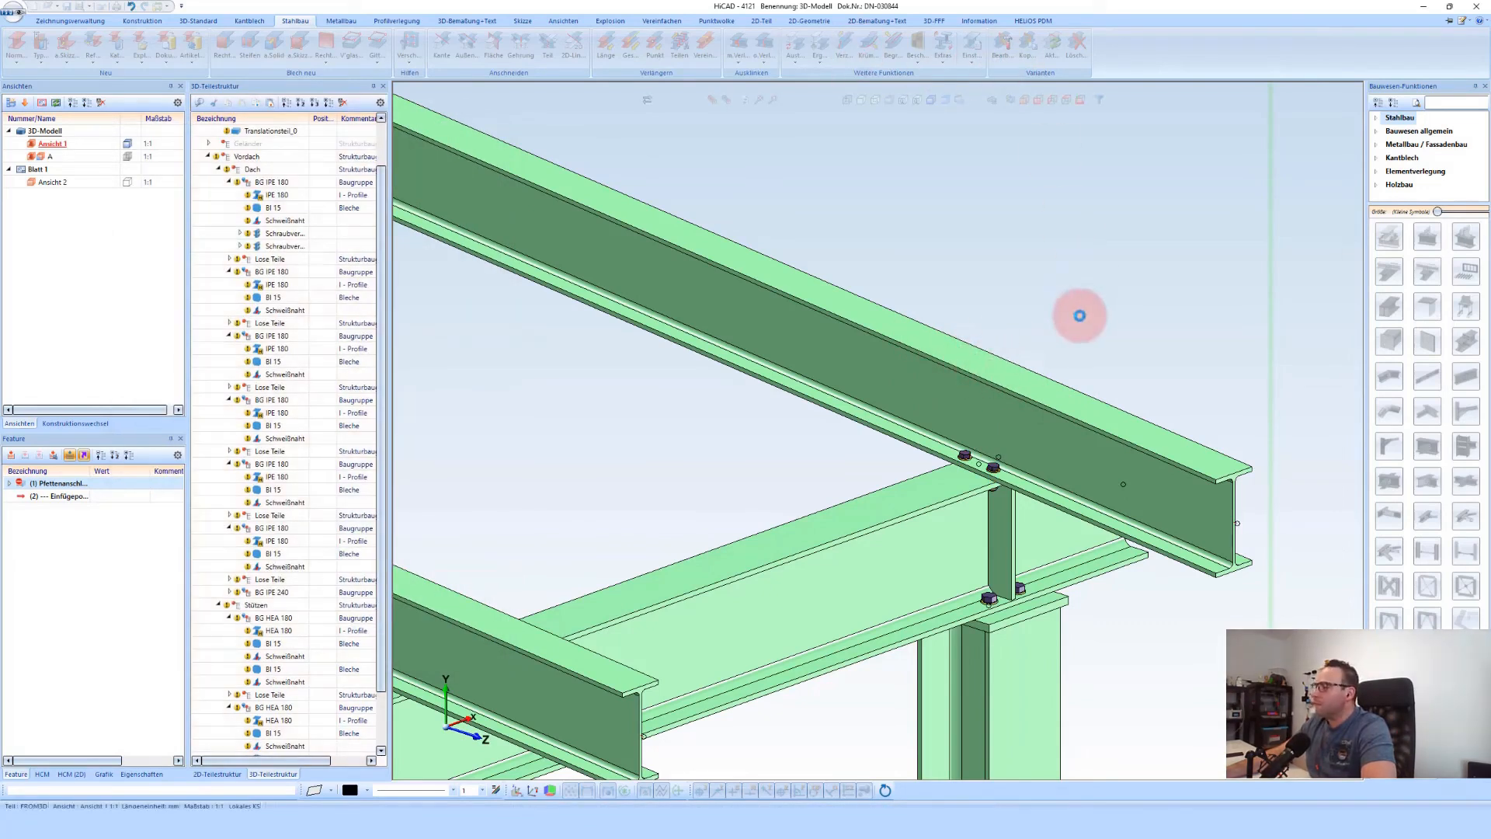
Copy the purlin connection to the two rafters next to the outermost one, each paired with the IPE 240 beam
{"action": "left_click", "coordinate": [1024, 46]}
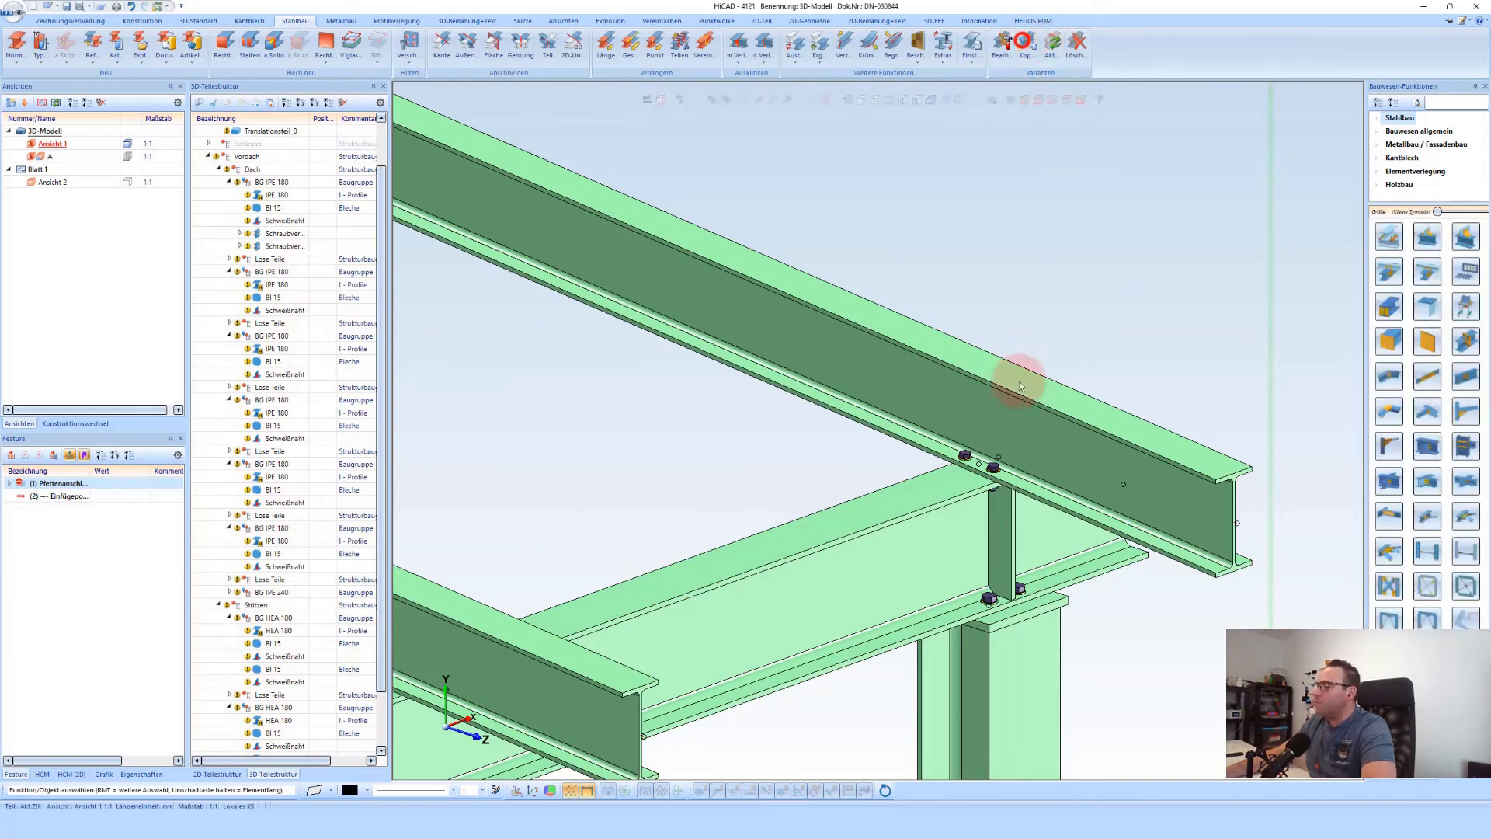
{"action": "left_click", "coordinate": [993, 467]}
{"action": "scroll", "coordinate": [1099, 339], "scroll_direction": "down", "scroll_amount": 3}
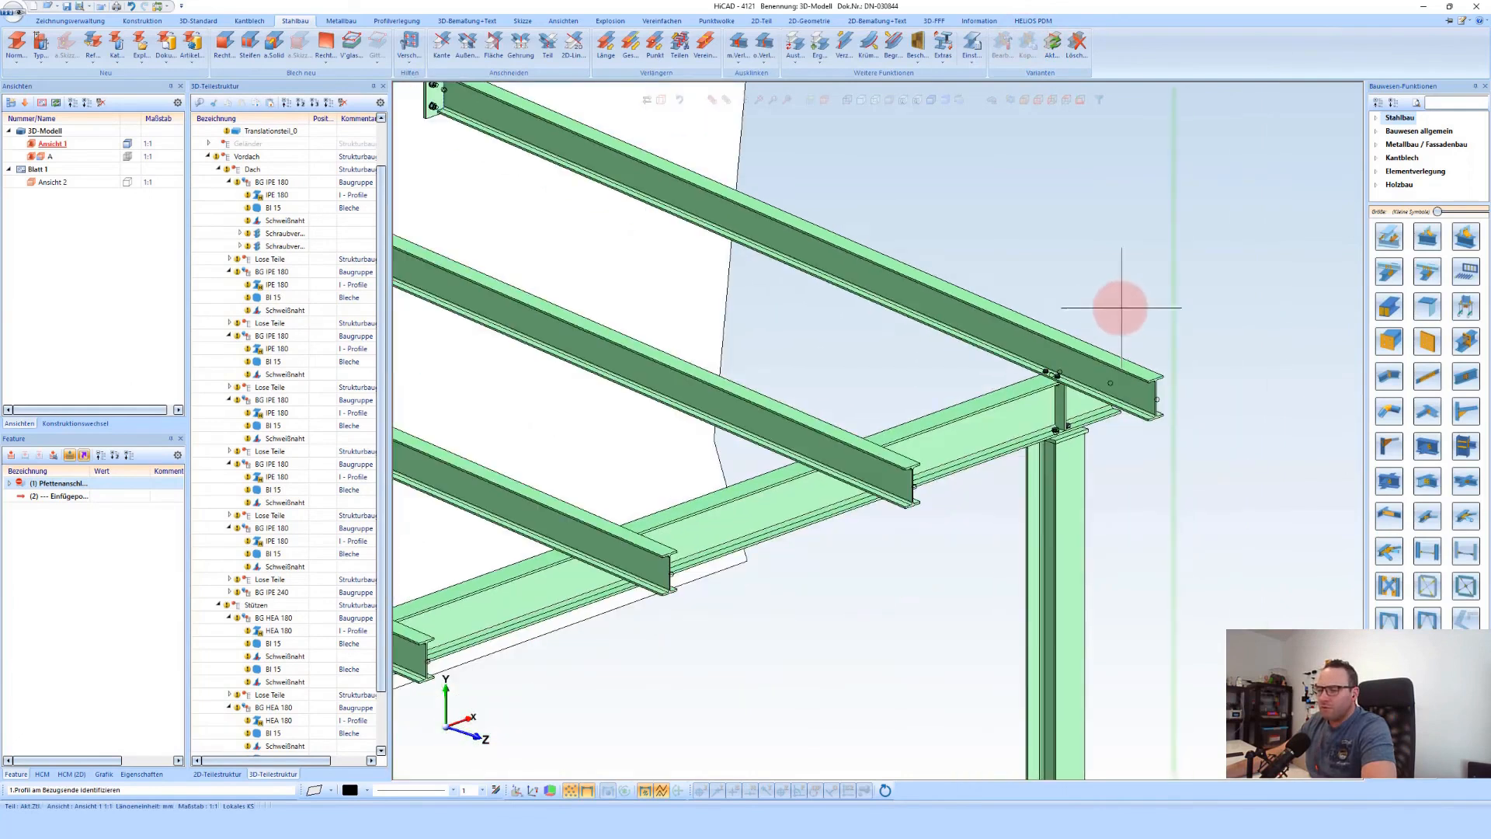
{"action": "left_click", "coordinate": [822, 441]}
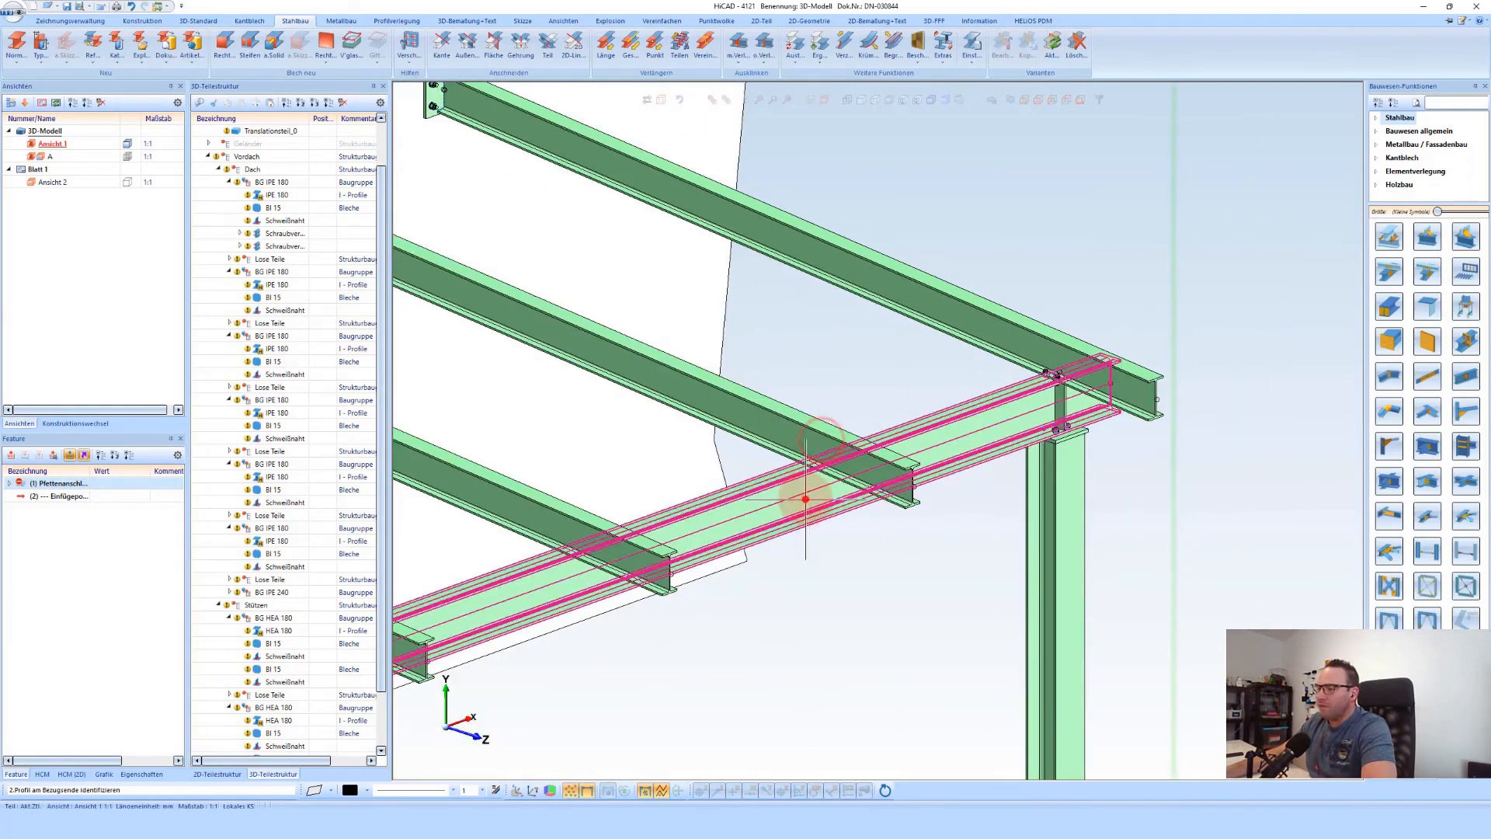
{"action": "left_click", "coordinate": [805, 499]}
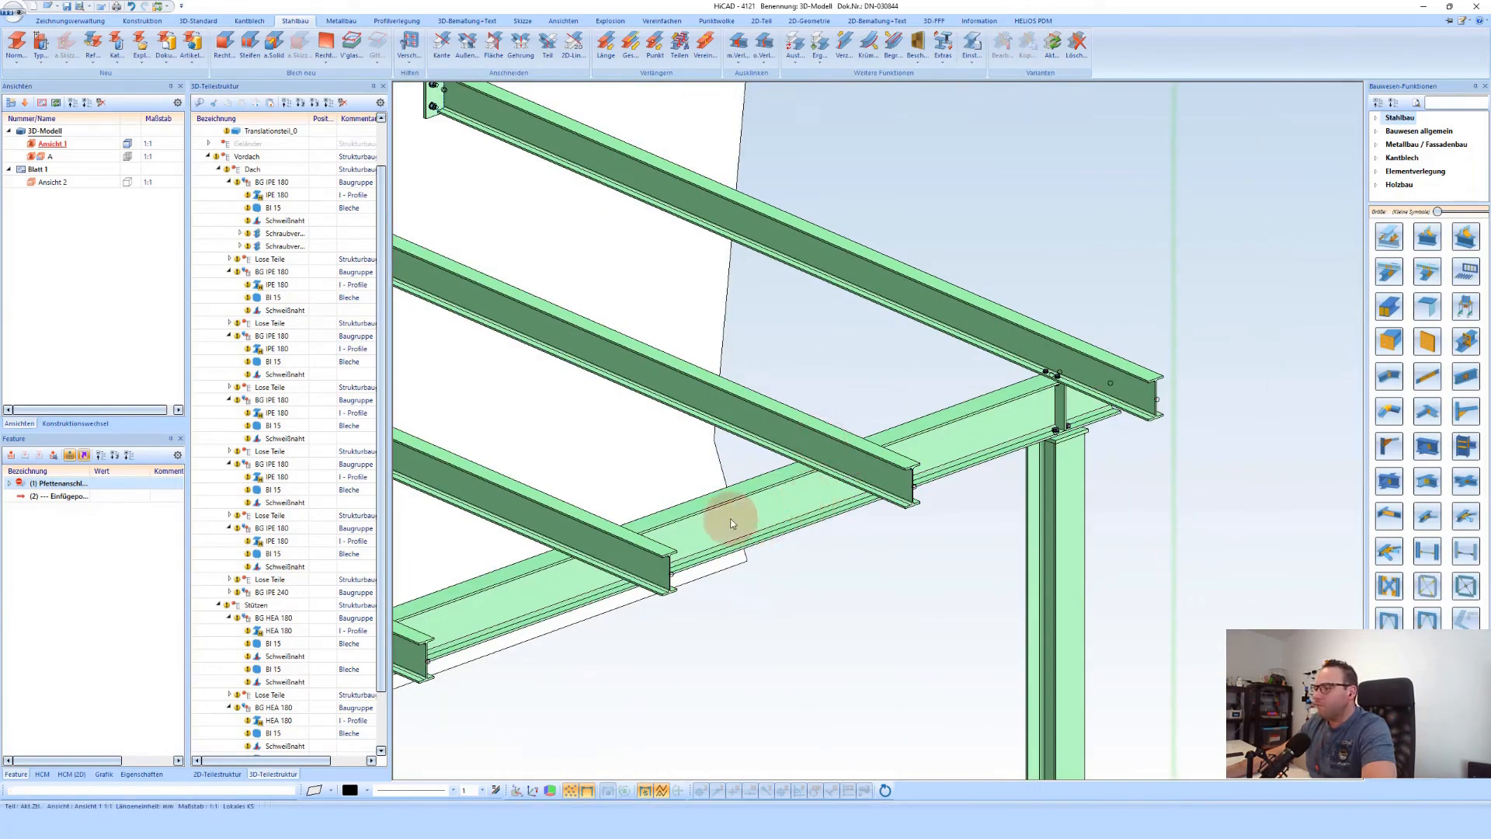
{"action": "left_click", "coordinate": [550, 516]}
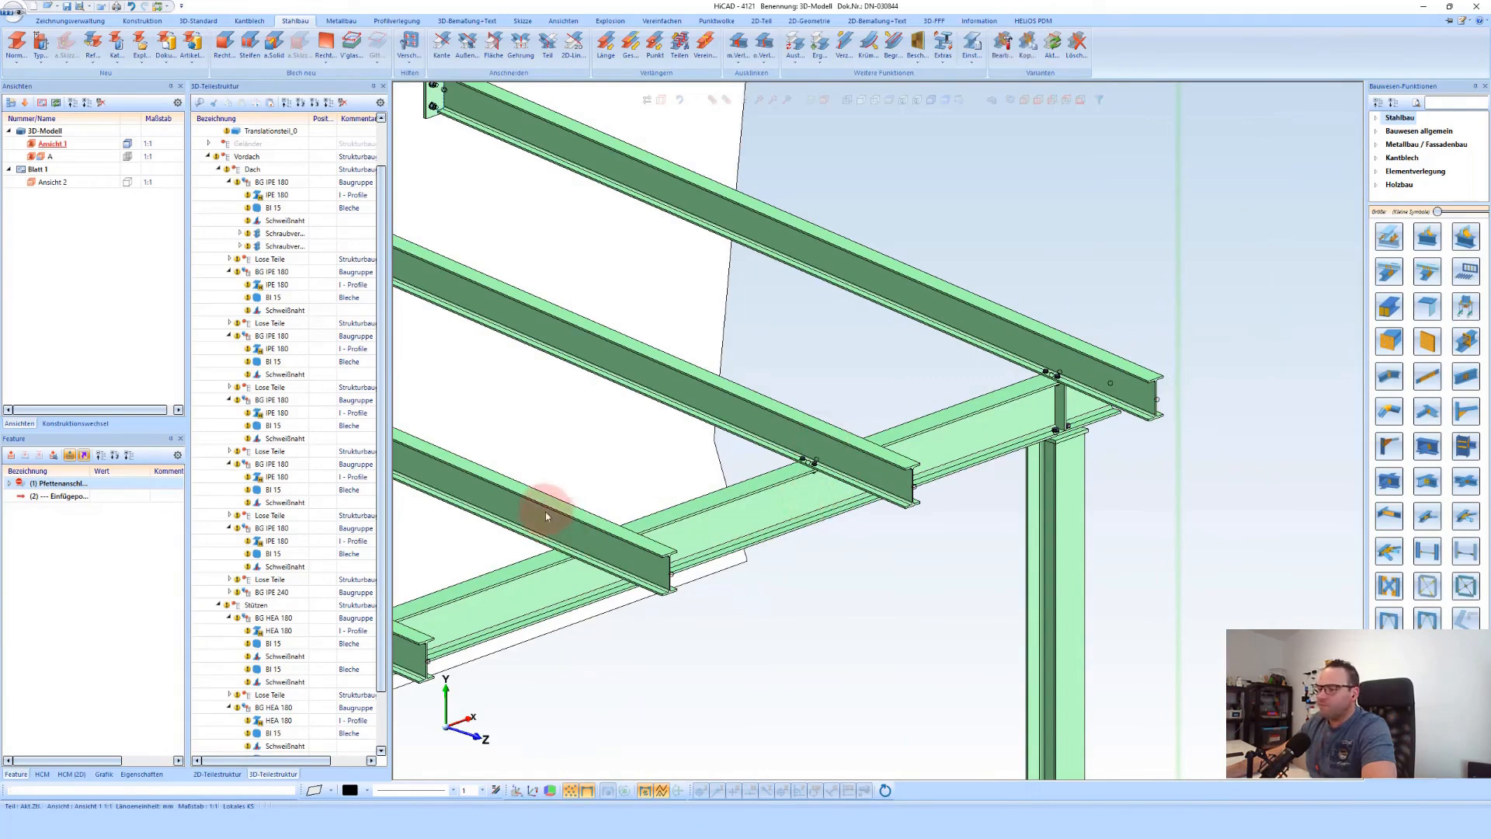
{"action": "left_click", "coordinate": [536, 591]}
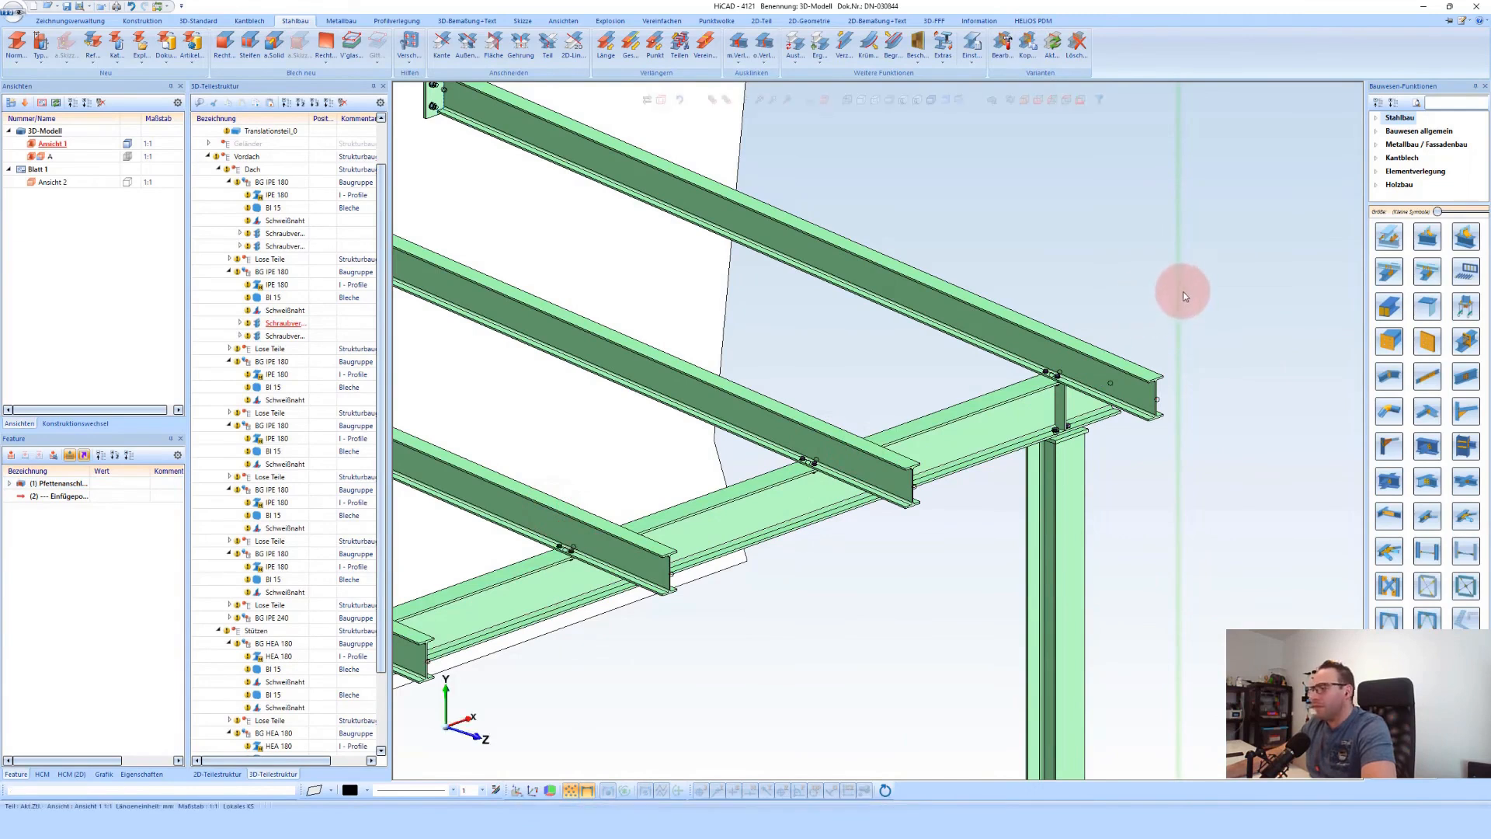
Copy the purlin connection to the remaining three IPE 180 rafters where they cross the IPE 240 beam
{"action": "scroll", "coordinate": [1197, 285], "scroll_direction": "down", "scroll_amount": 3}
{"action": "left_click", "coordinate": [1068, 356]}
{"action": "scroll", "coordinate": [593, 516], "scroll_direction": "down", "scroll_amount": 3}
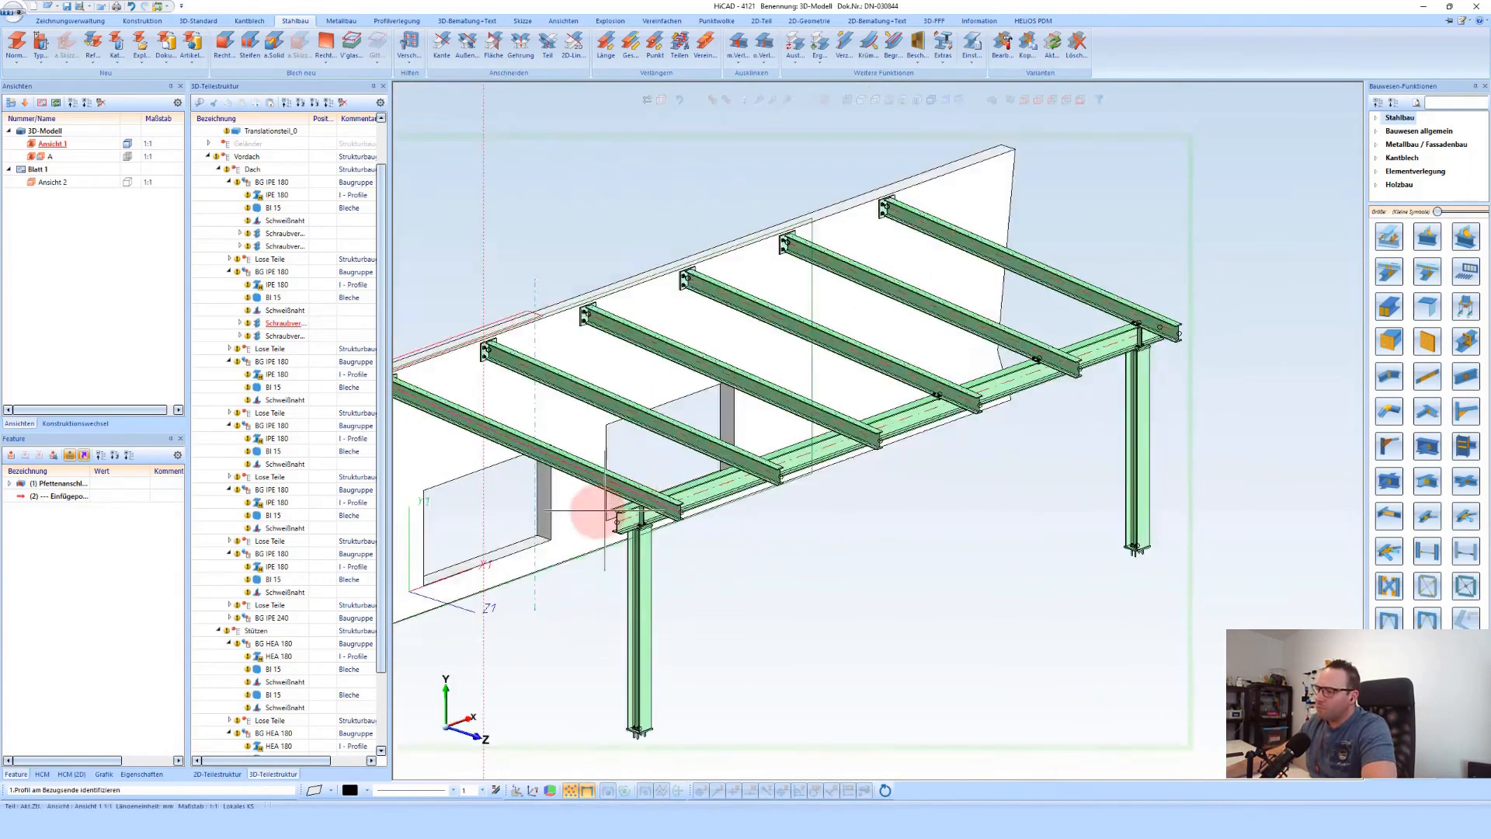
{"action": "scroll", "coordinate": [899, 376], "scroll_direction": "up", "scroll_amount": 5}
{"action": "left_click", "coordinate": [1060, 322]}
{"action": "left_click", "coordinate": [1040, 387]}
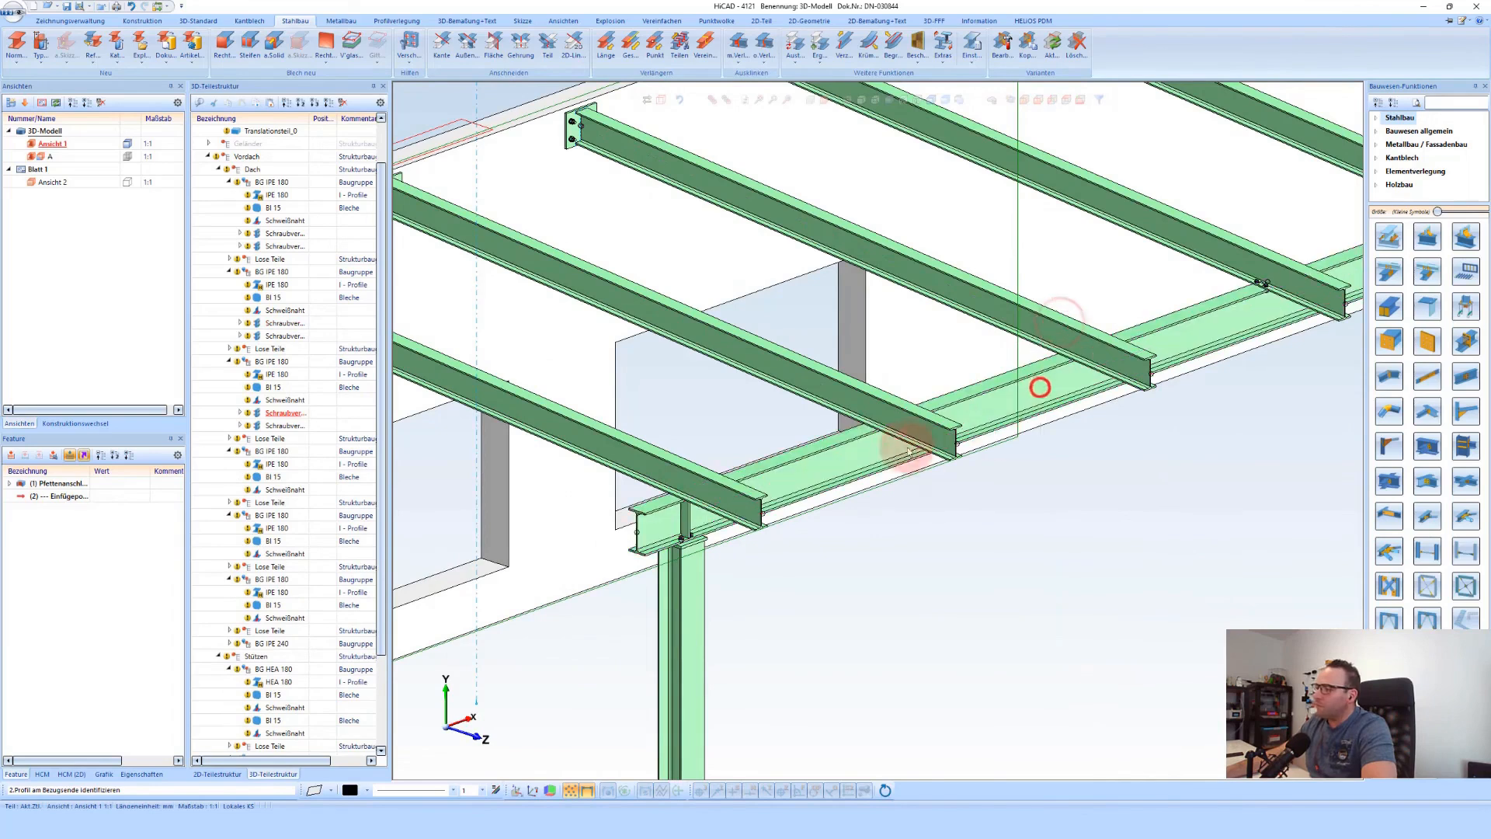
{"action": "left_click", "coordinate": [858, 405]}
{"action": "left_click", "coordinate": [840, 449]}
{"action": "left_click", "coordinate": [666, 489]}
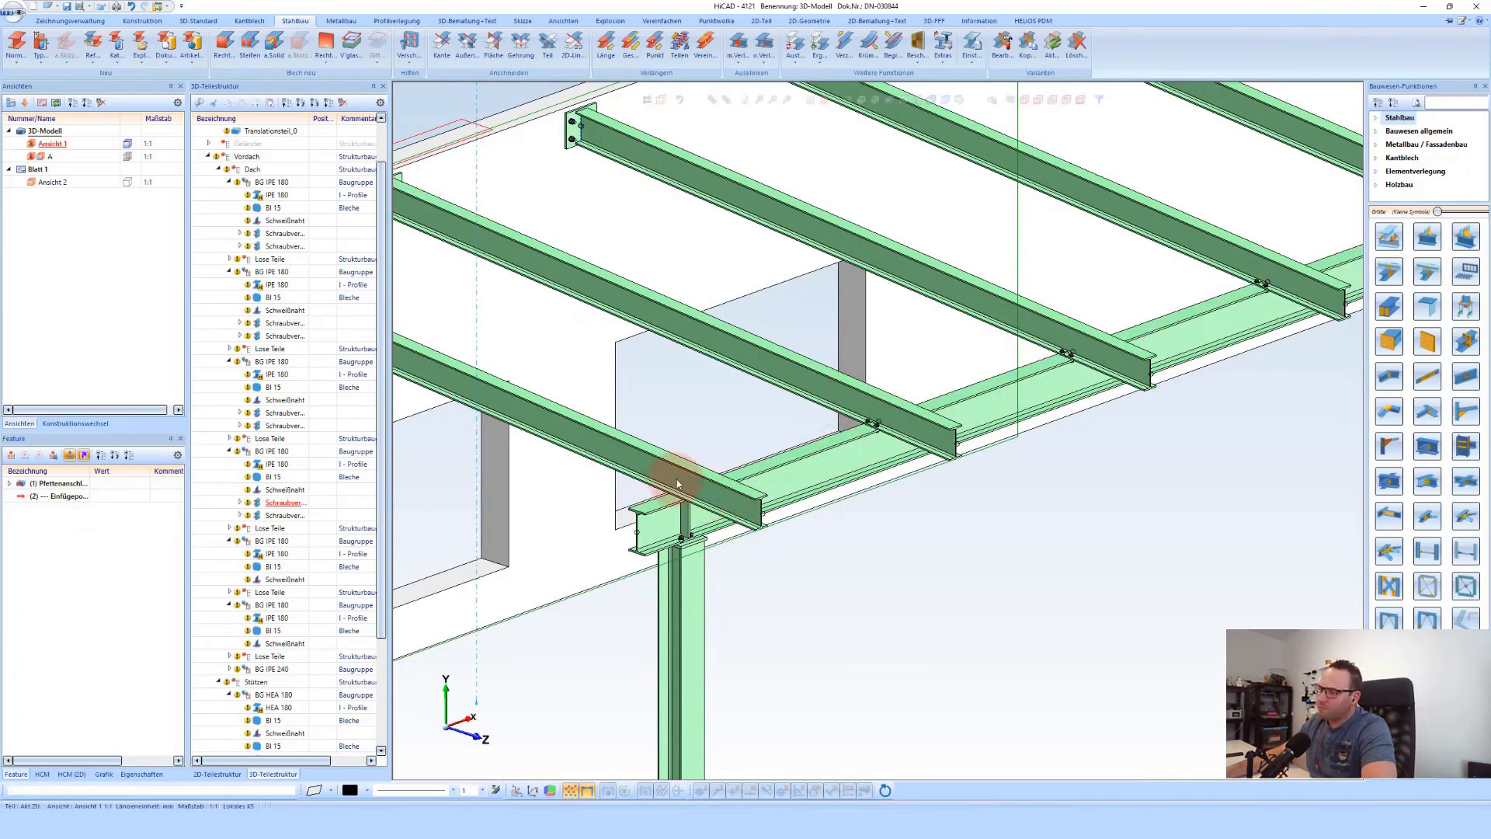
{"action": "left_click", "coordinate": [661, 513]}
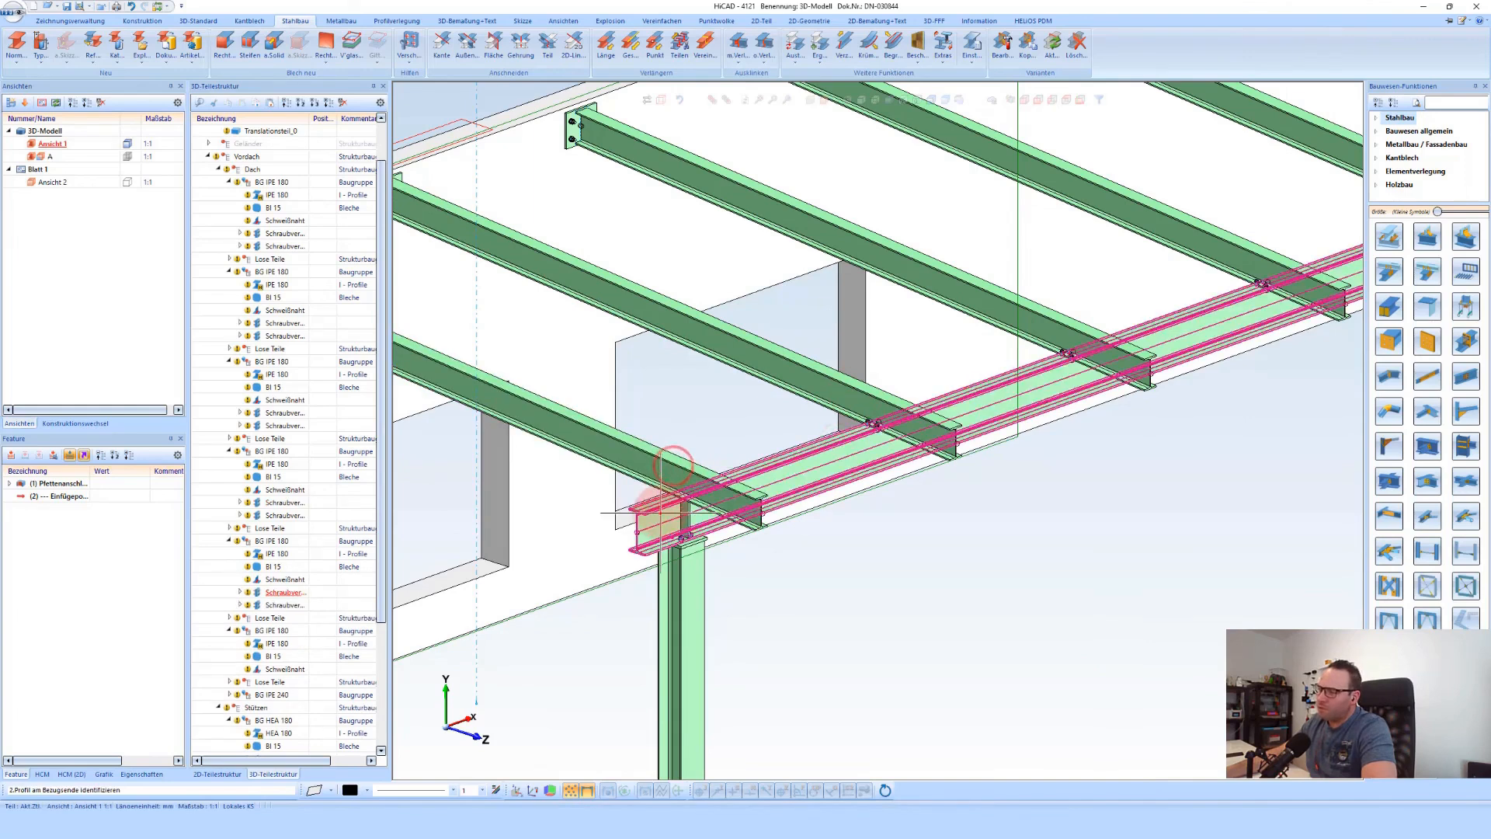
{"action": "left_click", "coordinate": [797, 408]}
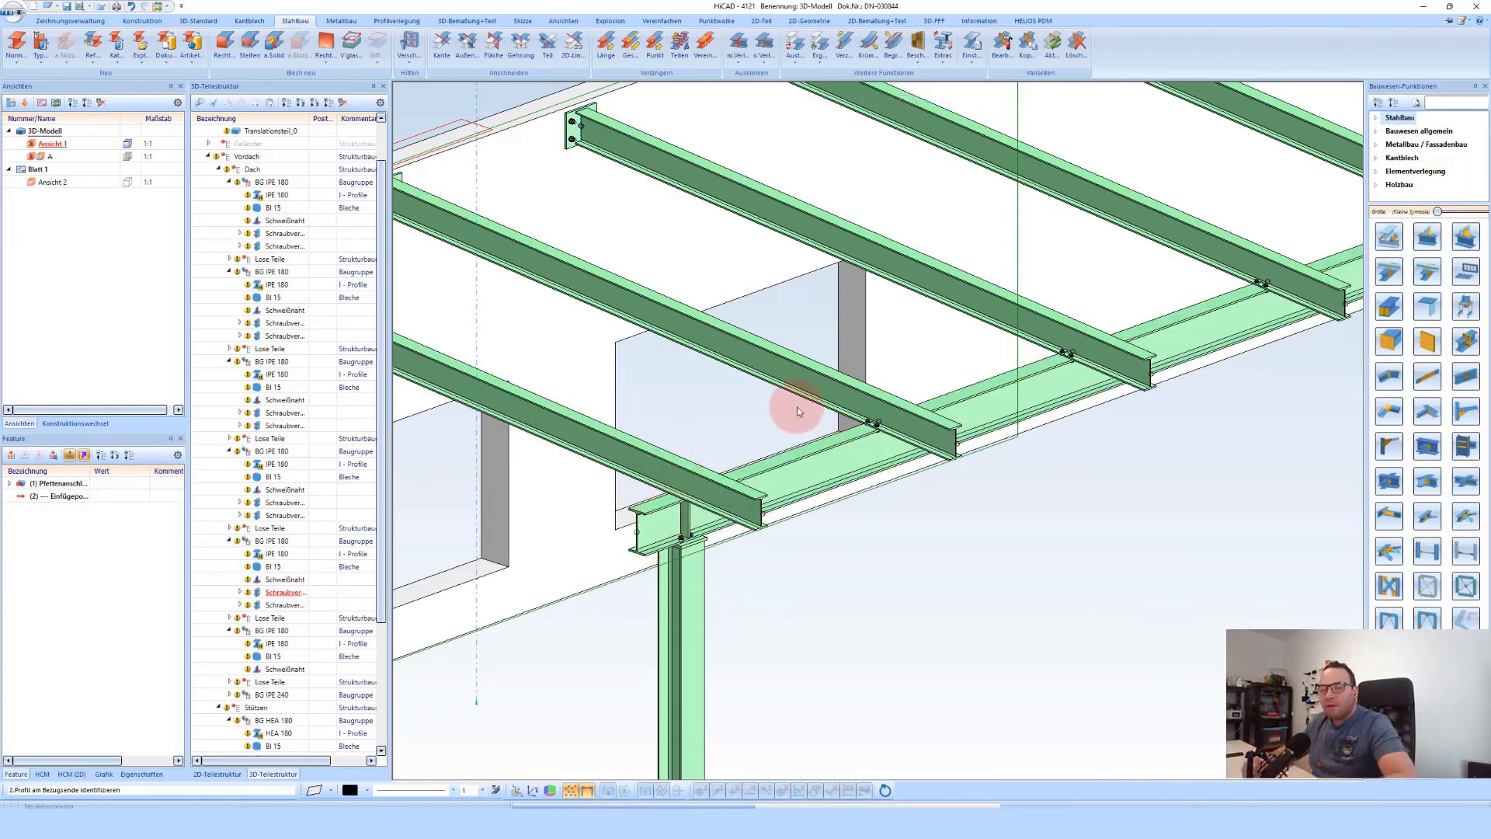
{"action": "middle_click", "coordinate": [797, 407]}
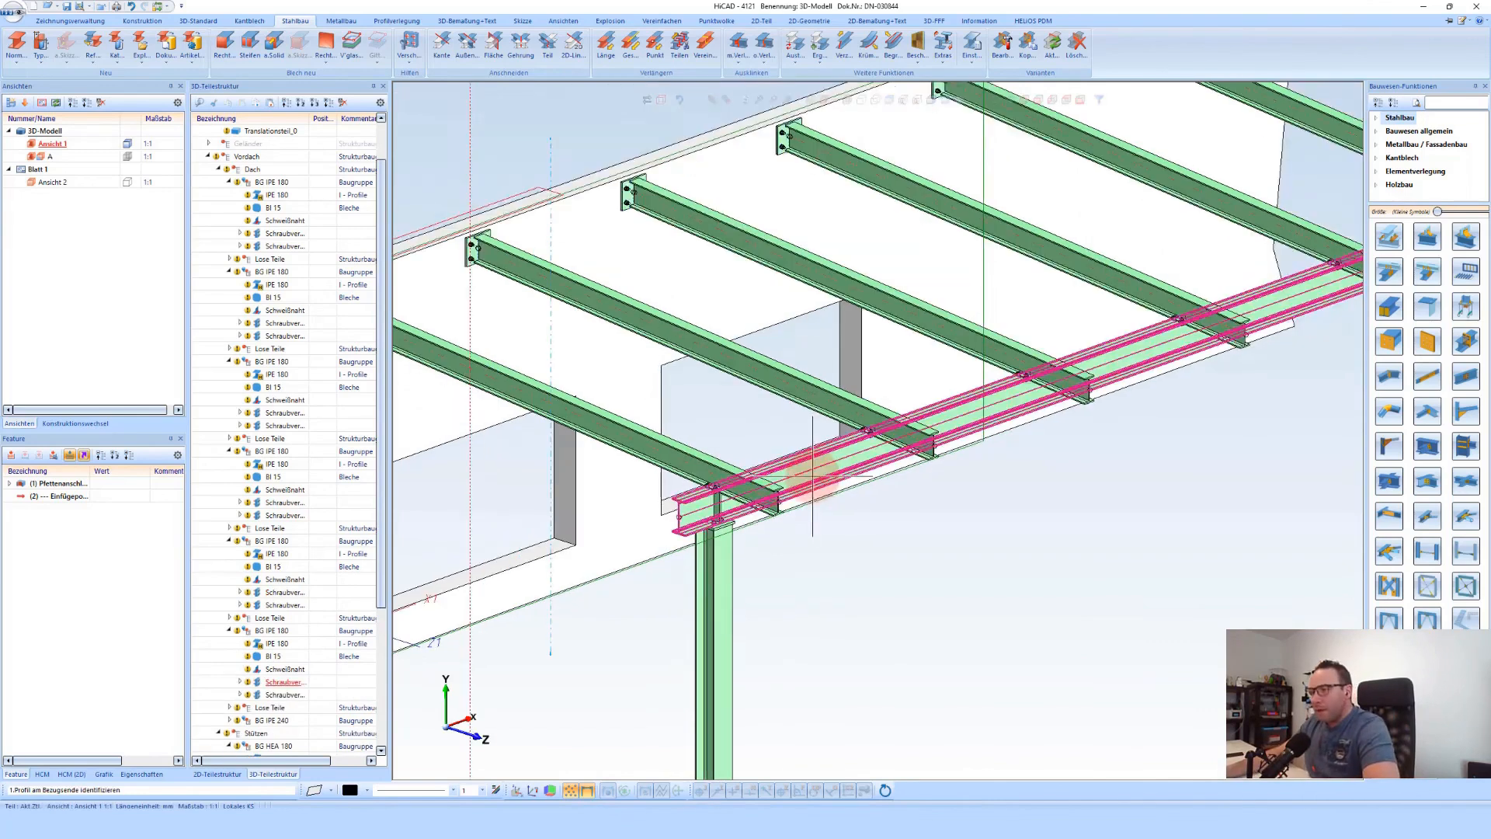
{"action": "scroll", "coordinate": [812, 475], "scroll_direction": "down", "scroll_amount": 3}
{"action": "middle_click_drag", "start_coordinate": [853, 458], "coordinate": [739, 456]}
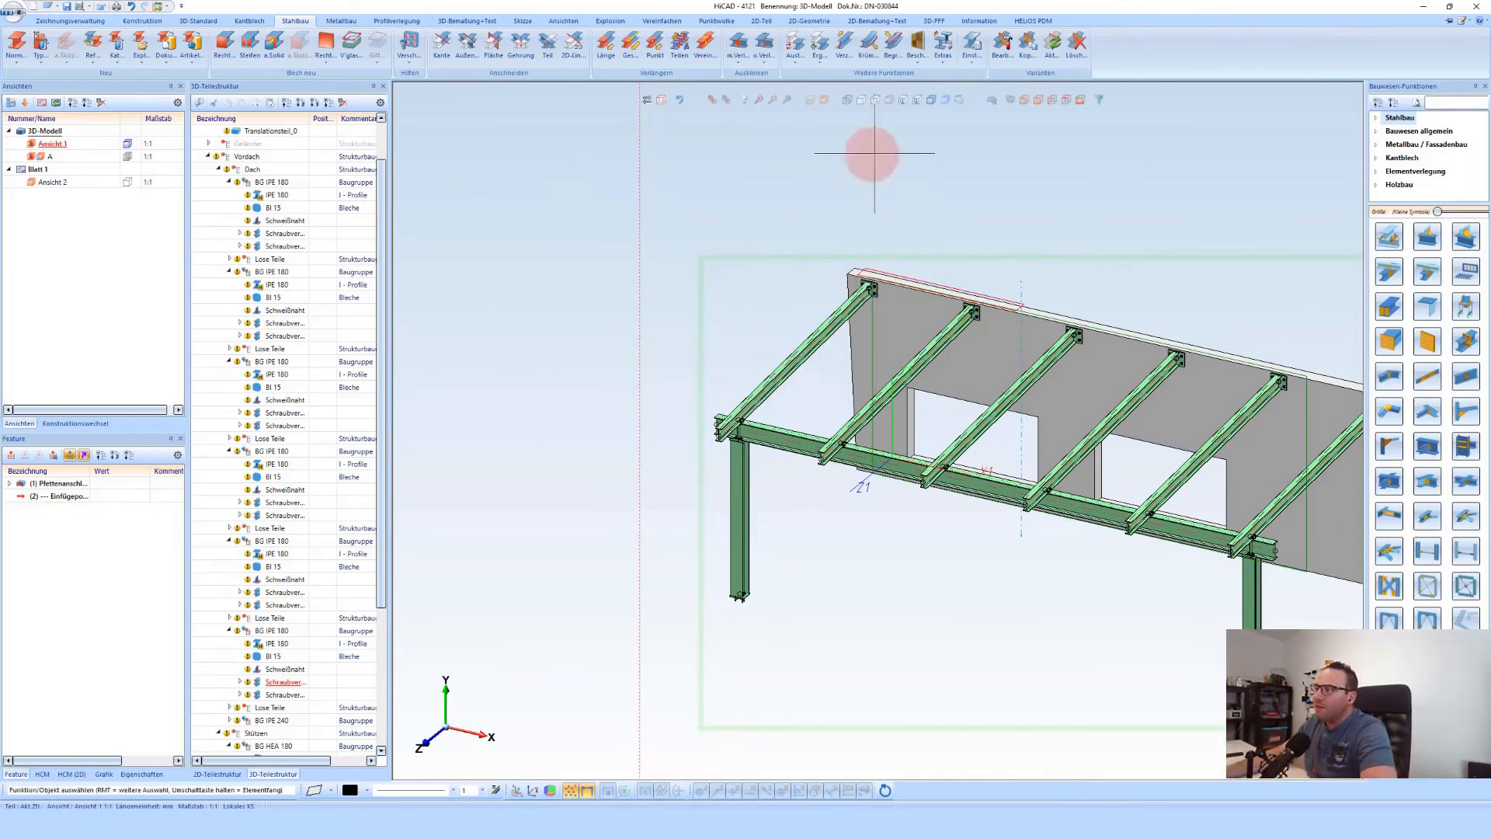
Show the entire Gesamtmodell assembly again, including the point cloud and the railings around the canopy
{"action": "scroll", "coordinate": [264, 162], "scroll_direction": "up", "scroll_amount": 2}
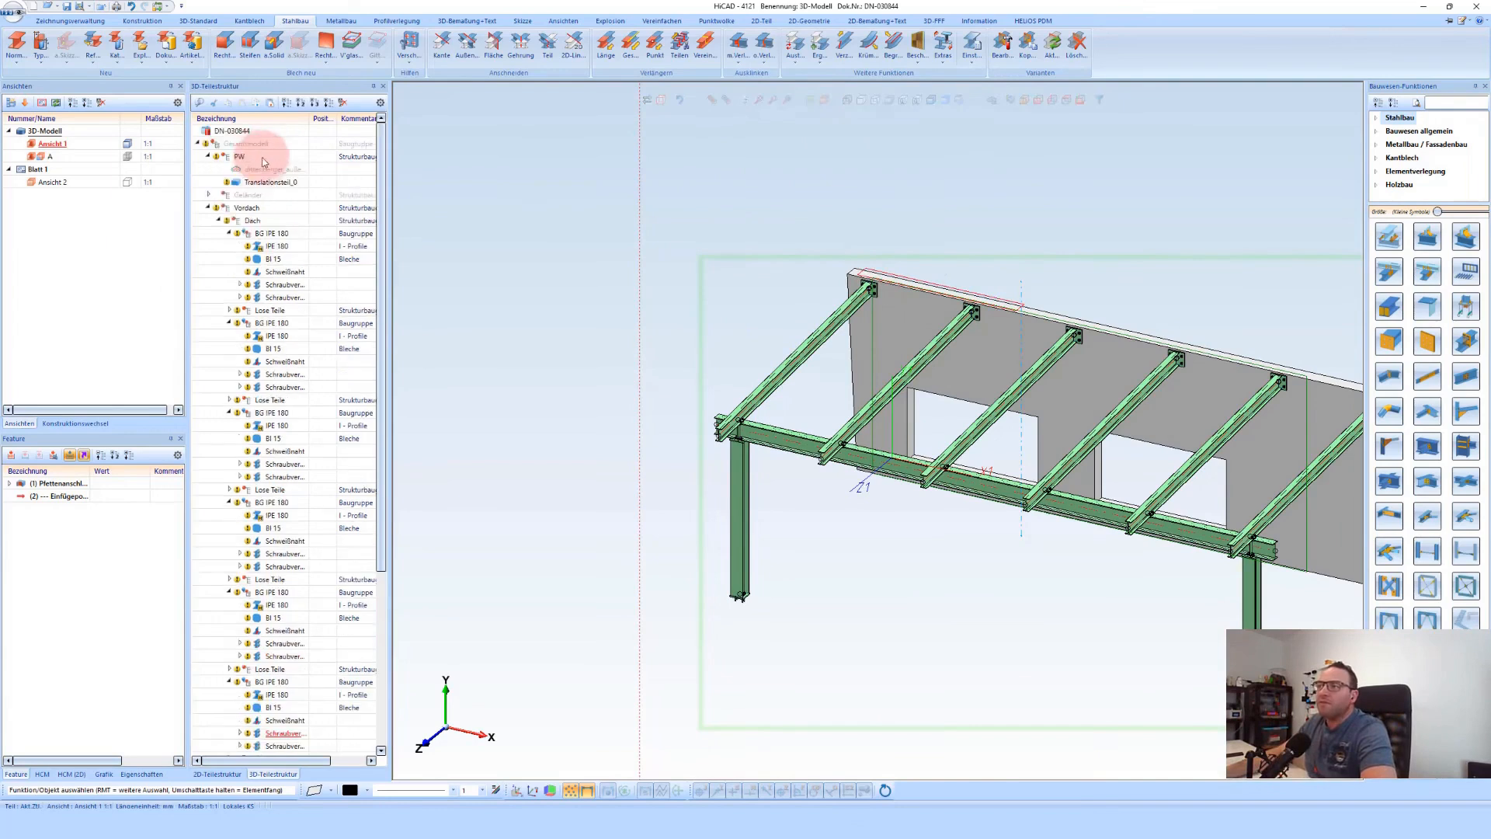
{"action": "right_click", "coordinate": [248, 147]}
{"action": "left_click", "coordinate": [342, 221]}
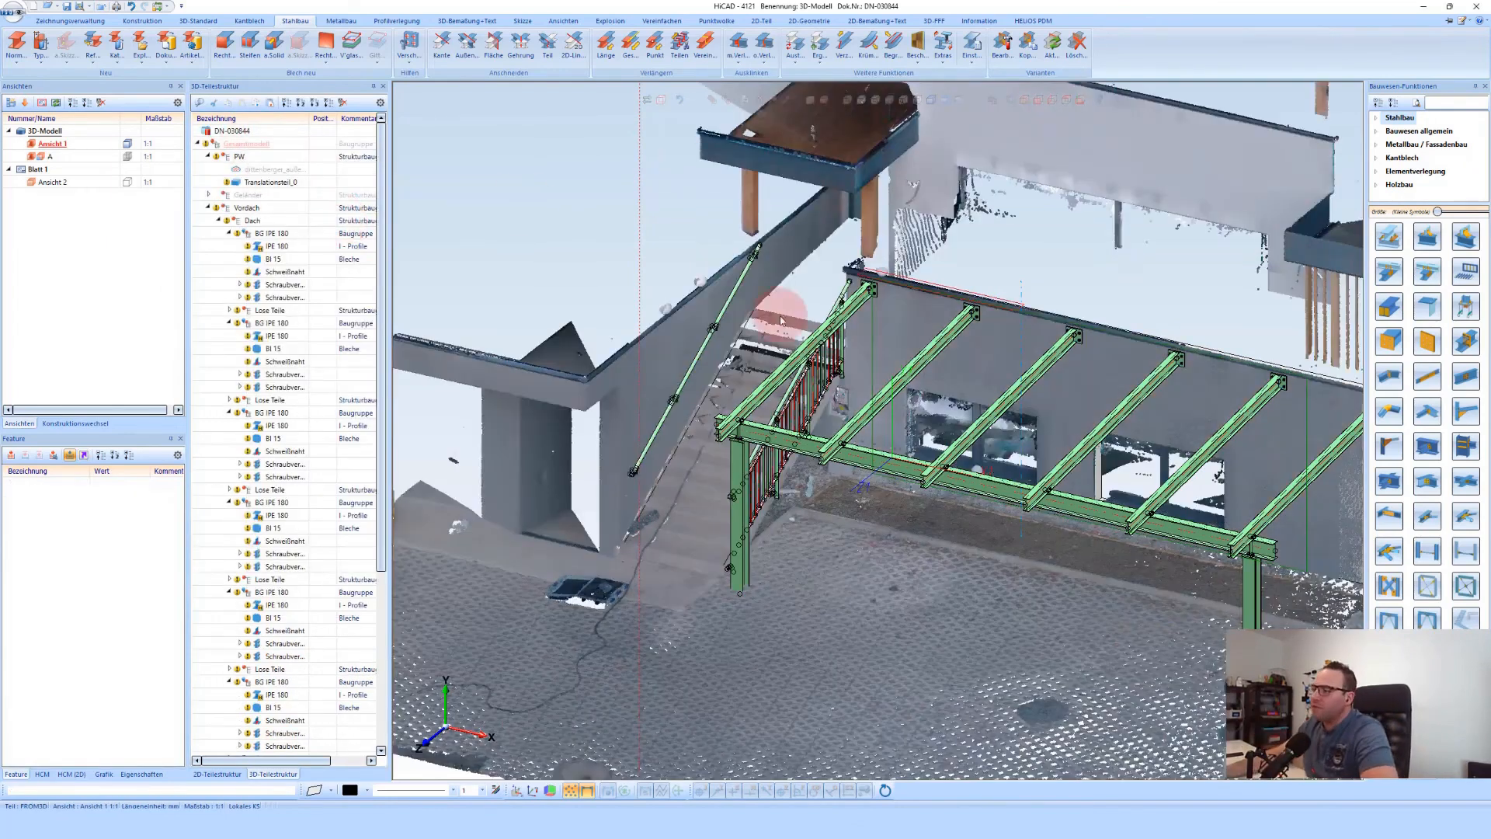
{"action": "middle_click_drag", "start_coordinate": [888, 316], "coordinate": [876, 320]}
{"action": "scroll", "coordinate": [874, 318], "scroll_direction": "down", "scroll_amount": 2}
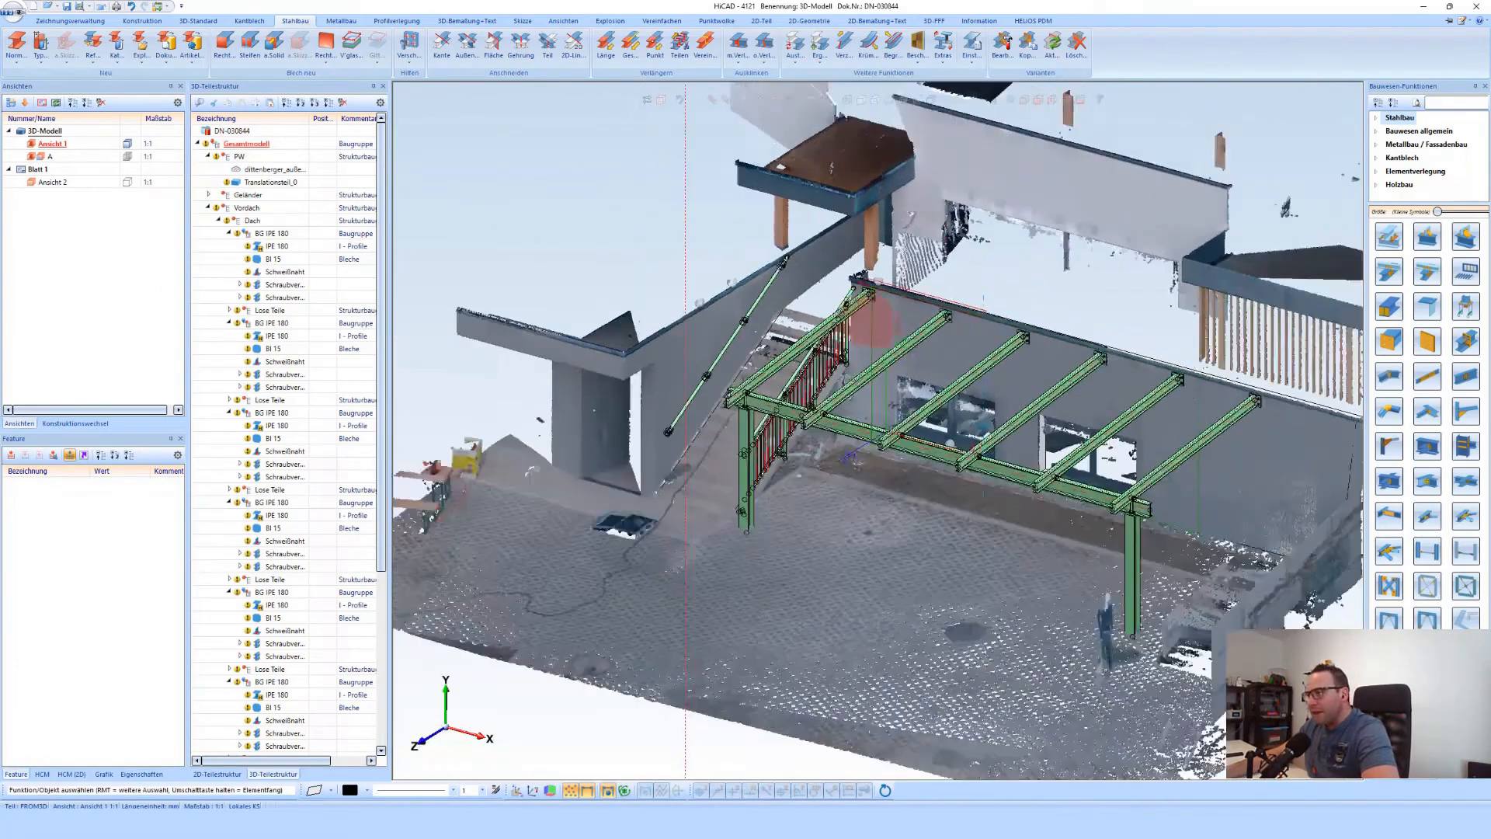
{"action": "scroll", "coordinate": [874, 321], "scroll_direction": "down", "scroll_amount": 3}
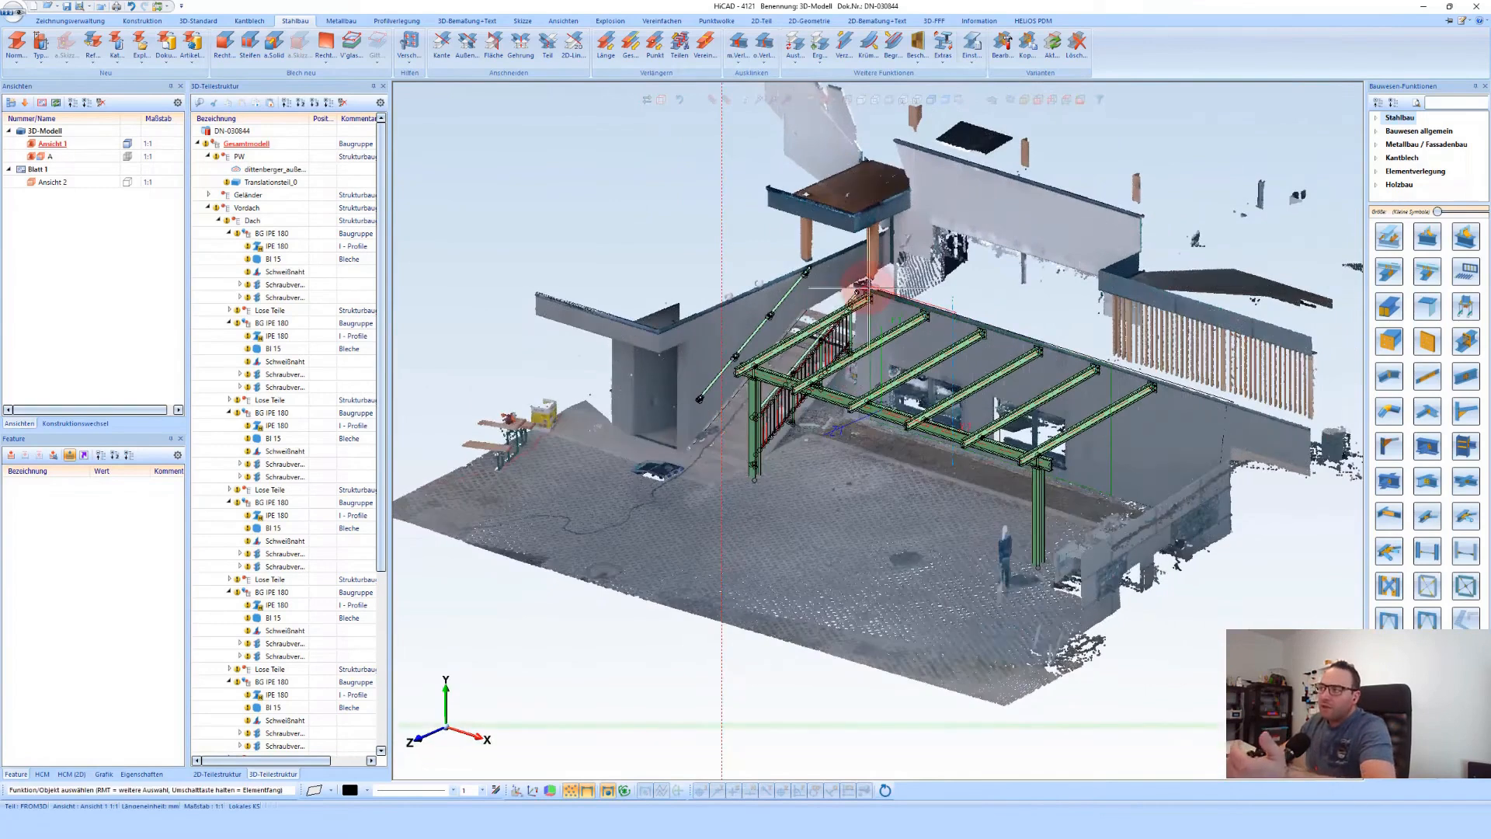
Number all parts using positioning with options and the Stahlbau + Positionstext settings, starting profiles at 100 and plates at 200
{"action": "left_click", "coordinate": [146, 21]}
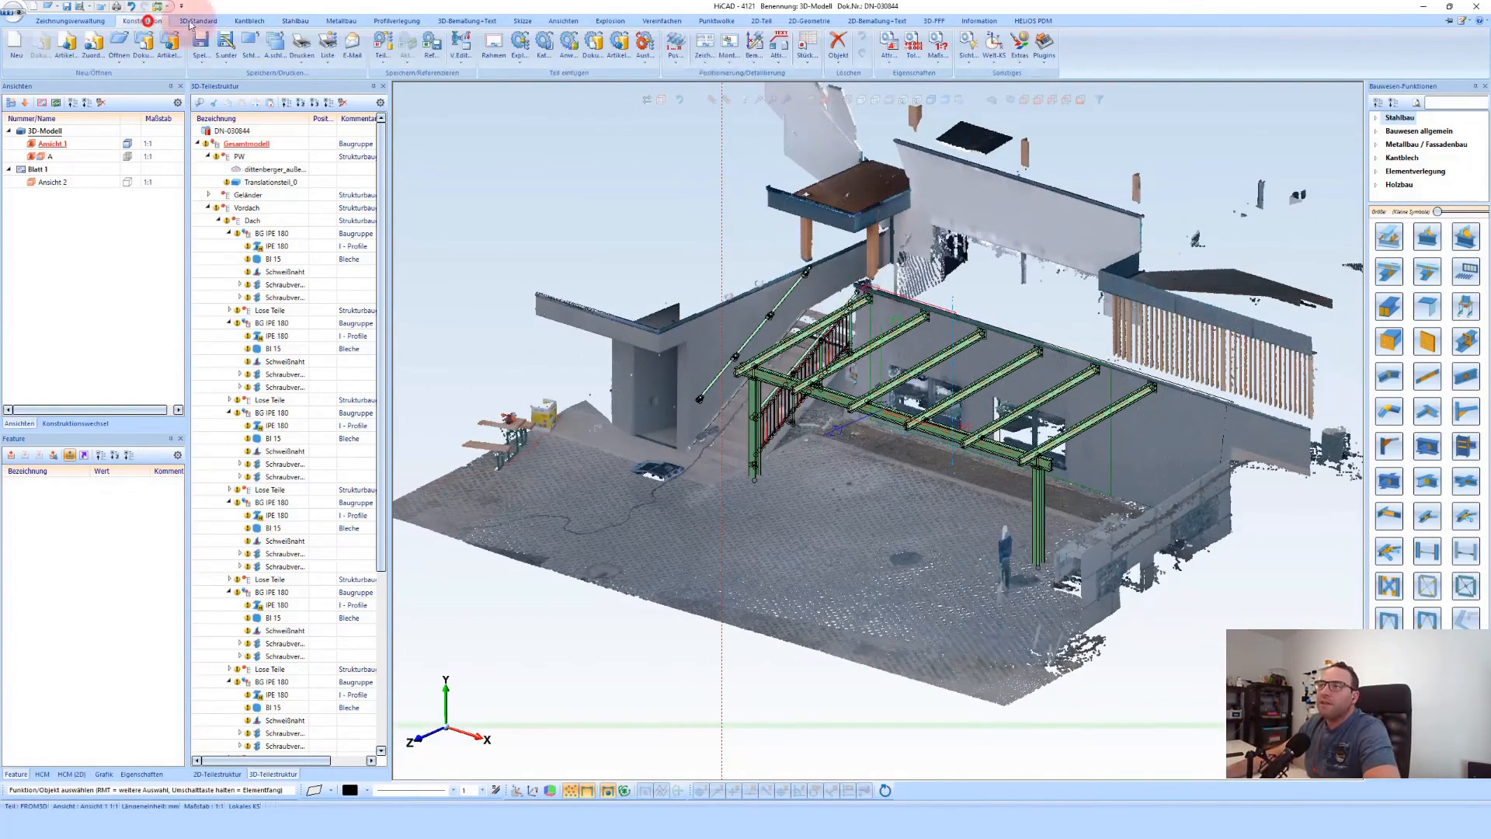
{"action": "left_click", "coordinate": [673, 62]}
{"action": "left_click", "coordinate": [703, 103]}
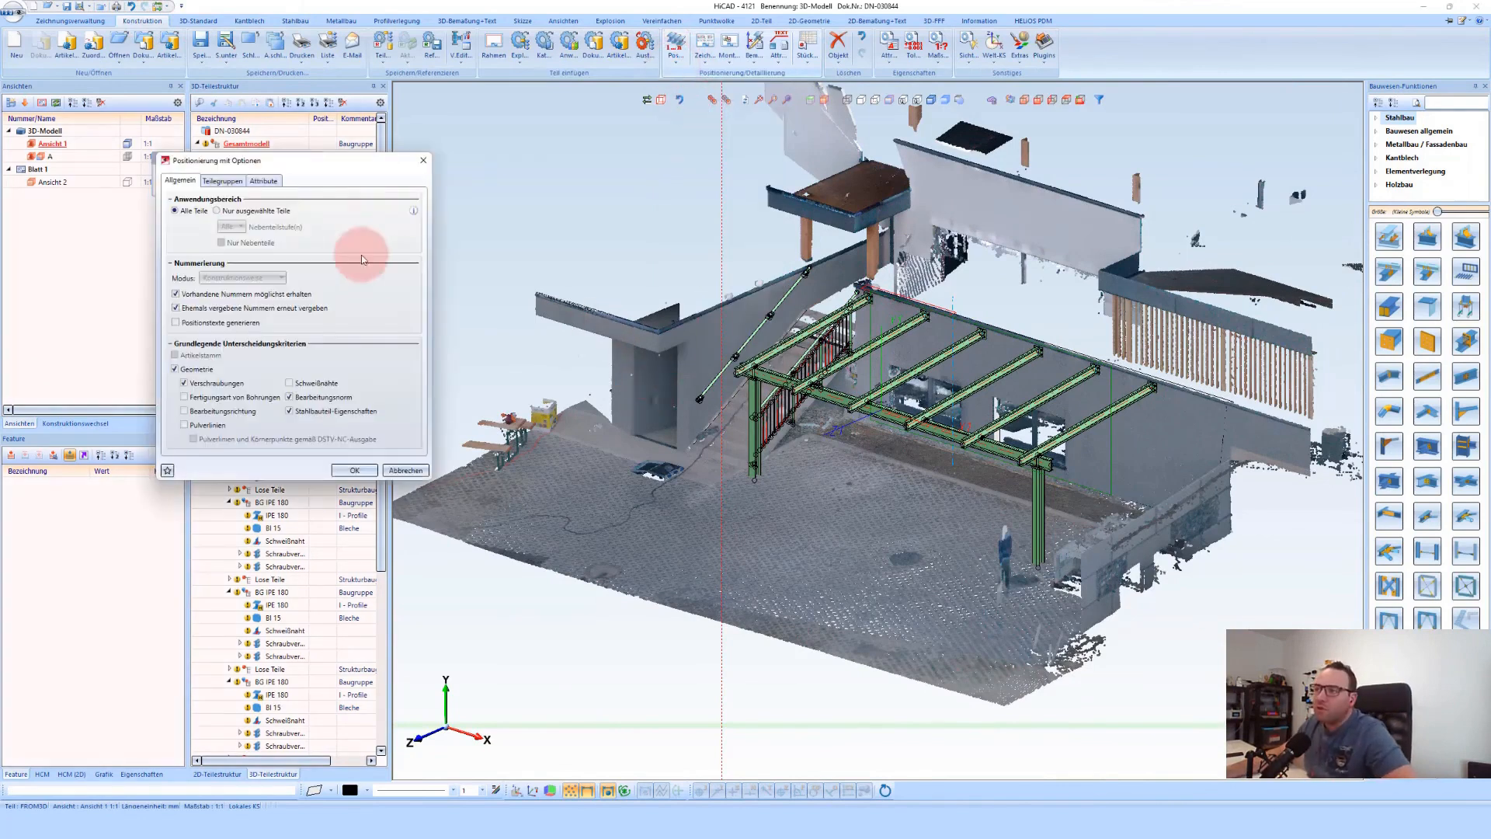
{"action": "left_click", "coordinate": [224, 183]}
{"action": "scroll", "coordinate": [238, 238], "scroll_direction": "up", "scroll_amount": 1}
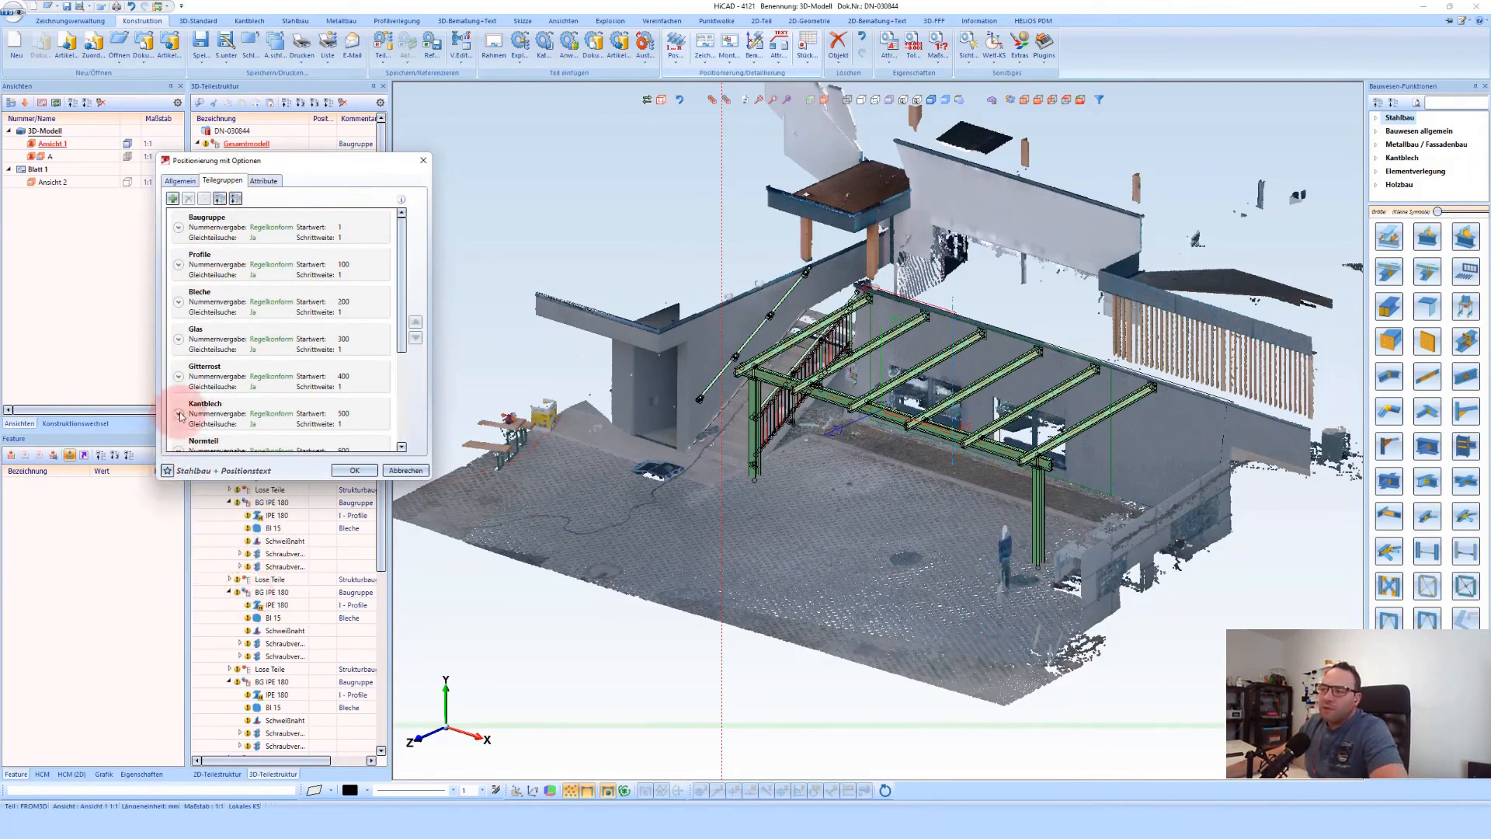
{"action": "left_click", "coordinate": [341, 471]}
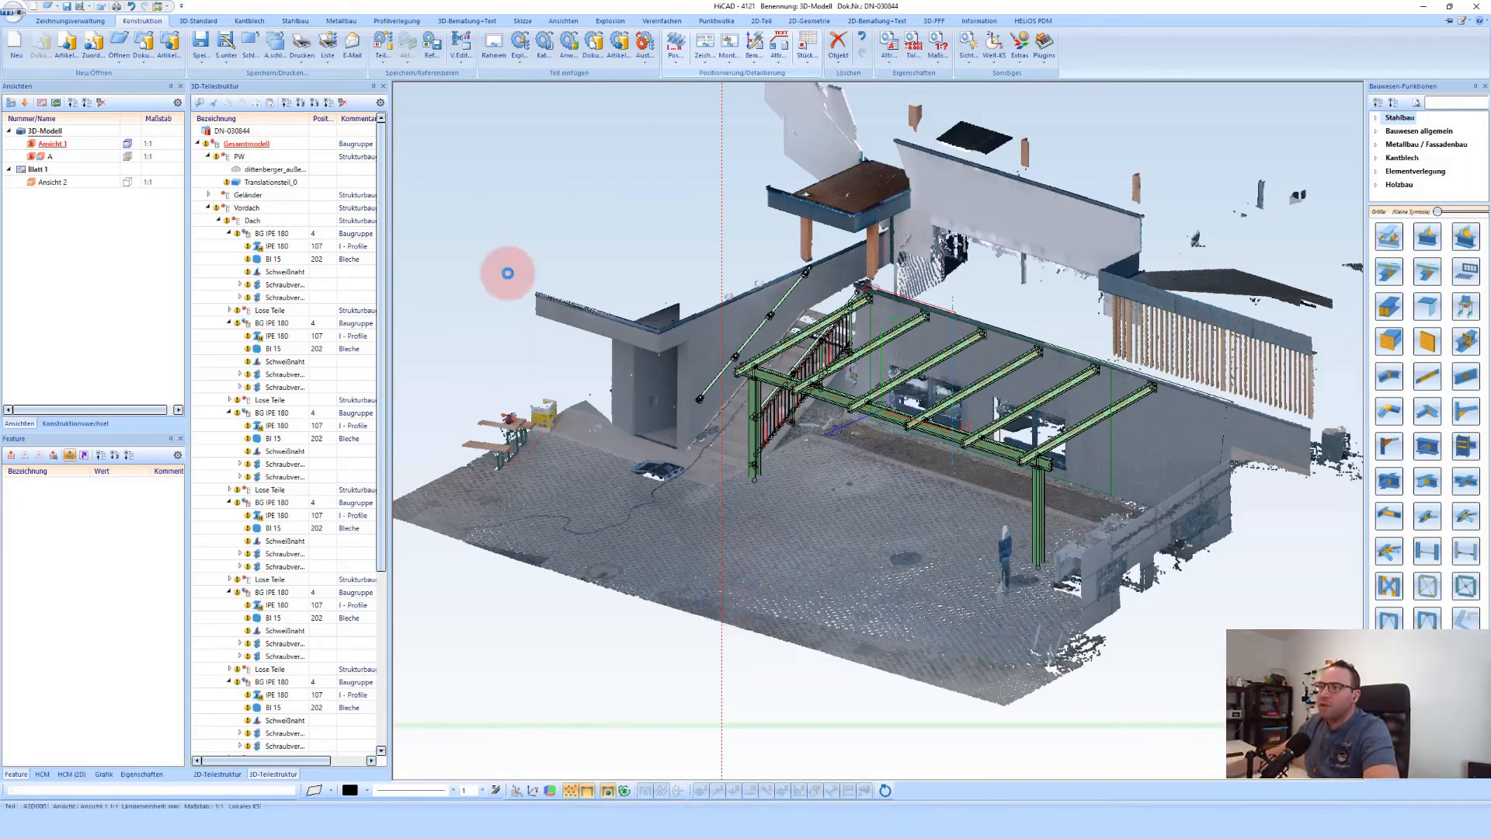
Export the bill of materials to Excel as a quantity list, using HiCAD part attributes and the HiCAD_Stahlbau configuration
{"action": "left_click", "coordinate": [808, 55]}
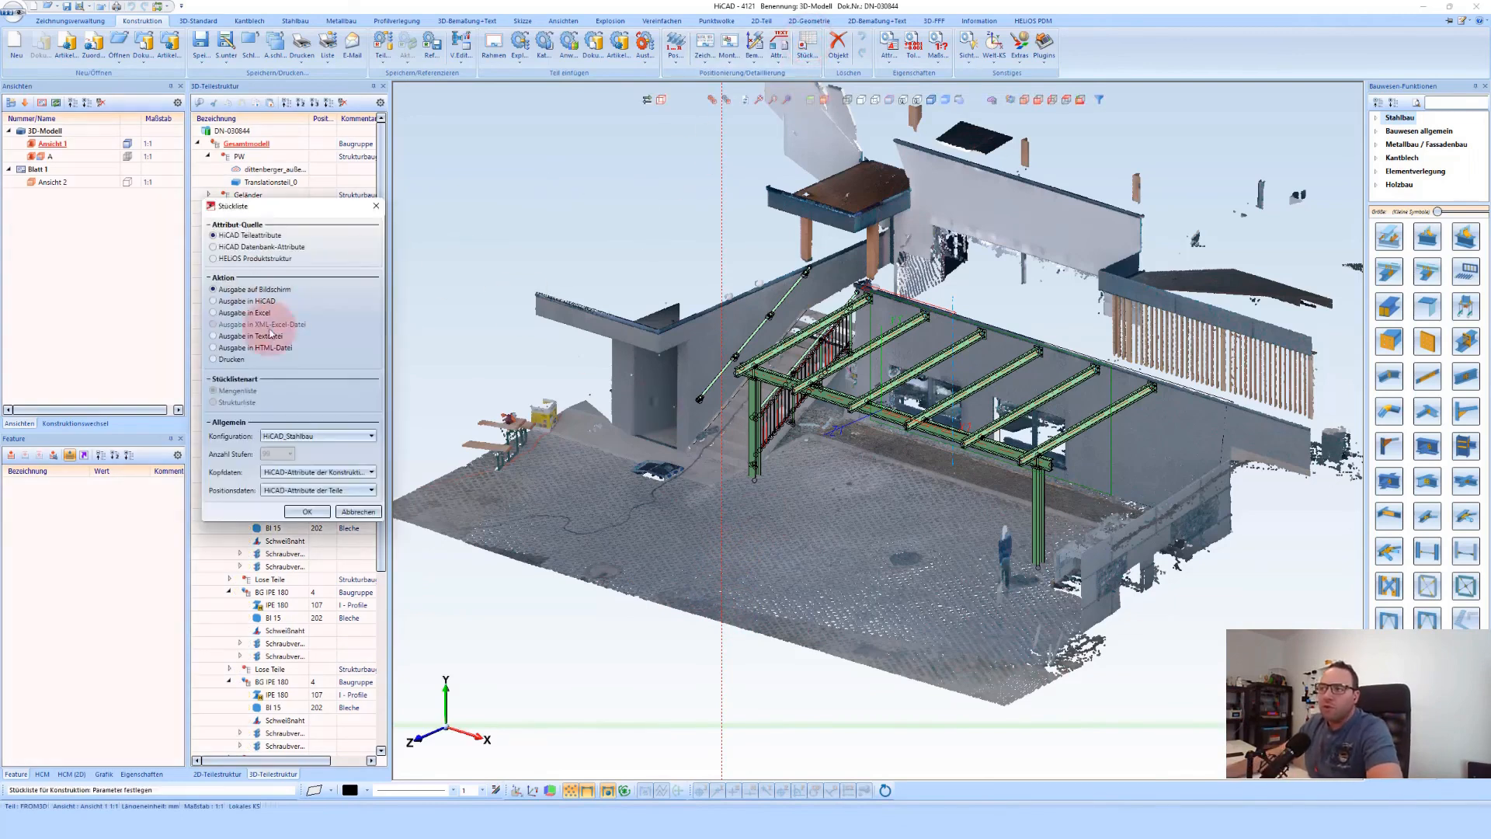
{"action": "left_click", "coordinate": [332, 490]}
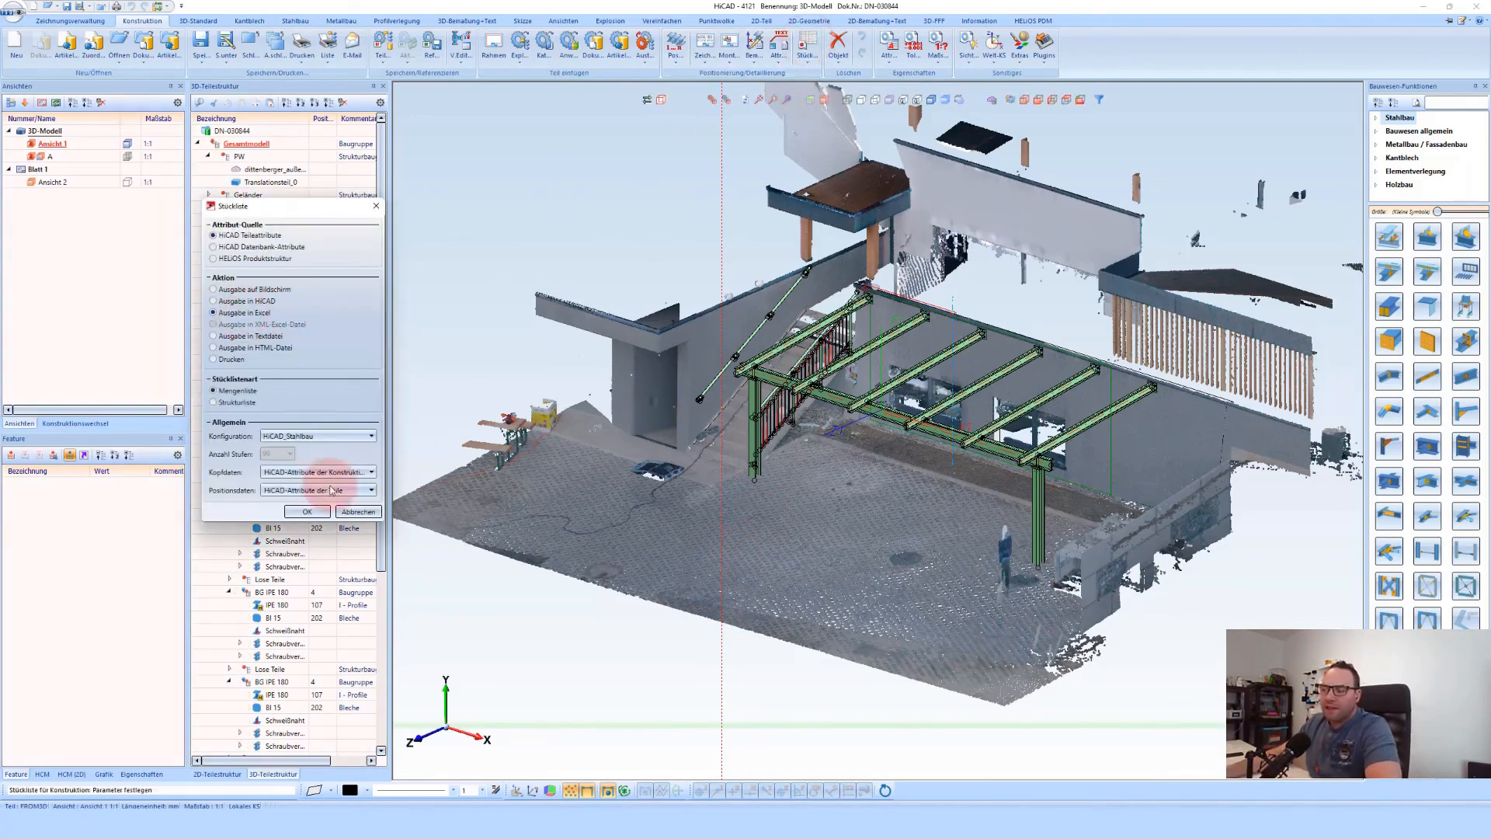
{"action": "left_click", "coordinate": [306, 512]}
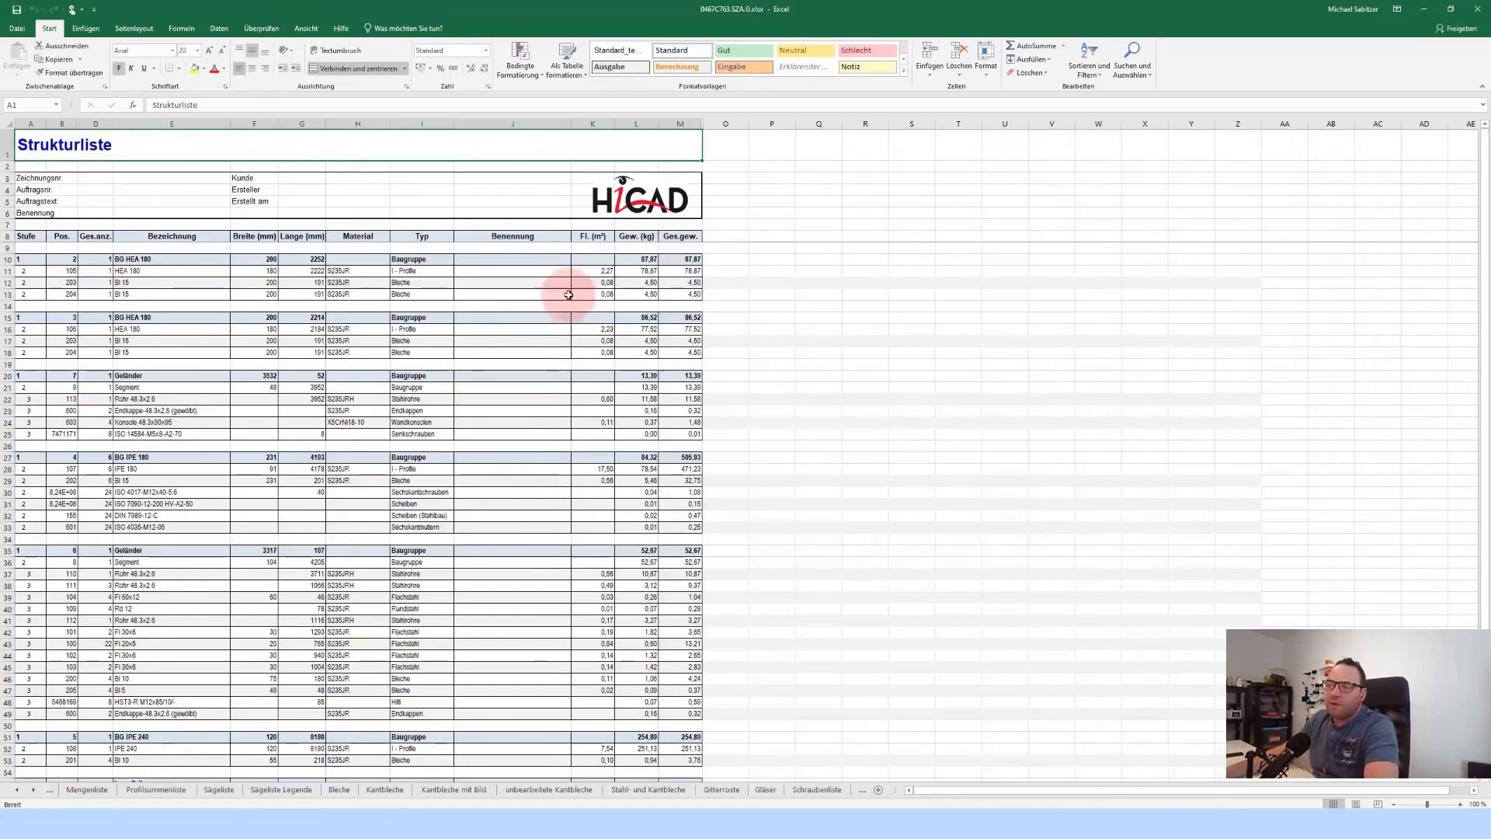
Review the Strukturliste, Mengenliste and Profilsummenliste sheets of the exported parts list in Excel
{"action": "scroll", "coordinate": [183, 294], "scroll_direction": "down", "scroll_amount": 2}
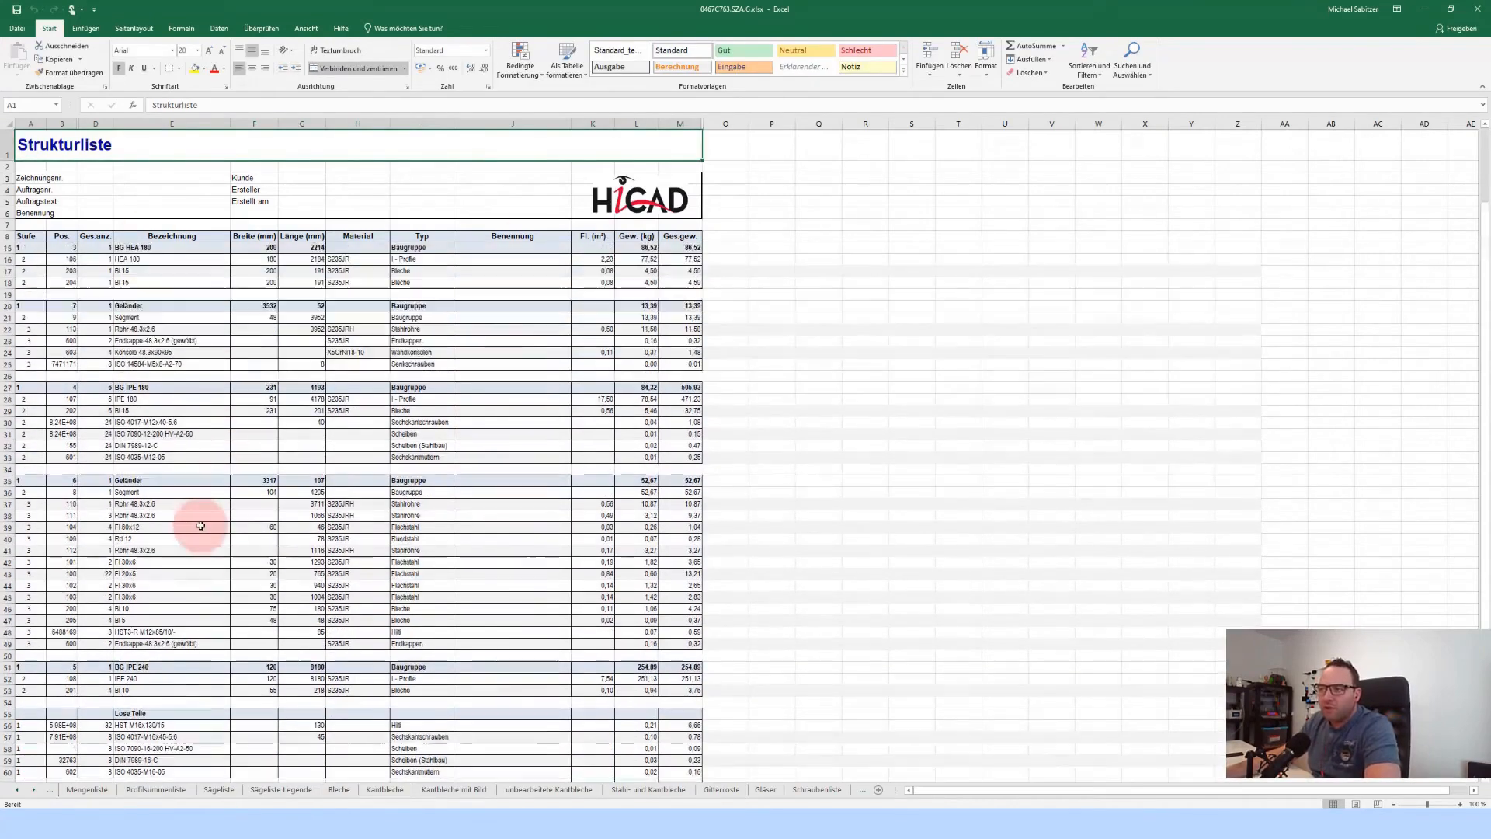
{"action": "scroll", "coordinate": [200, 526], "scroll_direction": "up", "scroll_amount": 2}
{"action": "left_click", "coordinate": [86, 790]}
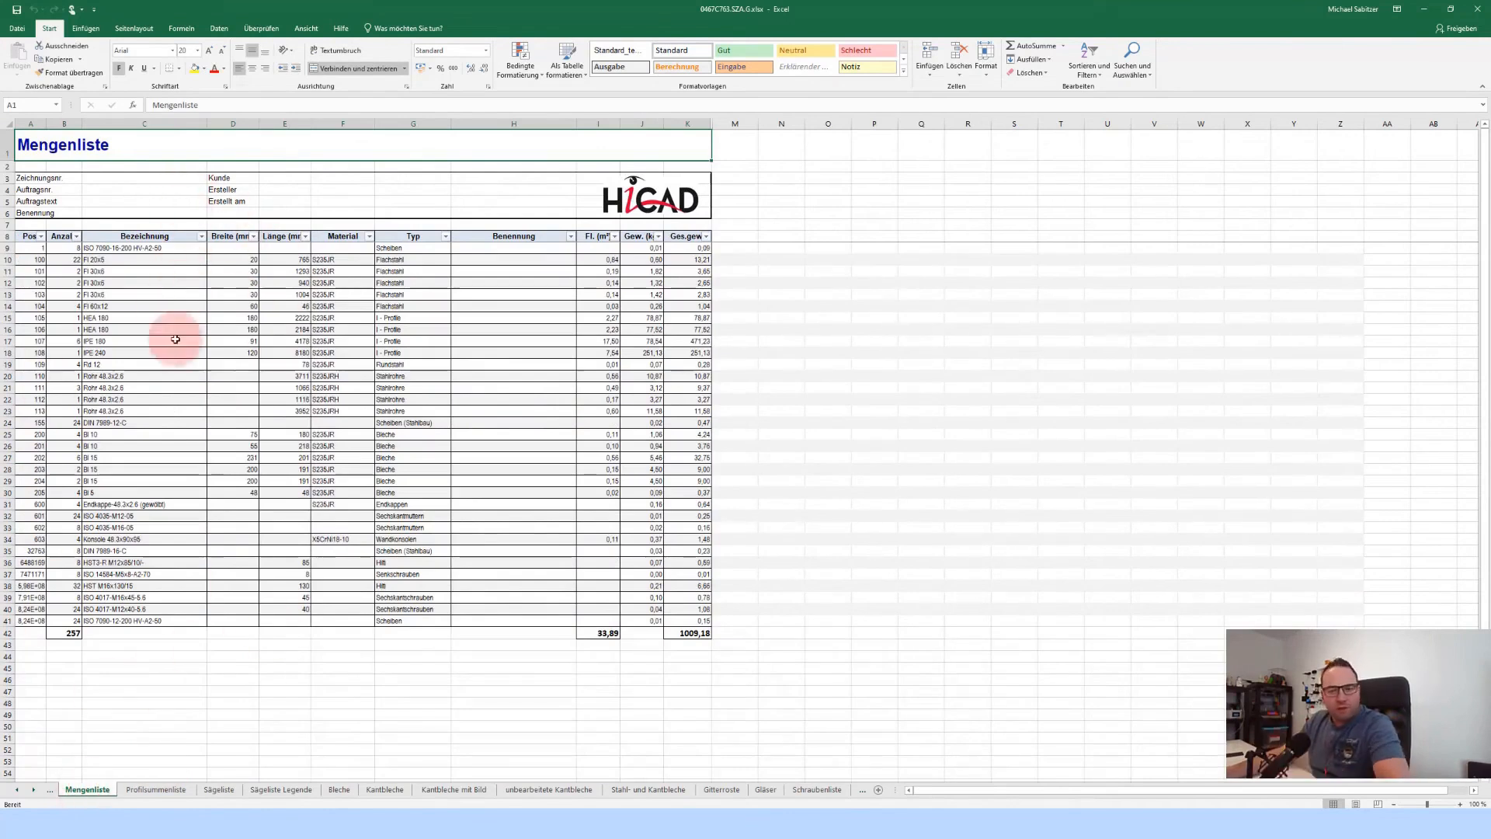
{"action": "left_click", "coordinate": [159, 790]}
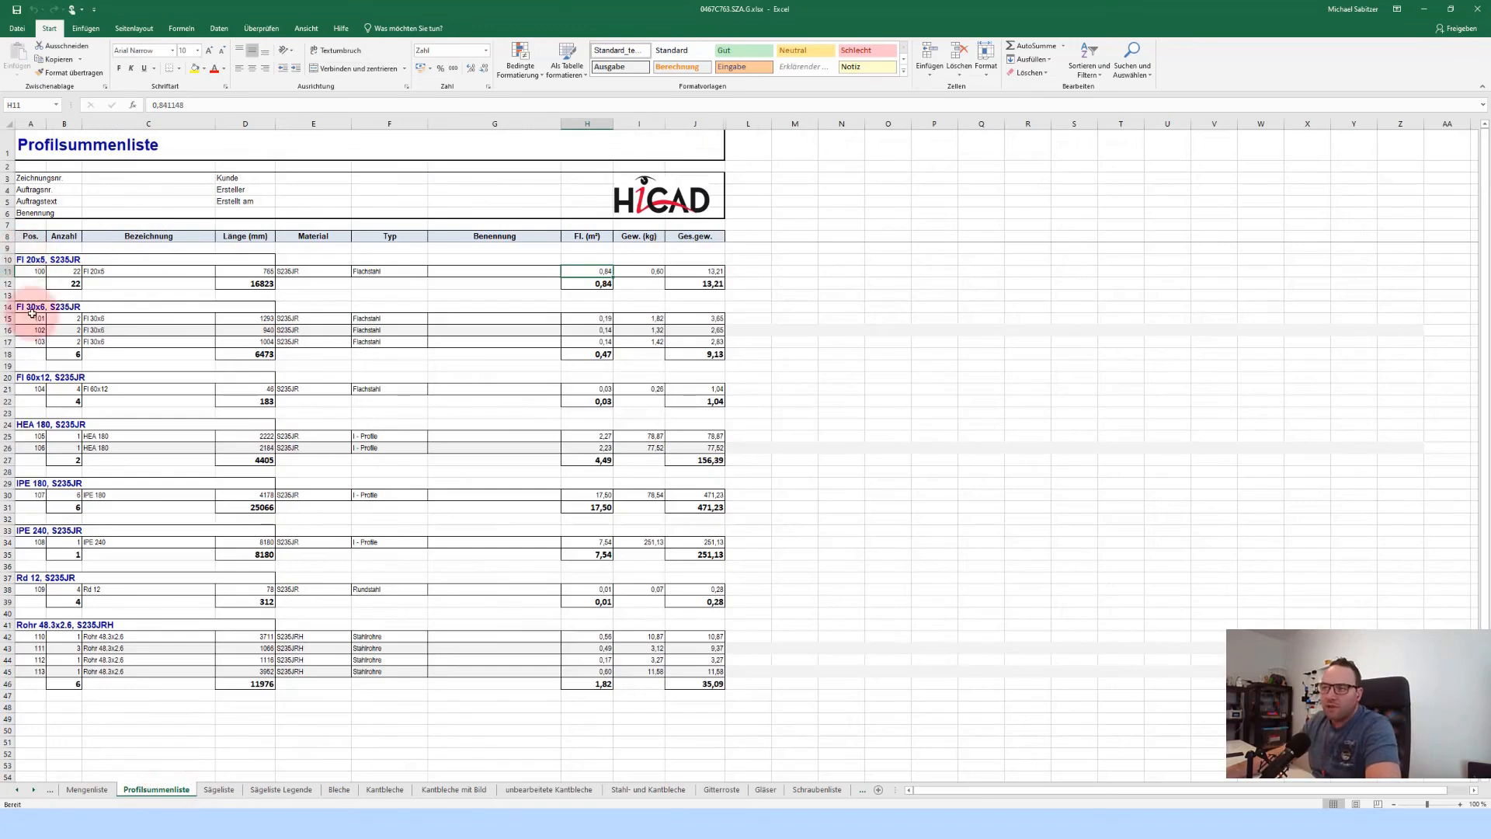
Review the Sägeliste and Schraubenliste sheets, and widen the Schraubenliste's Pos. column so the long position numbers are readable
{"action": "left_click", "coordinate": [220, 793]}
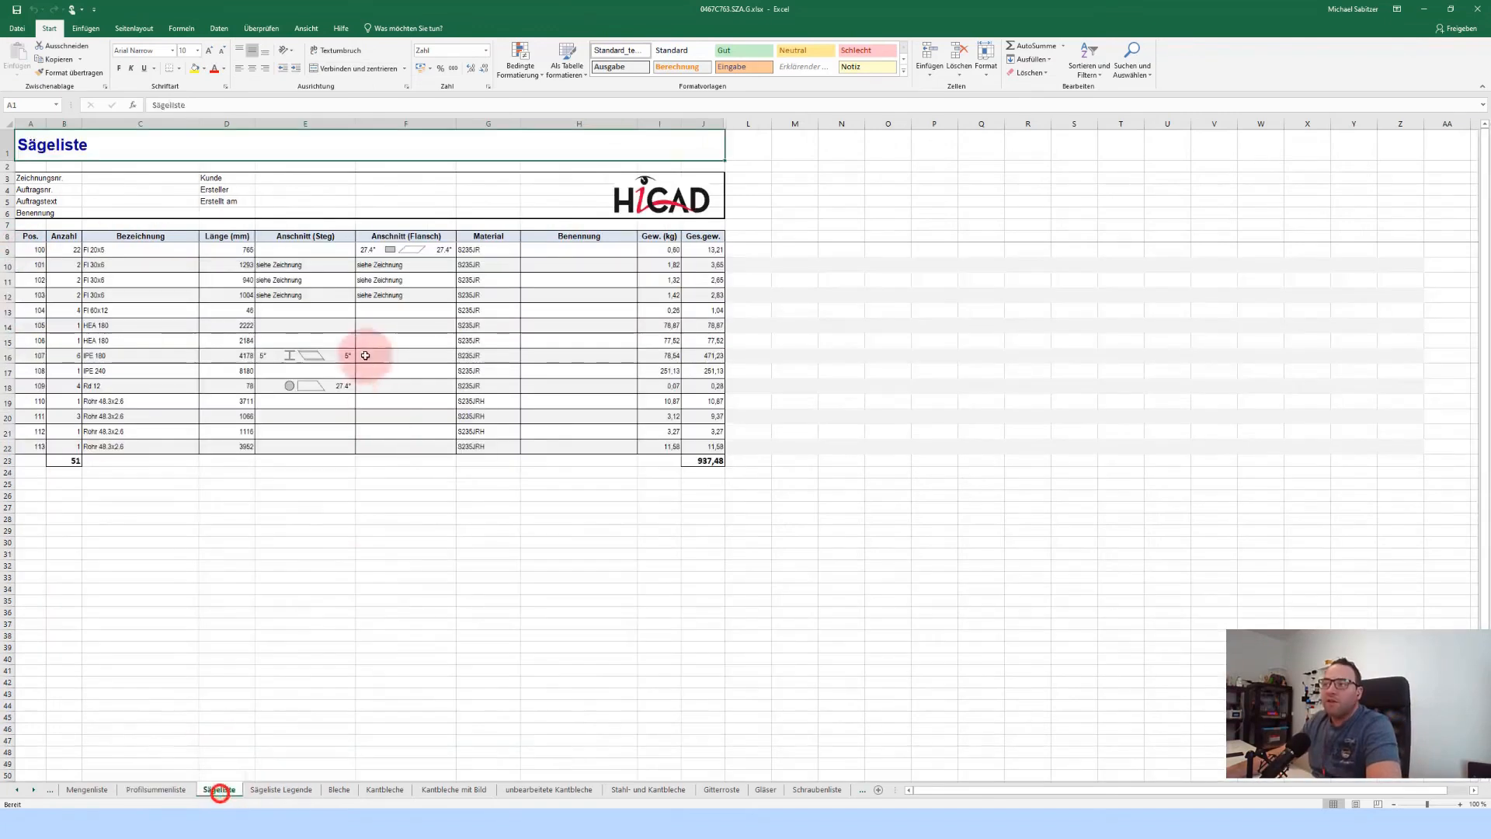
{"action": "left_click", "coordinate": [317, 359]}
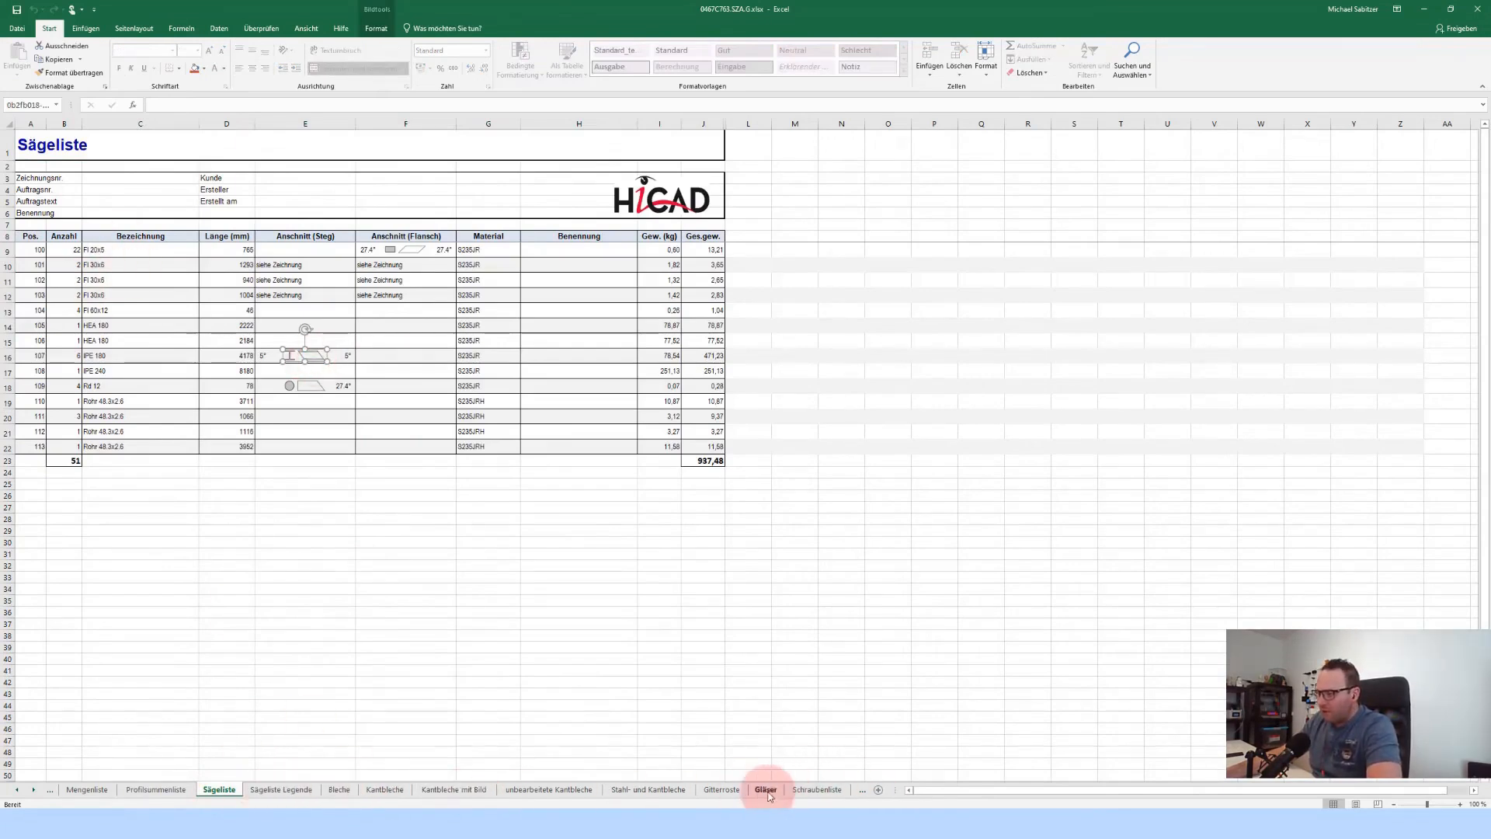
{"action": "left_click", "coordinate": [817, 789]}
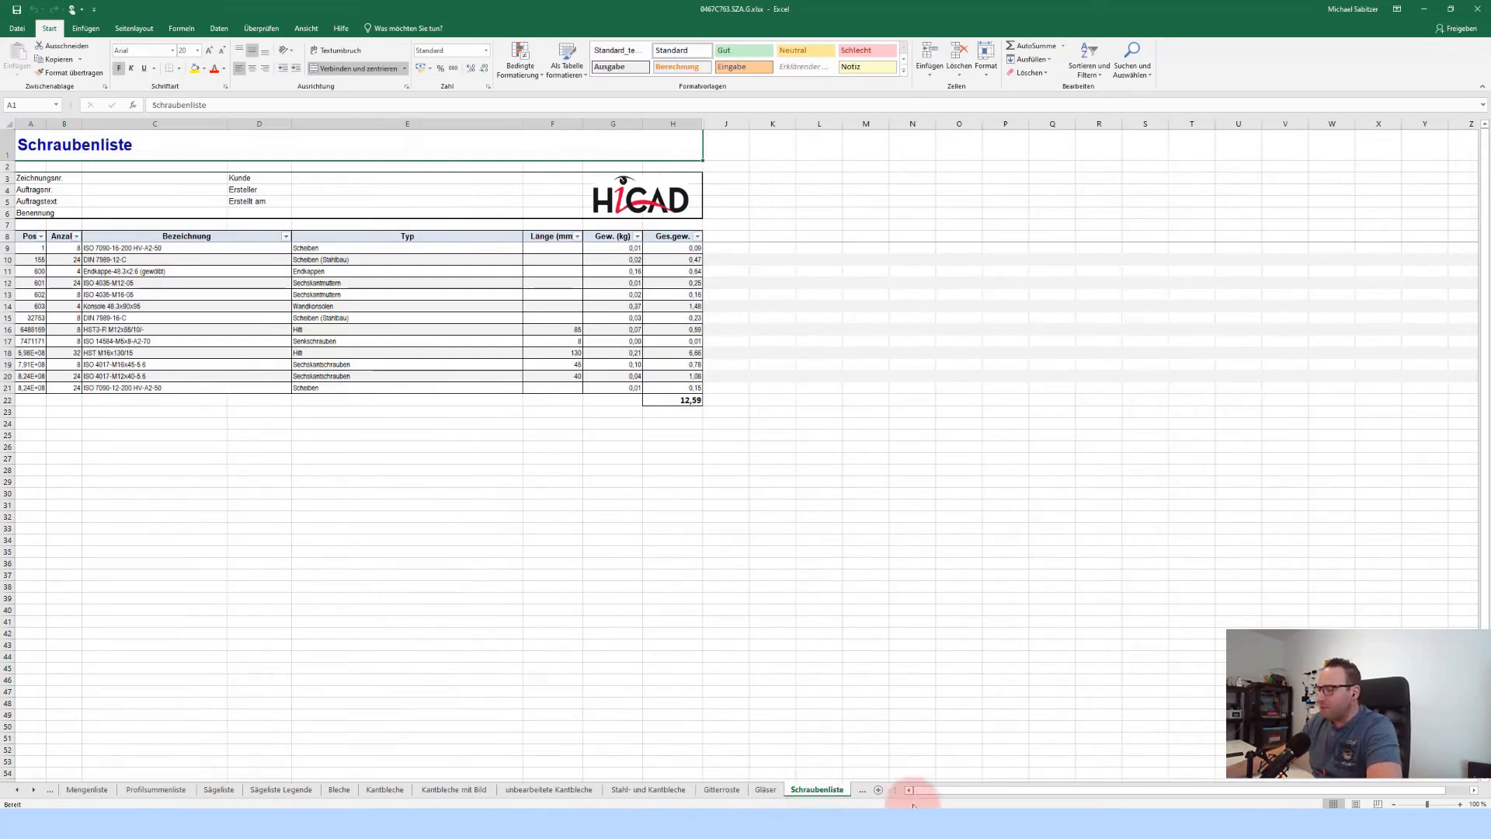
{"action": "left_click_drag", "start_coordinate": [895, 790], "coordinate": [1104, 789]}
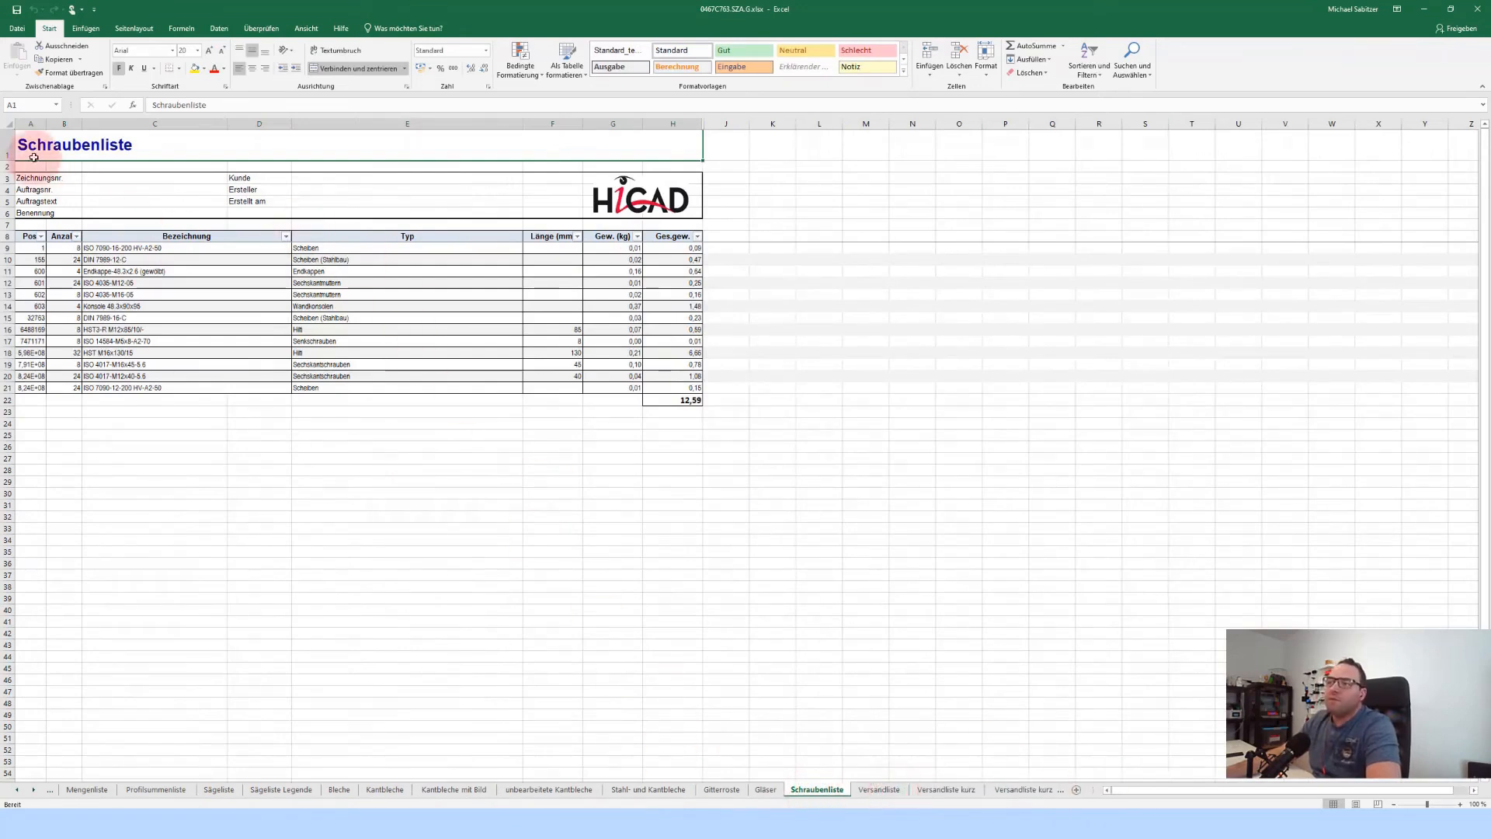
{"action": "left_click_drag", "start_coordinate": [43, 123], "coordinate": [74, 123]}
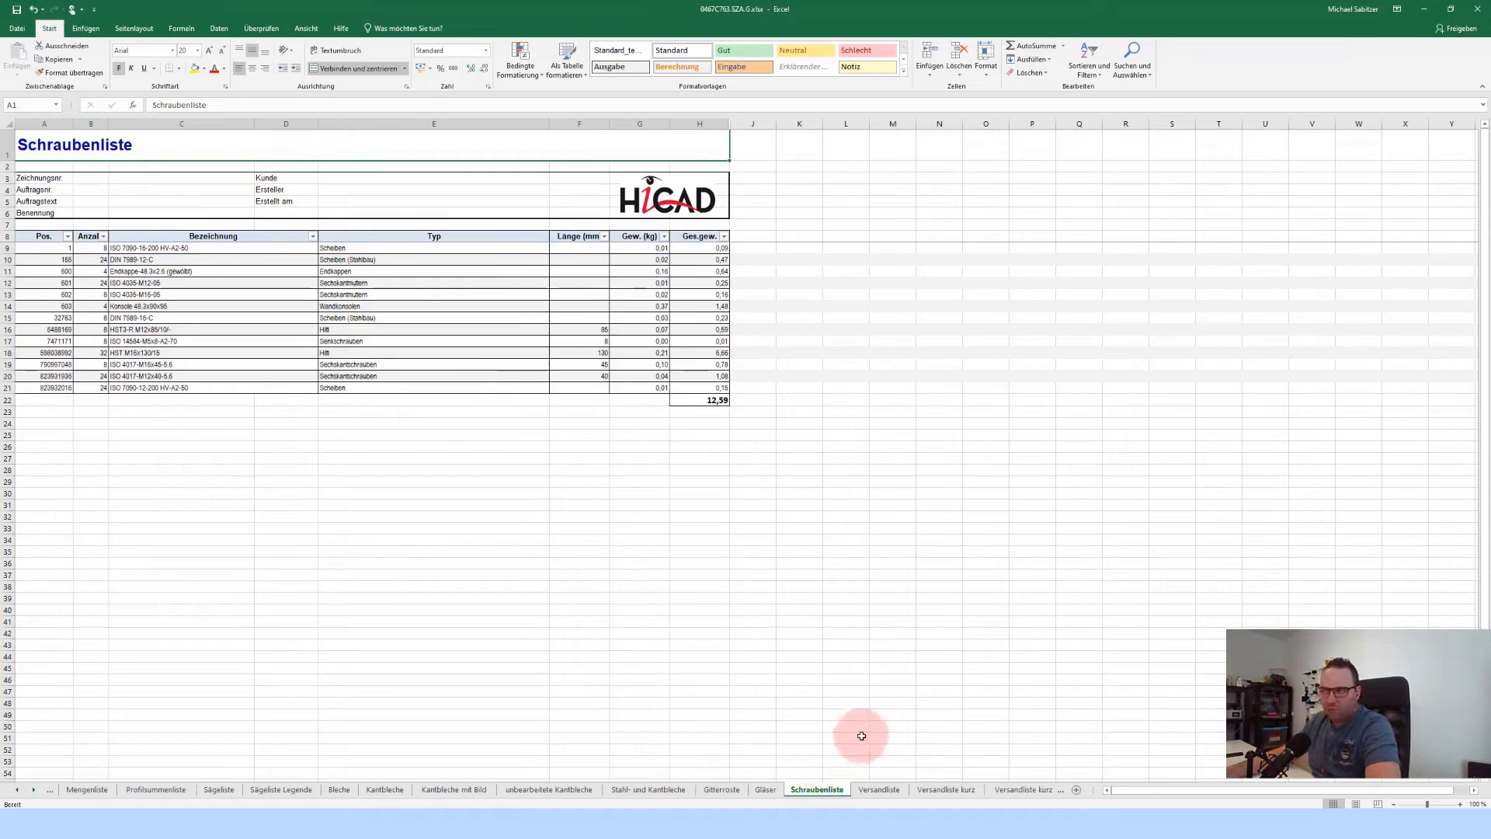
Examine the Versandliste, Versandliste kurz and Versandliste kurz mit Bild sheets down to their loose parts
{"action": "left_click", "coordinate": [879, 790]}
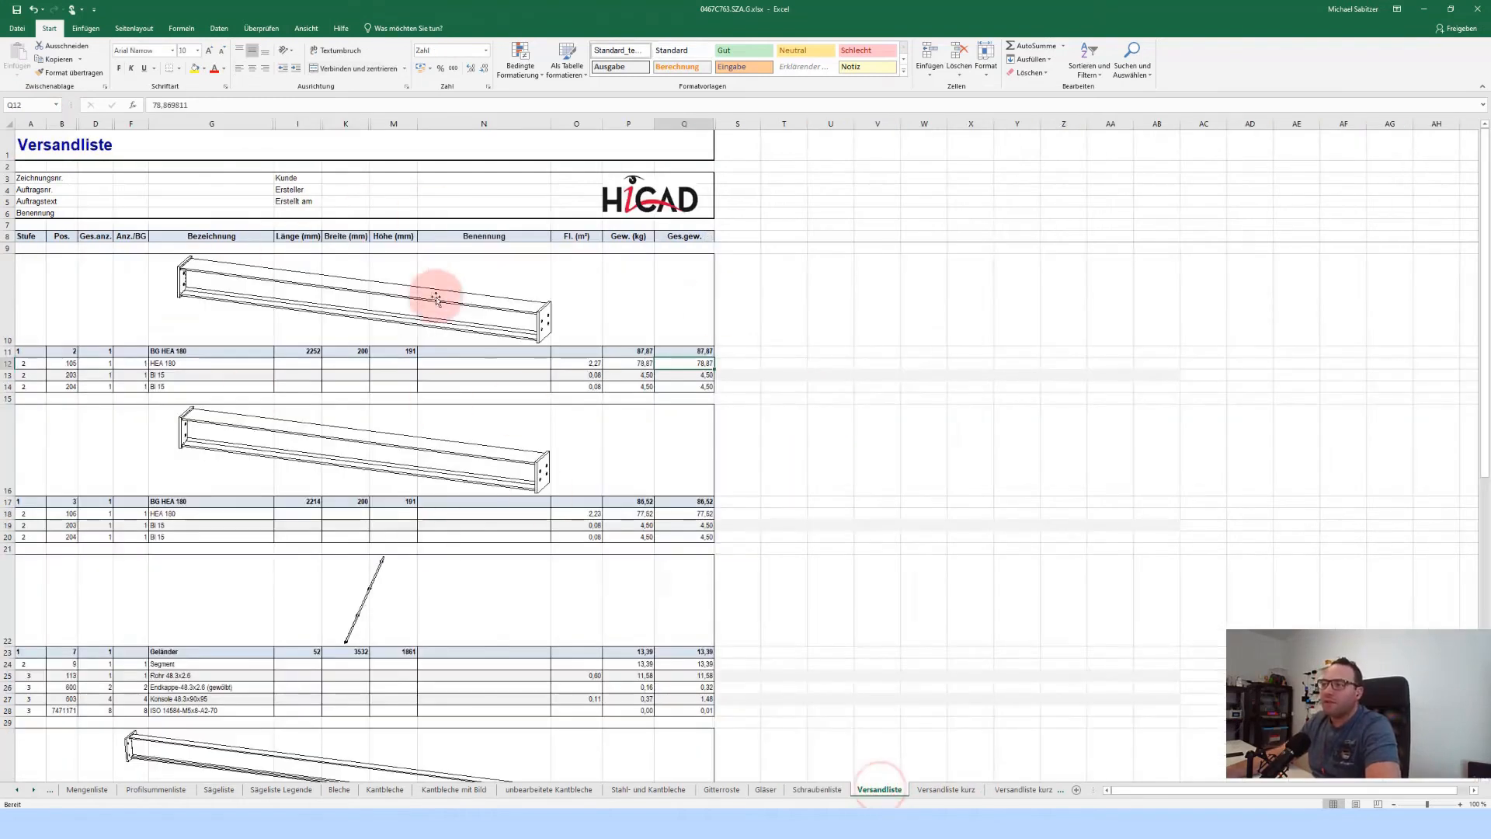
{"action": "scroll", "coordinate": [365, 333], "scroll_direction": "down", "scroll_amount": 2}
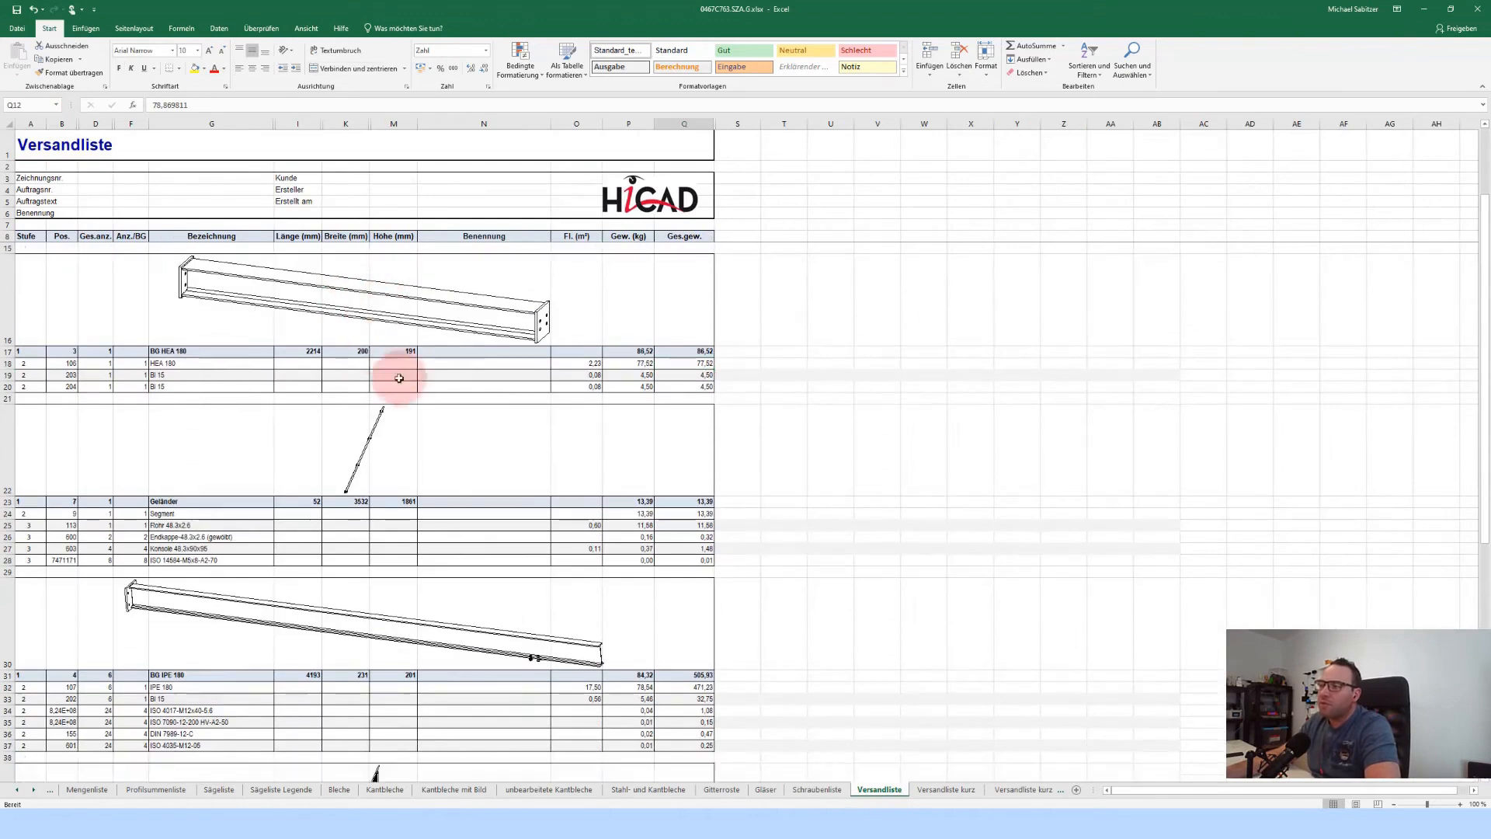
{"action": "scroll", "coordinate": [400, 378], "scroll_direction": "down", "scroll_amount": 8}
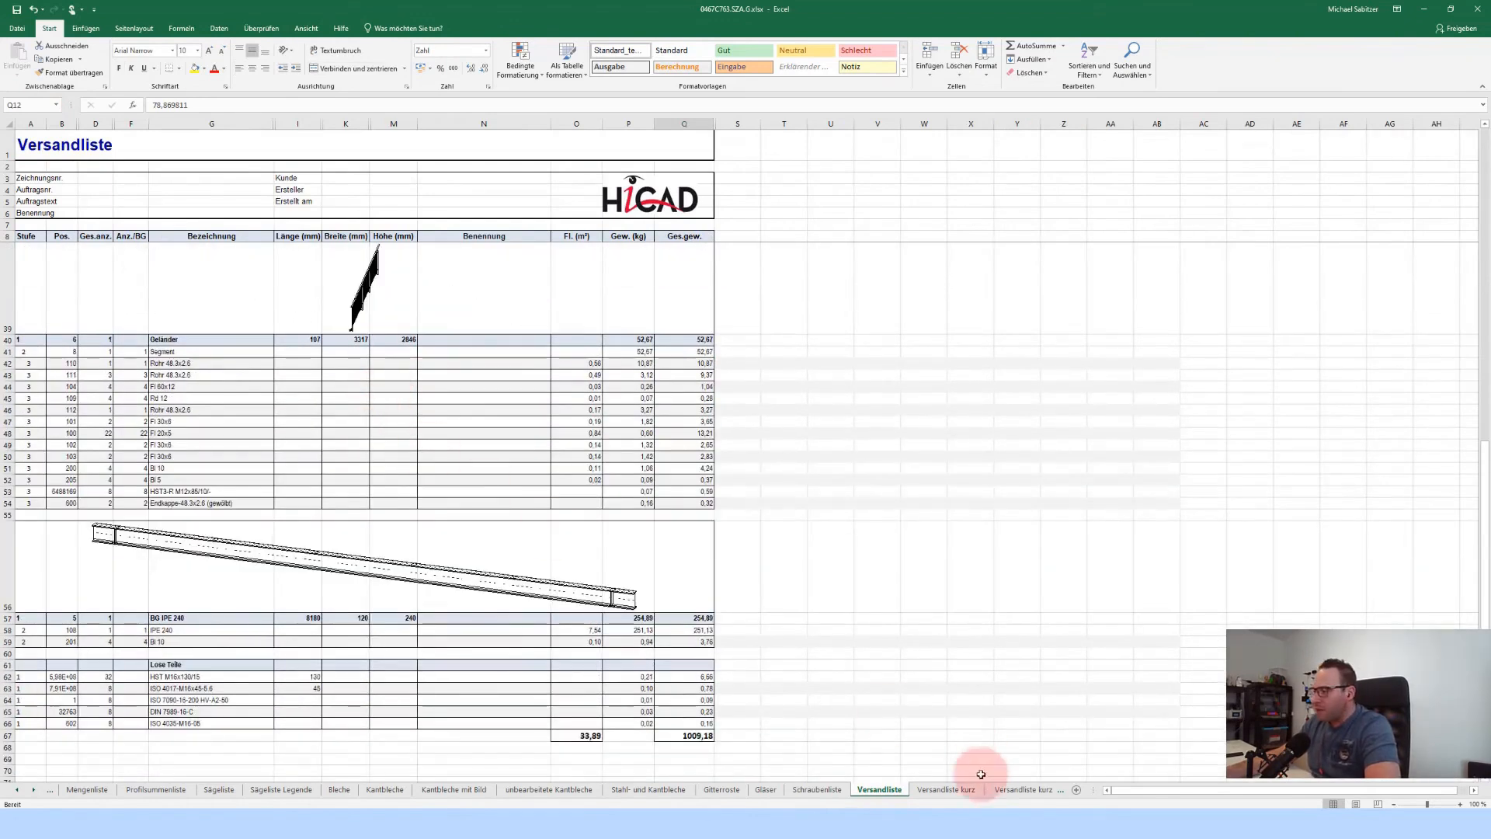
{"action": "left_click", "coordinate": [948, 790]}
{"action": "left_click", "coordinate": [1017, 790]}
{"action": "scroll", "coordinate": [499, 326], "scroll_direction": "down", "scroll_amount": 5}
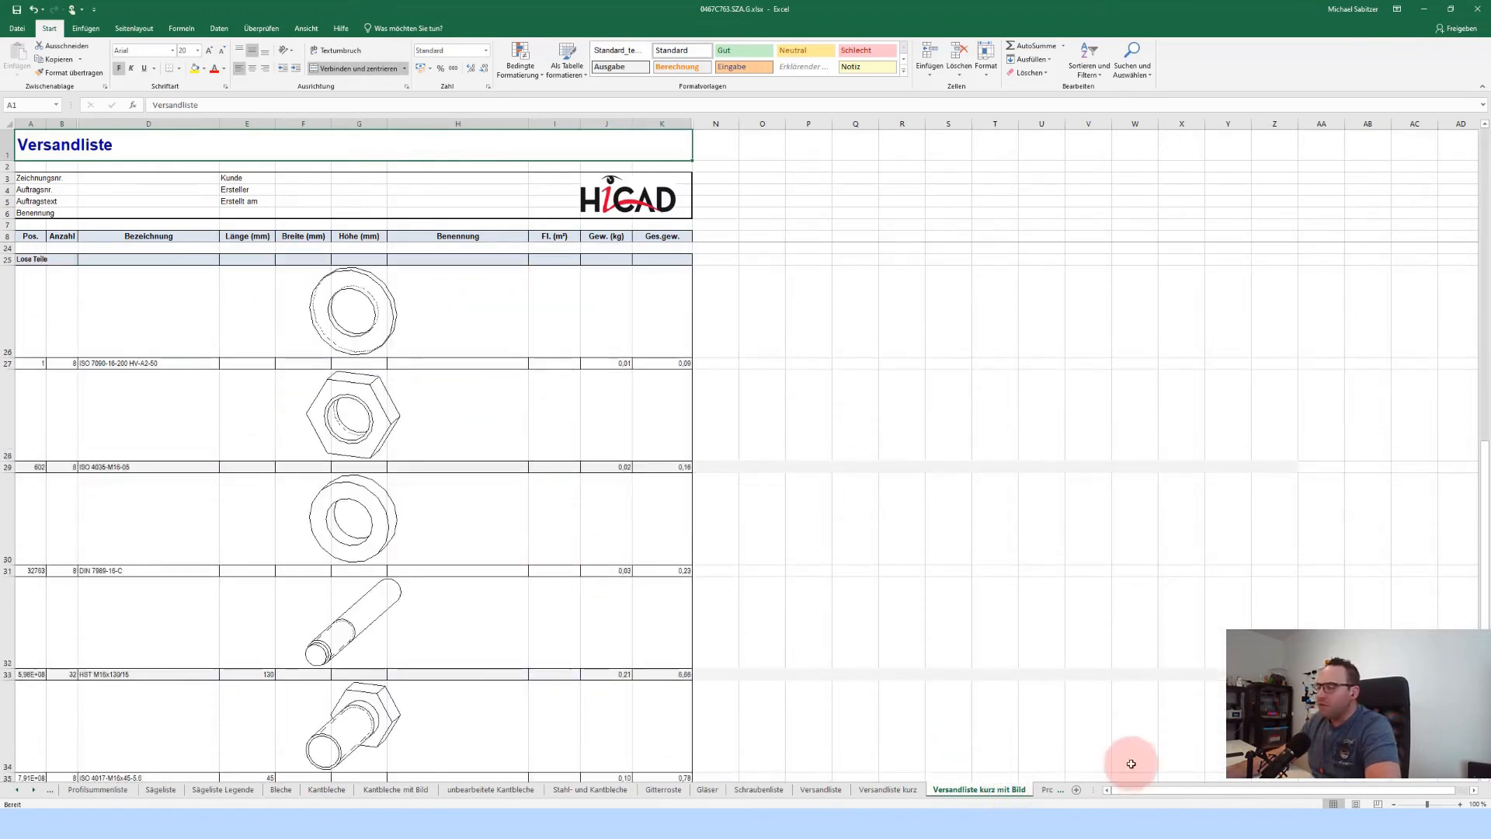
Examine the bar cutting plans in the Profilstabliste sheet and the Profilstab - Zusammenfassung sheet
{"action": "double_click", "coordinate": [1102, 789]}
{"action": "left_click", "coordinate": [1065, 790]}
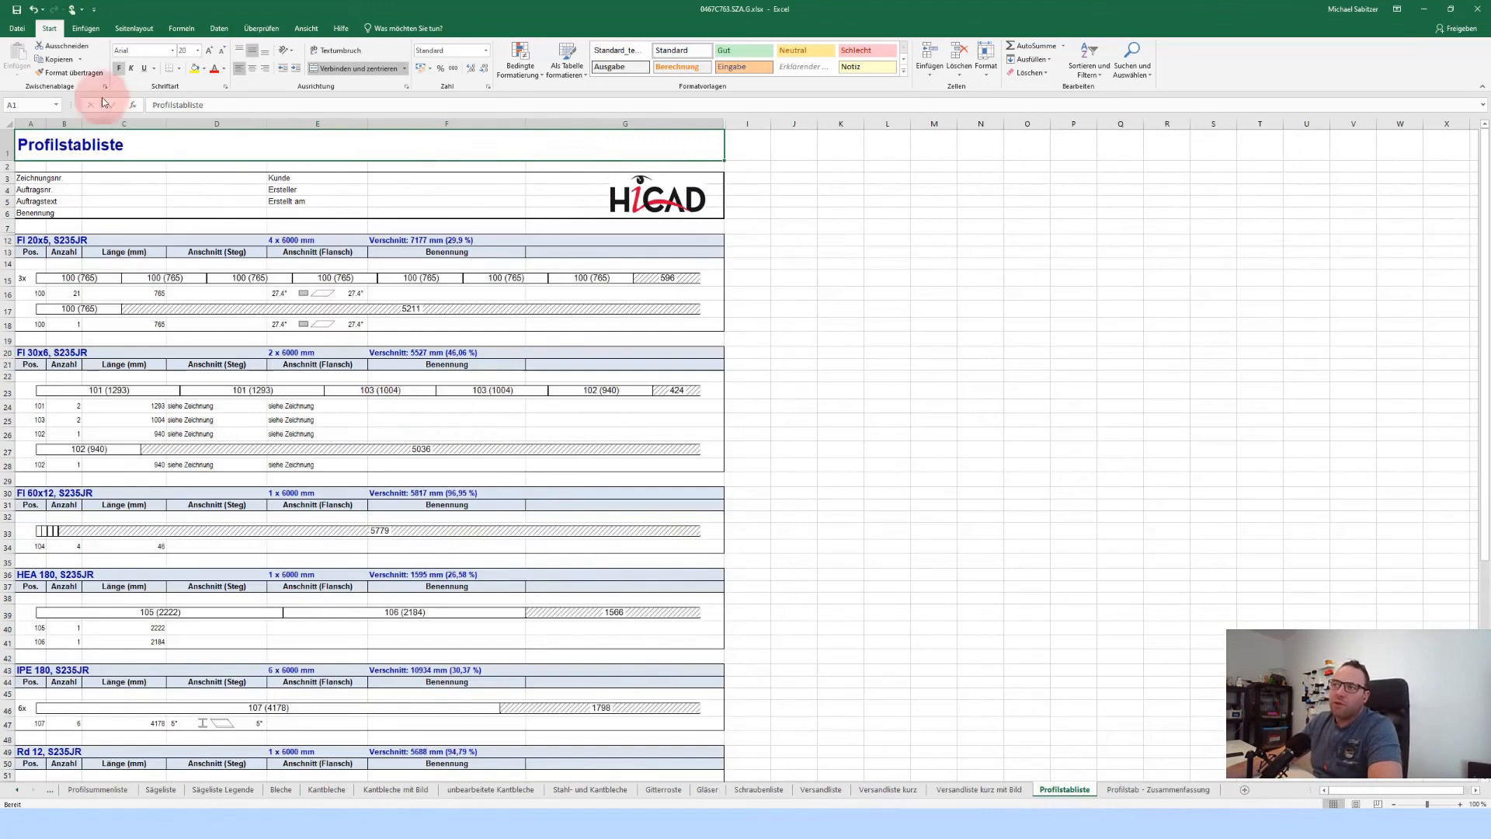
{"action": "scroll", "coordinate": [200, 442], "scroll_direction": "down", "scroll_amount": 1}
{"action": "scroll", "coordinate": [199, 442], "scroll_direction": "down", "scroll_amount": 8}
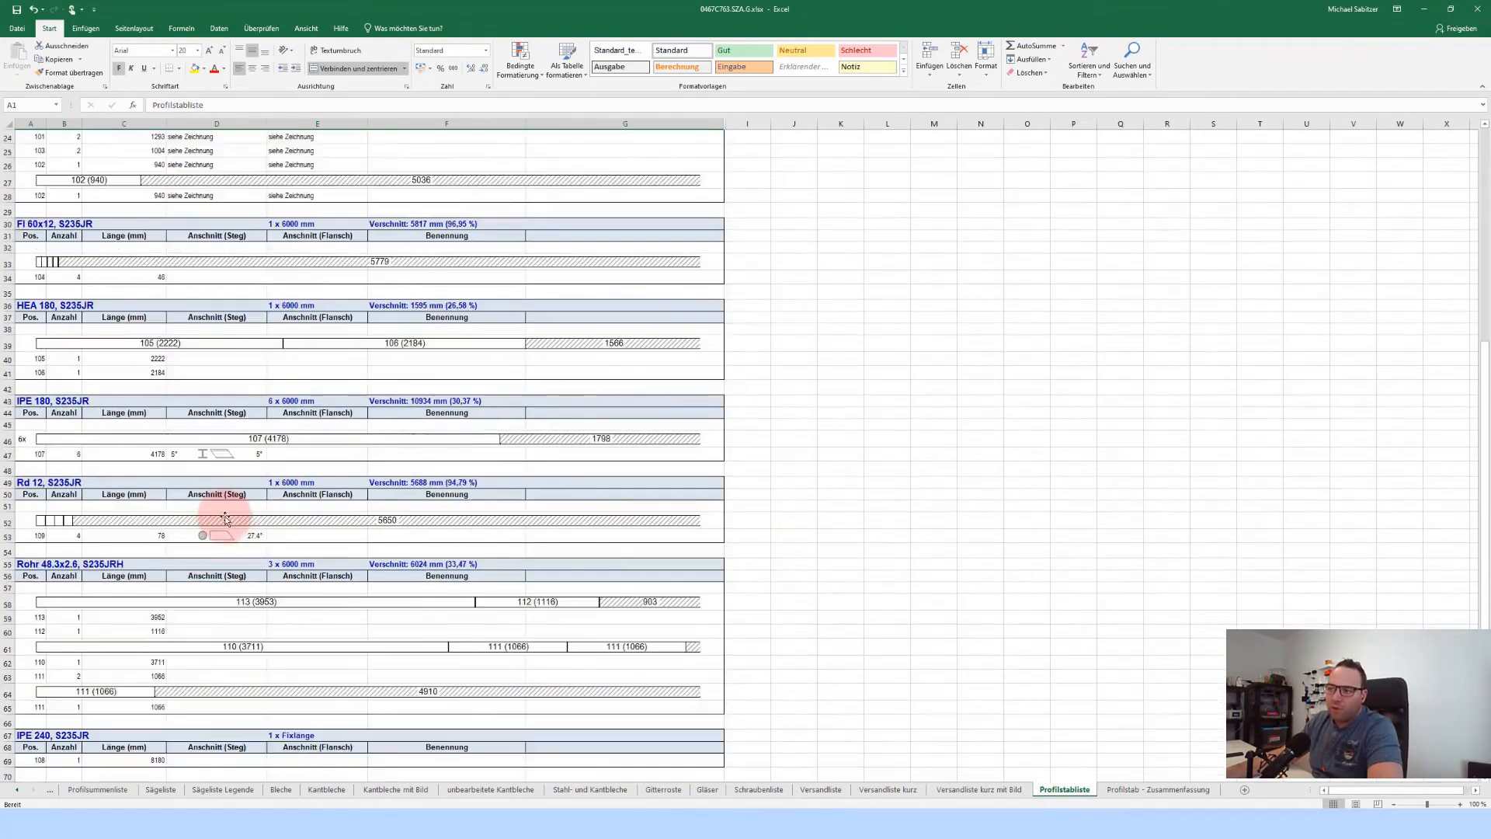
{"action": "left_click", "coordinate": [1139, 790]}
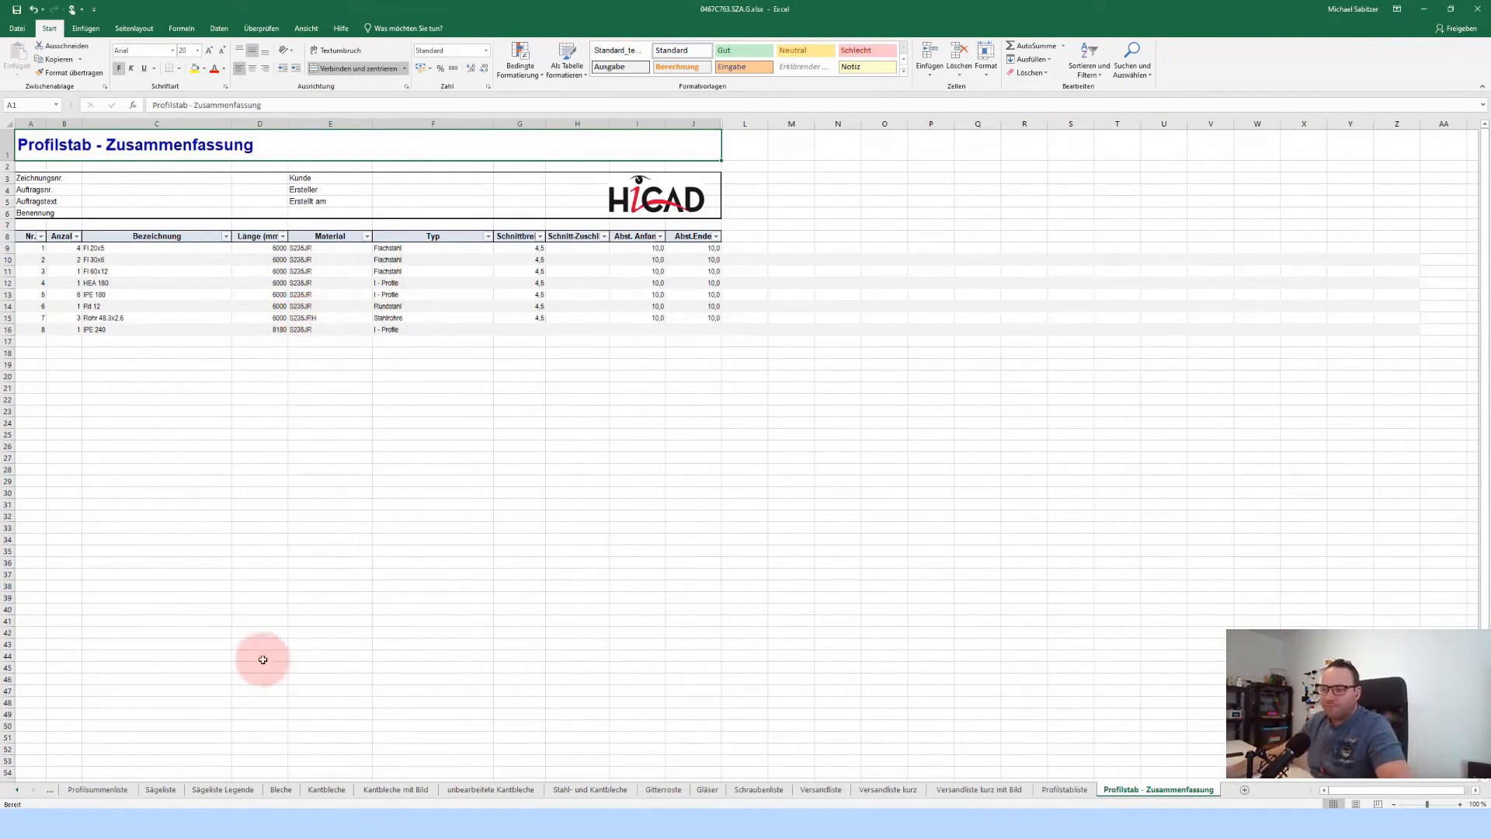
Return to the Mengenliste sheet and close the workbook without saving the changes
{"action": "left_click", "coordinate": [16, 789]}
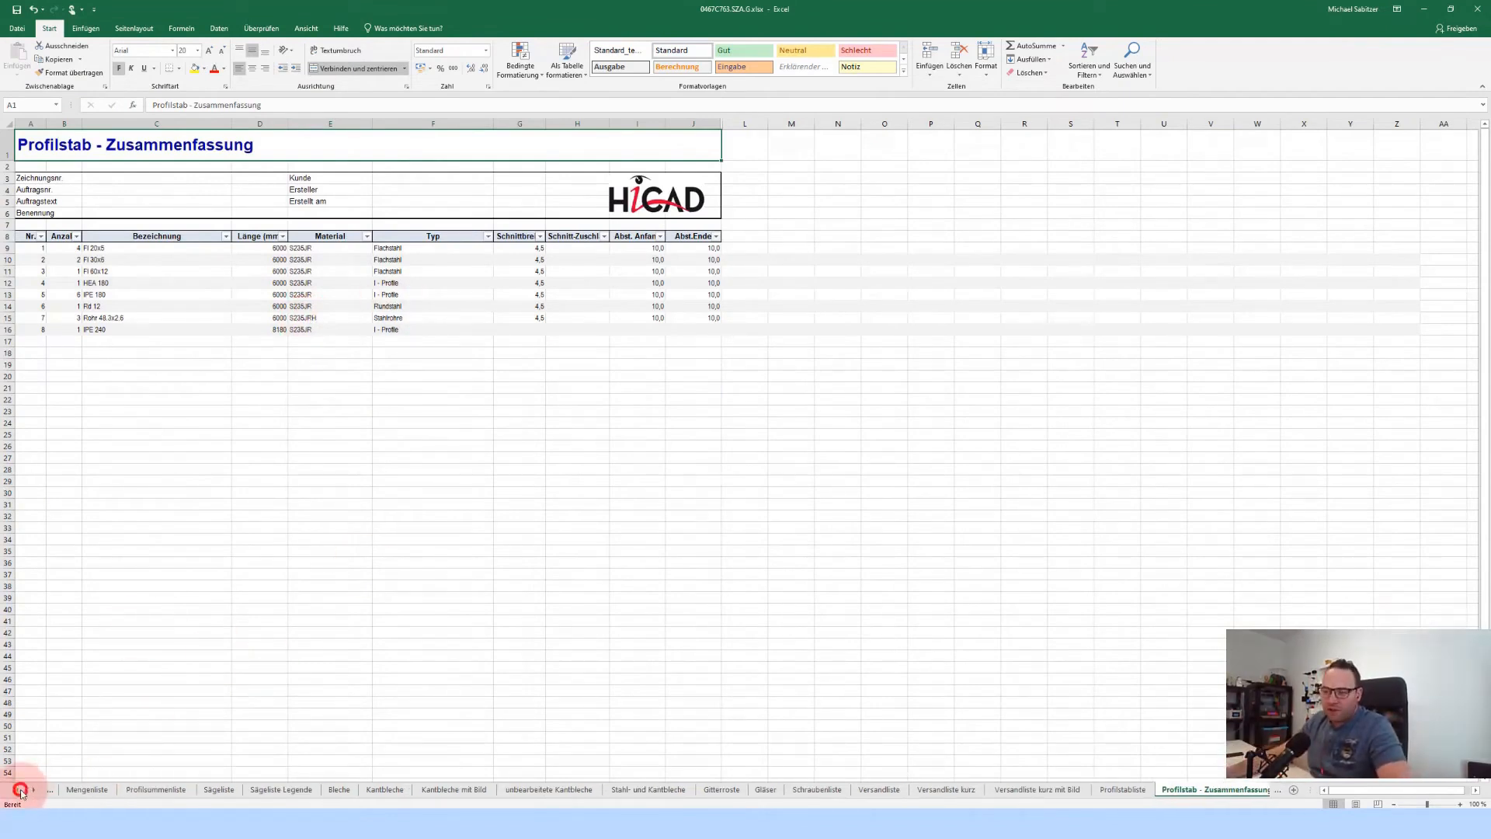
{"action": "left_click", "coordinate": [90, 790]}
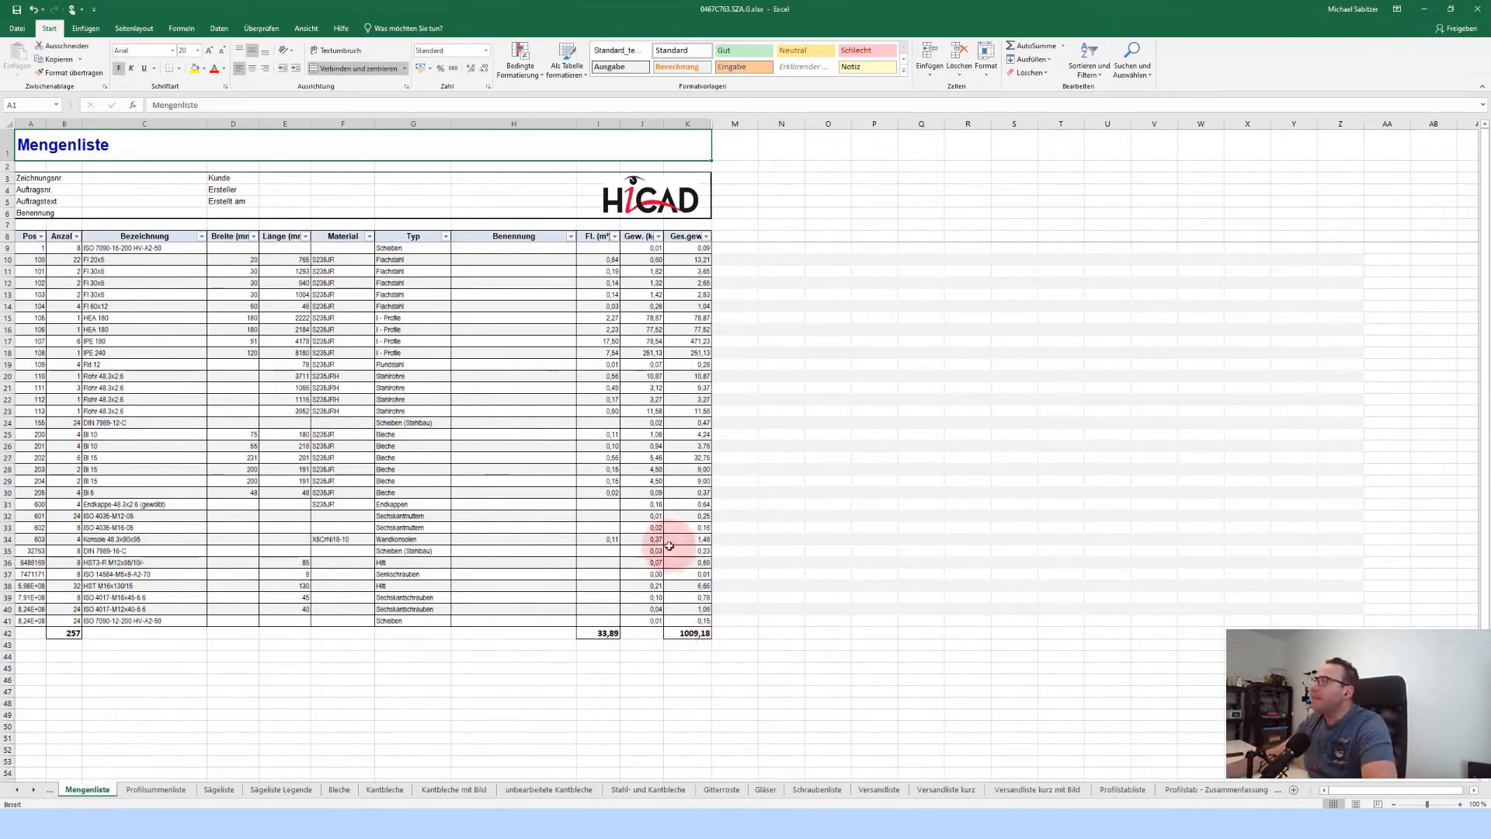
{"action": "left_click", "coordinate": [1476, 10]}
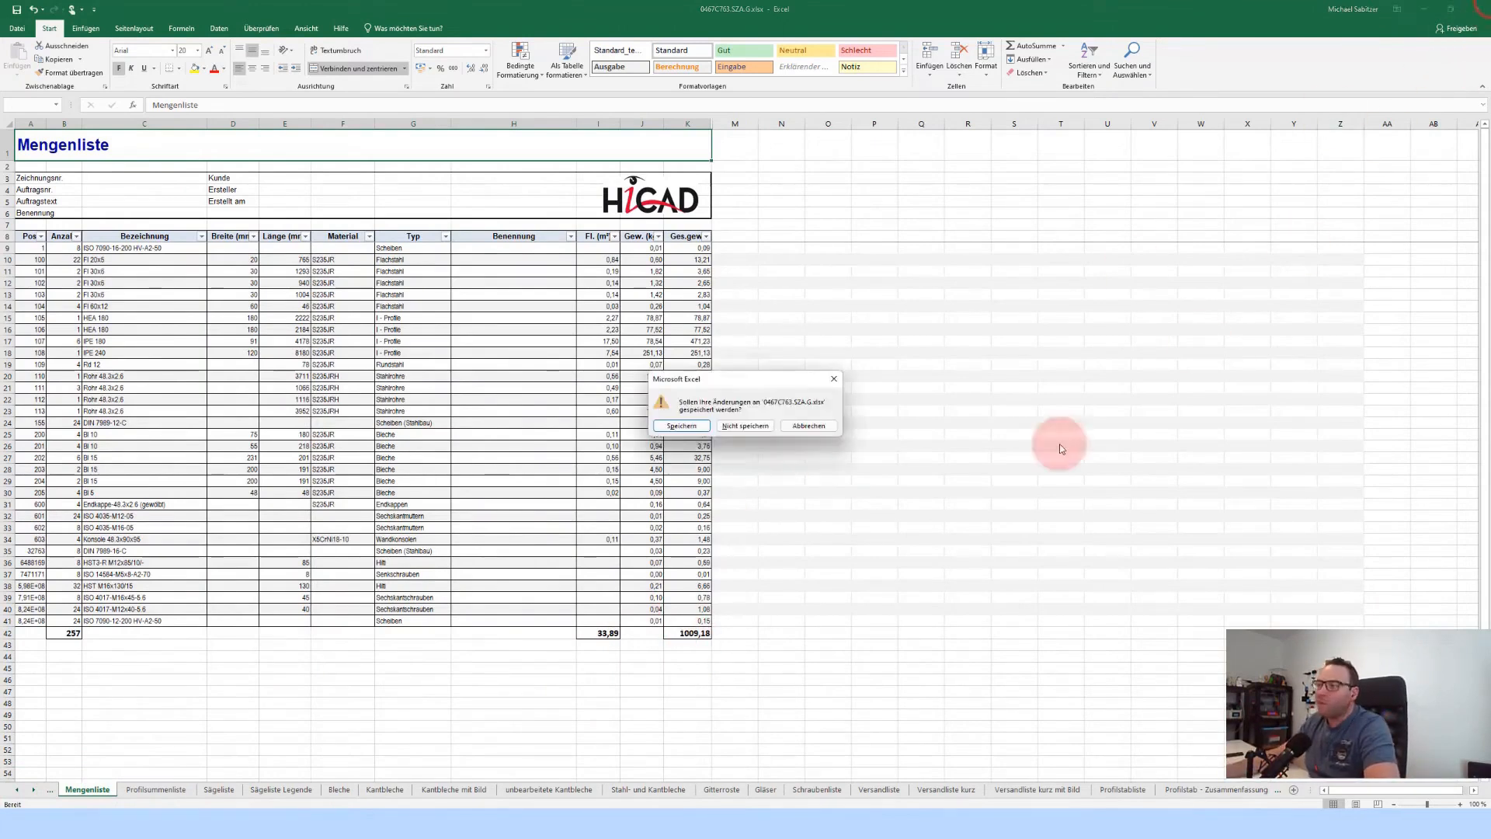
{"action": "left_click", "coordinate": [754, 426]}
{"action": "left_click", "coordinate": [777, 72]}
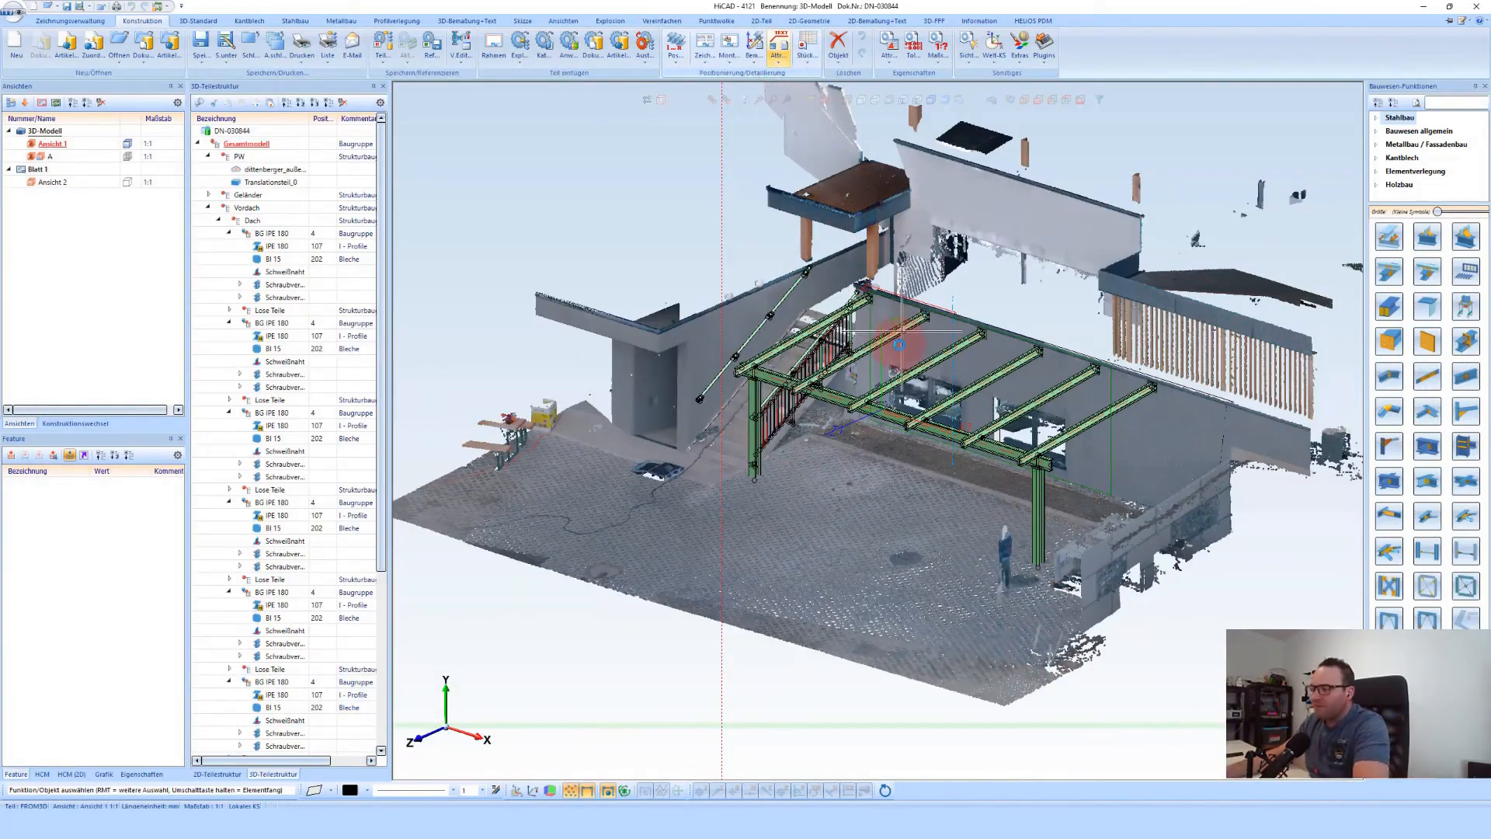
{"action": "right_click", "coordinate": [886, 560]}
{"action": "left_click", "coordinate": [944, 798]}
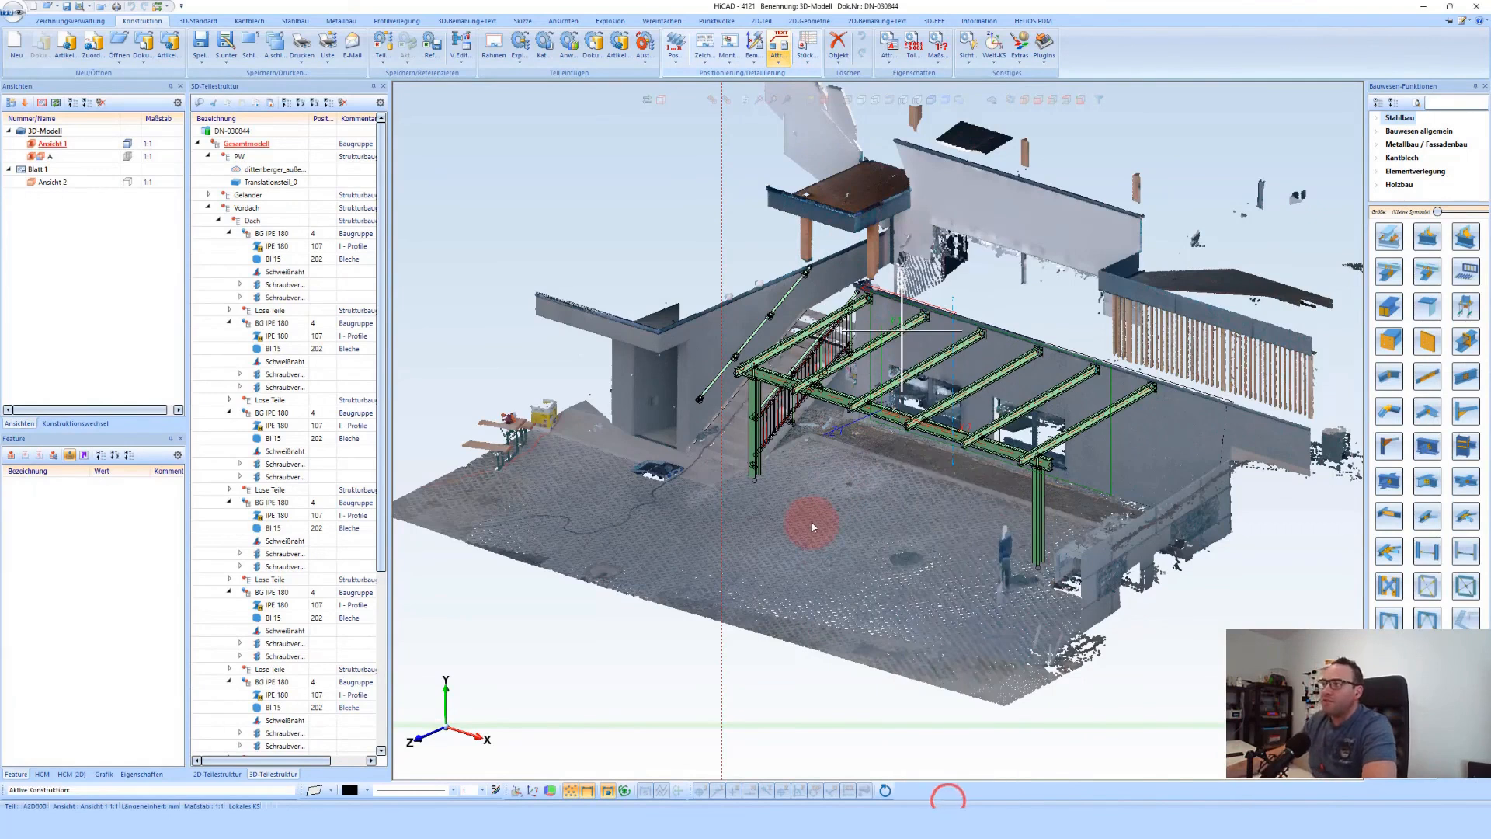
Create drawings through the drawing management for the profile positions PR-100 and PR-104 to PR-109
{"action": "left_click", "coordinate": [82, 21]}
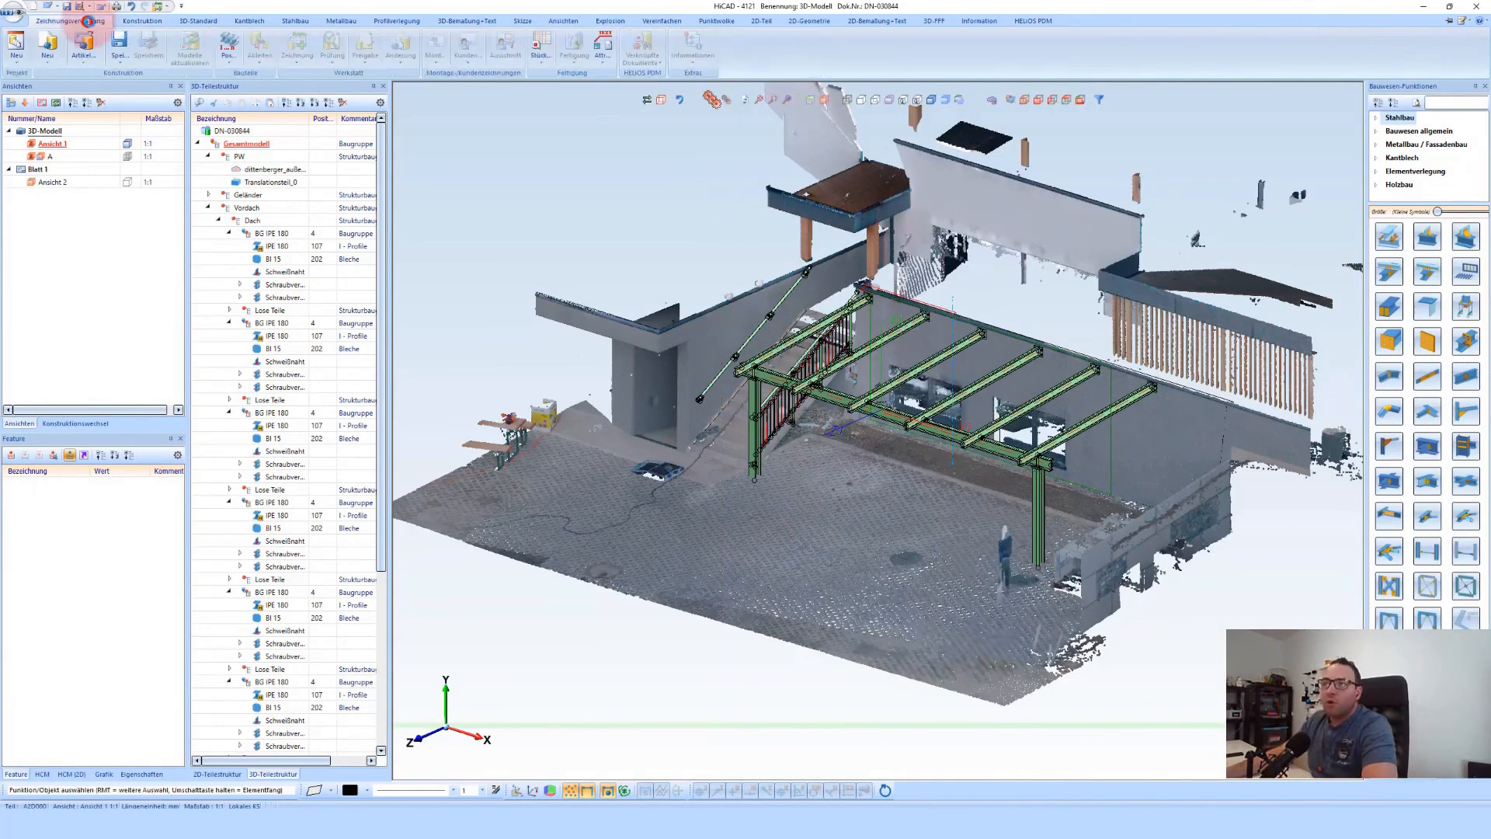
{"action": "left_click", "coordinate": [675, 296]}
{"action": "left_click", "coordinate": [299, 38]}
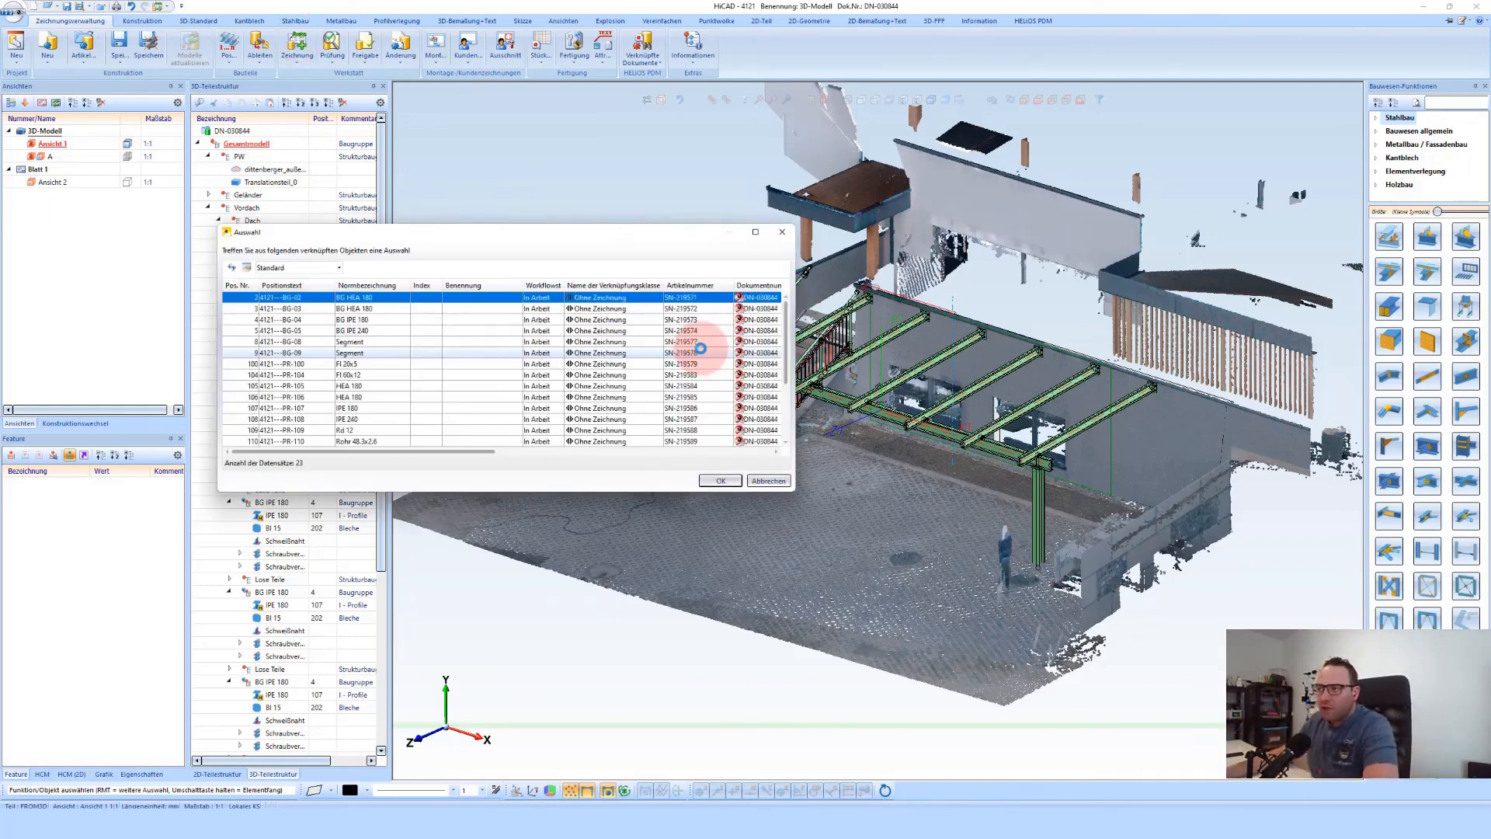
{"action": "left_click_drag", "start_coordinate": [348, 365], "coordinate": [354, 431]}
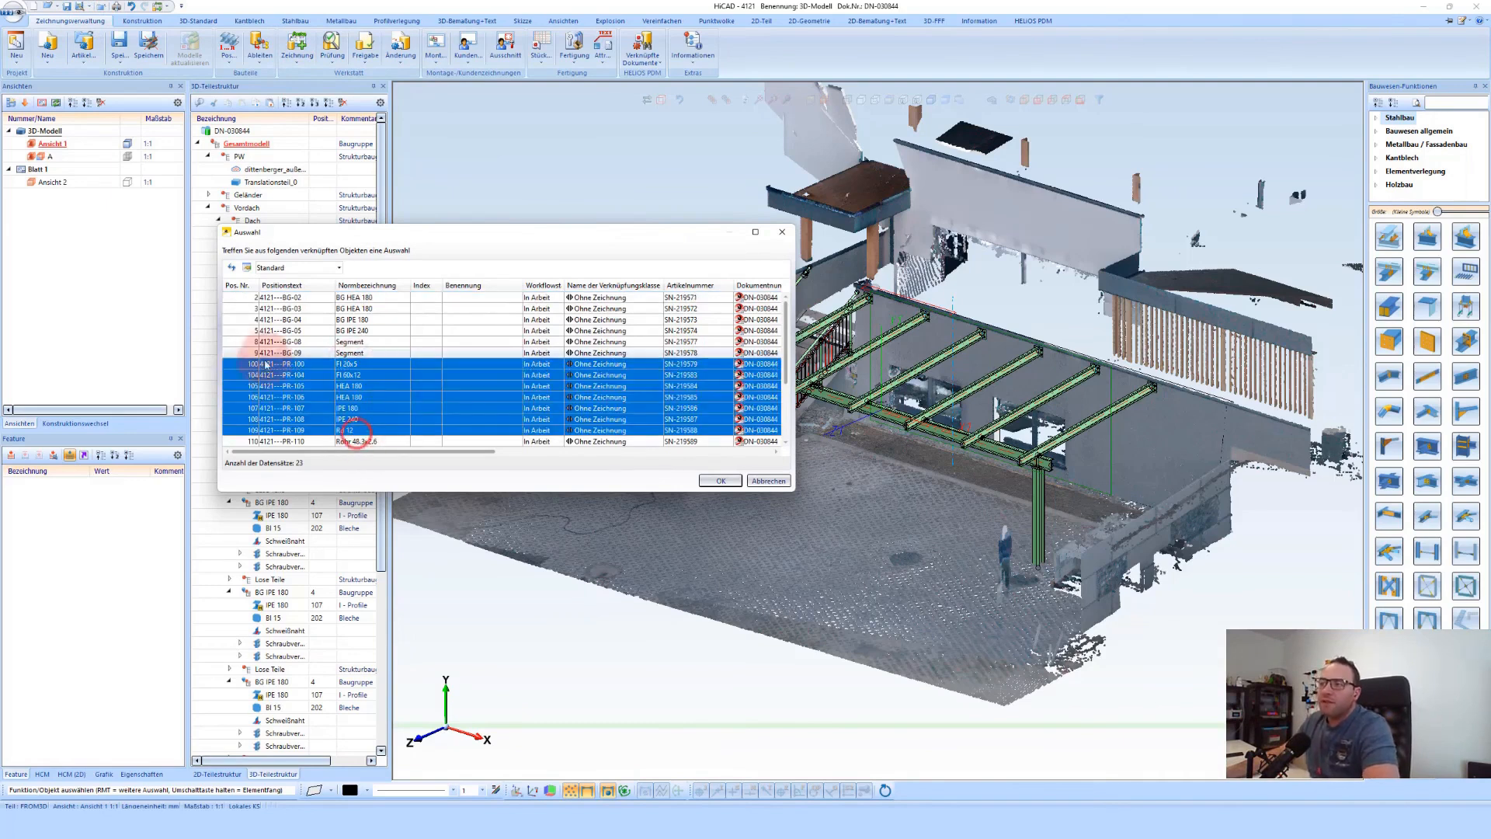
{"action": "left_click", "coordinate": [715, 480]}
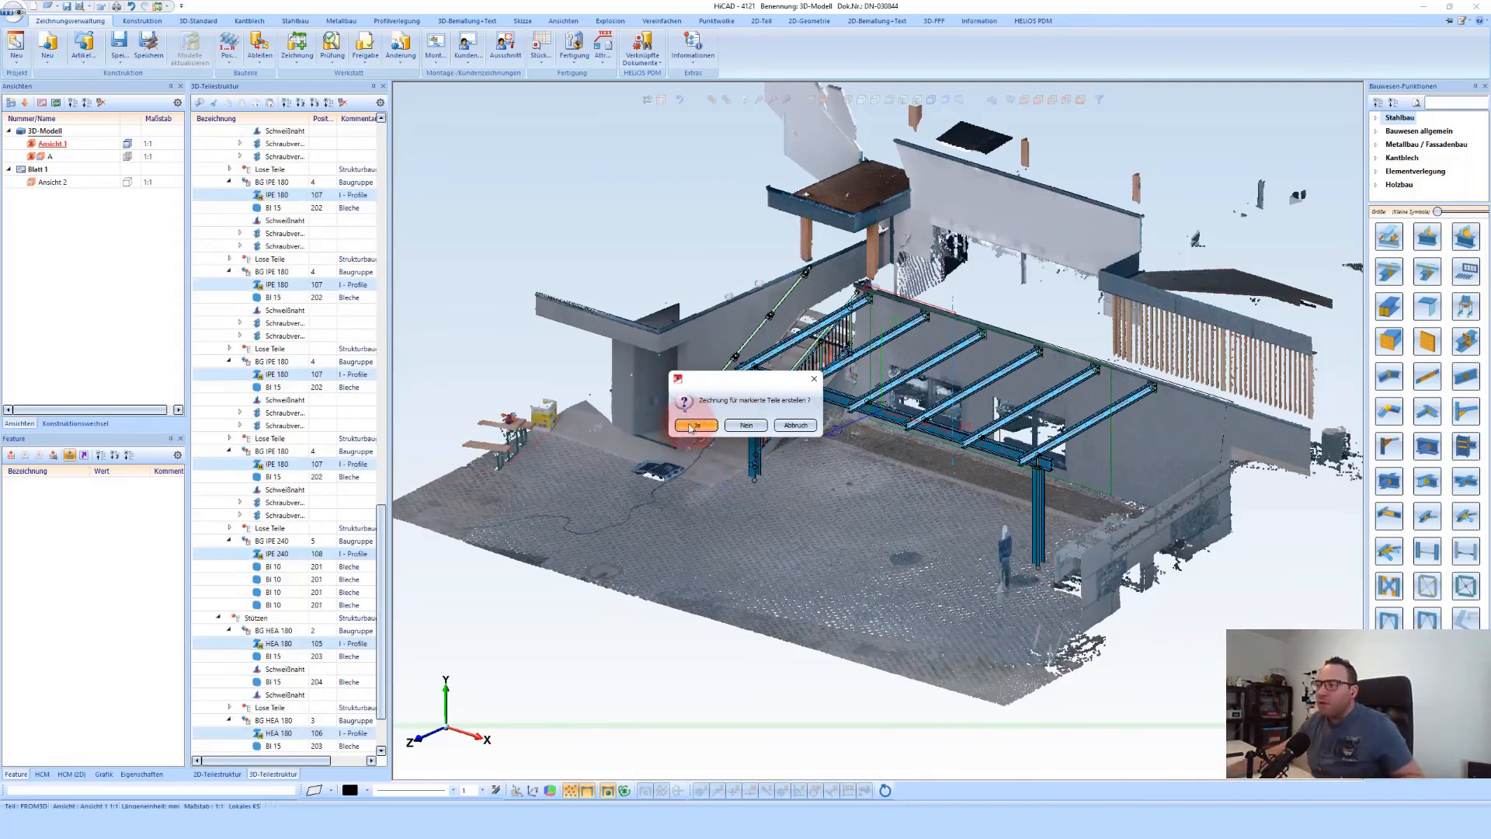
{"action": "left_click", "coordinate": [696, 426]}
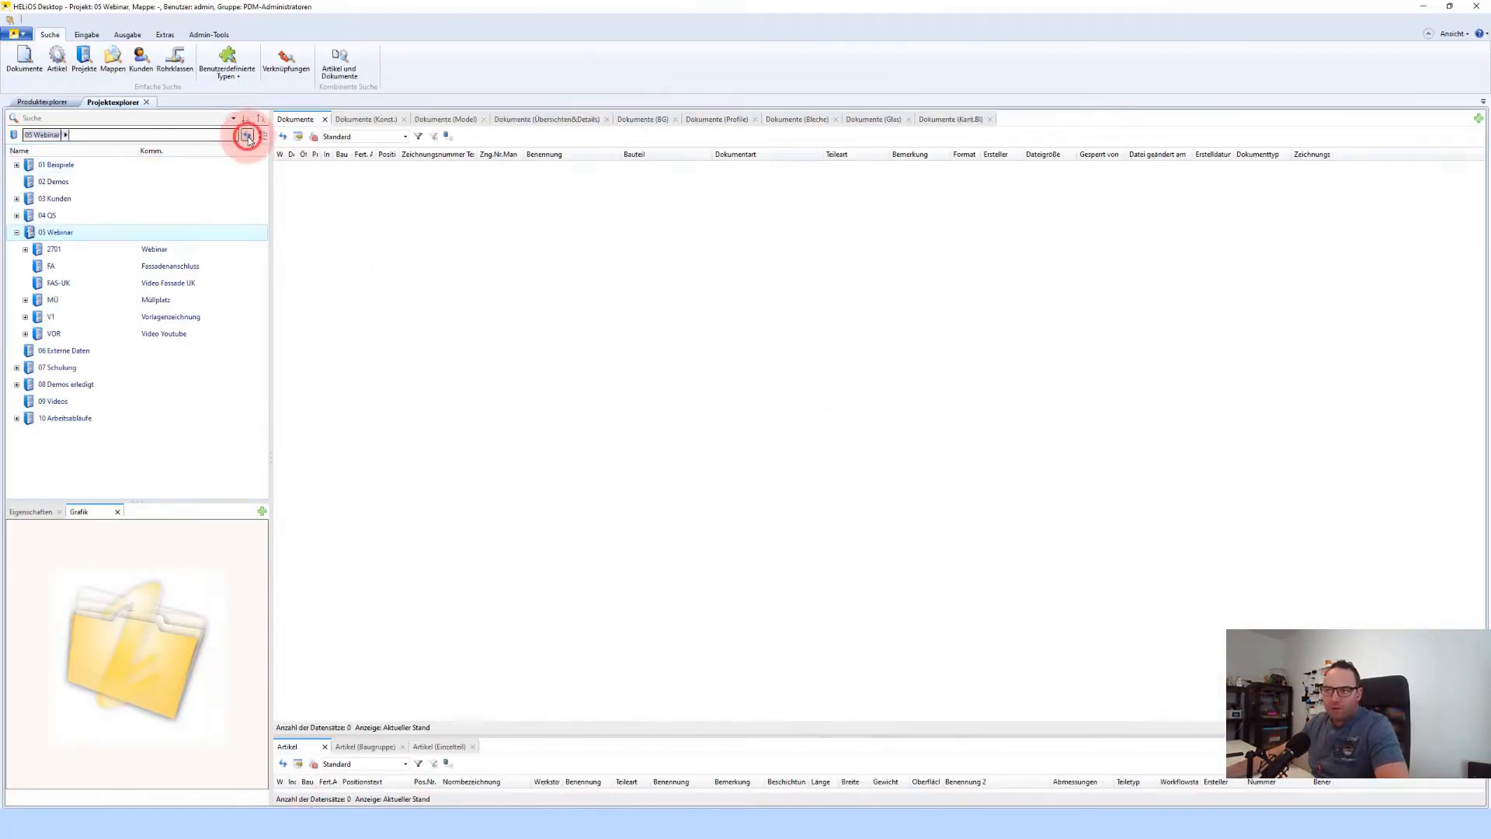
Refresh the project list in HELIOS Desktop, select project 4121 under 05 Webinar, and inspect the PR-105 single-part drawing
{"action": "left_click", "coordinate": [247, 136]}
{"action": "left_click", "coordinate": [58, 266]}
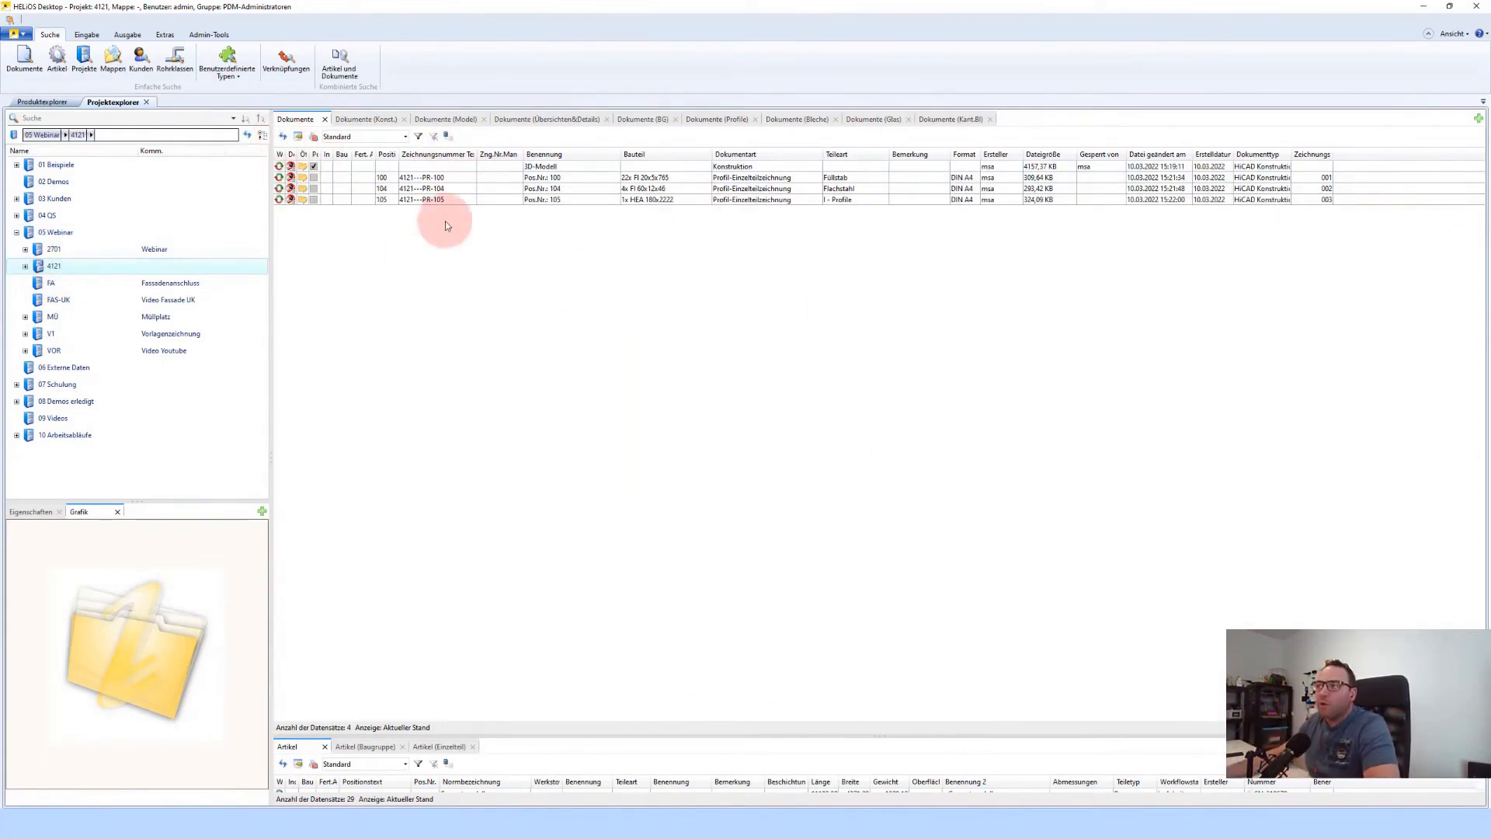
{"action": "left_click", "coordinate": [423, 201]}
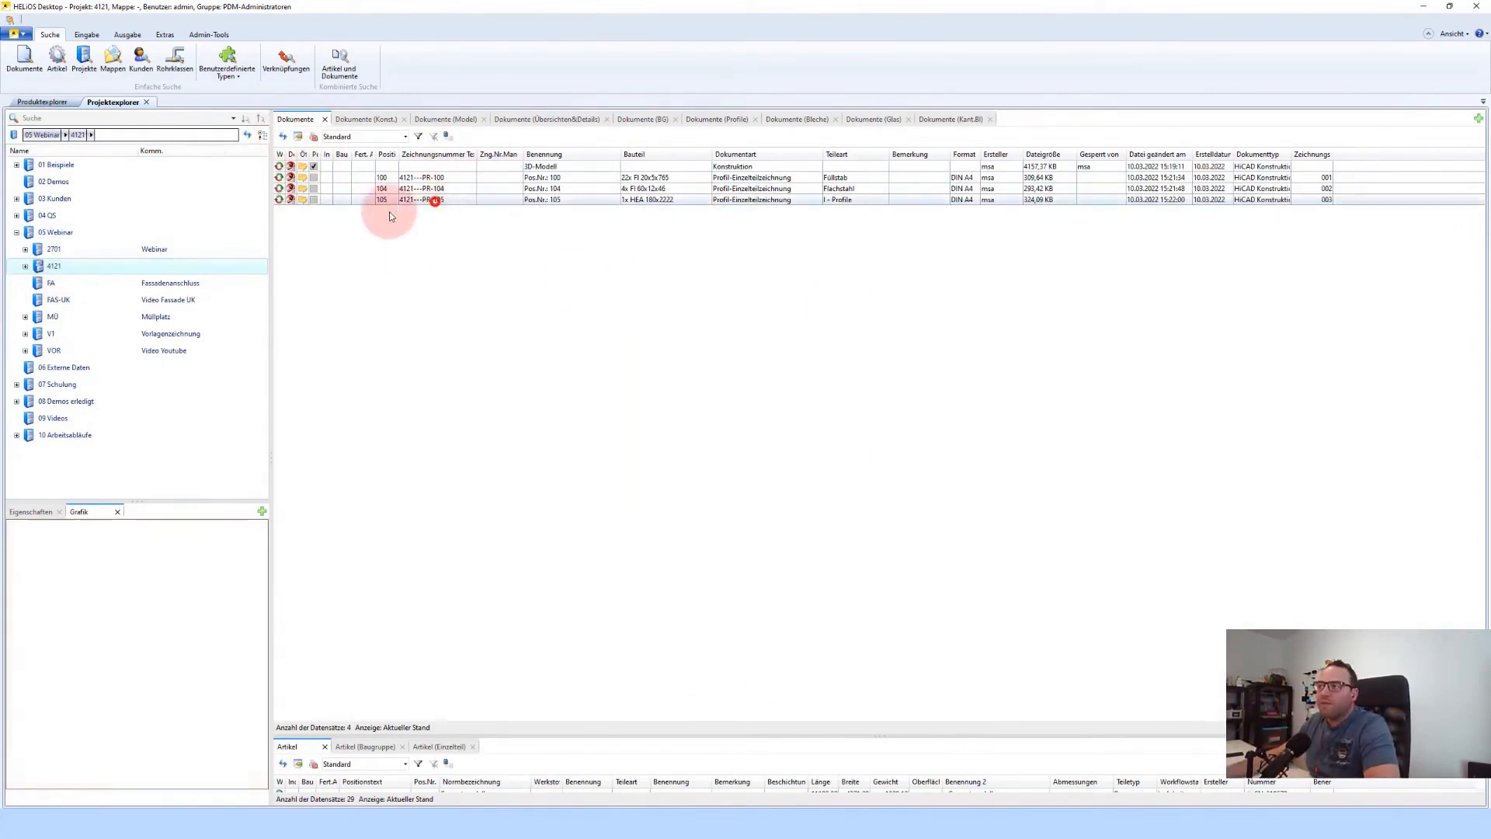
{"action": "double_click", "coordinate": [428, 201]}
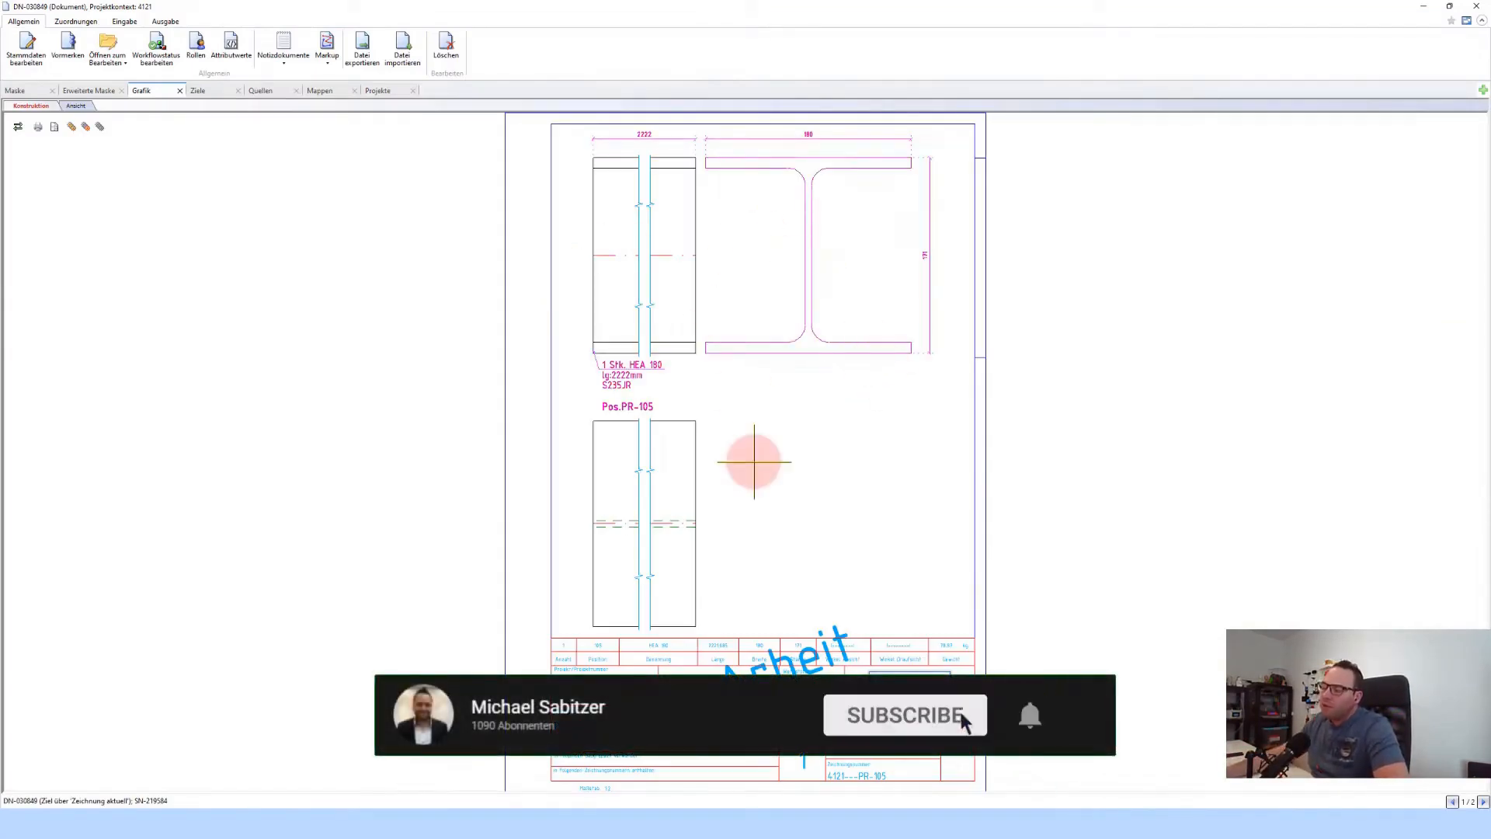
{"action": "scroll", "coordinate": [769, 328], "scroll_direction": "down", "scroll_amount": 2}
{"action": "scroll", "coordinate": [862, 649], "scroll_direction": "up", "scroll_amount": 2}
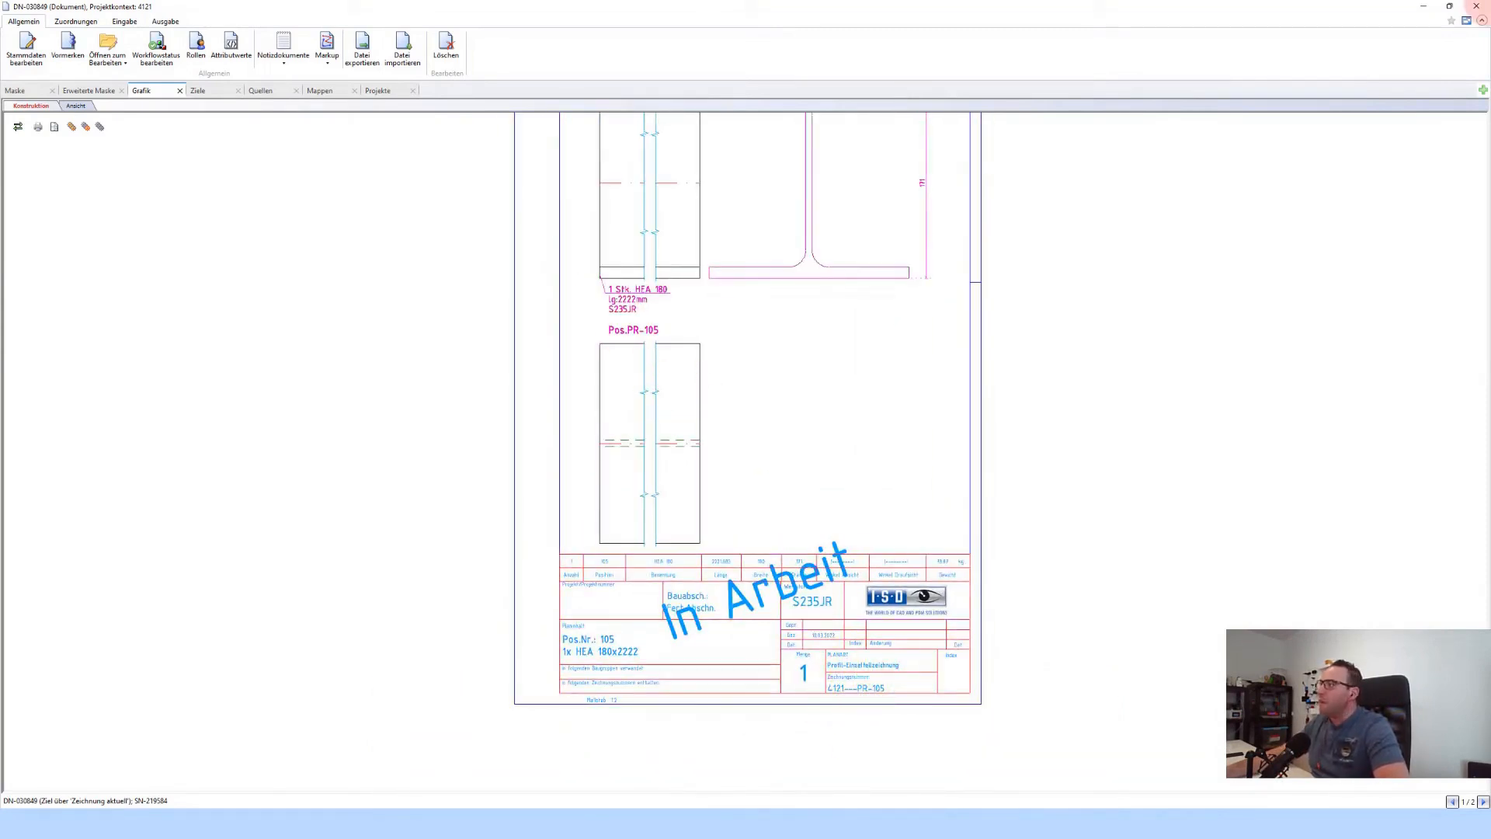
{"action": "left_click", "coordinate": [1476, 6]}
Refresh project 4121's document list and open its PDF-Daten subproject
{"action": "left_click", "coordinate": [283, 137]}
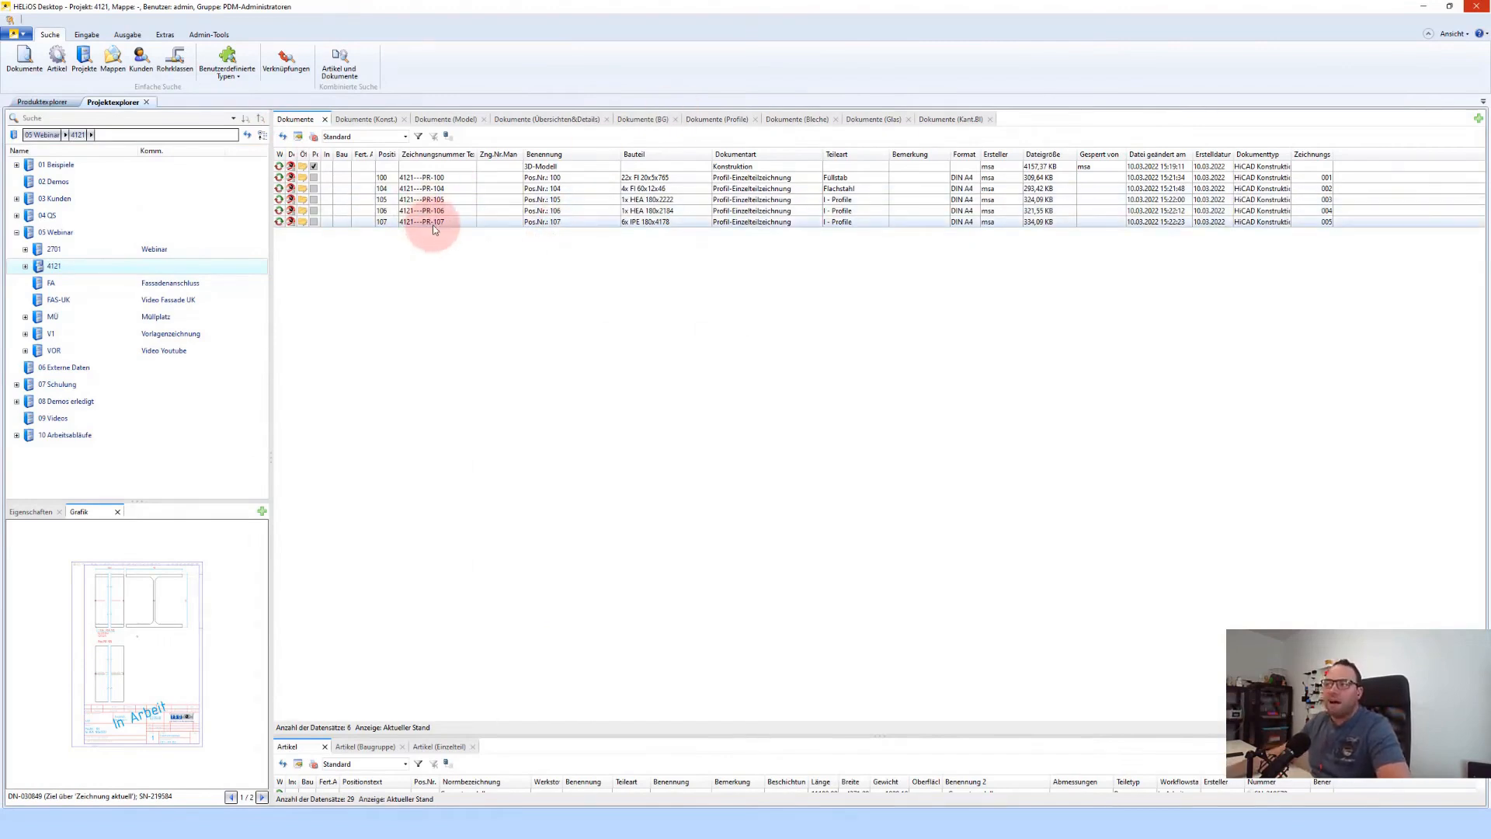
{"action": "double_click", "coordinate": [77, 269]}
{"action": "left_click", "coordinate": [71, 282]}
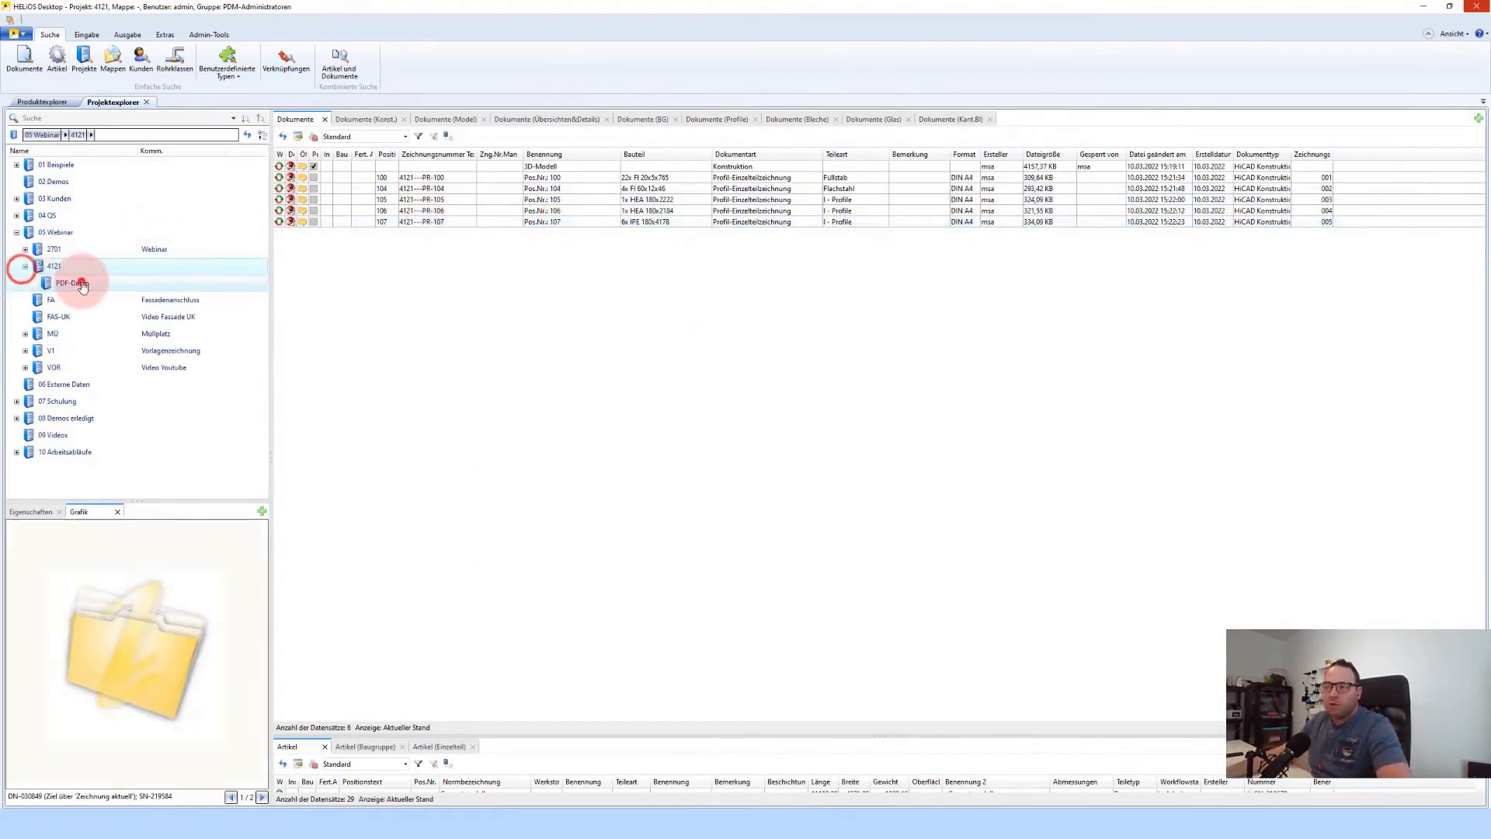
Inspect the PDF drawing of position PR-107 from its views to the title block, close it and switch back to HiCAD
{"action": "left_click", "coordinate": [437, 200]}
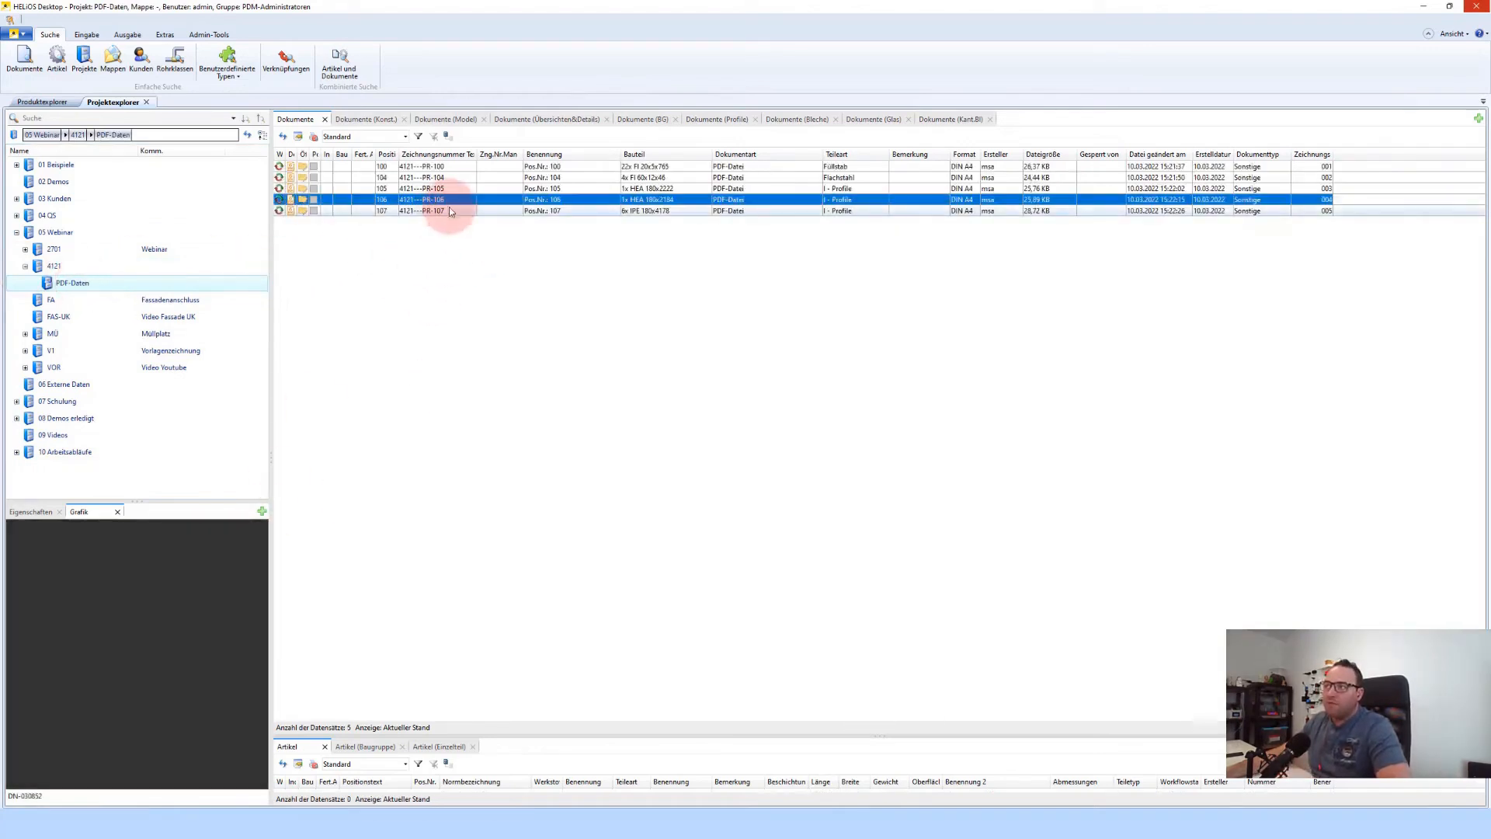
{"action": "left_click", "coordinate": [448, 211]}
{"action": "double_click", "coordinate": [447, 214]}
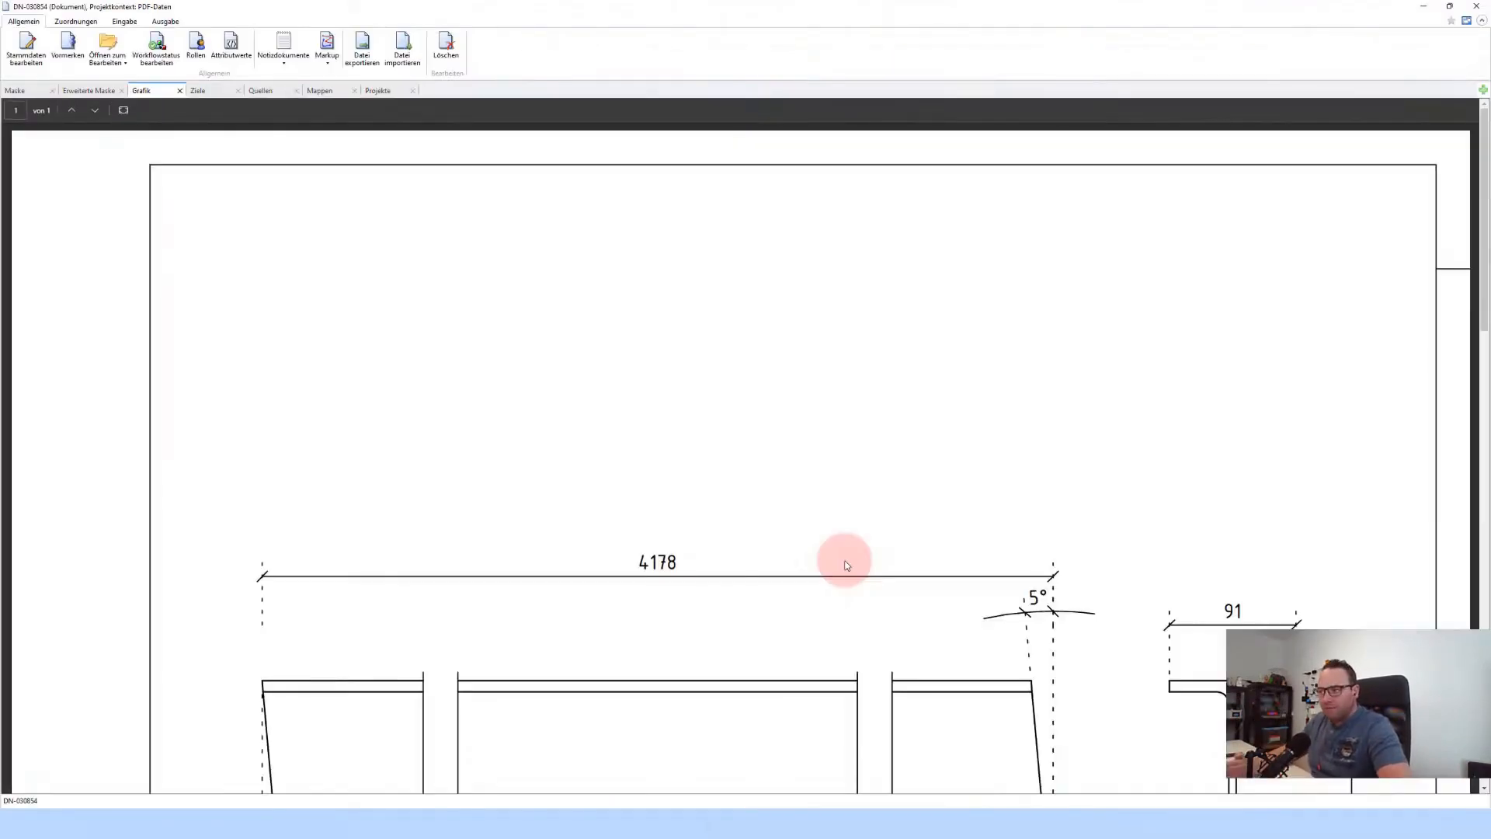
{"action": "scroll", "coordinate": [826, 508], "scroll_direction": "down", "scroll_amount": 10}
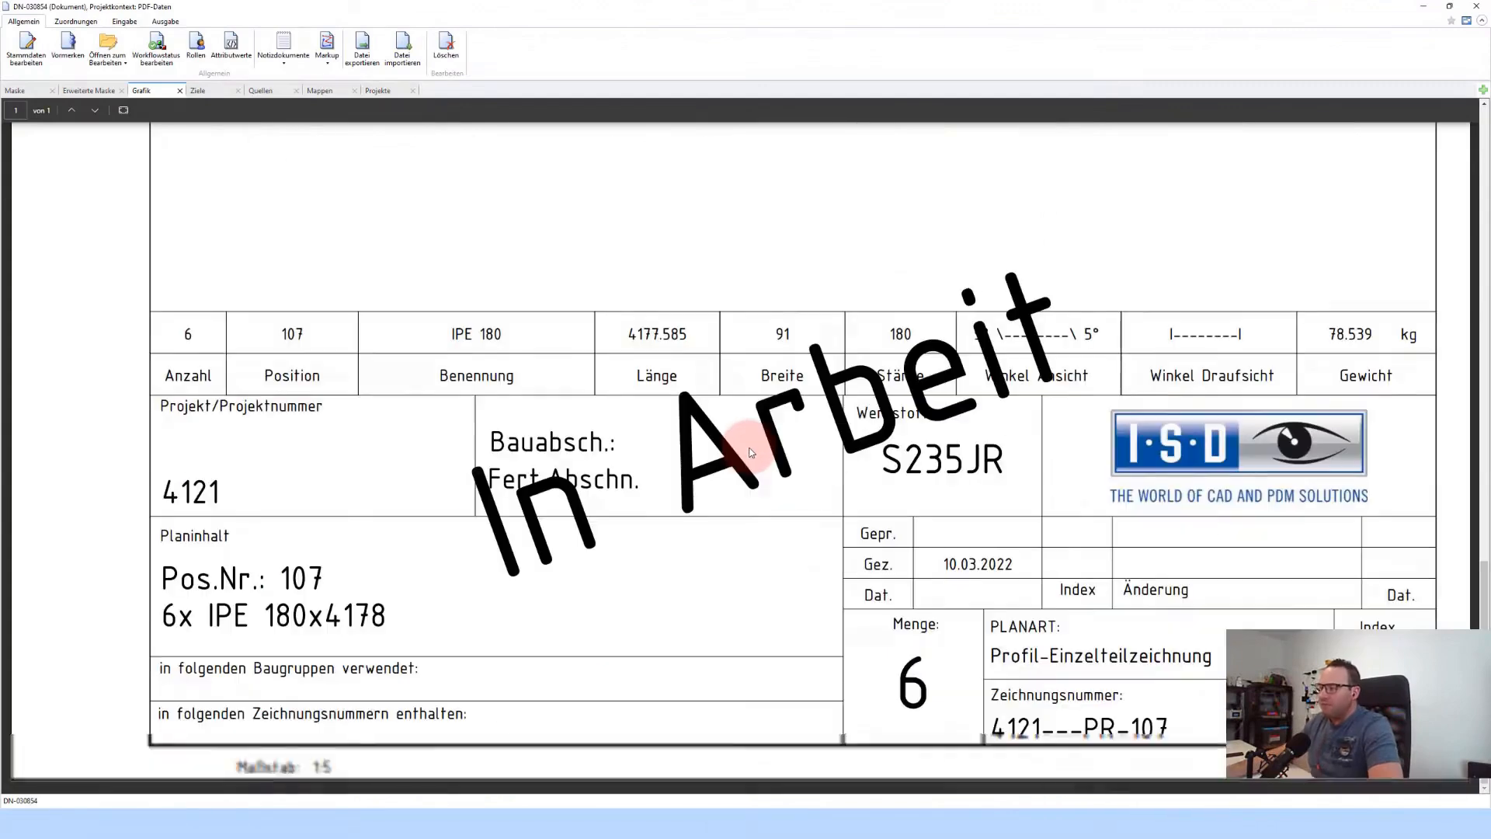
{"action": "scroll", "coordinate": [734, 494], "scroll_direction": "up", "scroll_amount": 10}
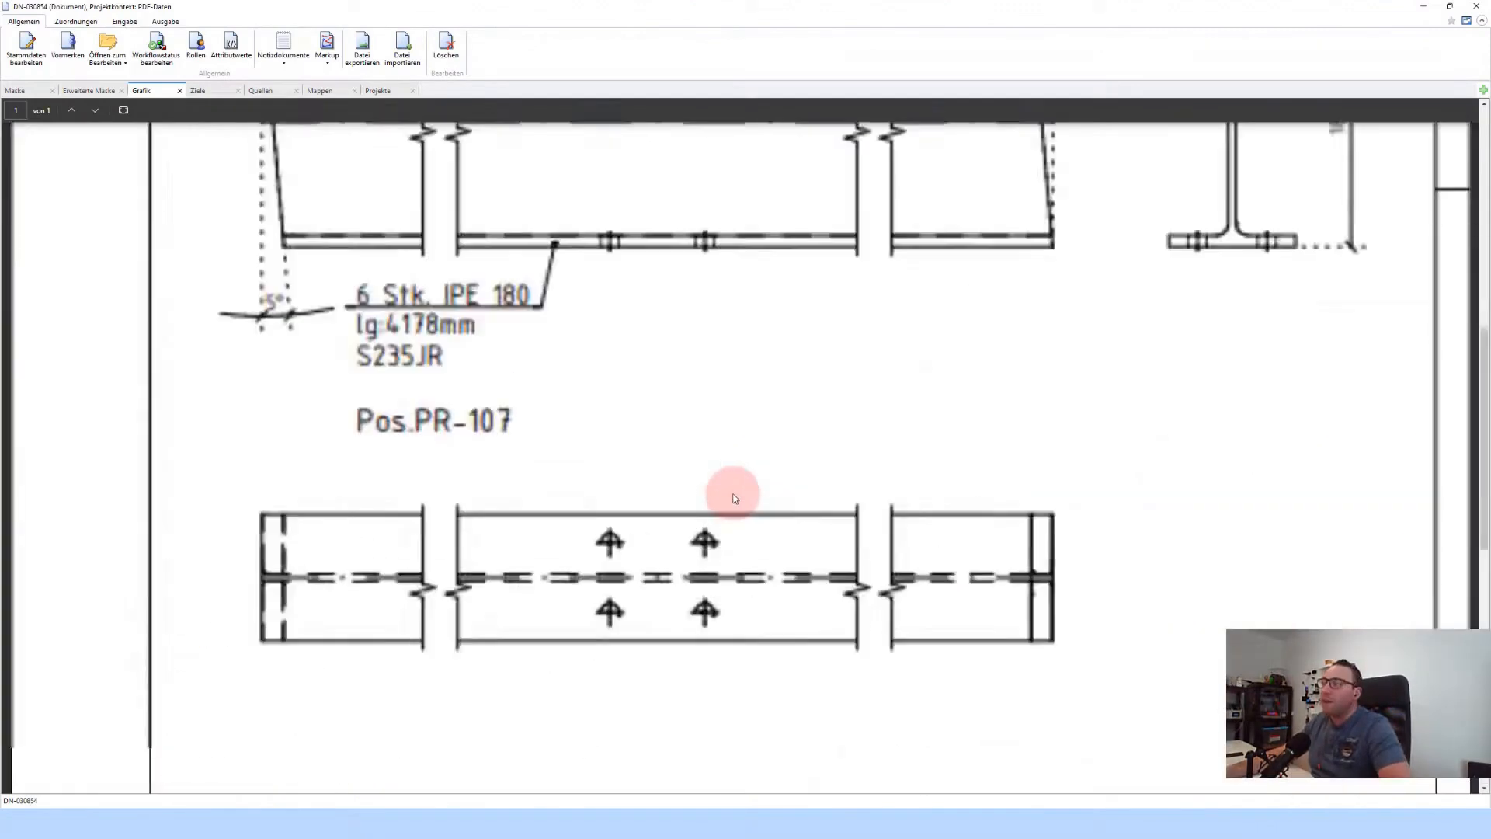
{"action": "scroll", "coordinate": [732, 492], "scroll_direction": "down", "scroll_amount": 3}
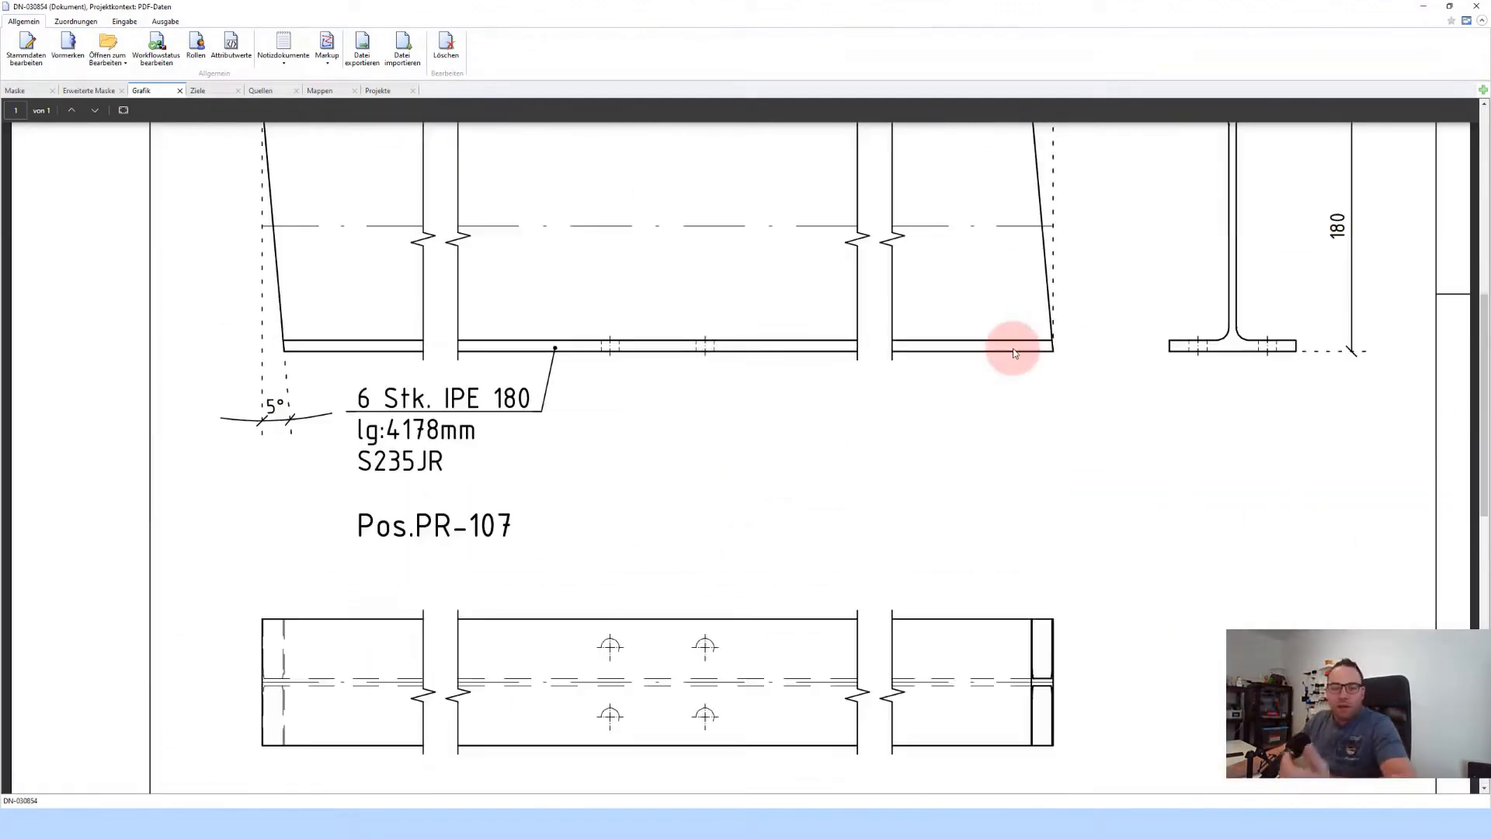
{"action": "left_click", "coordinate": [1477, 6]}
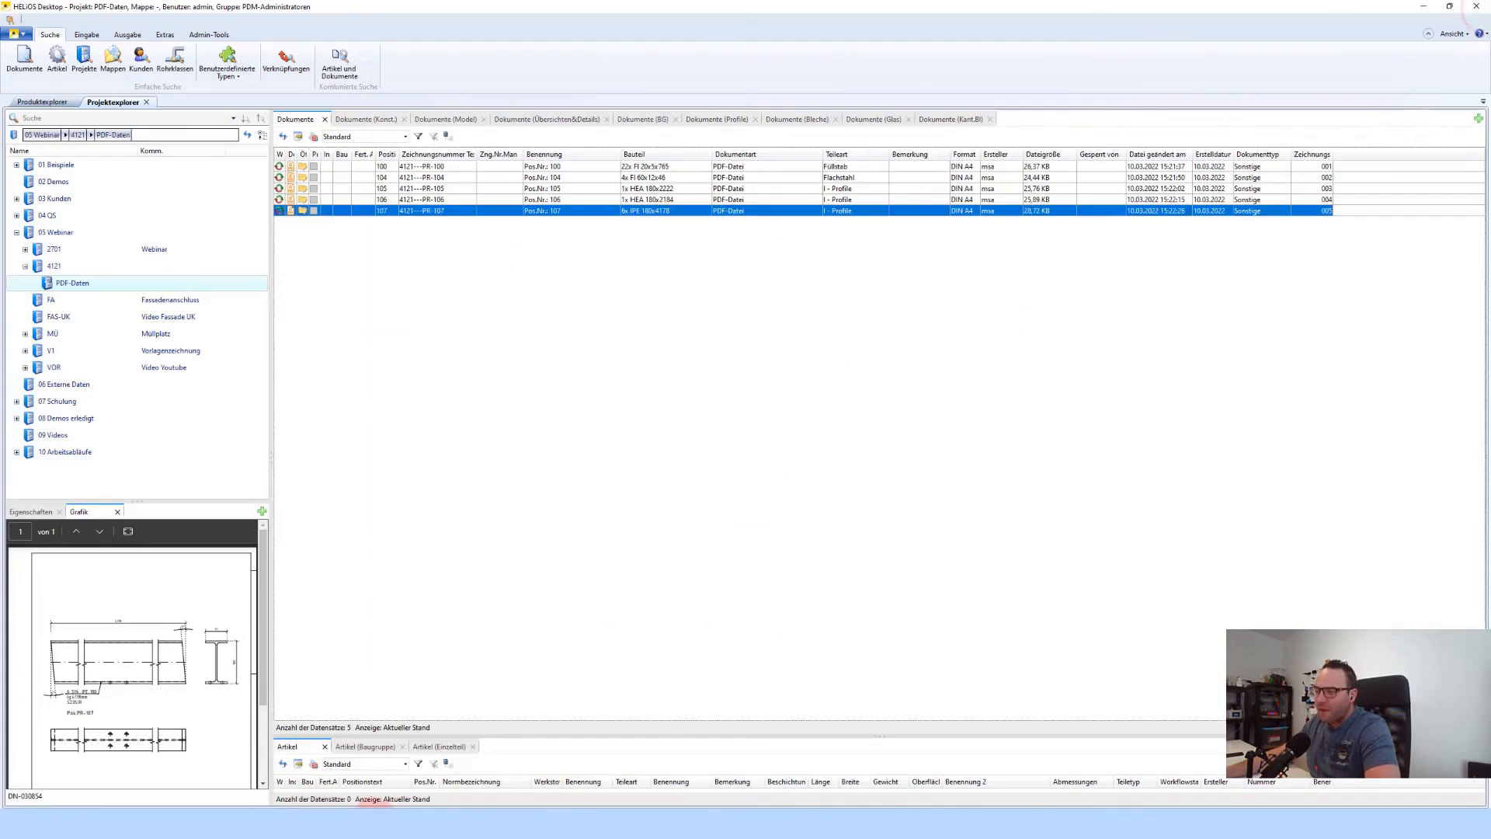
{"action": "left_click", "coordinate": [377, 827]}
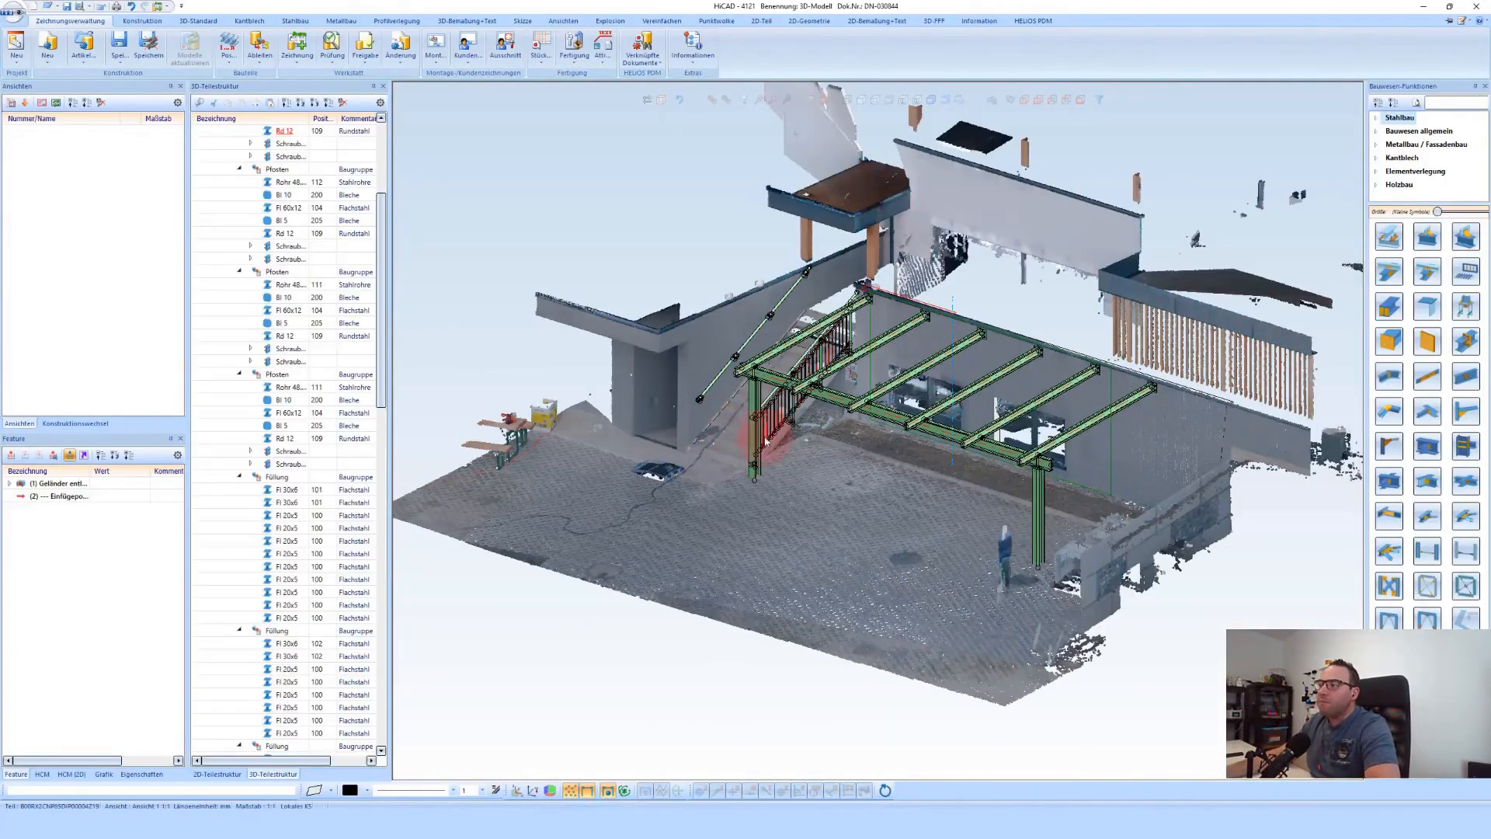
Create workshop drawings through the drawing management for the assembly positions BG-04 (BG IPE 180) and BG-05 (BG IPE 240)
{"action": "left_click", "coordinate": [296, 41]}
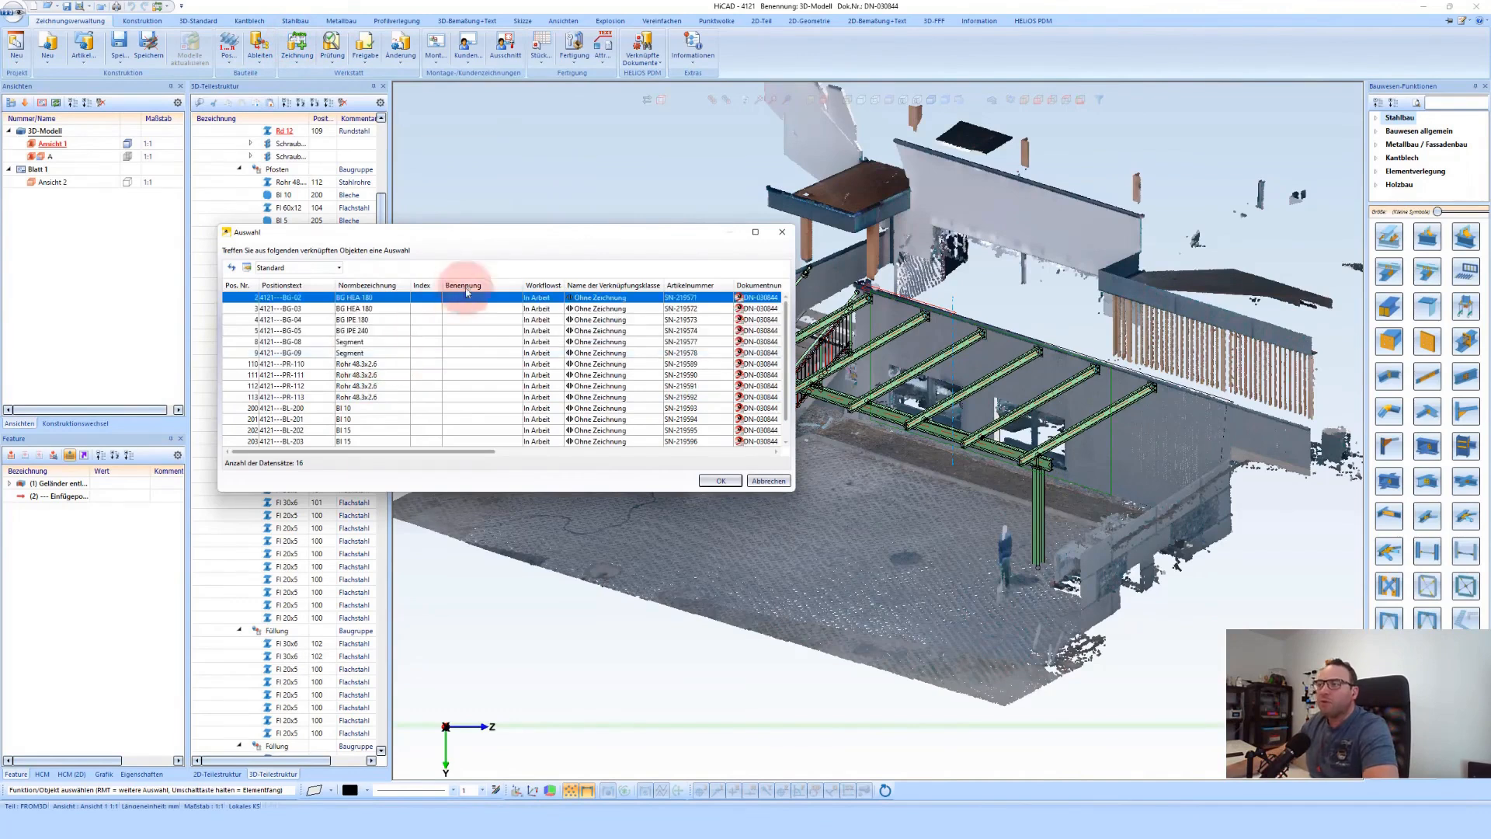
{"action": "left_click", "coordinate": [355, 321]}
{"action": "left_click", "coordinate": [366, 333], "text": "ctrl"}
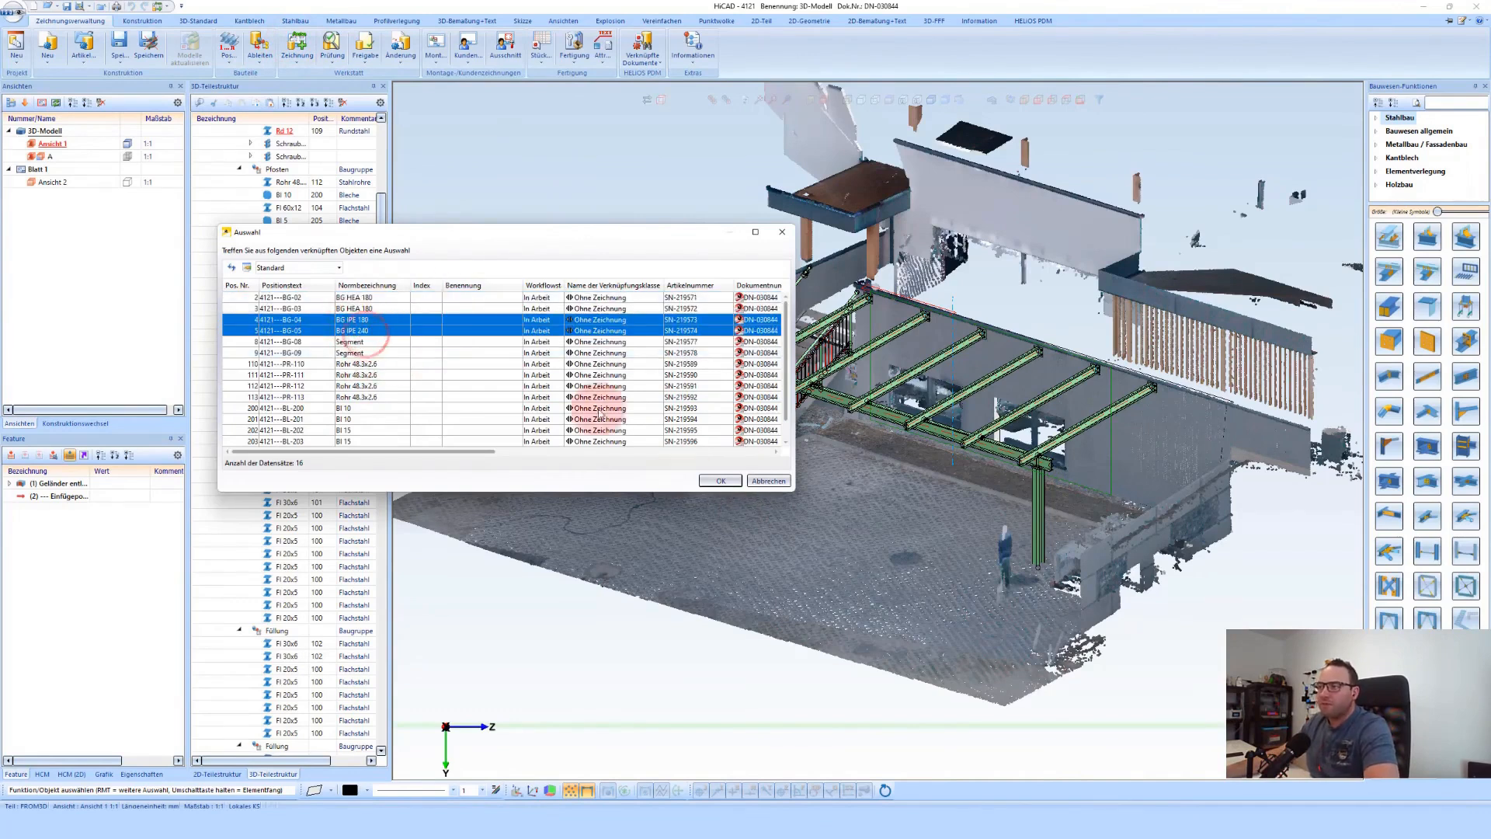
{"action": "left_click", "coordinate": [721, 480]}
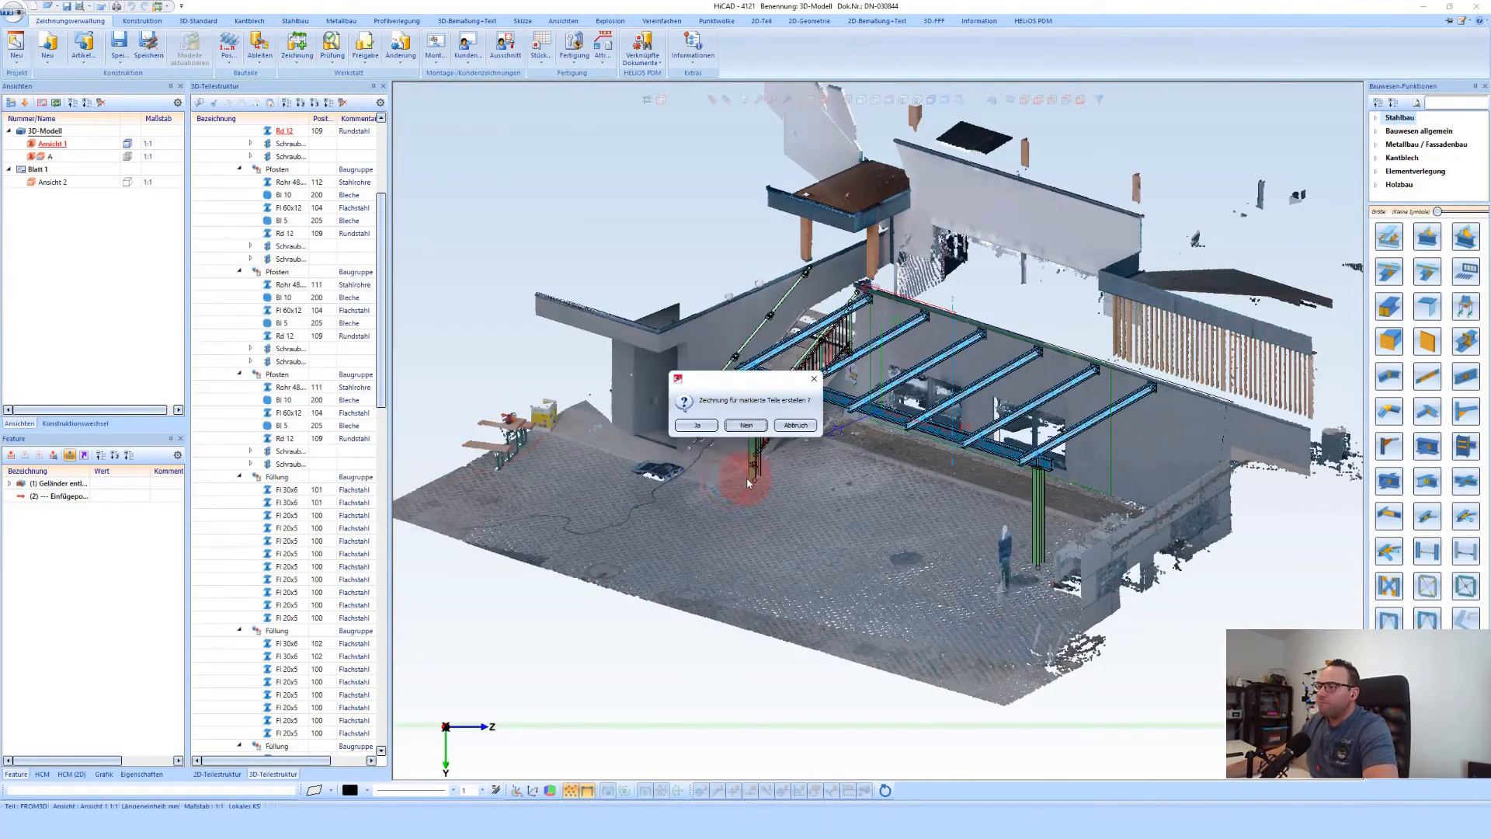
{"action": "left_click", "coordinate": [699, 425]}
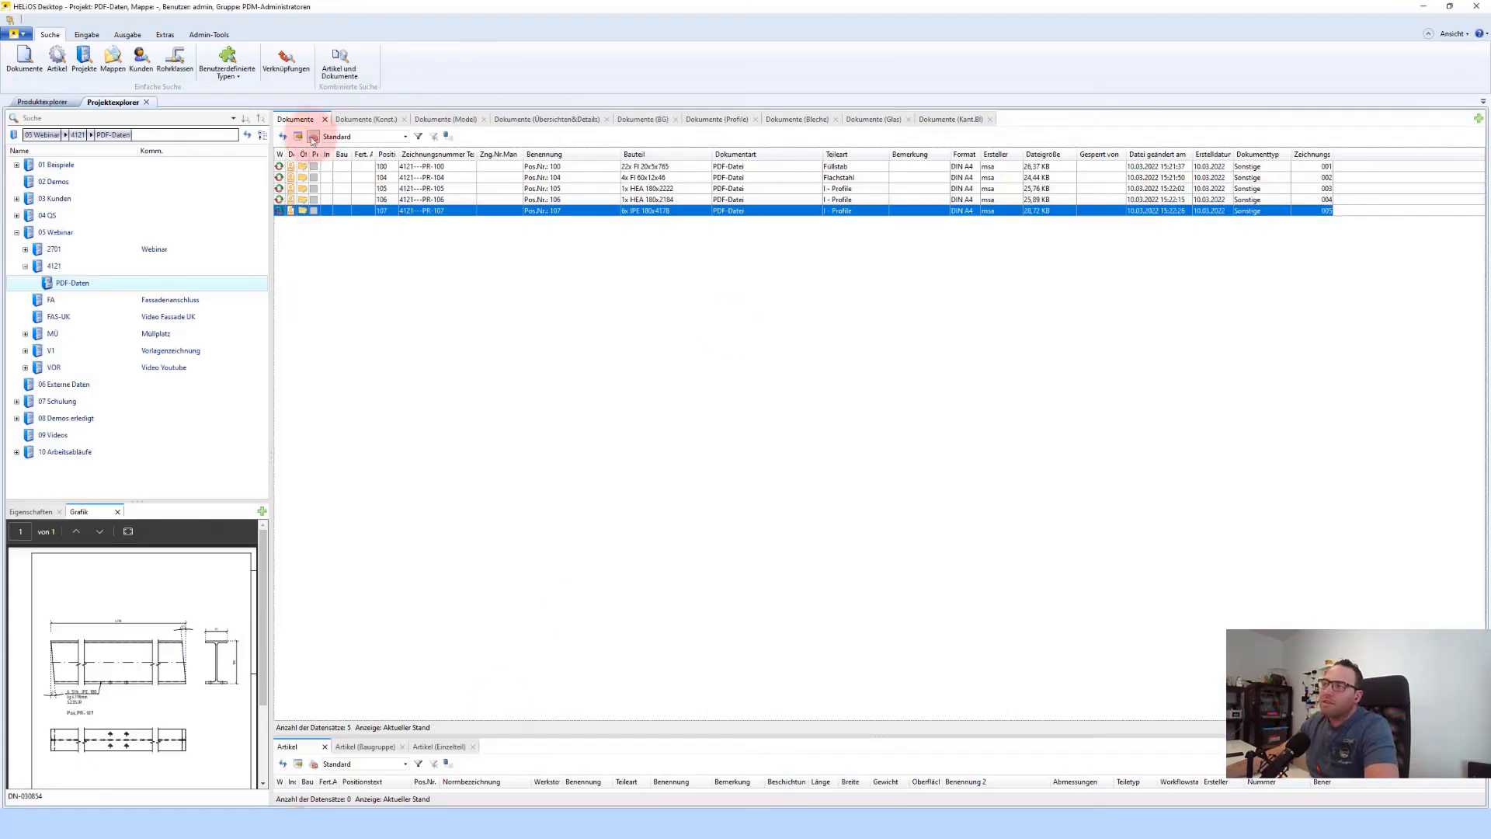
Refresh project 4121's document list in HELIOS Desktop, inspect the BG-04 assembly drawing and its 3D view, and close the document
{"action": "left_click", "coordinate": [49, 266]}
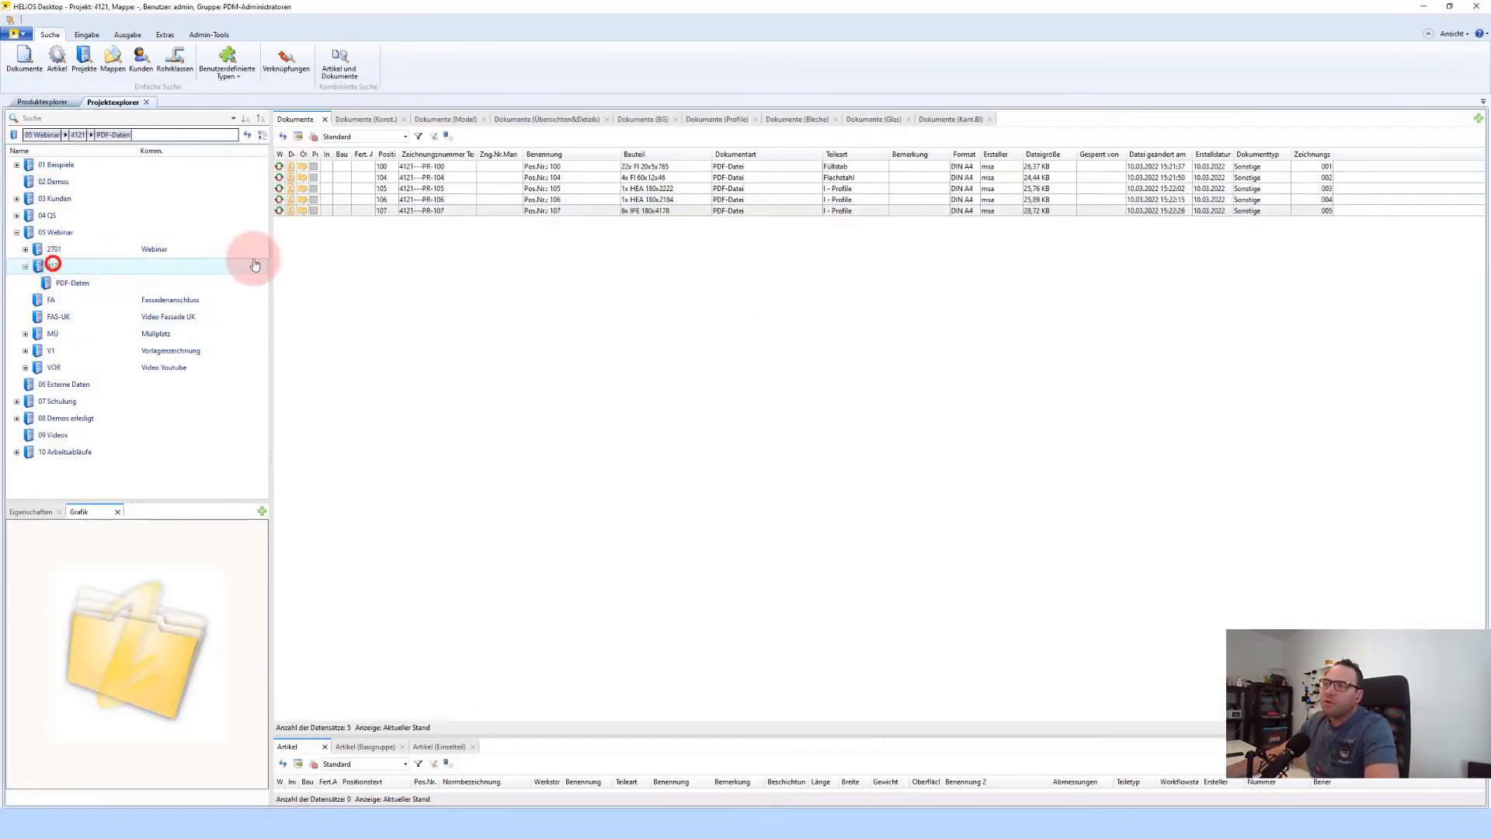
{"action": "left_click", "coordinate": [280, 137]}
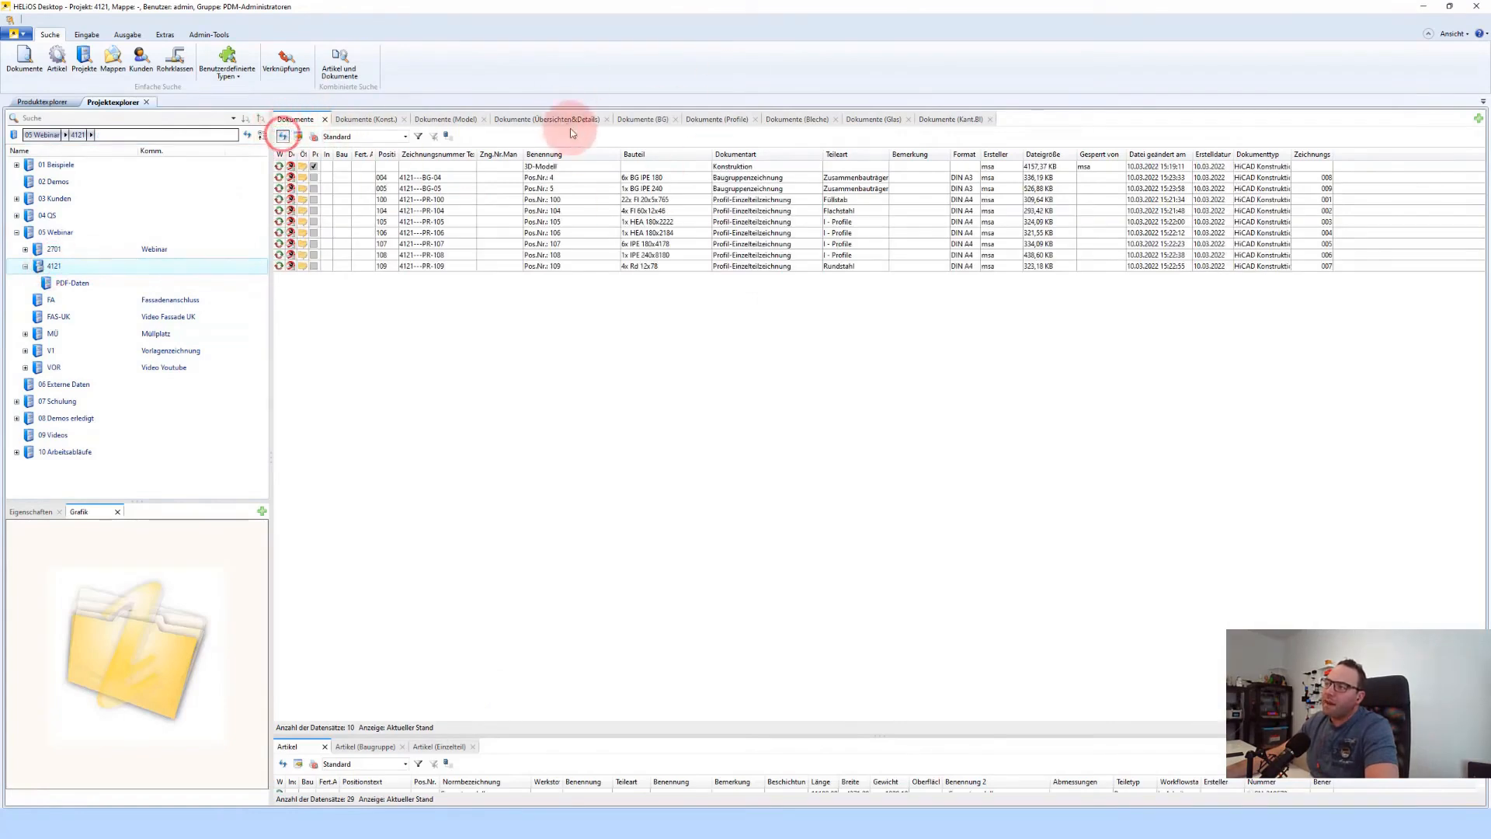
{"action": "double_click", "coordinate": [555, 180]}
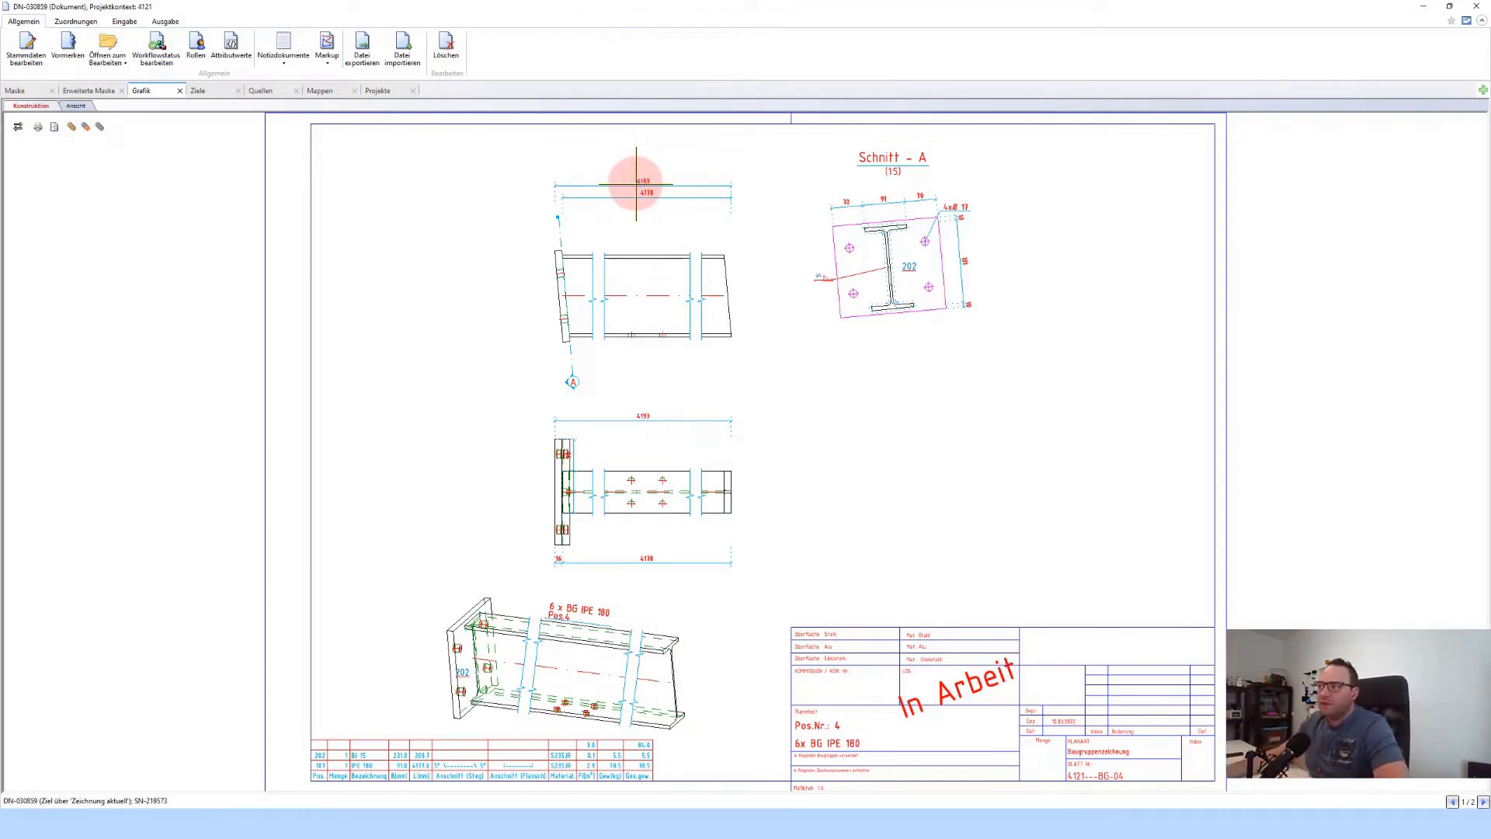
{"action": "left_click", "coordinate": [683, 296]}
{"action": "left_click", "coordinate": [76, 105]}
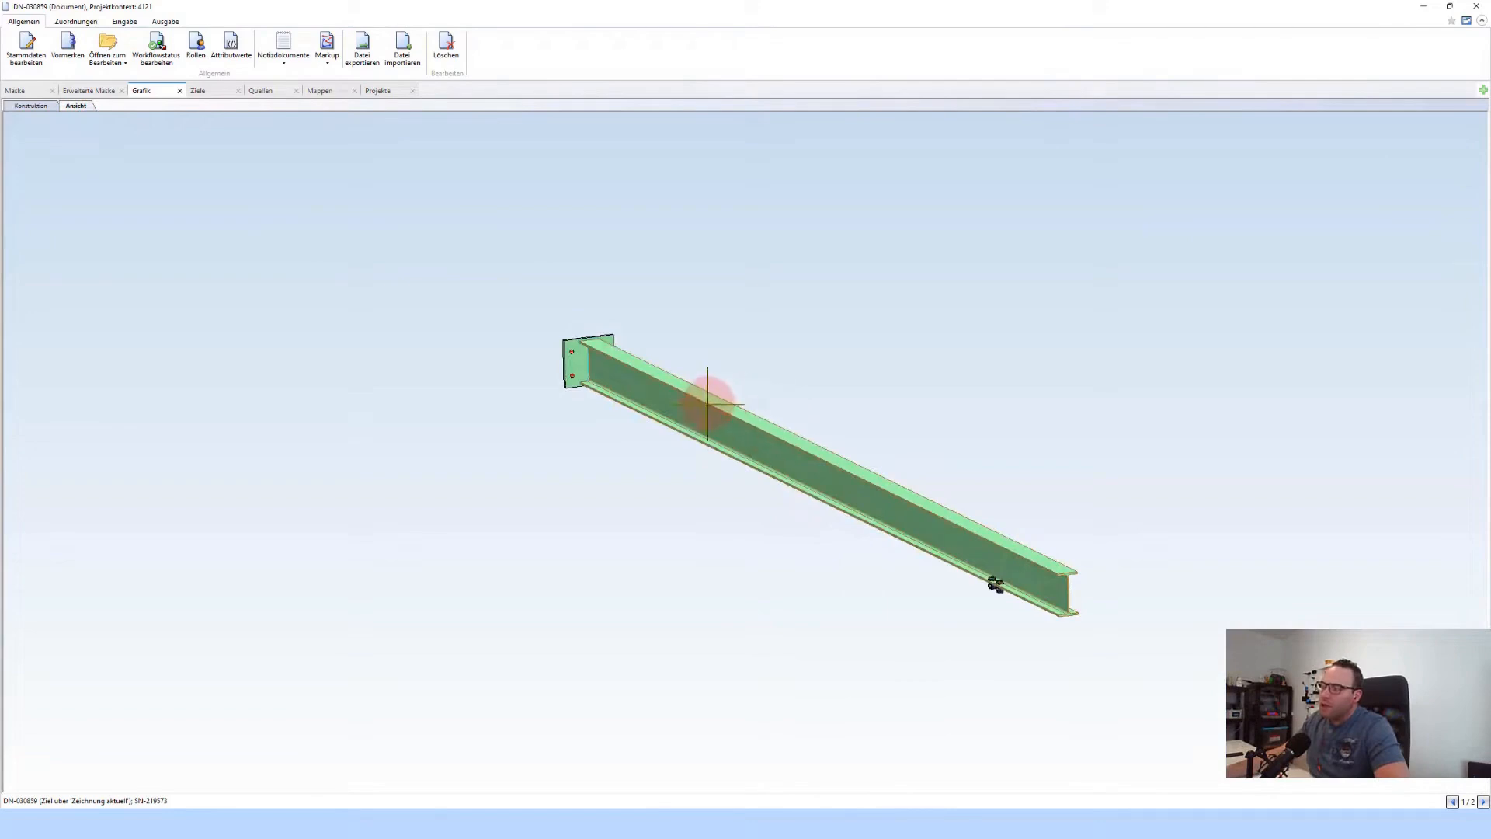
{"action": "left_click_drag", "start_coordinate": [705, 404], "coordinate": [707, 456]}
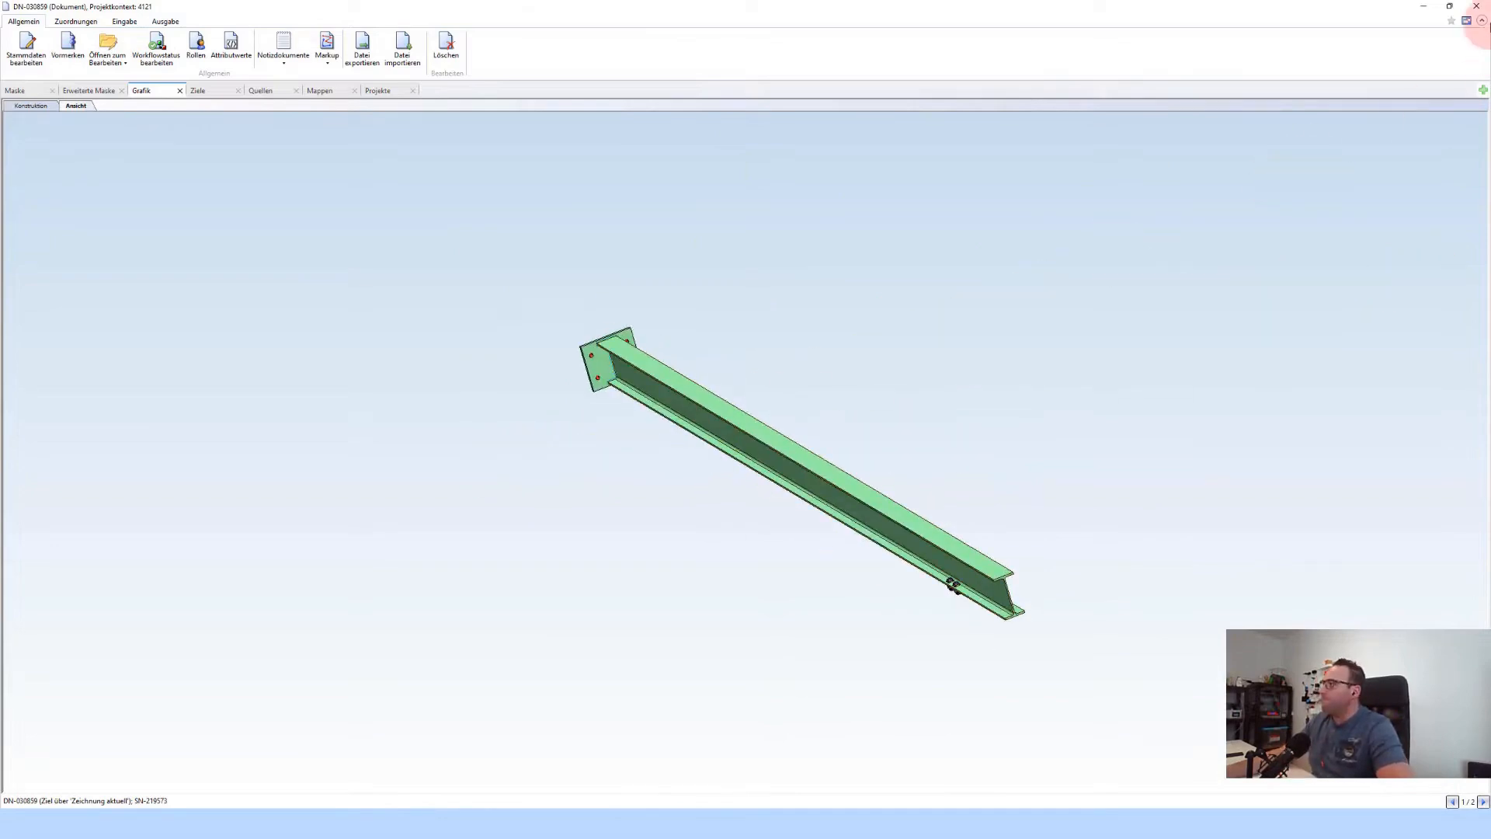
{"action": "left_click", "coordinate": [1476, 6]}
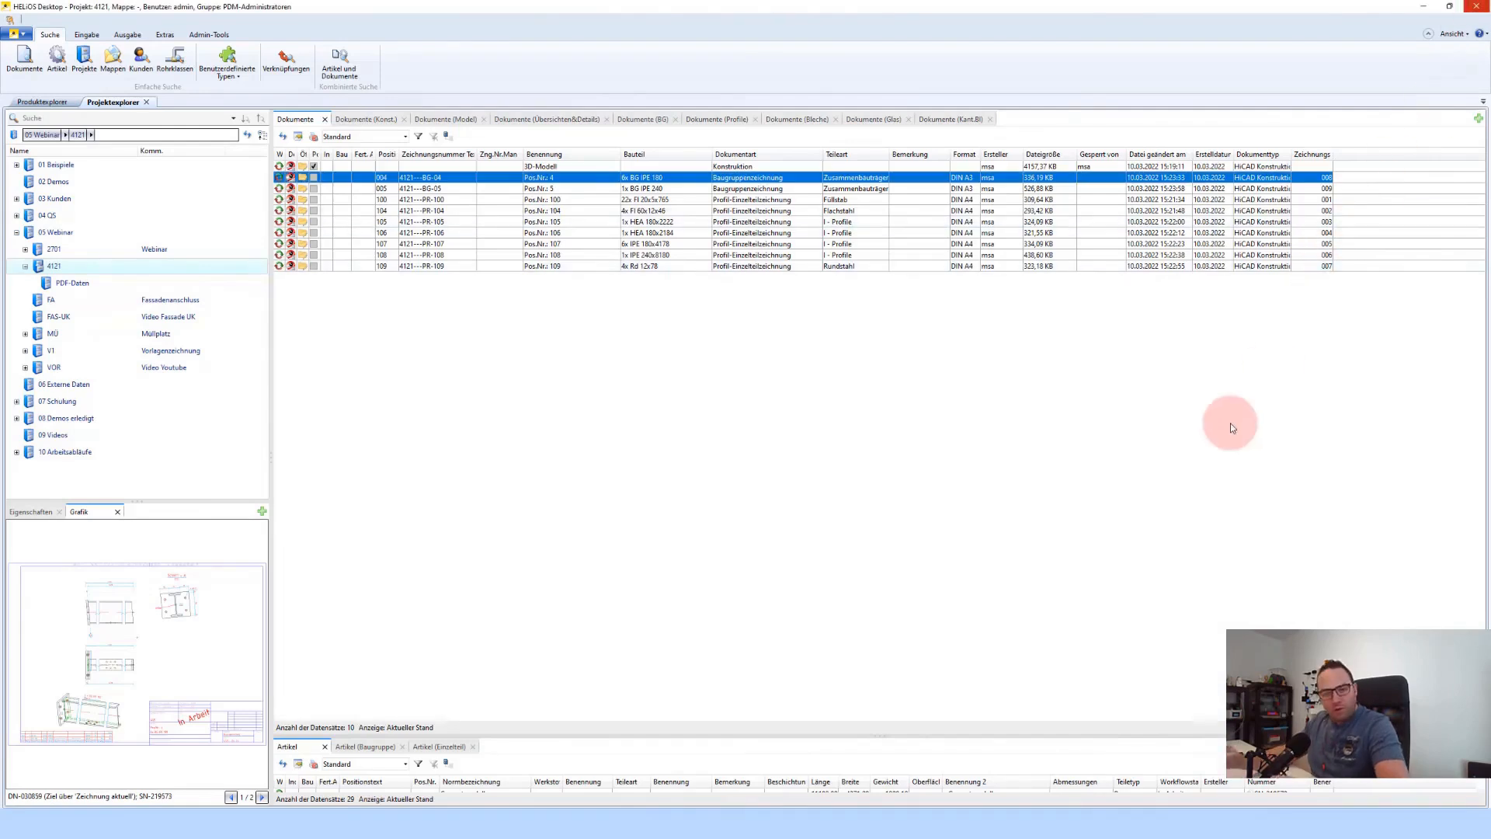